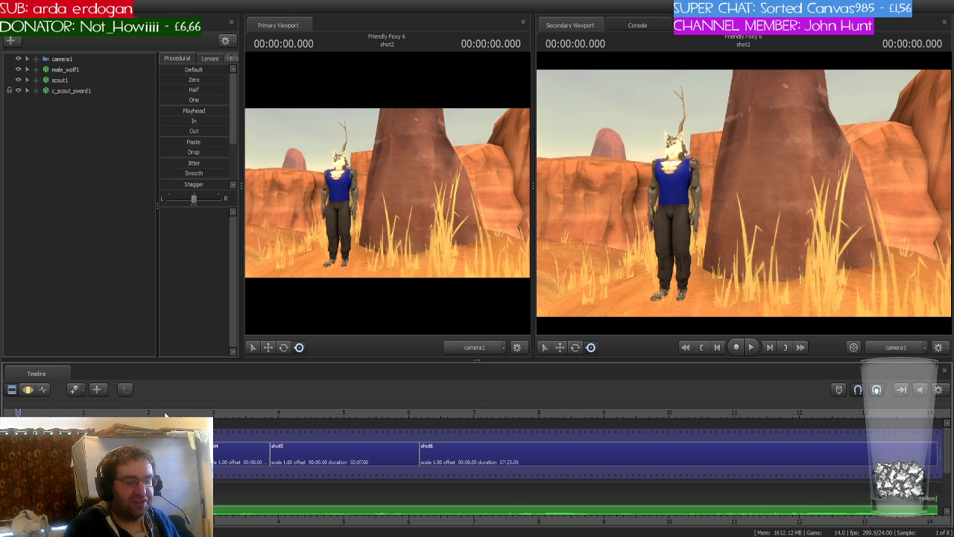
Jump ahead through the shots to the start of shot6 and select the shot6 clip
{"action": "key", "text": "Down"}
{"action": "key", "text": "Down"}
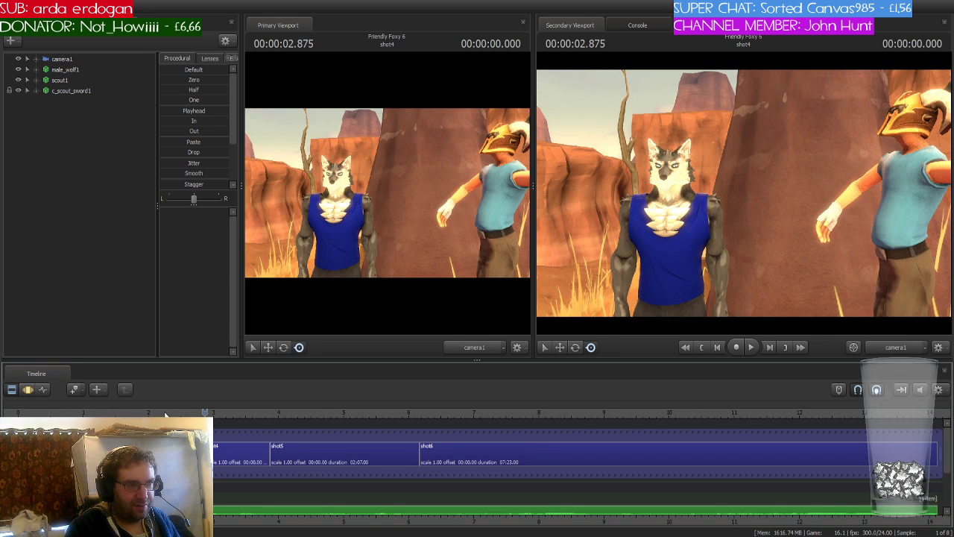
{"action": "key", "text": "Down"}
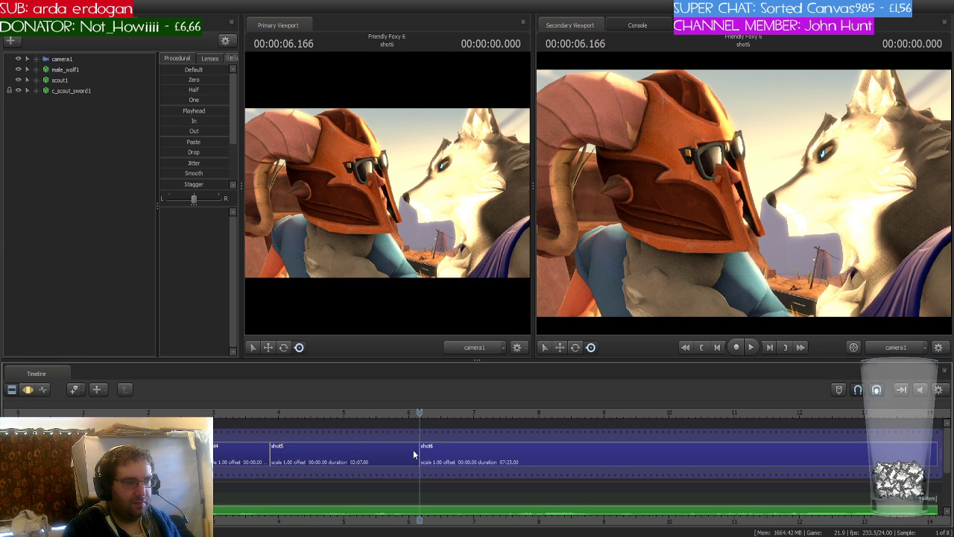
{"action": "scroll", "coordinate": [433, 452], "scroll_direction": "down", "scroll_amount": 1}
{"action": "scroll", "coordinate": [433, 452], "scroll_direction": "down", "scroll_amount": 2}
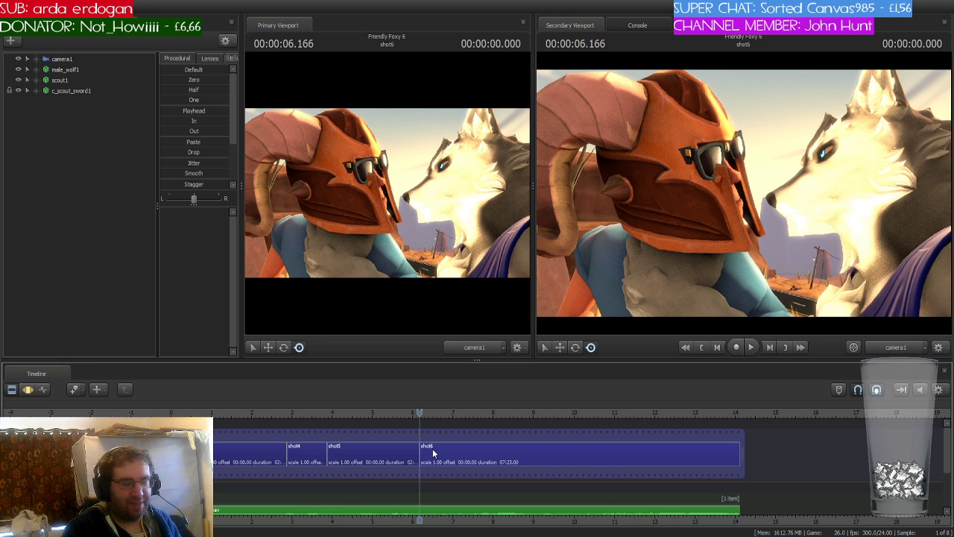
{"action": "left_click", "coordinate": [434, 449]}
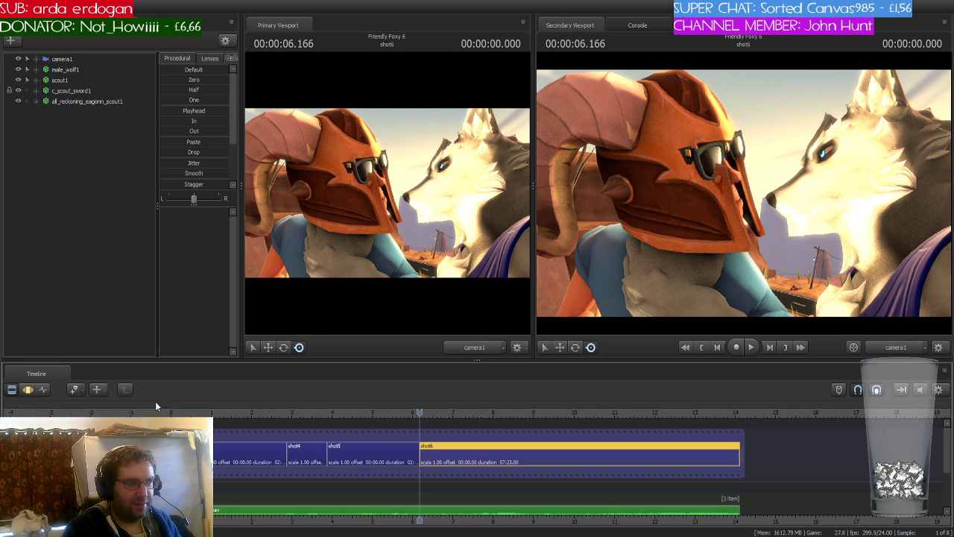
{"action": "left_click", "coordinate": [27, 390]}
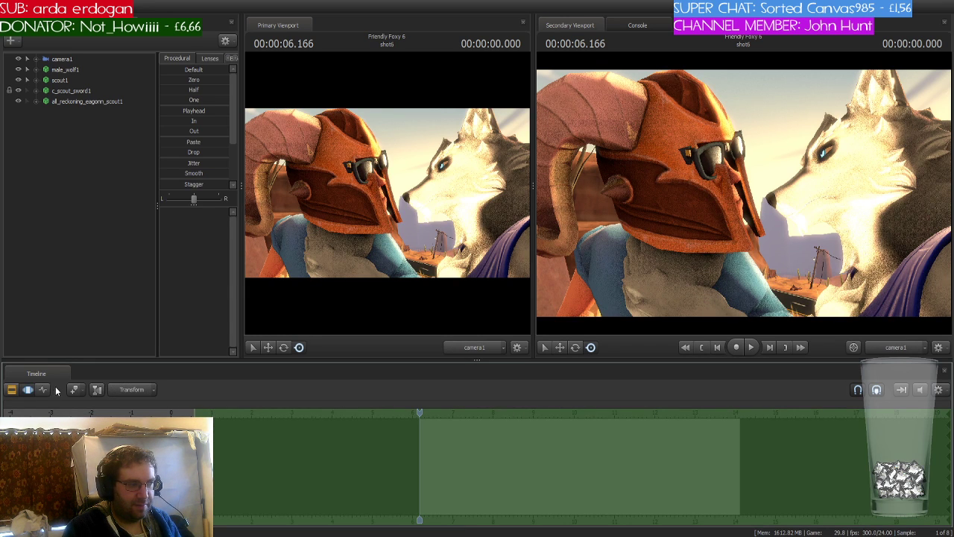
{"action": "left_click", "coordinate": [44, 390]}
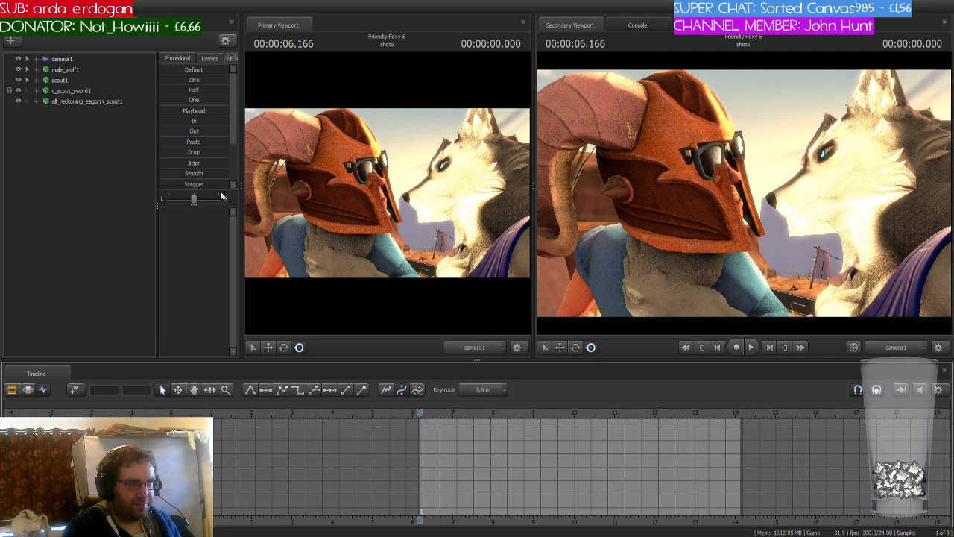
{"action": "left_click", "coordinate": [11, 389]}
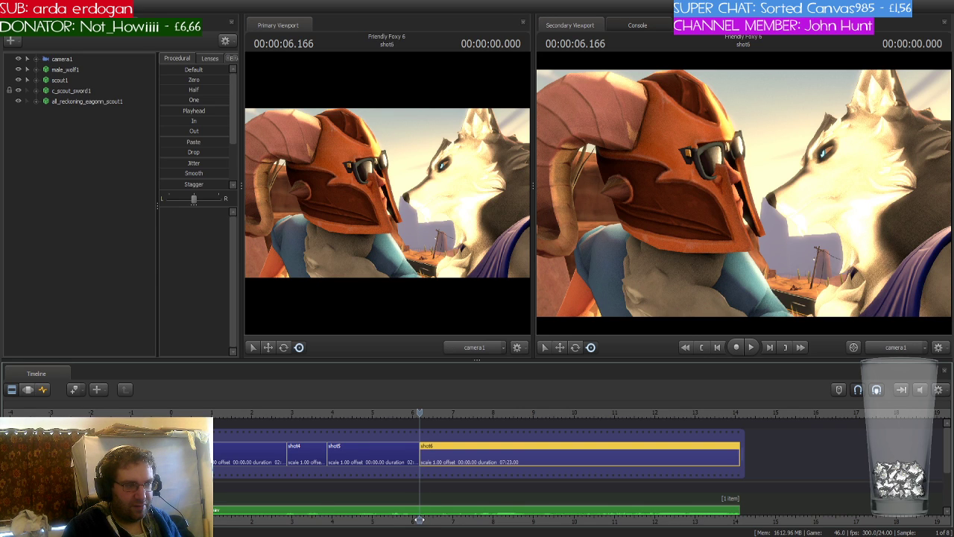
{"action": "left_click_drag", "start_coordinate": [419, 519], "coordinate": [376, 520]}
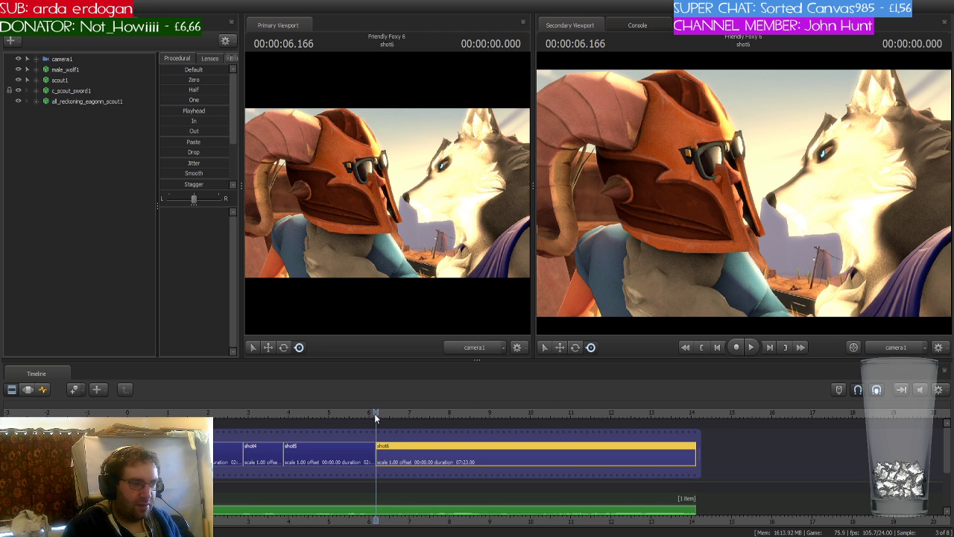
{"action": "middle_click_drag", "start_coordinate": [372, 517], "coordinate": [324, 515]}
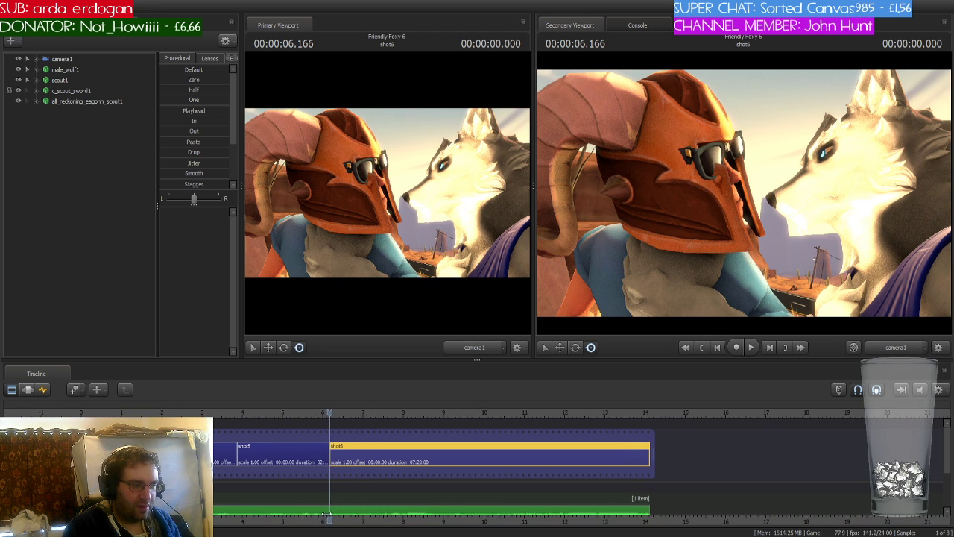
{"action": "scroll", "coordinate": [347, 472], "scroll_direction": "up", "scroll_amount": 3}
{"action": "scroll", "coordinate": [347, 471], "scroll_direction": "down", "scroll_amount": 3}
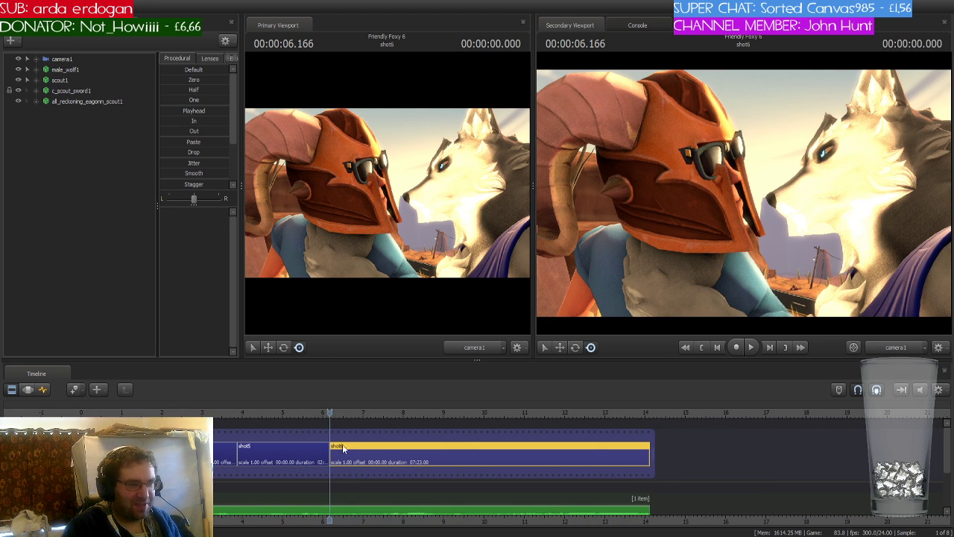
Play the opening of shot6 and reduce the playback volume to about half
{"action": "key", "text": "space"}
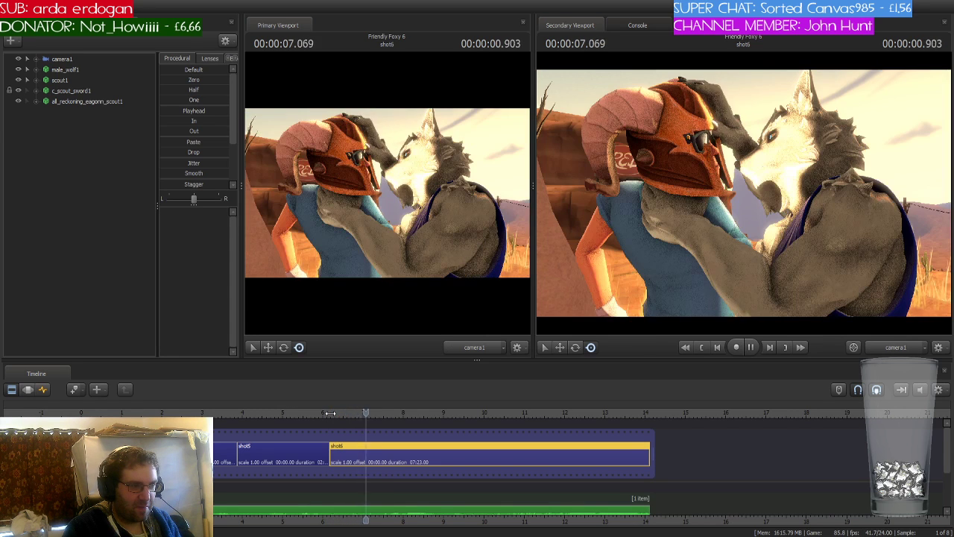
{"action": "key", "text": "space"}
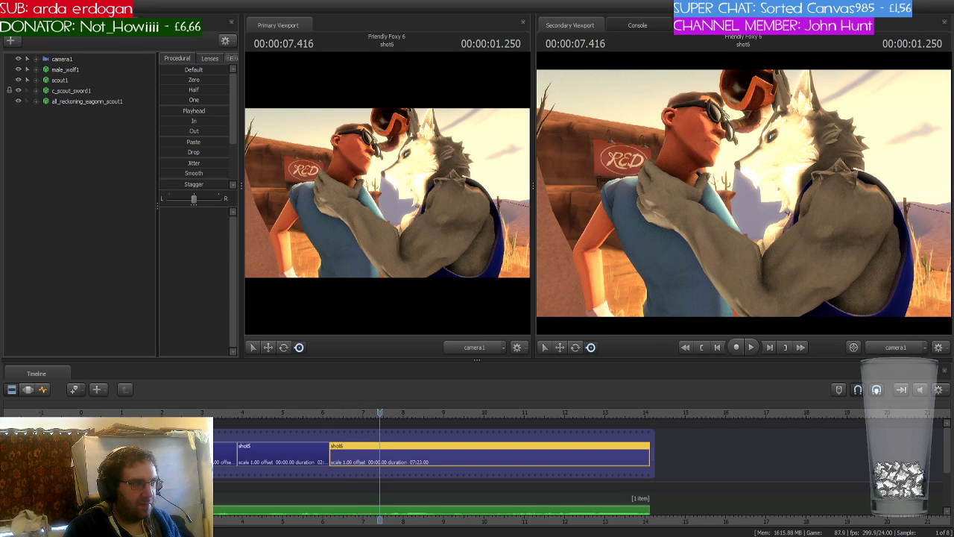
{"action": "left_click", "coordinate": [838, 391]}
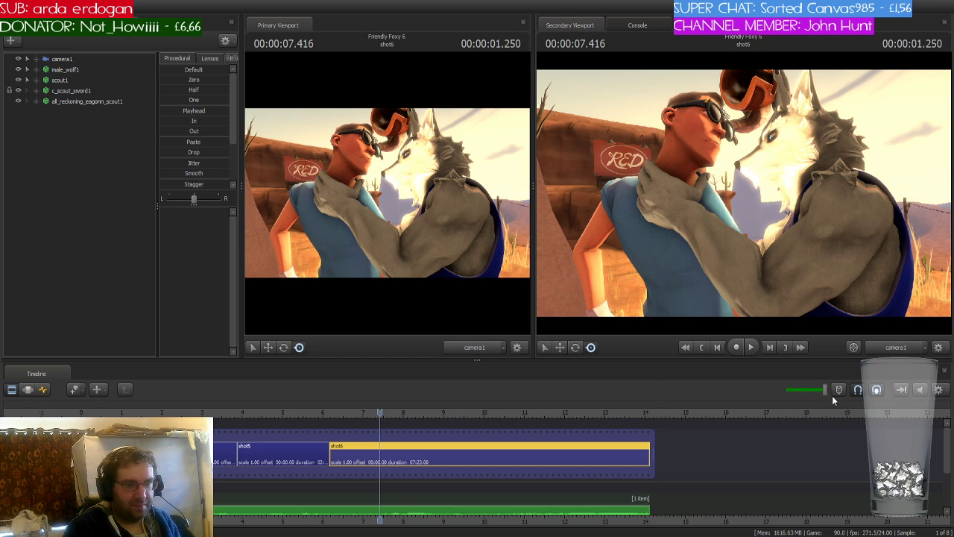
{"action": "left_click_drag", "start_coordinate": [825, 391], "coordinate": [809, 393]}
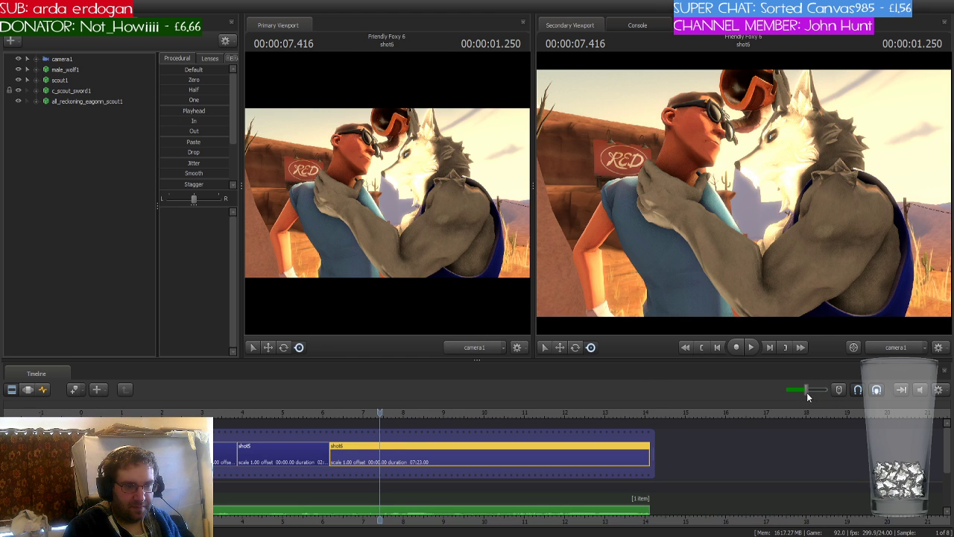
Replay from the end of shot5 into shot6 while lowering the playback volume further
{"action": "left_click", "coordinate": [318, 412]}
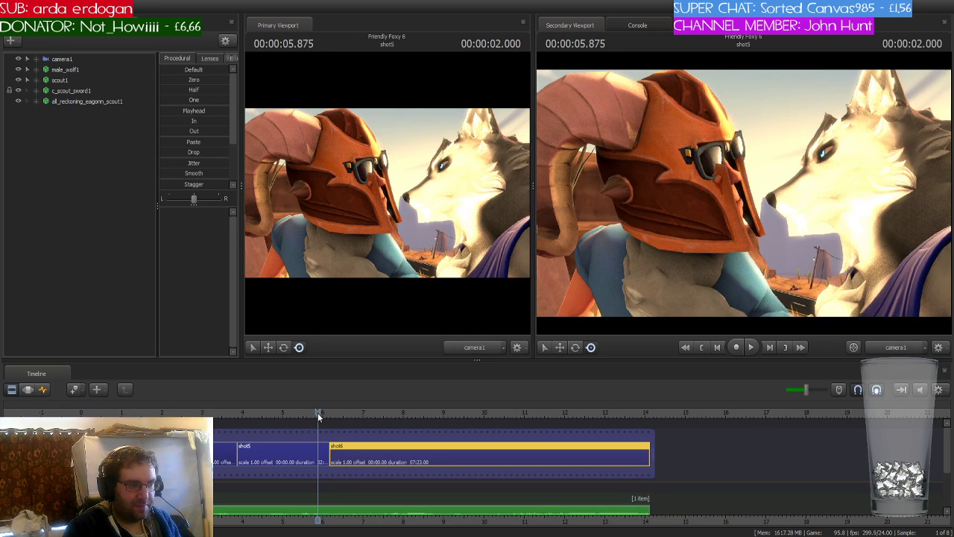
{"action": "key", "text": "space"}
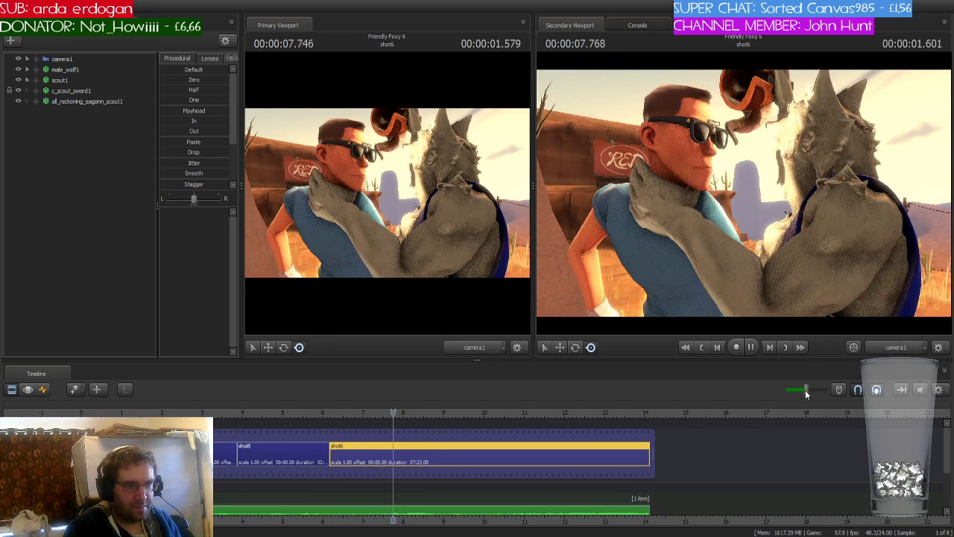
{"action": "left_click_drag", "start_coordinate": [804, 390], "coordinate": [794, 389]}
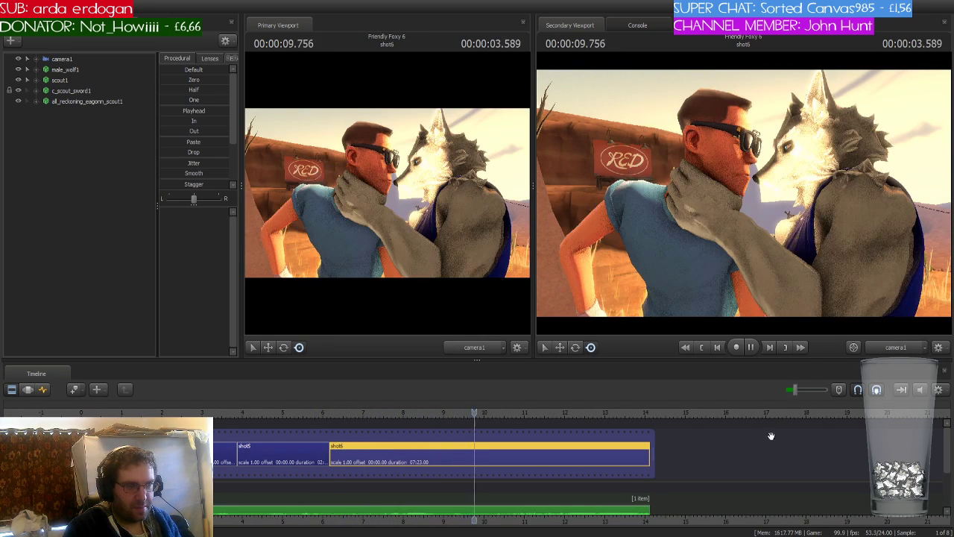
{"action": "key", "text": "space"}
Review shot6 again, playing it up to about 11 seconds to examine the characters' motion
{"action": "scroll", "coordinate": [708, 467], "scroll_direction": "up", "scroll_amount": 3}
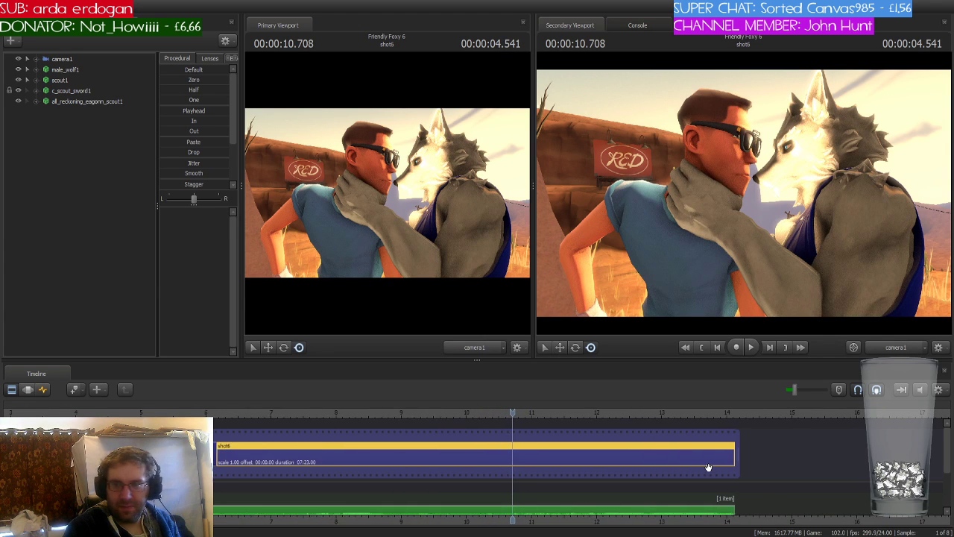
{"action": "scroll", "coordinate": [708, 467], "scroll_direction": "up", "scroll_amount": 2}
{"action": "scroll", "coordinate": [707, 467], "scroll_direction": "up", "scroll_amount": 1}
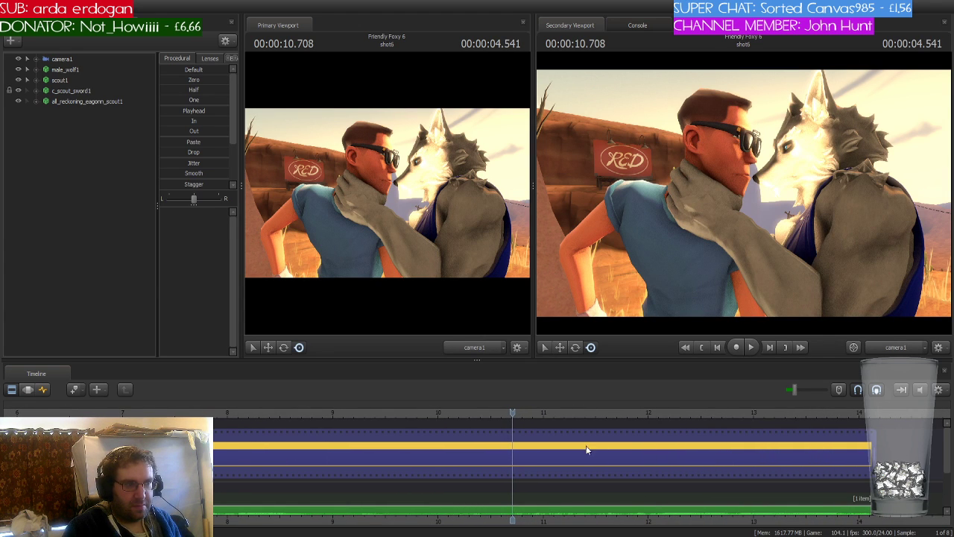
{"action": "left_click_drag", "start_coordinate": [511, 411], "coordinate": [511, 432]}
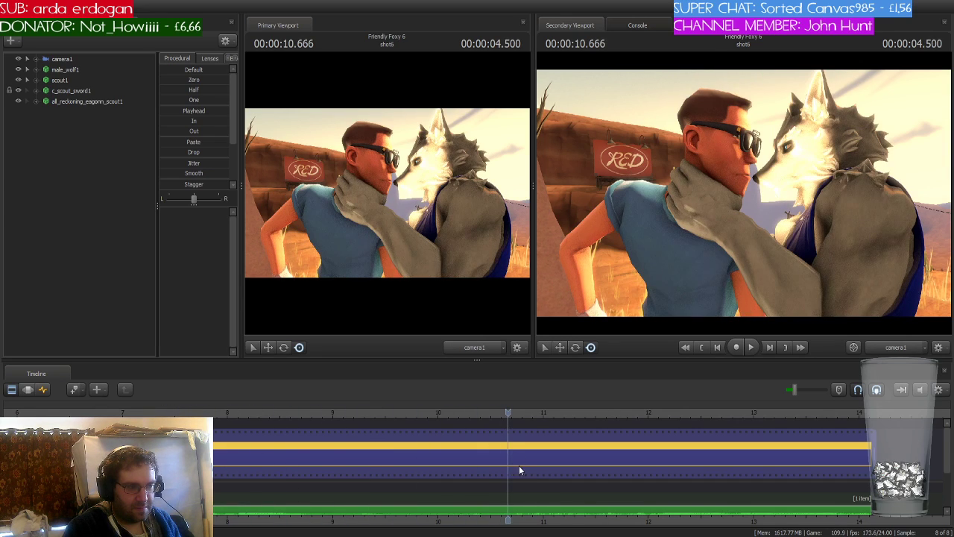
{"action": "scroll", "coordinate": [519, 465], "scroll_direction": "down", "scroll_amount": 5}
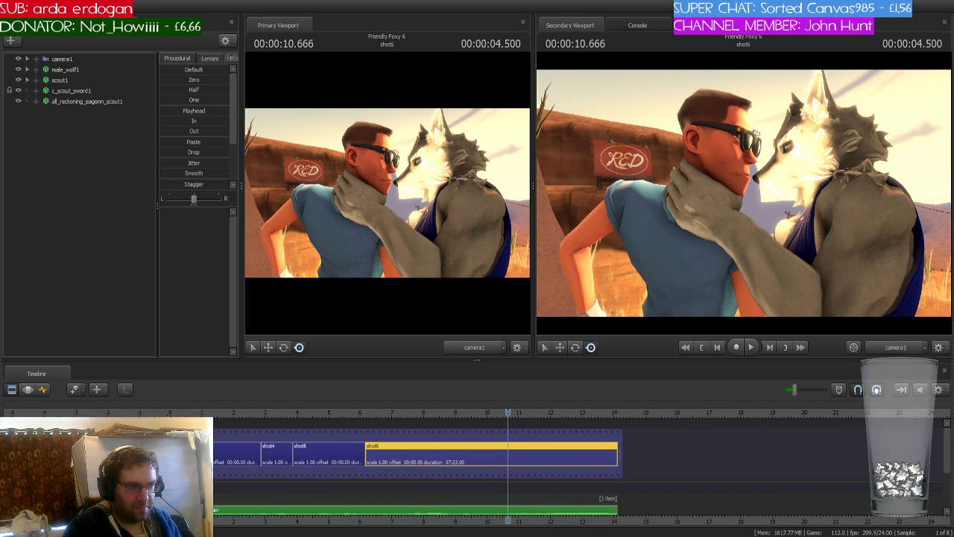
{"action": "key", "text": "space"}
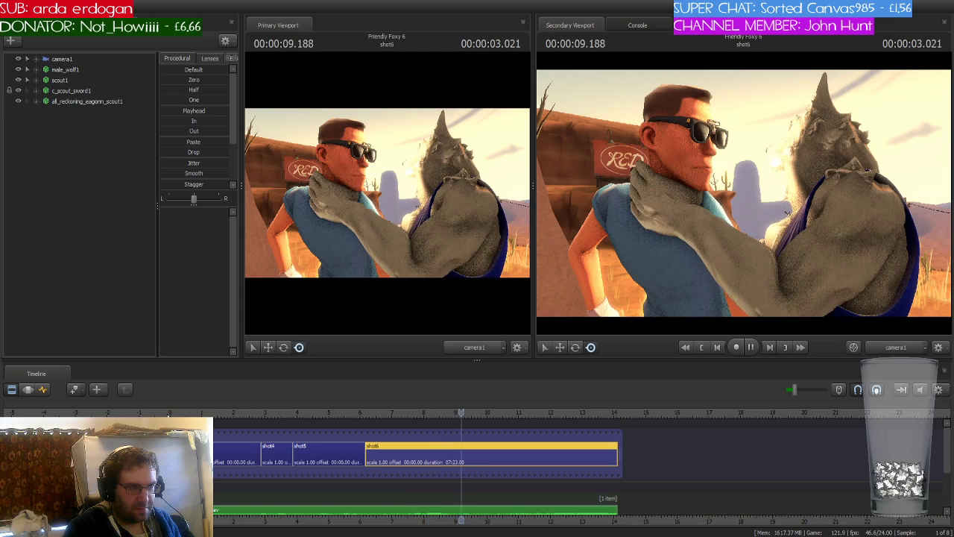
{"action": "key", "text": "space"}
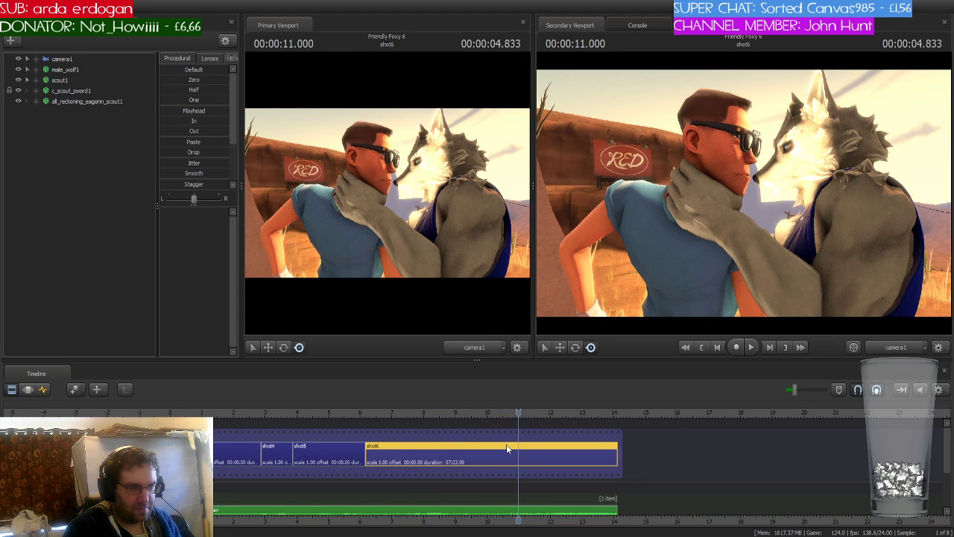
Place the playhead at 10 seconds and add a keyframe to camera1 there in the Graph Editor
{"action": "double_click", "coordinate": [506, 444]}
{"action": "left_click_drag", "start_coordinate": [518, 412], "coordinate": [461, 413]}
{"action": "scroll", "coordinate": [459, 412], "scroll_direction": "down", "scroll_amount": 1}
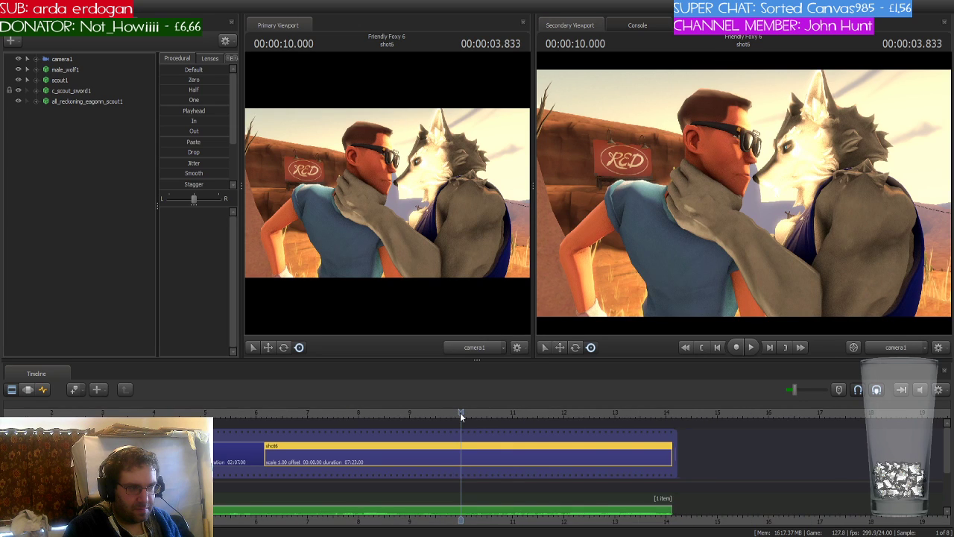
{"action": "scroll", "coordinate": [460, 412], "scroll_direction": "up", "scroll_amount": 3}
{"action": "left_click", "coordinate": [41, 390]}
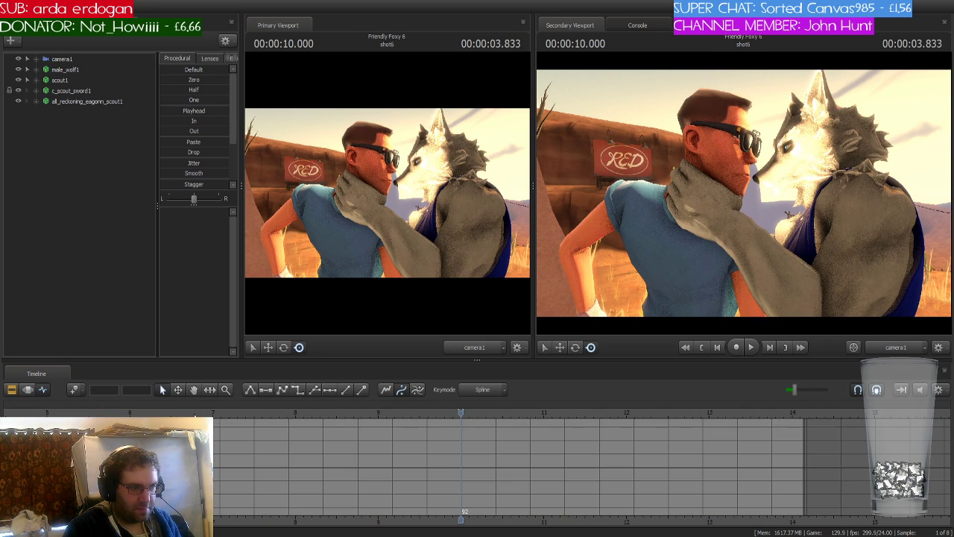
{"action": "left_click", "coordinate": [62, 59]}
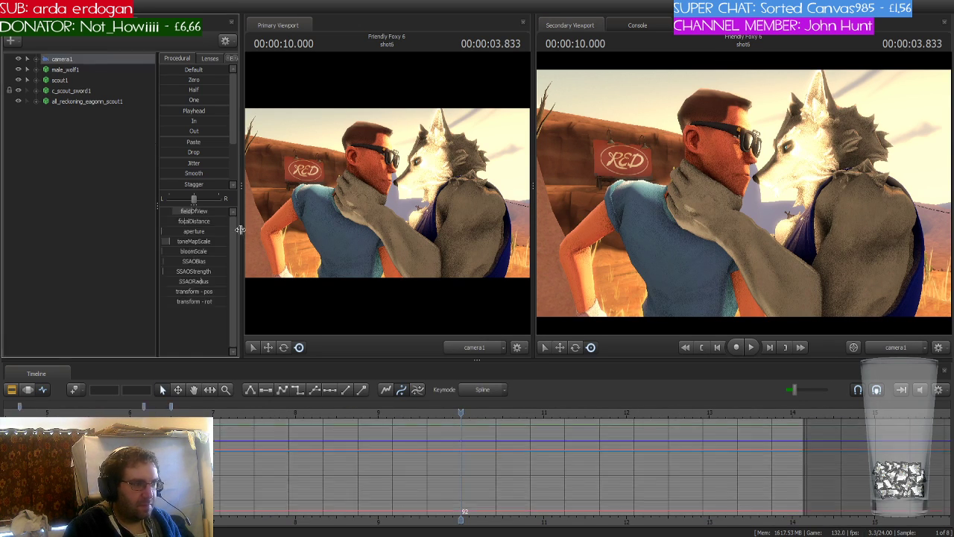
{"action": "scroll", "coordinate": [431, 426], "scroll_direction": "up", "scroll_amount": 2}
{"action": "mouse_move", "coordinate": [458, 414]}
{"action": "left_mouse_down"}
{"action": "mouse_move", "coordinate": [392, 413]}
{"action": "mouse_move", "coordinate": [469, 415]}
{"action": "mouse_move", "coordinate": [461, 414]}
{"action": "left_mouse_up"}
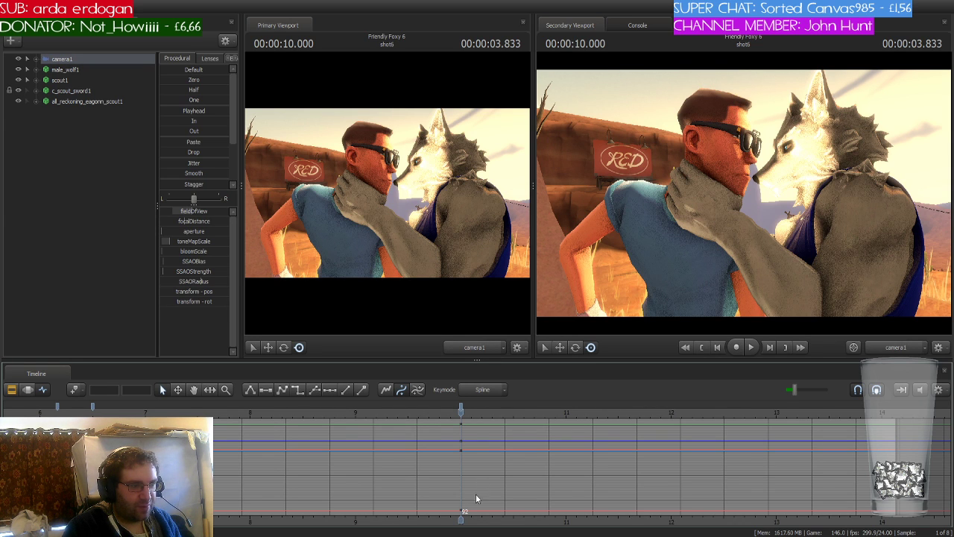
Step frame by frame from camera1's keyframe at 10 seconds to frame 99 to examine the timing
{"action": "middle_click_drag", "start_coordinate": [462, 514], "coordinate": [365, 492]}
{"action": "scroll", "coordinate": [362, 457], "scroll_direction": "down", "scroll_amount": 2}
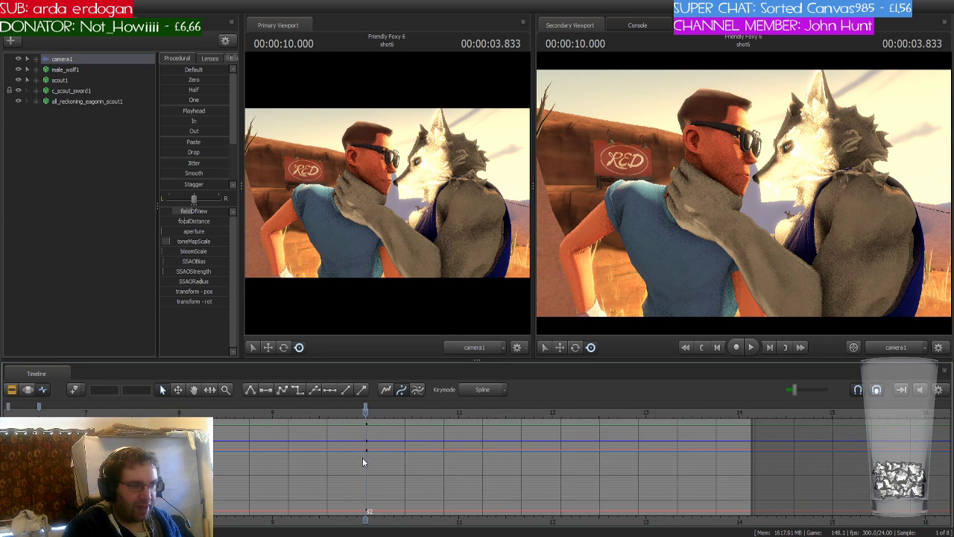
{"action": "scroll", "coordinate": [363, 461], "scroll_direction": "up", "scroll_amount": 2}
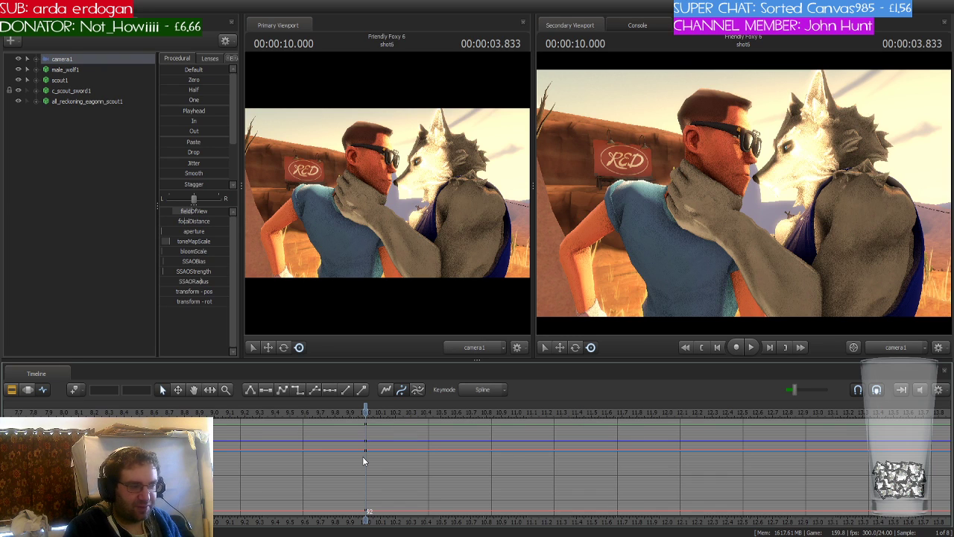
{"action": "key", "text": "Right"}
{"action": "key", "text": "Right"}
{"action": "key", "text": "Right"}
{"action": "key", "text": "Right"}
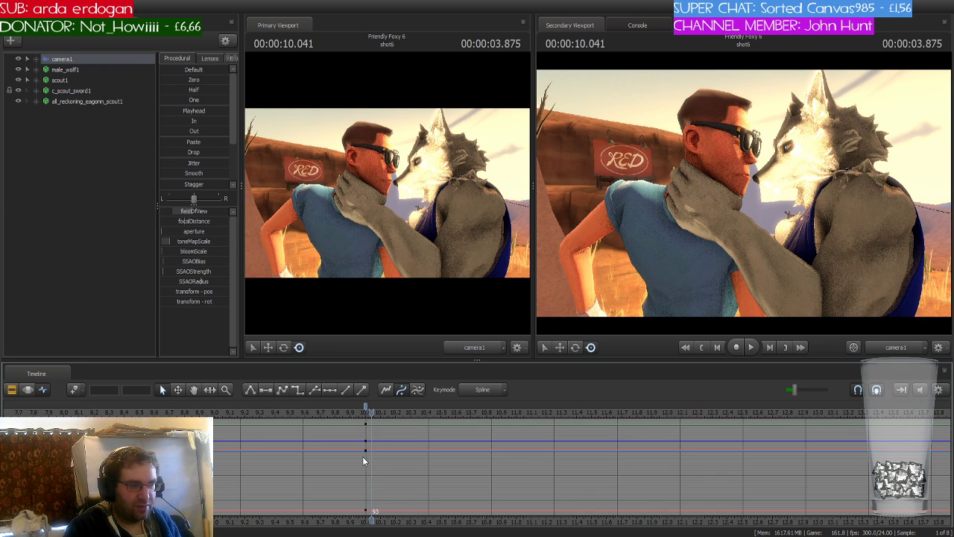
{"action": "key", "text": "Right"}
{"action": "key", "text": "Right"}
{"action": "key", "text": "Right"}
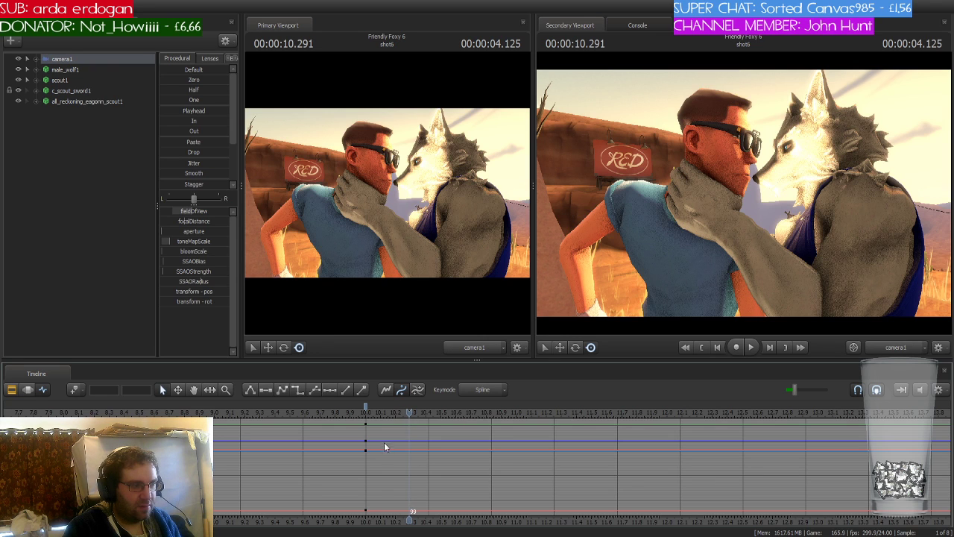
Move camera1's keyframe from 10 seconds to frame 94 and place the playhead on frame 95
{"action": "left_click_drag", "start_coordinate": [409, 411], "coordinate": [366, 410]}
{"action": "key", "text": "Right"}
{"action": "key", "text": "Right"}
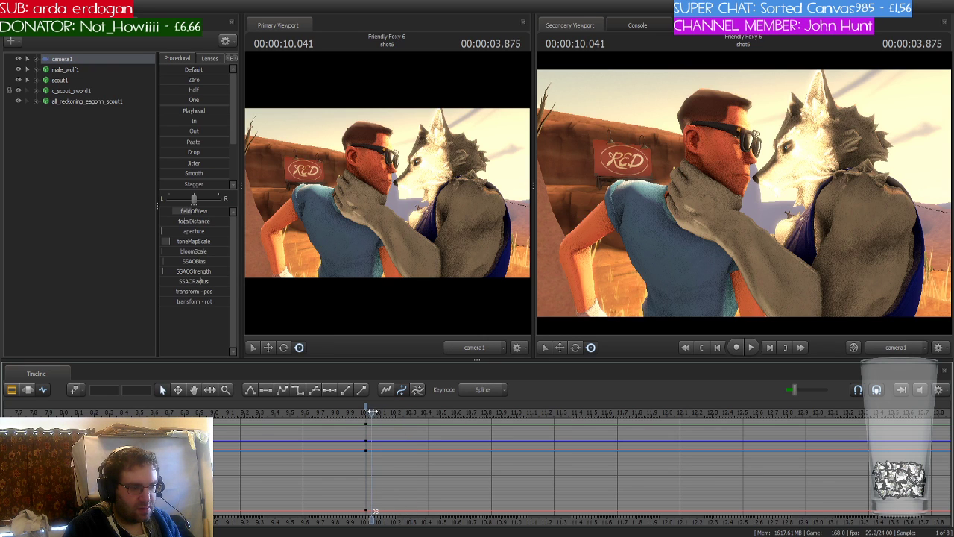
{"action": "mouse_move", "coordinate": [366, 407]}
{"action": "left_mouse_down"}
{"action": "mouse_move", "coordinate": [394, 415]}
{"action": "mouse_move", "coordinate": [385, 415]}
{"action": "left_mouse_up"}
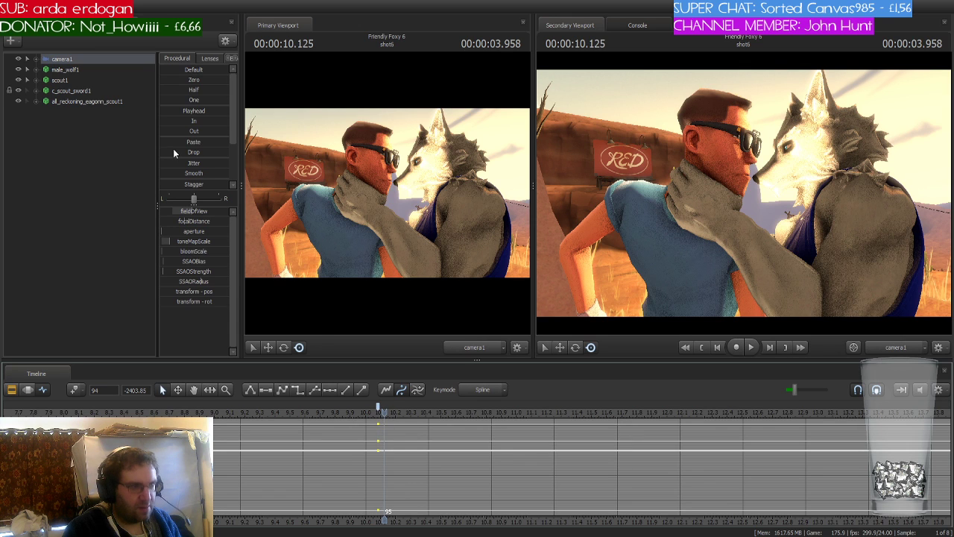
Nudge camera1's view slightly at frame 95, and switch the secondary viewport to the Work Camera
{"action": "left_click_drag", "start_coordinate": [376, 193], "coordinate": [378, 189]}
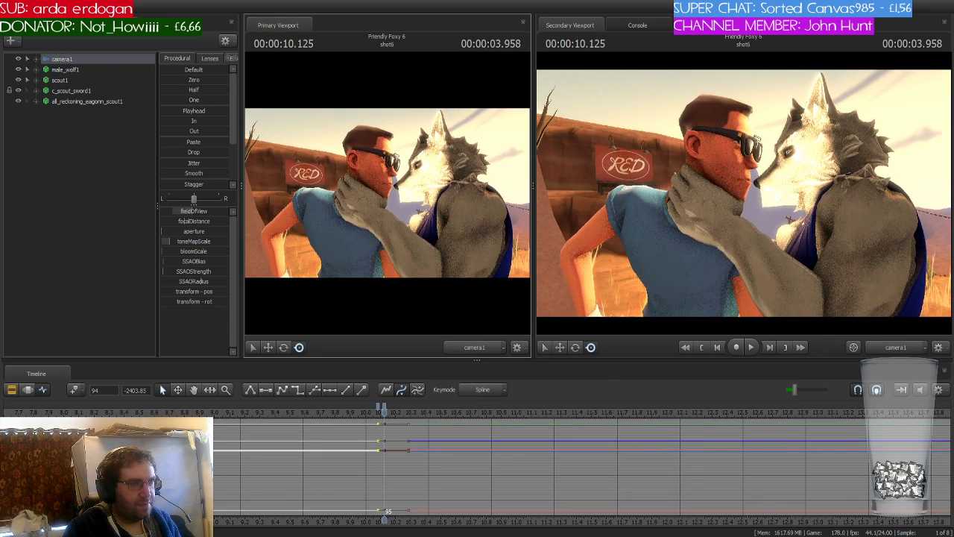
{"action": "left_click", "coordinate": [884, 348]}
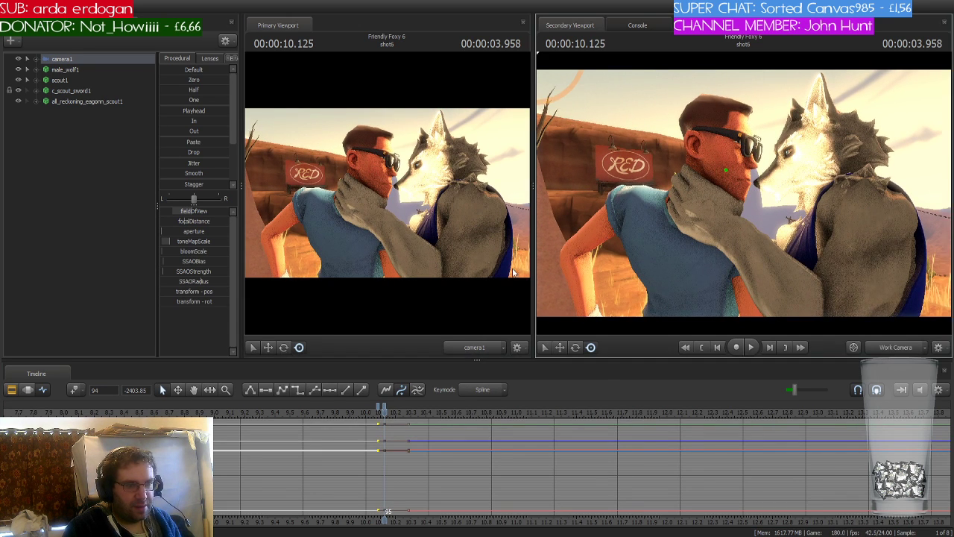
Move and turn camera1 at frame 95 into a close-up of the scout's face
{"action": "left_click_drag", "start_coordinate": [447, 238], "coordinate": [384, 228]}
{"action": "key", "text": "w"}
{"action": "key", "text": "d"}
{"action": "key", "text": "d"}
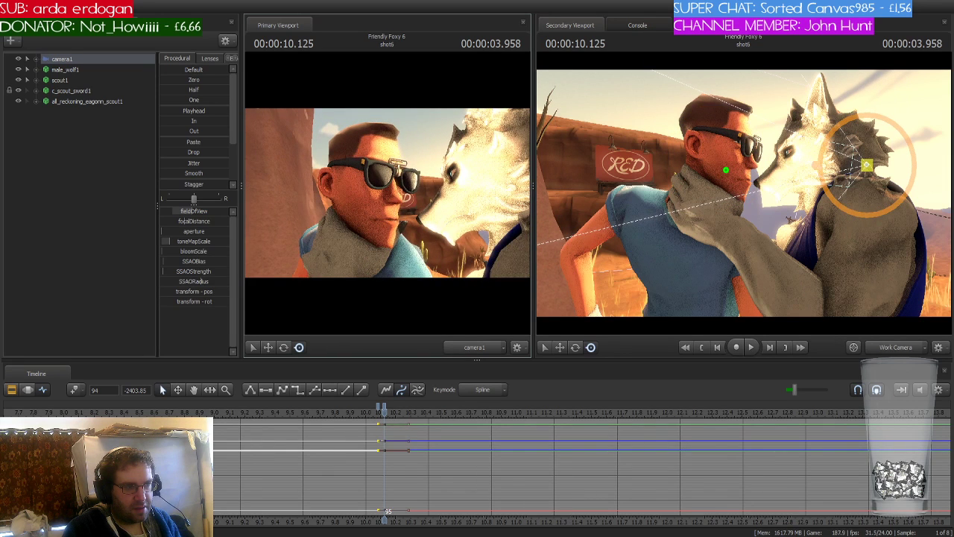
Add keyframes to camera1 at frames 106 and 107 to hold the close-up
{"action": "scroll", "coordinate": [402, 417], "scroll_direction": "up", "scroll_amount": 2}
{"action": "left_click", "coordinate": [331, 411]}
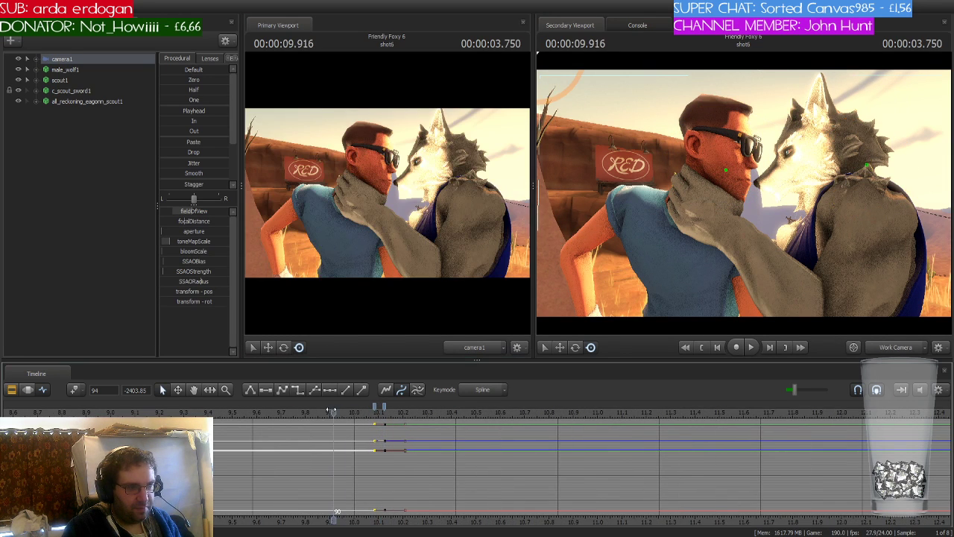
{"action": "left_click_drag", "start_coordinate": [332, 411], "coordinate": [497, 419]}
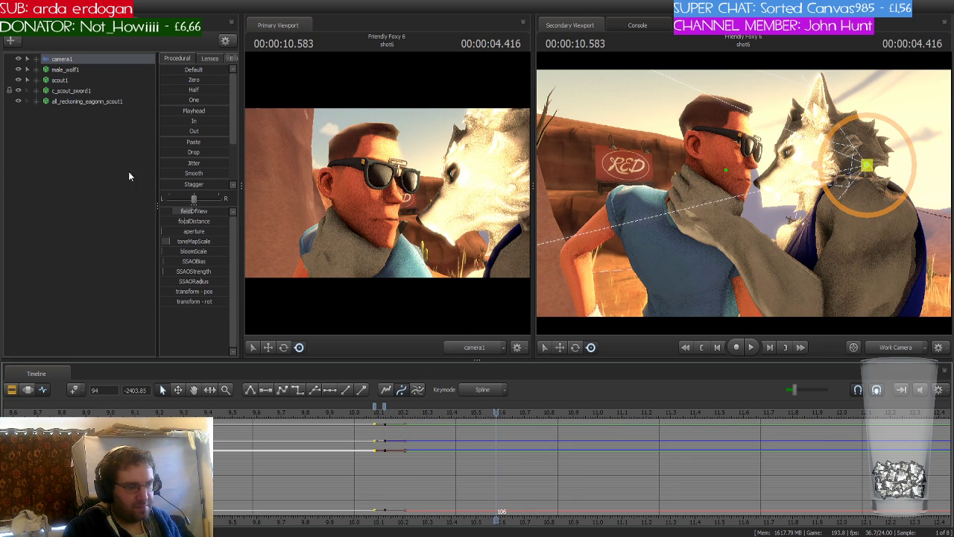
{"action": "left_click", "coordinate": [73, 390]}
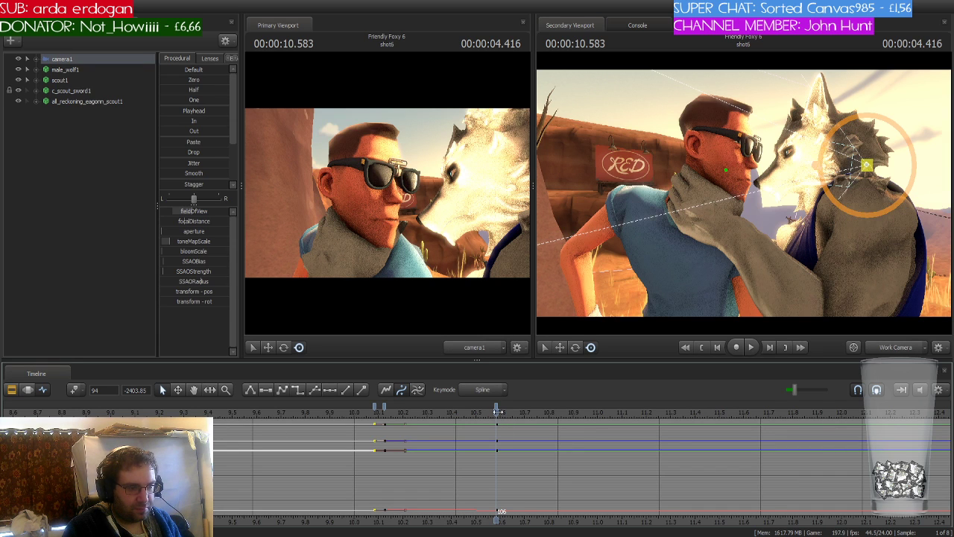
{"action": "left_click_drag", "start_coordinate": [501, 412], "coordinate": [506, 412]}
{"action": "left_click", "coordinate": [72, 390]}
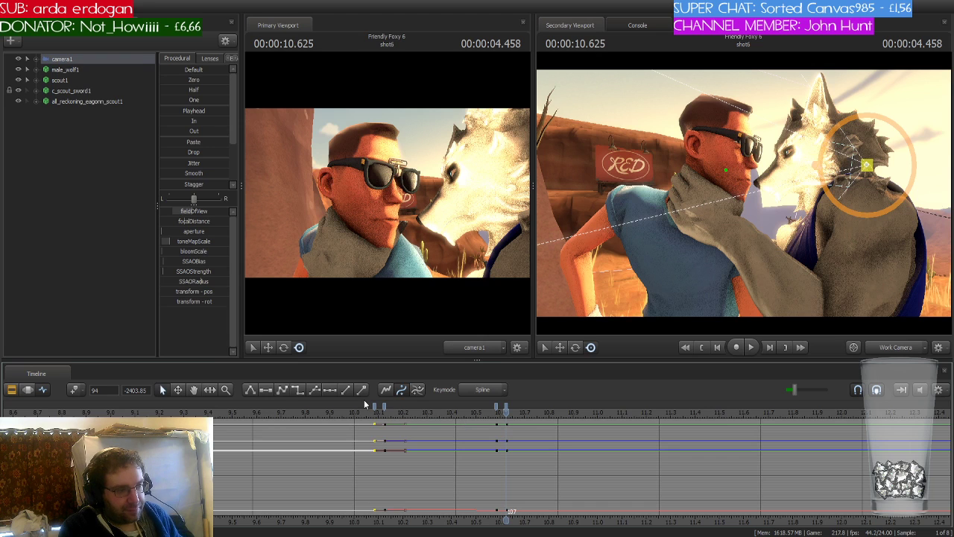
Copy camera1's keyframe from 6.5 seconds and paste its wide view over the keyframe at frame 107
{"action": "scroll", "coordinate": [315, 430], "scroll_direction": "down", "scroll_amount": 3}
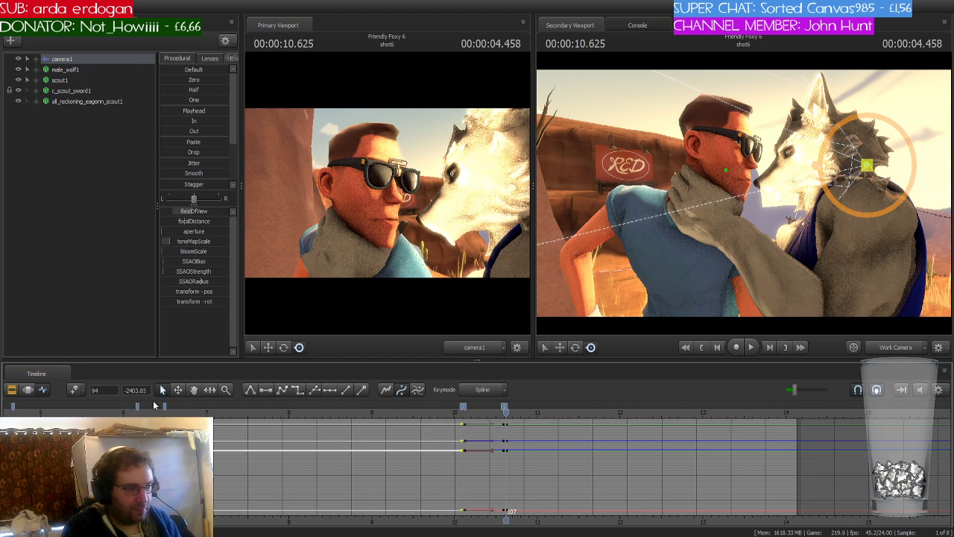
{"action": "left_click", "coordinate": [166, 408]}
{"action": "left_click", "coordinate": [165, 408]}
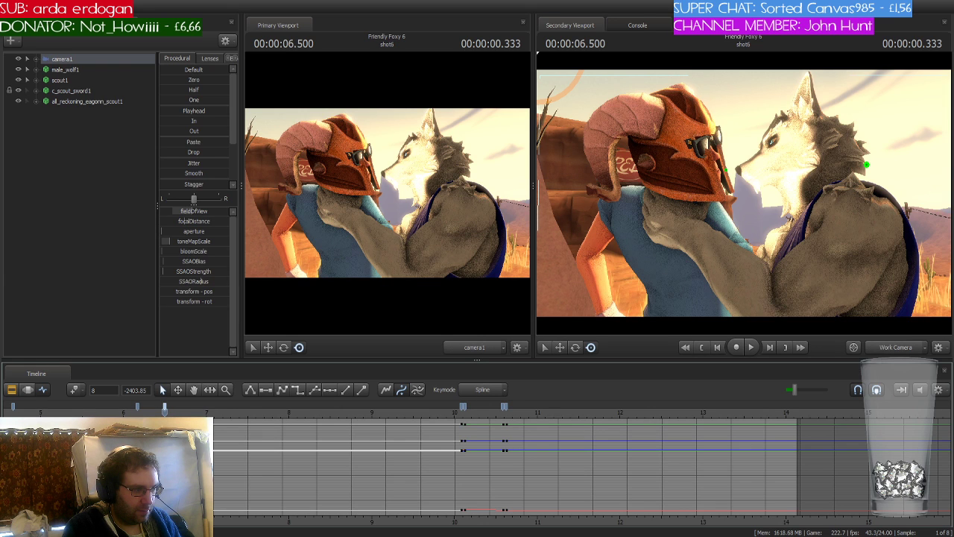
{"action": "left_click", "coordinate": [504, 418]}
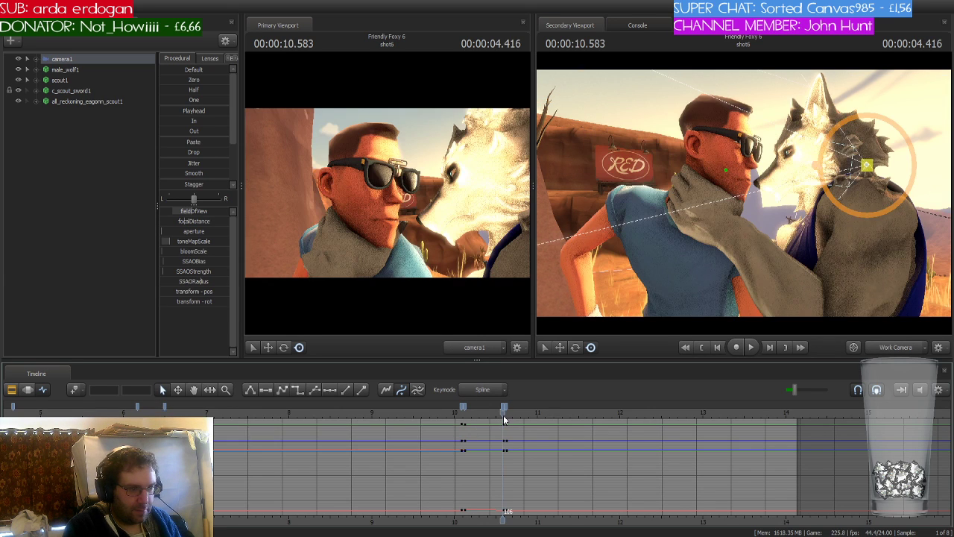
{"action": "scroll", "coordinate": [504, 420], "scroll_direction": "up", "scroll_amount": 1}
{"action": "scroll", "coordinate": [504, 418], "scroll_direction": "up", "scroll_amount": 2}
{"action": "left_click_drag", "start_coordinate": [507, 413], "coordinate": [516, 409]}
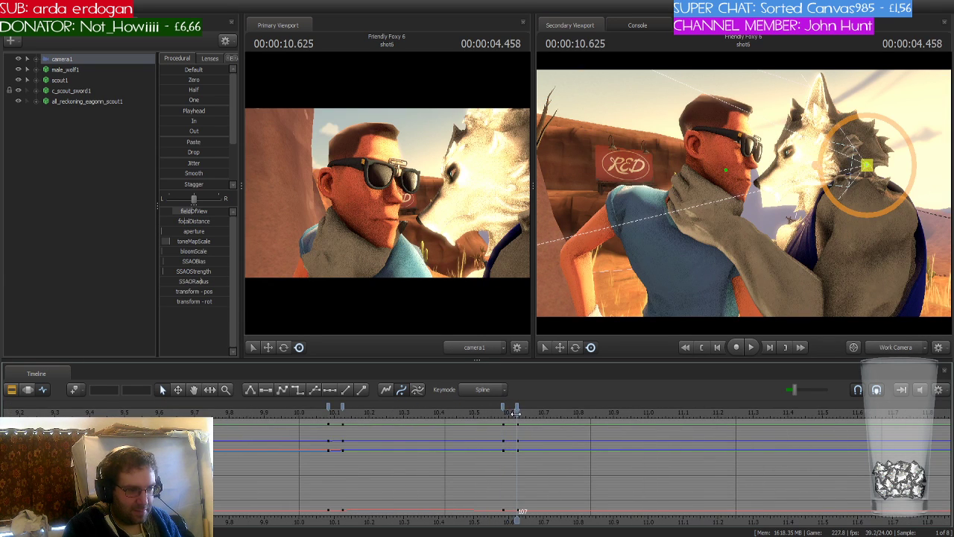
{"action": "left_click", "coordinate": [516, 407]}
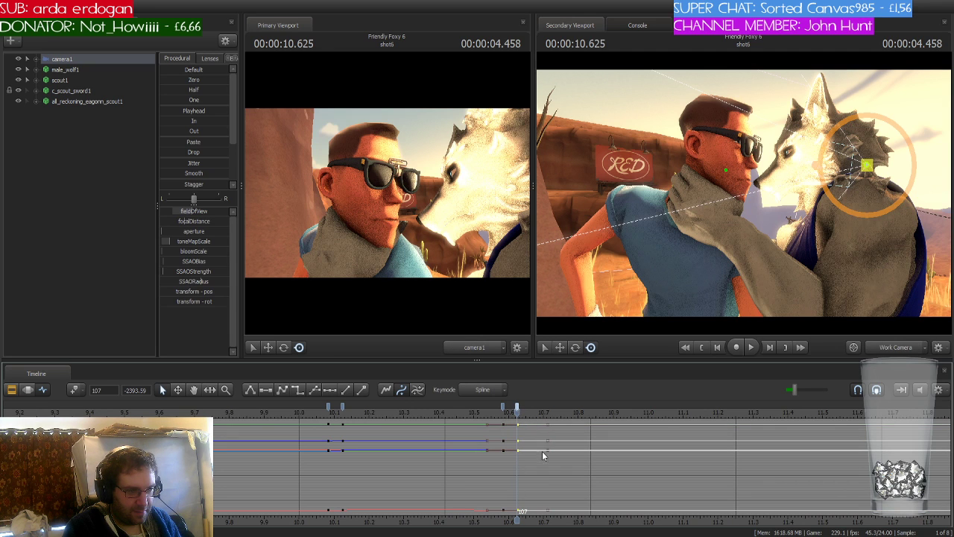
{"action": "key", "text": "ctrl+v"}
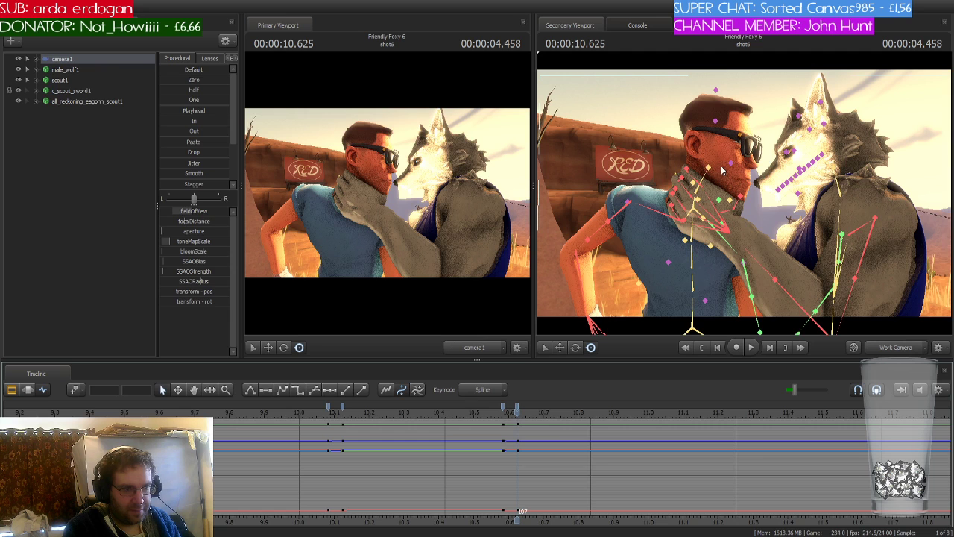
Try rotating scout1's bip_head at frame 107, undo it and delete the keyframe left there
{"action": "left_click", "coordinate": [708, 172]}
{"action": "key", "text": "e"}
{"action": "left_click_drag", "start_coordinate": [705, 176], "coordinate": [725, 162]}
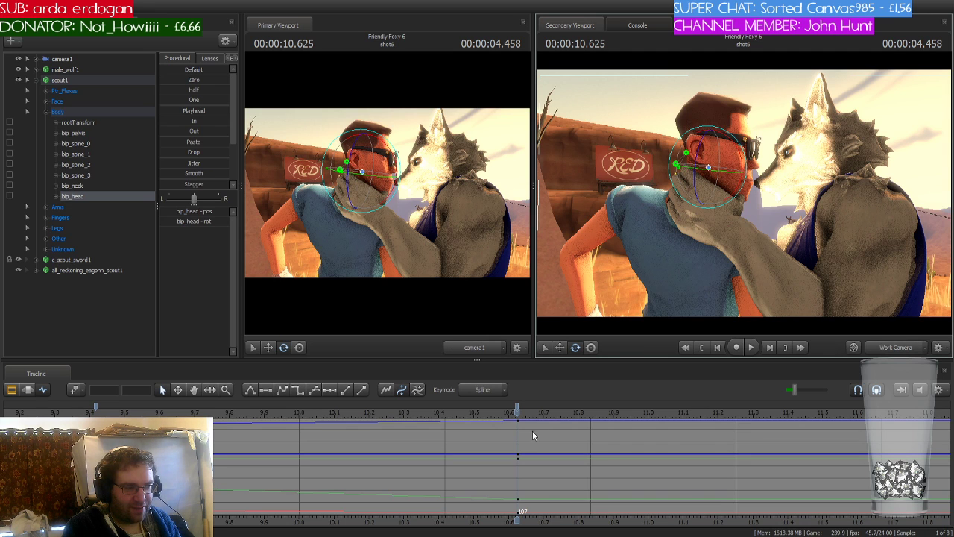
{"action": "scroll", "coordinate": [529, 432], "scroll_direction": "down", "scroll_amount": 3}
{"action": "key", "text": "ctrl+z"}
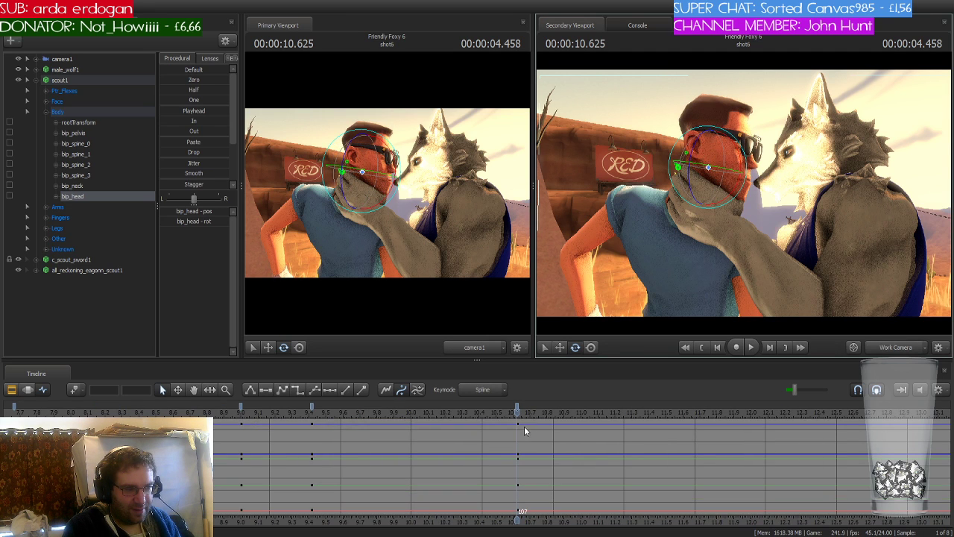
{"action": "left_click", "coordinate": [518, 405]}
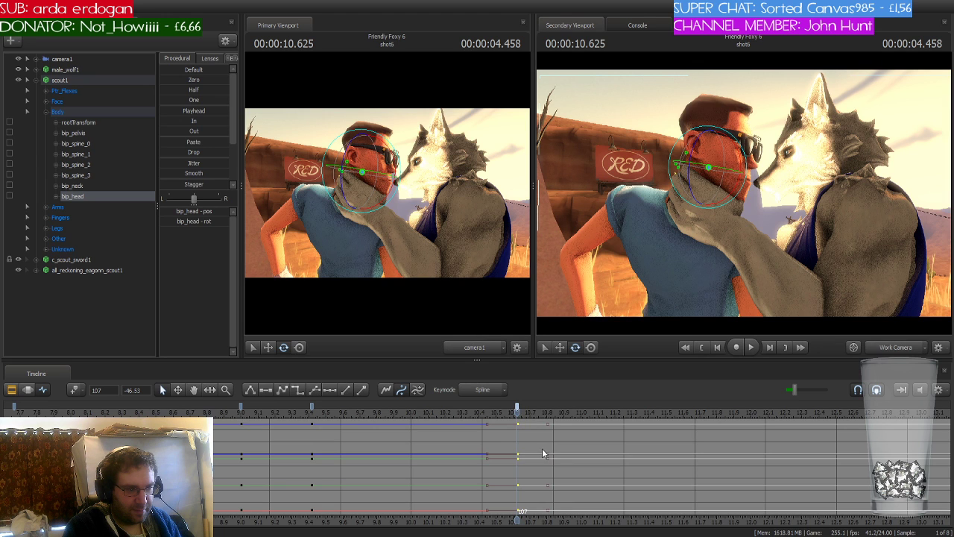
{"action": "key", "text": "Delete"}
Give camera1's keyframe at frame 95 stepped tangents and scrub forward to frame 107
{"action": "left_click_drag", "start_coordinate": [511, 418], "coordinate": [475, 437]}
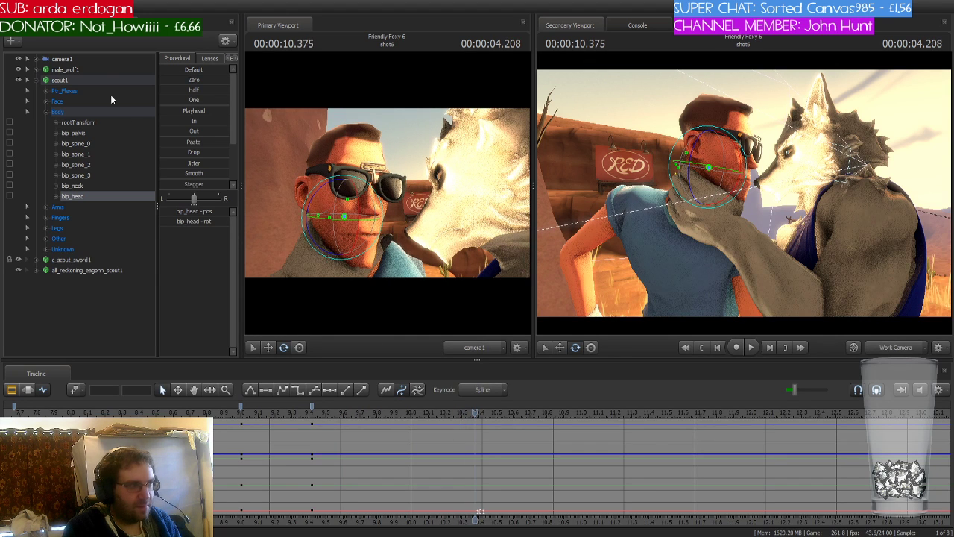
{"action": "left_click", "coordinate": [85, 59]}
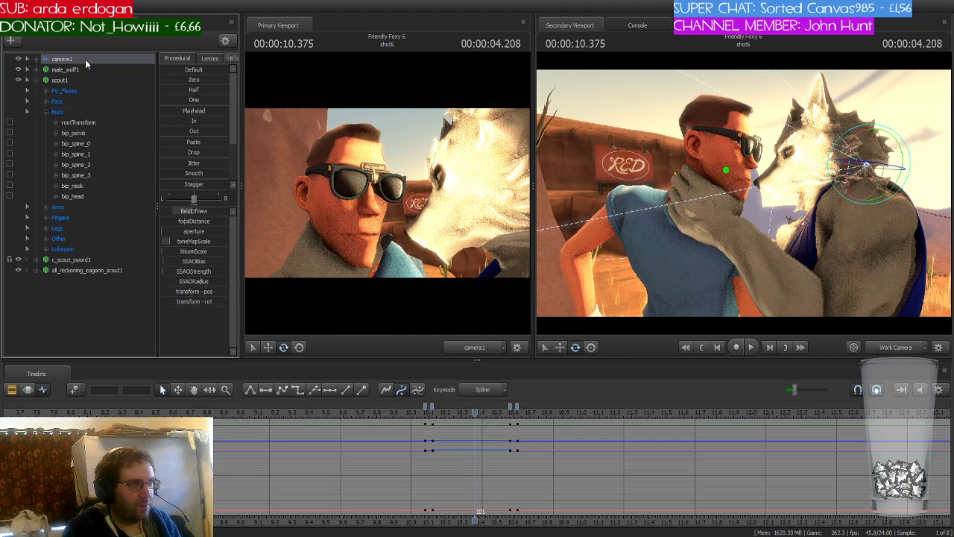
{"action": "left_click", "coordinate": [433, 408]}
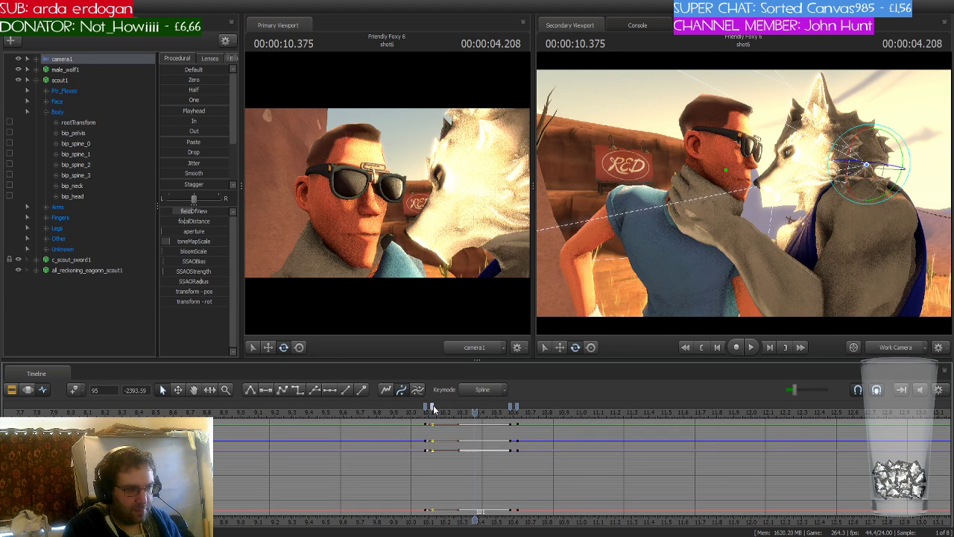
{"action": "left_click", "coordinate": [296, 391]}
{"action": "left_click_drag", "start_coordinate": [468, 412], "coordinate": [516, 411]}
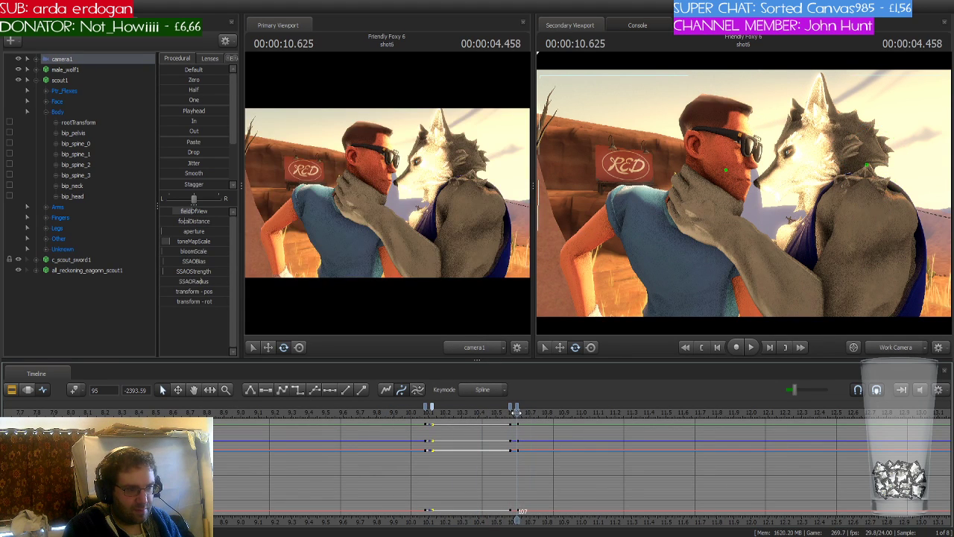
Add a keyframe to the whole male_wolf1 model at frame 107
{"action": "left_click", "coordinate": [67, 69]}
{"action": "scroll", "coordinate": [516, 455], "scroll_direction": "up", "scroll_amount": 2}
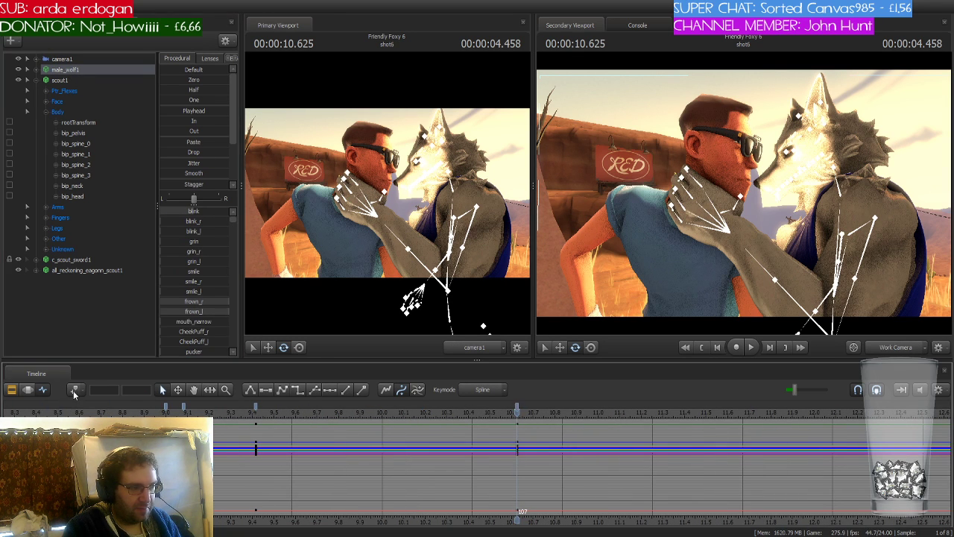
{"action": "scroll", "coordinate": [530, 449], "scroll_direction": "up", "scroll_amount": 3}
{"action": "left_click_drag", "start_coordinate": [516, 413], "coordinate": [542, 415]}
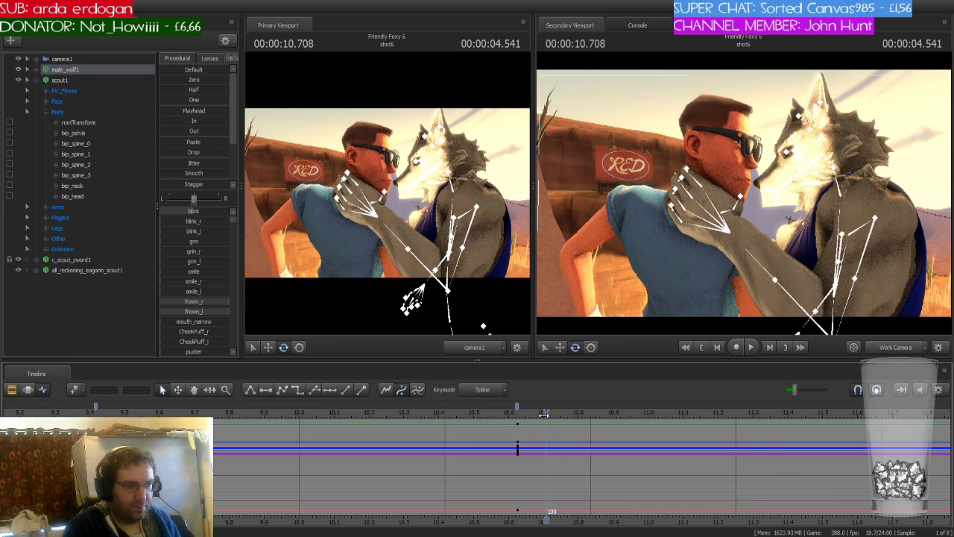
{"action": "left_click_drag", "start_coordinate": [544, 415], "coordinate": [518, 430]}
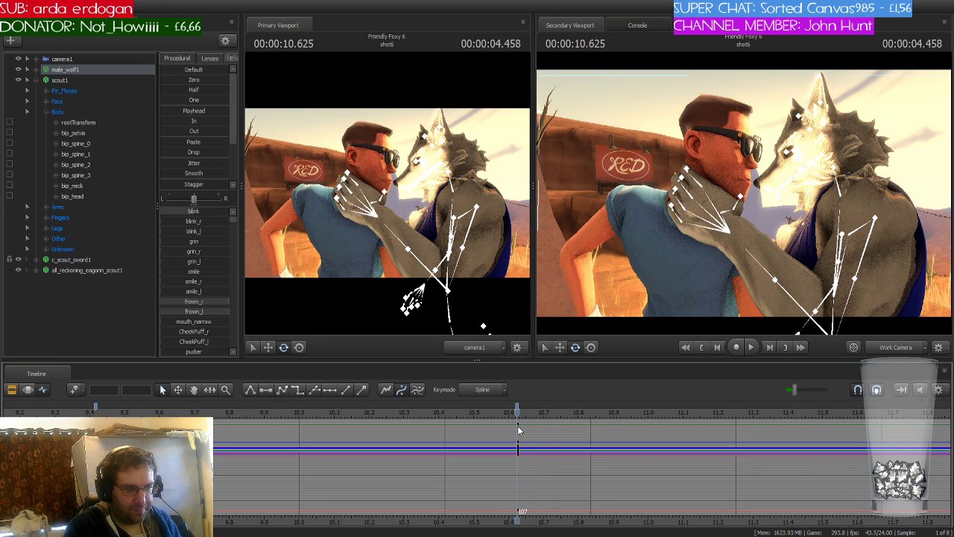
Rotate male_wolf1's bip_spine_0 at frame 115 so the torso leans back from the scout
{"action": "key", "text": "Right"}
{"action": "key", "text": "Right"}
{"action": "key", "text": "Right"}
{"action": "key", "text": "Right"}
{"action": "key", "text": "Right"}
{"action": "key", "text": "Right"}
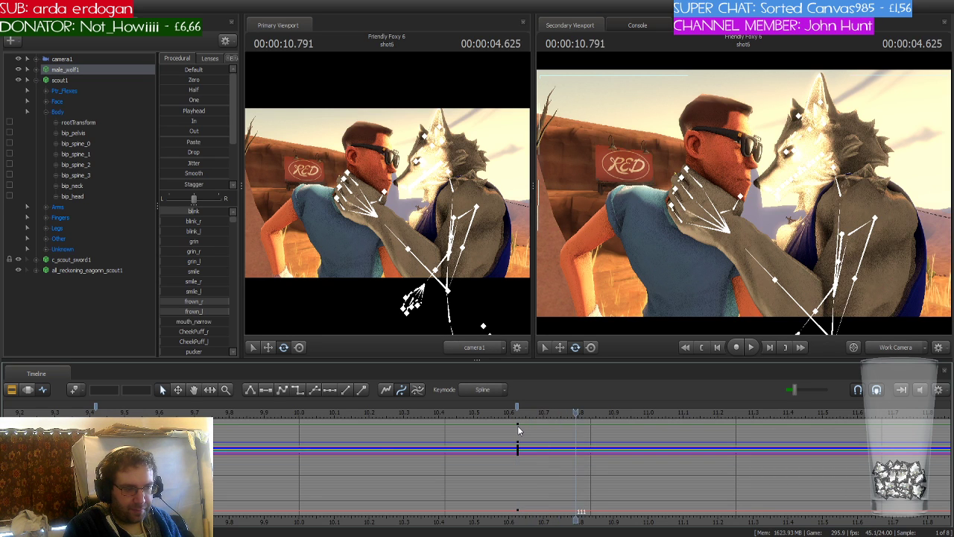
{"action": "key", "text": "Right"}
{"action": "key", "text": "Right"}
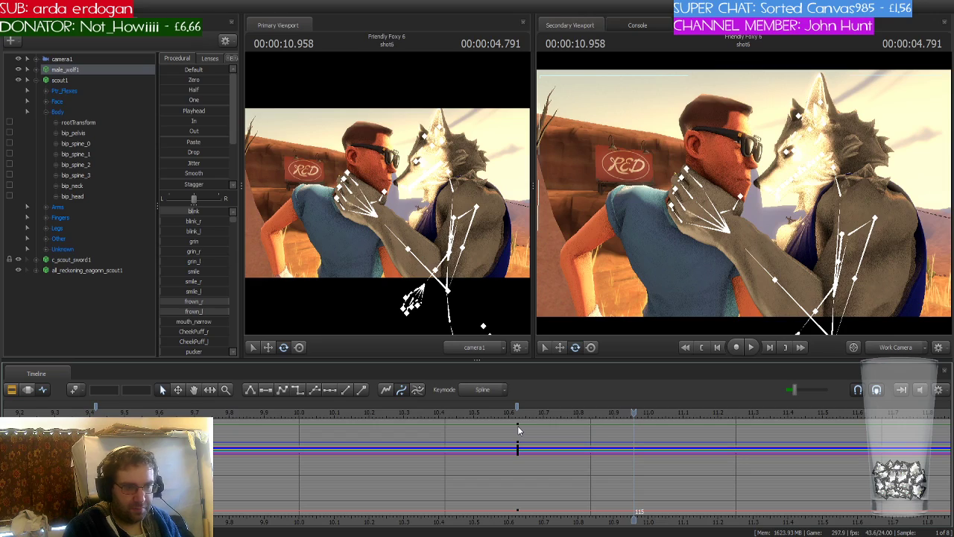
{"action": "left_click_drag", "start_coordinate": [790, 216], "coordinate": [894, 246]}
{"action": "key", "text": "d"}
{"action": "key", "text": "a"}
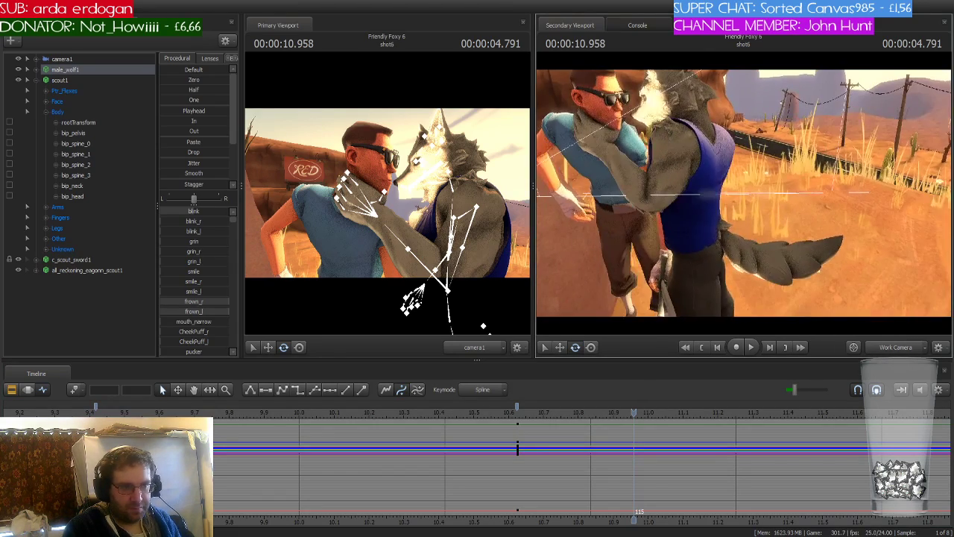
{"action": "left_click", "coordinate": [704, 235]}
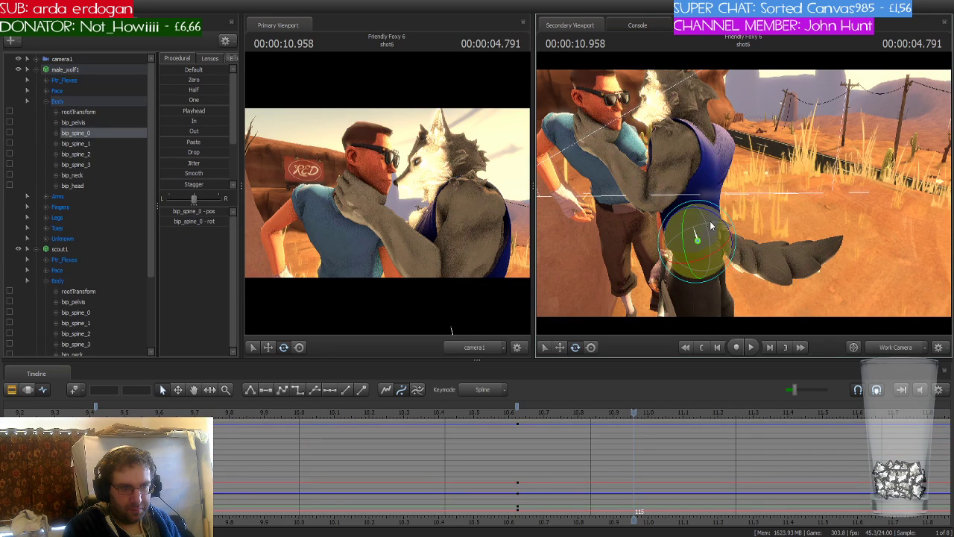
{"action": "left_click_drag", "start_coordinate": [707, 232], "coordinate": [721, 224]}
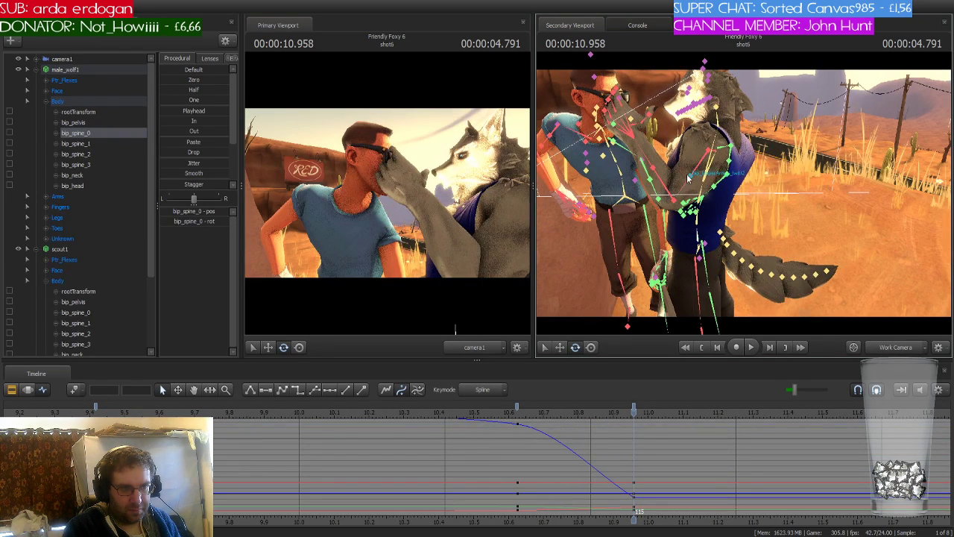
Rotate male_wolf1's bip_lowerArm_r and bip_collar_r at frame 115 to bring the raised hand down from the scout's face
{"action": "left_click", "coordinate": [673, 196], "text": "ctrl"}
{"action": "left_click_drag", "start_coordinate": [689, 178], "coordinate": [678, 171]}
{"action": "key", "text": "ctrl"}
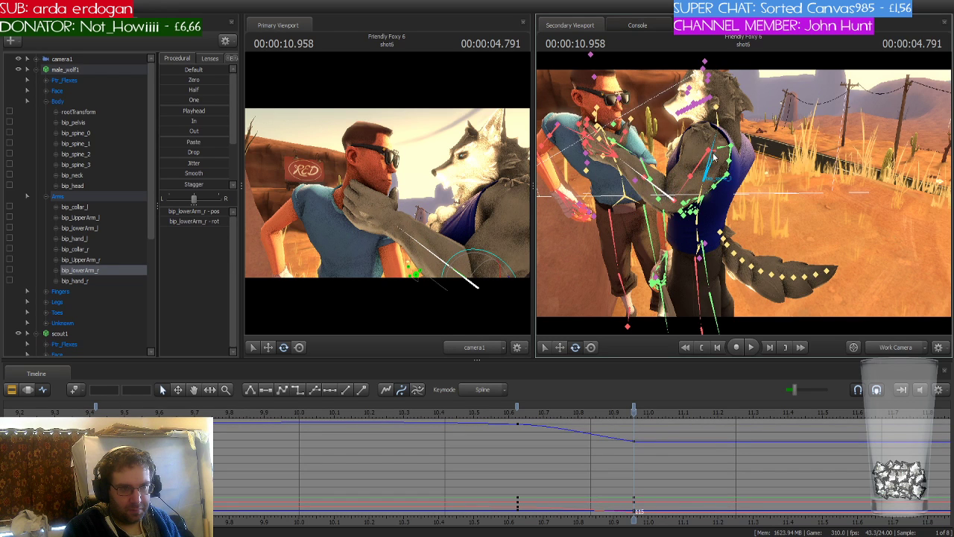
{"action": "left_click", "coordinate": [713, 156], "text": "ctrl"}
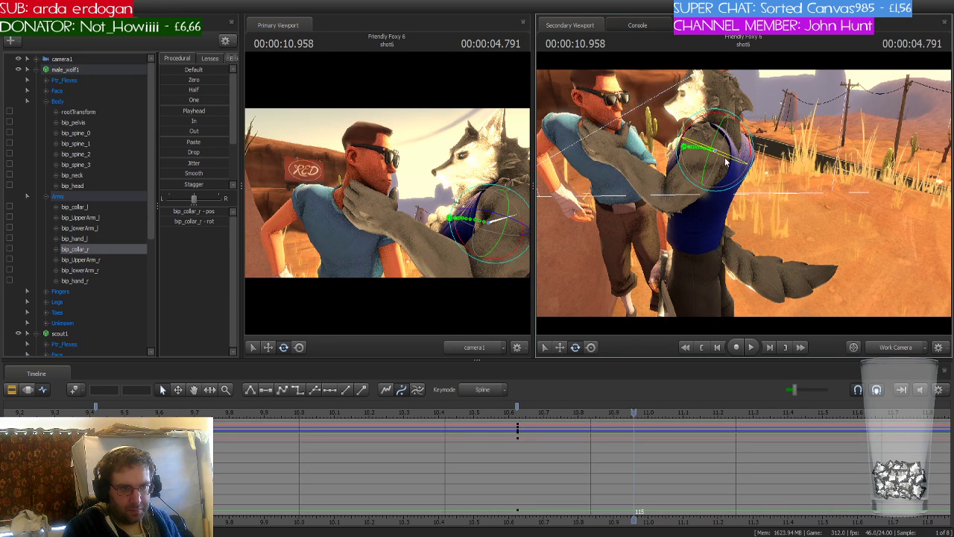
{"action": "left_click_drag", "start_coordinate": [722, 160], "coordinate": [699, 173]}
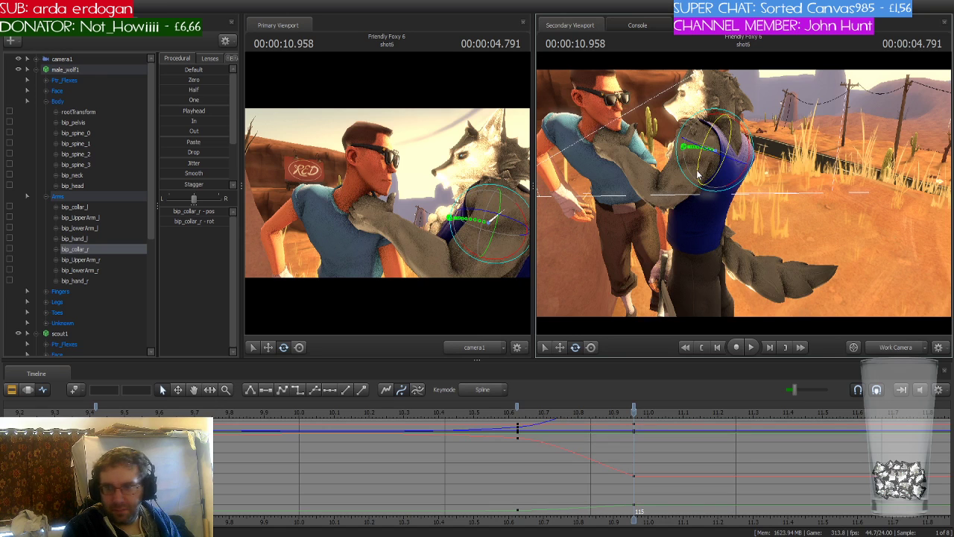
Rotate male_wolf1's bip_UpperArm_r and bip_lowerArm_r at frame 115 to place the hand back against the scout's neck
{"action": "key", "text": "ctrl"}
{"action": "left_click", "coordinate": [689, 160], "text": "ctrl"}
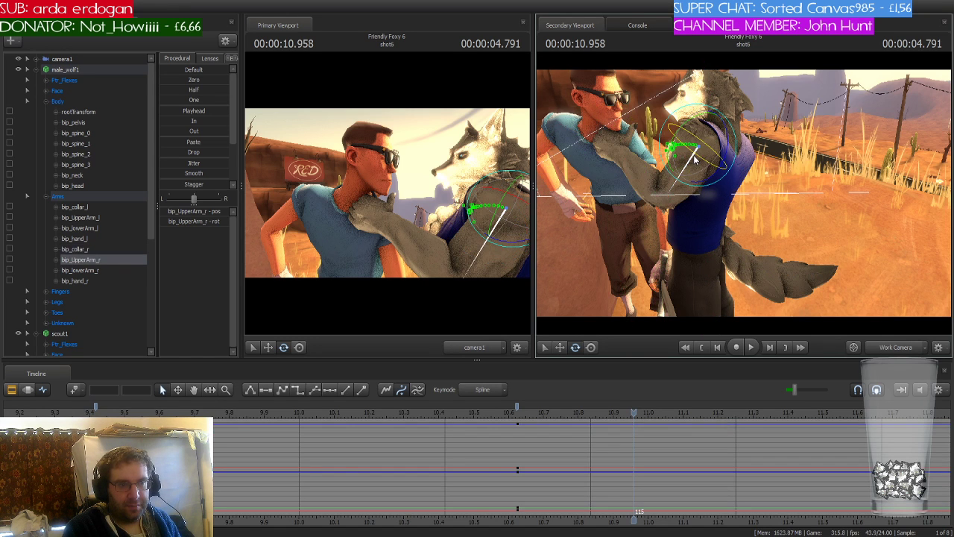
{"action": "left_click_drag", "start_coordinate": [693, 155], "coordinate": [677, 138]}
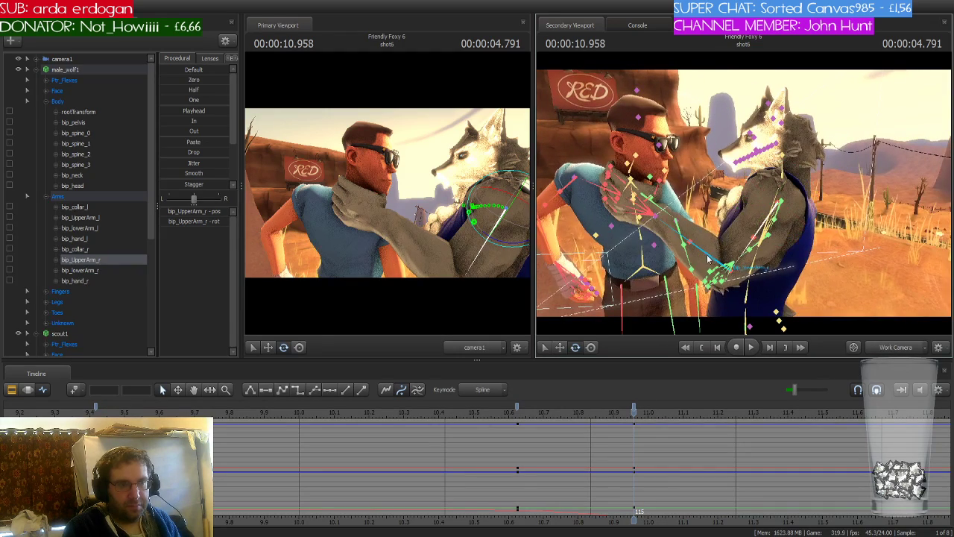
{"action": "left_click", "coordinate": [713, 261], "text": "ctrl"}
{"action": "left_click_drag", "start_coordinate": [715, 275], "coordinate": [723, 276]}
Refine the rotation of male_wolf1's bip_collar_r at frame 115 and reselect the whole model
{"action": "left_click_drag", "start_coordinate": [795, 217], "coordinate": [710, 196]}
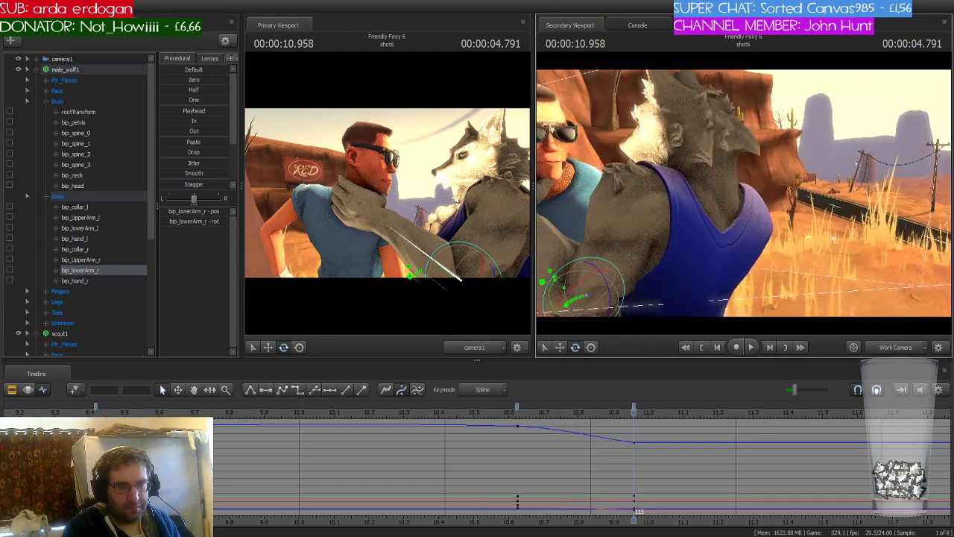
{"action": "left_click", "coordinate": [671, 207]}
{"action": "left_click_drag", "start_coordinate": [692, 227], "coordinate": [684, 184]}
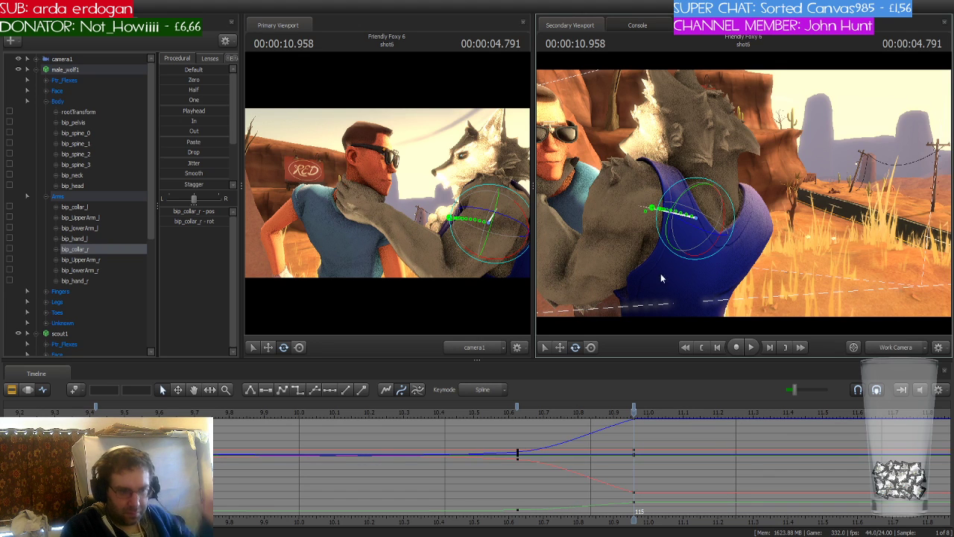
{"action": "left_click", "coordinate": [516, 408]}
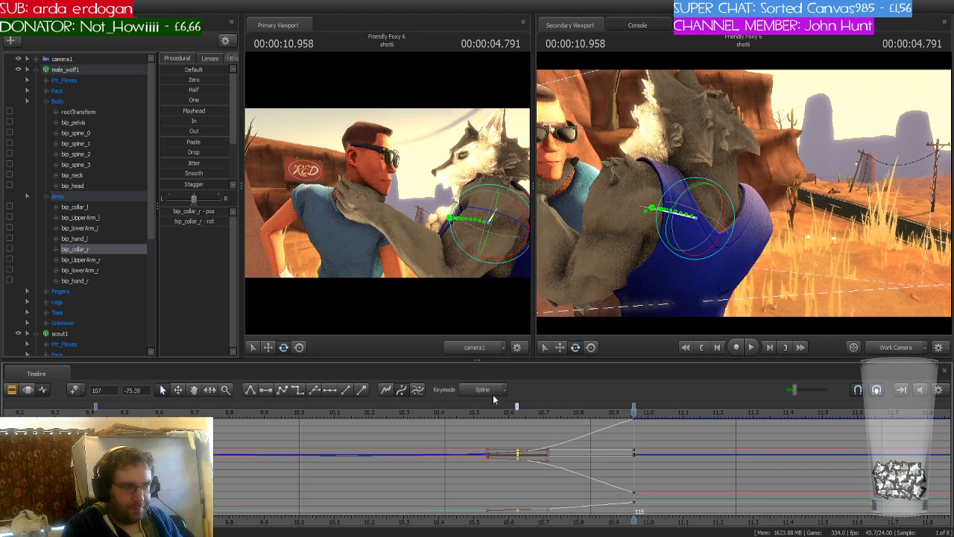
{"action": "left_click", "coordinate": [69, 71]}
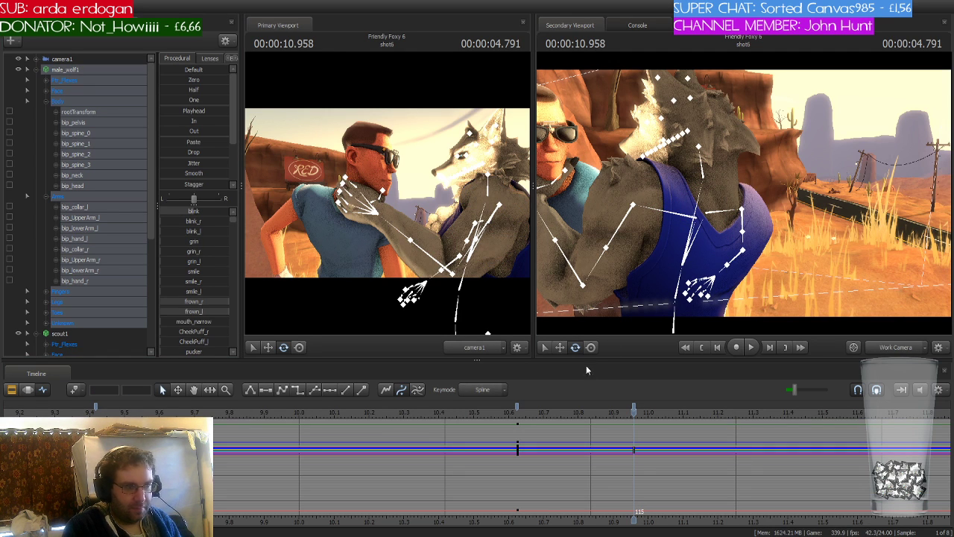
Give male_wolf1's keys at frame 107 stepped tangents and rotate bip_UpperArm_l at frame 115 to raise the wolf's left arm
{"action": "left_click", "coordinate": [516, 405]}
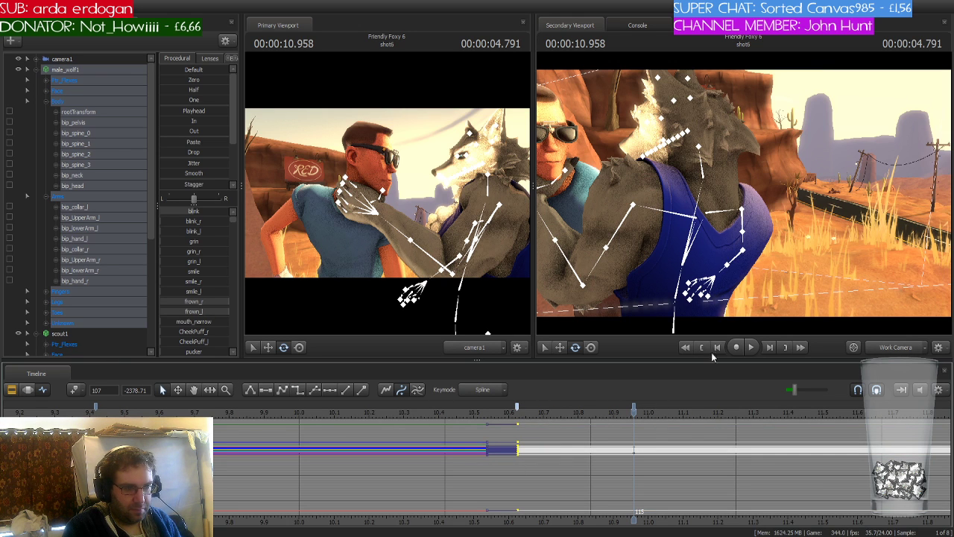
{"action": "left_click_drag", "start_coordinate": [771, 211], "coordinate": [771, 212]}
{"action": "scroll", "coordinate": [87, 191], "scroll_direction": "down", "scroll_amount": 3}
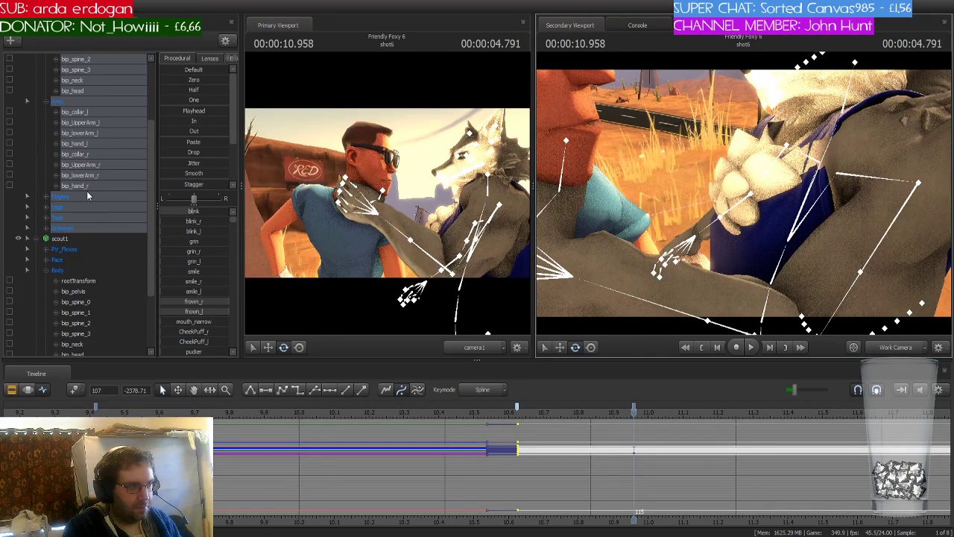
{"action": "left_click", "coordinate": [776, 188]}
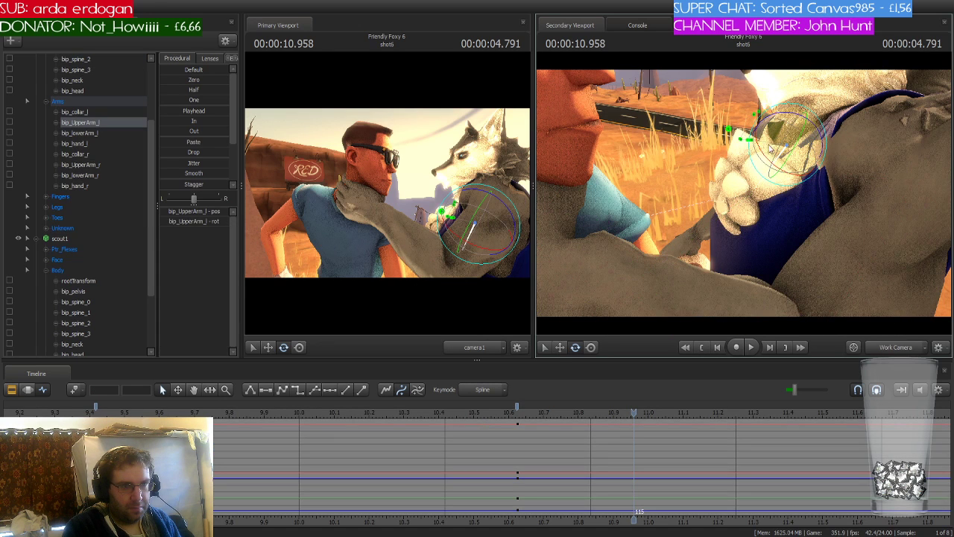
{"action": "left_click_drag", "start_coordinate": [757, 127], "coordinate": [775, 96]}
{"action": "key", "text": "w"}
Rotate the ring and pinky finger bones of male_wolf1's raised left hand at frame 115, including bip_ring_0_l
{"action": "left_click", "coordinate": [670, 223]}
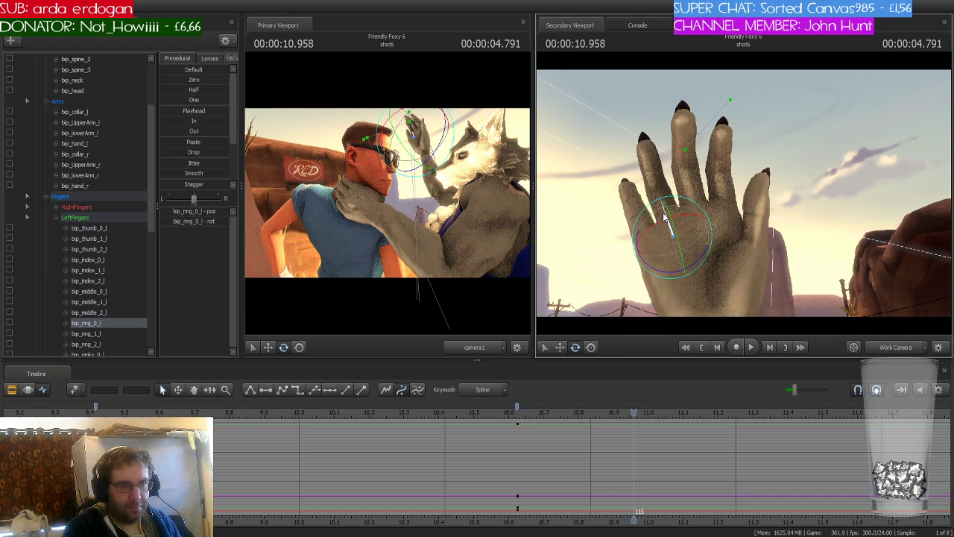
{"action": "mouse_move", "coordinate": [671, 224]}
{"action": "left_mouse_down"}
{"action": "mouse_move", "coordinate": [651, 246]}
{"action": "mouse_move", "coordinate": [653, 259]}
{"action": "mouse_move", "coordinate": [727, 259]}
{"action": "mouse_move", "coordinate": [657, 220]}
{"action": "mouse_move", "coordinate": [665, 224]}
{"action": "left_mouse_up"}
{"action": "left_click", "coordinate": [648, 233]}
{"action": "key", "text": "a"}
{"action": "left_click", "coordinate": [657, 220]}
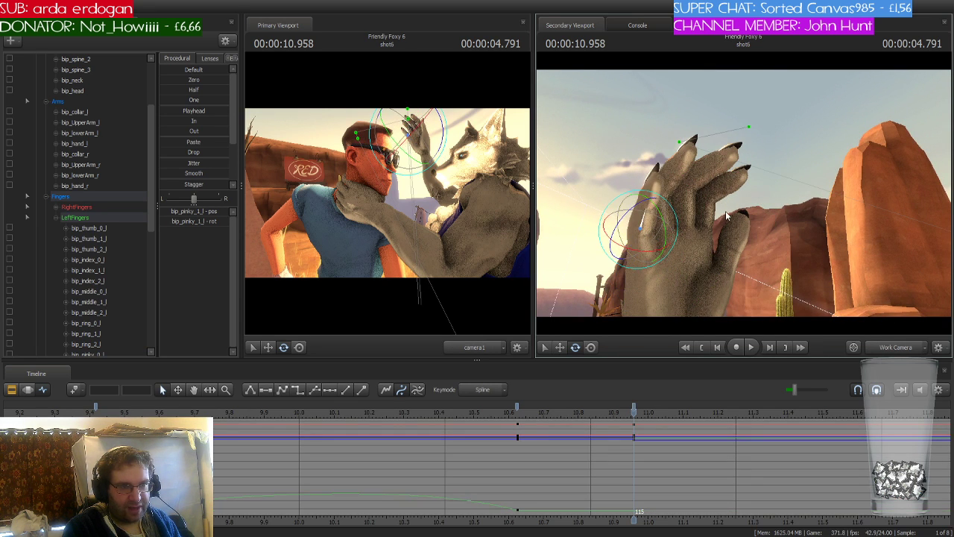
Rotate bip_index_1_l and the neighbouring finger of male_wolf1's raised left hand at frame 115 to vary the finger bend
{"action": "left_click", "coordinate": [704, 182]}
{"action": "left_click_drag", "start_coordinate": [704, 182], "coordinate": [683, 193]}
{"action": "left_click", "coordinate": [682, 199]}
{"action": "left_click", "coordinate": [716, 196], "text": "ctrl"}
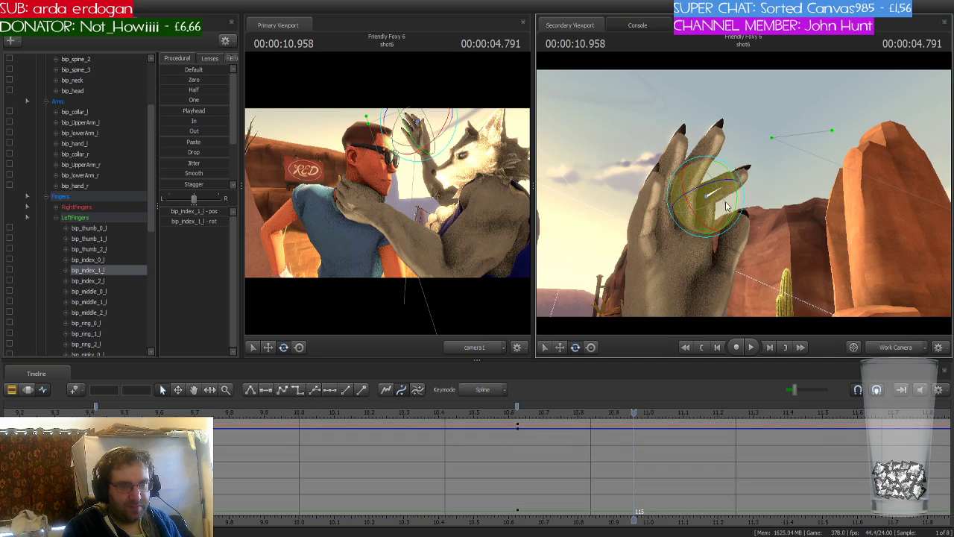
{"action": "mouse_move", "coordinate": [734, 211]}
{"action": "left_mouse_down"}
{"action": "mouse_move", "coordinate": [732, 192]}
{"action": "mouse_move", "coordinate": [728, 199]}
{"action": "mouse_move", "coordinate": [768, 191]}
{"action": "mouse_move", "coordinate": [742, 186]}
{"action": "mouse_move", "coordinate": [744, 195]}
{"action": "left_mouse_up"}
{"action": "key", "text": "s"}
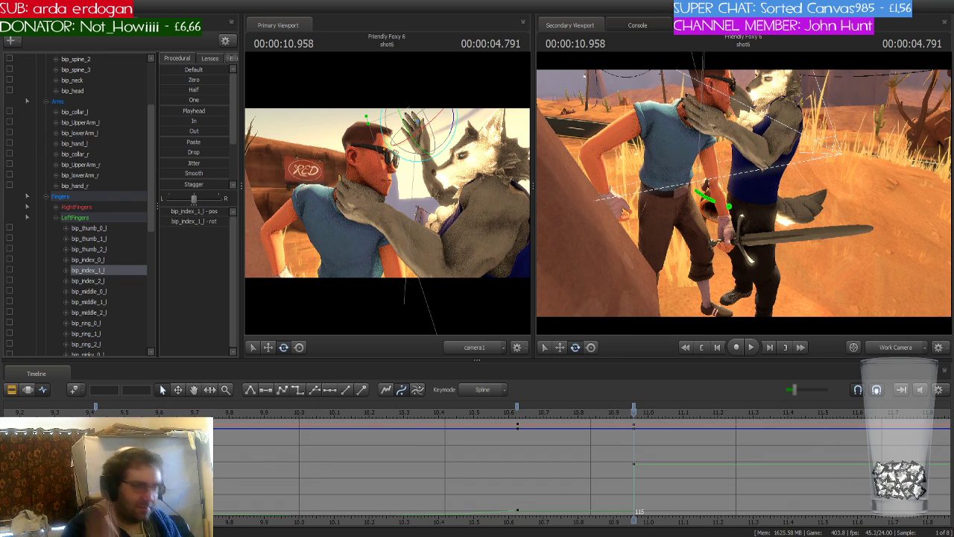
Select the whole male_wolf1 model and give its keys at frame 78 stepped tangents
{"action": "key", "text": "w"}
{"action": "left_click_drag", "start_coordinate": [701, 195], "coordinate": [703, 179]}
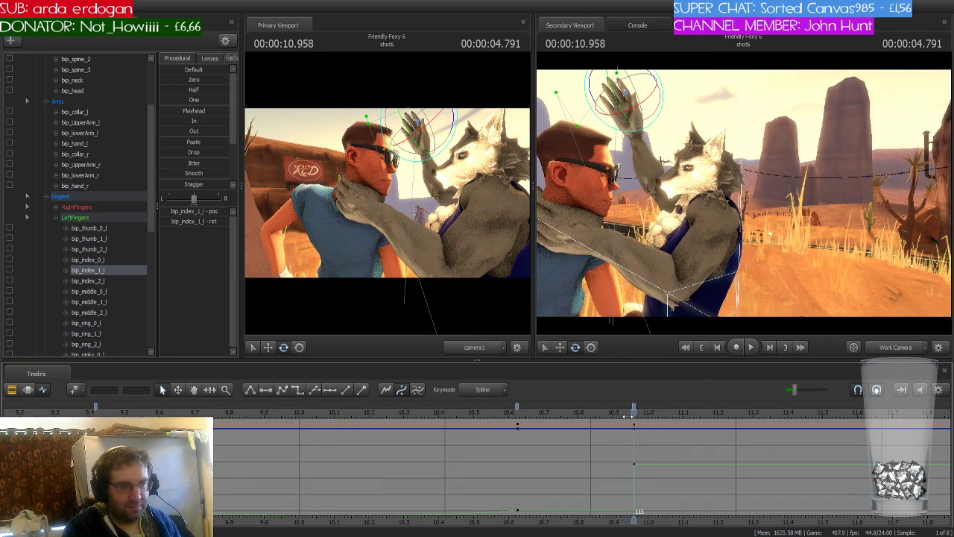
{"action": "left_click_drag", "start_coordinate": [628, 424], "coordinate": [415, 422]}
{"action": "scroll", "coordinate": [107, 102], "scroll_direction": "up", "scroll_amount": 3}
{"action": "left_click", "coordinate": [85, 69]}
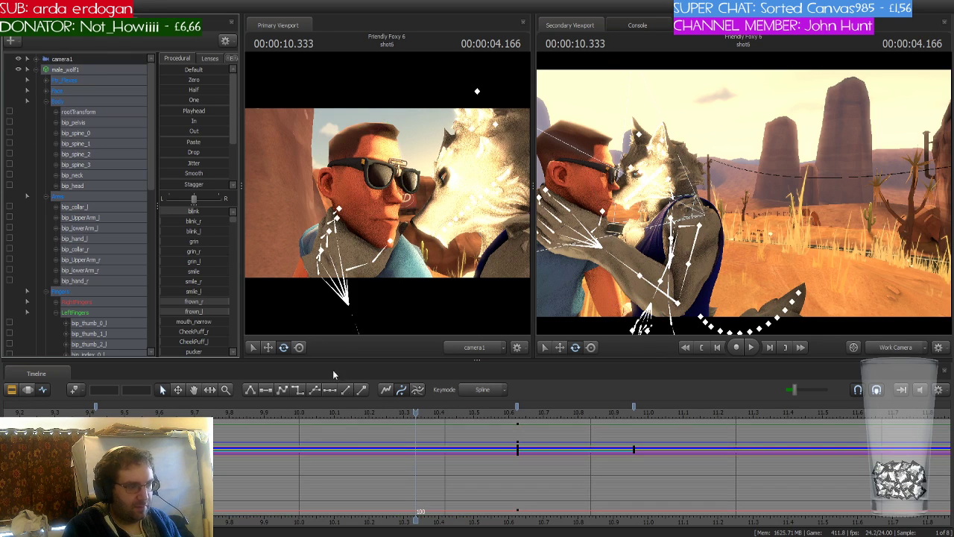
{"action": "scroll", "coordinate": [350, 443], "scroll_direction": "down", "scroll_amount": 3}
{"action": "left_click", "coordinate": [240, 405]}
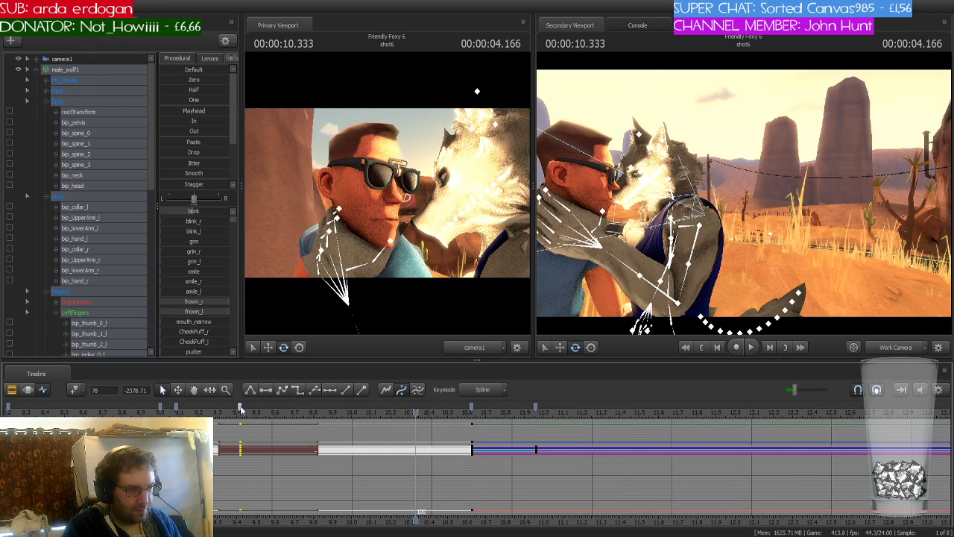
{"action": "left_click", "coordinate": [301, 392]}
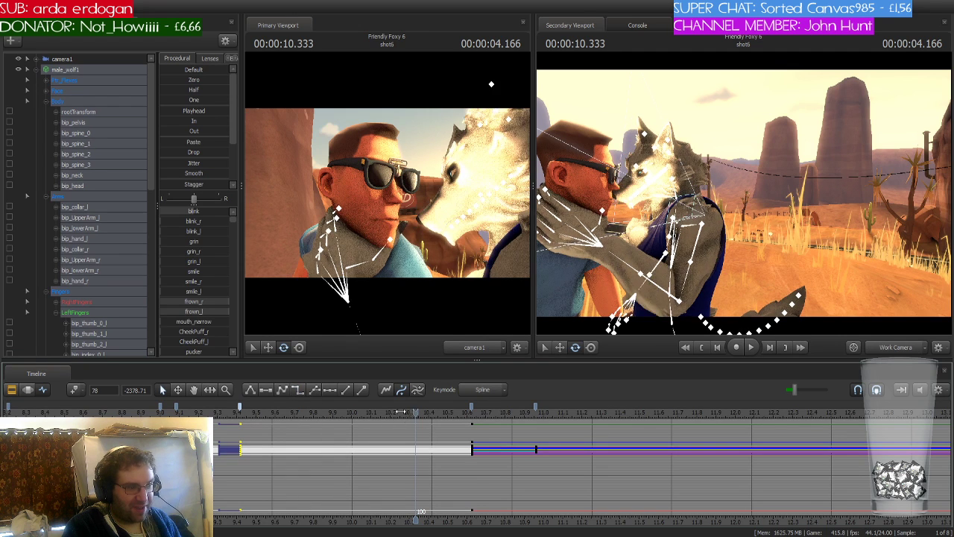
Check the motion up to frame 115 and set keys on all of male_wolf1's controls at that frame
{"action": "left_click_drag", "start_coordinate": [401, 411], "coordinate": [287, 411]}
{"action": "left_click_drag", "start_coordinate": [402, 411], "coordinate": [535, 410]}
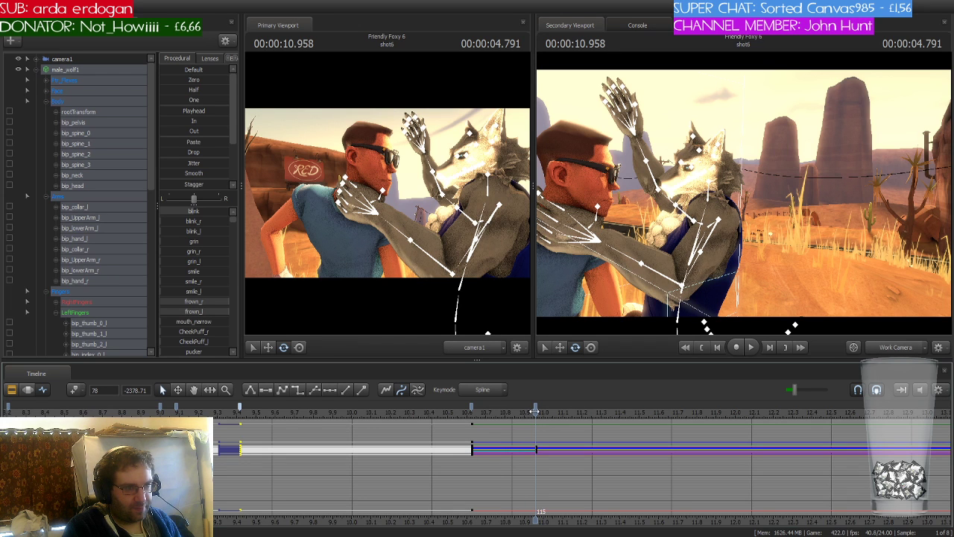
{"action": "key", "text": "w"}
{"action": "left_click_drag", "start_coordinate": [744, 196], "coordinate": [743, 196]}
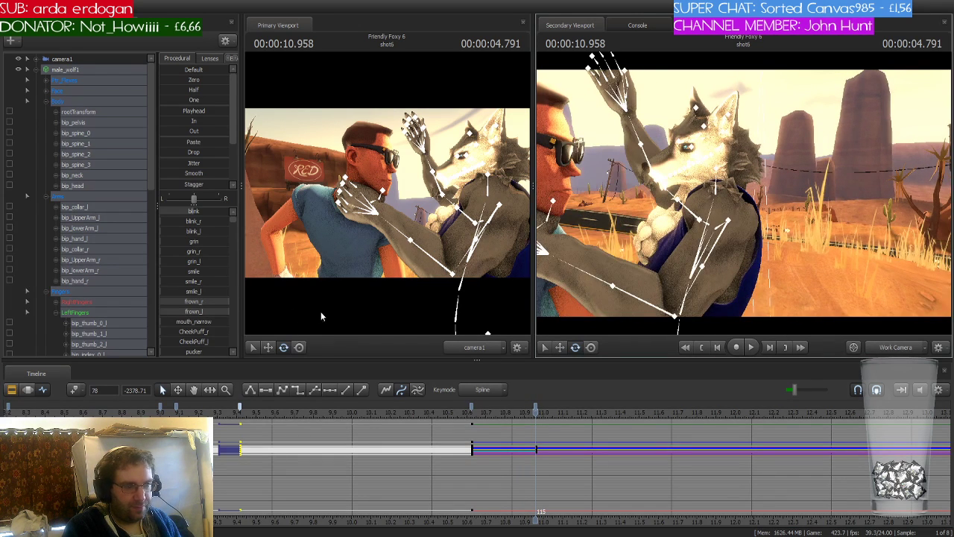
{"action": "left_click", "coordinate": [75, 390]}
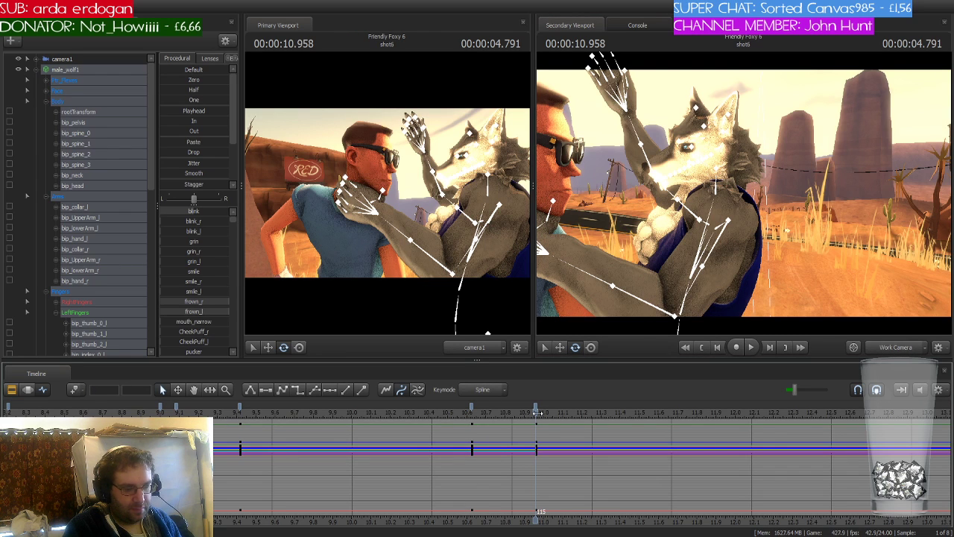
Step through the frames after 115 and play on past the end of shot6 to judge how long the pose holds
{"action": "key", "text": "Right"}
{"action": "key", "text": "Right"}
{"action": "key", "text": "Right"}
{"action": "key", "text": "Right"}
{"action": "key", "text": "Right"}
{"action": "key", "text": "Right"}
{"action": "key", "text": "Right"}
{"action": "key", "text": "Right"}
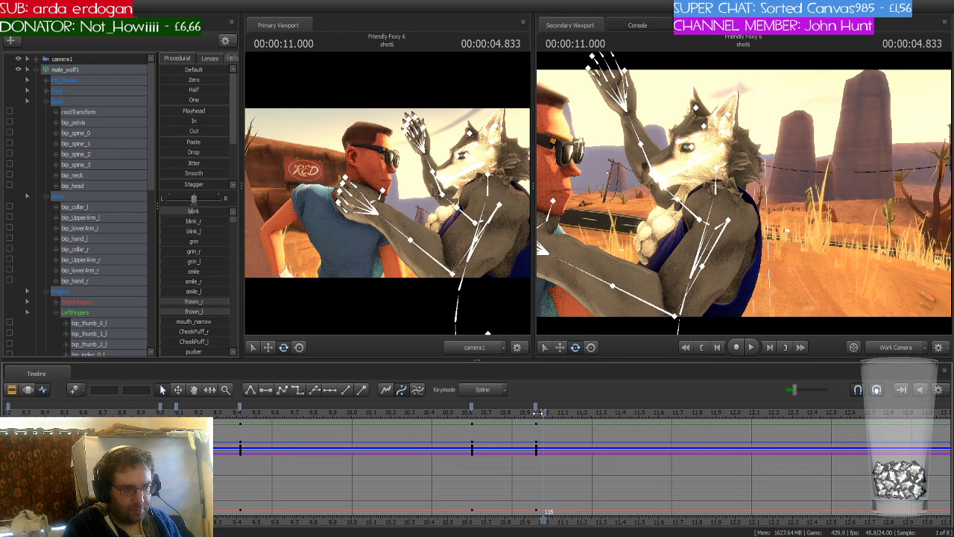
{"action": "key", "text": "Right"}
{"action": "key", "text": "Right"}
{"action": "key", "text": "Right"}
{"action": "key", "text": "Right"}
{"action": "key", "text": "Right"}
{"action": "key", "text": "Right"}
{"action": "key", "text": "Right"}
{"action": "key", "text": "Right"}
{"action": "key", "text": "Right"}
{"action": "key", "text": "Right"}
{"action": "key", "text": "Right"}
{"action": "key", "text": "Right"}
{"action": "key", "text": "Right"}
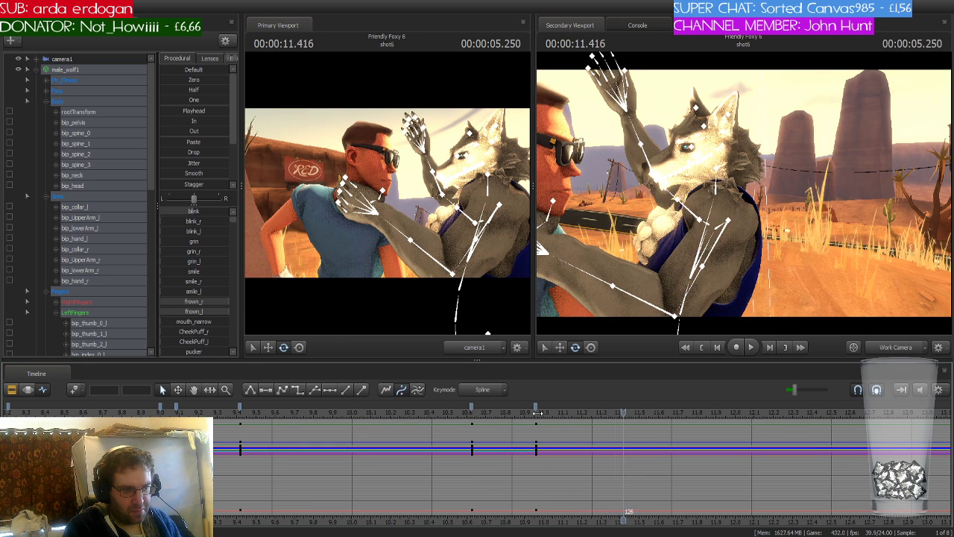
{"action": "key", "text": "Right"}
{"action": "key", "text": "Right"}
{"action": "key", "text": "Right"}
{"action": "key", "text": "Right"}
{"action": "key", "text": "Right"}
{"action": "key", "text": "Right"}
{"action": "key", "text": "Right"}
{"action": "key", "text": "Right"}
{"action": "key", "text": "Right"}
{"action": "key", "text": "Right"}
{"action": "key", "text": "Right"}
{"action": "key", "text": "Right"}
{"action": "key", "text": "Right"}
{"action": "key", "text": "Right"}
{"action": "key", "text": "Right"}
{"action": "key", "text": "Right"}
{"action": "key", "text": "Right"}
{"action": "key", "text": "Right"}
{"action": "key", "text": "Right"}
{"action": "key", "text": "Right"}
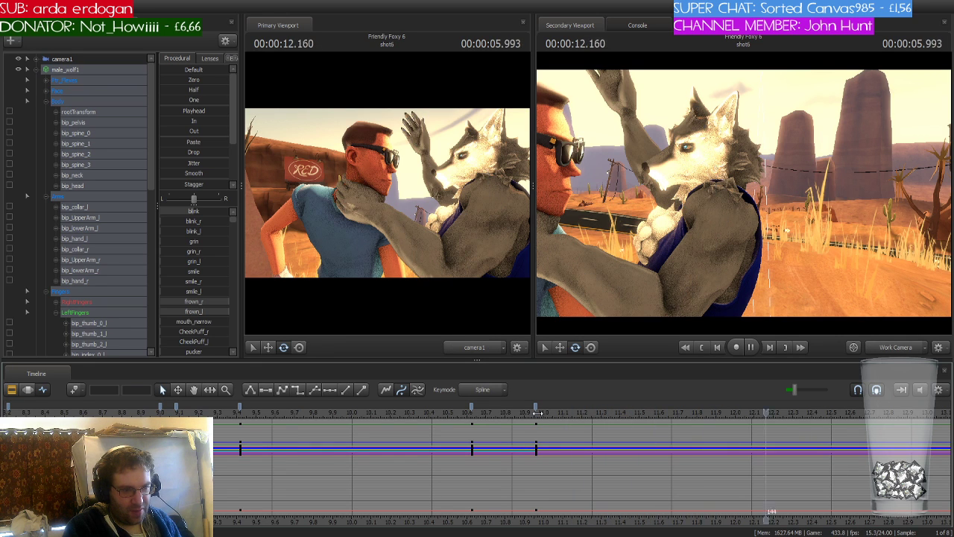
{"action": "key", "text": "space"}
{"action": "scroll", "coordinate": [469, 505], "scroll_direction": "down", "scroll_amount": 6}
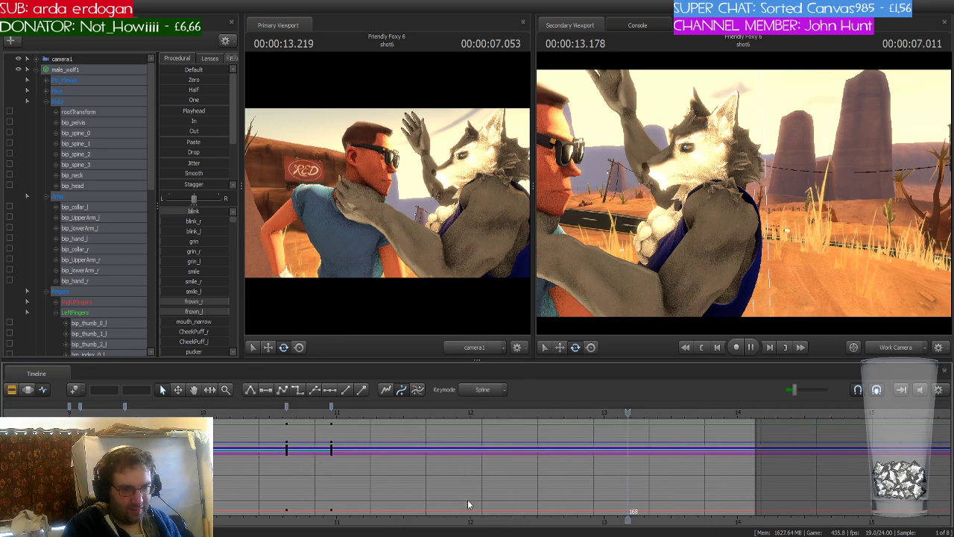
{"action": "key", "text": "space"}
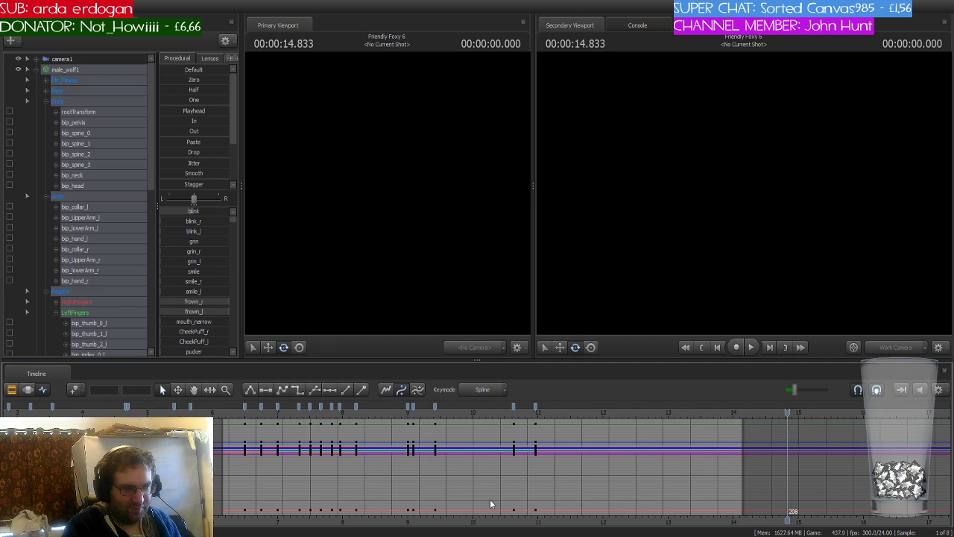
{"action": "scroll", "coordinate": [490, 499], "scroll_direction": "down", "scroll_amount": 1}
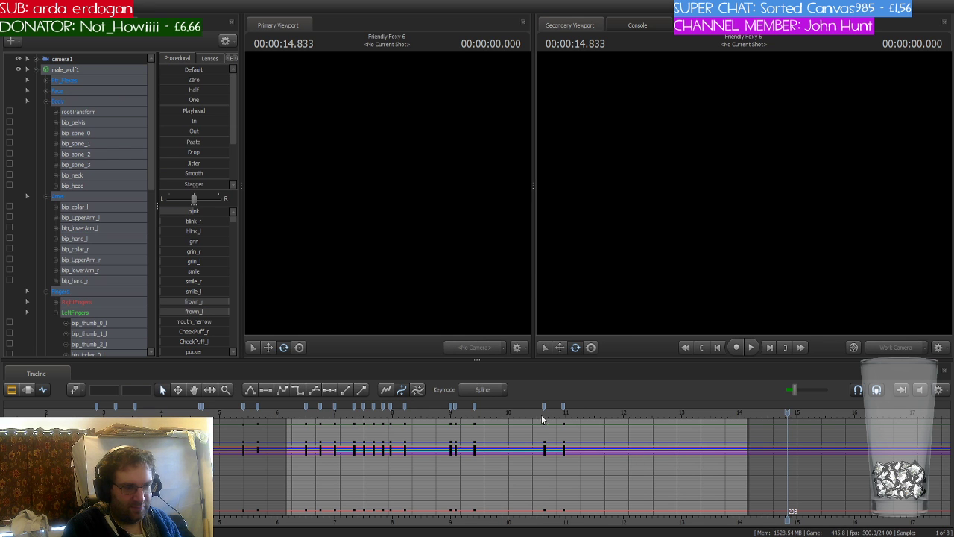
Play shot6 from its beginning and replay the section around the close-up to check the timing of the wolf's pose
{"action": "left_click_drag", "start_coordinate": [542, 420], "coordinate": [284, 422]}
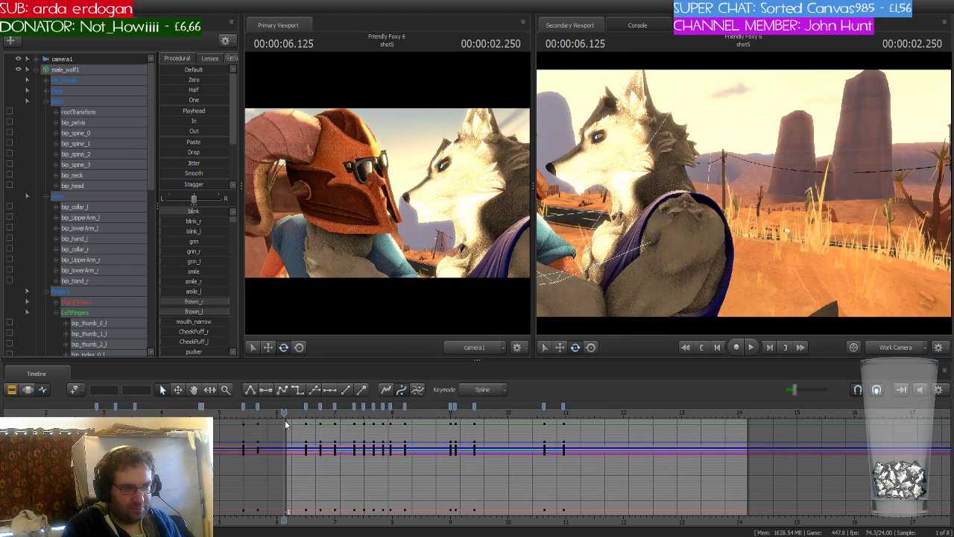
{"action": "key", "text": "space"}
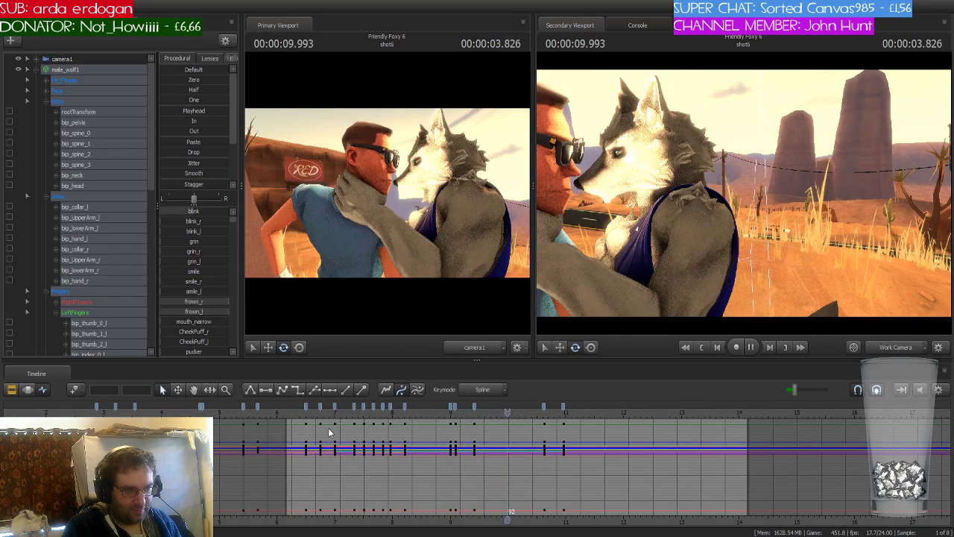
{"action": "key", "text": "space"}
{"action": "left_click_drag", "start_coordinate": [544, 413], "coordinate": [442, 413]}
{"action": "key", "text": "space"}
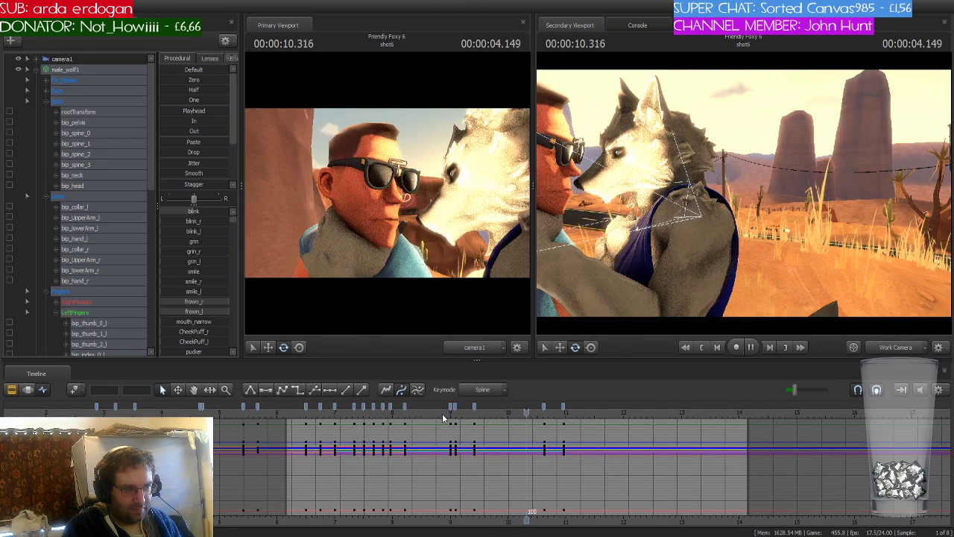
{"action": "key", "text": "space"}
Give camera1's keys at frames 94 and 106 stepped tangents and play back the close-up cut
{"action": "left_click", "coordinate": [82, 59]}
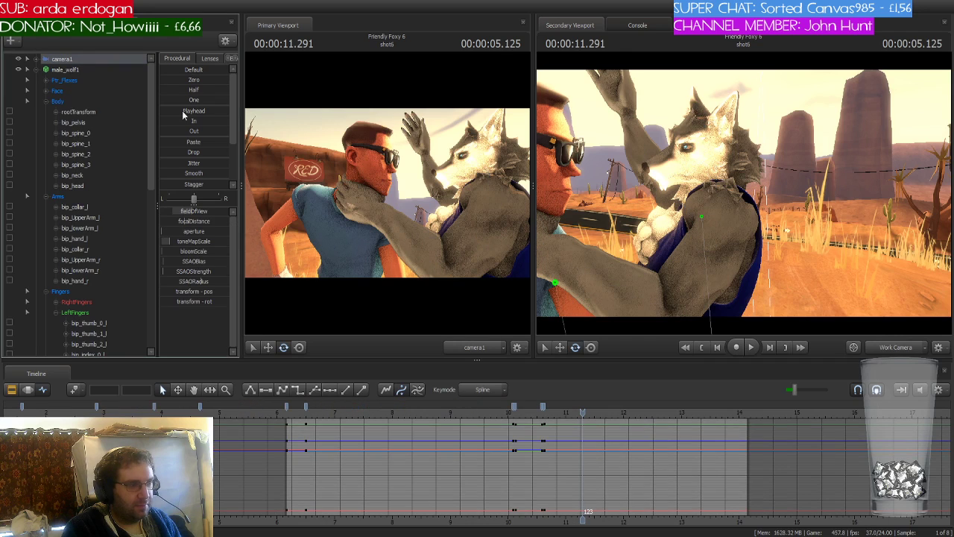
{"action": "scroll", "coordinate": [505, 418], "scroll_direction": "up", "scroll_amount": 4}
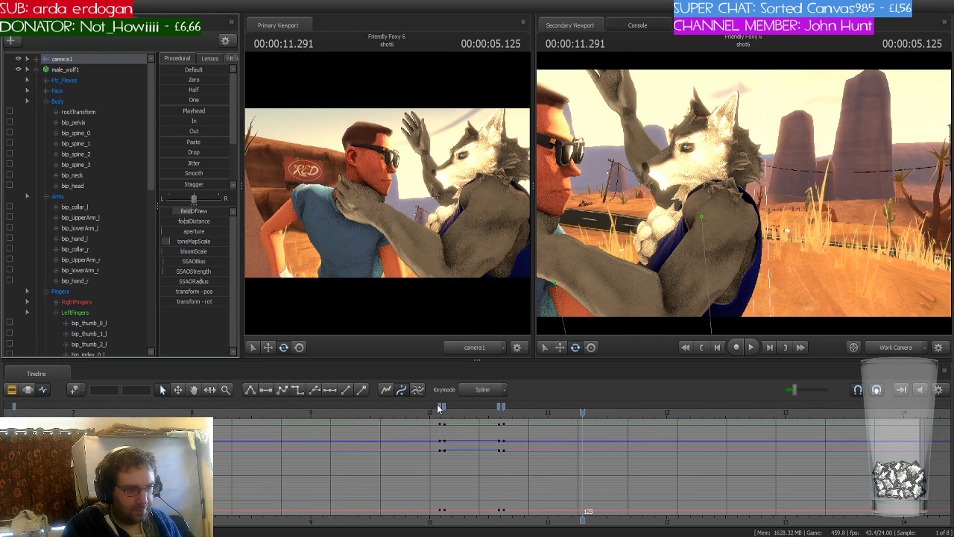
{"action": "left_click", "coordinate": [441, 408]}
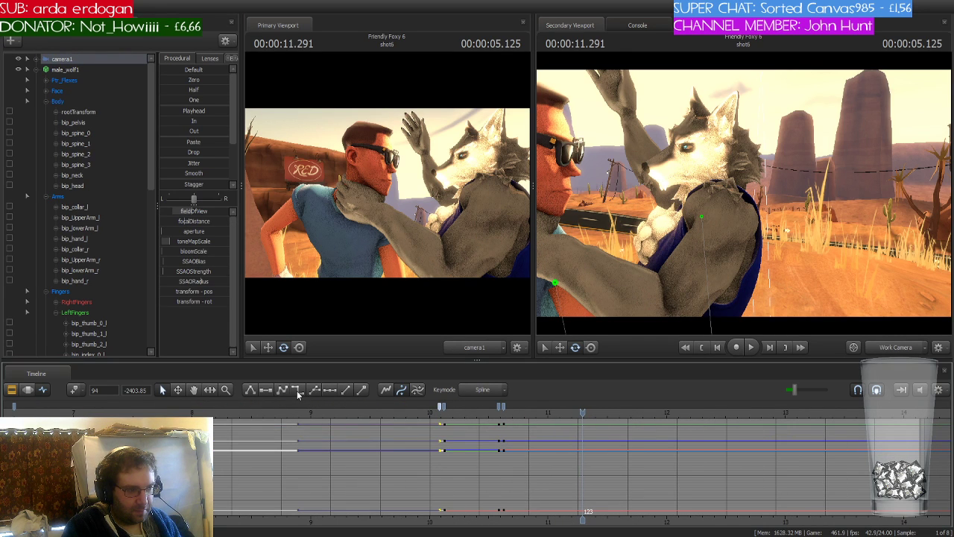
{"action": "left_click", "coordinate": [500, 407]}
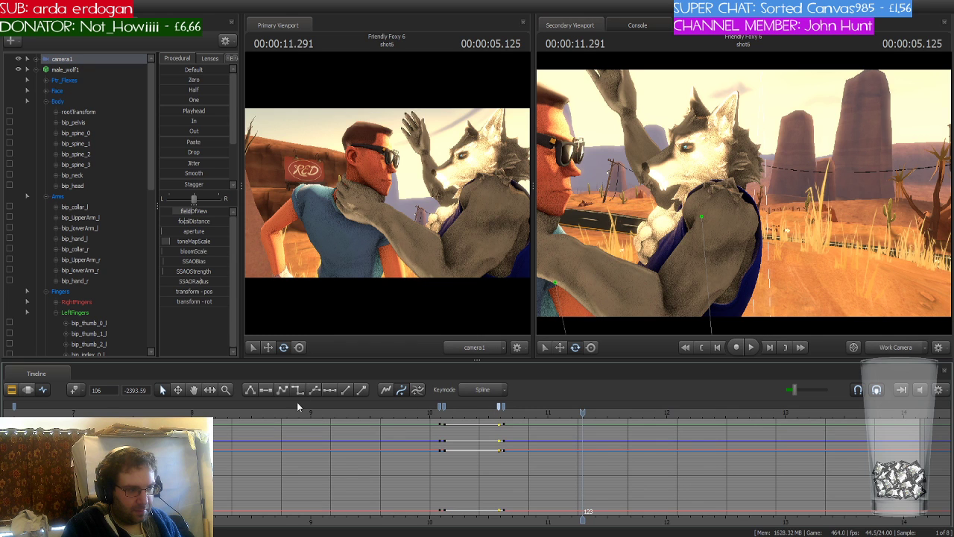
{"action": "left_click", "coordinate": [422, 411]}
{"action": "key", "text": "space"}
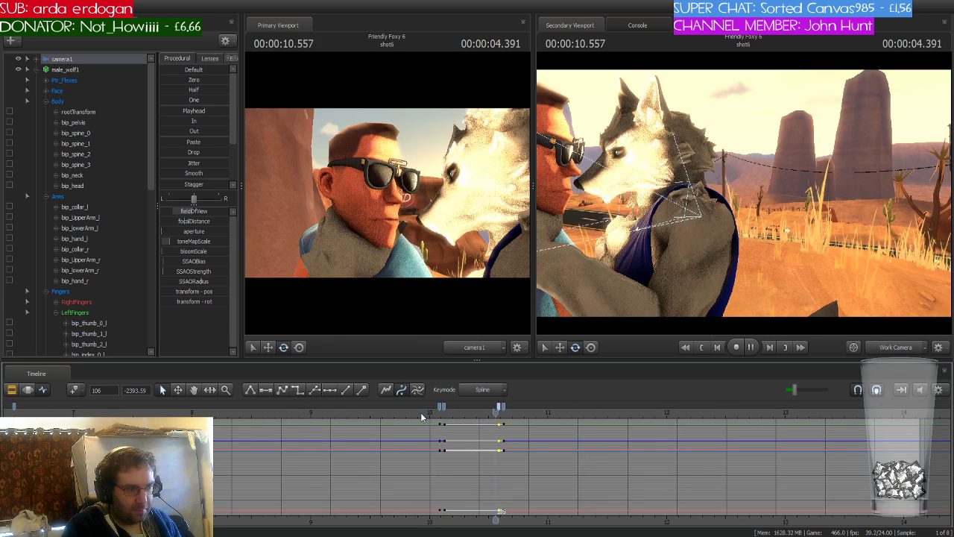
{"action": "key", "text": "space"}
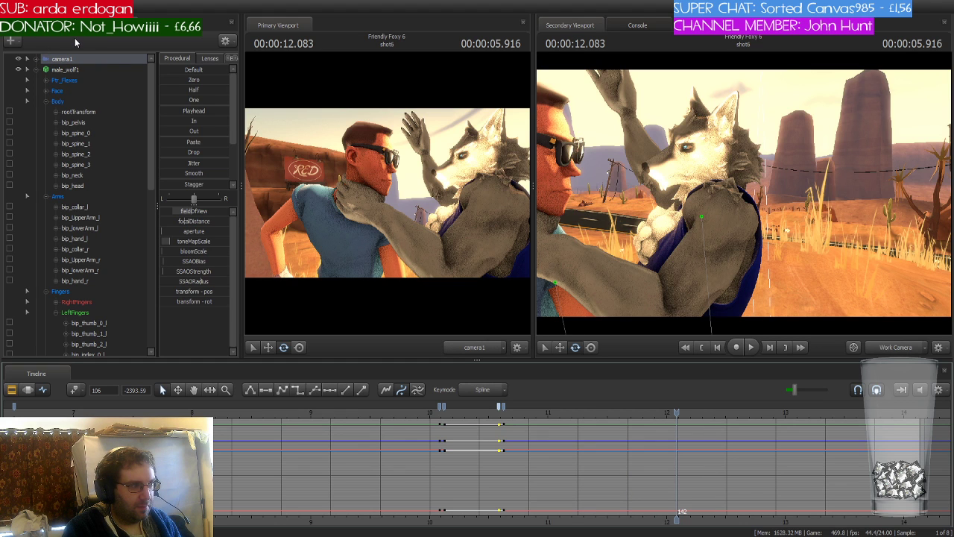
Rotate male_wolf1's bip_hand_l at frame 119 to bend the raised left hand forward at the wrist
{"action": "left_click", "coordinate": [74, 71]}
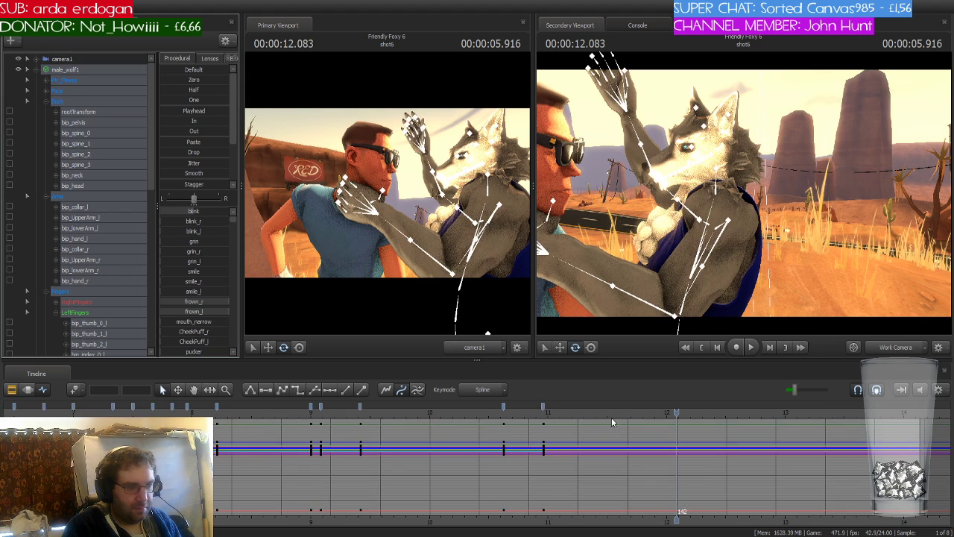
{"action": "scroll", "coordinate": [656, 420], "scroll_direction": "up", "scroll_amount": 2}
{"action": "left_click_drag", "start_coordinate": [673, 413], "coordinate": [486, 412]}
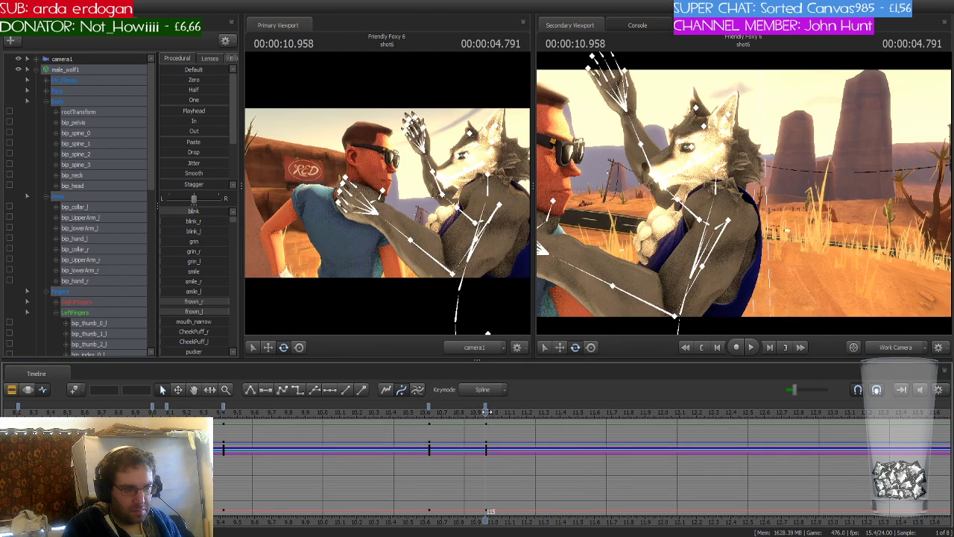
{"action": "left_click_drag", "start_coordinate": [619, 269], "coordinate": [741, 196]}
{"action": "key", "text": "w"}
{"action": "key", "text": "Right"}
{"action": "key", "text": "Right"}
{"action": "key", "text": "Right"}
{"action": "key", "text": "Right"}
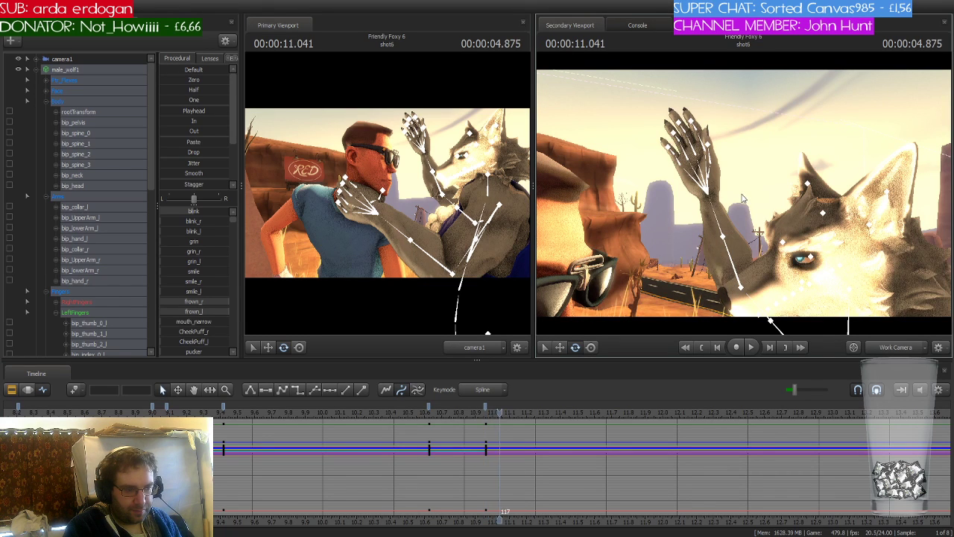
{"action": "left_click", "coordinate": [709, 191], "text": "ctrl"}
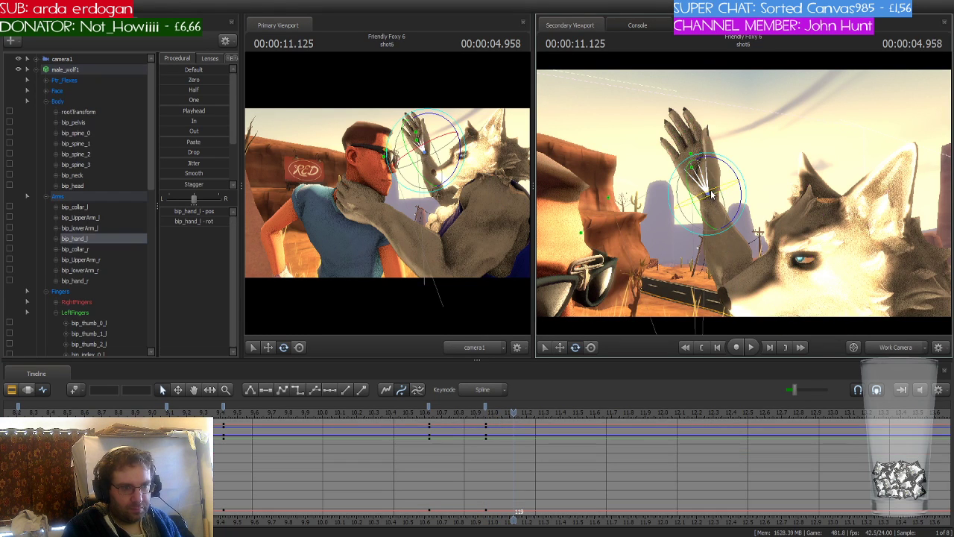
{"action": "left_click_drag", "start_coordinate": [724, 209], "coordinate": [704, 183]}
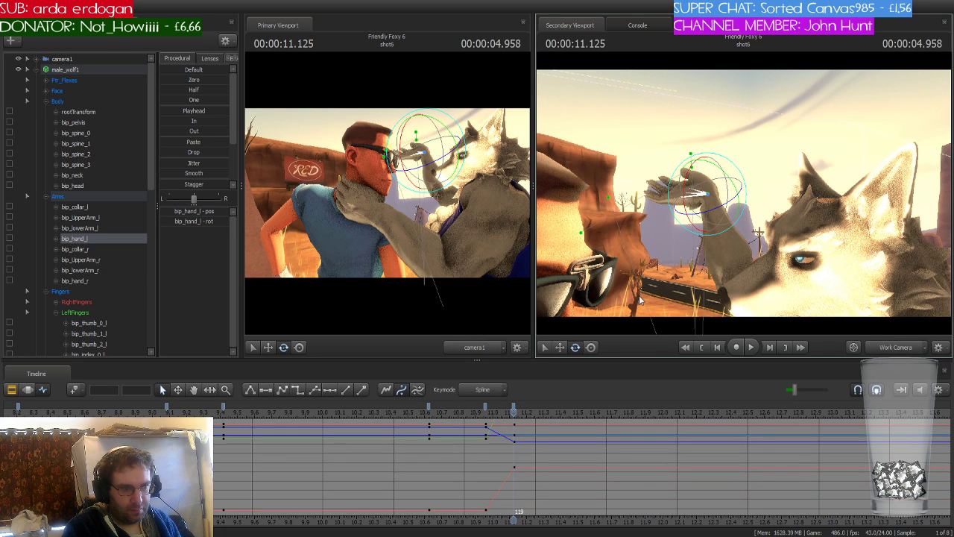
At frame 123, rotate male_wolf1's bip_hand_l to flop the raised left hand back at the wrist
{"action": "key", "text": "Right"}
{"action": "key", "text": "Right"}
{"action": "key", "text": "Right"}
{"action": "key", "text": "Right"}
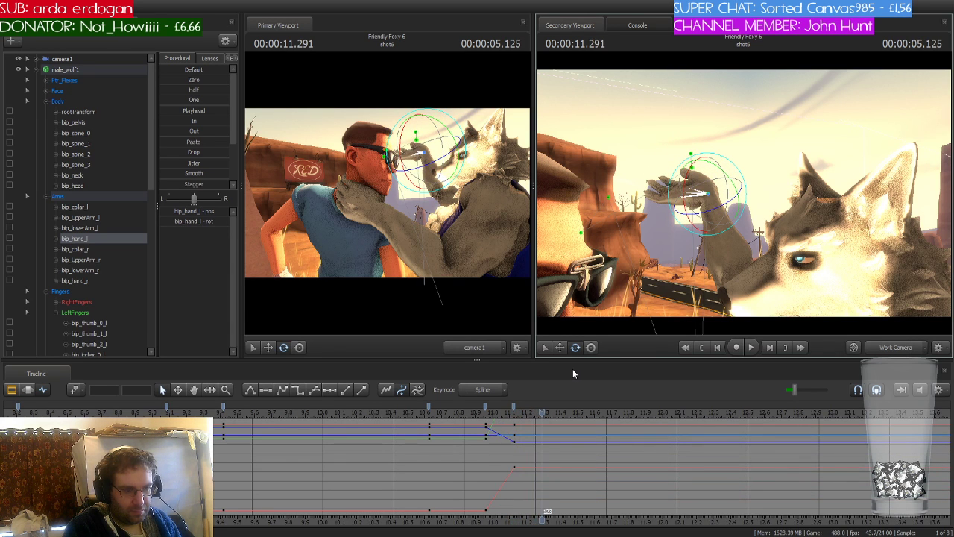
{"action": "left_click_drag", "start_coordinate": [720, 207], "coordinate": [684, 205]}
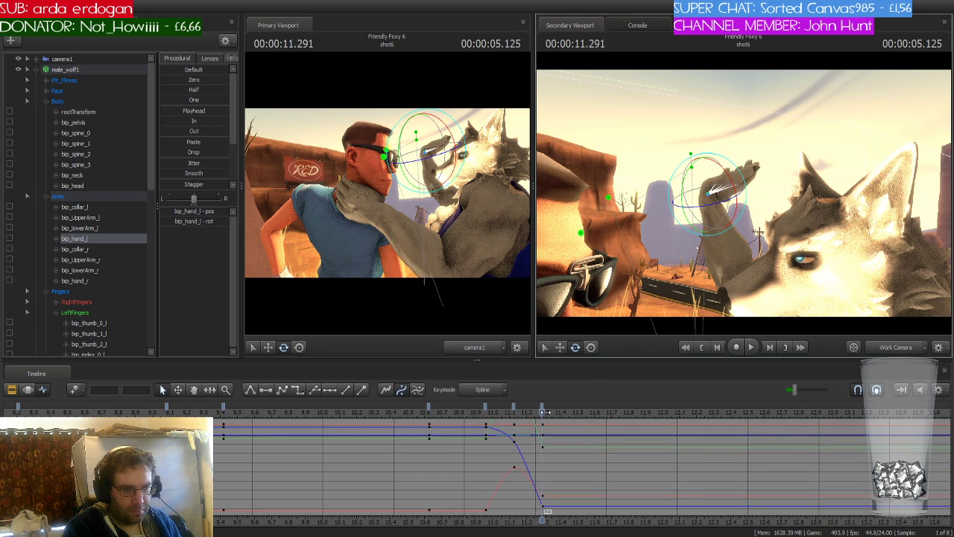
At frame 127, rotate bip_hand_l so the wolf's left hand stands upright with the fingers pointing up
{"action": "key", "text": "Right"}
{"action": "key", "text": "Right"}
{"action": "key", "text": "Right"}
{"action": "key", "text": "Right"}
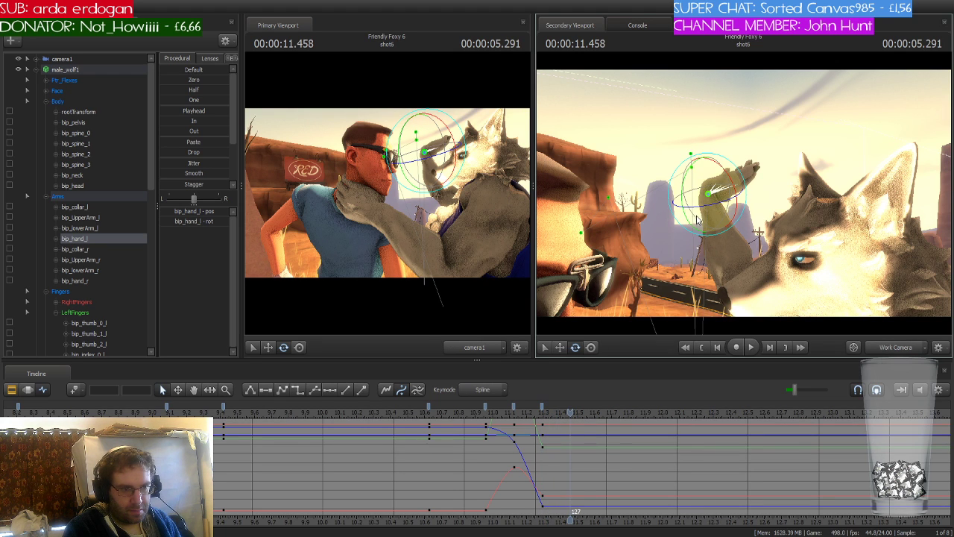
{"action": "left_click_drag", "start_coordinate": [699, 222], "coordinate": [714, 200]}
Give bip_hand_l's keys from frame 115 through 127, and the key at frame 107, stepped tangents
{"action": "left_click", "coordinate": [486, 407]}
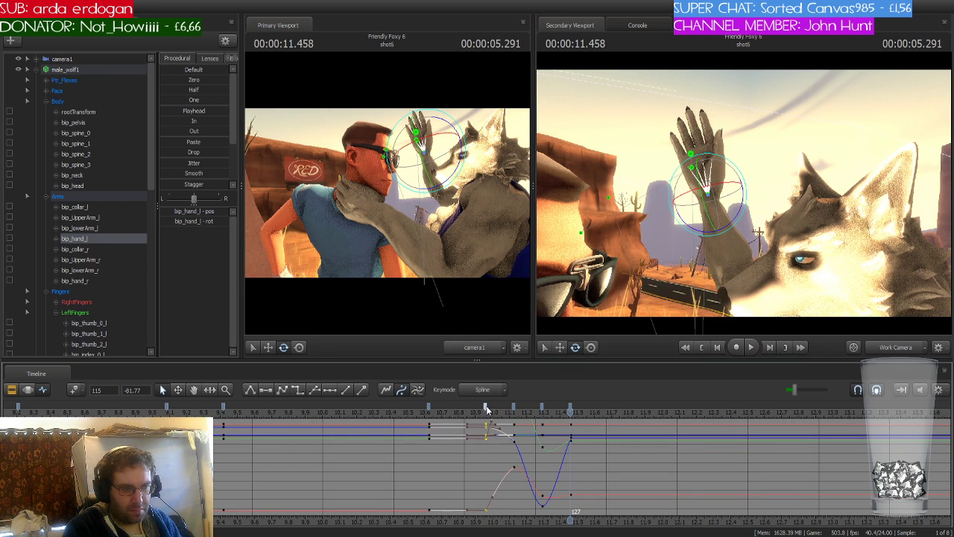
{"action": "left_click", "coordinate": [570, 408], "text": "shift"}
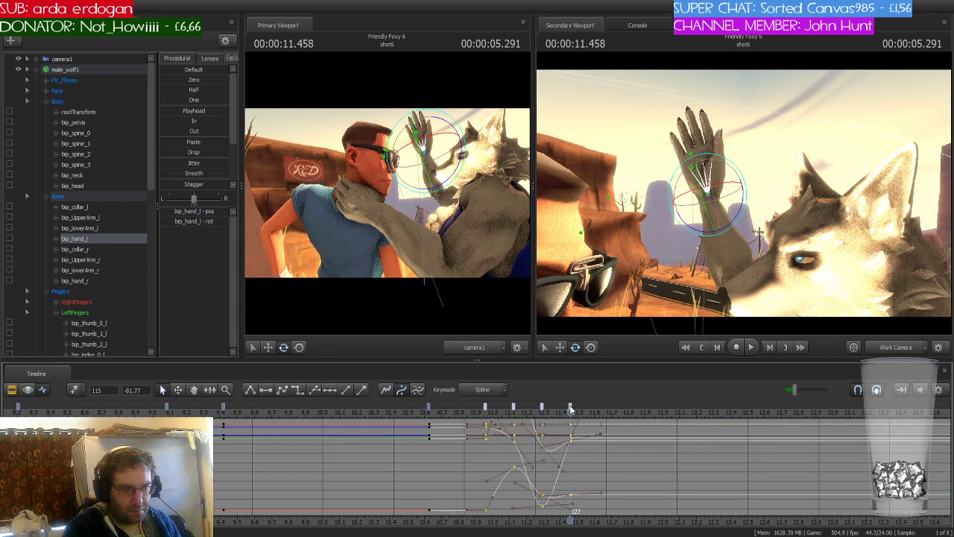
{"action": "left_click", "coordinate": [297, 390]}
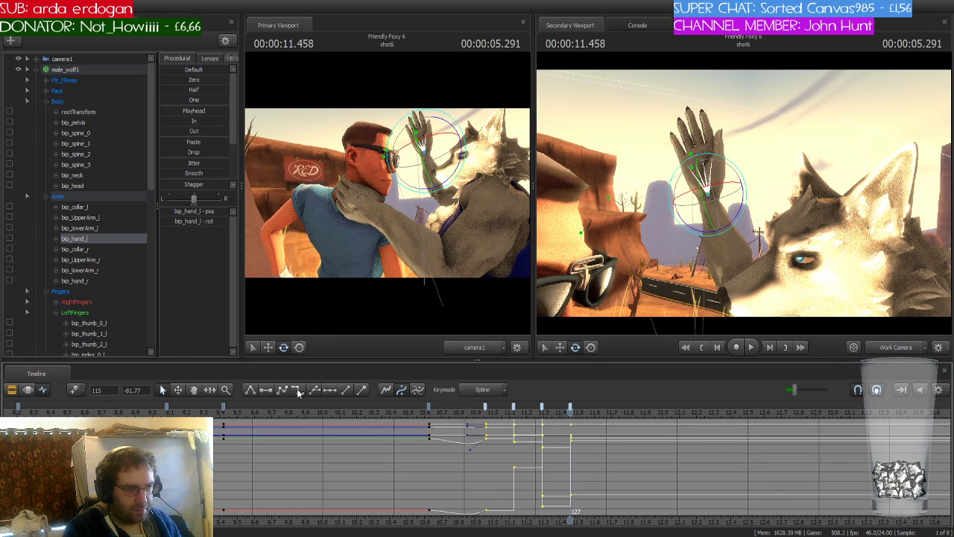
{"action": "left_click", "coordinate": [428, 405]}
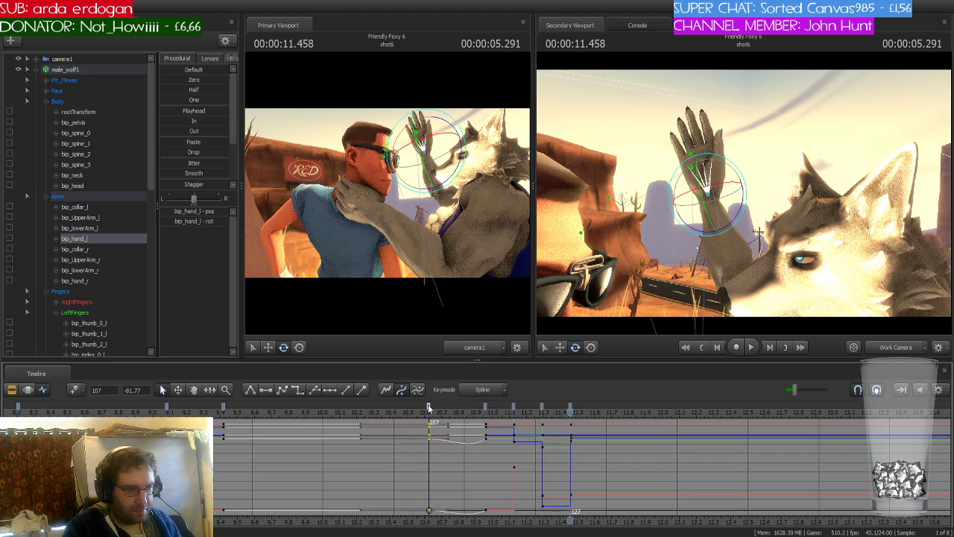
{"action": "left_click", "coordinate": [297, 391]}
Key all of male_wolf1's controls at frame 132 and advance the playhead to frame 140
{"action": "left_click_drag", "start_coordinate": [569, 409], "coordinate": [608, 416]}
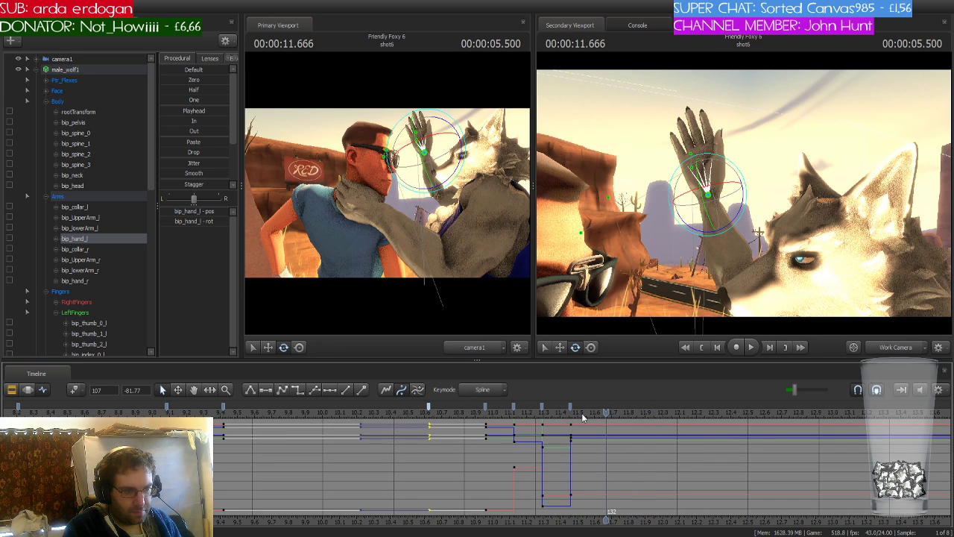
{"action": "left_click", "coordinate": [87, 69]}
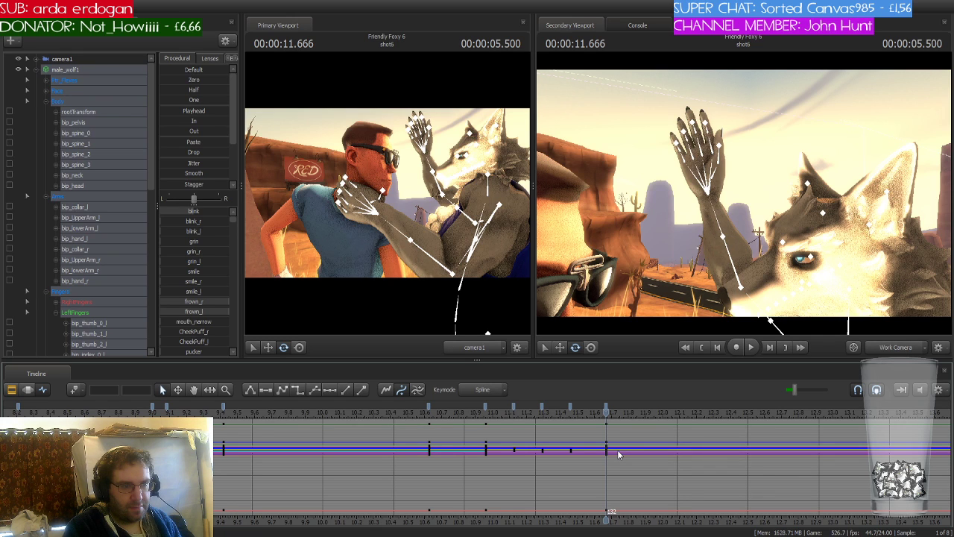
{"action": "key", "text": "Right"}
{"action": "key", "text": "Right"}
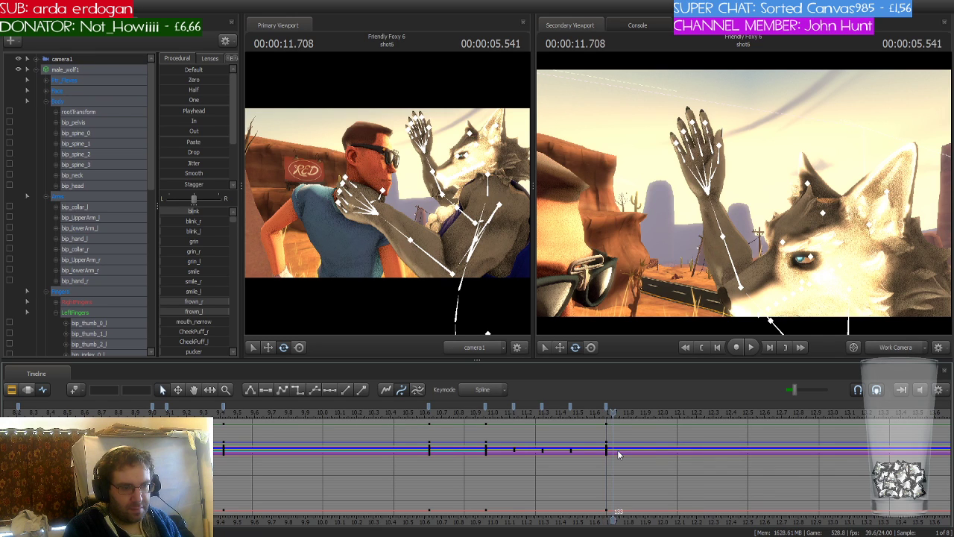
{"action": "key", "text": "Right"}
{"action": "key", "text": "Right"}
{"action": "key", "text": "Right"}
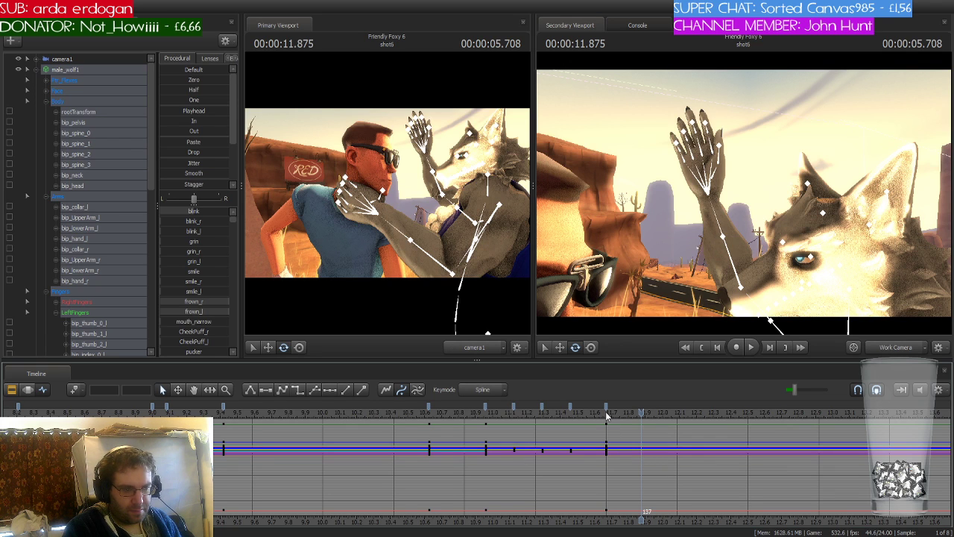
{"action": "left_click", "coordinate": [606, 416]}
{"action": "key", "text": "Right"}
{"action": "key", "text": "Right"}
{"action": "key", "text": "Right"}
{"action": "key", "text": "Right"}
{"action": "key", "text": "Right"}
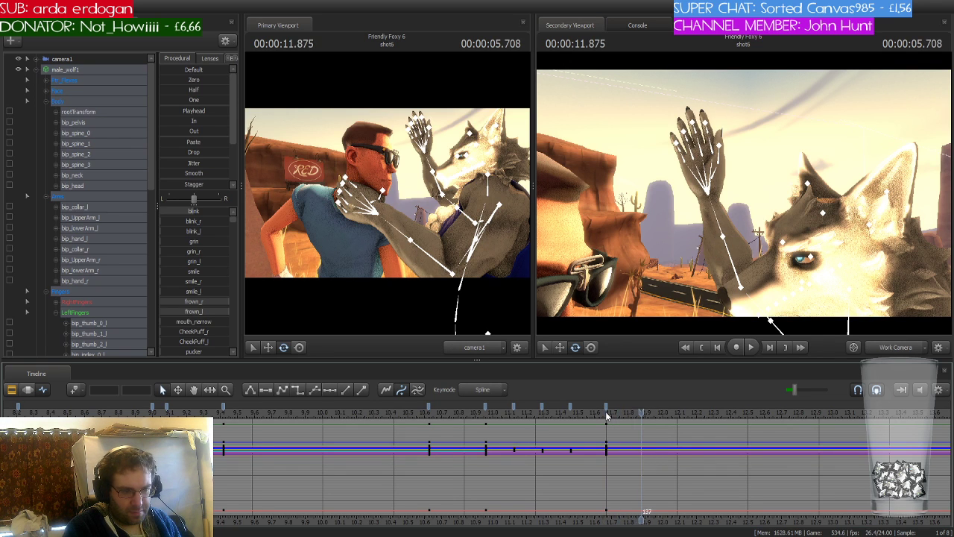
{"action": "key", "text": "Right"}
{"action": "key", "text": "Right"}
{"action": "key", "text": "Right"}
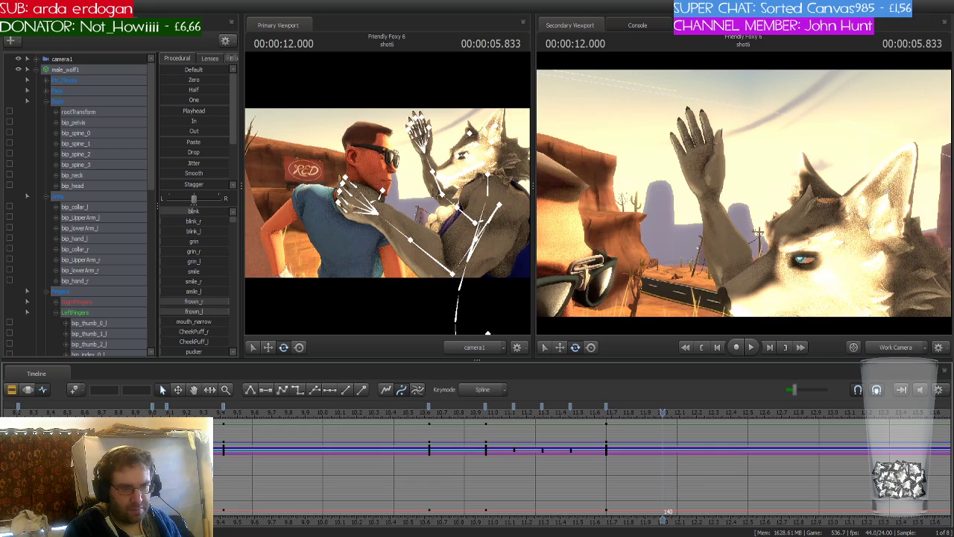
At frame 140, rotate male_wolf1's bip_spine_1 and bip_neck to lean the torso and head away from the scout
{"action": "left_click_drag", "start_coordinate": [773, 214], "coordinate": [769, 119]}
{"action": "left_click", "coordinate": [710, 209]}
{"action": "key", "text": "e"}
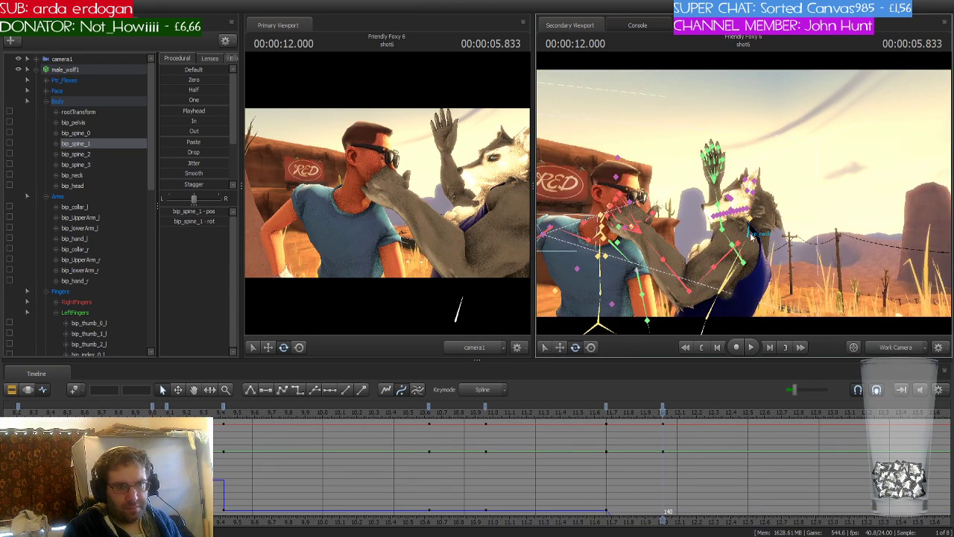
{"action": "left_click", "coordinate": [752, 237]}
{"action": "left_click_drag", "start_coordinate": [775, 228], "coordinate": [773, 213]}
{"action": "left_click_drag", "start_coordinate": [833, 265], "coordinate": [814, 290]}
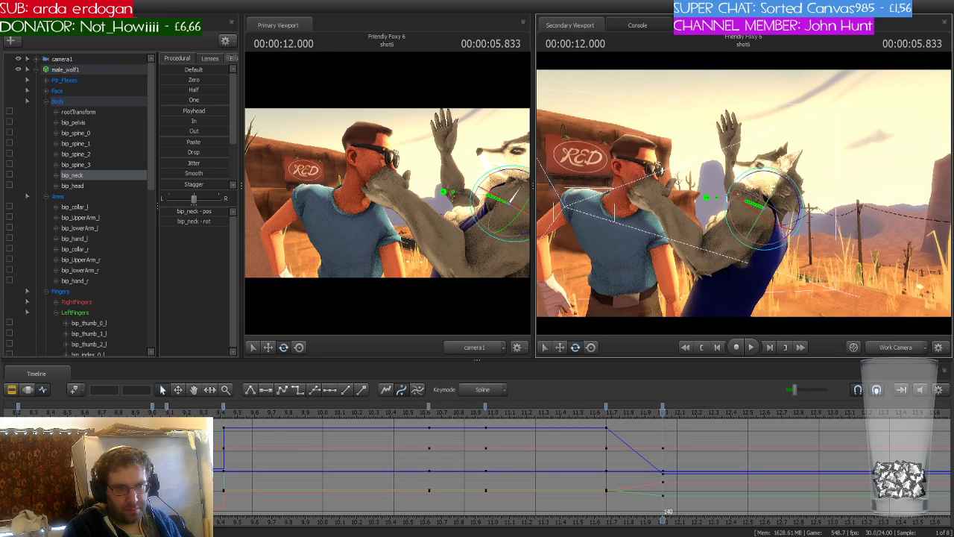
Rotate the wolf's bip_collar_r and bip_lowerArm_r to bring the right hand back toward the scout's neck
{"action": "left_click", "coordinate": [759, 230]}
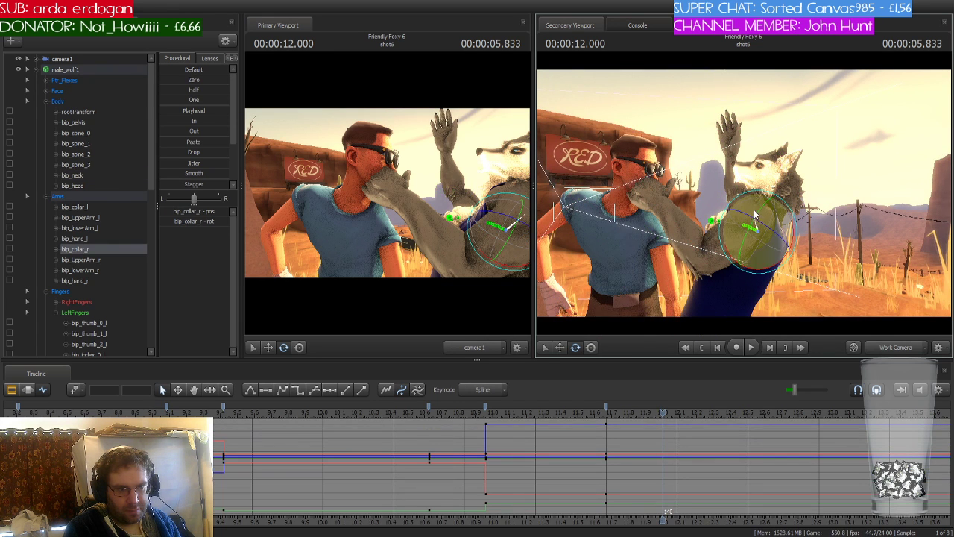
{"action": "left_click_drag", "start_coordinate": [759, 212], "coordinate": [730, 227]}
{"action": "left_click", "coordinate": [688, 266]}
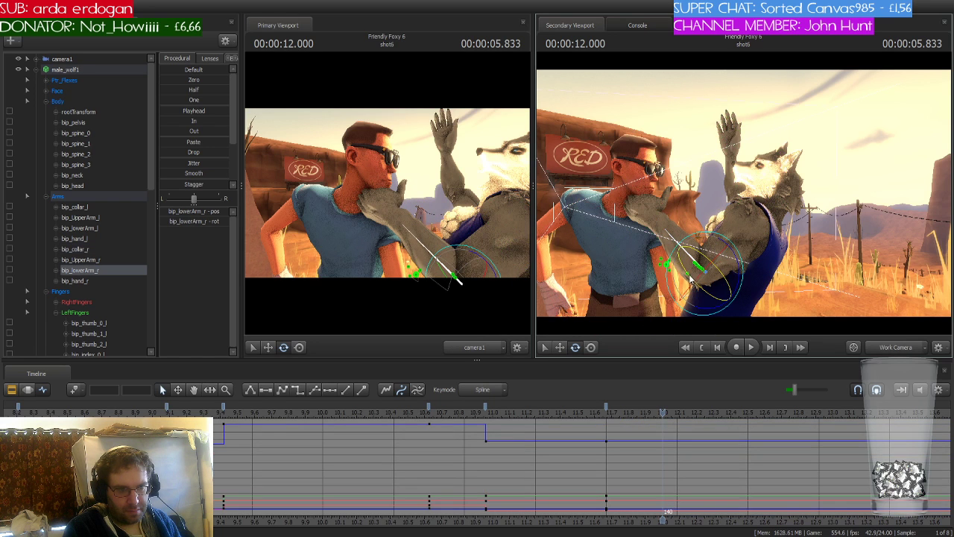
{"action": "left_click_drag", "start_coordinate": [690, 277], "coordinate": [692, 282]}
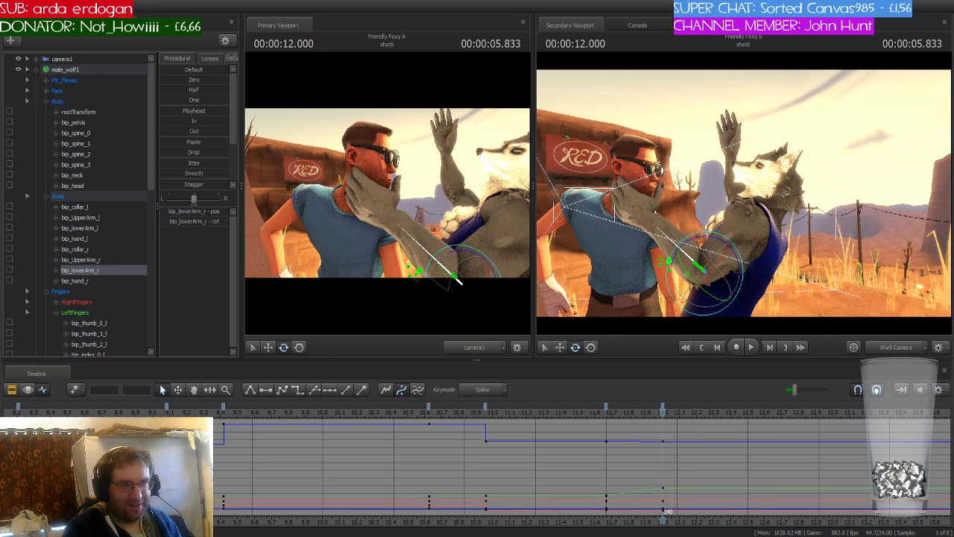
Rotate bip_UpperArm_r and bip_lowerArm_r so the wolf's right arm reaches across to the scout's neck and shoulder
{"action": "left_click_drag", "start_coordinate": [809, 200], "coordinate": [693, 201]}
{"action": "left_click", "coordinate": [699, 212]}
{"action": "left_click_drag", "start_coordinate": [756, 202], "coordinate": [712, 205]}
{"action": "left_click", "coordinate": [721, 273]}
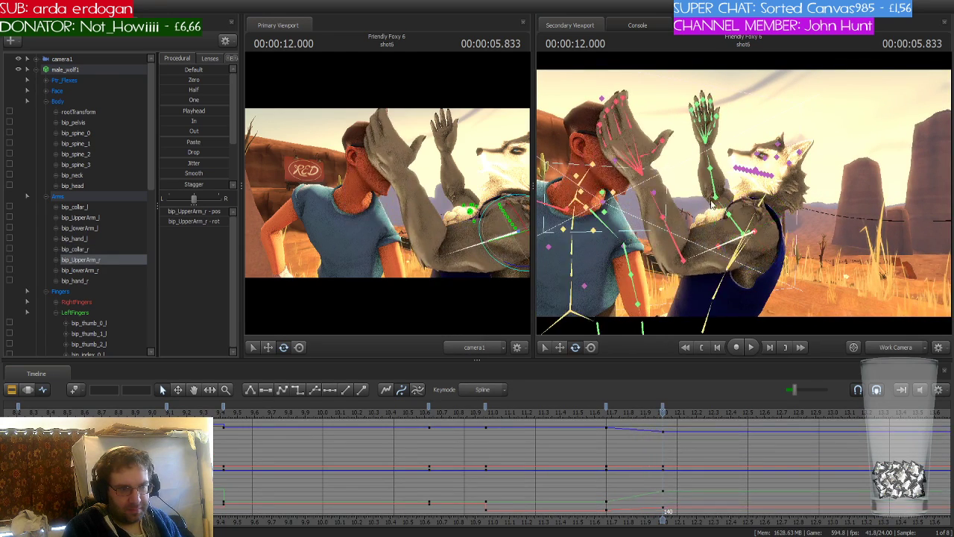
{"action": "left_click", "coordinate": [676, 240]}
{"action": "left_click_drag", "start_coordinate": [710, 244], "coordinate": [729, 259]}
{"action": "left_click", "coordinate": [721, 246]}
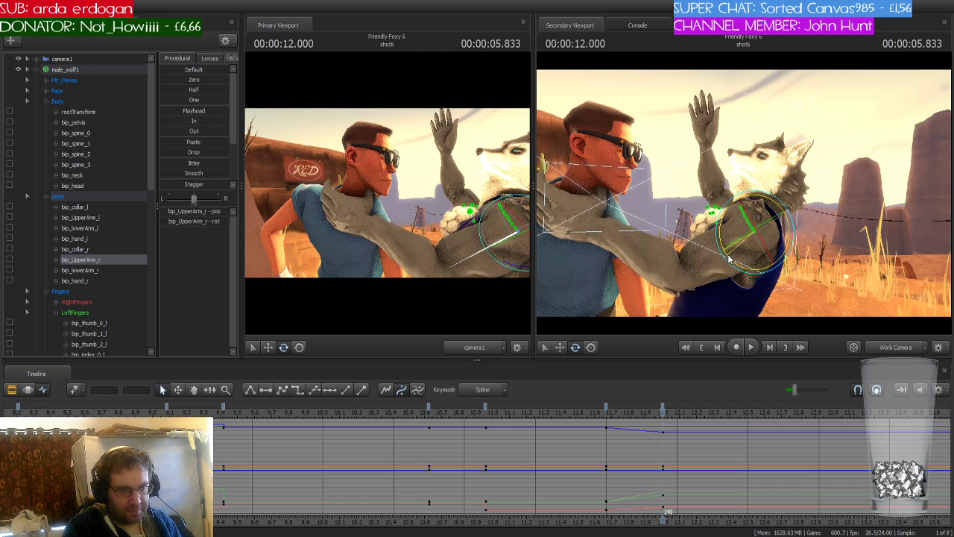
{"action": "left_click", "coordinate": [635, 254]}
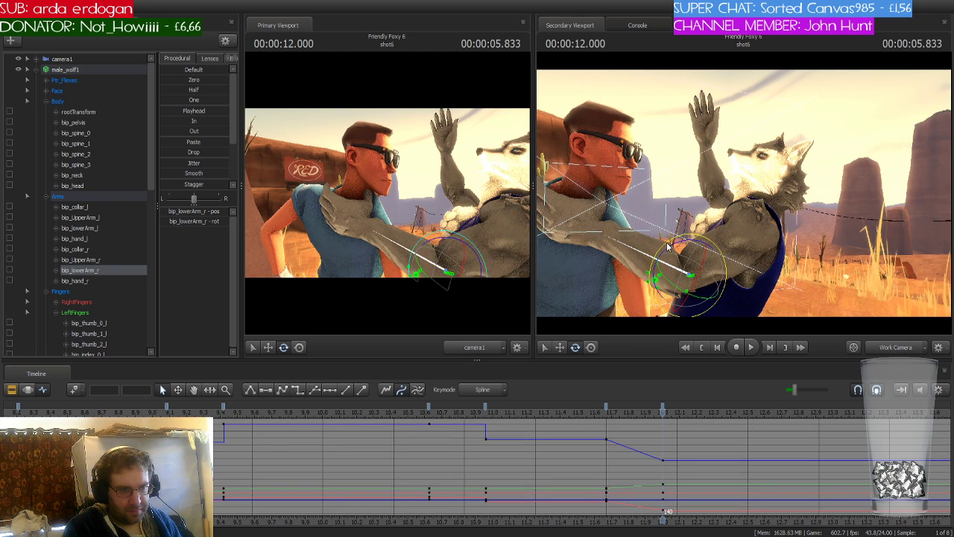
{"action": "left_click_drag", "start_coordinate": [669, 247], "coordinate": [679, 241]}
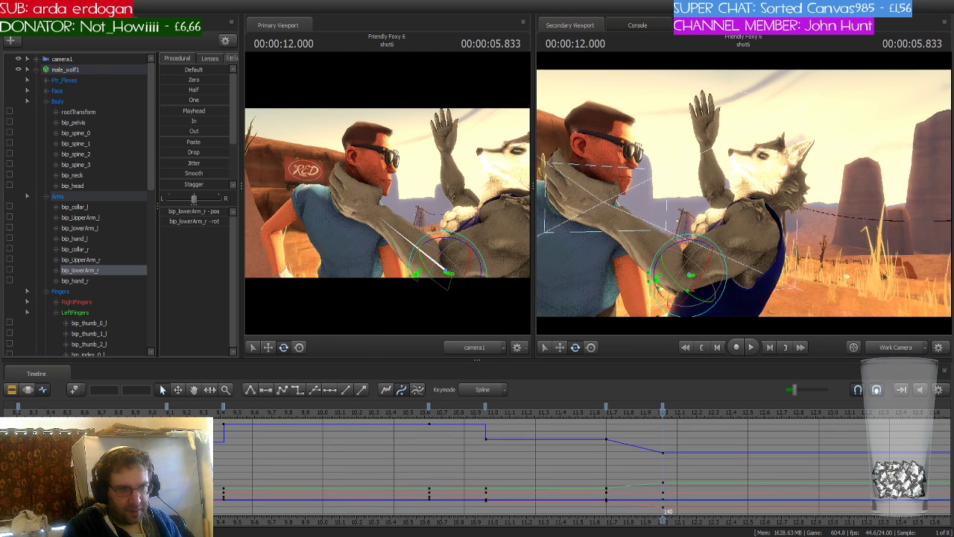
Rotate male_wolf1's bip_head at frame 140 to lower the muzzle toward the scout
{"action": "left_click_drag", "start_coordinate": [822, 226], "coordinate": [729, 202]}
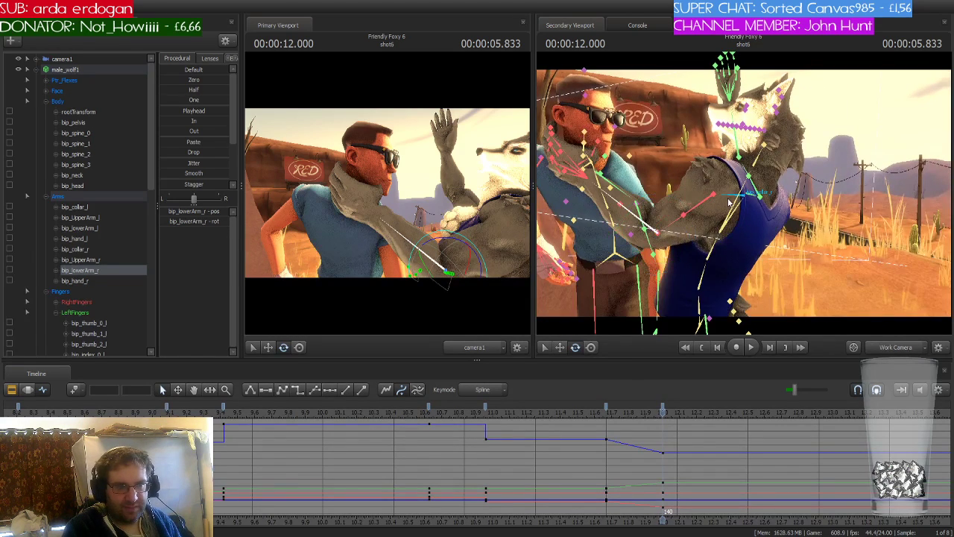
{"action": "left_click", "coordinate": [772, 144]}
{"action": "mouse_move", "coordinate": [771, 144]}
{"action": "left_mouse_down"}
{"action": "mouse_move", "coordinate": [794, 126]}
{"action": "mouse_move", "coordinate": [778, 143]}
{"action": "left_mouse_up"}
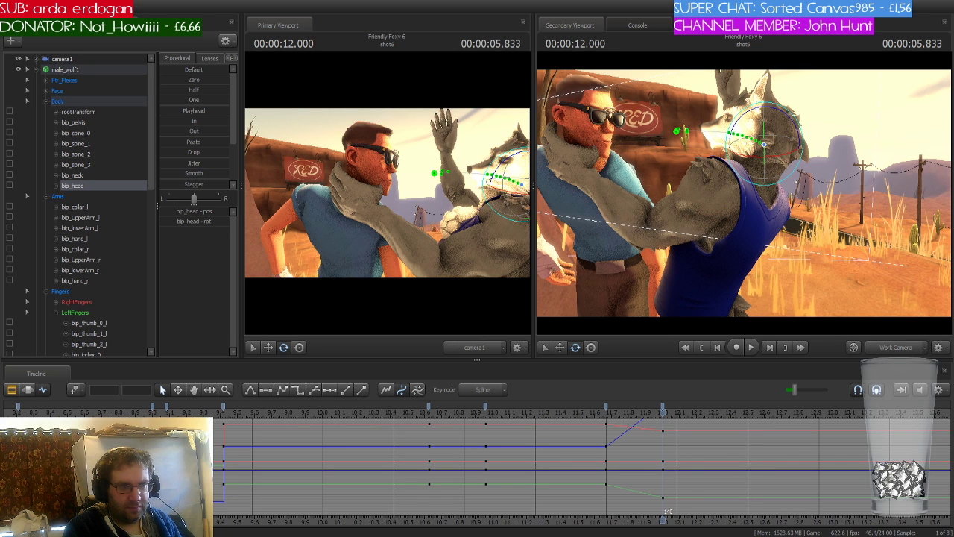
Fine-tune bip_lowerArm_r and bip_hand_r so the wolf's right hand rests against the scout's neck
{"action": "key", "text": "a"}
{"action": "left_click_drag", "start_coordinate": [630, 252], "coordinate": [699, 225]}
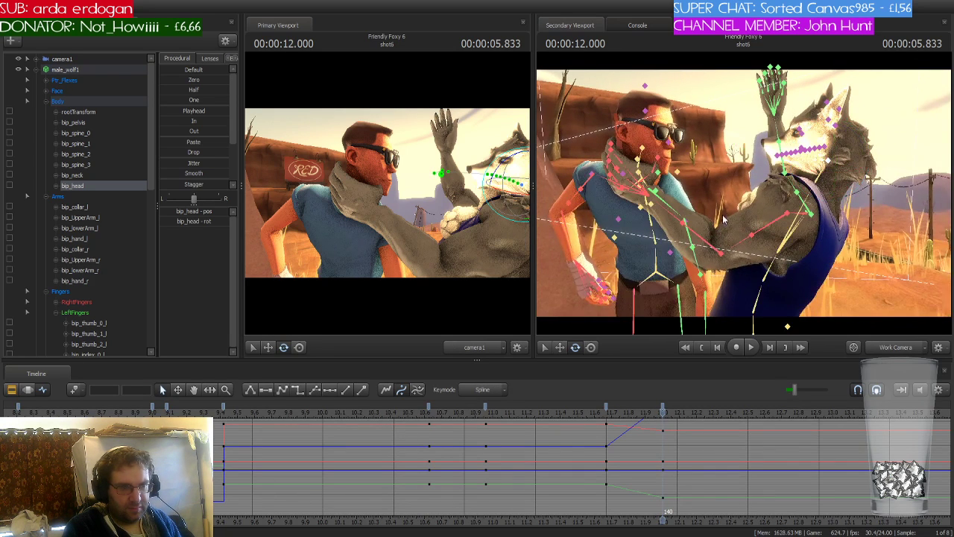
{"action": "left_click", "coordinate": [699, 227]}
{"action": "left_click_drag", "start_coordinate": [696, 265], "coordinate": [730, 226]}
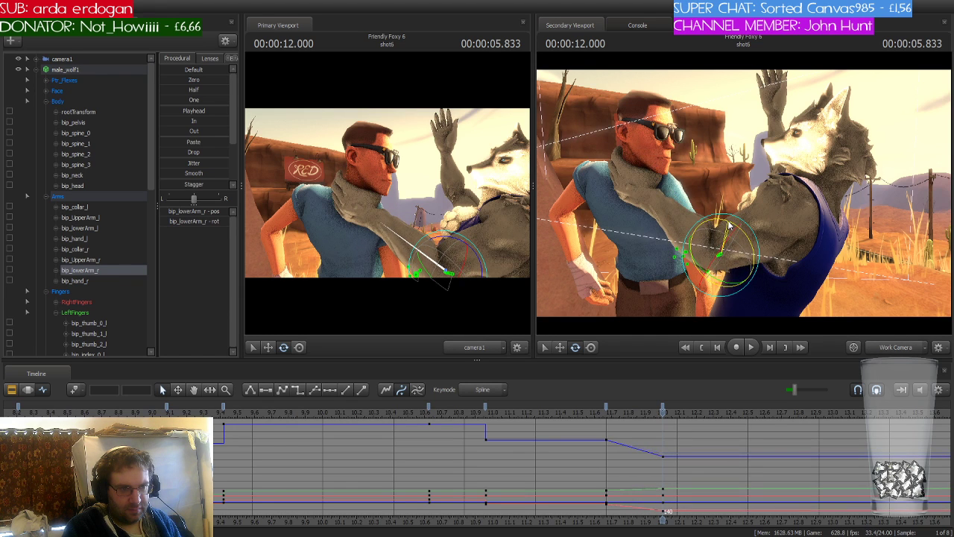
{"action": "left_click", "coordinate": [645, 200], "text": "ctrl"}
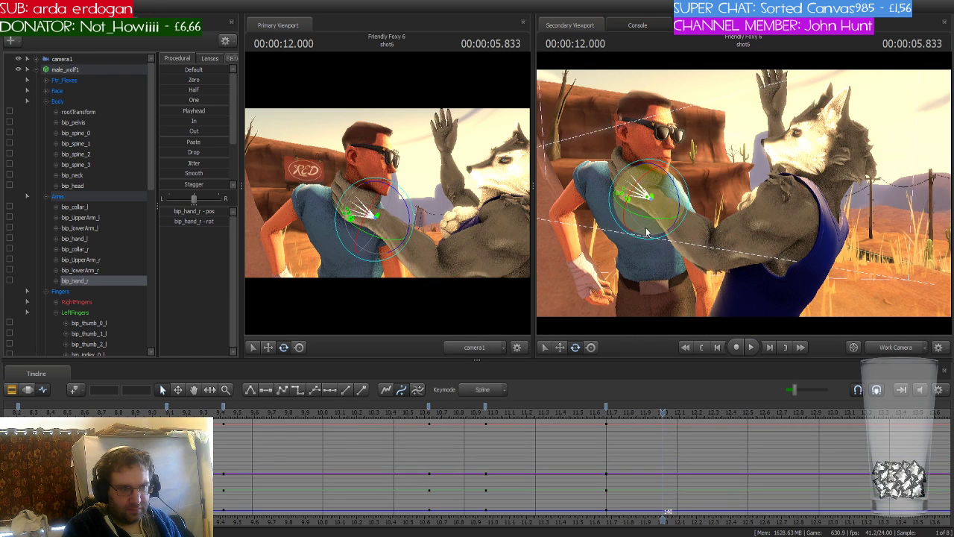
{"action": "left_click_drag", "start_coordinate": [645, 203], "coordinate": [645, 220]}
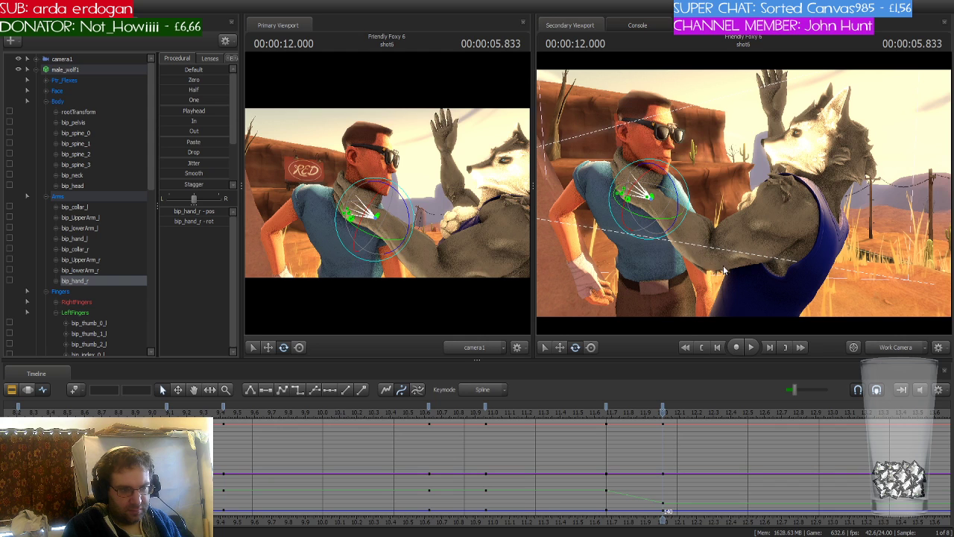
{"action": "mouse_move", "coordinate": [662, 415]}
{"action": "left_mouse_down"}
{"action": "mouse_move", "coordinate": [549, 414]}
{"action": "mouse_move", "coordinate": [662, 415]}
{"action": "left_mouse_up"}
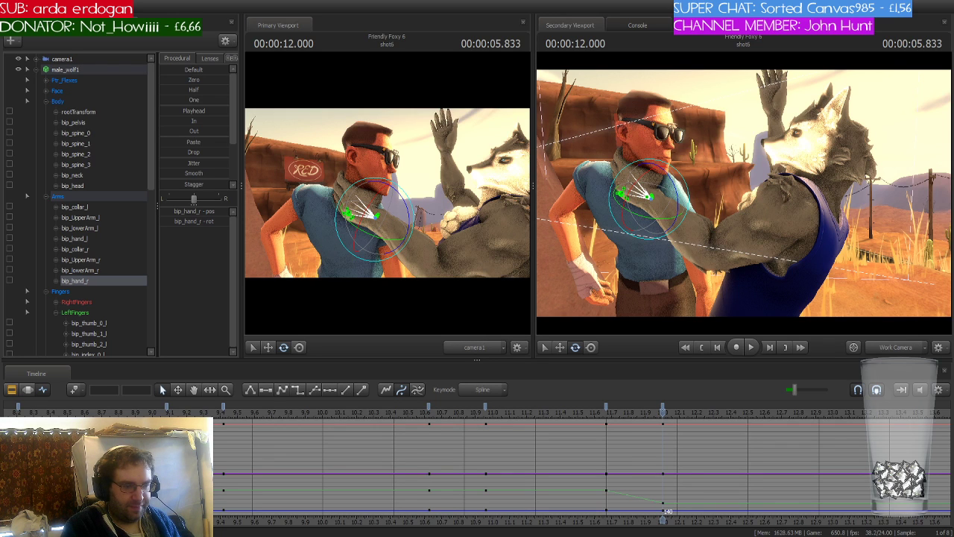
{"action": "left_click_drag", "start_coordinate": [667, 512], "coordinate": [662, 415]}
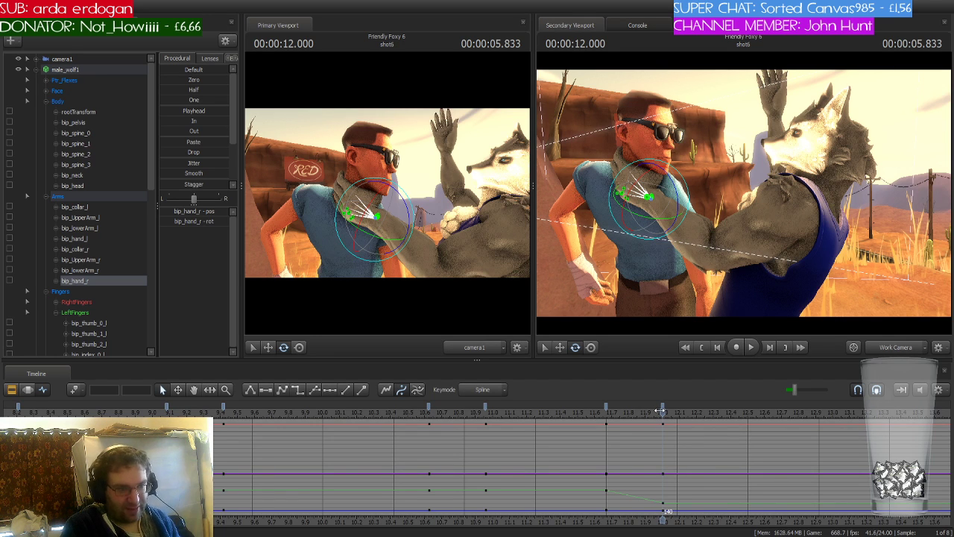
Select all of male_wolf1's controls and give their key at frame 132 stepped tangents
{"action": "left_click", "coordinate": [80, 72]}
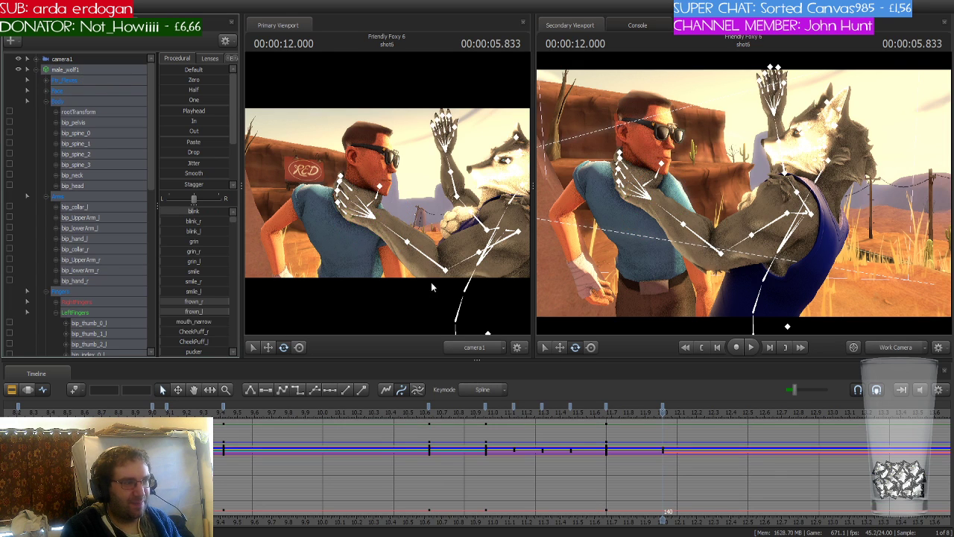
{"action": "left_click", "coordinate": [606, 406]}
{"action": "left_click", "coordinate": [296, 391]}
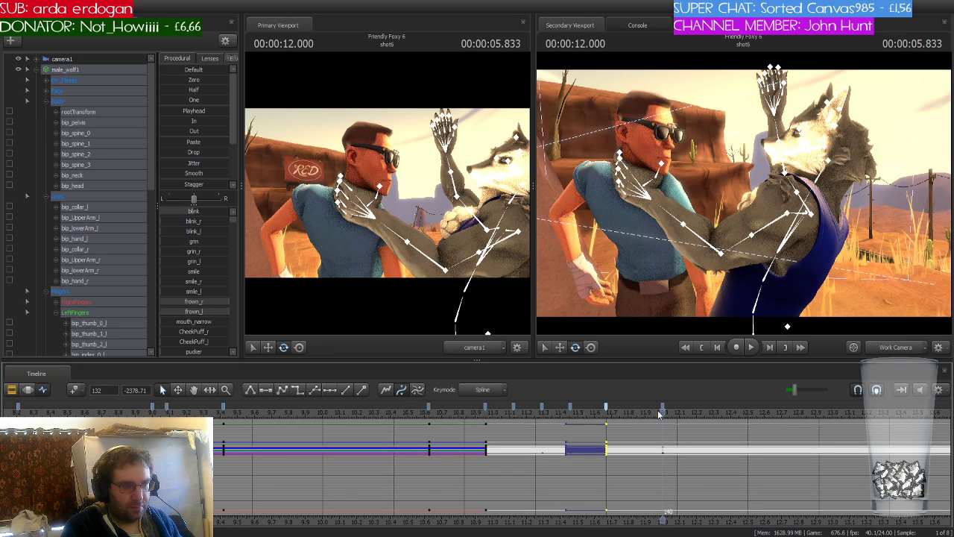
Add keys for all of male_wolf1's controls at frames 145 and 146 to hold the leaning pose
{"action": "left_click_drag", "start_coordinate": [659, 413], "coordinate": [700, 404]}
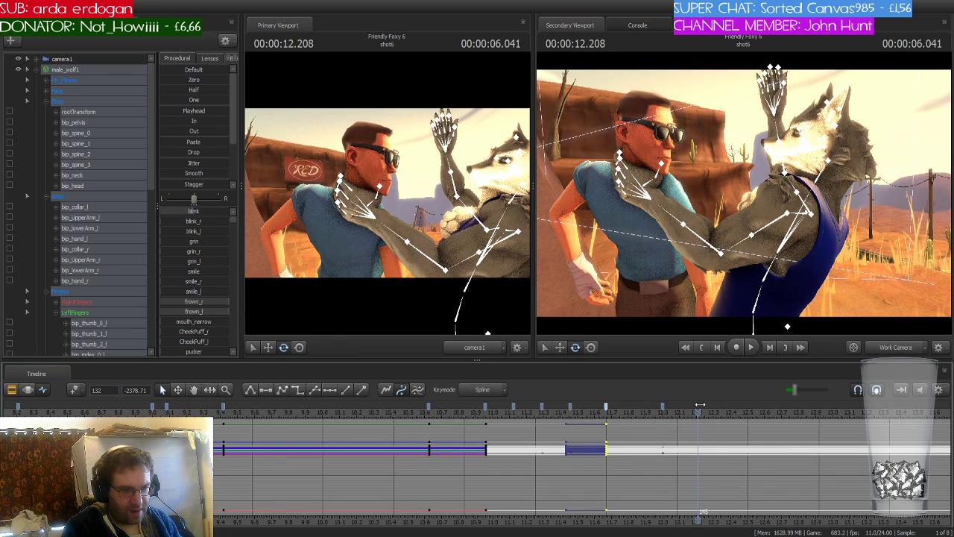
{"action": "left_click", "coordinate": [72, 387]}
{"action": "key", "text": "Right"}
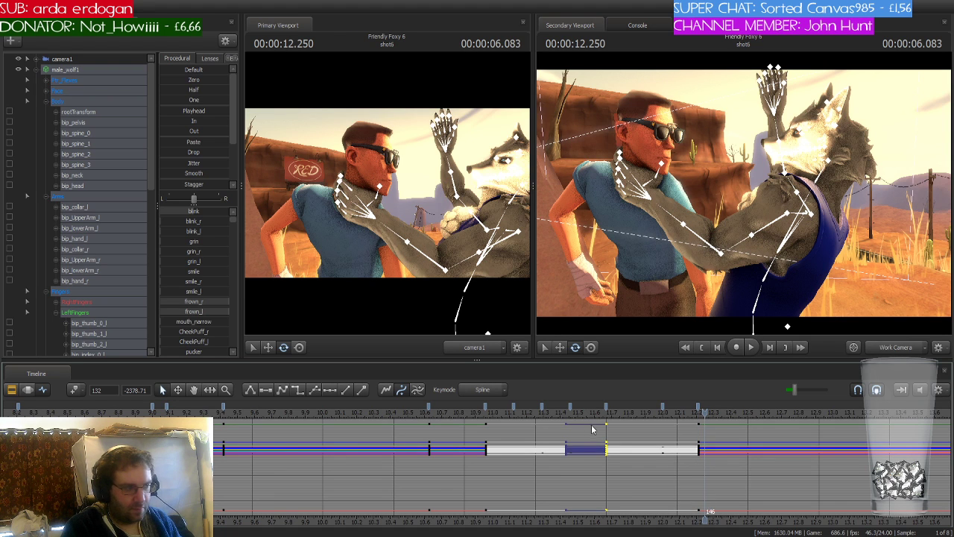
{"action": "left_click", "coordinate": [74, 392]}
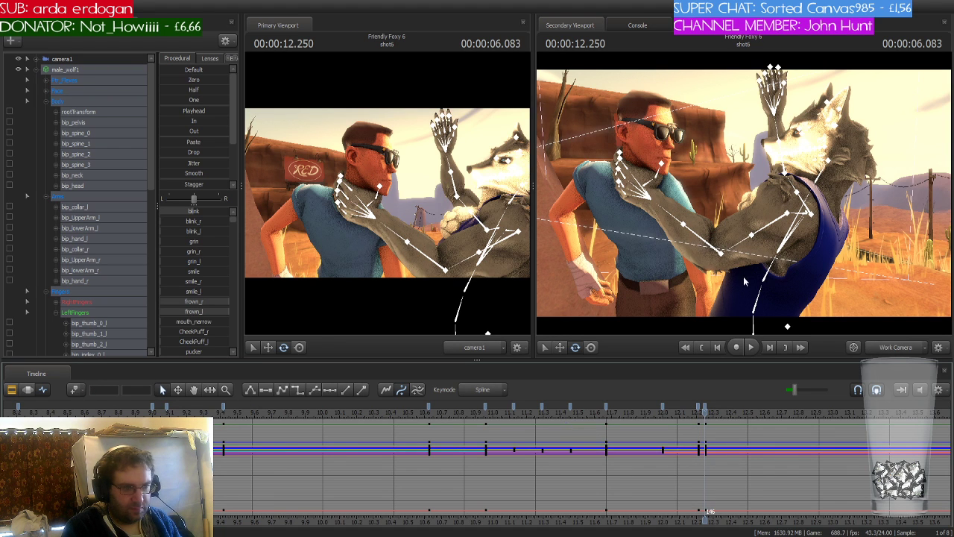
Rotate male_wolf1's bip_spine_1 at frame 146 to swing the torso from the backward lean toward the scout
{"action": "left_click_drag", "start_coordinate": [865, 233], "coordinate": [863, 298]}
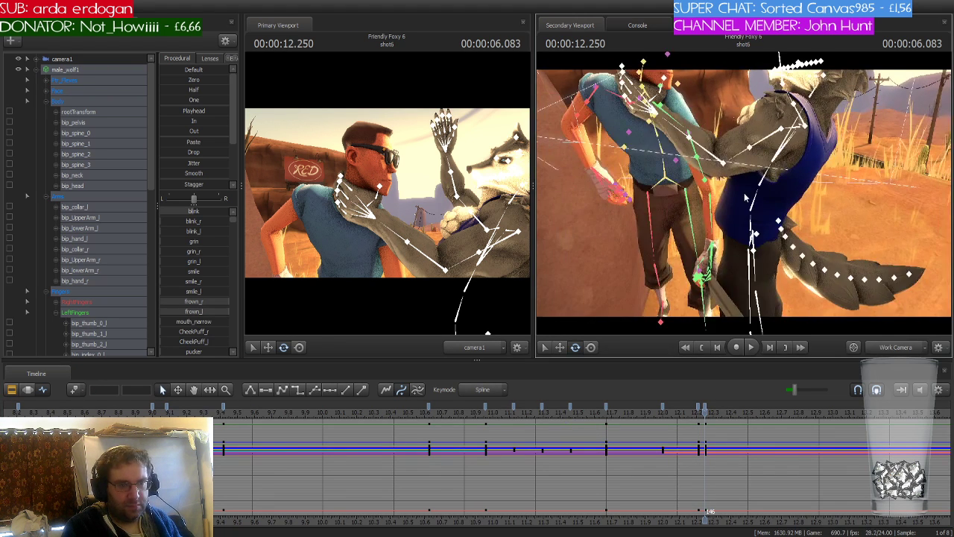
{"action": "left_click", "coordinate": [754, 202], "text": "ctrl"}
{"action": "left_click_drag", "start_coordinate": [775, 201], "coordinate": [827, 152]}
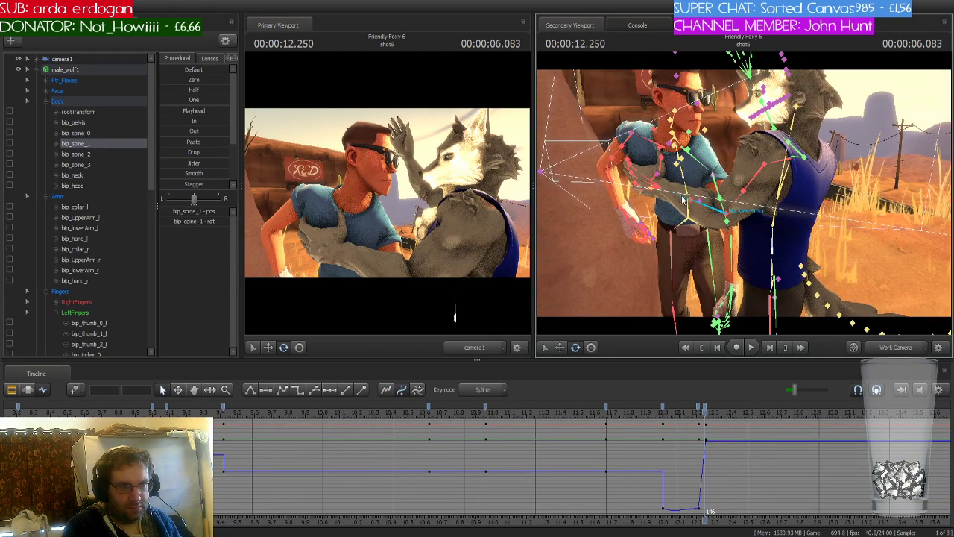
Add a key for all of scout1's controls at frame 145 to hold the current pose
{"action": "left_click", "coordinate": [687, 196], "text": "ctrl"}
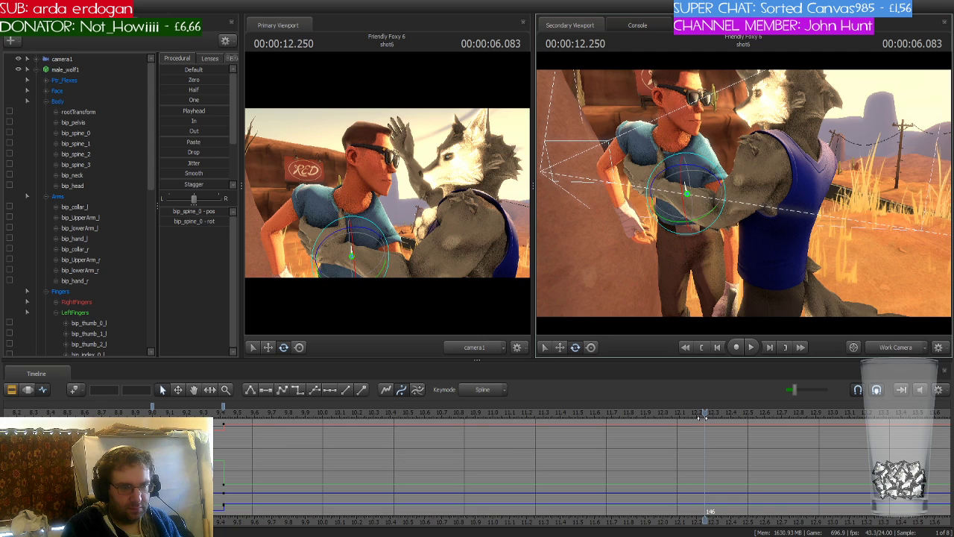
{"action": "left_click_drag", "start_coordinate": [703, 415], "coordinate": [697, 414]}
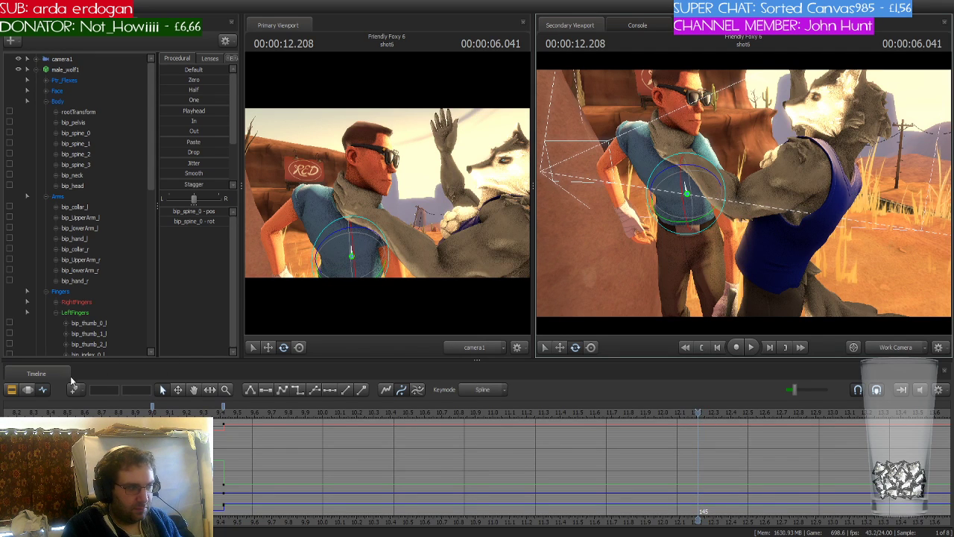
{"action": "left_click", "coordinate": [75, 389]}
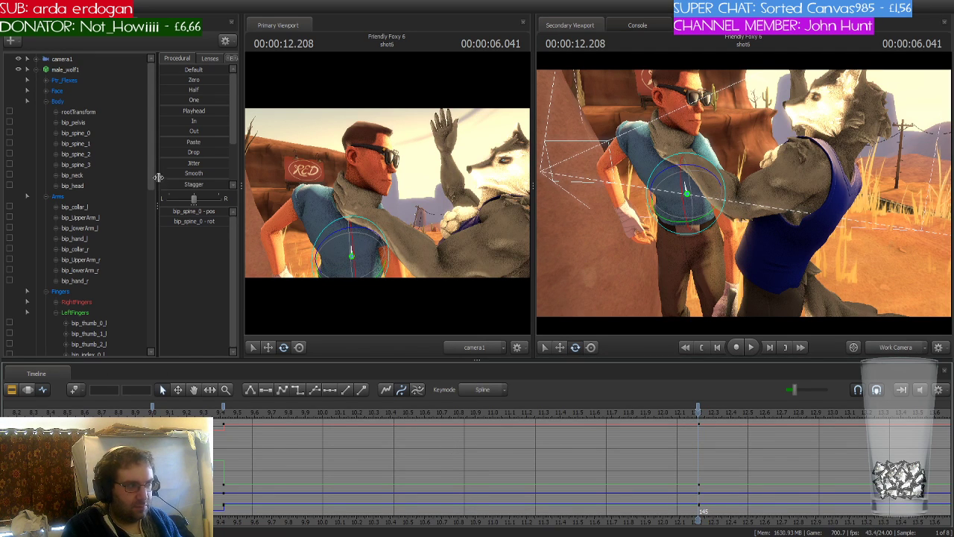
{"action": "scroll", "coordinate": [131, 187], "scroll_direction": "down", "scroll_amount": 7}
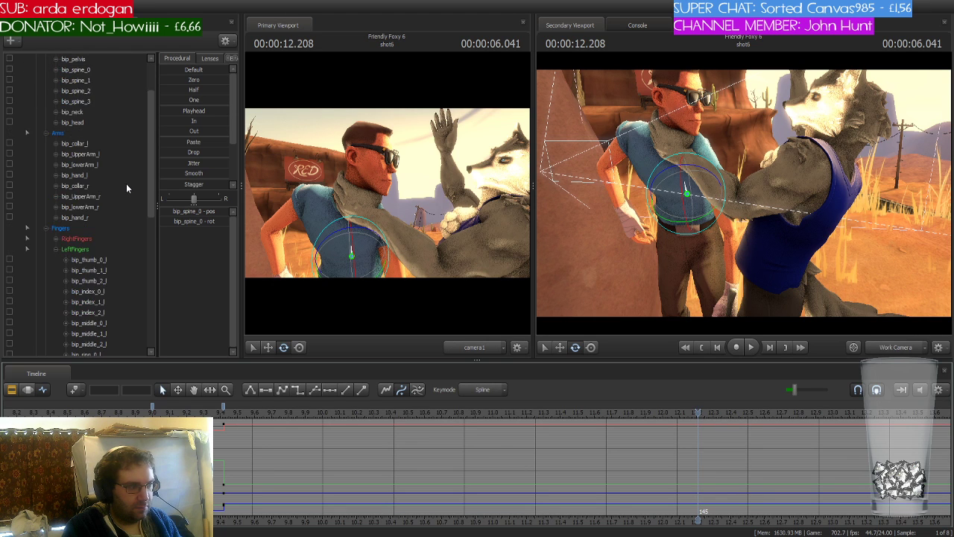
{"action": "left_click", "coordinate": [66, 290]}
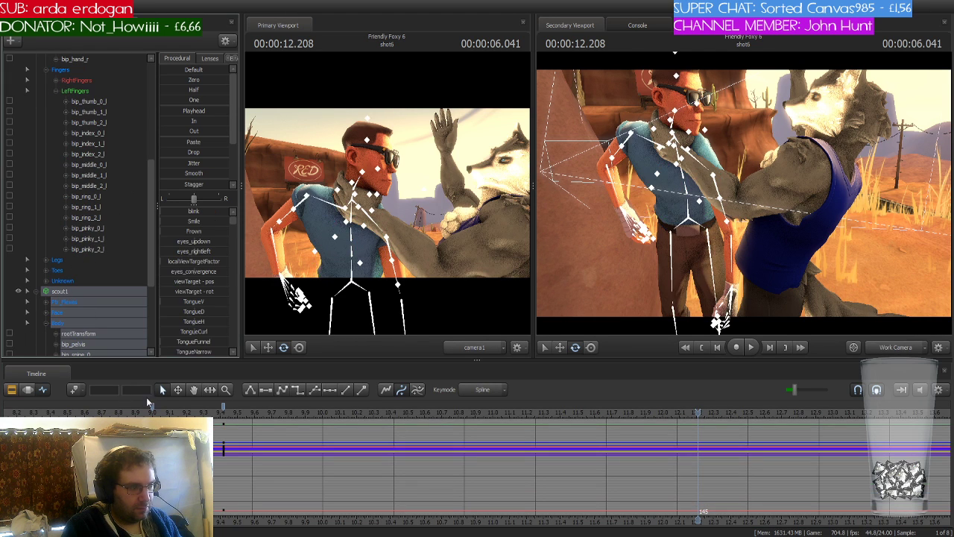
{"action": "key", "text": "Right"}
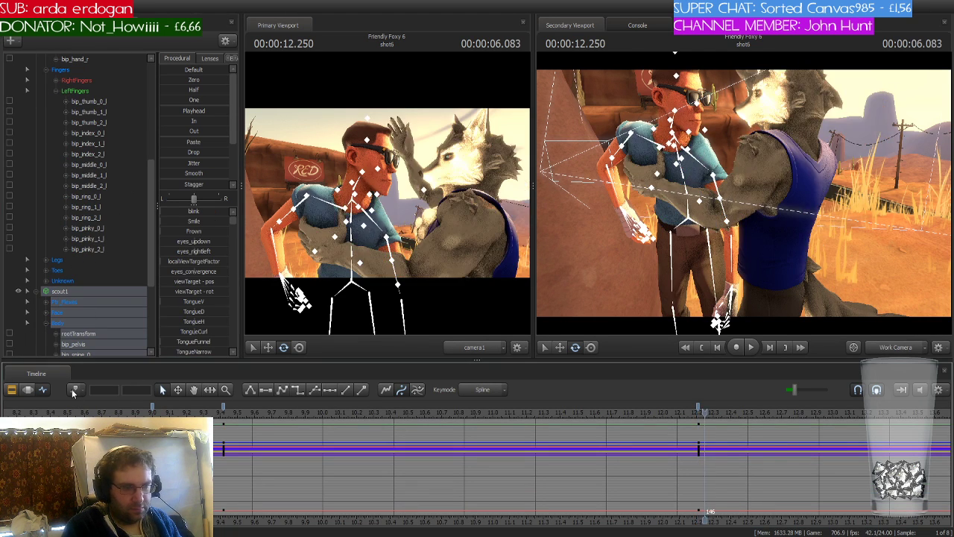
Rotate scout1's bip_spine_0 and neck at frame 146 so the body leans back with the head tilted up
{"action": "left_click", "coordinate": [690, 190]}
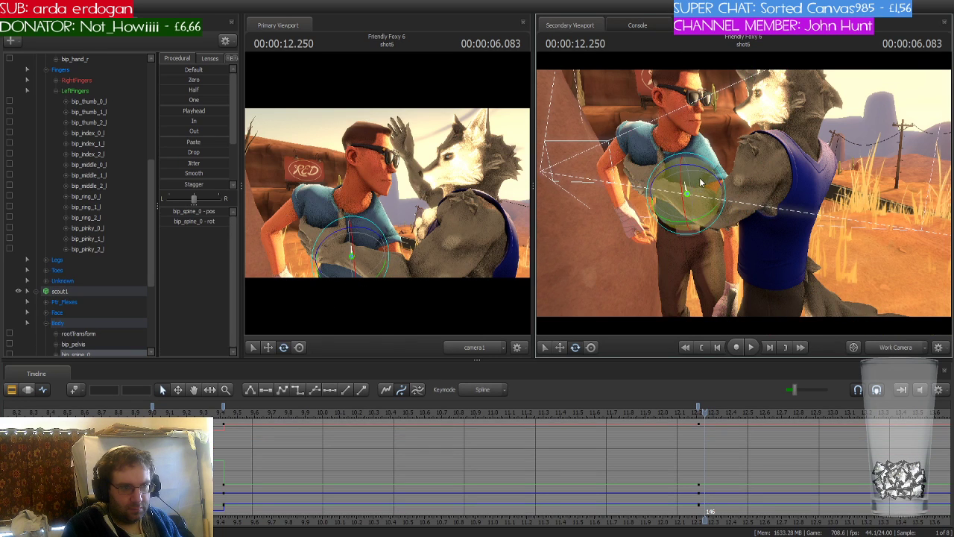
{"action": "left_click_drag", "start_coordinate": [704, 175], "coordinate": [692, 182]}
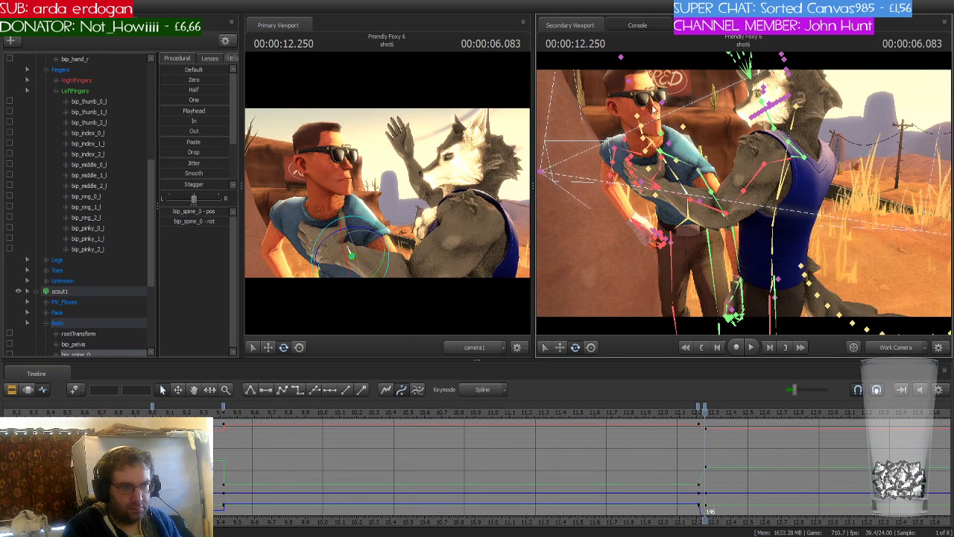
{"action": "left_click", "coordinate": [639, 122]}
{"action": "left_click_drag", "start_coordinate": [639, 122], "coordinate": [637, 128]}
Rotate male_wolf1's bip_UpperArm_r at frame 146 to bring the right hand back up to the scout's neck
{"action": "left_click", "coordinate": [754, 171], "text": "ctrl"}
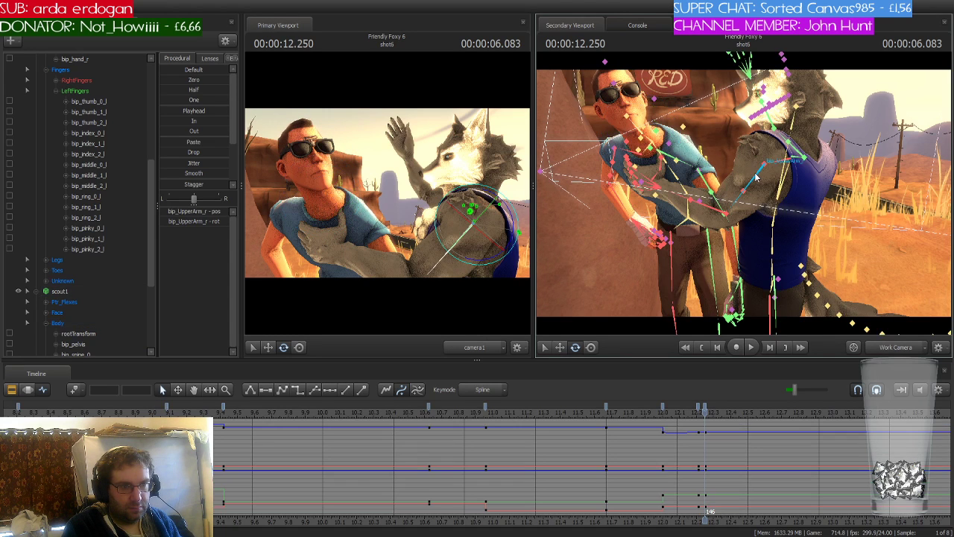
{"action": "left_click_drag", "start_coordinate": [776, 146], "coordinate": [792, 138]}
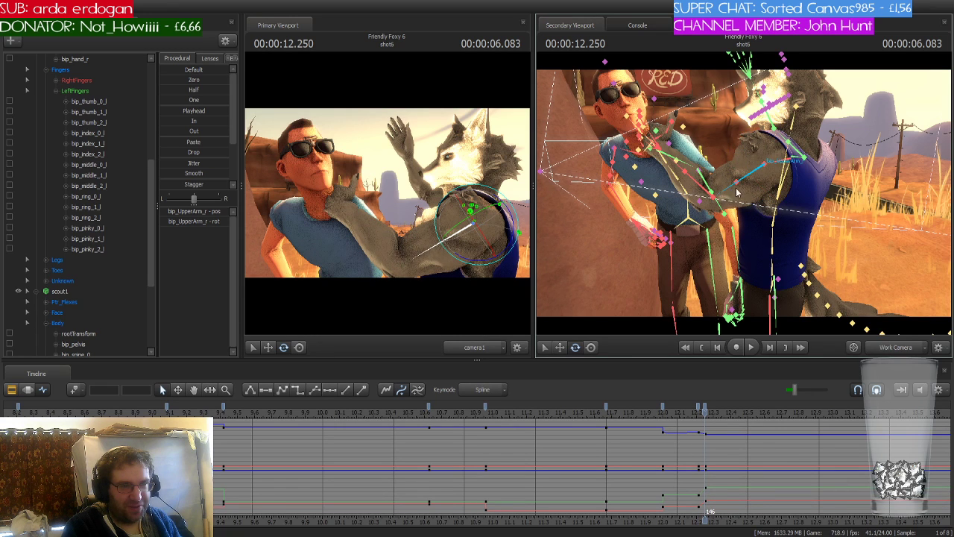
{"action": "left_click_drag", "start_coordinate": [770, 180], "coordinate": [779, 164]}
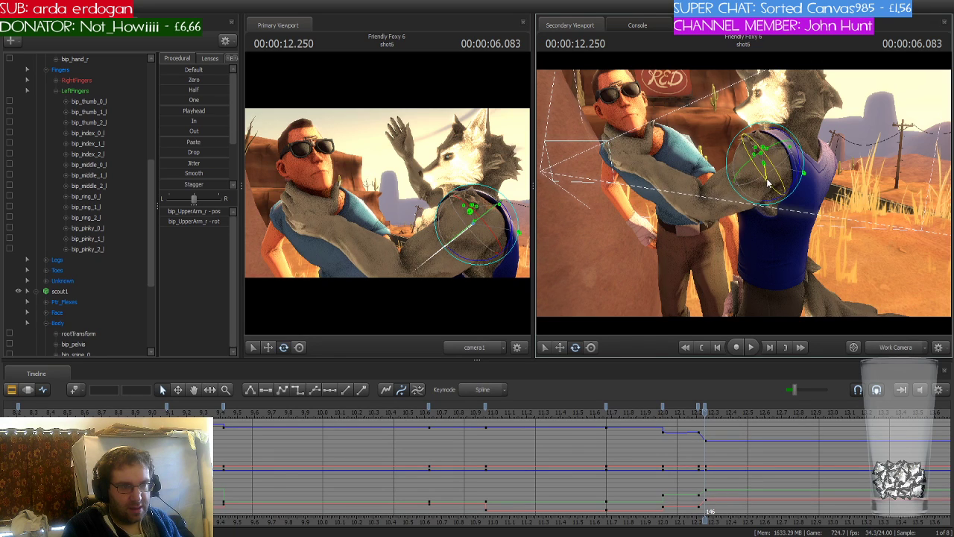
{"action": "left_click_drag", "start_coordinate": [700, 179], "coordinate": [693, 173]}
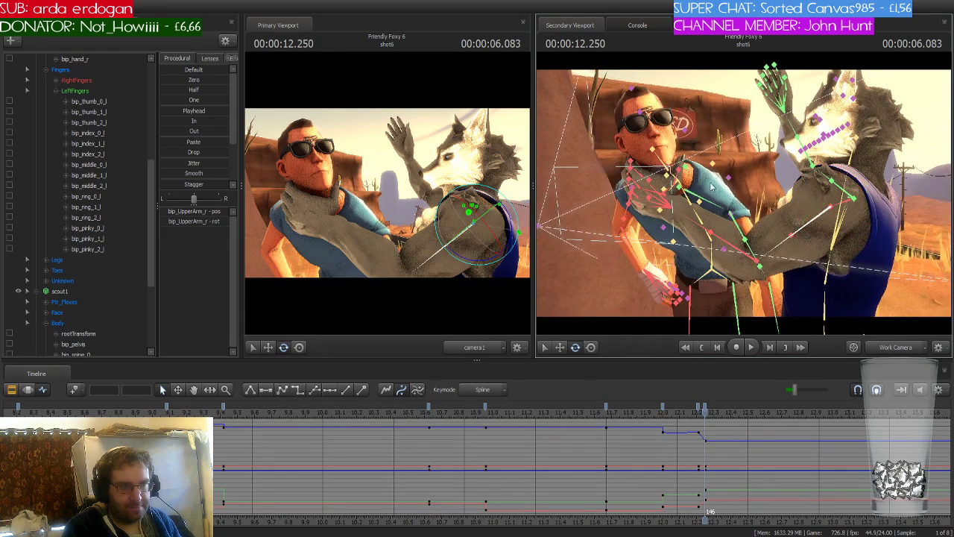
Rotate male_wolf1's bip_UpperArm_l at frame 146 to lower the raised left arm toward the scout's face
{"action": "left_click", "coordinate": [663, 168]}
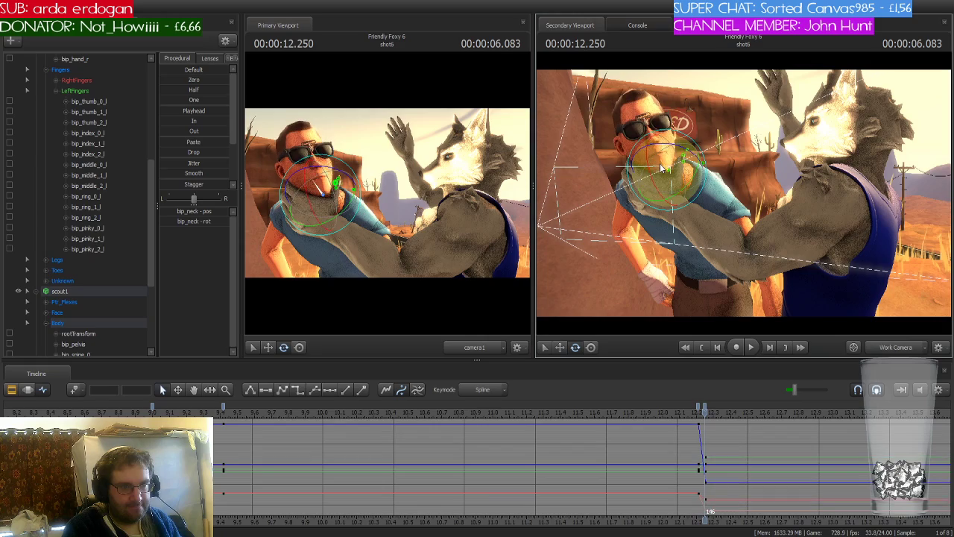
{"action": "left_click_drag", "start_coordinate": [865, 198], "coordinate": [888, 186]}
{"action": "key", "text": "a"}
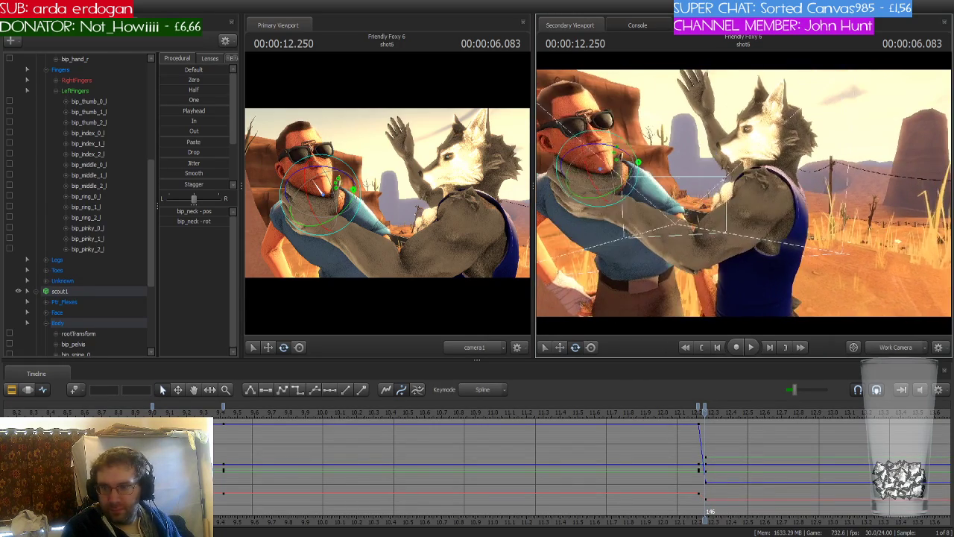
{"action": "key", "text": "ctrl"}
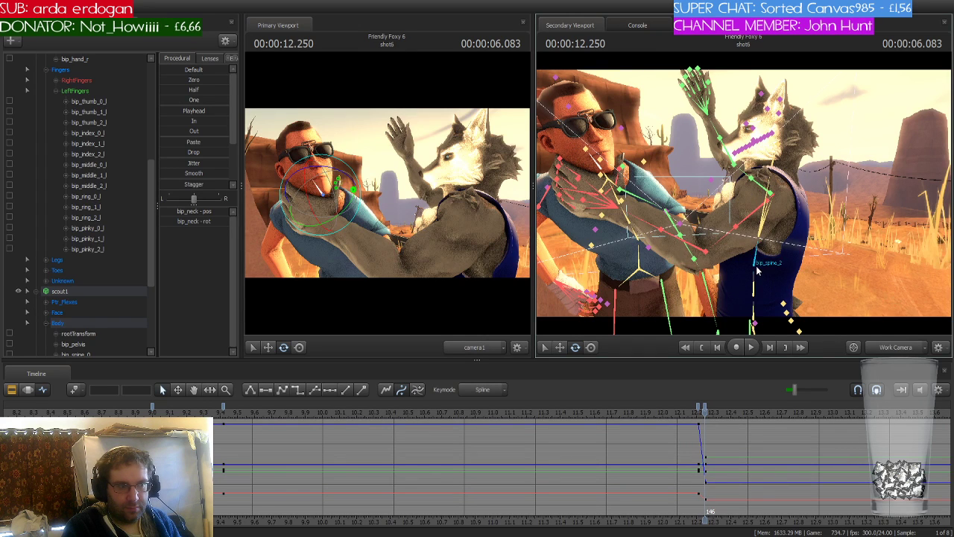
{"action": "left_click", "coordinate": [758, 188], "text": "ctrl"}
{"action": "left_click_drag", "start_coordinate": [763, 218], "coordinate": [753, 199]}
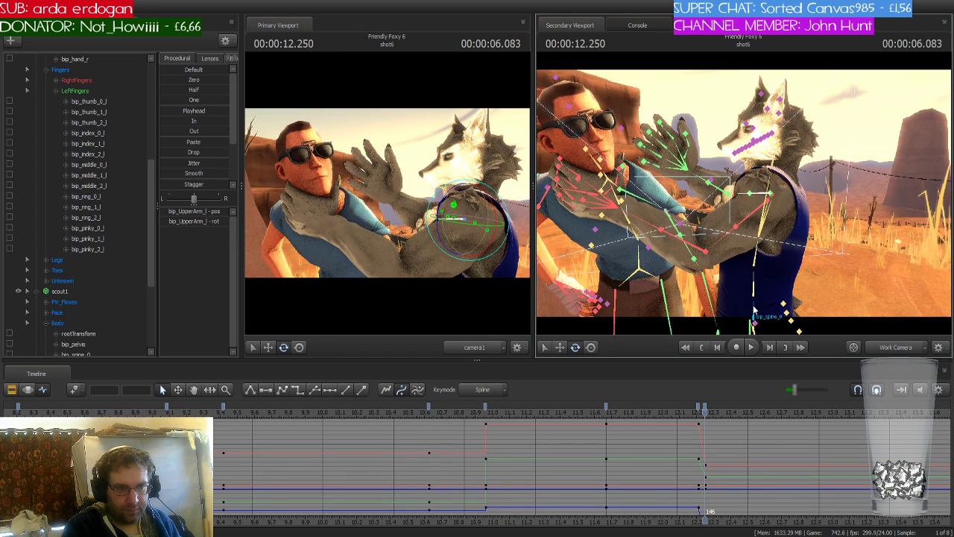
Lean male_wolf1's bip_spine_0 further toward the scout and rotate bip_lowerArm_r to put the hand back on his neck
{"action": "left_click", "coordinate": [756, 313], "text": "ctrl"}
{"action": "left_click_drag", "start_coordinate": [775, 293], "coordinate": [745, 283]}
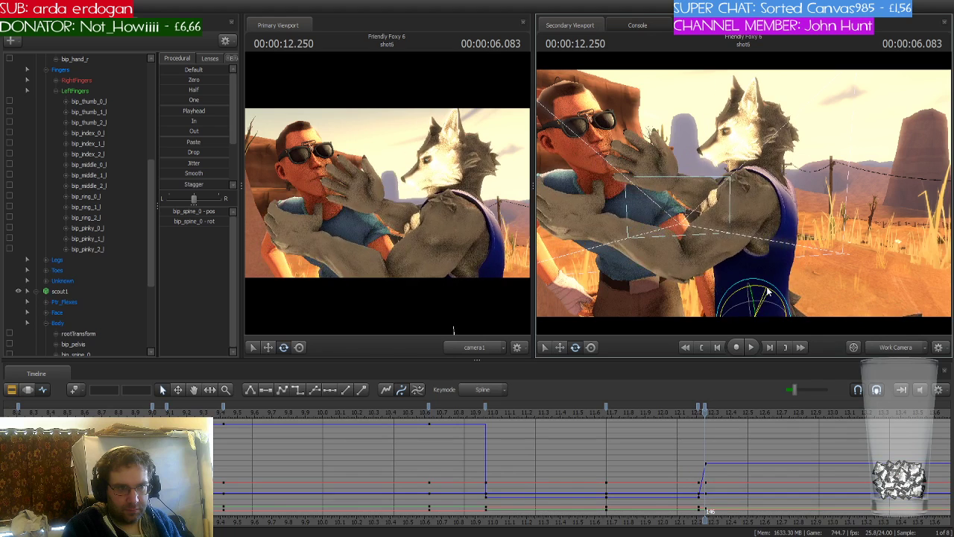
{"action": "left_click", "coordinate": [667, 253], "text": "ctrl"}
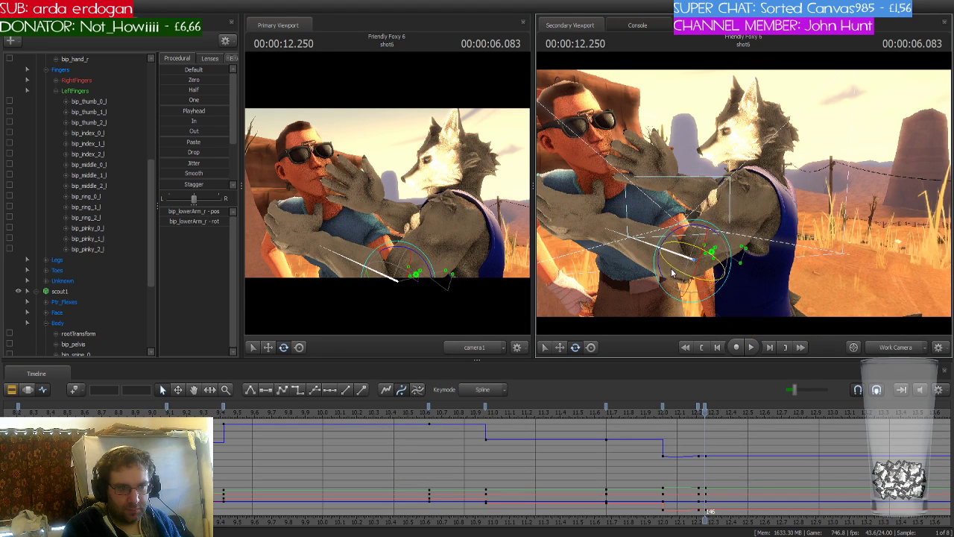
{"action": "left_click_drag", "start_coordinate": [692, 230], "coordinate": [696, 230]}
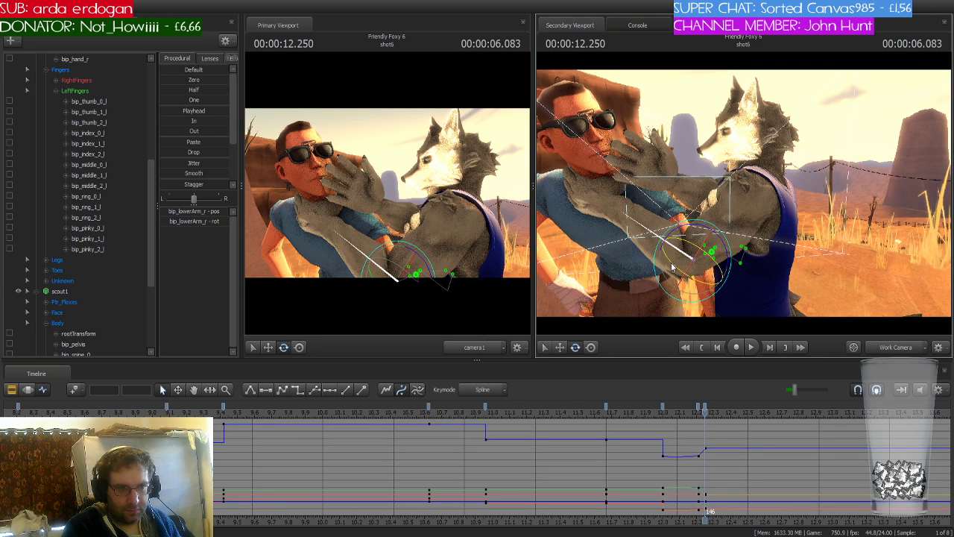
{"action": "left_click_drag", "start_coordinate": [672, 268], "coordinate": [673, 263]}
{"action": "left_click_drag", "start_coordinate": [682, 228], "coordinate": [686, 228]}
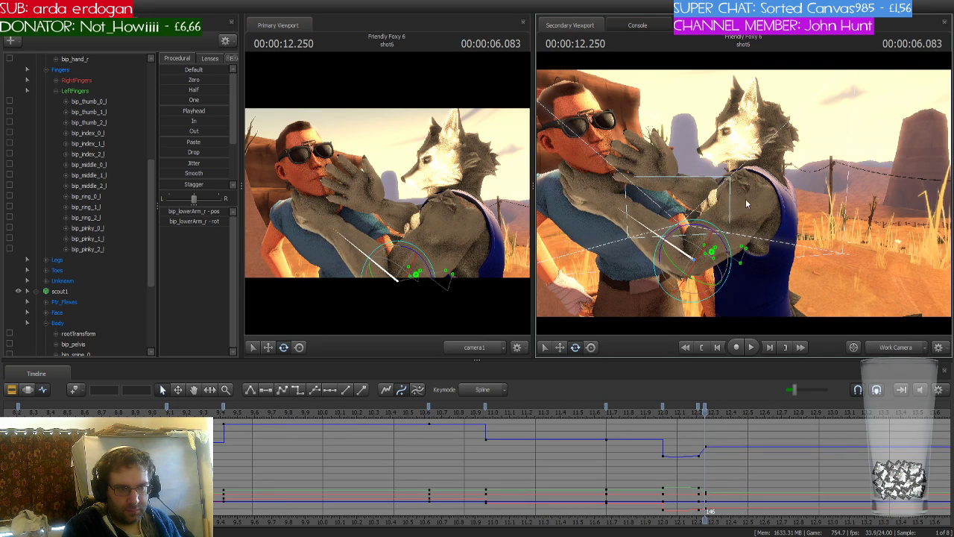
Rotate male_wolf1's bip_lowerArm_l at frame 148 to lift the left forearm away from the scout's face
{"action": "key", "text": "w"}
{"action": "left_click_drag", "start_coordinate": [746, 207], "coordinate": [745, 189]}
{"action": "key", "text": "ctrl"}
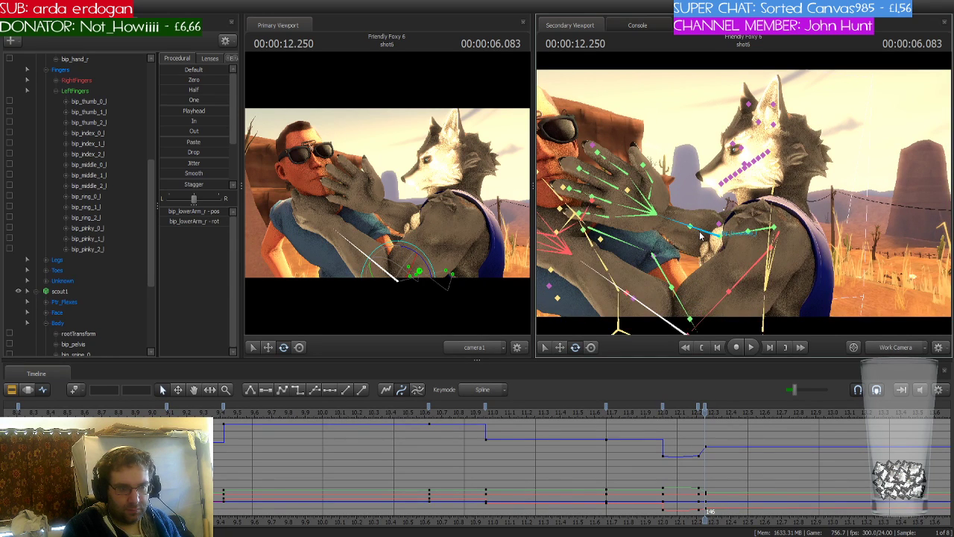
{"action": "left_click", "coordinate": [699, 412]}
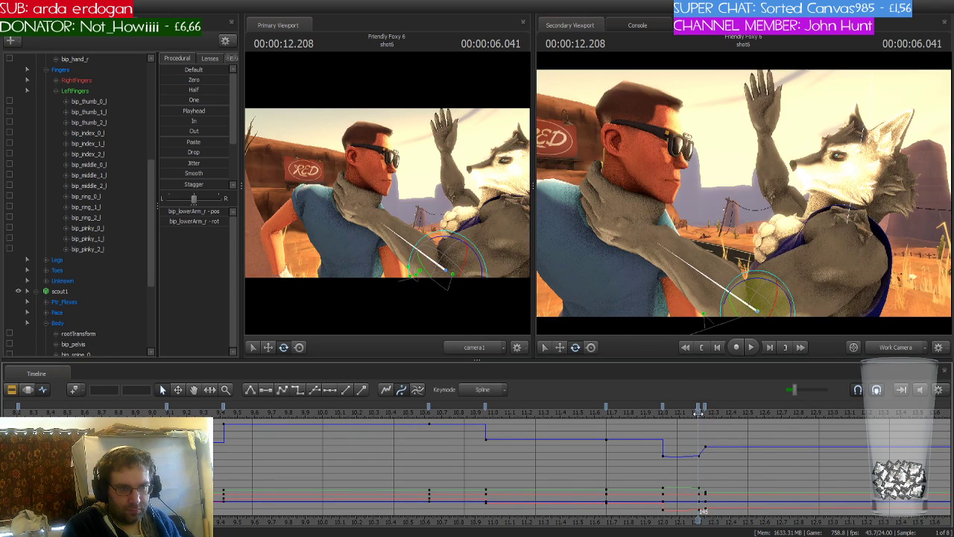
{"action": "left_click", "coordinate": [703, 412]}
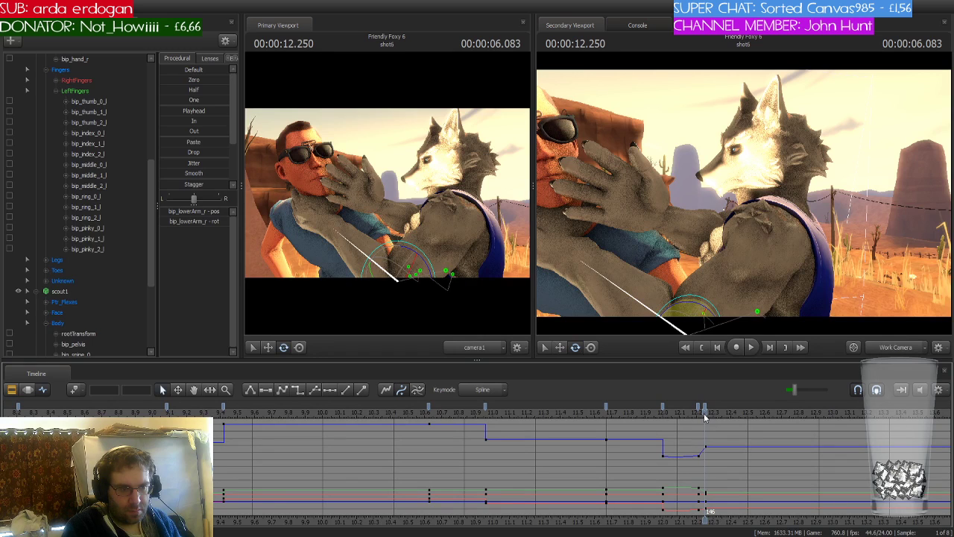
{"action": "key", "text": "Right"}
{"action": "key", "text": "Right"}
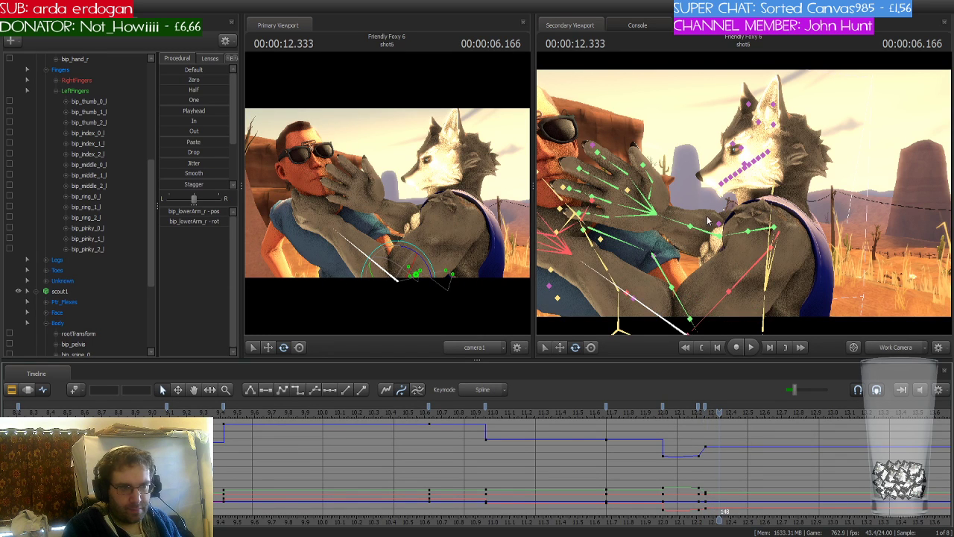
{"action": "left_click", "coordinate": [704, 233]}
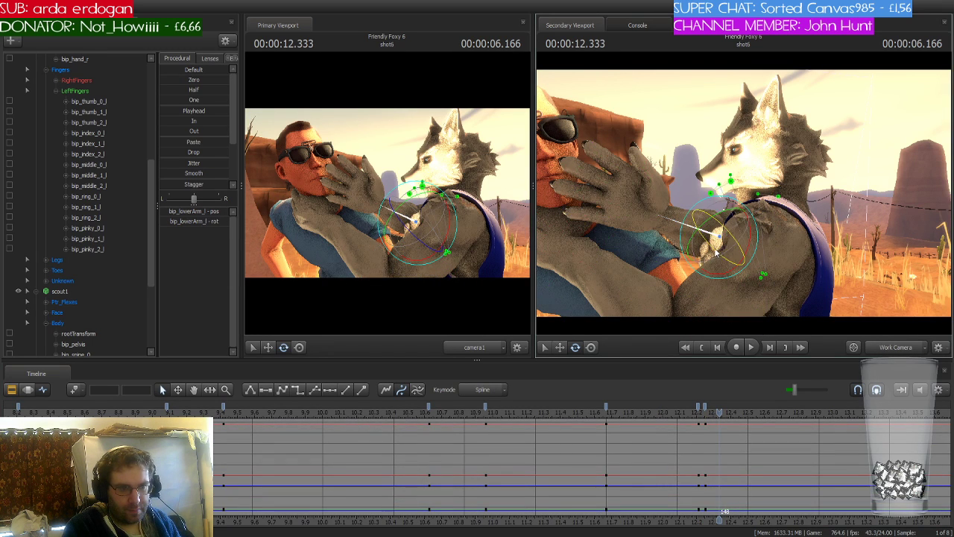
{"action": "left_click_drag", "start_coordinate": [704, 232], "coordinate": [706, 232]}
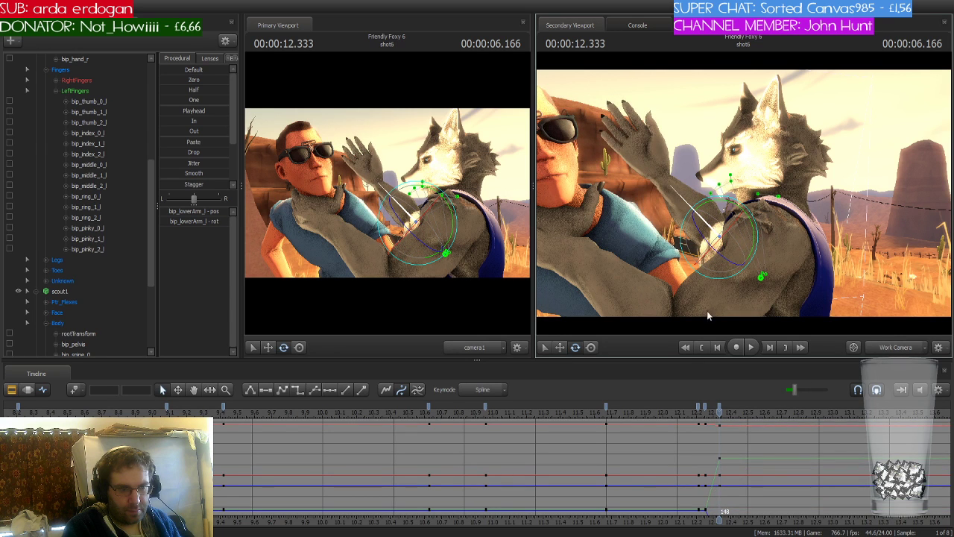
Play the new poses and scrub back to frame 144 to review the motion
{"action": "left_click", "coordinate": [668, 415]}
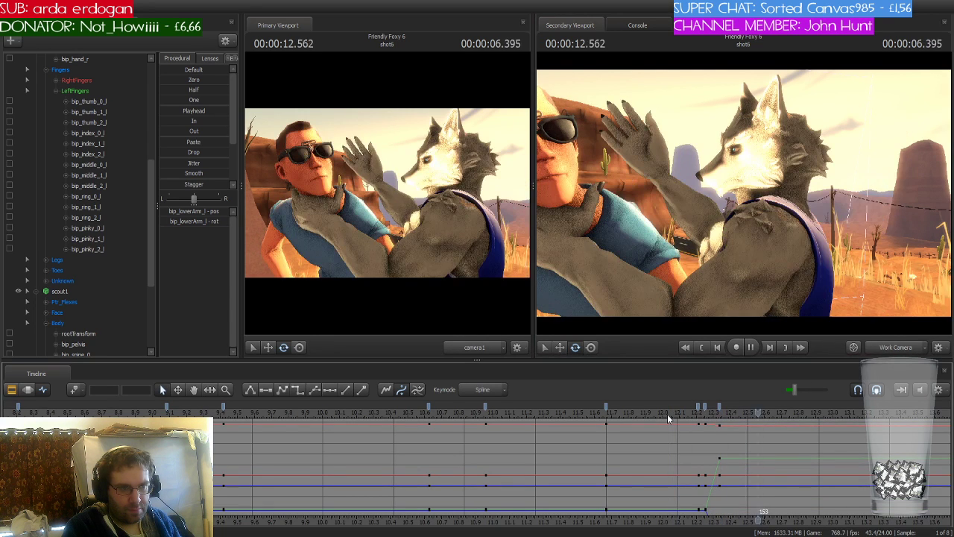
{"action": "key", "text": "space"}
{"action": "scroll", "coordinate": [774, 417], "scroll_direction": "down", "scroll_amount": 2}
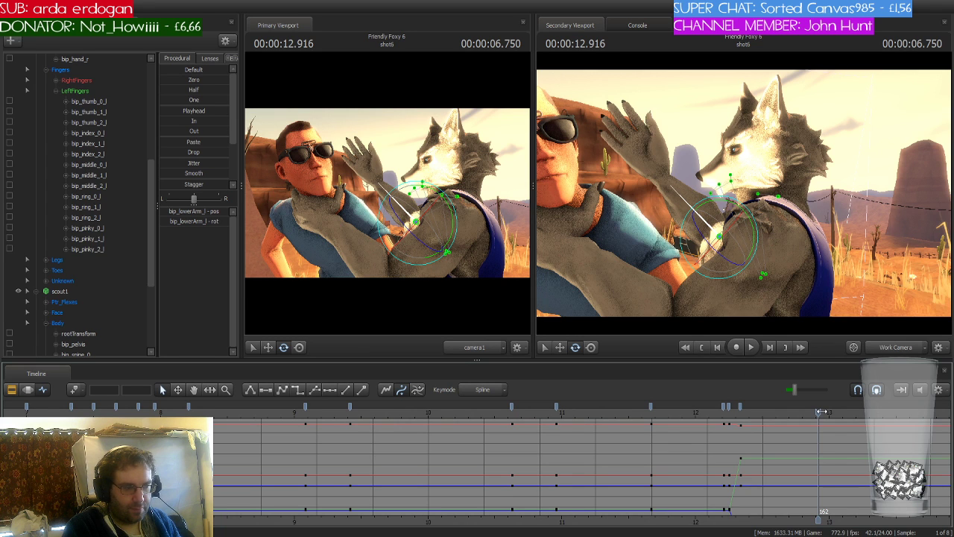
{"action": "left_click_drag", "start_coordinate": [819, 412], "coordinate": [720, 412]}
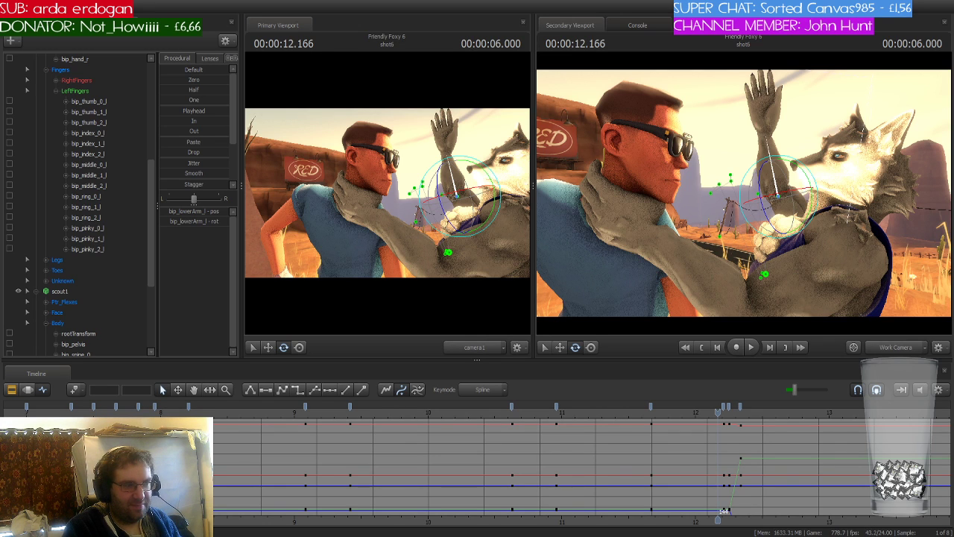
Select male_wolf1's keys at frame 140 across all of its bones and change their tangent type
{"action": "scroll", "coordinate": [610, 423], "scroll_direction": "down", "scroll_amount": 3}
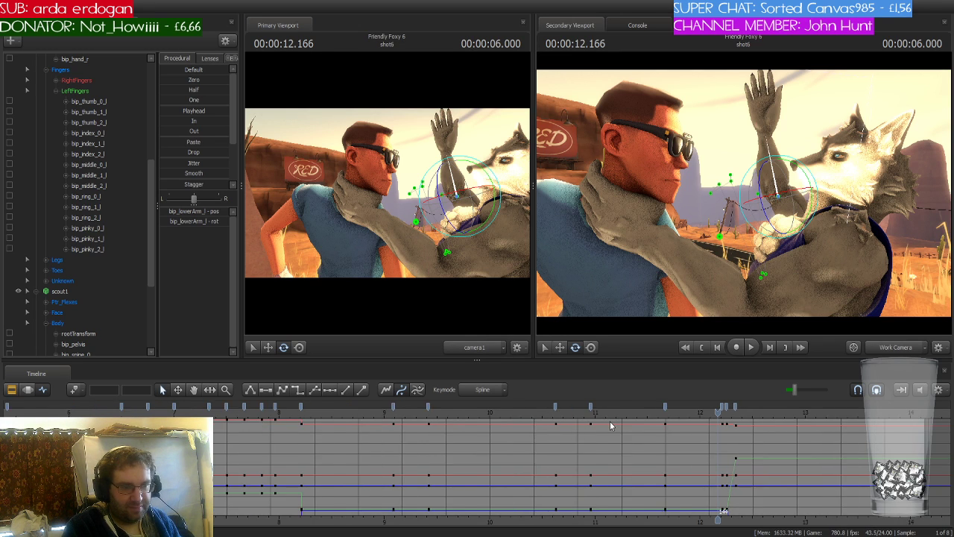
{"action": "scroll", "coordinate": [610, 420], "scroll_direction": "up", "scroll_amount": 2}
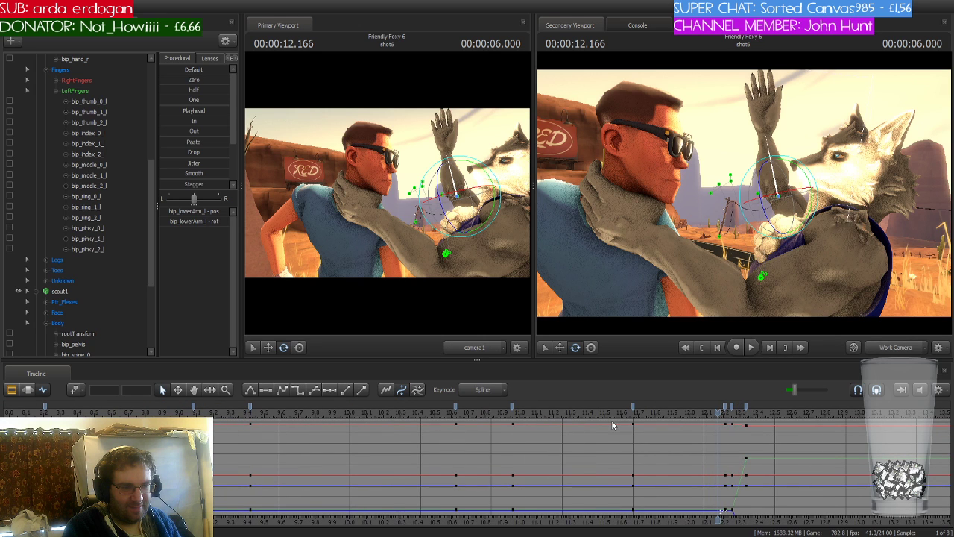
{"action": "scroll", "coordinate": [106, 100], "scroll_direction": "up", "scroll_amount": 6}
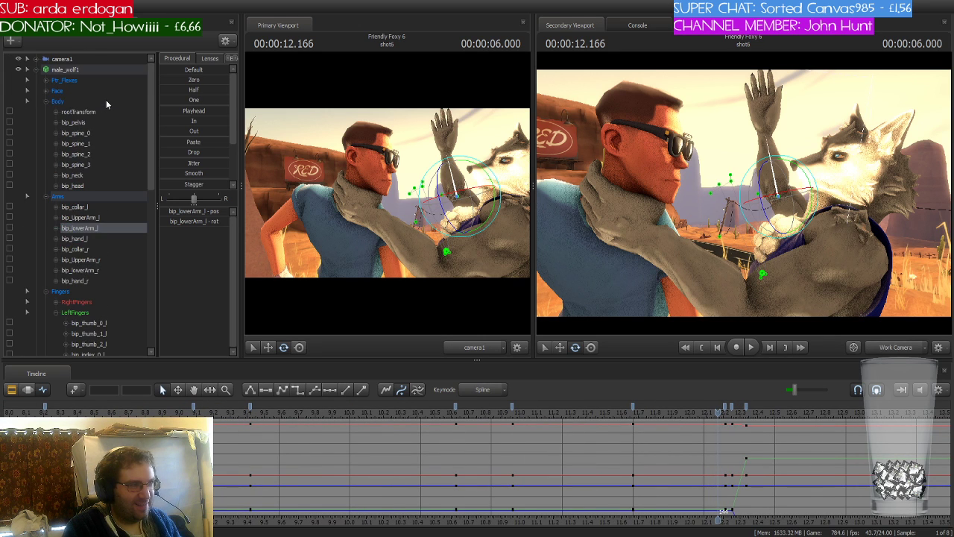
{"action": "left_click", "coordinate": [102, 70]}
{"action": "scroll", "coordinate": [700, 448], "scroll_direction": "up", "scroll_amount": 1}
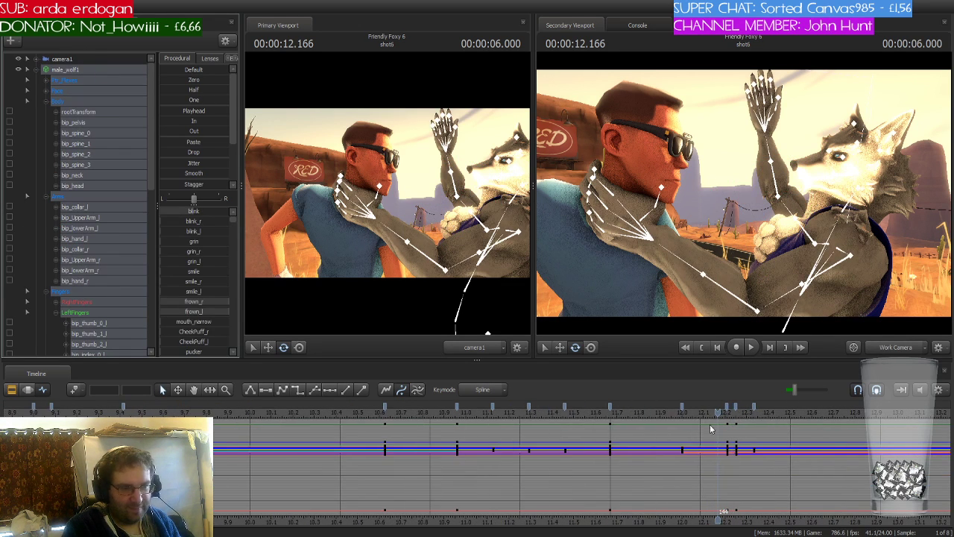
{"action": "left_click_drag", "start_coordinate": [721, 422], "coordinate": [684, 440]}
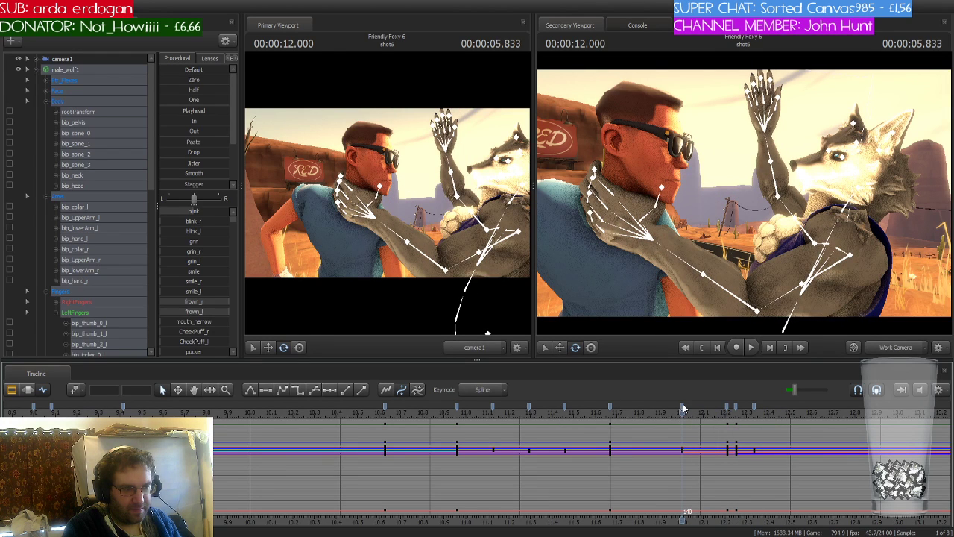
{"action": "left_click", "coordinate": [683, 408]}
{"action": "left_click", "coordinate": [299, 390]}
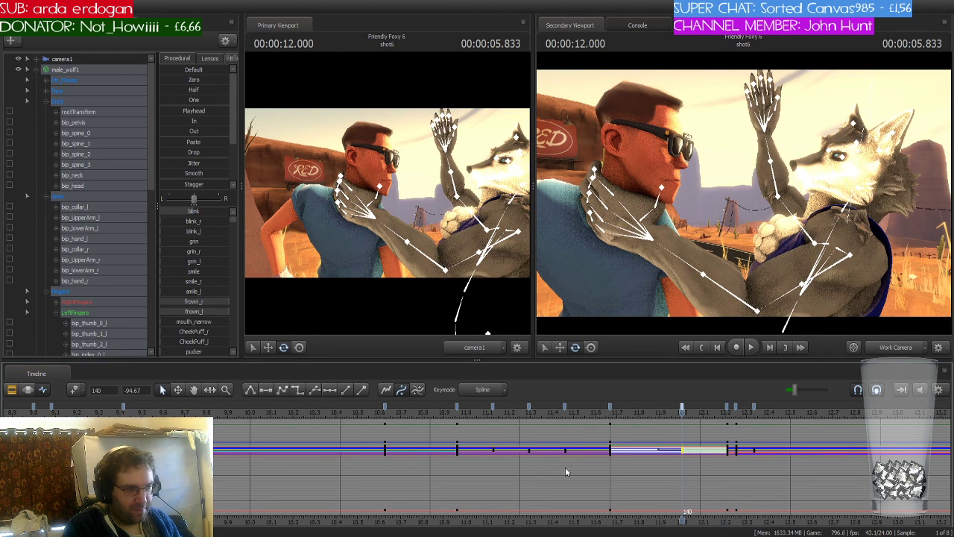
Copy male_wolf1's bip_lowerArm_l keys from frame 146 and paste them at frame 150 to bring the hand back to the scout's face
{"action": "left_click_drag", "start_coordinate": [685, 412], "coordinate": [770, 417]}
{"action": "scroll", "coordinate": [754, 443], "scroll_direction": "up", "scroll_amount": 3}
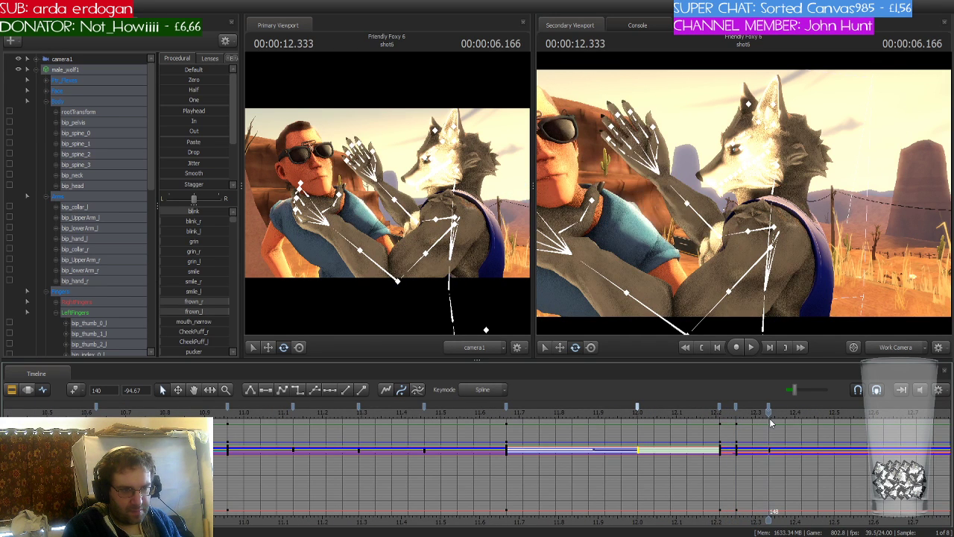
{"action": "left_click", "coordinate": [704, 227]}
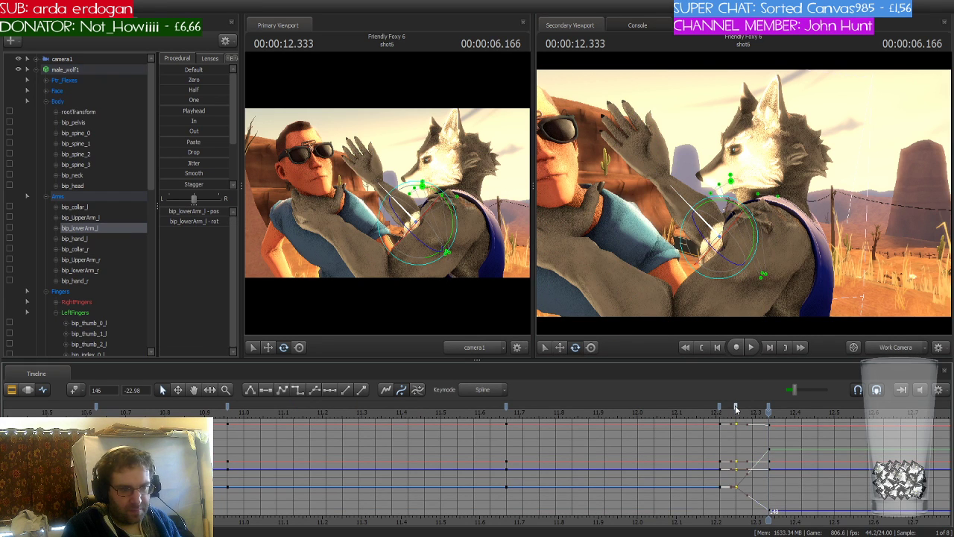
{"action": "key", "text": "Right"}
{"action": "key", "text": "Right"}
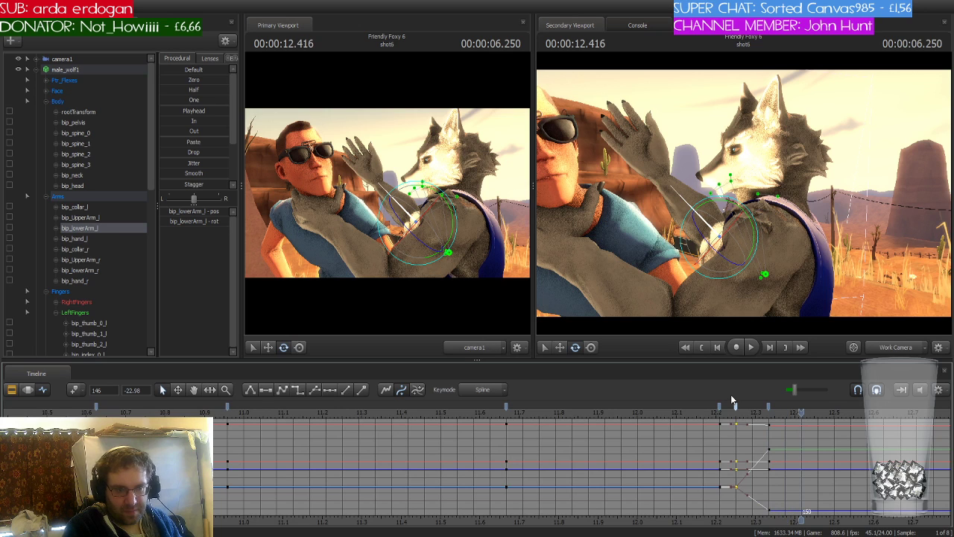
{"action": "key", "text": "ctrl+v"}
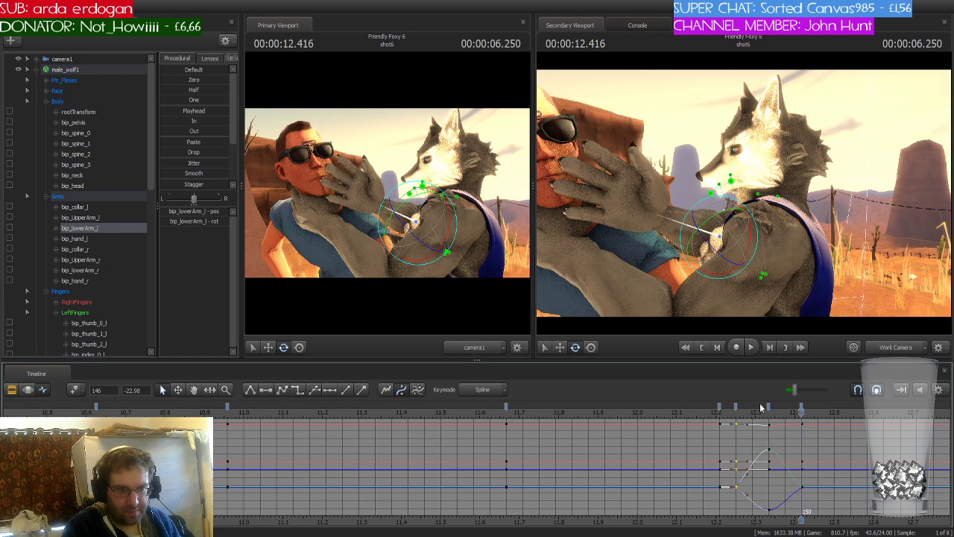
Copy the bip_lowerArm_l keys at frames 148 and 150 and paste them every four frames from frame 152 to 164
{"action": "left_click", "coordinate": [768, 407]}
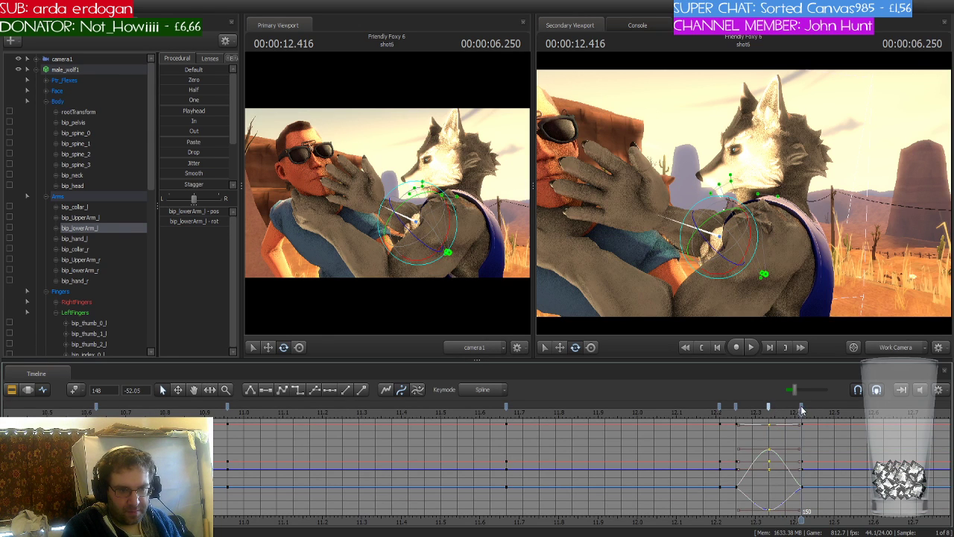
{"action": "left_click", "coordinate": [801, 408]}
{"action": "key", "text": "Right"}
{"action": "key", "text": "Right"}
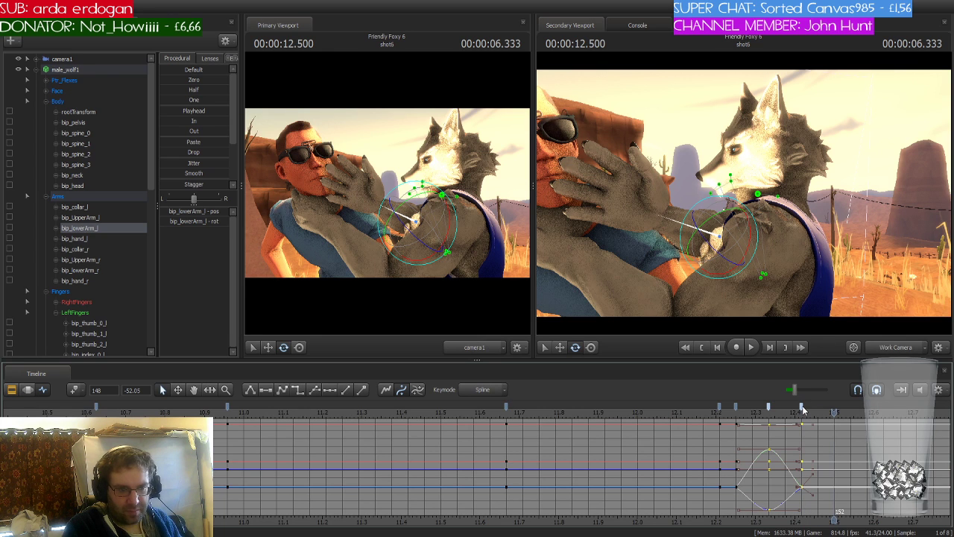
{"action": "key", "text": "ctrl+v"}
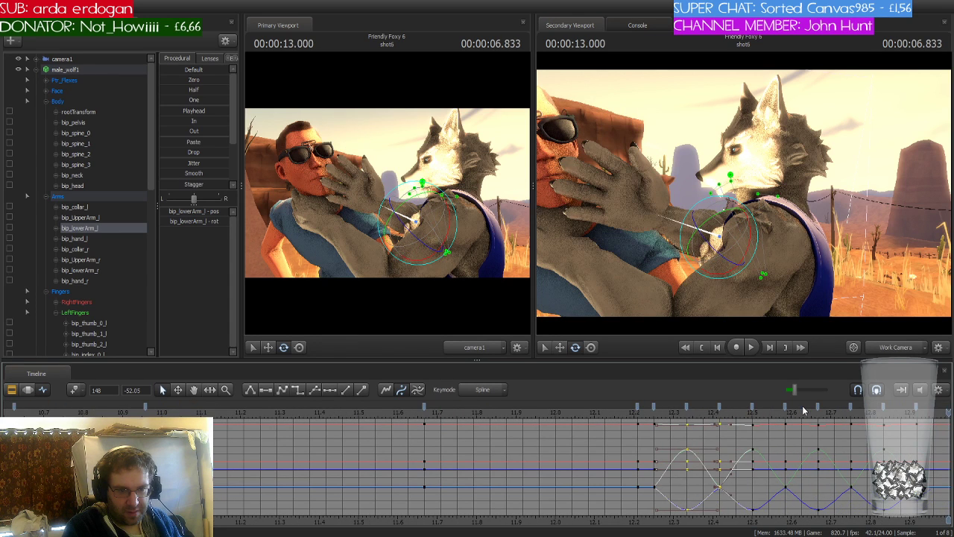
{"action": "key", "text": "Left"}
{"action": "key", "text": "Left"}
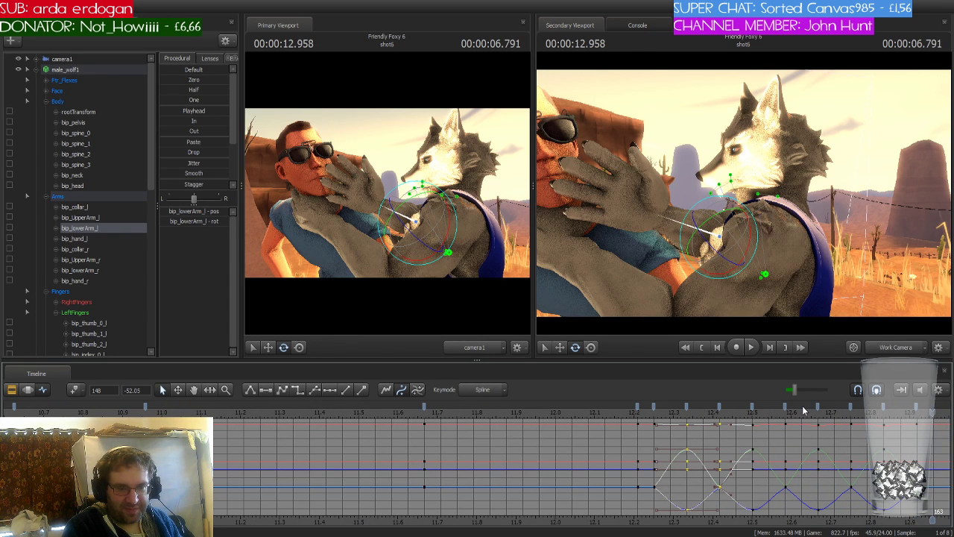
{"action": "key", "text": "Right"}
{"action": "key", "text": "Right"}
{"action": "key", "text": "ctrl+v"}
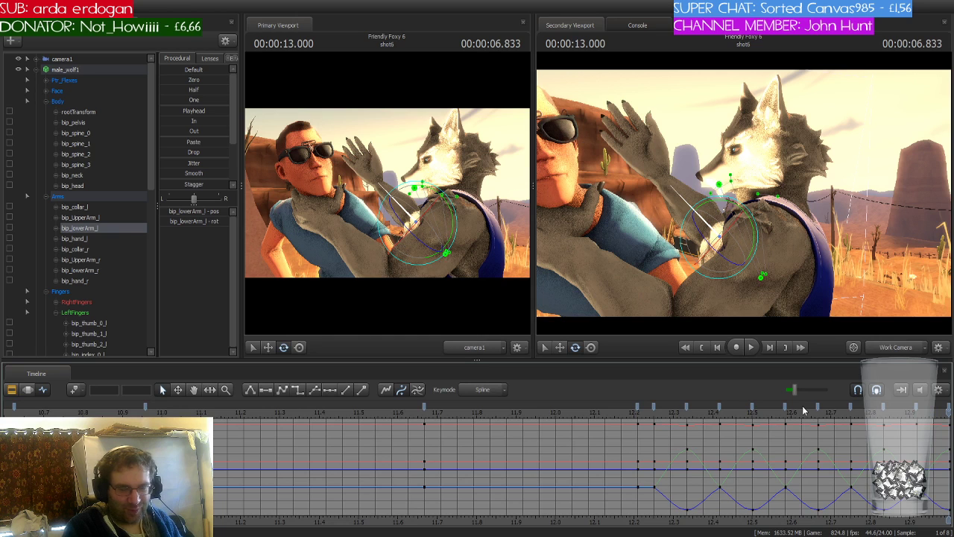
Continue the repeating forearm motion by pasting the copied key pair every four frames from frame 168 to the end of the shot
{"action": "middle_click_drag", "start_coordinate": [928, 524], "coordinate": [661, 503]}
{"action": "key", "text": "Right"}
{"action": "key", "text": "Right"}
{"action": "key", "text": "Right"}
{"action": "key", "text": "Right"}
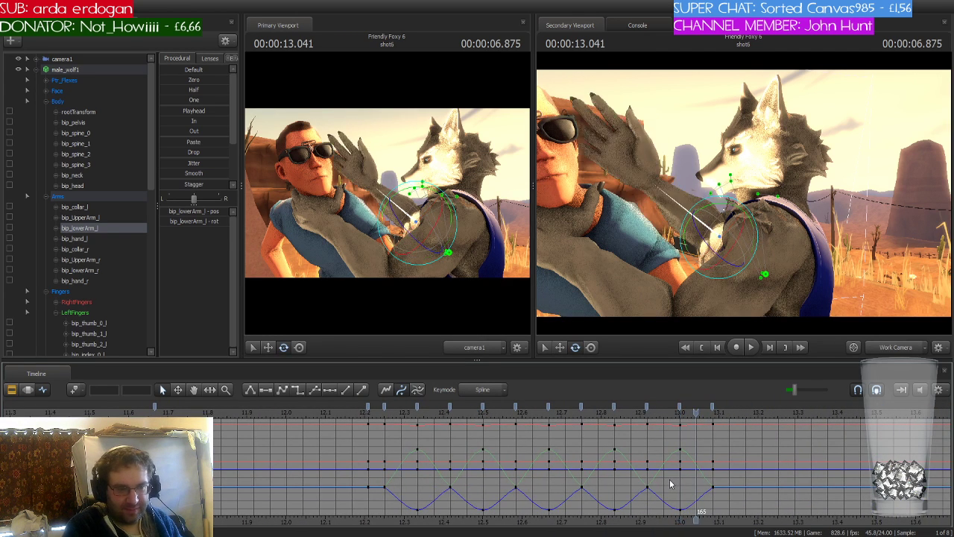
{"action": "key", "text": "ctrl+v"}
{"action": "key", "text": "Right"}
{"action": "key", "text": "Right"}
{"action": "key", "text": "Right"}
{"action": "key", "text": "Right"}
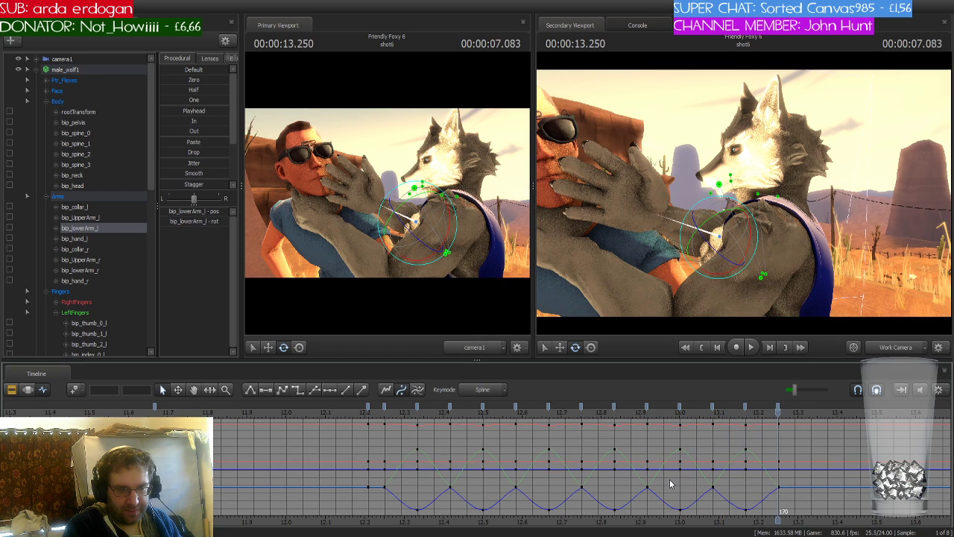
{"action": "key", "text": "ctrl+v"}
{"action": "key", "text": "Right"}
{"action": "key", "text": "Right"}
{"action": "key", "text": "Right"}
{"action": "key", "text": "Right"}
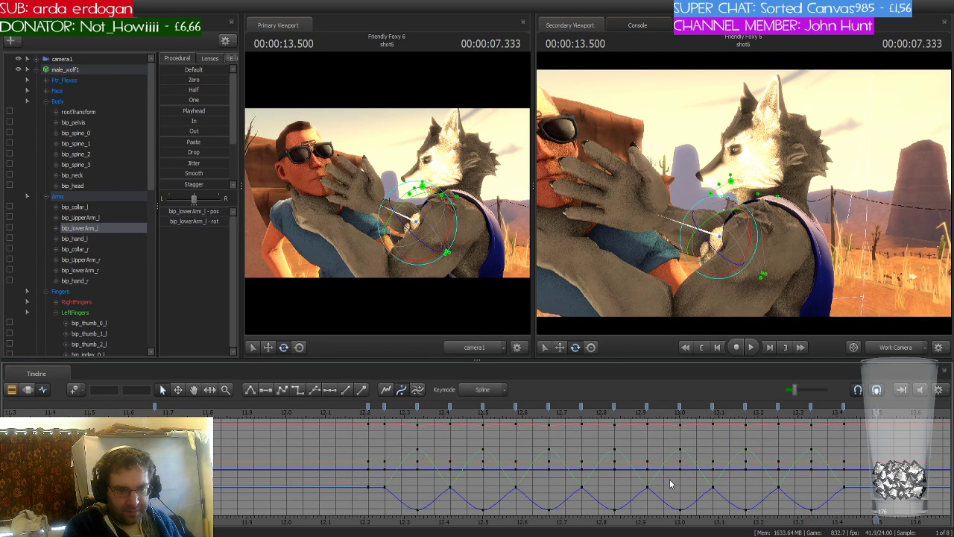
{"action": "key", "text": "ctrl+v"}
{"action": "key", "text": "Right"}
{"action": "key", "text": "Right"}
{"action": "key", "text": "Right"}
{"action": "key", "text": "Right"}
{"action": "key", "text": "ctrl+v"}
{"action": "key", "text": "Right"}
{"action": "key", "text": "Right"}
{"action": "key", "text": "Right"}
{"action": "key", "text": "Right"}
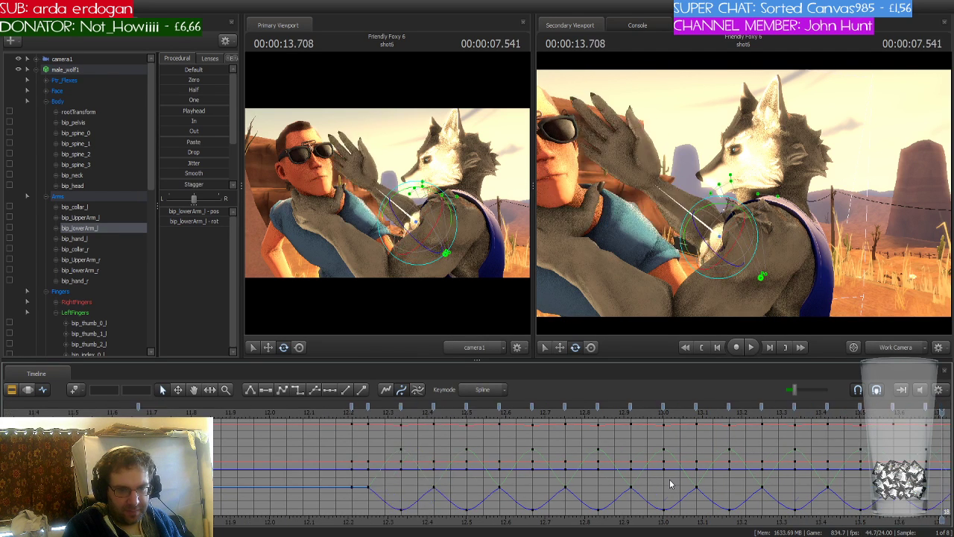
{"action": "key", "text": "Right"}
{"action": "key", "text": "Right"}
{"action": "key", "text": "Right"}
{"action": "key", "text": "Right"}
{"action": "key", "text": "Right"}
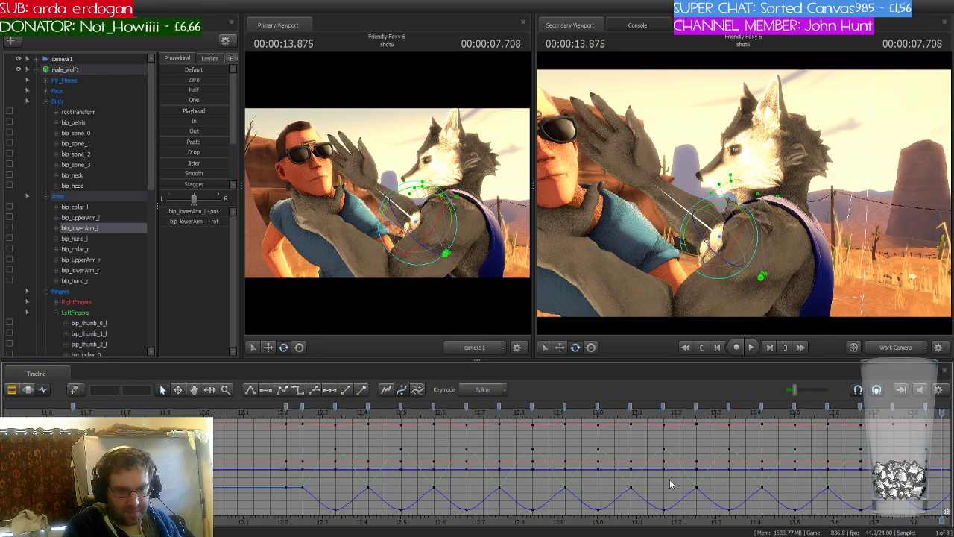
{"action": "key", "text": "Right"}
{"action": "key", "text": "Right"}
{"action": "key", "text": "Right"}
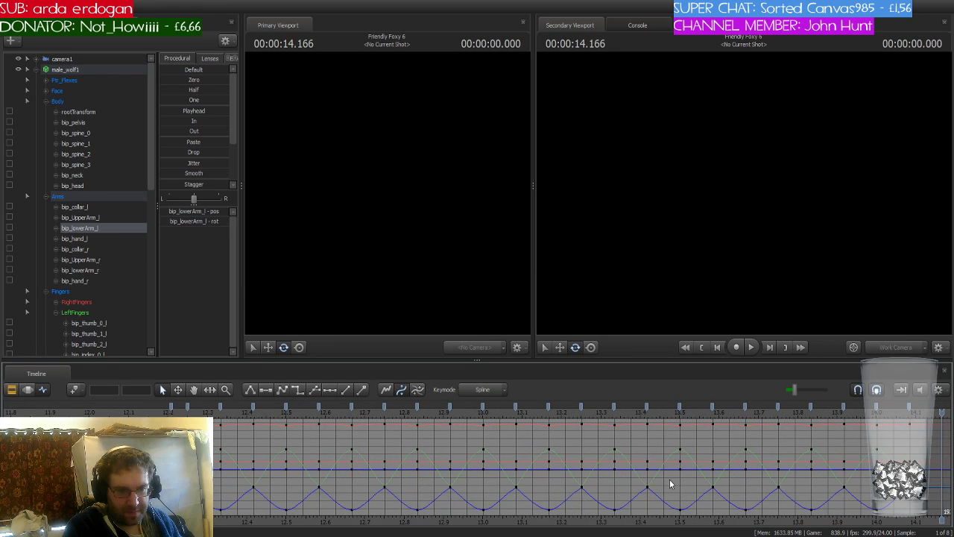
Play back the repeated forearm motion through the end of the shot to review it
{"action": "scroll", "coordinate": [667, 470], "scroll_direction": "down", "scroll_amount": 4}
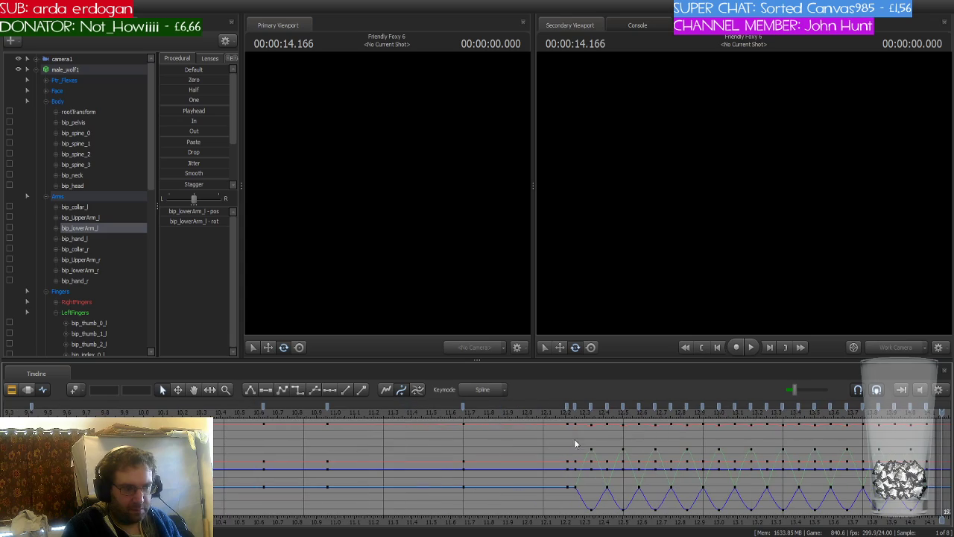
{"action": "key", "text": "space"}
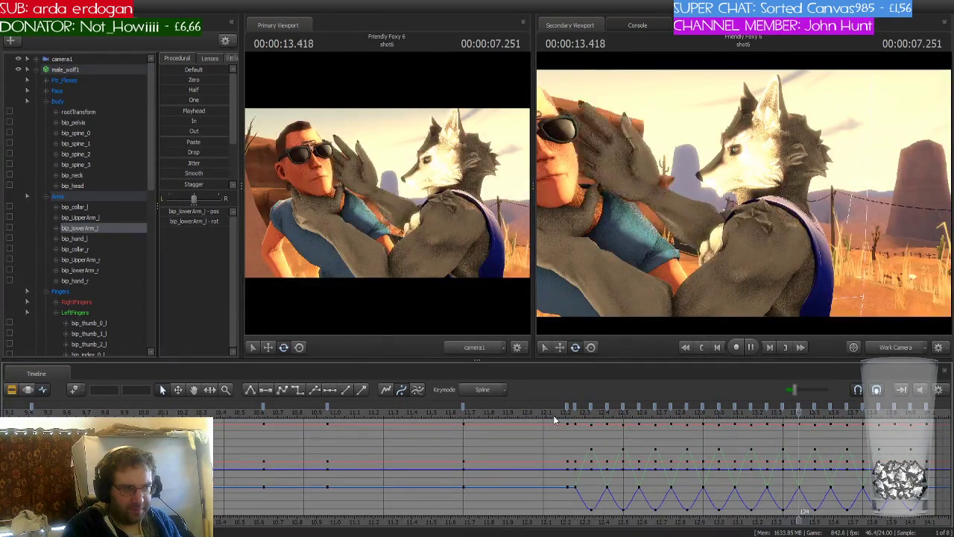
{"action": "scroll", "coordinate": [807, 442], "scroll_direction": "down", "scroll_amount": 2}
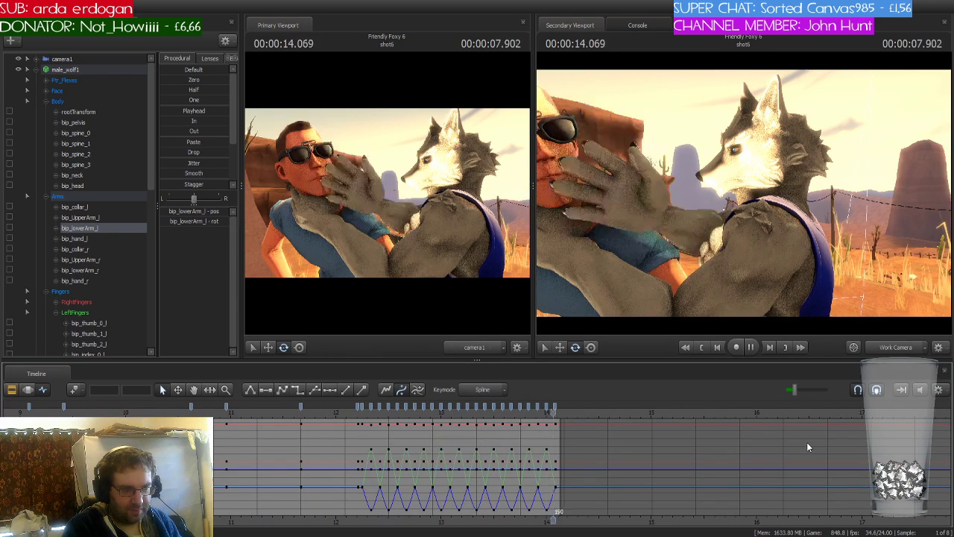
{"action": "key", "text": "space"}
{"action": "scroll", "coordinate": [311, 409], "scroll_direction": "down", "scroll_amount": 1}
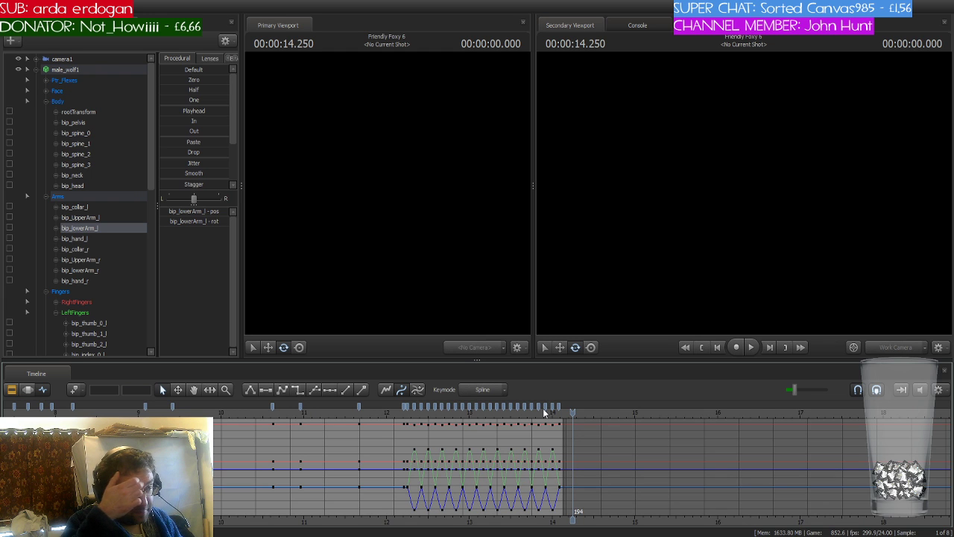
In the Motion Editor, start the time selection at frame 146 and select scout1's bip_neck
{"action": "left_click_drag", "start_coordinate": [572, 412], "coordinate": [406, 425]}
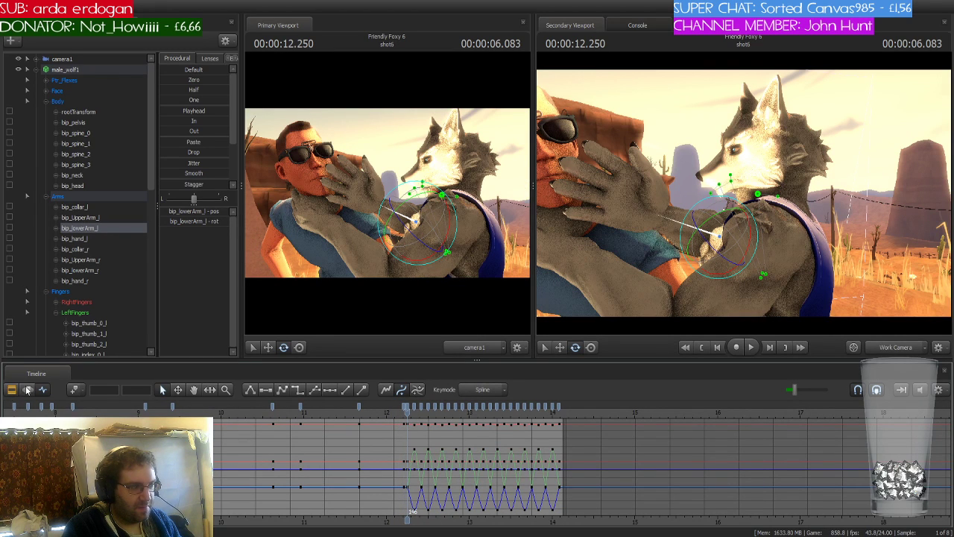
{"action": "left_click", "coordinate": [27, 389]}
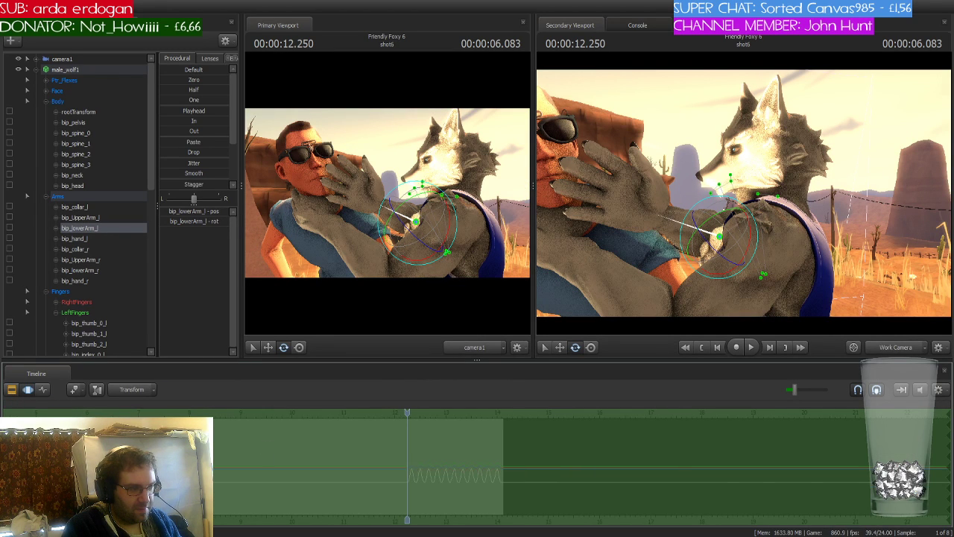
{"action": "scroll", "coordinate": [477, 466], "scroll_direction": "down", "scroll_amount": 3}
{"action": "left_click_drag", "start_coordinate": [79, 439], "coordinate": [407, 439]}
{"action": "scroll", "coordinate": [424, 459], "scroll_direction": "up", "scroll_amount": 3}
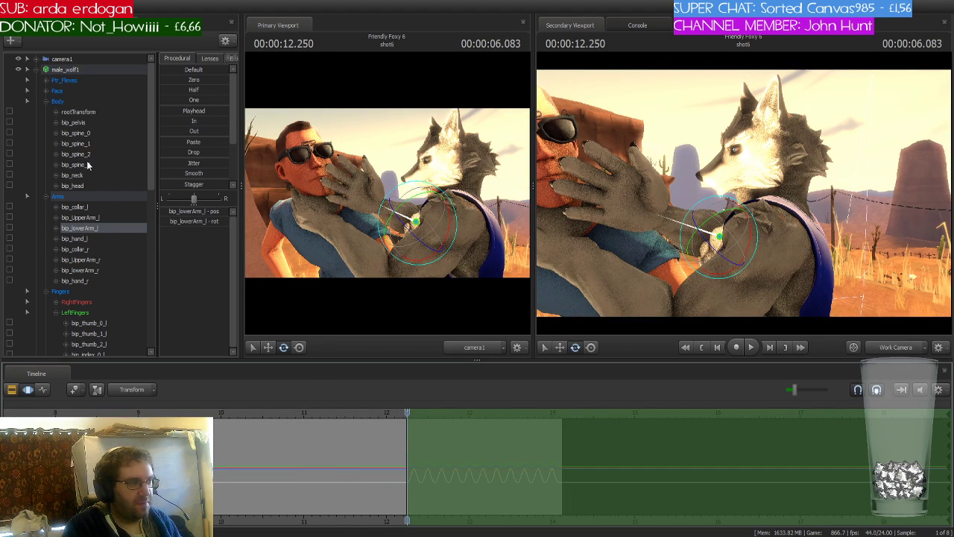
{"action": "left_click", "coordinate": [552, 192], "text": "ctrl"}
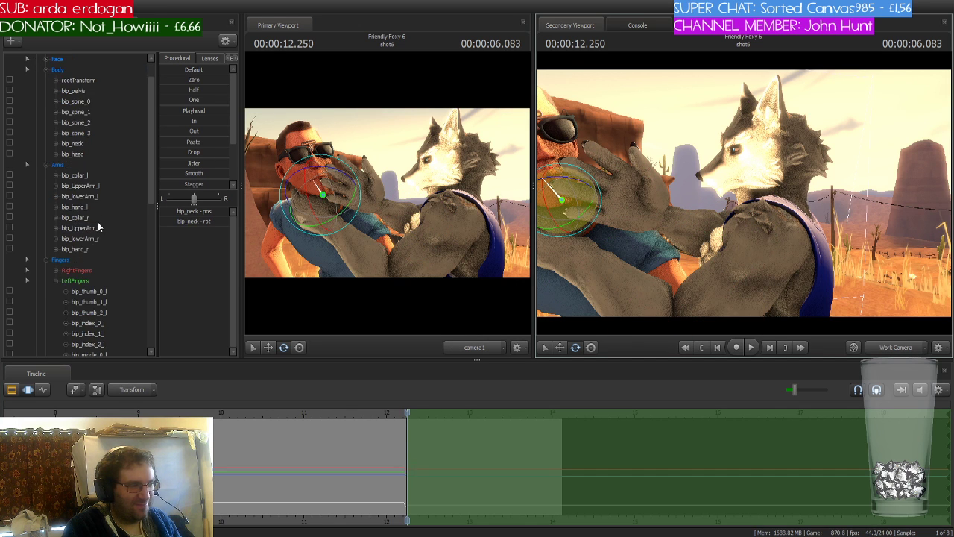
{"action": "scroll", "coordinate": [98, 221], "scroll_direction": "down", "scroll_amount": 6}
{"action": "scroll", "coordinate": [99, 219], "scroll_direction": "down", "scroll_amount": 4}
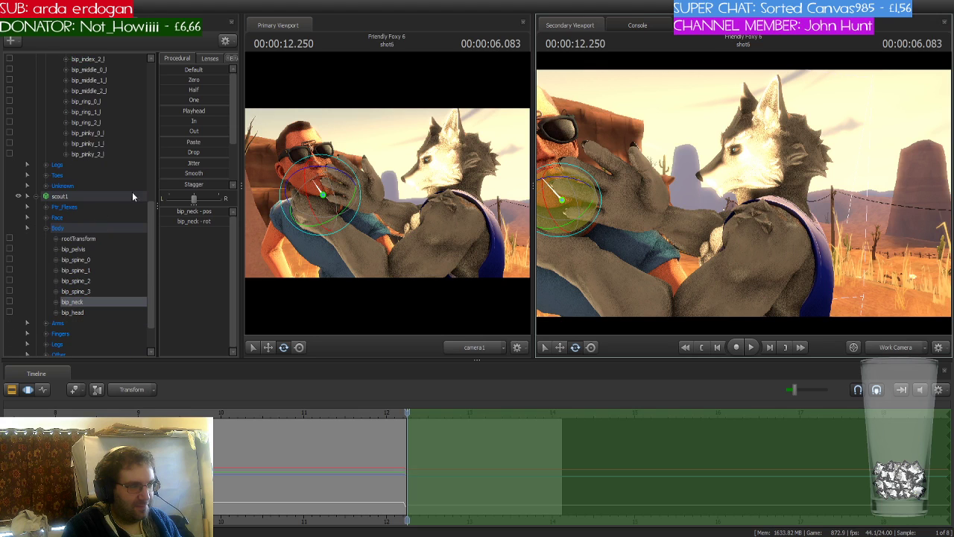
{"action": "left_click_drag", "start_coordinate": [172, 165], "coordinate": [164, 163]}
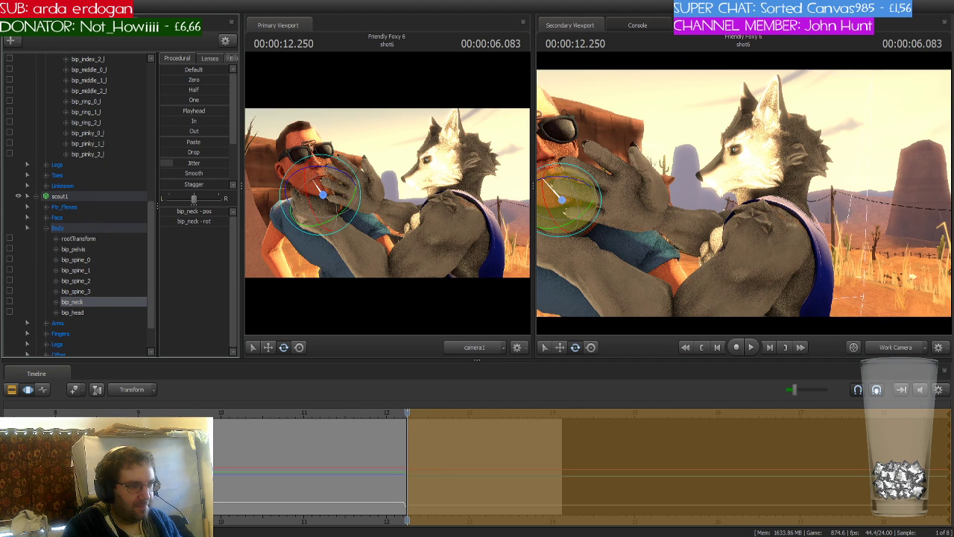
{"action": "key", "text": "Escape"}
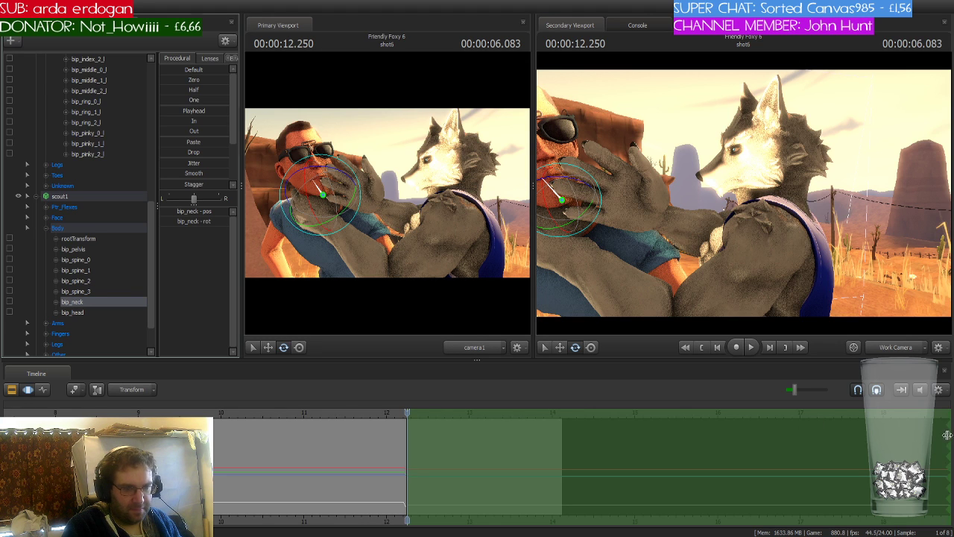
End the time selection at the end of shot6, apply Jitter to scout1's bip_neck, and play back the motion
{"action": "left_click_drag", "start_coordinate": [944, 437], "coordinate": [562, 444]}
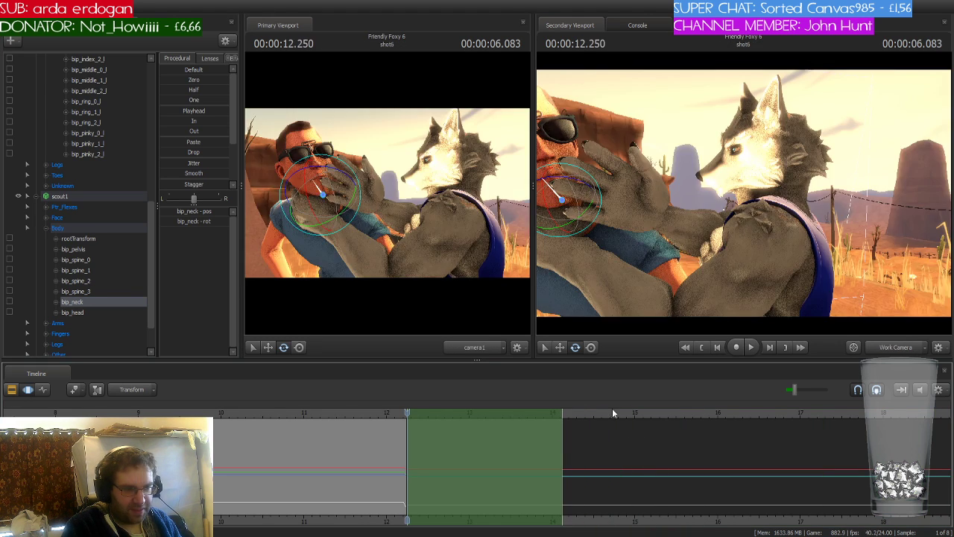
{"action": "left_click_drag", "start_coordinate": [716, 287], "coordinate": [779, 284], "text": "alt"}
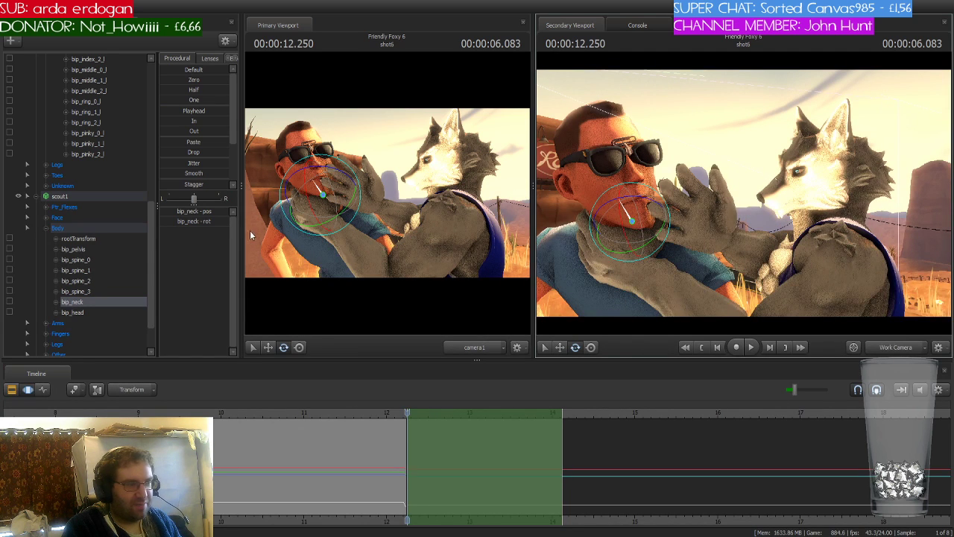
{"action": "left_click_drag", "start_coordinate": [168, 162], "coordinate": [170, 161]}
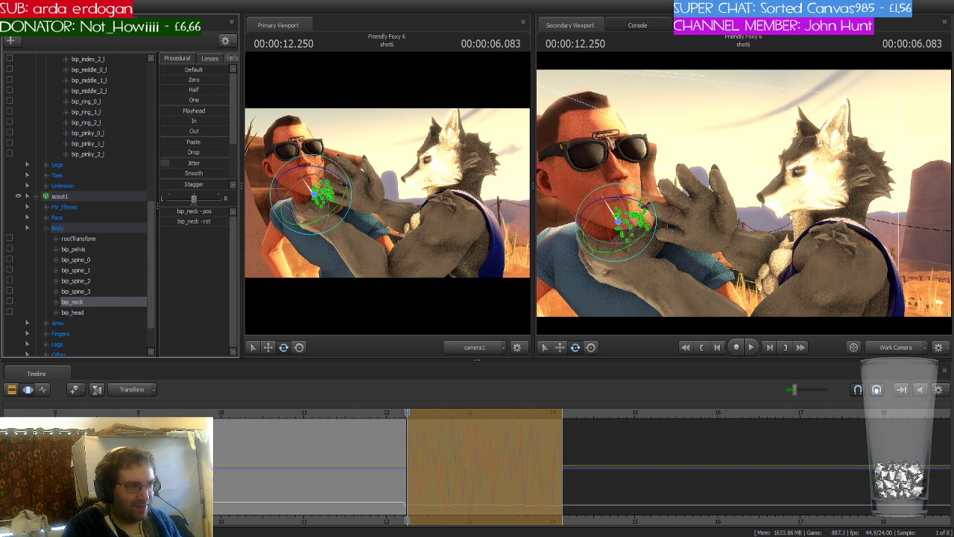
{"action": "left_click", "coordinate": [386, 414]}
{"action": "key", "text": "space"}
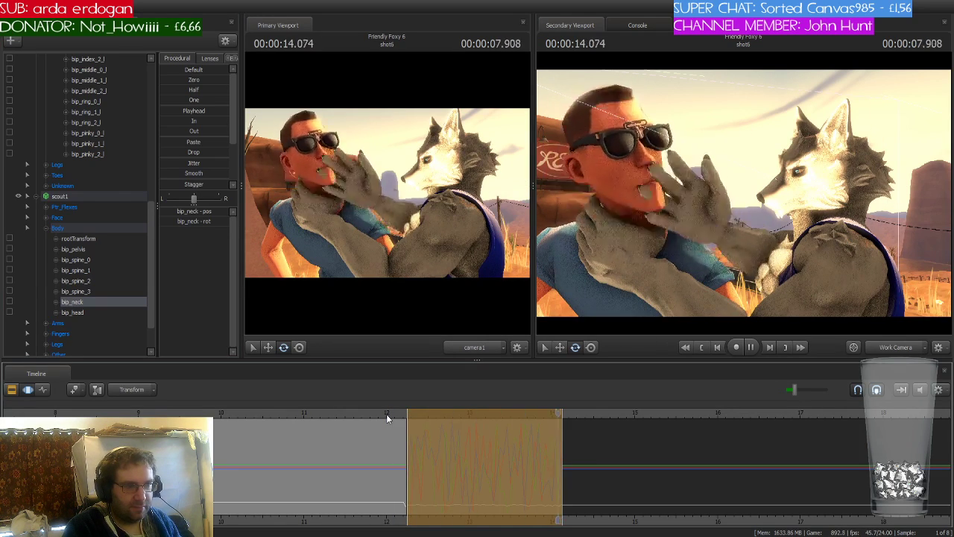
{"action": "key", "text": "space"}
{"action": "key", "text": "Up"}
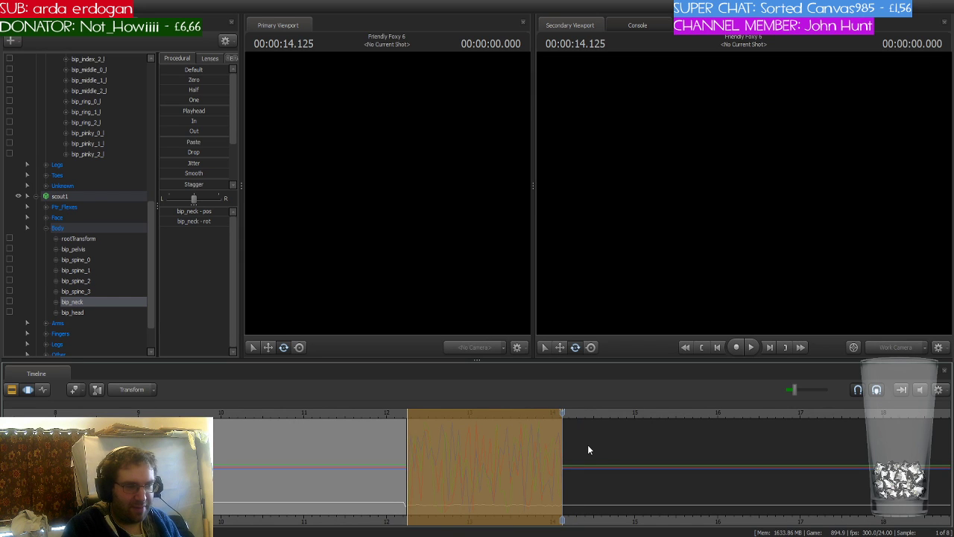
Rotate scout1's bip_head so the face tilts upward across the slapping range and play back the result
{"action": "left_click_drag", "start_coordinate": [559, 415], "coordinate": [407, 419]}
{"action": "left_click", "coordinate": [601, 189], "text": "ctrl"}
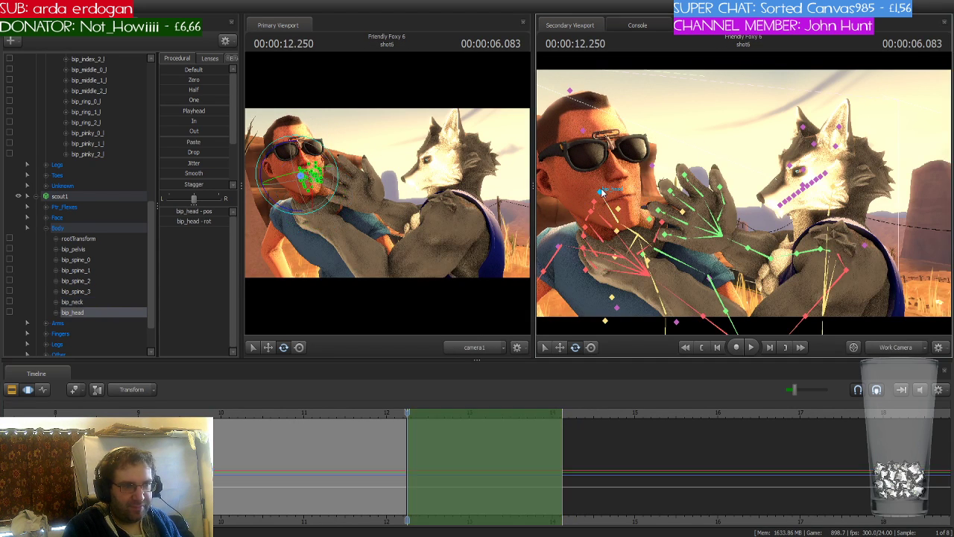
{"action": "left_click_drag", "start_coordinate": [612, 194], "coordinate": [610, 186]}
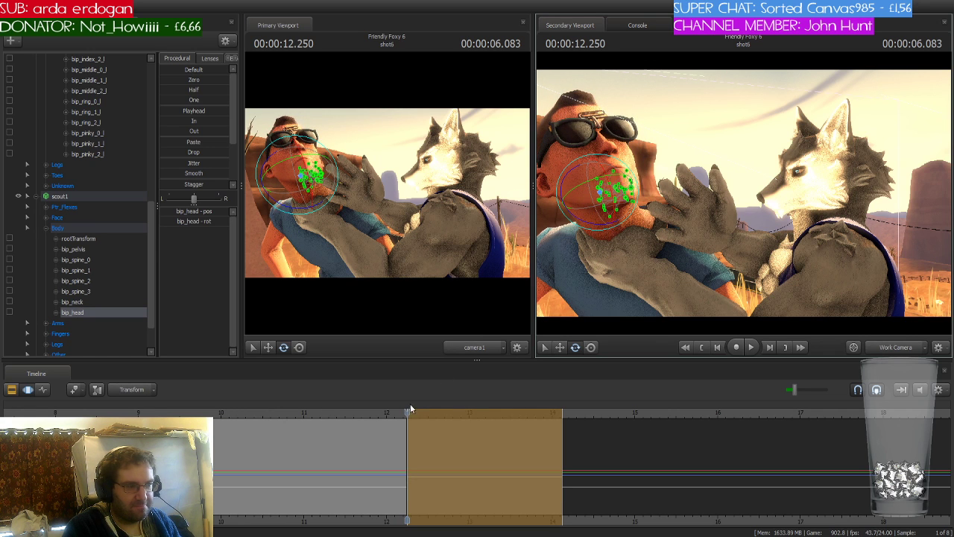
{"action": "key", "text": "space"}
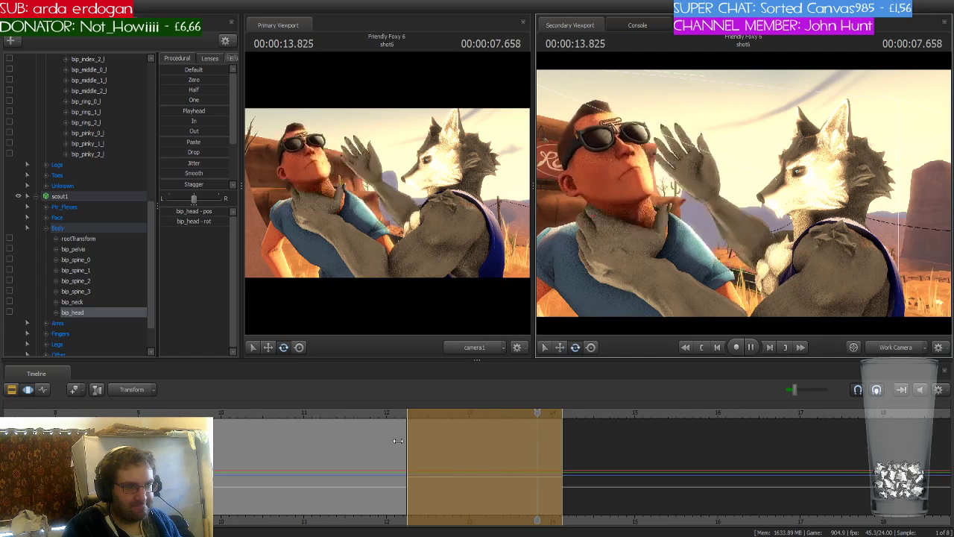
{"action": "key", "text": "space"}
Play back the sequence from the start of shot3 to the end of shot6 to review the animation
{"action": "scroll", "coordinate": [669, 456], "scroll_direction": "down", "scroll_amount": 3}
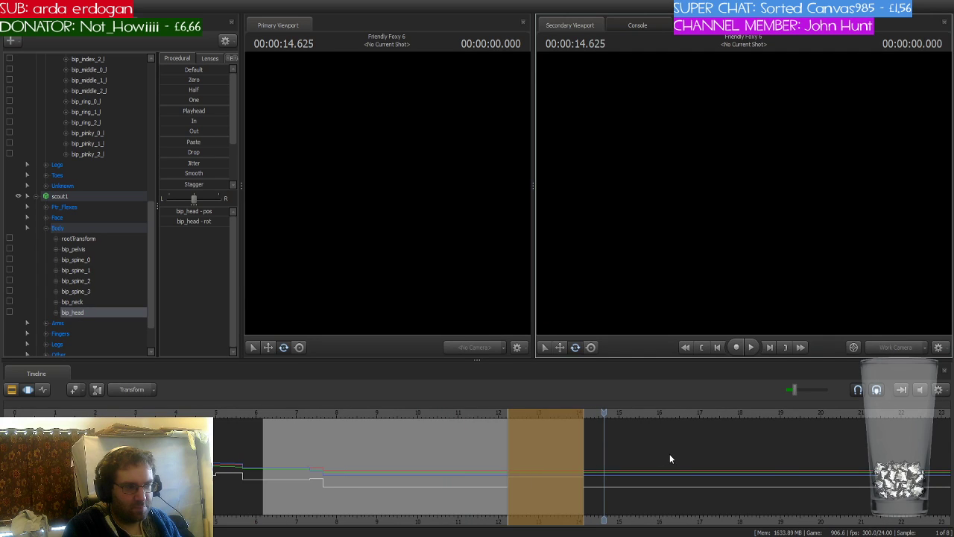
{"action": "key", "text": "Home"}
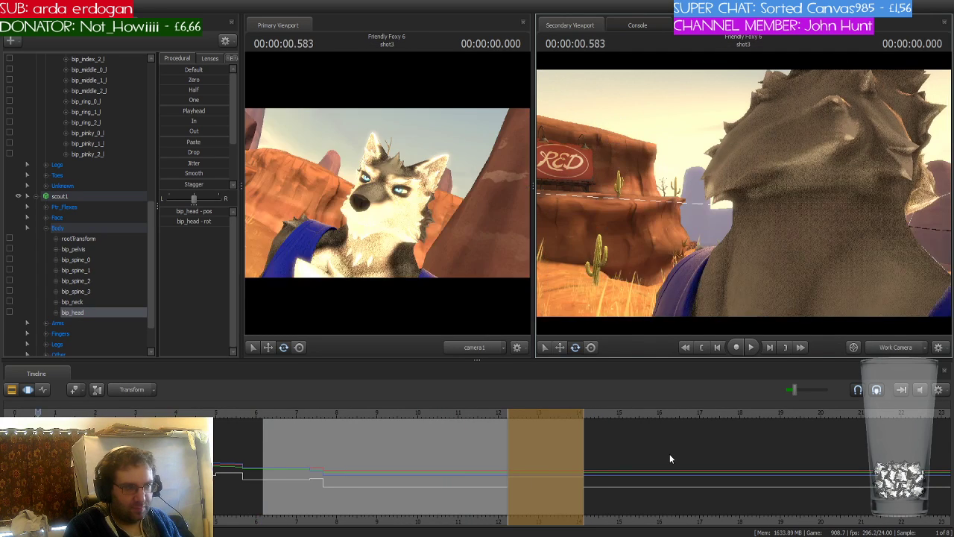
{"action": "key", "text": "space"}
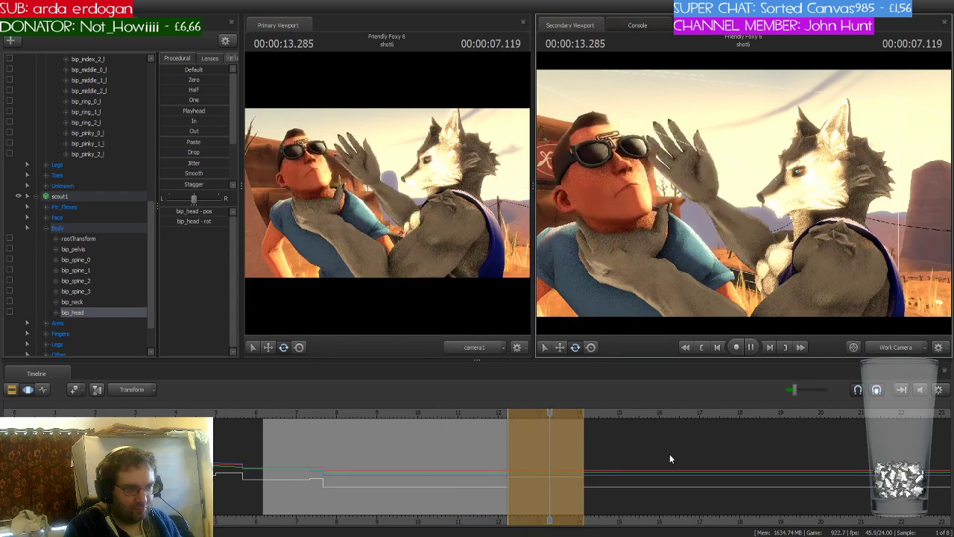
{"action": "key", "text": "space"}
{"action": "key", "text": "Up"}
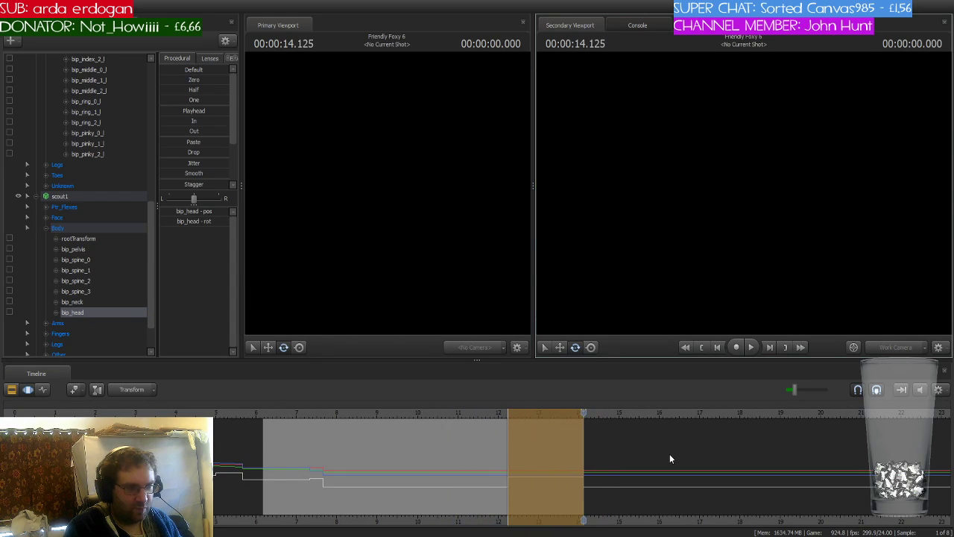
Step back through the shots to the start of shot2 and select shot2 in the Clip Editor
{"action": "key", "text": "Up"}
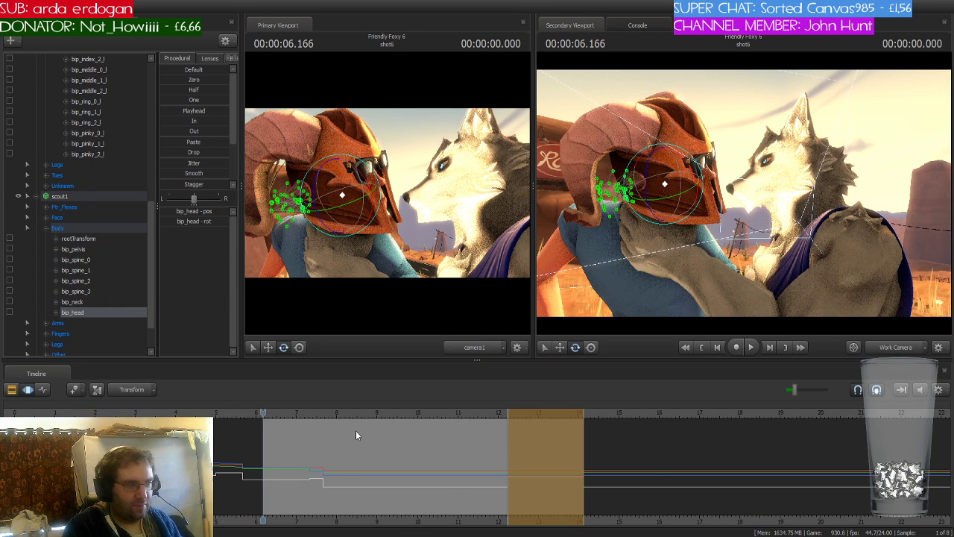
{"action": "scroll", "coordinate": [357, 430], "scroll_direction": "down", "scroll_amount": 5}
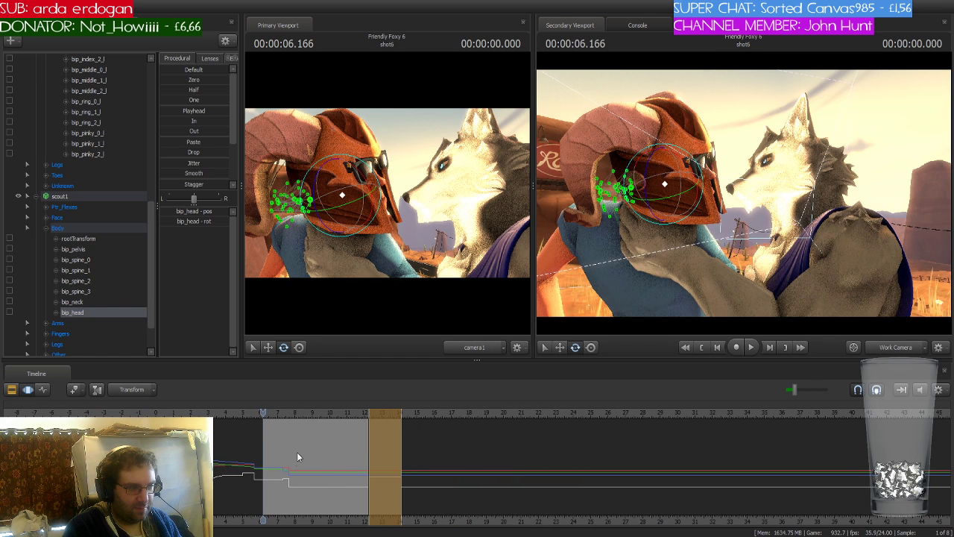
{"action": "key", "text": "Up"}
{"action": "key", "text": "Up"}
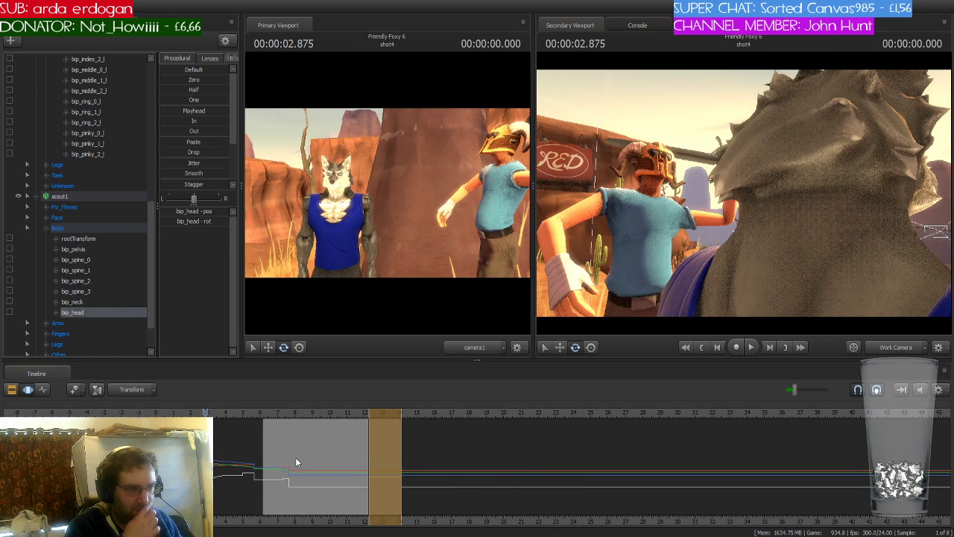
{"action": "key", "text": "Up"}
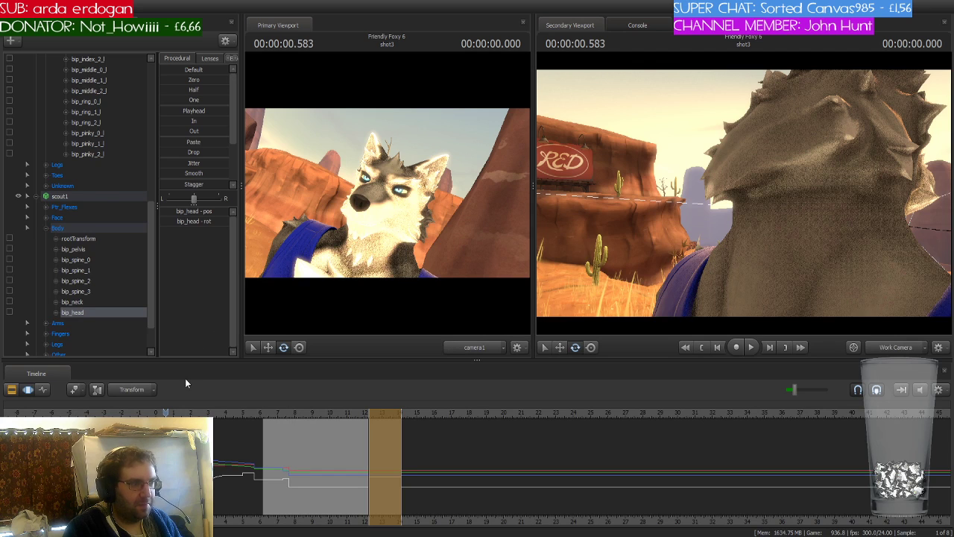
{"action": "key", "text": "Up"}
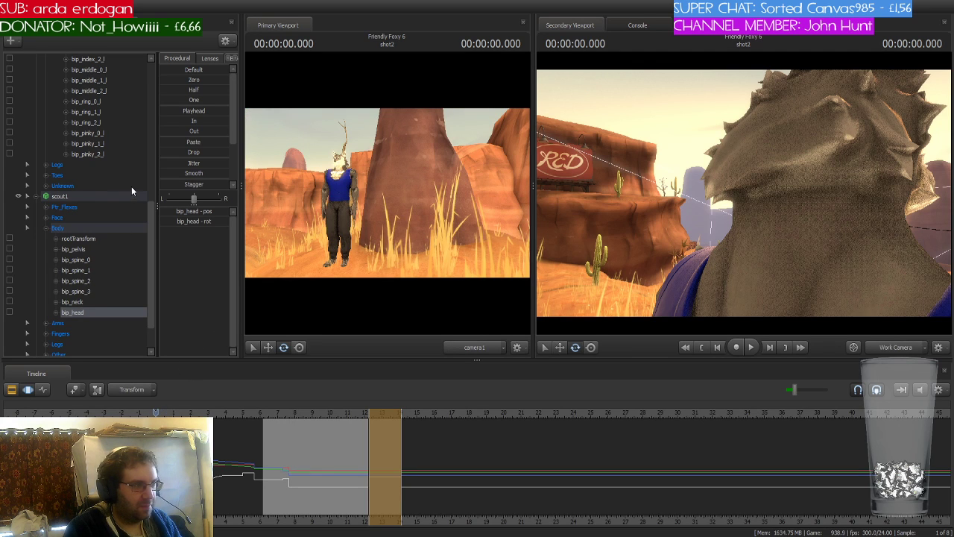
{"action": "scroll", "coordinate": [126, 205], "scroll_direction": "up", "scroll_amount": 7}
{"action": "left_click", "coordinate": [12, 389]}
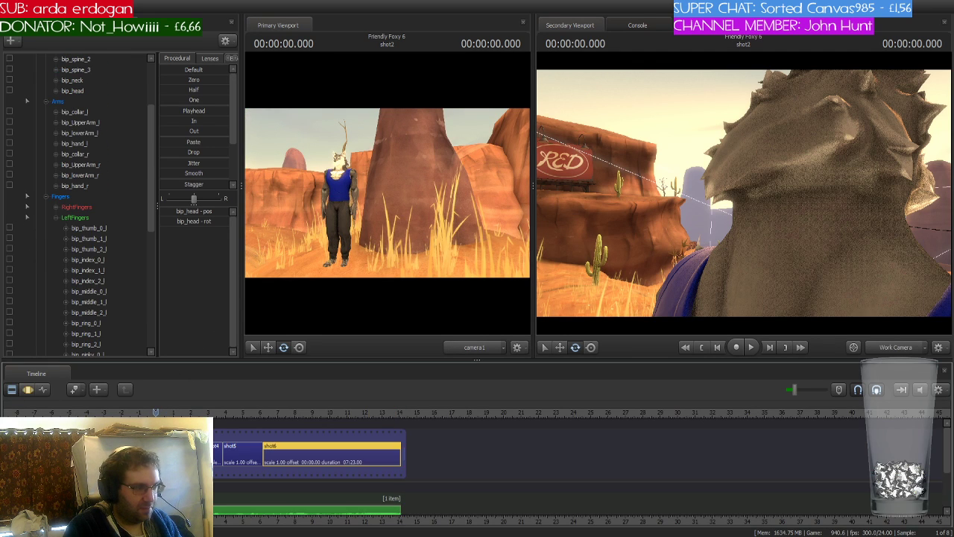
{"action": "left_click", "coordinate": [173, 454]}
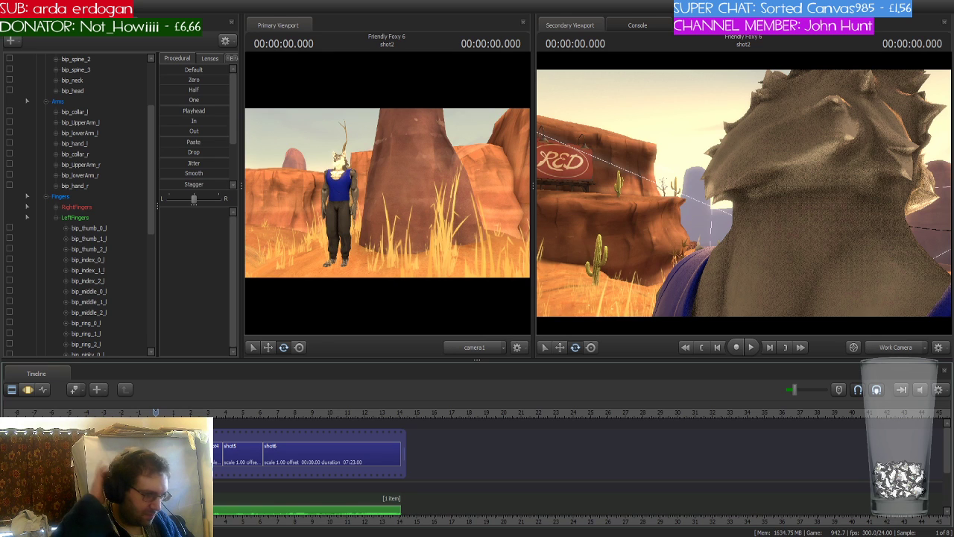
Collapse male_wolf1's expanded Body, Arms and Fingers groups in the animation set list
{"action": "scroll", "coordinate": [155, 455], "scroll_direction": "up", "scroll_amount": 6}
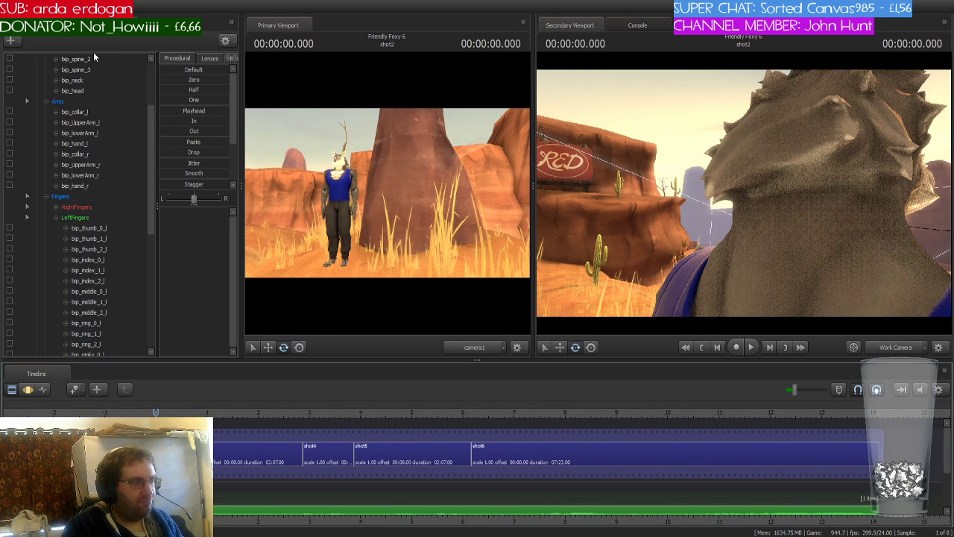
{"action": "scroll", "coordinate": [94, 278], "scroll_direction": "up", "scroll_amount": 3}
{"action": "left_click", "coordinate": [46, 101]}
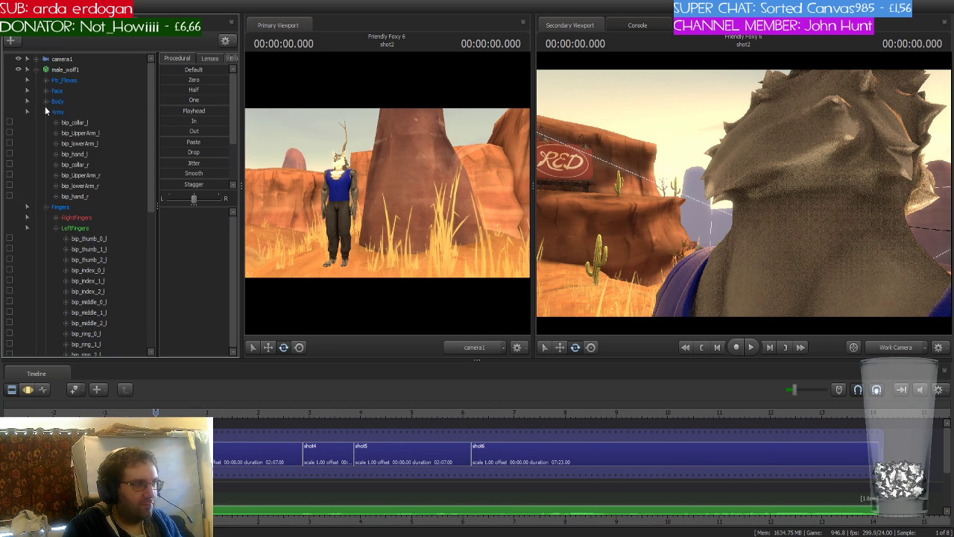
{"action": "left_click", "coordinate": [46, 111]}
{"action": "left_click", "coordinate": [45, 122]}
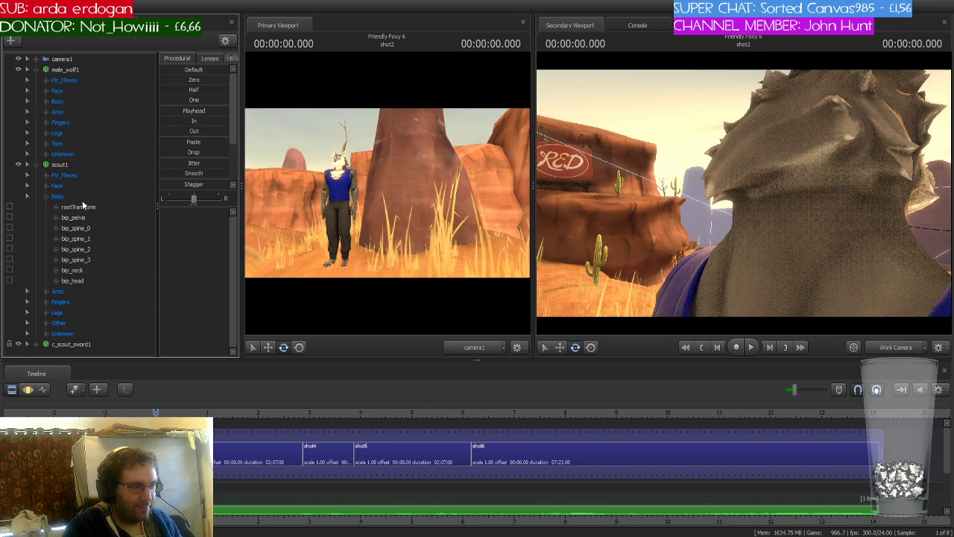
Set the Motion Editor time selection to span all of shot2 and return the playhead to the shot's start
{"action": "left_click", "coordinate": [28, 389]}
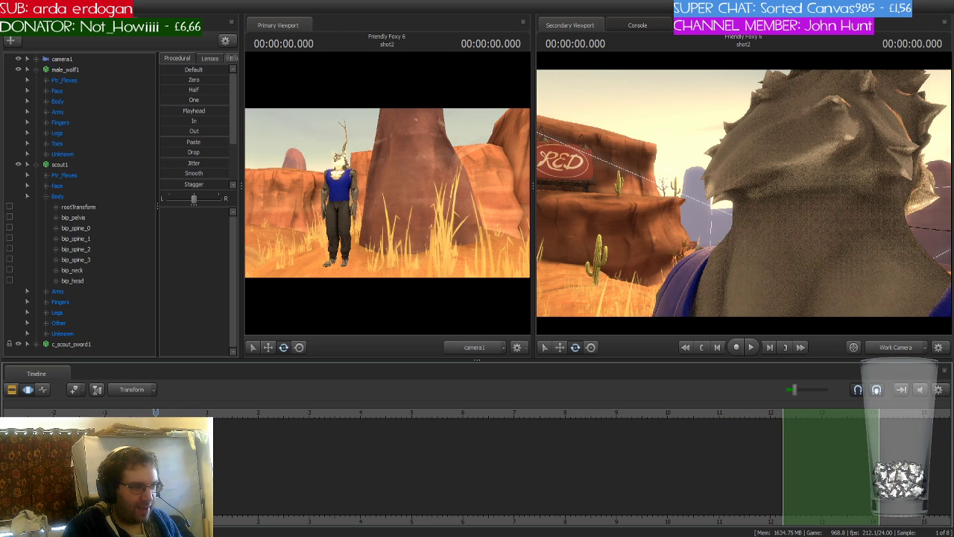
{"action": "scroll", "coordinate": [155, 466], "scroll_direction": "up", "scroll_amount": 8}
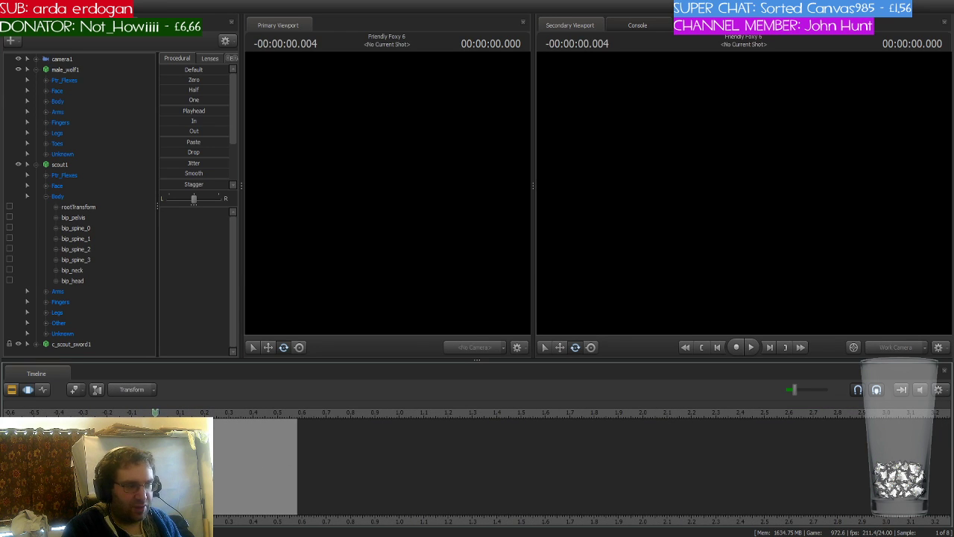
{"action": "left_click_drag", "start_coordinate": [155, 447], "coordinate": [297, 452], "text": "shift"}
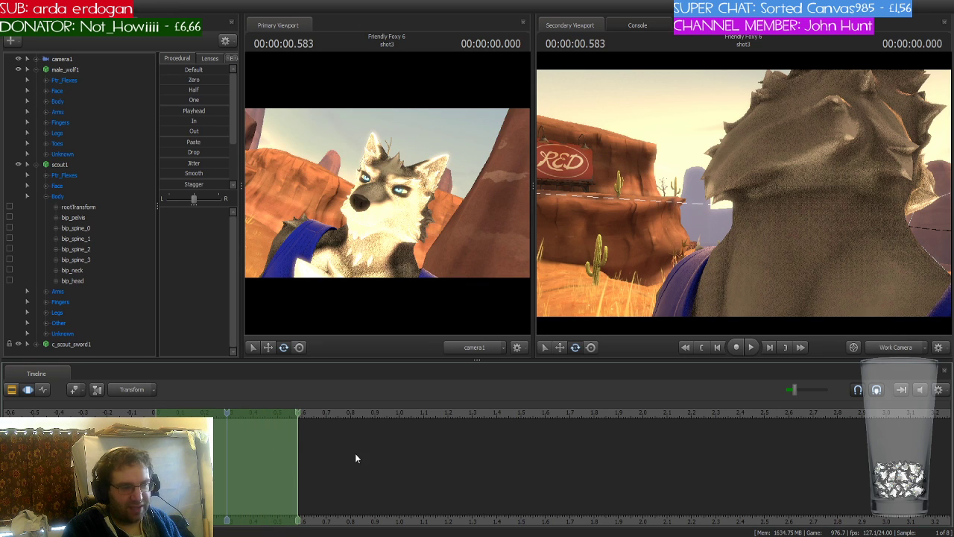
{"action": "left_click", "coordinate": [269, 457]}
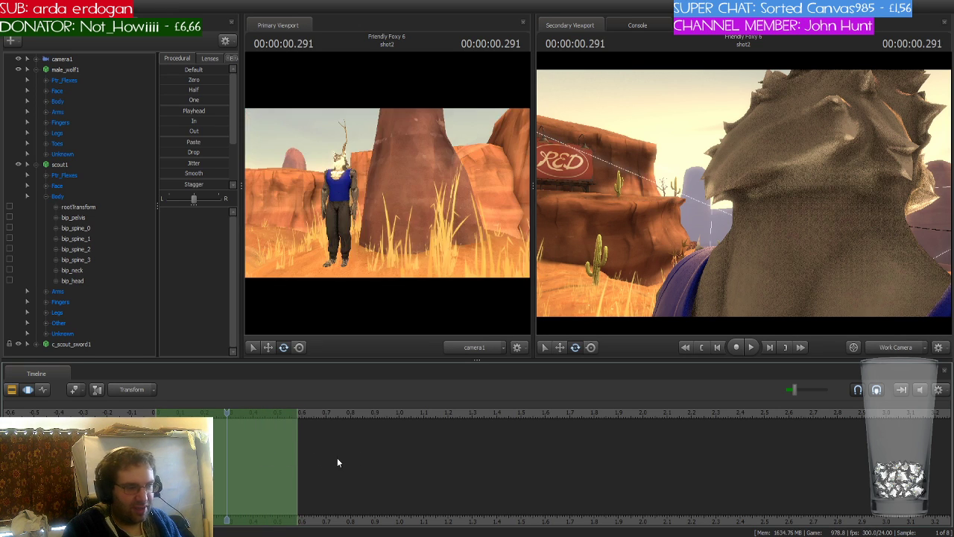
{"action": "key", "text": "Home"}
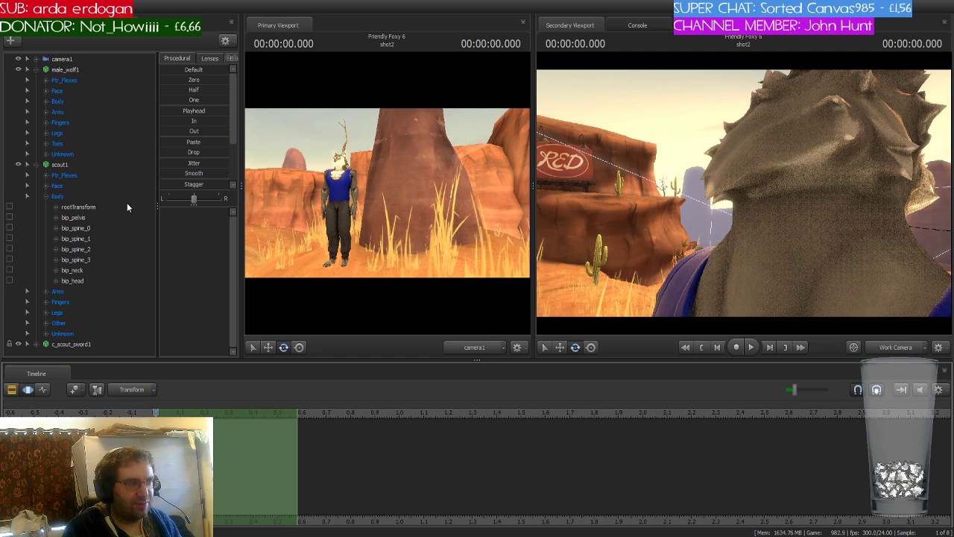
Select scout1's flexes and Face groups in shot2 and turn the work camera to look around the scene
{"action": "left_click", "coordinate": [73, 175]}
{"action": "left_click", "coordinate": [68, 186], "text": "shift"}
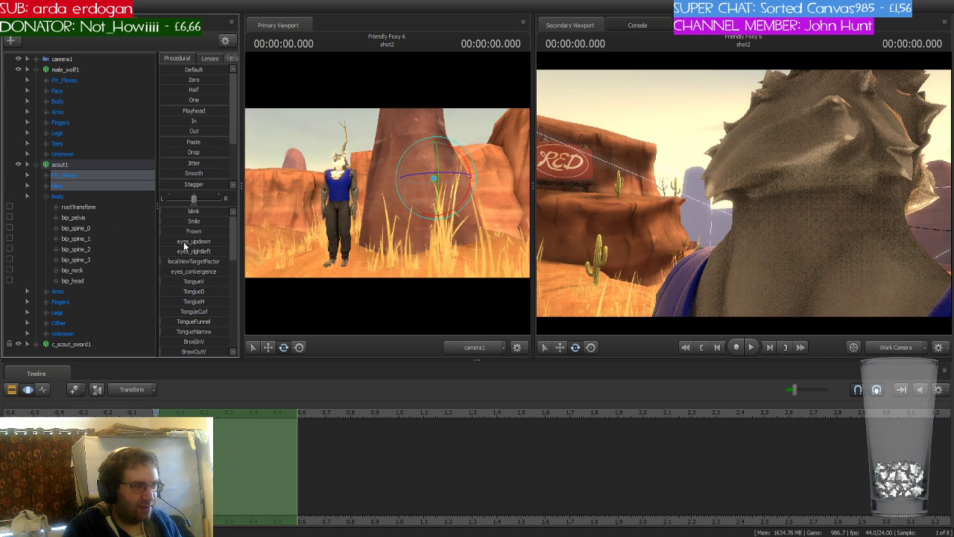
{"action": "left_click_drag", "start_coordinate": [700, 201], "coordinate": [834, 182]}
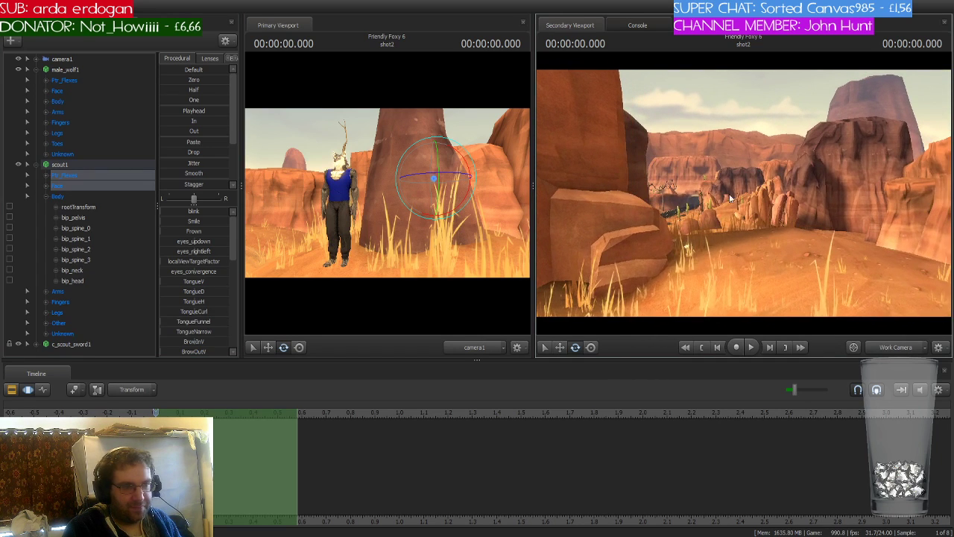
Select shot3 in the Clip Editor at its start and frame the scout's helmeted head with the work camera
{"action": "left_click", "coordinate": [13, 389]}
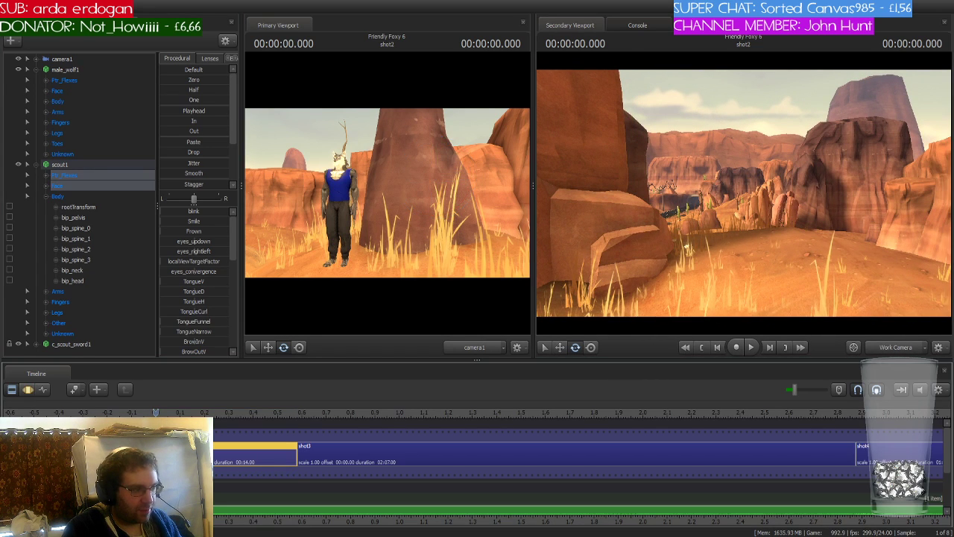
{"action": "key", "text": "Down"}
{"action": "left_click", "coordinate": [355, 453]}
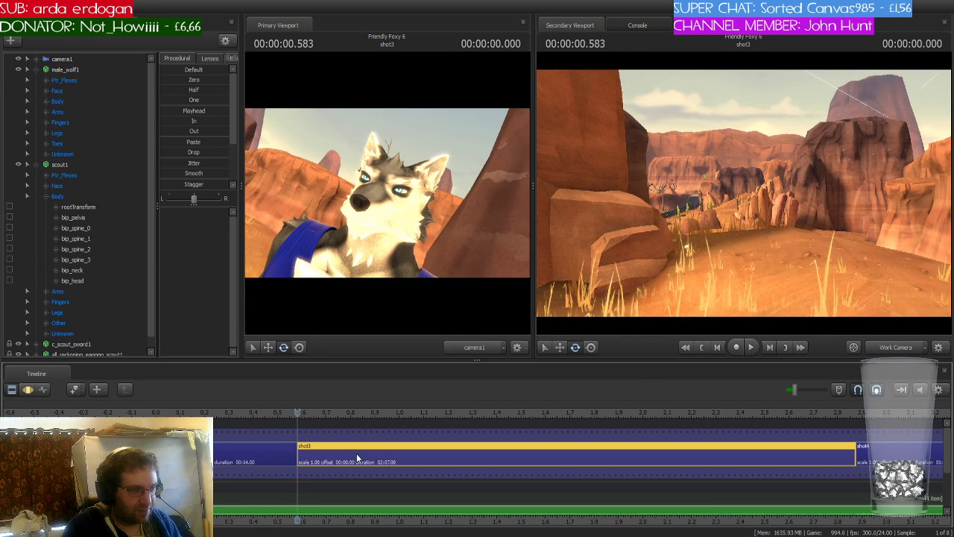
{"action": "left_click_drag", "start_coordinate": [576, 212], "coordinate": [678, 212]}
{"action": "left_click_drag", "start_coordinate": [744, 194], "coordinate": [689, 175]}
Set the Motion Editor time selection to span all of shot3 and select scout1's flexes and Face groups
{"action": "left_click", "coordinate": [28, 389]}
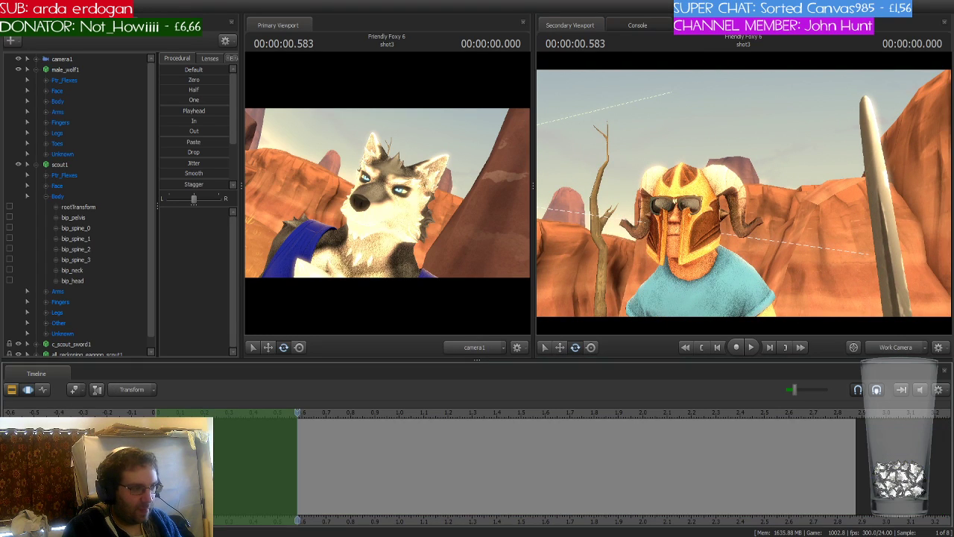
{"action": "left_click_drag", "start_coordinate": [202, 436], "coordinate": [365, 436]}
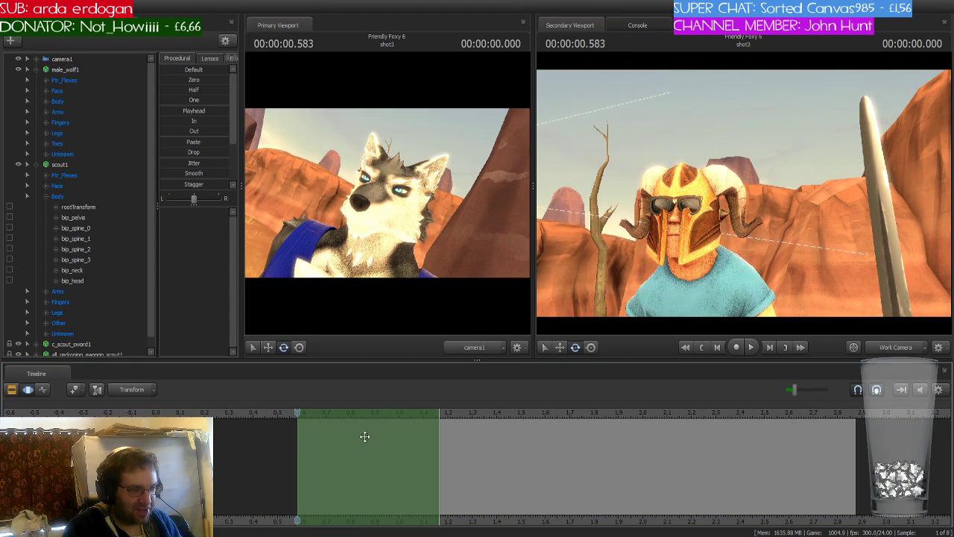
{"action": "left_click_drag", "start_coordinate": [441, 445], "coordinate": [855, 446]}
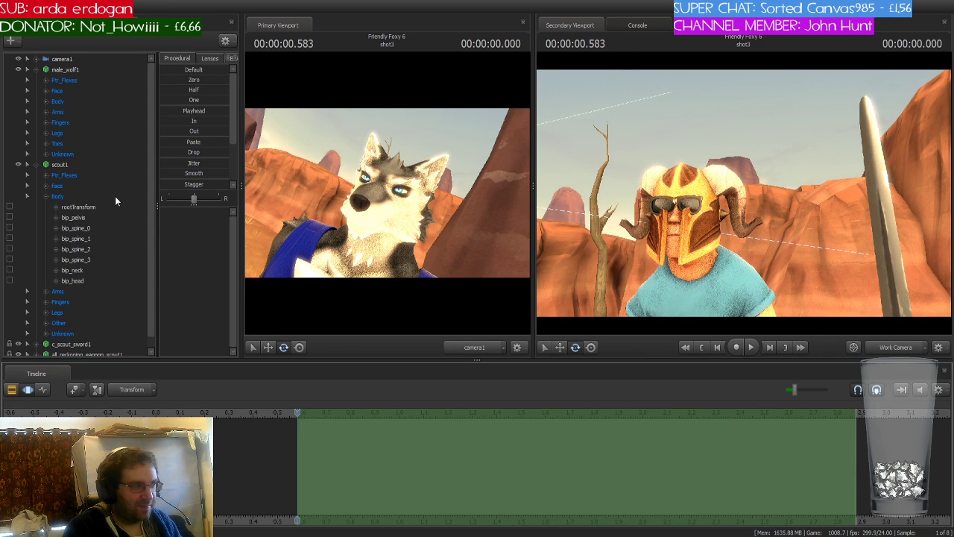
{"action": "left_click", "coordinate": [80, 177]}
{"action": "left_click", "coordinate": [75, 185], "text": "ctrl"}
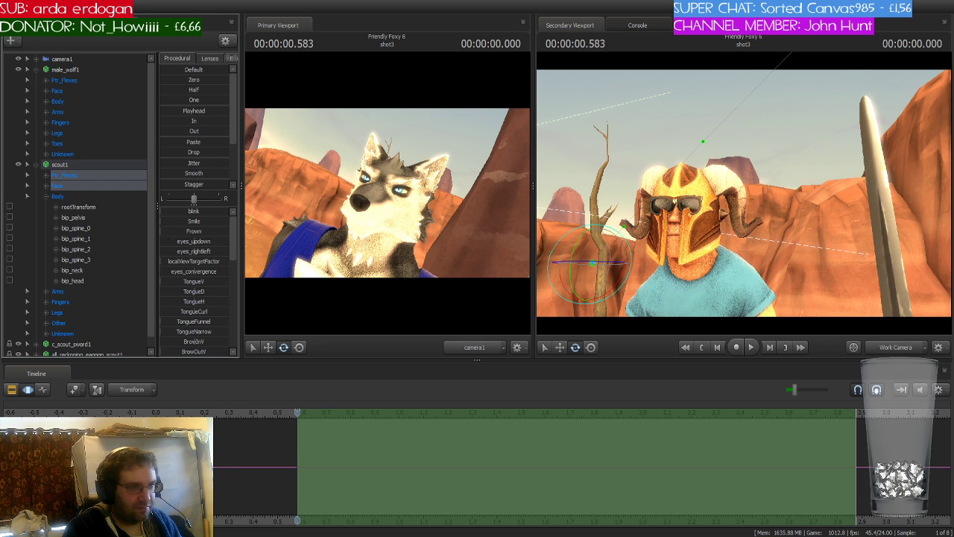
Raise scout1's Frown flex across all of shot3 and frame the scout's face with the work camera
{"action": "left_click_drag", "start_coordinate": [169, 231], "coordinate": [227, 231]}
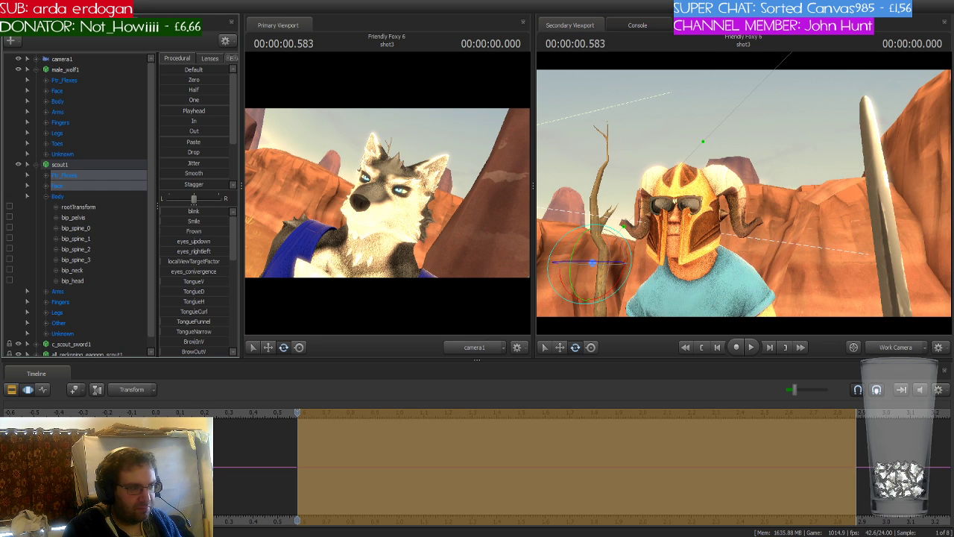
{"action": "scroll", "coordinate": [172, 267], "scroll_direction": "down", "scroll_amount": 2}
{"action": "mouse_move", "coordinate": [736, 240]}
{"action": "left_mouse_down"}
{"action": "mouse_move", "coordinate": [735, 272]}
{"action": "mouse_move", "coordinate": [739, 250]}
{"action": "left_mouse_up"}
{"action": "key", "text": "w"}
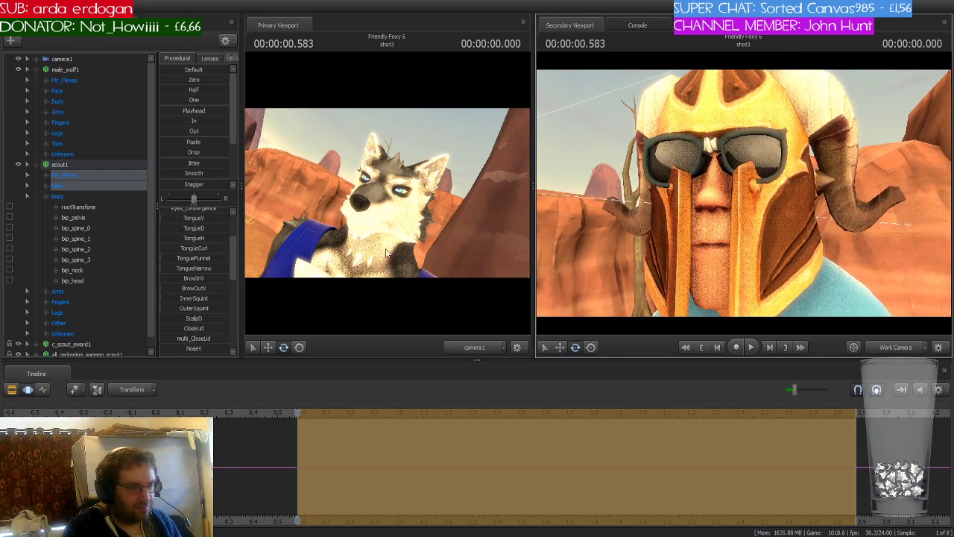
{"action": "scroll", "coordinate": [186, 273], "scroll_direction": "down", "scroll_amount": 2}
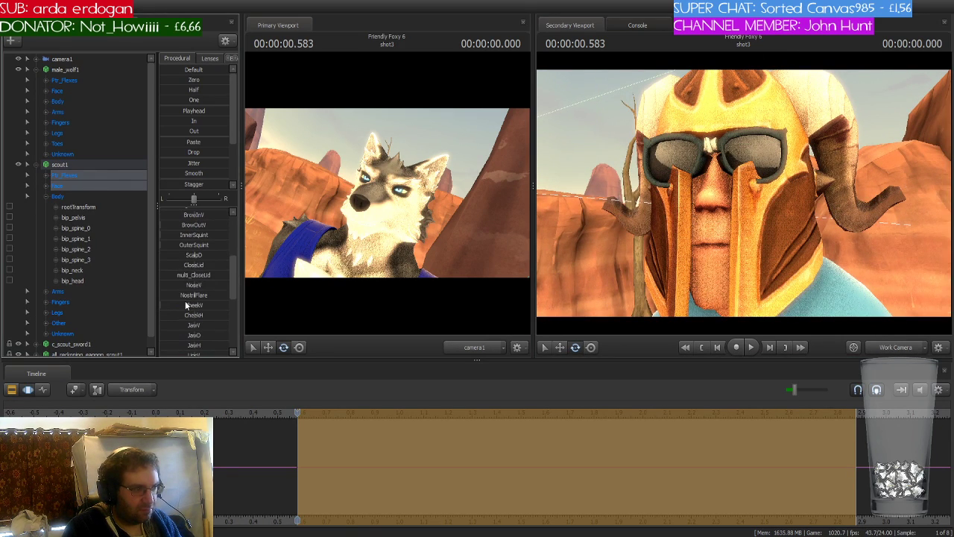
{"action": "scroll", "coordinate": [183, 301], "scroll_direction": "up", "scroll_amount": 3}
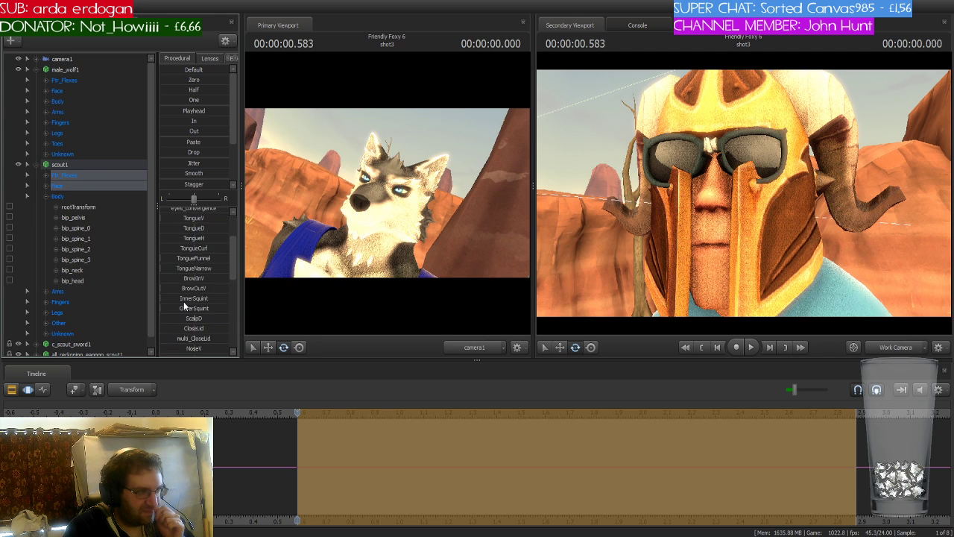
{"action": "scroll", "coordinate": [183, 302], "scroll_direction": "up", "scroll_amount": 3}
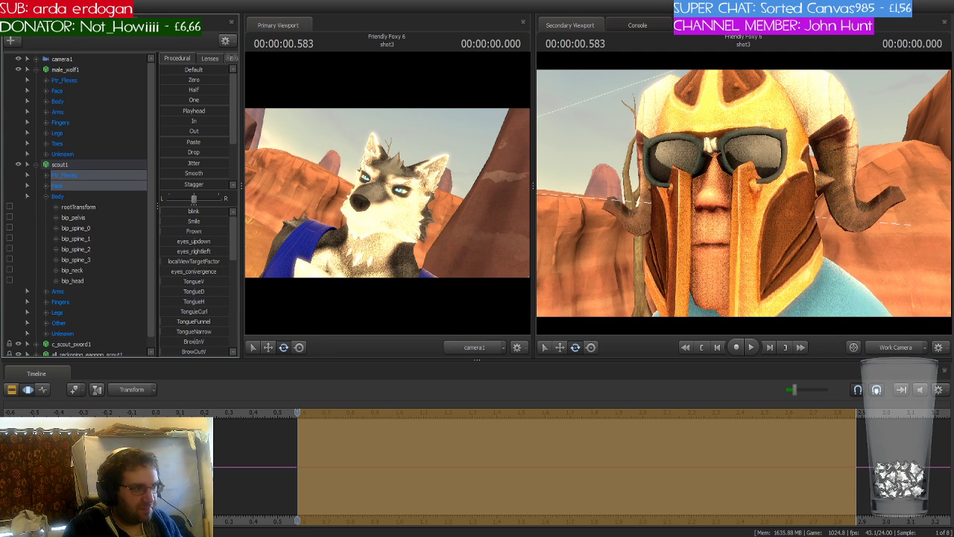
{"action": "left_click", "coordinate": [167, 230]}
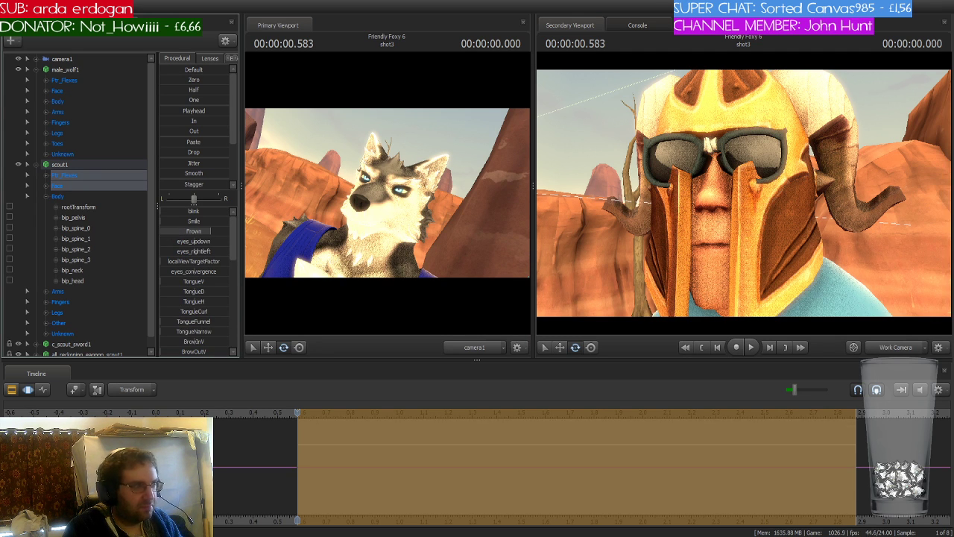
{"action": "left_click_drag", "start_coordinate": [744, 193], "coordinate": [744, 213]}
{"action": "scroll", "coordinate": [67, 237], "scroll_direction": "down", "scroll_amount": 1}
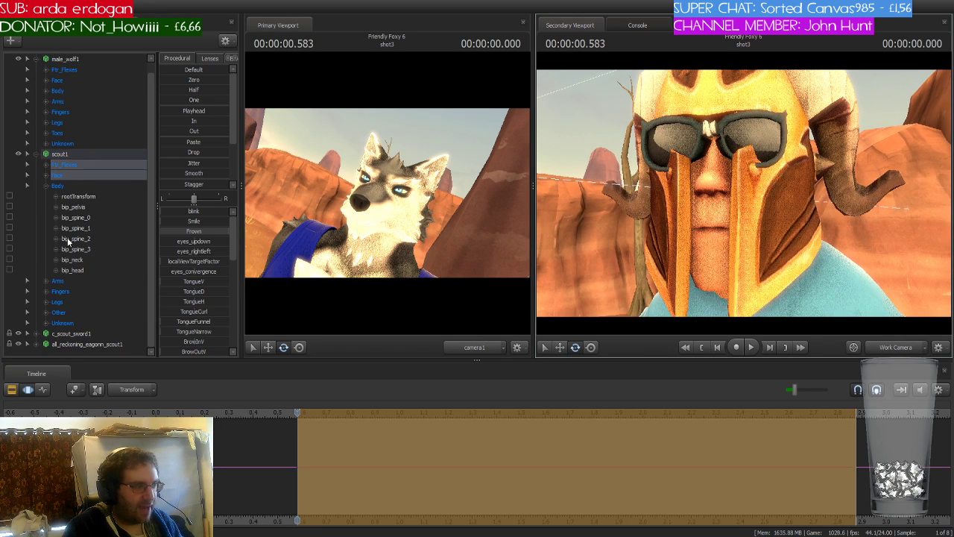
Hide the scout's helmet model and bare his teeth with the JawD, LipsV and FoldLipUp flexes
{"action": "left_click", "coordinate": [18, 343]}
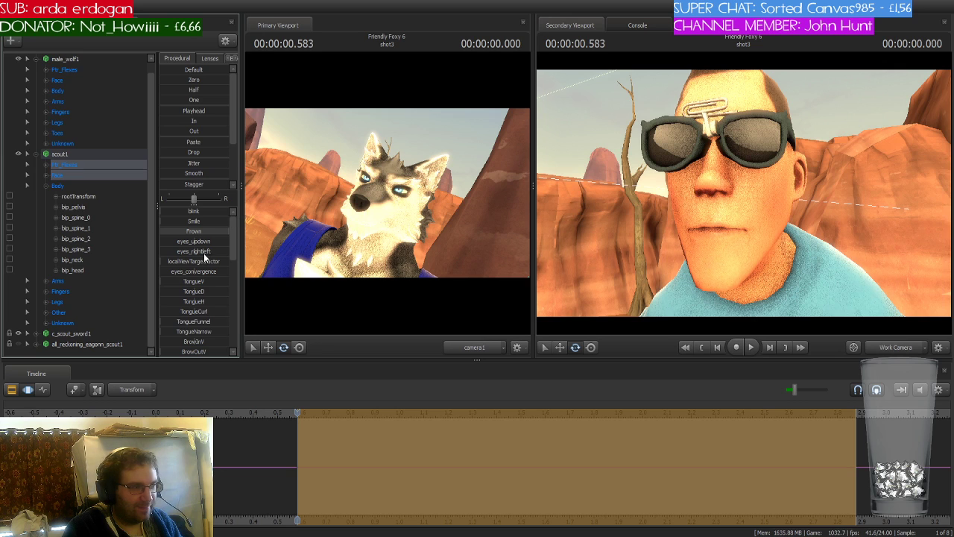
{"action": "scroll", "coordinate": [203, 257], "scroll_direction": "down", "scroll_amount": 3}
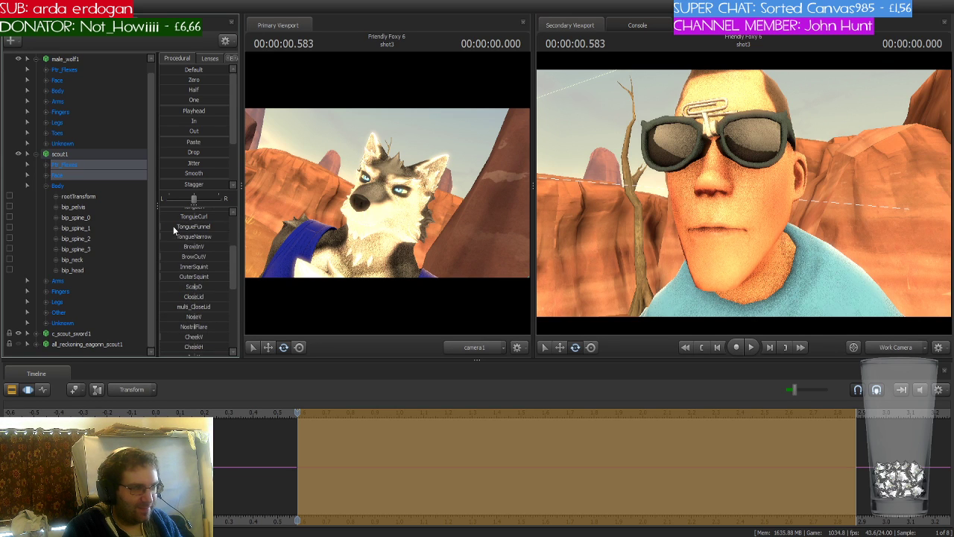
{"action": "left_click_drag", "start_coordinate": [173, 226], "coordinate": [129, 269]}
{"action": "scroll", "coordinate": [179, 305], "scroll_direction": "down", "scroll_amount": 3}
{"action": "left_click_drag", "start_coordinate": [177, 301], "coordinate": [229, 322]}
{"action": "scroll", "coordinate": [216, 331], "scroll_direction": "down", "scroll_amount": 1}
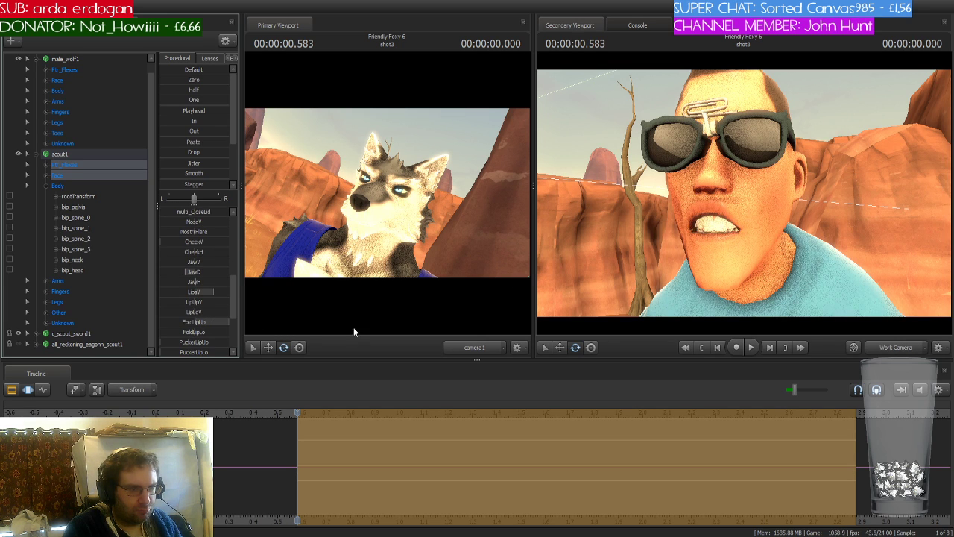
Bring scout1's LipsV flex back to its middle value and check the mouth from the side
{"action": "scroll", "coordinate": [209, 316], "scroll_direction": "down", "scroll_amount": 1}
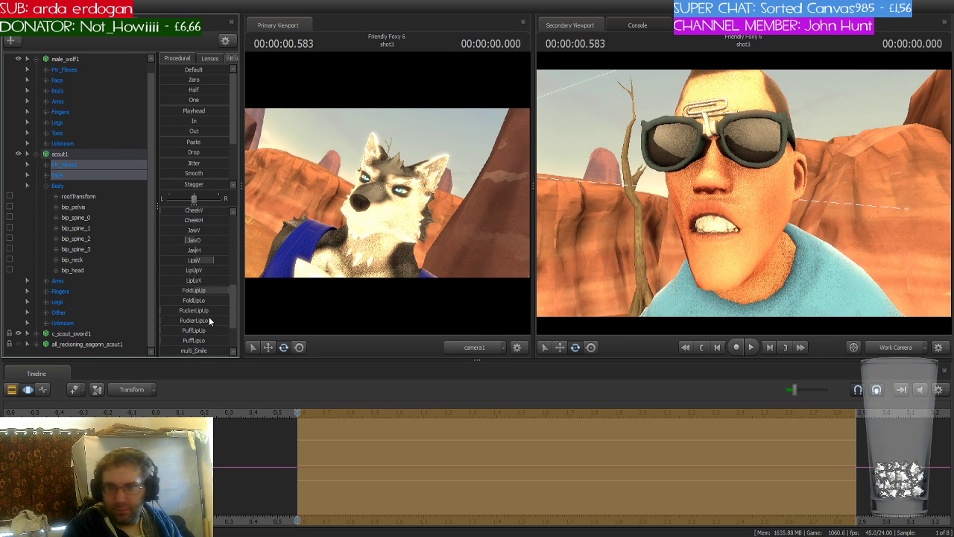
{"action": "left_click_drag", "start_coordinate": [734, 199], "coordinate": [743, 196]}
{"action": "mouse_move", "coordinate": [213, 260]}
{"action": "left_mouse_down"}
{"action": "mouse_move", "coordinate": [183, 260]}
{"action": "mouse_move", "coordinate": [195, 260]}
{"action": "left_mouse_up"}
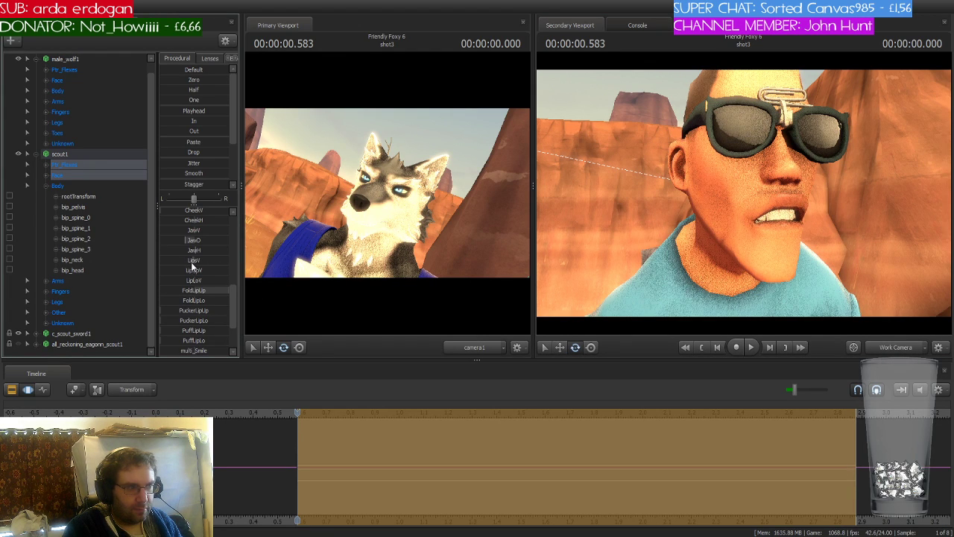
{"action": "scroll", "coordinate": [201, 266], "scroll_direction": "up", "scroll_amount": 1}
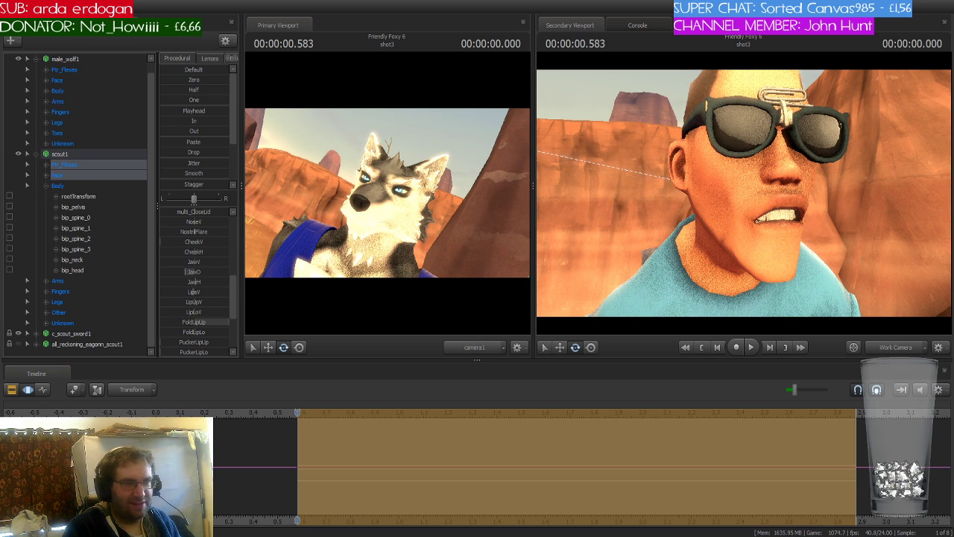
Show the scout's helmet model again and frame him with his sword in the work camera
{"action": "key", "text": "d"}
{"action": "left_click_drag", "start_coordinate": [833, 225], "coordinate": [746, 299]}
{"action": "key", "text": "a"}
{"action": "key", "text": "s"}
{"action": "key", "text": "w"}
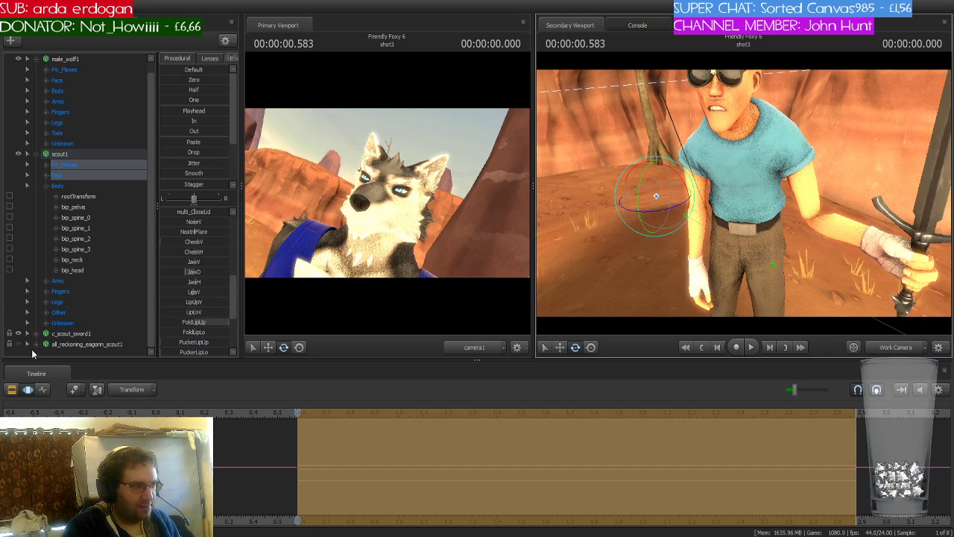
{"action": "left_click", "coordinate": [19, 345]}
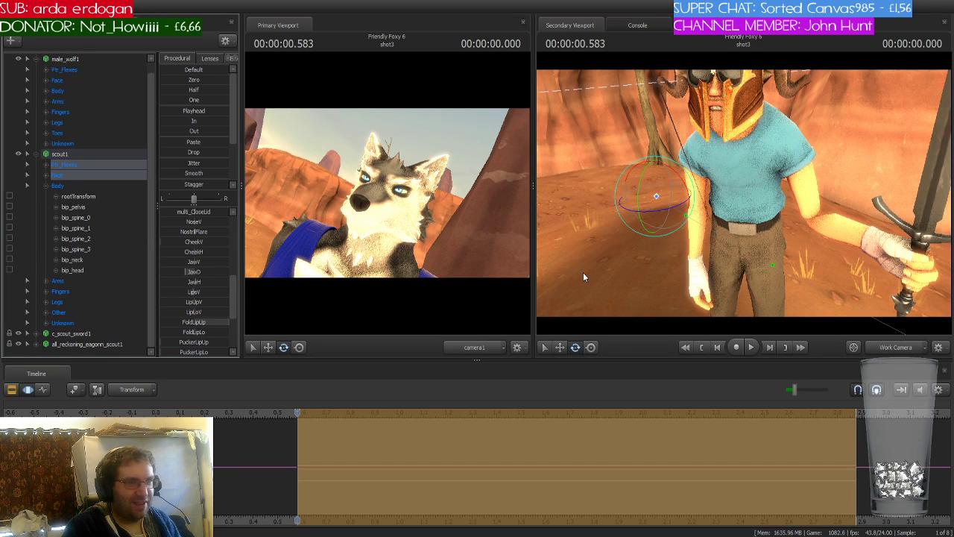
{"action": "key", "text": "s"}
{"action": "left_click_drag", "start_coordinate": [586, 276], "coordinate": [602, 240]}
{"action": "key", "text": "w"}
{"action": "key", "text": "w"}
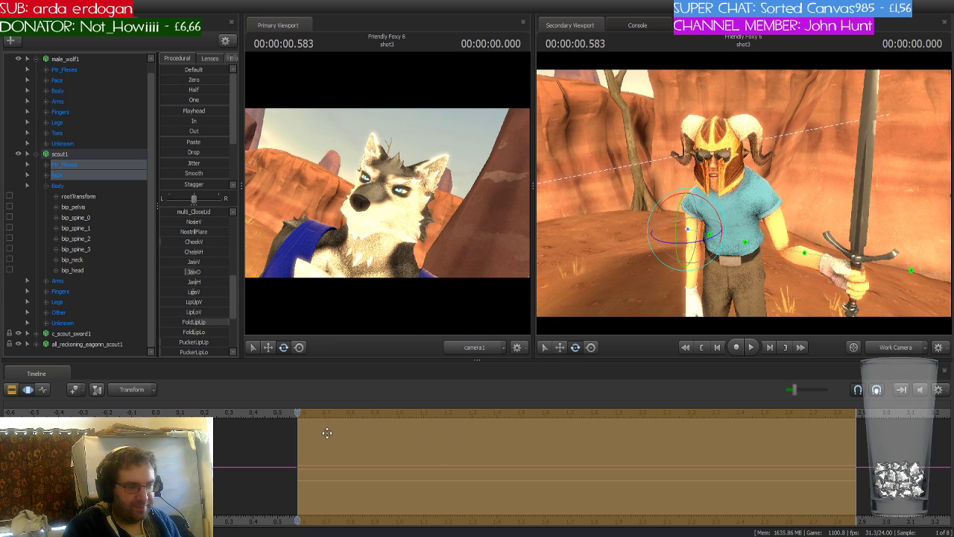
Play shot3 from its start to check the scout's new expression
{"action": "mouse_move", "coordinate": [298, 412]}
{"action": "left_mouse_down"}
{"action": "mouse_move", "coordinate": [400, 414]}
{"action": "mouse_move", "coordinate": [300, 414]}
{"action": "left_mouse_up"}
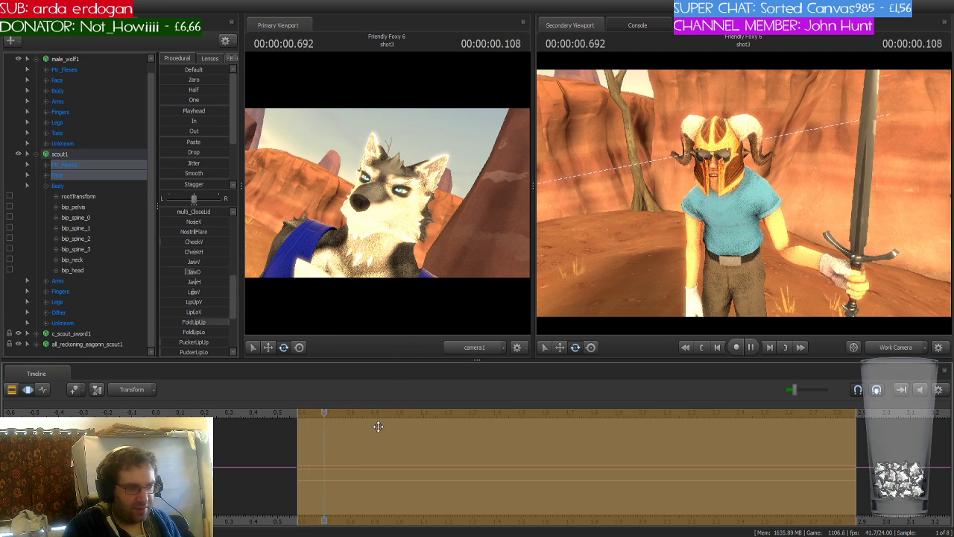
{"action": "key", "text": "space"}
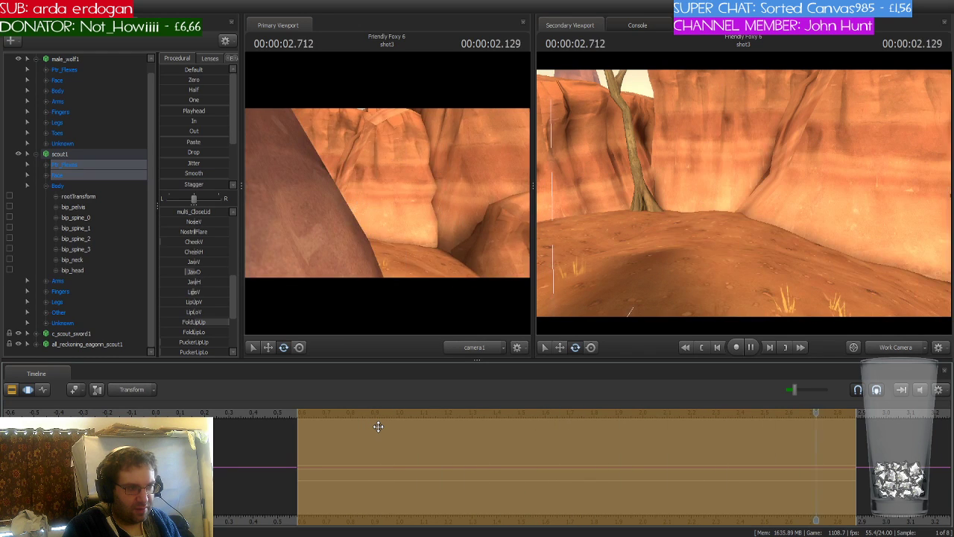
{"action": "key", "text": "space"}
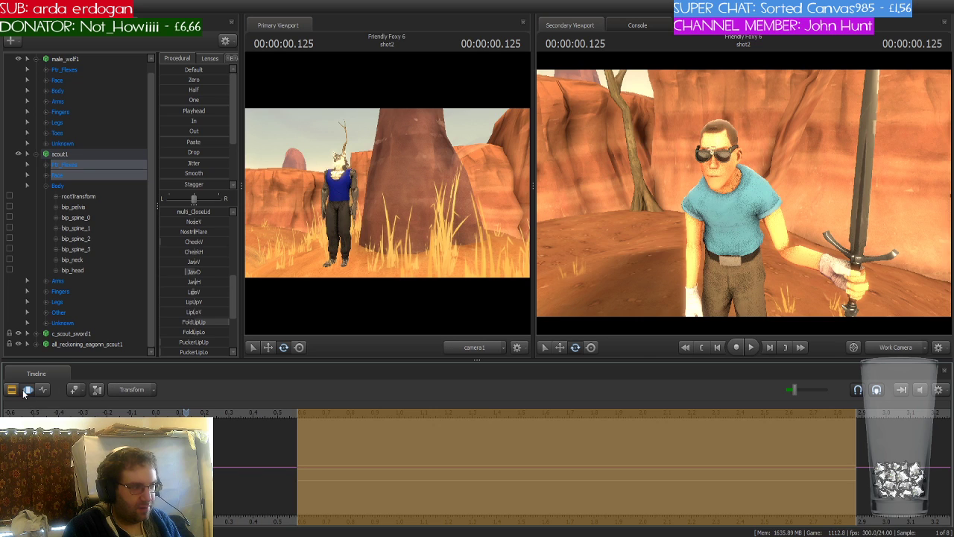
Move the playhead to the start of shot4 and select that shot in the Clip Editor
{"action": "left_click", "coordinate": [29, 390]}
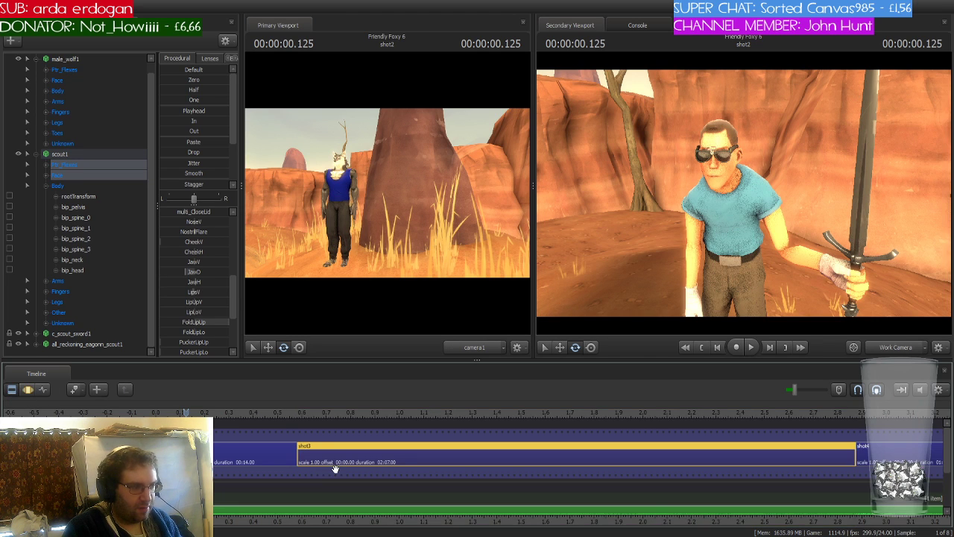
{"action": "scroll", "coordinate": [335, 469], "scroll_direction": "down", "scroll_amount": 1}
{"action": "key", "text": "Down"}
{"action": "key", "text": "Down"}
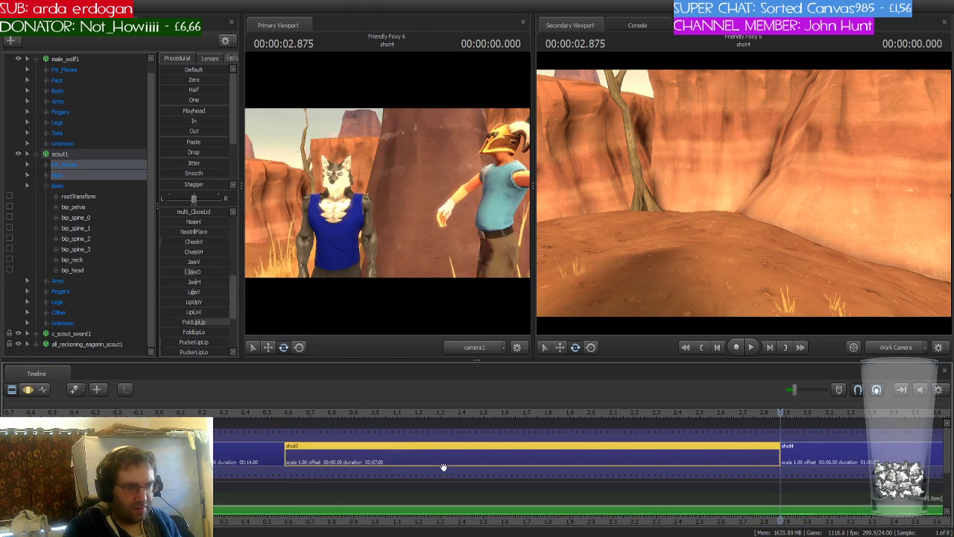
{"action": "scroll", "coordinate": [443, 466], "scroll_direction": "down", "scroll_amount": 2}
{"action": "middle_click_drag", "start_coordinate": [779, 523], "coordinate": [484, 492]}
{"action": "left_click", "coordinate": [535, 454]}
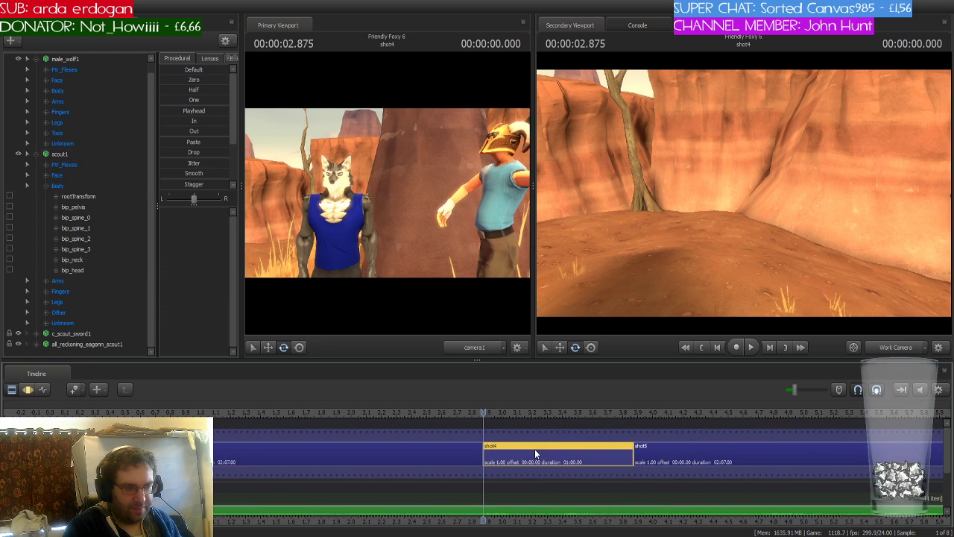
Set the Motion Editor time selection to span all of shot4
{"action": "left_click", "coordinate": [13, 389]}
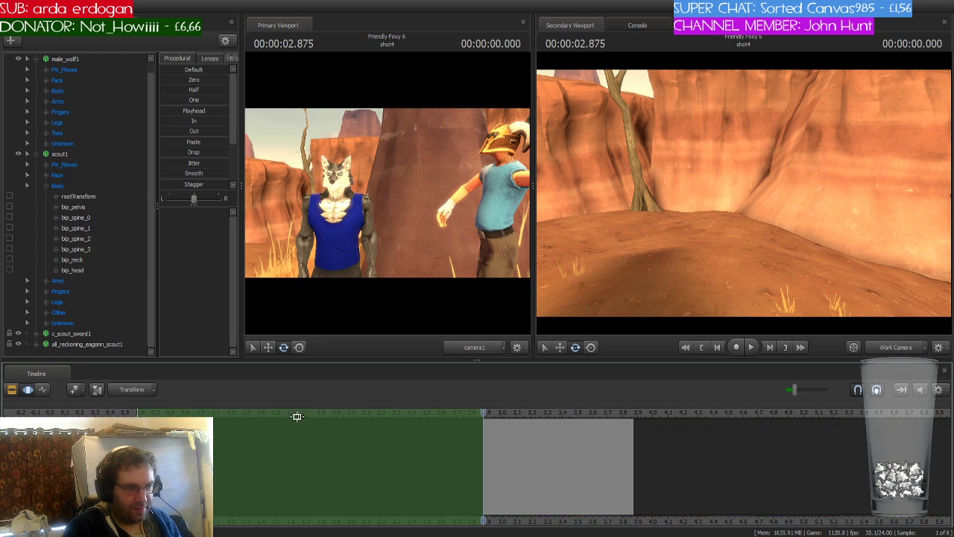
{"action": "left_click_drag", "start_coordinate": [296, 416], "coordinate": [637, 419]}
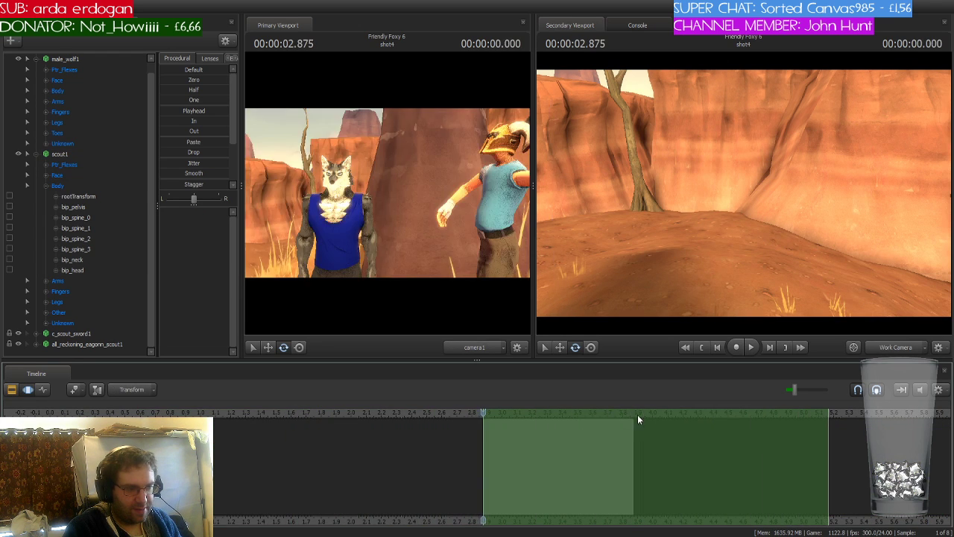
{"action": "left_click_drag", "start_coordinate": [828, 440], "coordinate": [634, 450]}
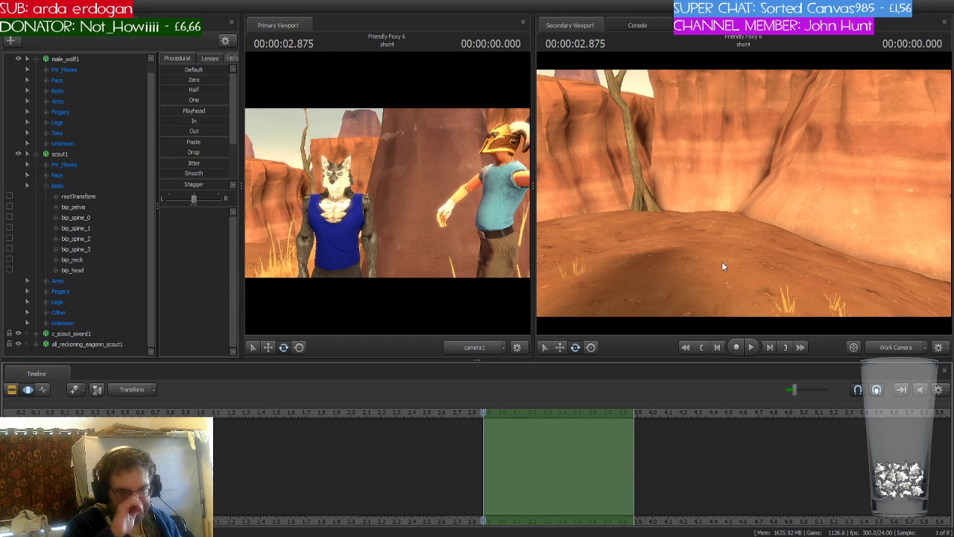
Frame the scout's helmeted head with the work camera and select scout1's flexes and Face groups in shot4
{"action": "left_click_drag", "start_coordinate": [724, 261], "coordinate": [724, 260]}
{"action": "left_click_drag", "start_coordinate": [560, 228], "coordinate": [561, 228]}
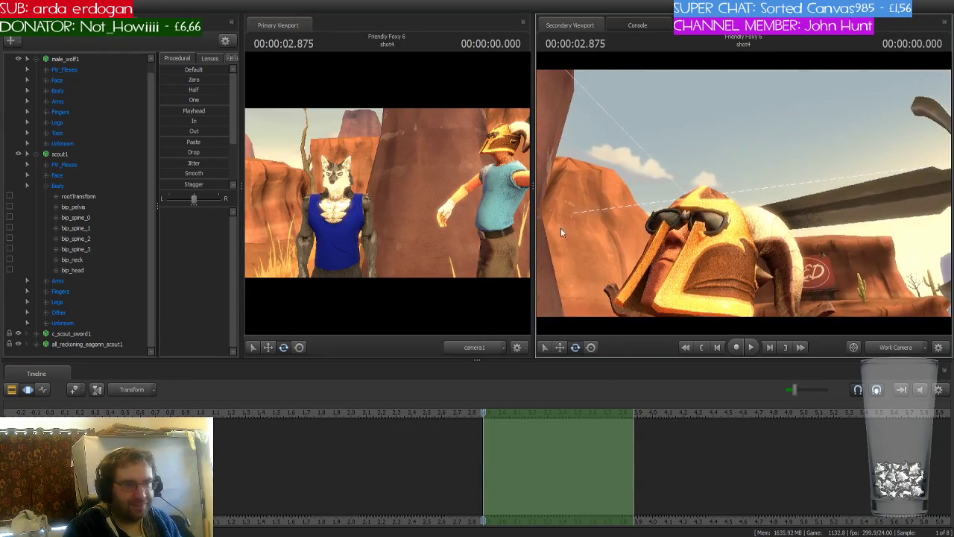
{"action": "left_click", "coordinate": [80, 166]}
{"action": "left_click", "coordinate": [71, 174], "text": "shift"}
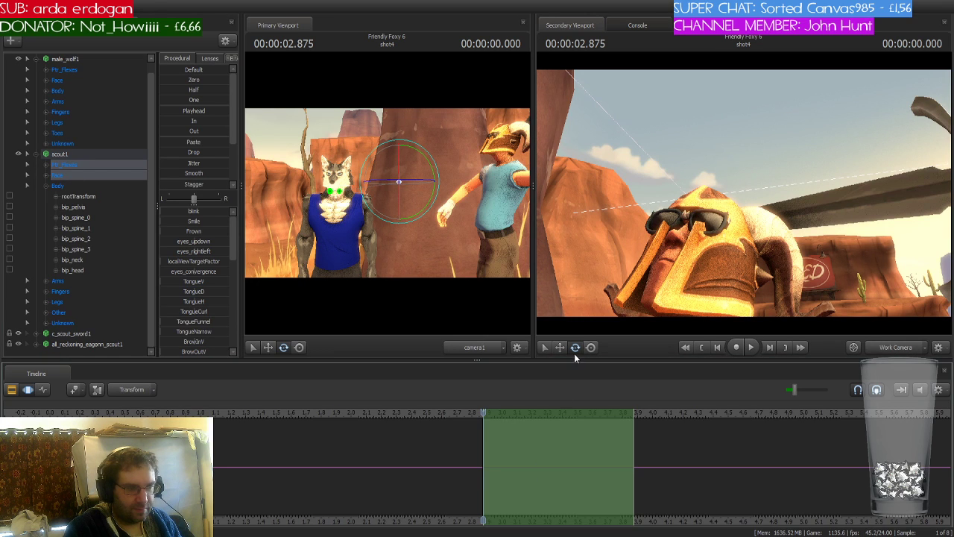
Paste the scout's frowning expression across shot4's time selection and move the playhead to the end of the shot
{"action": "left_click", "coordinate": [511, 441]}
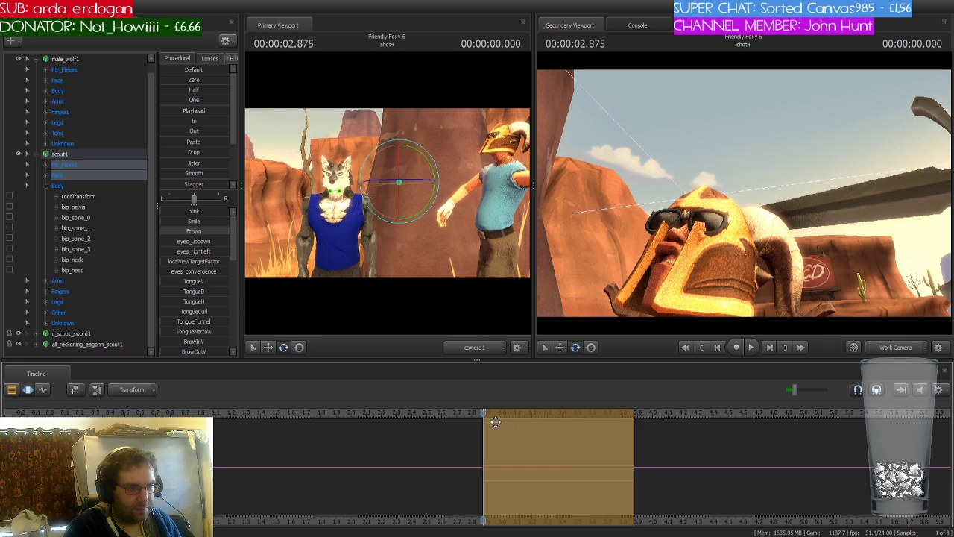
{"action": "left_click_drag", "start_coordinate": [483, 413], "coordinate": [631, 418]}
{"action": "key", "text": "ctrl+v"}
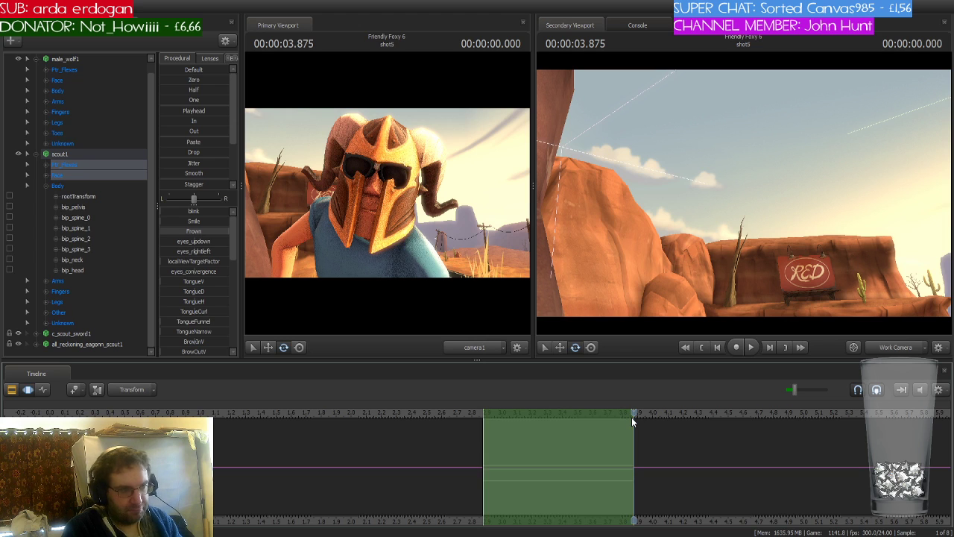
Return to the Clip Editor and select shot5
{"action": "middle_click_drag", "start_coordinate": [638, 522], "coordinate": [435, 484]}
{"action": "scroll", "coordinate": [434, 484], "scroll_direction": "down", "scroll_amount": 1}
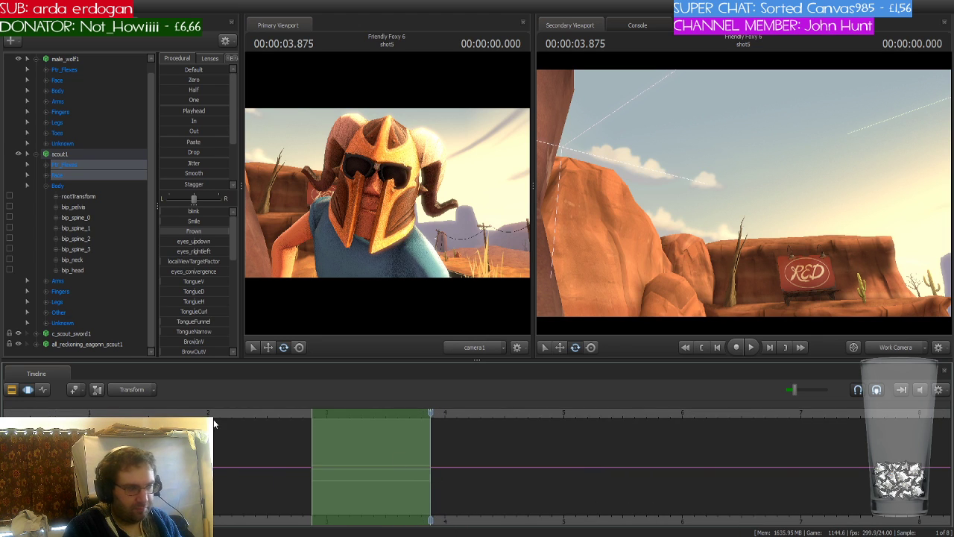
{"action": "left_click", "coordinate": [27, 389]}
{"action": "left_click", "coordinate": [527, 457]}
Review the scout's face from shot5 into shot6, playing the slapping scene towards its end
{"action": "key", "text": "space"}
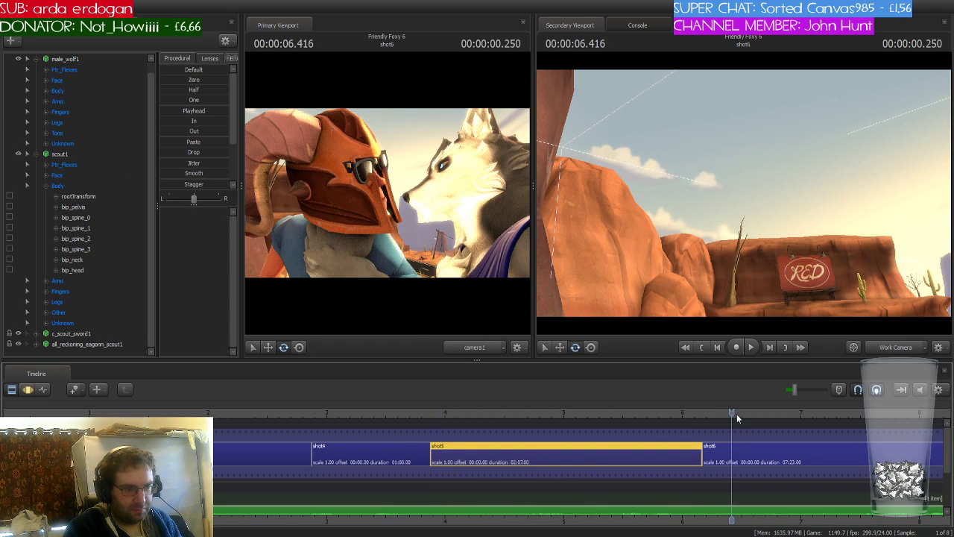
{"action": "left_click_drag", "start_coordinate": [479, 412], "coordinate": [855, 431]}
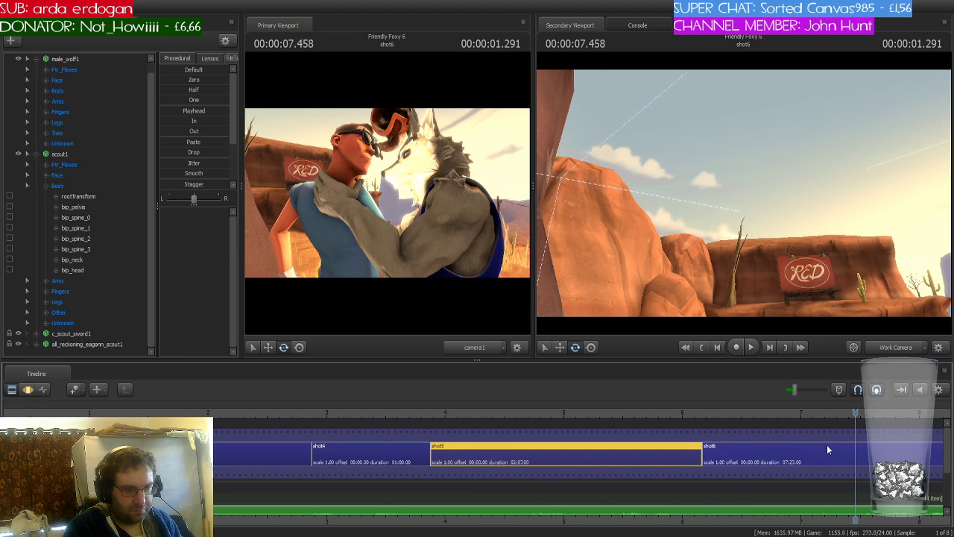
{"action": "scroll", "coordinate": [827, 447], "scroll_direction": "down", "scroll_amount": 1}
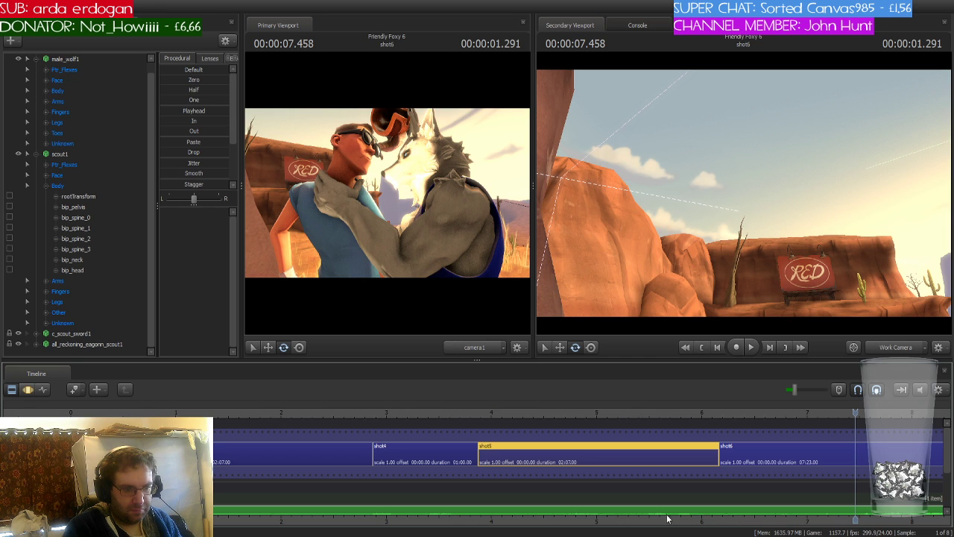
{"action": "middle_click_drag", "start_coordinate": [797, 516], "coordinate": [588, 499]}
{"action": "scroll", "coordinate": [599, 493], "scroll_direction": "down", "scroll_amount": 1}
{"action": "scroll", "coordinate": [599, 493], "scroll_direction": "down", "scroll_amount": 1}
{"action": "key", "text": "space"}
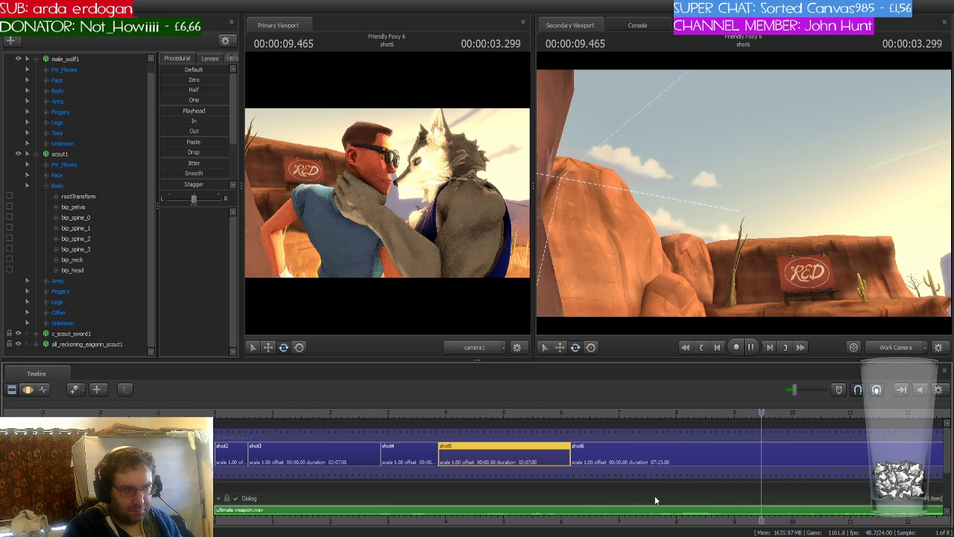
{"action": "middle_click_drag", "start_coordinate": [756, 522], "coordinate": [499, 515]}
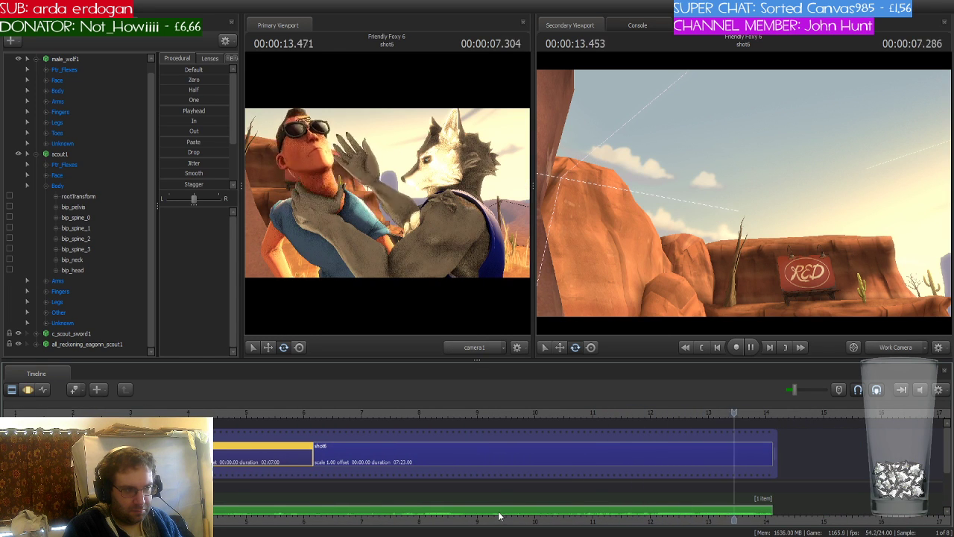
{"action": "left_click", "coordinate": [42, 390]}
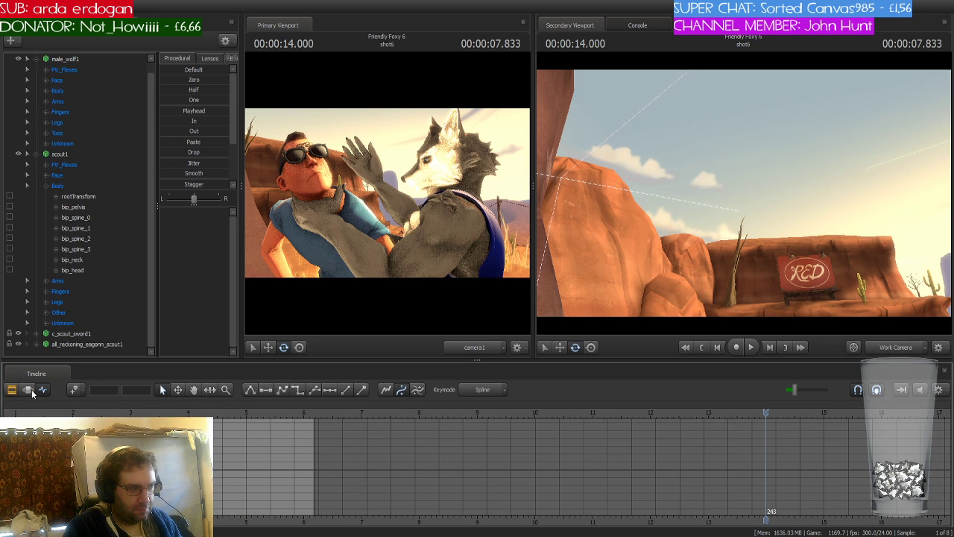
{"action": "left_click", "coordinate": [47, 154]}
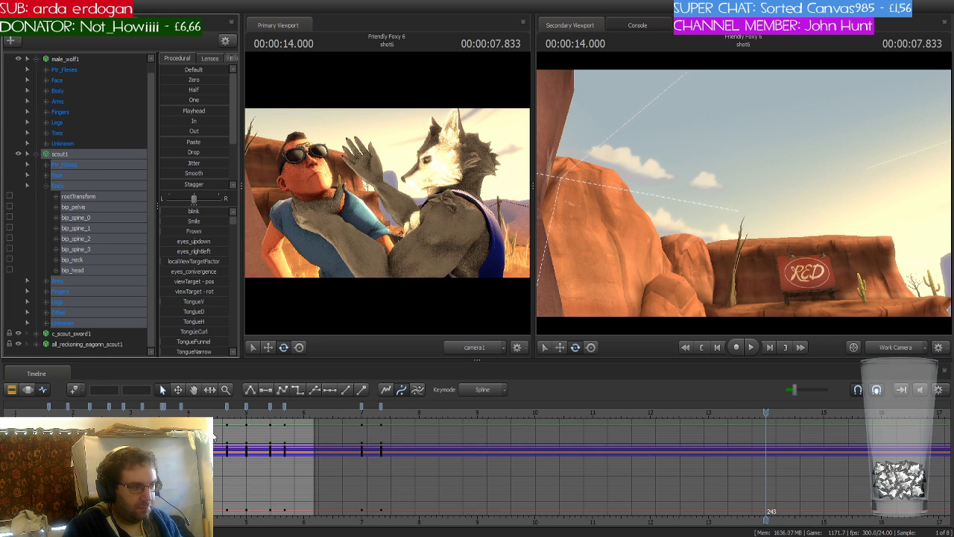
{"action": "left_click_drag", "start_coordinate": [152, 522], "coordinate": [342, 523]}
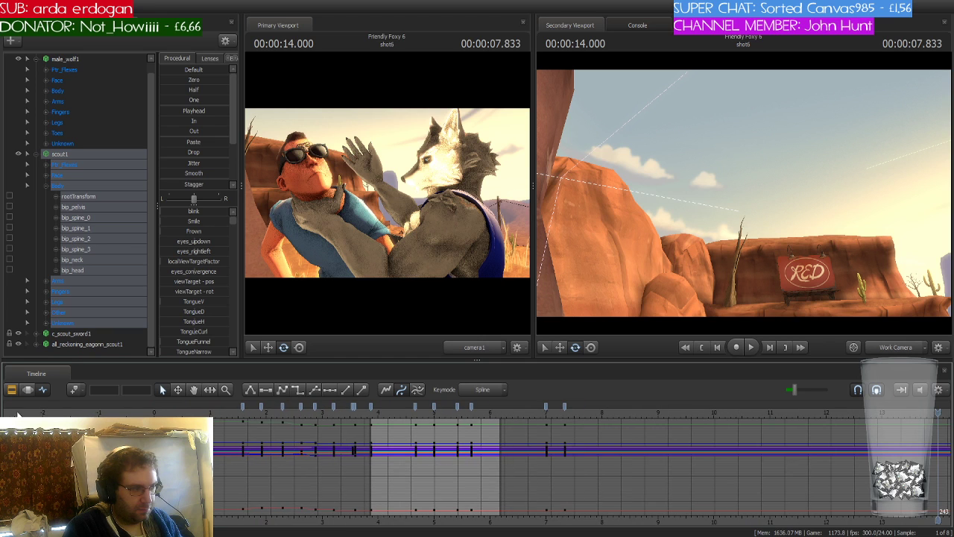
{"action": "left_click", "coordinate": [16, 390]}
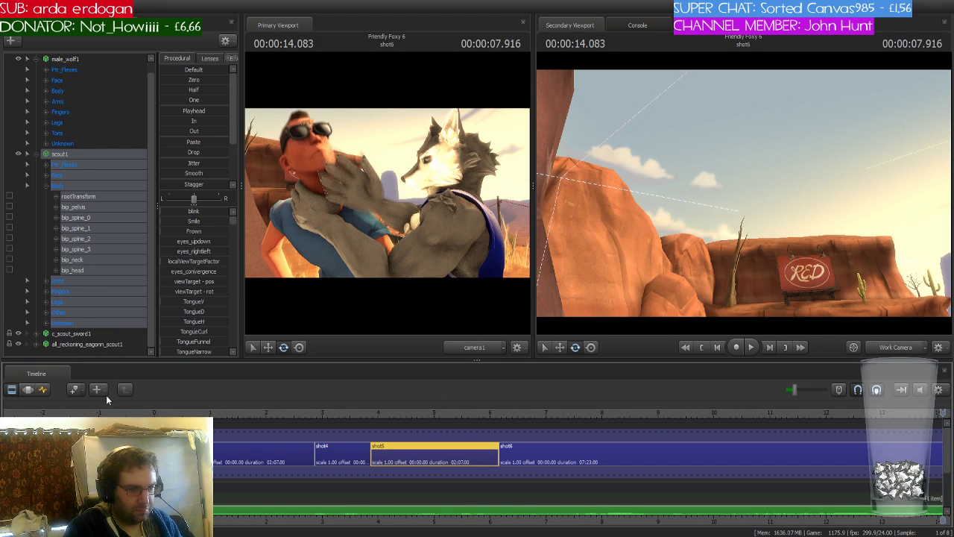
Select shot4, move the playhead to its start and show scout1's animation curves in the Graph Editor
{"action": "key", "text": "Up"}
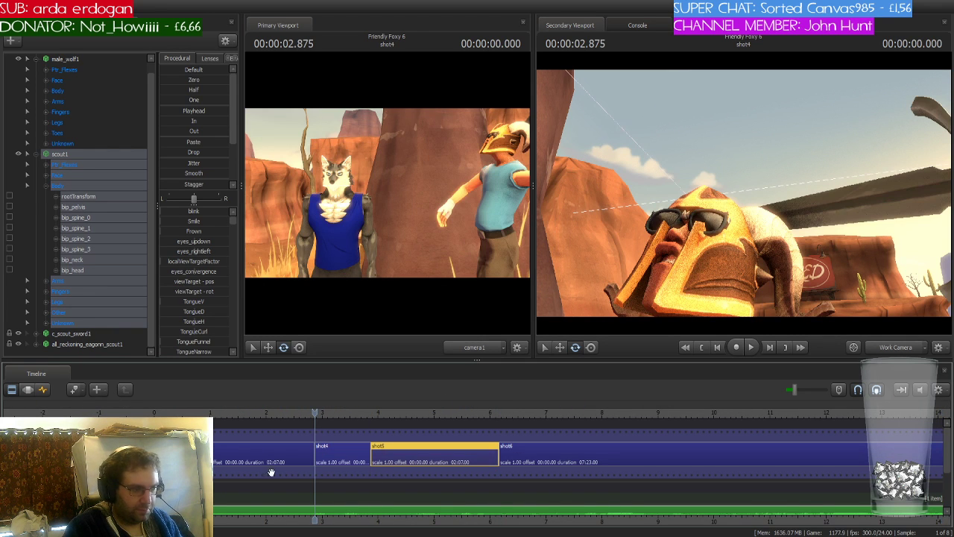
{"action": "left_click", "coordinate": [335, 464]}
{"action": "left_click", "coordinate": [42, 391]}
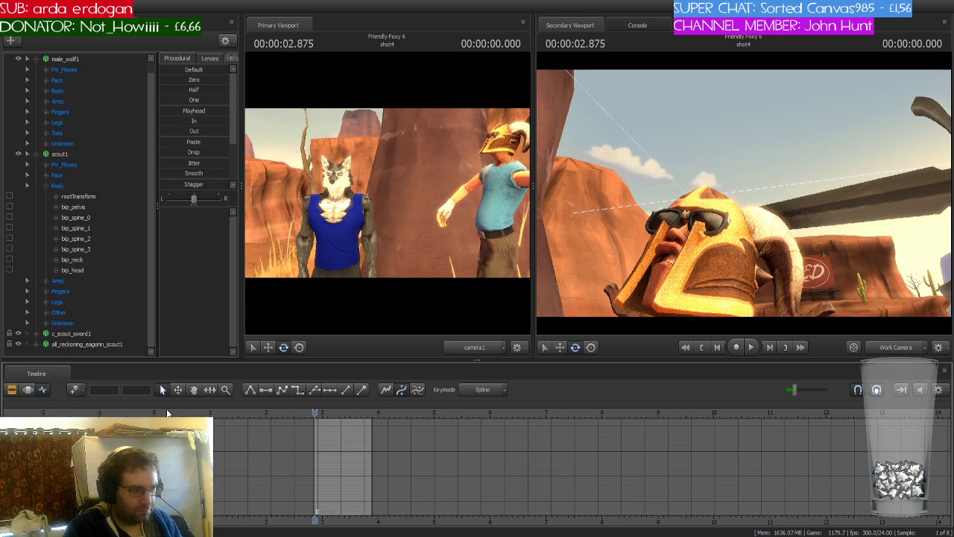
{"action": "left_click", "coordinate": [63, 154]}
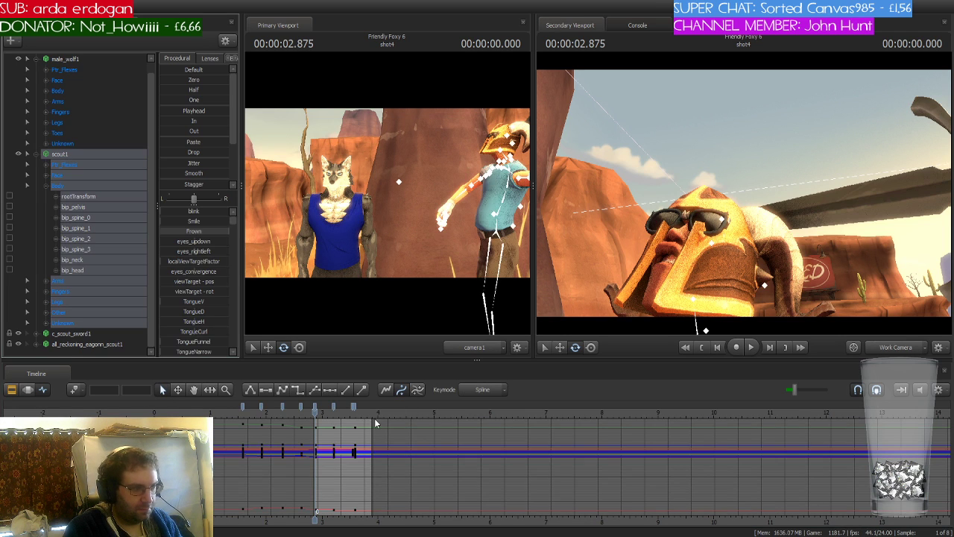
Add a keyframe for scout1 at 3.541 s, on the sword-swing follow-through pose in shot4
{"action": "scroll", "coordinate": [366, 422], "scroll_direction": "up", "scroll_amount": 6}
{"action": "left_click", "coordinate": [315, 407]}
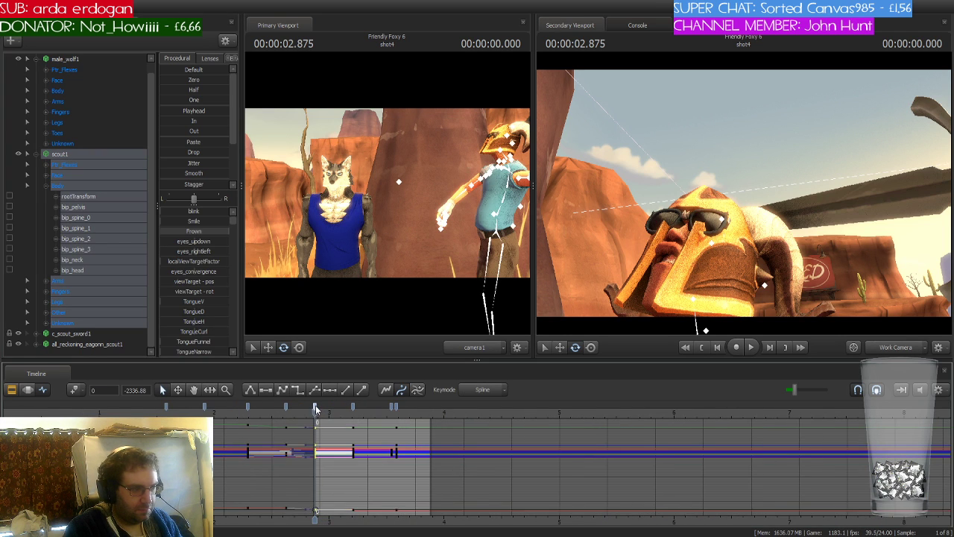
{"action": "left_click", "coordinate": [395, 407], "text": "shift"}
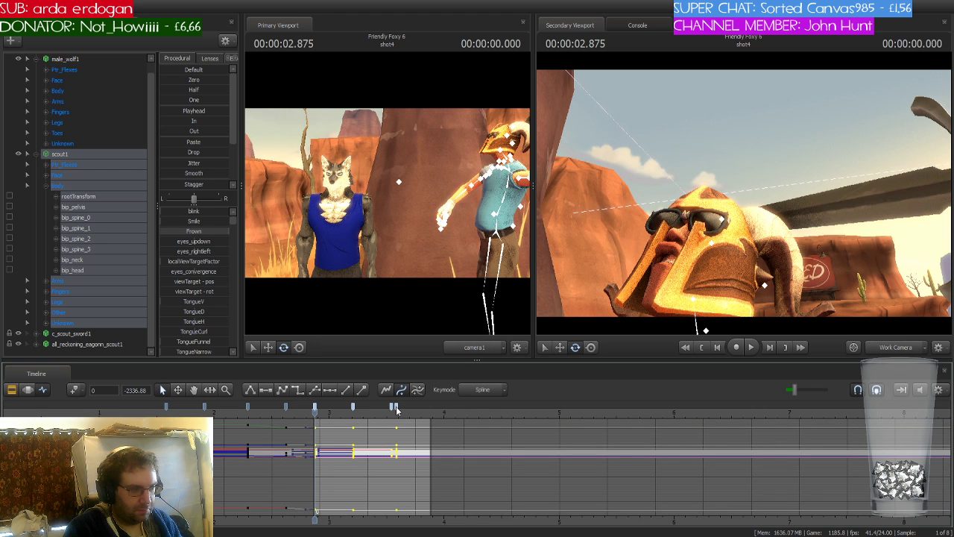
{"action": "left_click_drag", "start_coordinate": [320, 416], "coordinate": [391, 418]}
{"action": "scroll", "coordinate": [393, 421], "scroll_direction": "up", "scroll_amount": 8}
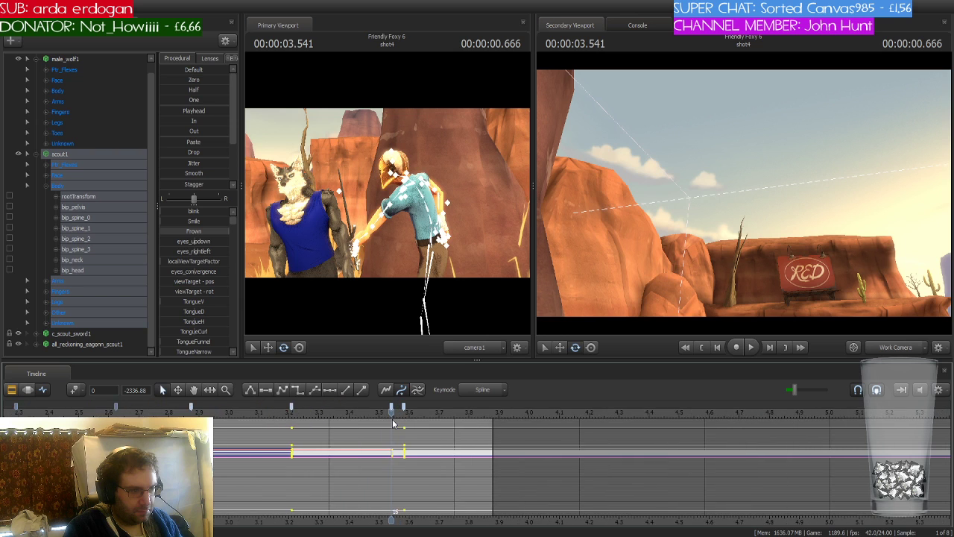
{"action": "mouse_move", "coordinate": [392, 412]}
{"action": "left_mouse_down"}
{"action": "mouse_move", "coordinate": [412, 412]}
{"action": "mouse_move", "coordinate": [395, 412]}
{"action": "left_mouse_up"}
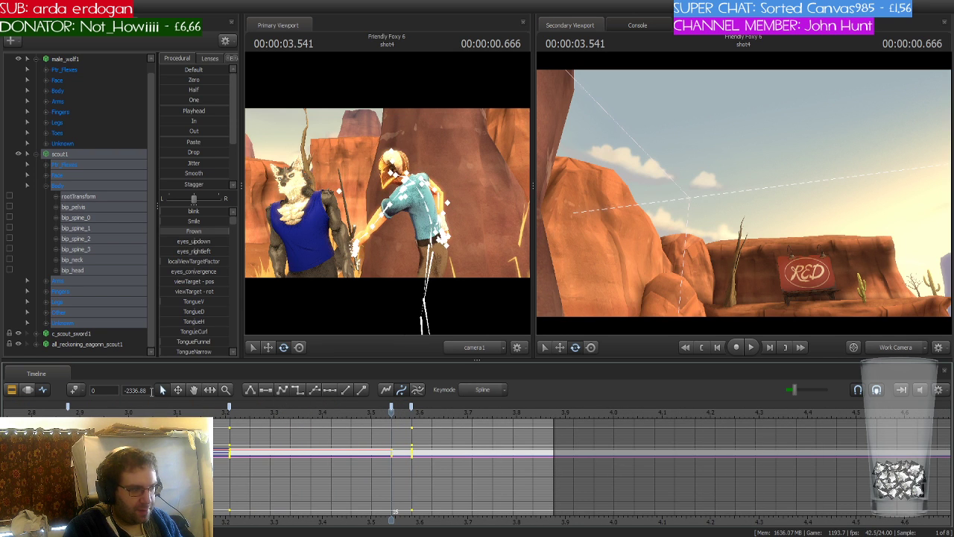
{"action": "left_click", "coordinate": [70, 390]}
{"action": "scroll", "coordinate": [299, 426], "scroll_direction": "down", "scroll_amount": 5}
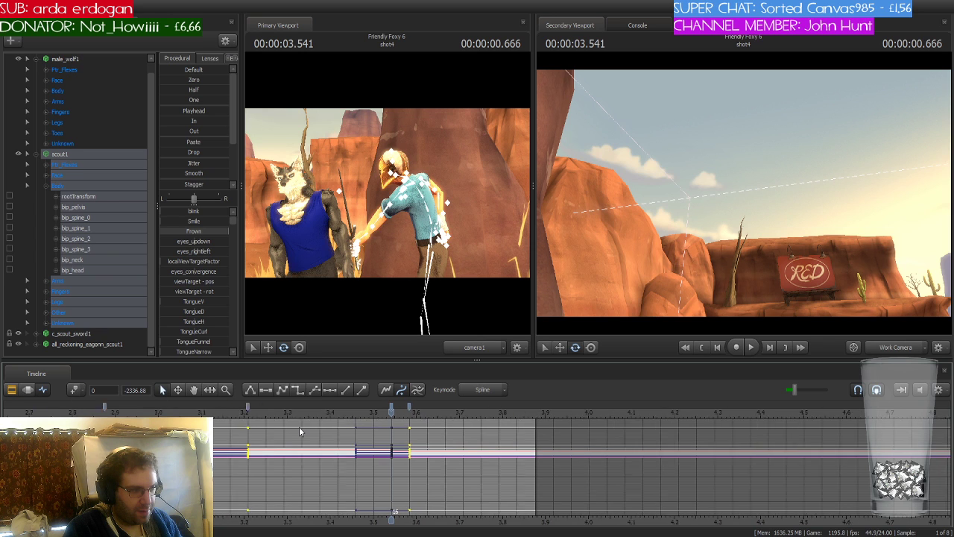
Select scout1's shot4 keys from the start of the shot to its last key and change their curve tangents
{"action": "left_click", "coordinate": [214, 407]}
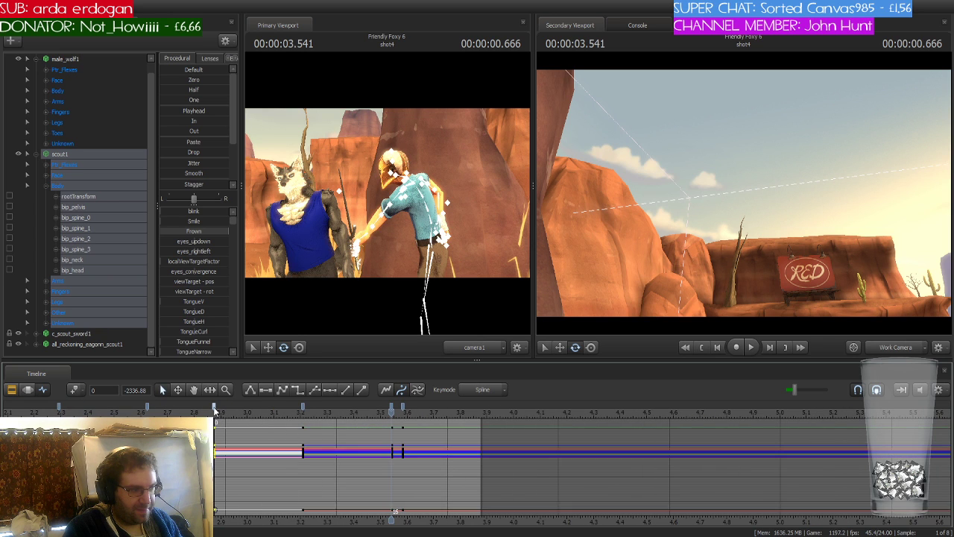
{"action": "left_click", "coordinate": [403, 407], "text": "shift"}
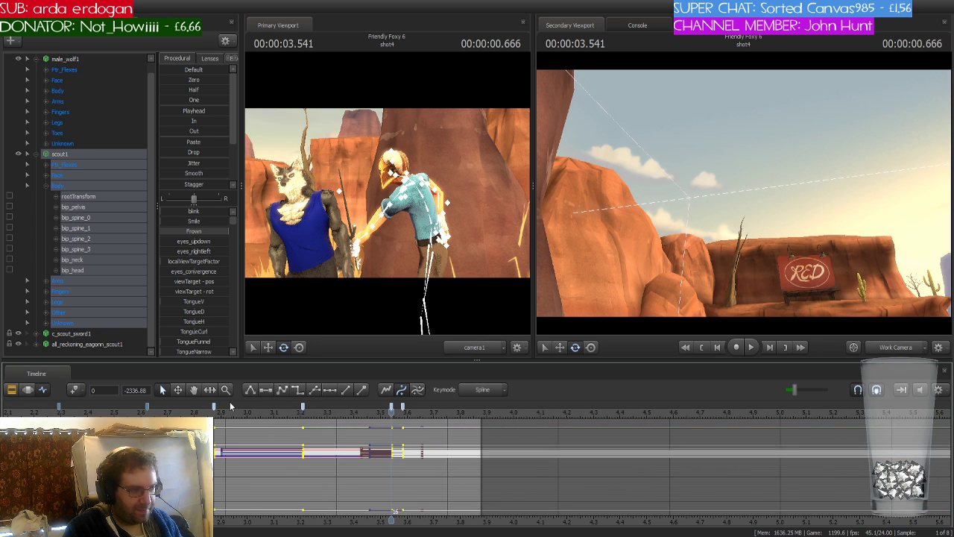
{"action": "left_click", "coordinate": [282, 390]}
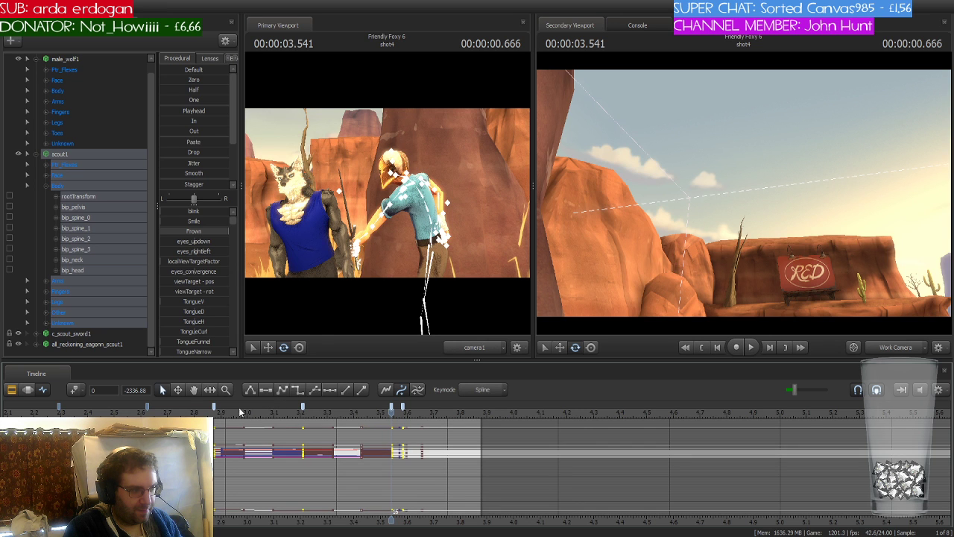
Play shot4 from its start to check the scout's swing, then scrub back to 3.041 s
{"action": "left_click", "coordinate": [214, 412]}
{"action": "key", "text": "space"}
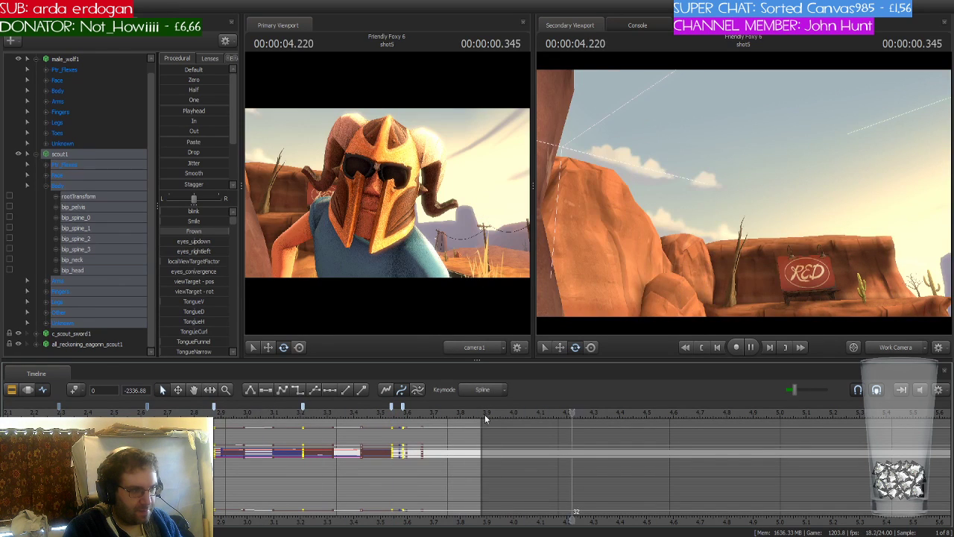
{"action": "left_click", "coordinate": [270, 413]}
{"action": "left_click", "coordinate": [259, 416]}
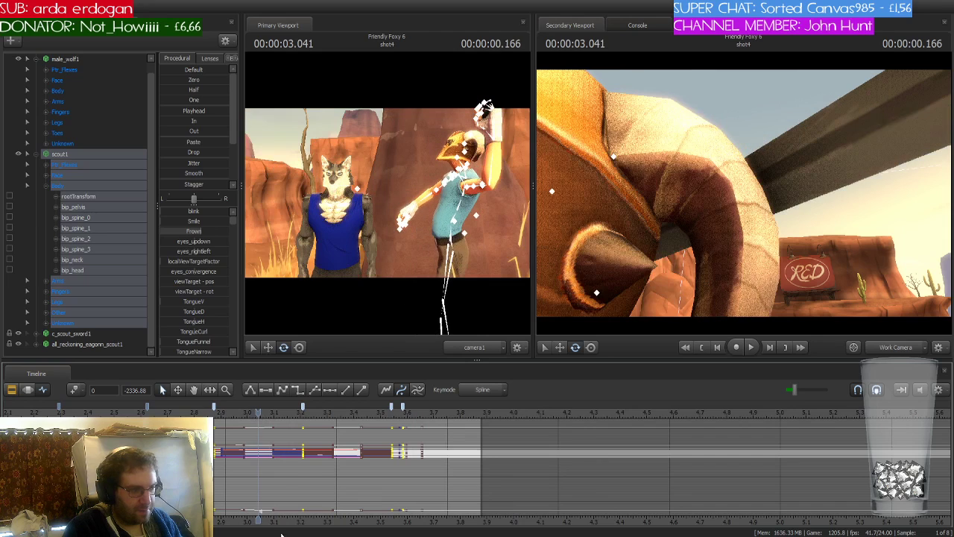
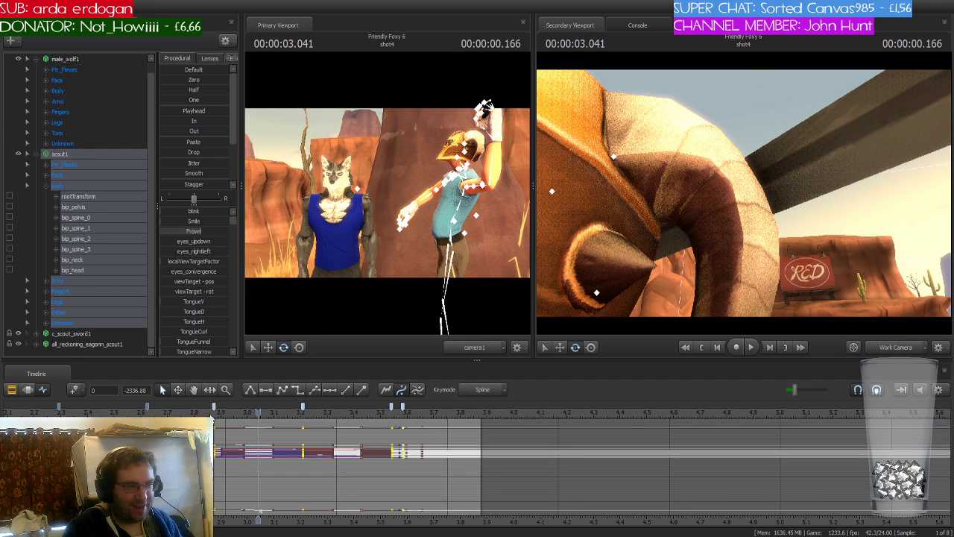
Select all of male_wolf1's shot4 keys and apply the same curve tangents used on the scout's keys
{"action": "left_click", "coordinate": [214, 414]}
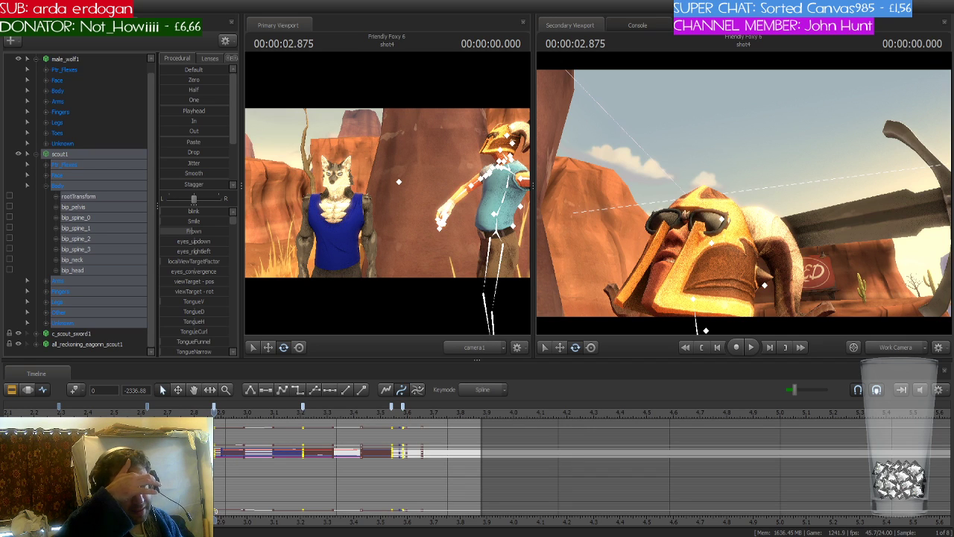
{"action": "left_click", "coordinate": [76, 59]}
{"action": "left_click", "coordinate": [213, 408]}
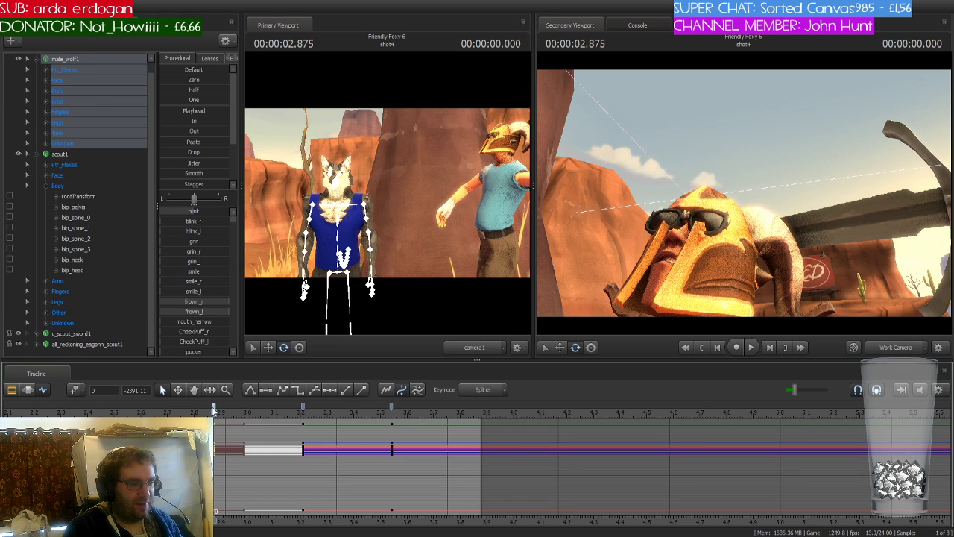
{"action": "left_click", "coordinate": [391, 406], "text": "shift"}
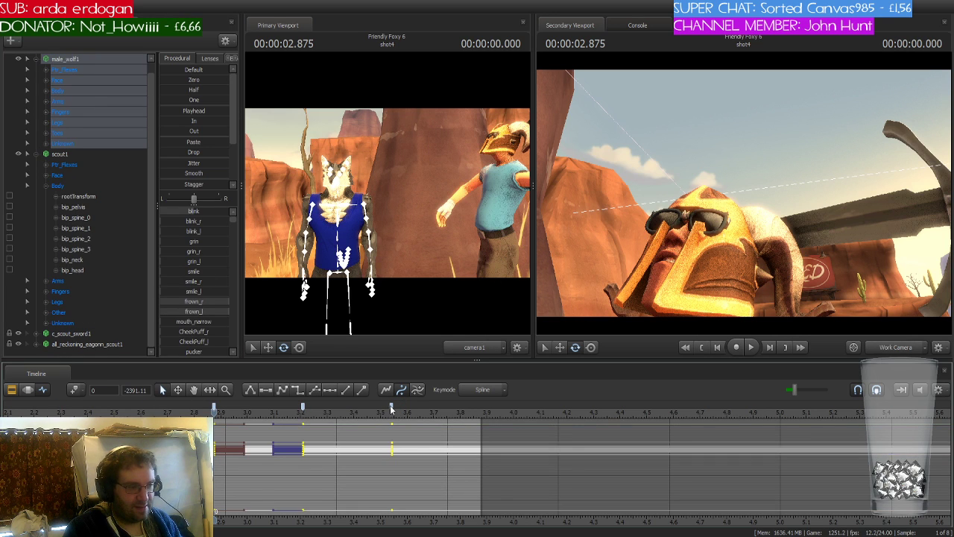
{"action": "left_click", "coordinate": [285, 390]}
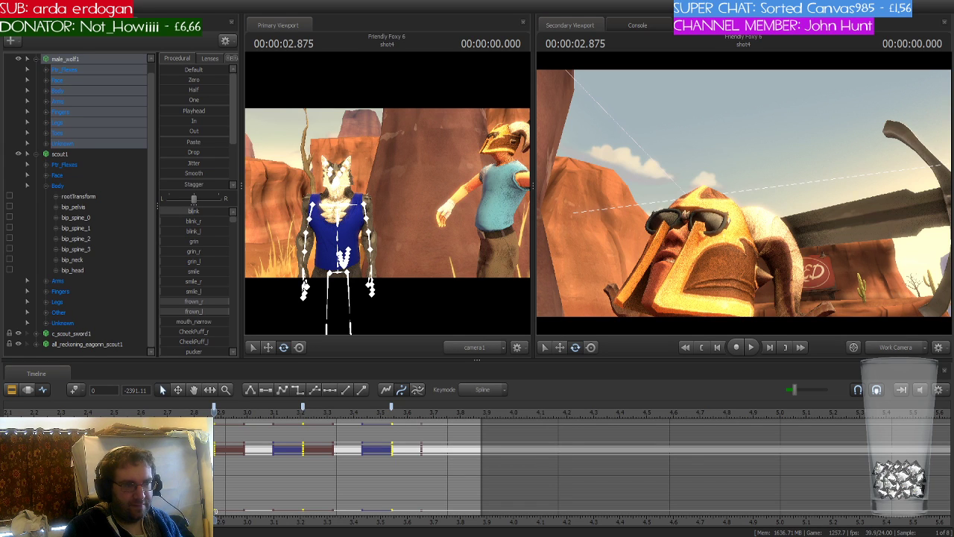
Play shot4 into shot5 several times to check the motion of the sword hit on the wolf
{"action": "key", "text": "space"}
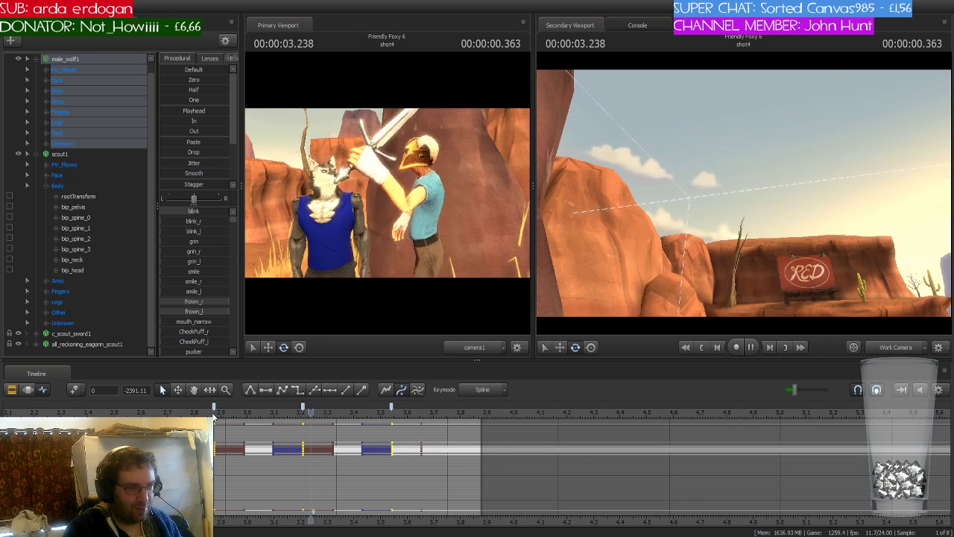
{"action": "key", "text": "space"}
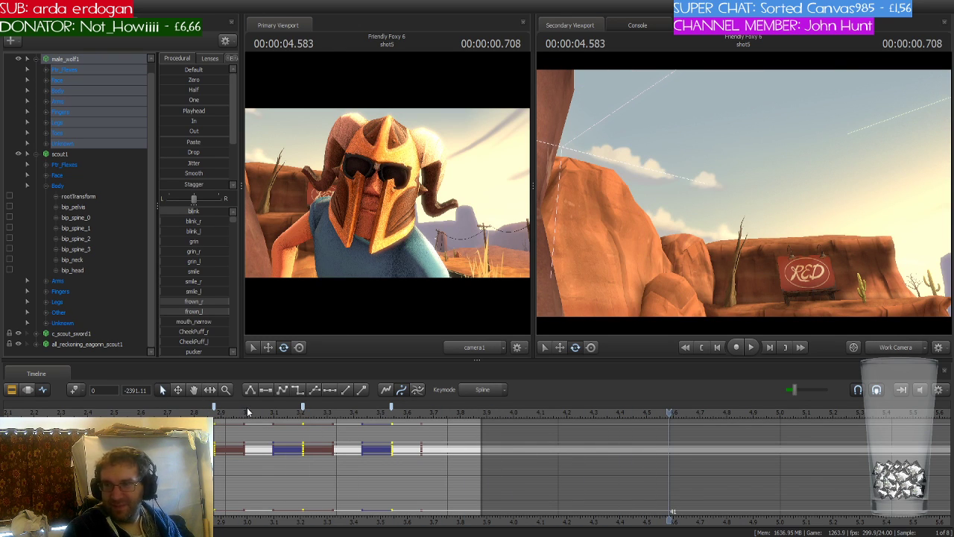
{"action": "scroll", "coordinate": [247, 409], "scroll_direction": "down", "scroll_amount": 2}
{"action": "left_click", "coordinate": [312, 415]}
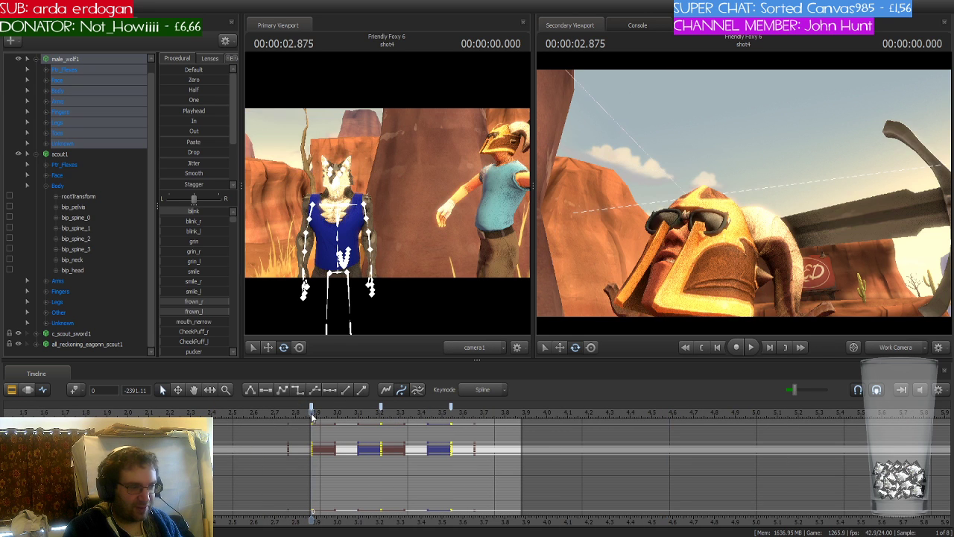
{"action": "key", "text": "space"}
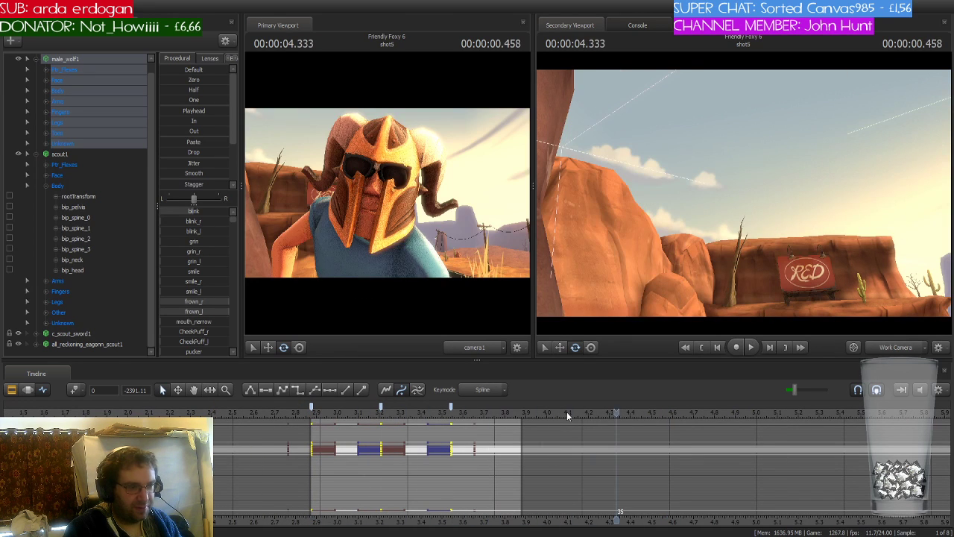
{"action": "left_click", "coordinate": [304, 414]}
{"action": "key", "text": "space"}
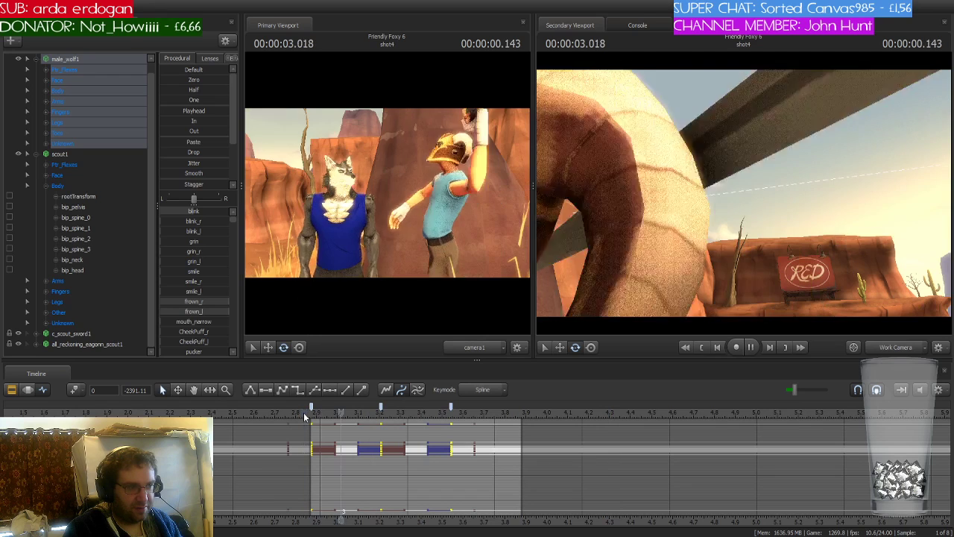
{"action": "key", "text": "space"}
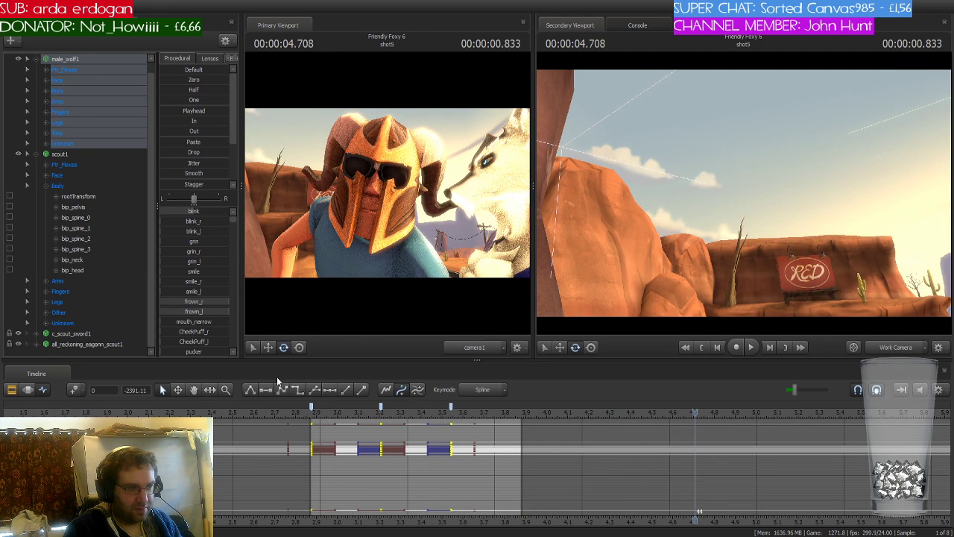
Select male_wolf1's Unknown control group and replay shot4 from its start into shot5
{"action": "left_click", "coordinate": [82, 145]}
{"action": "scroll", "coordinate": [491, 427], "scroll_direction": "down", "scroll_amount": 3}
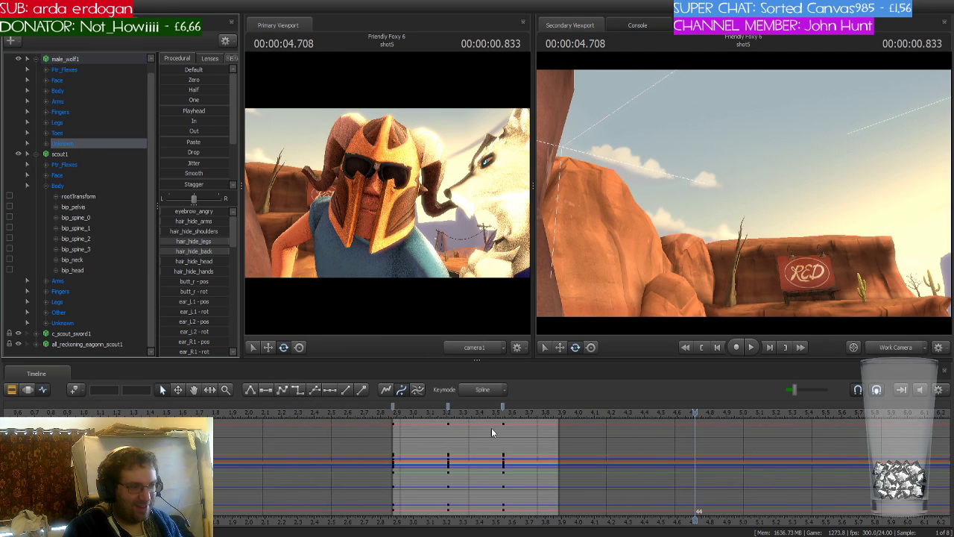
{"action": "middle_click_drag", "start_coordinate": [675, 519], "coordinate": [263, 418]}
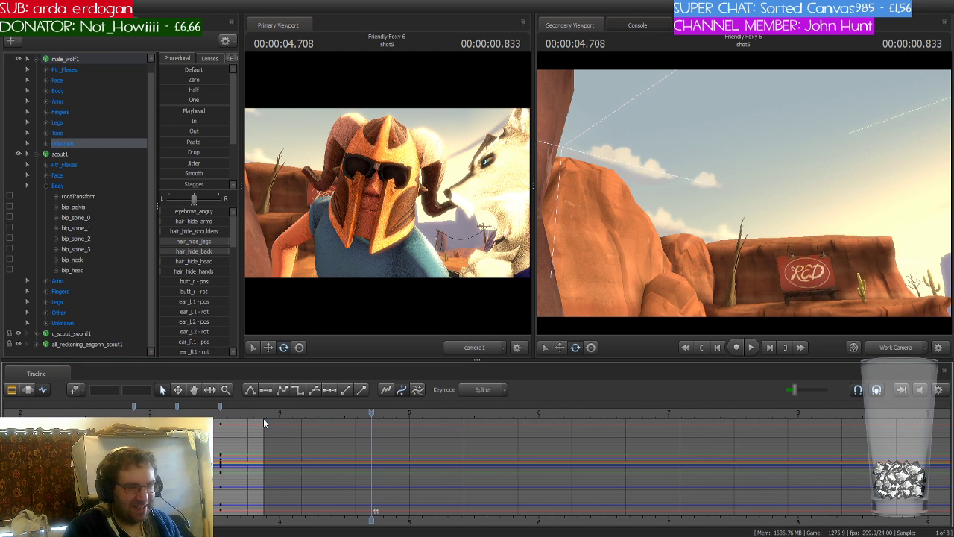
{"action": "left_click", "coordinate": [133, 409]}
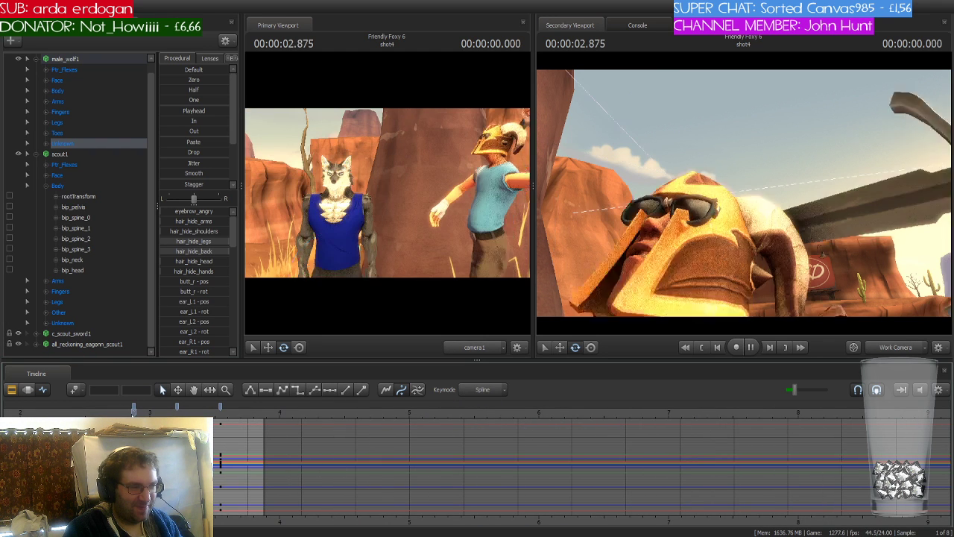
{"action": "key", "text": "space"}
{"action": "key", "text": "space"}
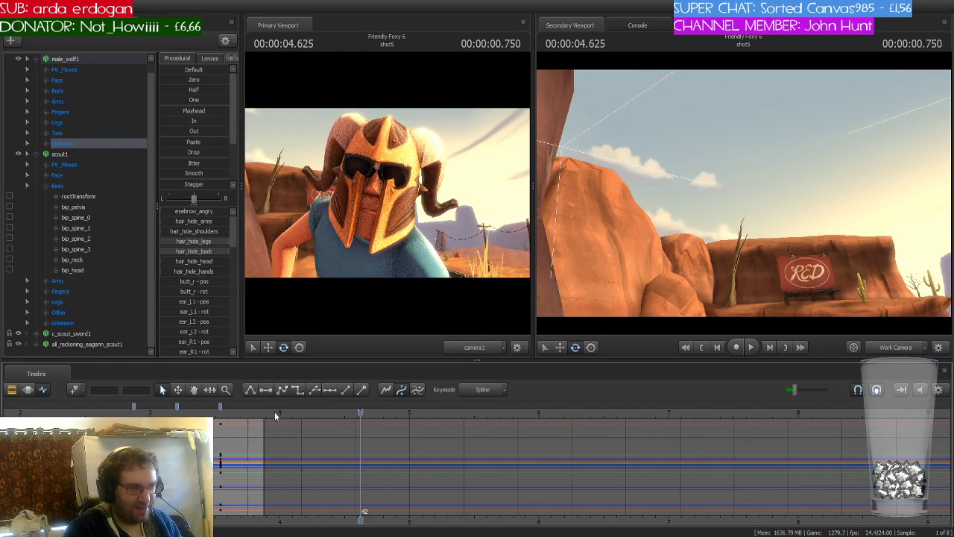
Add a keyframe for male_wolf1's Unknown controls at 3.833 s, just before shot4 ends
{"action": "left_click_drag", "start_coordinate": [365, 412], "coordinate": [386, 412]}
{"action": "scroll", "coordinate": [221, 417], "scroll_direction": "up", "scroll_amount": 5}
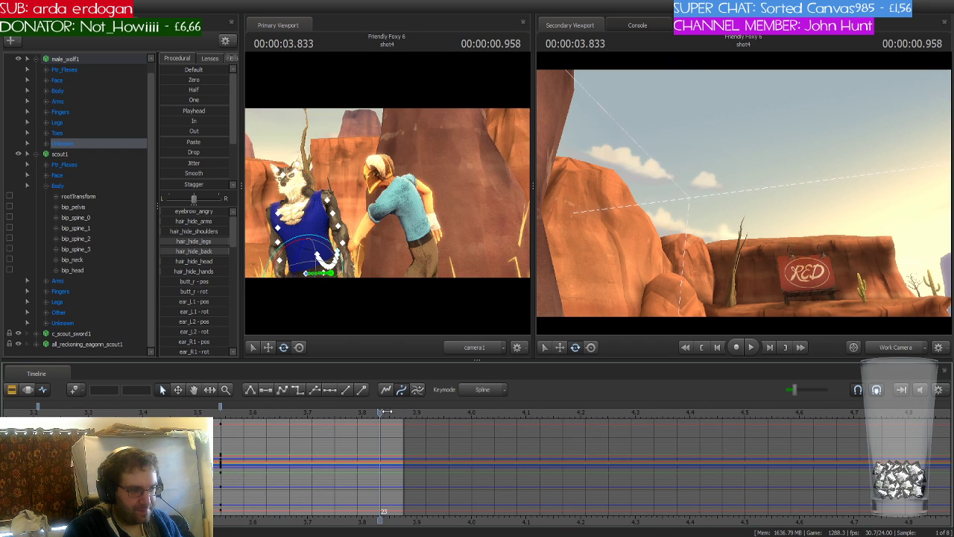
{"action": "left_click", "coordinate": [74, 390]}
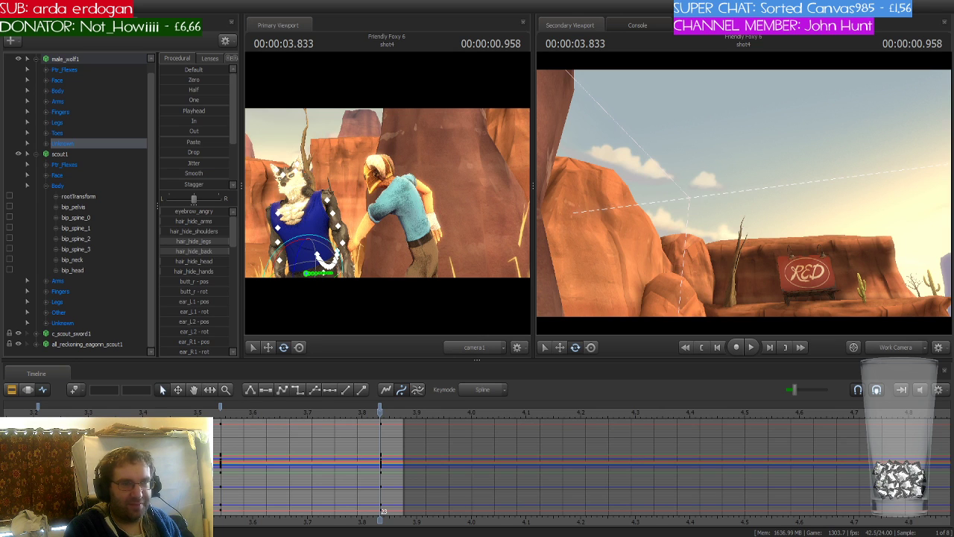
{"action": "scroll", "coordinate": [380, 462], "scroll_direction": "down", "scroll_amount": 4}
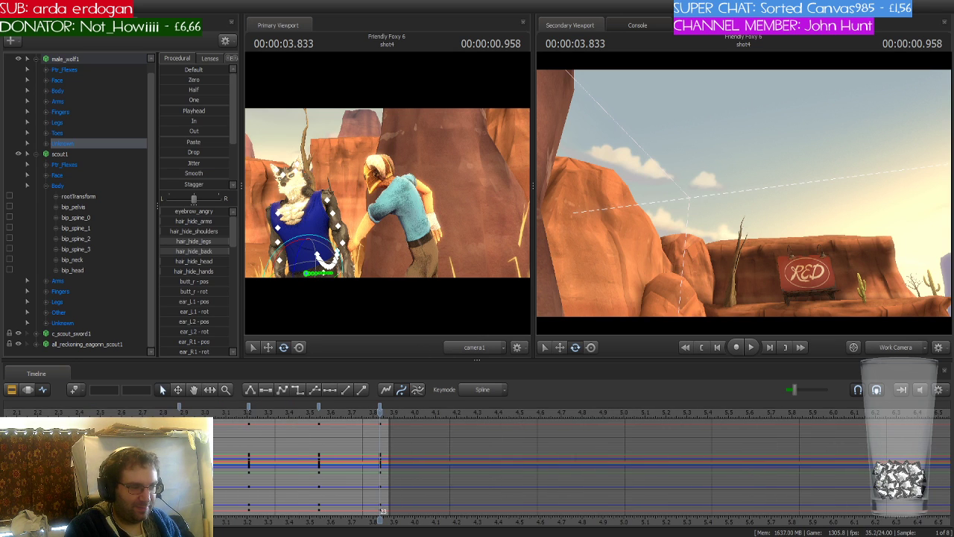
Replay the end of shot4 into shot5 and select male_wolf1's Unknown keys at 3.541 s
{"action": "key", "text": "space"}
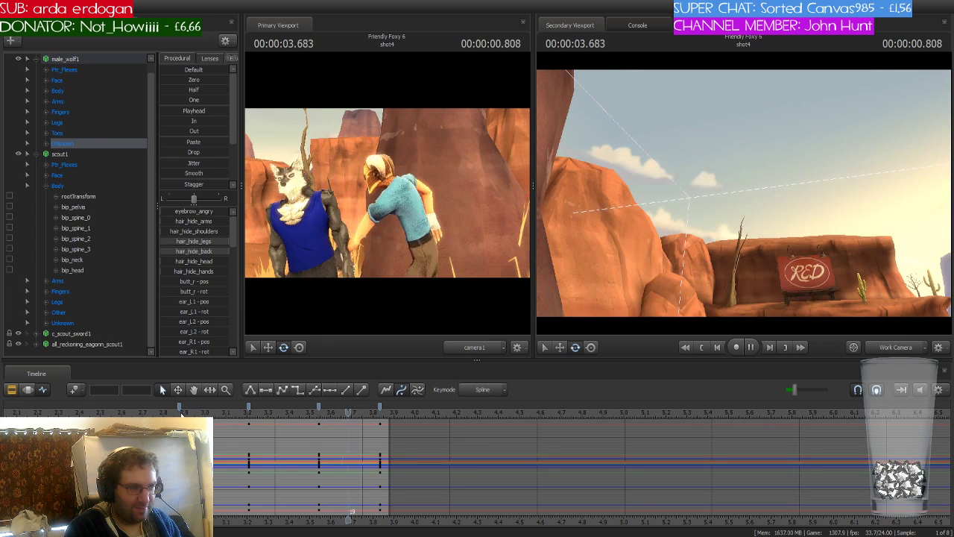
{"action": "left_click", "coordinate": [318, 406]}
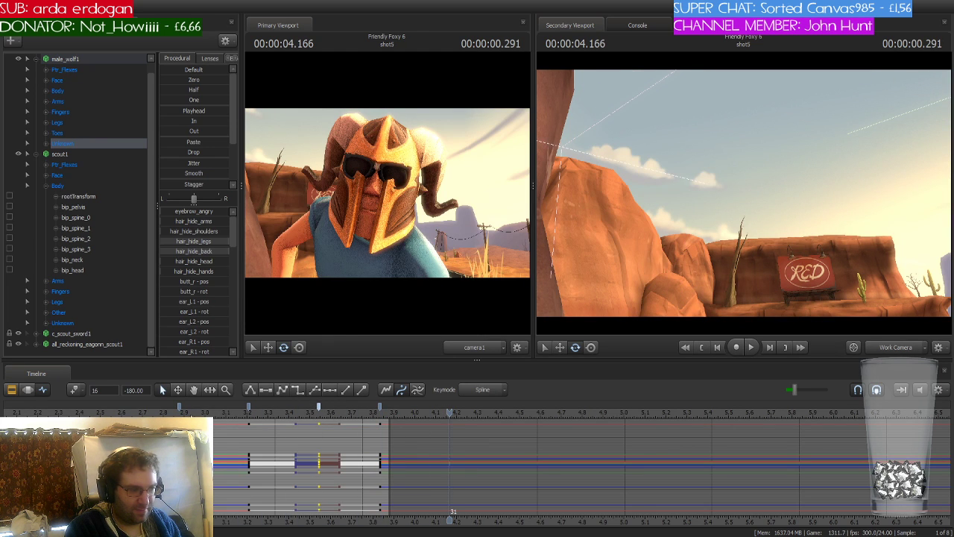
{"action": "key", "text": "space"}
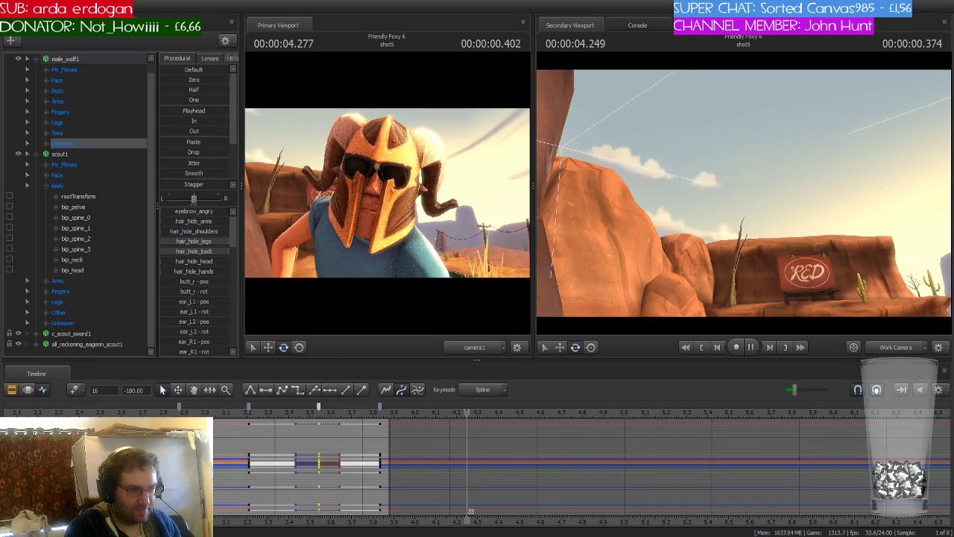
{"action": "key", "text": "space"}
{"action": "key", "text": "Left"}
{"action": "key", "text": "Left"}
{"action": "key", "text": "Left"}
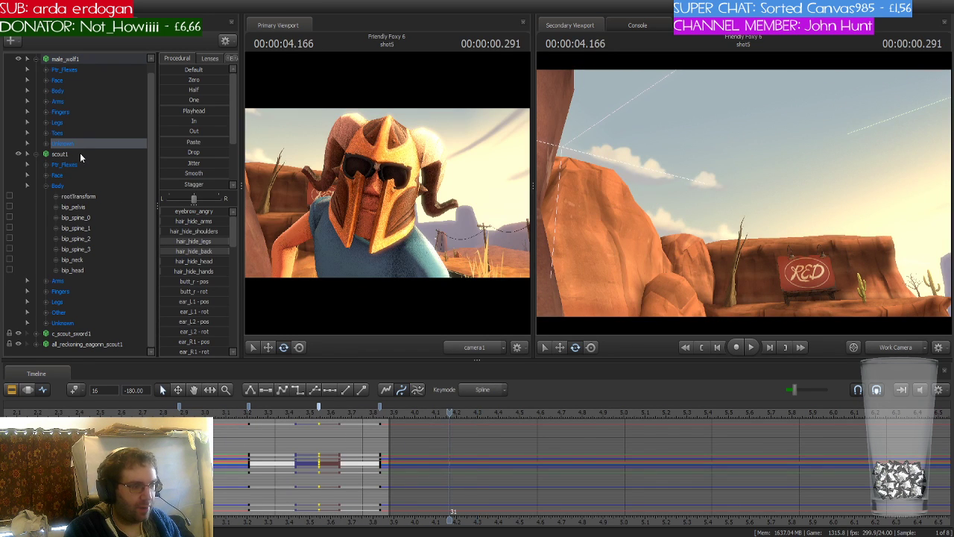
Select scout1 and change the curve tangents of its shot4 keys at 3.541 s
{"action": "key", "text": "Up"}
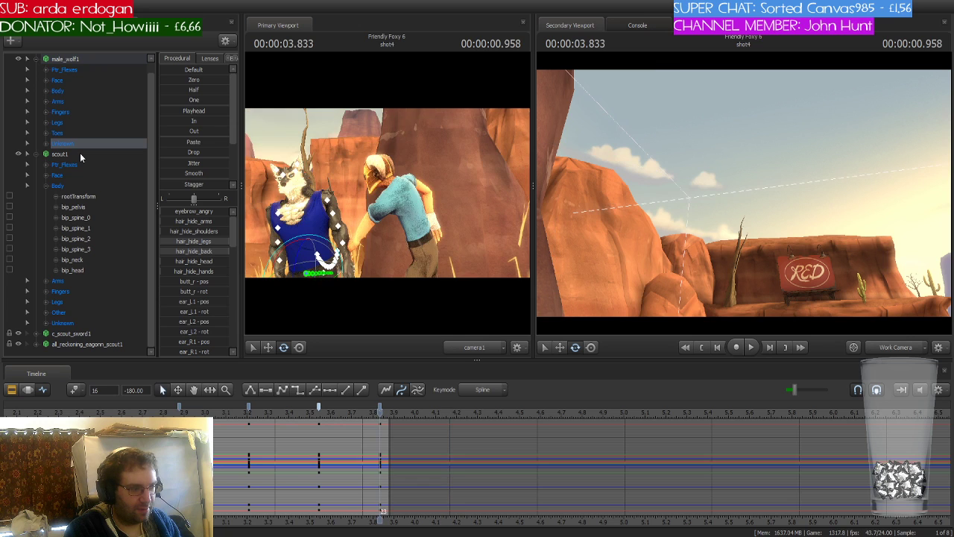
{"action": "left_click", "coordinate": [79, 152]}
{"action": "scroll", "coordinate": [367, 436], "scroll_direction": "up", "scroll_amount": 4}
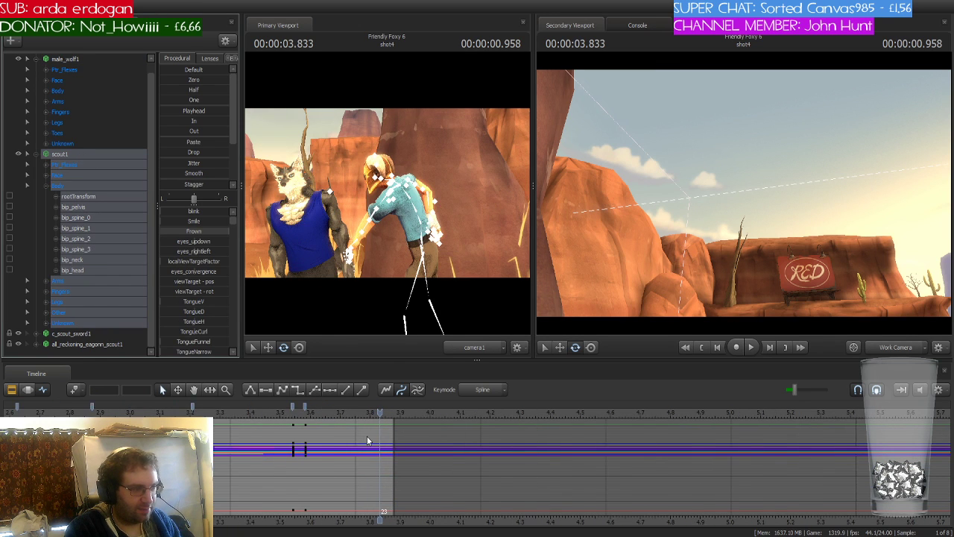
{"action": "left_click", "coordinate": [270, 411]}
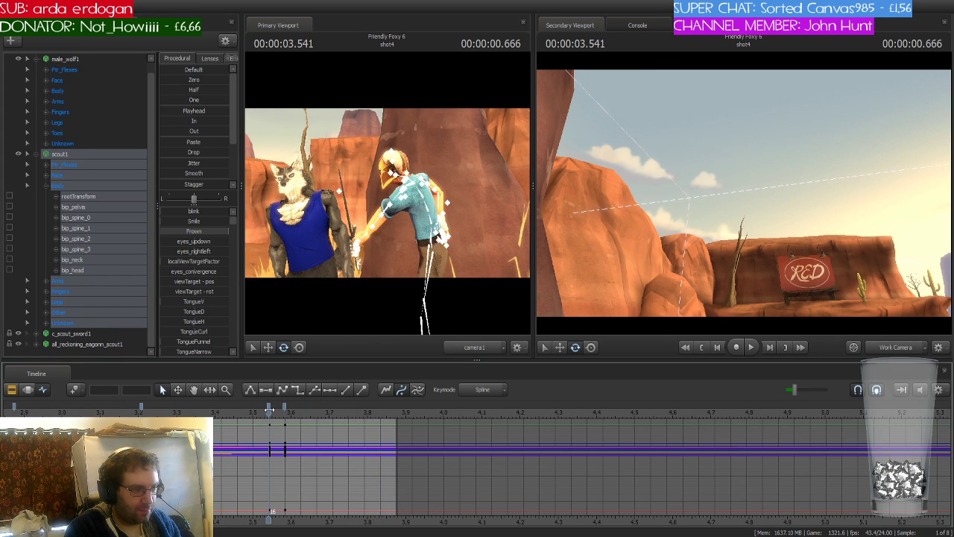
{"action": "left_click", "coordinate": [270, 407]}
{"action": "left_click", "coordinate": [293, 388]}
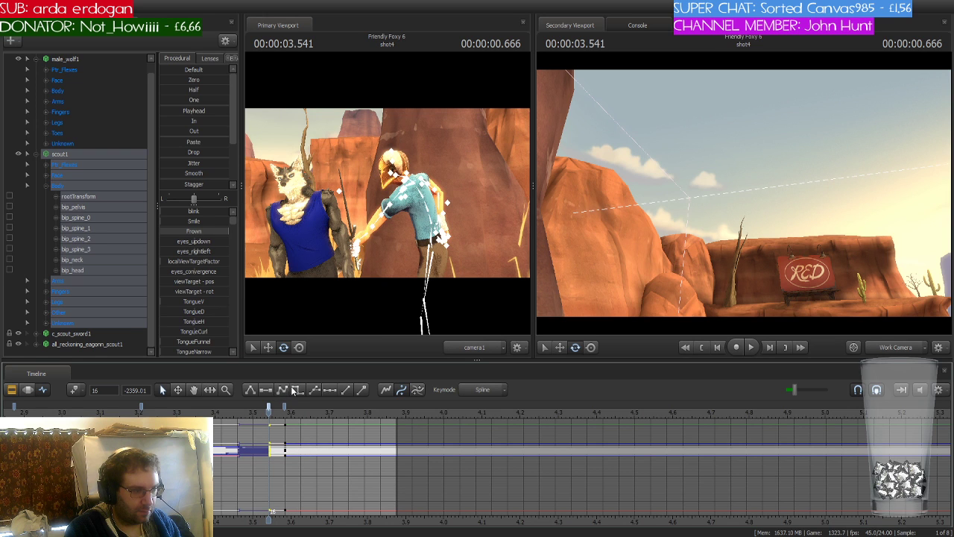
{"action": "left_click", "coordinate": [276, 387]}
{"action": "key", "text": "space"}
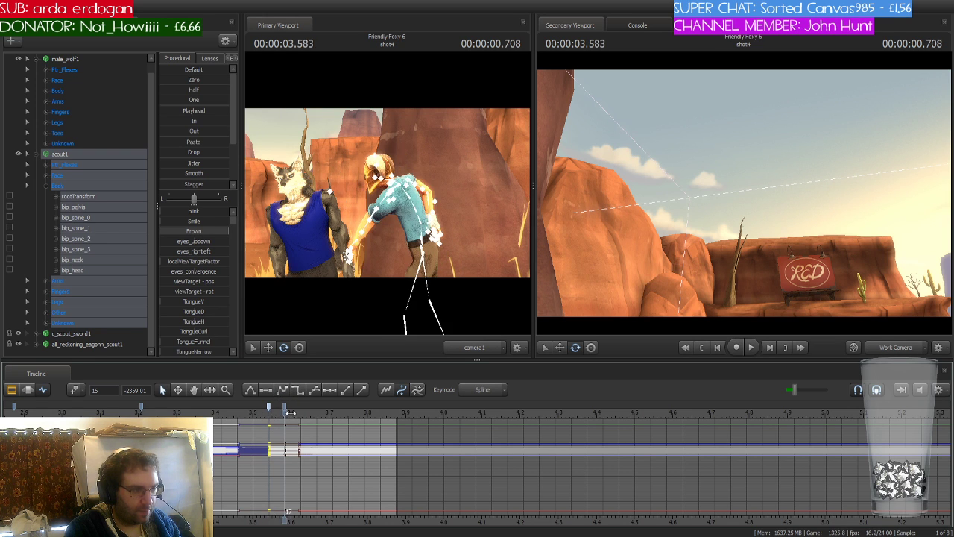
Add a keyframe for scout1 at 3.833 s and apply spline tangents to its keys at 3.583 s
{"action": "left_click", "coordinate": [379, 413]}
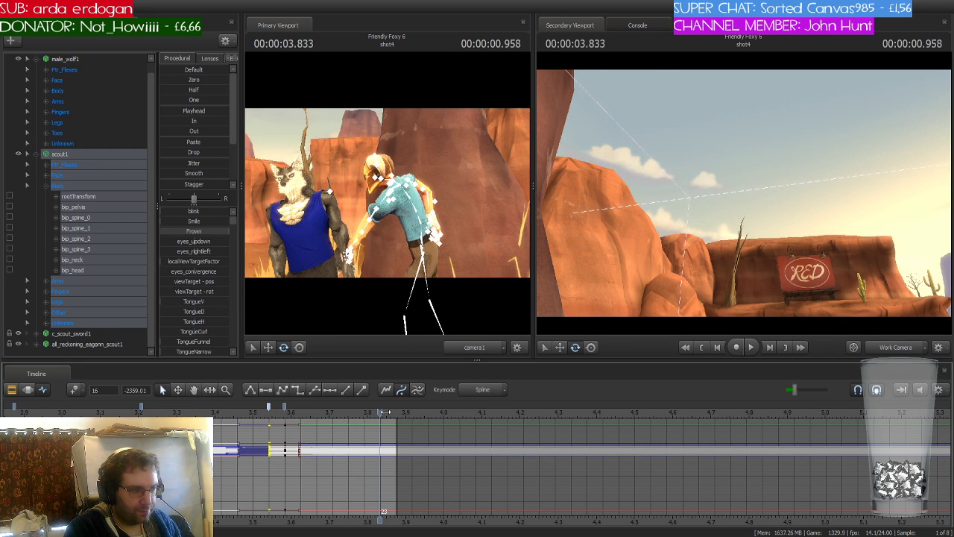
{"action": "left_click", "coordinate": [289, 433]}
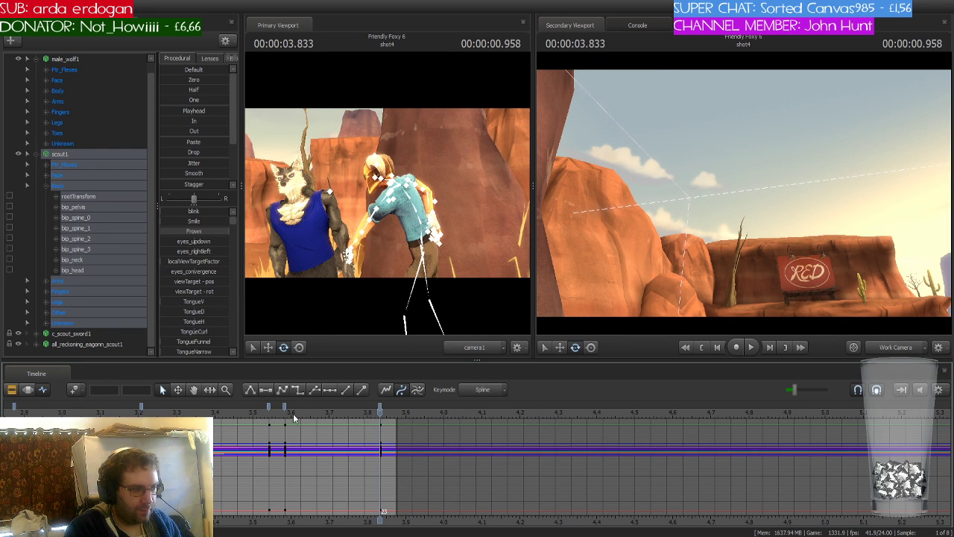
{"action": "left_click", "coordinate": [285, 407]}
{"action": "left_click", "coordinate": [282, 391]}
{"action": "scroll", "coordinate": [270, 432], "scroll_direction": "down", "scroll_amount": 5}
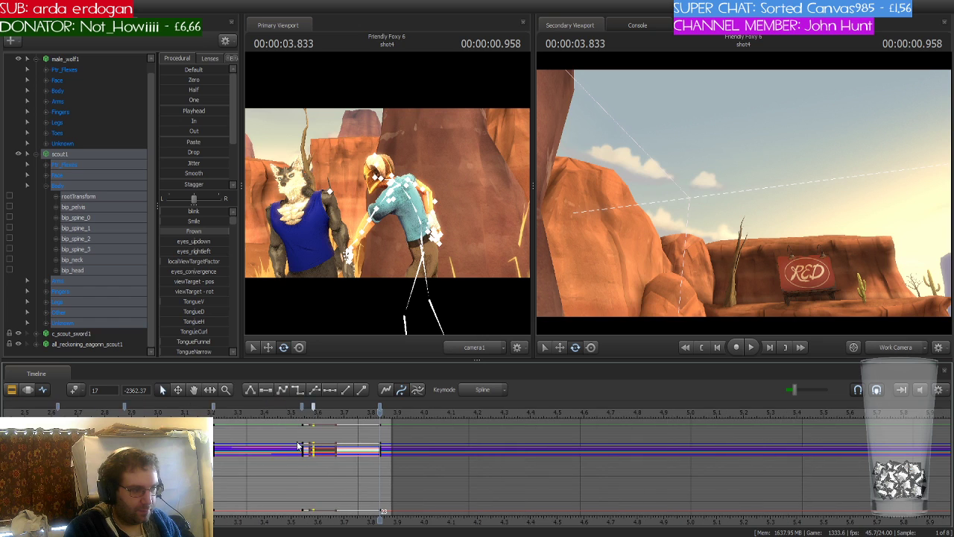
Play shot4 from its start into shot5 to check the scout's adjusted motion
{"action": "left_click", "coordinate": [221, 414]}
{"action": "key", "text": "space"}
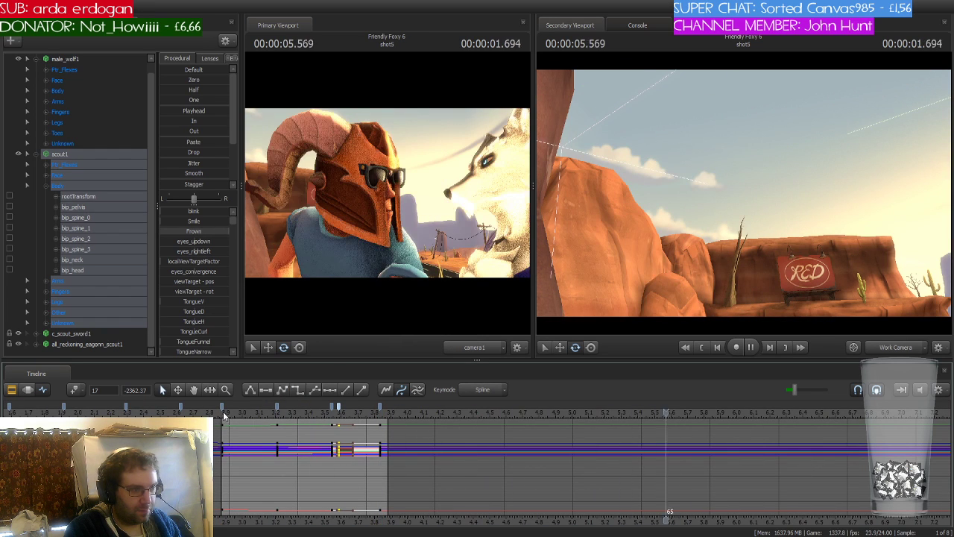
{"action": "key", "text": "space"}
Make shot5 the active shot and apply spline tangents to all of male_wolf1's keys from 4.666 s to 5.666 s
{"action": "left_click", "coordinate": [14, 389]}
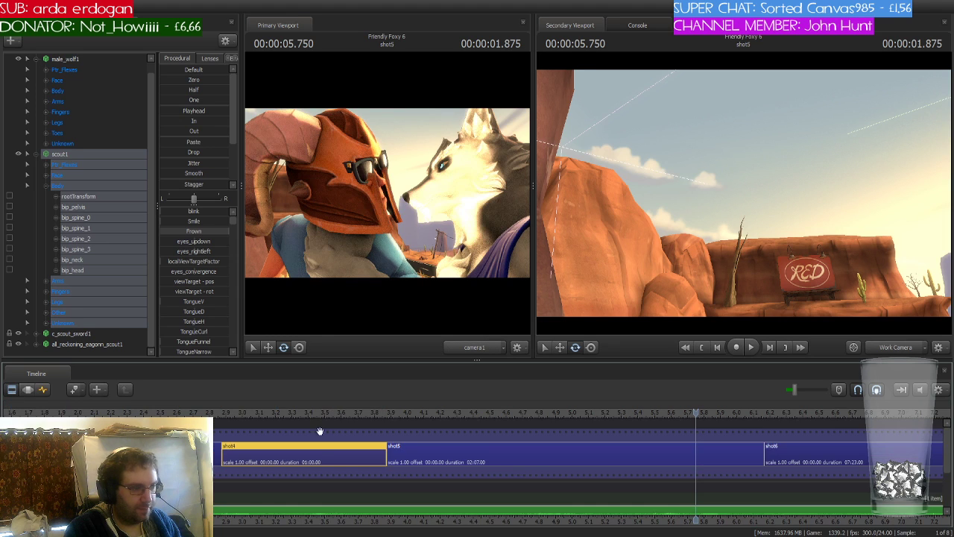
{"action": "left_click", "coordinate": [535, 461]}
{"action": "left_click", "coordinate": [45, 390]}
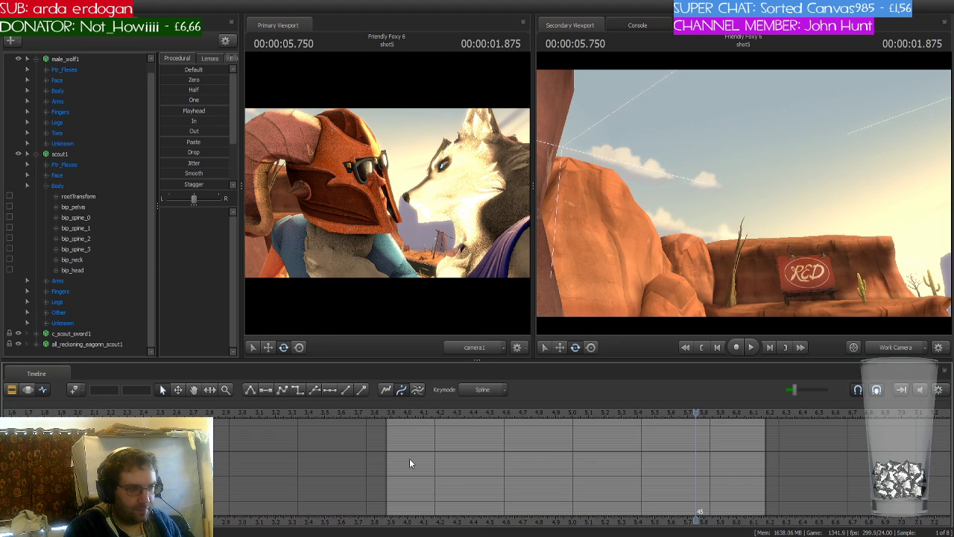
{"action": "left_click", "coordinate": [75, 65]}
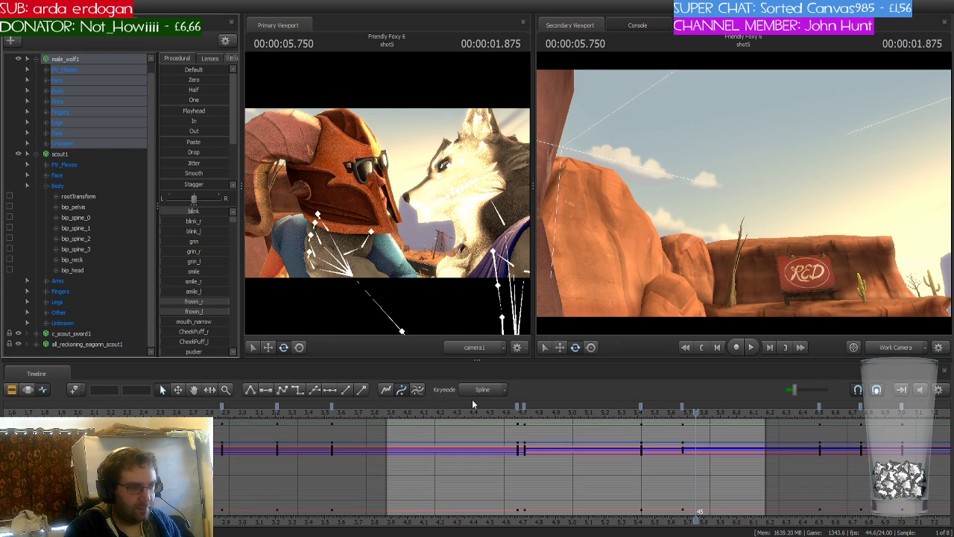
{"action": "left_click", "coordinate": [682, 408], "text": "shift"}
{"action": "left_click", "coordinate": [285, 389]}
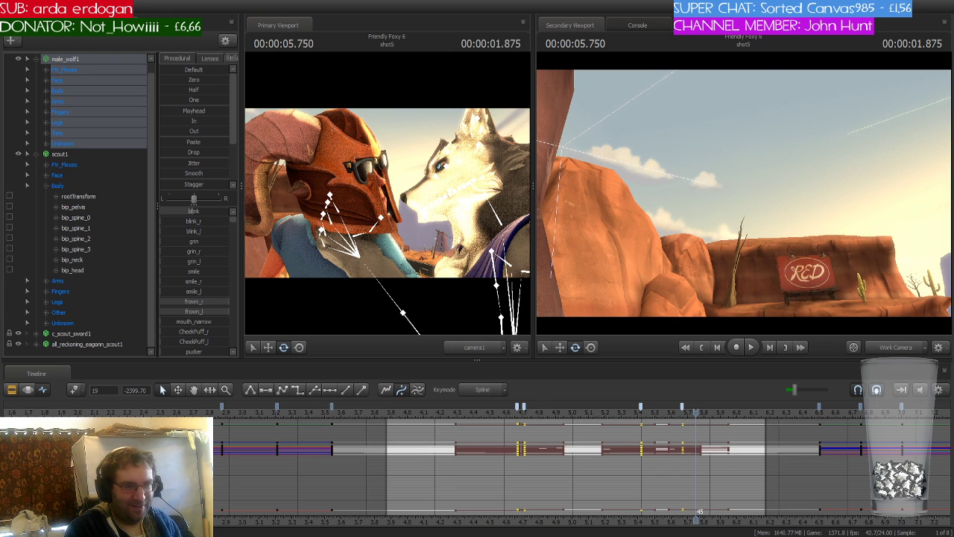
Play shot5, set male_wolf1's keys at 4.666 s to stepped tangents, and replay the turn into shot6
{"action": "left_click", "coordinate": [388, 411]}
{"action": "key", "text": "space"}
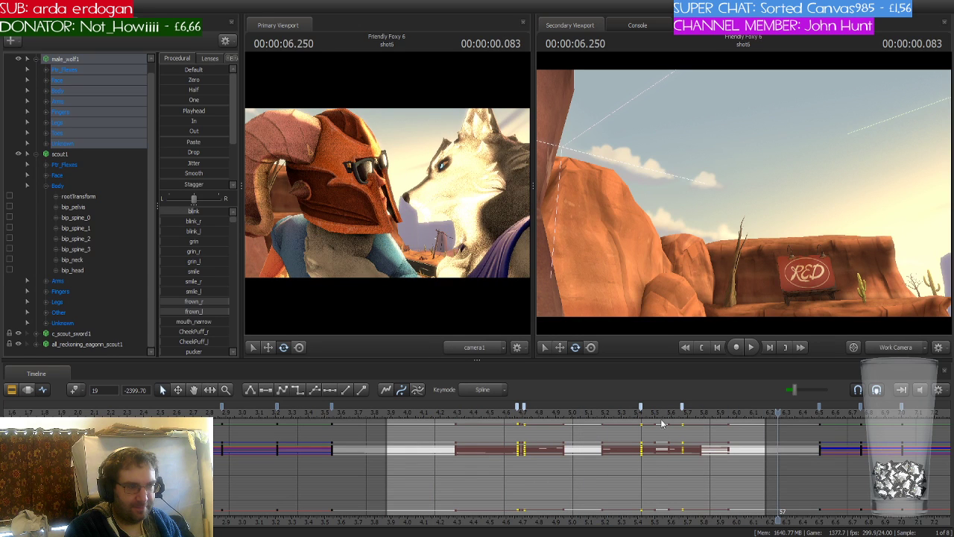
{"action": "left_click_drag", "start_coordinate": [778, 411], "coordinate": [522, 411]}
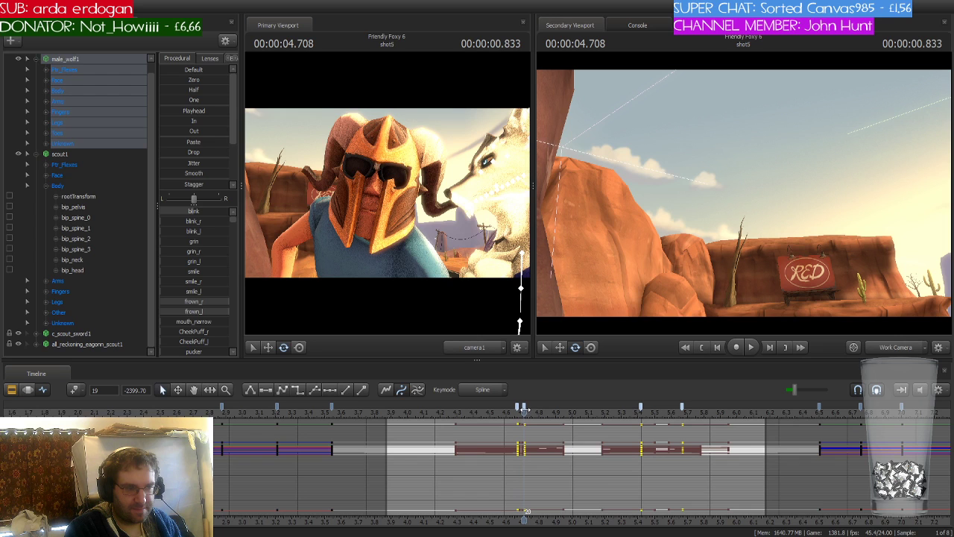
{"action": "left_click", "coordinate": [518, 406]}
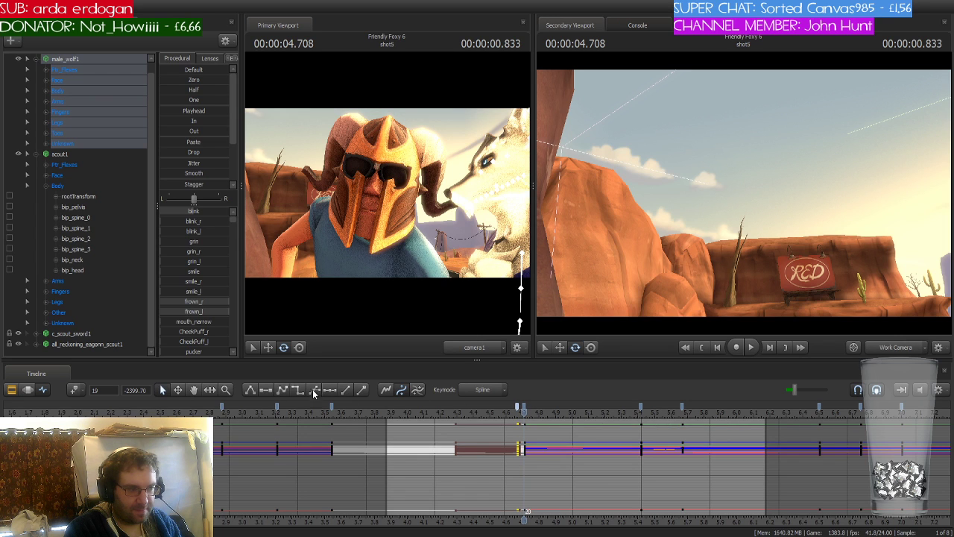
{"action": "key", "text": "space"}
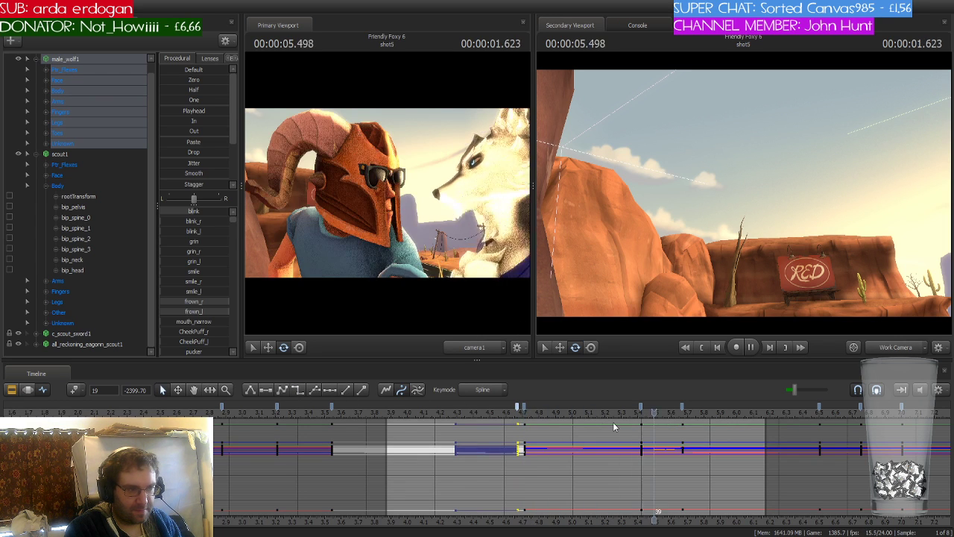
{"action": "key", "text": "space"}
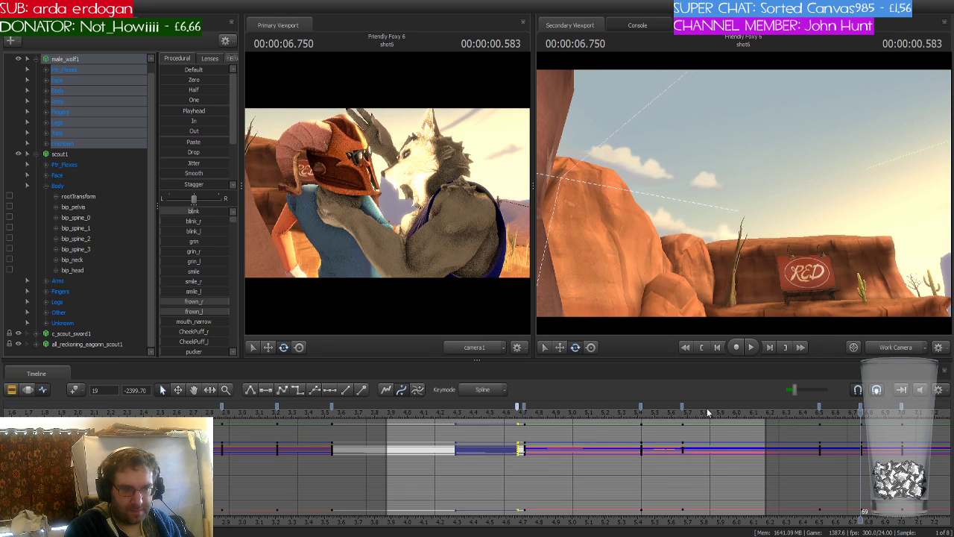
Add a keyframe for male_wolf1 at 6.125 s, just before shot5 ends, and select its keys at 5.666 s
{"action": "left_click_drag", "start_coordinate": [855, 412], "coordinate": [759, 412]}
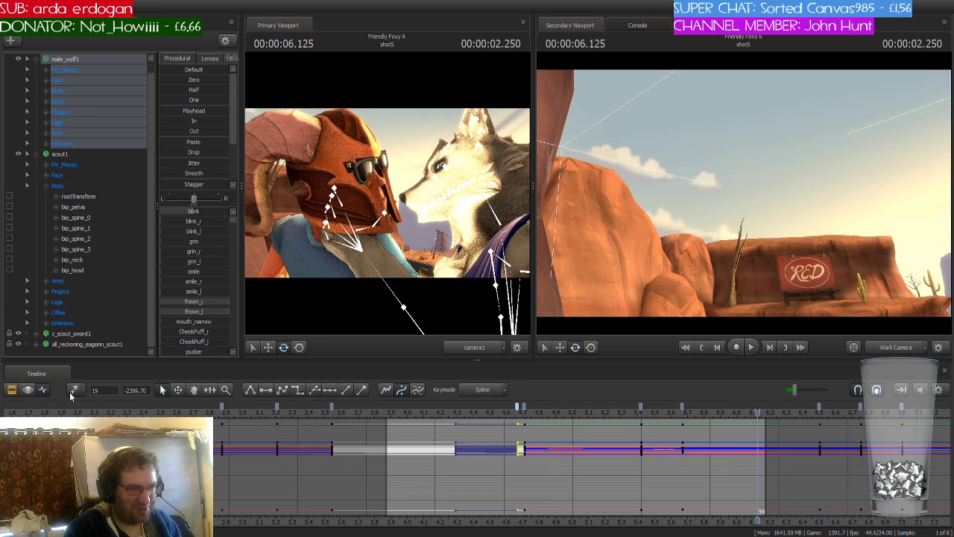
{"action": "left_click", "coordinate": [603, 445]}
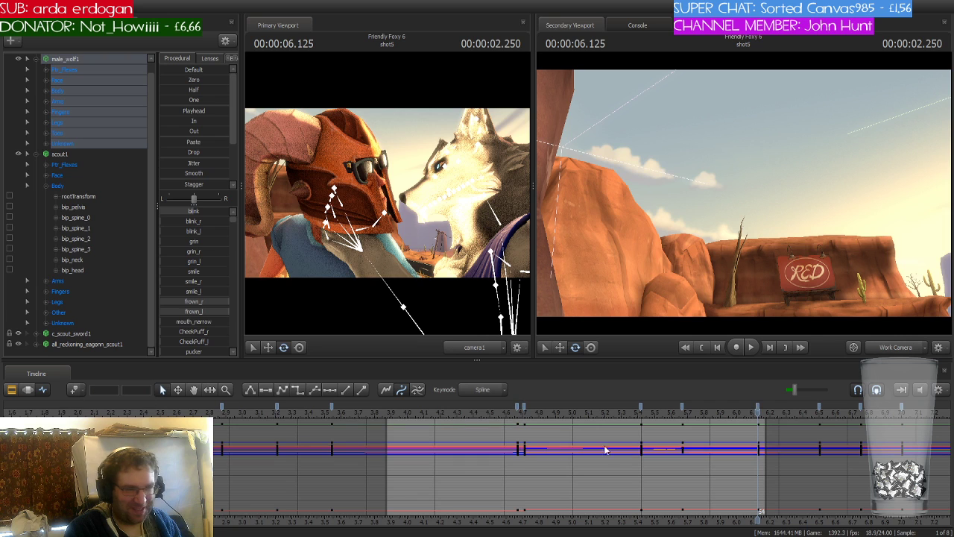
{"action": "left_click", "coordinate": [681, 408]}
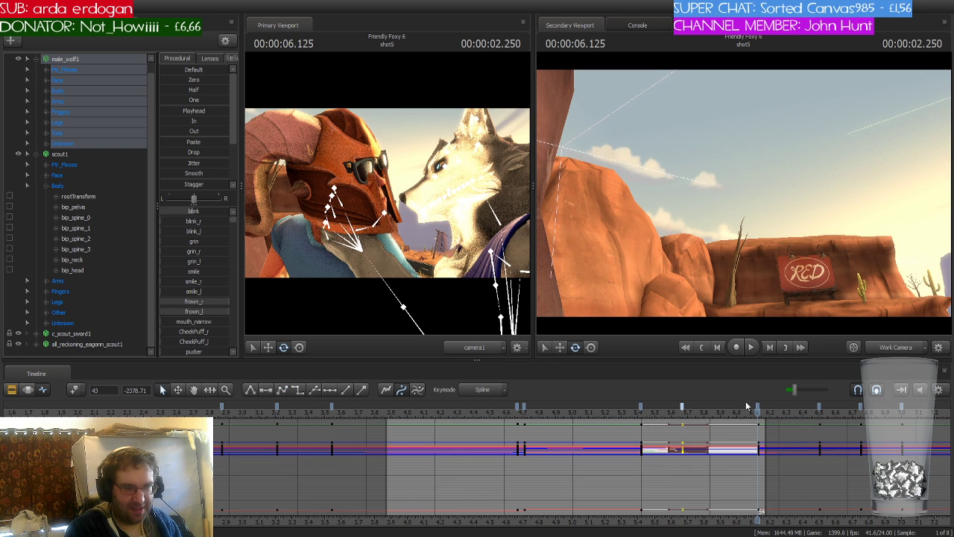
Set scout1's rootTransform key at 4.666 s to stepped tangents and check the frames on both sides of the jump
{"action": "left_click_drag", "start_coordinate": [755, 411], "coordinate": [523, 412]}
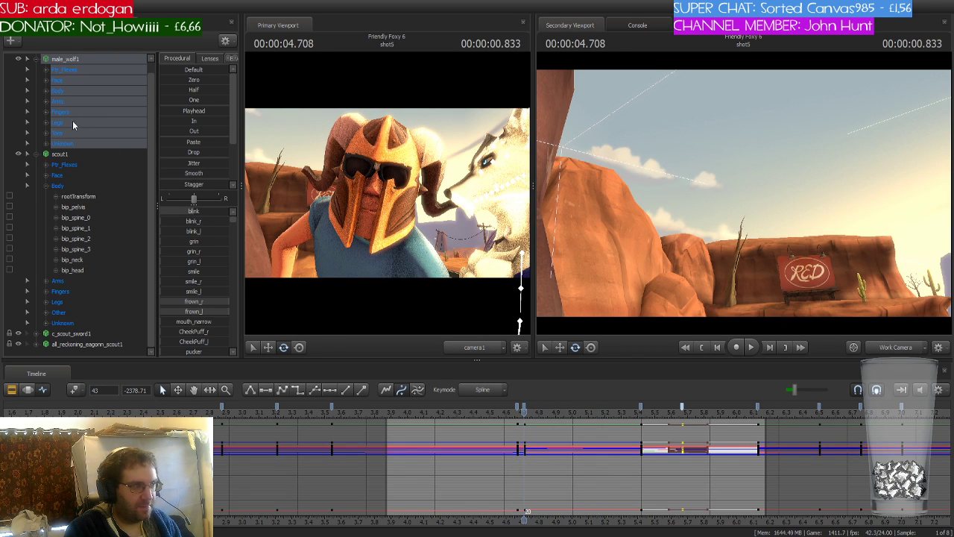
{"action": "left_click", "coordinate": [82, 196]}
{"action": "scroll", "coordinate": [525, 418], "scroll_direction": "up", "scroll_amount": 2}
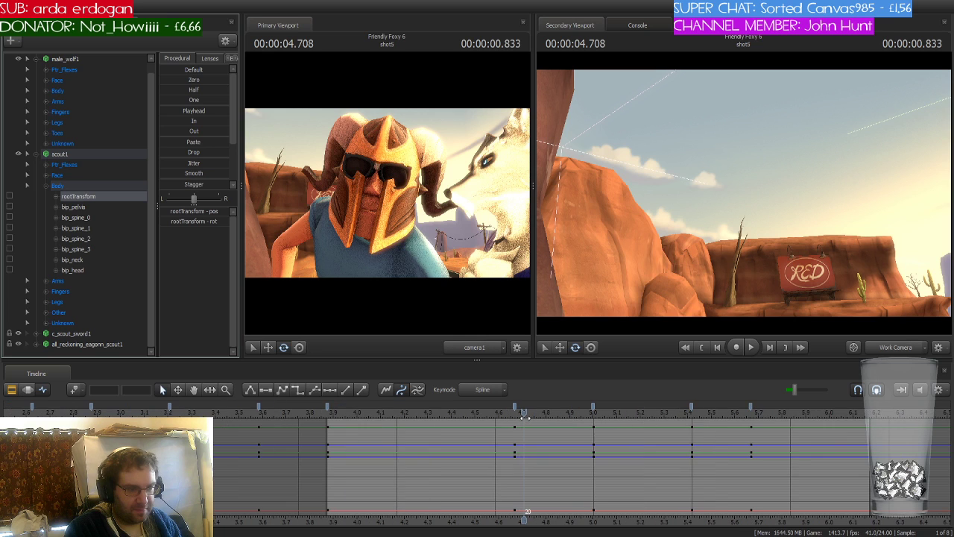
{"action": "mouse_move", "coordinate": [525, 418]}
{"action": "left_mouse_down"}
{"action": "mouse_move", "coordinate": [514, 418]}
{"action": "mouse_move", "coordinate": [592, 418]}
{"action": "mouse_move", "coordinate": [513, 419]}
{"action": "left_mouse_up"}
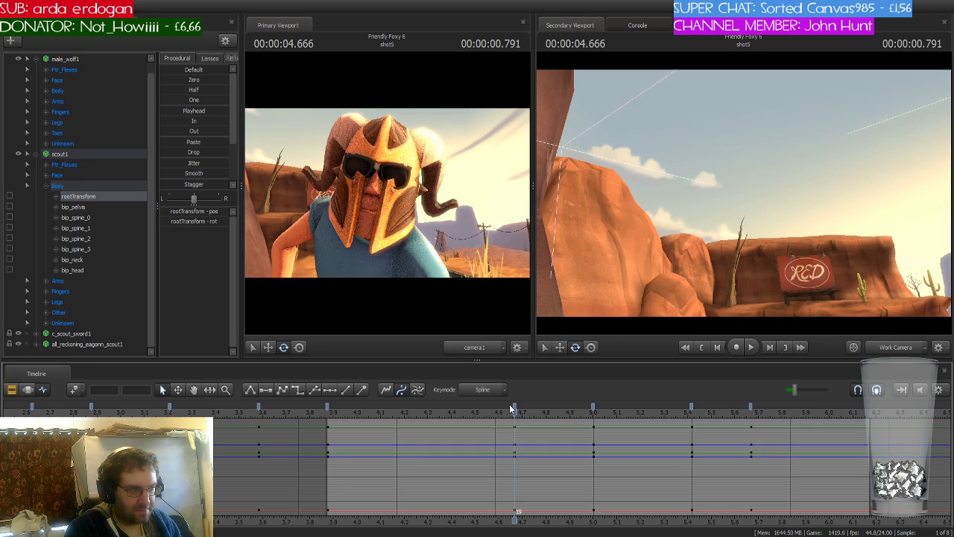
{"action": "mouse_move", "coordinate": [721, 259]}
{"action": "left_mouse_down"}
{"action": "mouse_move", "coordinate": [727, 316]}
{"action": "mouse_move", "coordinate": [719, 276]}
{"action": "left_mouse_up"}
{"action": "key", "text": "s"}
{"action": "key", "text": "w"}
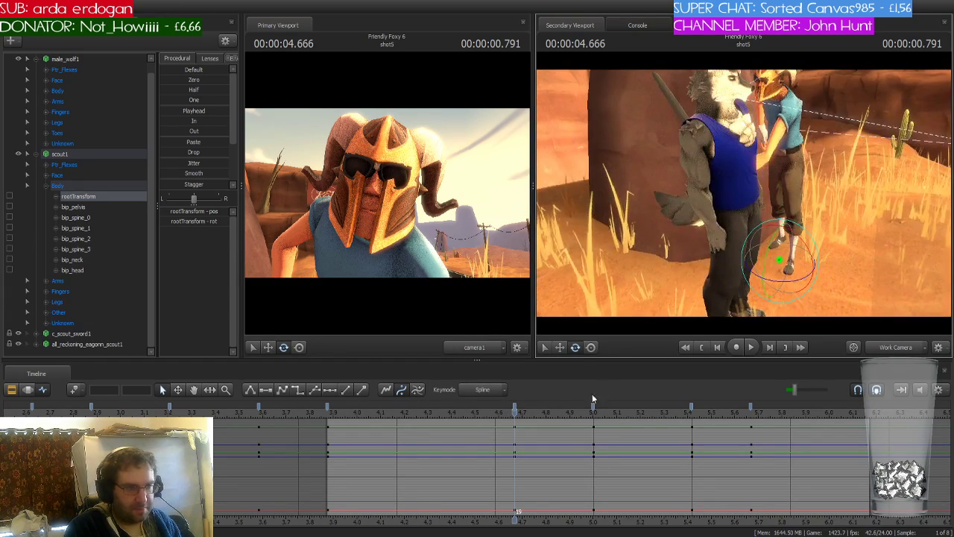
{"action": "left_click", "coordinate": [516, 409]}
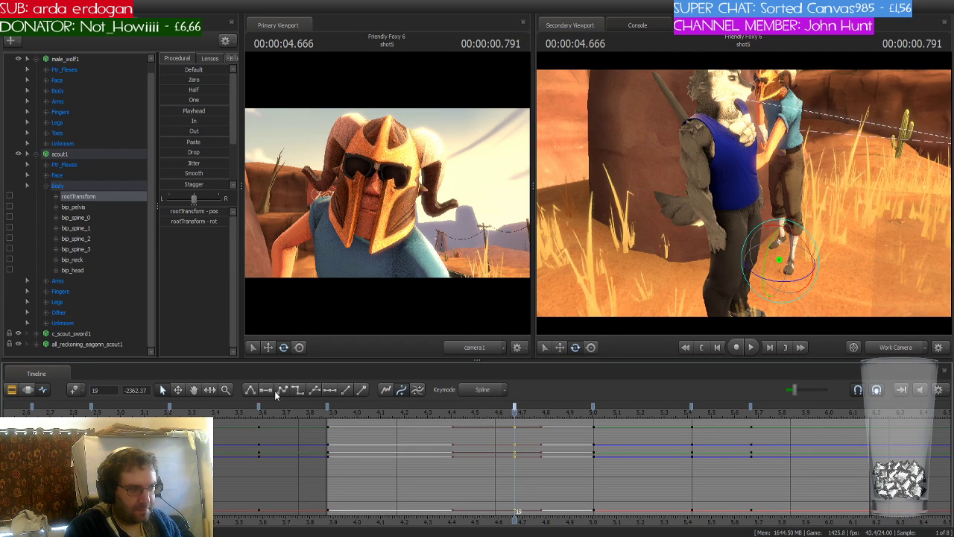
{"action": "left_click", "coordinate": [296, 391]}
{"action": "mouse_move", "coordinate": [514, 409]}
{"action": "left_mouse_down"}
{"action": "mouse_move", "coordinate": [574, 417]}
{"action": "mouse_move", "coordinate": [522, 418]}
{"action": "left_mouse_up"}
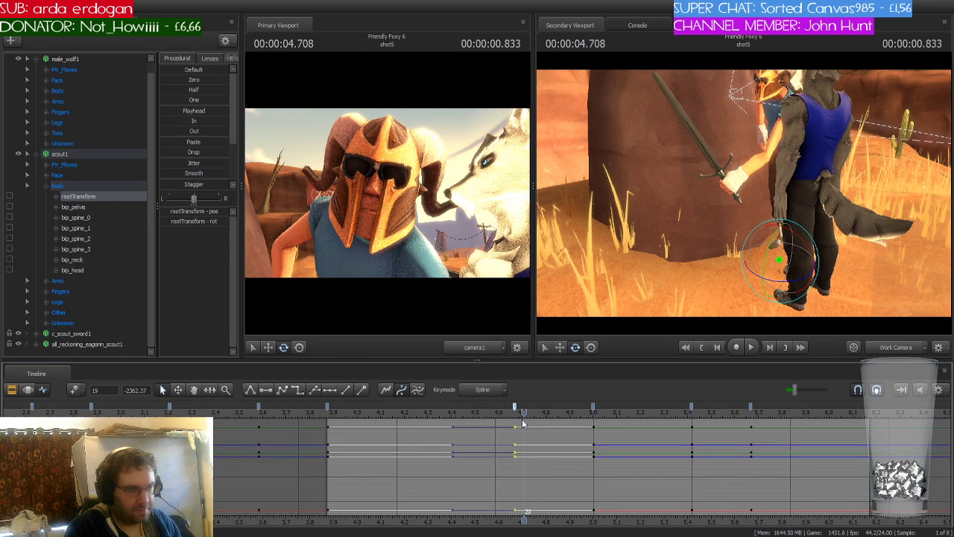
{"action": "key", "text": "Left"}
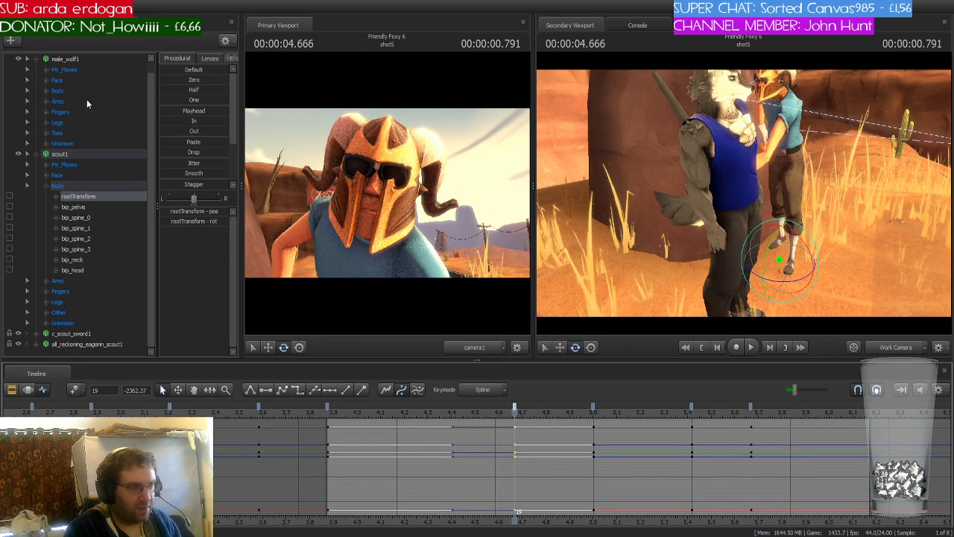
Select male_wolf1's rootTransform and compare its keys at 4.666 s and 4.708 s on both sides of the jump
{"action": "left_click", "coordinate": [50, 91]}
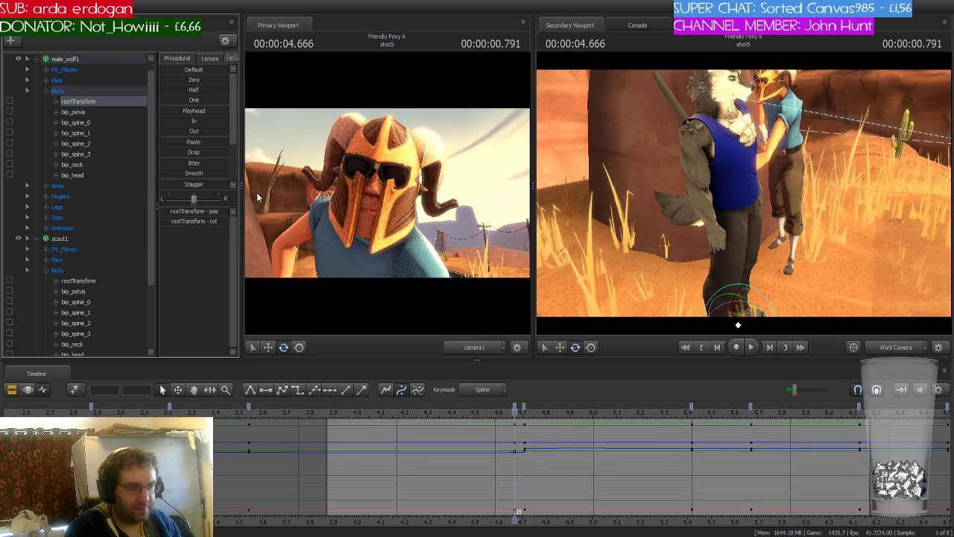
{"action": "scroll", "coordinate": [534, 484], "scroll_direction": "up", "scroll_amount": 4}
{"action": "left_click", "coordinate": [514, 410]}
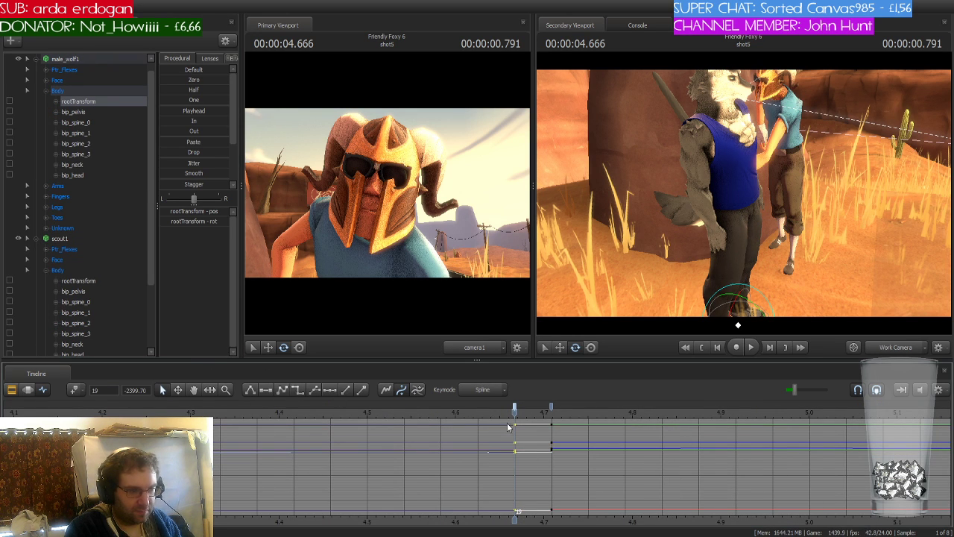
{"action": "left_click_drag", "start_coordinate": [515, 414], "coordinate": [559, 427]}
{"action": "left_click", "coordinate": [551, 410]}
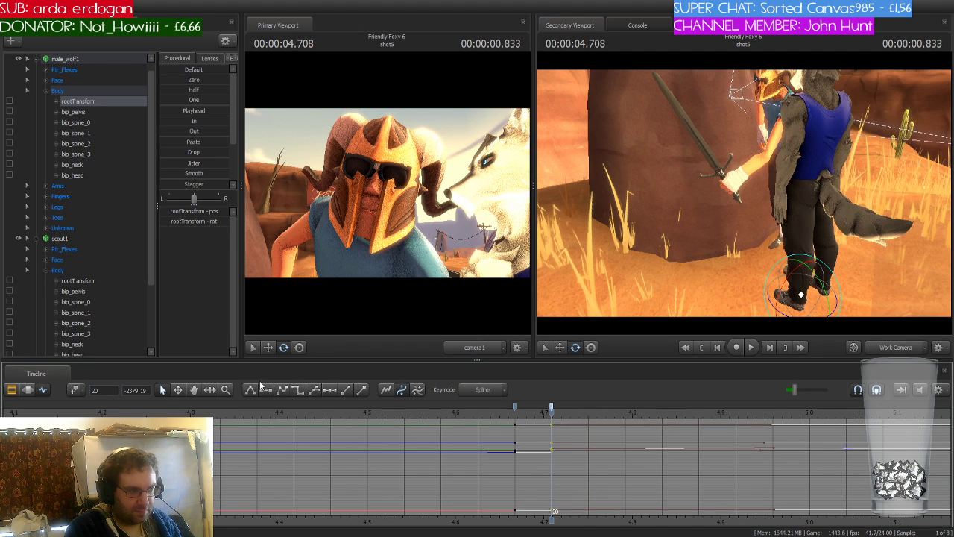
Play shot5 from 4.708 s to its end, and return to 5.708 s to inspect the pose
{"action": "scroll", "coordinate": [553, 483], "scroll_direction": "down", "scroll_amount": 3}
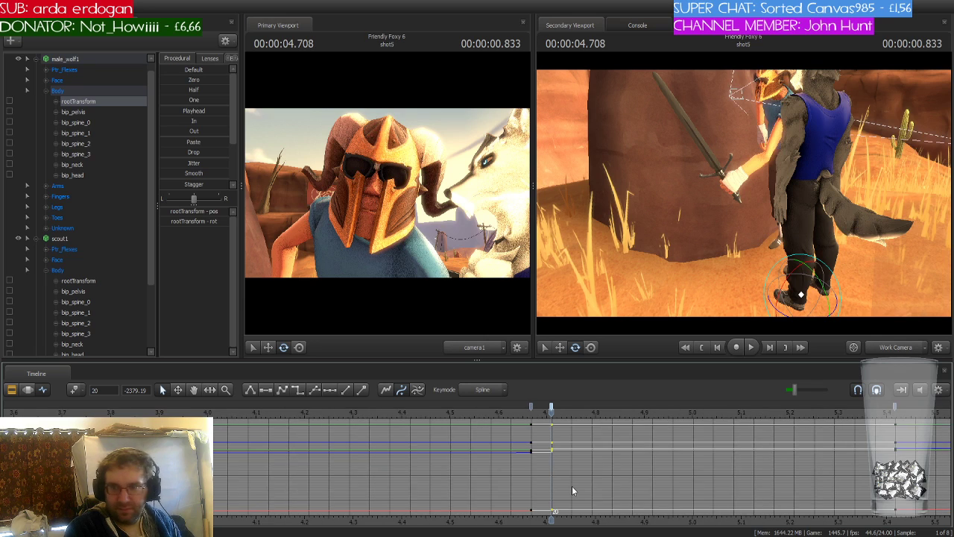
{"action": "scroll", "coordinate": [572, 486], "scroll_direction": "down", "scroll_amount": 1}
{"action": "middle_click_drag", "start_coordinate": [551, 518], "coordinate": [406, 495]}
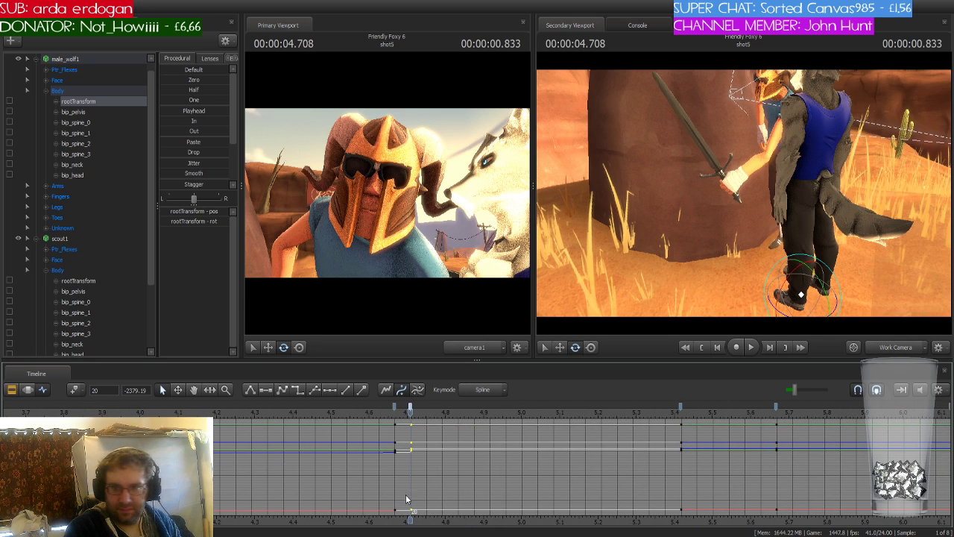
{"action": "key", "text": "space"}
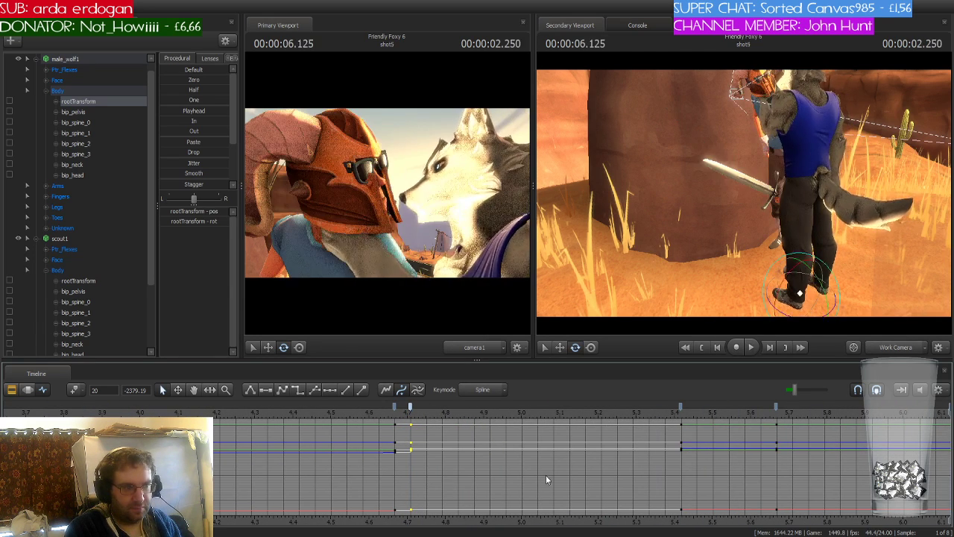
{"action": "key", "text": "space"}
{"action": "middle_click_drag", "start_coordinate": [900, 518], "coordinate": [527, 476]}
{"action": "scroll", "coordinate": [527, 475], "scroll_direction": "down", "scroll_amount": 3}
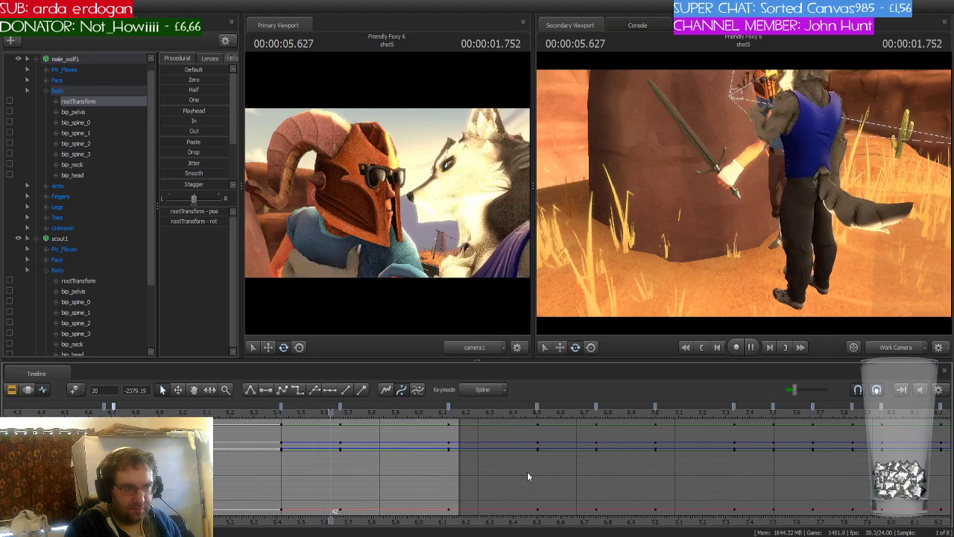
{"action": "key", "text": "space"}
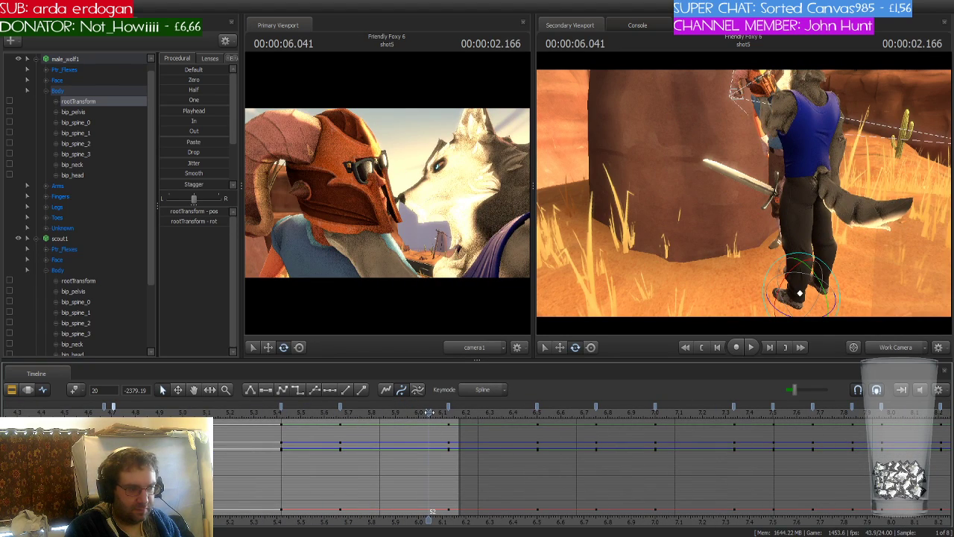
{"action": "left_click_drag", "start_coordinate": [429, 412], "coordinate": [350, 412]}
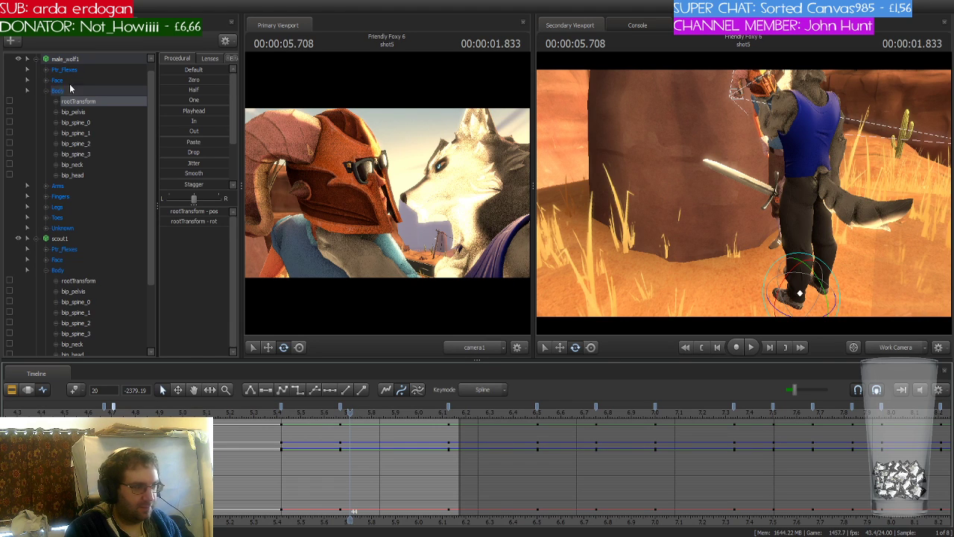
Frame male_wolf1's right arm in the work camera and add a keyframe for bip_UpperArm_r at 5.916 s
{"action": "key", "text": "w"}
{"action": "left_click_drag", "start_coordinate": [640, 291], "coordinate": [744, 193]}
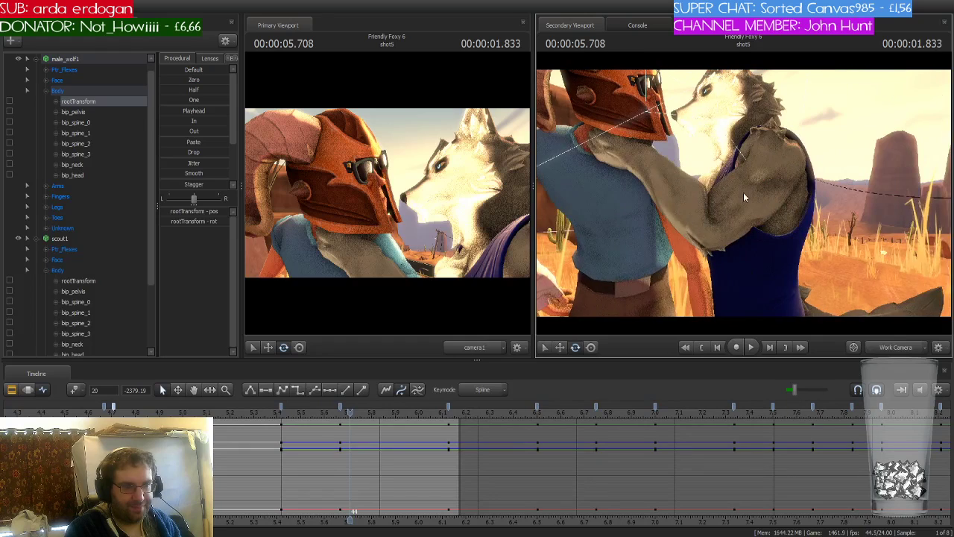
{"action": "left_click", "coordinate": [727, 211], "text": "ctrl"}
{"action": "scroll", "coordinate": [376, 445], "scroll_direction": "up", "scroll_amount": 2}
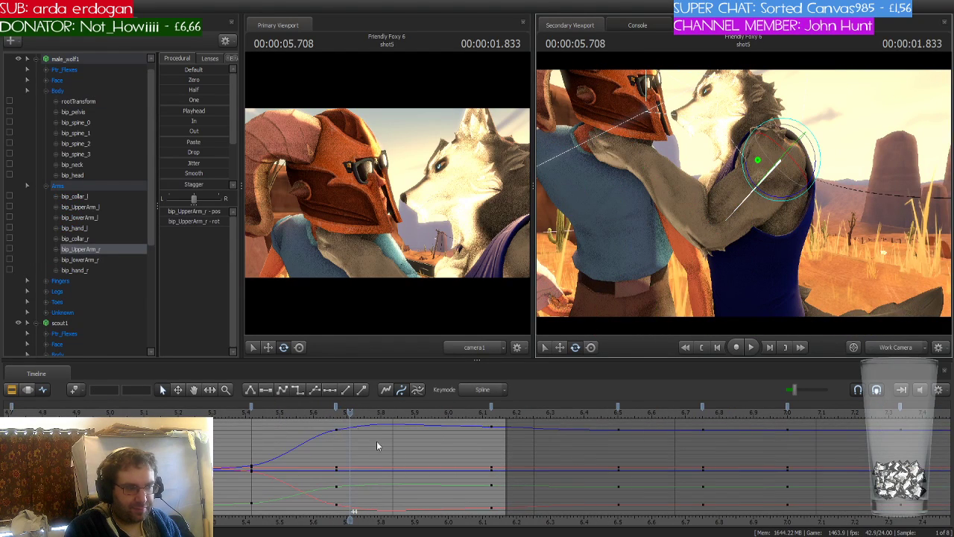
{"action": "left_click_drag", "start_coordinate": [351, 413], "coordinate": [422, 425]}
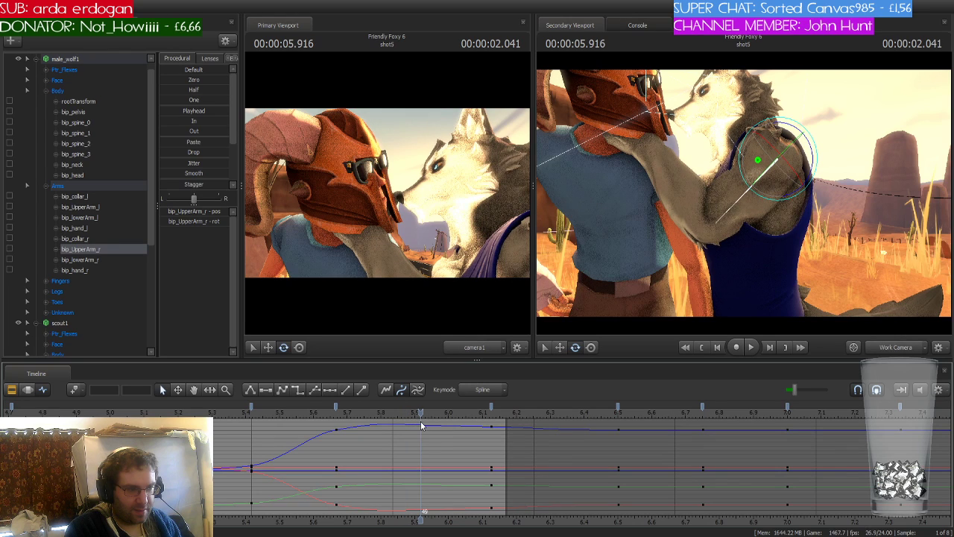
{"action": "left_click", "coordinate": [74, 390]}
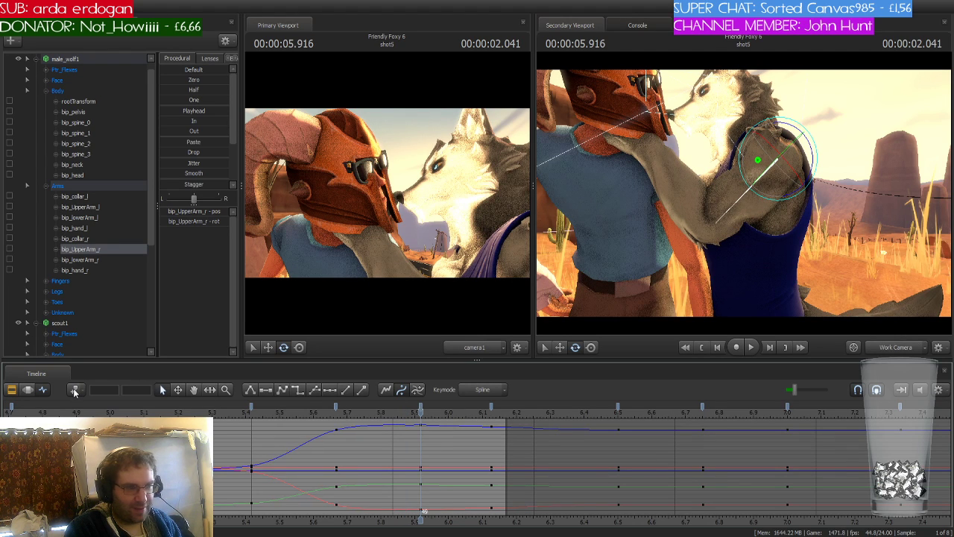
Rotate male_wolf1's bip_lowerArm_r at 5.916 s so the right forearm sits slightly lower against scout1
{"action": "left_click", "coordinate": [700, 218]}
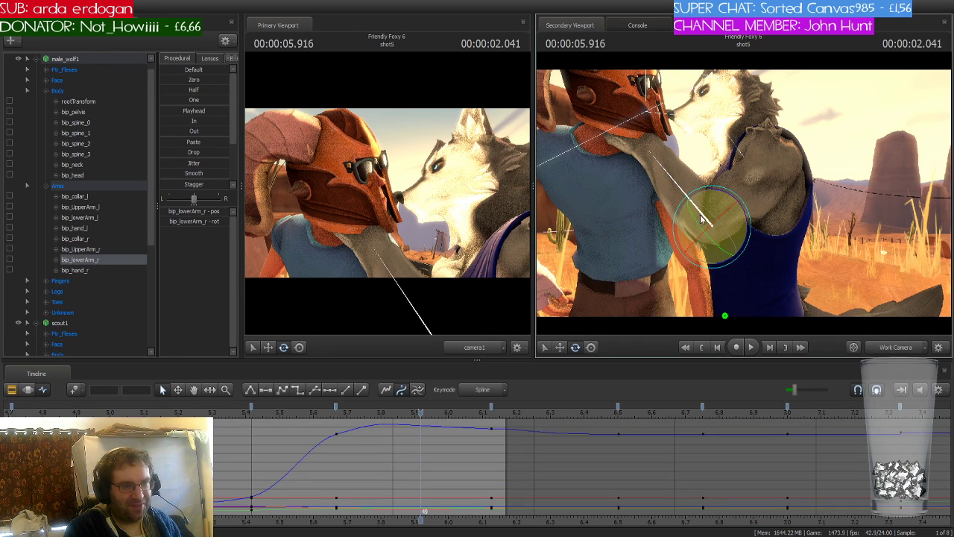
{"action": "left_click_drag", "start_coordinate": [701, 218], "coordinate": [734, 195]}
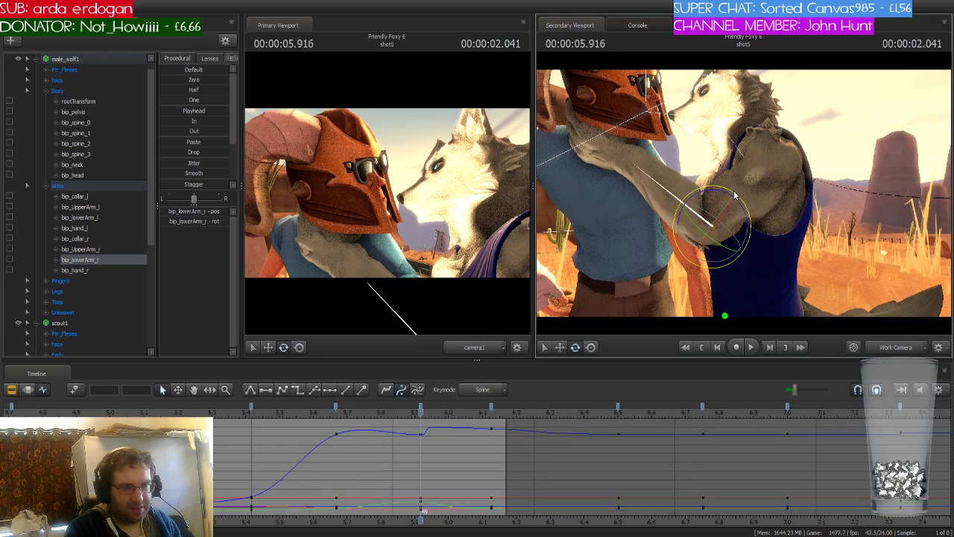
{"action": "mouse_move", "coordinate": [418, 411]}
{"action": "left_mouse_down"}
{"action": "mouse_move", "coordinate": [447, 412]}
{"action": "mouse_move", "coordinate": [423, 413]}
{"action": "left_mouse_up"}
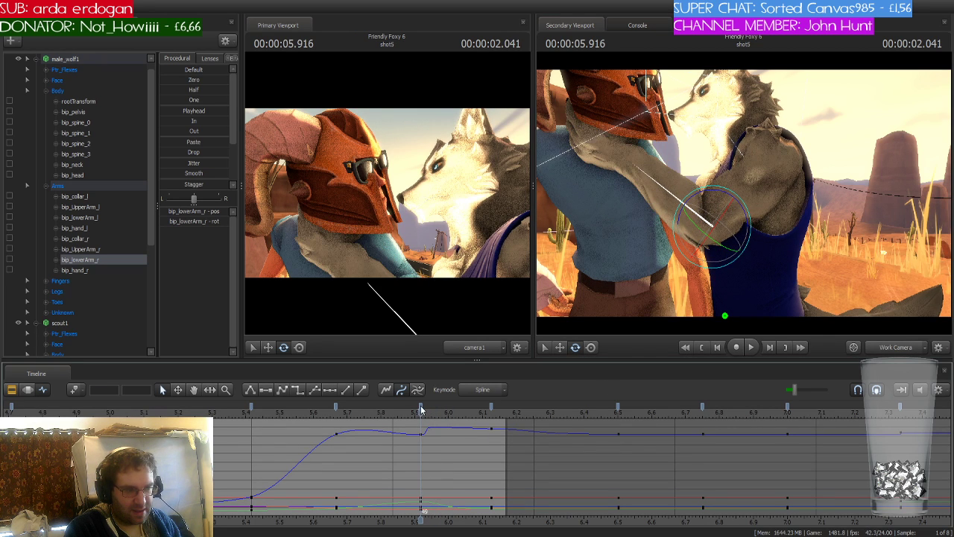
Try stepped tangents on the bip_lowerArm_r keyframe at frame 49, and return it to smooth tangents
{"action": "left_click", "coordinate": [421, 410]}
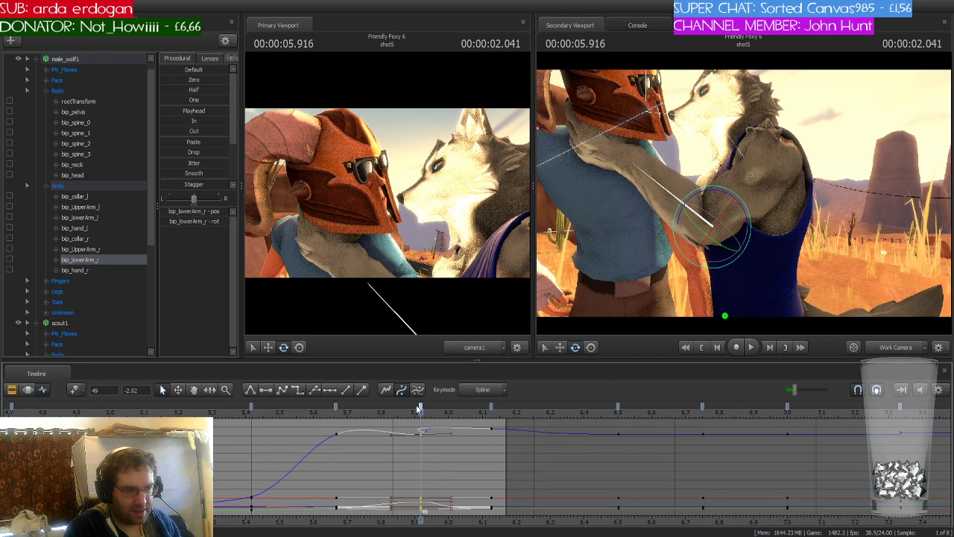
{"action": "left_click", "coordinate": [298, 391]}
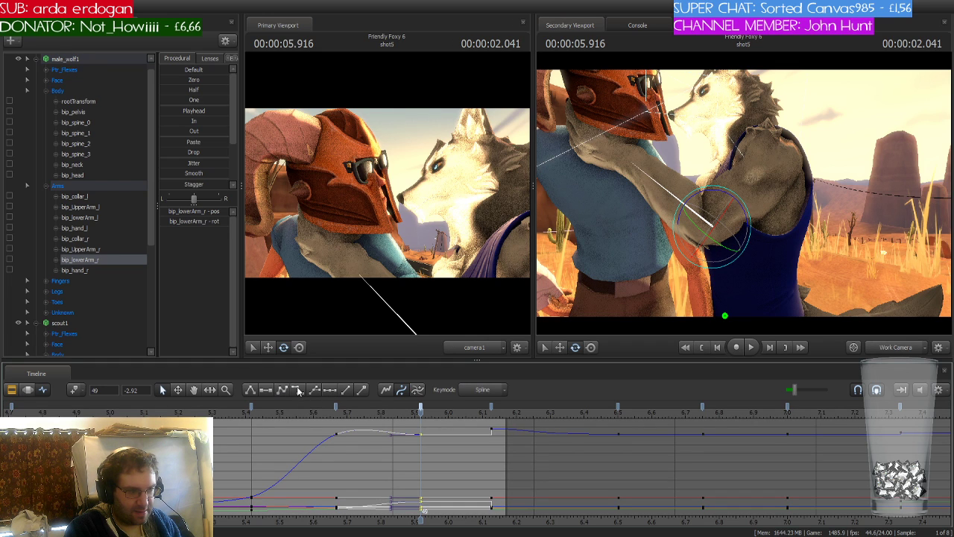
{"action": "left_click", "coordinate": [282, 391]}
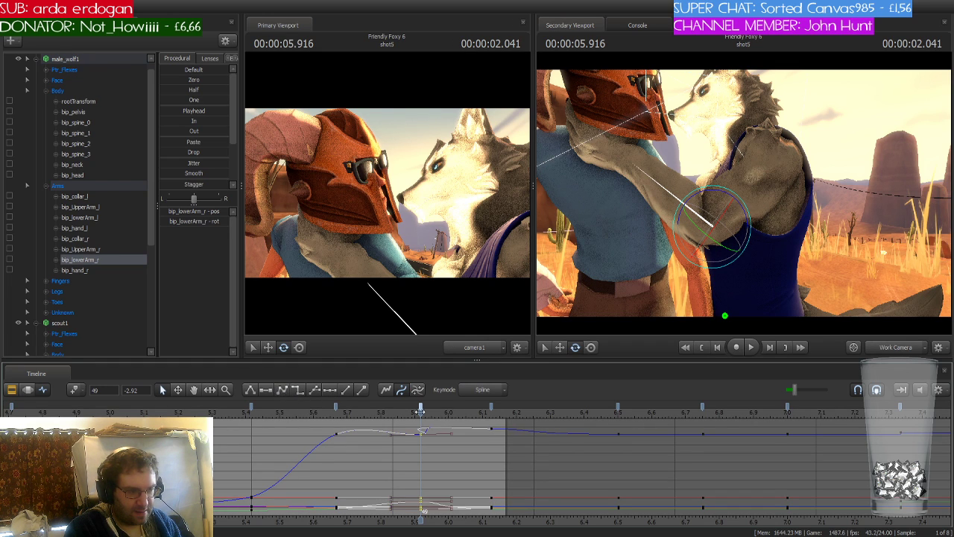
Rotate male_wolf1's bip_lowerArm_r slightly at frame 50 so its hand sits against the scout's neck
{"action": "mouse_move", "coordinate": [421, 410]}
{"action": "left_mouse_down"}
{"action": "mouse_move", "coordinate": [363, 410]}
{"action": "mouse_move", "coordinate": [435, 412]}
{"action": "left_mouse_up"}
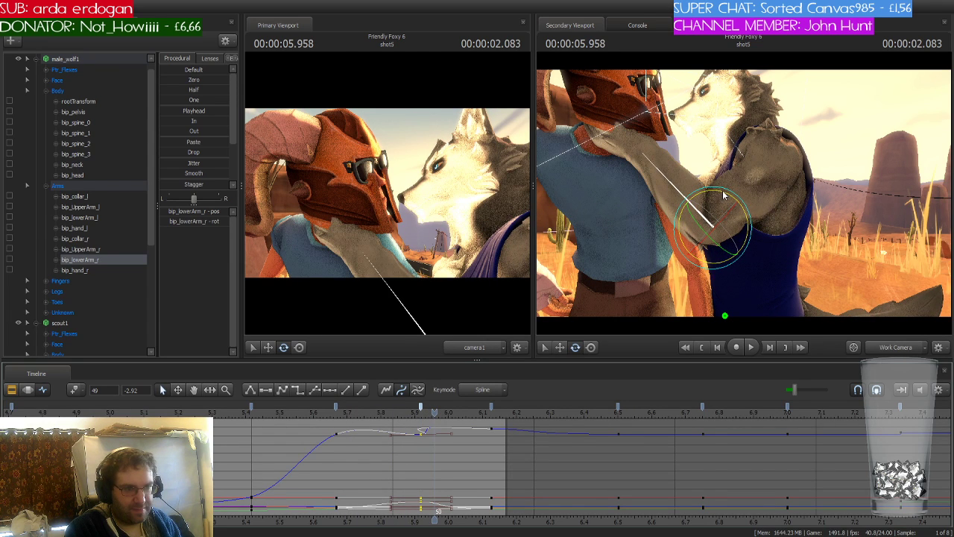
{"action": "left_click_drag", "start_coordinate": [727, 193], "coordinate": [719, 187]}
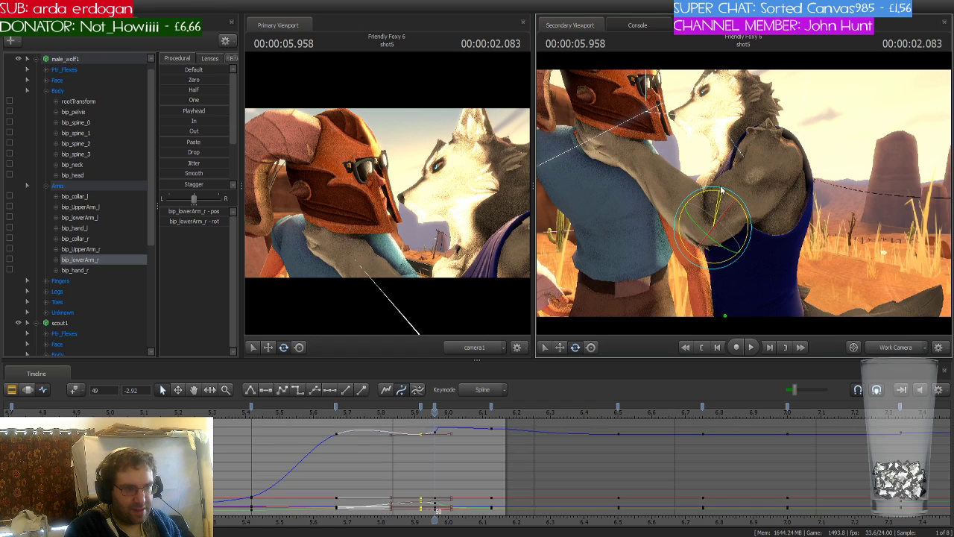
{"action": "mouse_move", "coordinate": [434, 411]}
{"action": "left_mouse_down"}
{"action": "mouse_move", "coordinate": [463, 412]}
{"action": "mouse_move", "coordinate": [439, 412]}
{"action": "left_mouse_up"}
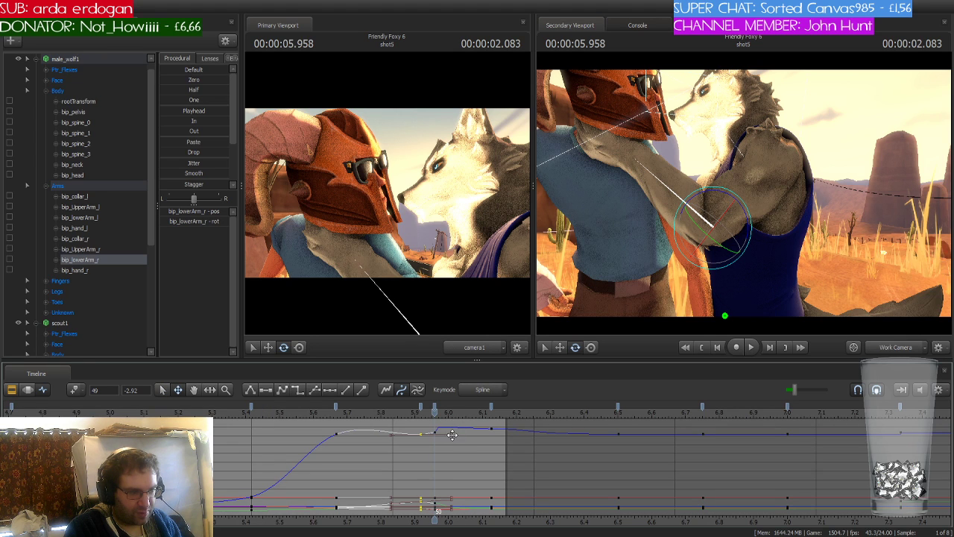
Try reshaping the lower arm's rotation curves at the frame 49 and 50 keyframes, undoing each adjustment
{"action": "left_click_drag", "start_coordinate": [451, 436], "coordinate": [452, 436]}
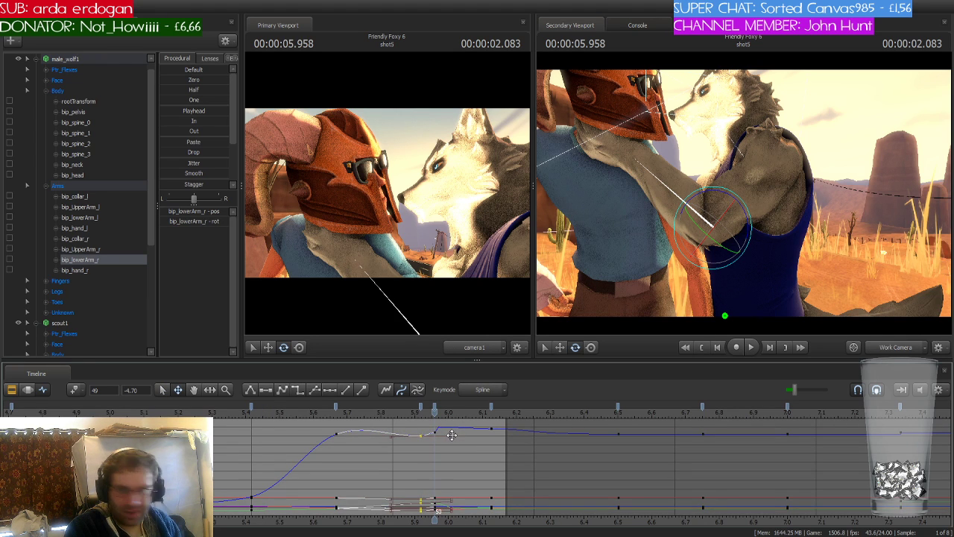
{"action": "key", "text": "ctrl+z"}
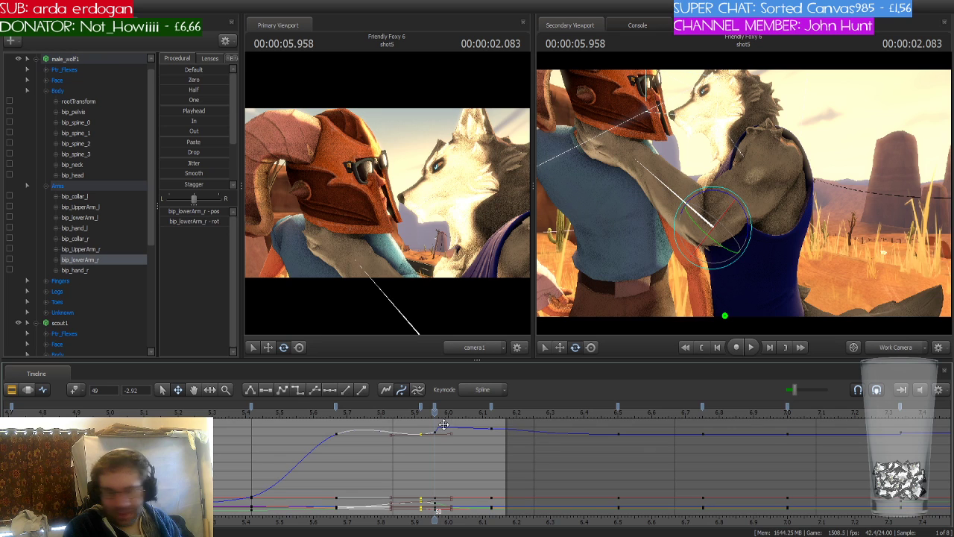
{"action": "left_click", "coordinate": [436, 405]}
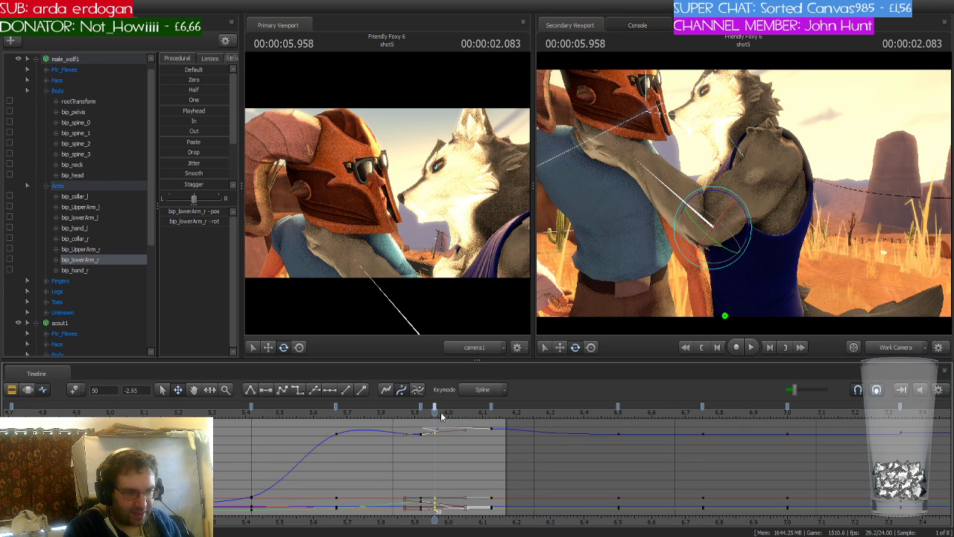
{"action": "mouse_move", "coordinate": [462, 428]}
{"action": "left_mouse_down"}
{"action": "mouse_move", "coordinate": [462, 447]}
{"action": "mouse_move", "coordinate": [461, 438]}
{"action": "left_mouse_up"}
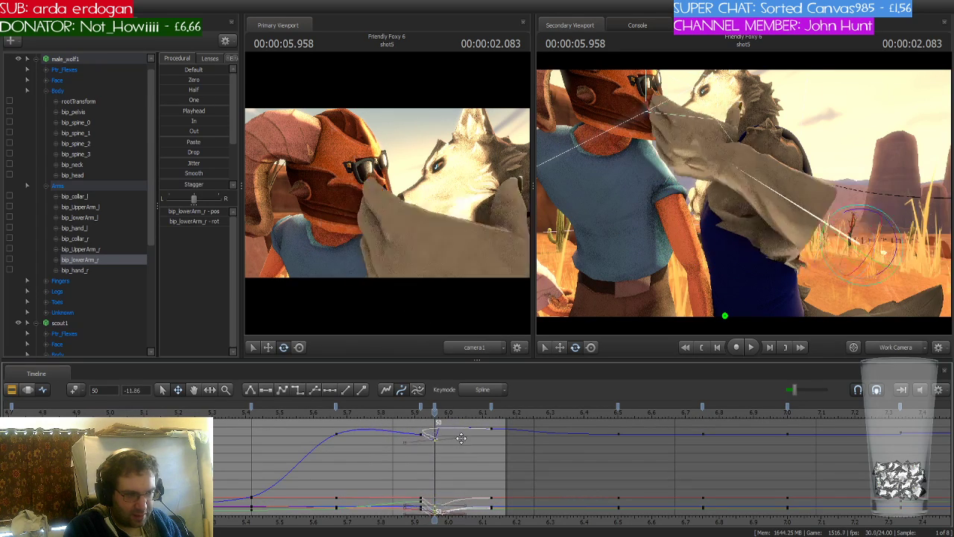
{"action": "key", "text": "ctrl+z"}
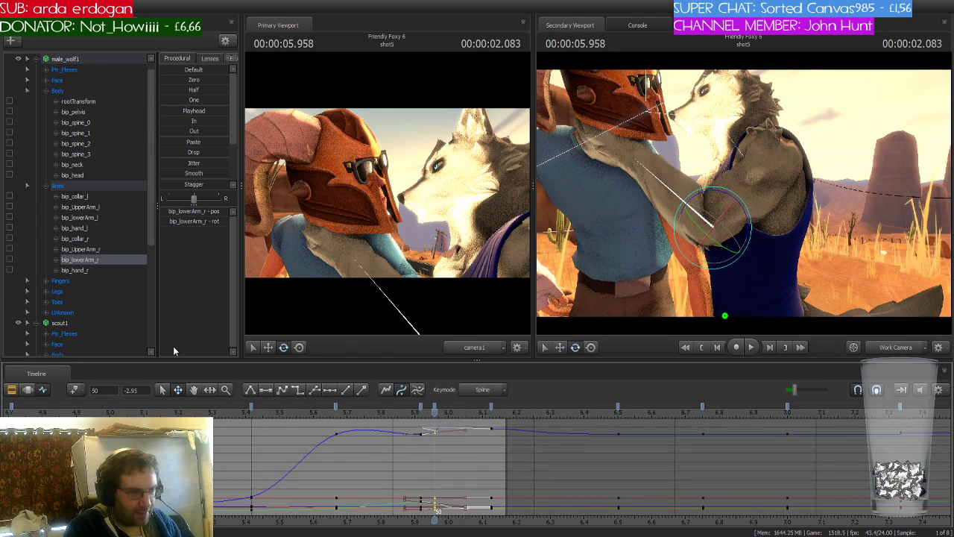
Delete the bip_lowerArm_r keyframe at frame 50
{"action": "left_click", "coordinate": [209, 389]}
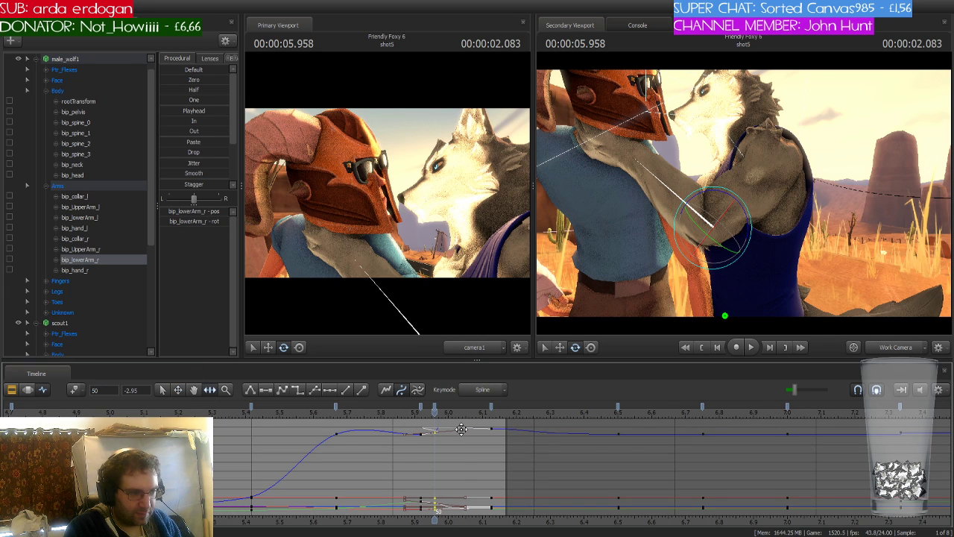
{"action": "left_click_drag", "start_coordinate": [461, 429], "coordinate": [463, 433]}
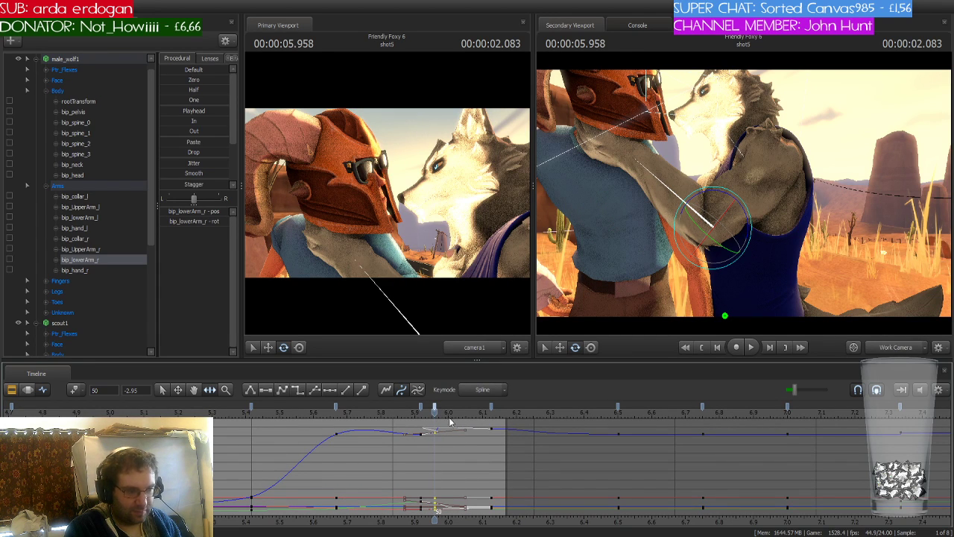
{"action": "key", "text": "Delete"}
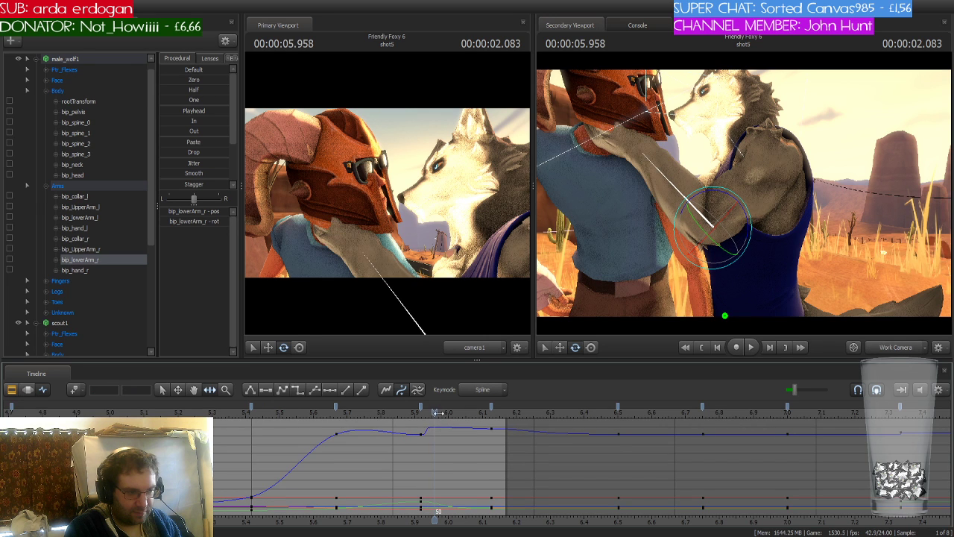
Apply stepped tangents to the bip_lowerArm_r keyframe at frame 49
{"action": "left_click_drag", "start_coordinate": [435, 414], "coordinate": [486, 416]}
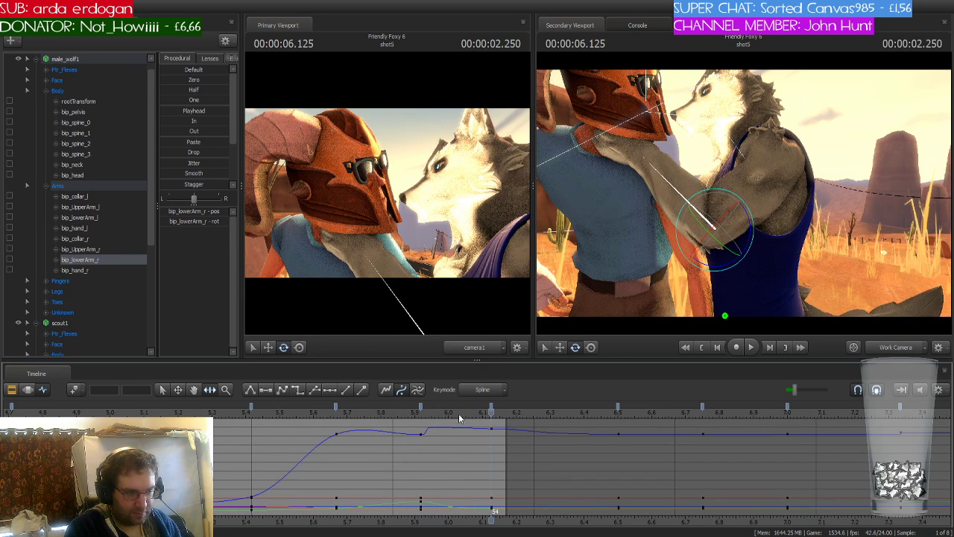
{"action": "left_click", "coordinate": [421, 408]}
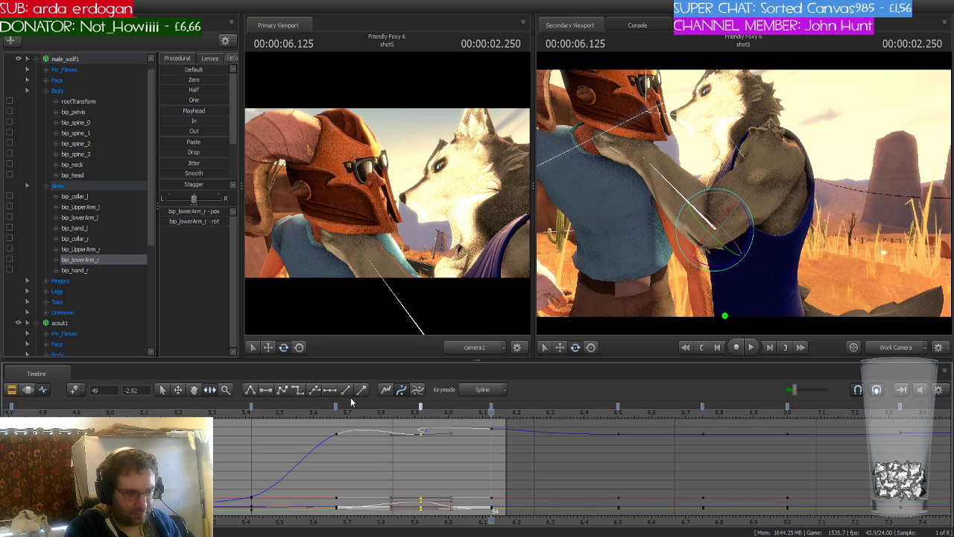
{"action": "left_click", "coordinate": [267, 389]}
{"action": "left_click", "coordinate": [283, 390]}
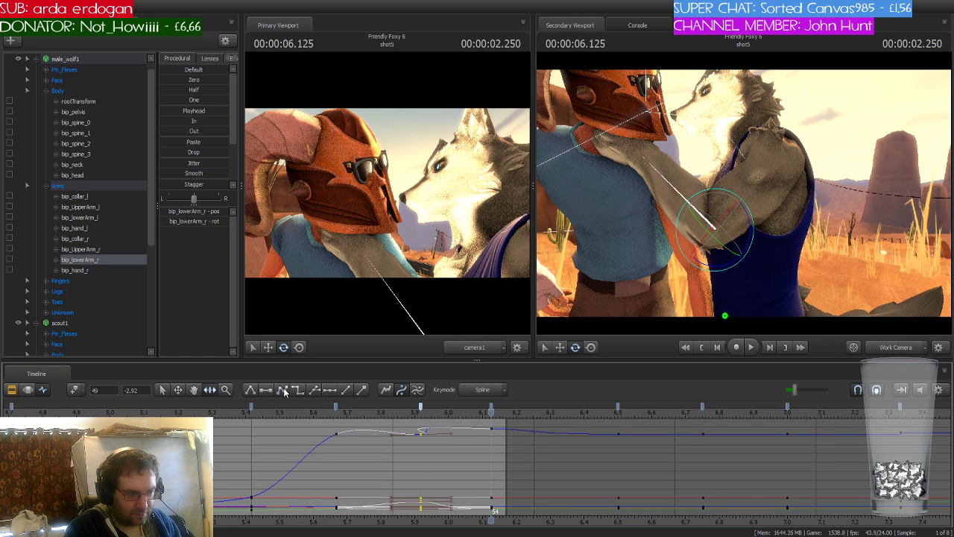
{"action": "left_click", "coordinate": [301, 389]}
Rotate bip_lowerArm_r at frame 54 to bring its curve level with the pose held since frame 49
{"action": "mouse_move", "coordinate": [490, 415]}
{"action": "left_mouse_down"}
{"action": "mouse_move", "coordinate": [317, 418]}
{"action": "mouse_move", "coordinate": [504, 423]}
{"action": "mouse_move", "coordinate": [493, 425]}
{"action": "left_mouse_up"}
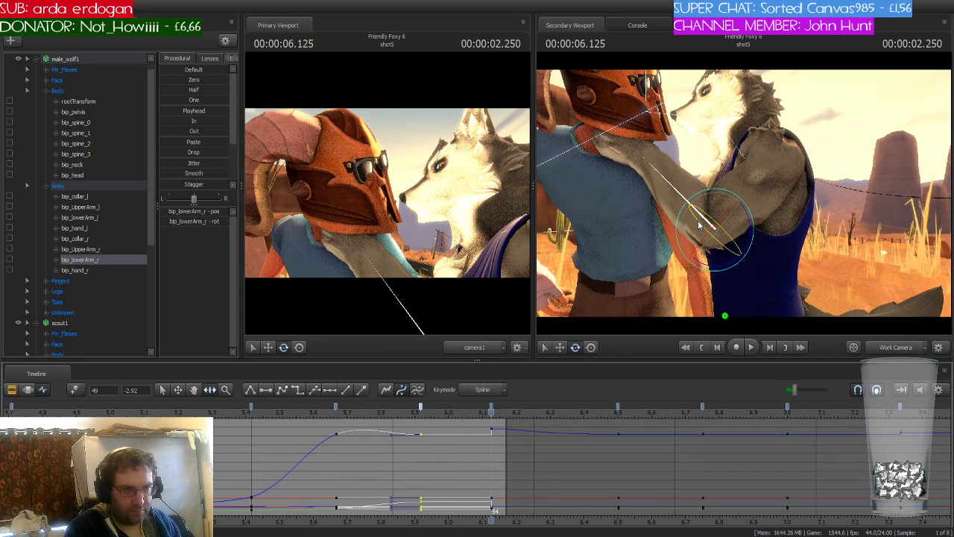
{"action": "left_click_drag", "start_coordinate": [718, 199], "coordinate": [717, 194]}
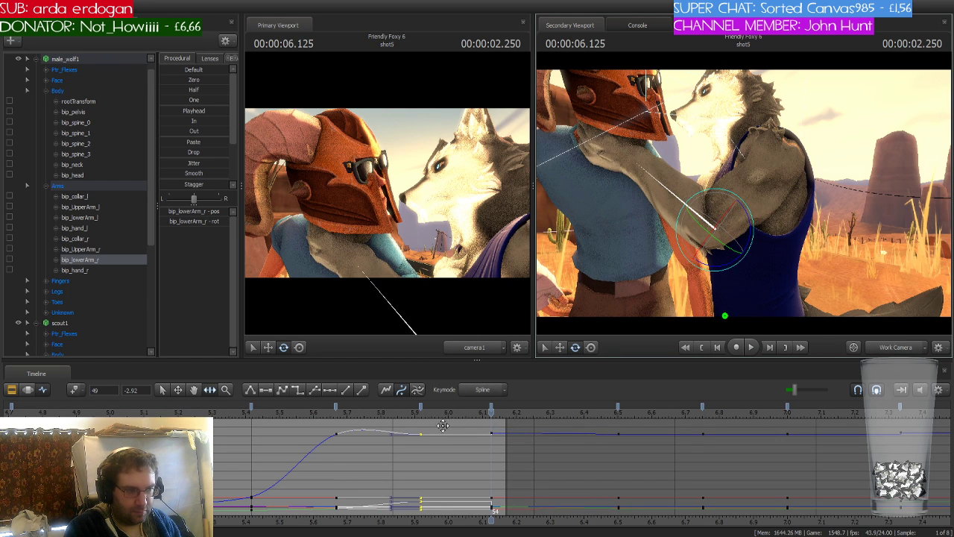
{"action": "left_click", "coordinate": [491, 410]}
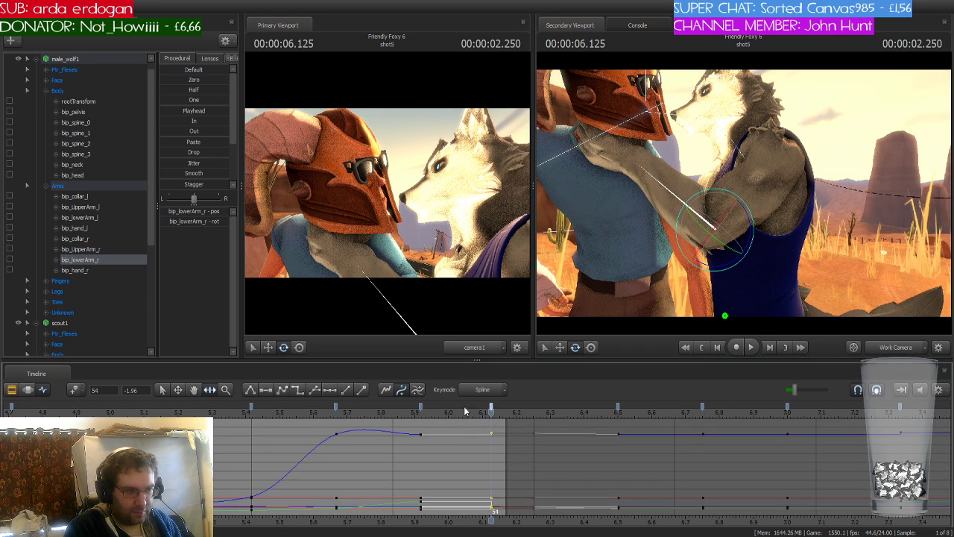
Return the bip_lowerArm_r keyframe at frame 49 to smooth tangents and delete that keyframe
{"action": "left_click", "coordinate": [420, 409]}
{"action": "left_click", "coordinate": [288, 390]}
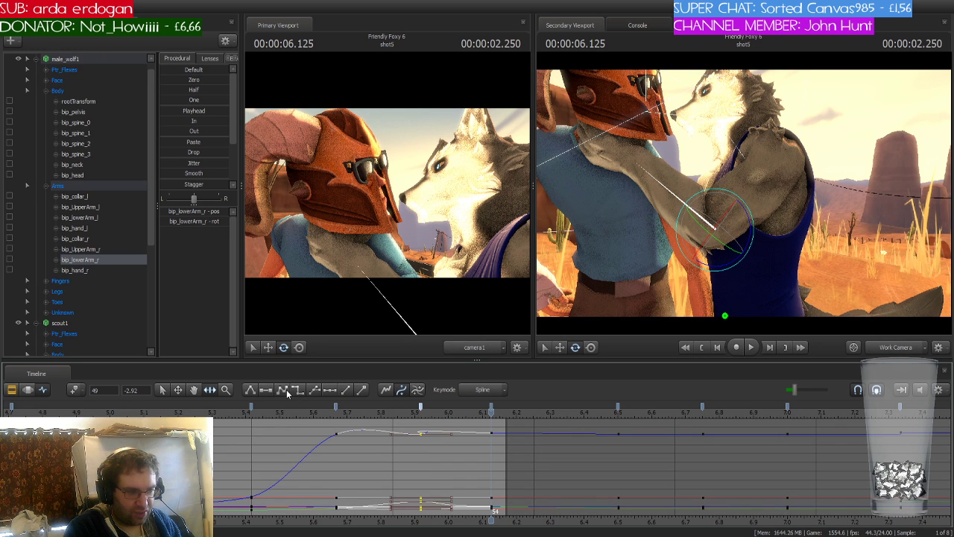
{"action": "key", "text": "s"}
{"action": "left_click_drag", "start_coordinate": [734, 253], "coordinate": [715, 253]}
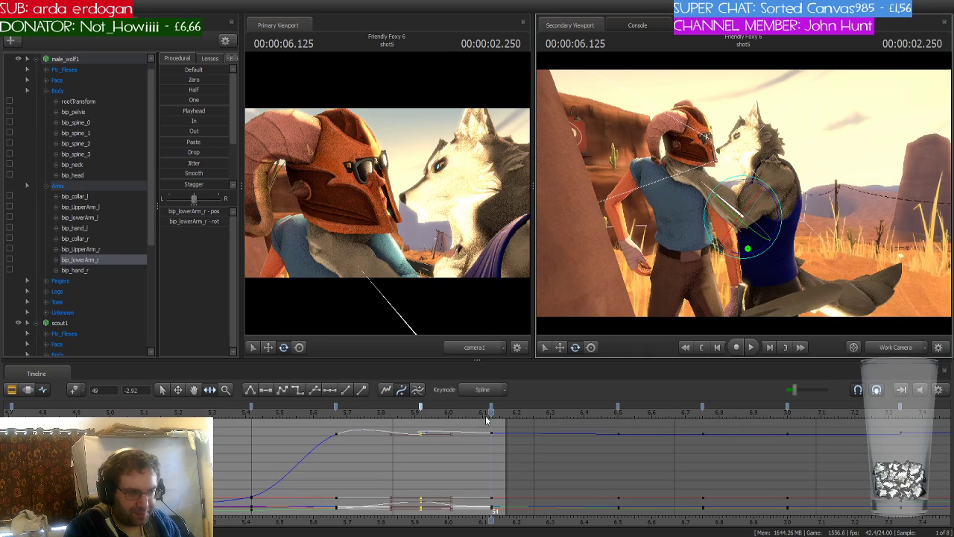
{"action": "left_click_drag", "start_coordinate": [485, 421], "coordinate": [421, 422]}
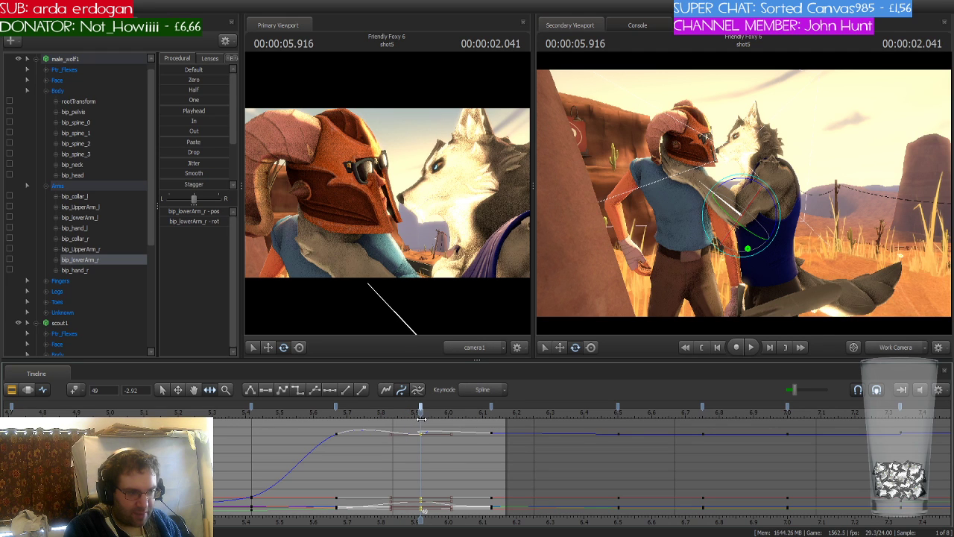
{"action": "left_click", "coordinate": [456, 465]}
Apply stepped tangents to the bip_lowerArm_r keyframe at frame 43 so the arm holds still until frame 54
{"action": "left_click", "coordinate": [308, 414]}
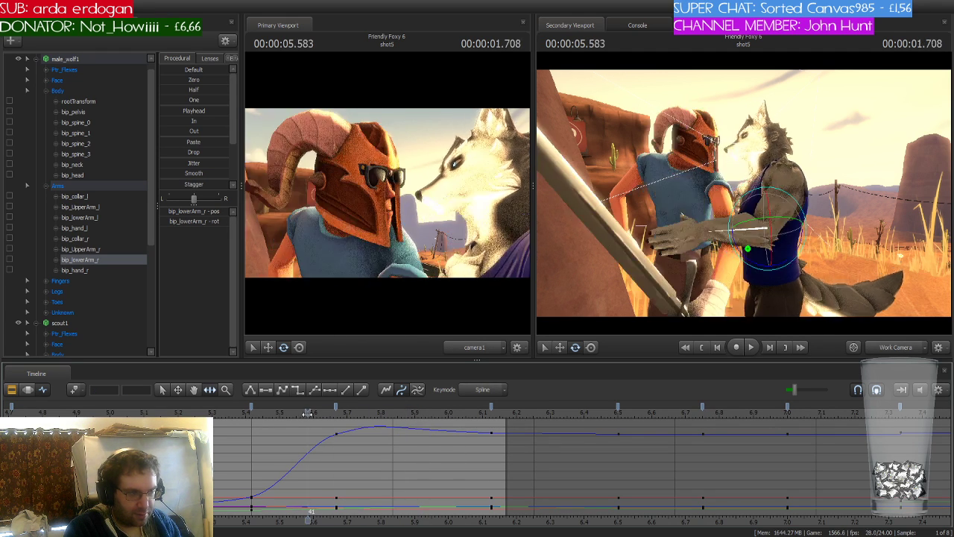
{"action": "left_click_drag", "start_coordinate": [308, 413], "coordinate": [336, 420]}
{"action": "left_click", "coordinate": [335, 406]}
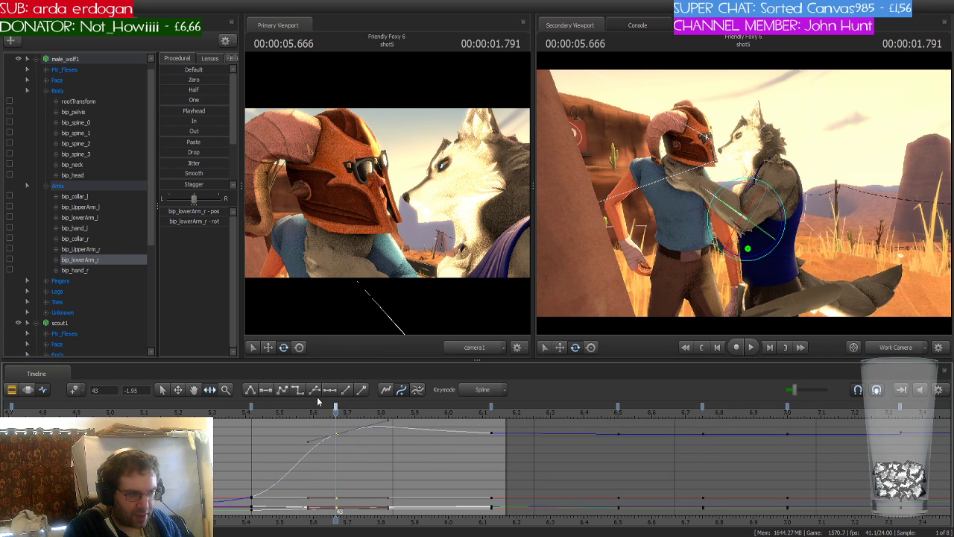
{"action": "left_click", "coordinate": [295, 388]}
{"action": "mouse_move", "coordinate": [343, 421]}
{"action": "left_mouse_down"}
{"action": "mouse_move", "coordinate": [405, 416]}
{"action": "mouse_move", "coordinate": [334, 414]}
{"action": "left_mouse_up"}
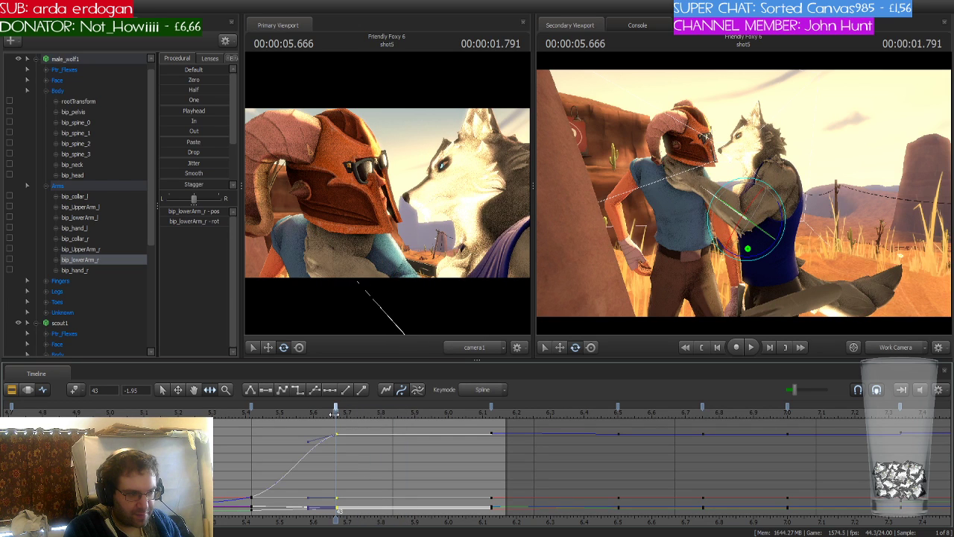
Play the animation from the end of shot5 into shot6 to review the arm movement
{"action": "scroll", "coordinate": [335, 421], "scroll_direction": "down", "scroll_amount": 4}
{"action": "key", "text": "space"}
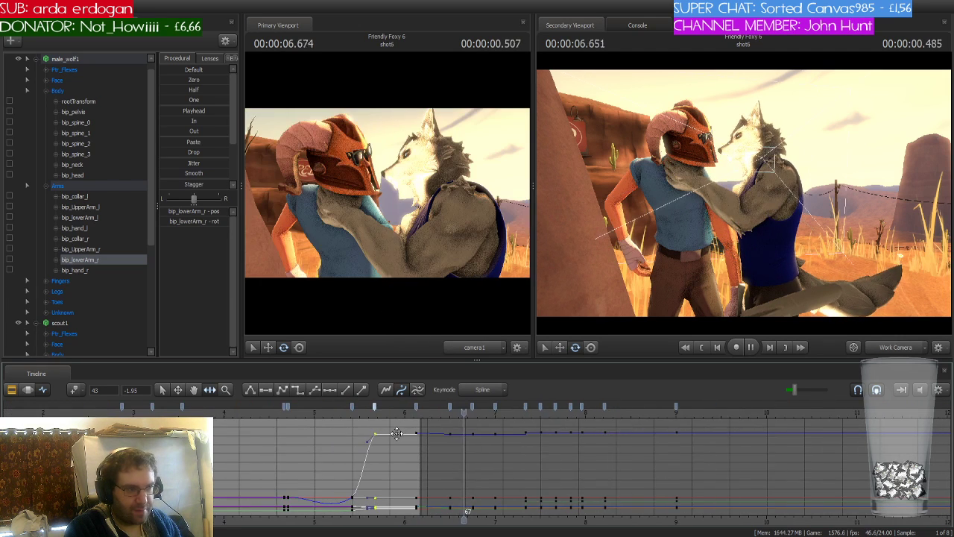
{"action": "scroll", "coordinate": [397, 433], "scroll_direction": "down", "scroll_amount": 2}
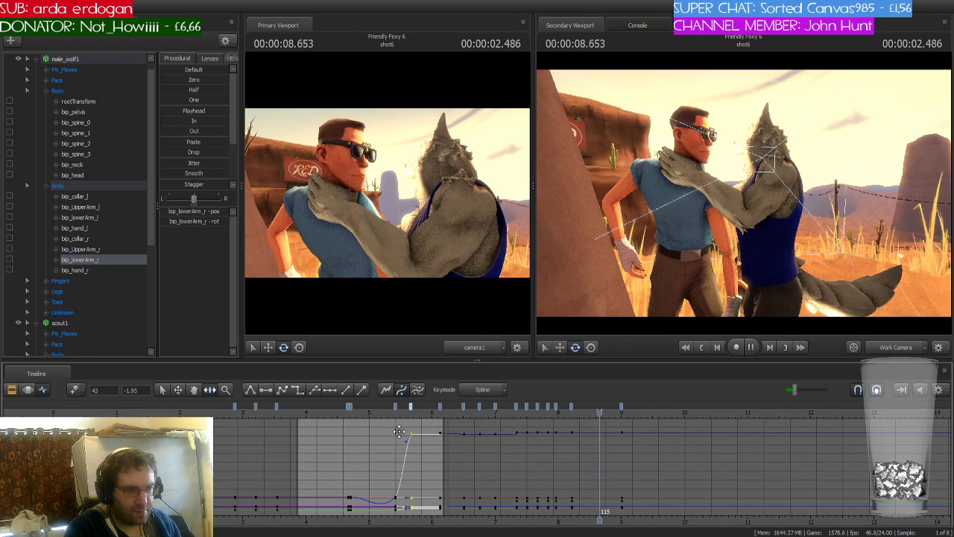
{"action": "key", "text": "space"}
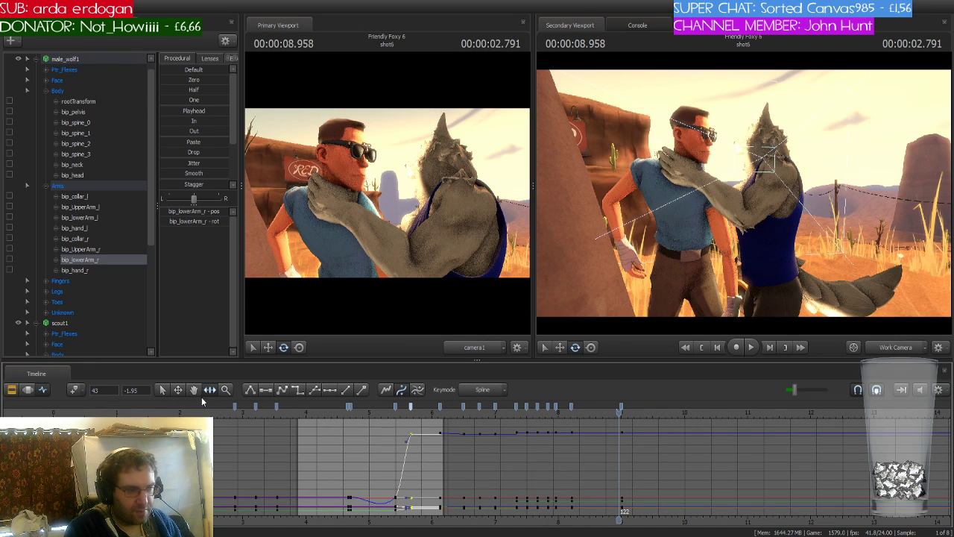
Switch the editing focus to shot6 and display all of male_wolf1's animation curves in the Graph Editor
{"action": "left_click", "coordinate": [89, 61]}
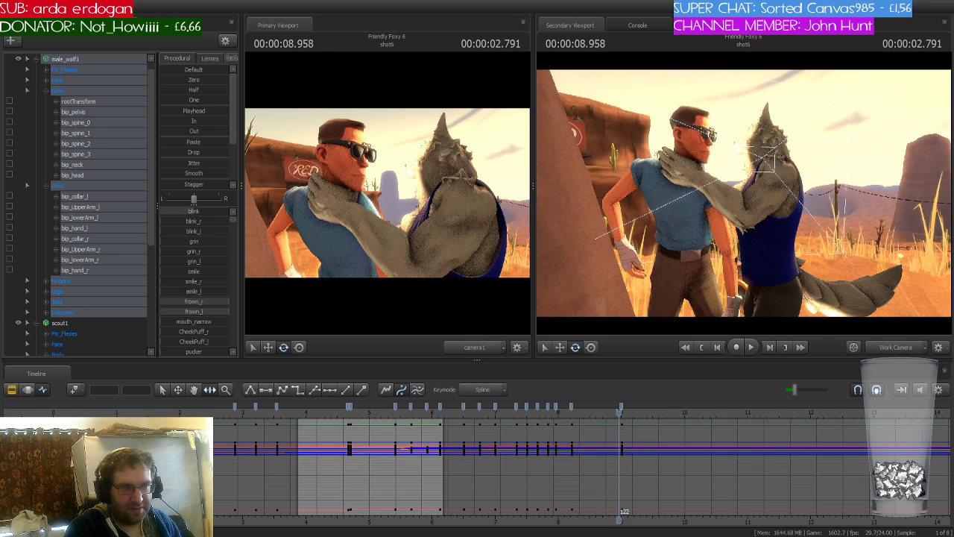
{"action": "left_click", "coordinate": [12, 391]}
{"action": "left_click", "coordinate": [602, 459]}
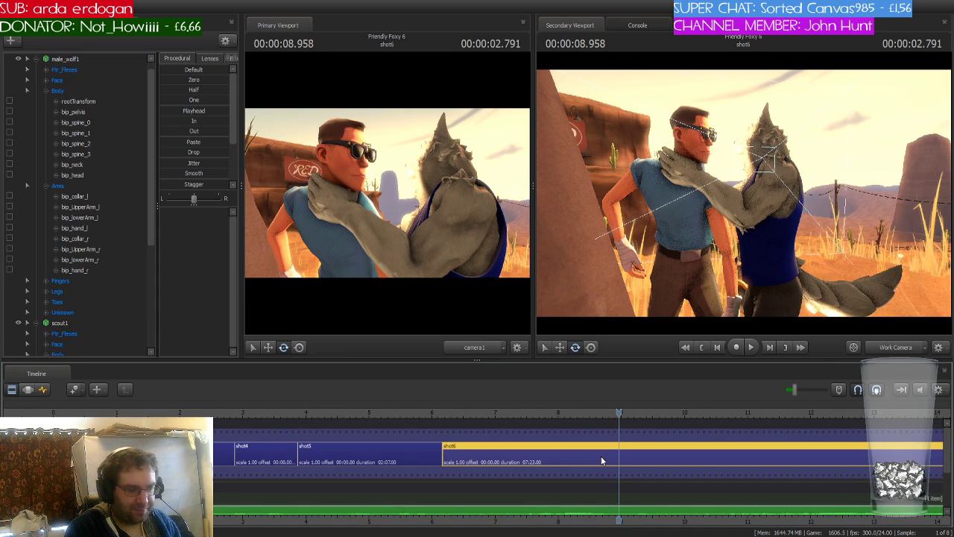
{"action": "left_click", "coordinate": [43, 391]}
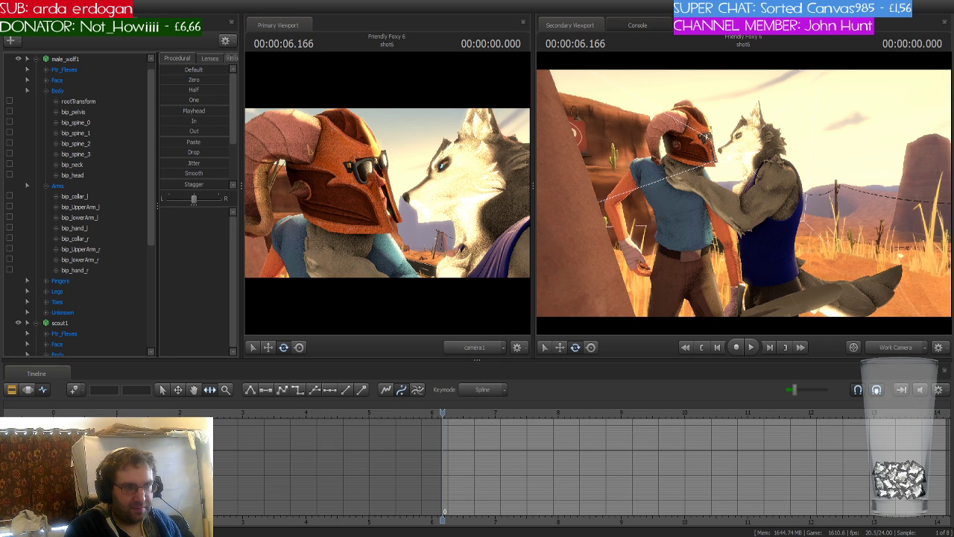
{"action": "left_click", "coordinate": [54, 60]}
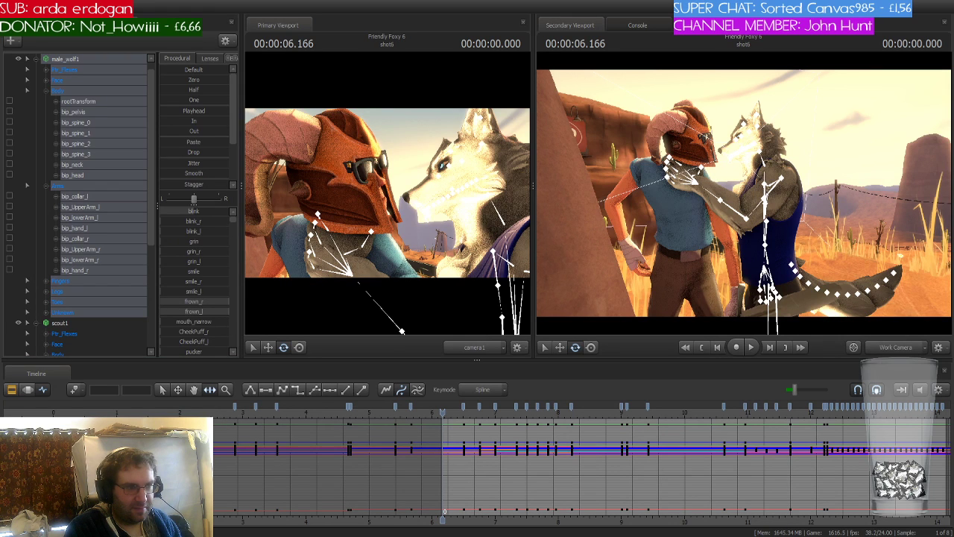
Select all of male_wolf1's keyframes in shot6, from frame 8 to the end of the shot, and apply smooth tangents
{"action": "left_click", "coordinate": [461, 407]}
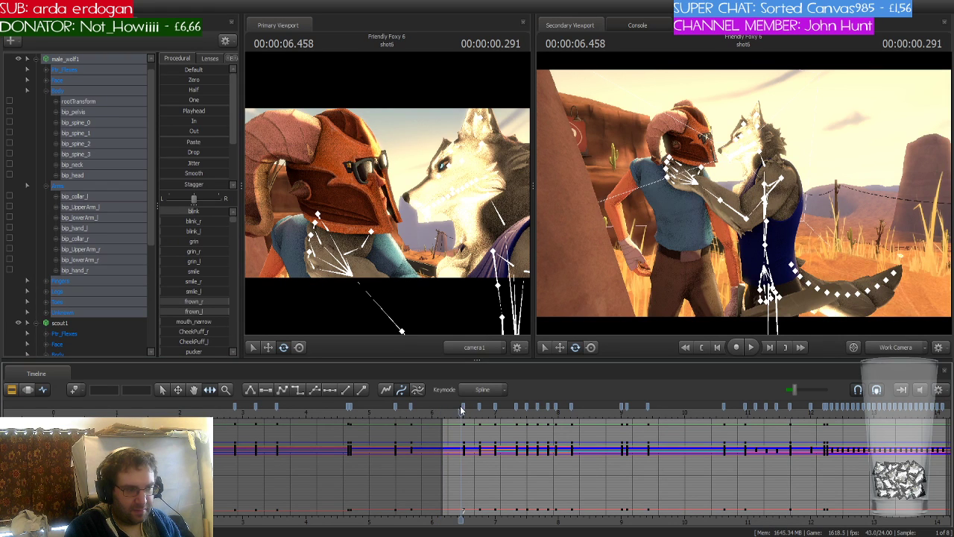
{"action": "left_click", "coordinate": [462, 407]}
{"action": "scroll", "coordinate": [762, 421], "scroll_direction": "down", "scroll_amount": 2}
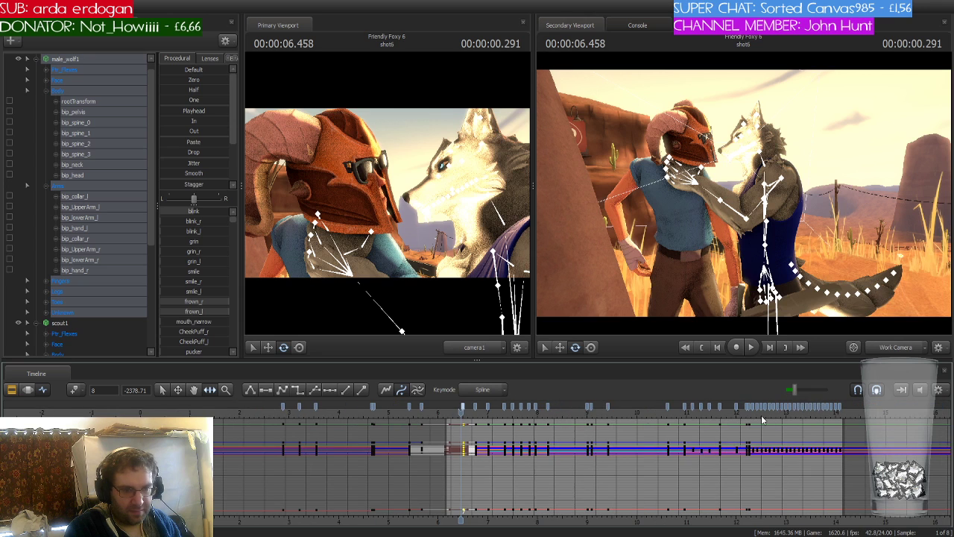
{"action": "left_click", "coordinate": [842, 409]}
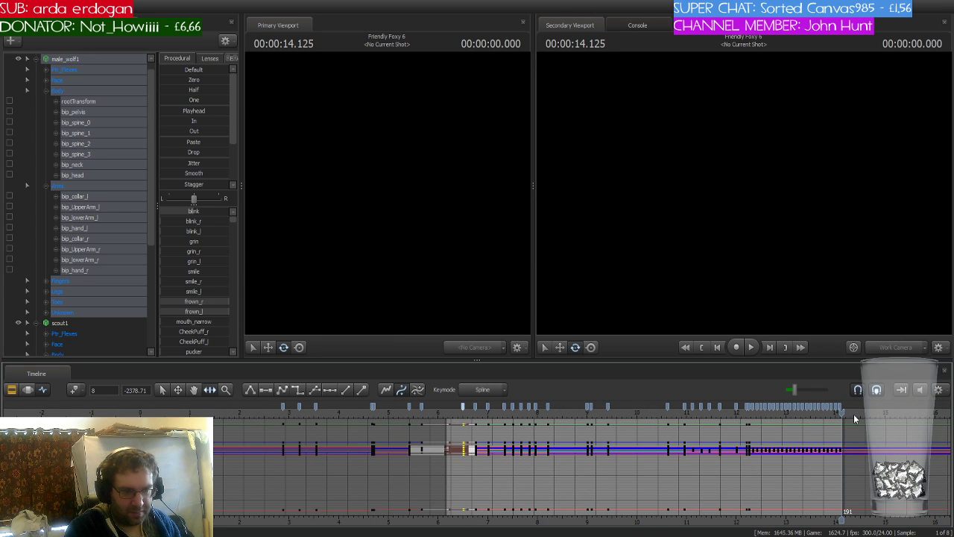
{"action": "left_click", "coordinate": [839, 410]}
{"action": "scroll", "coordinate": [840, 418], "scroll_direction": "up", "scroll_amount": 2}
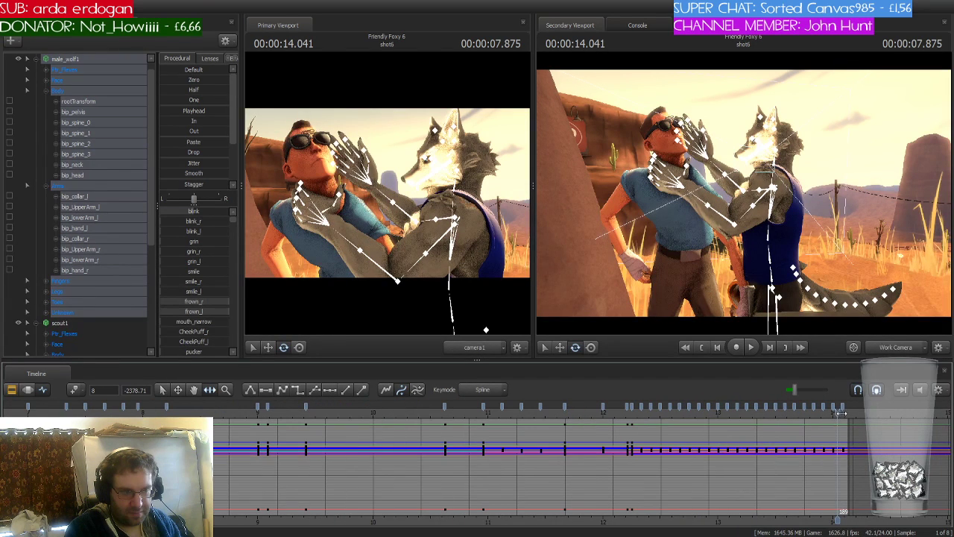
{"action": "key", "text": "ctrl+a"}
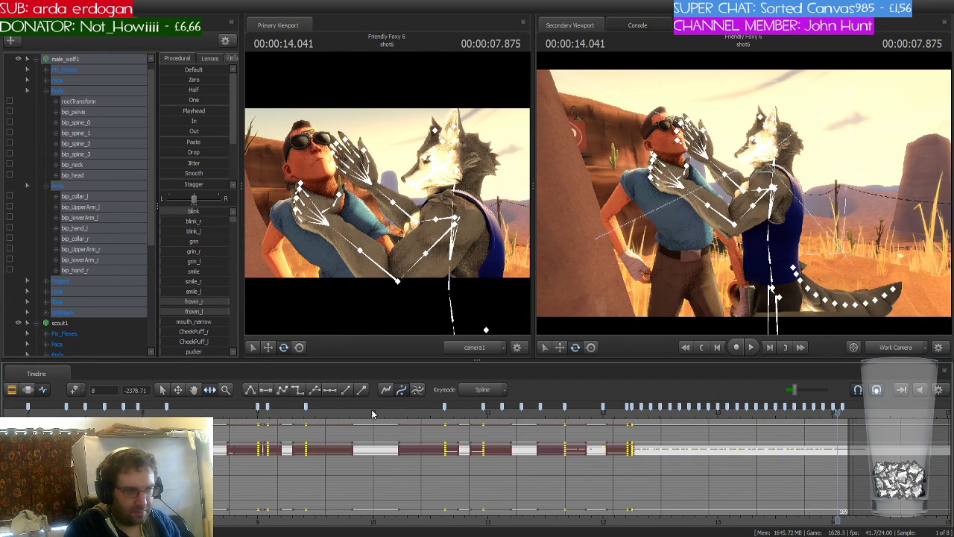
{"action": "scroll", "coordinate": [373, 414], "scroll_direction": "down", "scroll_amount": 3}
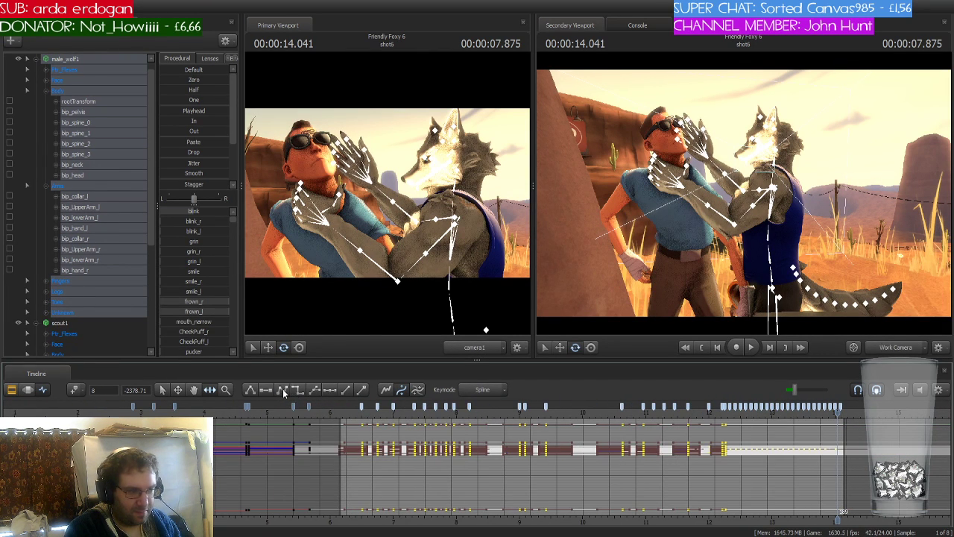
Play shot6 to review the wolf's motion, reducing the selection to bip_hand_r for a clearer view
{"action": "left_click", "coordinate": [358, 412]}
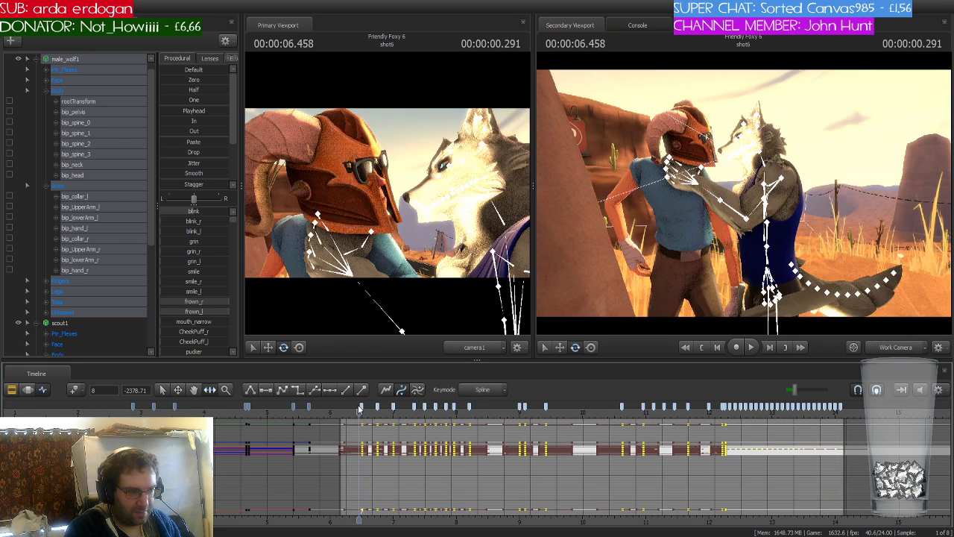
{"action": "left_click", "coordinate": [362, 410]}
{"action": "key", "text": "space"}
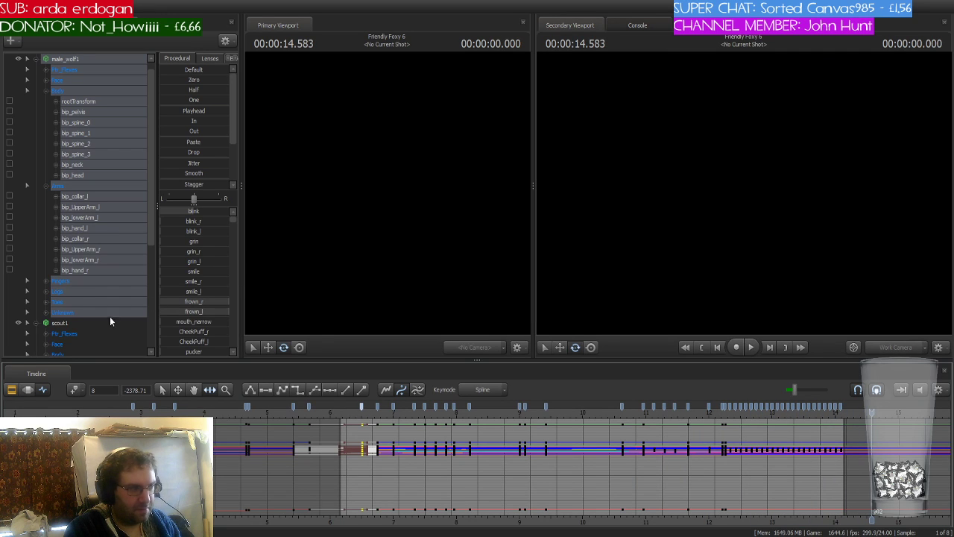
{"action": "left_click", "coordinate": [87, 271]}
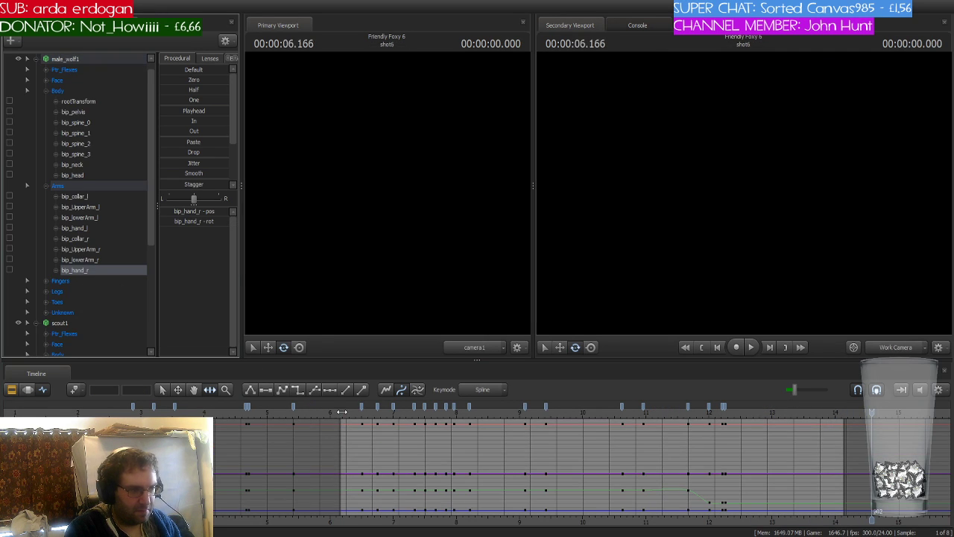
{"action": "key", "text": "space"}
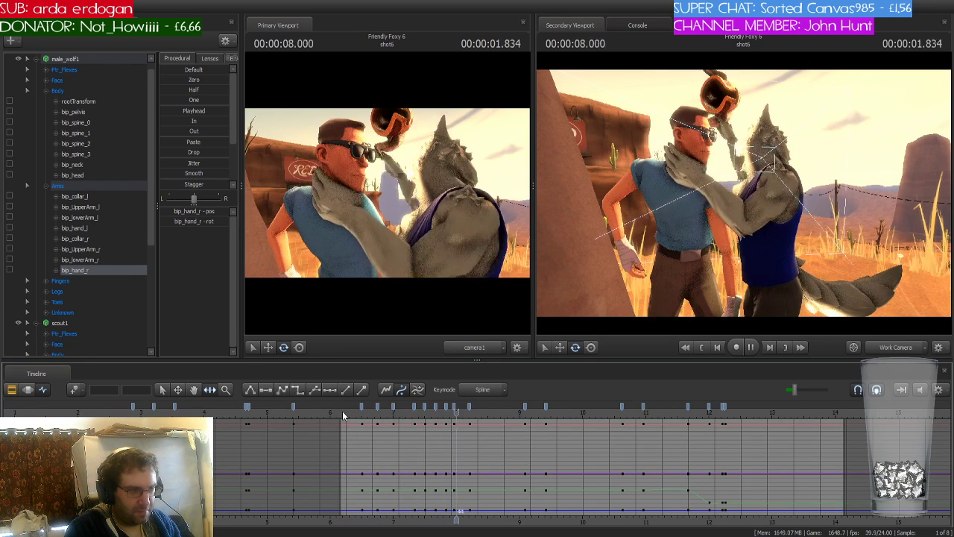
{"action": "key", "text": "space"}
Select all keyframes of the all_reckoning_eagonn_scout1 helmet in shot6, from frame 20 to its last one, and apply smooth tangents
{"action": "scroll", "coordinate": [71, 327], "scroll_direction": "down", "scroll_amount": 5}
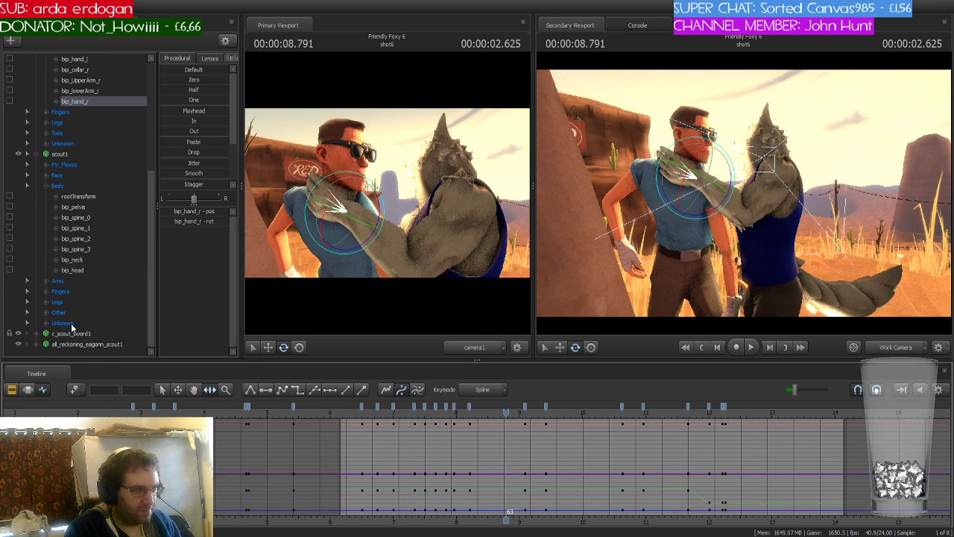
{"action": "left_click", "coordinate": [105, 344]}
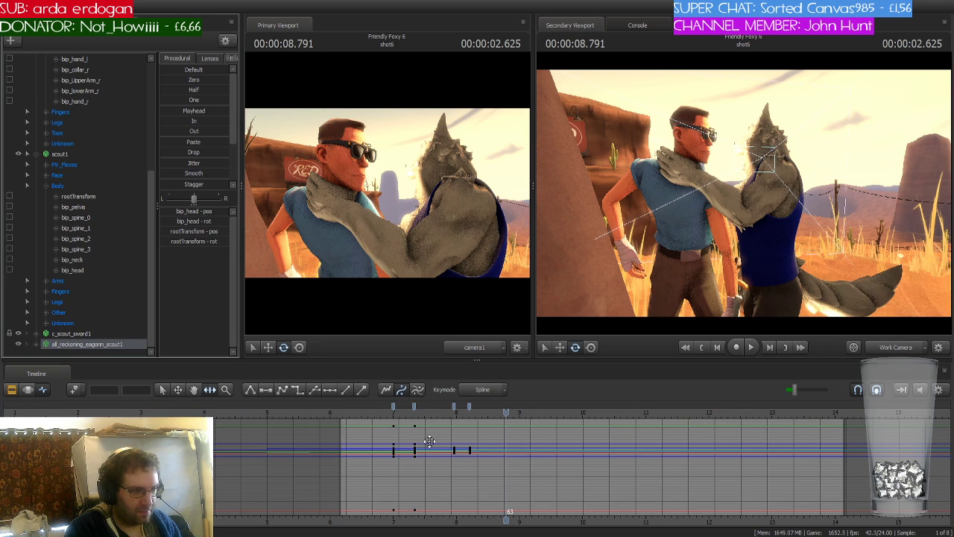
{"action": "scroll", "coordinate": [489, 425], "scroll_direction": "up", "scroll_amount": 2}
{"action": "left_click_drag", "start_coordinate": [506, 414], "coordinate": [344, 414]}
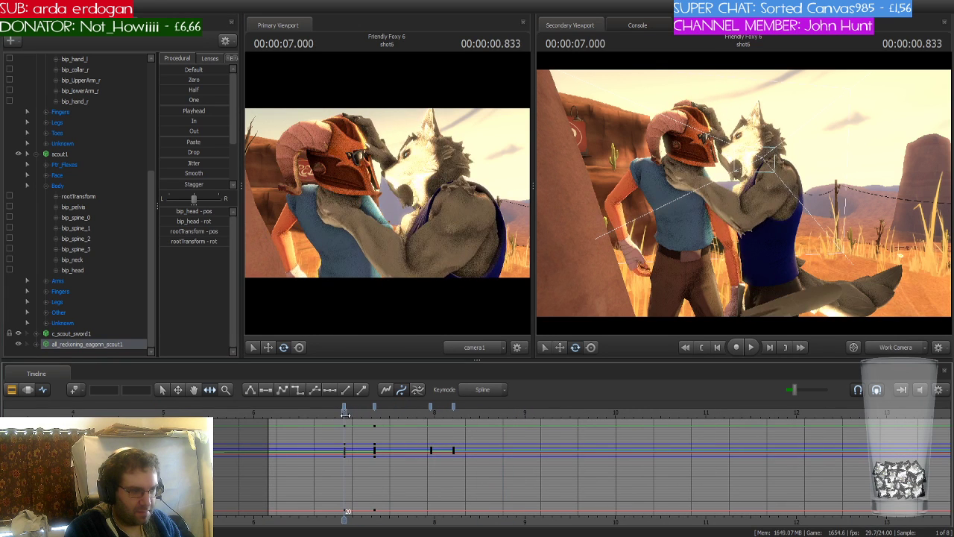
{"action": "left_click", "coordinate": [344, 405]}
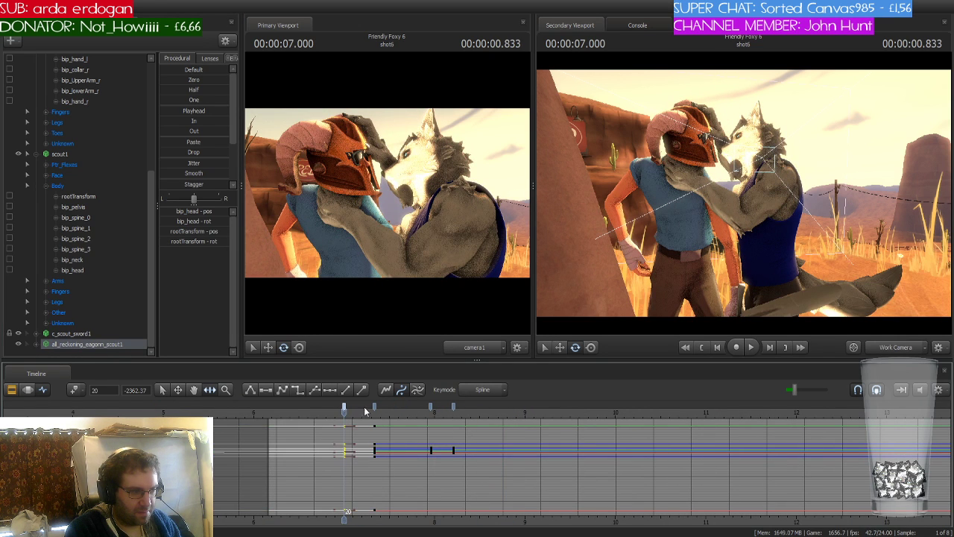
{"action": "left_click", "coordinate": [453, 407], "text": "shift"}
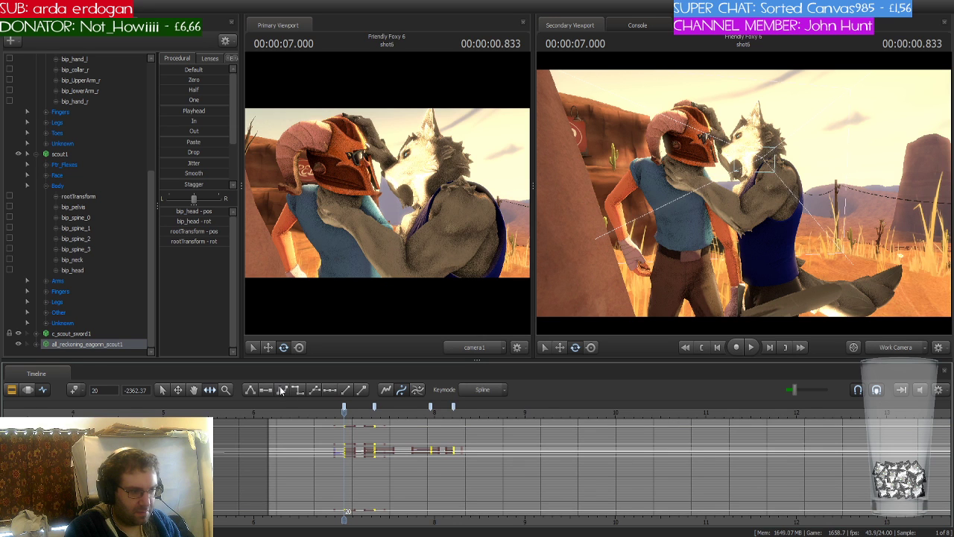
Play shot6 from just before the helmet's first keyframe to review the helmet's motion
{"action": "left_click_drag", "start_coordinate": [339, 414], "coordinate": [313, 412]}
{"action": "key", "text": "space"}
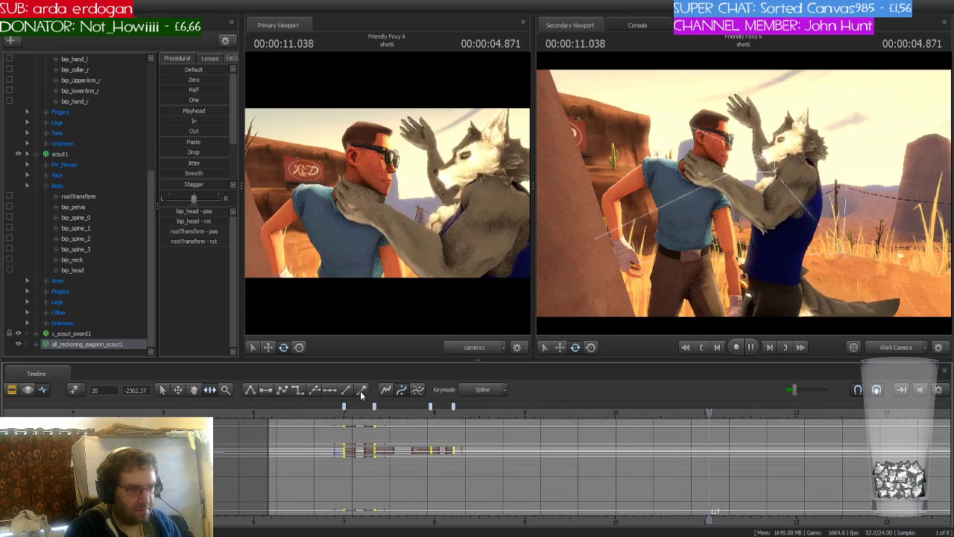
{"action": "scroll", "coordinate": [511, 465], "scroll_direction": "down", "scroll_amount": 4}
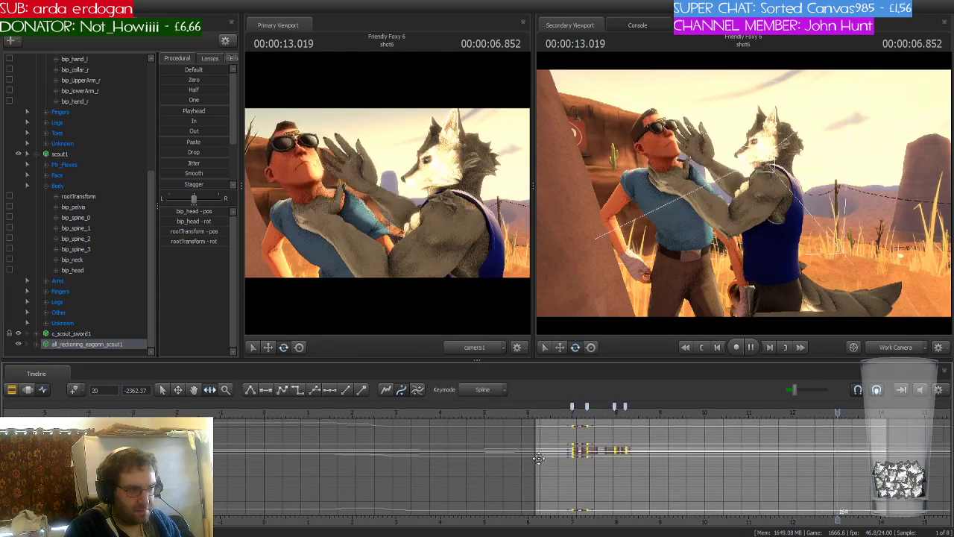
{"action": "scroll", "coordinate": [589, 457], "scroll_direction": "down", "scroll_amount": 1}
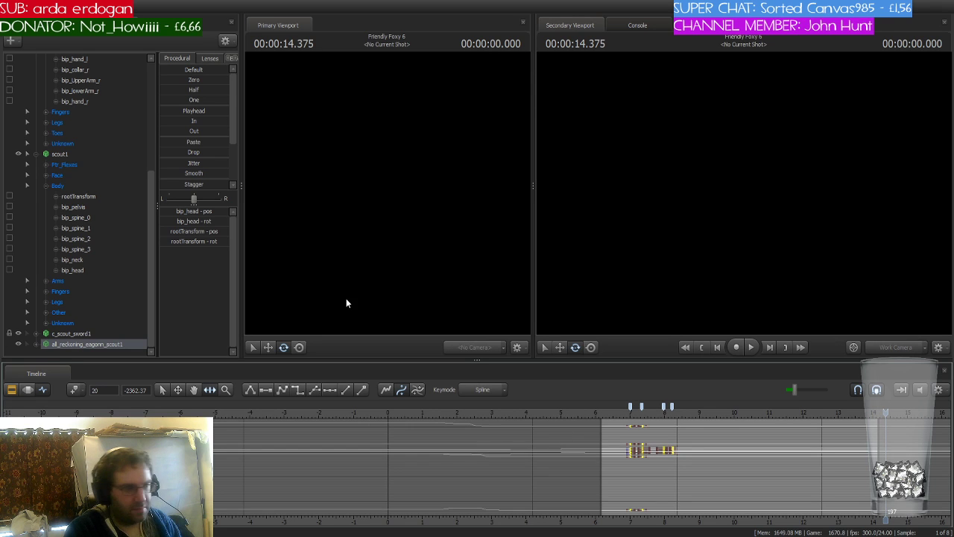
Select all of scout1's keyframes that lie within shot6 and apply smooth tangents to them
{"action": "left_click", "coordinate": [69, 155]}
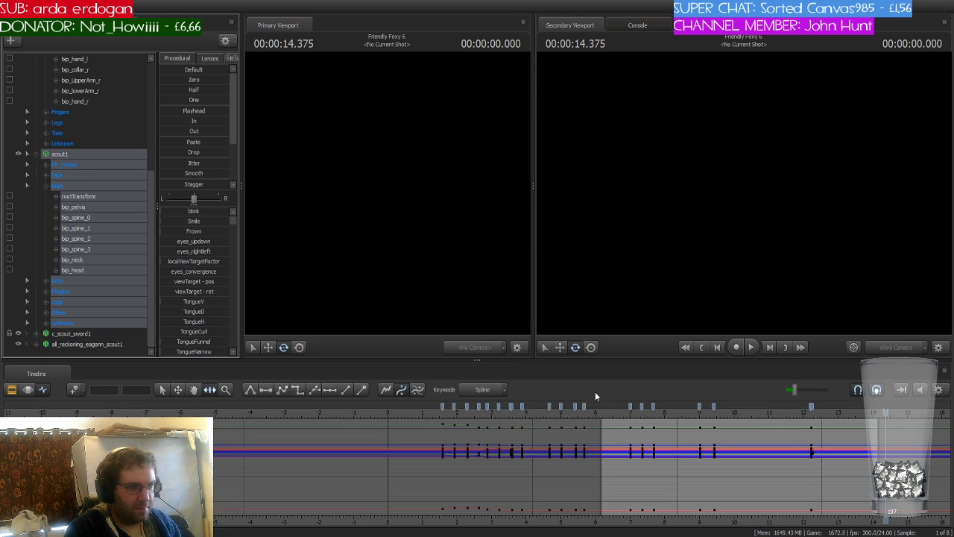
{"action": "left_click", "coordinate": [630, 406]}
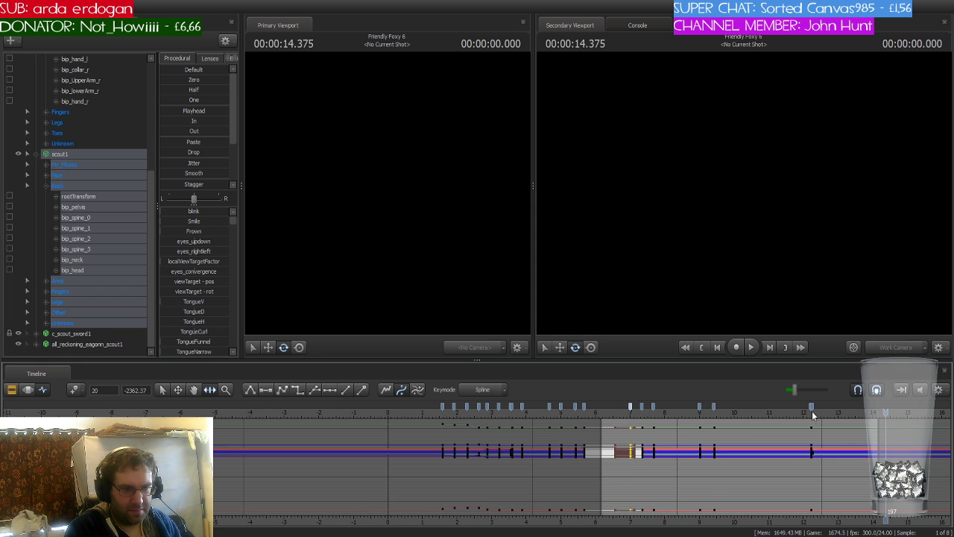
{"action": "scroll", "coordinate": [811, 411], "scroll_direction": "up", "scroll_amount": 8}
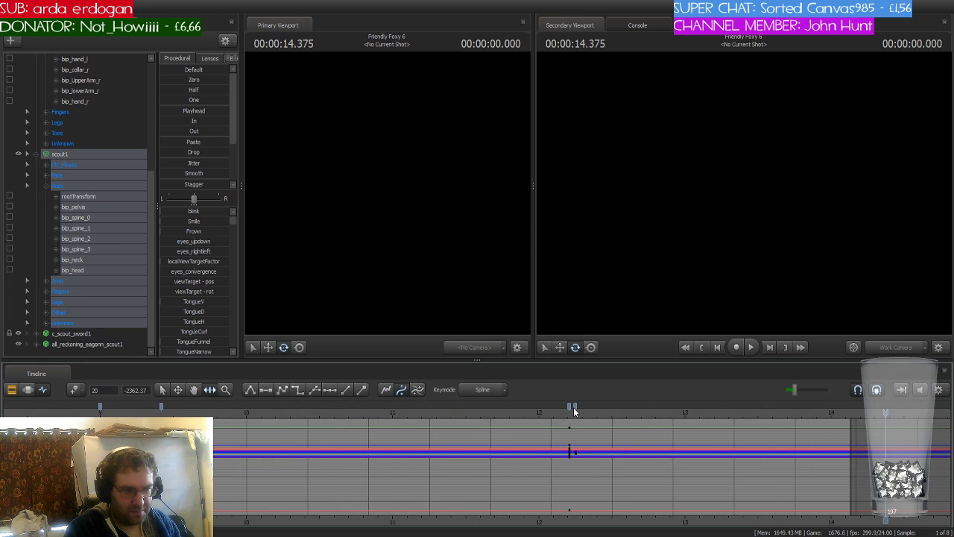
{"action": "scroll", "coordinate": [574, 406], "scroll_direction": "down", "scroll_amount": 3}
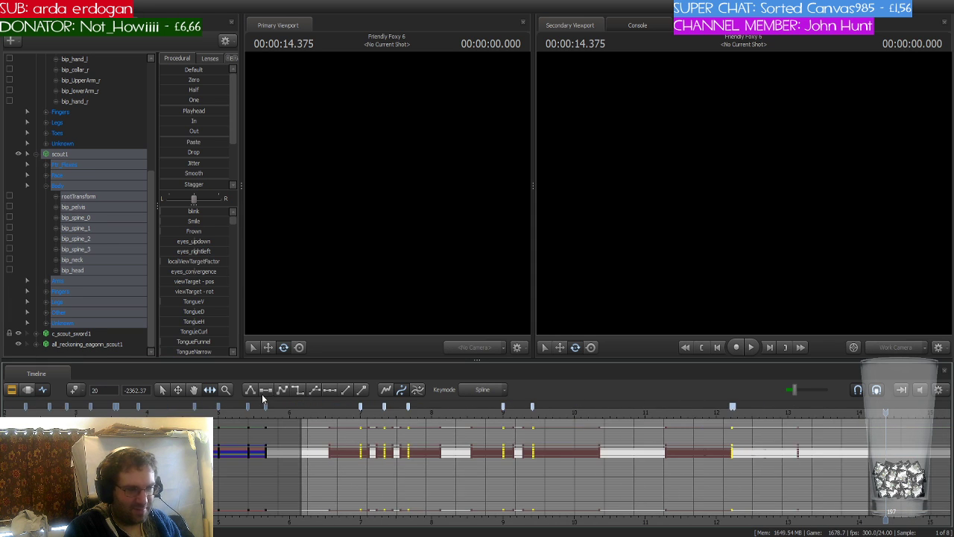
Play shot6 to review scout1's motion, keeping only scout1's rootTransform selected
{"action": "left_click", "coordinate": [354, 417]}
{"action": "key", "text": "space"}
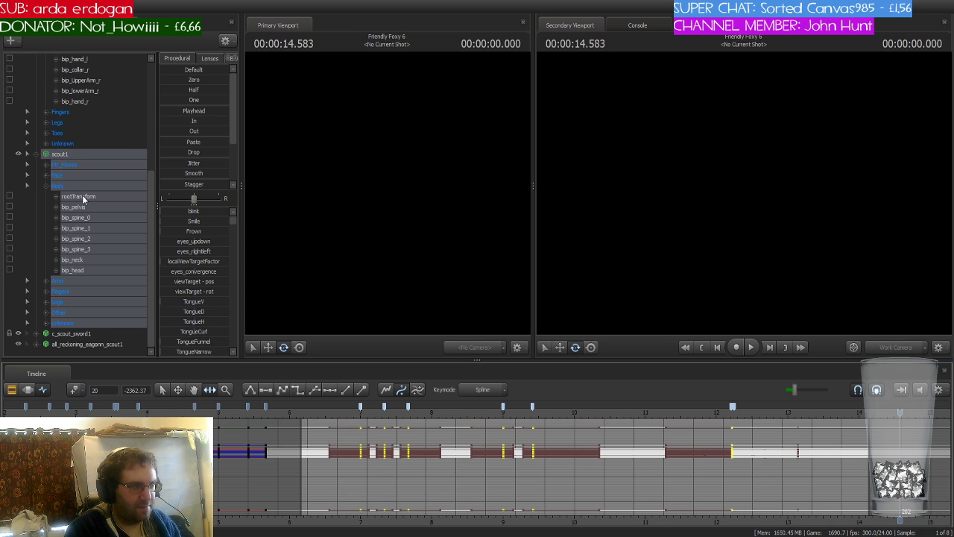
{"action": "left_click", "coordinate": [82, 196]}
{"action": "key", "text": "space"}
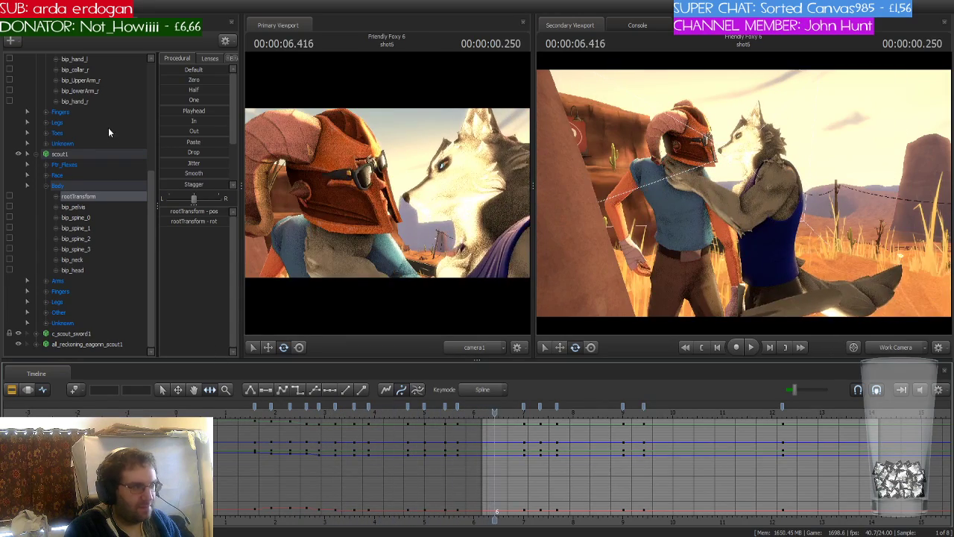
{"action": "key", "text": "space"}
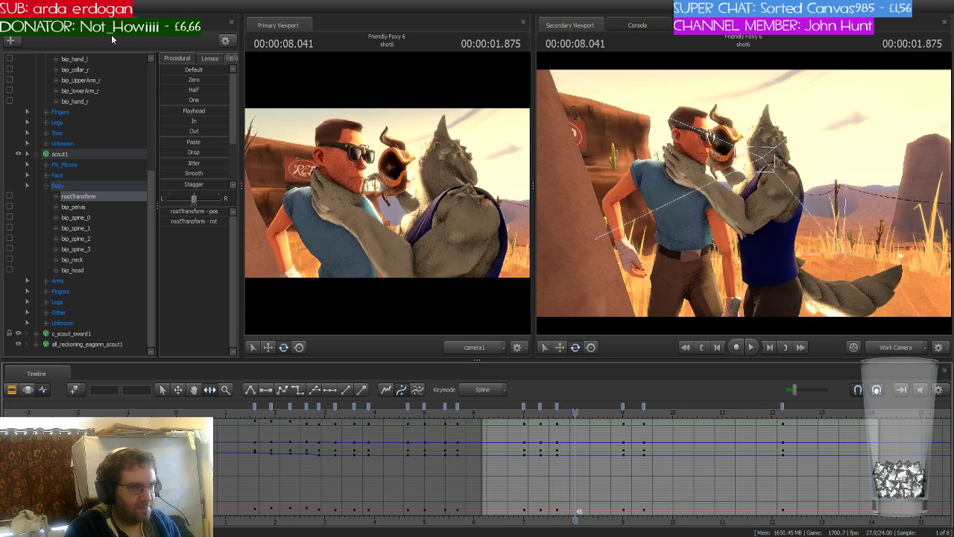
Switch the editing focus from shot6 to shot5 and open shot5 in the Graph Editor
{"action": "scroll", "coordinate": [107, 145], "scroll_direction": "up", "scroll_amount": 6}
{"action": "left_click", "coordinate": [72, 70]}
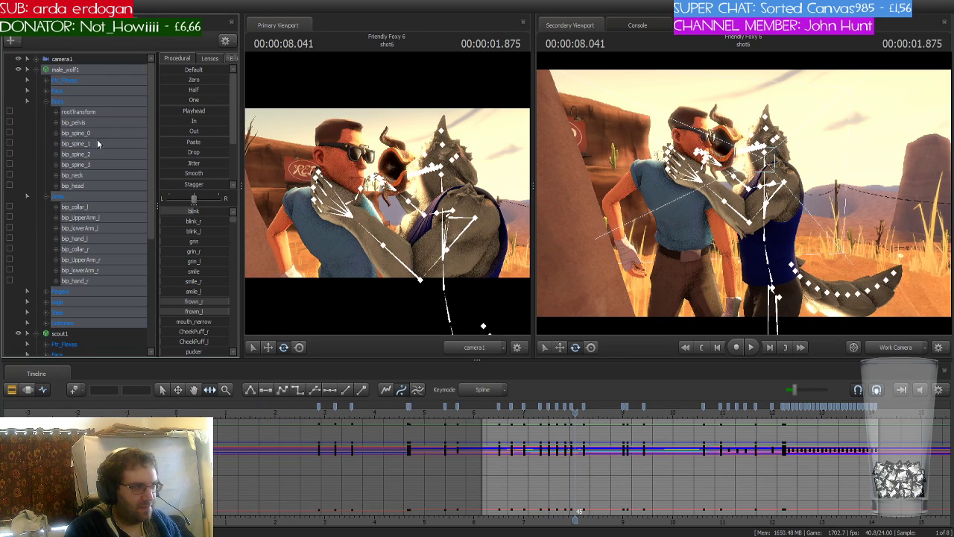
{"action": "left_click", "coordinate": [12, 389]}
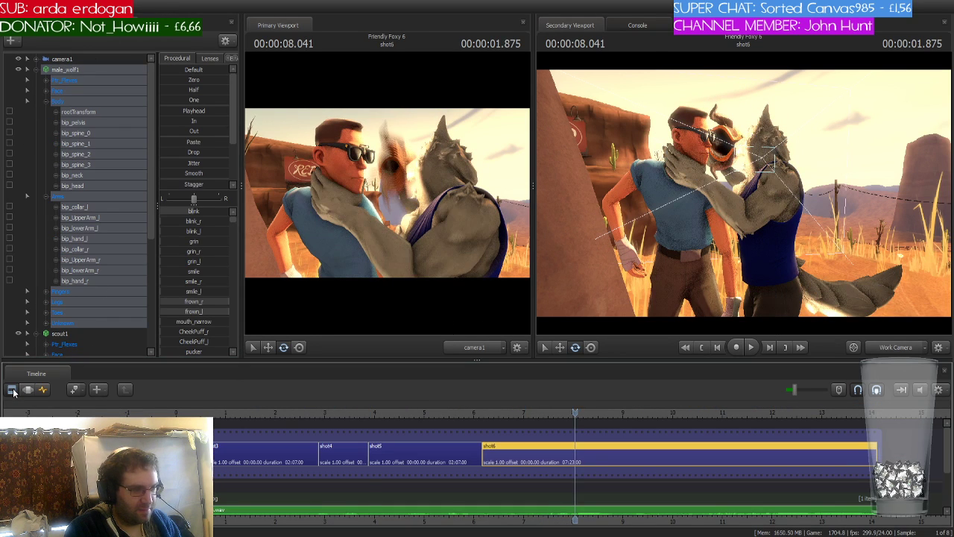
{"action": "left_click", "coordinate": [407, 453]}
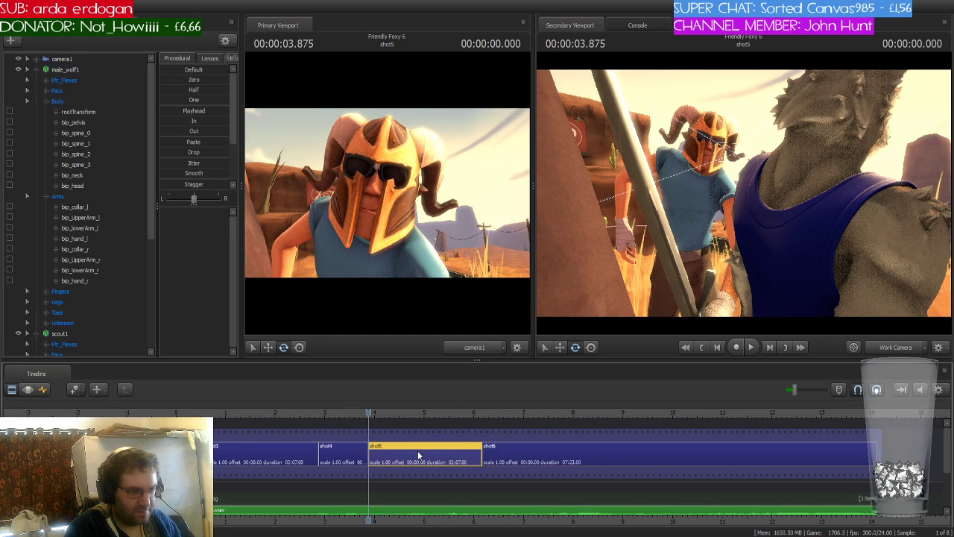
{"action": "double_click", "coordinate": [418, 454]}
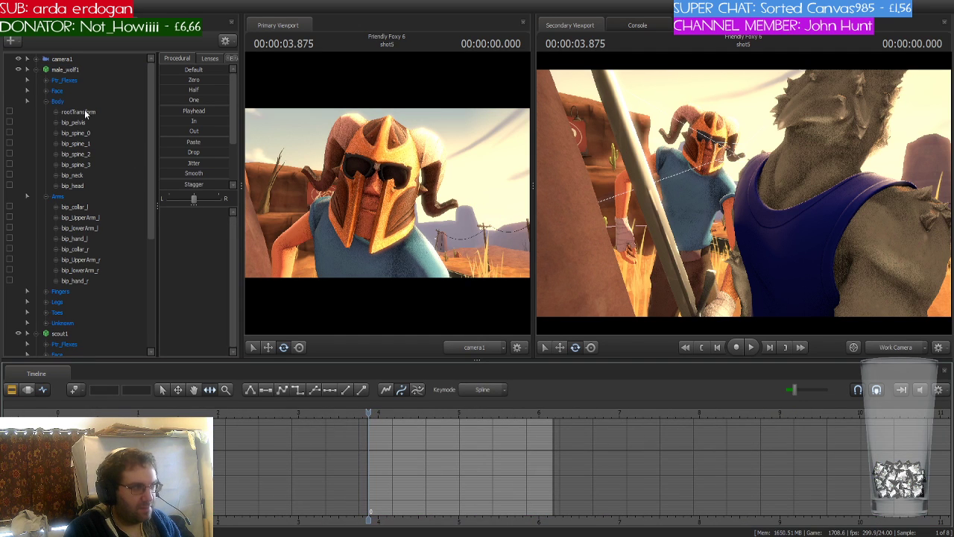
Apply smooth tangents to scout1's keyframes from frame 0 to 43 in shot5, and play the animation into shot6
{"action": "left_click", "coordinate": [90, 331]}
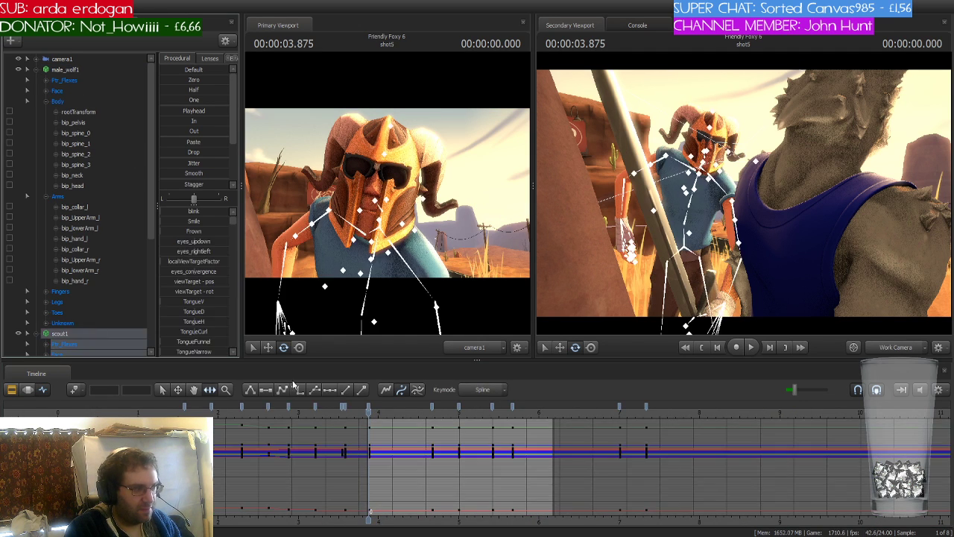
{"action": "left_click", "coordinate": [574, 409]}
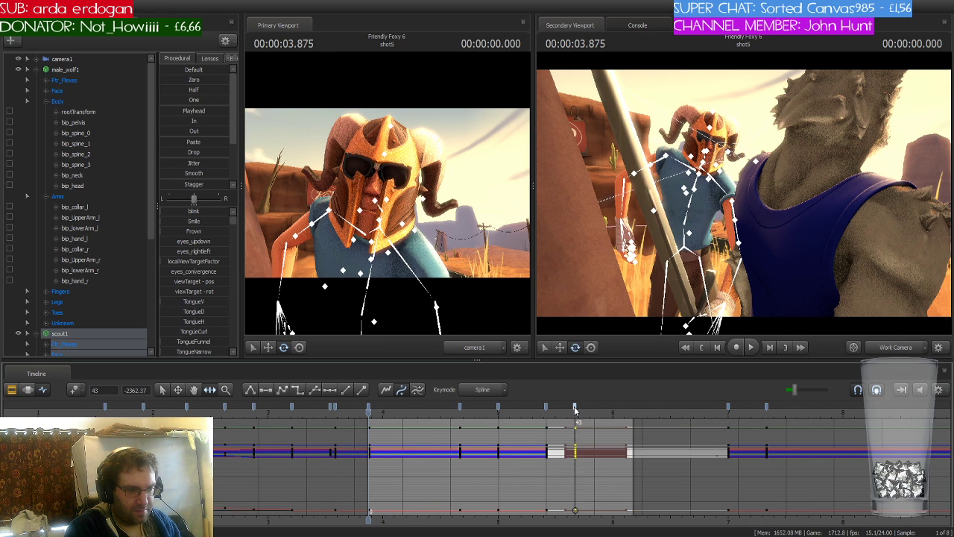
{"action": "left_click", "coordinate": [368, 407]}
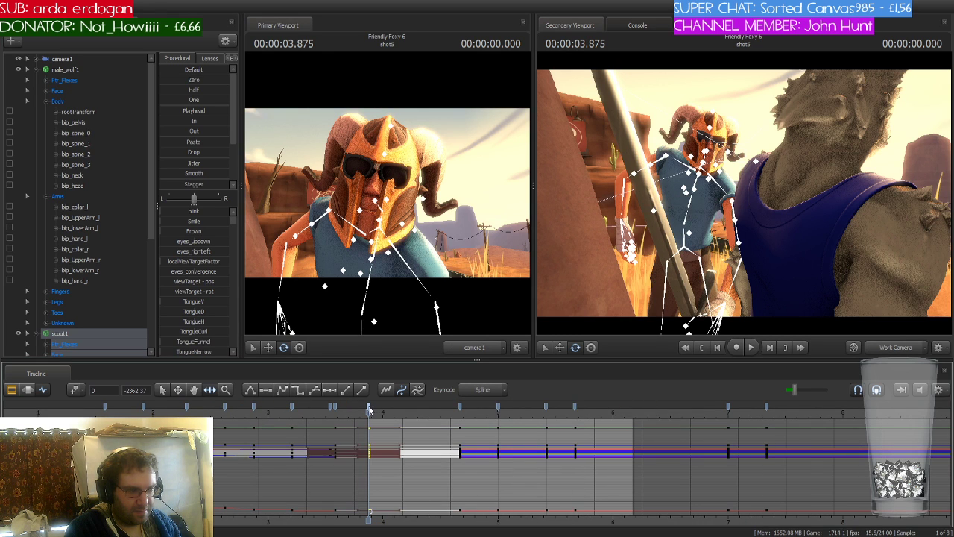
{"action": "left_click", "coordinate": [574, 408], "text": "shift"}
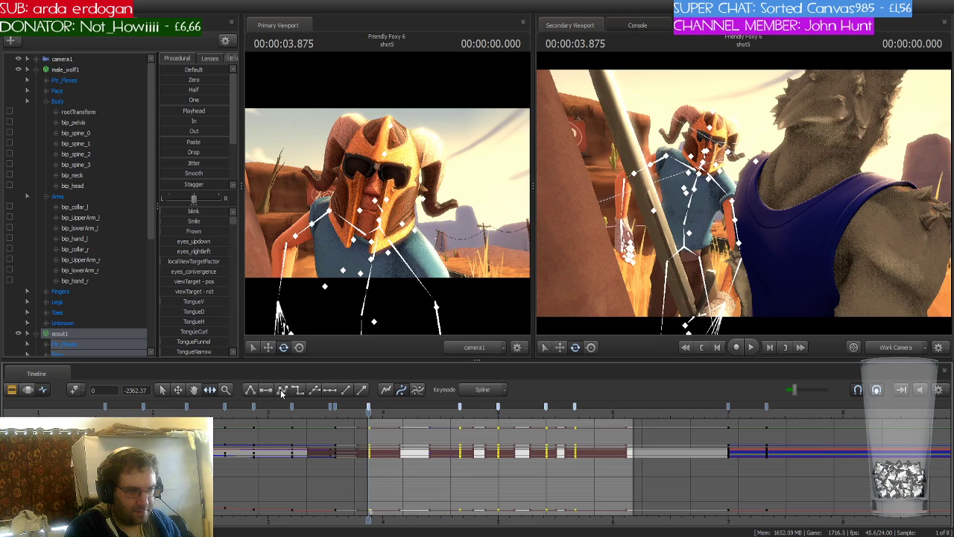
{"action": "key", "text": "space"}
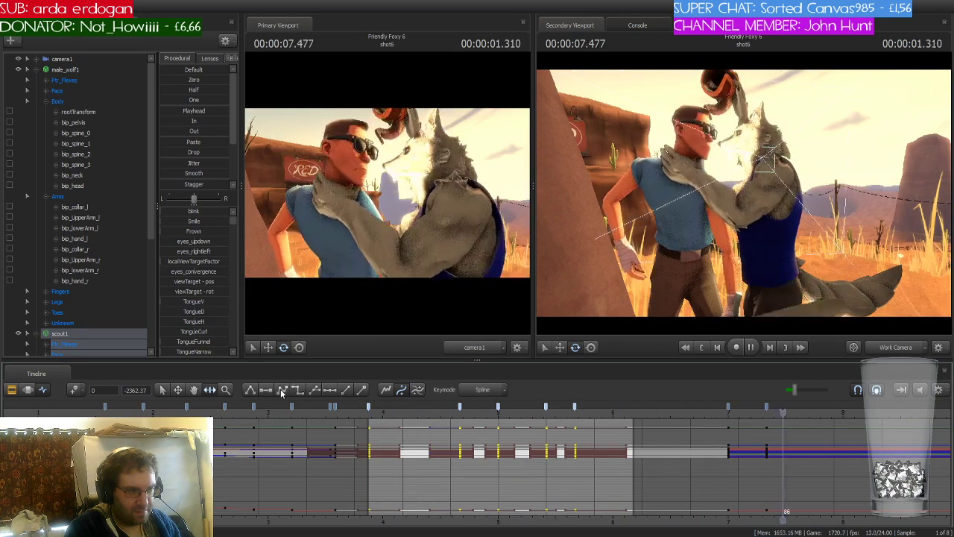
{"action": "scroll", "coordinate": [100, 267], "scroll_direction": "down", "scroll_amount": 6}
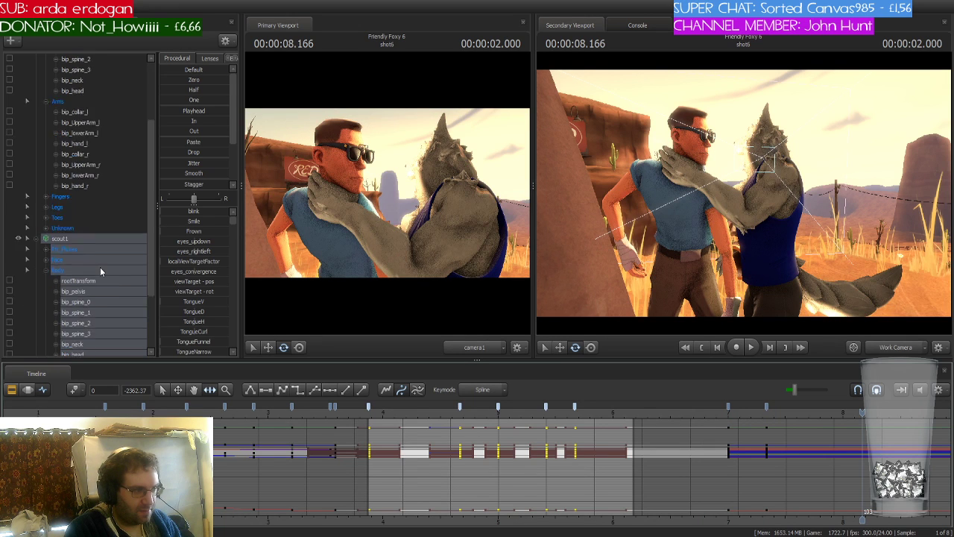
Select the all_reckoning_eagonn_scout1 helmet and add keyframes to it at frames 27 and 0 of shot5
{"action": "left_click", "coordinate": [82, 344]}
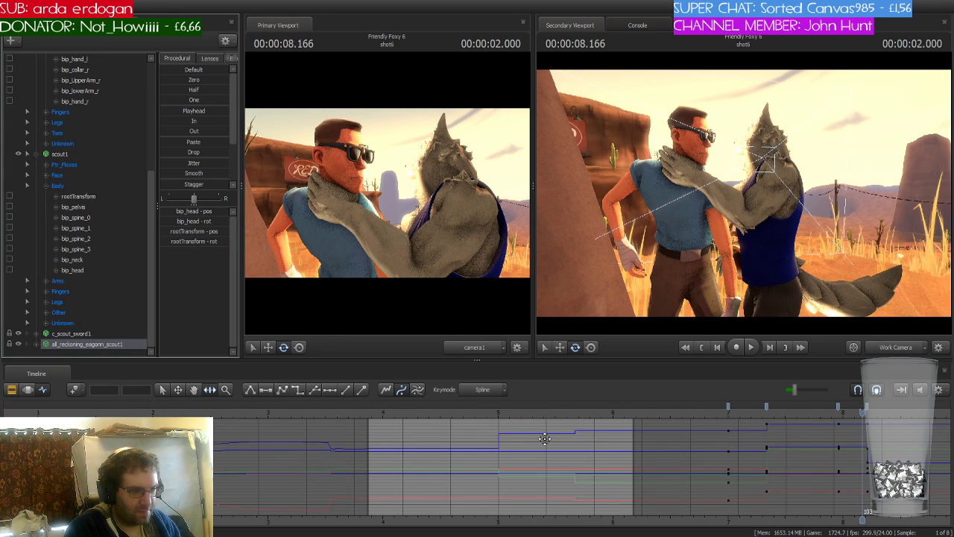
{"action": "left_click_drag", "start_coordinate": [862, 411], "coordinate": [369, 416]}
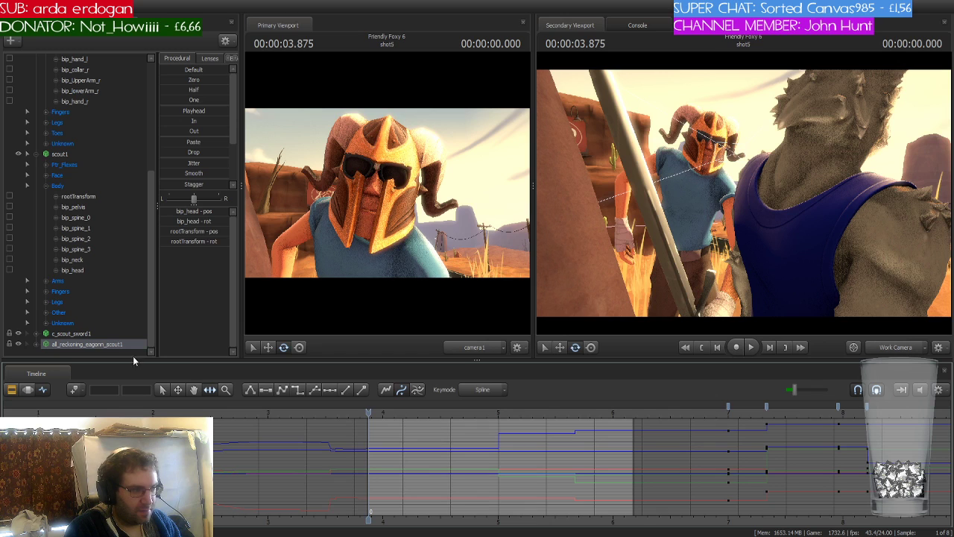
{"action": "left_click", "coordinate": [75, 389]}
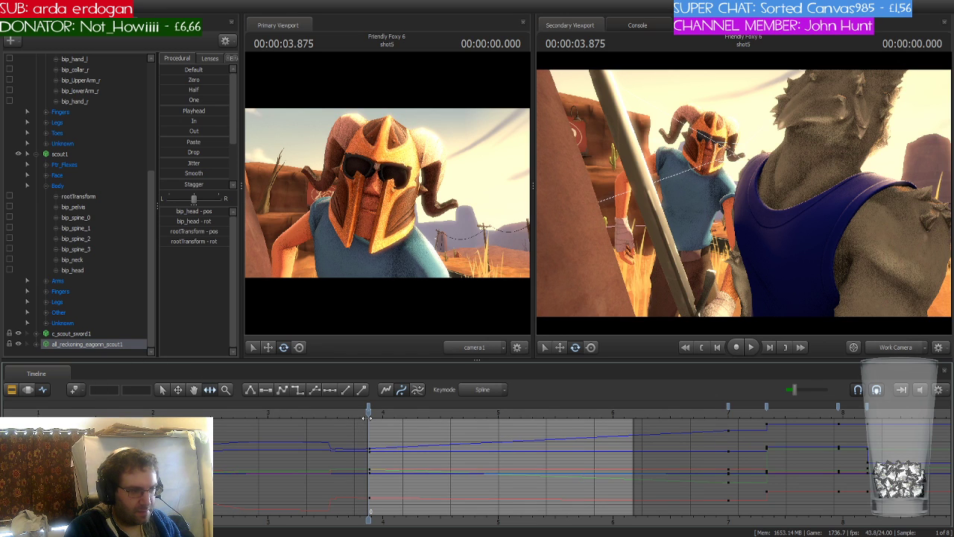
{"action": "left_click_drag", "start_coordinate": [365, 417], "coordinate": [496, 419]}
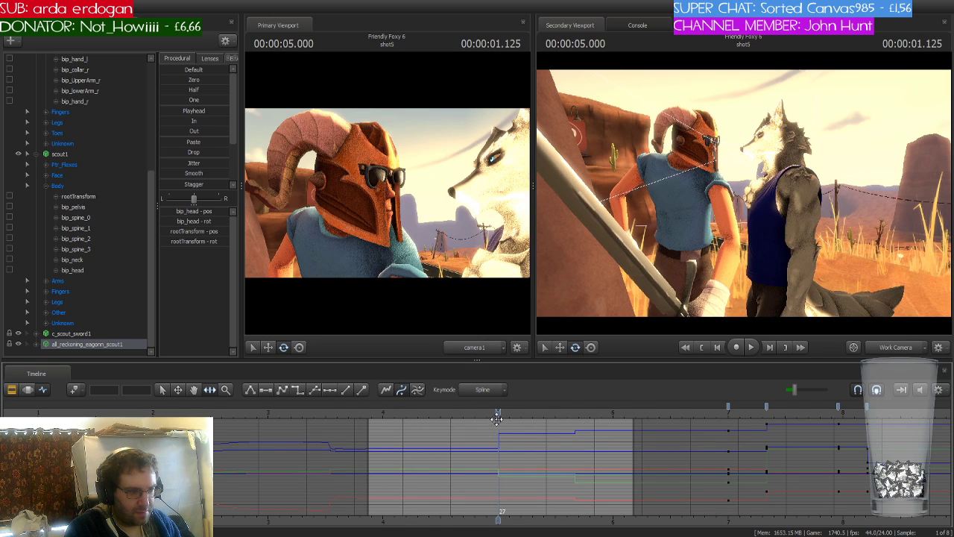
{"action": "left_click", "coordinate": [74, 389]}
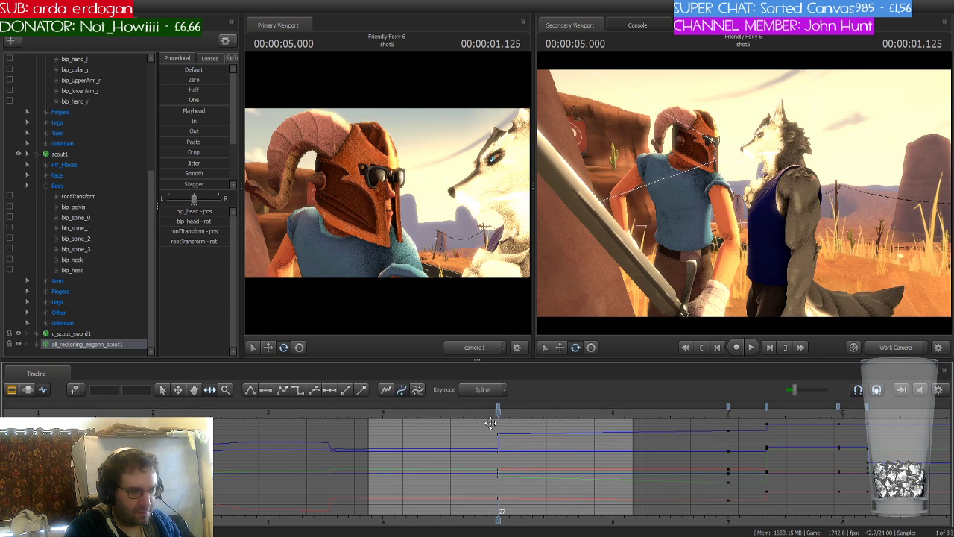
{"action": "left_click_drag", "start_coordinate": [498, 415], "coordinate": [369, 415]}
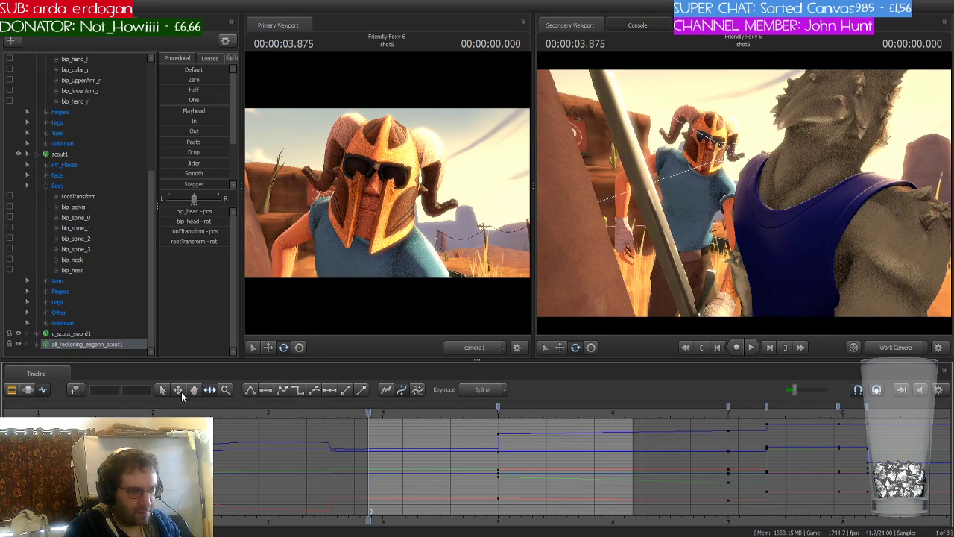
{"action": "left_click", "coordinate": [75, 389]}
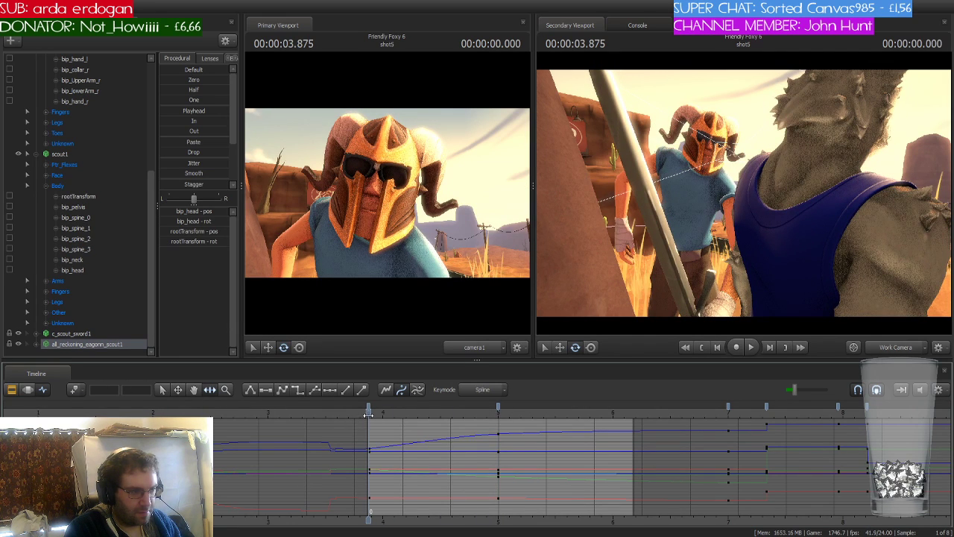
Copy the helmet's frame 0 keyframe to frame 17 of shot5 and add another keyframe at frame 38
{"action": "mouse_move", "coordinate": [368, 414]}
{"action": "left_mouse_down"}
{"action": "mouse_move", "coordinate": [520, 418]}
{"action": "mouse_move", "coordinate": [368, 416]}
{"action": "left_mouse_up"}
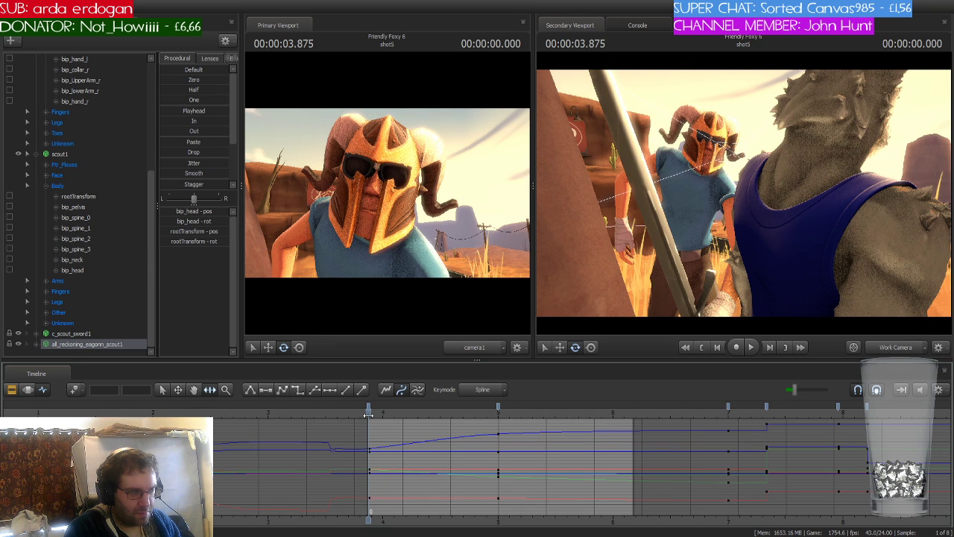
{"action": "left_click", "coordinate": [368, 407]}
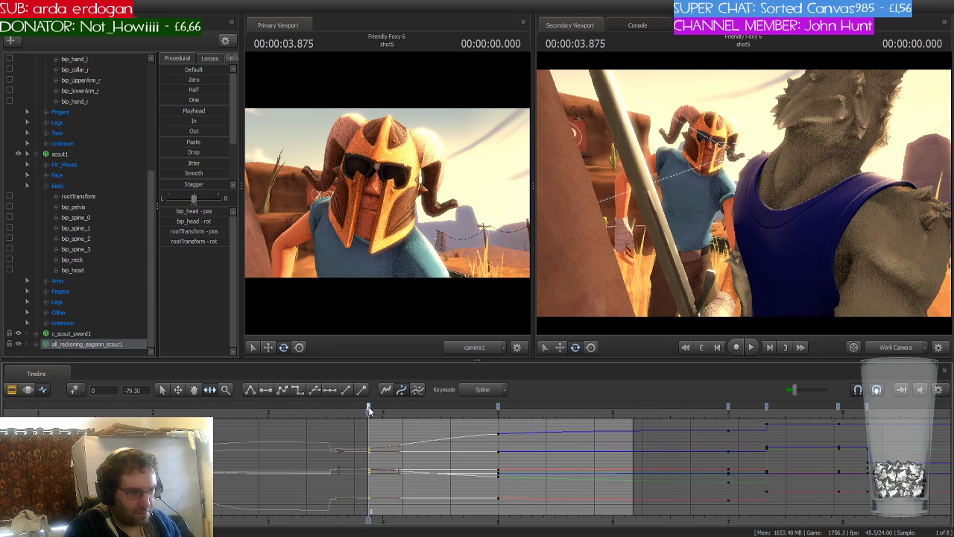
{"action": "left_click_drag", "start_coordinate": [368, 415], "coordinate": [506, 420]}
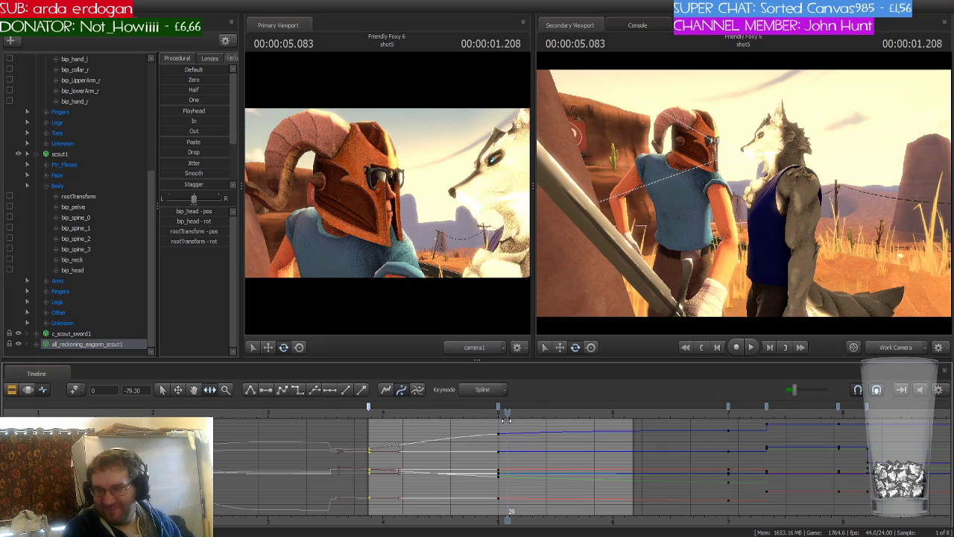
{"action": "left_click_drag", "start_coordinate": [505, 419], "coordinate": [445, 412]}
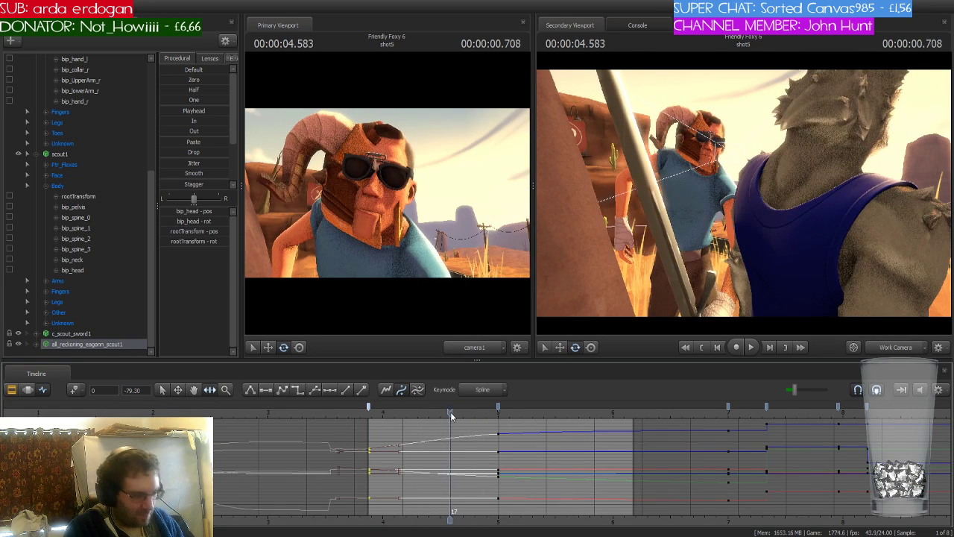
{"action": "key", "text": "ctrl+v"}
{"action": "left_click_drag", "start_coordinate": [450, 413], "coordinate": [551, 412]}
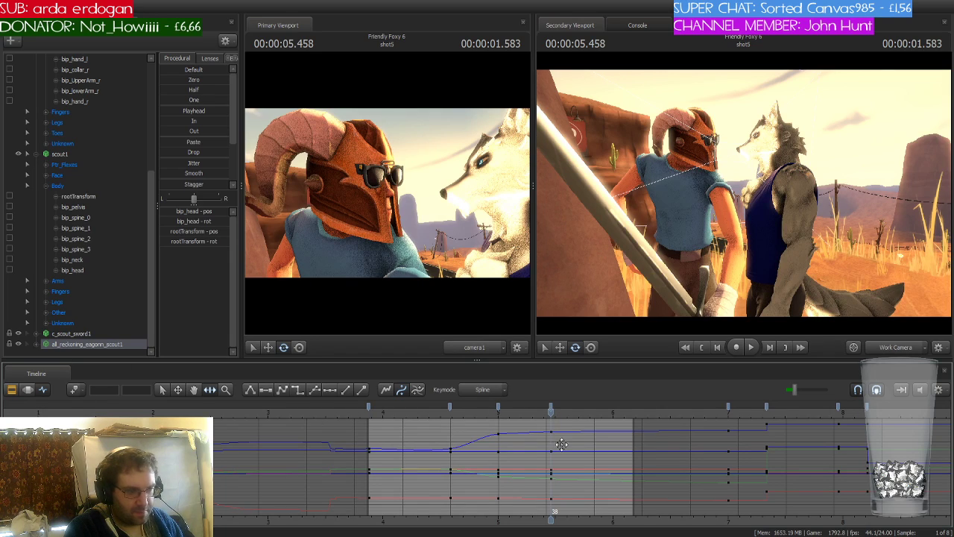
Play shot5 to check the helmet's motion, and delete the helmet keyframes from frame 0 to 38
{"action": "left_click", "coordinate": [363, 416]}
{"action": "key", "text": "space"}
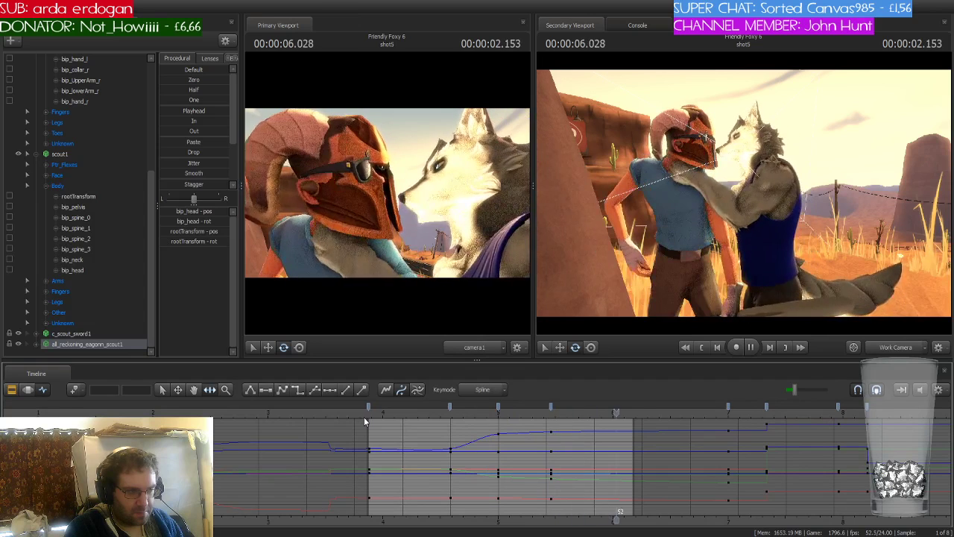
{"action": "key", "text": "space"}
{"action": "left_click", "coordinate": [368, 405]}
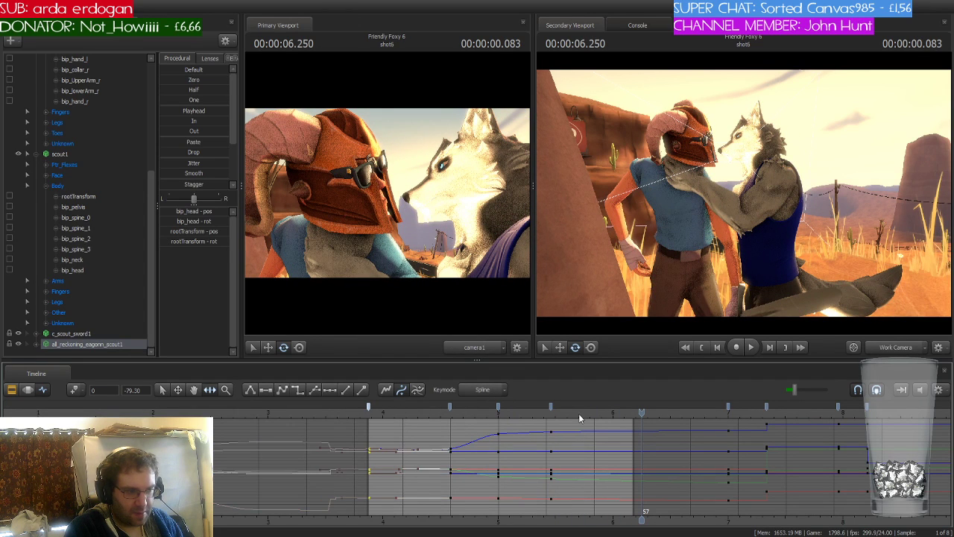
{"action": "left_click", "coordinate": [552, 408], "text": "shift"}
{"action": "key", "text": "Delete"}
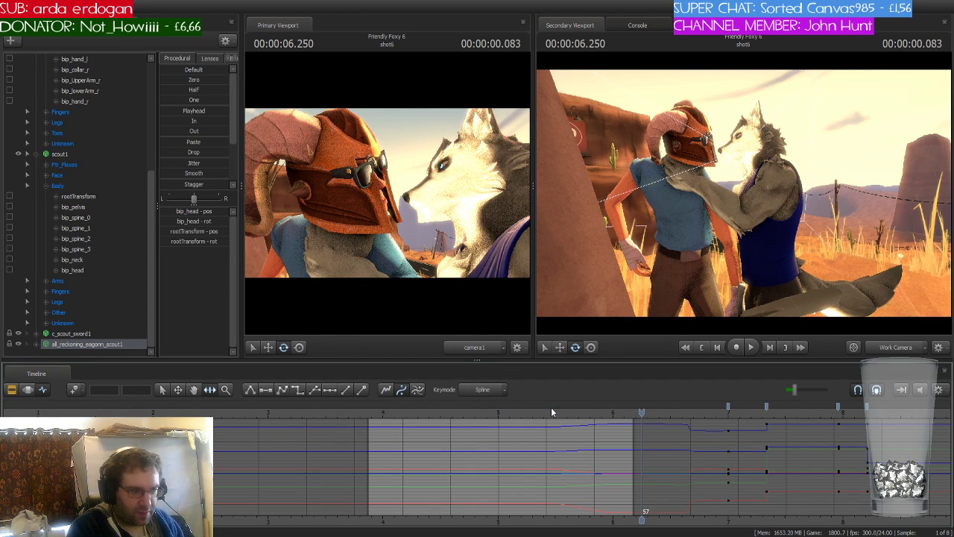
Add a keyframe to the all_reckoning_eagonn_scout1 helmet at frame 0 of shot5
{"action": "left_click_drag", "start_coordinate": [643, 413], "coordinate": [364, 412]}
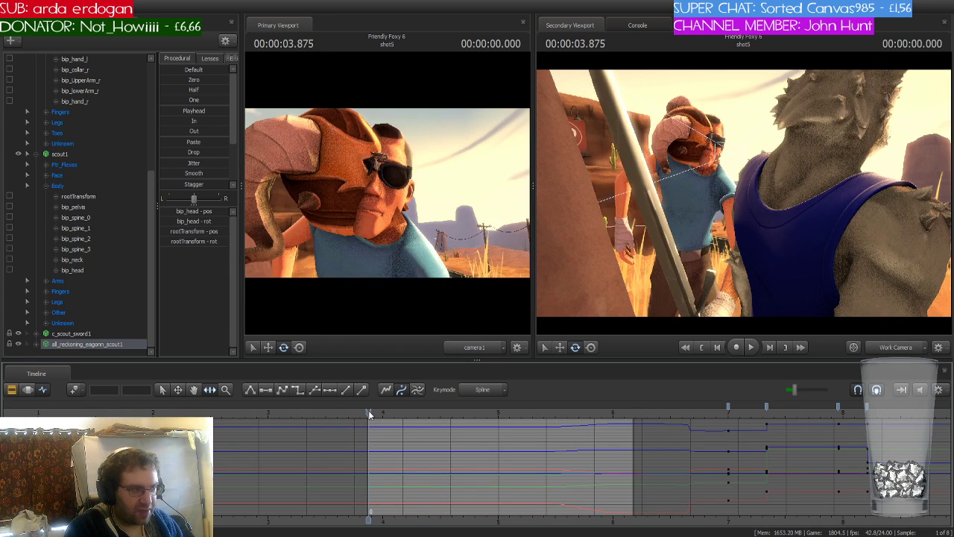
{"action": "left_click", "coordinate": [104, 344]}
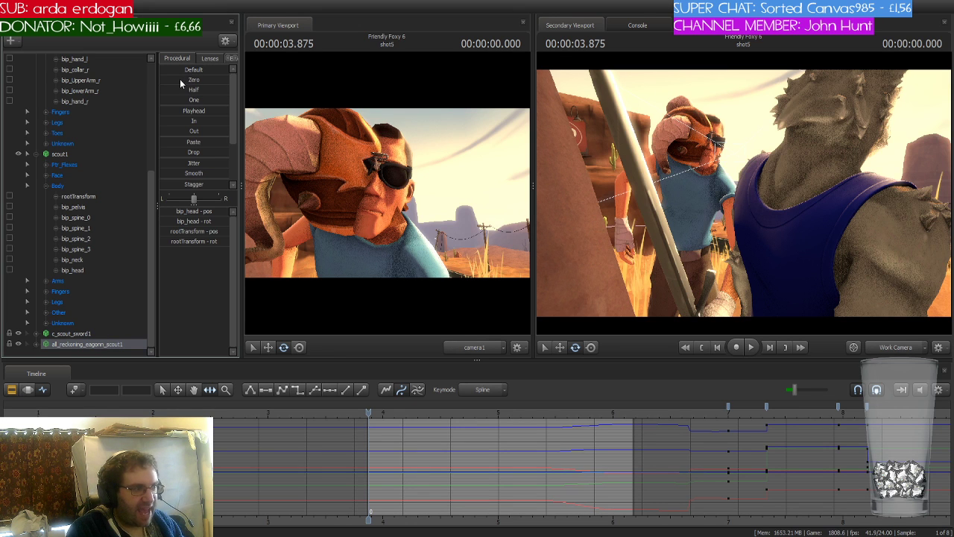
{"action": "mouse_move", "coordinate": [179, 80]}
{"action": "left_mouse_down"}
{"action": "mouse_move", "coordinate": [224, 80]}
{"action": "mouse_move", "coordinate": [180, 79]}
{"action": "left_mouse_up"}
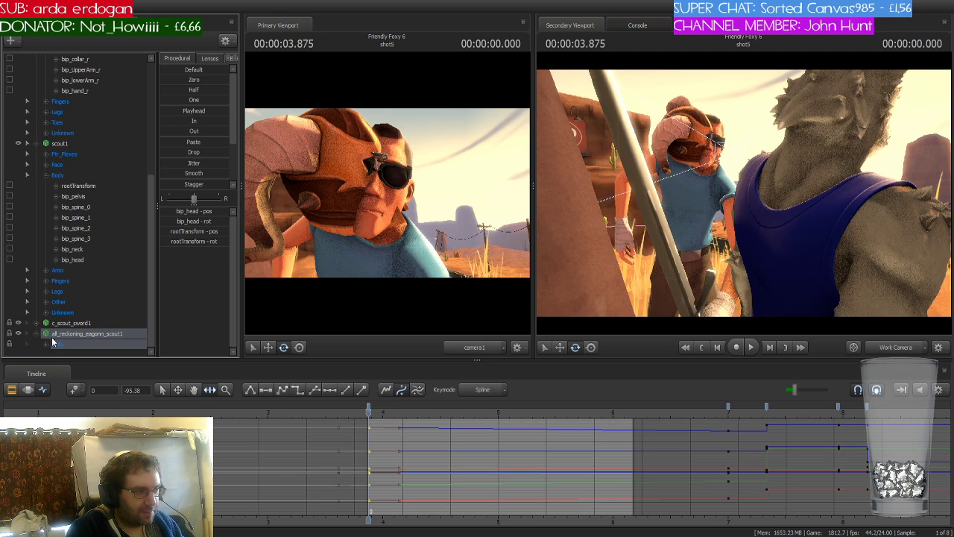
Expand the helmet's Body group, collapse male_wolf1, and lock the helmet's bip_head to scout1's bip_head
{"action": "left_click", "coordinate": [47, 344]}
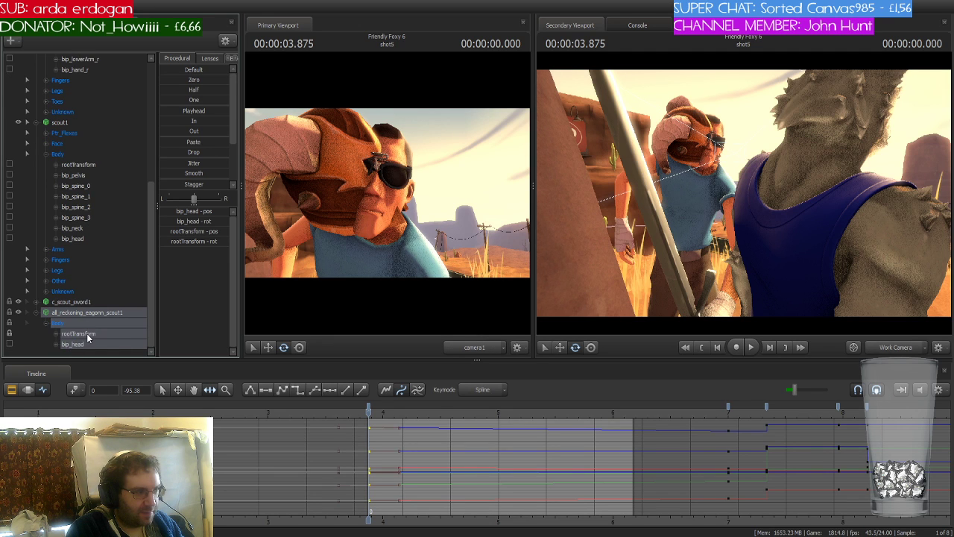
{"action": "left_click", "coordinate": [87, 335]}
{"action": "left_click", "coordinate": [83, 345]}
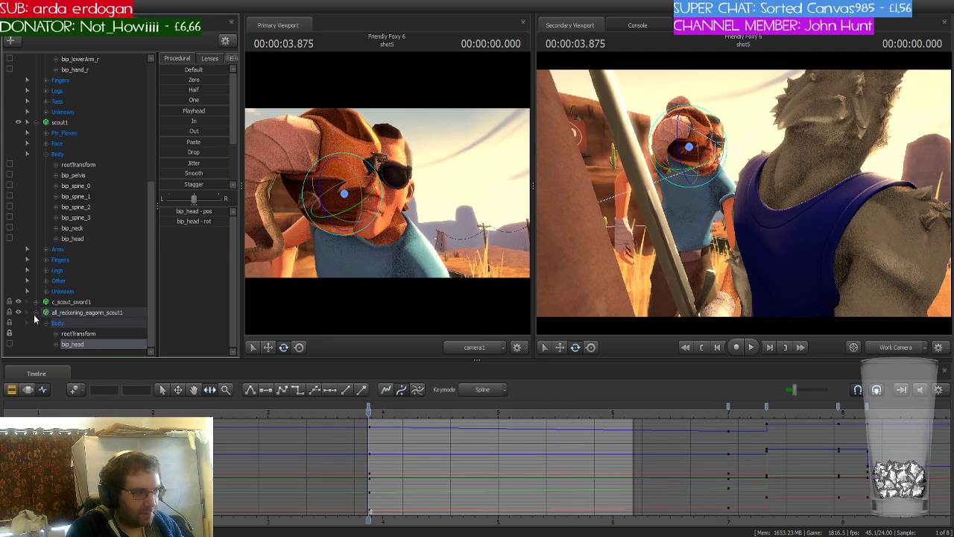
{"action": "scroll", "coordinate": [85, 269], "scroll_direction": "up", "scroll_amount": 7}
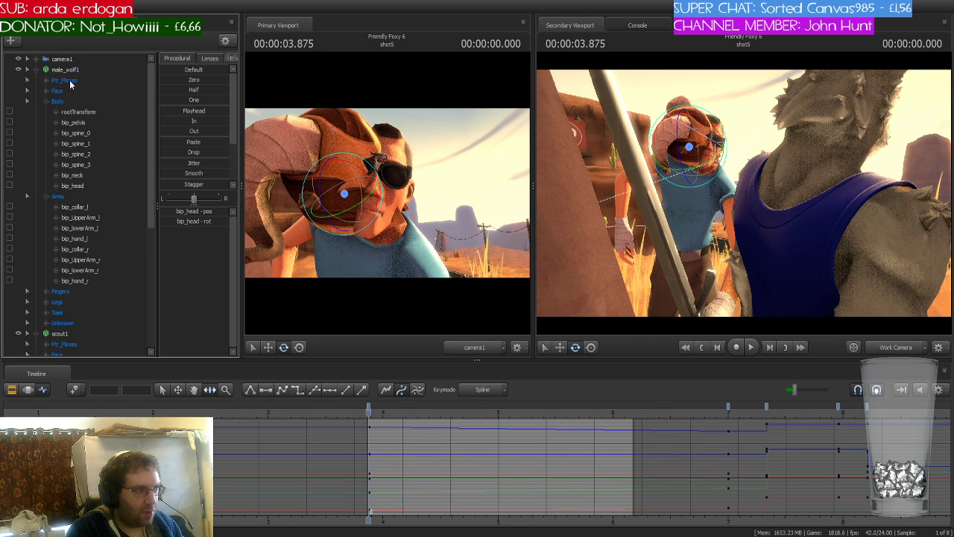
{"action": "left_click", "coordinate": [36, 70]}
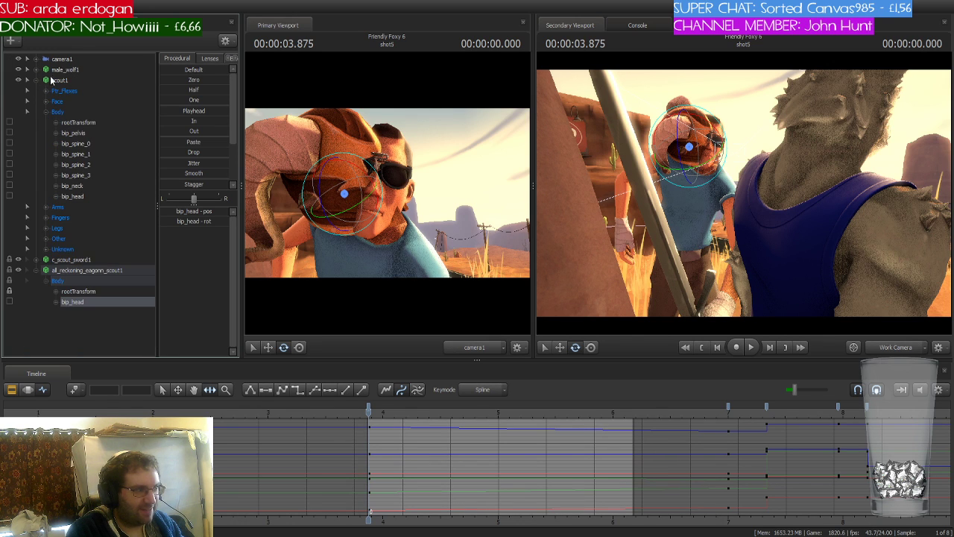
{"action": "left_click_drag", "start_coordinate": [80, 197], "coordinate": [81, 303]}
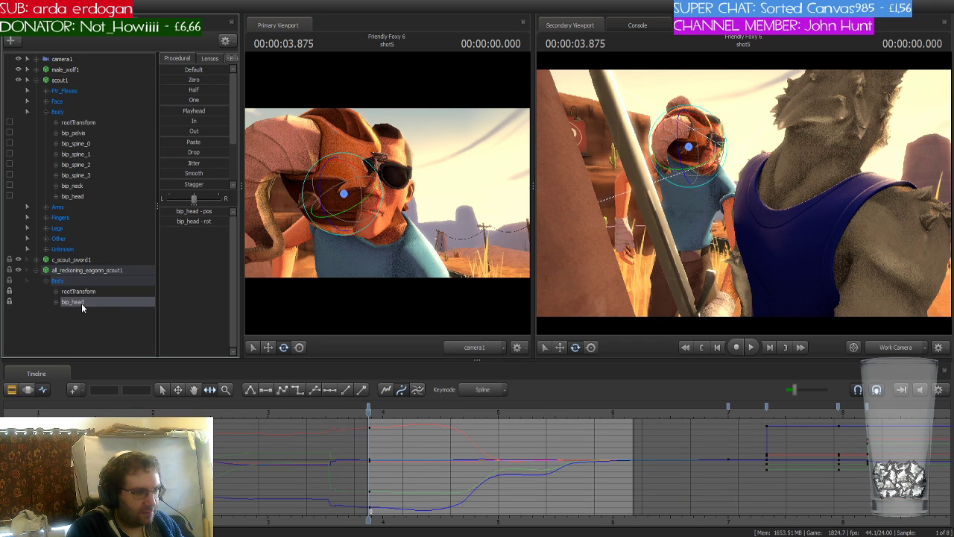
Apply the Zero preset to the helmet's bip_head at frame 0 of shot5 and play into shot6
{"action": "mouse_move", "coordinate": [368, 408]}
{"action": "left_mouse_down"}
{"action": "mouse_move", "coordinate": [404, 412]}
{"action": "mouse_move", "coordinate": [367, 417]}
{"action": "left_mouse_up"}
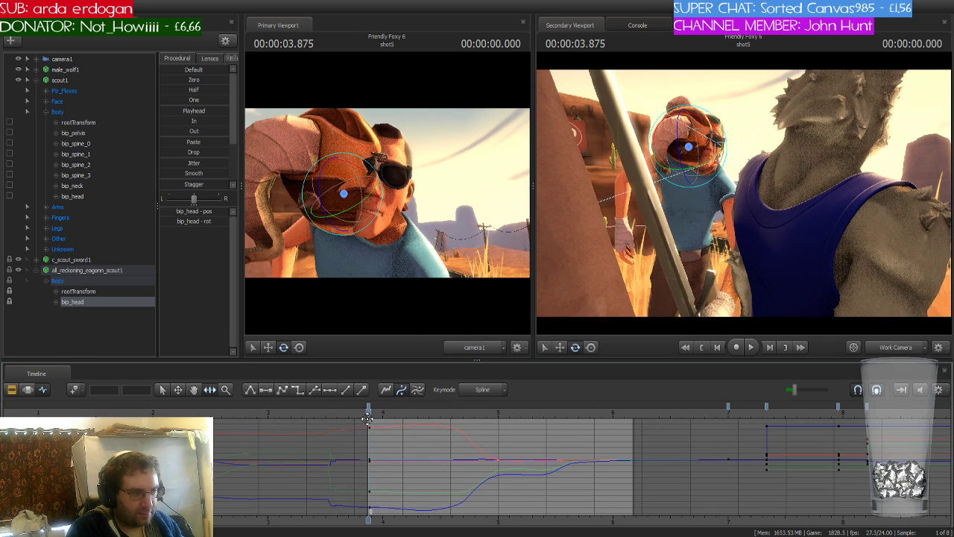
{"action": "left_click", "coordinate": [183, 80]}
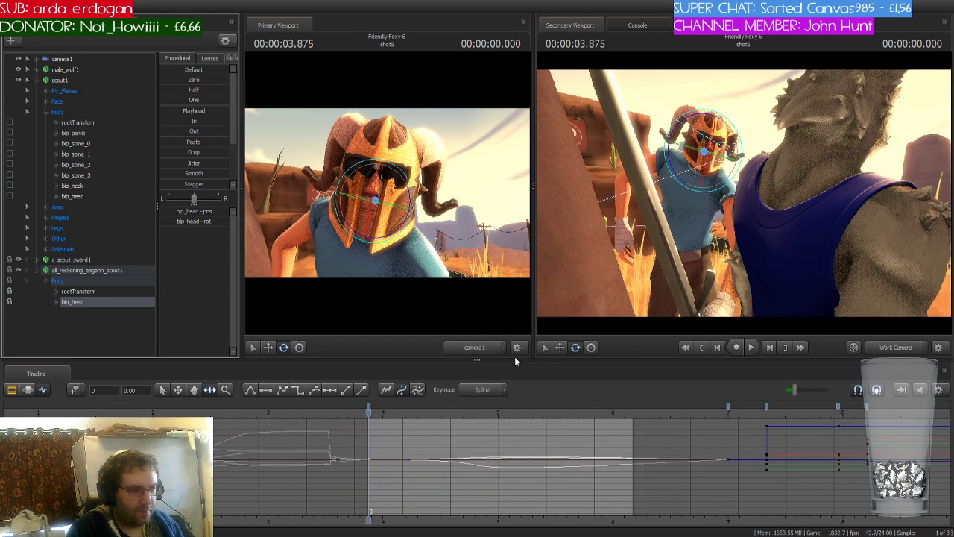
{"action": "key", "text": "space"}
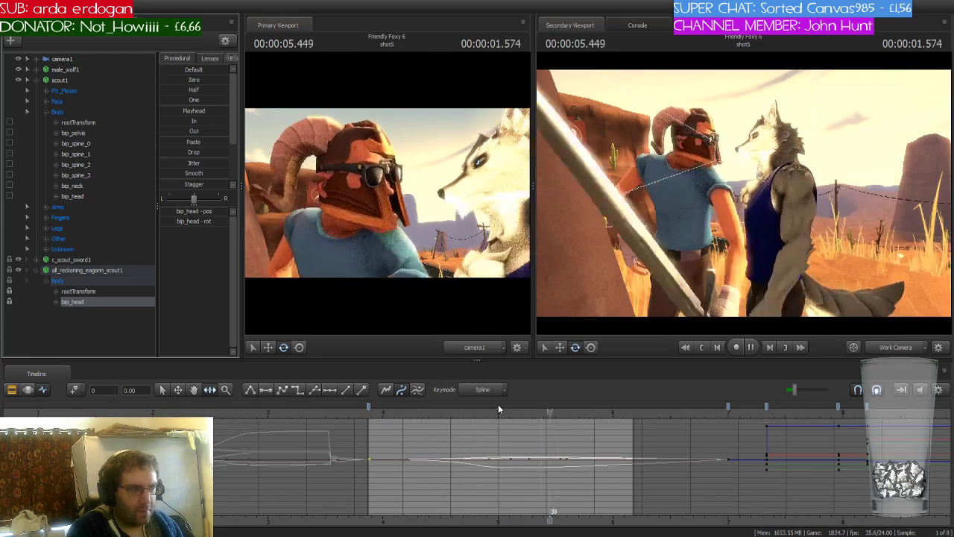
{"action": "key", "text": "space"}
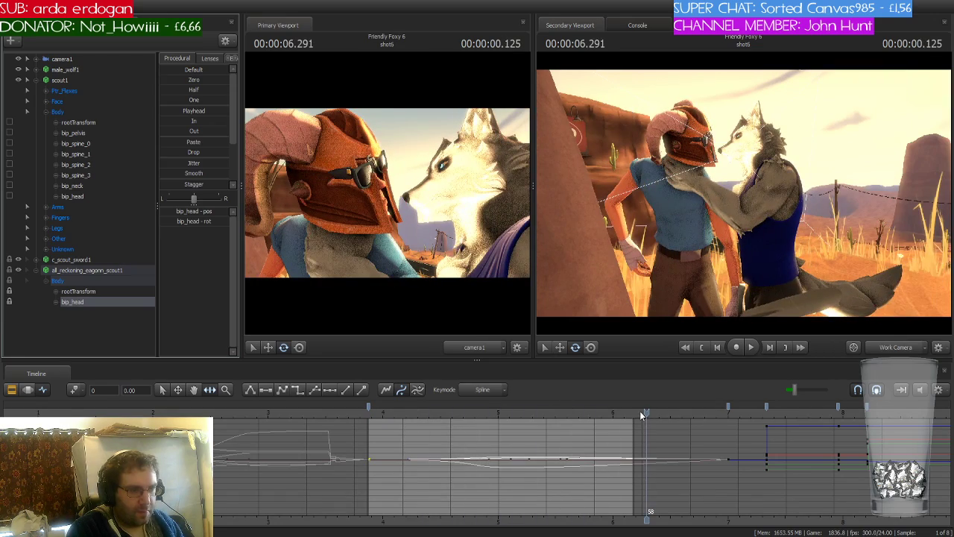
Remove the zeroed keyframe of the helmet's bip_head at frame 0 and play through shot6
{"action": "left_click_drag", "start_coordinate": [642, 412], "coordinate": [365, 411]}
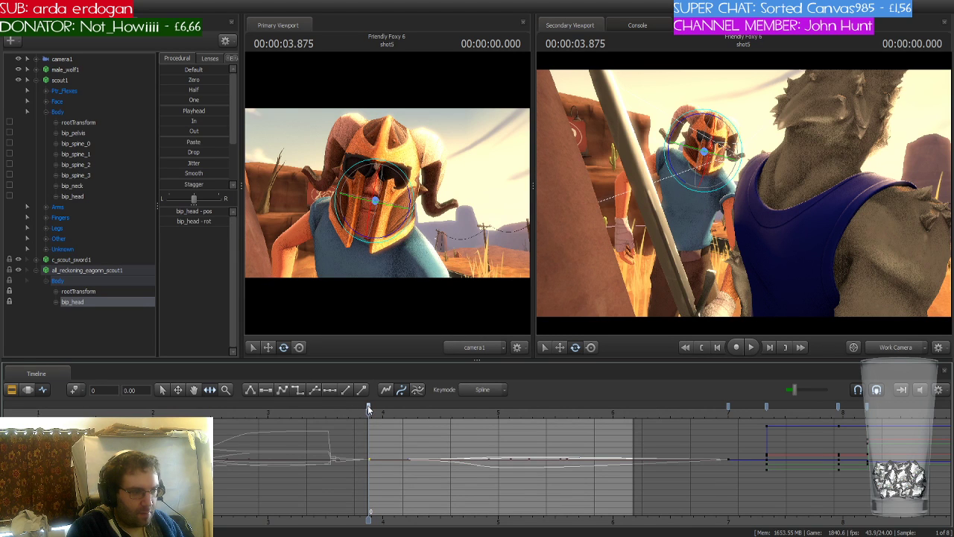
{"action": "key", "text": "ctrl+z"}
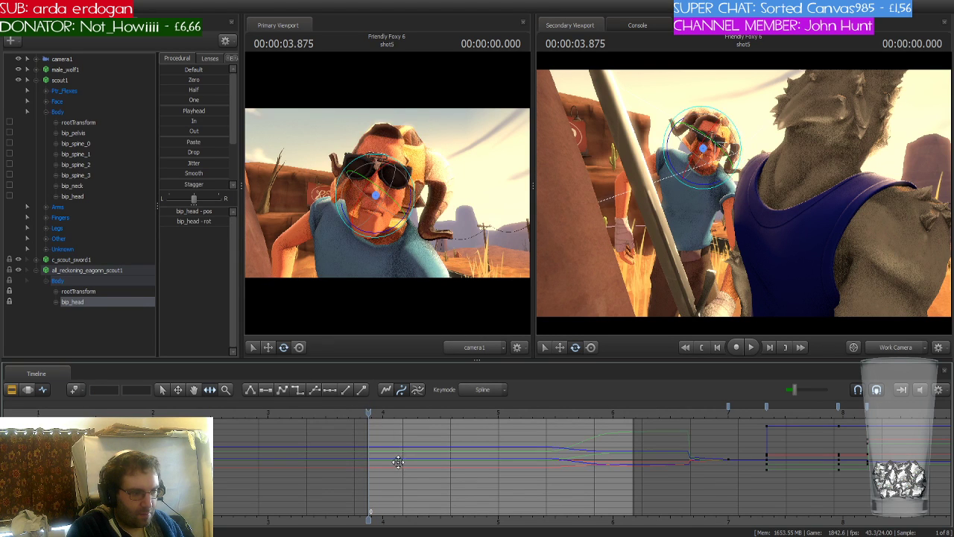
{"action": "key", "text": "space"}
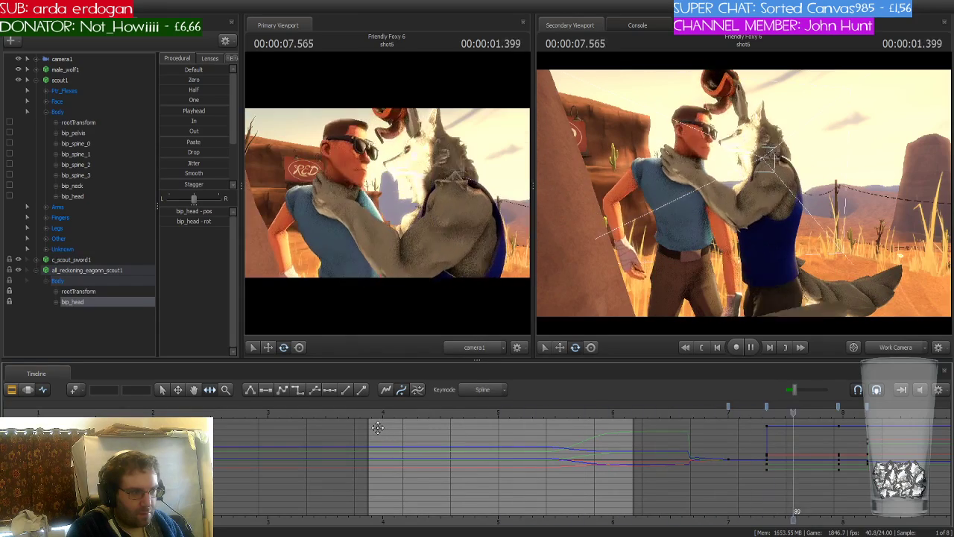
{"action": "key", "text": "space"}
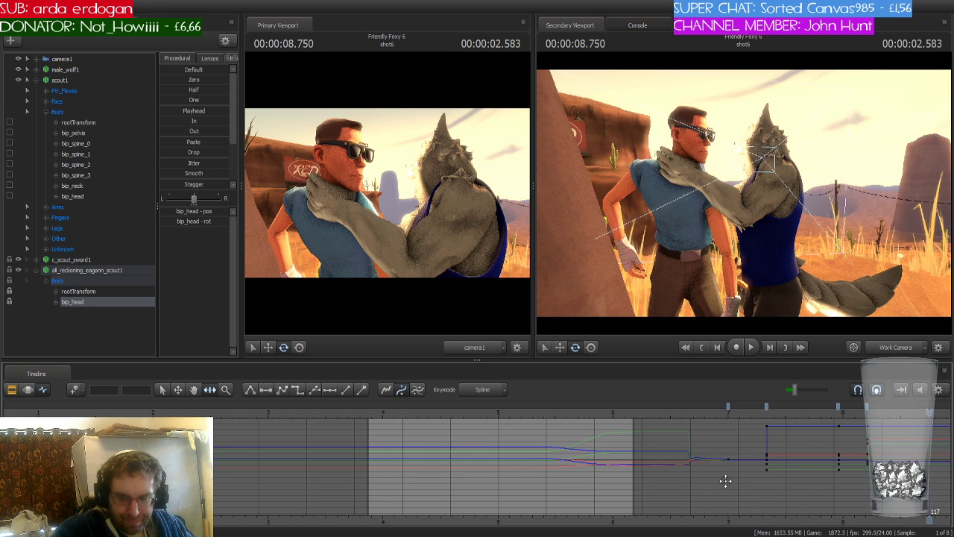
Replay from the start of shot5 into shot6 to review the locked helmet, and return to frame 0
{"action": "key", "text": "Home"}
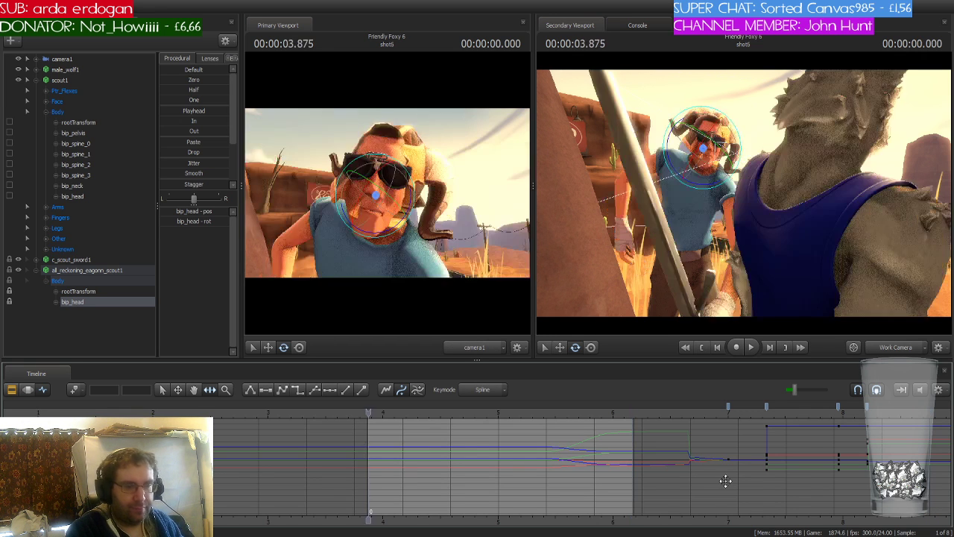
{"action": "key", "text": "space"}
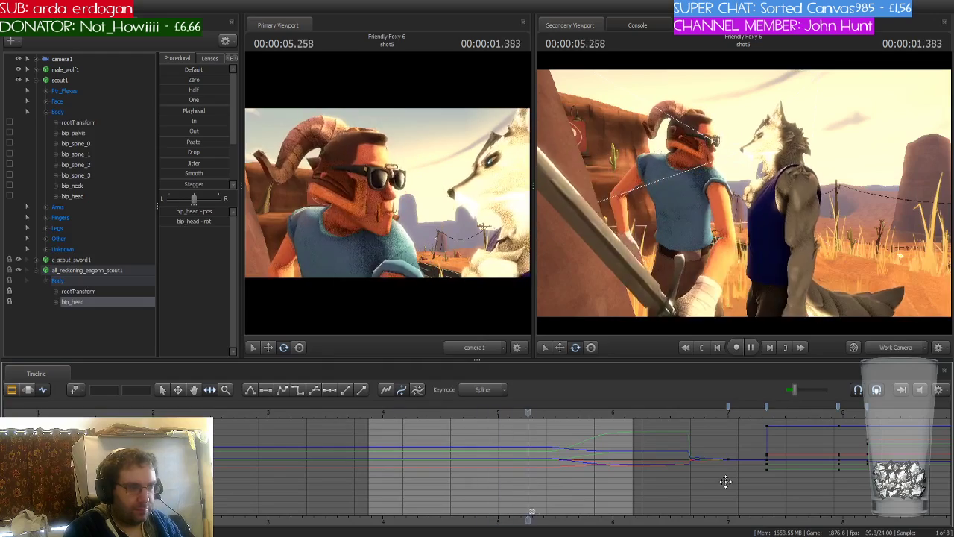
{"action": "key", "text": "space"}
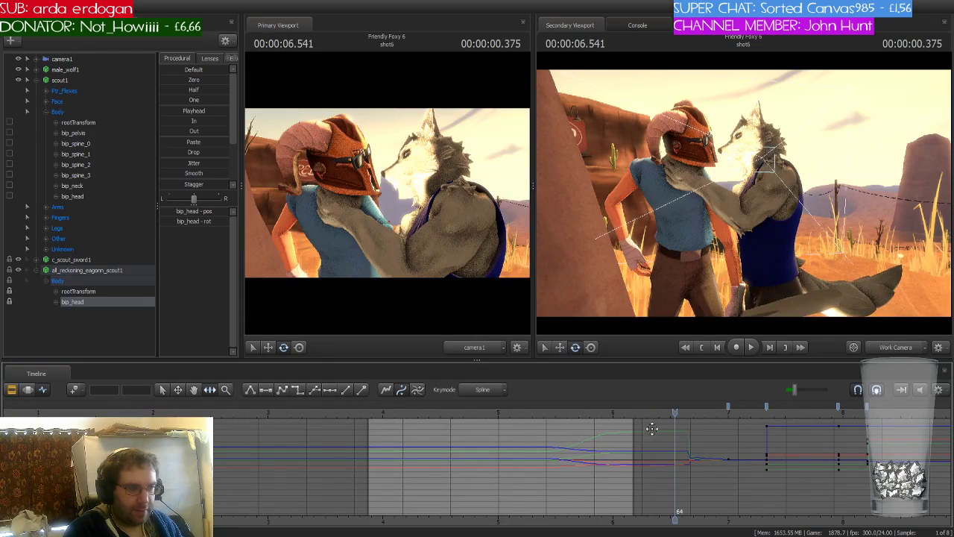
{"action": "left_click_drag", "start_coordinate": [669, 419], "coordinate": [366, 418]}
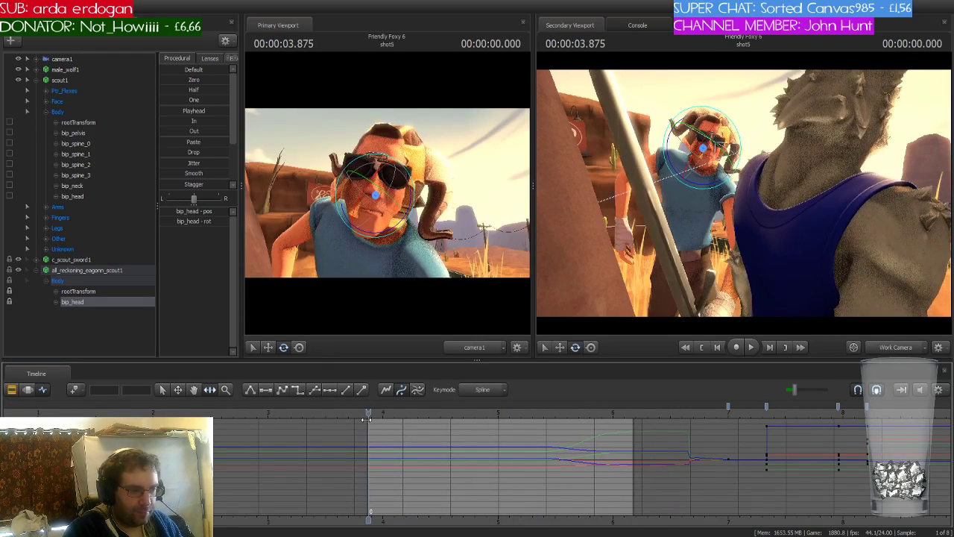
Apply the Playhead preset to the helmet's bip_head at frame 0 of shot5, play into shot6, and return to frame 0
{"action": "left_click", "coordinate": [190, 111]}
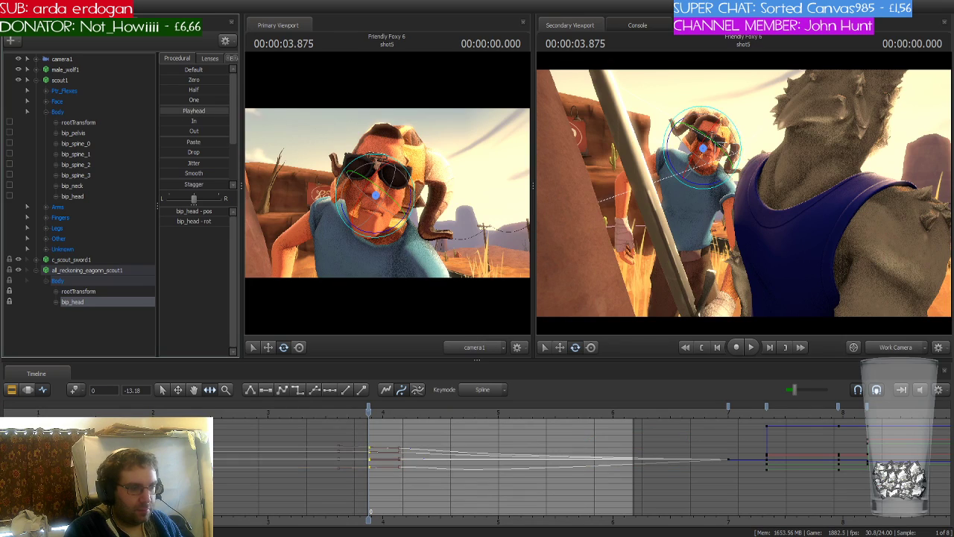
{"action": "key", "text": "space"}
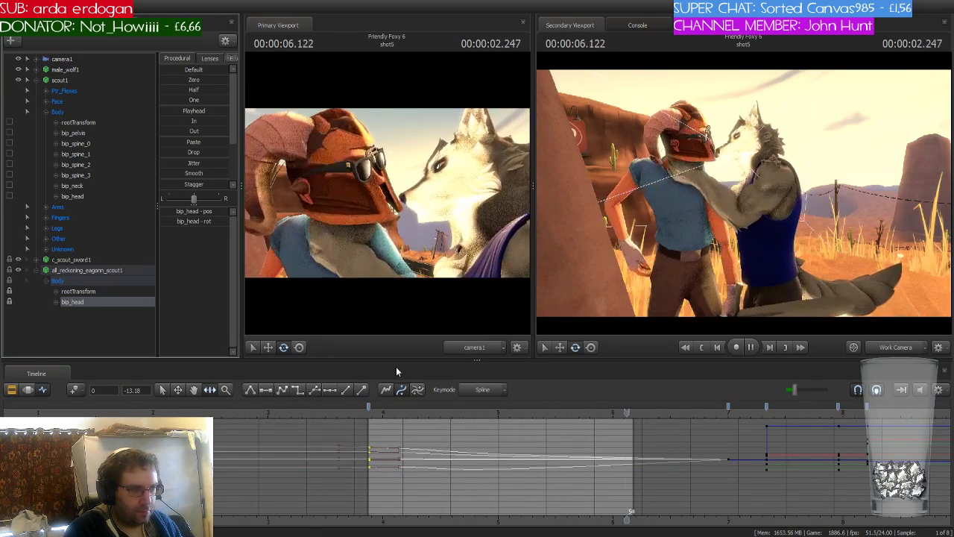
{"action": "key", "text": "space"}
{"action": "left_click_drag", "start_coordinate": [651, 412], "coordinate": [367, 419]}
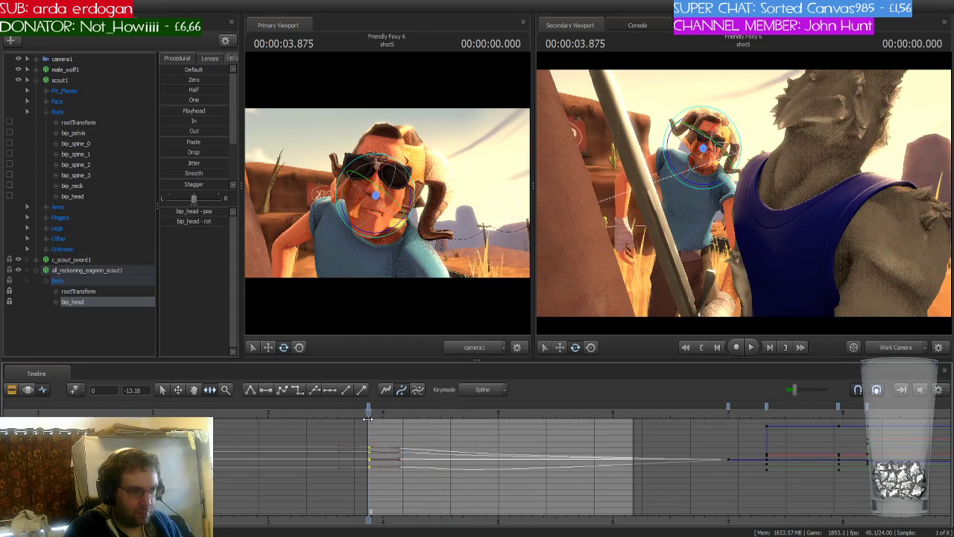
Delete the helmet all_reckoning_eagonn_scout1 from shot5 and re-add it locked to scout1, collapsing scout1's Body group
{"action": "left_click", "coordinate": [93, 276]}
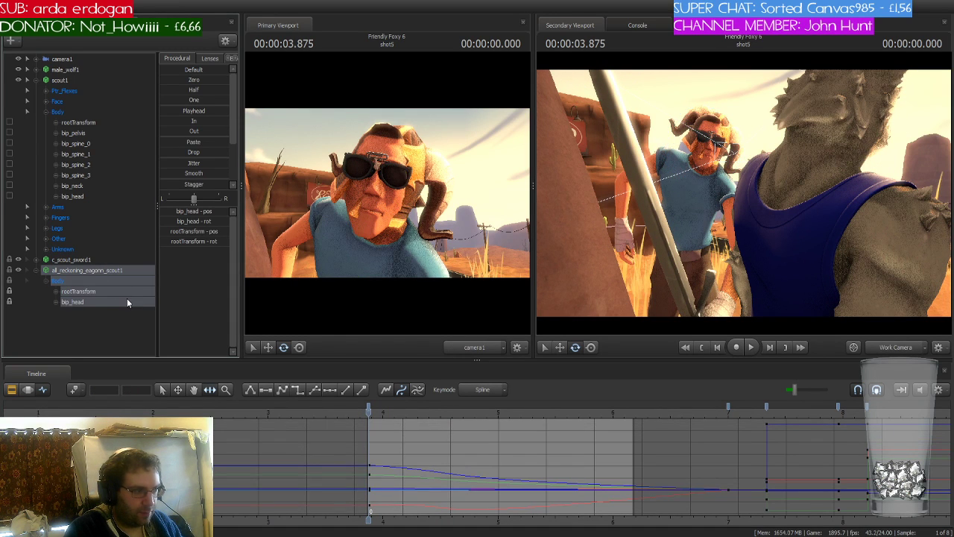
{"action": "key", "text": "Delete"}
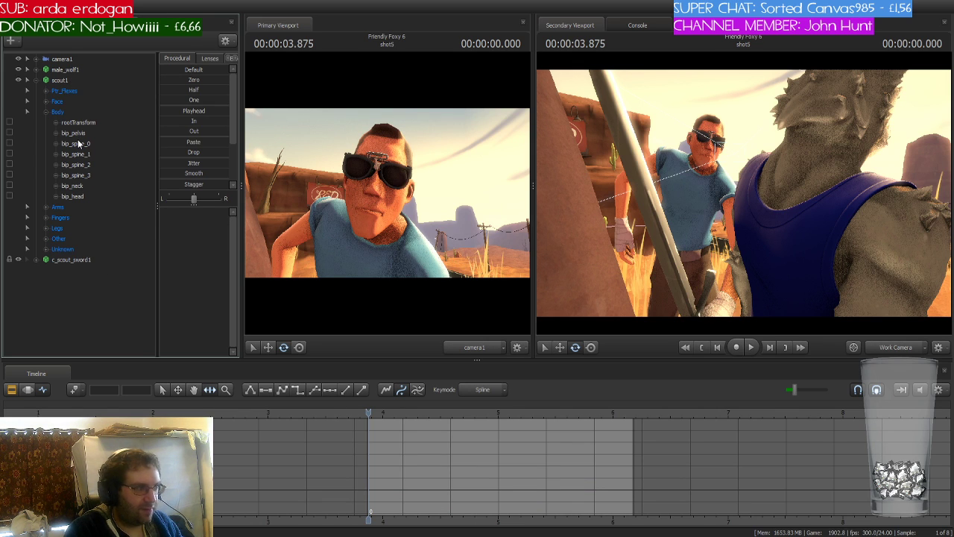
{"action": "left_click", "coordinate": [46, 112]}
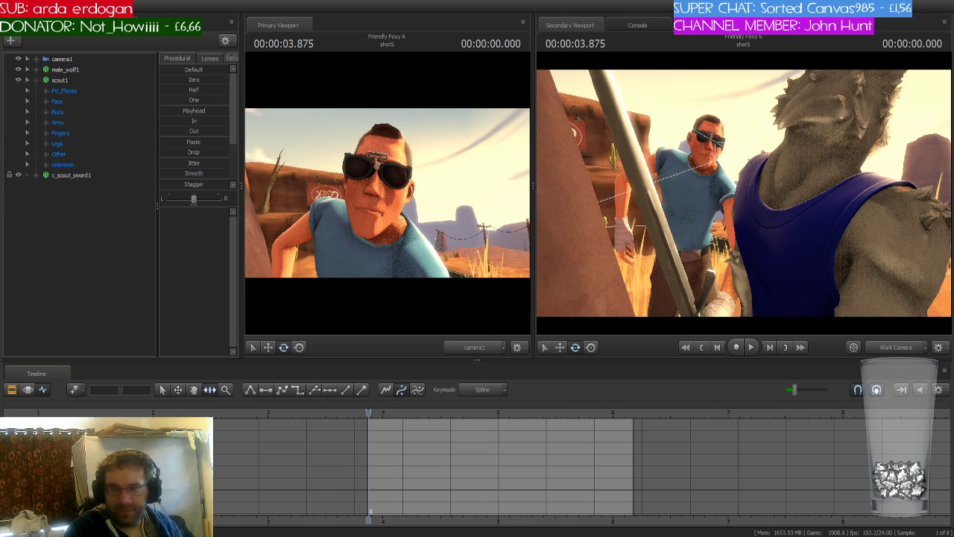
{"action": "left_click", "coordinate": [66, 82]}
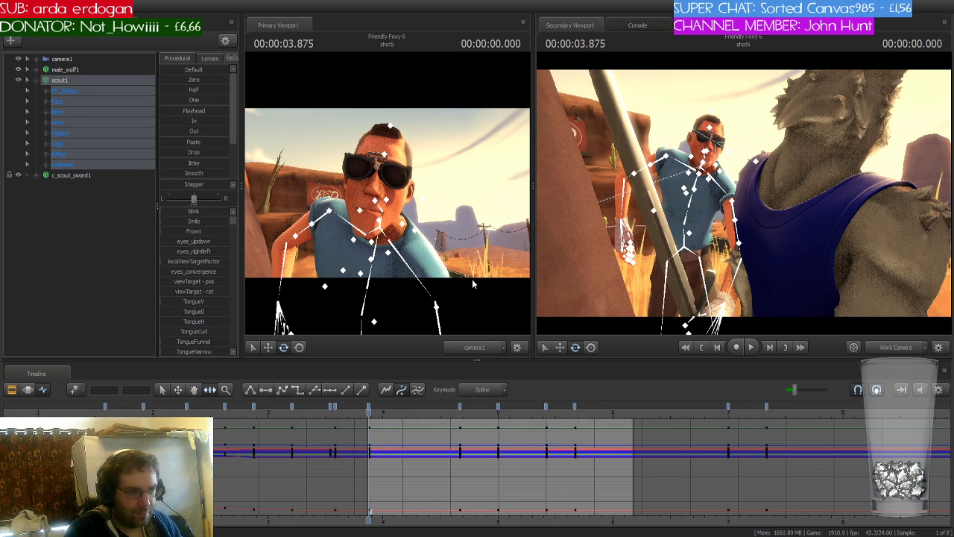
{"action": "key", "text": "ctrl+z"}
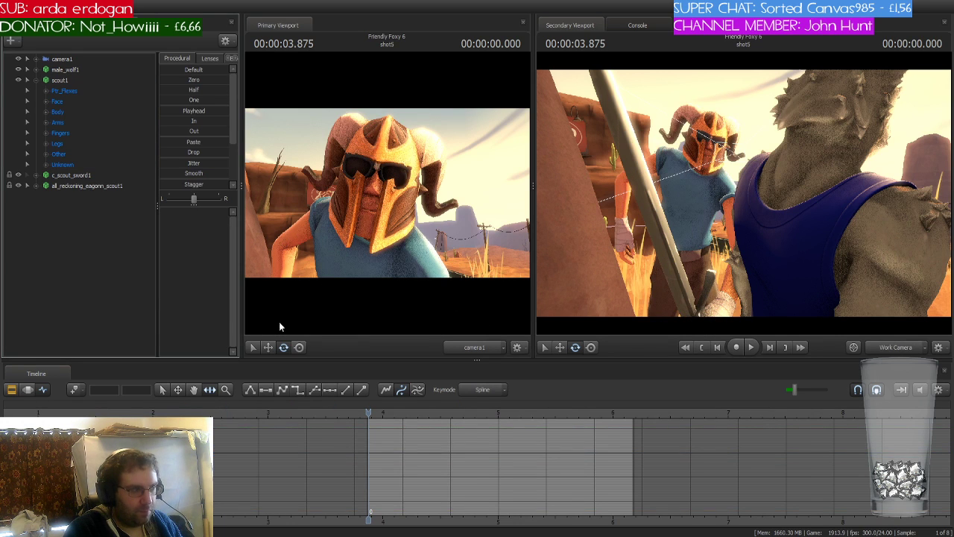
{"action": "left_click", "coordinate": [90, 186]}
Scrub into shot6 and play it through to its end to examine the helmet on scout1's head
{"action": "left_click_drag", "start_coordinate": [373, 412], "coordinate": [922, 510]}
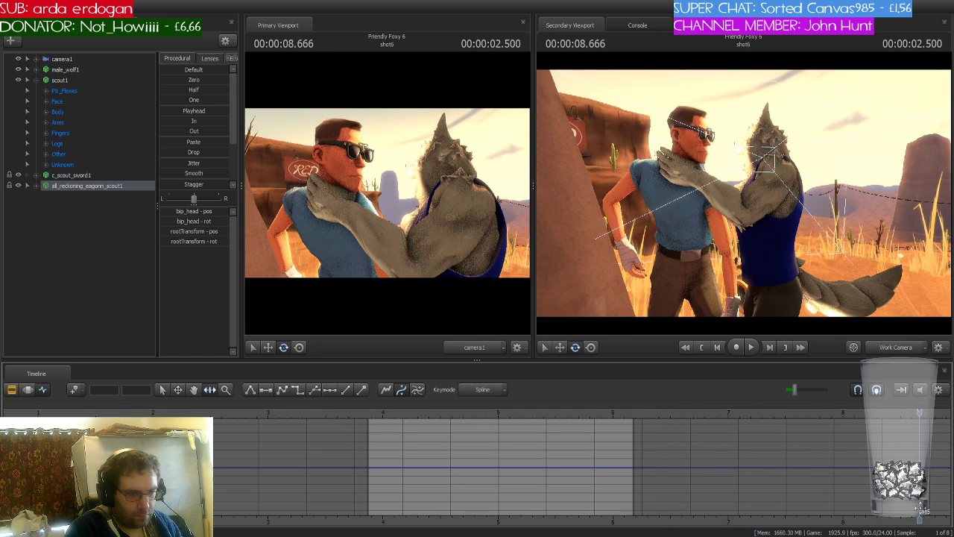
{"action": "middle_click_drag", "start_coordinate": [923, 521], "coordinate": [513, 472]}
{"action": "scroll", "coordinate": [513, 473], "scroll_direction": "down", "scroll_amount": 7}
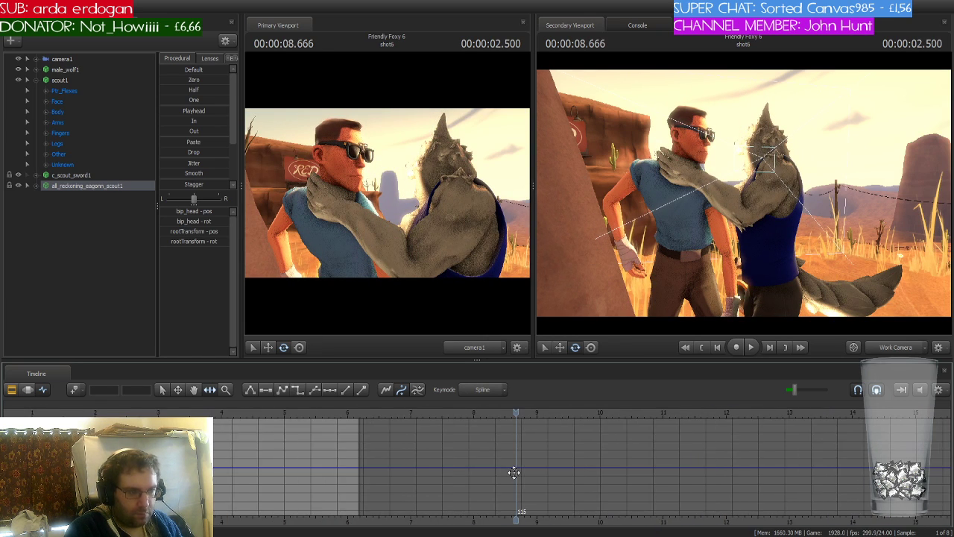
{"action": "key", "text": "space"}
{"action": "scroll", "coordinate": [513, 472], "scroll_direction": "down", "scroll_amount": 2}
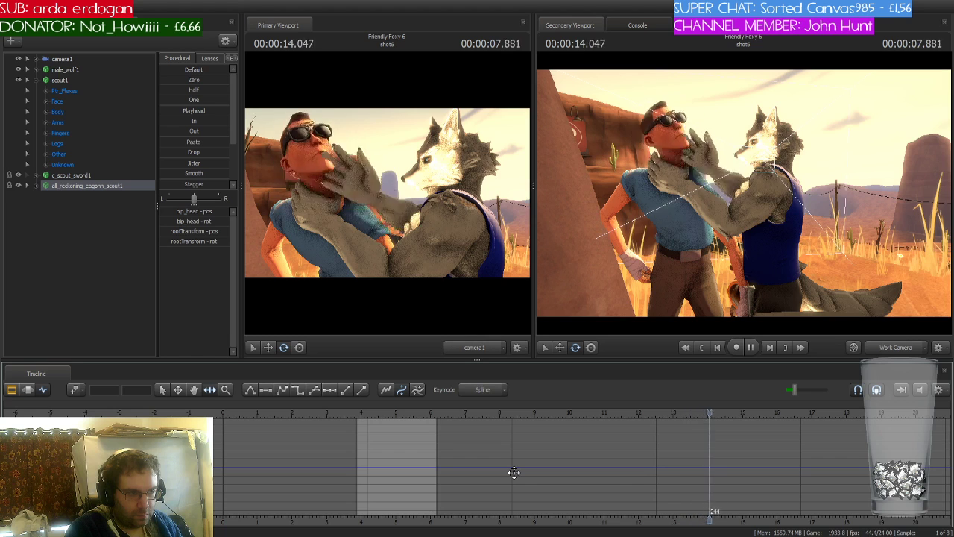
{"action": "scroll", "coordinate": [514, 471], "scroll_direction": "down", "scroll_amount": 3}
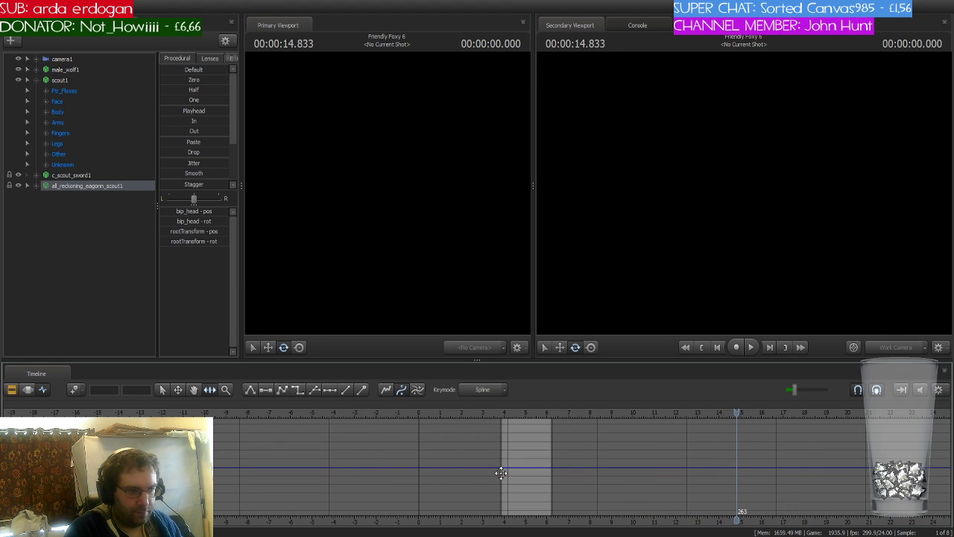
{"action": "key", "text": "space"}
{"action": "key", "text": "space"}
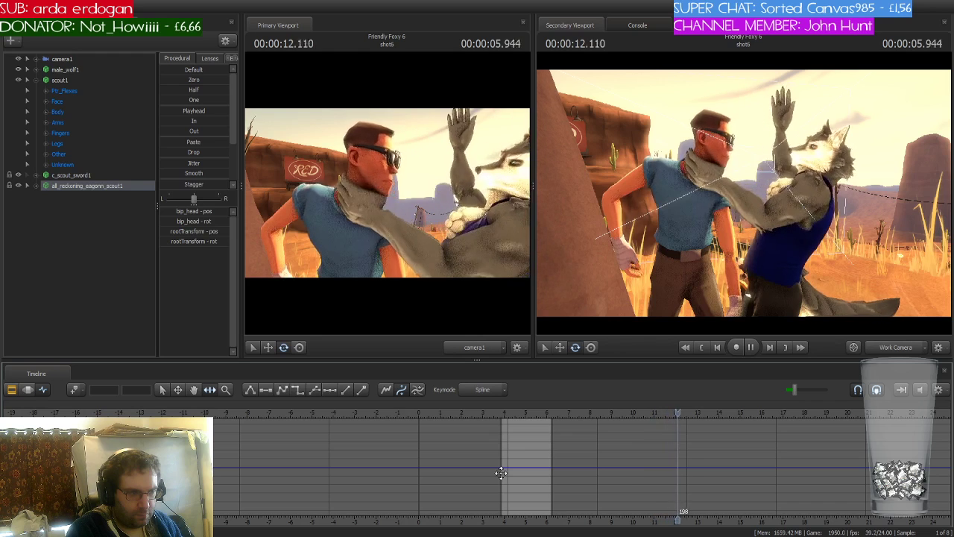
{"action": "key", "text": "space"}
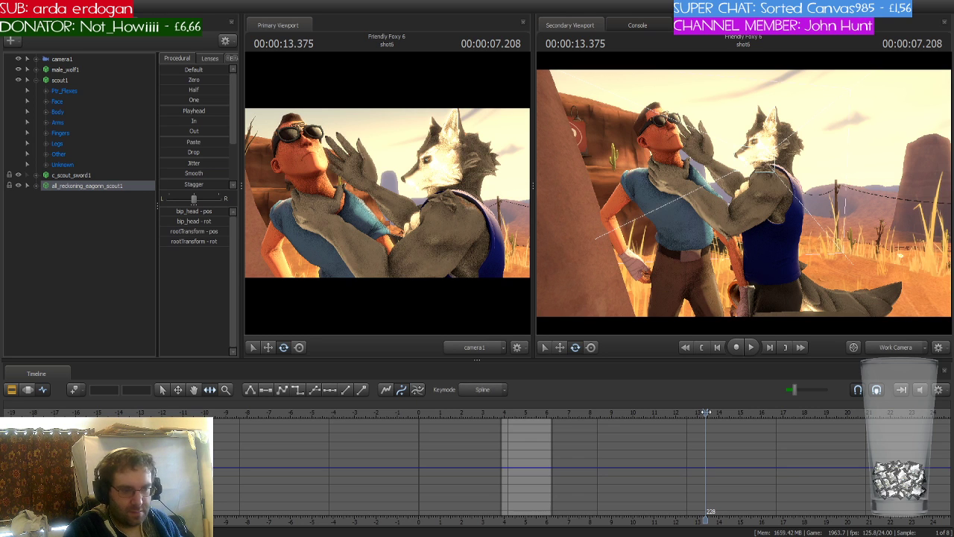
Replay from the earlier shots through shot5 into shot6, and return to the first frame of shot6
{"action": "key", "text": "Up"}
{"action": "key", "text": "Up"}
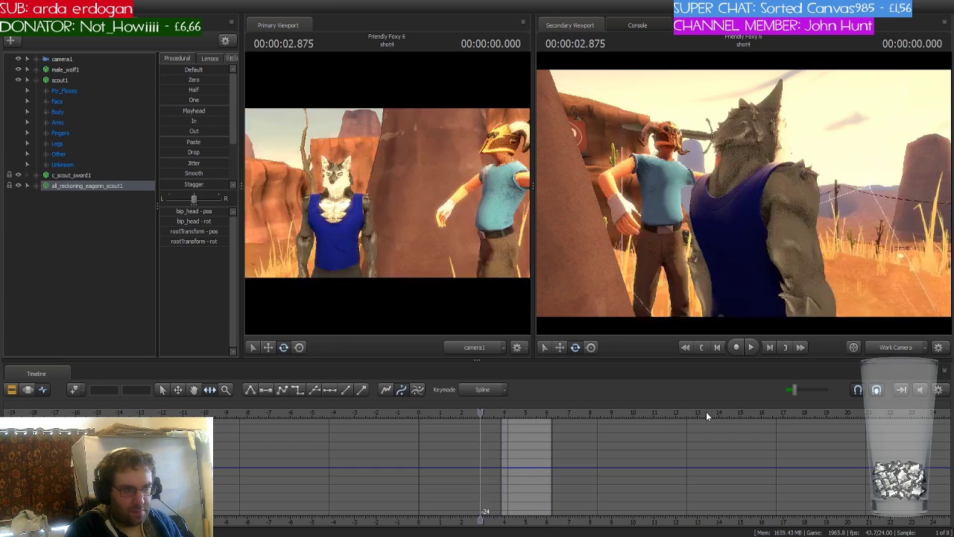
{"action": "key", "text": "Up"}
{"action": "key", "text": "space"}
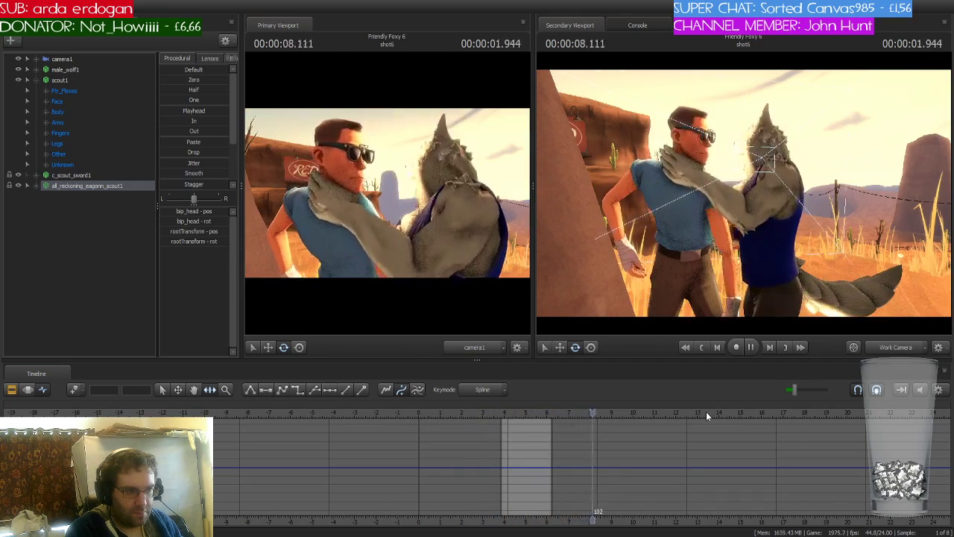
{"action": "key", "text": "space"}
{"action": "key", "text": "Up"}
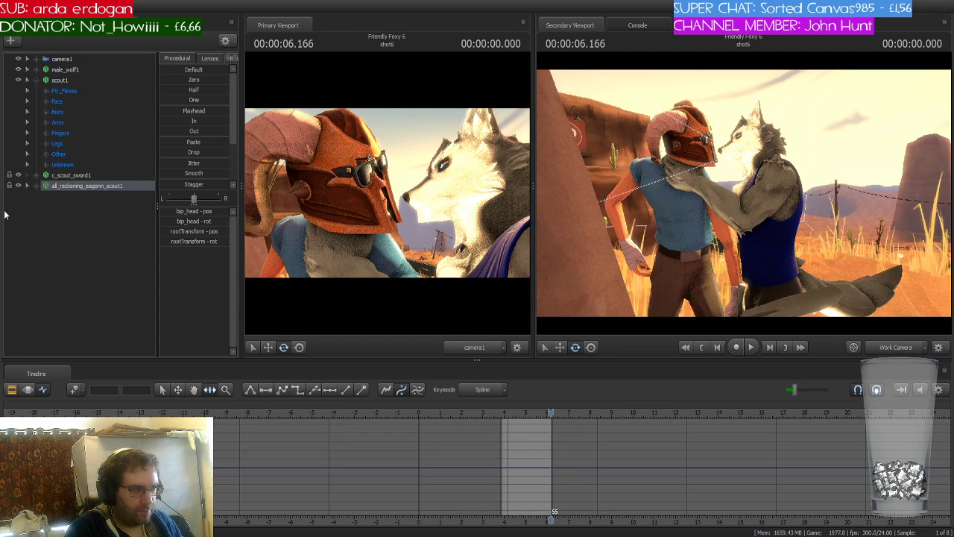
Switch the graph editing from shot5 to shot6 and select the helmet all_reckoning_eagonn_scout1 there
{"action": "left_click", "coordinate": [13, 392]}
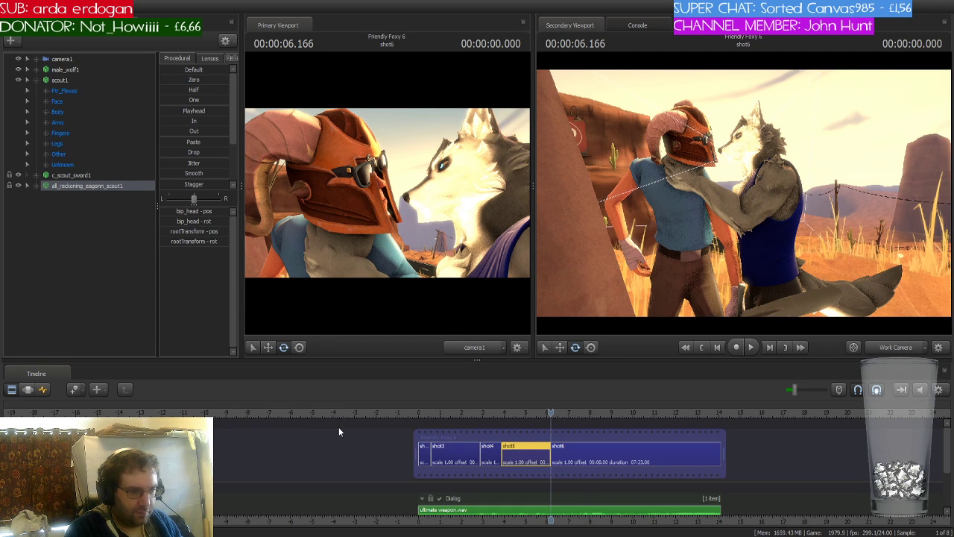
{"action": "left_click", "coordinate": [577, 457]}
{"action": "left_click", "coordinate": [42, 393]}
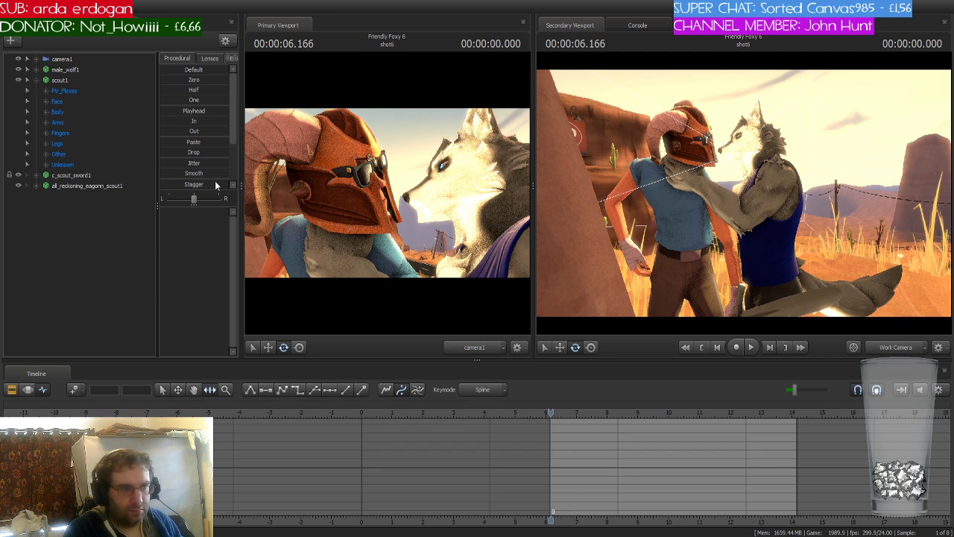
{"action": "left_click", "coordinate": [90, 186]}
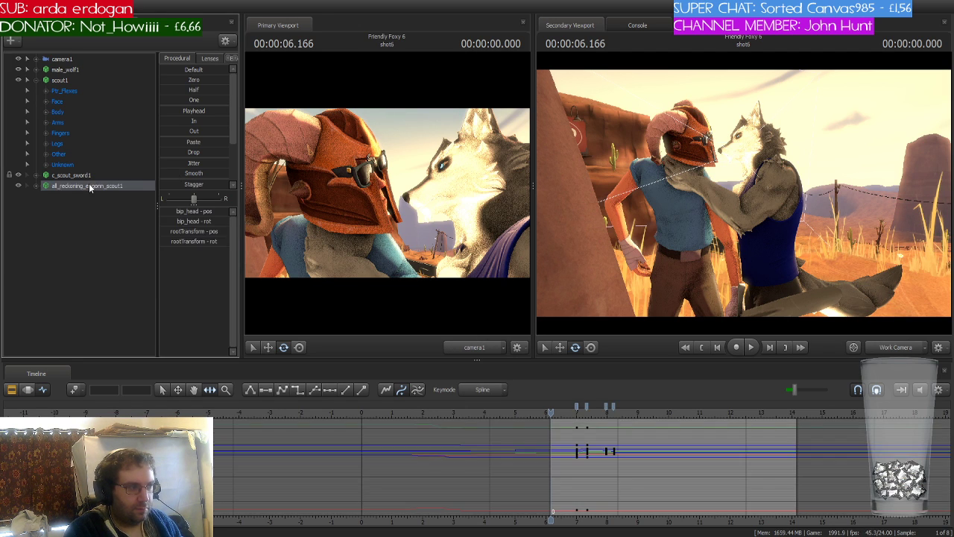
Add a keyframe to all the helmet's channels at frame 0 of shot6 and select it
{"action": "scroll", "coordinate": [609, 481], "scroll_direction": "up", "scroll_amount": 5}
{"action": "mouse_move", "coordinate": [553, 418]}
{"action": "left_mouse_down"}
{"action": "mouse_move", "coordinate": [587, 417]}
{"action": "mouse_move", "coordinate": [550, 418]}
{"action": "left_mouse_up"}
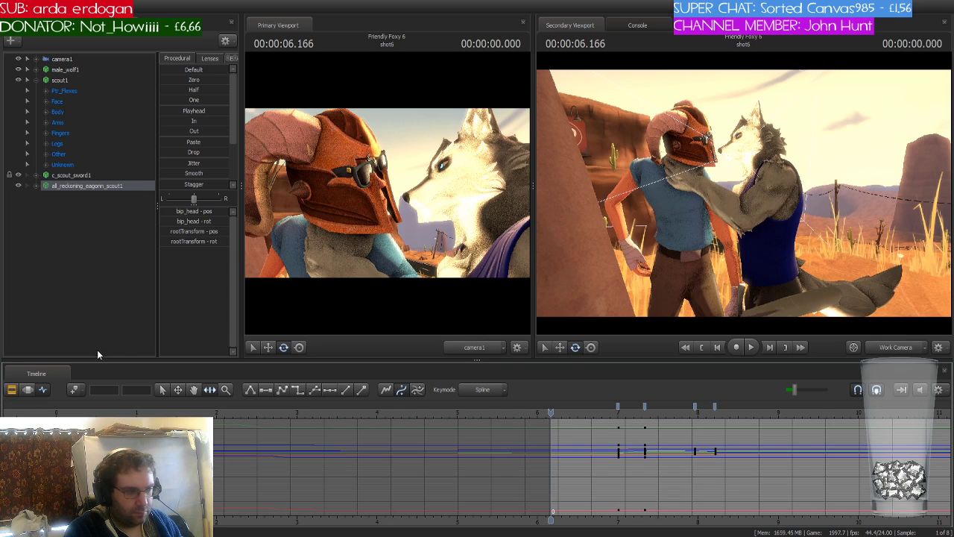
{"action": "left_click", "coordinate": [73, 388]}
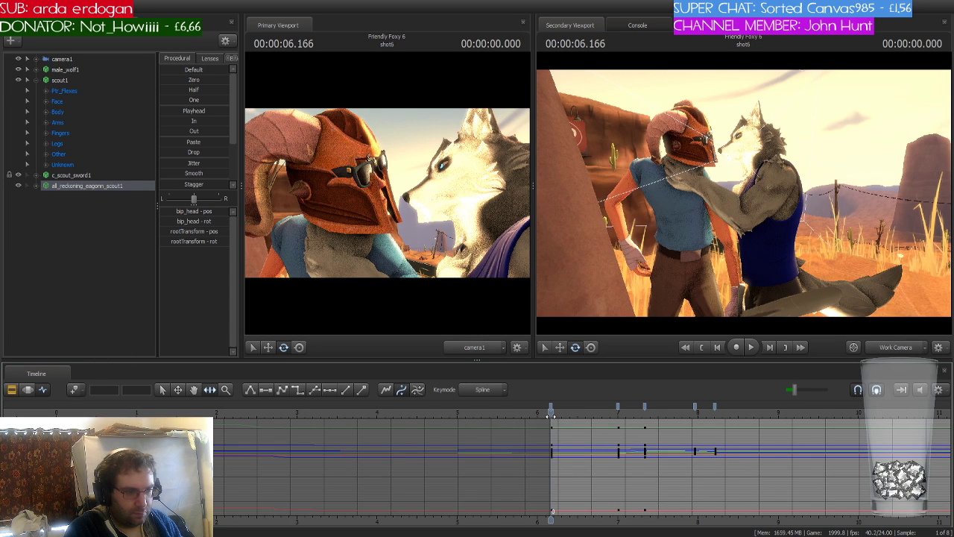
{"action": "left_click", "coordinate": [551, 408]}
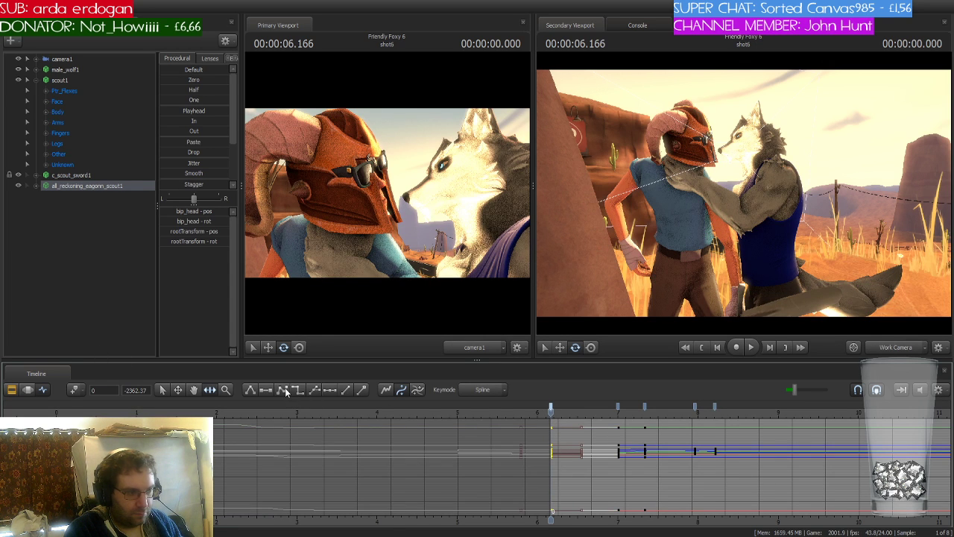
{"action": "mouse_move", "coordinate": [550, 418]}
{"action": "left_mouse_down"}
{"action": "mouse_move", "coordinate": [590, 419]}
{"action": "mouse_move", "coordinate": [547, 418]}
{"action": "left_mouse_up"}
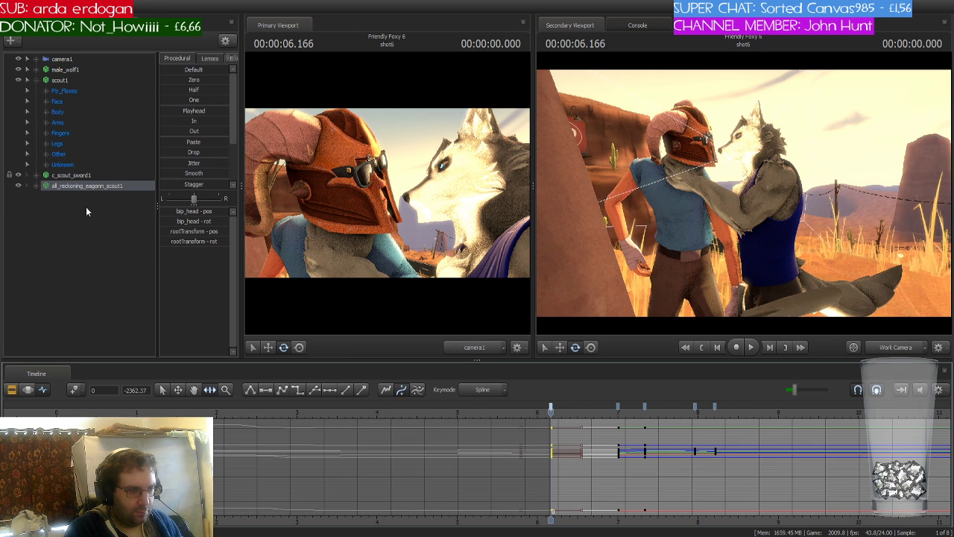
{"action": "scroll", "coordinate": [585, 440], "scroll_direction": "down", "scroll_amount": 2}
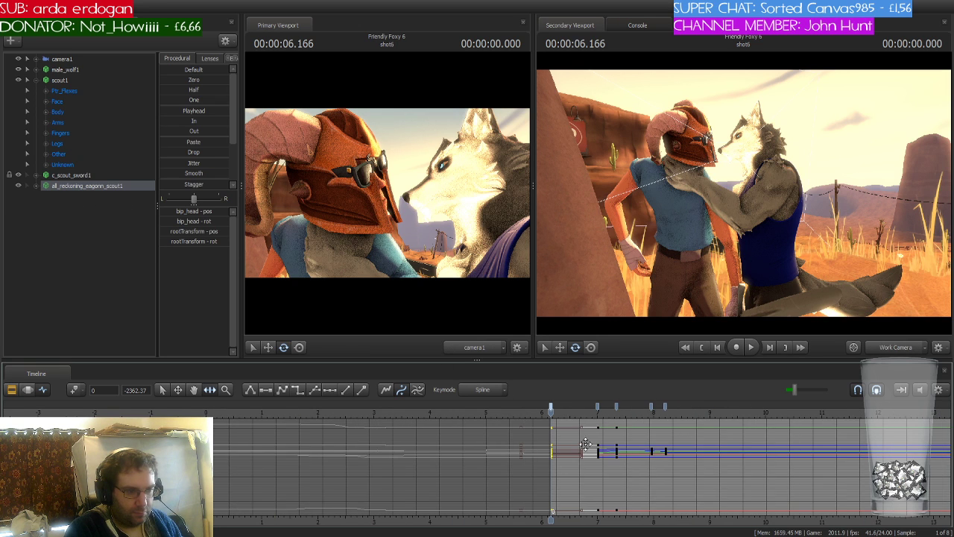
{"action": "middle_click_drag", "start_coordinate": [548, 521], "coordinate": [381, 470]}
{"action": "scroll", "coordinate": [381, 469], "scroll_direction": "down", "scroll_amount": 1}
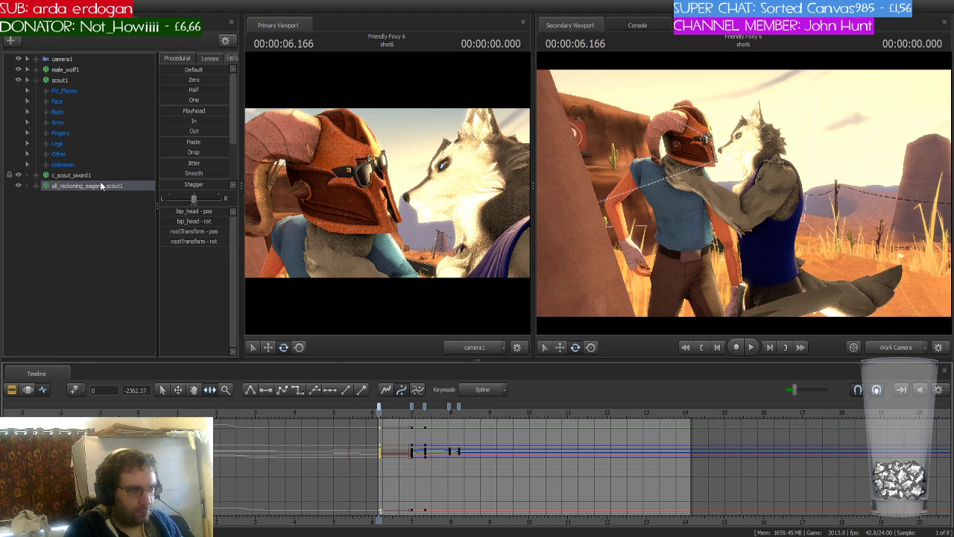
Try to replace the helmet in shot6 with a fresh copy locked to scout1, and select scout1
{"action": "key", "text": "Delete"}
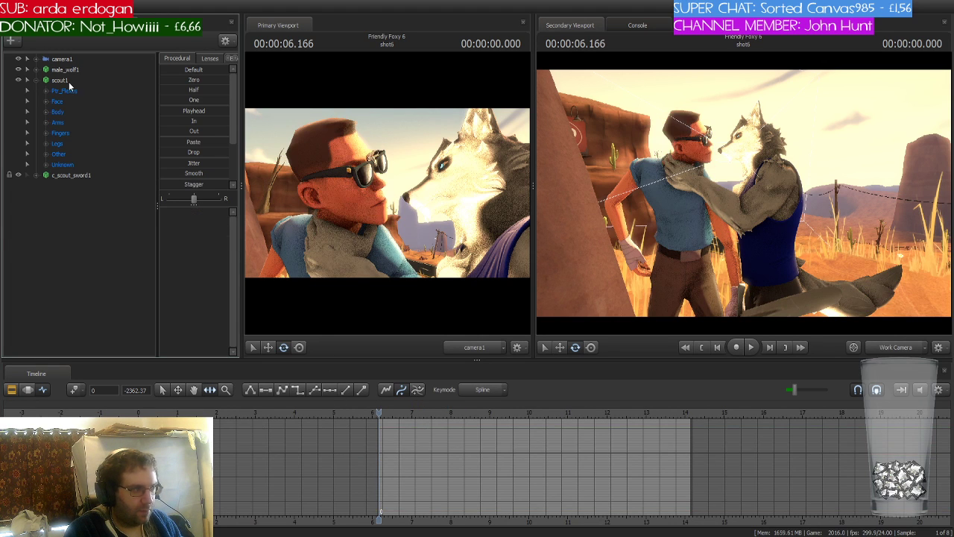
{"action": "left_click", "coordinate": [69, 82]}
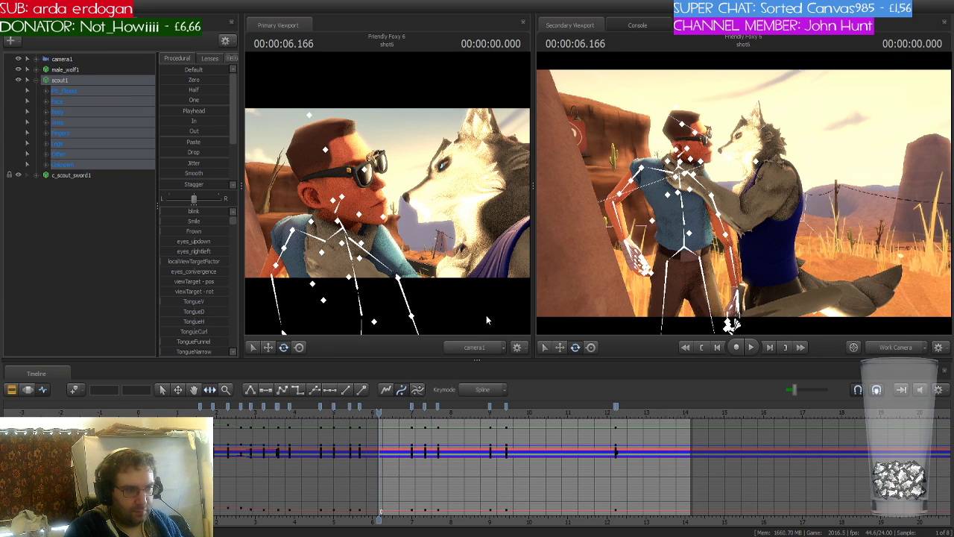
{"action": "key", "text": "ctrl+z"}
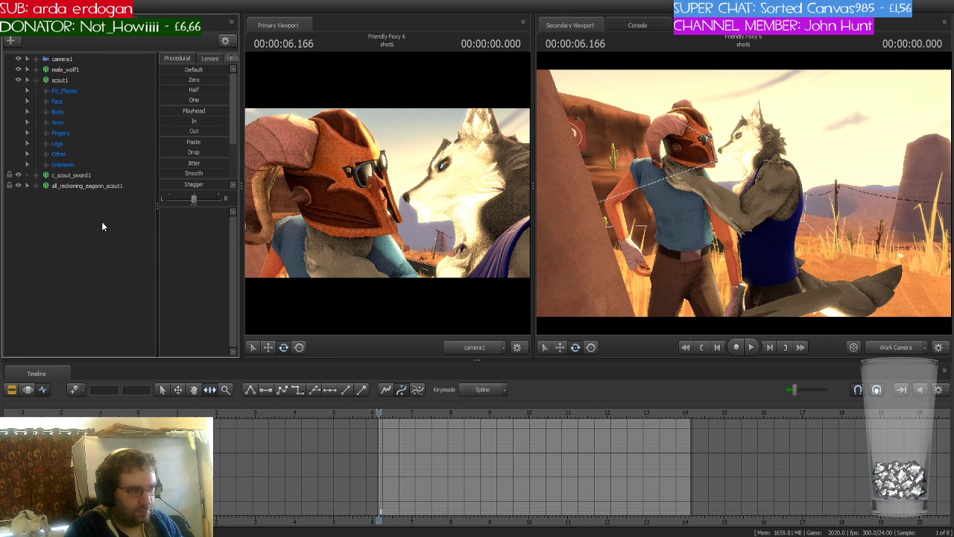
{"action": "left_click", "coordinate": [87, 186]}
{"action": "left_click", "coordinate": [79, 80]}
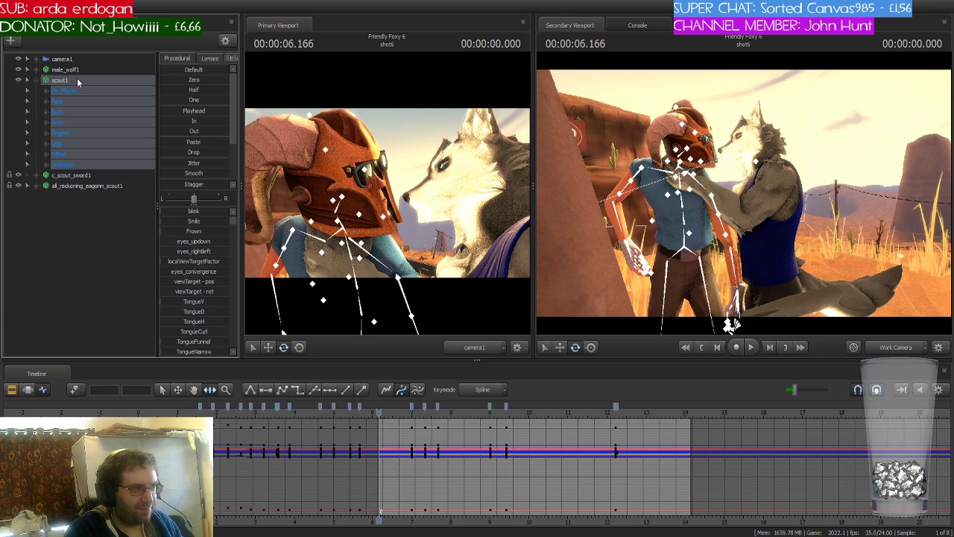
{"action": "mouse_move", "coordinate": [380, 413]}
{"action": "left_mouse_down"}
{"action": "mouse_move", "coordinate": [447, 421]}
{"action": "mouse_move", "coordinate": [380, 424]}
{"action": "left_mouse_up"}
Undo the helmet replacement in shot6, restoring the original helmet with its keyframe at frame 0
{"action": "key", "text": "ctrl+z"}
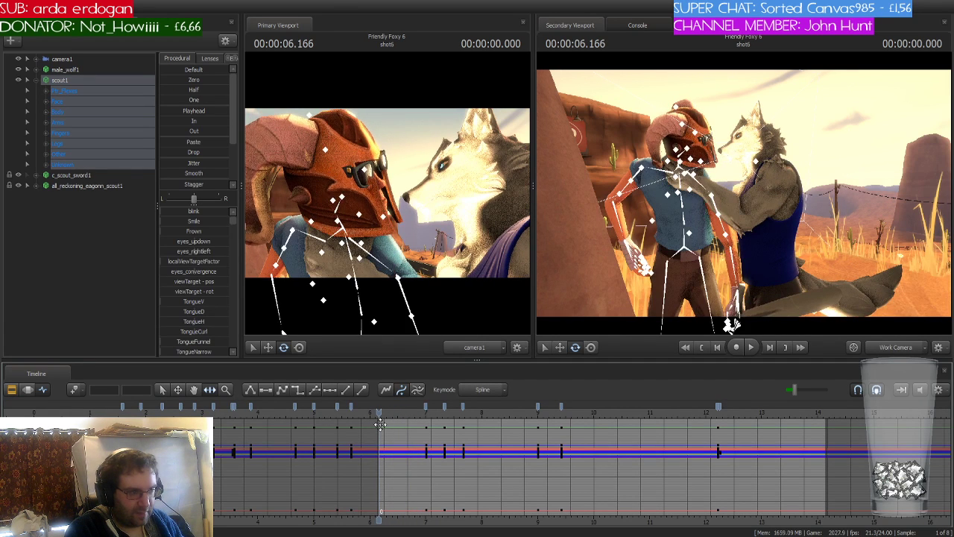
{"action": "key", "text": "ctrl+z"}
{"action": "key", "text": "ctrl+z"}
{"action": "key", "text": "ctrl+z"}
{"action": "key", "text": "ctrl+y"}
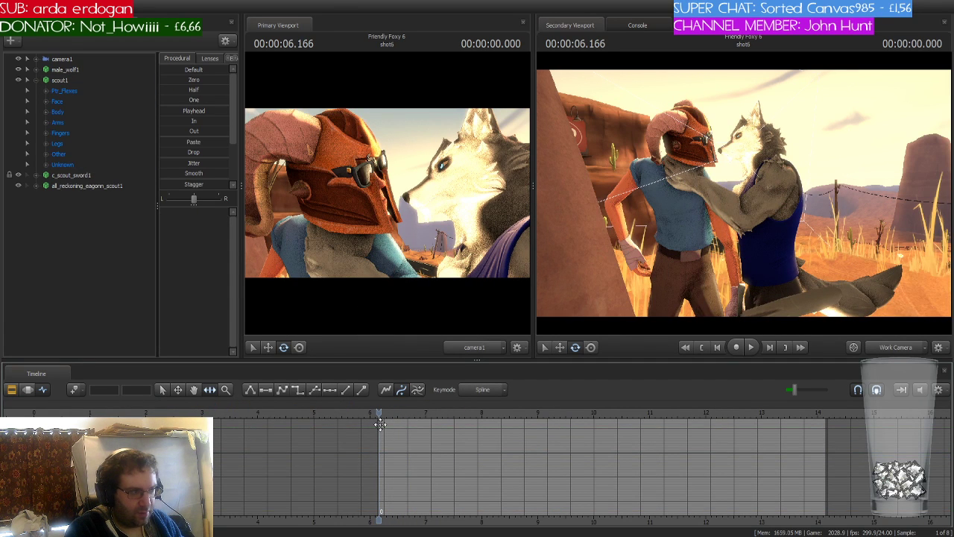
Try to delete the helmet's keyframe at frame 0 of shot6, and undo the deletion
{"action": "left_click", "coordinate": [71, 187]}
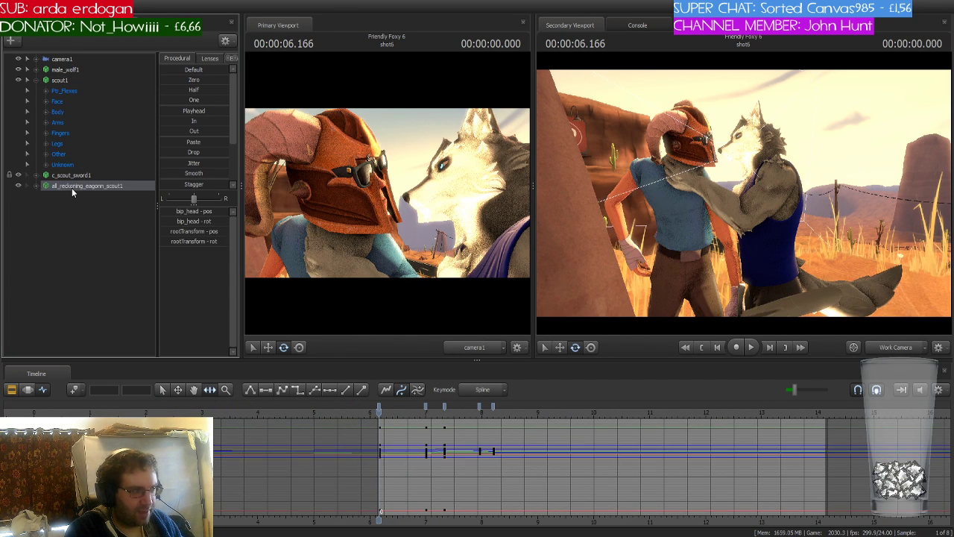
{"action": "left_click", "coordinate": [378, 407]}
{"action": "key", "text": "Delete"}
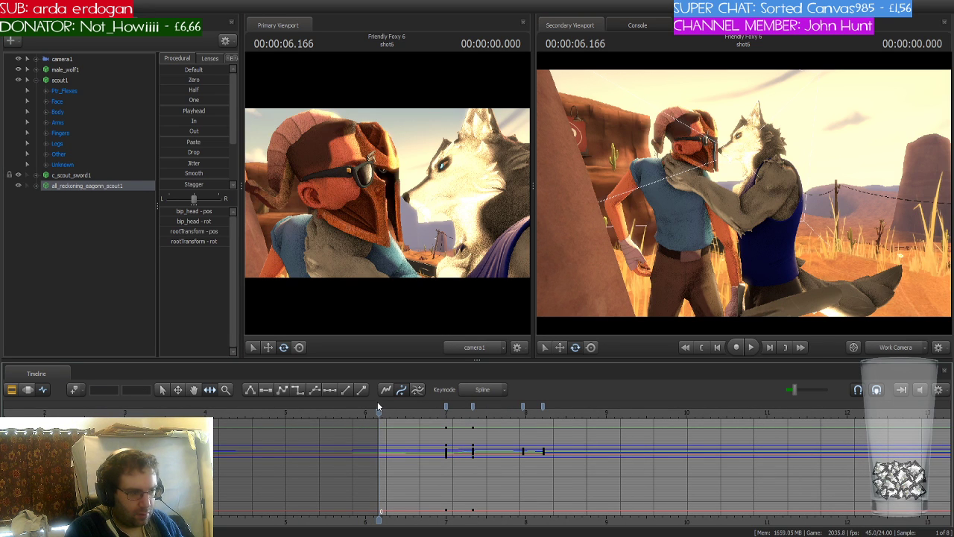
{"action": "key", "text": "ctrl+z"}
{"action": "mouse_move", "coordinate": [379, 412]}
{"action": "left_mouse_down"}
{"action": "mouse_move", "coordinate": [400, 413]}
{"action": "mouse_move", "coordinate": [380, 412]}
{"action": "left_mouse_up"}
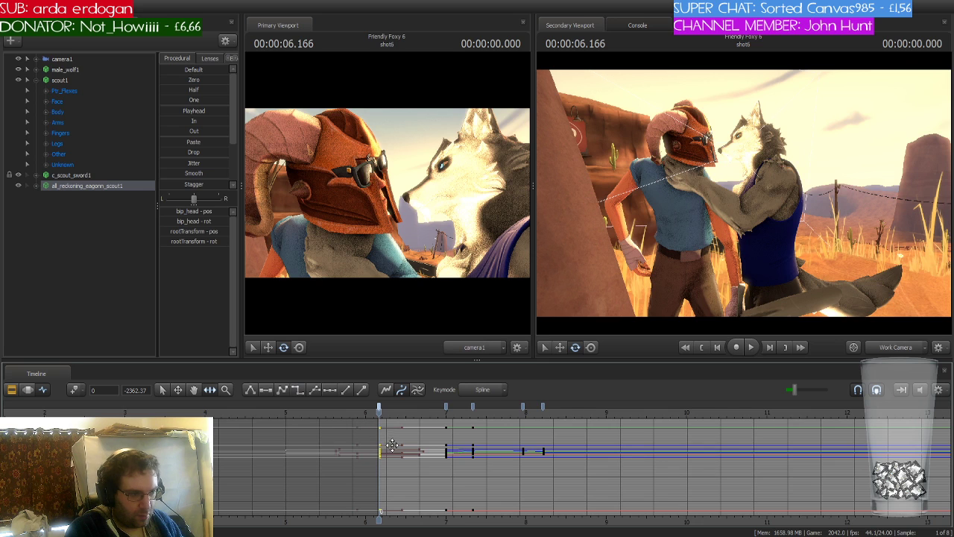
Add keyframes to all the helmet's channels at 0.791 s and 0.291 s of shot6
{"action": "scroll", "coordinate": [378, 420], "scroll_direction": "up", "scroll_amount": 1}
{"action": "left_click_drag", "start_coordinate": [378, 412], "coordinate": [461, 422]}
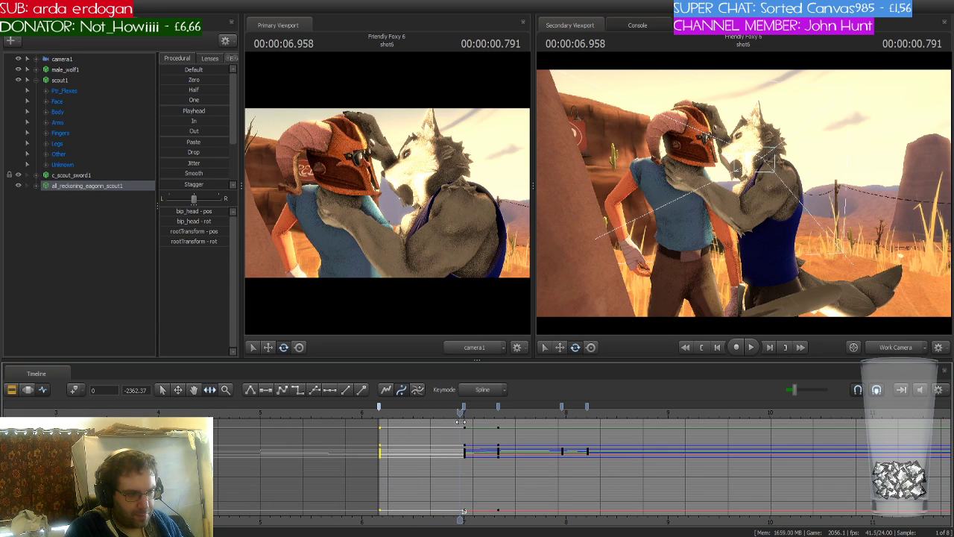
{"action": "left_click", "coordinate": [74, 389]}
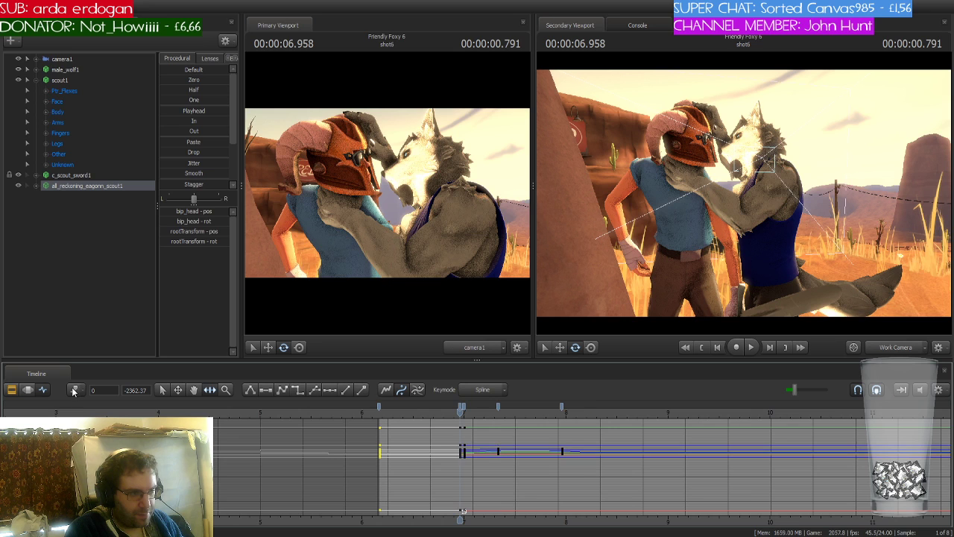
{"action": "scroll", "coordinate": [285, 426], "scroll_direction": "up", "scroll_amount": 4}
{"action": "left_click_drag", "start_coordinate": [458, 418], "coordinate": [345, 412]}
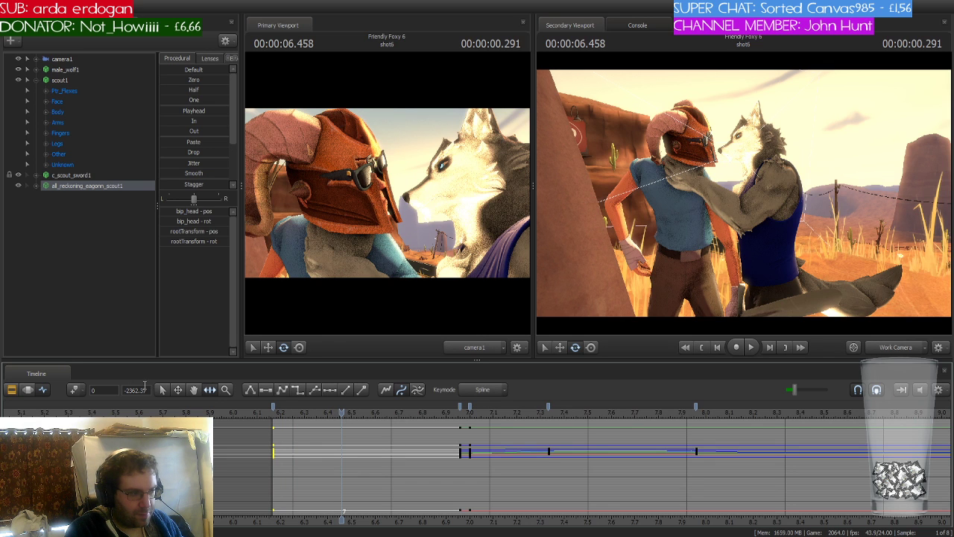
{"action": "left_click", "coordinate": [71, 392]}
Select the helmet's bip_head bone and adjust the helmet's placement on scout1's head at 0.291 s of shot6
{"action": "left_click_drag", "start_coordinate": [632, 295], "coordinate": [612, 280]}
{"action": "key", "text": "w"}
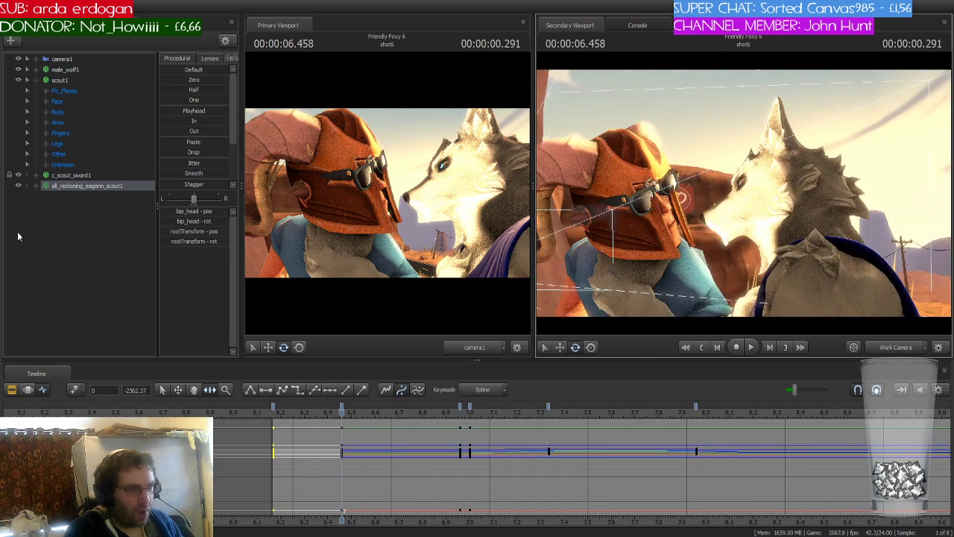
{"action": "left_click", "coordinate": [35, 185]}
{"action": "left_click", "coordinate": [45, 197]}
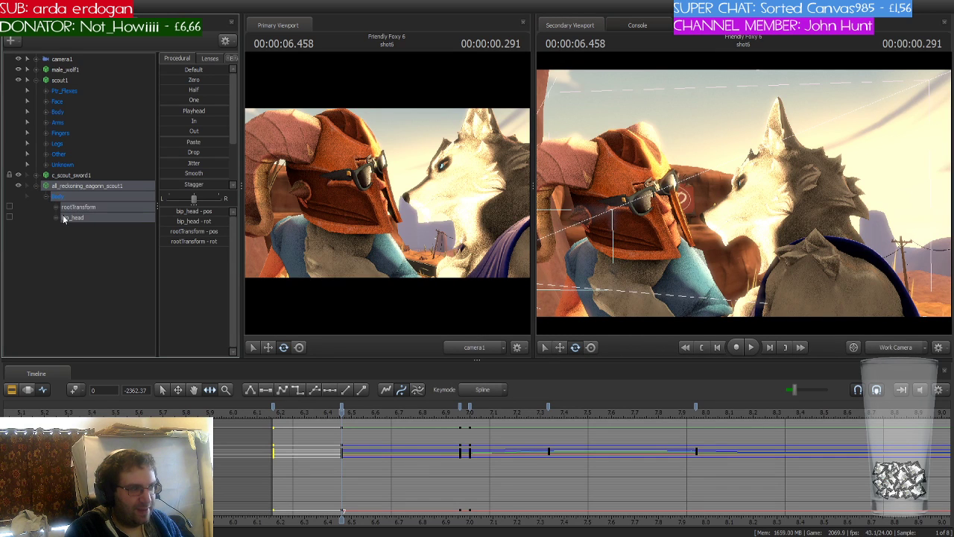
{"action": "left_click", "coordinate": [73, 217]}
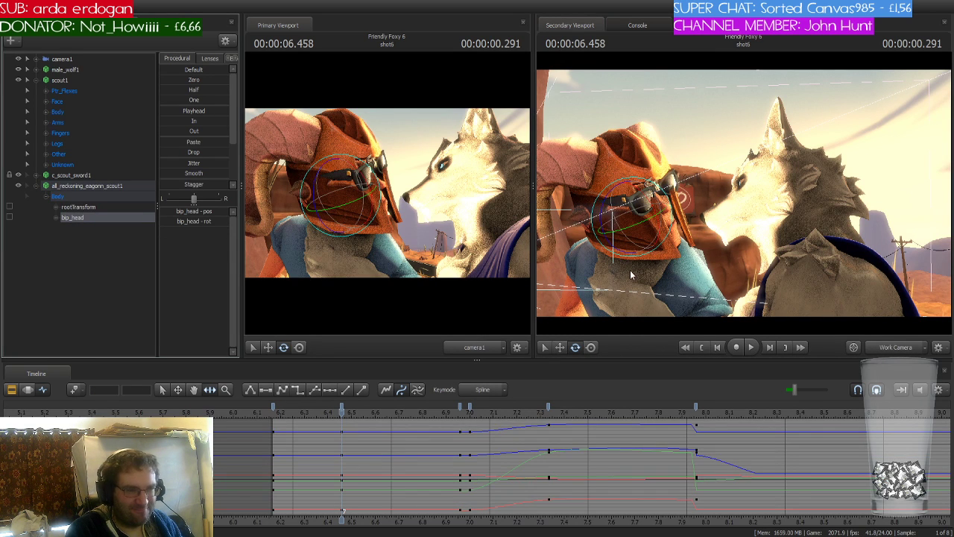
{"action": "key", "text": "w"}
{"action": "left_click_drag", "start_coordinate": [738, 213], "coordinate": [740, 227]}
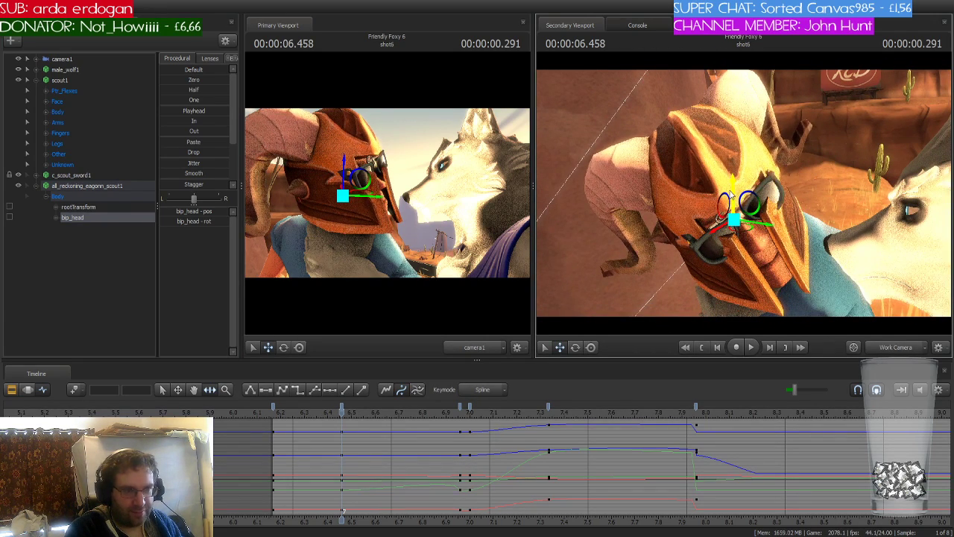
{"action": "left_click_drag", "start_coordinate": [731, 188], "coordinate": [708, 207]}
{"action": "key", "text": "e"}
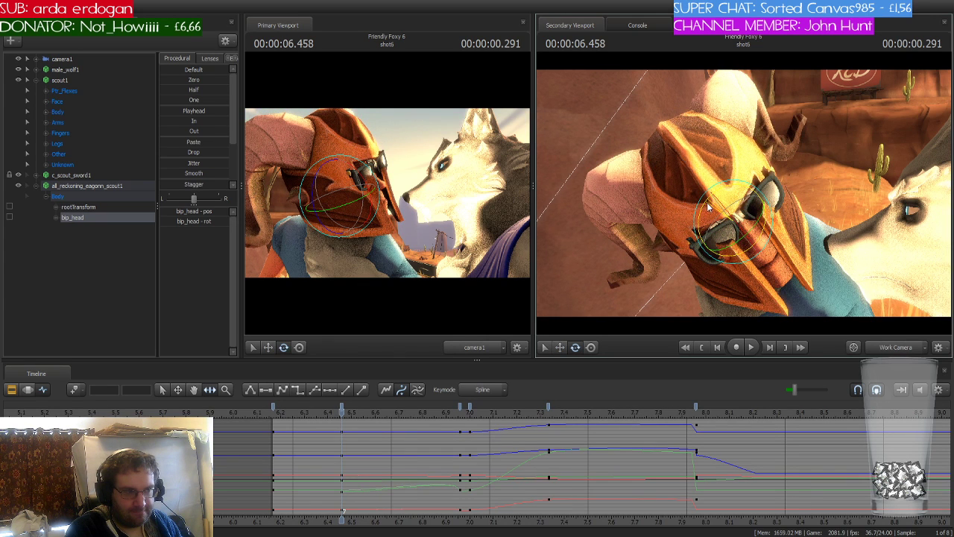
{"action": "key", "text": "w"}
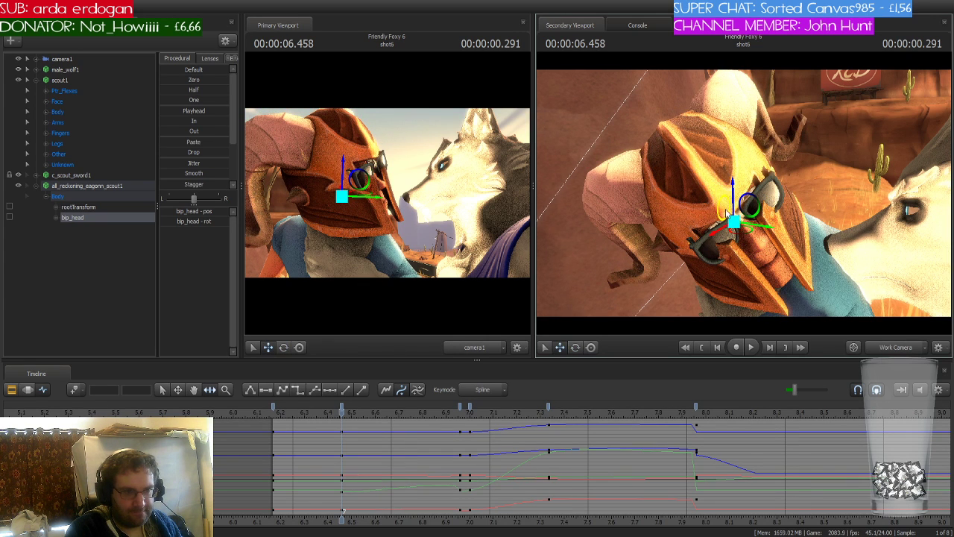
{"action": "left_click_drag", "start_coordinate": [733, 190], "coordinate": [732, 193]}
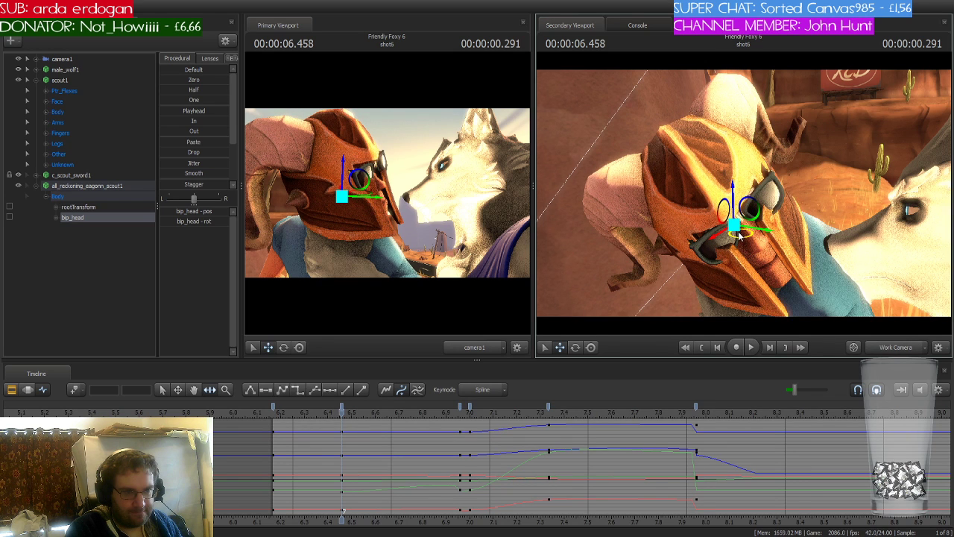
Add a keyframe to all scout1 channels at frame 0 of shot6 and select it together with scout1's following keyframes
{"action": "left_click", "coordinate": [273, 409]}
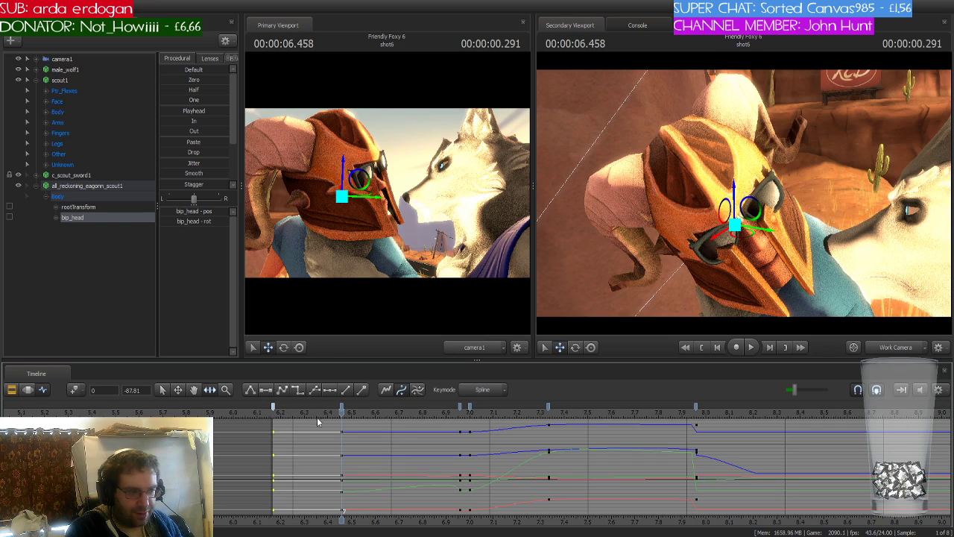
{"action": "left_click_drag", "start_coordinate": [341, 411], "coordinate": [331, 429]}
{"action": "left_click", "coordinate": [61, 80]}
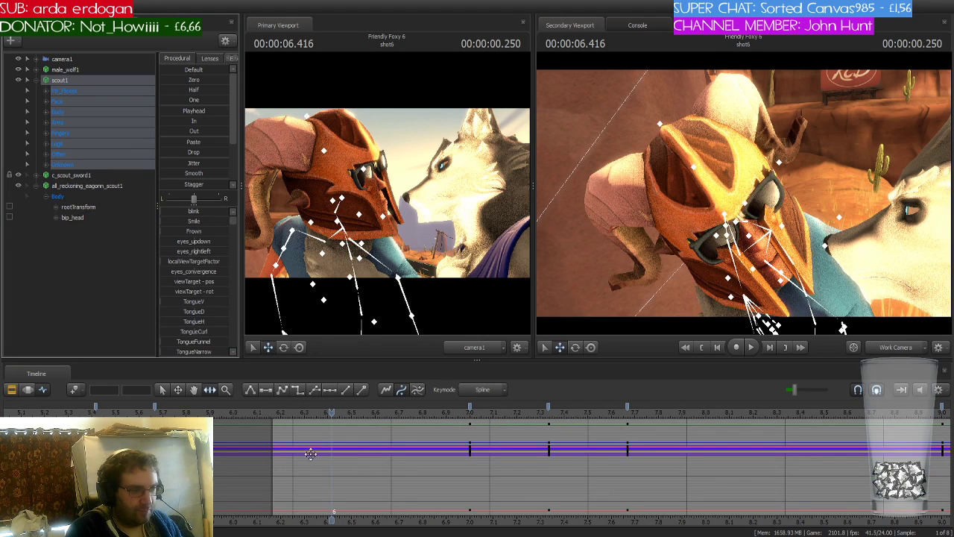
{"action": "left_click_drag", "start_coordinate": [328, 417], "coordinate": [275, 416]}
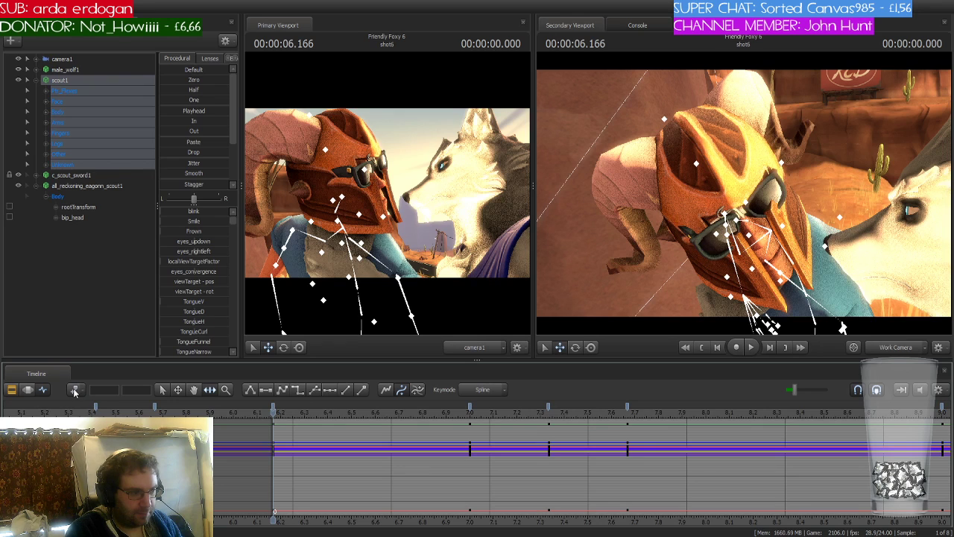
{"action": "left_click", "coordinate": [273, 407]}
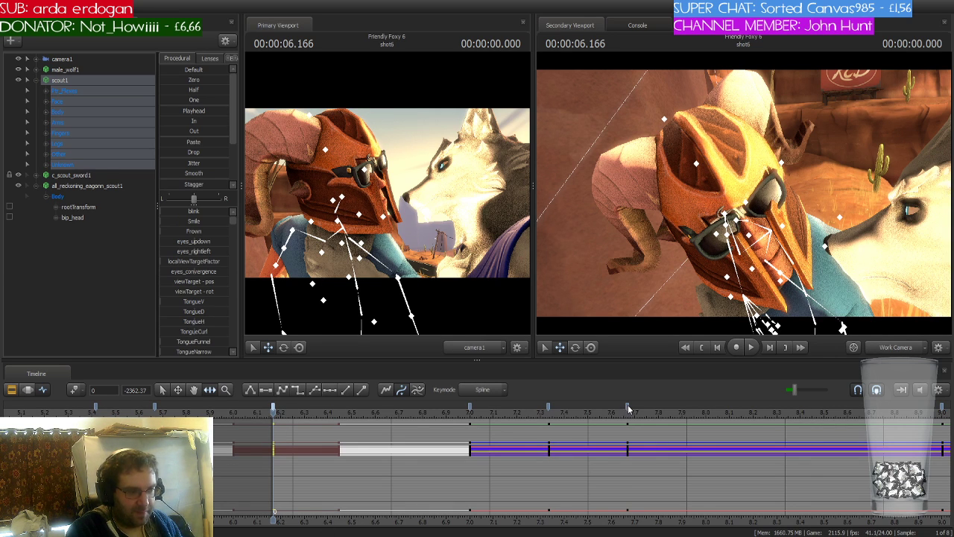
{"action": "scroll", "coordinate": [630, 443], "scroll_direction": "down", "scroll_amount": 5}
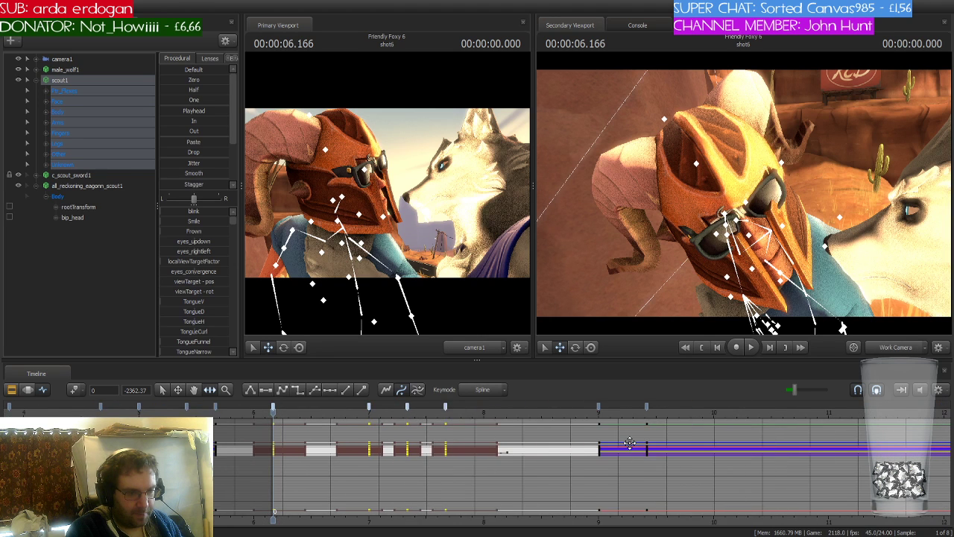
{"action": "scroll", "coordinate": [630, 443], "scroll_direction": "down", "scroll_amount": 3}
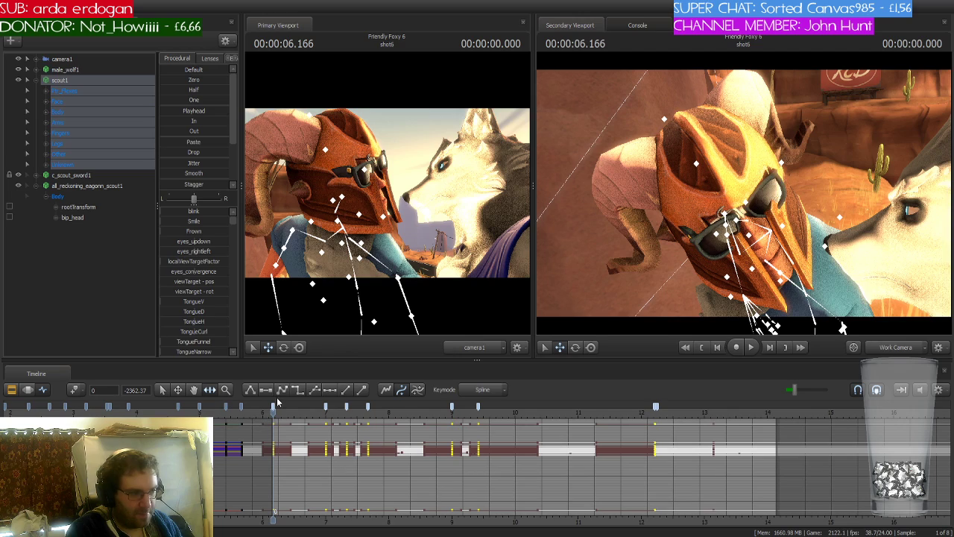
Play back shot6 and check the helmet's bip_head at its keyframe at 1.791 s
{"action": "key", "text": "space"}
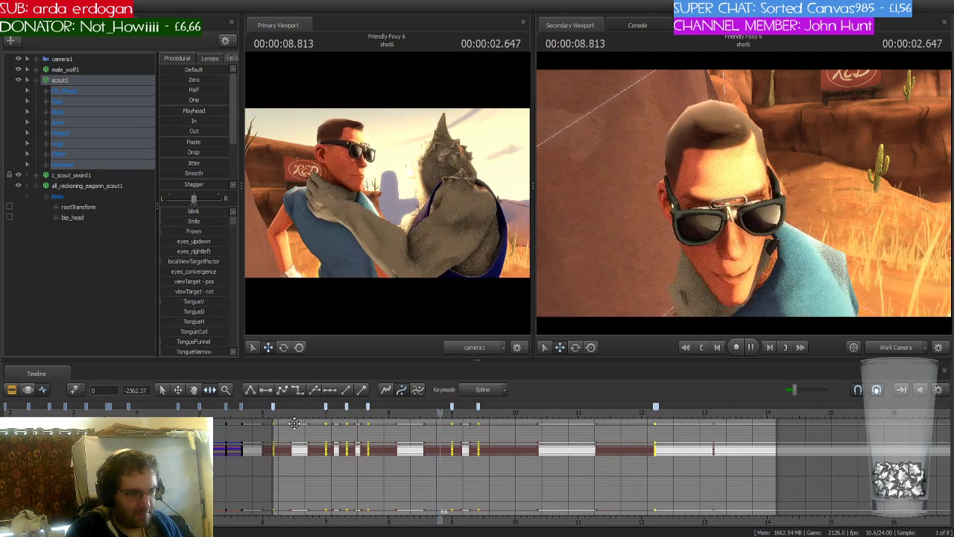
{"action": "key", "text": "space"}
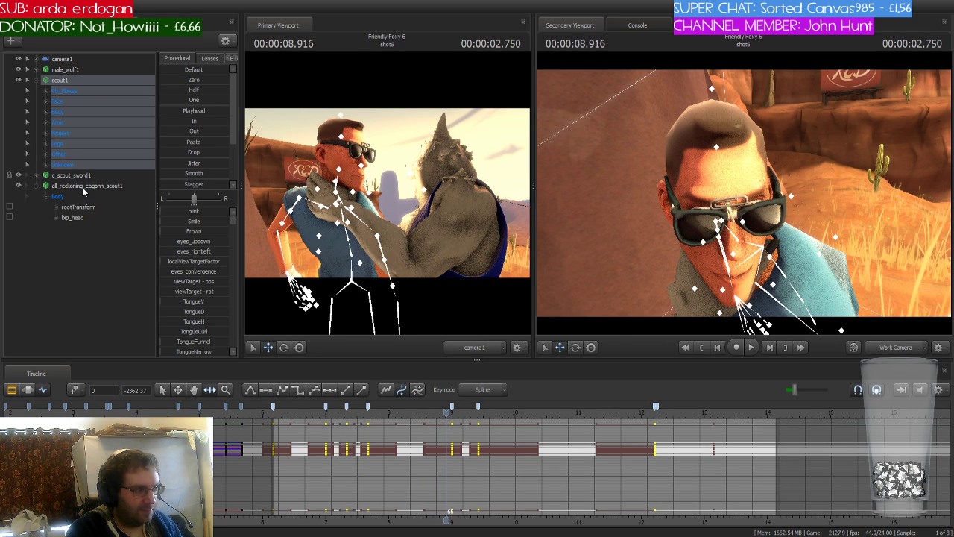
{"action": "left_click", "coordinate": [83, 217]}
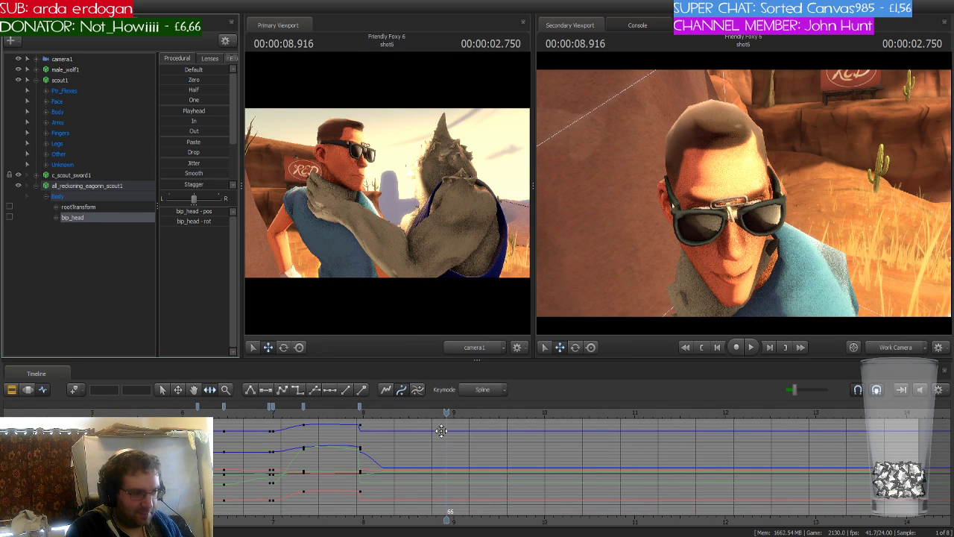
{"action": "left_click_drag", "start_coordinate": [445, 420], "coordinate": [358, 416]}
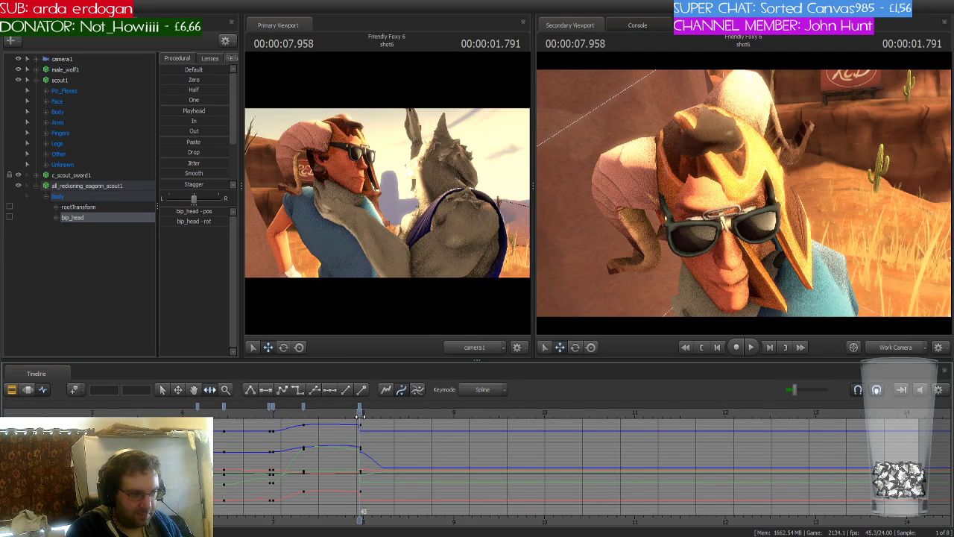
{"action": "scroll", "coordinate": [359, 416], "scroll_direction": "up", "scroll_amount": 8}
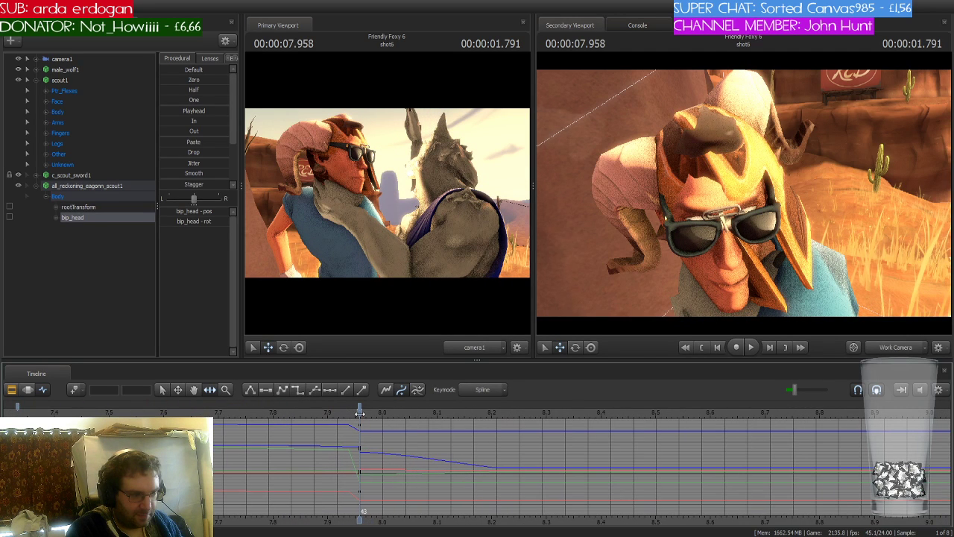
{"action": "left_click", "coordinate": [104, 218]}
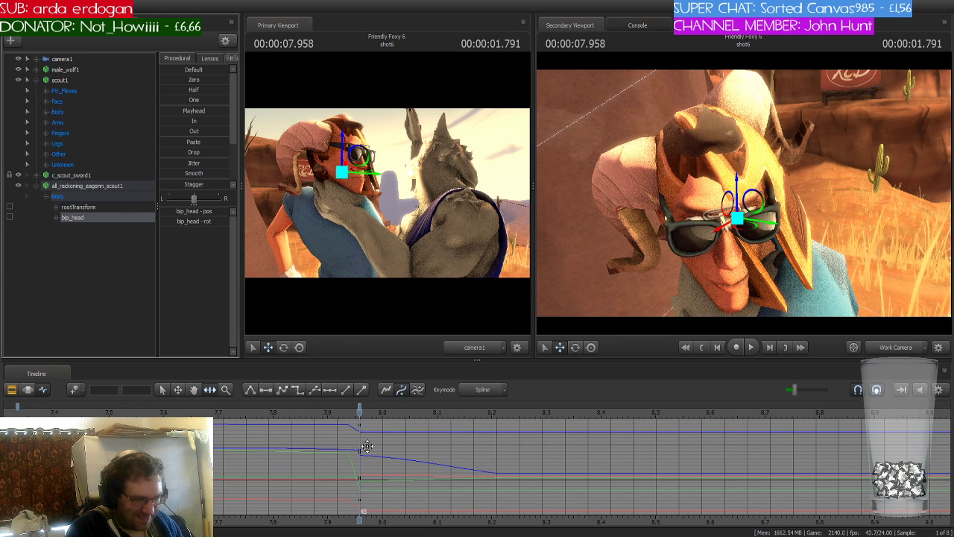
Try to rework bip_head's keyframe at frame 28 and add a bip_head keyframe at 2.041 s of shot6
{"action": "scroll", "coordinate": [361, 510], "scroll_direction": "down", "scroll_amount": 5}
{"action": "left_click", "coordinate": [171, 409]}
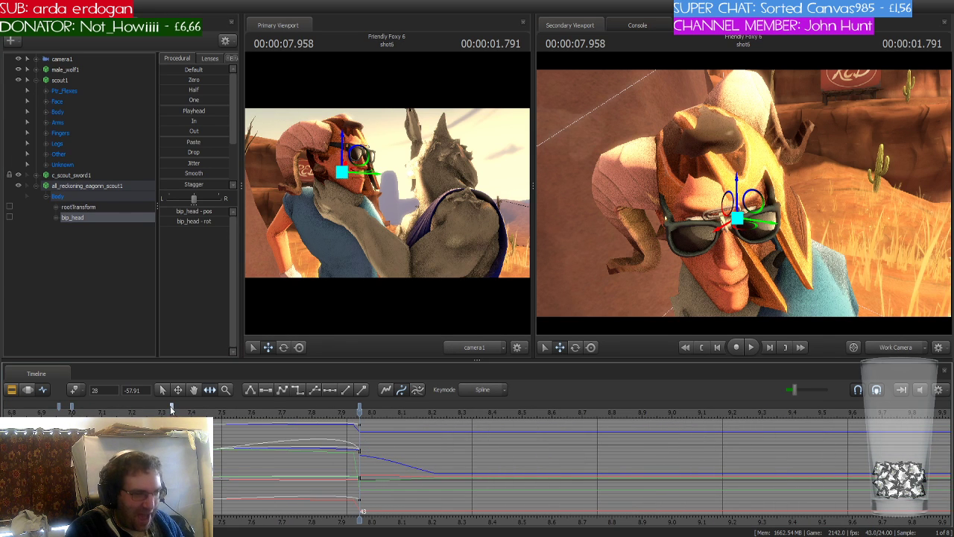
{"action": "left_click", "coordinate": [282, 391]}
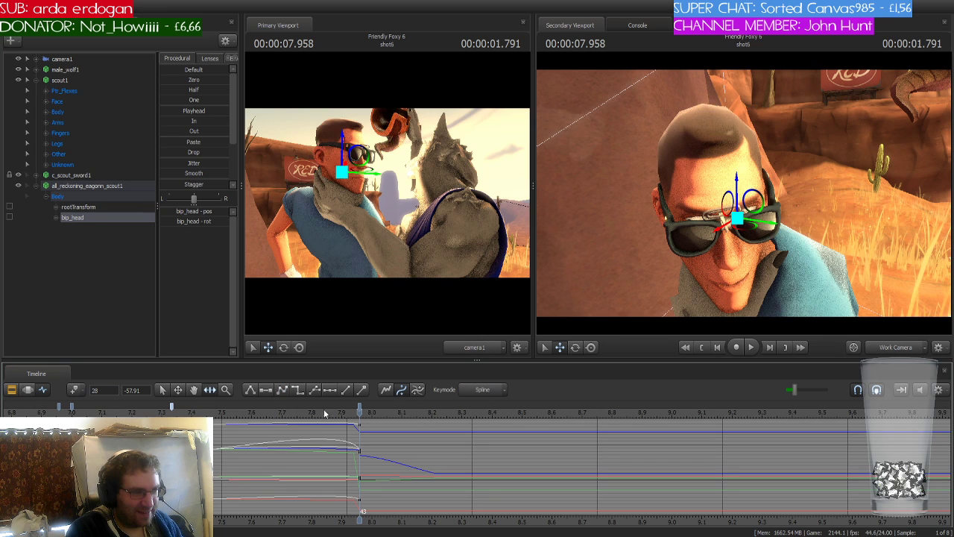
{"action": "left_click_drag", "start_coordinate": [359, 412], "coordinate": [436, 412]}
{"action": "left_click", "coordinate": [73, 390]}
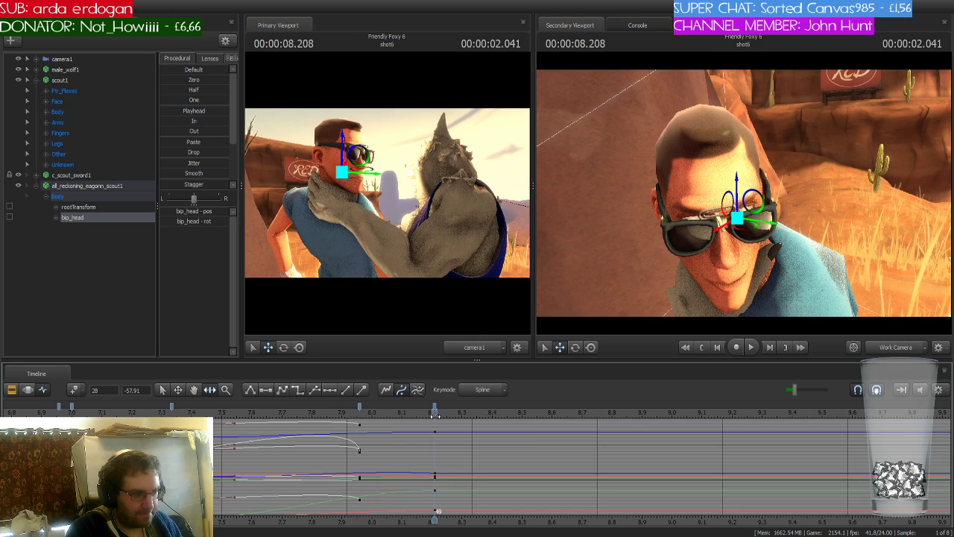
Review the helmet's motion around 1.333 s of shot6 and undo the latest bip_head keyframe changes
{"action": "left_click_drag", "start_coordinate": [436, 414], "coordinate": [220, 414]}
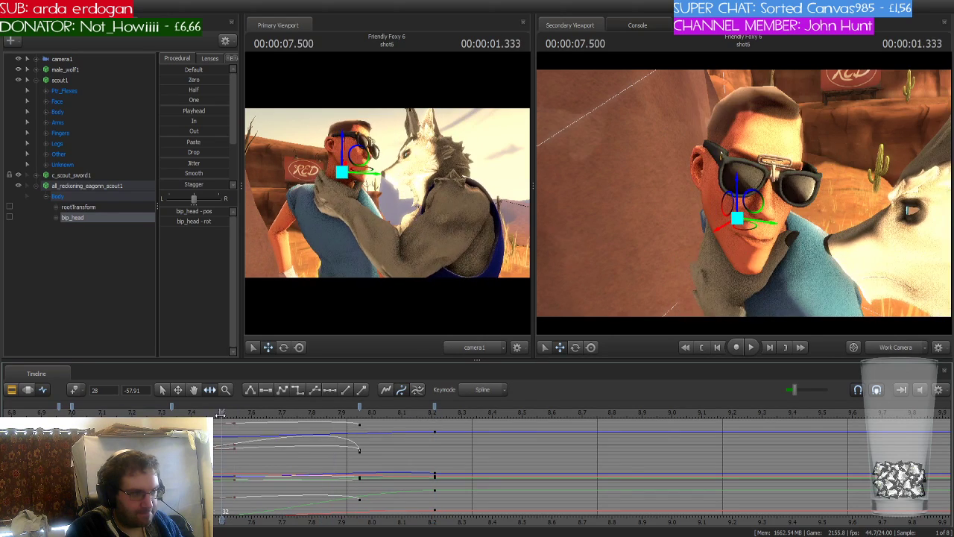
{"action": "middle_click_drag", "start_coordinate": [84, 449], "coordinate": [354, 449]}
{"action": "scroll", "coordinate": [353, 449], "scroll_direction": "down", "scroll_amount": 1}
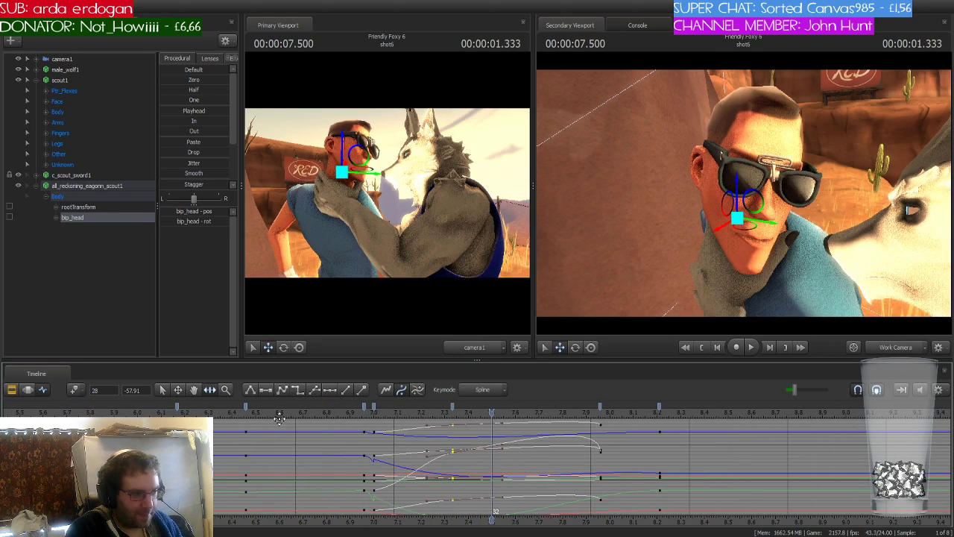
{"action": "left_click", "coordinate": [197, 414]}
{"action": "key", "text": "space"}
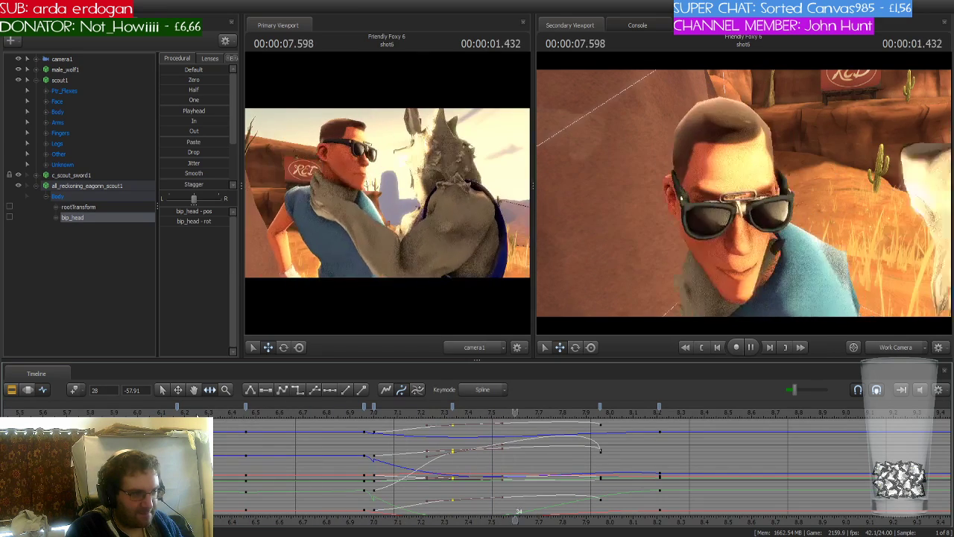
{"action": "key", "text": "space"}
{"action": "key", "text": "ctrl+z"}
At 1.791 s of shot6, move the helmet's bip_head off scout1's head to beside the wolf's raised arm
{"action": "left_click_drag", "start_coordinate": [495, 512], "coordinate": [600, 512]}
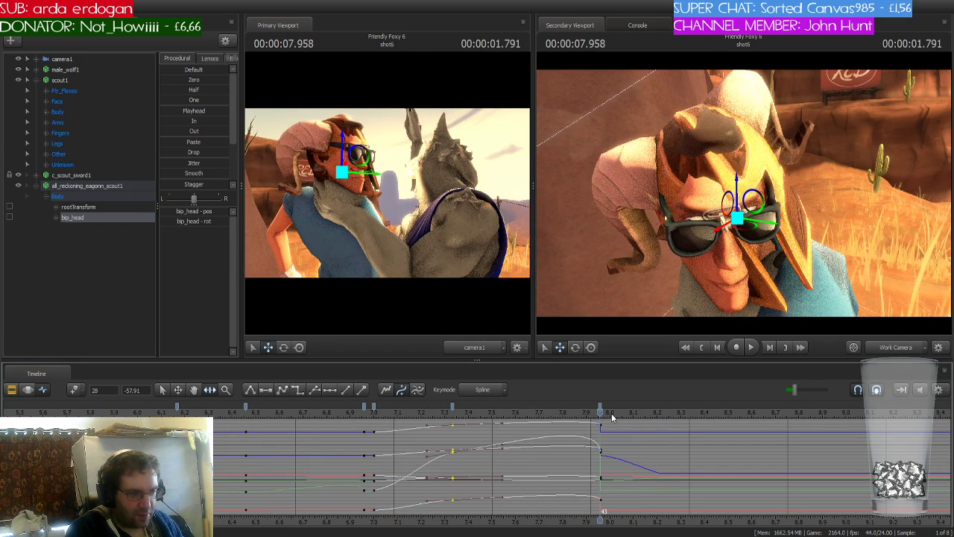
{"action": "mouse_move", "coordinate": [611, 417]}
{"action": "left_mouse_down"}
{"action": "mouse_move", "coordinate": [237, 424]}
{"action": "mouse_move", "coordinate": [619, 424]}
{"action": "mouse_move", "coordinate": [600, 425]}
{"action": "left_mouse_up"}
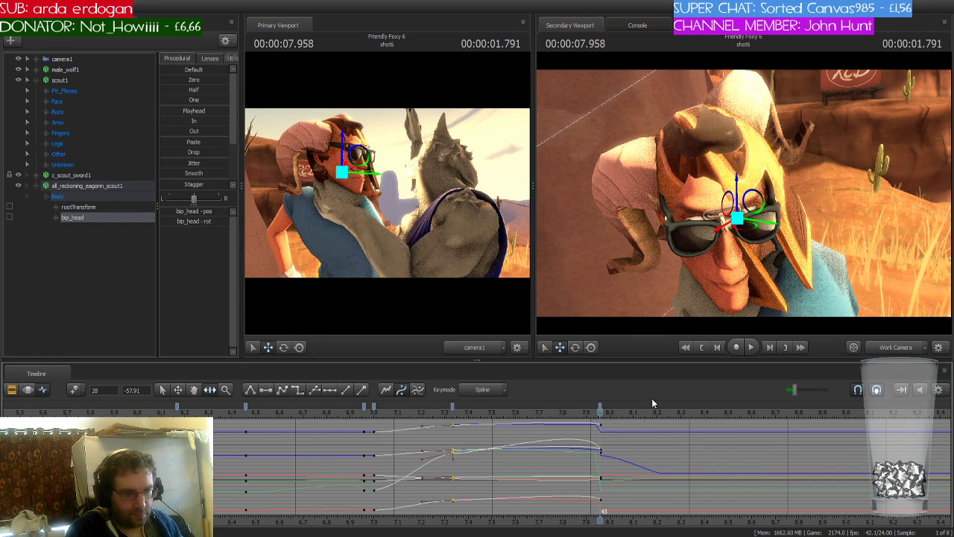
{"action": "scroll", "coordinate": [596, 425], "scroll_direction": "up", "scroll_amount": 3}
{"action": "scroll", "coordinate": [618, 433], "scroll_direction": "up", "scroll_amount": 4}
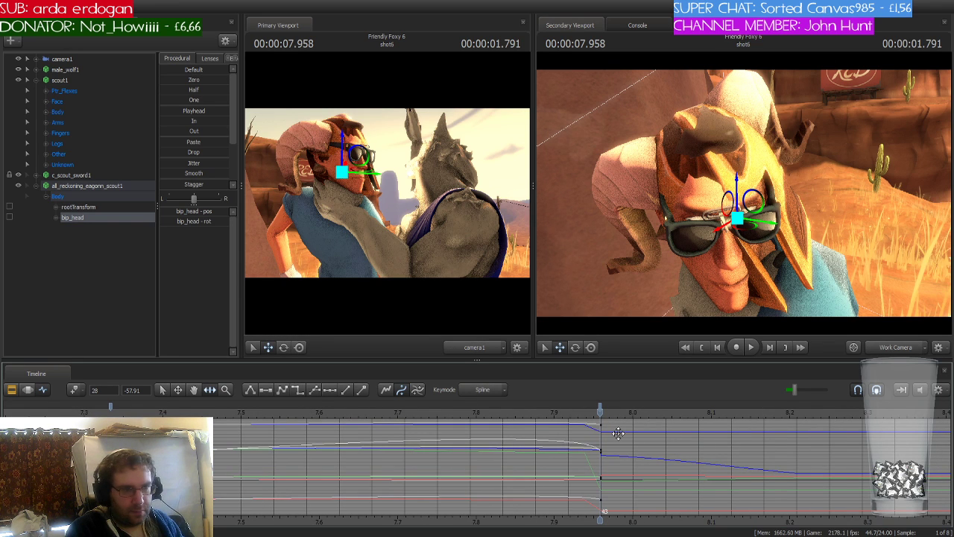
{"action": "mouse_move", "coordinate": [744, 194]}
{"action": "left_mouse_down"}
{"action": "mouse_move", "coordinate": [689, 198]}
{"action": "mouse_move", "coordinate": [781, 213]}
{"action": "mouse_move", "coordinate": [744, 211]}
{"action": "left_mouse_up"}
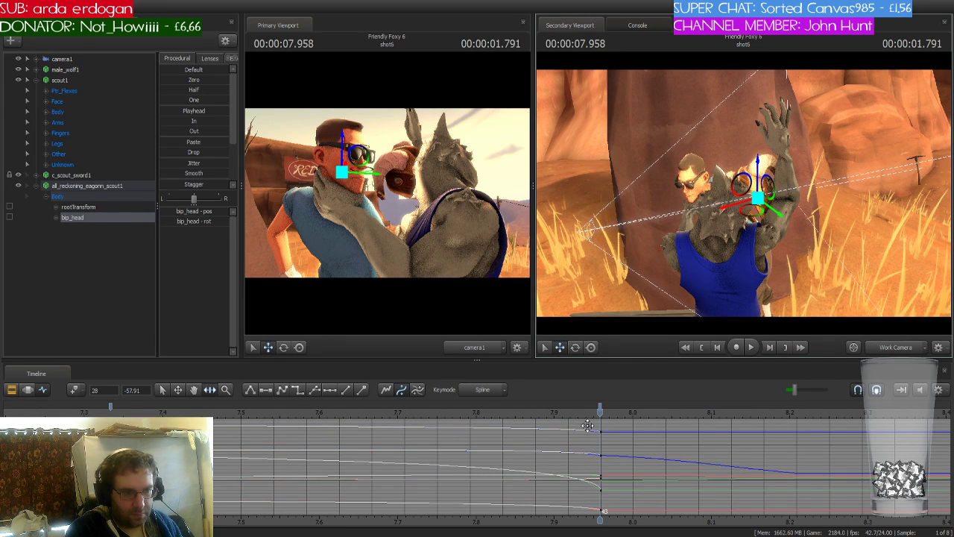
Play back the transition from the end of shot5 into shot6 to review the whole helmet's keyframed motion
{"action": "mouse_move", "coordinate": [600, 412]}
{"action": "left_mouse_down"}
{"action": "mouse_move", "coordinate": [502, 414]}
{"action": "mouse_move", "coordinate": [588, 413]}
{"action": "left_mouse_up"}
{"action": "left_click", "coordinate": [107, 186]}
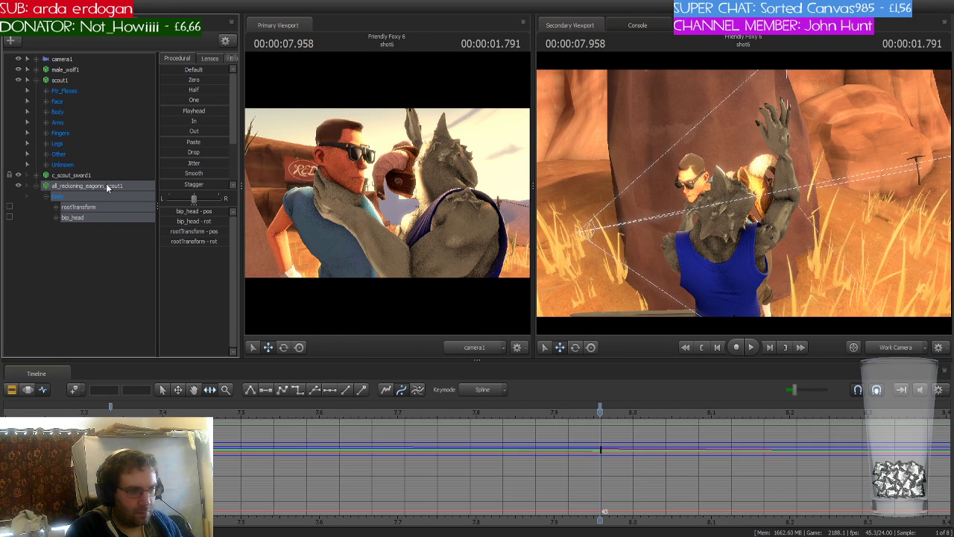
{"action": "scroll", "coordinate": [567, 443], "scroll_direction": "down", "scroll_amount": 4}
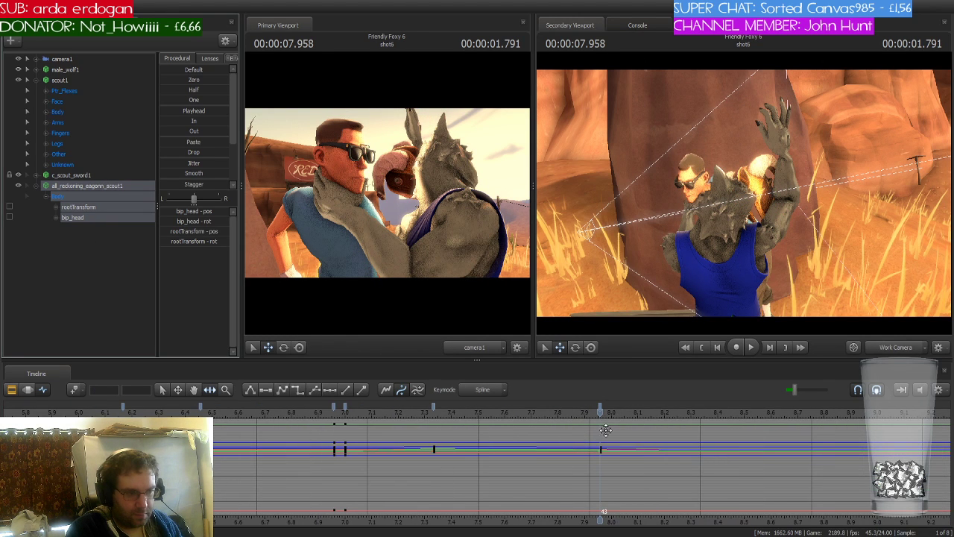
{"action": "left_click_drag", "start_coordinate": [600, 412], "coordinate": [112, 413]}
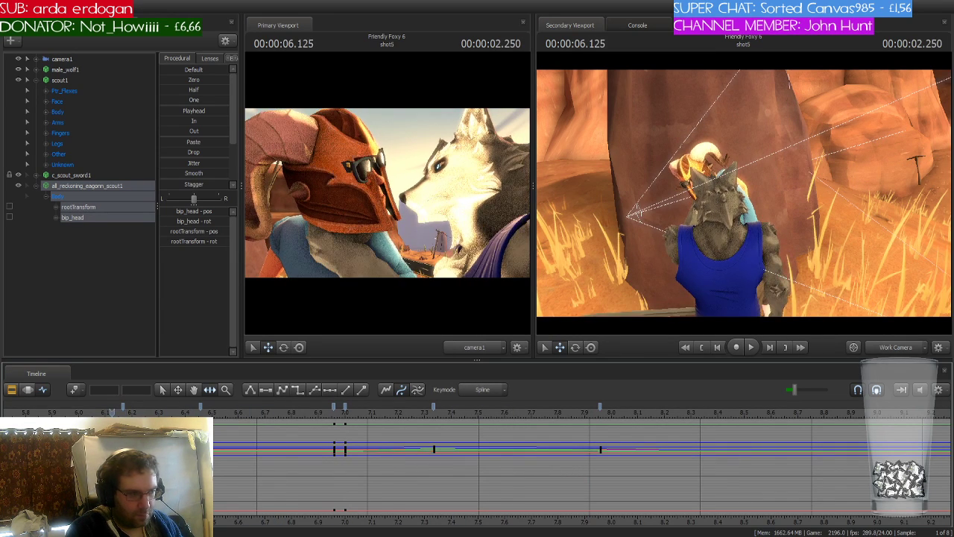
{"action": "scroll", "coordinate": [437, 445], "scroll_direction": "down", "scroll_amount": 3}
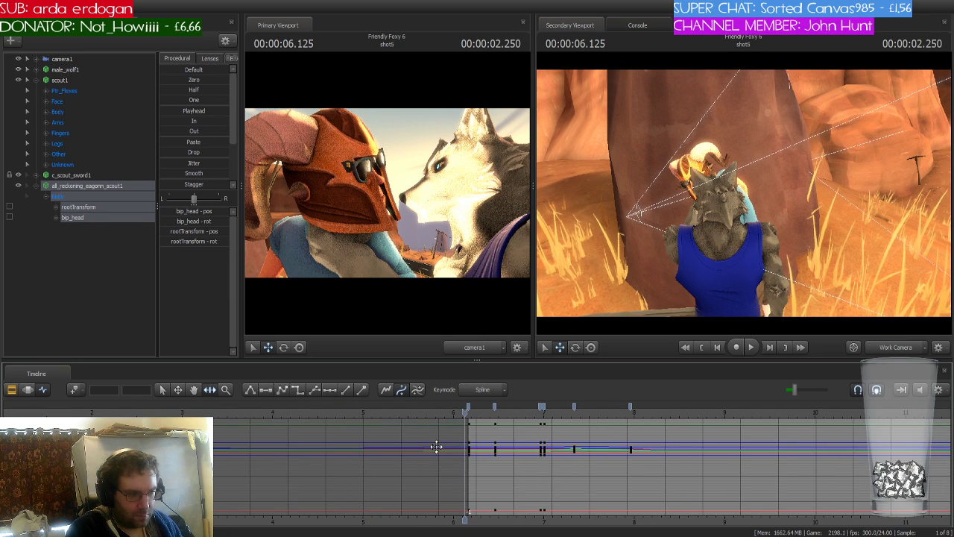
{"action": "key", "text": "space"}
{"action": "key", "text": "space"}
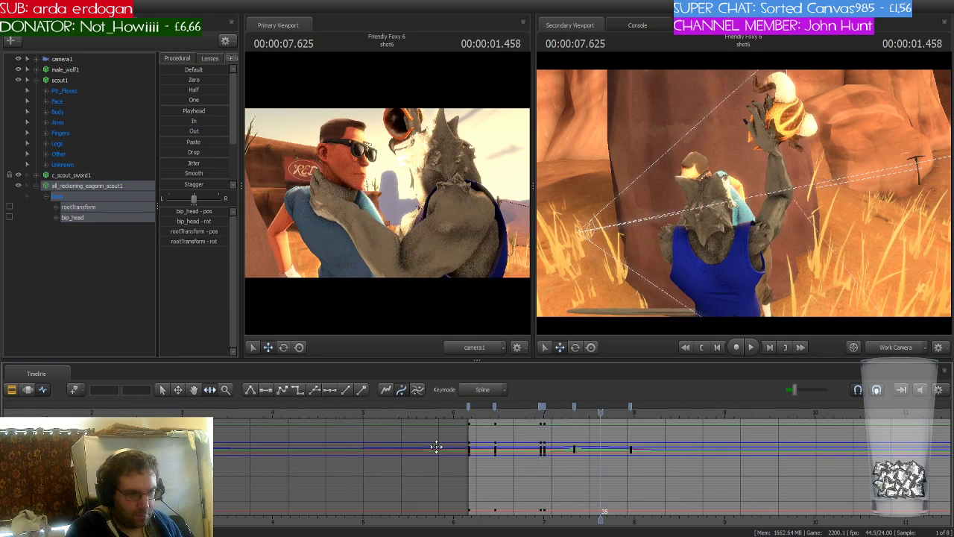
{"action": "key", "text": "Up"}
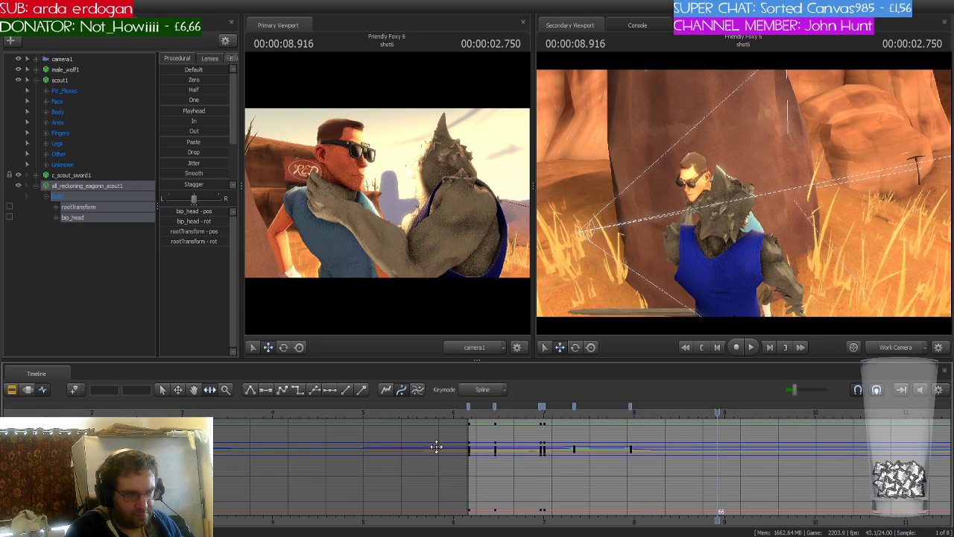
{"action": "key", "text": "Up"}
{"action": "key", "text": "Right"}
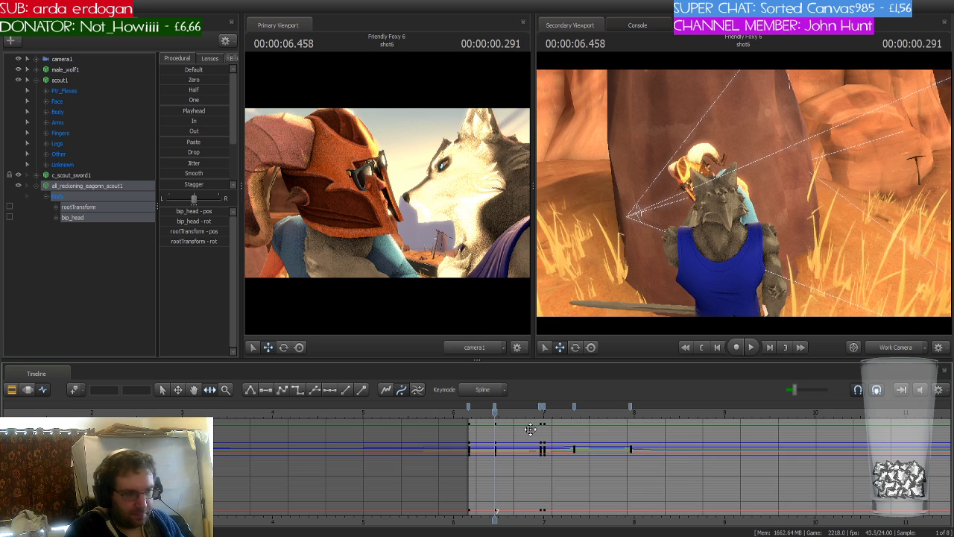
Check the helmet at 0.875 s of shot6 and undo the recent helmet keyframe changes
{"action": "left_click_drag", "start_coordinate": [495, 410], "coordinate": [548, 412]}
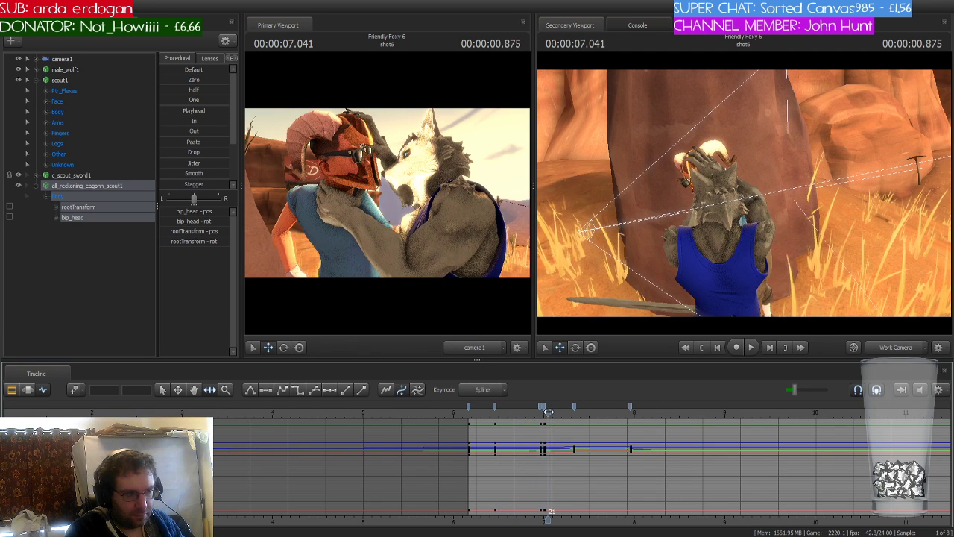
{"action": "key", "text": "ctrl+z"}
{"action": "key", "text": "ctrl+z"}
{"action": "key", "text": "ctrl+z"}
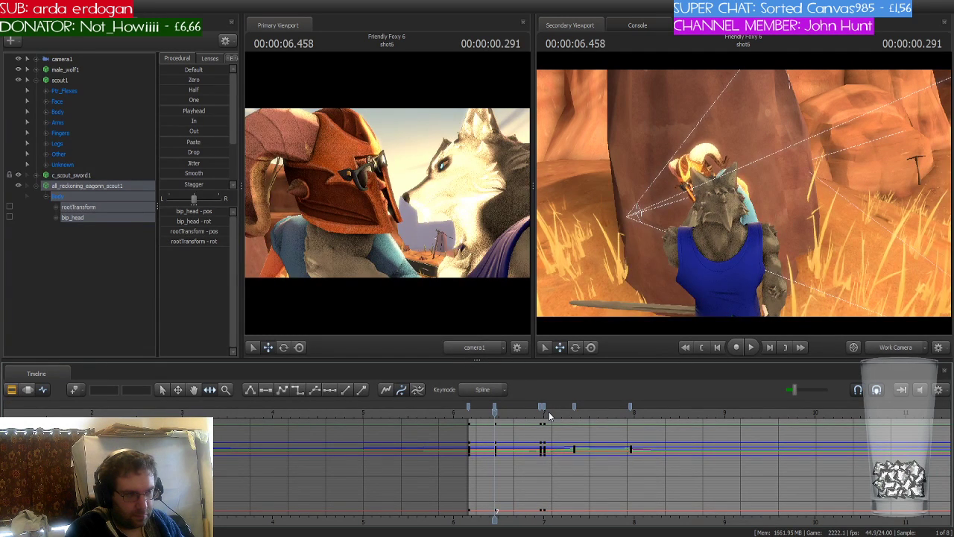
{"action": "key", "text": "ctrl+z"}
{"action": "key", "text": "ctrl+z"}
{"action": "key", "text": "ctrl+z"}
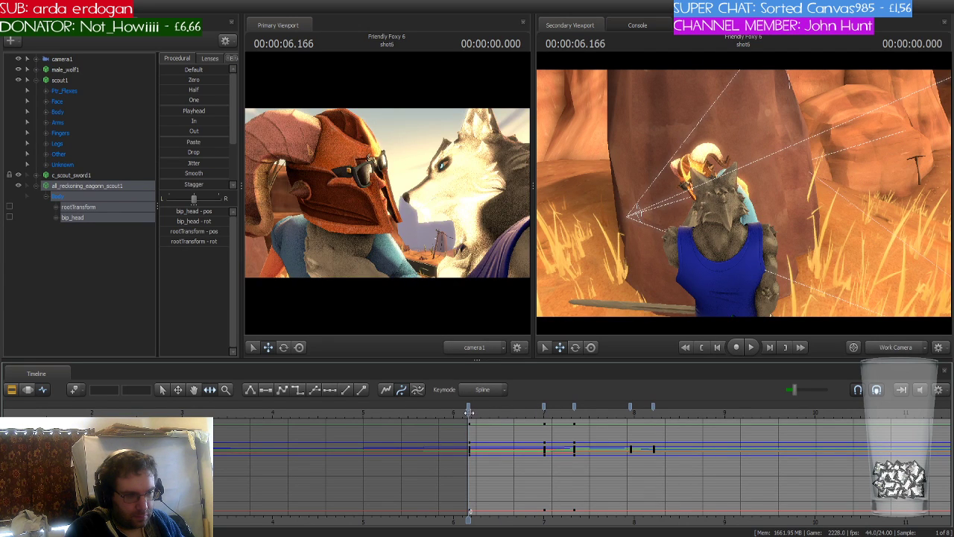
Scrub the start of shot6 and play it from 2.750 s to its end to check the helmet and characters
{"action": "left_click_drag", "start_coordinate": [469, 411], "coordinate": [517, 406]}
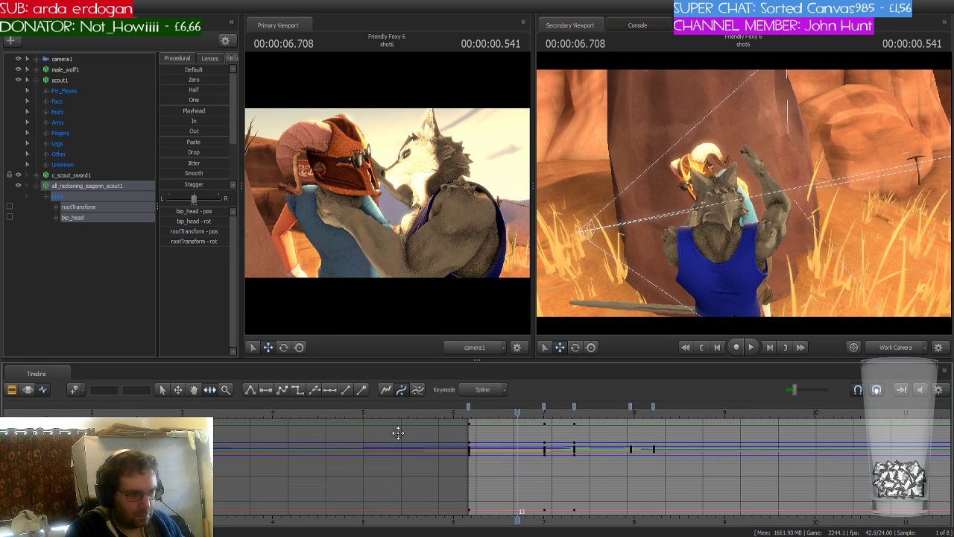
{"action": "scroll", "coordinate": [477, 447], "scroll_direction": "up", "scroll_amount": 3}
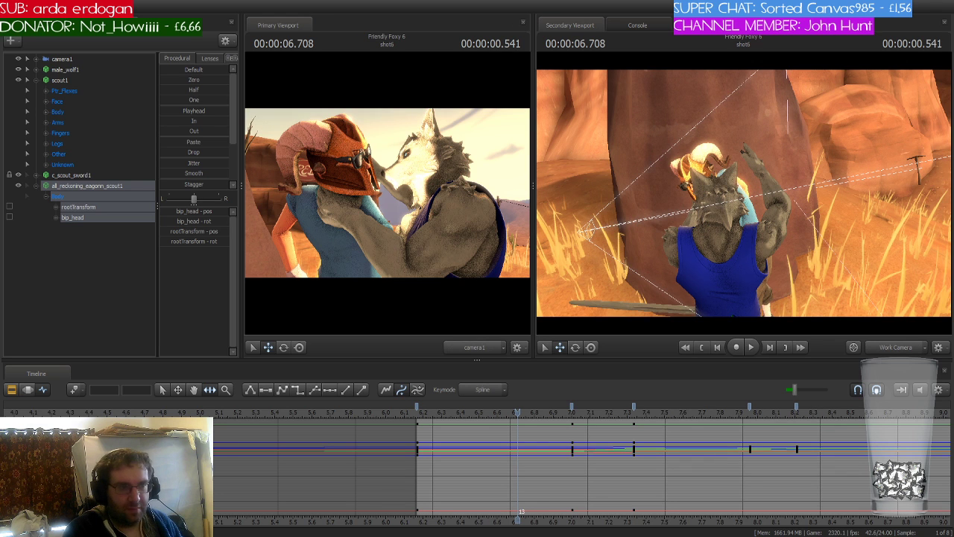
{"action": "left_click_drag", "start_coordinate": [517, 417], "coordinate": [928, 418]}
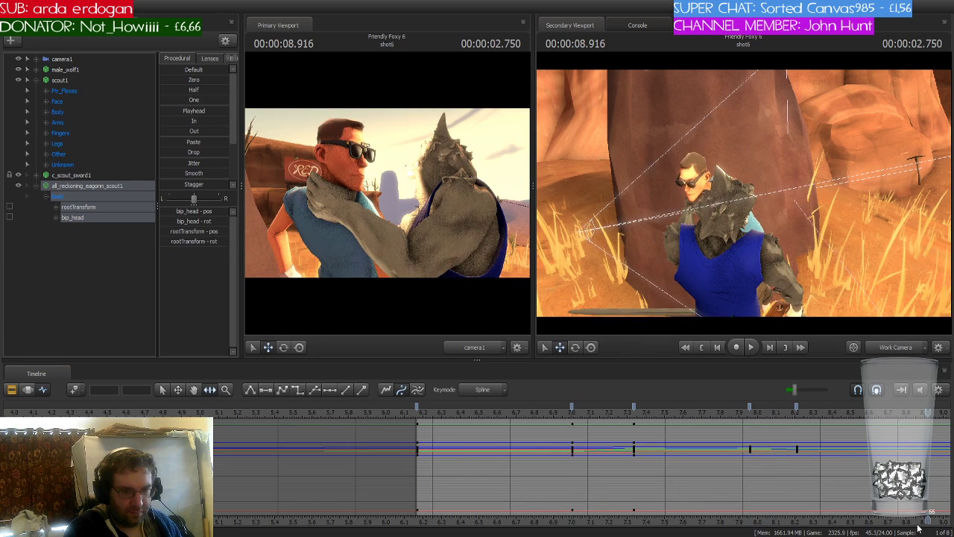
{"action": "middle_click_drag", "start_coordinate": [902, 506], "coordinate": [361, 494]}
{"action": "scroll", "coordinate": [361, 494], "scroll_direction": "down", "scroll_amount": 3}
{"action": "key", "text": "space"}
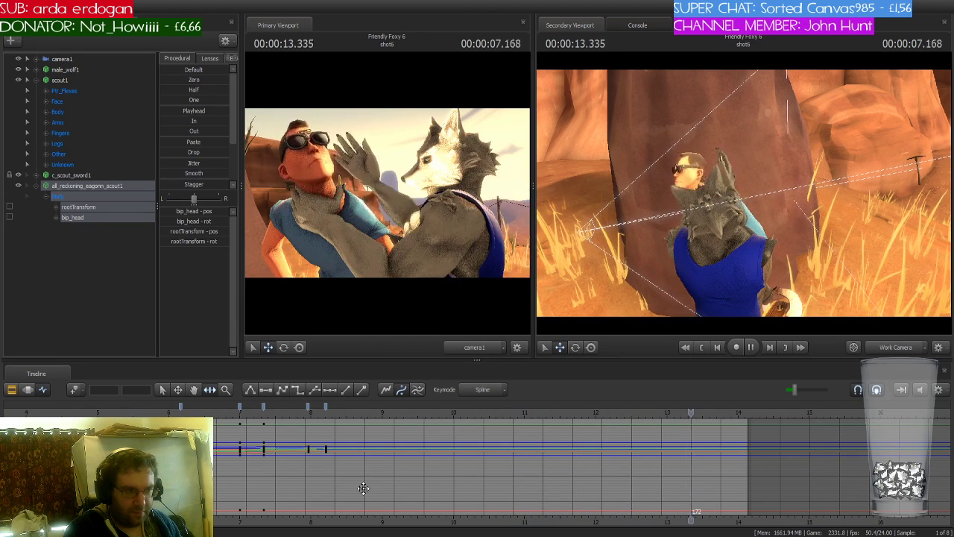
{"action": "key", "text": "space"}
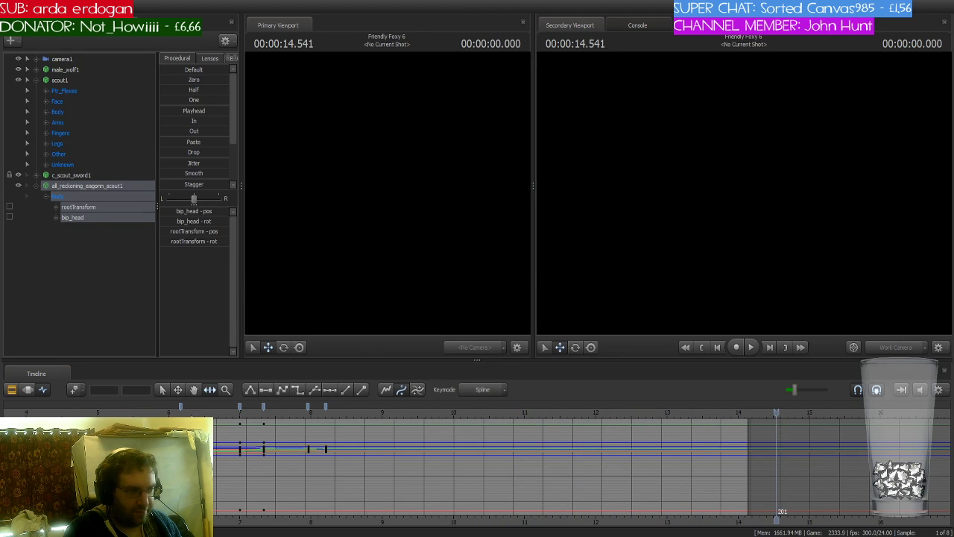
Replay shot6 from the end of shot5 to review how the wolf lifts the helmet off scout1's head
{"action": "left_click", "coordinate": [178, 412]}
{"action": "scroll", "coordinate": [179, 413], "scroll_direction": "down", "scroll_amount": 1}
{"action": "middle_click_drag", "start_coordinate": [176, 492], "coordinate": [460, 492]}
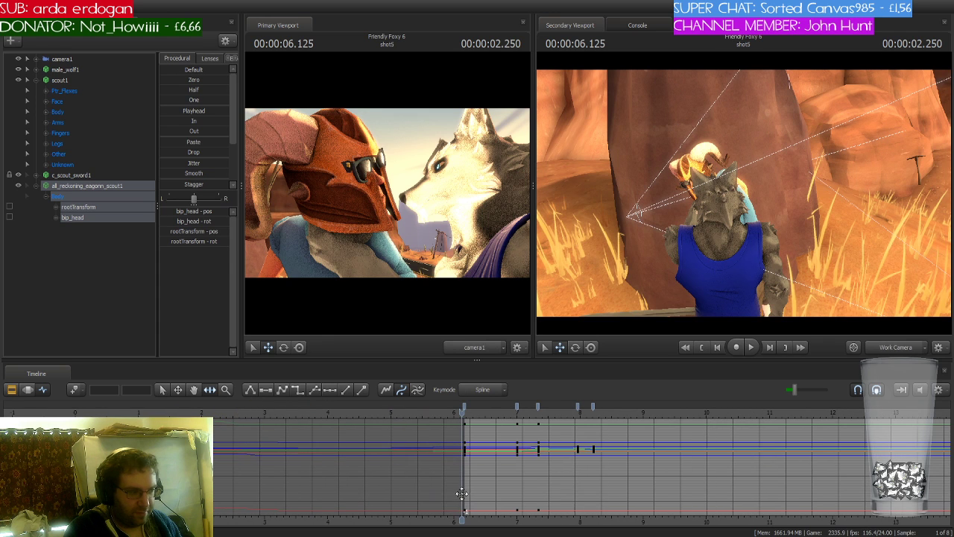
{"action": "key", "text": "Up"}
{"action": "key", "text": "Up"}
{"action": "key", "text": "Up"}
{"action": "key", "text": "space"}
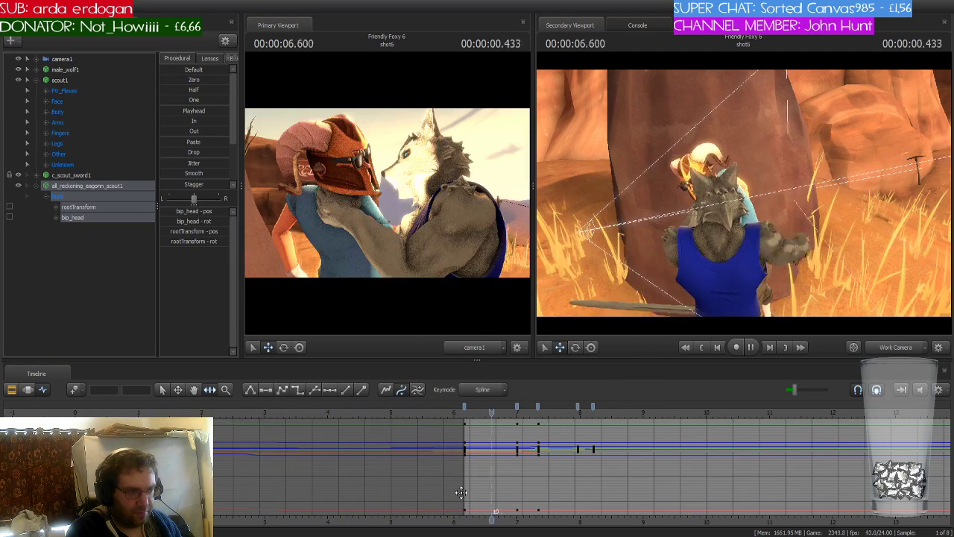
{"action": "key", "text": "space"}
At 0.375 s of shot6, nudge the helmet's bip_head slightly back on scout1's head in a close side view
{"action": "scroll", "coordinate": [504, 493], "scroll_direction": "up", "scroll_amount": 4}
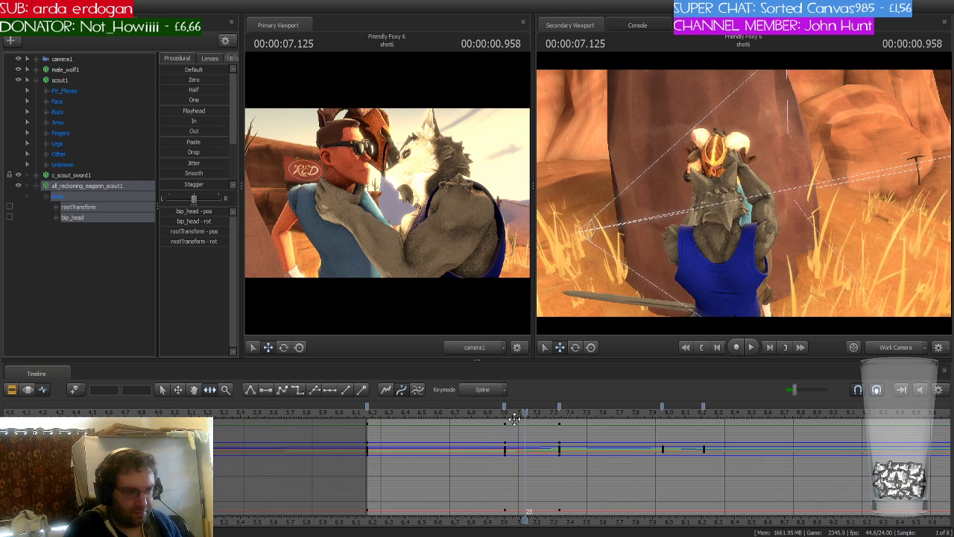
{"action": "left_click", "coordinate": [374, 411]}
{"action": "left_click_drag", "start_coordinate": [375, 412], "coordinate": [426, 412]}
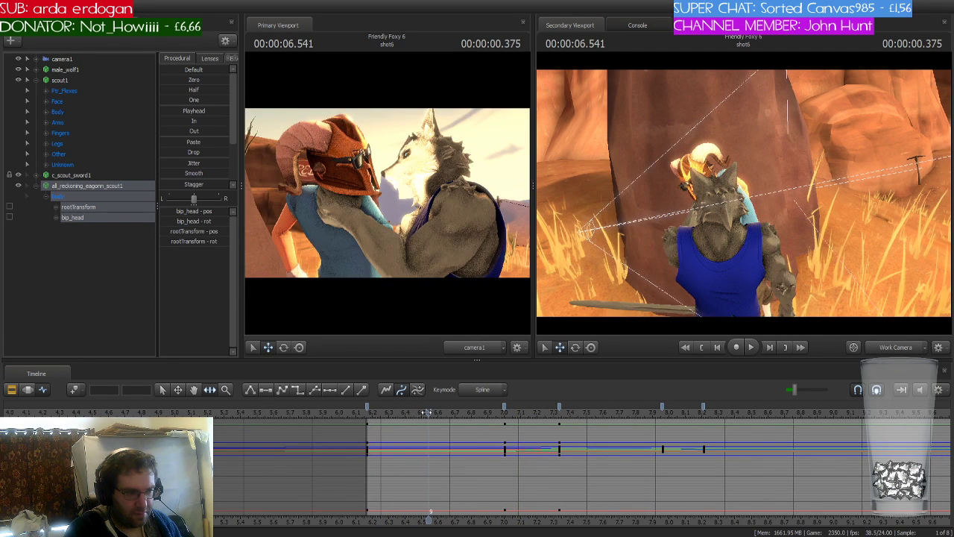
{"action": "left_click_drag", "start_coordinate": [680, 254], "coordinate": [687, 197]}
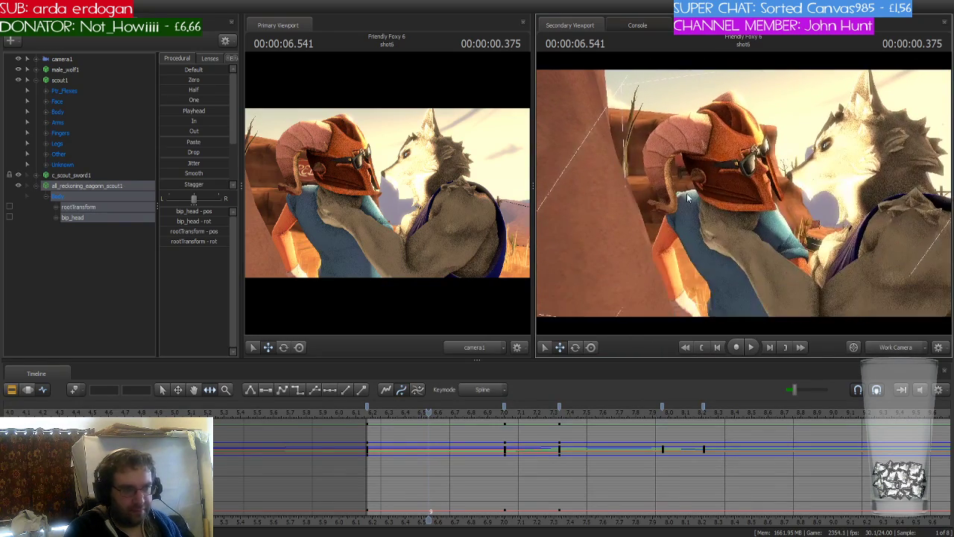
{"action": "left_click", "coordinate": [107, 218]}
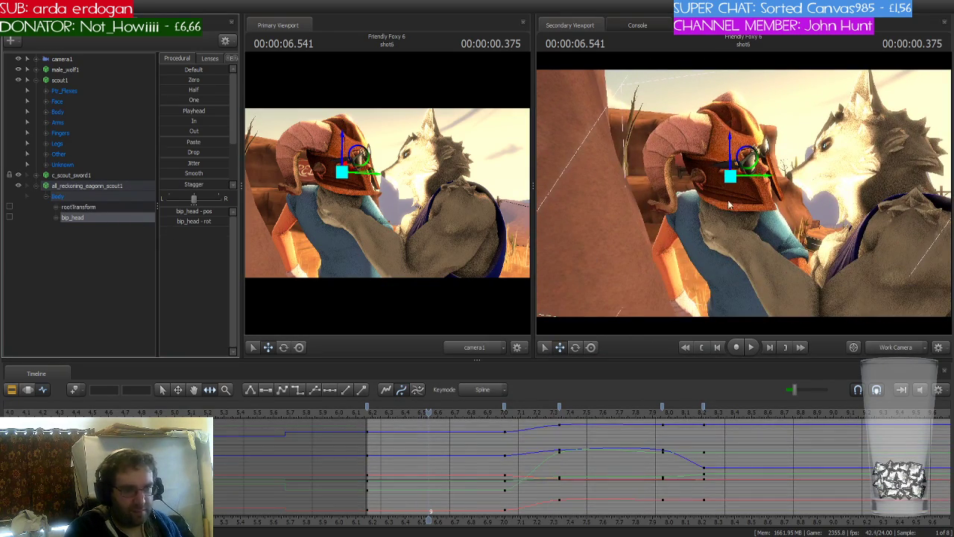
{"action": "left_click_drag", "start_coordinate": [749, 178], "coordinate": [747, 177]}
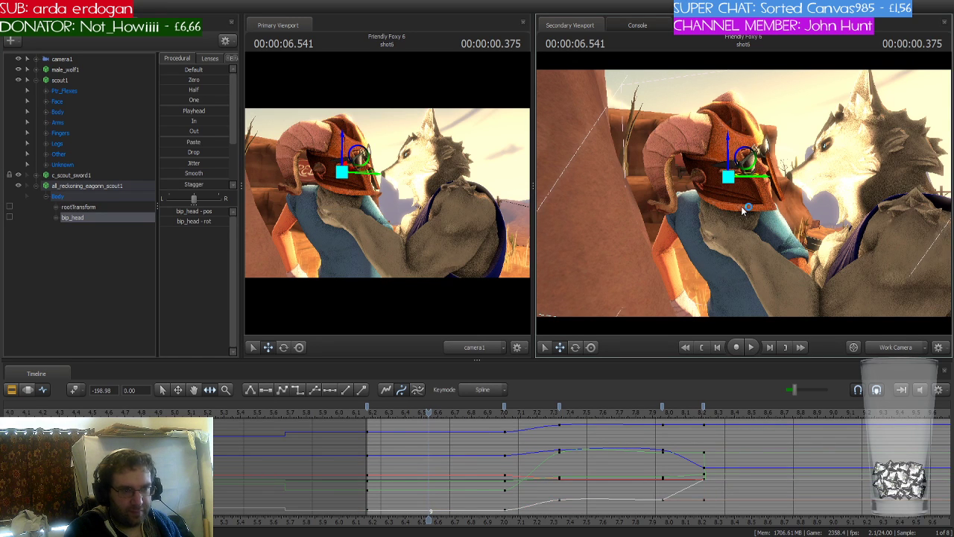
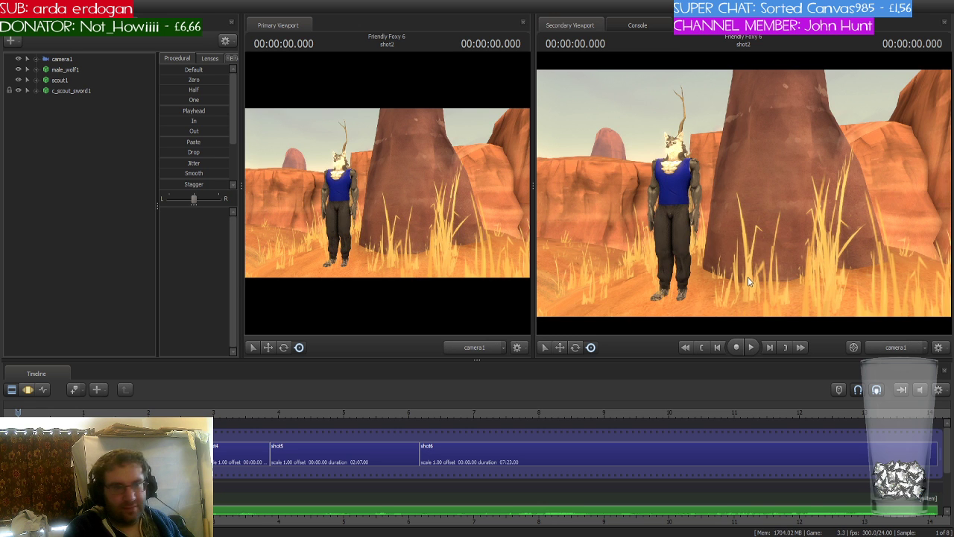
Play back the reloaded session from 0.416 s of shot5 into shot6 to check the restored animation
{"action": "left_click_drag", "start_coordinate": [17, 411], "coordinate": [297, 412]}
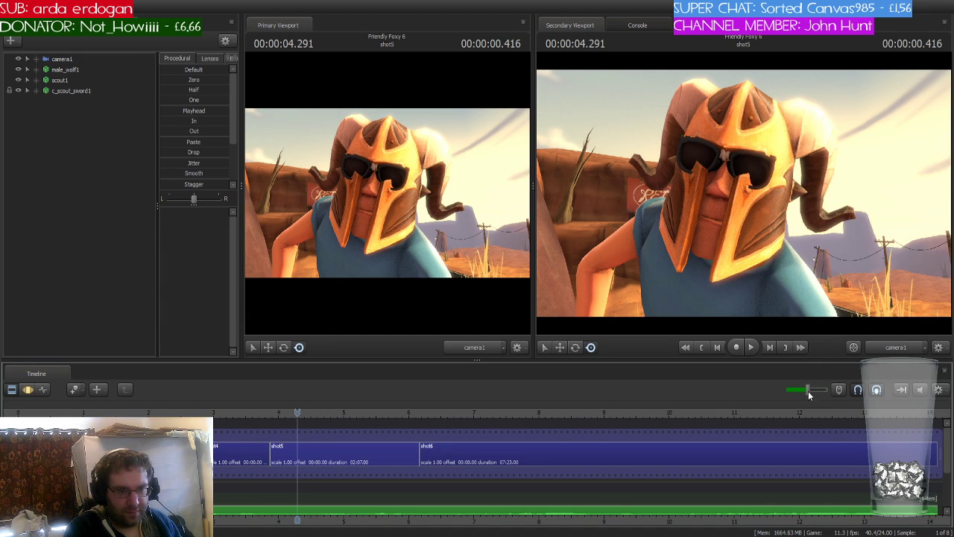
{"action": "key", "text": "space"}
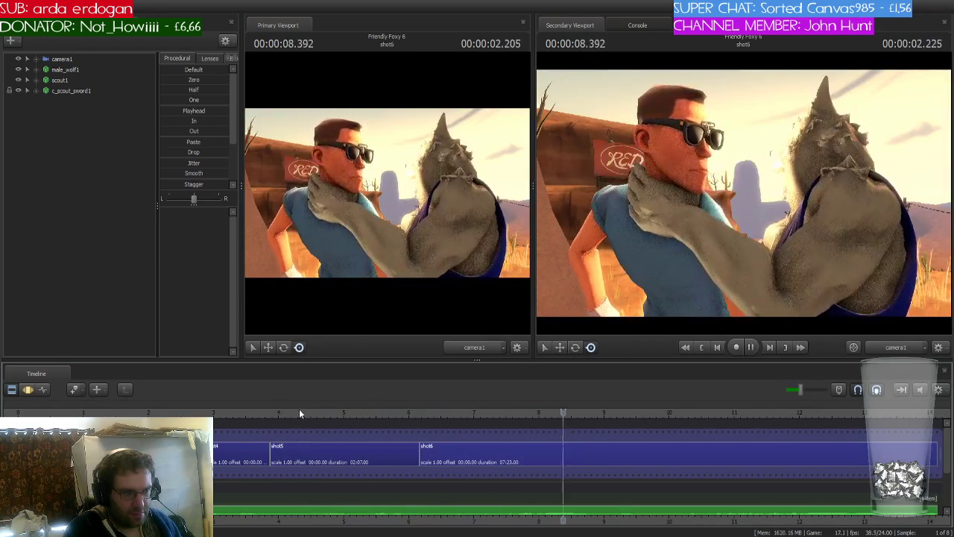
{"action": "key", "text": "space"}
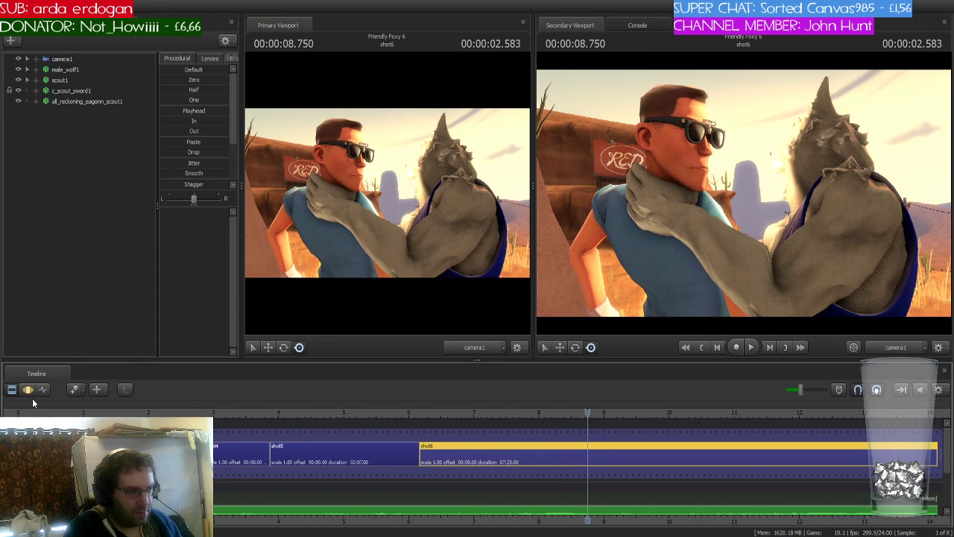
Delete the helmet's bip_head keyframe at 1.791 s of shot6 in the Graph Editor
{"action": "left_click", "coordinate": [43, 390]}
{"action": "left_click", "coordinate": [71, 101]}
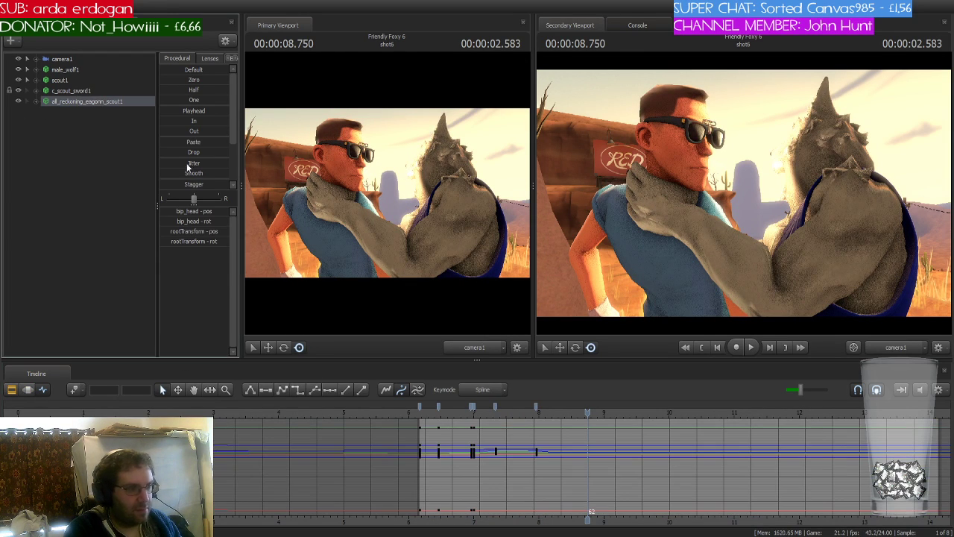
{"action": "scroll", "coordinate": [525, 452], "scroll_direction": "up", "scroll_amount": 3}
{"action": "scroll", "coordinate": [525, 452], "scroll_direction": "up", "scroll_amount": 1}
{"action": "left_click_drag", "start_coordinate": [587, 413], "coordinate": [468, 413]}
{"action": "left_click", "coordinate": [36, 101]}
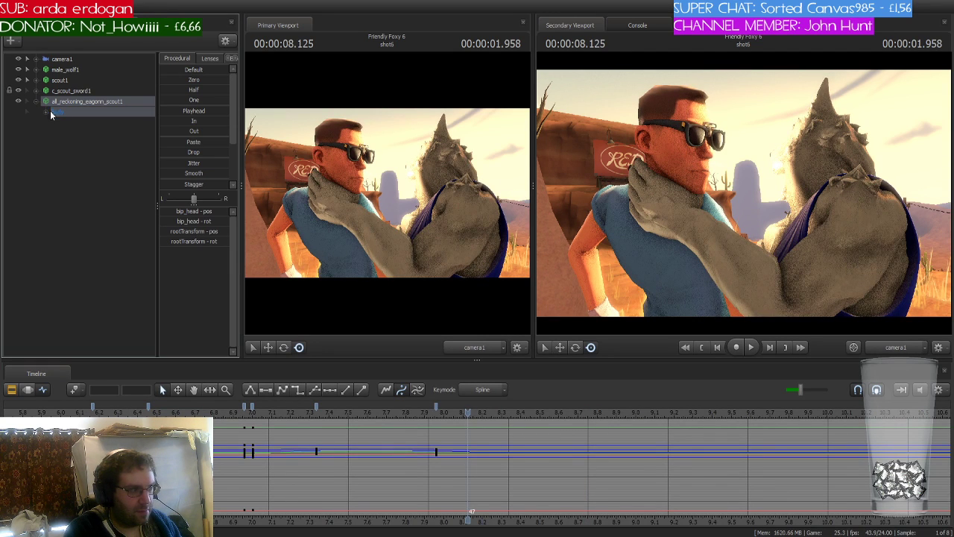
{"action": "left_click", "coordinate": [45, 112]}
{"action": "left_click", "coordinate": [74, 132]}
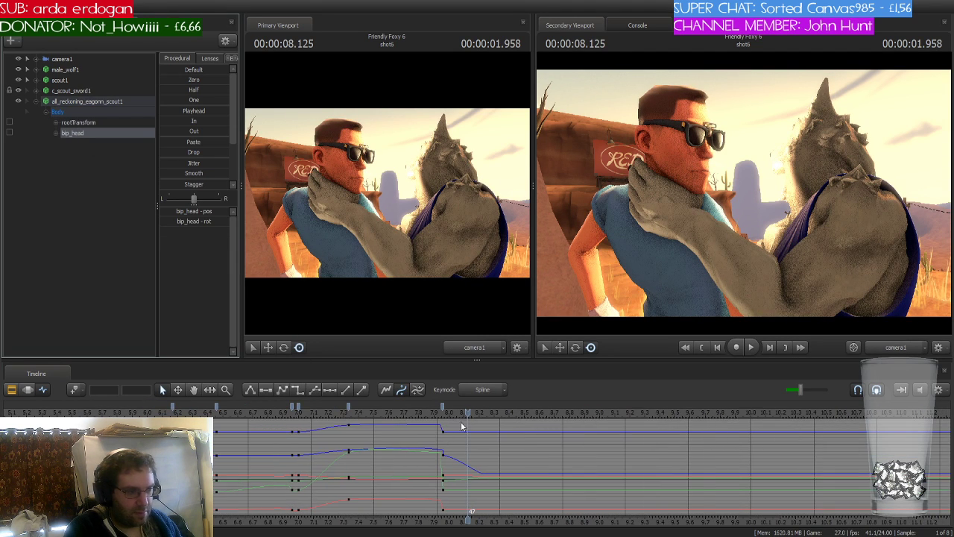
{"action": "left_click_drag", "start_coordinate": [468, 413], "coordinate": [442, 419]}
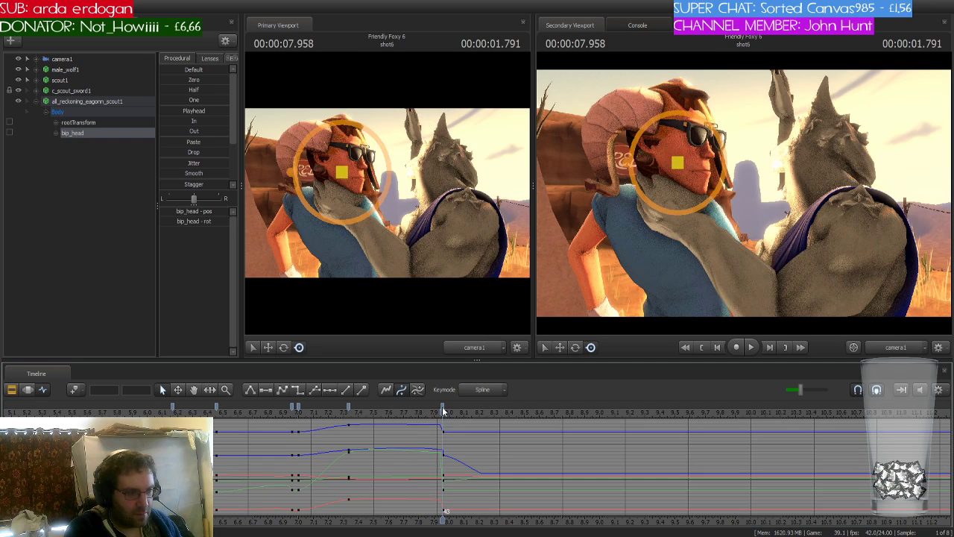
{"action": "left_click", "coordinate": [443, 409]}
{"action": "key", "text": "Delete"}
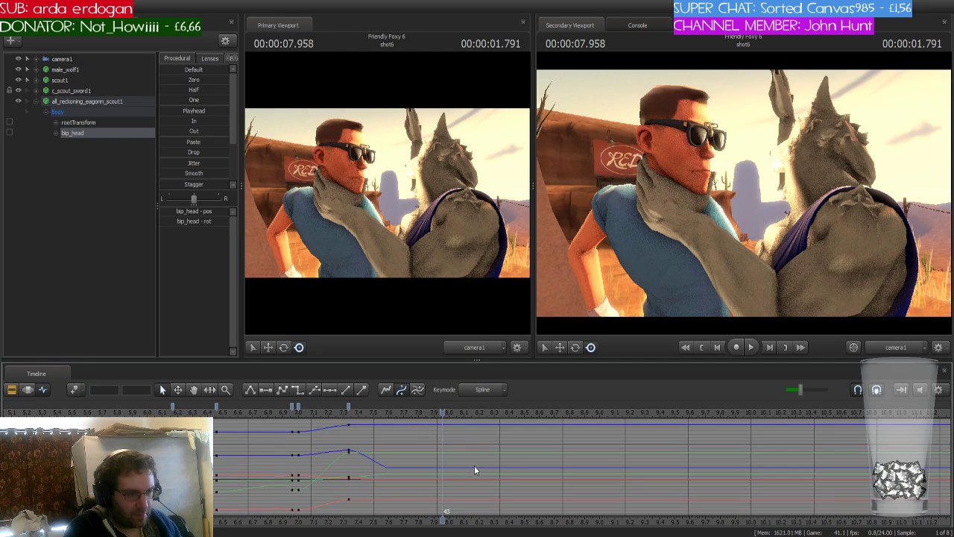
Select bip_head's keyframe at 1.166 s of shot6 and set the key mode to Stepped
{"action": "left_click_drag", "start_coordinate": [443, 412], "coordinate": [350, 418]}
{"action": "left_click", "coordinate": [348, 410]}
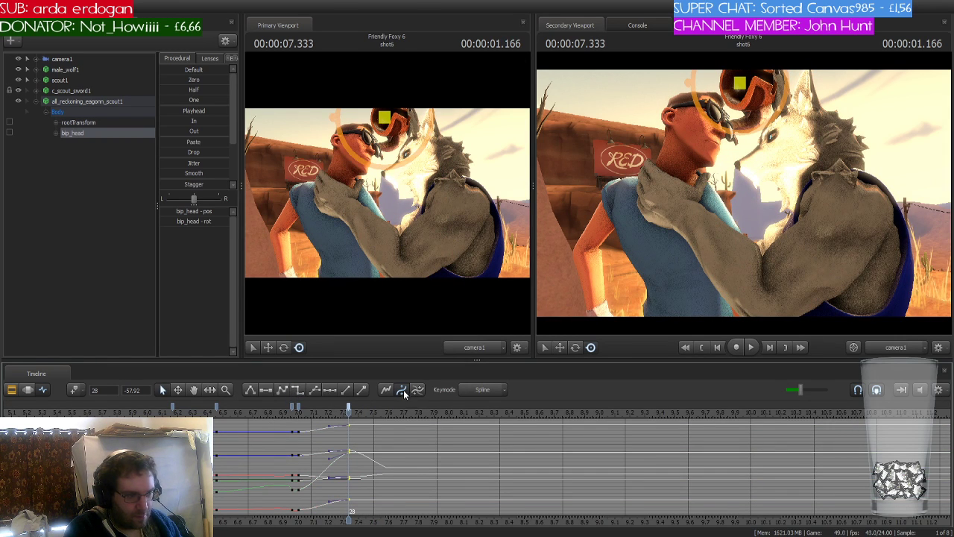
{"action": "left_click", "coordinate": [485, 427]}
{"action": "left_click", "coordinate": [349, 405]}
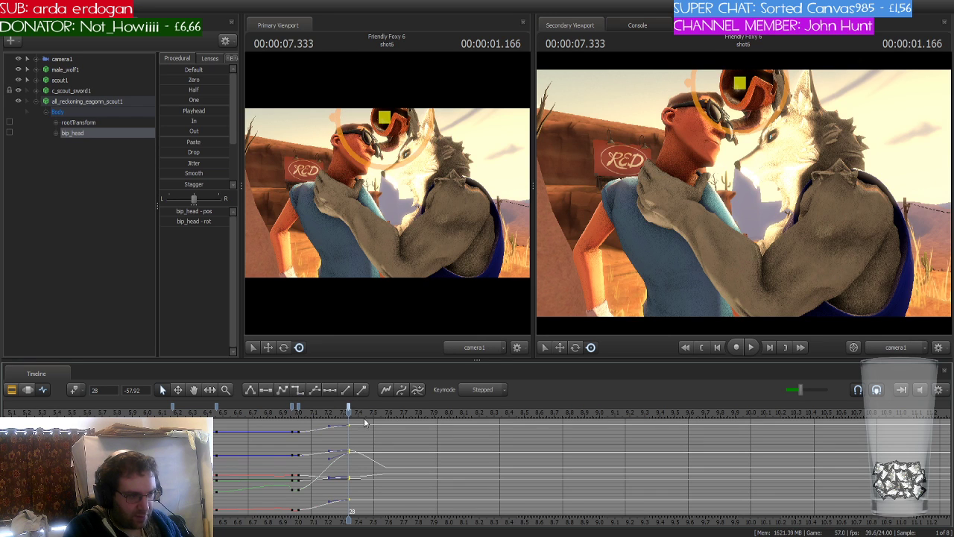
In the Motion Editor, apply the Playhead preset to the helmet's bip_head from 1.166 s of shot6 onward to hold its pose
{"action": "left_click", "coordinate": [27, 390]}
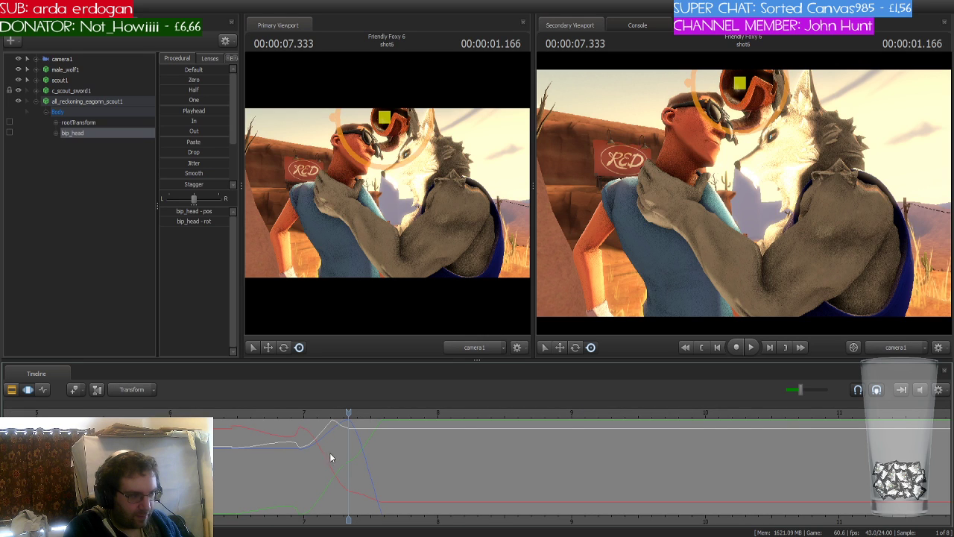
{"action": "left_click_drag", "start_coordinate": [348, 440], "coordinate": [953, 477], "text": "shift"}
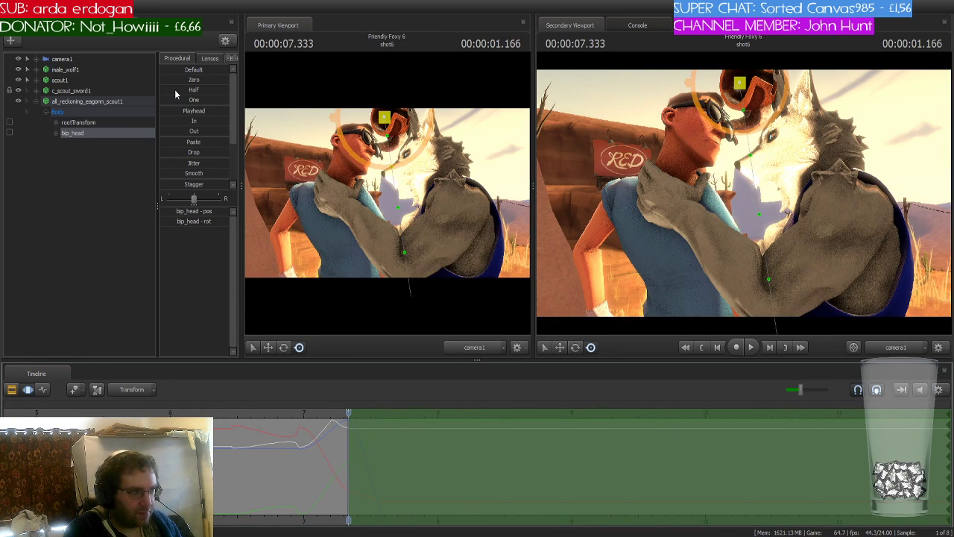
{"action": "left_click", "coordinate": [174, 109]}
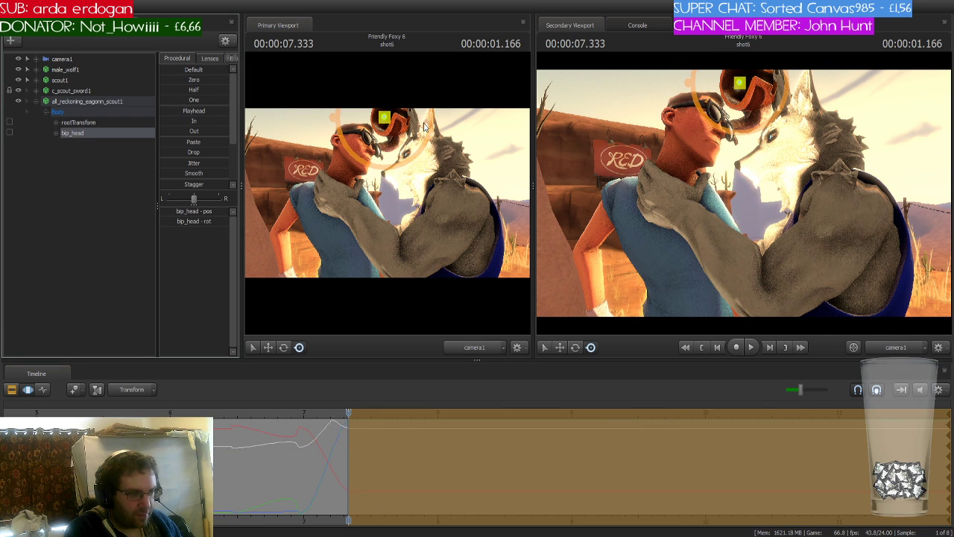
{"action": "key", "text": "Return"}
{"action": "left_click", "coordinate": [348, 414]}
{"action": "mouse_move", "coordinate": [348, 413]}
{"action": "left_mouse_down"}
{"action": "mouse_move", "coordinate": [203, 415]}
{"action": "mouse_move", "coordinate": [366, 416]}
{"action": "mouse_move", "coordinate": [348, 425]}
{"action": "left_mouse_up"}
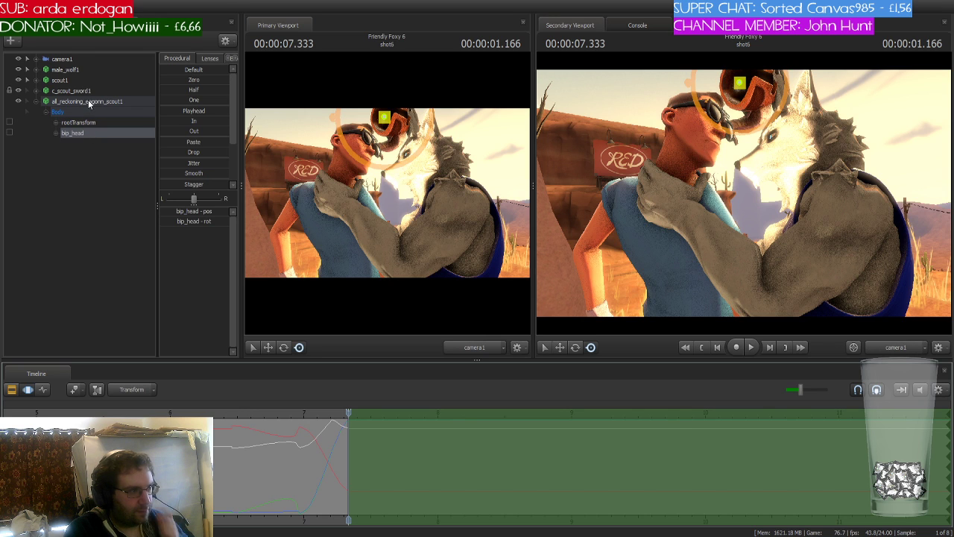
In the Graph Editor, adjust the tangents of bip_head's keyframe at the start of shot6 and make the 0.291 s keyframe stepped
{"action": "left_click", "coordinate": [42, 389]}
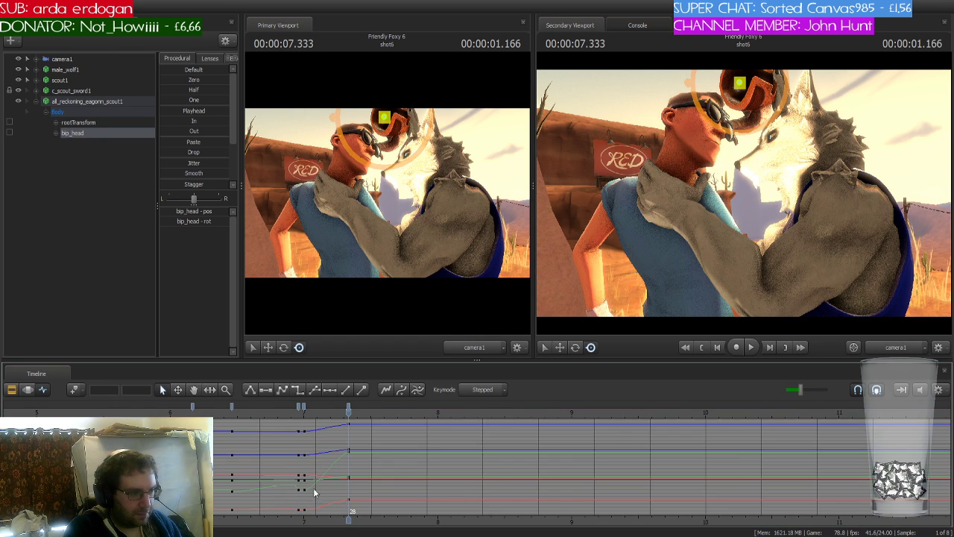
{"action": "left_click_drag", "start_coordinate": [347, 412], "coordinate": [116, 412]}
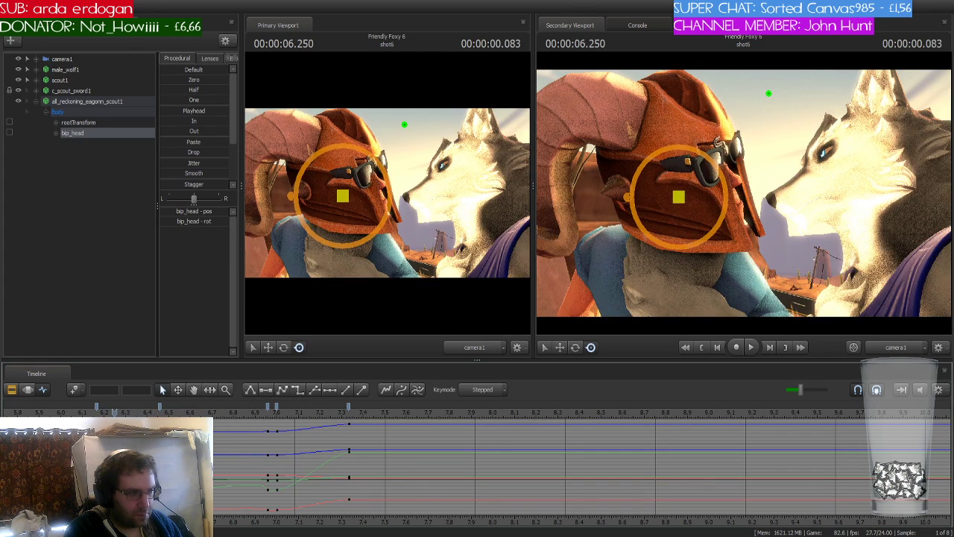
{"action": "middle_click_drag", "start_coordinate": [116, 412], "coordinate": [271, 412]}
{"action": "left_click_drag", "start_coordinate": [271, 413], "coordinate": [314, 417]}
{"action": "left_click", "coordinate": [251, 406]}
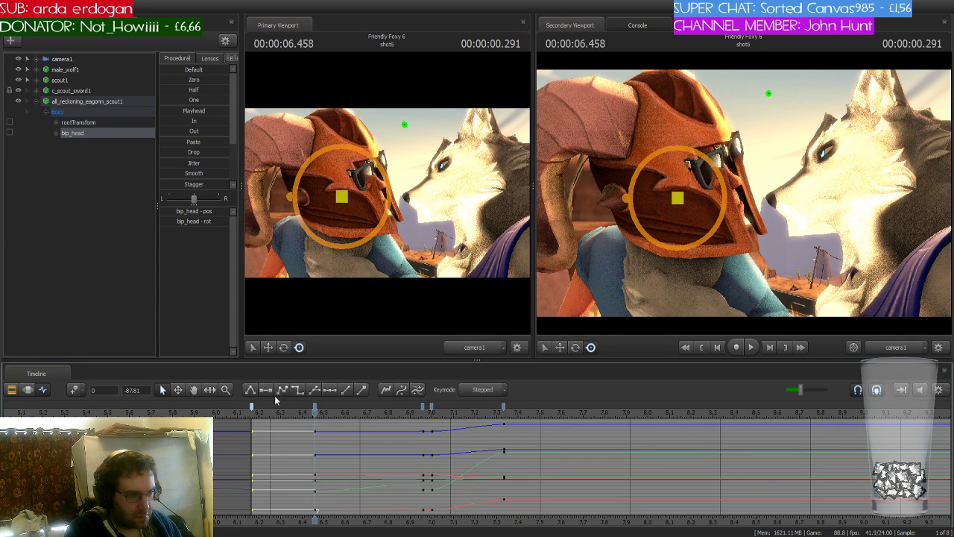
{"action": "left_click_drag", "start_coordinate": [316, 412], "coordinate": [371, 412]}
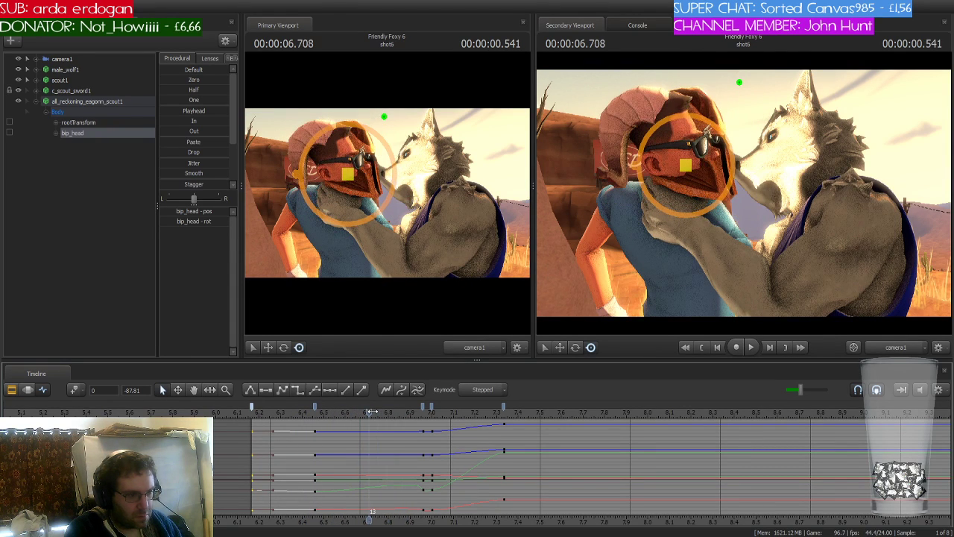
{"action": "left_click", "coordinate": [313, 405]}
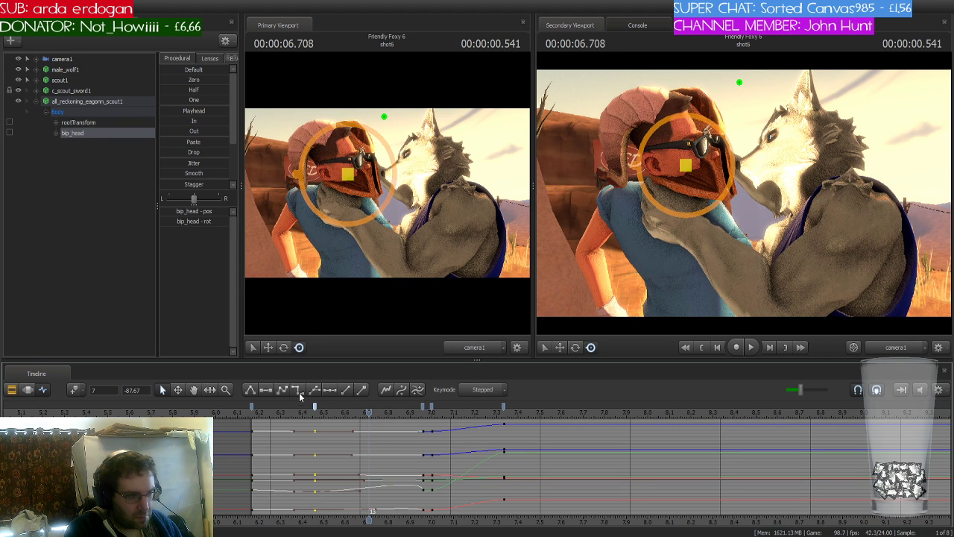
{"action": "left_click", "coordinate": [297, 391]}
Add a bip_head keyframe at 0.750 s of shot6 that holds the helmet's pose
{"action": "left_click_drag", "start_coordinate": [368, 412], "coordinate": [417, 415]}
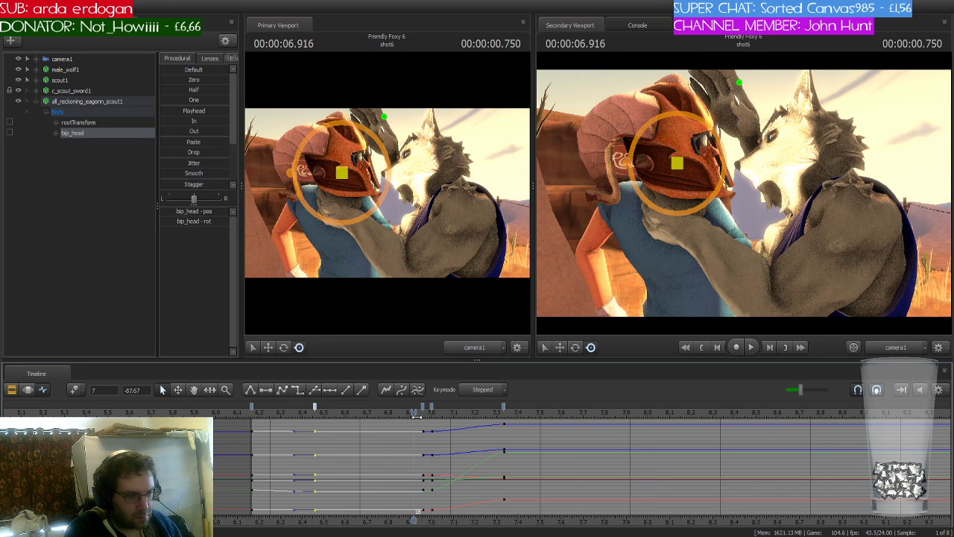
{"action": "left_click", "coordinate": [74, 388]}
{"action": "scroll", "coordinate": [429, 446], "scroll_direction": "up", "scroll_amount": 3}
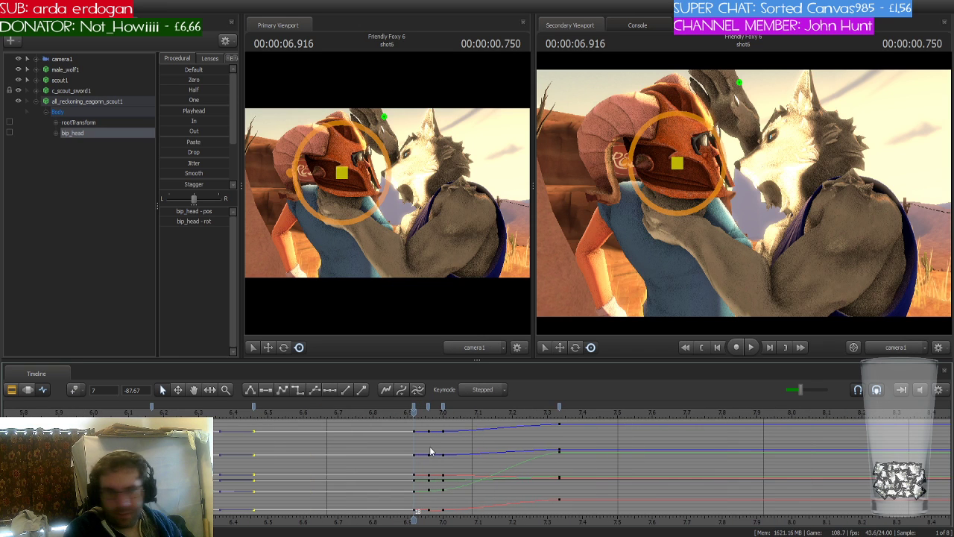
{"action": "mouse_move", "coordinate": [414, 414]}
{"action": "left_mouse_down"}
{"action": "mouse_move", "coordinate": [223, 416]}
{"action": "mouse_move", "coordinate": [412, 417]}
{"action": "left_mouse_up"}
View the helmet close up through the Work Camera and give bip_head's keyframe at 0.291 s of shot6 smooth spline tangents
{"action": "left_click", "coordinate": [608, 230]}
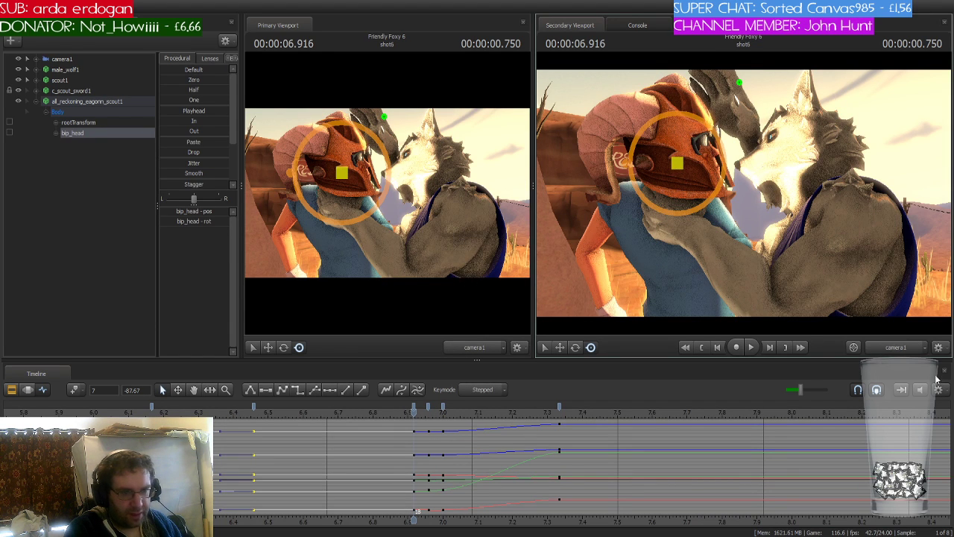
{"action": "left_click", "coordinate": [891, 348]}
{"action": "left_click_drag", "start_coordinate": [797, 253], "coordinate": [689, 215]}
{"action": "key", "text": "e"}
{"action": "key", "text": "w"}
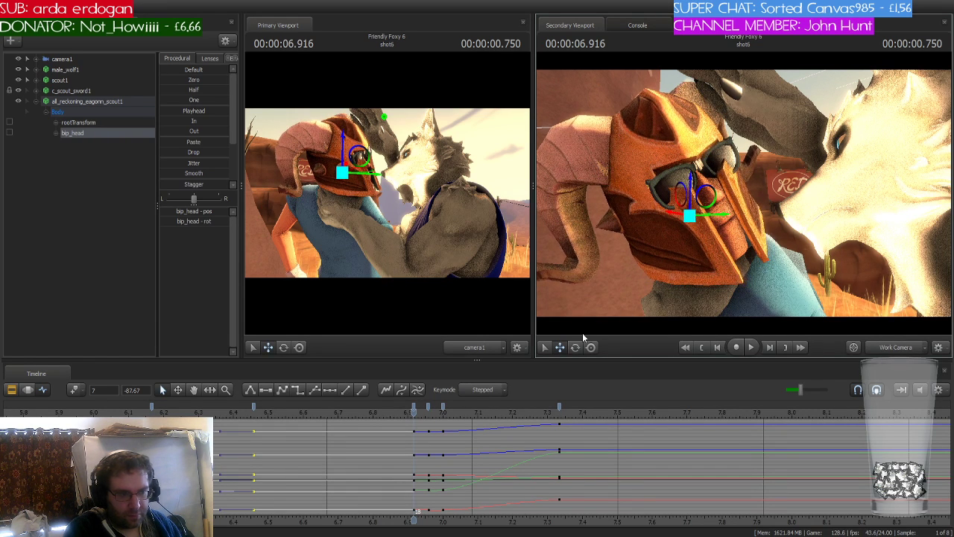
{"action": "left_click_drag", "start_coordinate": [413, 413], "coordinate": [254, 412]}
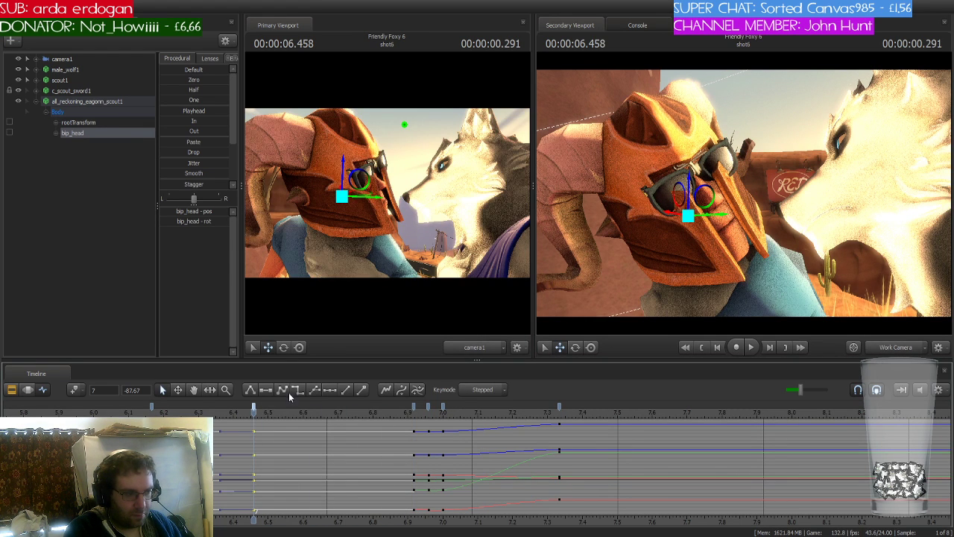
Add a bip_head keyframe for the lifted helmet at 1.750 s of shot6
{"action": "left_click_drag", "start_coordinate": [254, 412], "coordinate": [763, 429]}
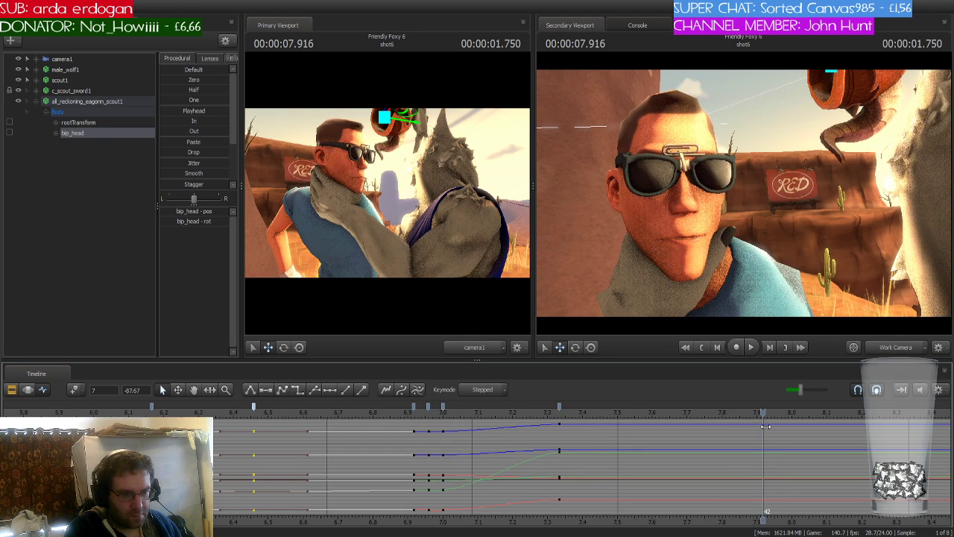
{"action": "middle_click_drag", "start_coordinate": [760, 514], "coordinate": [335, 474]}
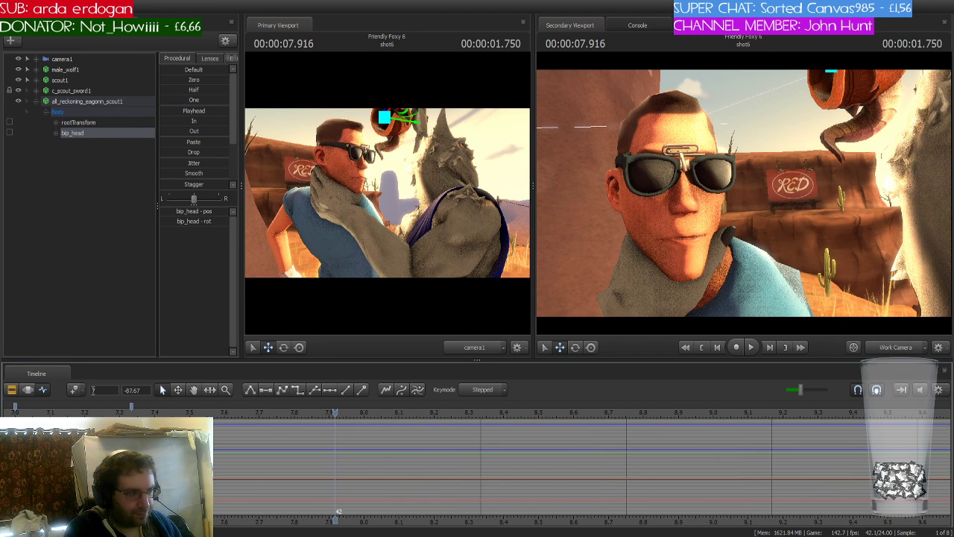
{"action": "scroll", "coordinate": [270, 472], "scroll_direction": "down", "scroll_amount": 2}
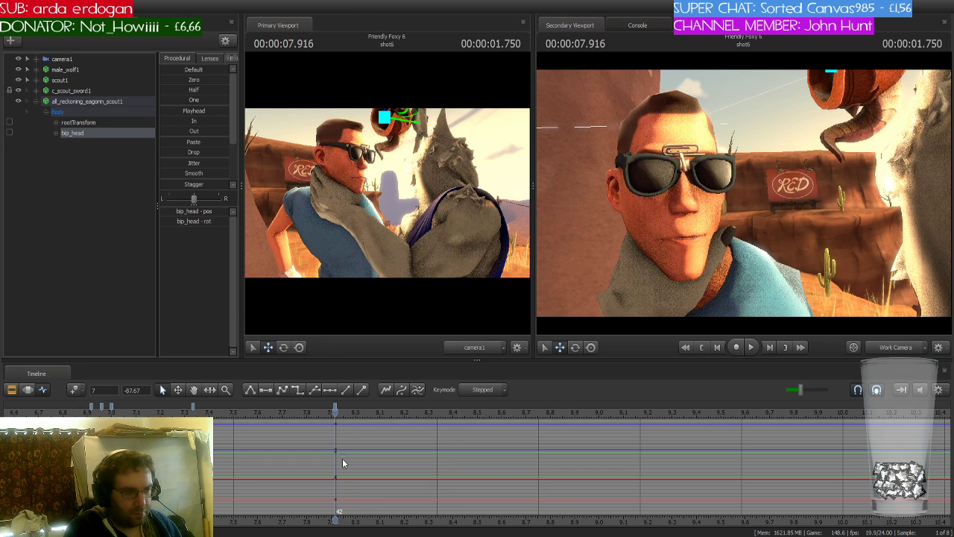
At 2.083 s of shot6, move the helmet's bip_head straight down towards the ground, out of camera1's view
{"action": "key", "text": "Right"}
{"action": "key", "text": "Right"}
{"action": "key", "text": "Right"}
{"action": "key", "text": "Right"}
{"action": "key", "text": "Right"}
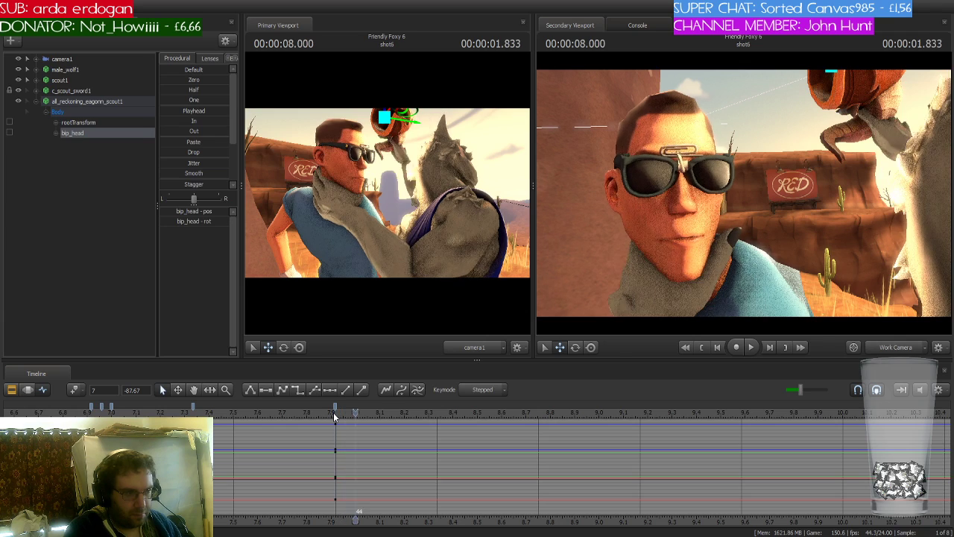
{"action": "key", "text": "Right"}
{"action": "key", "text": "Right"}
{"action": "key", "text": "Right"}
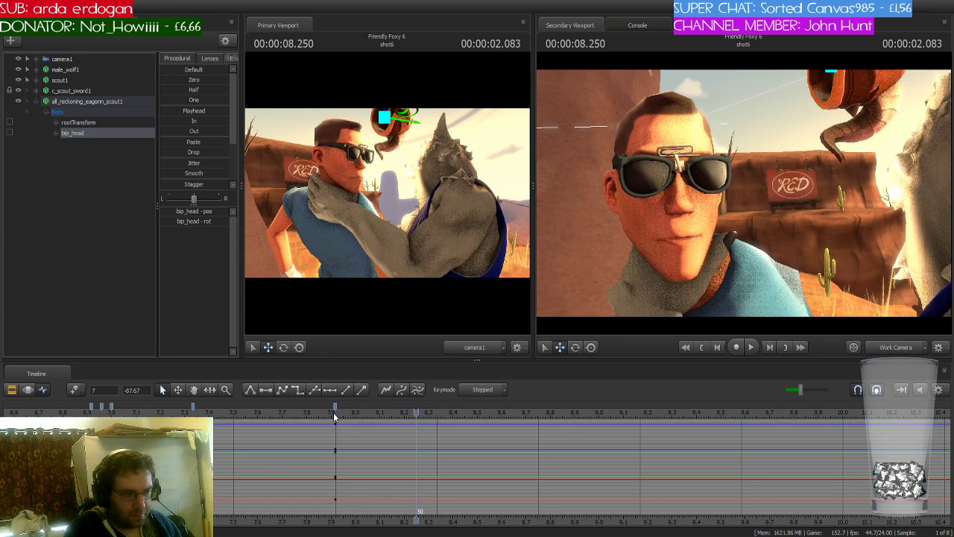
{"action": "key", "text": "s"}
{"action": "left_click_drag", "start_coordinate": [702, 252], "coordinate": [744, 161]}
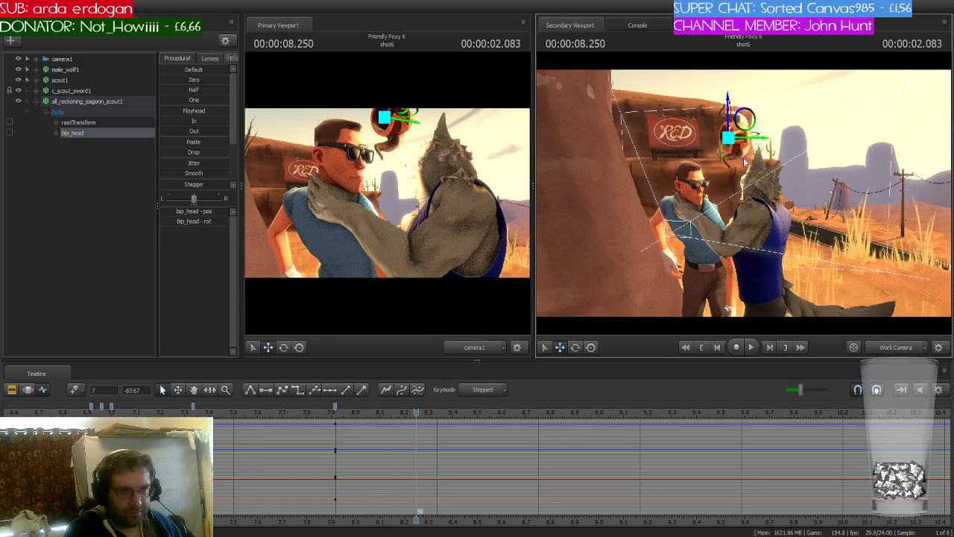
{"action": "left_click_drag", "start_coordinate": [728, 103], "coordinate": [728, 296]}
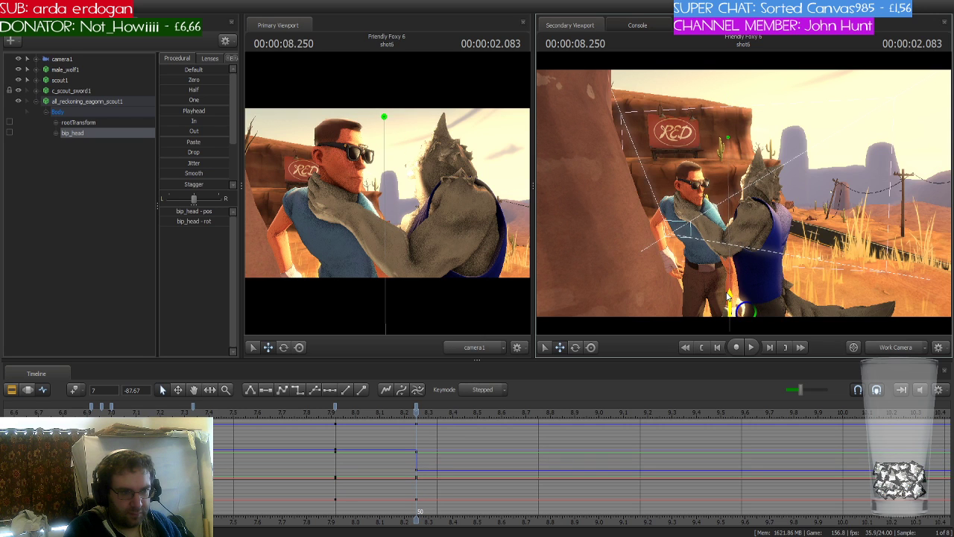
Smooth bip_head's keyframe at 1.750 s of shot6 with spline tangents so the helmet's drop is interpolated
{"action": "left_click_drag", "start_coordinate": [416, 410], "coordinate": [335, 408]}
{"action": "left_click", "coordinate": [335, 404]}
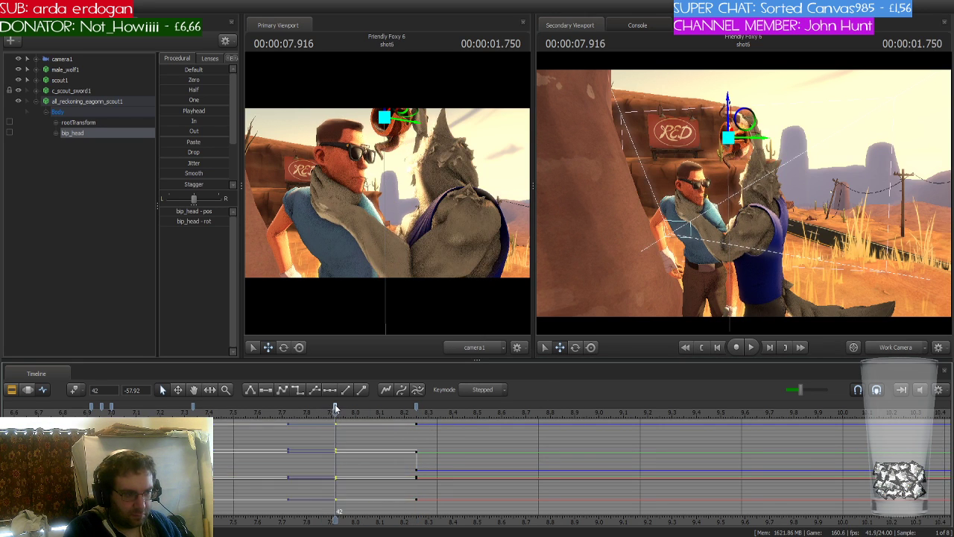
{"action": "left_click", "coordinate": [280, 388]}
Play back shot6 several times to check the helmet's removal and drop against the wolf and scout animation
{"action": "key", "text": "space"}
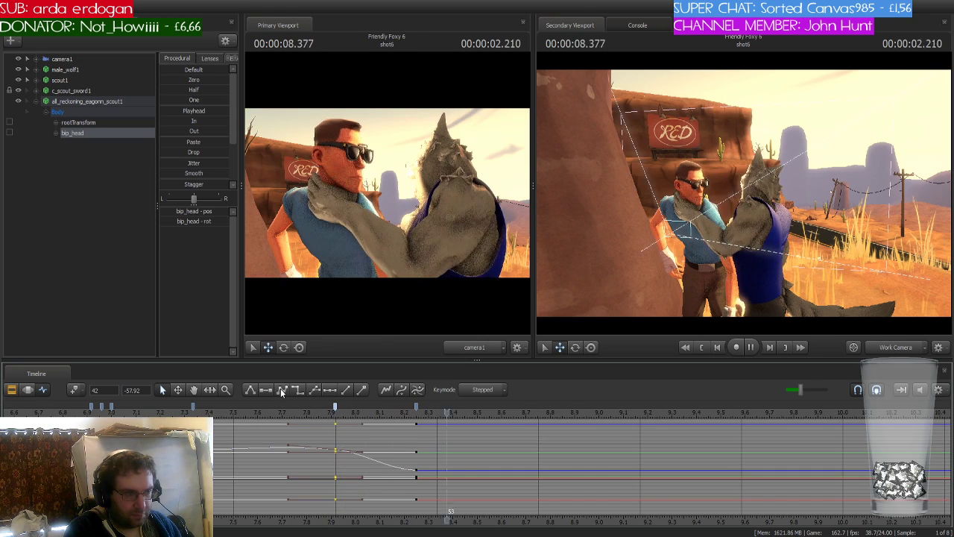
{"action": "scroll", "coordinate": [597, 456], "scroll_direction": "down", "scroll_amount": 2}
{"action": "scroll", "coordinate": [597, 456], "scroll_direction": "down", "scroll_amount": 2}
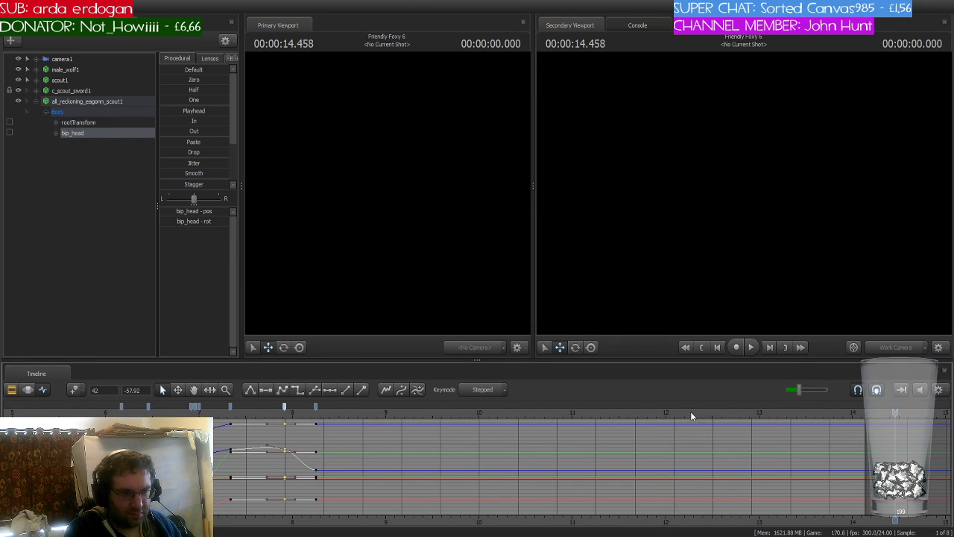
{"action": "left_click", "coordinate": [294, 419]}
{"action": "left_click_drag", "start_coordinate": [294, 419], "coordinate": [190, 416]}
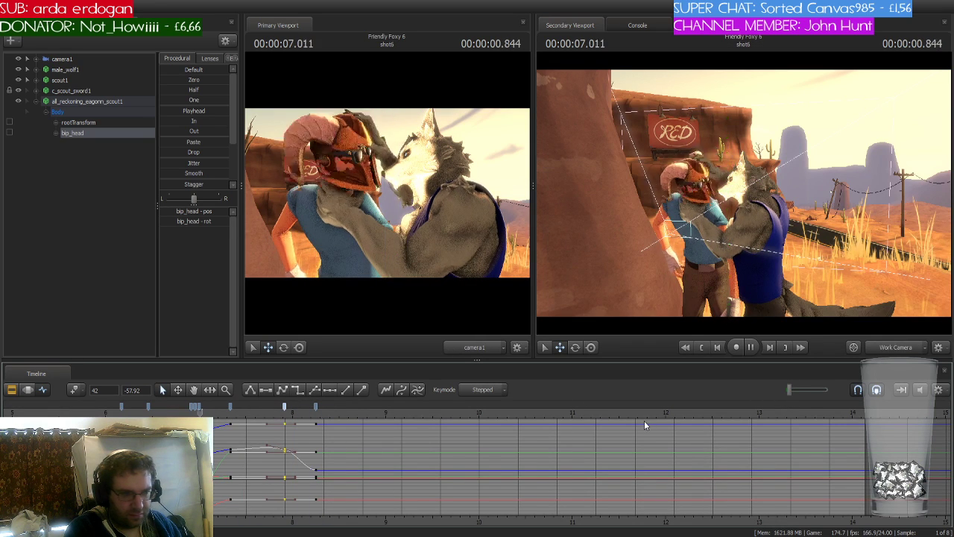
{"action": "key", "text": "space"}
{"action": "key", "text": "space"}
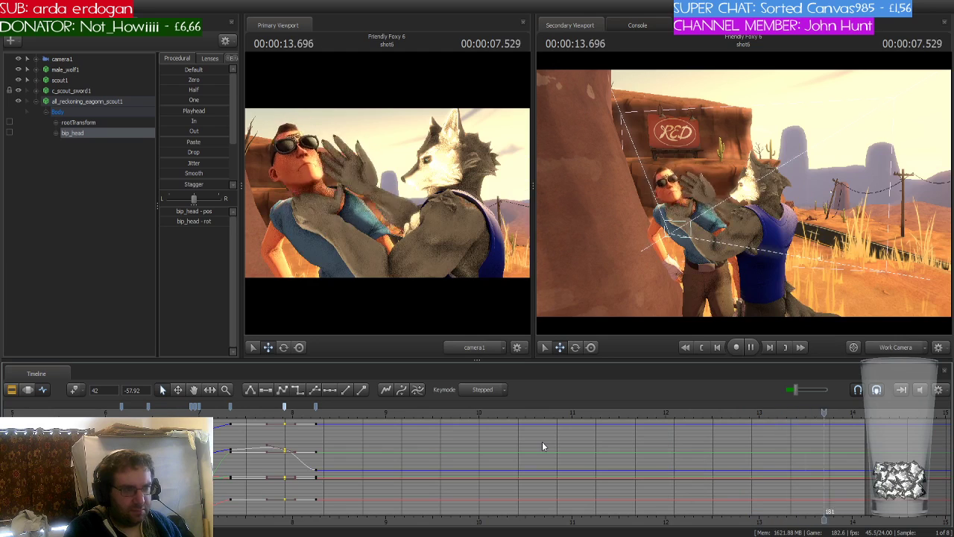
{"action": "scroll", "coordinate": [468, 485], "scroll_direction": "down", "scroll_amount": 2}
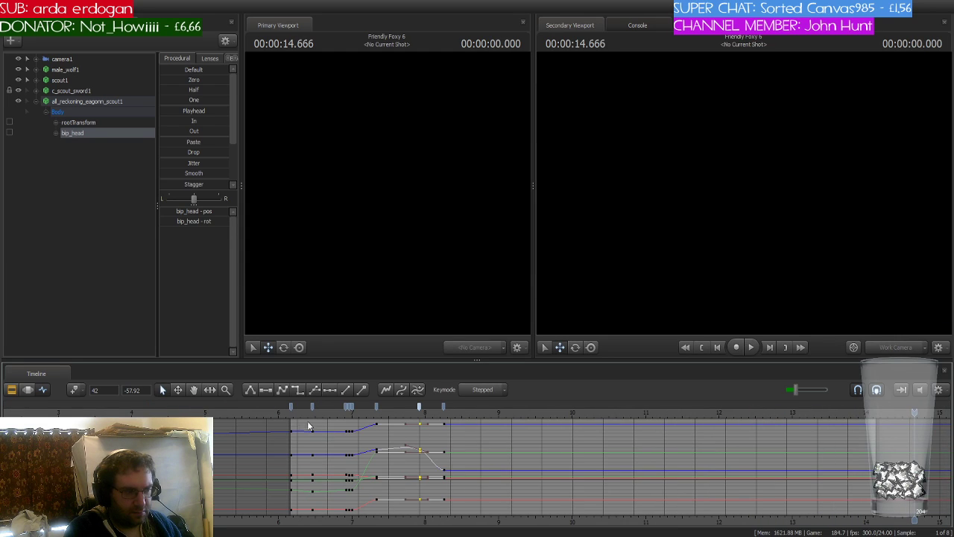
{"action": "left_click", "coordinate": [290, 412]}
{"action": "key", "text": "space"}
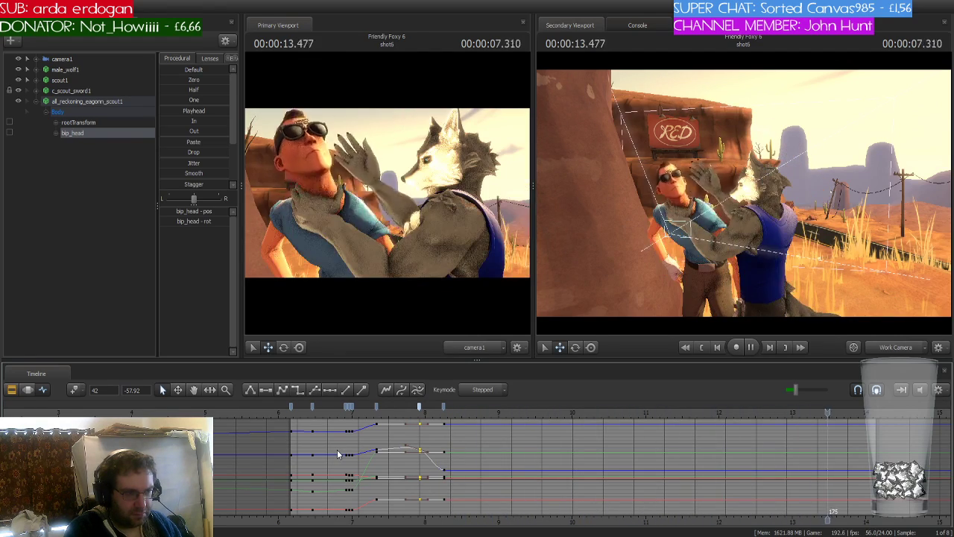
{"action": "middle_click_drag", "start_coordinate": [337, 449], "coordinate": [406, 453]}
{"action": "scroll", "coordinate": [193, 410], "scroll_direction": "down", "scroll_amount": 1}
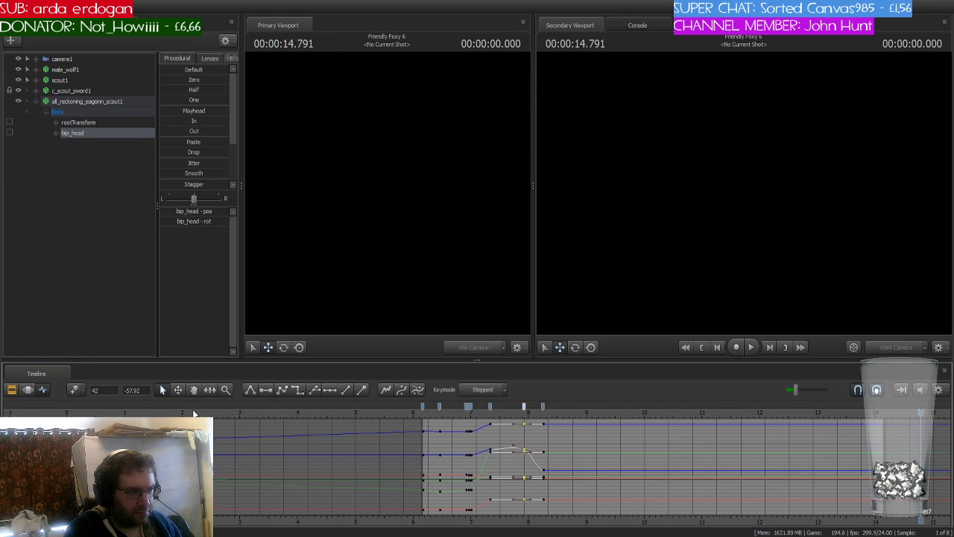
Select male_wolf1 and keyframe all of its controls at 6.166, 6.250 and 6.333 s of shot6
{"action": "left_click", "coordinate": [78, 71]}
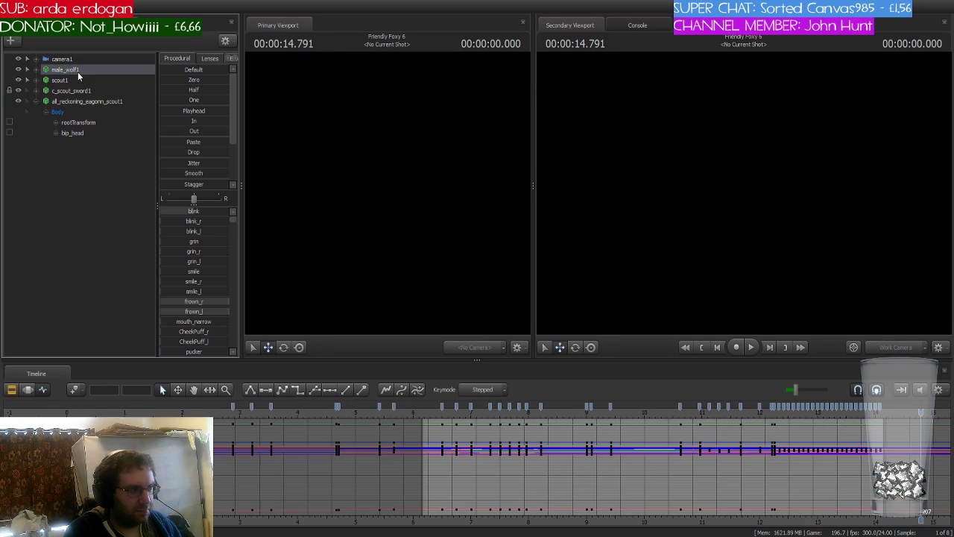
{"action": "scroll", "coordinate": [792, 465], "scroll_direction": "up", "scroll_amount": 10}
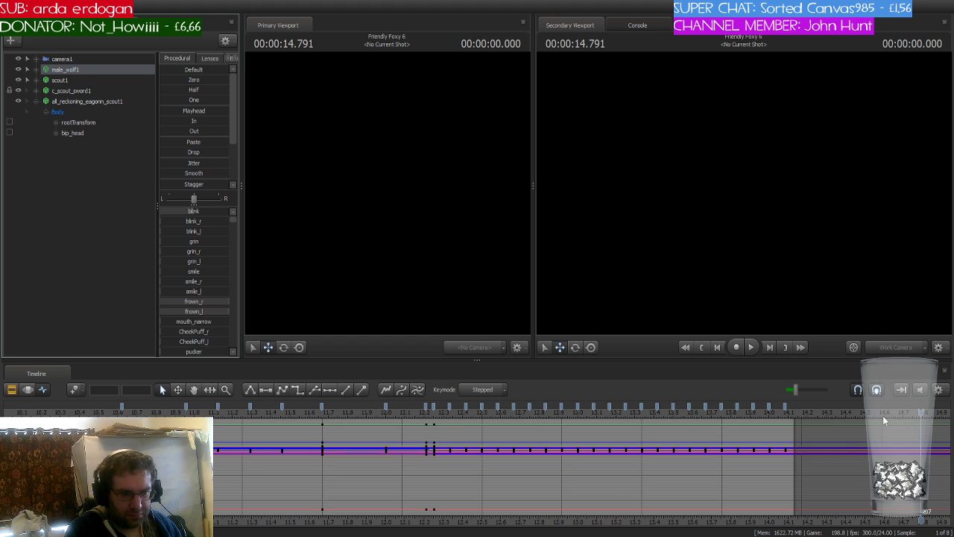
{"action": "left_click_drag", "start_coordinate": [918, 412], "coordinate": [696, 412]}
{"action": "left_click_drag", "start_coordinate": [637, 419], "coordinate": [433, 422]}
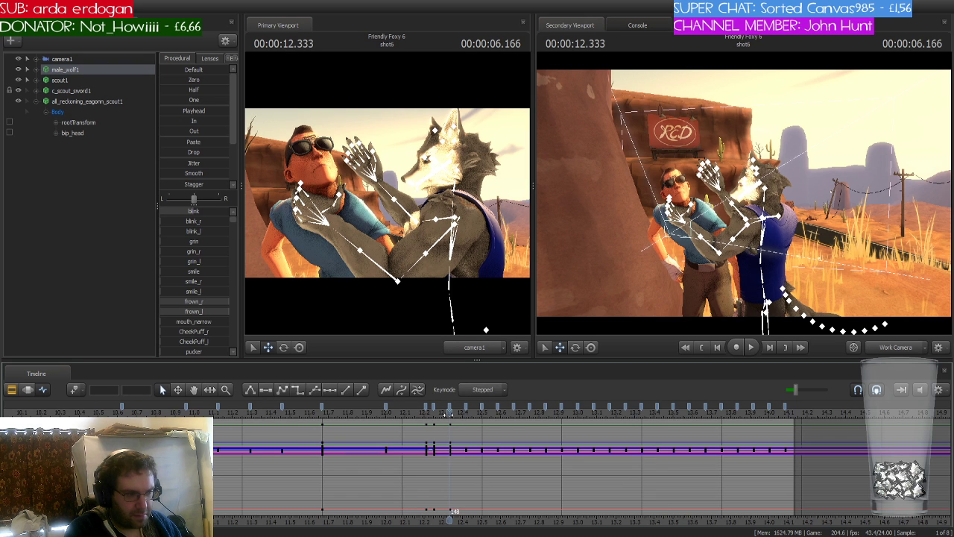
{"action": "left_click_drag", "start_coordinate": [449, 413], "coordinate": [466, 414]}
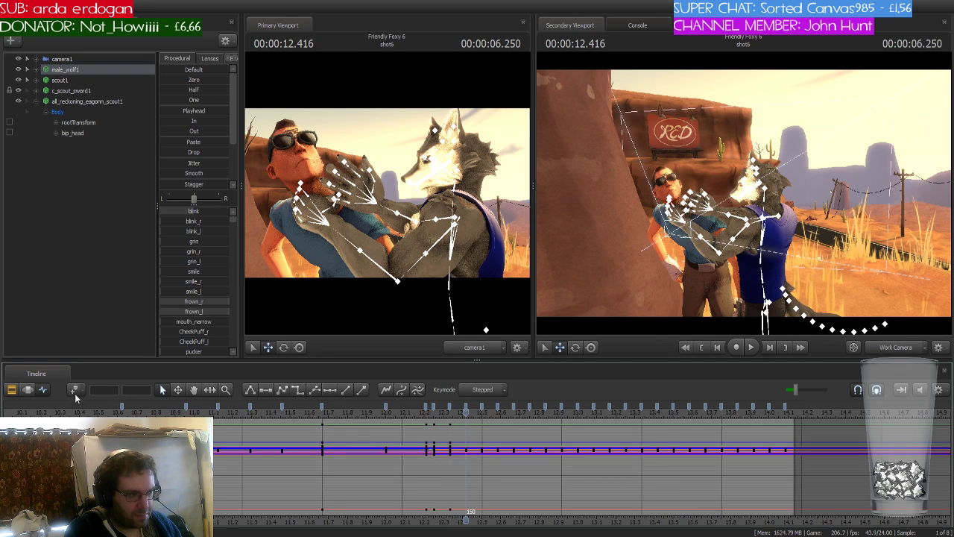
{"action": "left_click_drag", "start_coordinate": [471, 418], "coordinate": [484, 415]}
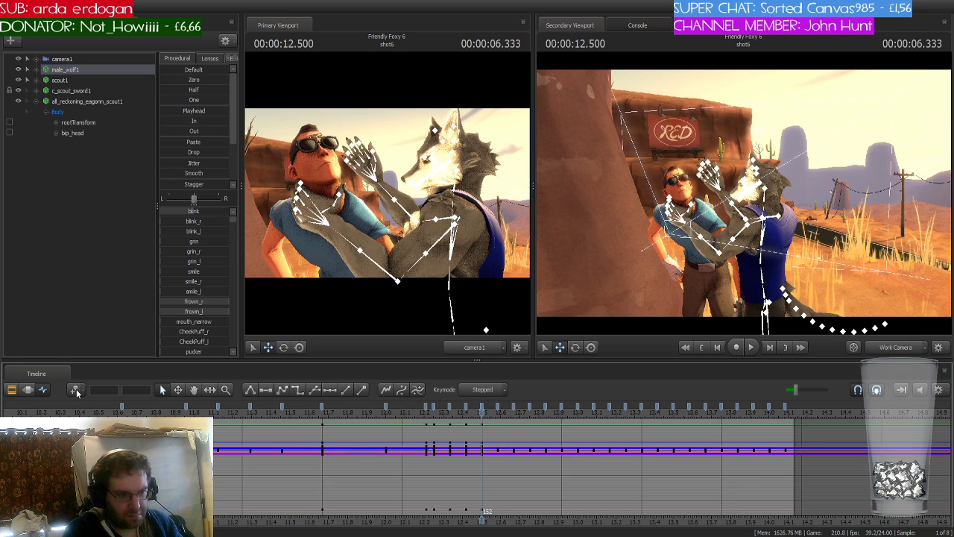
Keyframe all of male_wolf1's controls at every remaining hand key, two frames apart up to 7.916 s of shot6, and play back the ending
{"action": "key", "text": "Right"}
{"action": "key", "text": "Right"}
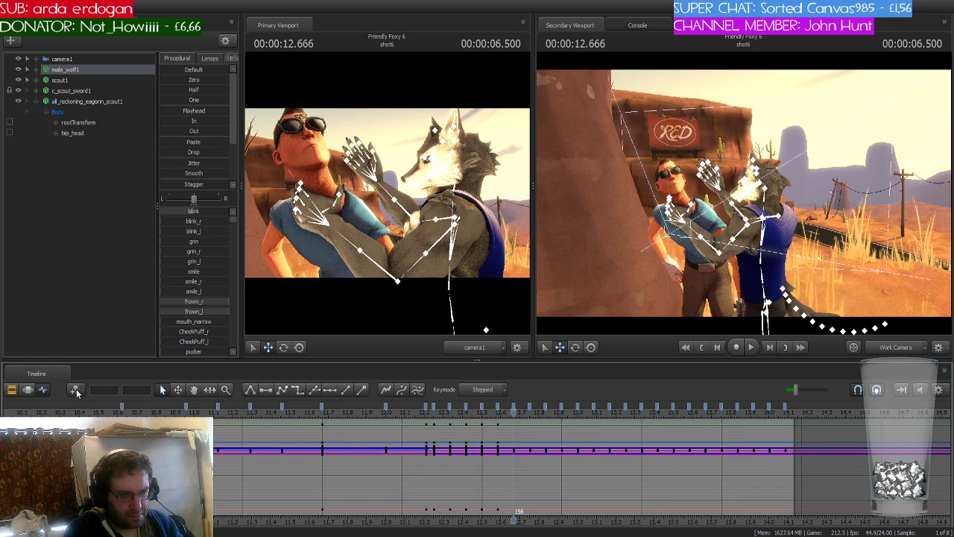
{"action": "key", "text": "Right"}
{"action": "key", "text": "Right"}
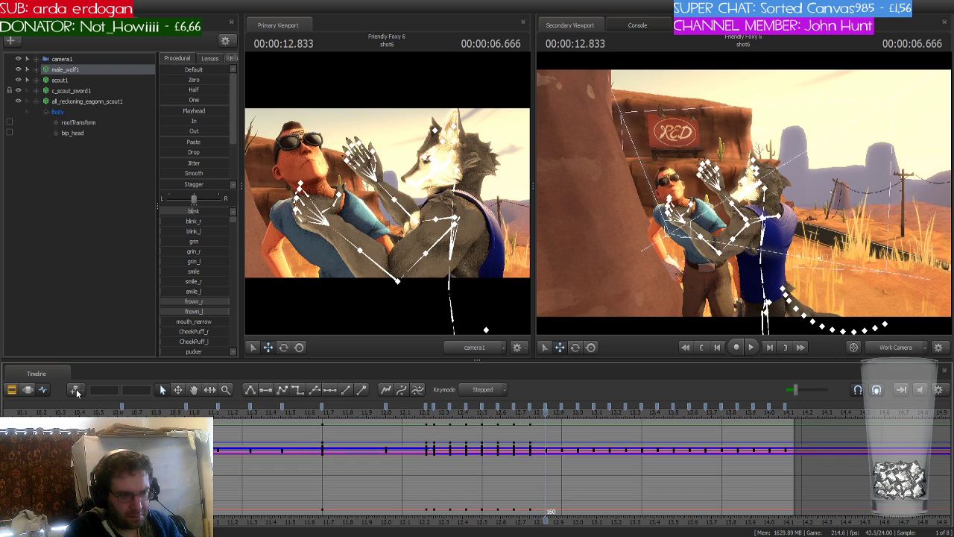
{"action": "key", "text": "Right"}
{"action": "key", "text": "Right"}
{"action": "key", "text": "Right"}
{"action": "key", "text": "Right"}
{"action": "key", "text": "Right"}
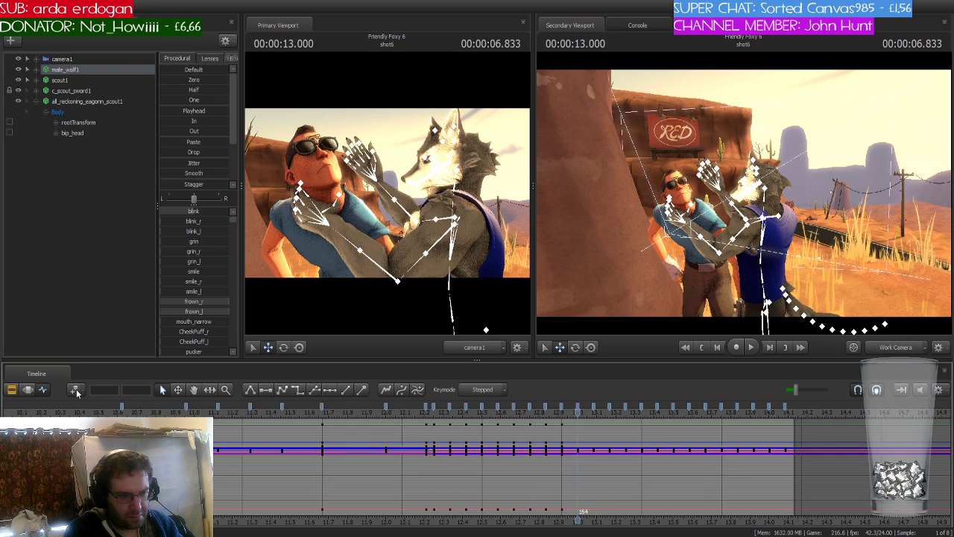
{"action": "key", "text": "Right"}
{"action": "key", "text": "Right"}
{"action": "key", "text": "Right"}
{"action": "key", "text": "Right"}
{"action": "key", "text": "Right"}
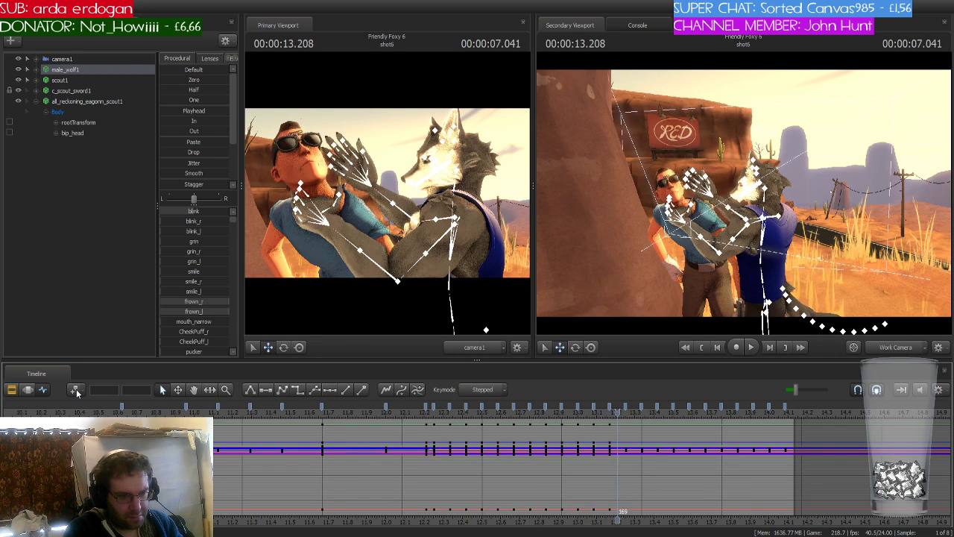
{"action": "key", "text": "Right"}
{"action": "key", "text": "Right"}
{"action": "key", "text": "Right"}
{"action": "key", "text": "Right"}
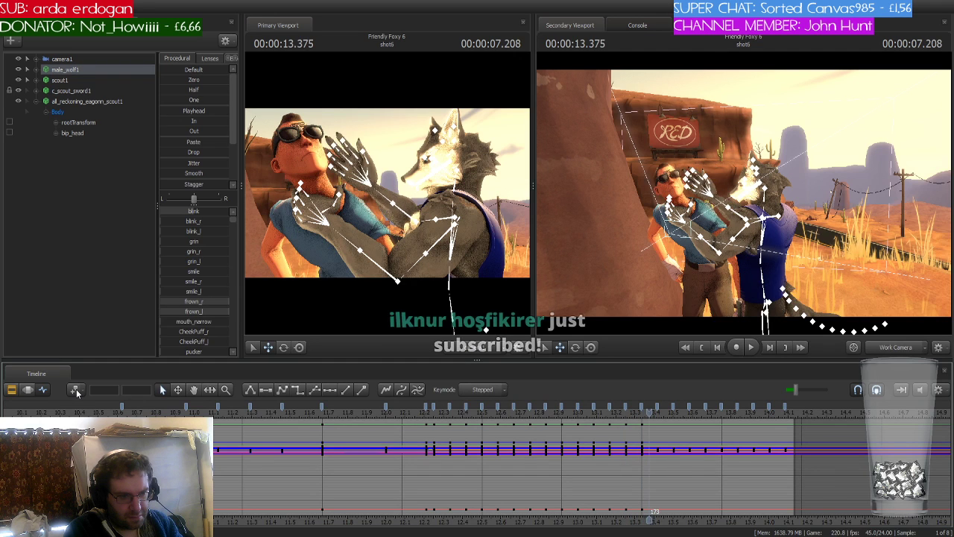
{"action": "key", "text": "Right"}
{"action": "key", "text": "Right"}
{"action": "key", "text": "Right"}
{"action": "key", "text": "Right"}
{"action": "key", "text": "Right"}
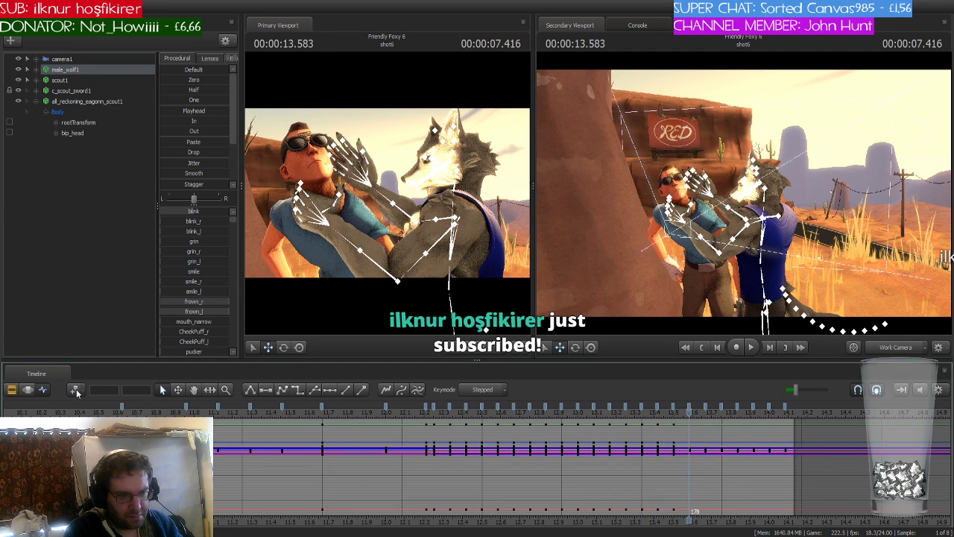
{"action": "key", "text": "Right"}
{"action": "key", "text": "Right"}
{"action": "key", "text": "Right"}
{"action": "key", "text": "Right"}
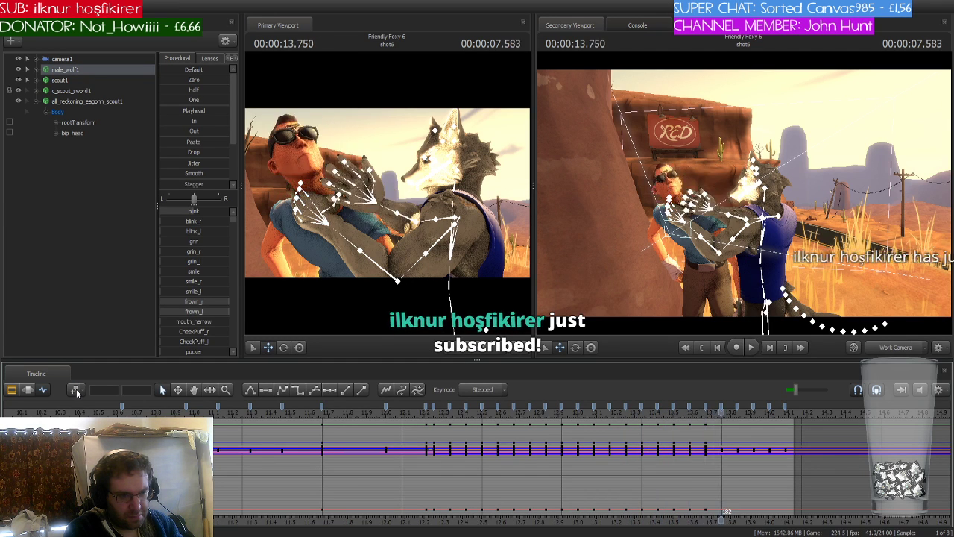
{"action": "key", "text": "Right"}
{"action": "key", "text": "Right"}
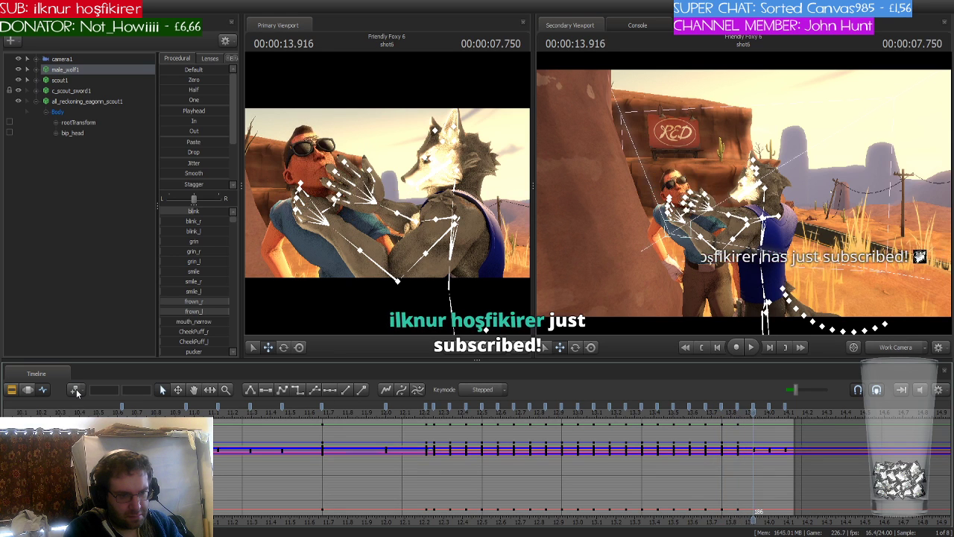
{"action": "key", "text": "Right"}
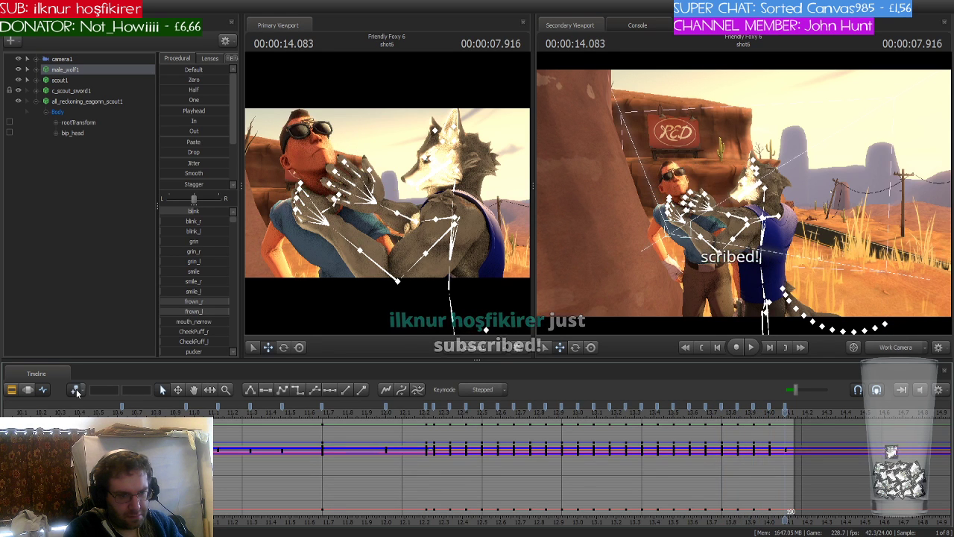
{"action": "left_click", "coordinate": [415, 427]}
{"action": "key", "text": "space"}
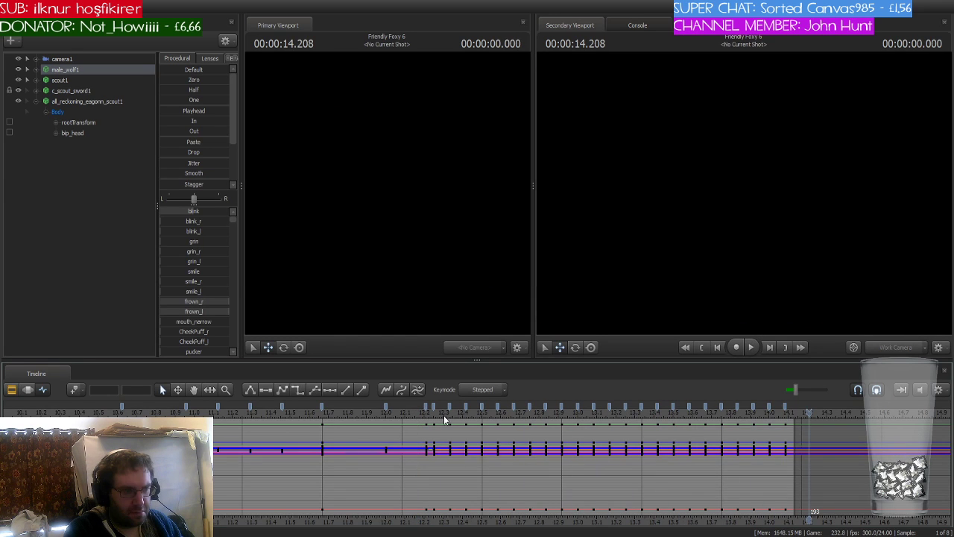
Expand male_wolf1, select its keyframes from frame 145 through frame 190, and review the motion in playback before clearing the selection
{"action": "left_click", "coordinate": [139, 277]}
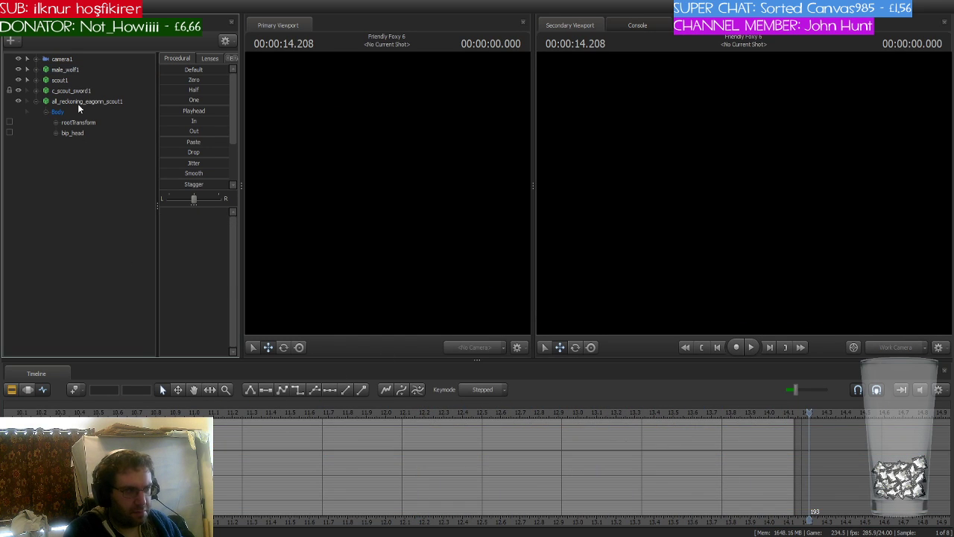
{"action": "left_click", "coordinate": [78, 70]}
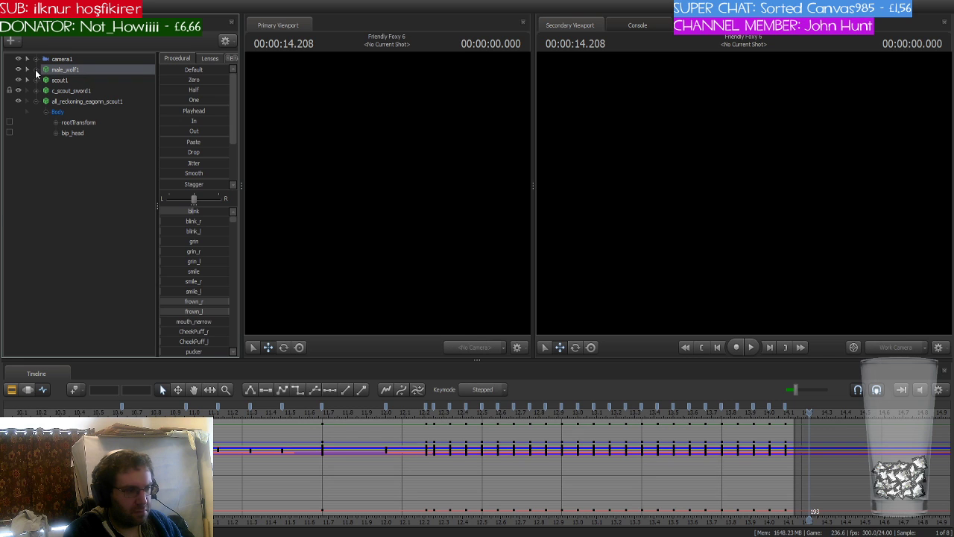
{"action": "left_click", "coordinate": [35, 69]}
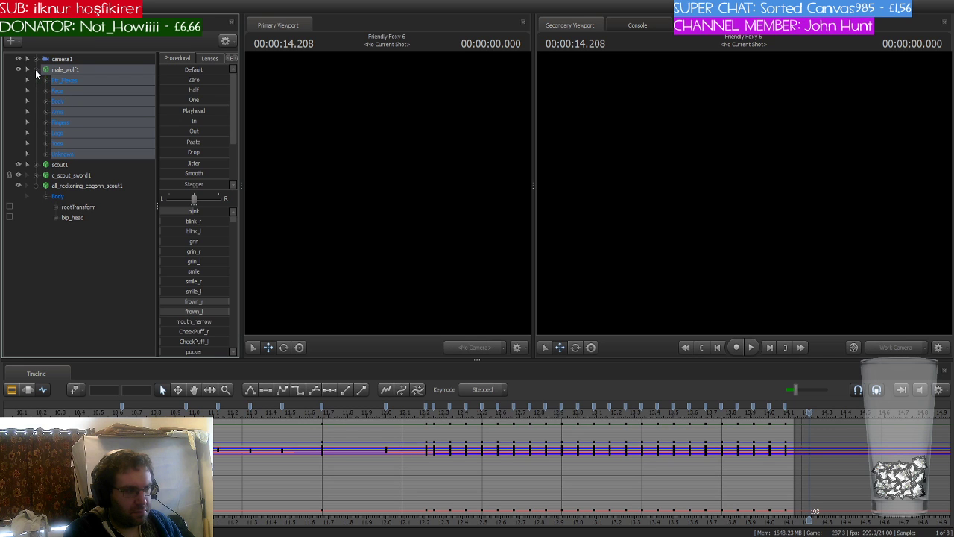
{"action": "left_click", "coordinate": [427, 410]}
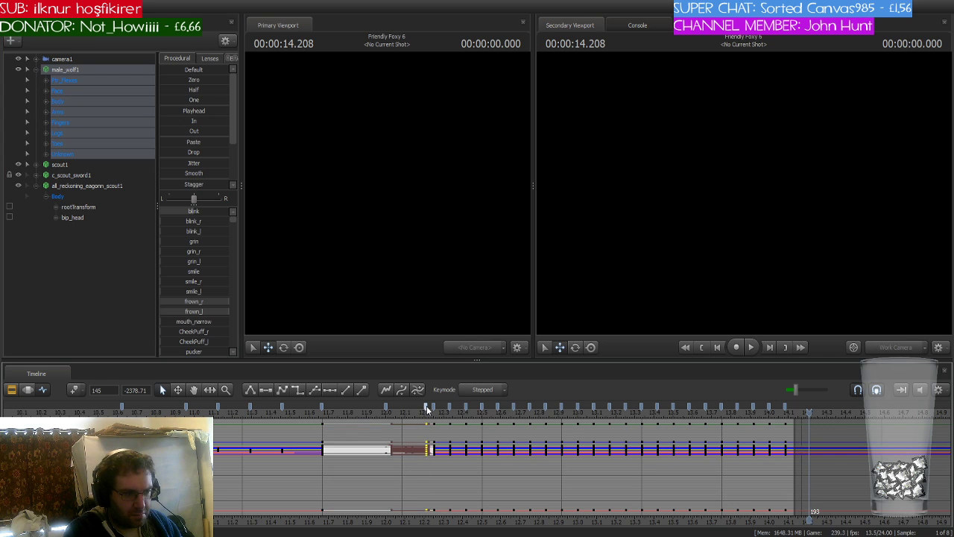
{"action": "left_click", "coordinate": [785, 411], "text": "shift"}
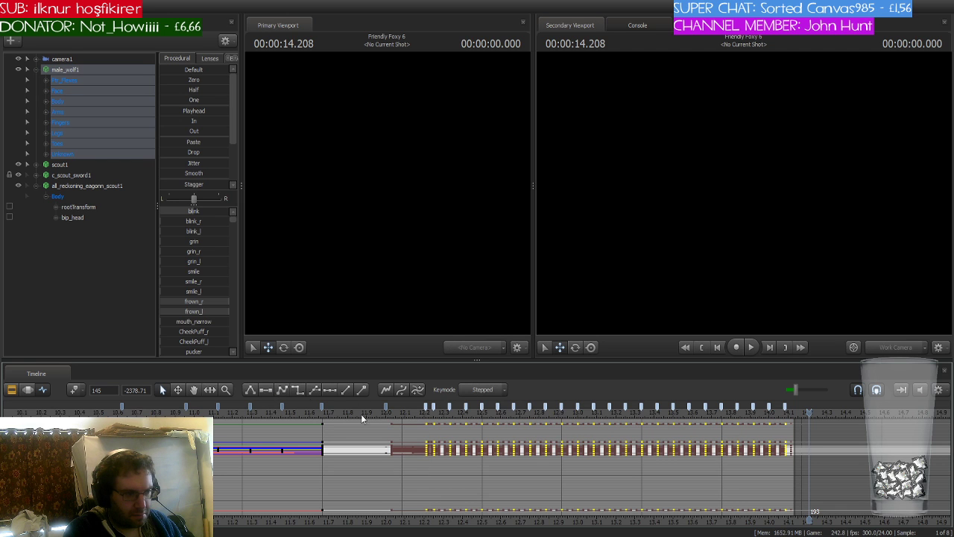
{"action": "key", "text": "space"}
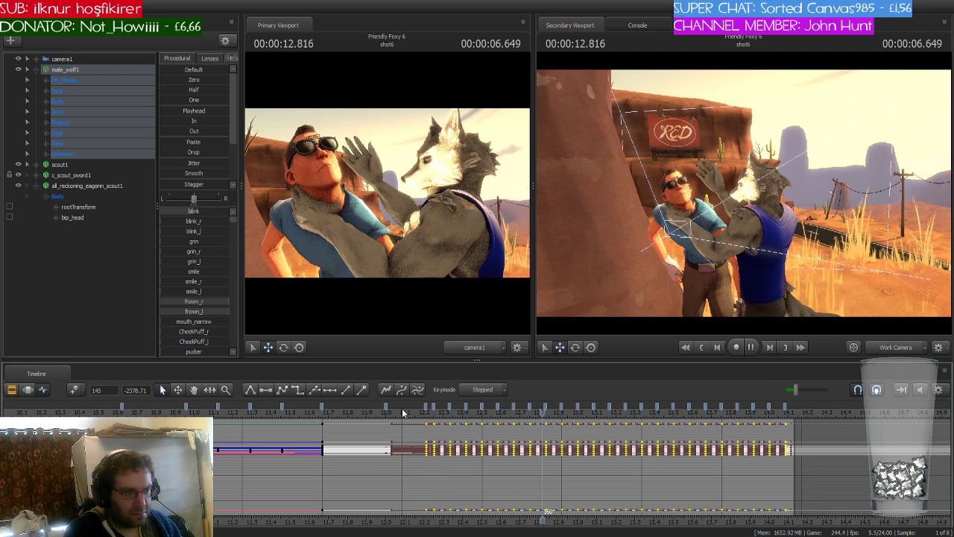
{"action": "left_click", "coordinate": [72, 265]}
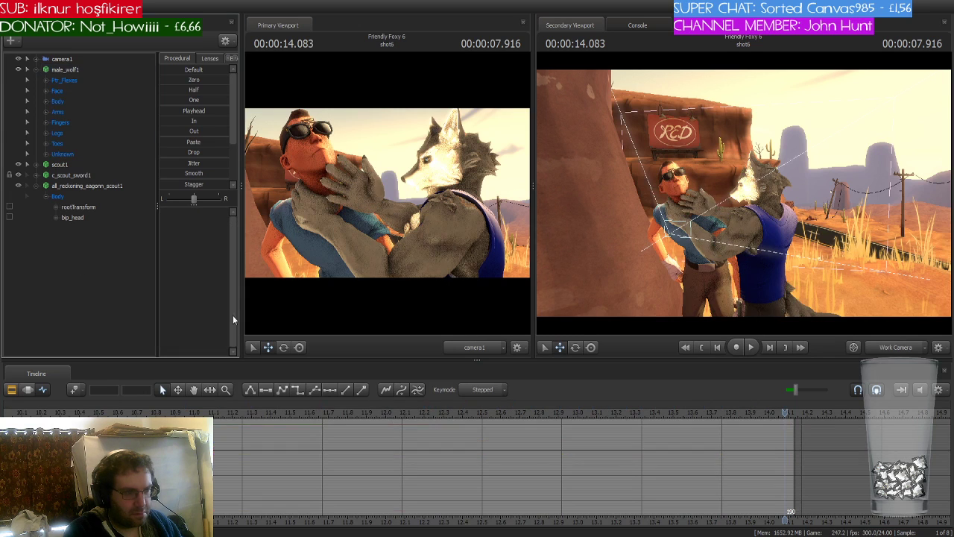
Show the animation curves of the wolf's Arms group and play back shot6 to check the arm motion
{"action": "left_click", "coordinate": [59, 111]}
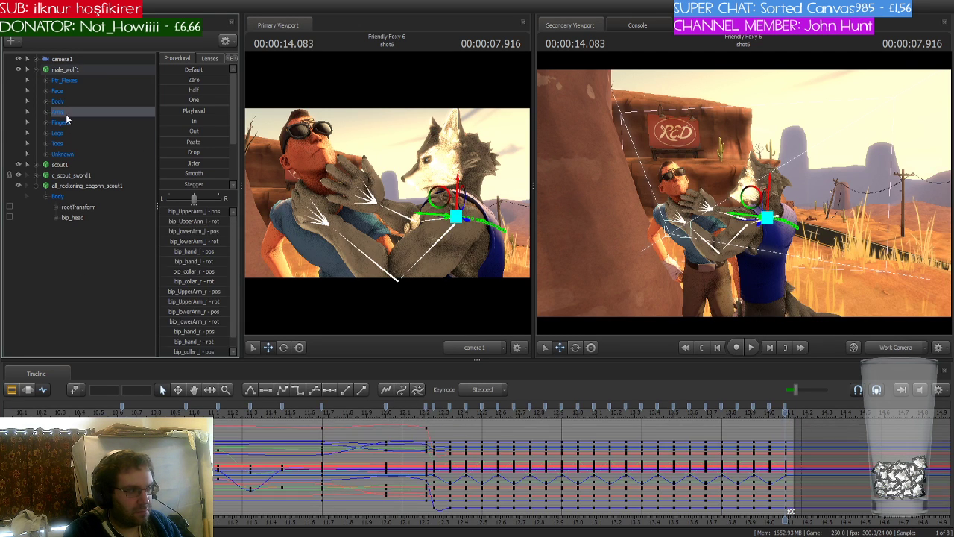
{"action": "left_click", "coordinate": [412, 410]}
{"action": "key", "text": "space"}
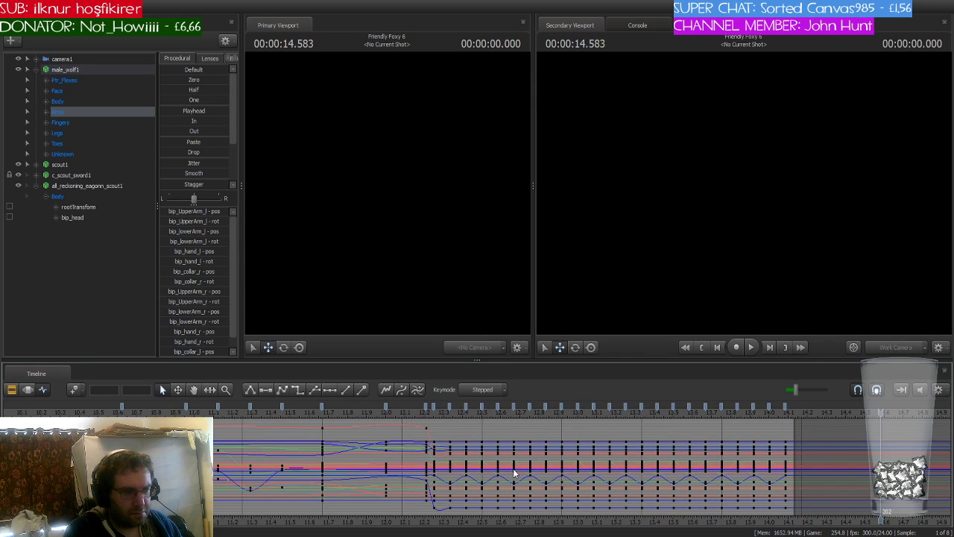
{"action": "scroll", "coordinate": [513, 471], "scroll_direction": "down", "scroll_amount": 5}
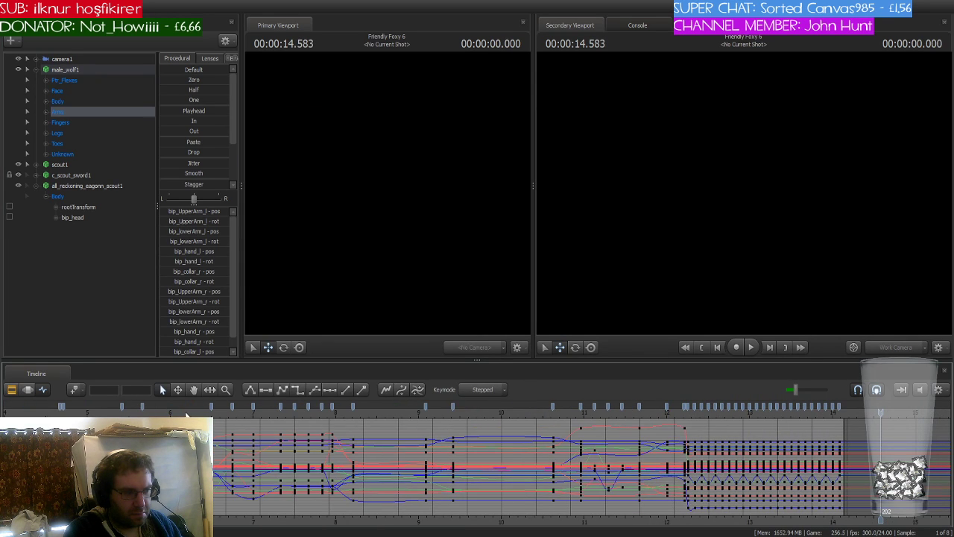
{"action": "left_click", "coordinate": [186, 412]}
{"action": "key", "text": "space"}
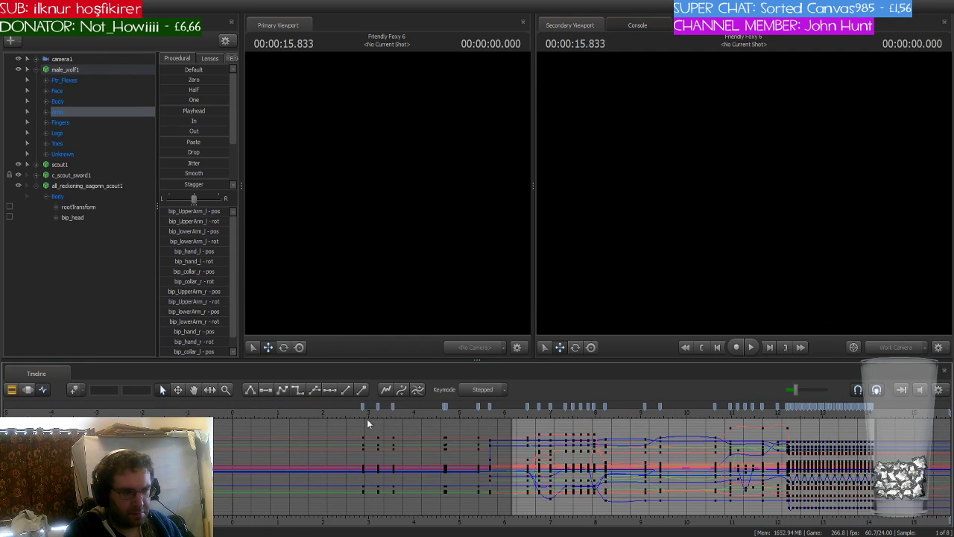
Switch the timeline to the clip view and play back the sequence from the start of shot5
{"action": "left_click", "coordinate": [13, 390]}
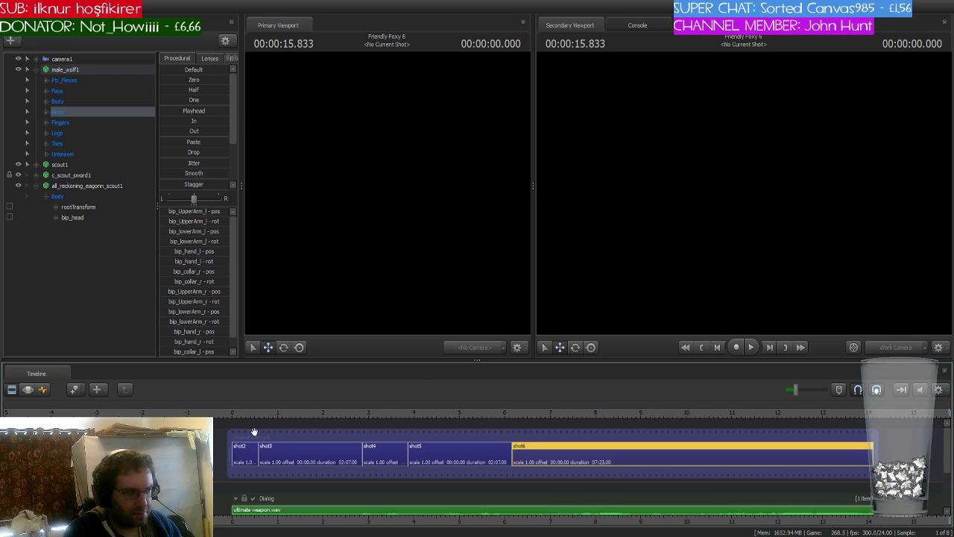
{"action": "key", "text": "Up"}
{"action": "key", "text": "Up"}
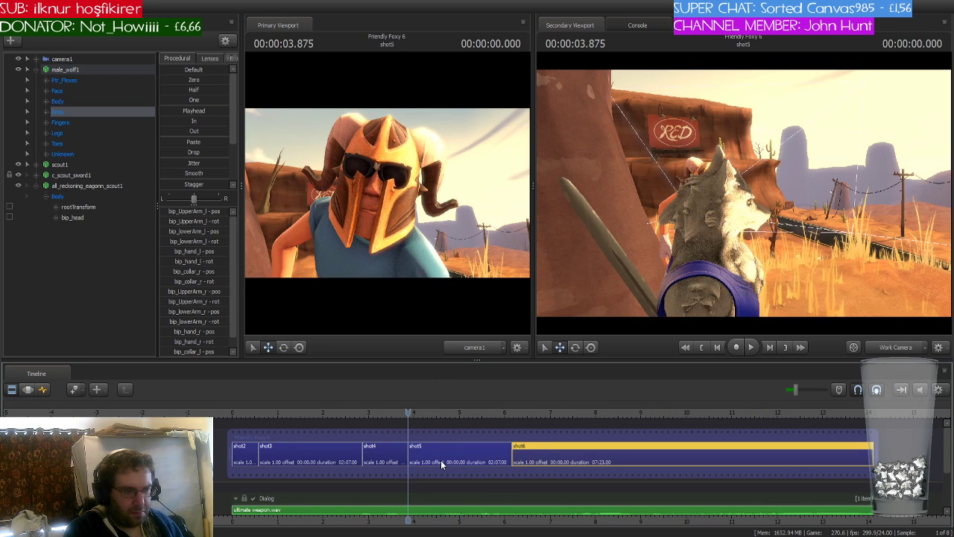
{"action": "key", "text": "space"}
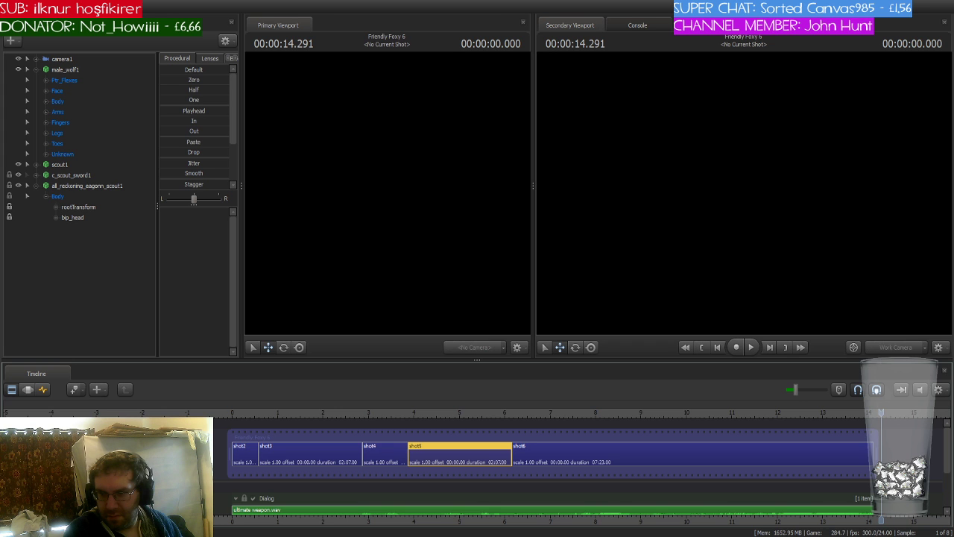
Play back the sequence from its opening shots into shot6 to check how the shots flow together
{"action": "key", "text": "Up"}
{"action": "key", "text": "Up"}
{"action": "key", "text": "Up"}
{"action": "key", "text": "Up"}
{"action": "key", "text": "Up"}
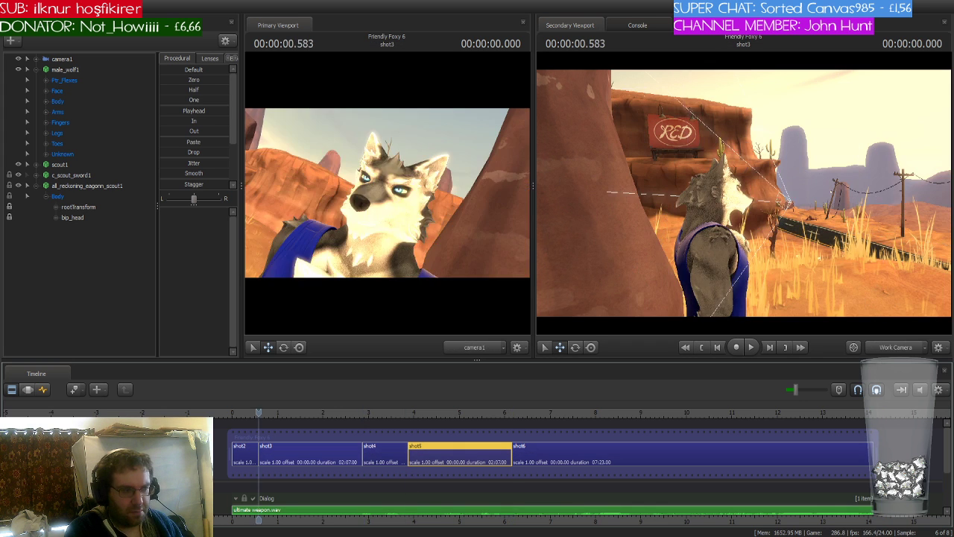
{"action": "key", "text": "Up"}
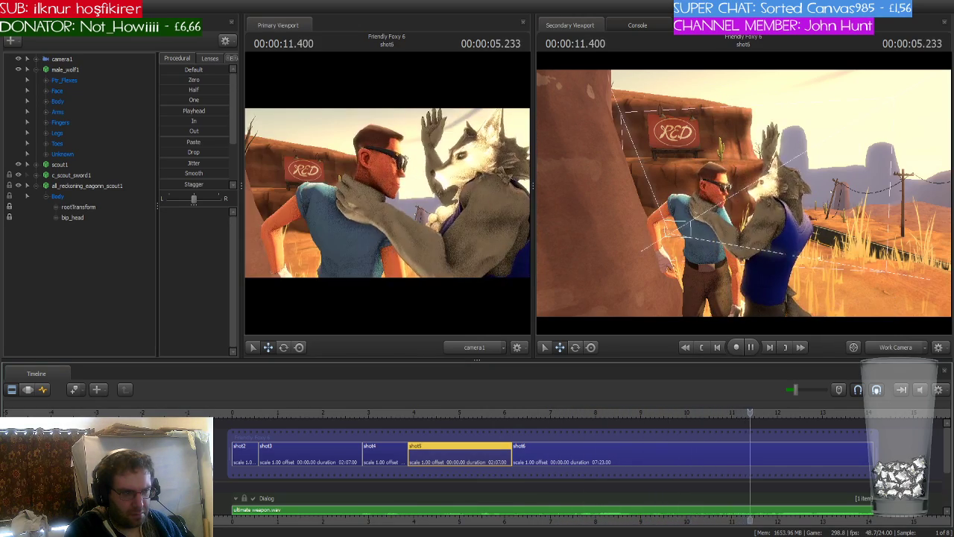
{"action": "key", "text": "space"}
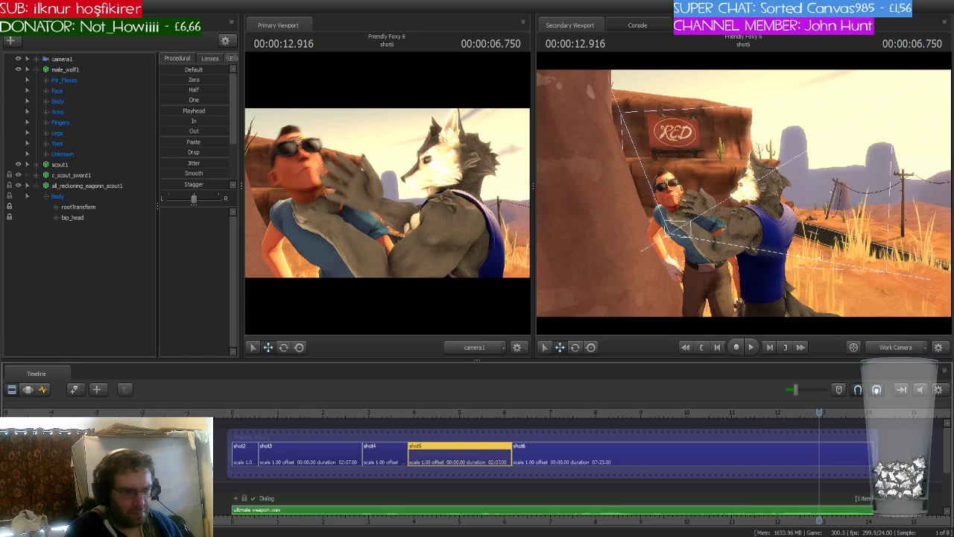
Show male_wolf1's animation curves in shot6 and move the playhead to frame 92
{"action": "key", "text": "Up"}
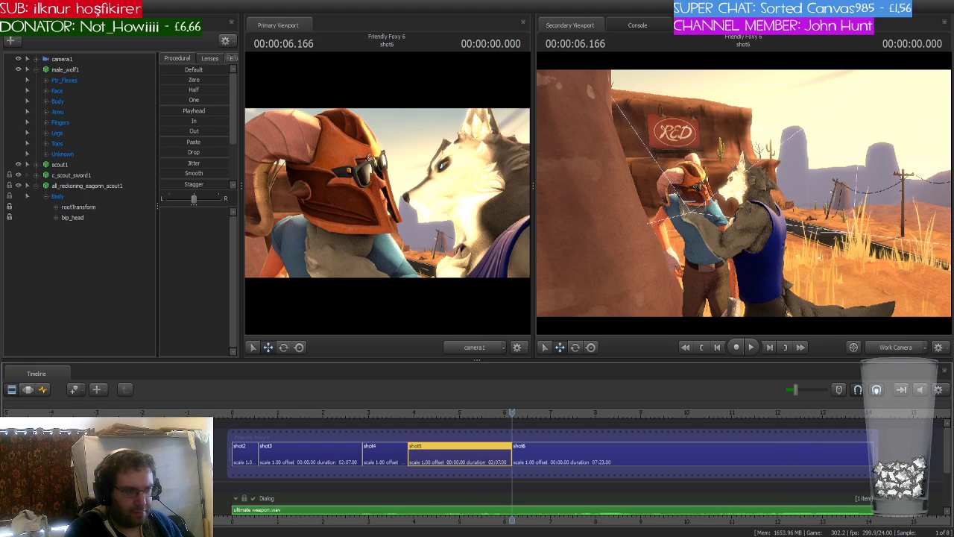
{"action": "left_click", "coordinate": [479, 470]}
{"action": "left_click", "coordinate": [45, 388]}
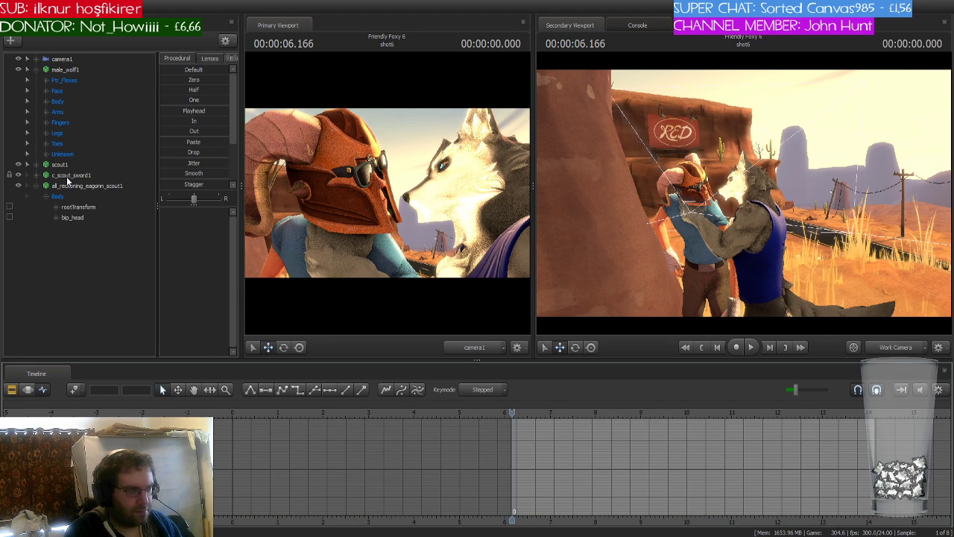
{"action": "left_click", "coordinate": [65, 70]}
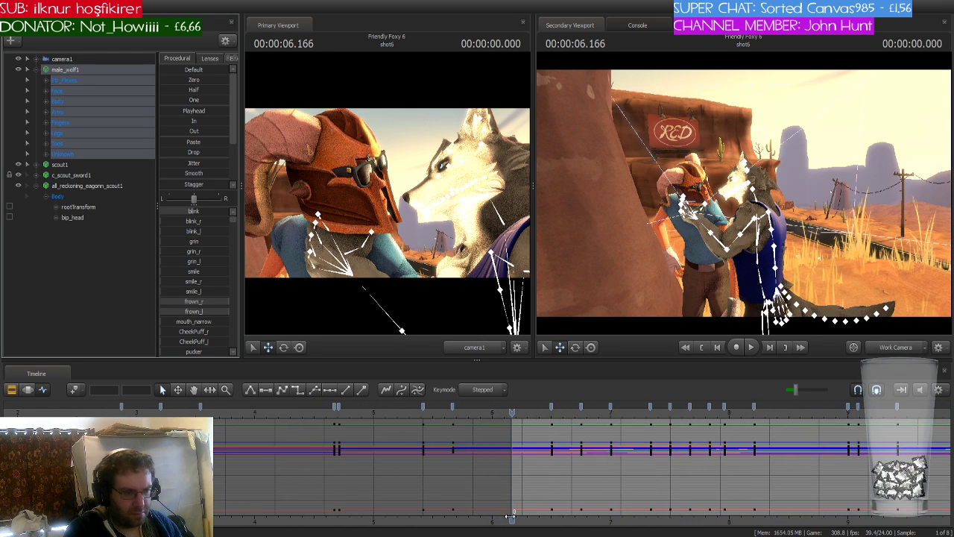
{"action": "scroll", "coordinate": [589, 456], "scroll_direction": "up", "scroll_amount": 5}
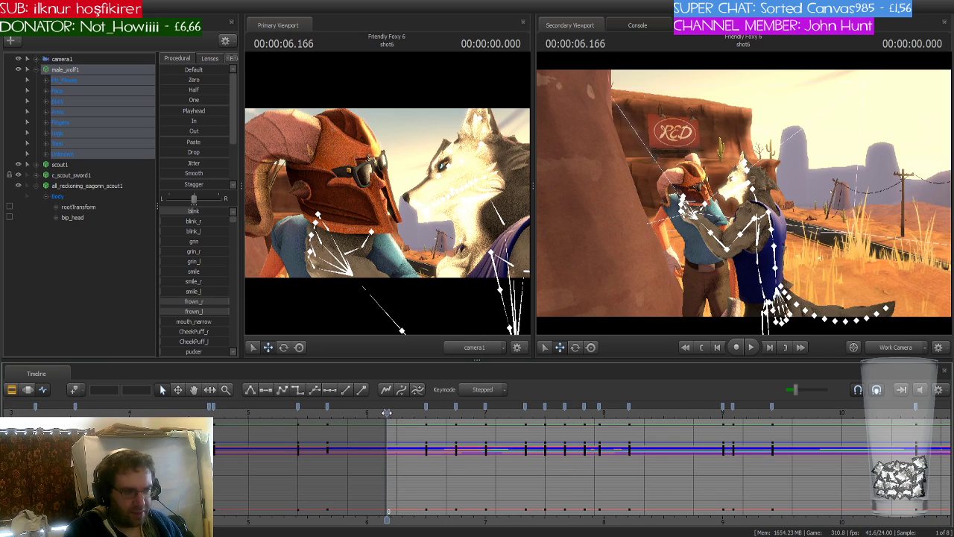
{"action": "left_click_drag", "start_coordinate": [387, 412], "coordinate": [842, 432]}
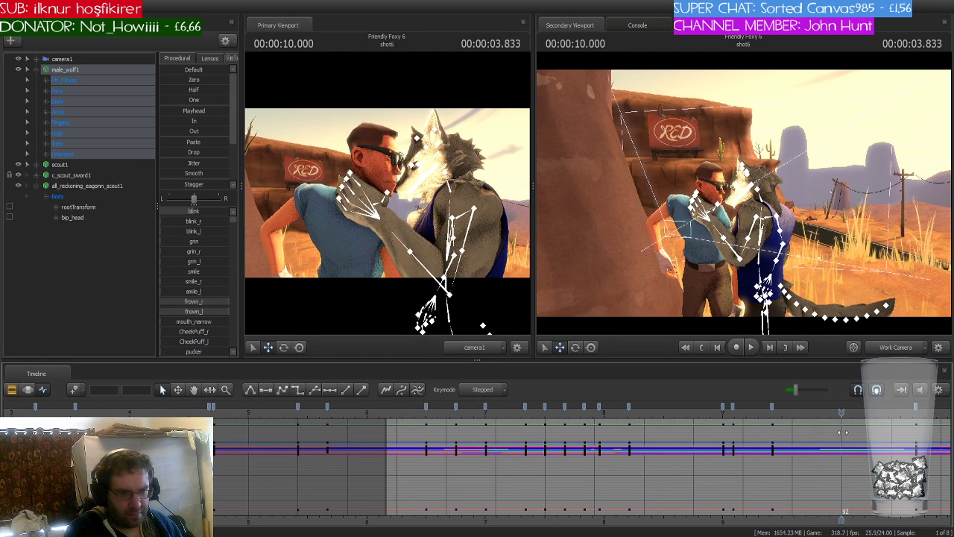
{"action": "middle_click_drag", "start_coordinate": [838, 521], "coordinate": [436, 519]}
{"action": "left_click", "coordinate": [74, 390]}
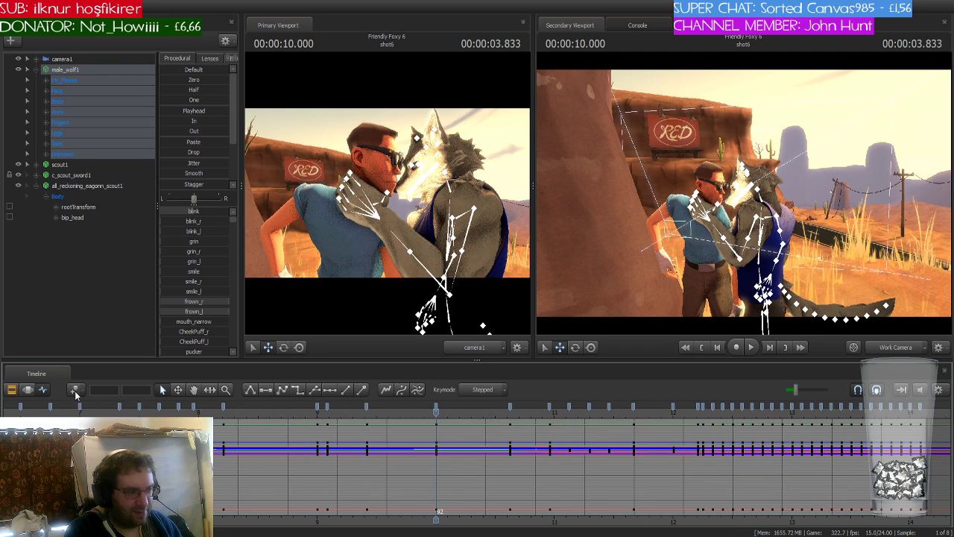
Rotate the wolf's bip_neck at frame 92 to turn his head toward the scout's face
{"action": "key", "text": "w"}
{"action": "left_click_drag", "start_coordinate": [844, 272], "coordinate": [742, 194]}
{"action": "left_click", "coordinate": [716, 195]}
{"action": "key", "text": "e"}
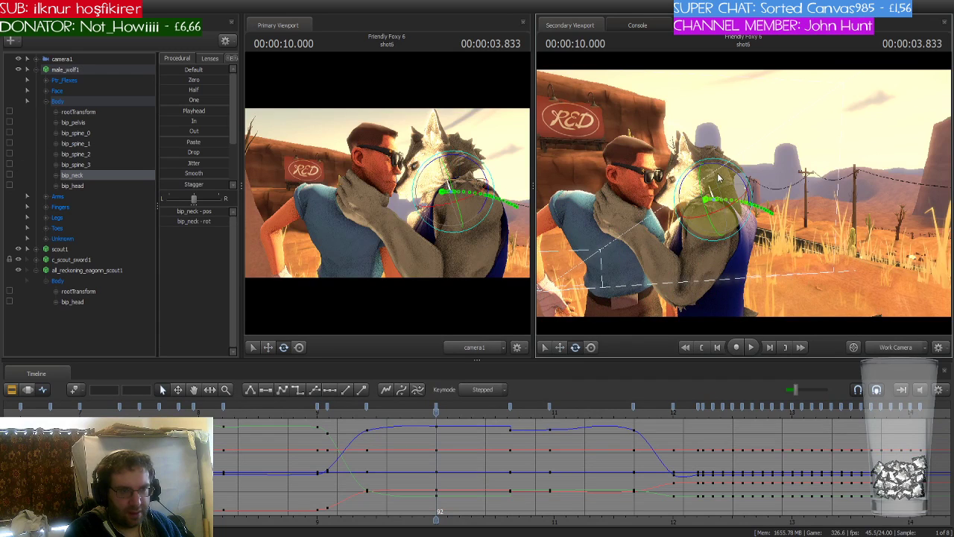
{"action": "left_click_drag", "start_coordinate": [727, 171], "coordinate": [726, 171]}
Adjust the wolf's upper body at frame 92 by rotating his spine backward and reposing bip_UpperArm_r toward the scout
{"action": "left_click", "coordinate": [711, 285]}
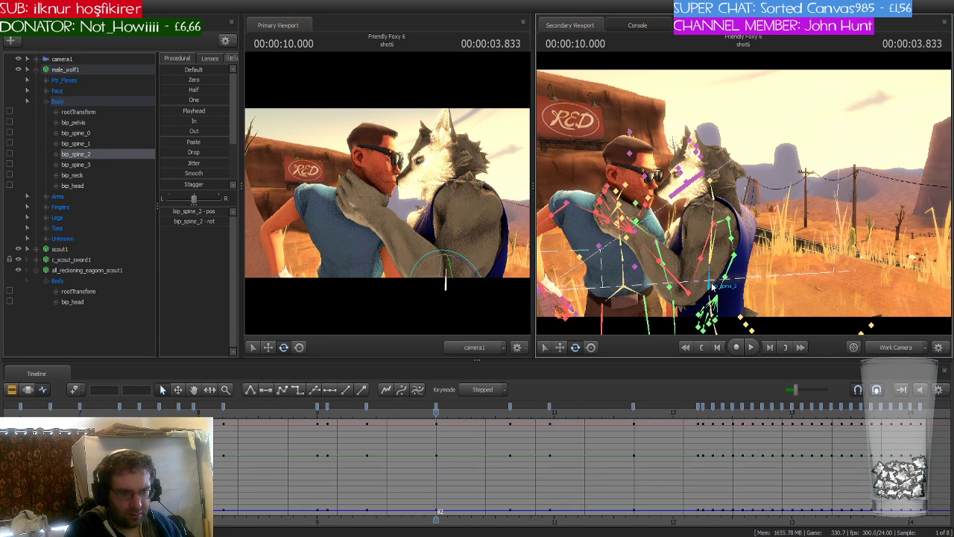
{"action": "left_click_drag", "start_coordinate": [722, 323], "coordinate": [668, 274]}
{"action": "left_click", "coordinate": [712, 244]}
{"action": "left_click", "coordinate": [666, 247], "text": "ctrl"}
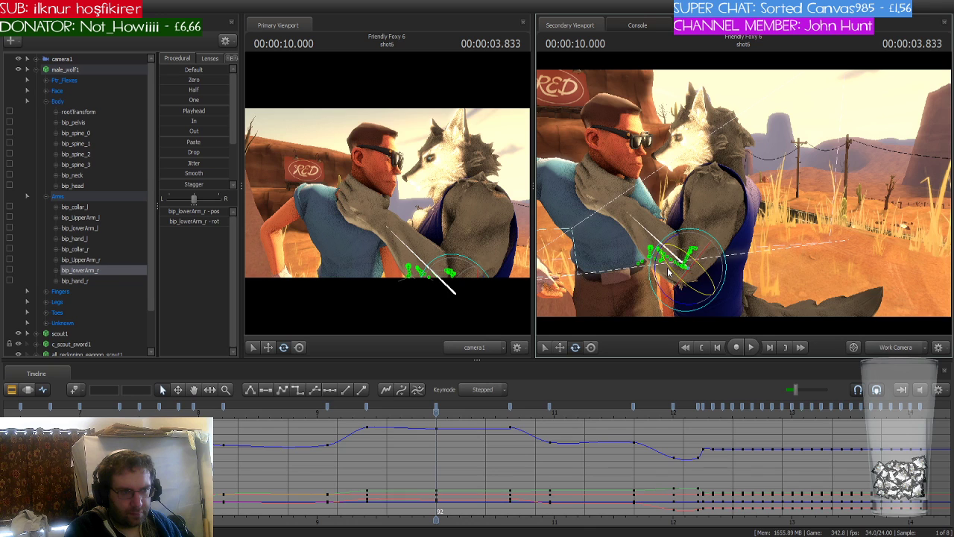
{"action": "left_click", "coordinate": [708, 224]}
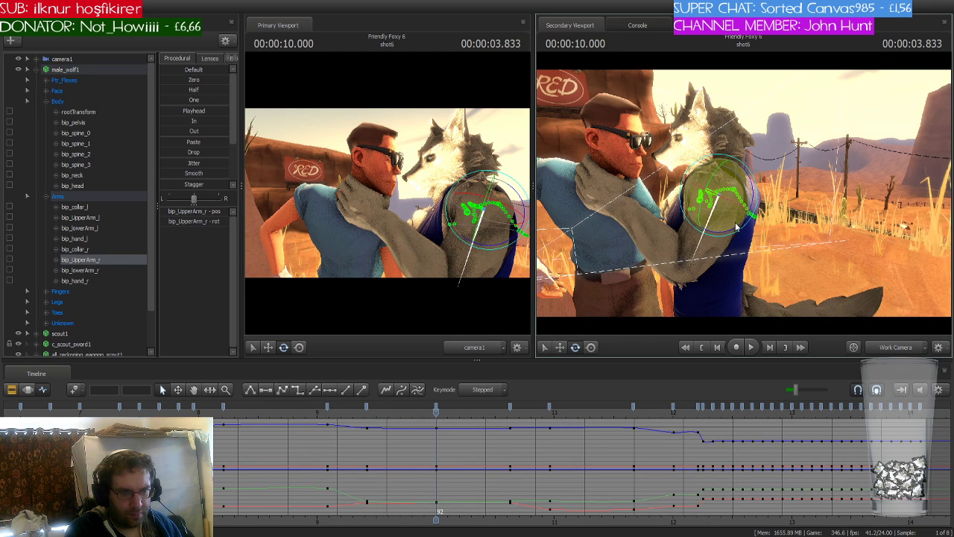
{"action": "left_click_drag", "start_coordinate": [730, 216], "coordinate": [734, 233]}
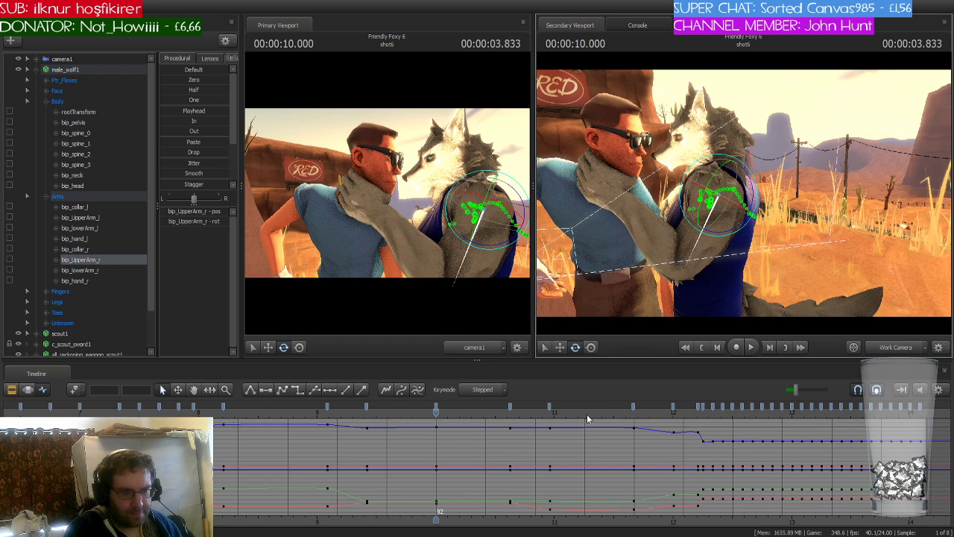
Copy all of male_wolf1's keys at frame 92 and paste them over the keys at frame 107
{"action": "left_click", "coordinate": [436, 406]}
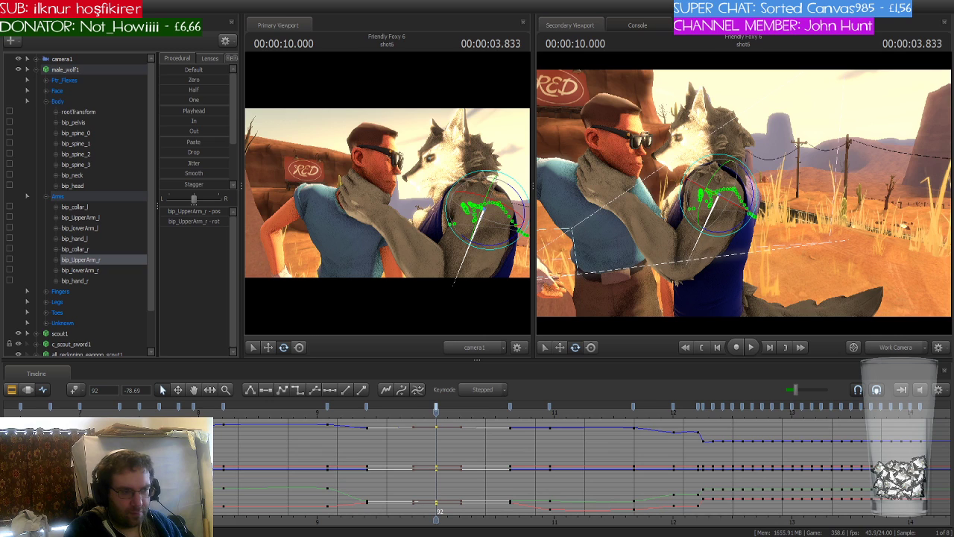
{"action": "mouse_move", "coordinate": [436, 418]}
{"action": "left_mouse_down"}
{"action": "mouse_move", "coordinate": [513, 420]}
{"action": "mouse_move", "coordinate": [436, 421]}
{"action": "left_mouse_up"}
{"action": "left_click", "coordinate": [116, 83]}
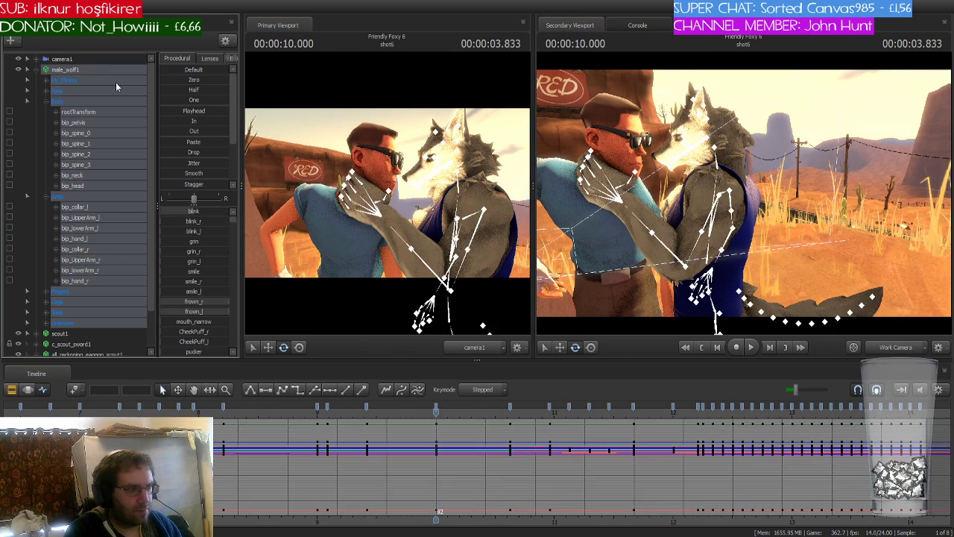
{"action": "left_click", "coordinate": [437, 410]}
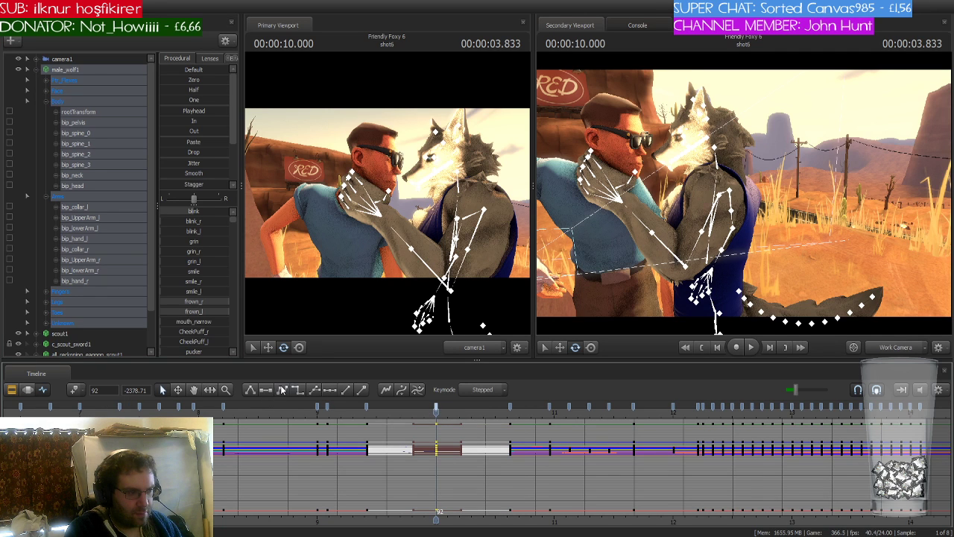
{"action": "left_click_drag", "start_coordinate": [440, 412], "coordinate": [437, 445]}
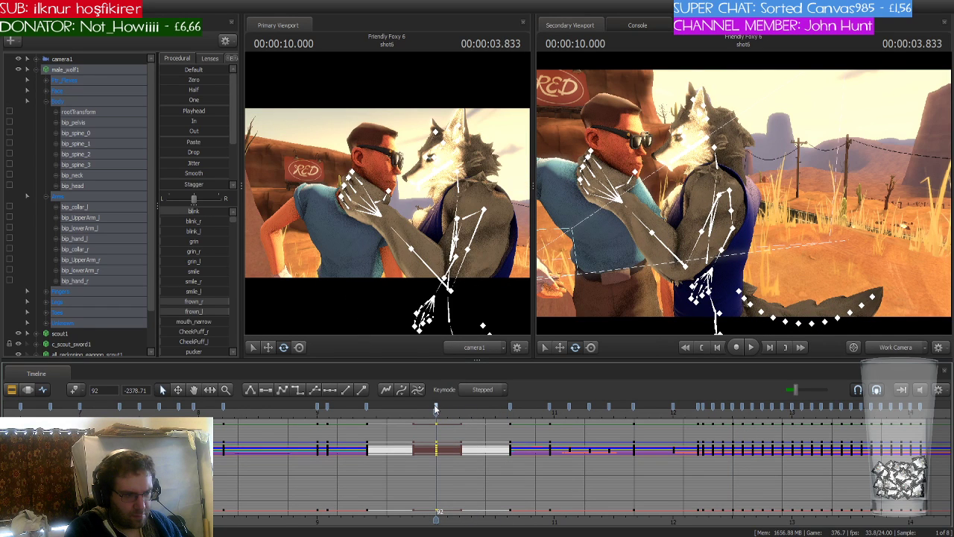
{"action": "left_click", "coordinate": [511, 406]}
{"action": "left_click_drag", "start_coordinate": [444, 415], "coordinate": [511, 423]}
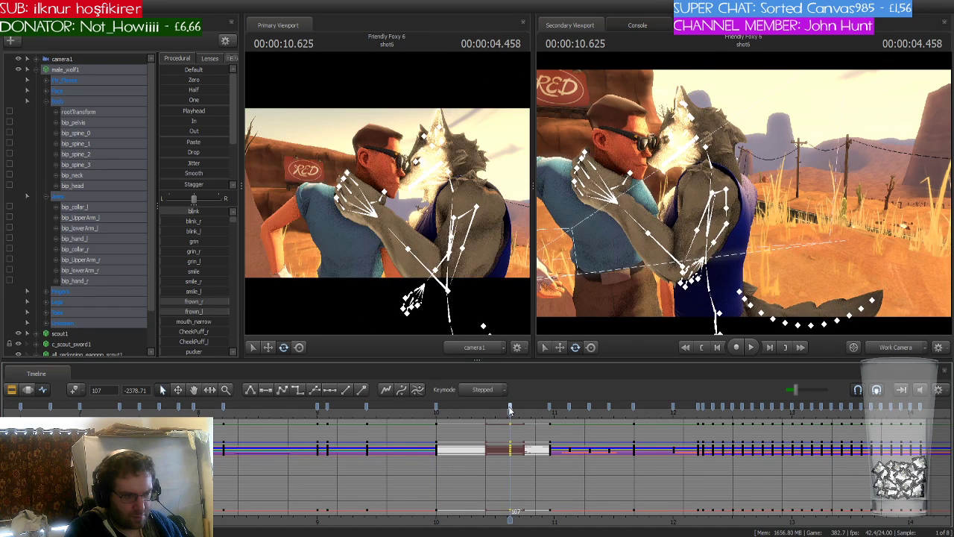
{"action": "left_click", "coordinate": [538, 457]}
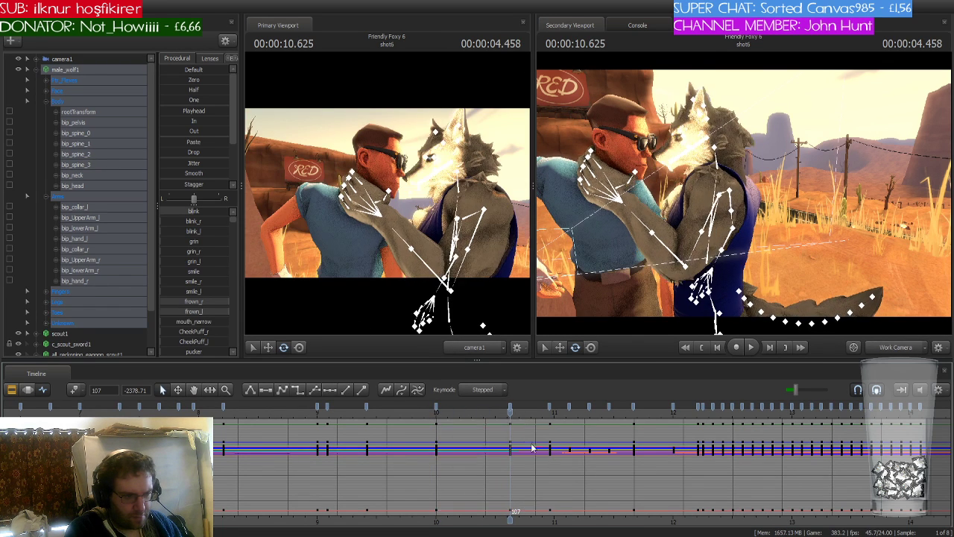
Review the revised wolf pose to the end of shot6, and play back the sequence from the start of shot4 into shot6
{"action": "left_click_drag", "start_coordinate": [509, 414], "coordinate": [836, 452]}
{"action": "key", "text": "space"}
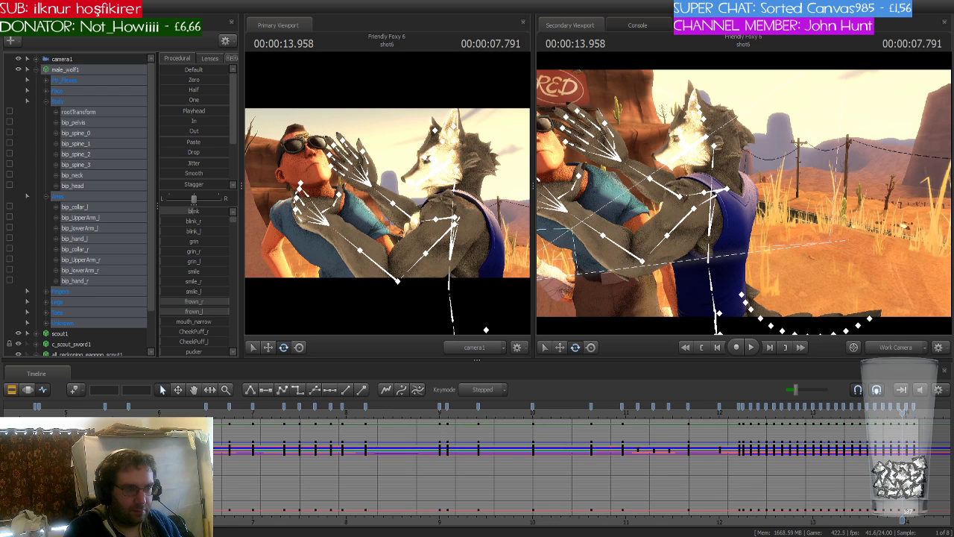
{"action": "scroll", "coordinate": [533, 492], "scroll_direction": "down", "scroll_amount": 5}
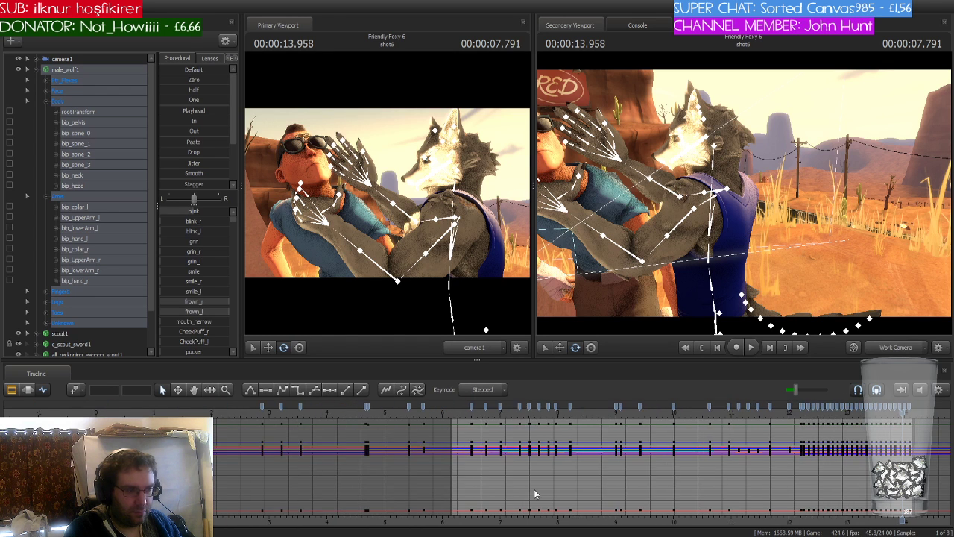
{"action": "scroll", "coordinate": [527, 493], "scroll_direction": "down", "scroll_amount": 1}
{"action": "key", "text": "Up"}
{"action": "key", "text": "Up"}
{"action": "key", "text": "Up"}
{"action": "key", "text": "Up"}
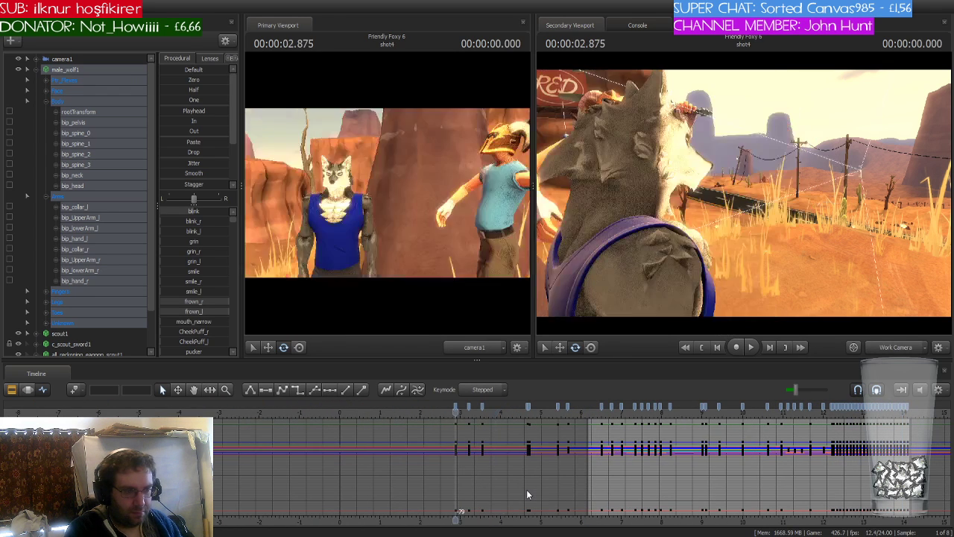
{"action": "key", "text": "space"}
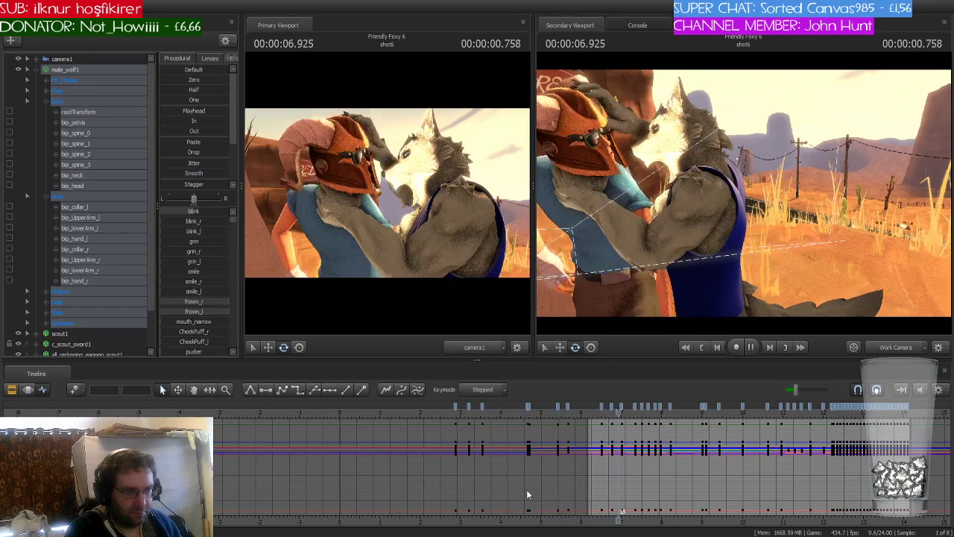
{"action": "key", "text": "space"}
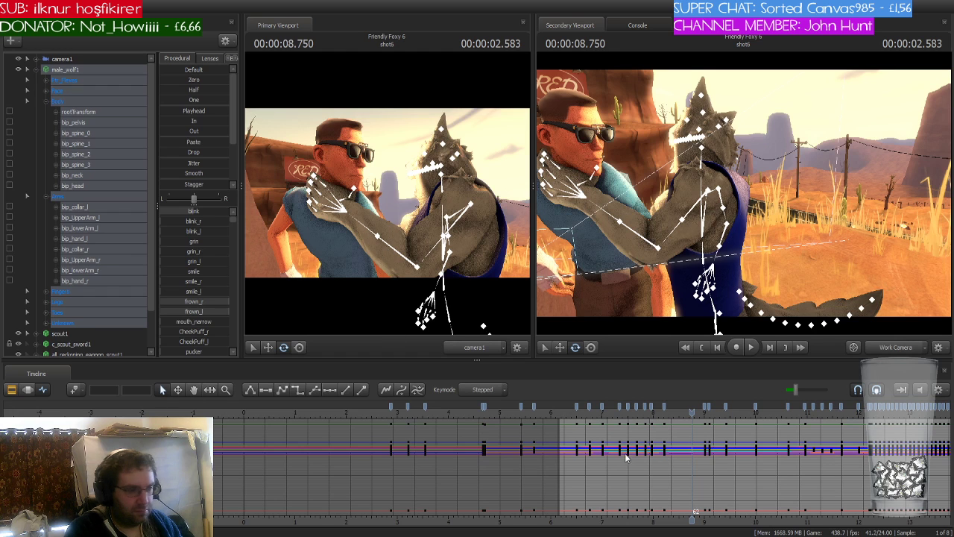
Select scout1's Ptr_Flexes and Face groups and move the playhead to the first frame of shot6
{"action": "left_click_drag", "start_coordinate": [689, 416], "coordinate": [575, 417]}
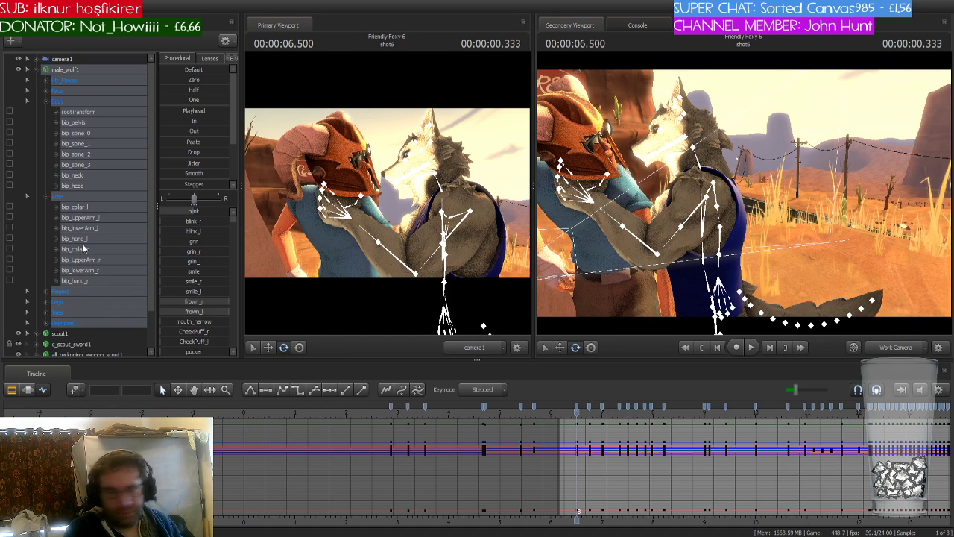
{"action": "left_click", "coordinate": [103, 113]}
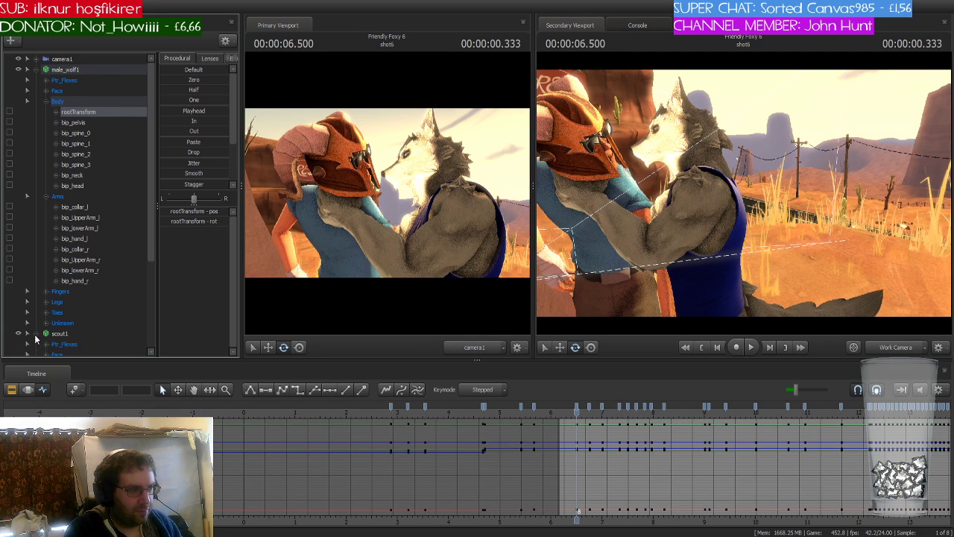
{"action": "scroll", "coordinate": [85, 291], "scroll_direction": "down", "scroll_amount": 1}
{"action": "scroll", "coordinate": [86, 285], "scroll_direction": "down", "scroll_amount": 2}
{"action": "left_click", "coordinate": [73, 249]}
{"action": "left_click", "coordinate": [68, 259], "text": "ctrl"}
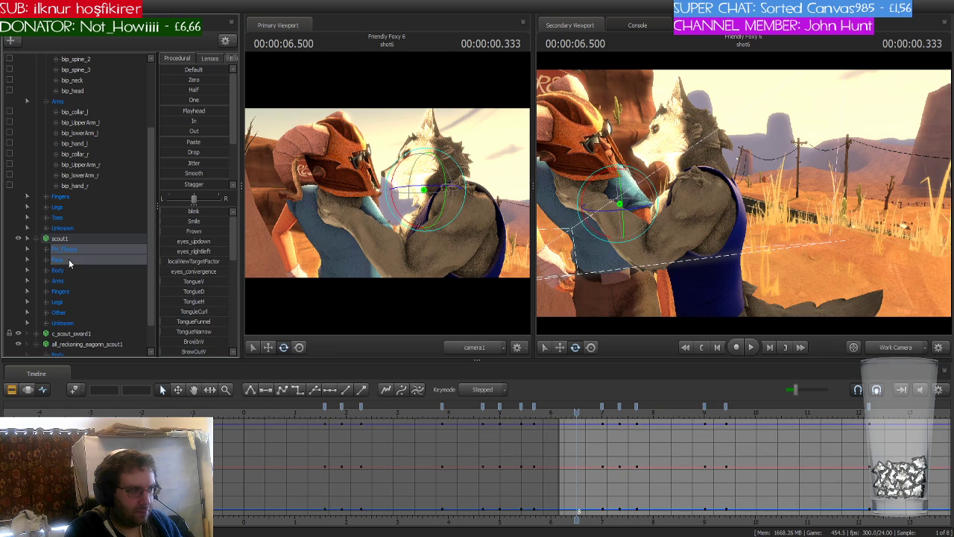
{"action": "scroll", "coordinate": [615, 487], "scroll_direction": "up", "scroll_amount": 3}
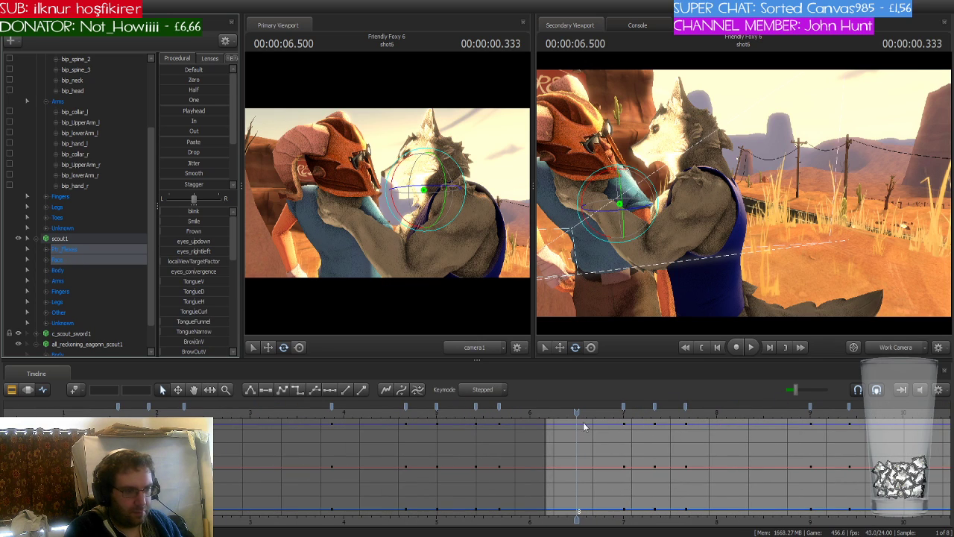
{"action": "left_click_drag", "start_coordinate": [584, 426], "coordinate": [545, 441]}
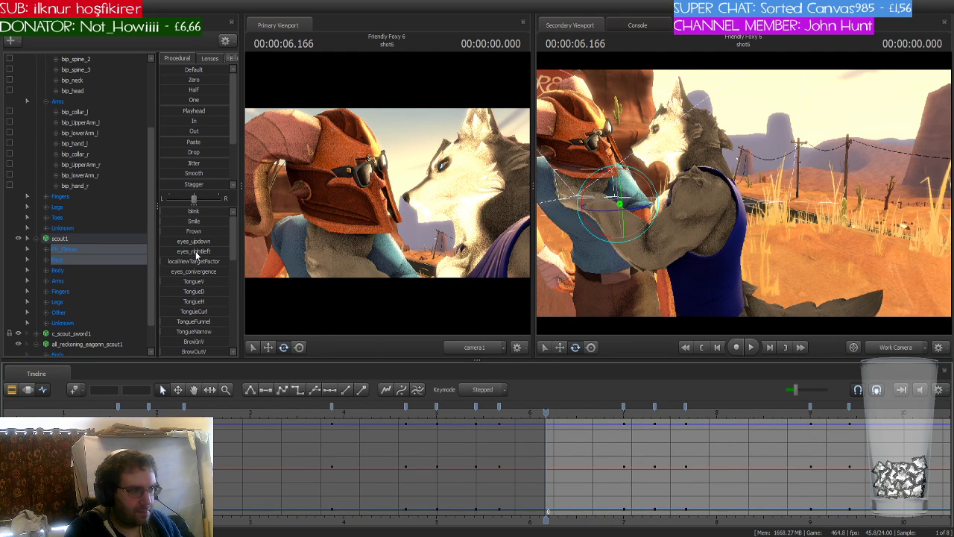
Apply the scaredUpper emotion preset to the scout's face at the first frame of shot6 and expand his Face group
{"action": "scroll", "coordinate": [195, 251], "scroll_direction": "down", "scroll_amount": 3}
{"action": "scroll", "coordinate": [196, 255], "scroll_direction": "down", "scroll_amount": 1}
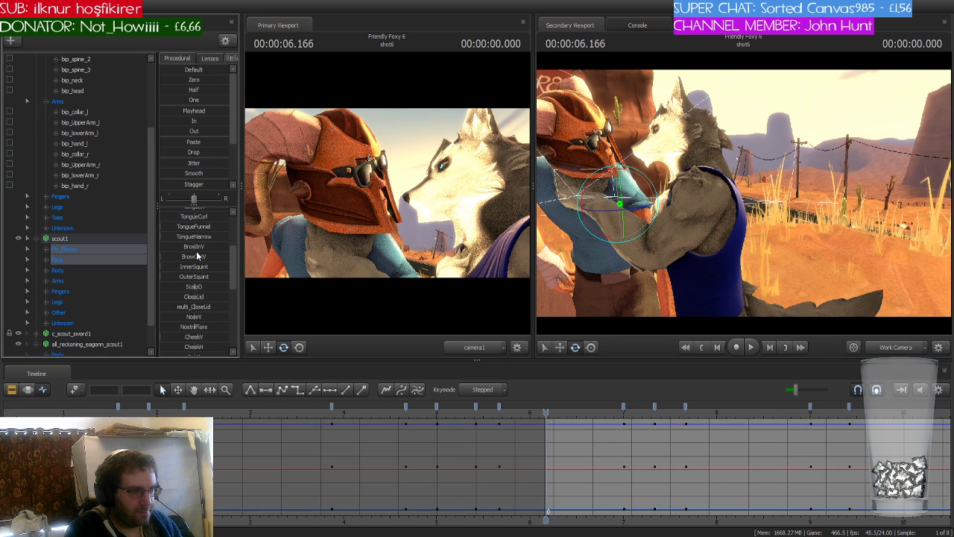
{"action": "scroll", "coordinate": [196, 254], "scroll_direction": "up", "scroll_amount": 3}
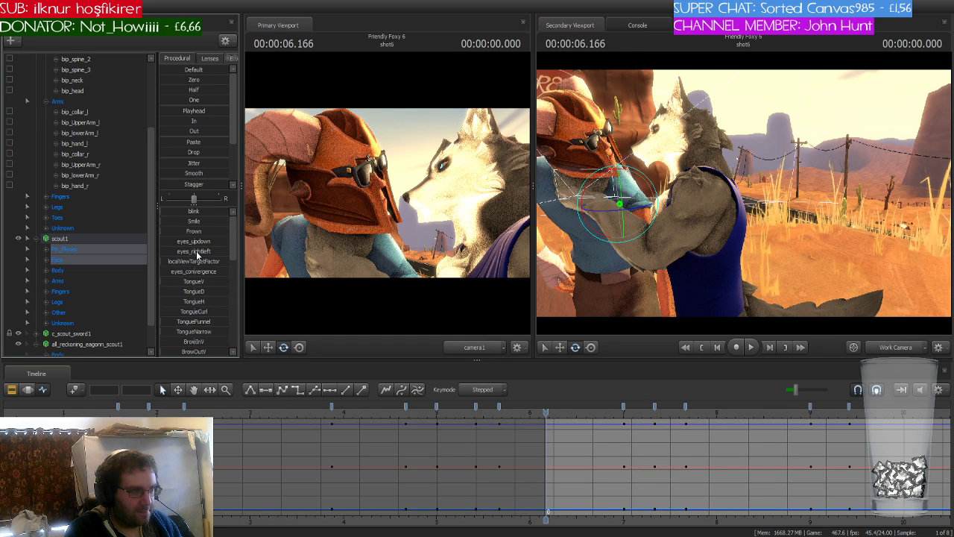
{"action": "left_click", "coordinate": [234, 60]}
{"action": "left_click", "coordinate": [235, 60]}
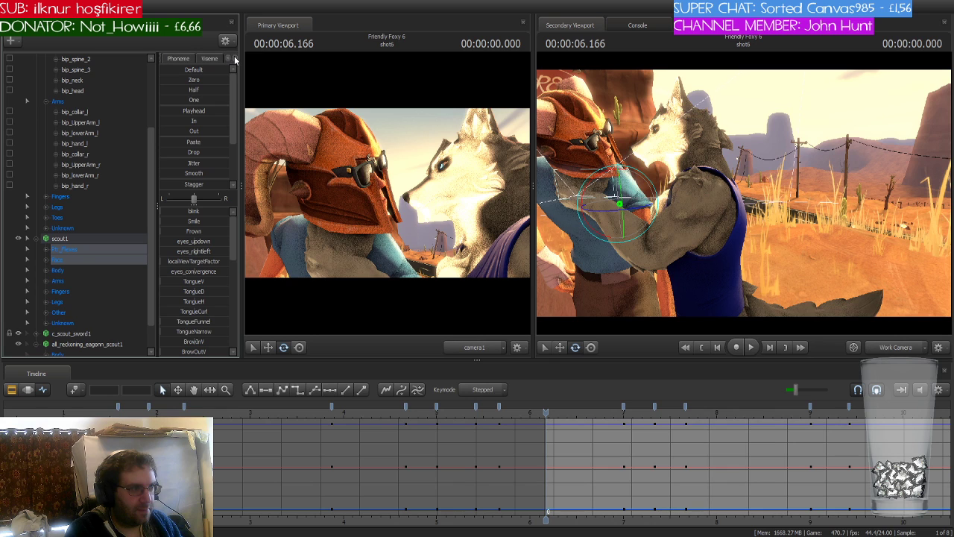
{"action": "left_click", "coordinate": [228, 60]}
{"action": "left_click", "coordinate": [179, 58]}
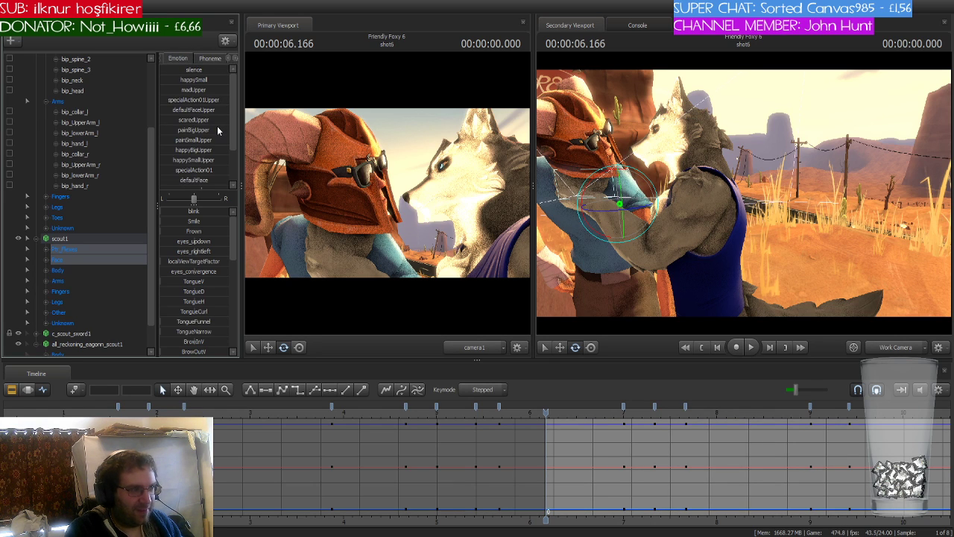
{"action": "scroll", "coordinate": [218, 130], "scroll_direction": "down", "scroll_amount": 2}
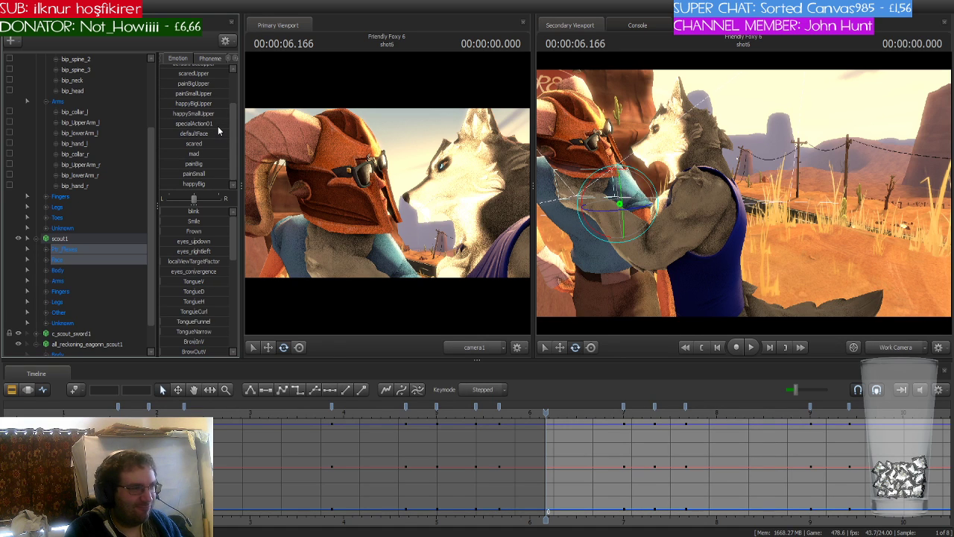
{"action": "scroll", "coordinate": [218, 127], "scroll_direction": "up", "scroll_amount": 2}
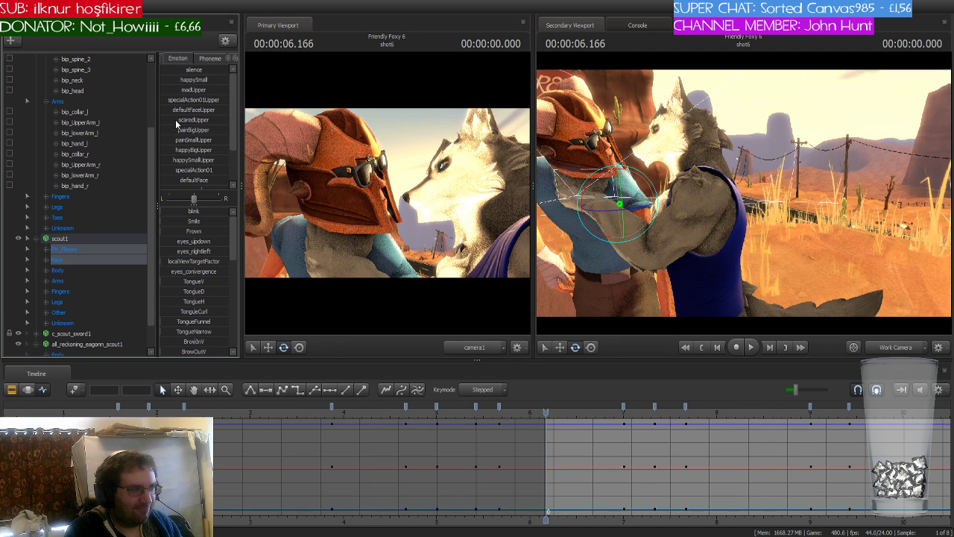
{"action": "mouse_move", "coordinate": [176, 124]}
{"action": "left_mouse_down"}
{"action": "mouse_move", "coordinate": [216, 123]}
{"action": "mouse_move", "coordinate": [177, 124]}
{"action": "left_mouse_up"}
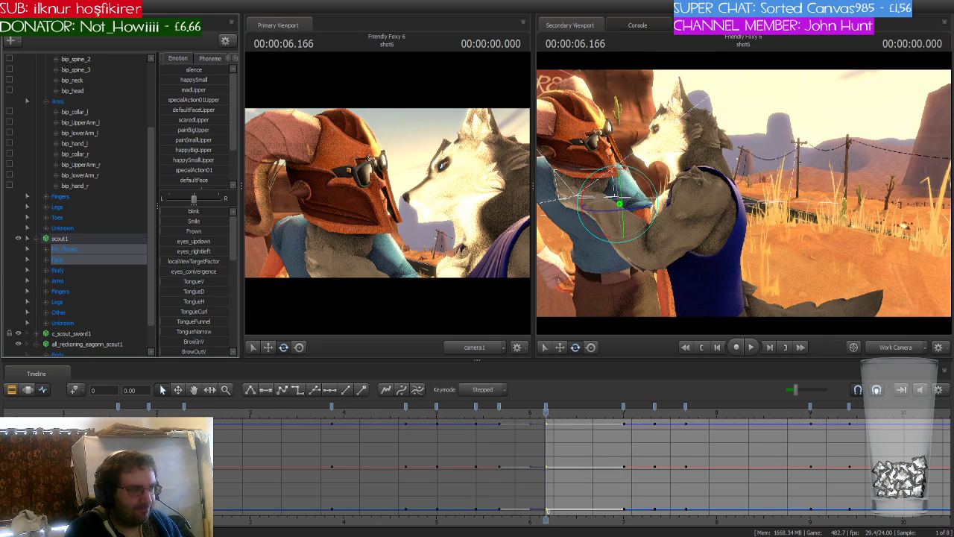
{"action": "left_click", "coordinate": [47, 258]}
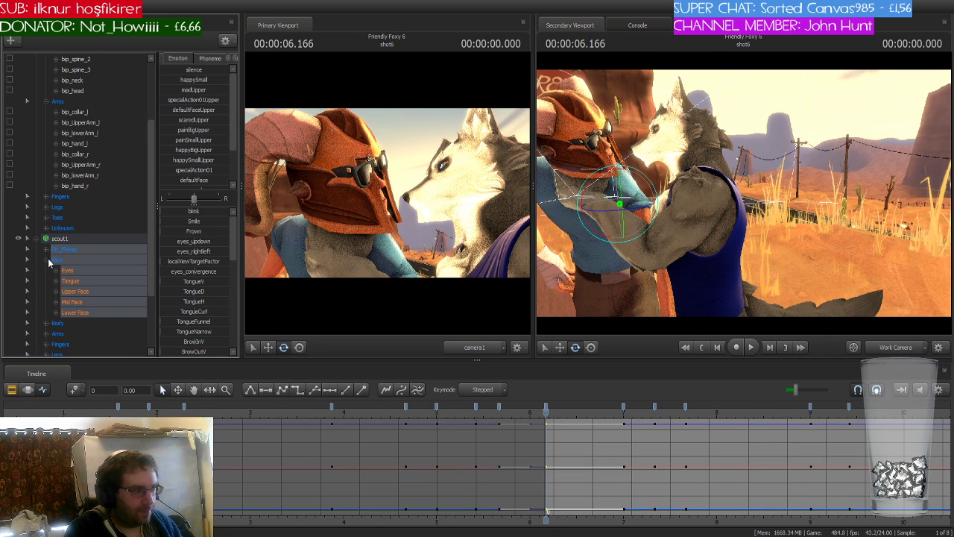
Exclude the Eyes controls from the scout's face selection and apply the scaredUpper emotion preset at the first frame of shot6
{"action": "left_click", "coordinate": [79, 271]}
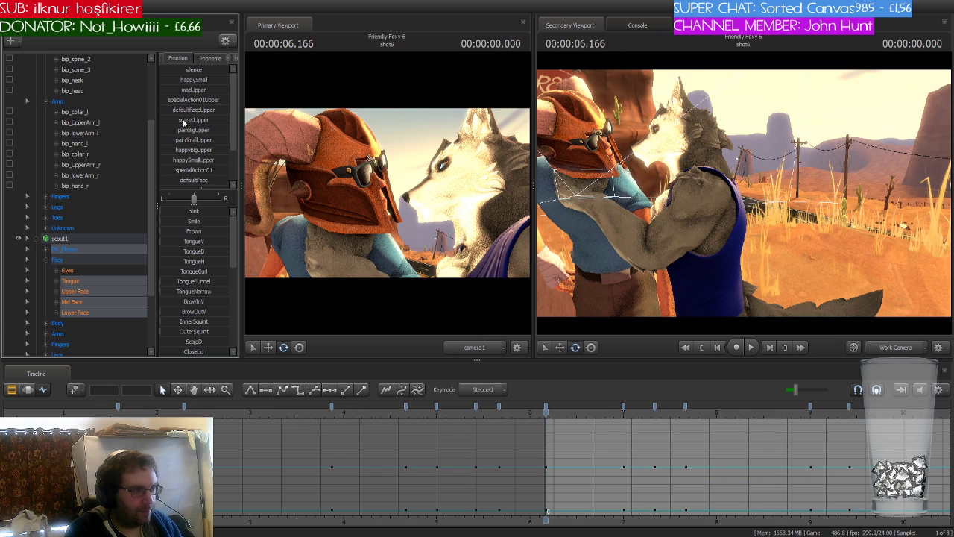
{"action": "left_click_drag", "start_coordinate": [170, 120], "coordinate": [233, 120]}
{"action": "mouse_move", "coordinate": [547, 413]}
{"action": "left_mouse_down"}
{"action": "mouse_move", "coordinate": [601, 413]}
{"action": "mouse_move", "coordinate": [547, 413]}
{"action": "left_mouse_up"}
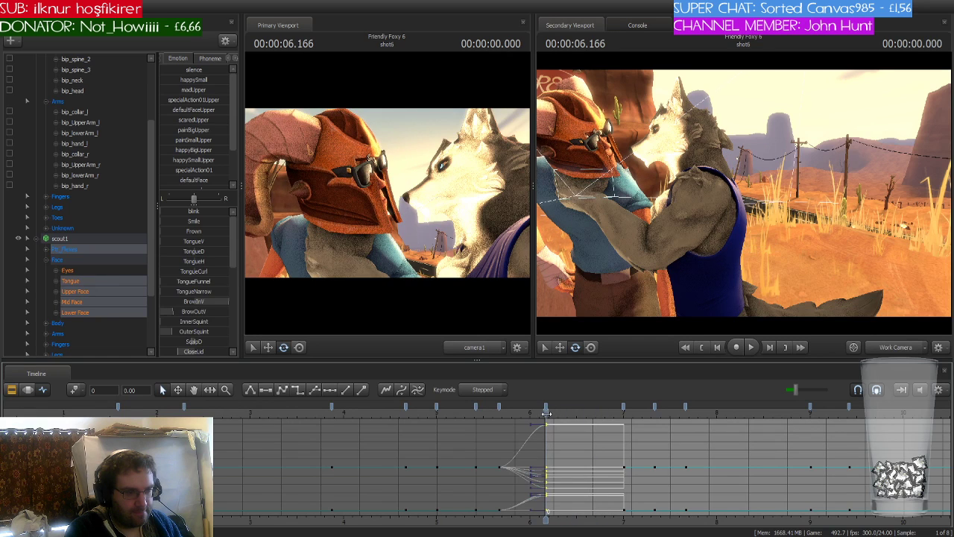
Delete all the scout's facial keys after the first frame of shot6, from frame 20 through frame 145
{"action": "left_click", "coordinate": [625, 411]}
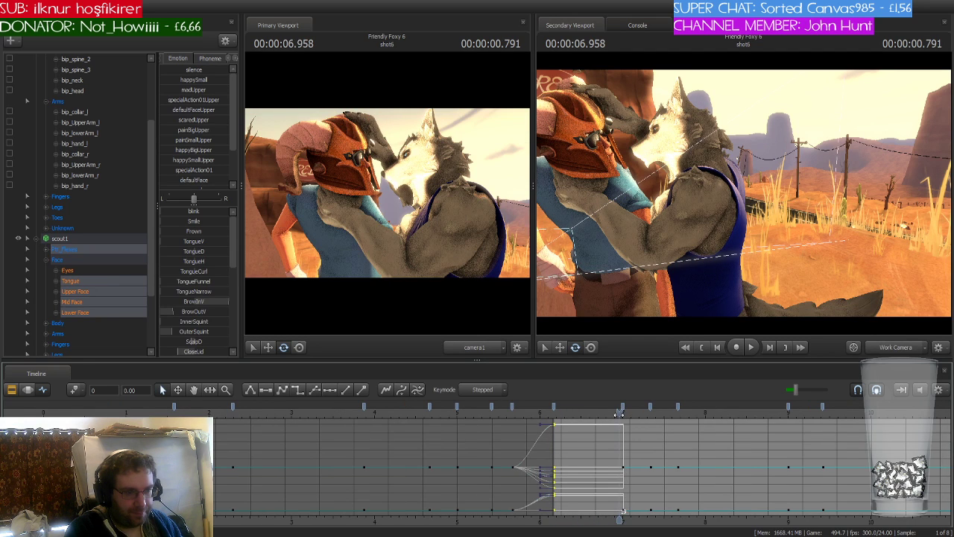
{"action": "left_click_drag", "start_coordinate": [618, 413], "coordinate": [623, 414]}
{"action": "left_click", "coordinate": [622, 408]}
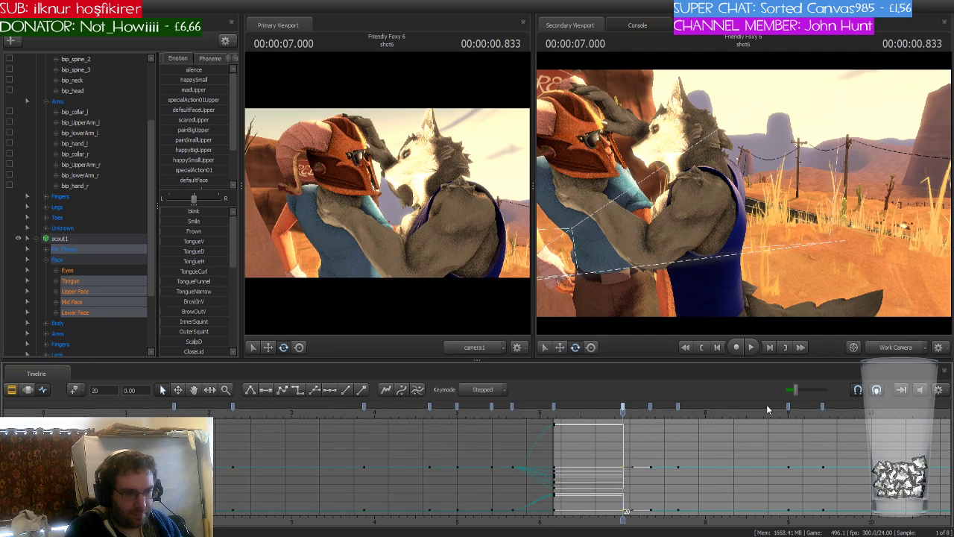
{"action": "left_click", "coordinate": [823, 407], "text": "shift"}
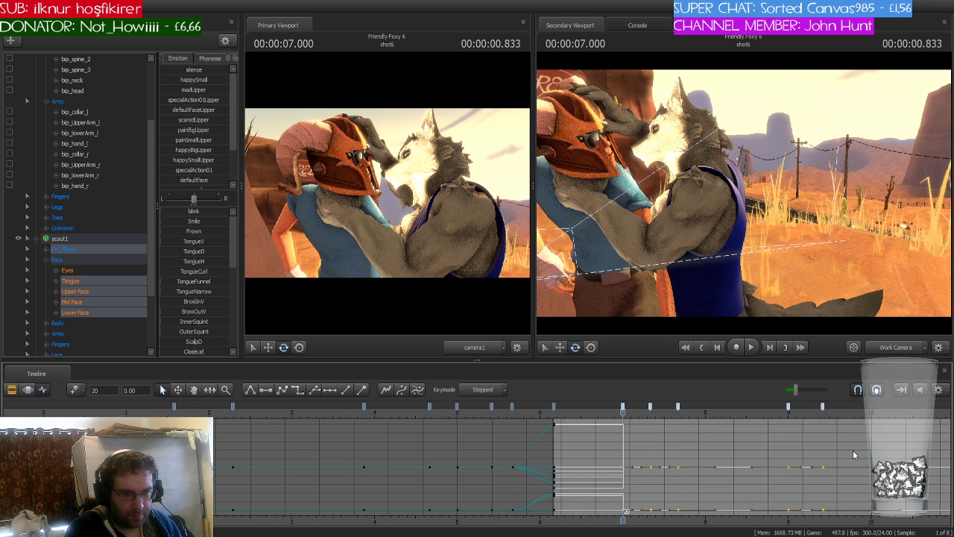
{"action": "key", "text": "Delete"}
{"action": "left_click_drag", "start_coordinate": [623, 412], "coordinate": [921, 416]}
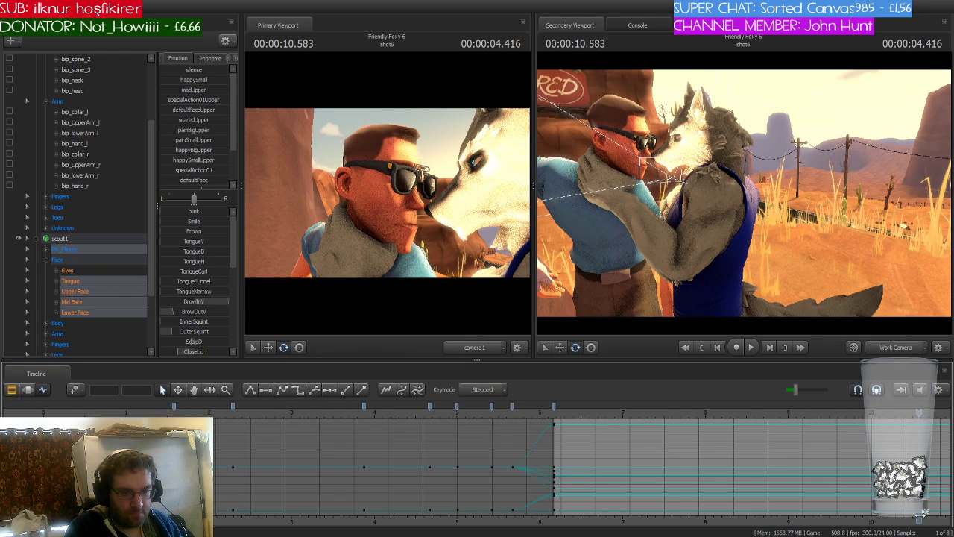
{"action": "middle_click_drag", "start_coordinate": [920, 514], "coordinate": [374, 513]}
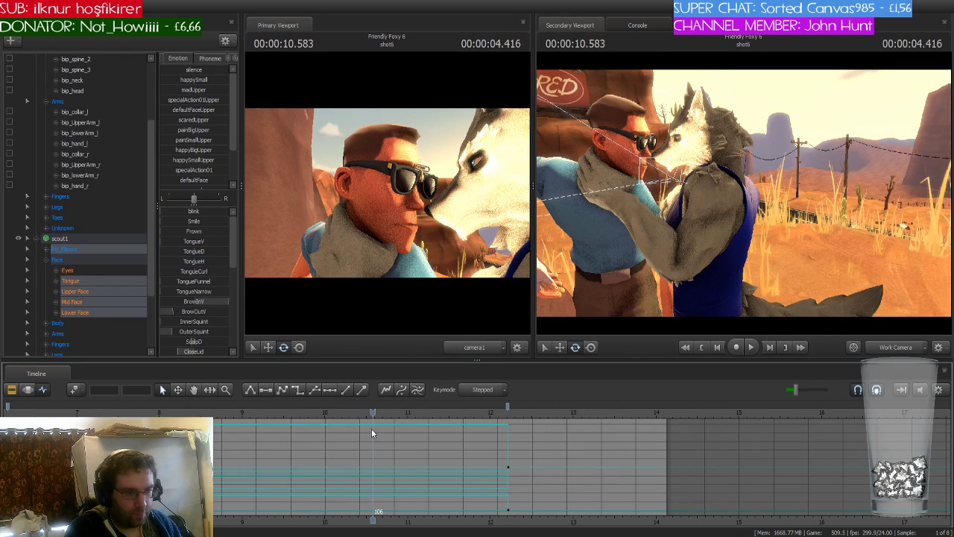
{"action": "left_click", "coordinate": [507, 406]}
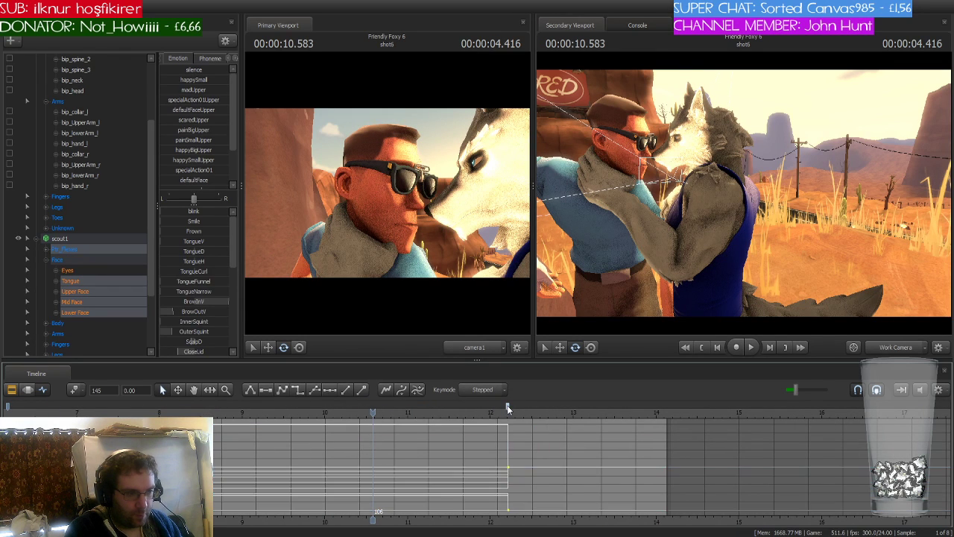
{"action": "left_click", "coordinate": [534, 466]}
Key the scout's current facial expression at frame 112 of shot6
{"action": "left_click_drag", "start_coordinate": [372, 411], "coordinate": [395, 418]}
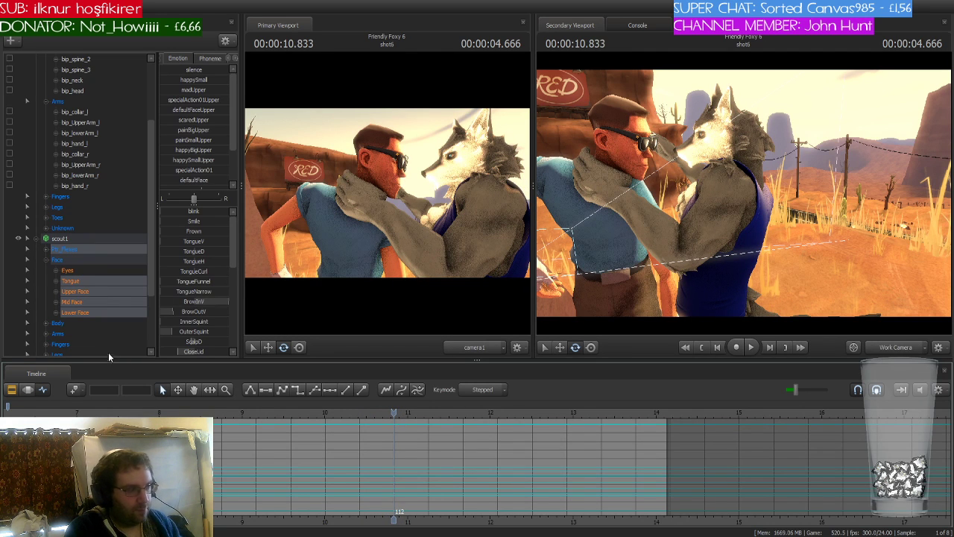
{"action": "left_click", "coordinate": [73, 390]}
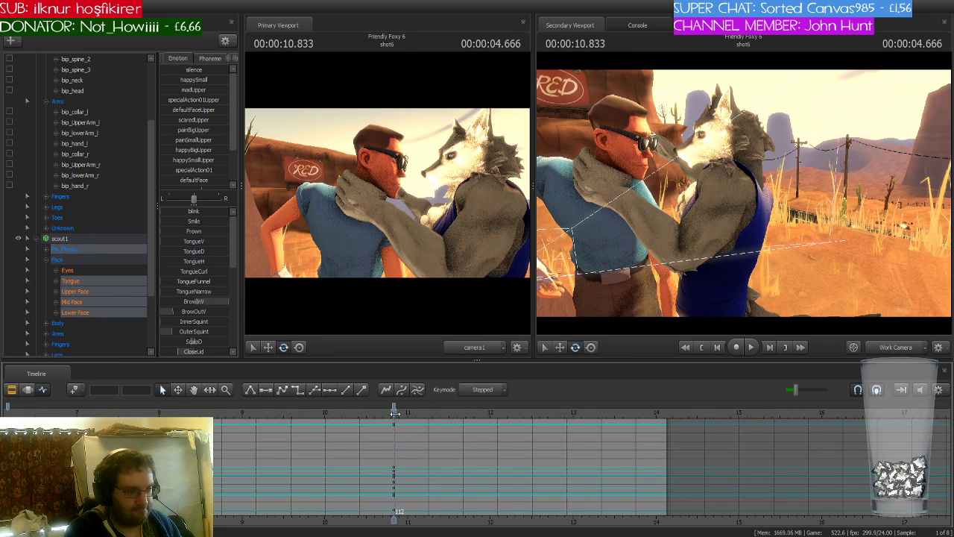
{"action": "mouse_move", "coordinate": [395, 417]}
{"action": "left_mouse_down"}
{"action": "mouse_move", "coordinate": [453, 418]}
{"action": "mouse_move", "coordinate": [394, 422]}
{"action": "left_mouse_up"}
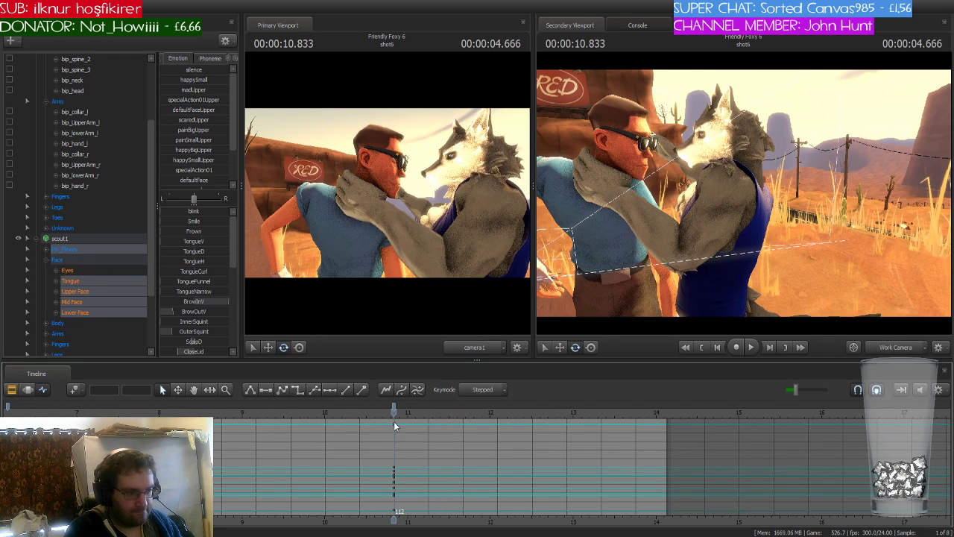
At frame 120, open the scout's mouth by raising the LipUpV, LipLoV and JawV controls while viewing his face up close
{"action": "key", "text": "space"}
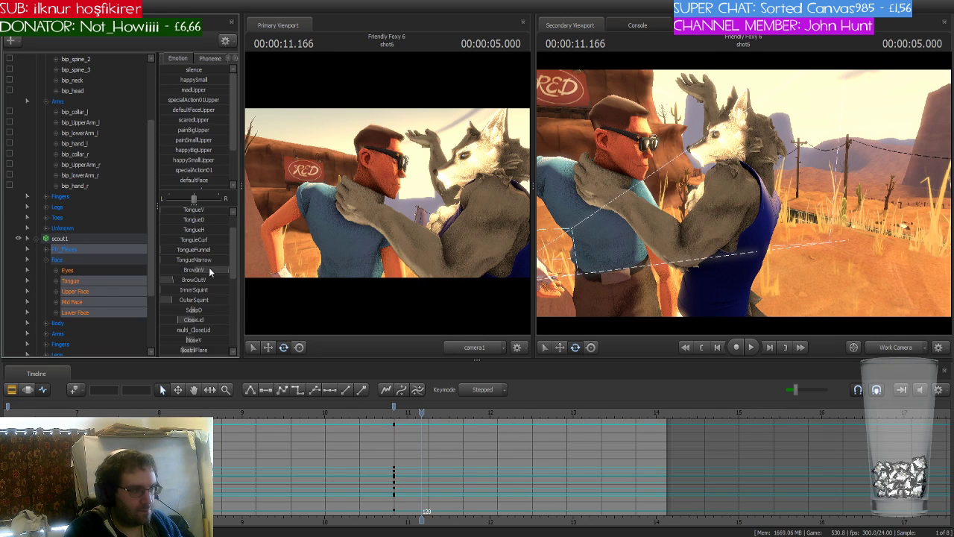
{"action": "scroll", "coordinate": [208, 267], "scroll_direction": "down", "scroll_amount": 3}
{"action": "scroll", "coordinate": [210, 282], "scroll_direction": "down", "scroll_amount": 2}
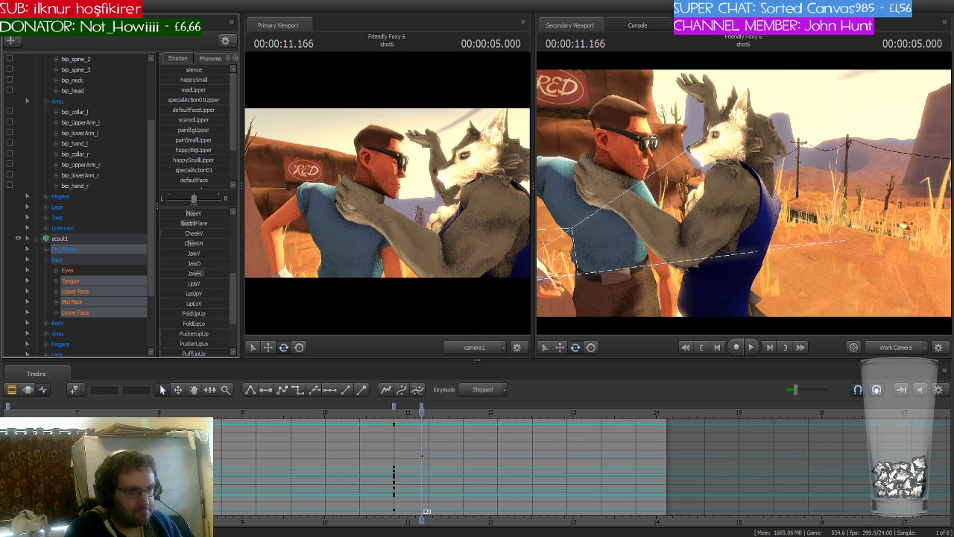
{"action": "key", "text": "w"}
{"action": "left_click_drag", "start_coordinate": [737, 222], "coordinate": [670, 209]}
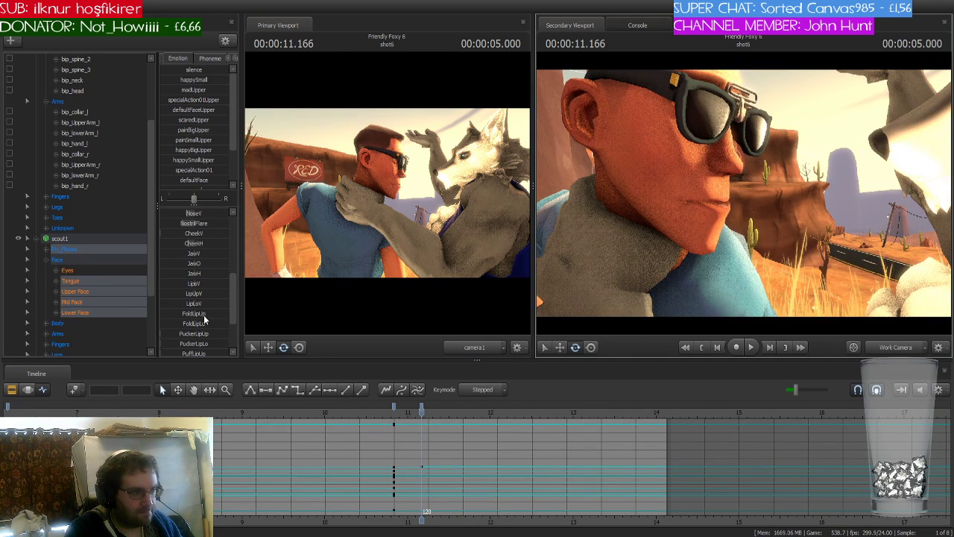
{"action": "left_click_drag", "start_coordinate": [193, 304], "coordinate": [215, 293]}
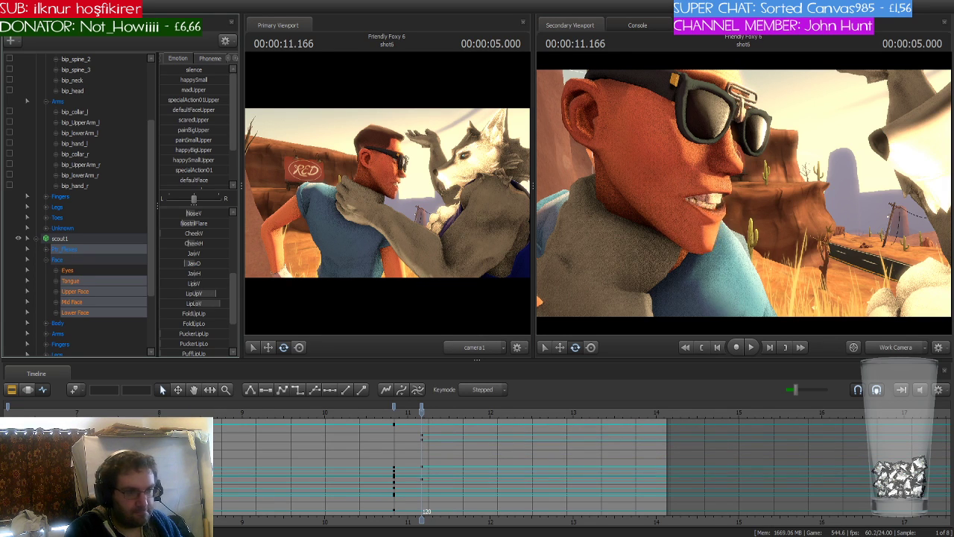
{"action": "left_click_drag", "start_coordinate": [197, 274], "coordinate": [208, 259]}
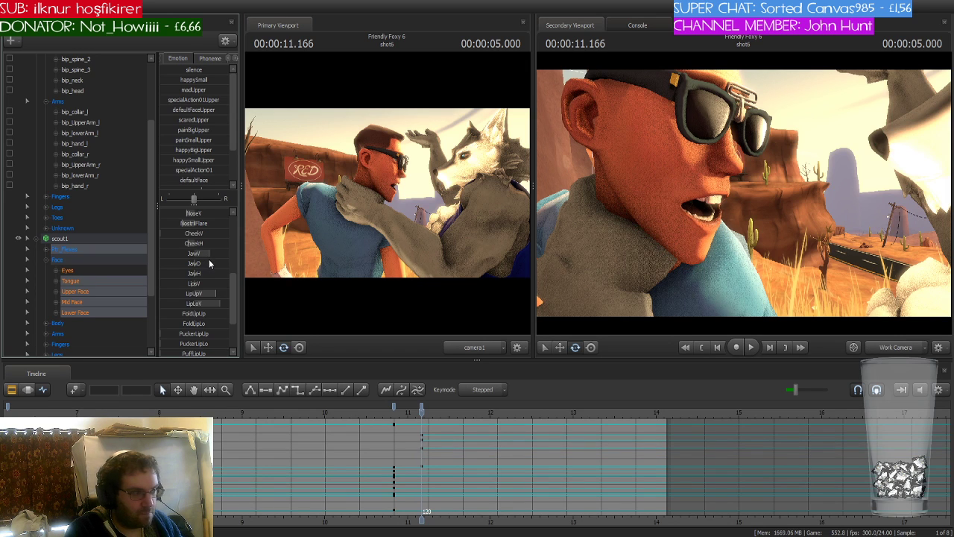
Twist the corners of the scout's mouth at frame 120 by raising LipCnrTwst to its maximum
{"action": "scroll", "coordinate": [208, 261], "scroll_direction": "up", "scroll_amount": 3}
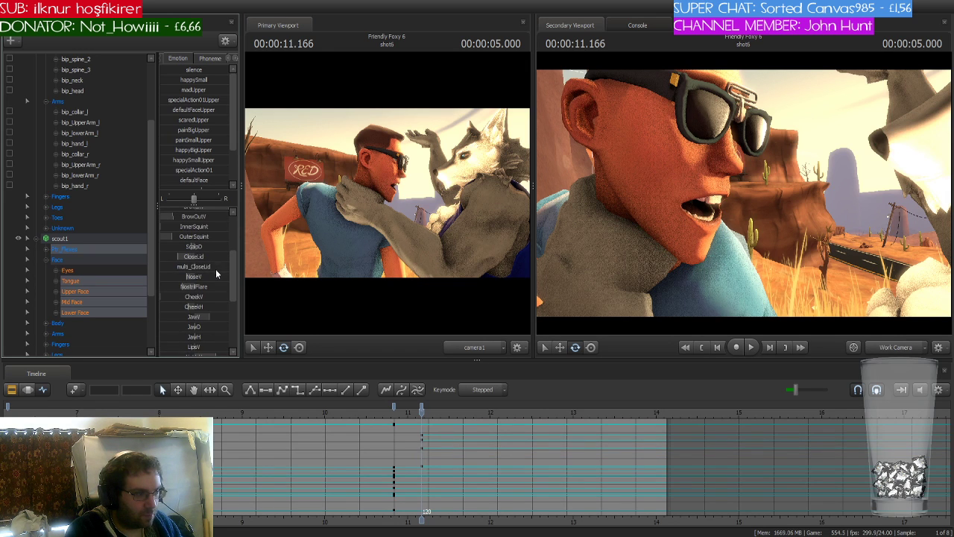
{"action": "left_click_drag", "start_coordinate": [190, 298], "coordinate": [169, 297]}
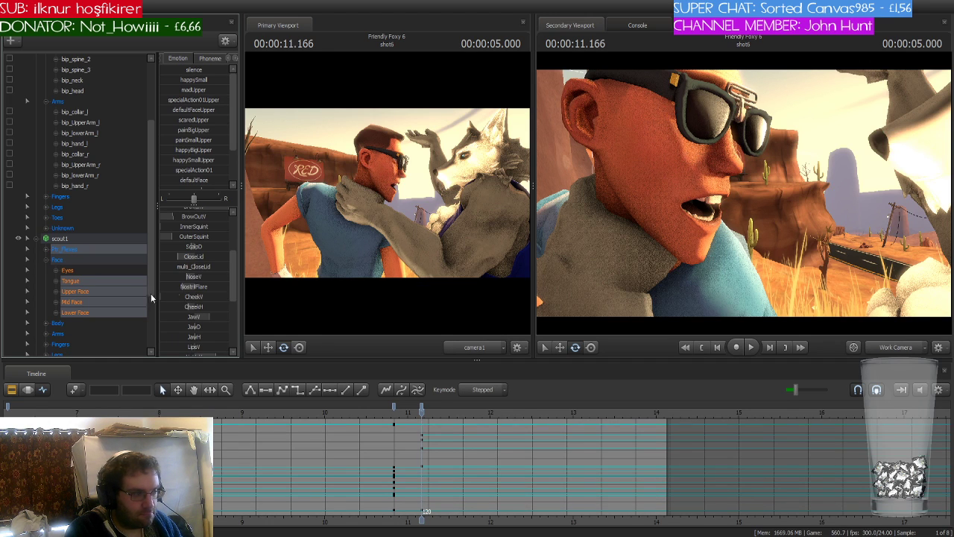
{"action": "scroll", "coordinate": [200, 287], "scroll_direction": "down", "scroll_amount": 3}
{"action": "scroll", "coordinate": [207, 283], "scroll_direction": "down", "scroll_amount": 3}
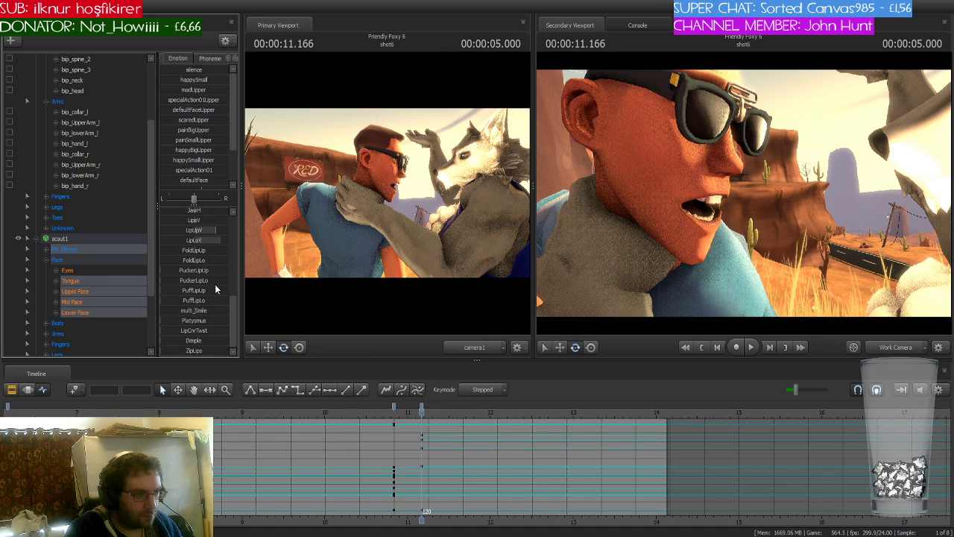
{"action": "left_click_drag", "start_coordinate": [173, 341], "coordinate": [171, 340]}
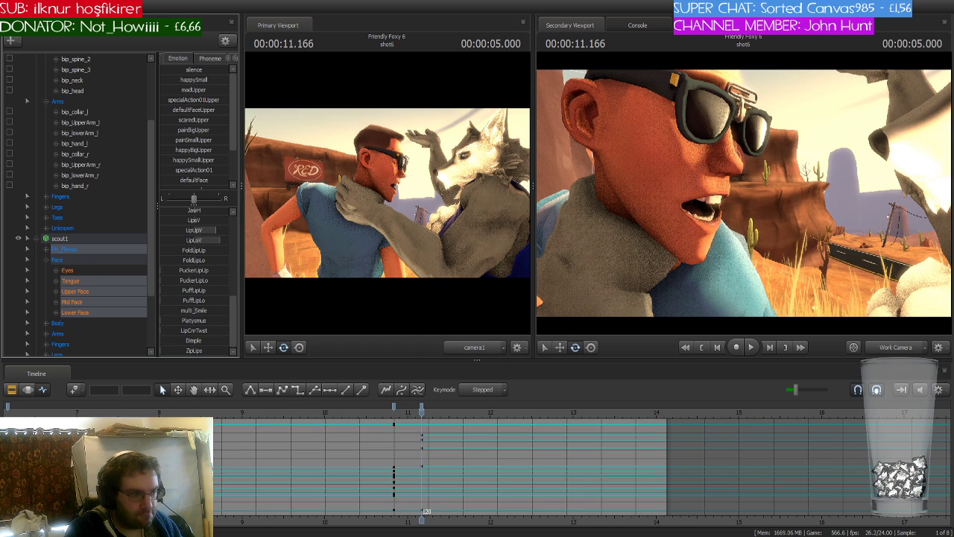
{"action": "left_click_drag", "start_coordinate": [178, 334], "coordinate": [228, 335]}
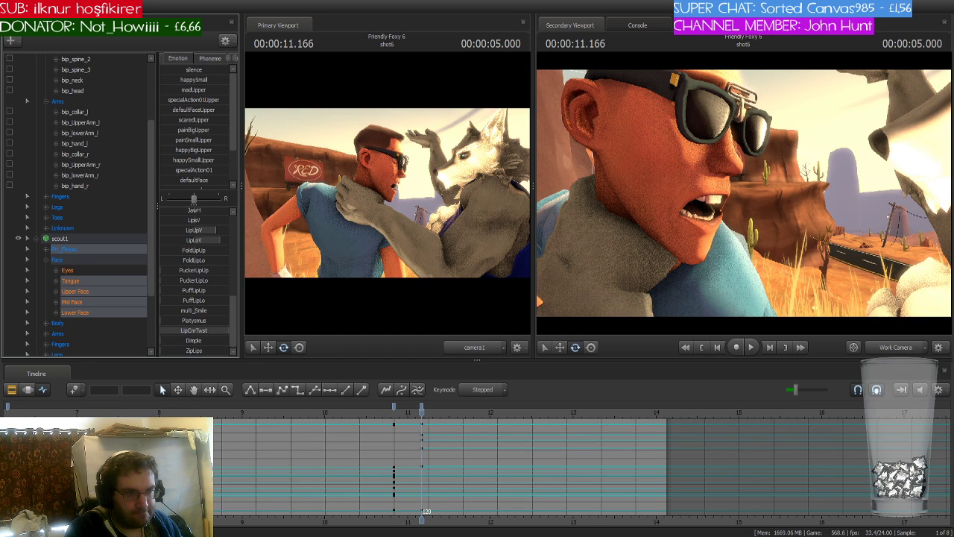
Apply spline tangents to the scout's facial keys at frame 112 and at frame 0 of shot6
{"action": "left_click", "coordinate": [394, 409]}
{"action": "left_click", "coordinate": [283, 390]}
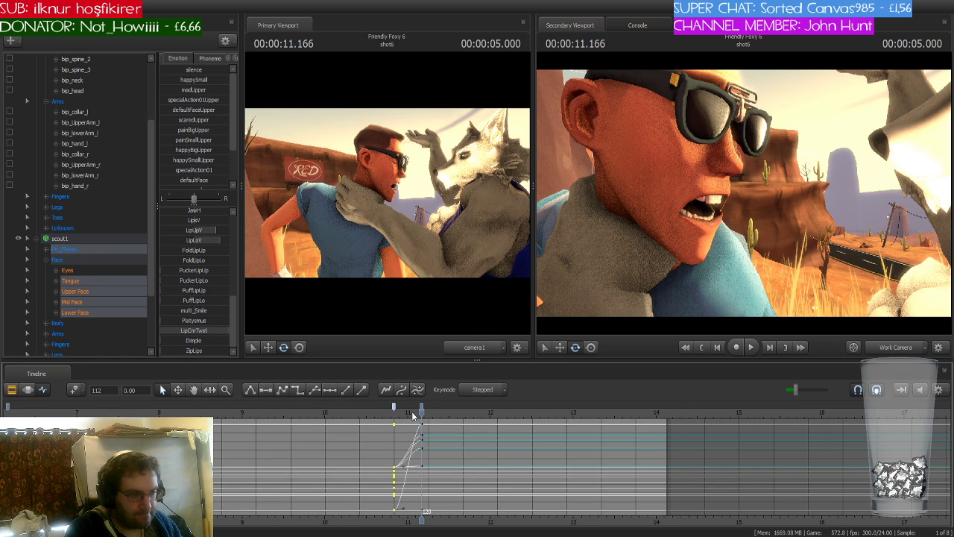
{"action": "scroll", "coordinate": [403, 415], "scroll_direction": "down", "scroll_amount": 1}
{"action": "scroll", "coordinate": [228, 423], "scroll_direction": "down", "scroll_amount": 2}
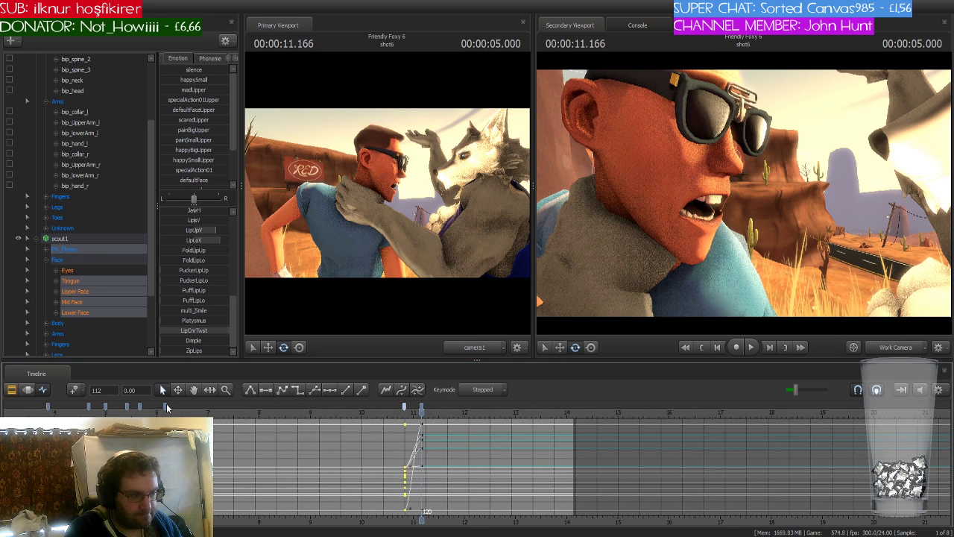
{"action": "left_click", "coordinate": [165, 407]}
{"action": "left_click", "coordinate": [283, 390]}
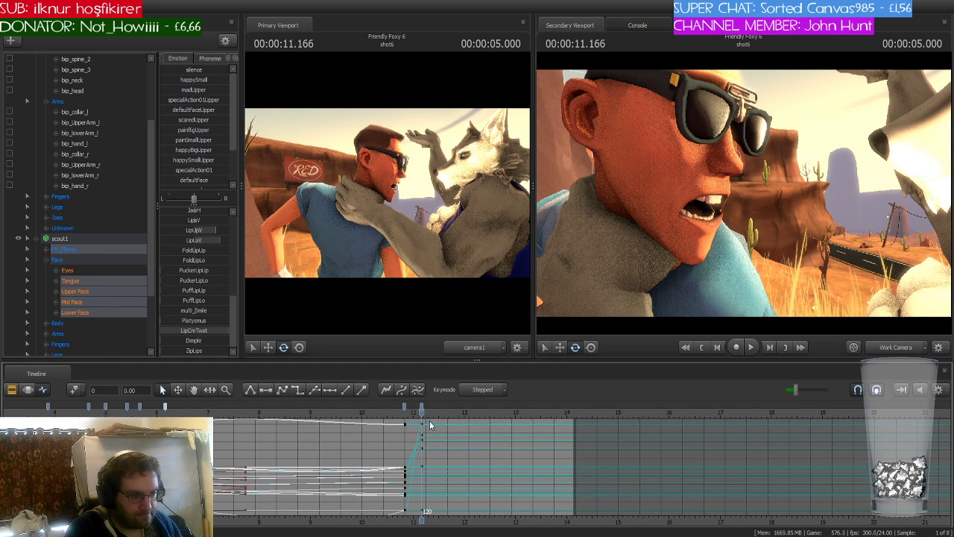
Play back the sequence from the early shots to the end, and replay shot6 from its first frame
{"action": "left_click_drag", "start_coordinate": [421, 412], "coordinate": [589, 422]}
{"action": "scroll", "coordinate": [532, 447], "scroll_direction": "down", "scroll_amount": 5}
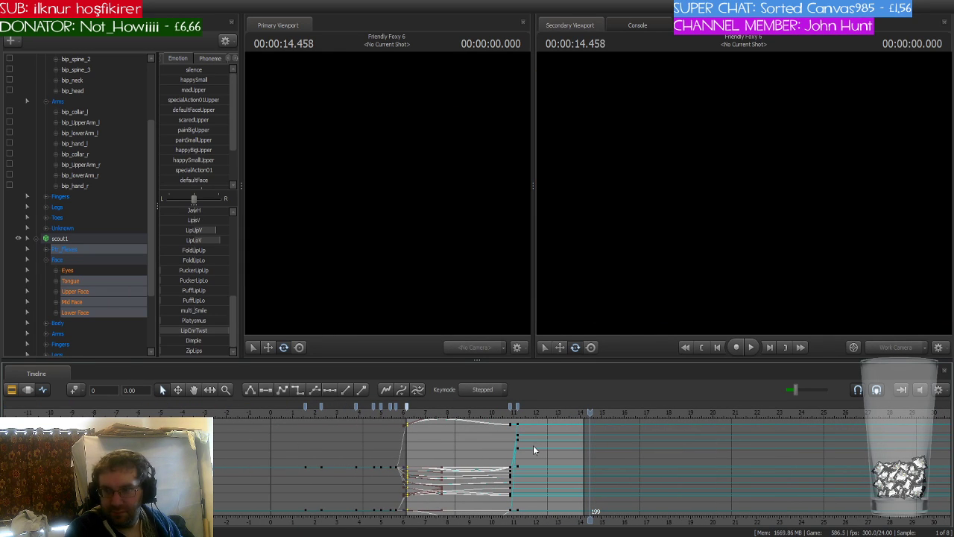
{"action": "key", "text": "Up"}
{"action": "key", "text": "space"}
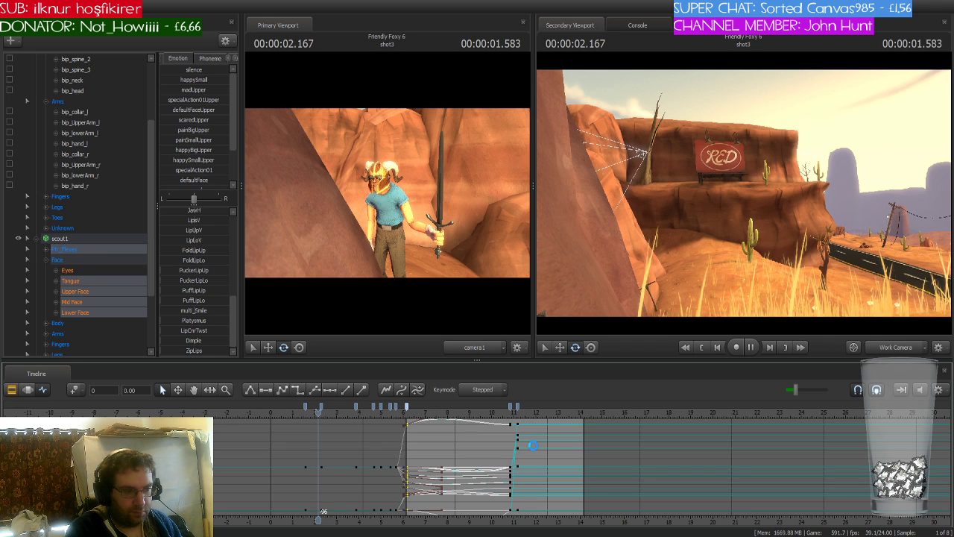
{"action": "key", "text": "space"}
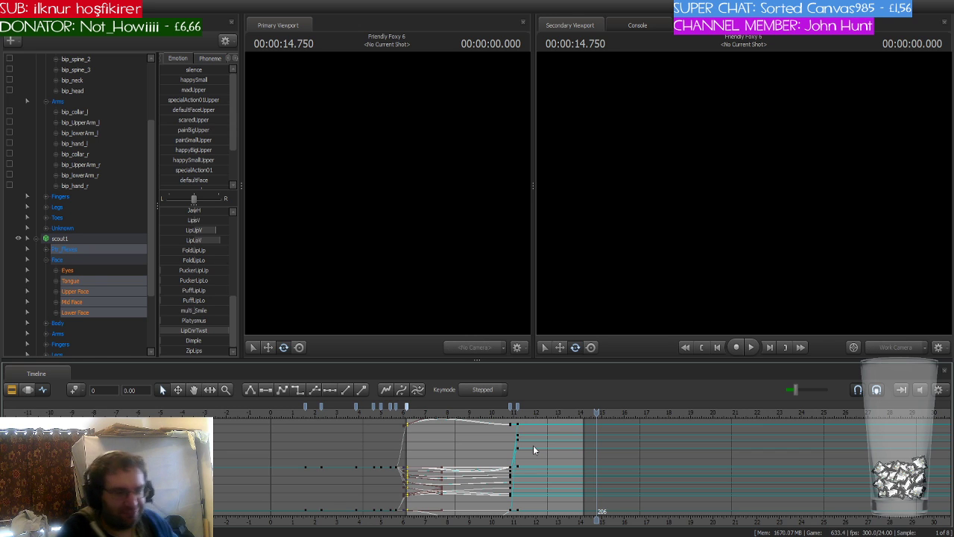
{"action": "key", "text": "Up"}
{"action": "key", "text": "Up"}
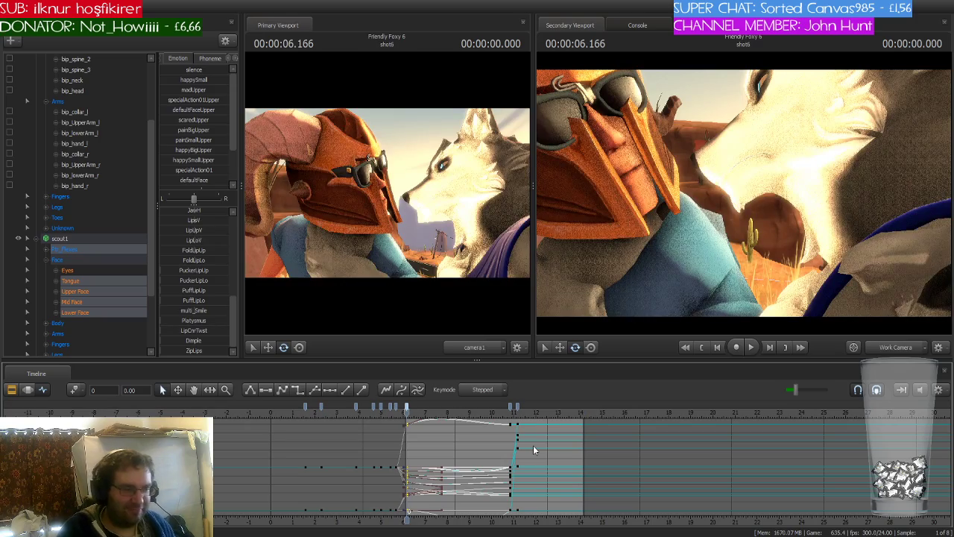
{"action": "key", "text": "space"}
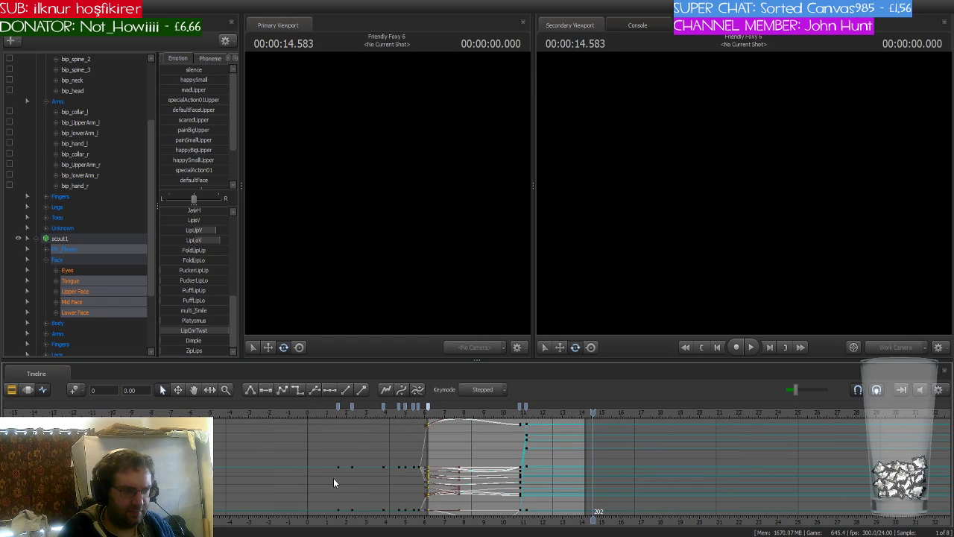
Move the playhead to the first frame of shot2 and select all of male_wolf1's controls
{"action": "key", "text": "Up"}
{"action": "key", "text": "Up"}
{"action": "key", "text": "Up"}
{"action": "key", "text": "Up"}
{"action": "key", "text": "Up"}
{"action": "key", "text": "Up"}
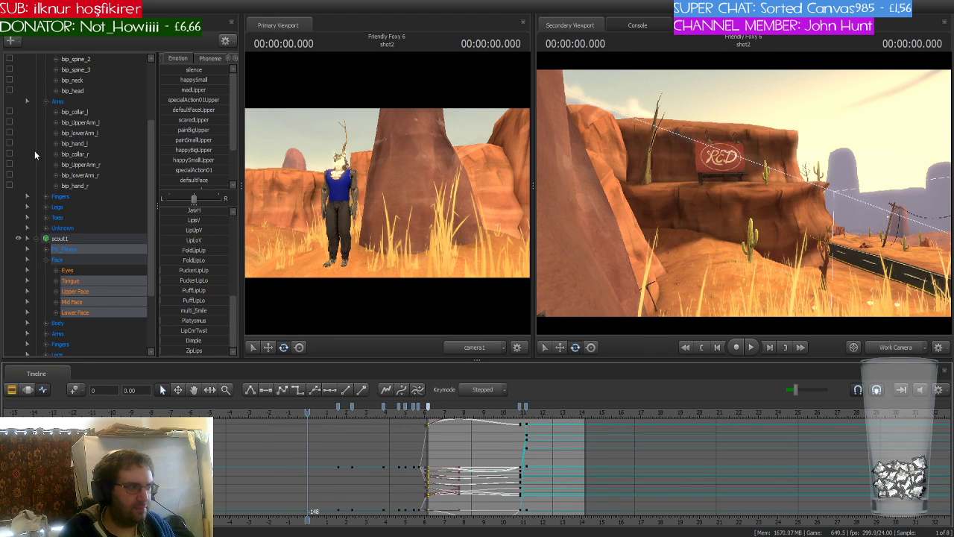
{"action": "scroll", "coordinate": [71, 172], "scroll_direction": "up", "scroll_amount": 3}
{"action": "left_click", "coordinate": [73, 70]}
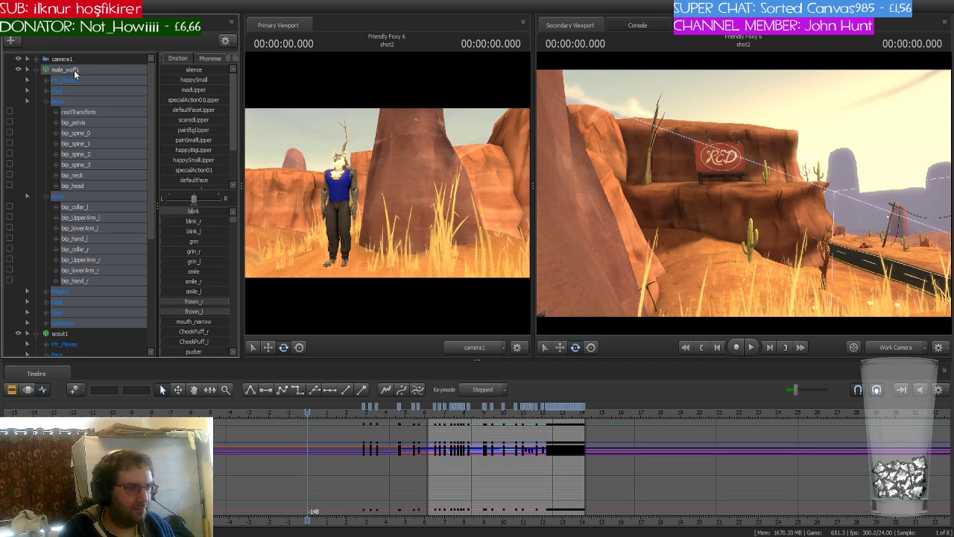
Make shot2 the shot being edited and show all of male_wolf1's curves in the Graph Editor
{"action": "left_click", "coordinate": [11, 389]}
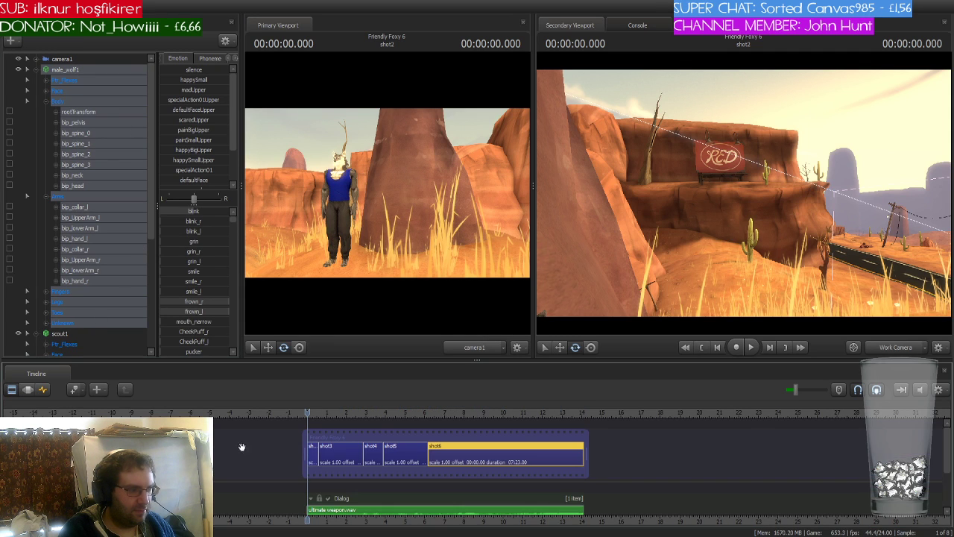
{"action": "left_click", "coordinate": [312, 456]}
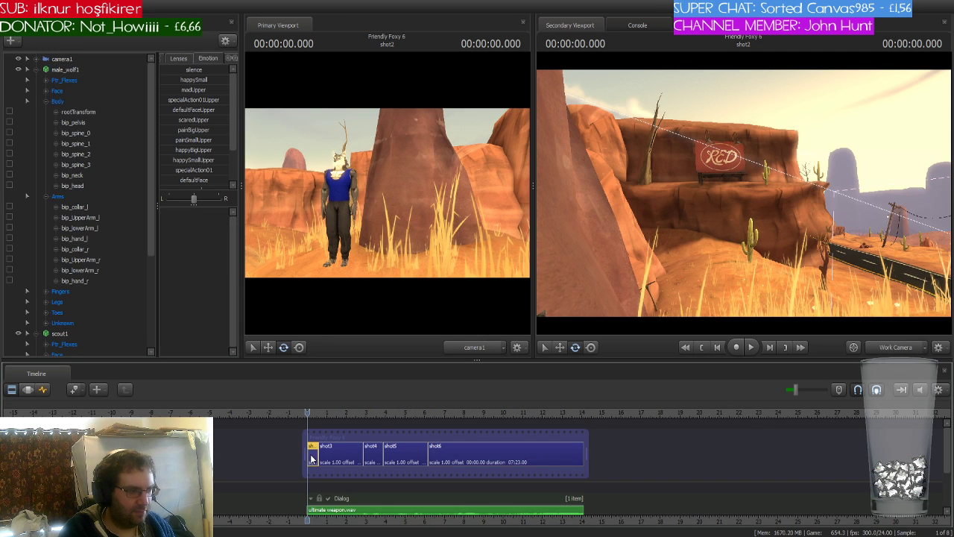
{"action": "left_click", "coordinate": [43, 389]}
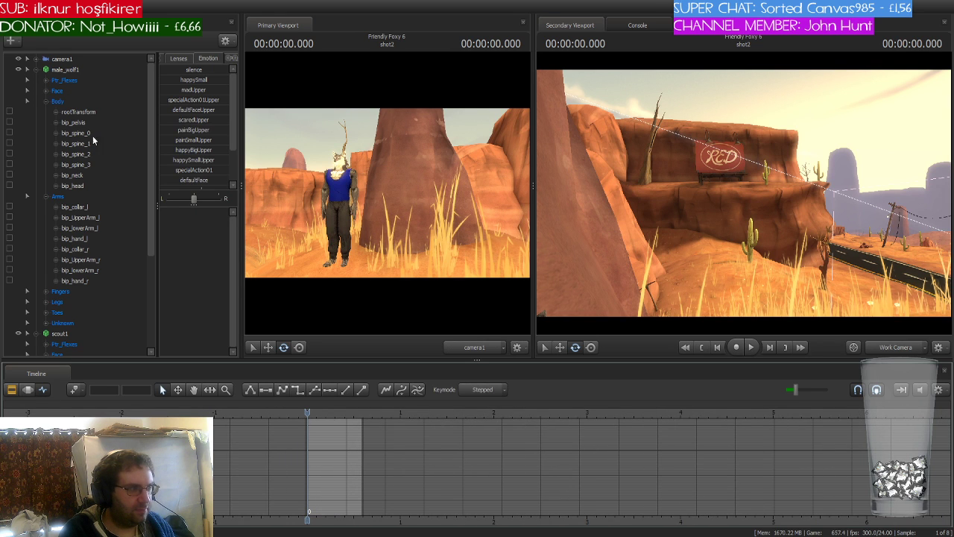
{"action": "left_click", "coordinate": [73, 71]}
{"action": "scroll", "coordinate": [335, 498], "scroll_direction": "up", "scroll_amount": 5}
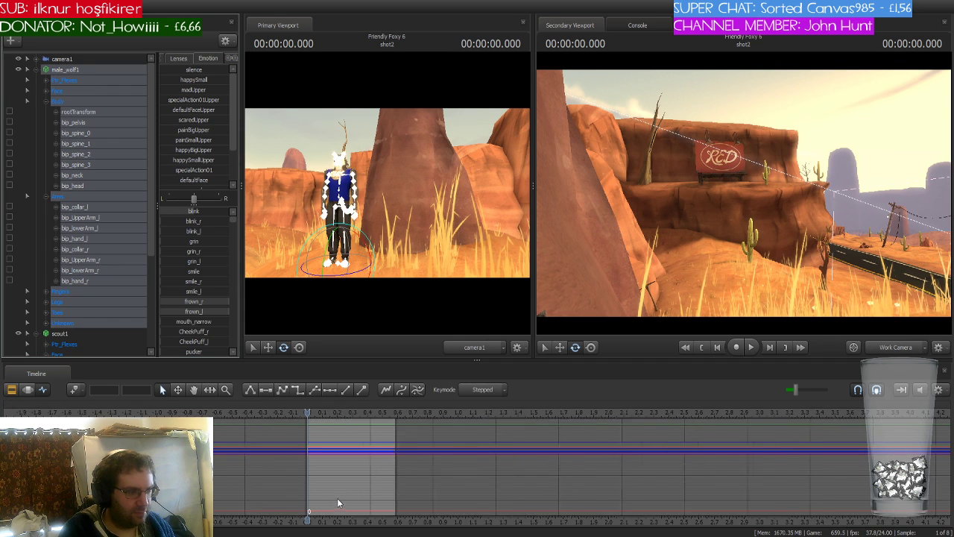
Key all of male_wolf1's controls at frames 0 and 13 of shot2, and select the frame 0 keys
{"action": "left_click", "coordinate": [73, 391]}
{"action": "scroll", "coordinate": [308, 474], "scroll_direction": "up", "scroll_amount": 4}
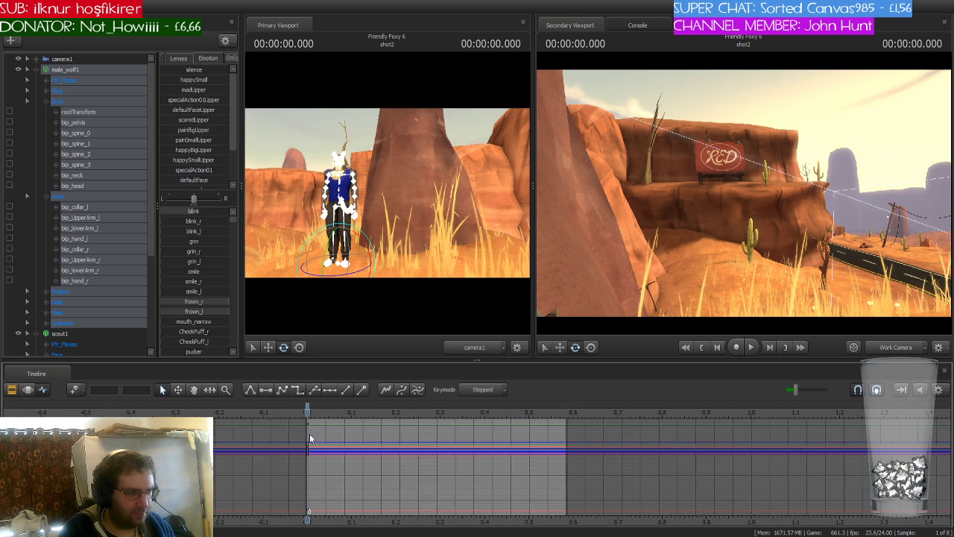
{"action": "left_click_drag", "start_coordinate": [308, 417], "coordinate": [577, 427]}
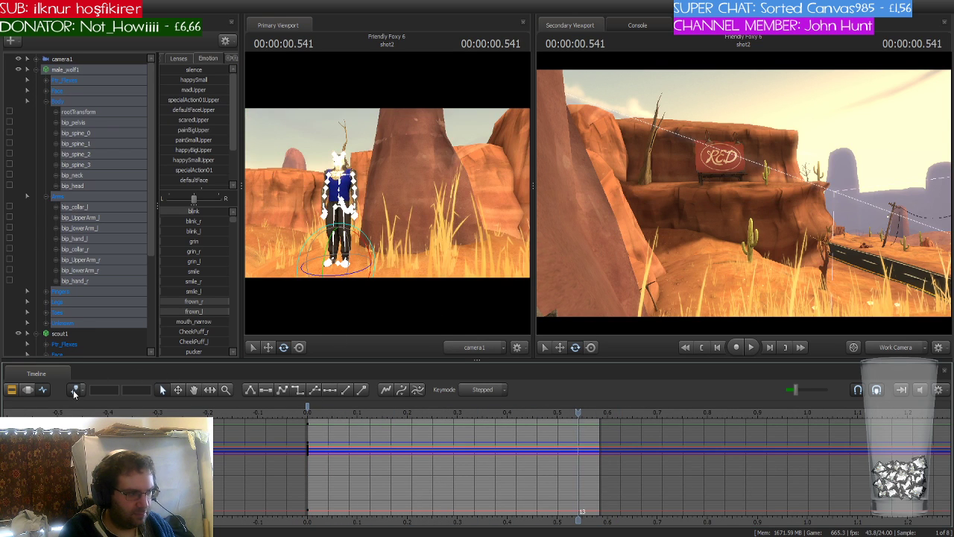
{"action": "left_click", "coordinate": [307, 406]}
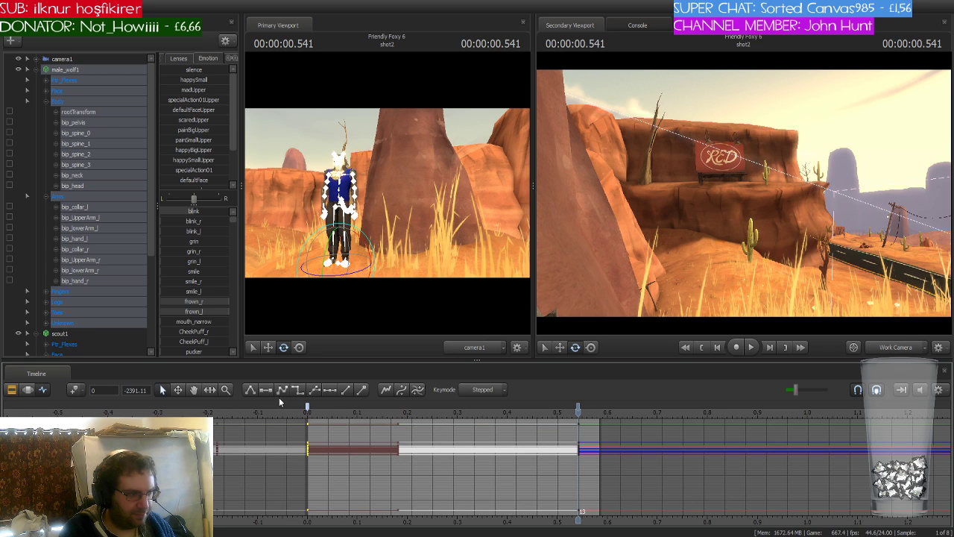
Play back the animation from the first frame of shot2 into shot3
{"action": "left_click", "coordinate": [306, 414]}
{"action": "key", "text": "space"}
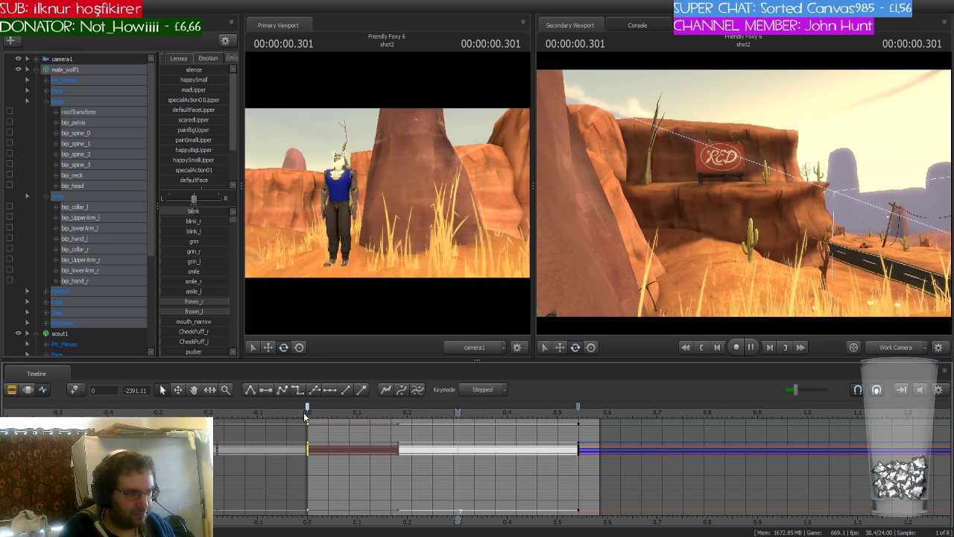
{"action": "scroll", "coordinate": [446, 437], "scroll_direction": "down", "scroll_amount": 2}
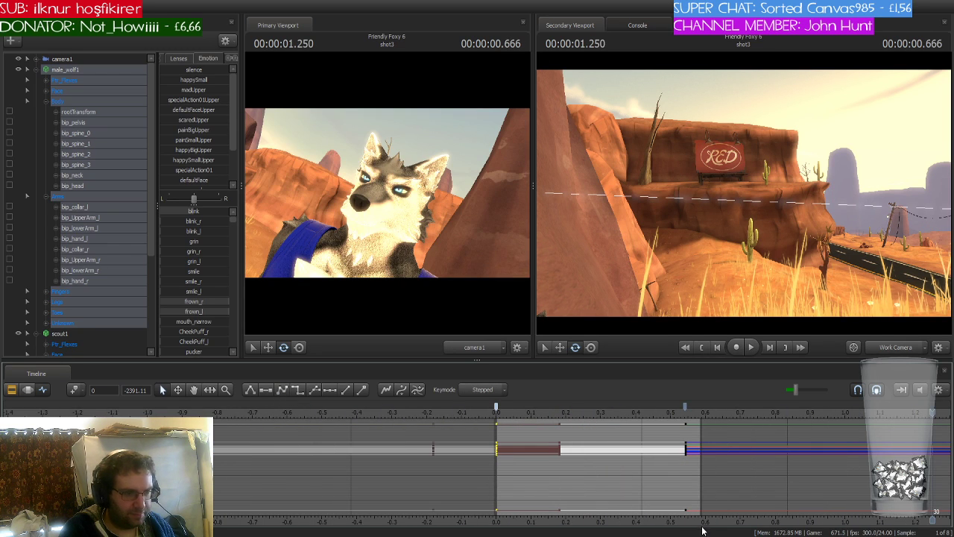
{"action": "middle_click_drag", "start_coordinate": [698, 521], "coordinate": [414, 473]}
{"action": "scroll", "coordinate": [414, 473], "scroll_direction": "down", "scroll_amount": 5}
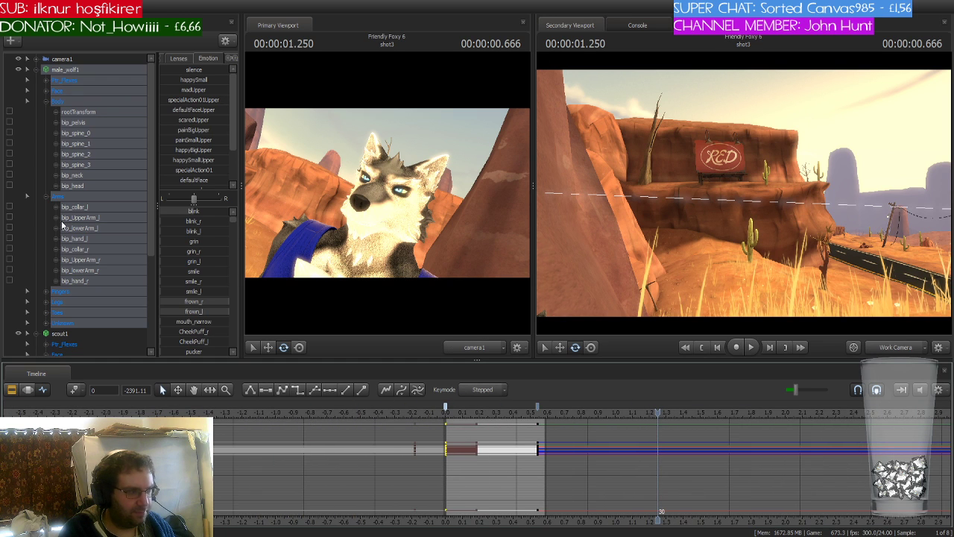
Make shot3 the shot being edited and show all of scout1's curves in the Graph Editor
{"action": "left_click", "coordinate": [59, 334]}
{"action": "left_click", "coordinate": [12, 390]}
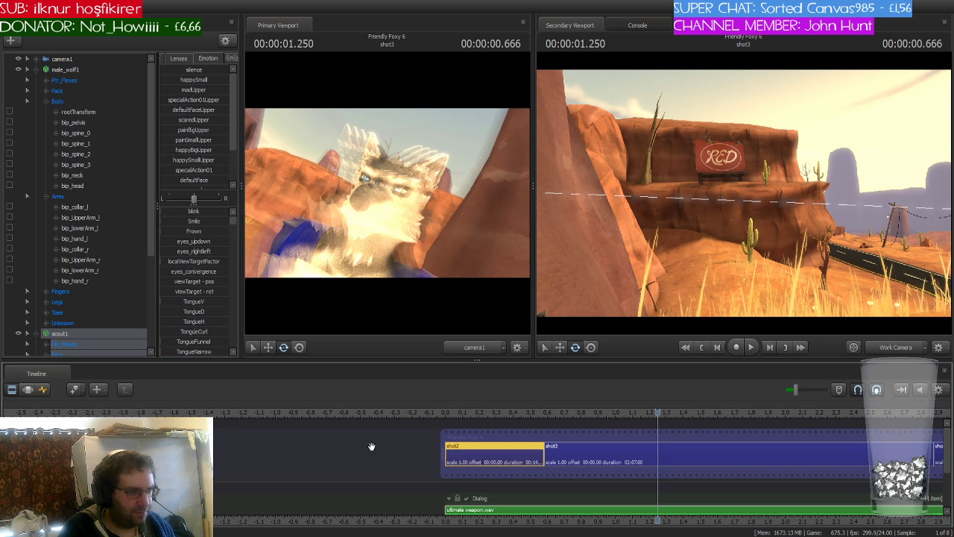
{"action": "middle_click_drag", "start_coordinate": [657, 516], "coordinate": [471, 497]}
{"action": "key", "text": "space"}
{"action": "key", "text": "space"}
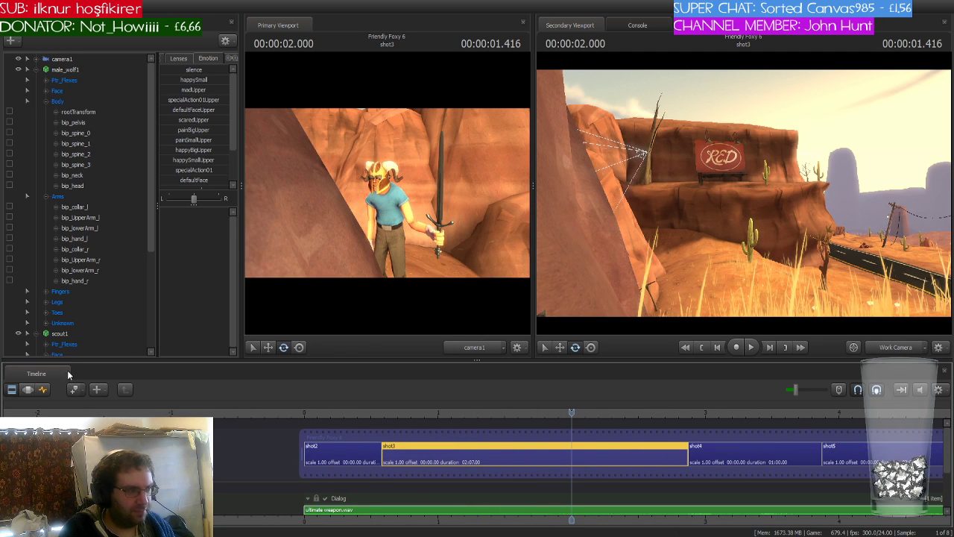
{"action": "left_click", "coordinate": [44, 389]}
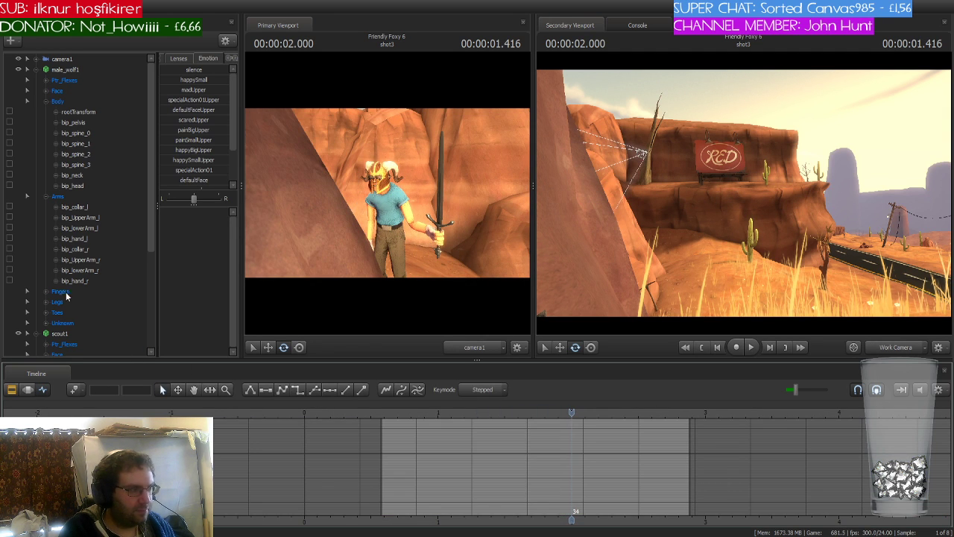
{"action": "left_click", "coordinate": [72, 336]}
{"action": "scroll", "coordinate": [485, 417], "scroll_direction": "up", "scroll_amount": 2}
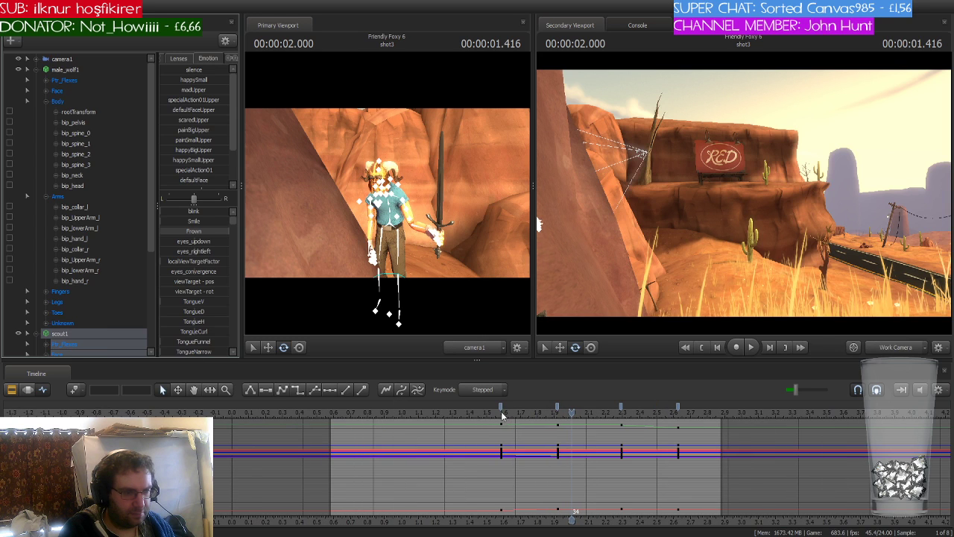
Select all of scout1's keys in shot3, from frame 24 to the last key, and apply spline tangents
{"action": "left_click", "coordinate": [501, 408]}
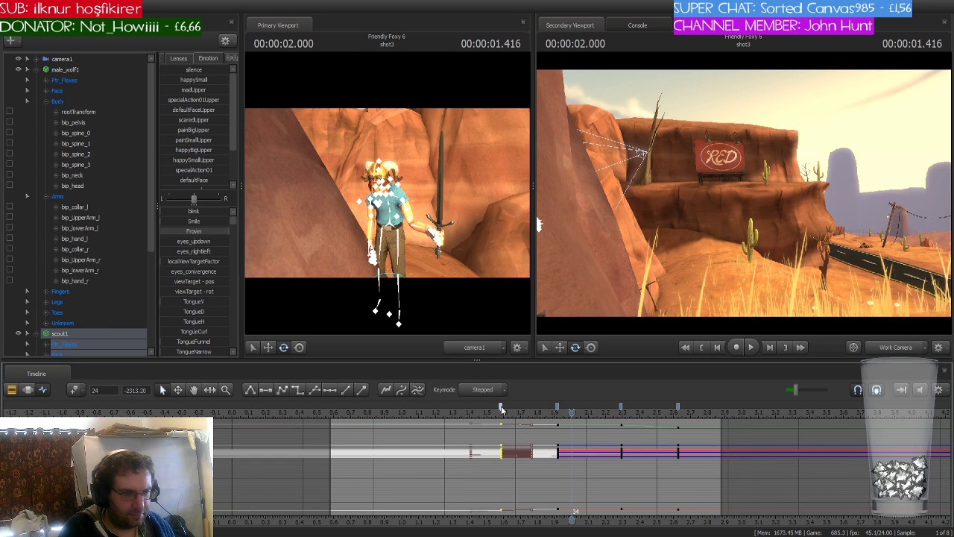
{"action": "left_click", "coordinate": [676, 412]}
{"action": "left_click", "coordinate": [500, 412]}
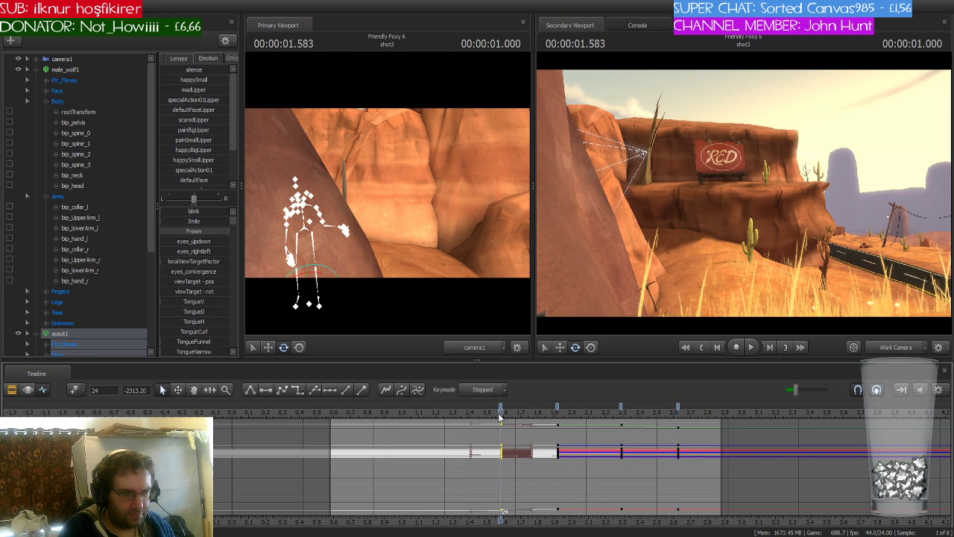
{"action": "left_click", "coordinate": [679, 408], "text": "shift"}
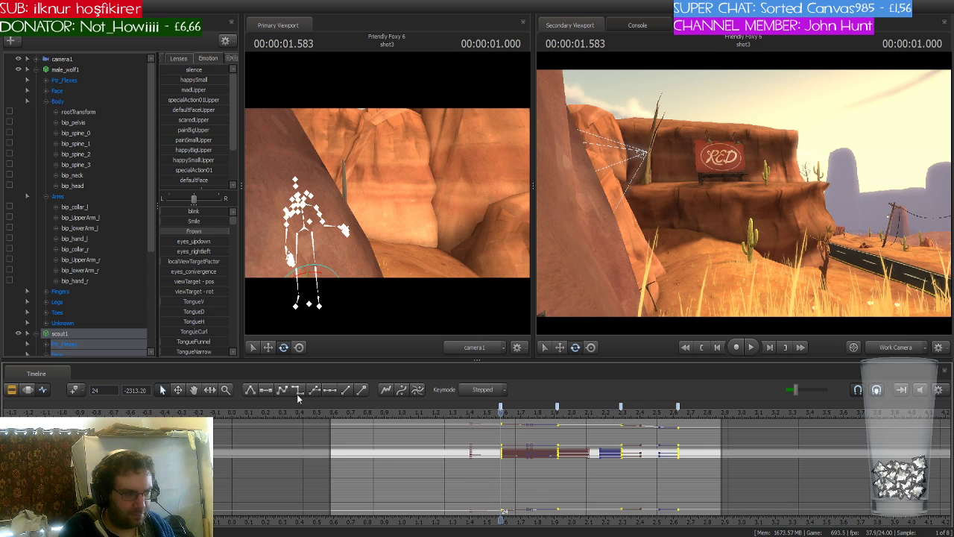
Play back scout1's movement from shot3 into shot4, and scrub back to frame 27
{"action": "key", "text": "space"}
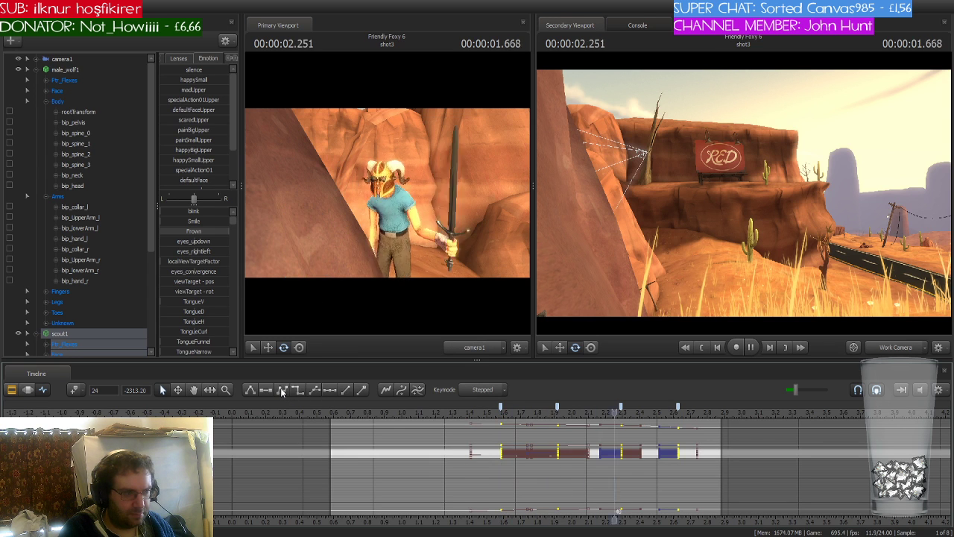
{"action": "key", "text": "space"}
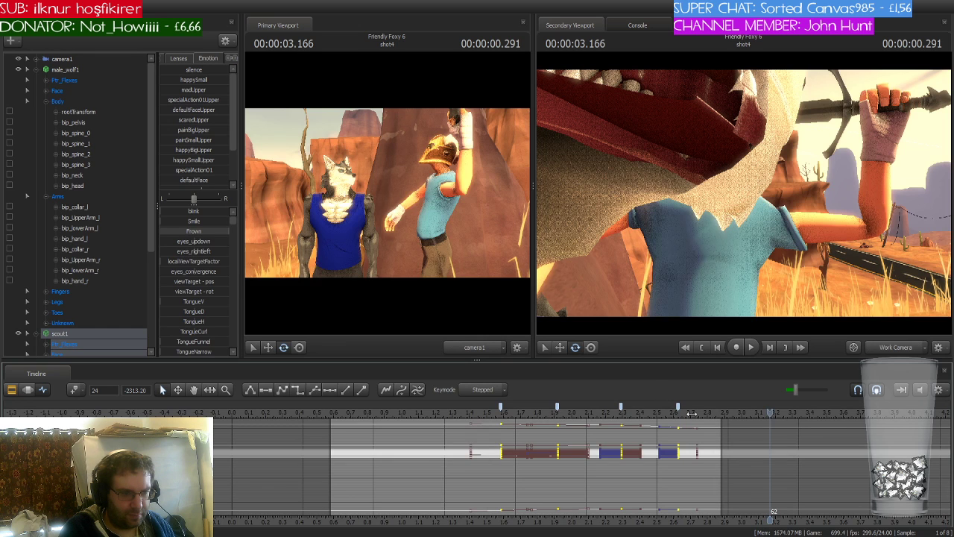
{"action": "left_click_drag", "start_coordinate": [691, 413], "coordinate": [521, 413]}
Apply stepped tangents to the key at frame 32 on scout1's rootTransform in shot3
{"action": "scroll", "coordinate": [86, 340], "scroll_direction": "down", "scroll_amount": 1}
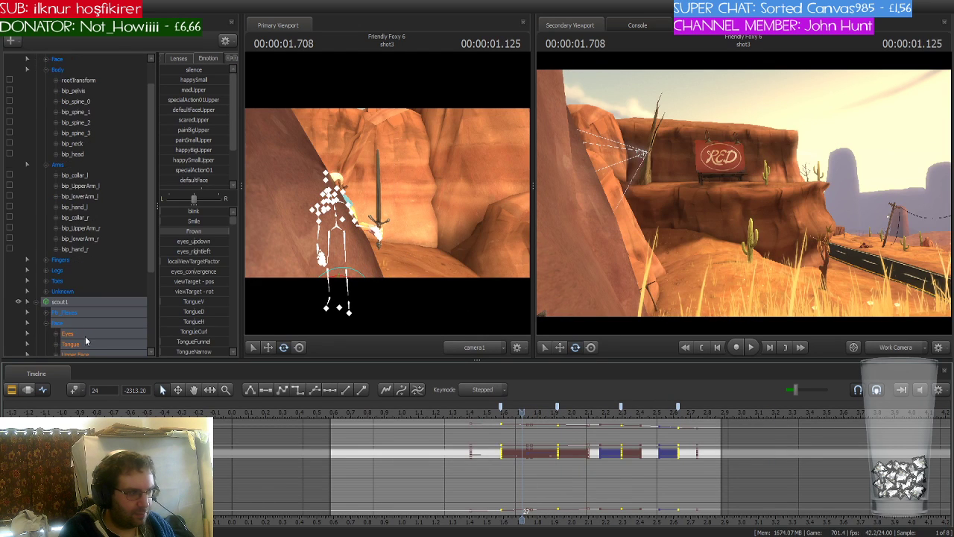
{"action": "scroll", "coordinate": [86, 341], "scroll_direction": "down", "scroll_amount": 3}
{"action": "left_click", "coordinate": [46, 294]}
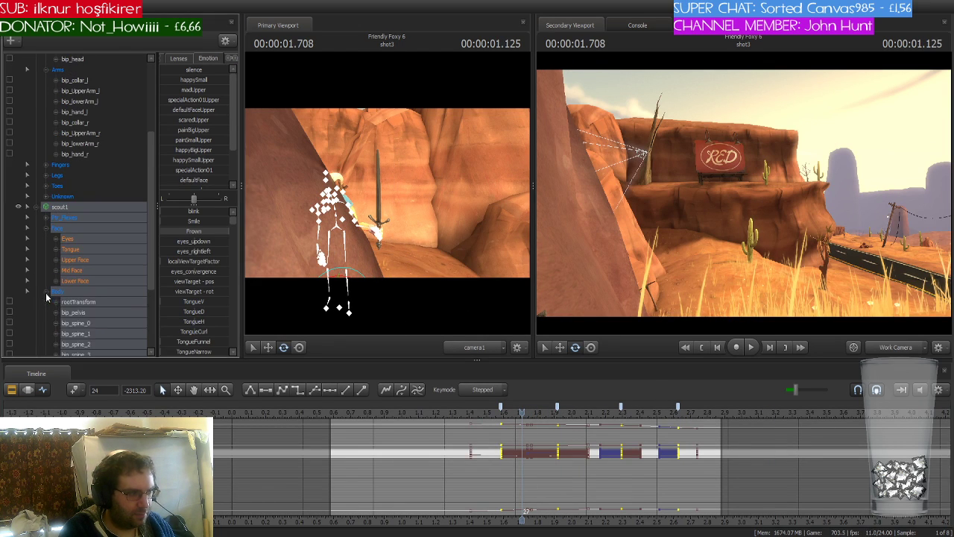
{"action": "left_click", "coordinate": [74, 303]}
{"action": "left_click_drag", "start_coordinate": [523, 412], "coordinate": [557, 415]}
{"action": "left_click", "coordinate": [558, 407]}
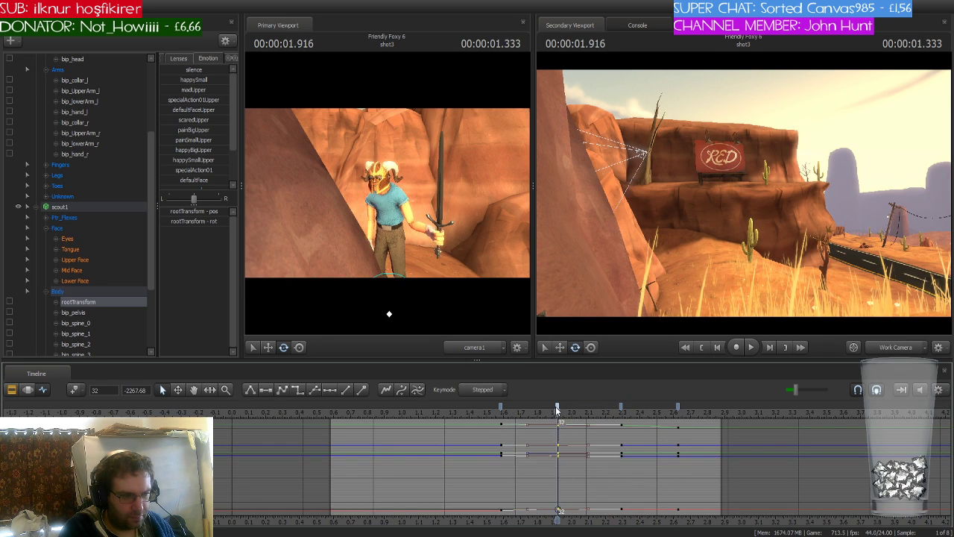
{"action": "left_click", "coordinate": [299, 392]}
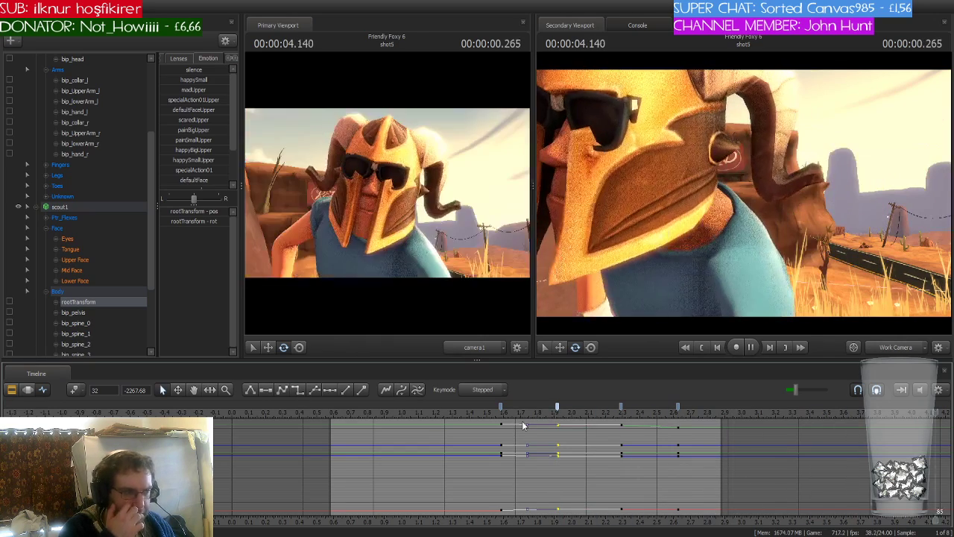
Review the playback into shot5 and stop it at frame 87
{"action": "key", "text": "space"}
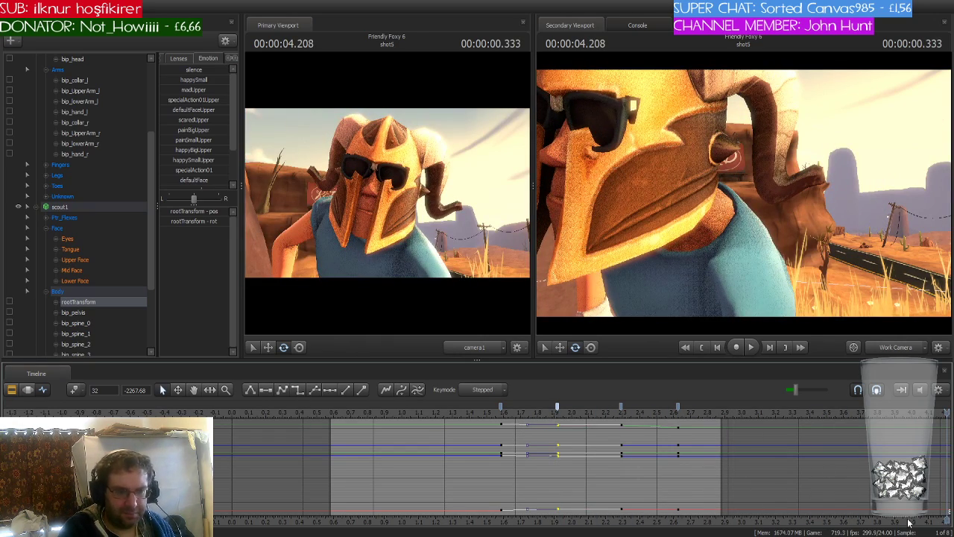
{"action": "middle_click_drag", "start_coordinate": [944, 521], "coordinate": [533, 455]}
{"action": "scroll", "coordinate": [534, 455], "scroll_direction": "down", "scroll_amount": 8}
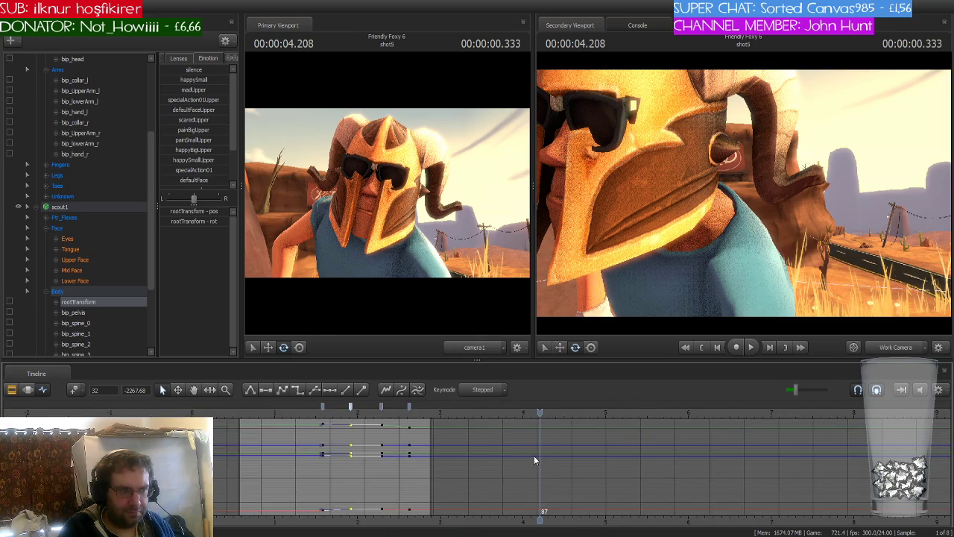
Play back the animation from shot5 through to the end of shot6
{"action": "key", "text": "space"}
{"action": "scroll", "coordinate": [534, 455], "scroll_direction": "down", "scroll_amount": 3}
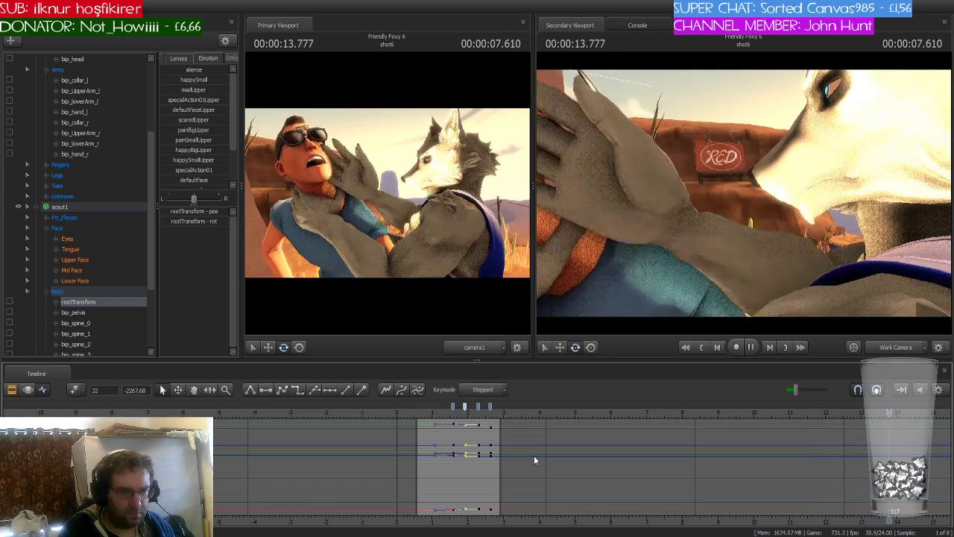
{"action": "key", "text": "space"}
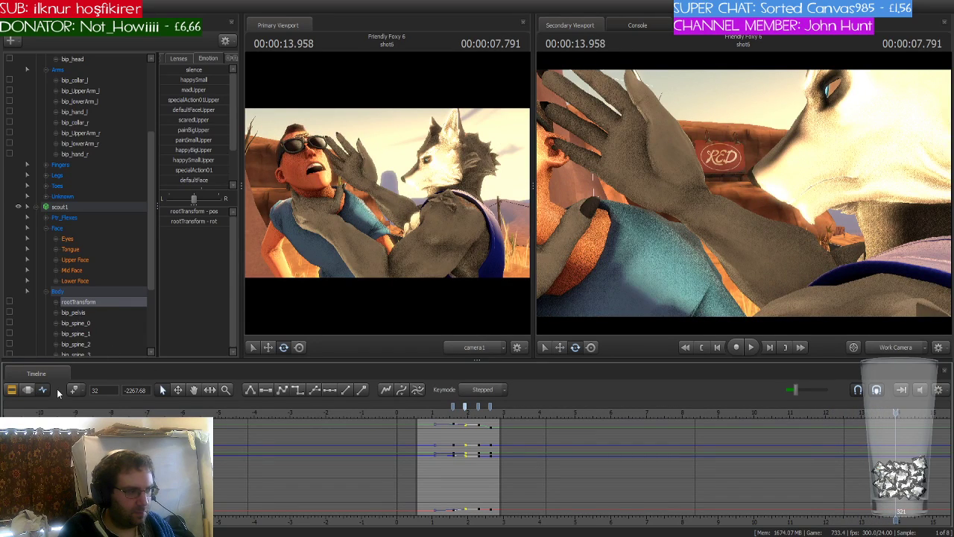
Make shot6 the active shot and load scout1's flex and face controls in the Graph Editor
{"action": "left_click", "coordinate": [72, 222]}
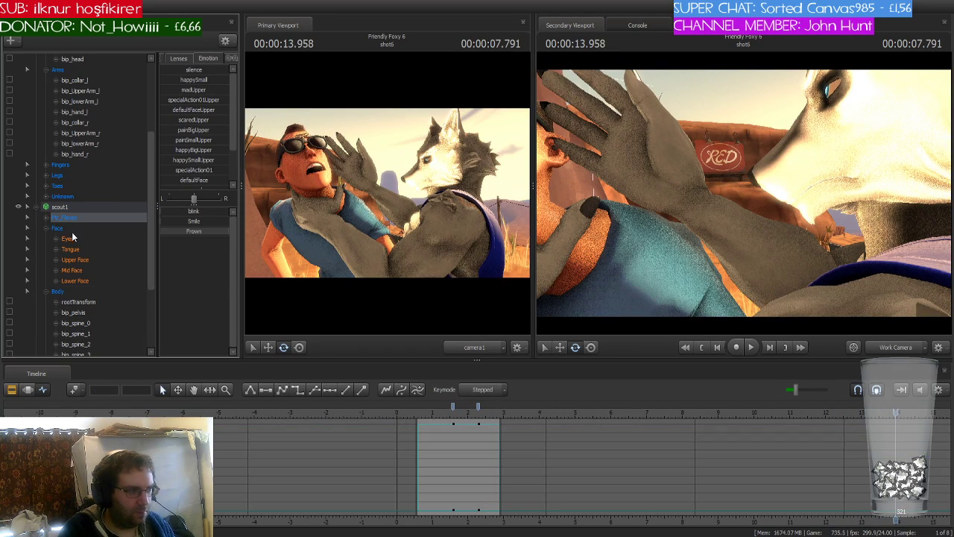
{"action": "left_click", "coordinate": [72, 229], "text": "ctrl"}
{"action": "left_click", "coordinate": [73, 239], "text": "ctrl"}
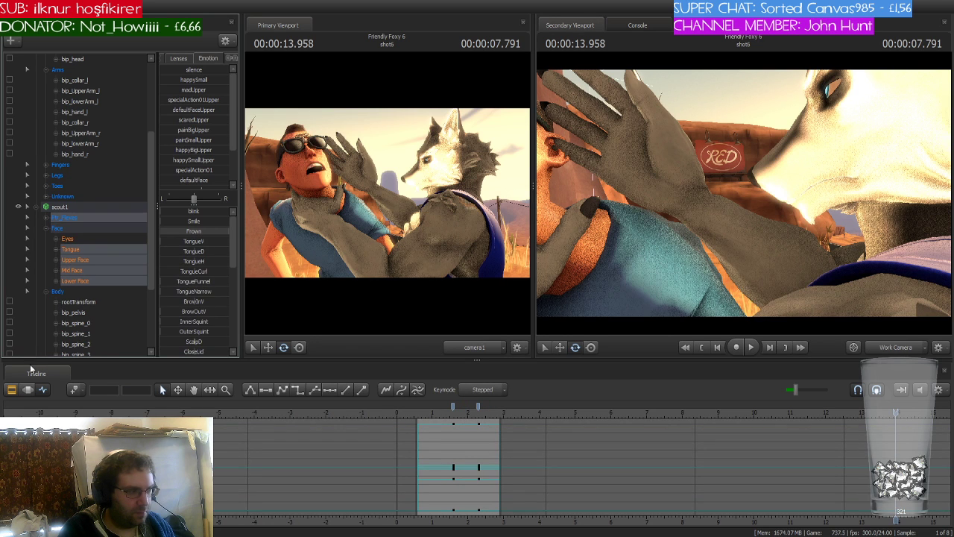
{"action": "left_click", "coordinate": [13, 389]}
{"action": "left_click", "coordinate": [696, 453]}
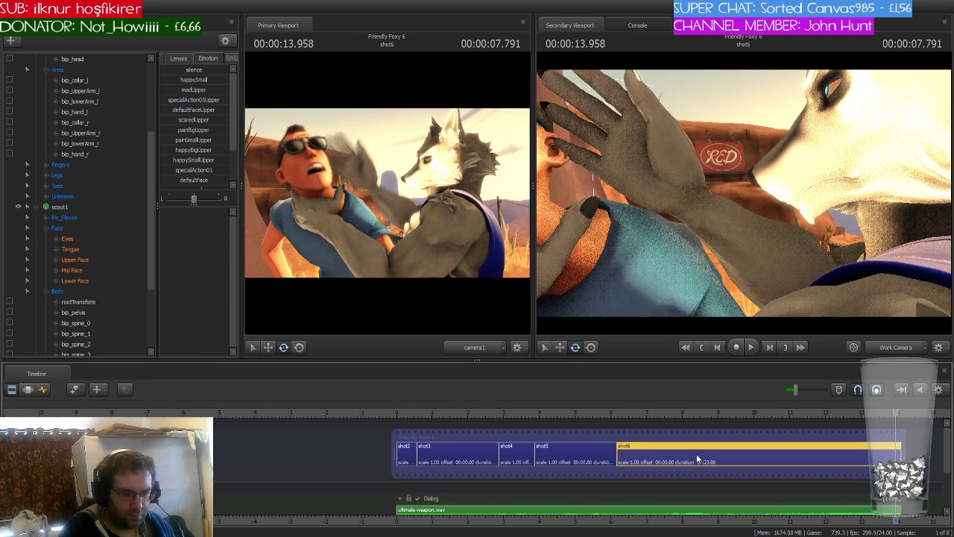
{"action": "left_click", "coordinate": [43, 390]}
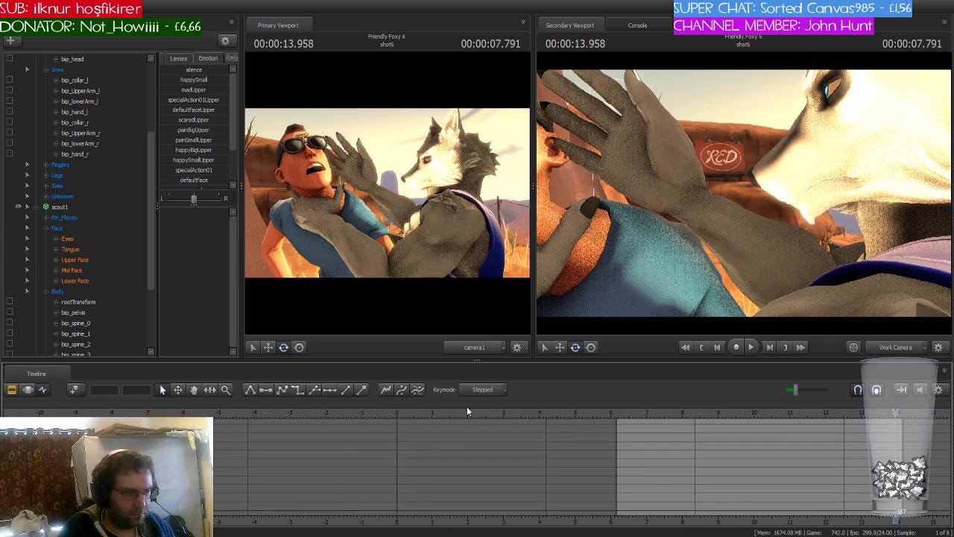
{"action": "left_click", "coordinate": [76, 217]}
{"action": "left_click", "coordinate": [73, 226], "text": "ctrl"}
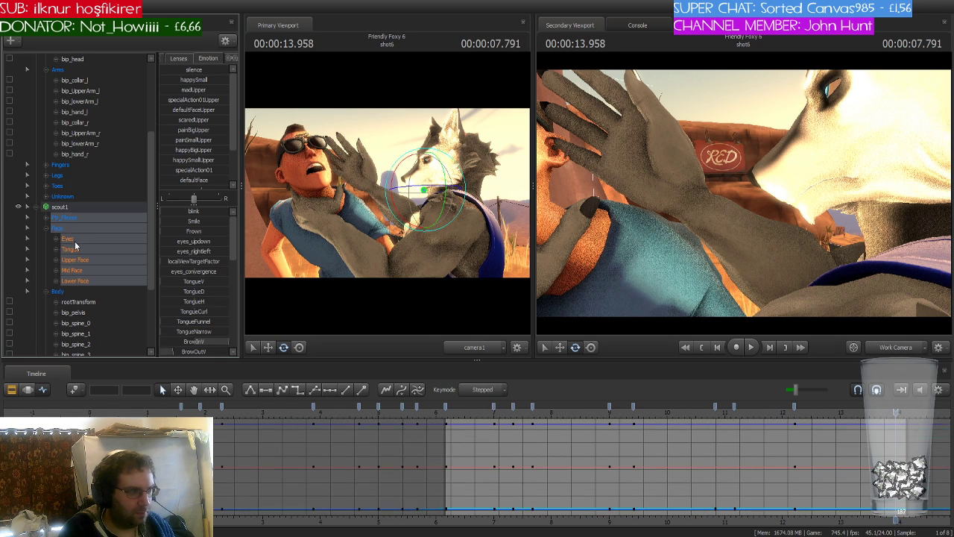
Add a keyframe for scout1's face controls at frame 72 of shot6
{"action": "scroll", "coordinate": [868, 445], "scroll_direction": "up", "scroll_amount": 2}
{"action": "left_click_drag", "start_coordinate": [895, 415], "coordinate": [448, 444]}
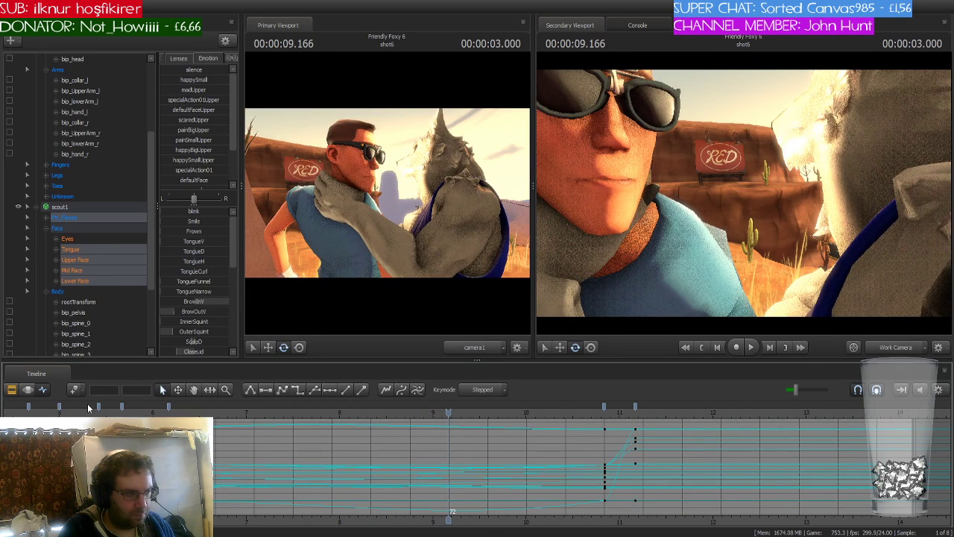
{"action": "left_click", "coordinate": [72, 389]}
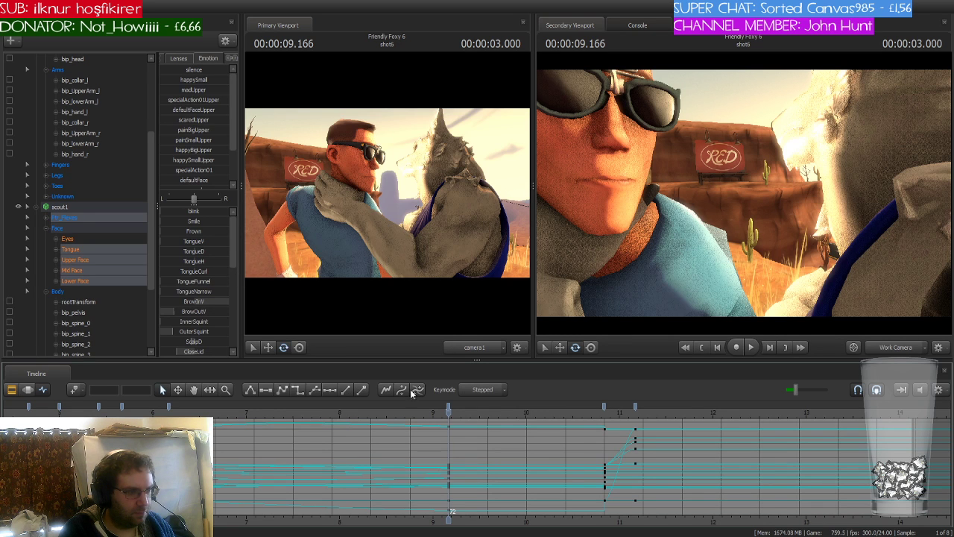
Raise scout1's Platysmus flex at frame 80 of shot6 and smooth the tangents of the face keyframes at frame 72
{"action": "left_click_drag", "start_coordinate": [450, 414], "coordinate": [479, 415]}
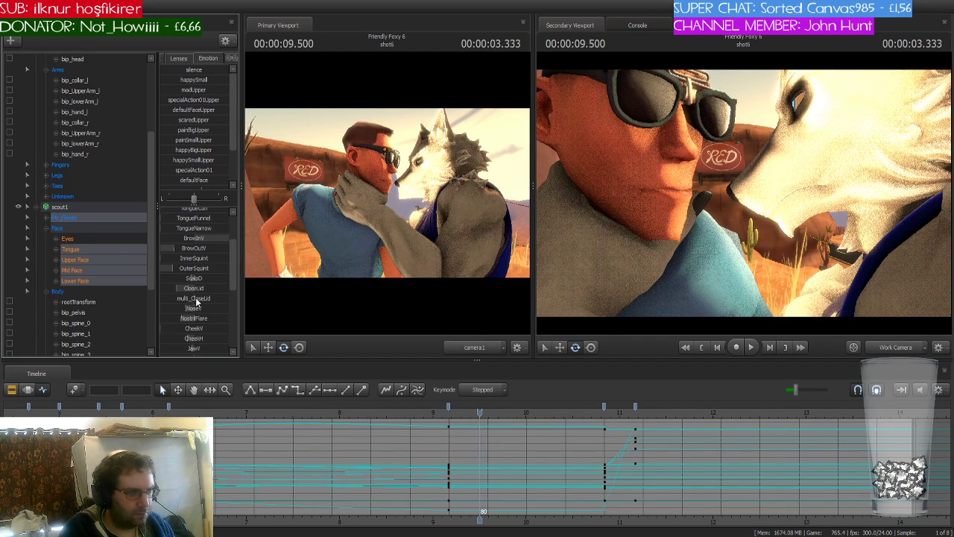
{"action": "scroll", "coordinate": [195, 298], "scroll_direction": "down", "scroll_amount": 5}
{"action": "scroll", "coordinate": [213, 300], "scroll_direction": "down", "scroll_amount": 3}
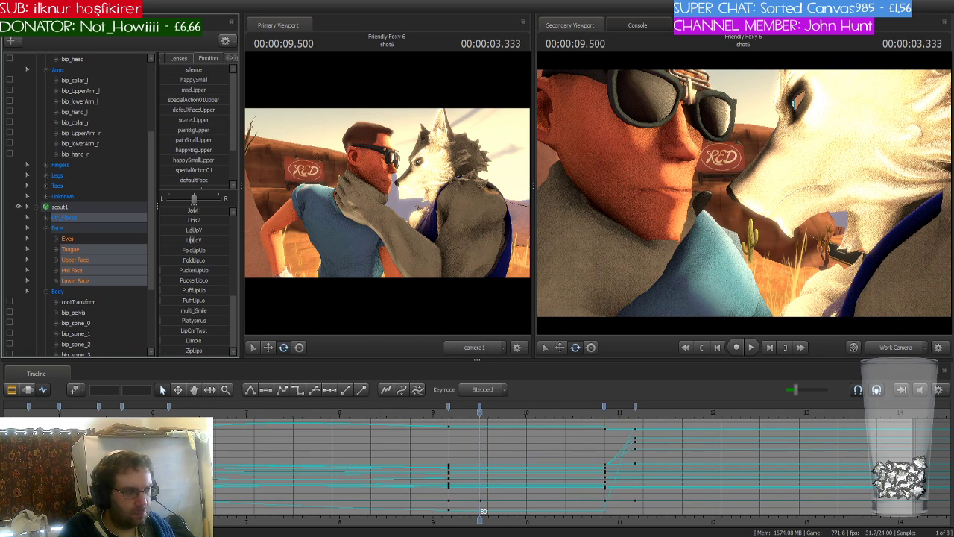
{"action": "mouse_move", "coordinate": [174, 319]}
{"action": "left_mouse_down"}
{"action": "mouse_move", "coordinate": [230, 320]}
{"action": "mouse_move", "coordinate": [200, 321]}
{"action": "left_mouse_up"}
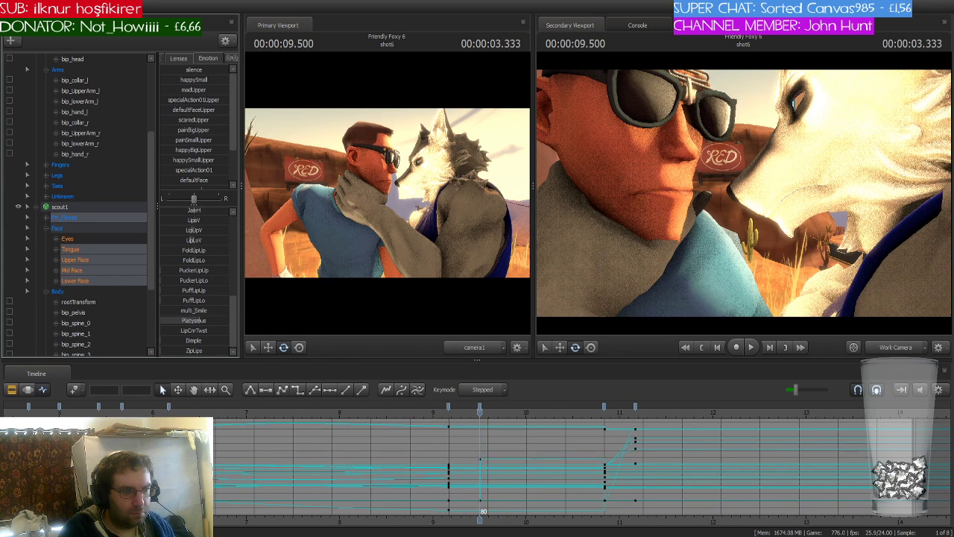
{"action": "left_click", "coordinate": [449, 405]}
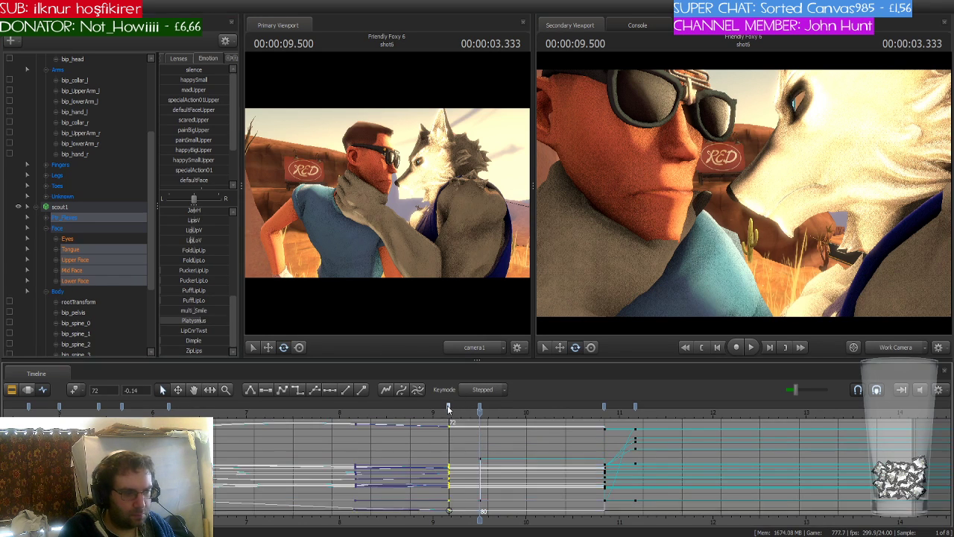
{"action": "left_click", "coordinate": [284, 389]}
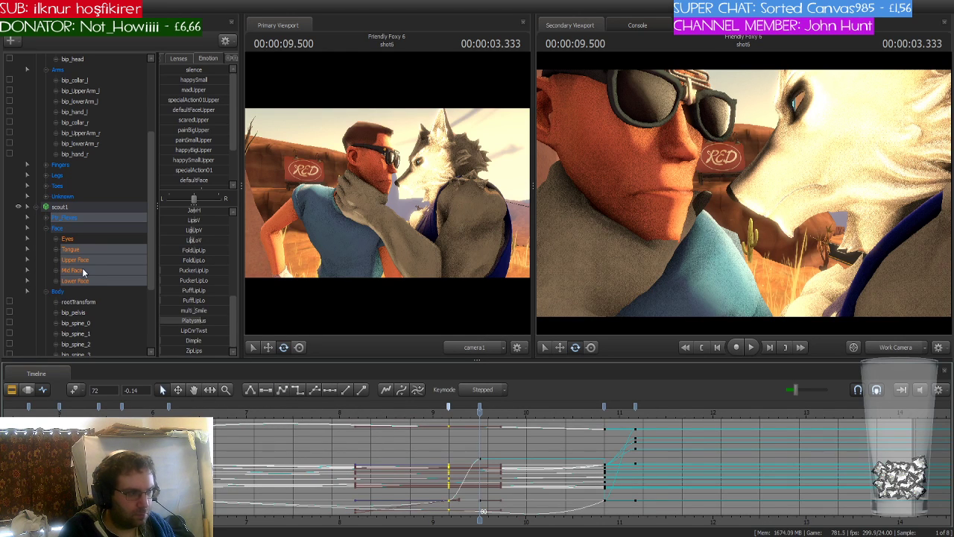
Isolate scout1's Platysmus control under Lower Face and delete its last keyframe, just before 11 seconds
{"action": "left_click", "coordinate": [57, 281]}
{"action": "scroll", "coordinate": [89, 286], "scroll_direction": "down", "scroll_amount": 4}
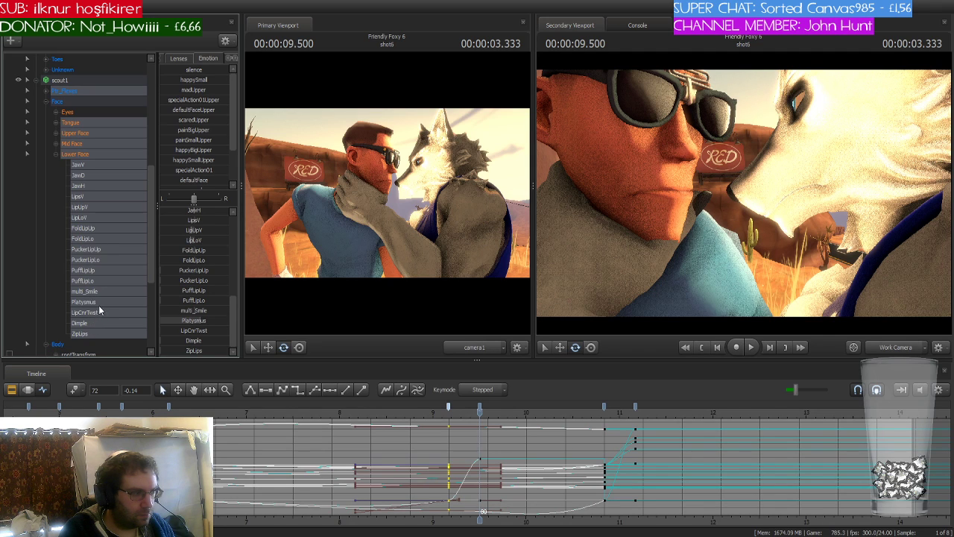
{"action": "left_click", "coordinate": [98, 304]}
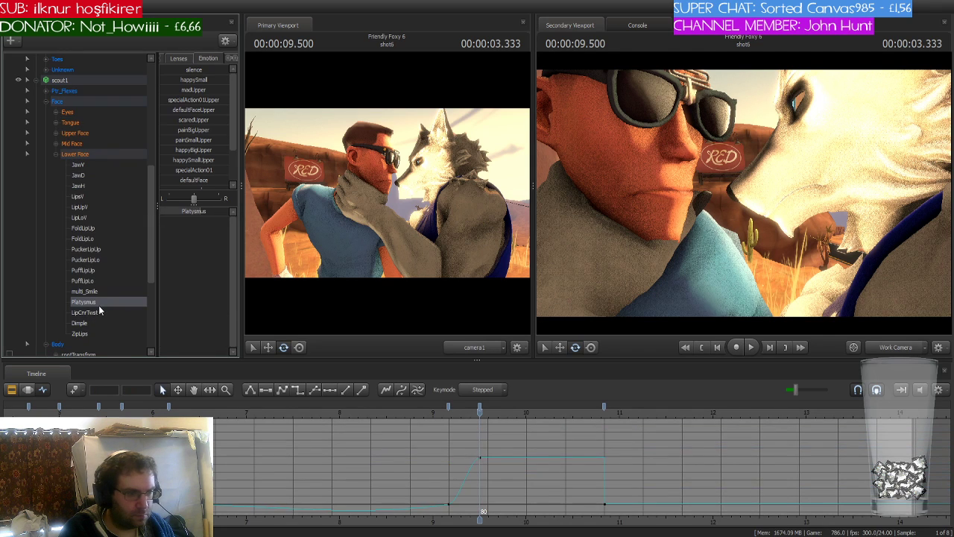
{"action": "left_click", "coordinate": [604, 407]}
{"action": "key", "text": "Delete"}
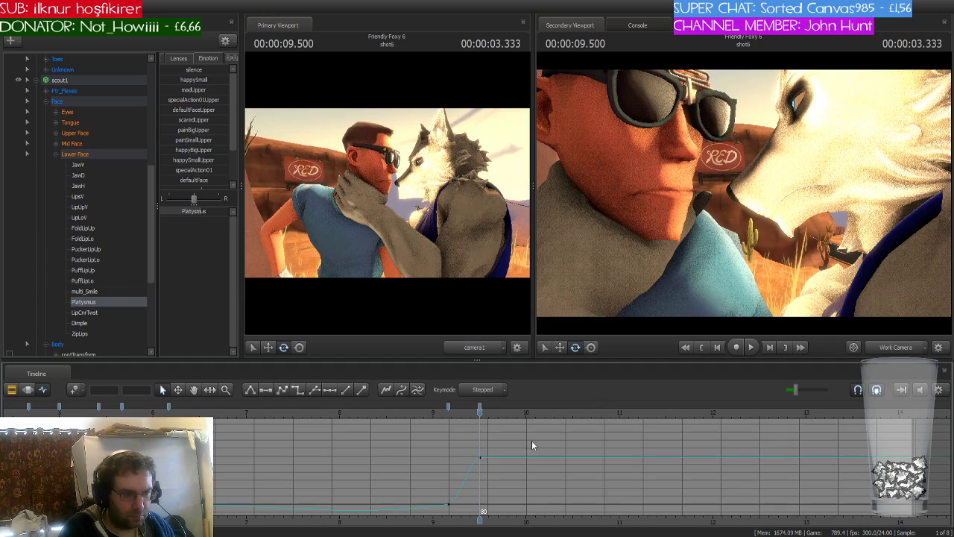
Scrub through the rest of shot6 and play the whole animation from the start to review the facial motion
{"action": "left_click_drag", "start_coordinate": [480, 411], "coordinate": [909, 393]}
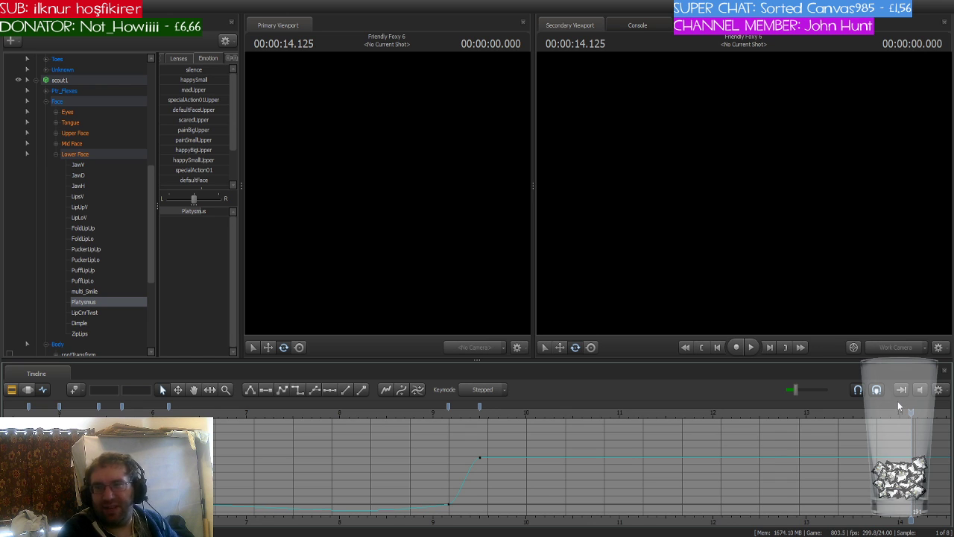
{"action": "scroll", "coordinate": [898, 401], "scroll_direction": "down", "scroll_amount": 3}
{"action": "scroll", "coordinate": [873, 428], "scroll_direction": "down", "scroll_amount": 4}
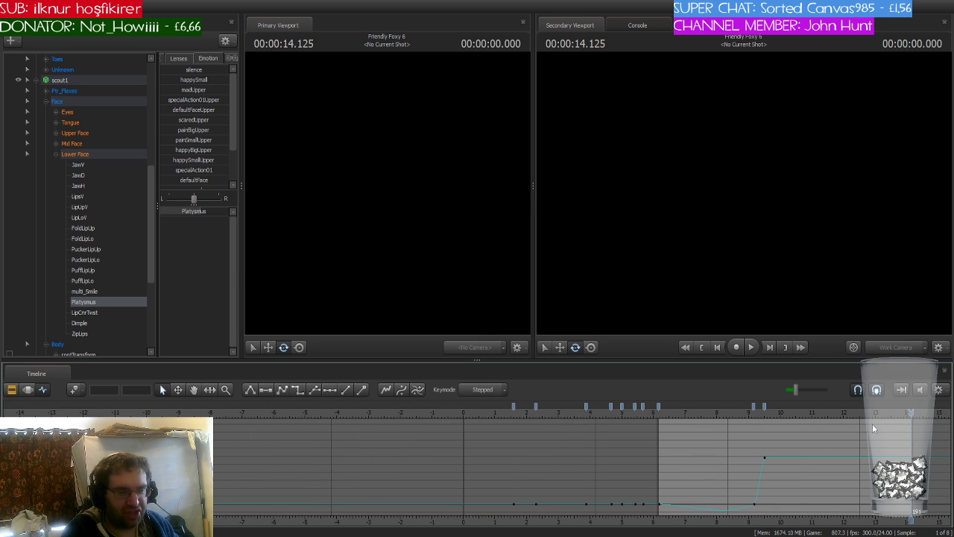
{"action": "key", "text": "Up"}
{"action": "key", "text": "Up"}
{"action": "key", "text": "Up"}
{"action": "key", "text": "Up"}
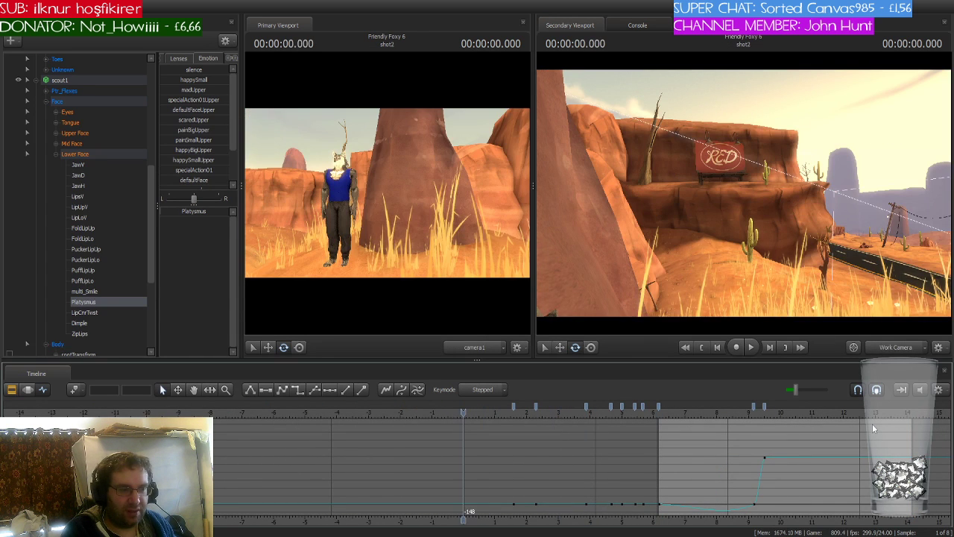
{"action": "key", "text": "space"}
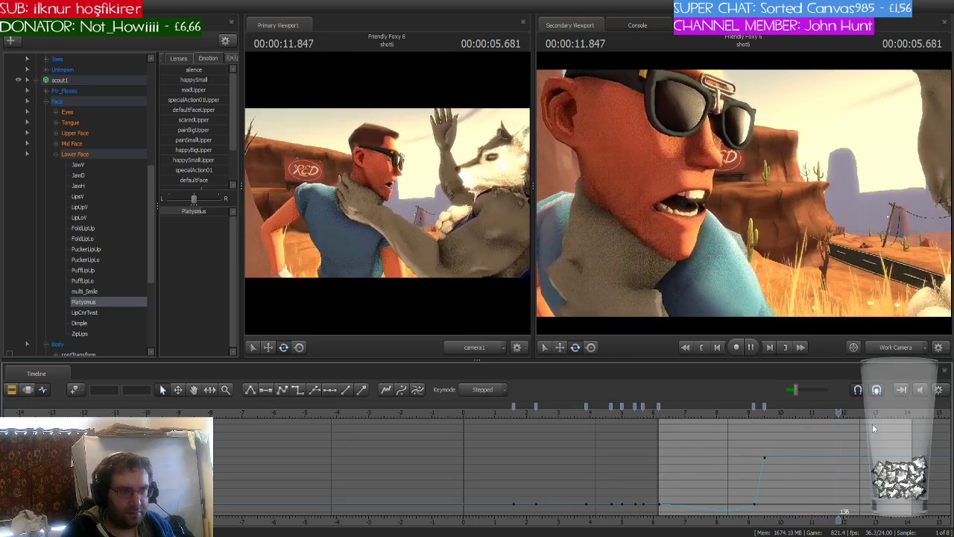
{"action": "key", "text": "space"}
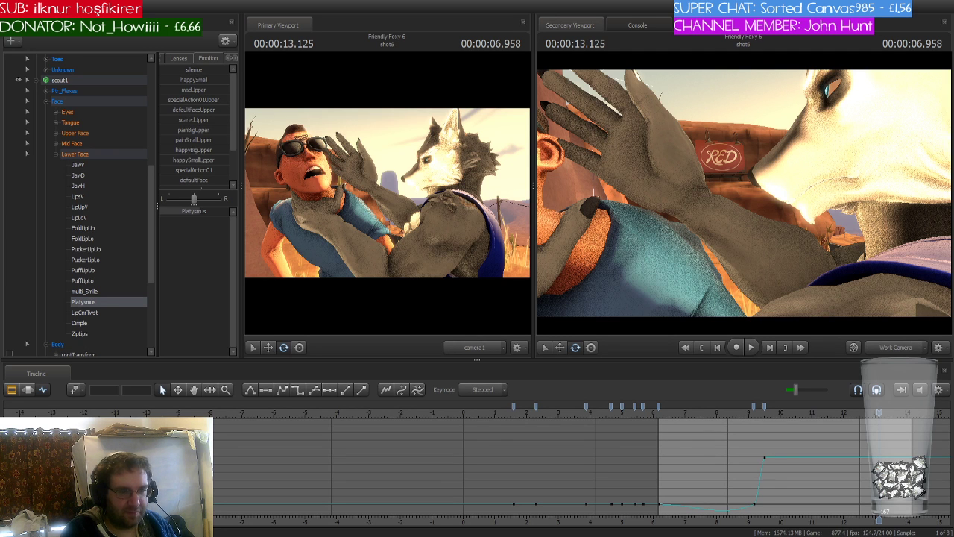
Replay the animation from the start into the opening of shot6
{"action": "left_click_drag", "start_coordinate": [878, 427], "coordinate": [465, 429]}
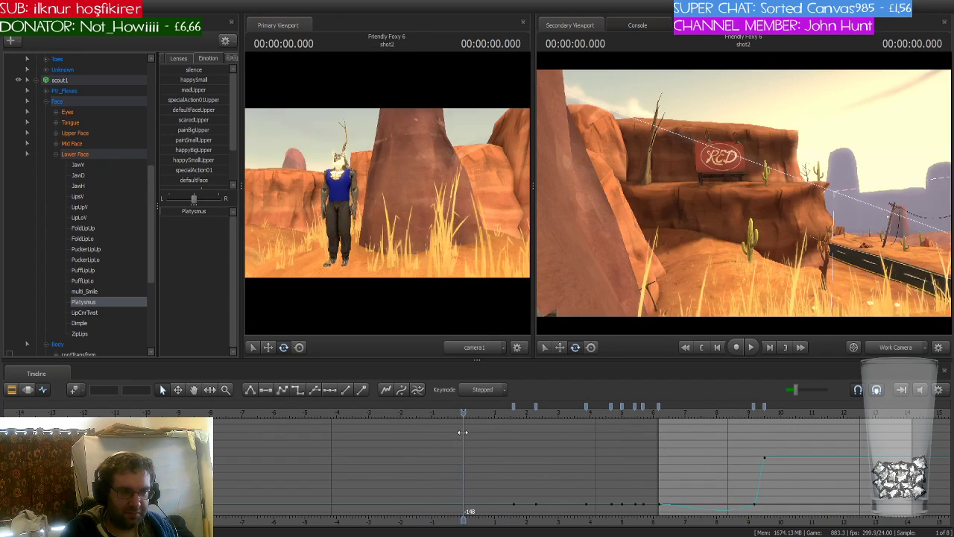
{"action": "key", "text": "space"}
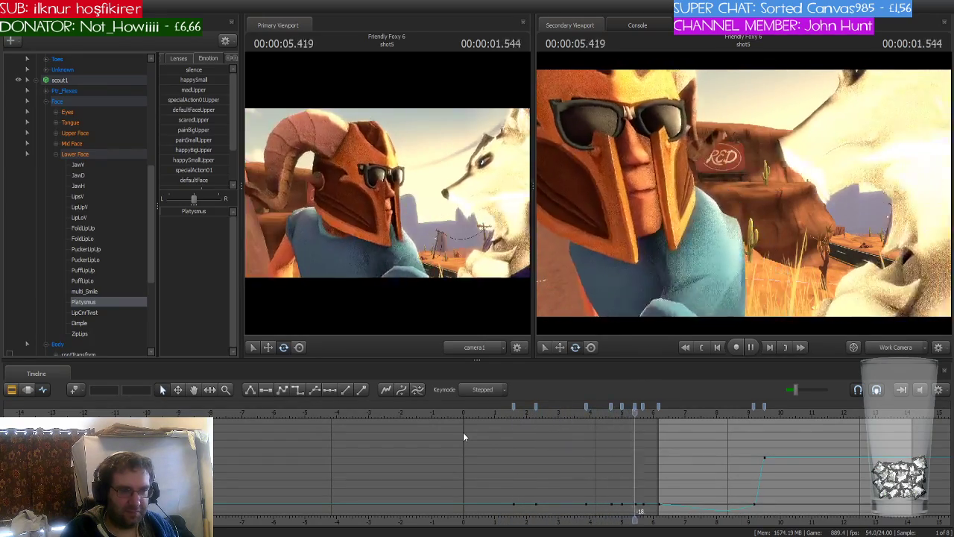
{"action": "key", "text": "space"}
Place the playhead at the start of shot6 and load all male_wolf1 controls from shot5 in the Graph Editor
{"action": "scroll", "coordinate": [664, 446], "scroll_direction": "up", "scroll_amount": 3}
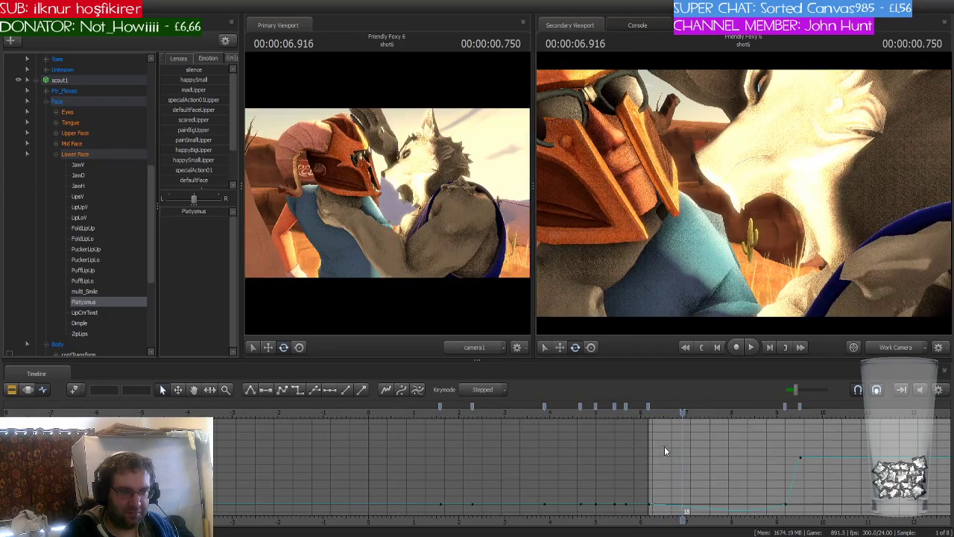
{"action": "left_click_drag", "start_coordinate": [681, 414], "coordinate": [633, 415]}
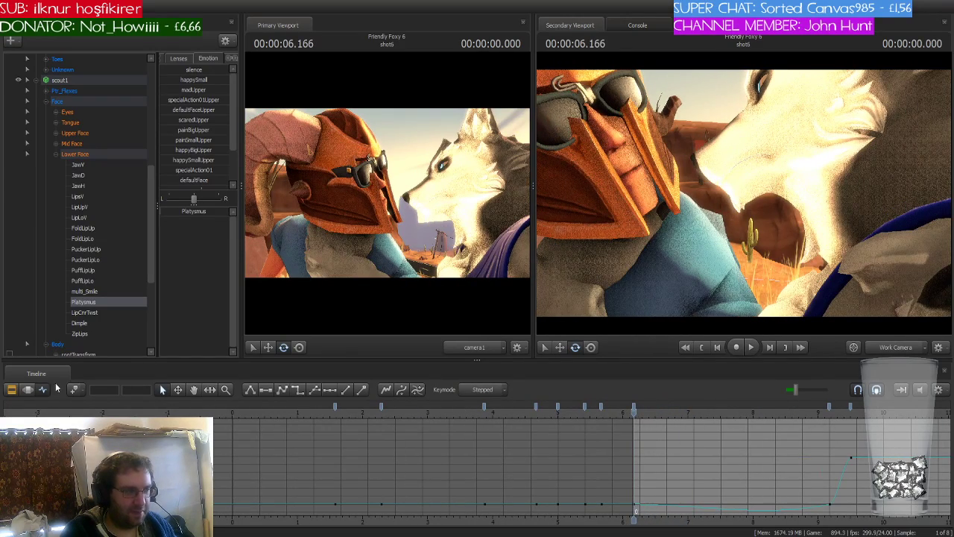
{"action": "left_click", "coordinate": [11, 389]}
{"action": "left_click", "coordinate": [524, 460]}
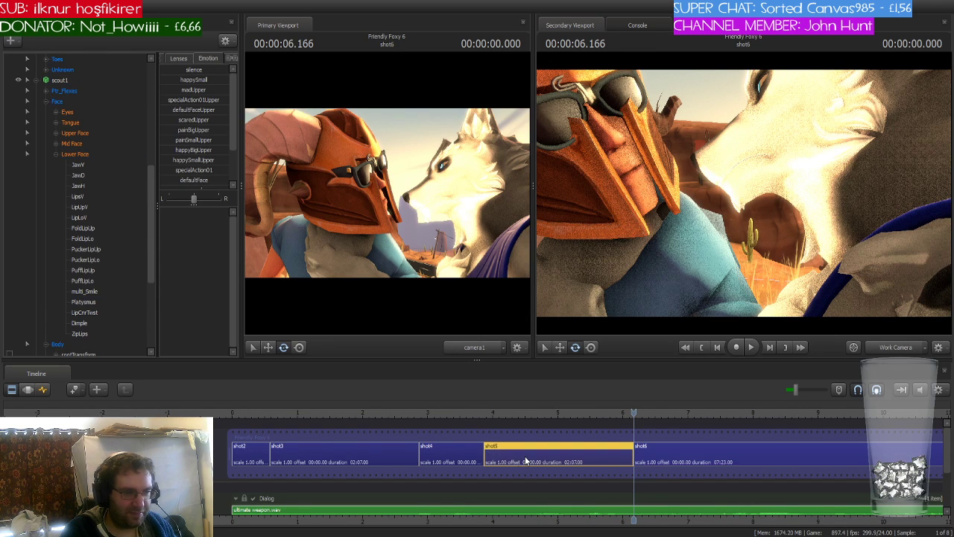
{"action": "left_click", "coordinate": [45, 389]}
{"action": "scroll", "coordinate": [553, 472], "scroll_direction": "up", "scroll_amount": 2}
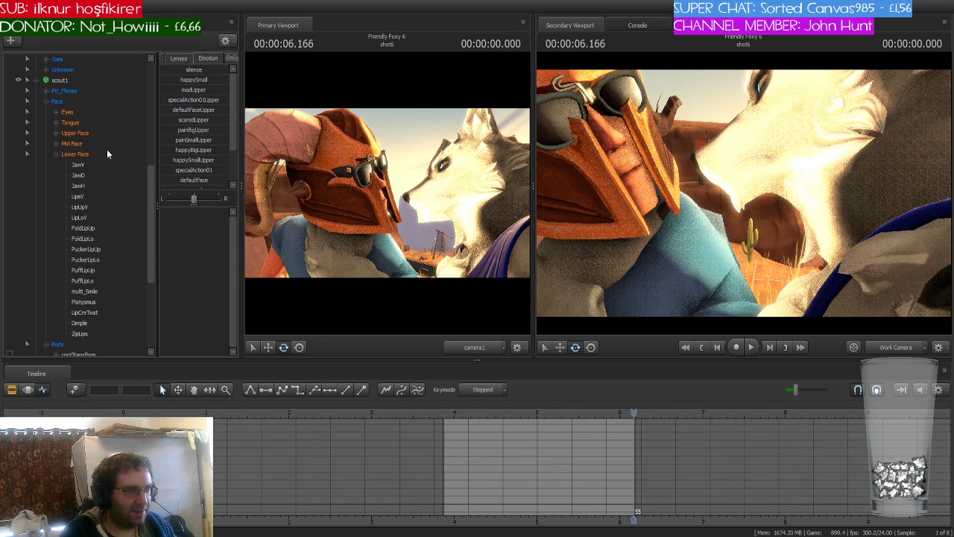
{"action": "scroll", "coordinate": [78, 107], "scroll_direction": "up", "scroll_amount": 8}
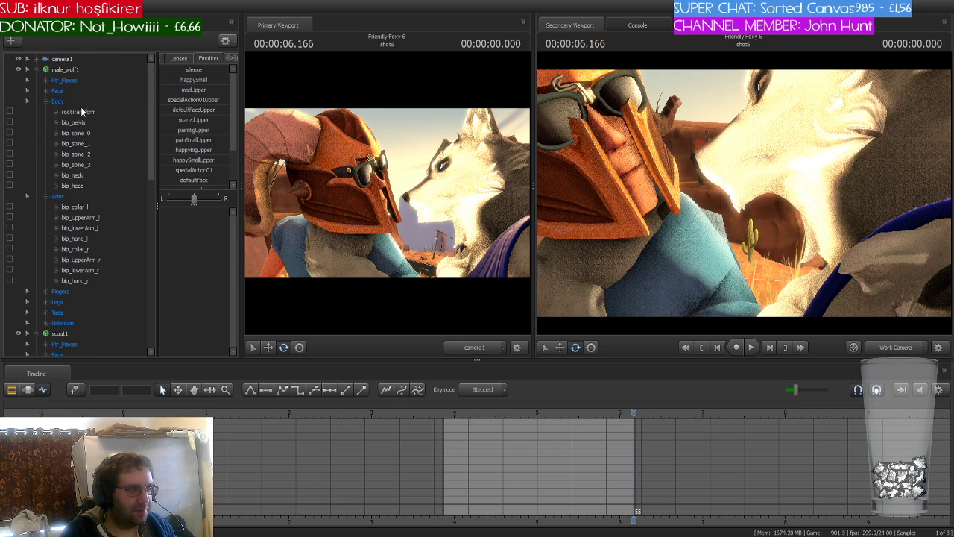
{"action": "left_click", "coordinate": [74, 70]}
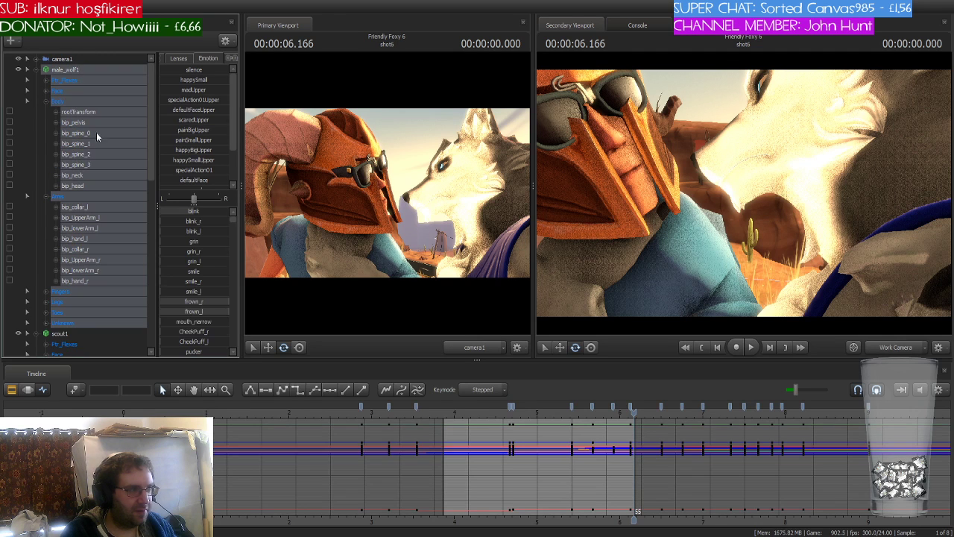
{"action": "left_click", "coordinate": [27, 389]}
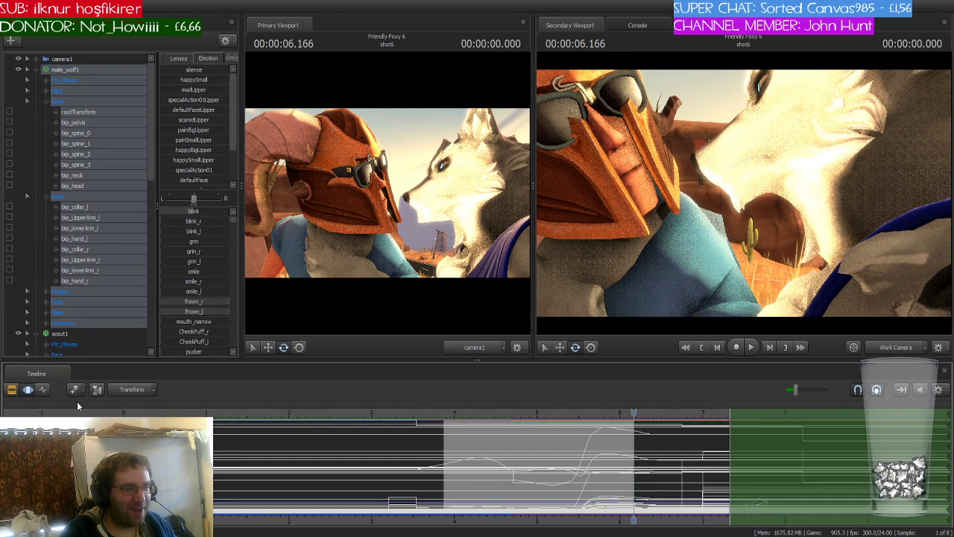
{"action": "left_click", "coordinate": [12, 390]}
{"action": "left_click", "coordinate": [648, 455]}
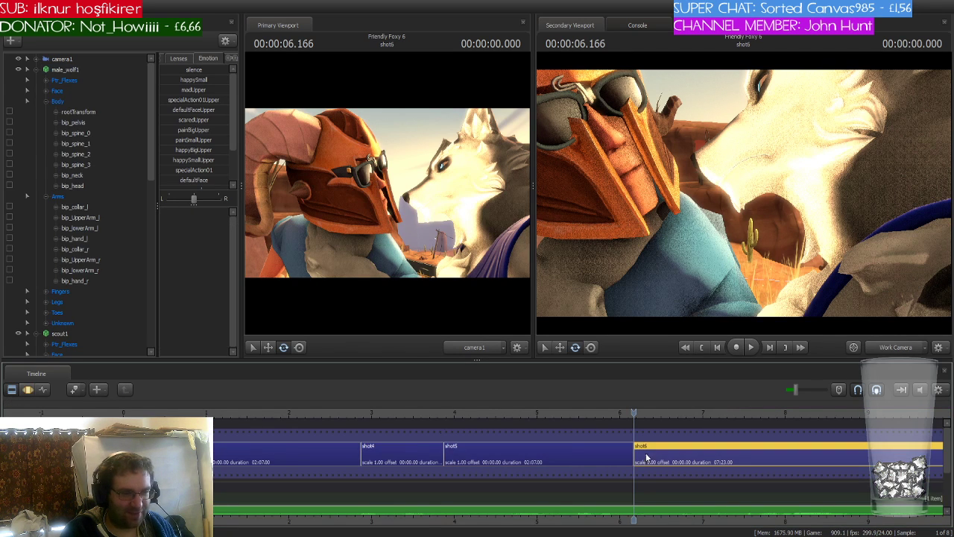
{"action": "left_click", "coordinate": [43, 389]}
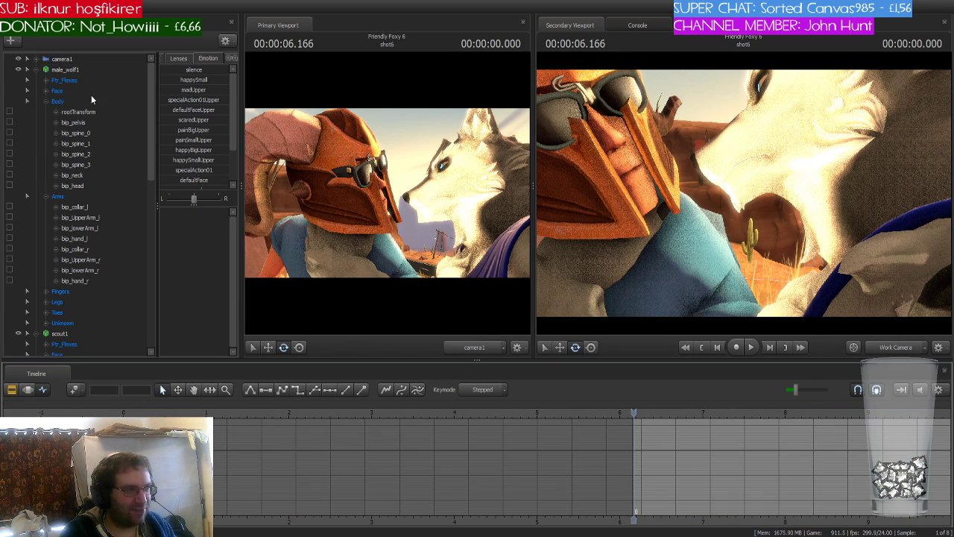
{"action": "left_click", "coordinate": [12, 390]}
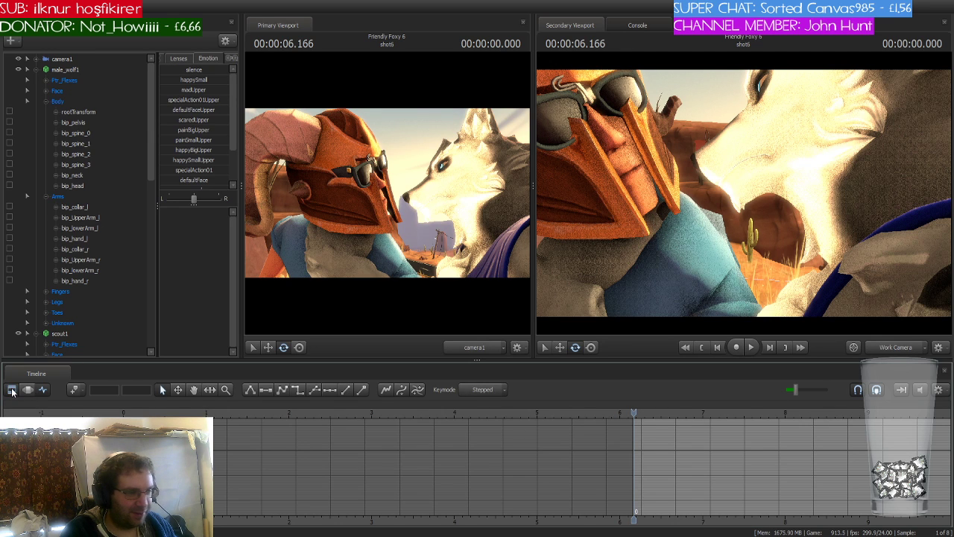
Load male_wolf1's Arms controls from shot5 in the Graph Editor and copy their last keyframe, at 6.125 seconds
{"action": "left_click", "coordinate": [608, 453]}
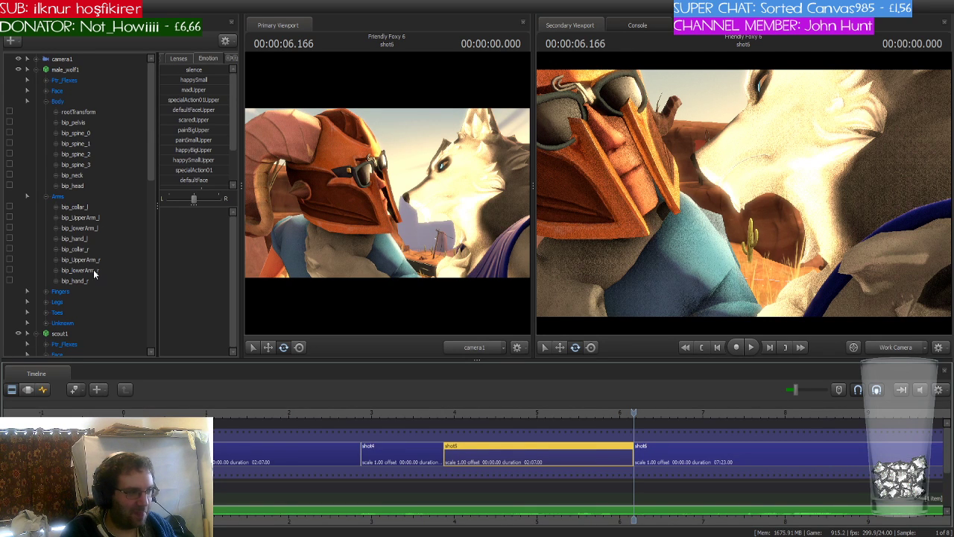
{"action": "scroll", "coordinate": [93, 269], "scroll_direction": "down", "scroll_amount": 5}
{"action": "scroll", "coordinate": [93, 269], "scroll_direction": "up", "scroll_amount": 5}
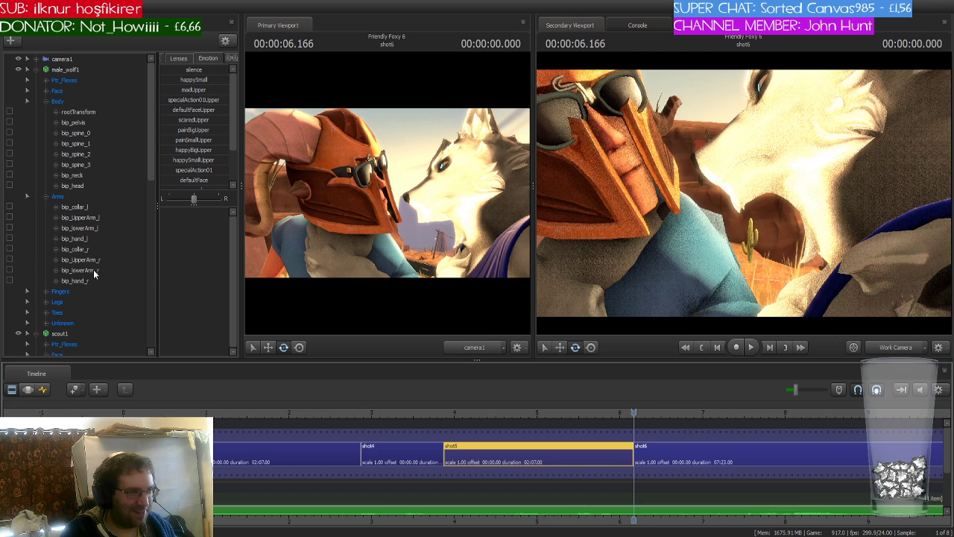
{"action": "left_click", "coordinate": [78, 196]}
{"action": "scroll", "coordinate": [500, 458], "scroll_direction": "down", "scroll_amount": 3}
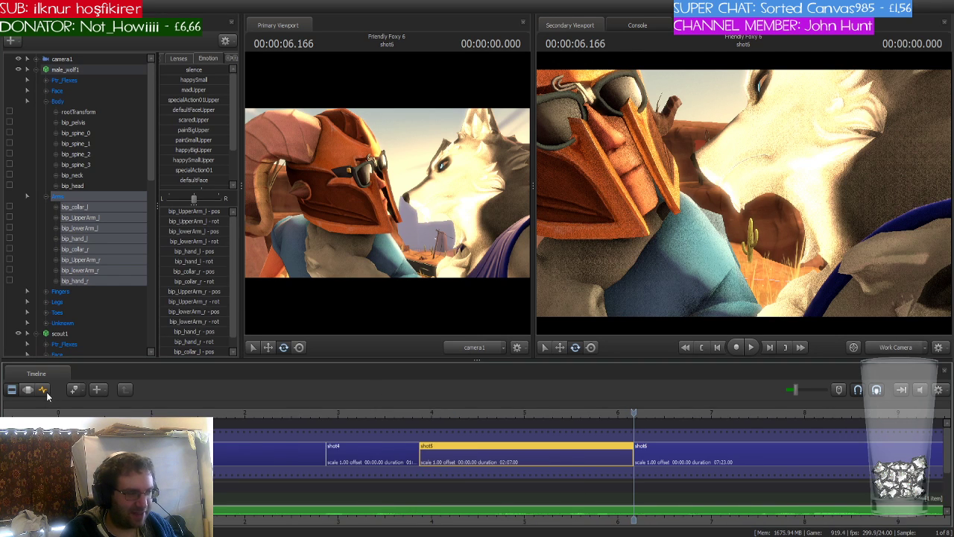
{"action": "left_click", "coordinate": [43, 389]}
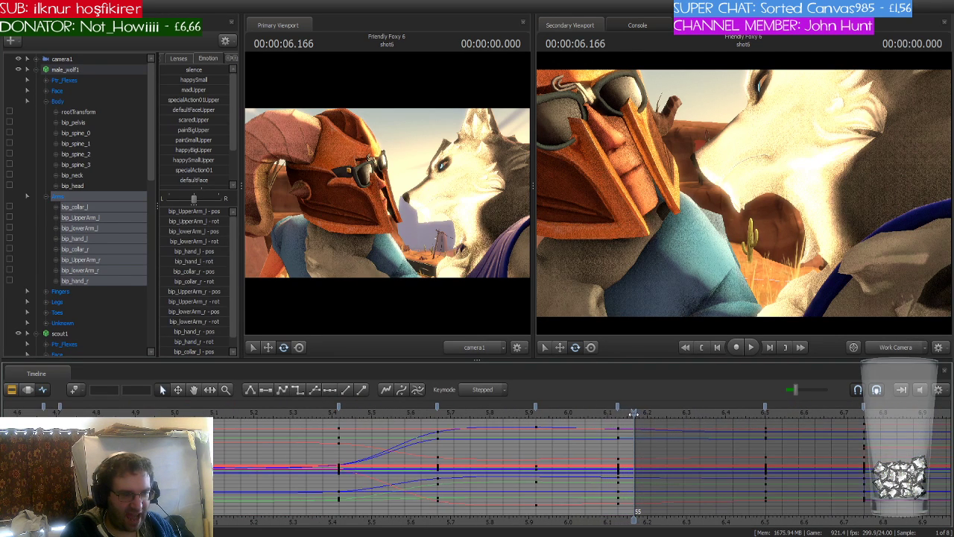
{"action": "left_click_drag", "start_coordinate": [633, 413], "coordinate": [611, 417]}
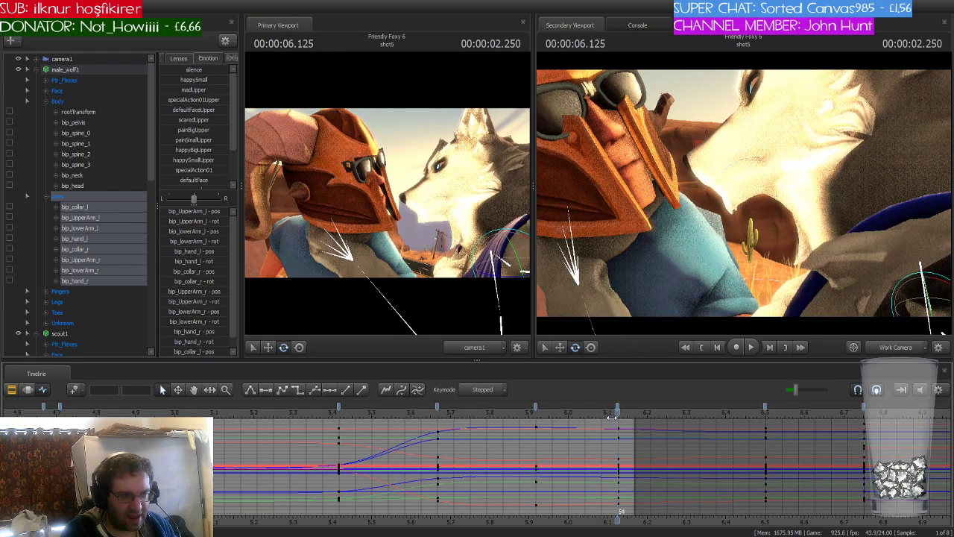
{"action": "left_click", "coordinate": [617, 409]}
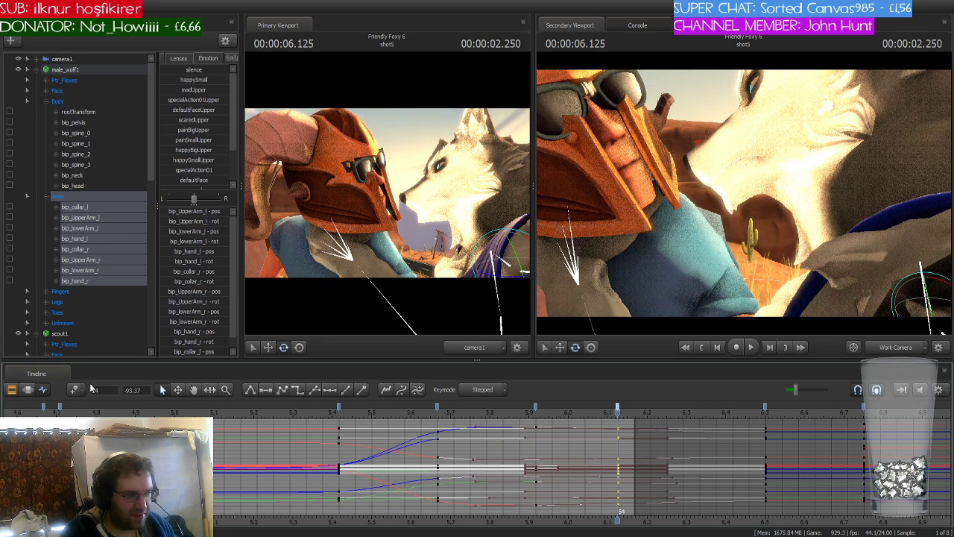
Key male_wolf1's Arms controls at the start of shot6 with the arm pose from the end of shot5
{"action": "left_click", "coordinate": [27, 389]}
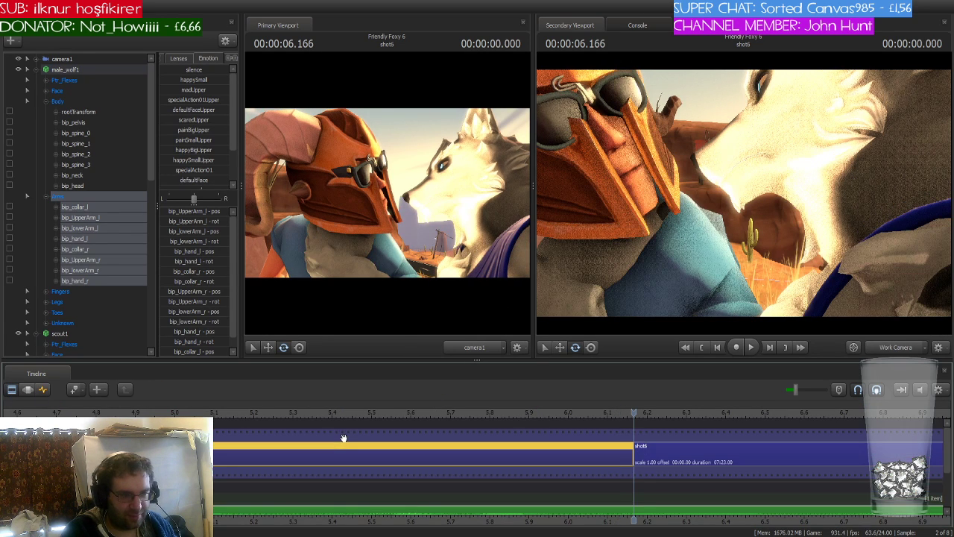
{"action": "left_click", "coordinate": [41, 391]}
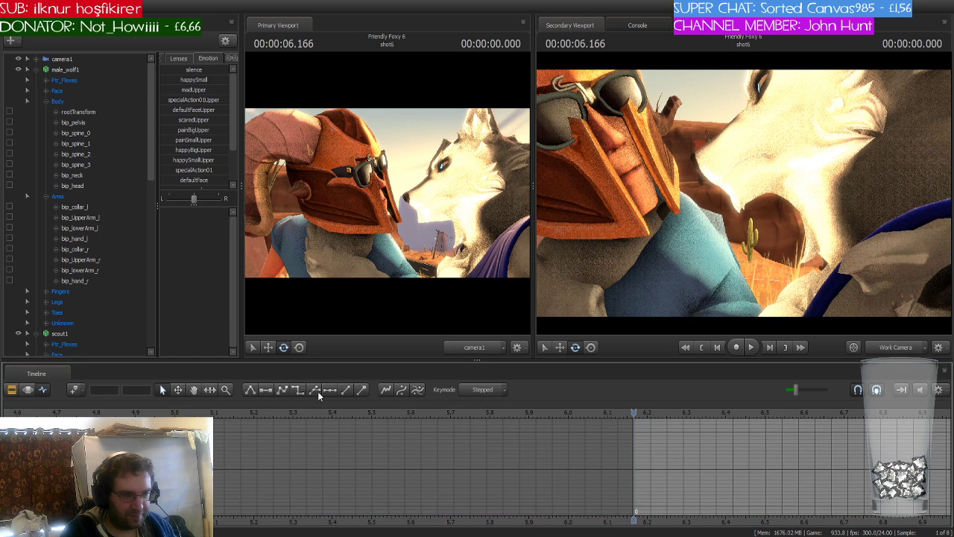
{"action": "left_click", "coordinate": [57, 196]}
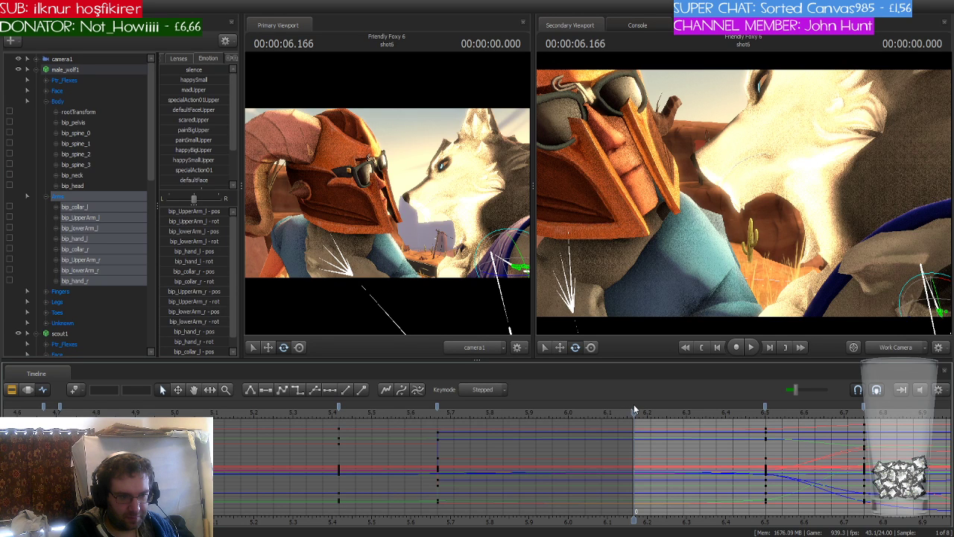
{"action": "key", "text": "m"}
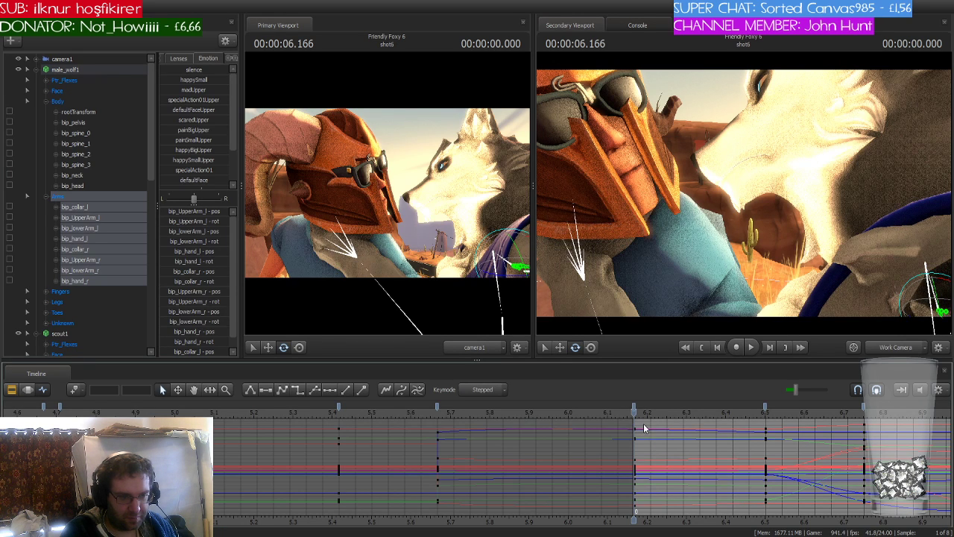
Scrub and play shot6 to its final second to review the wolf's arm motion
{"action": "left_click_drag", "start_coordinate": [634, 411], "coordinate": [902, 455]}
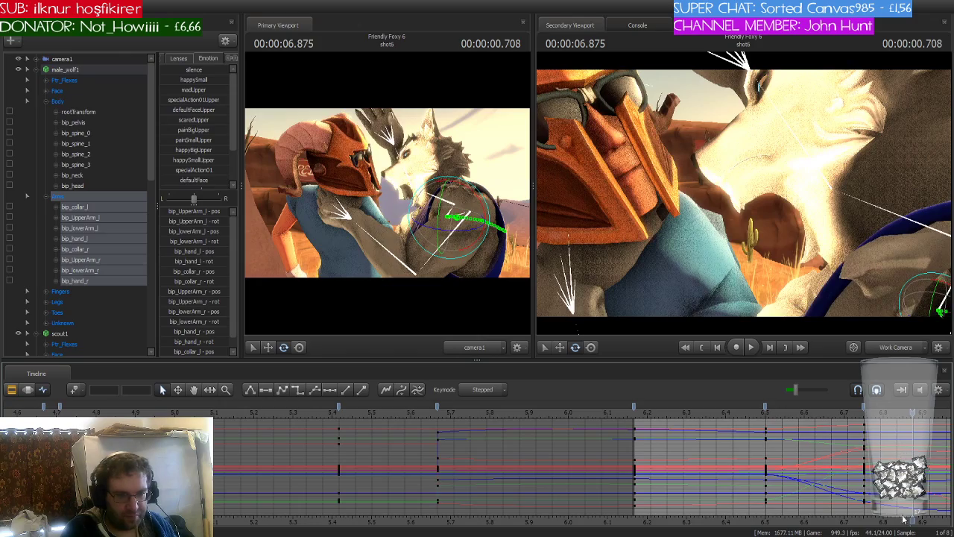
{"action": "middle_click_drag", "start_coordinate": [903, 520], "coordinate": [409, 450]}
{"action": "scroll", "coordinate": [409, 450], "scroll_direction": "down", "scroll_amount": 3}
{"action": "key", "text": "space"}
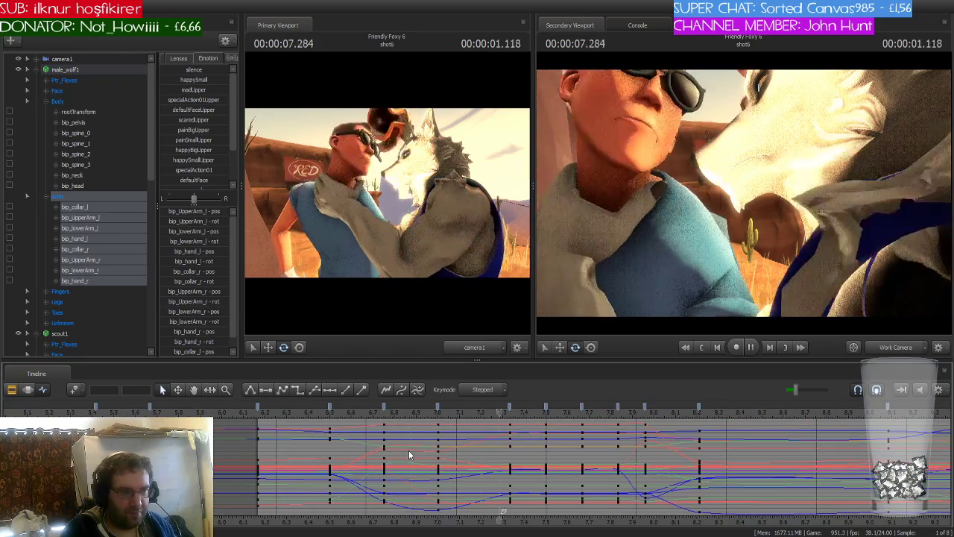
{"action": "scroll", "coordinate": [794, 514], "scroll_direction": "down", "scroll_amount": 1}
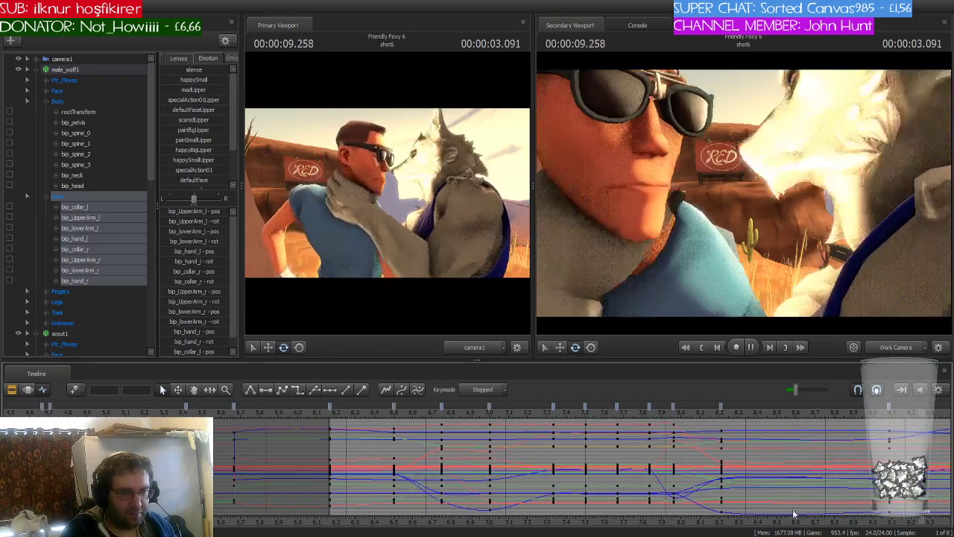
{"action": "key", "text": "space"}
{"action": "scroll", "coordinate": [438, 513], "scroll_direction": "down", "scroll_amount": 5}
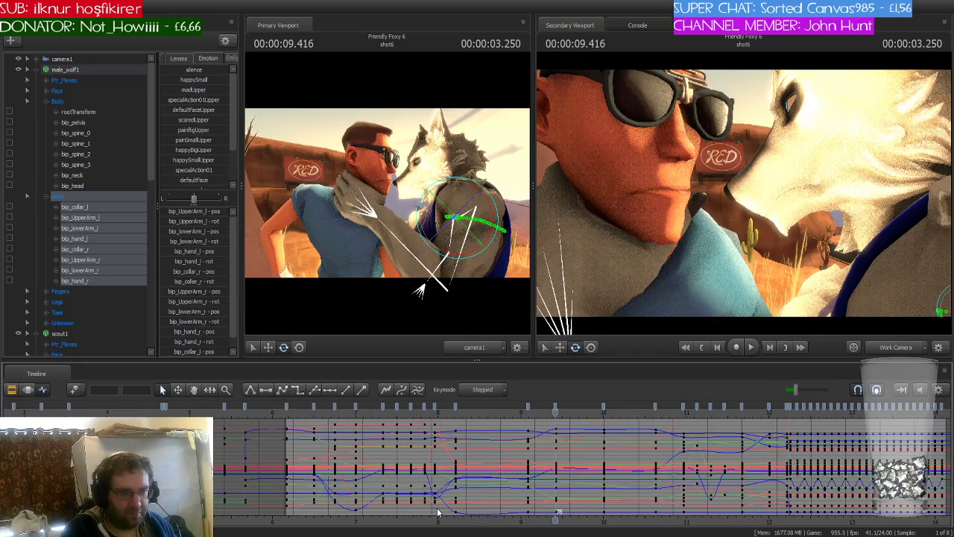
{"action": "key", "text": "space"}
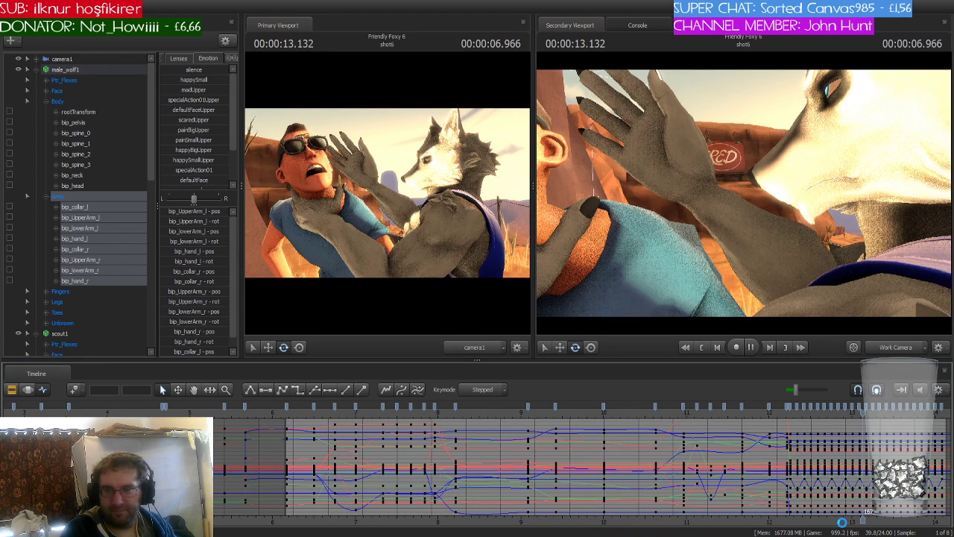
{"action": "key", "text": "space"}
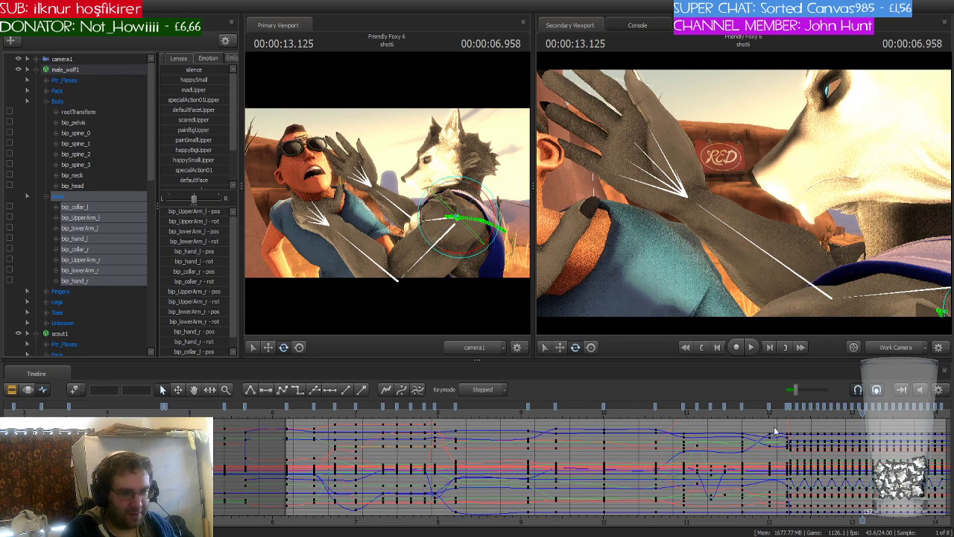
Replay shot6 from its first frame, and play the whole animation from the opening of shot2
{"action": "left_click", "coordinate": [285, 411]}
{"action": "key", "text": "space"}
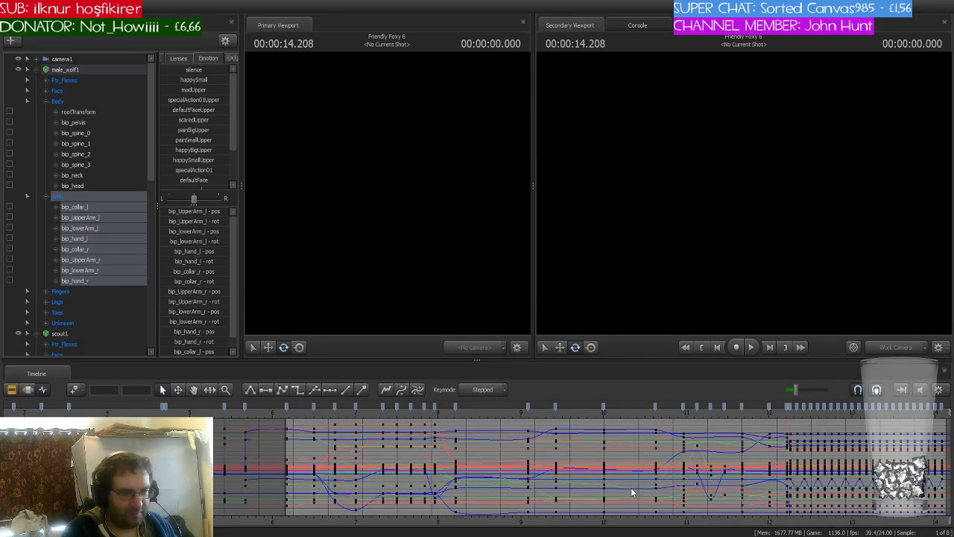
{"action": "scroll", "coordinate": [528, 489], "scroll_direction": "down", "scroll_amount": 5}
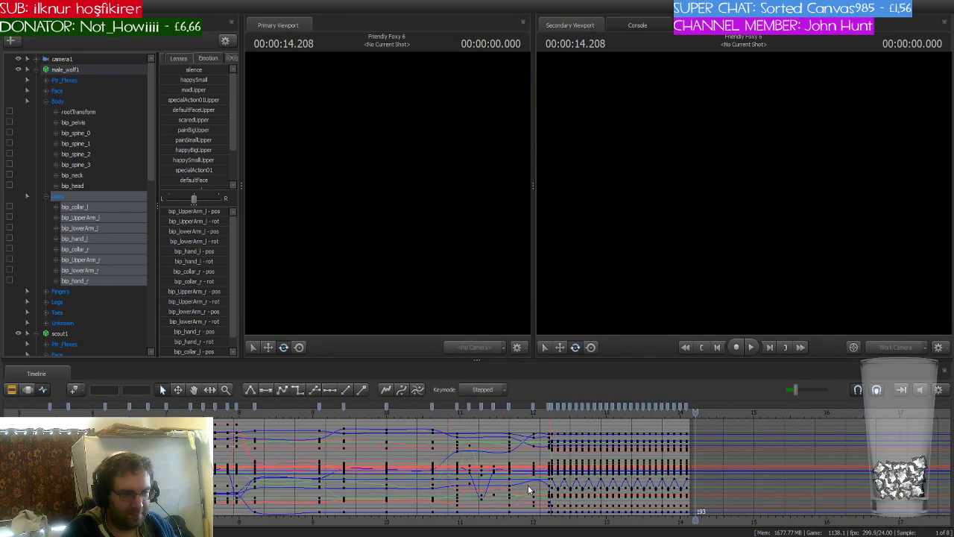
{"action": "key", "text": "space"}
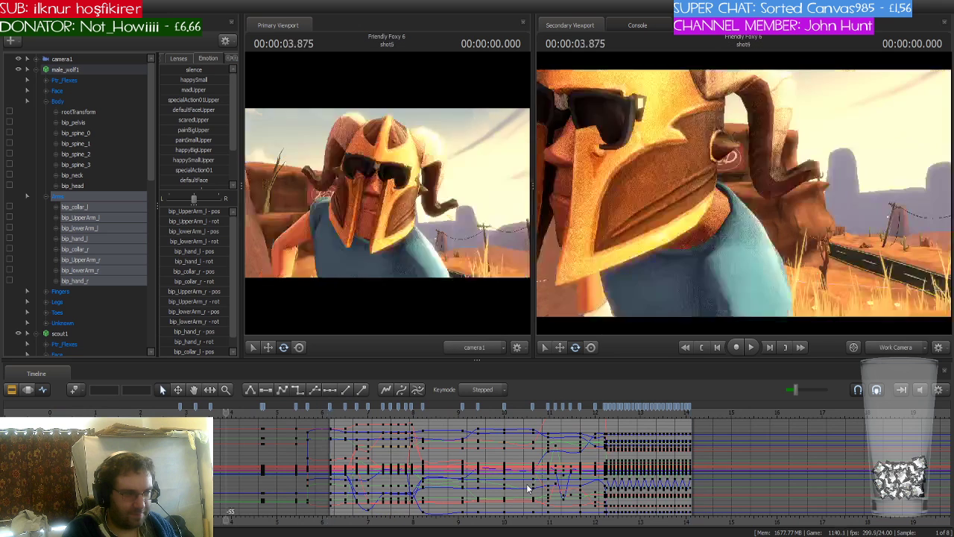
{"action": "key", "text": "Up"}
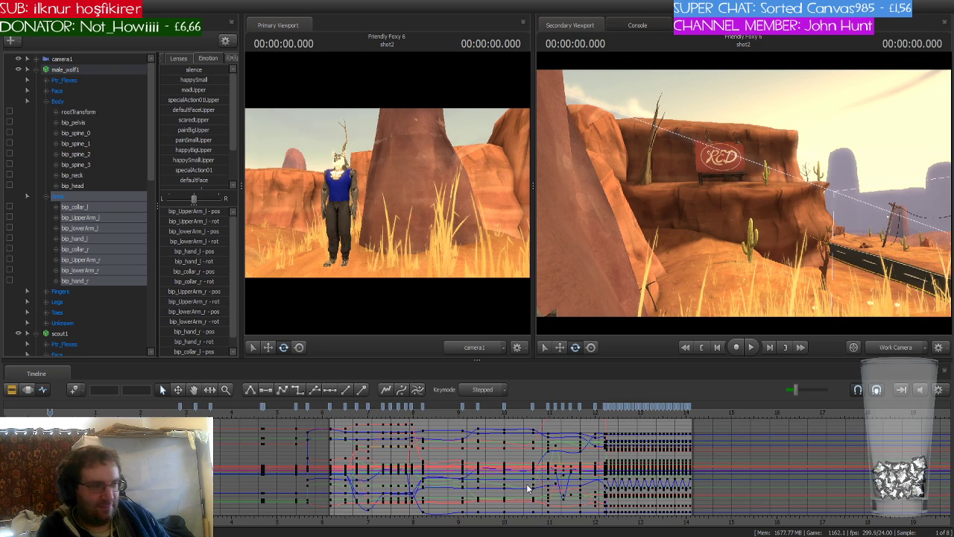
{"action": "key", "text": "space"}
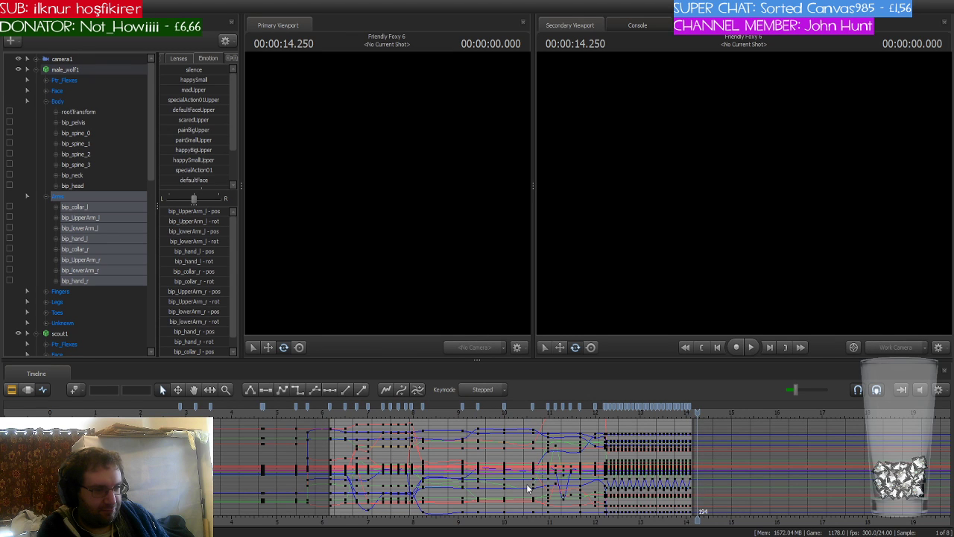
Return to the opening shots and replay the full animation several times to check the motion across all shots
{"action": "key", "text": "Up"}
{"action": "key", "text": "Up"}
{"action": "key", "text": "Up"}
{"action": "key", "text": "Up"}
{"action": "key", "text": "Up"}
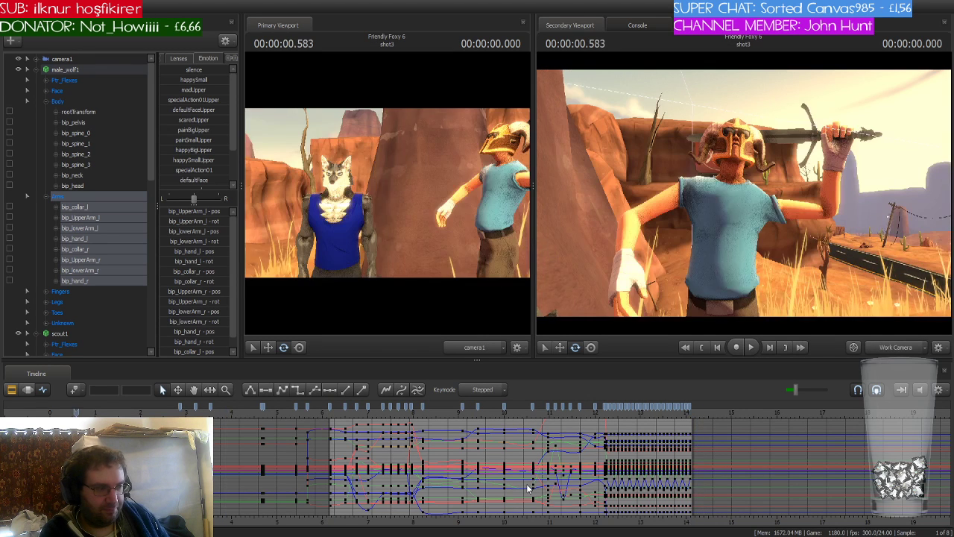
{"action": "key", "text": "space"}
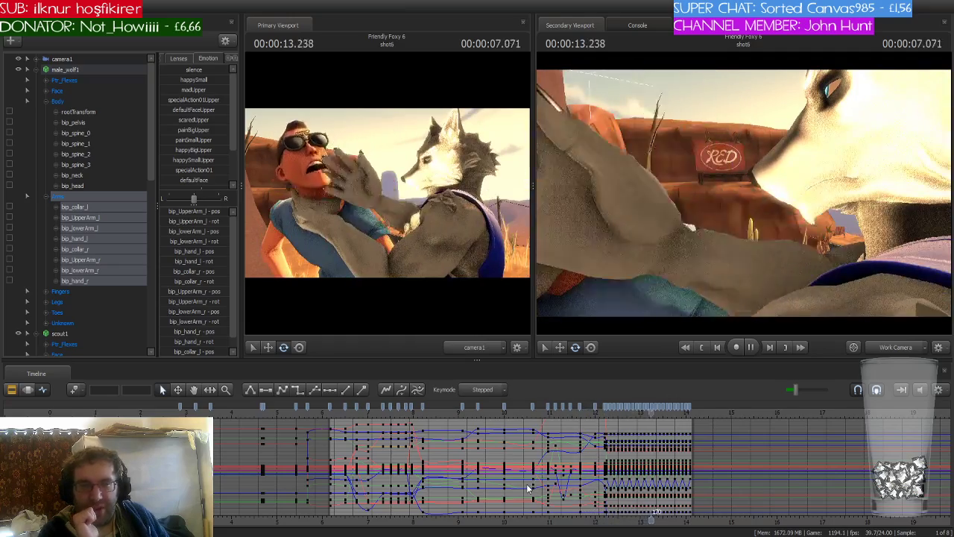
{"action": "key", "text": "space"}
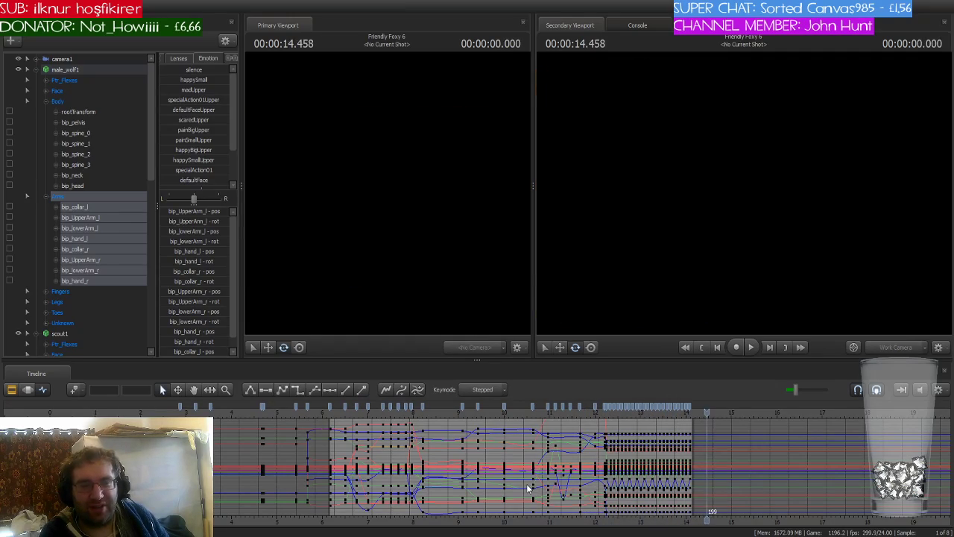
{"action": "key", "text": "Up"}
{"action": "key", "text": "Up"}
{"action": "key", "text": "Up"}
{"action": "key", "text": "Up"}
{"action": "key", "text": "Up"}
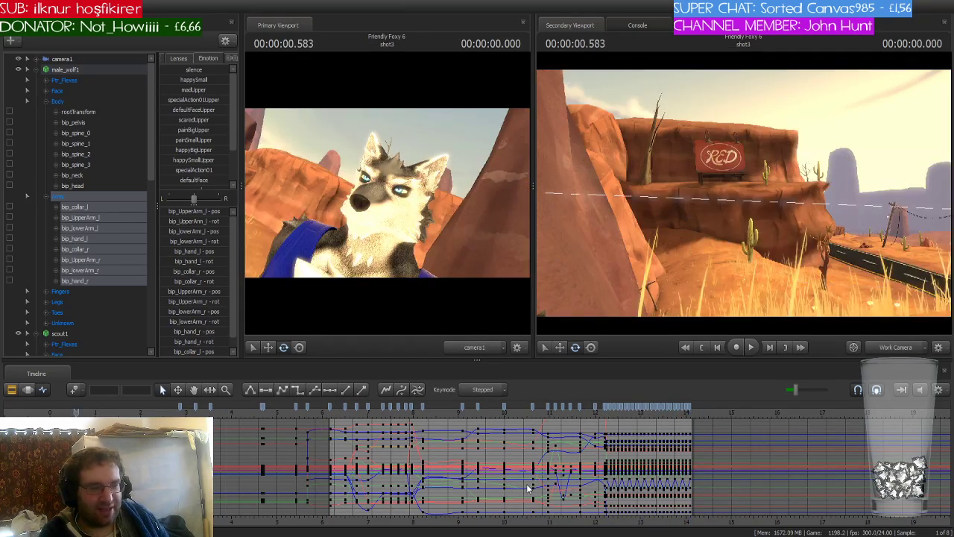
{"action": "key", "text": "Up"}
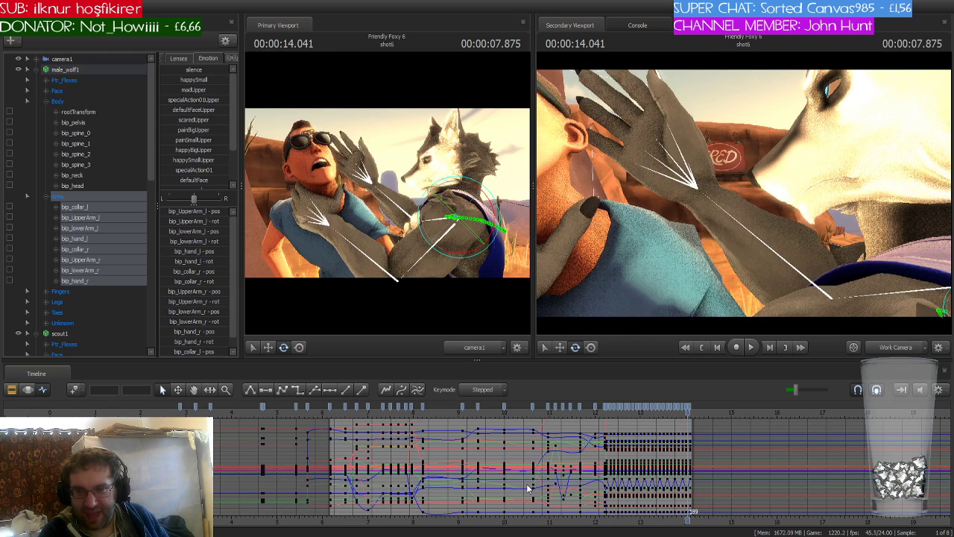
{"action": "key", "text": "Up"}
{"action": "key", "text": "Up"}
{"action": "key", "text": "Up"}
{"action": "key", "text": "Up"}
{"action": "key", "text": "Up"}
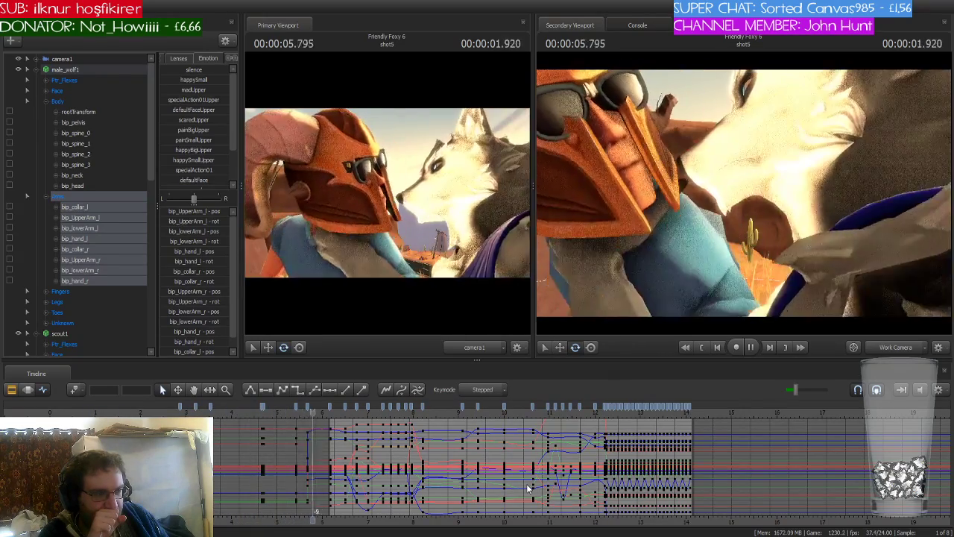
{"action": "key", "text": "space"}
{"action": "key", "text": "Home"}
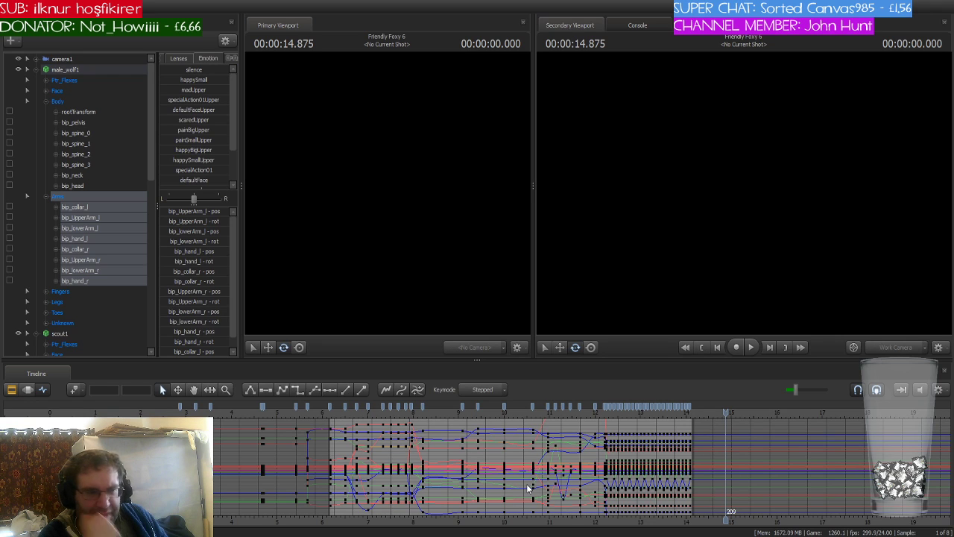
{"action": "key", "text": "Up"}
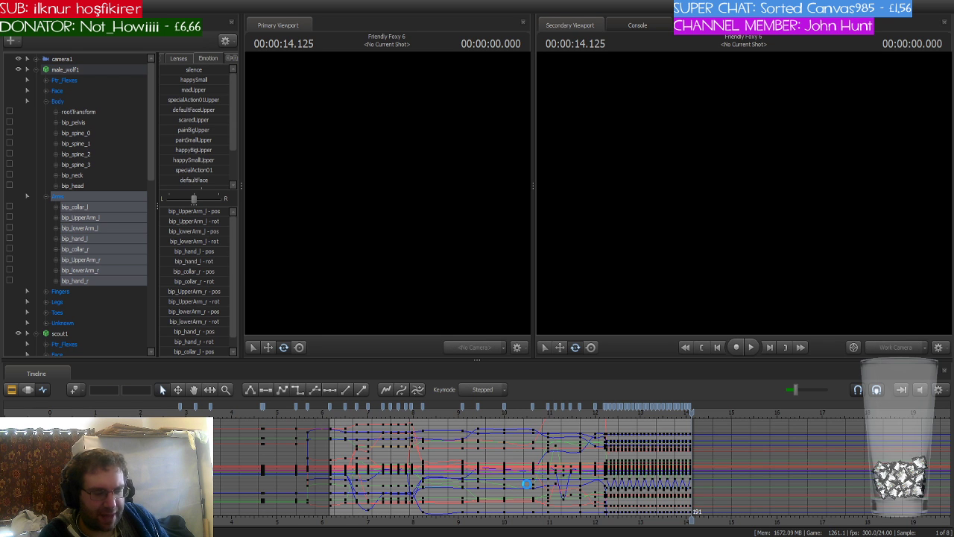
{"action": "key", "text": "Home"}
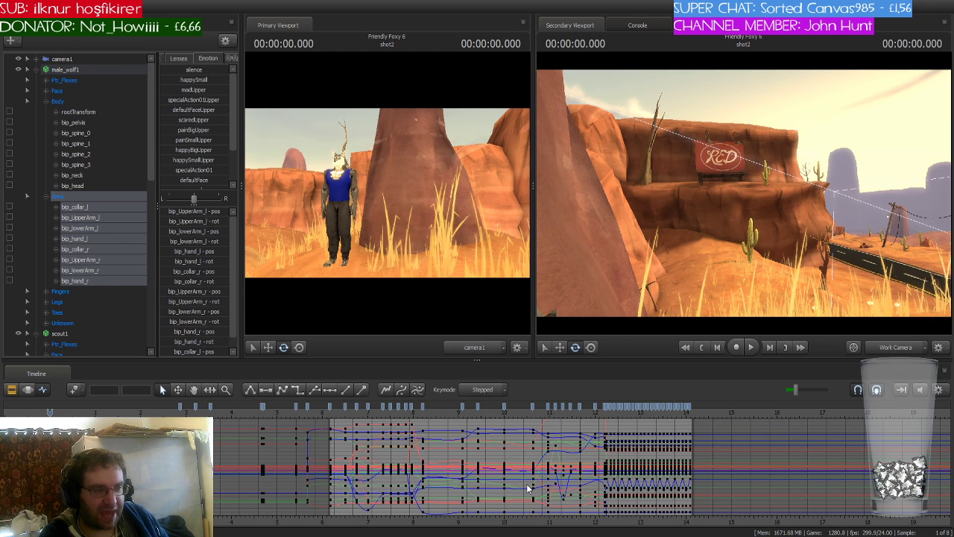
{"action": "key", "text": "space"}
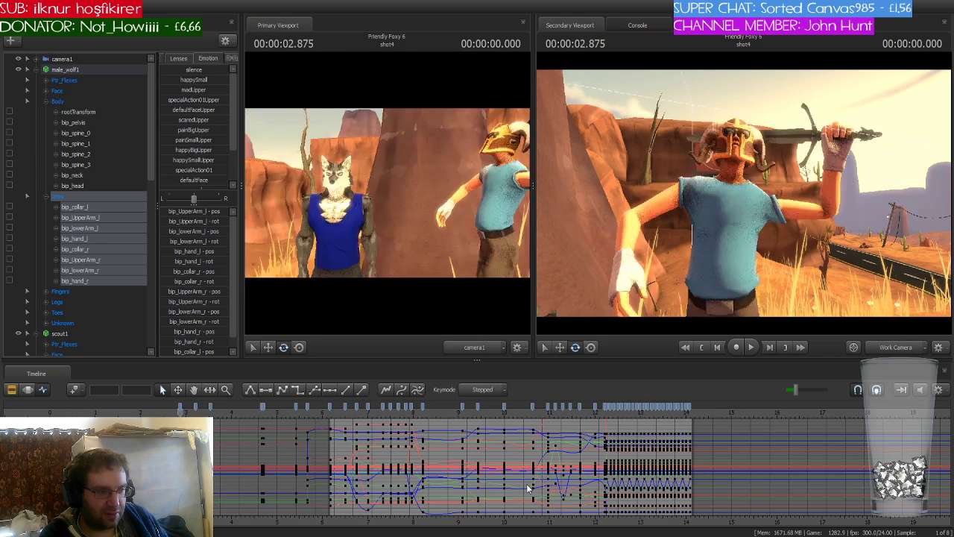
Scrub the opening of shot6 up to 7.5 s and select the wolf's arm keyframe at 7.0 s to check the helmet lift
{"action": "key", "text": "space"}
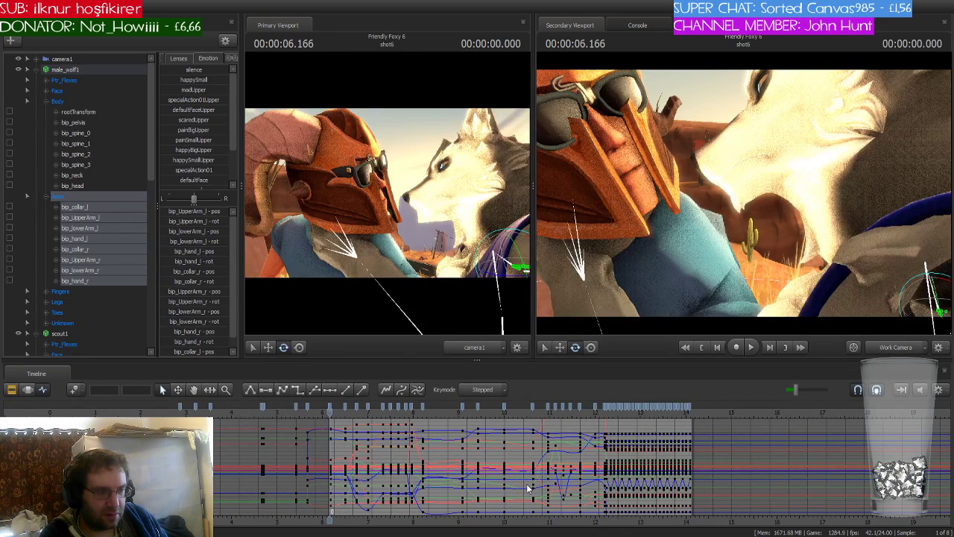
{"action": "scroll", "coordinate": [271, 444], "scroll_direction": "up", "scroll_amount": 2}
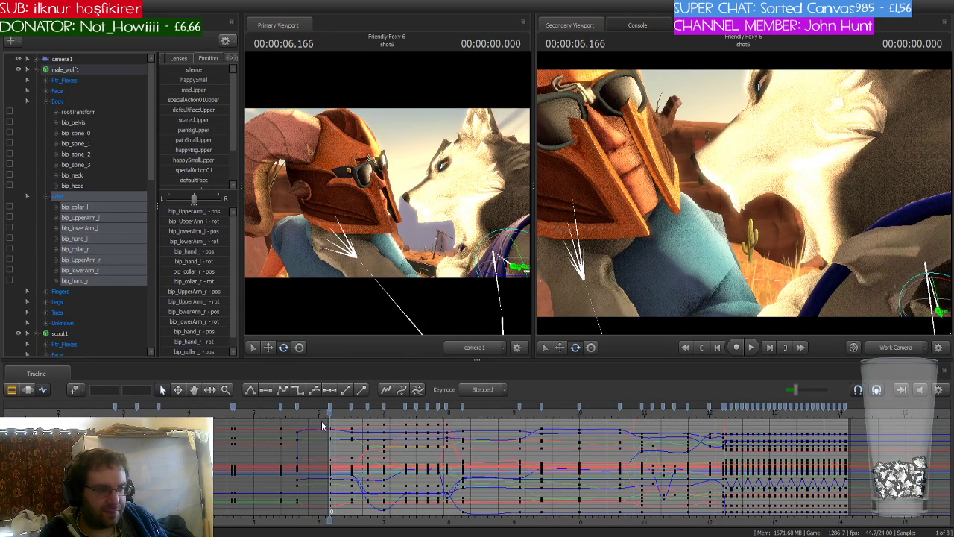
{"action": "left_click_drag", "start_coordinate": [331, 414], "coordinate": [385, 412]}
{"action": "scroll", "coordinate": [381, 415], "scroll_direction": "up", "scroll_amount": 3}
{"action": "left_click", "coordinate": [385, 409]}
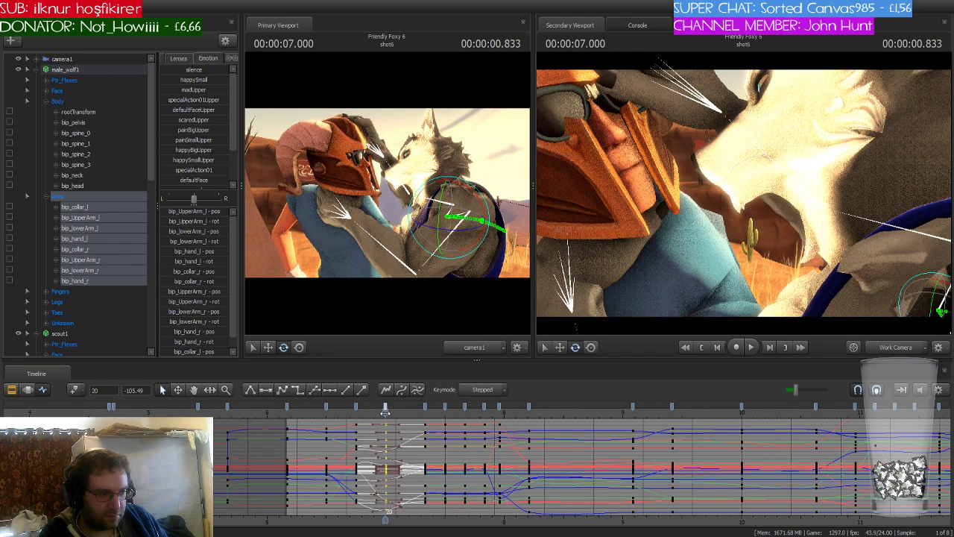
{"action": "left_click_drag", "start_coordinate": [386, 411], "coordinate": [445, 420]}
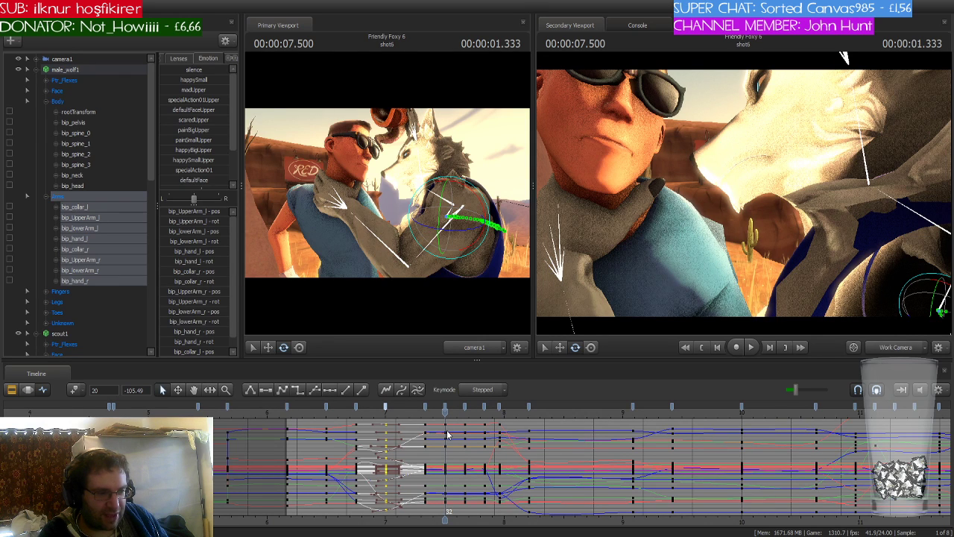
{"action": "scroll", "coordinate": [447, 435], "scroll_direction": "down", "scroll_amount": 2}
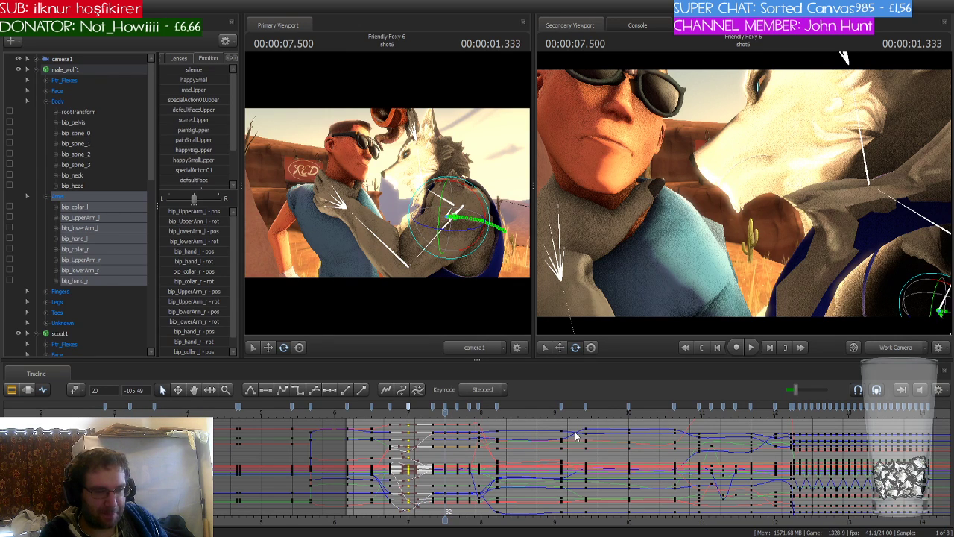
Play shot6 through to its final second, and replay it from its first frame
{"action": "key", "text": "space"}
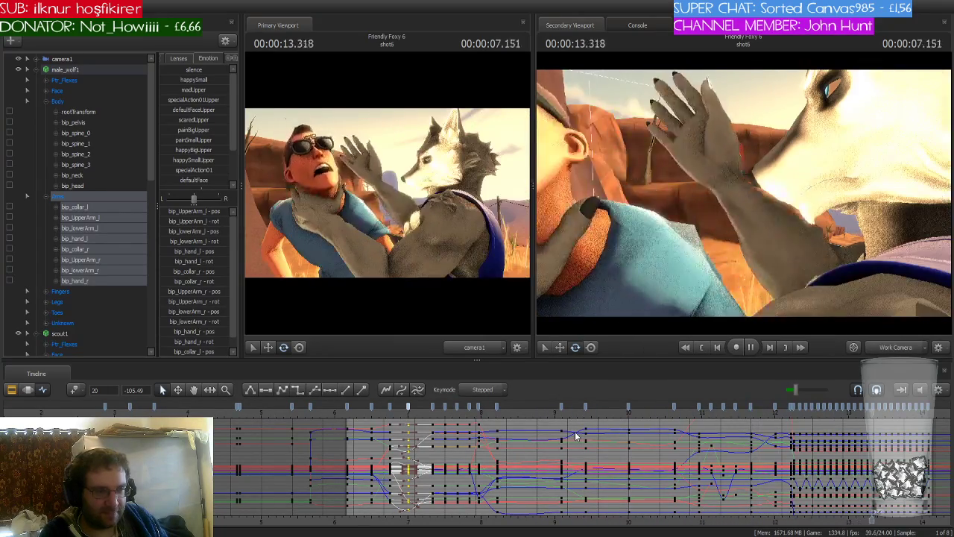
{"action": "key", "text": "space"}
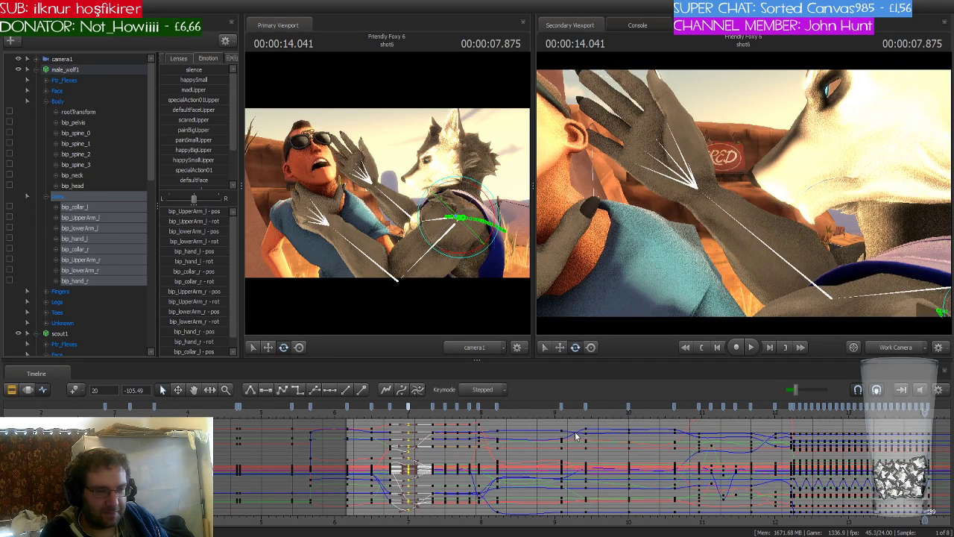
{"action": "key", "text": "Home"}
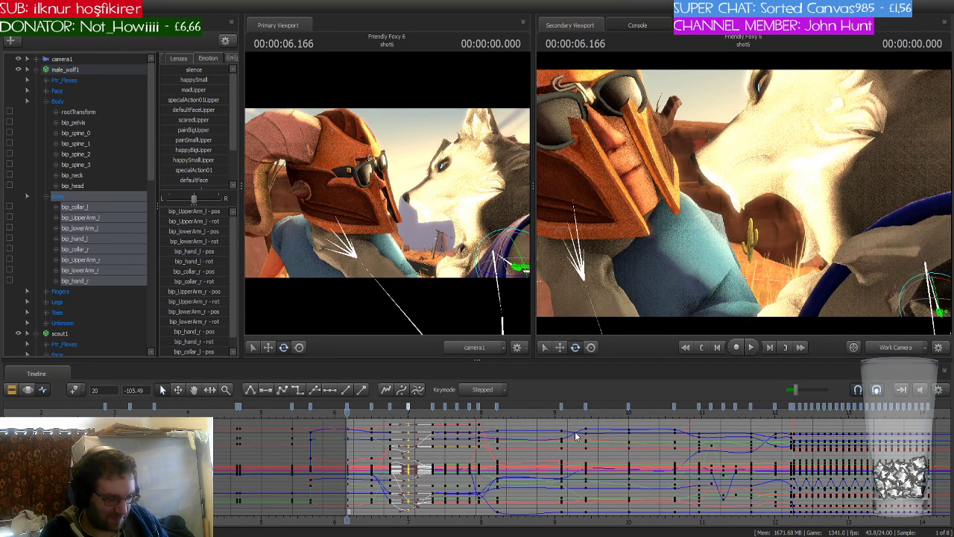
{"action": "key", "text": "space"}
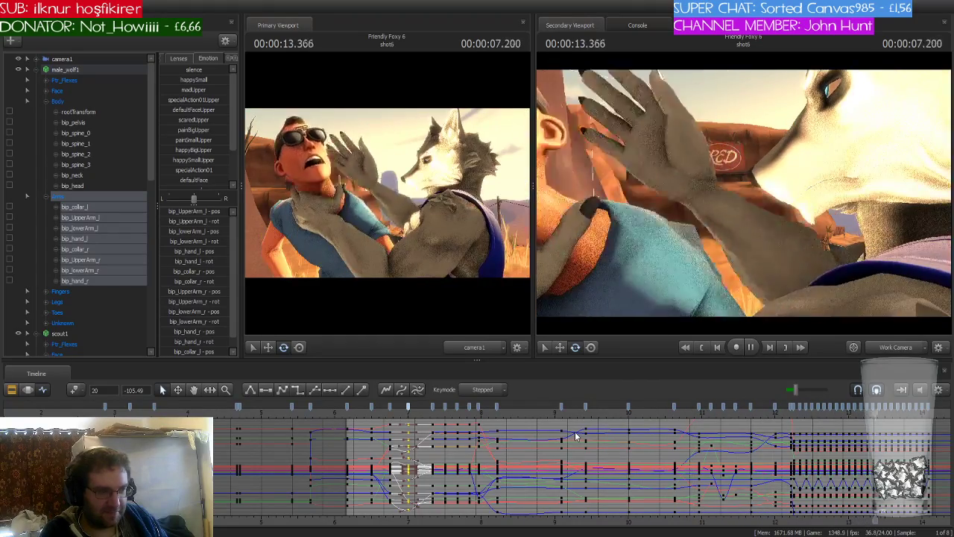
{"action": "key", "text": "space"}
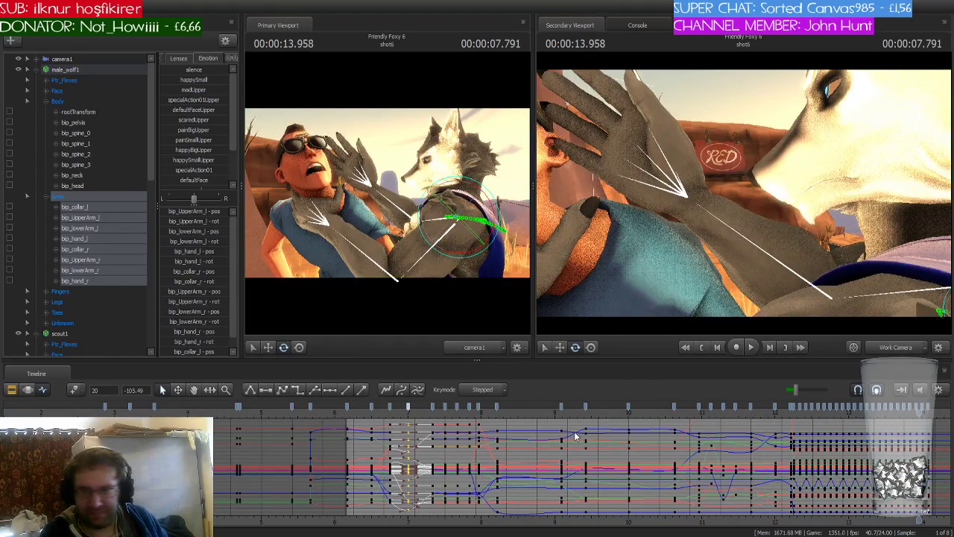
Scrub the helmet removal in shot6 between about 7.3 s and 8.1 s, and play the shot again
{"action": "left_click_drag", "start_coordinate": [494, 414], "coordinate": [429, 413]}
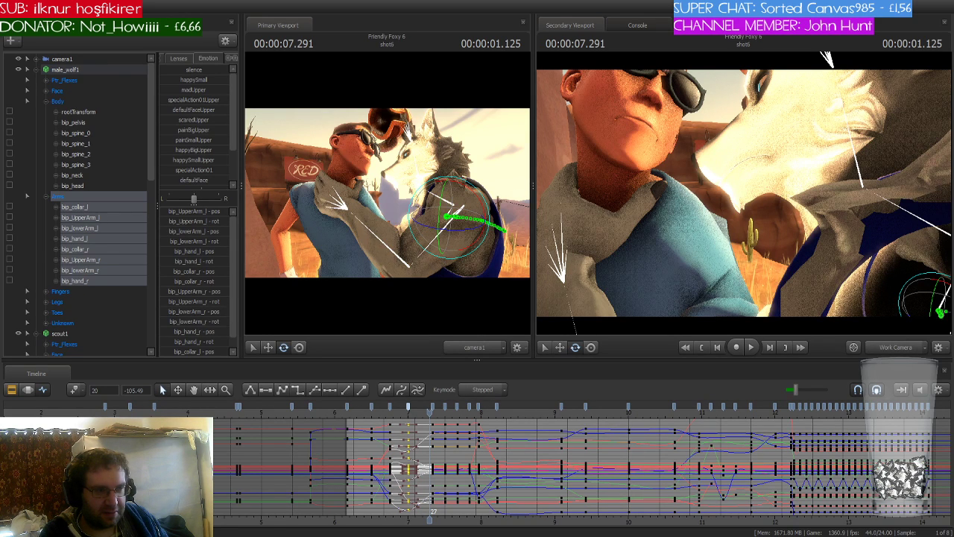
{"action": "left_click_drag", "start_coordinate": [396, 419], "coordinate": [488, 423]}
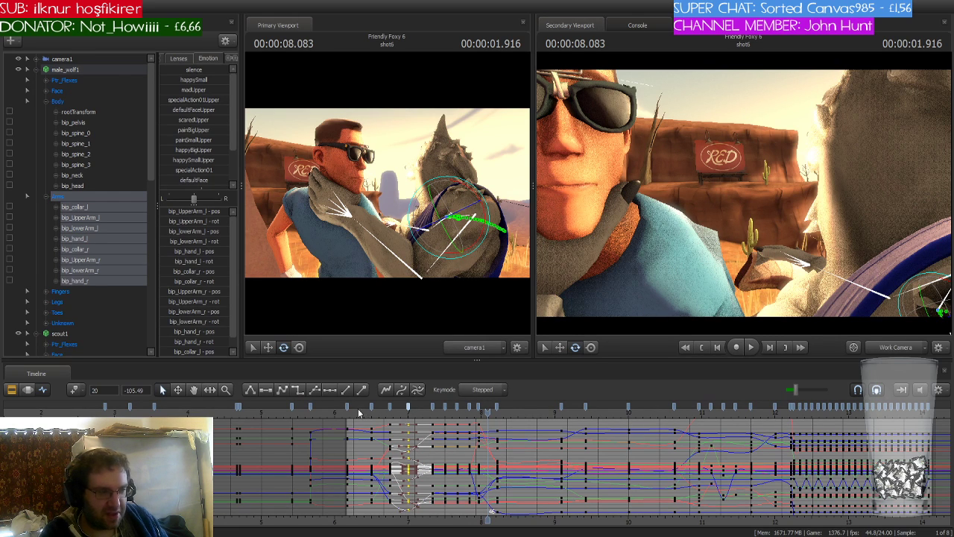
{"action": "key", "text": "space"}
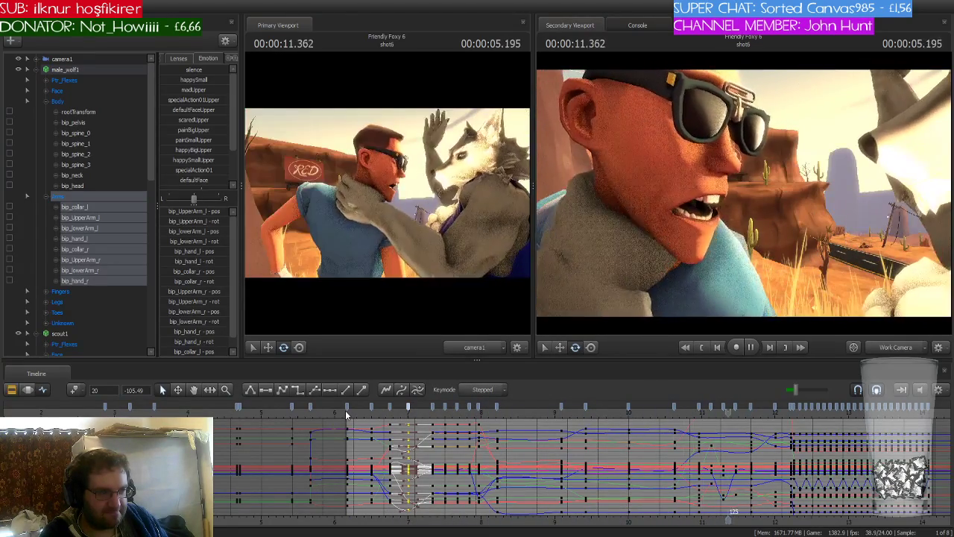
Return to the first frame of shot4 and play the animation through the end of the last shot
{"action": "scroll", "coordinate": [410, 428], "scroll_direction": "down", "scroll_amount": 4}
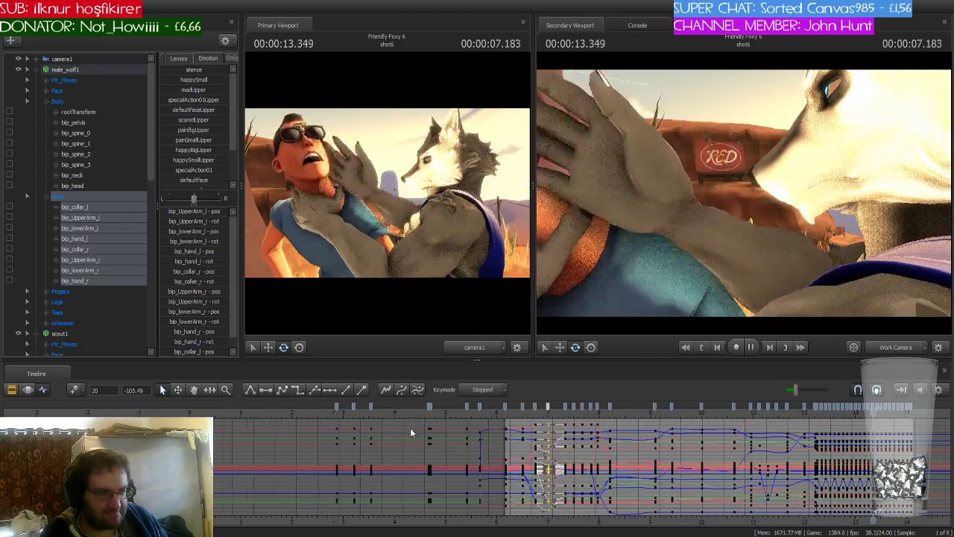
{"action": "key", "text": "Up"}
{"action": "key", "text": "Up"}
{"action": "key", "text": "Up"}
{"action": "key", "text": "Up"}
{"action": "key", "text": "Up"}
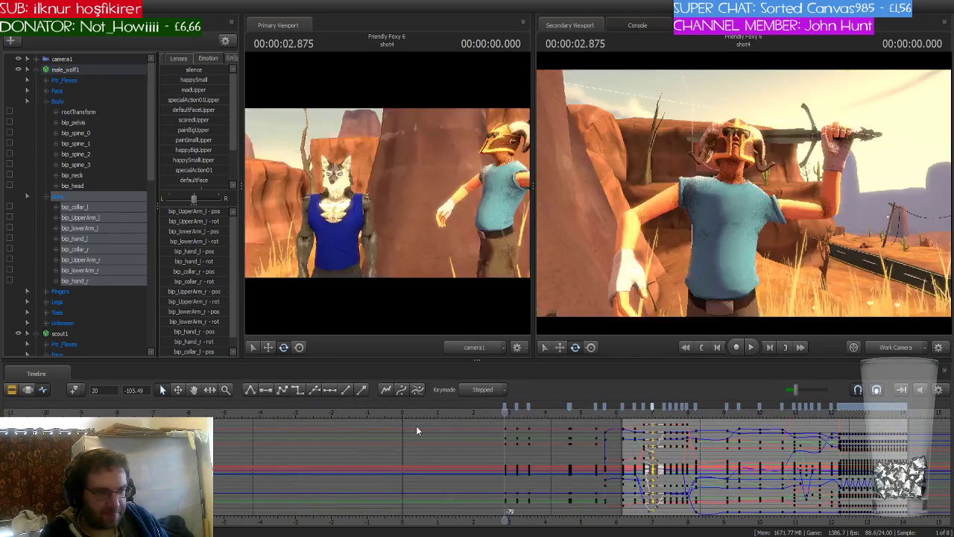
{"action": "key", "text": "space"}
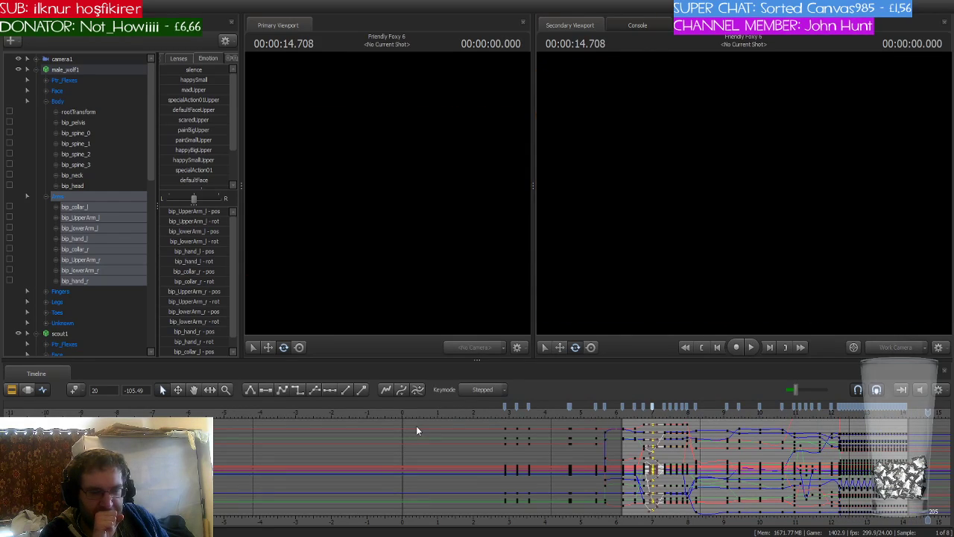
Go back to the start of shot6 and replay it twice to review the scout and wolf motion
{"action": "key", "text": "Up"}
{"action": "key", "text": "Up"}
{"action": "key", "text": "Up"}
{"action": "key", "text": "Up"}
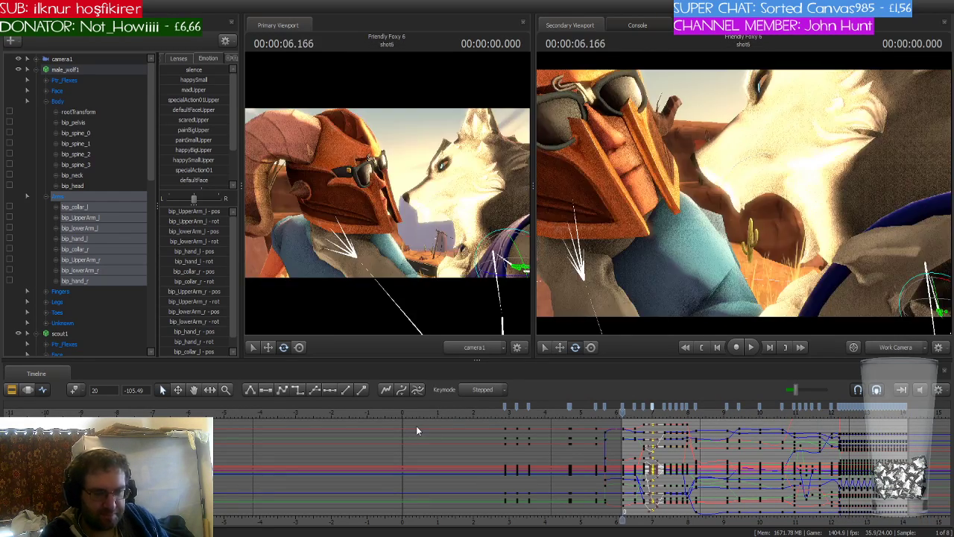
{"action": "key", "text": "space"}
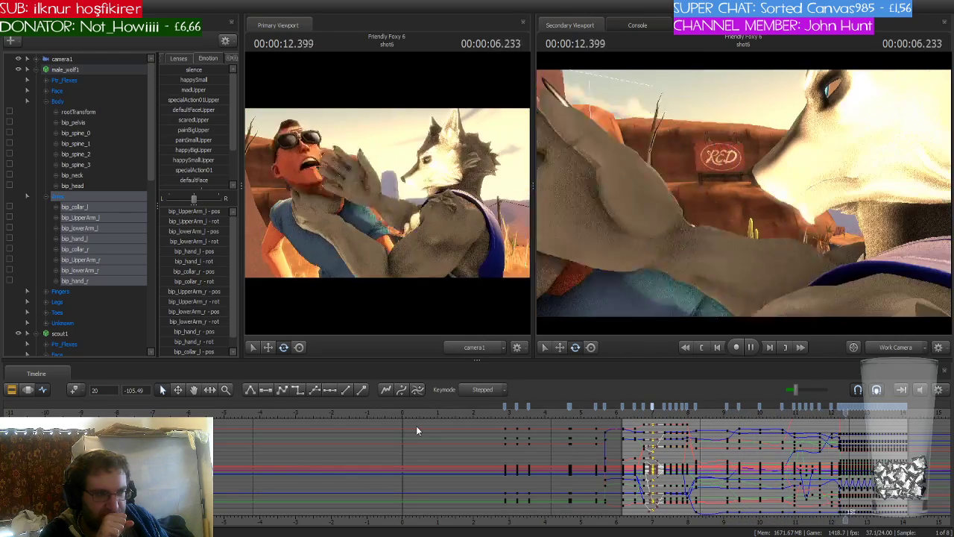
{"action": "key", "text": "space"}
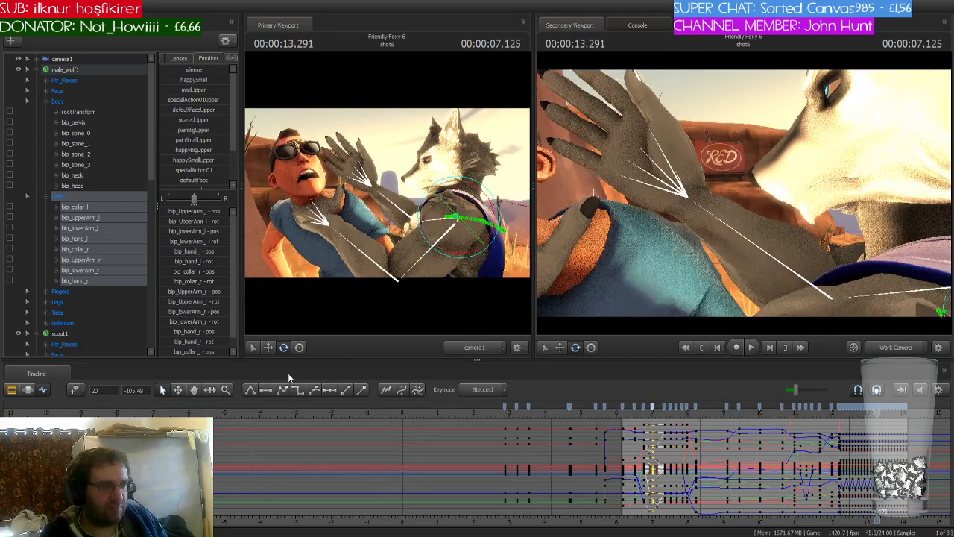
{"action": "key", "text": "space"}
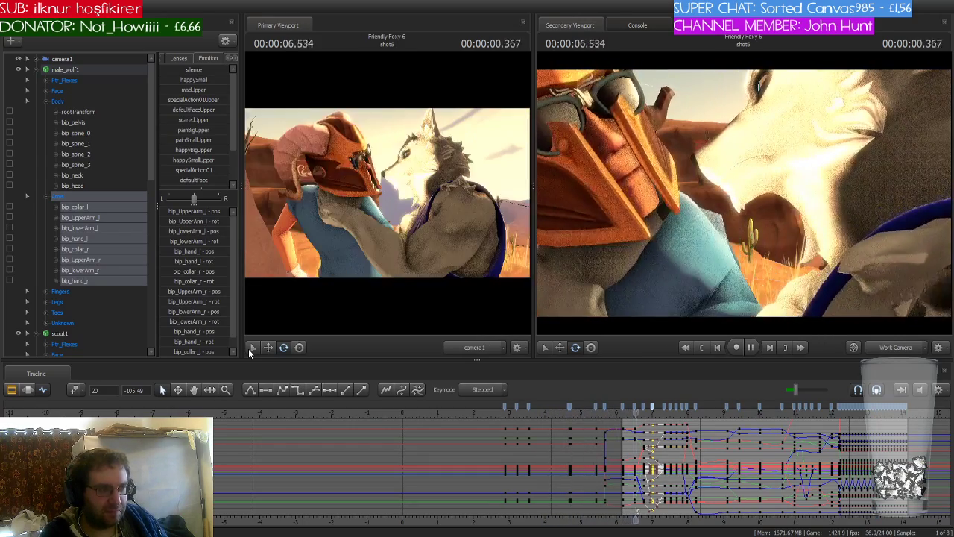
{"action": "key", "text": "space"}
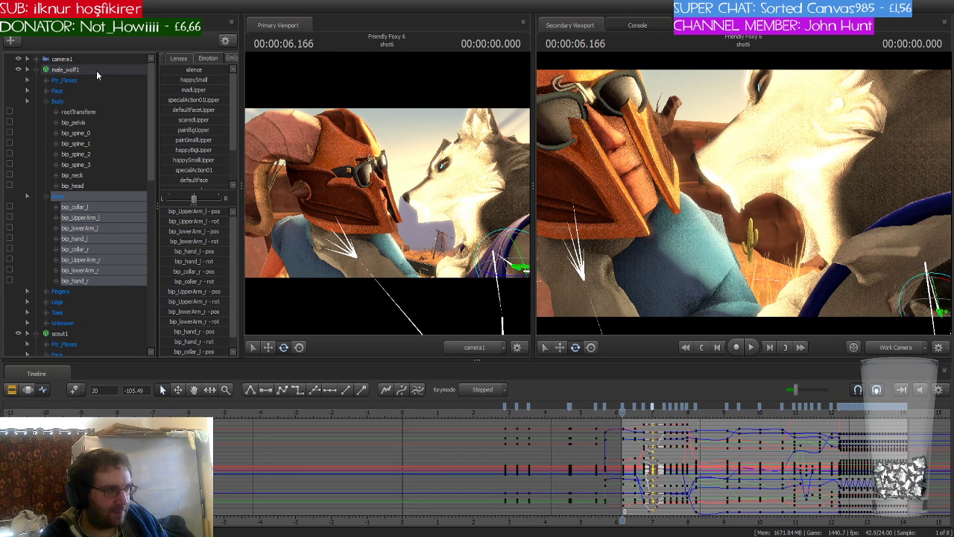
Select scout1 and key its controls at the first frame of shot6
{"action": "scroll", "coordinate": [82, 233], "scroll_direction": "down", "scroll_amount": 3}
{"action": "left_click", "coordinate": [95, 248]}
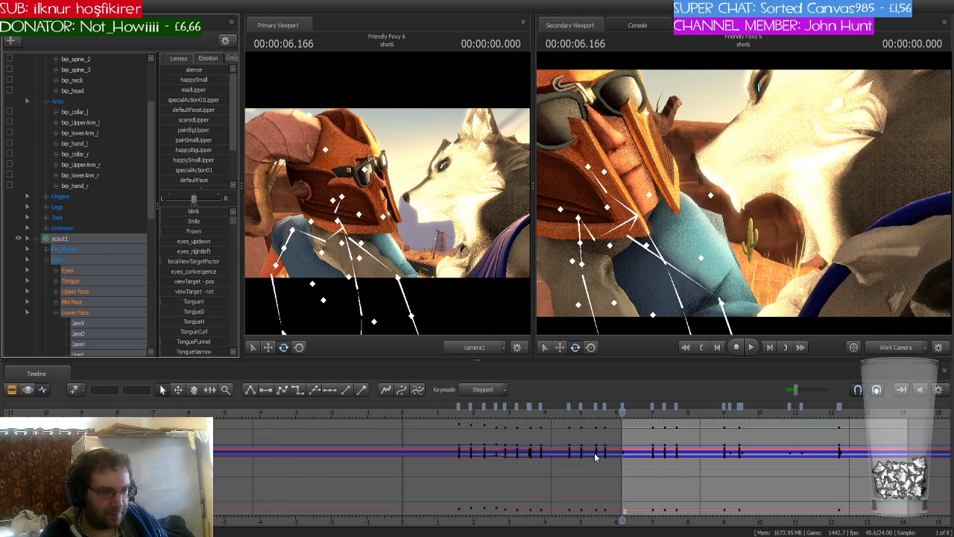
{"action": "scroll", "coordinate": [595, 456], "scroll_direction": "up", "scroll_amount": 3}
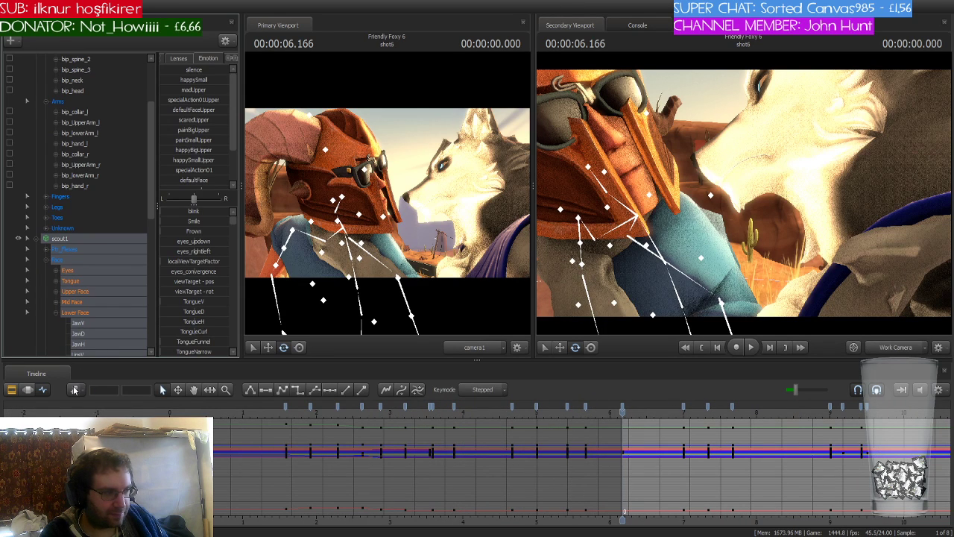
{"action": "scroll", "coordinate": [690, 482], "scroll_direction": "down", "scroll_amount": 1}
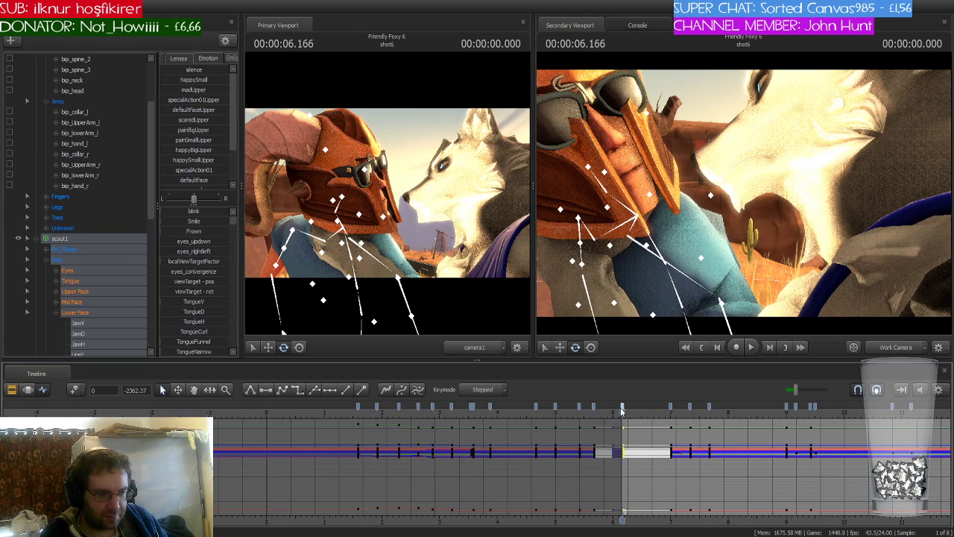
Play shot6 from its first frame with scout1 selected to check the character's motion across the timeline
{"action": "key", "text": "space"}
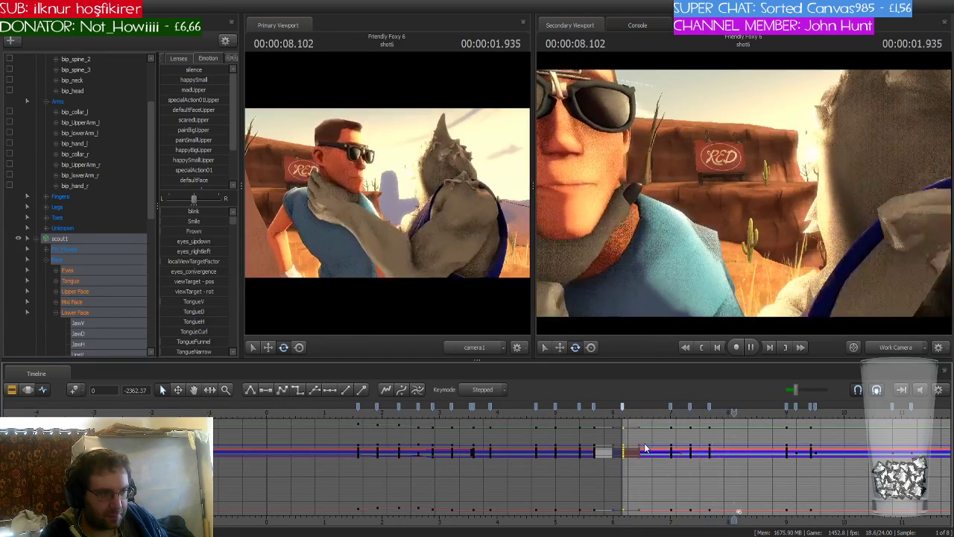
{"action": "scroll", "coordinate": [794, 467], "scroll_direction": "down", "scroll_amount": 3}
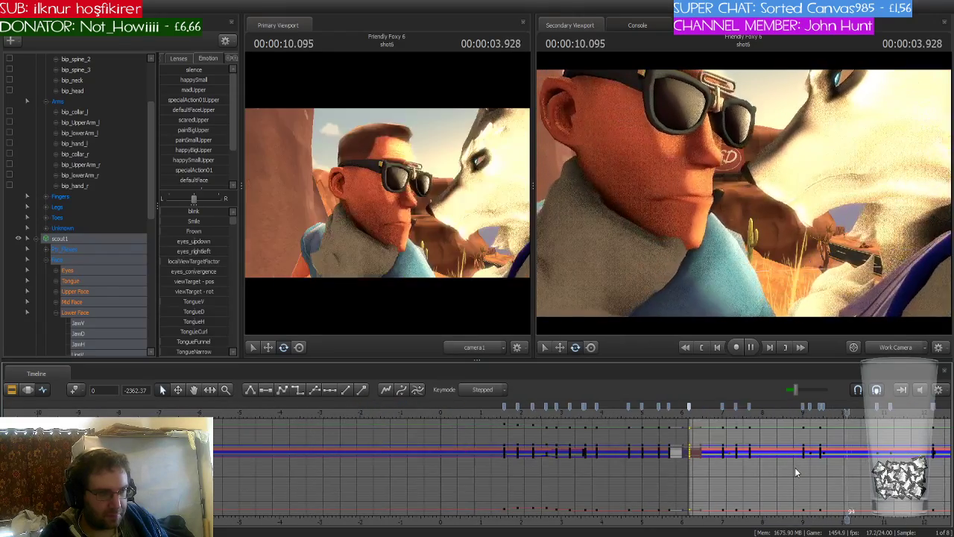
{"action": "left_click_drag", "start_coordinate": [794, 514], "coordinate": [464, 514]}
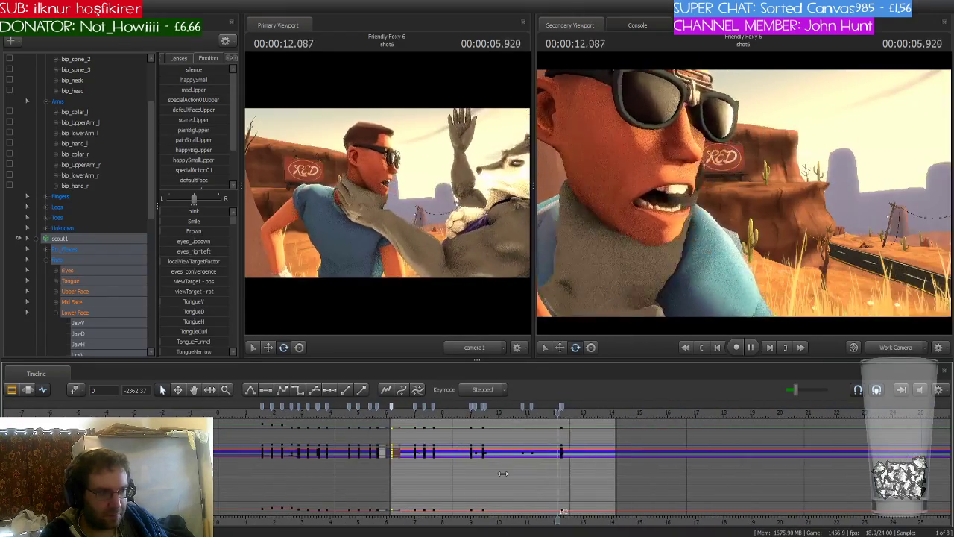
{"action": "key", "text": "space"}
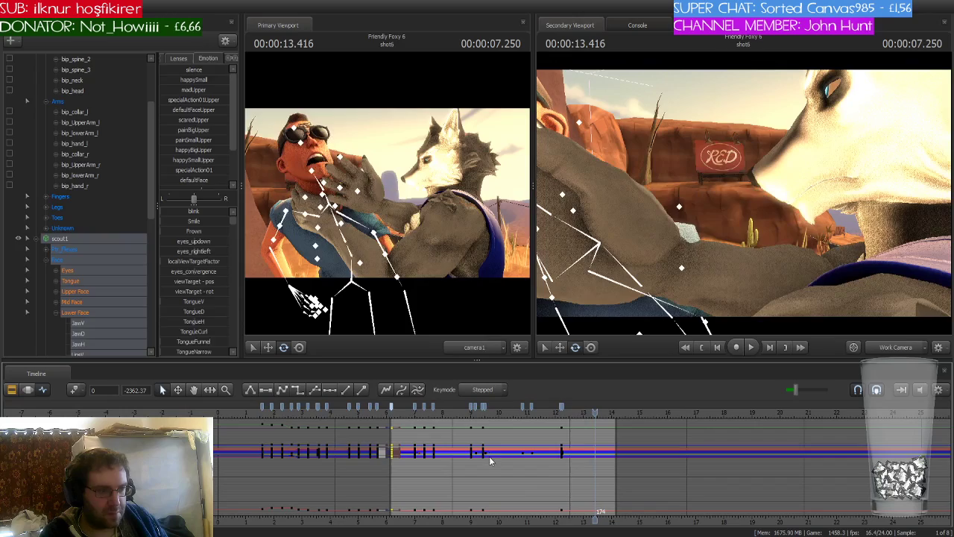
Show only scout1's Ptr_Flexes keyframes and play shot6 through to its end
{"action": "left_click", "coordinate": [67, 251]}
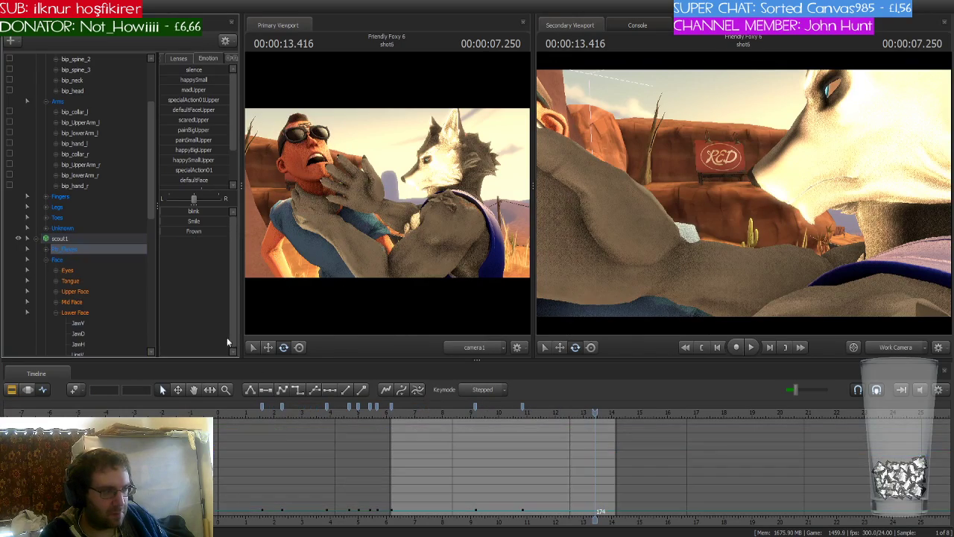
{"action": "left_click", "coordinate": [387, 412]}
{"action": "key", "text": "space"}
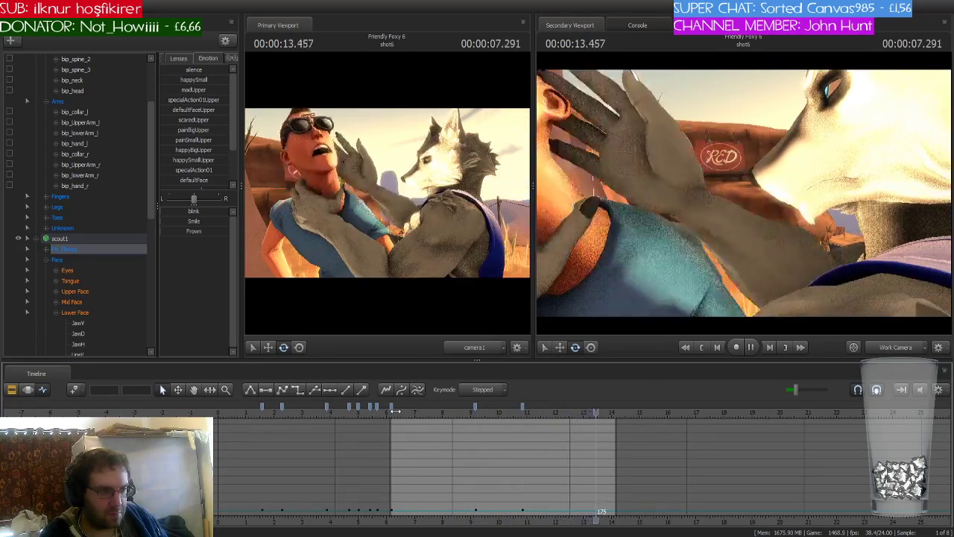
{"action": "scroll", "coordinate": [395, 411], "scroll_direction": "down", "scroll_amount": 2}
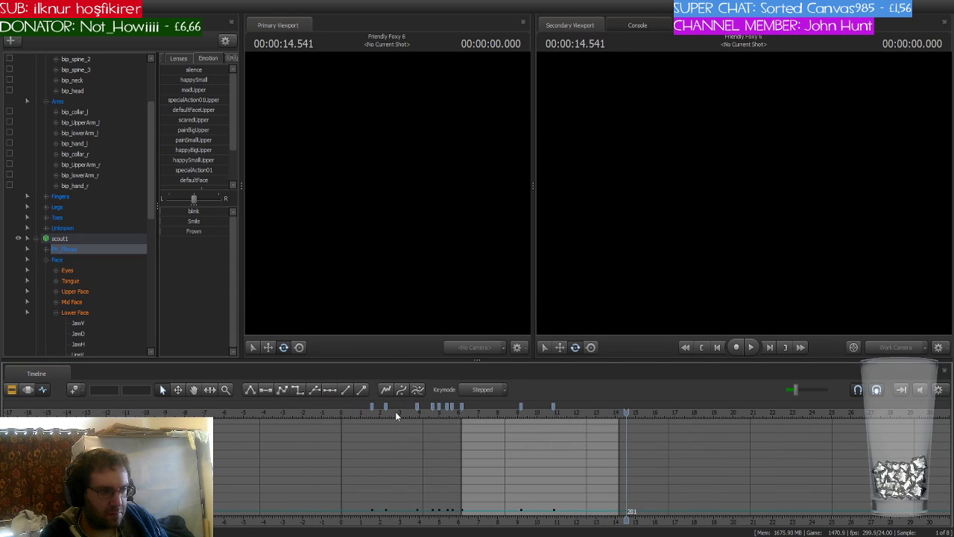
Return to the opening of shot2 and play the full animation twice to review all shots
{"action": "key", "text": "Up"}
{"action": "key", "text": "Up"}
{"action": "key", "text": "Up"}
{"action": "key", "text": "Up"}
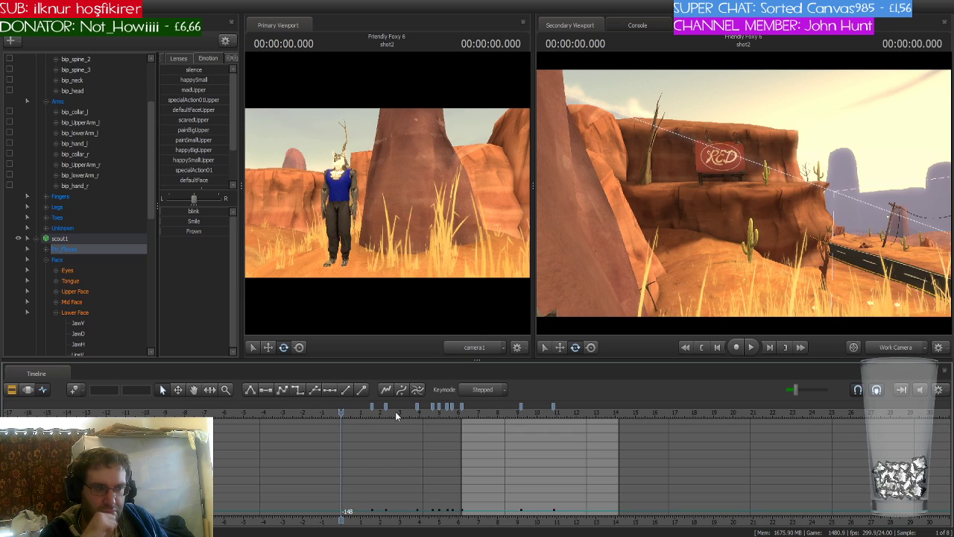
{"action": "key", "text": "space"}
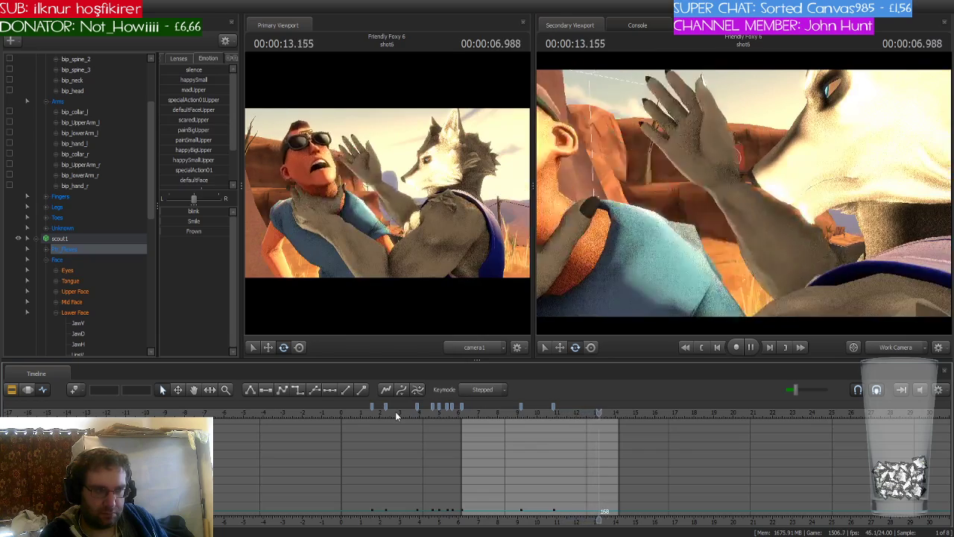
{"action": "key", "text": "Up"}
{"action": "key", "text": "Up"}
{"action": "key", "text": "Up"}
{"action": "key", "text": "Up"}
{"action": "key", "text": "Up"}
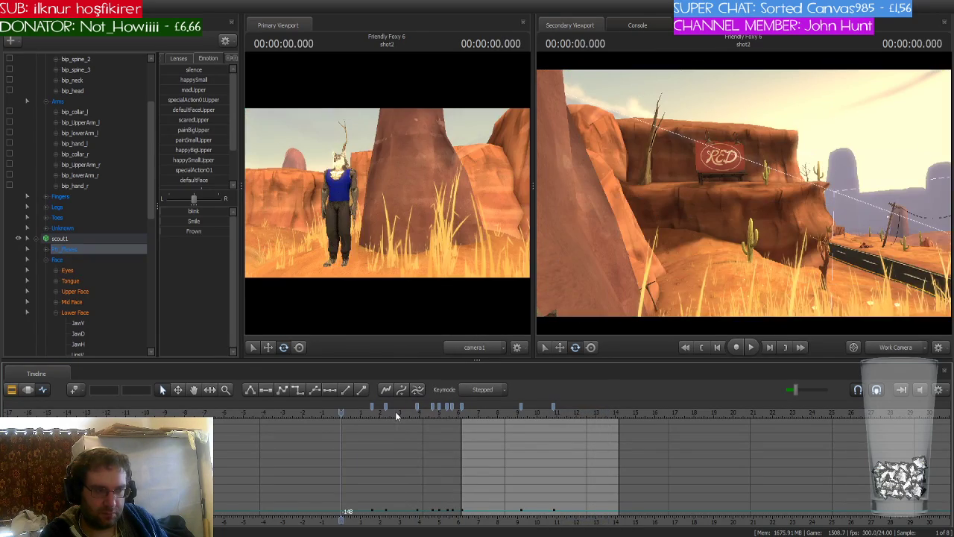
{"action": "key", "text": "space"}
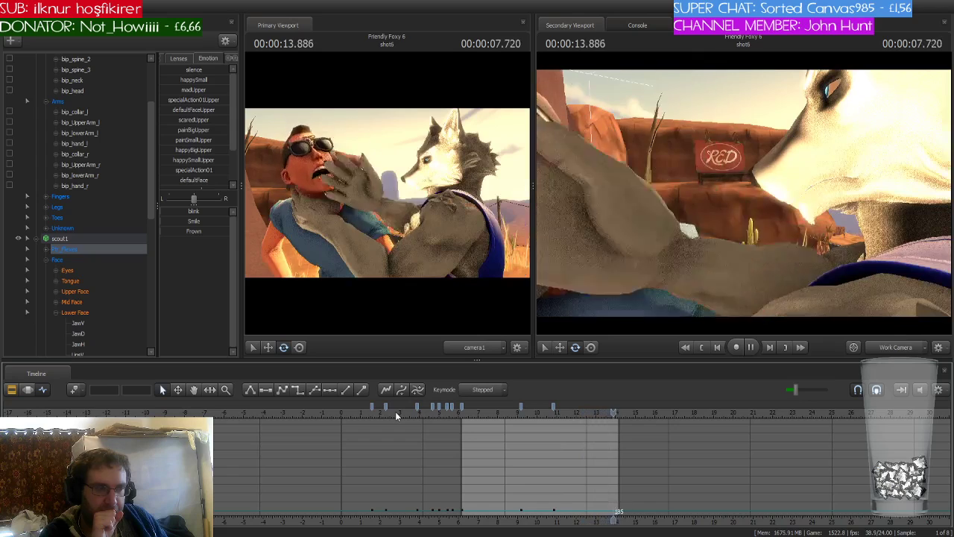
Go back shot by shot from the end of shot6 to the opening of shot2
{"action": "key", "text": "Up"}
{"action": "key", "text": "Up"}
{"action": "key", "text": "Up"}
{"action": "key", "text": "Up"}
{"action": "key", "text": "Up"}
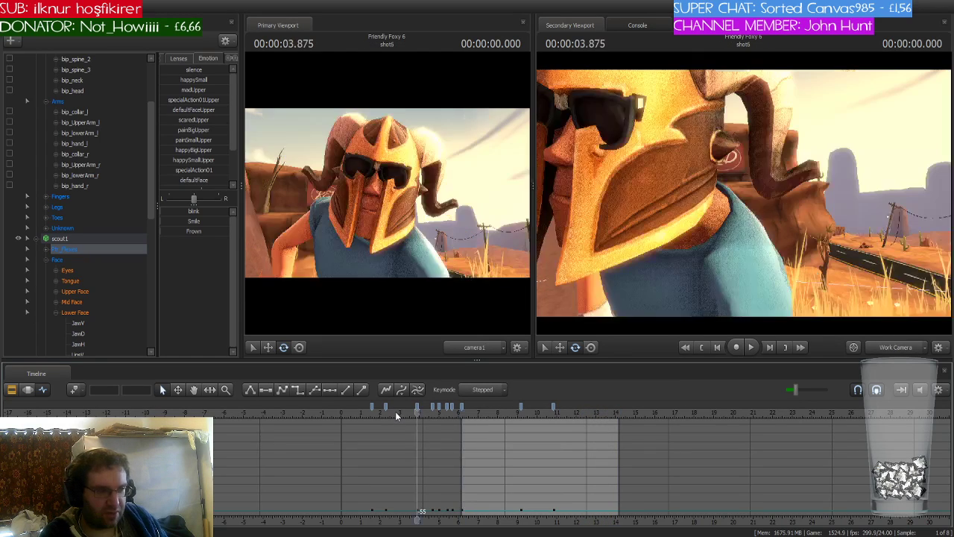
{"action": "key", "text": "Up"}
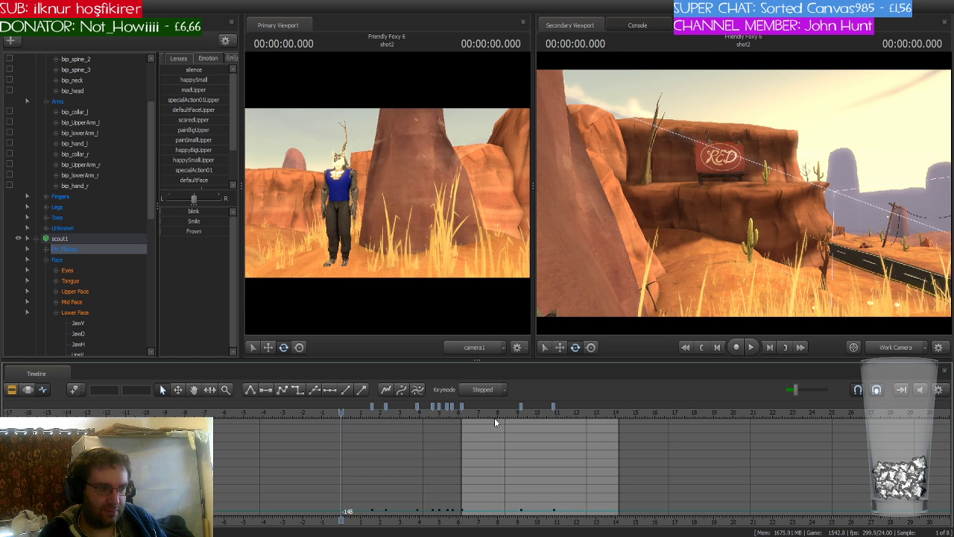
Review the closing part of shot6 and park the playhead at frame 137
{"action": "left_click_drag", "start_coordinate": [568, 413], "coordinate": [601, 414]}
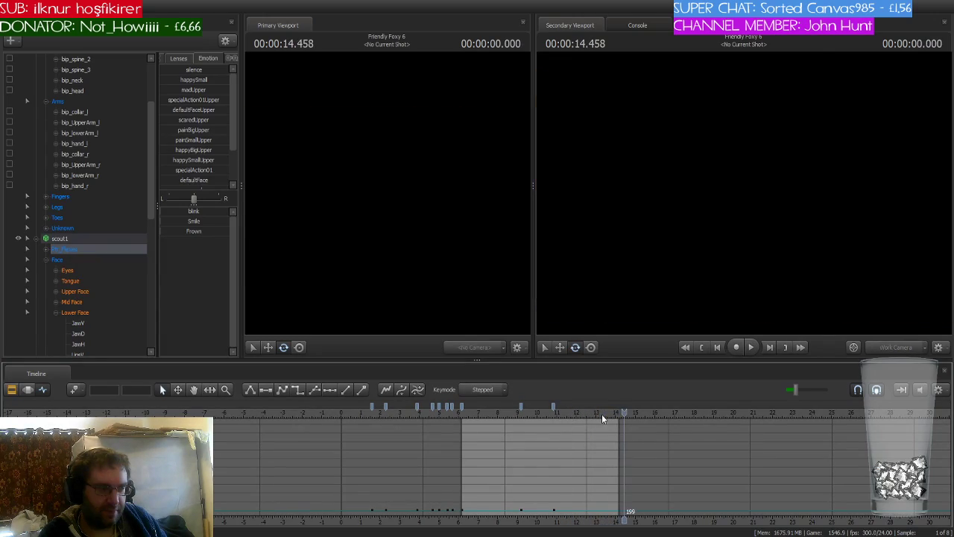
{"action": "key", "text": "space"}
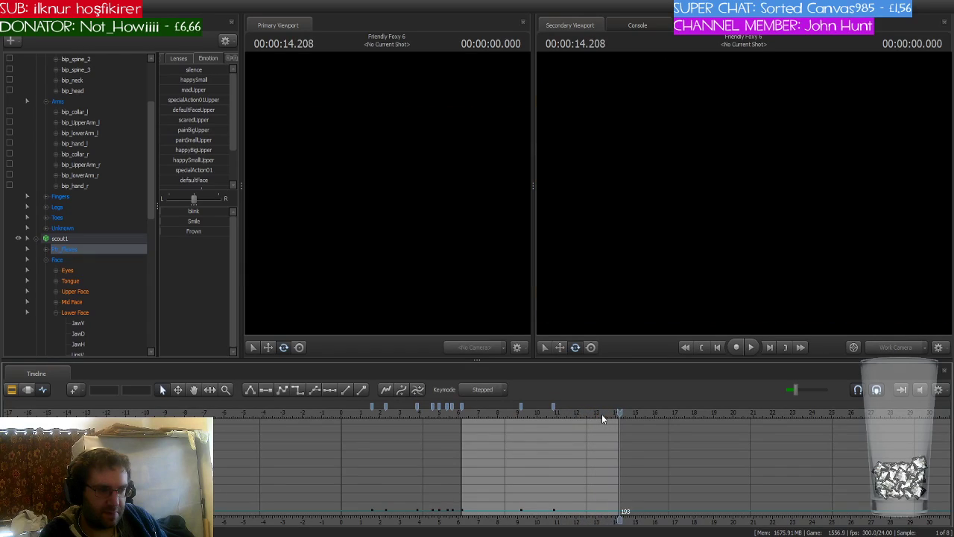
{"action": "key", "text": "Home"}
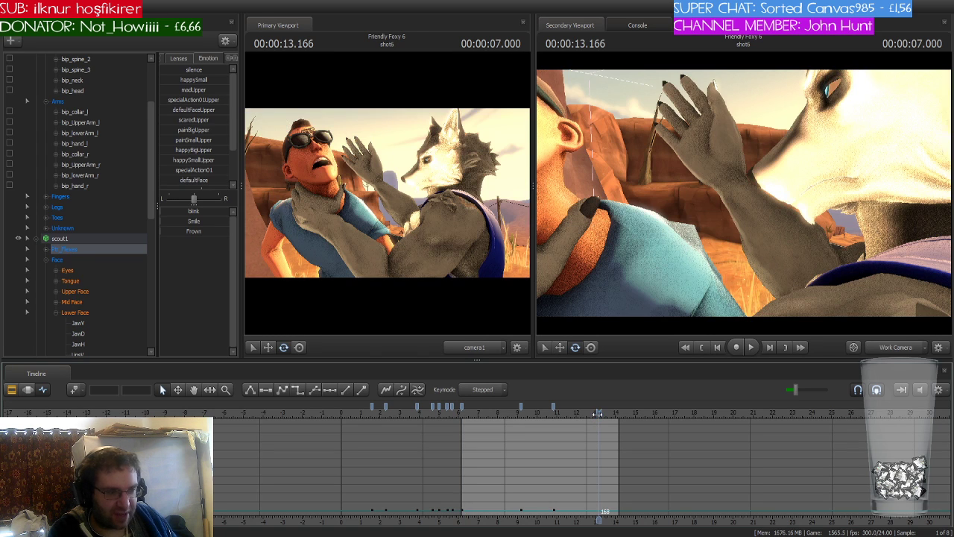
{"action": "left_click_drag", "start_coordinate": [598, 413], "coordinate": [573, 413]}
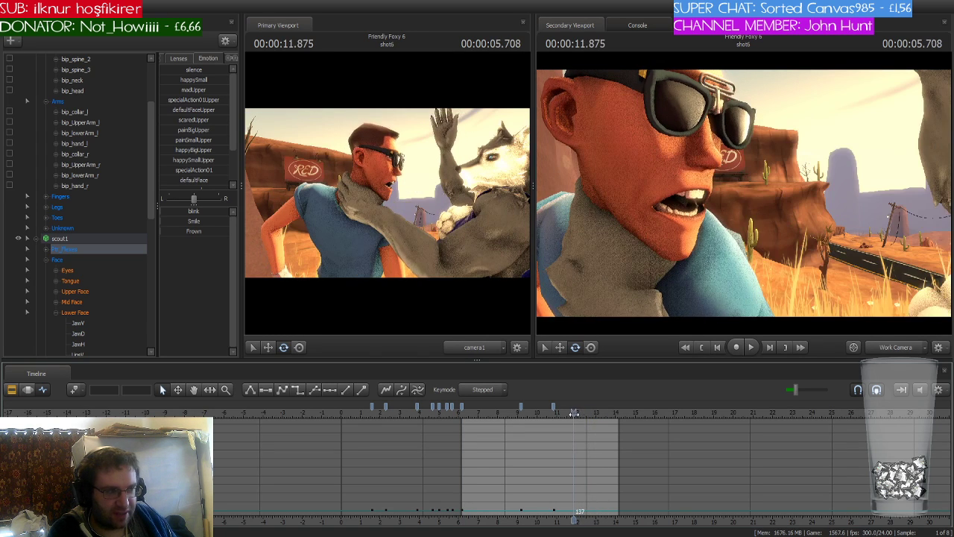
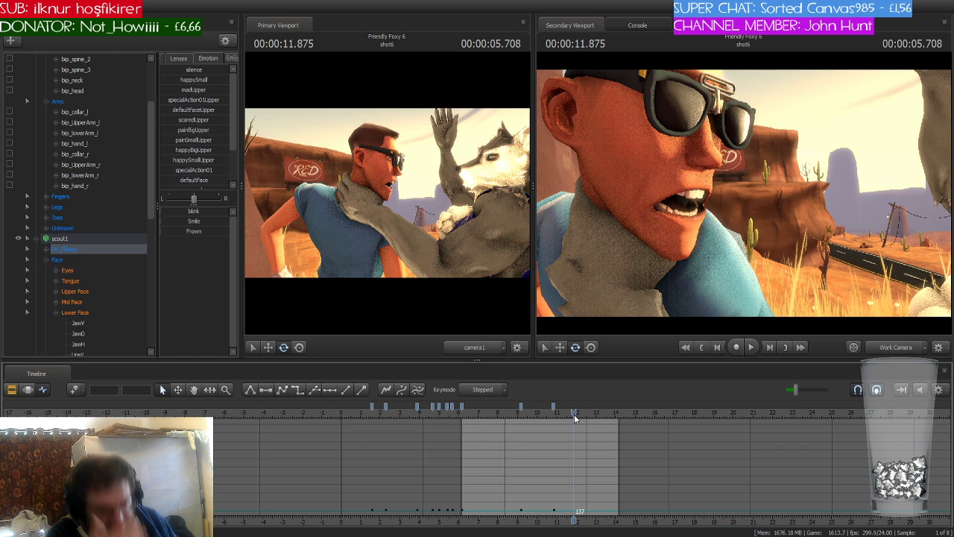
Select scout1's bip_neck control in the Body group and view its curves in shot6
{"action": "scroll", "coordinate": [574, 415], "scroll_direction": "up", "scroll_amount": 2}
{"action": "scroll", "coordinate": [574, 414], "scroll_direction": "up", "scroll_amount": 3}
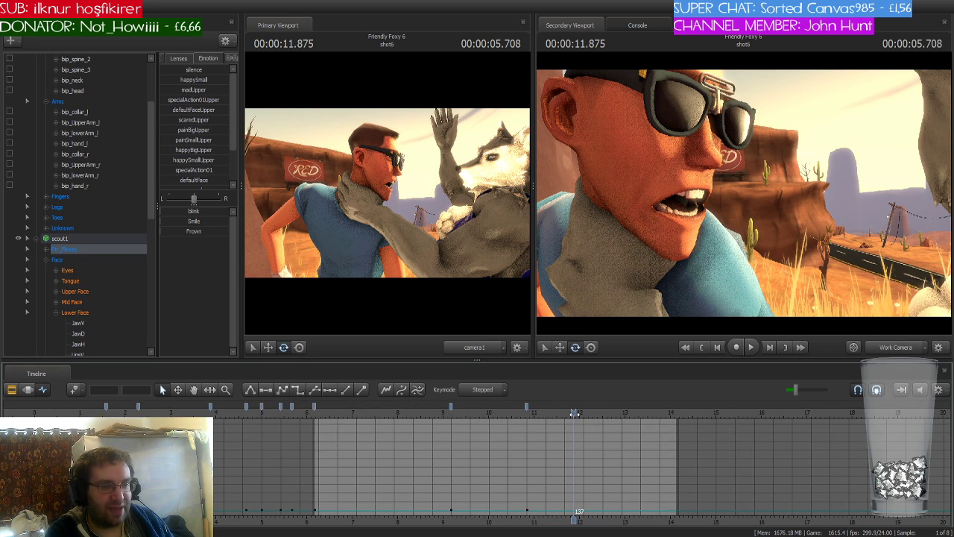
{"action": "scroll", "coordinate": [101, 221], "scroll_direction": "up", "scroll_amount": 1}
{"action": "scroll", "coordinate": [101, 221], "scroll_direction": "up", "scroll_amount": 2}
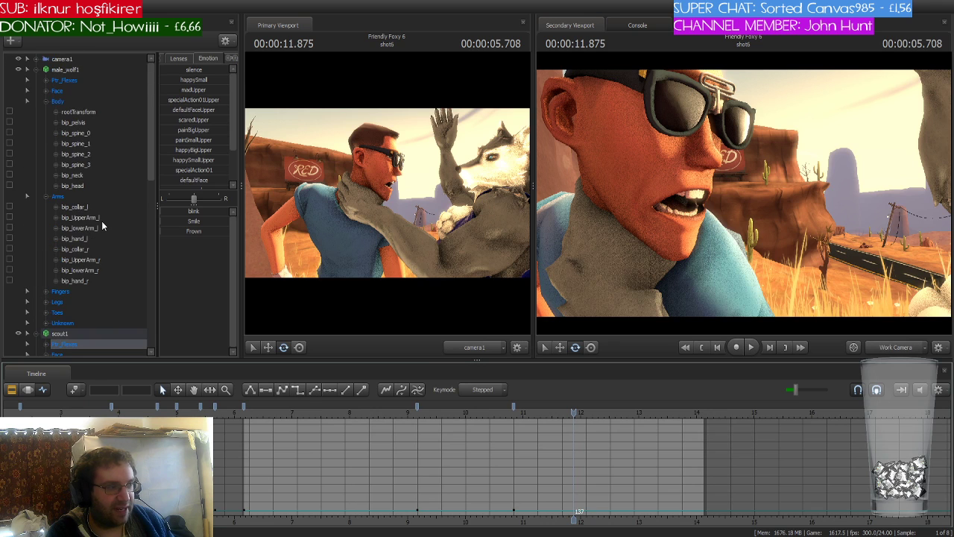
{"action": "scroll", "coordinate": [102, 221], "scroll_direction": "down", "scroll_amount": 4}
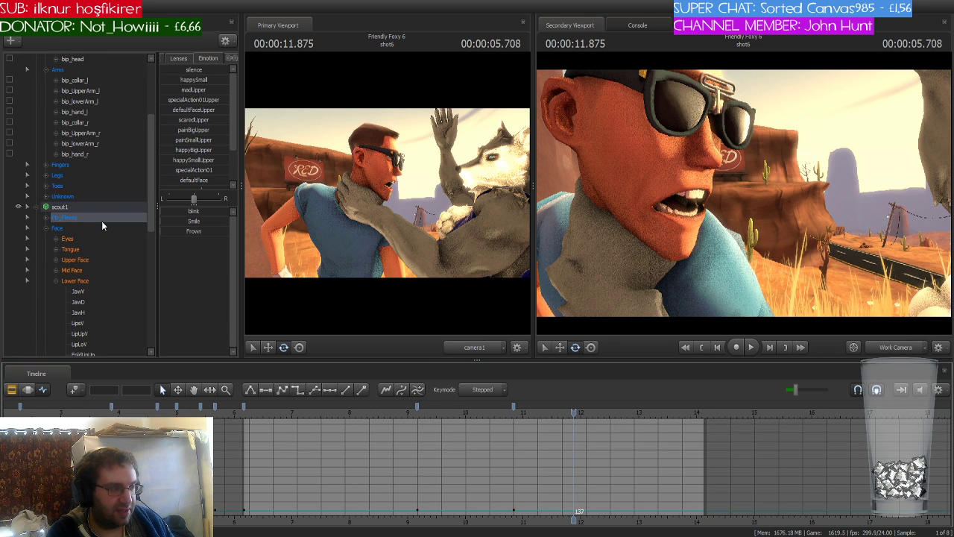
{"action": "scroll", "coordinate": [101, 220], "scroll_direction": "down", "scroll_amount": 8}
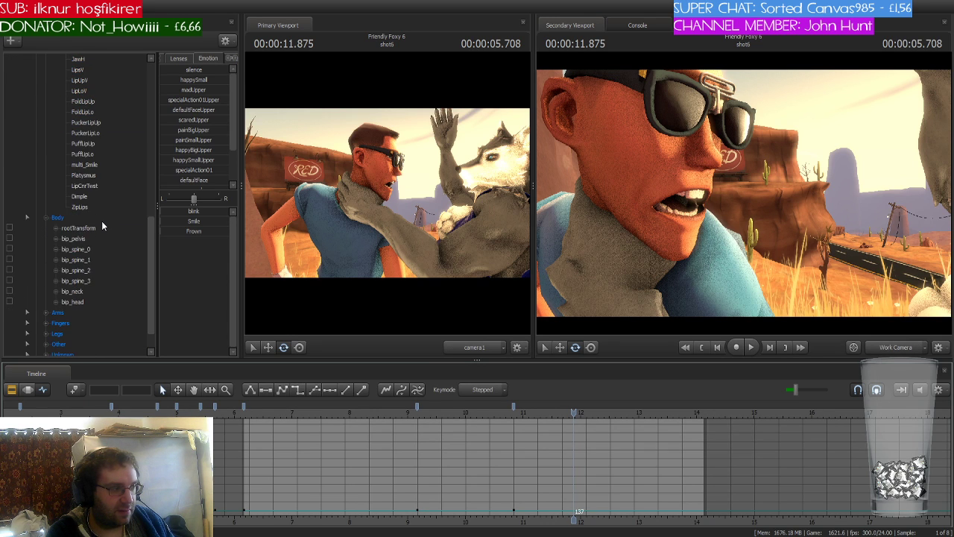
{"action": "scroll", "coordinate": [102, 221], "scroll_direction": "down", "scroll_amount": 1}
{"action": "left_click", "coordinate": [74, 259]}
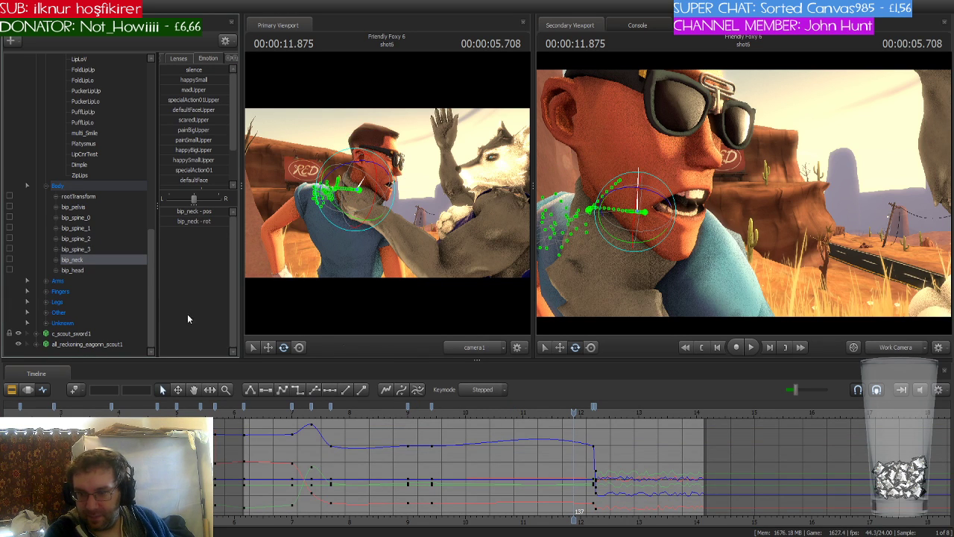
Replace the neck's jittery motion from frame 145 through the end of shot6 with the Playhead pose held at that frame
{"action": "left_click", "coordinate": [27, 389]}
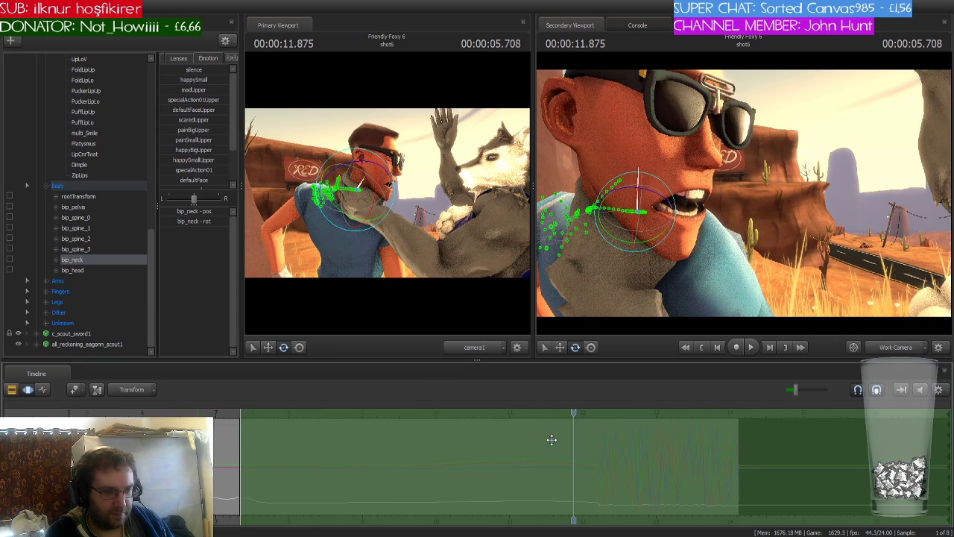
{"action": "middle_click_drag", "start_coordinate": [281, 432], "coordinate": [464, 445]}
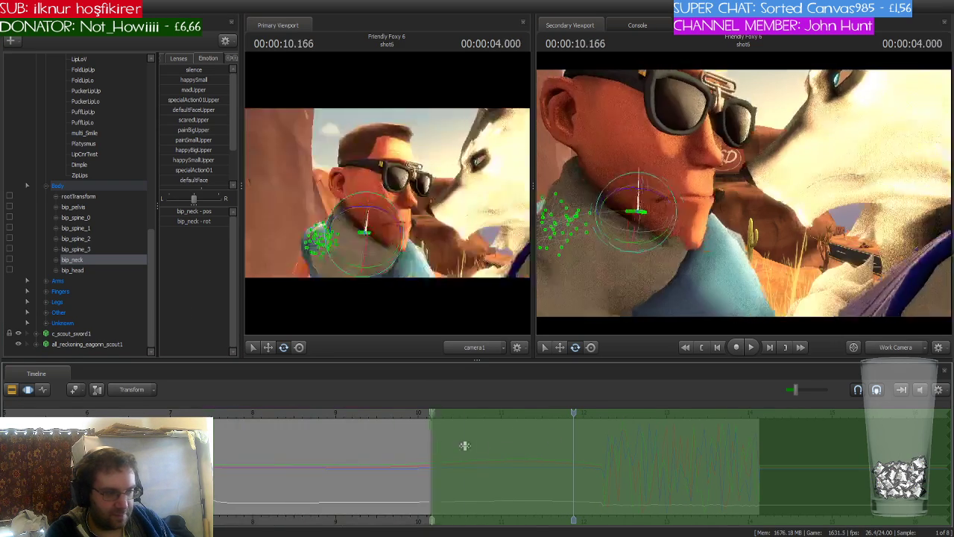
{"action": "left_click_drag", "start_coordinate": [464, 445], "coordinate": [603, 447]}
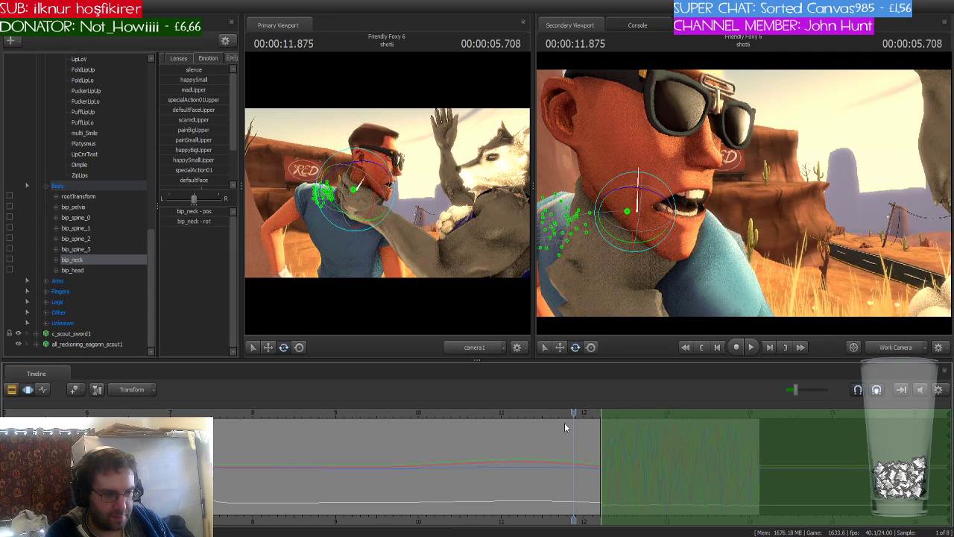
{"action": "left_click_drag", "start_coordinate": [567, 411], "coordinate": [600, 412]}
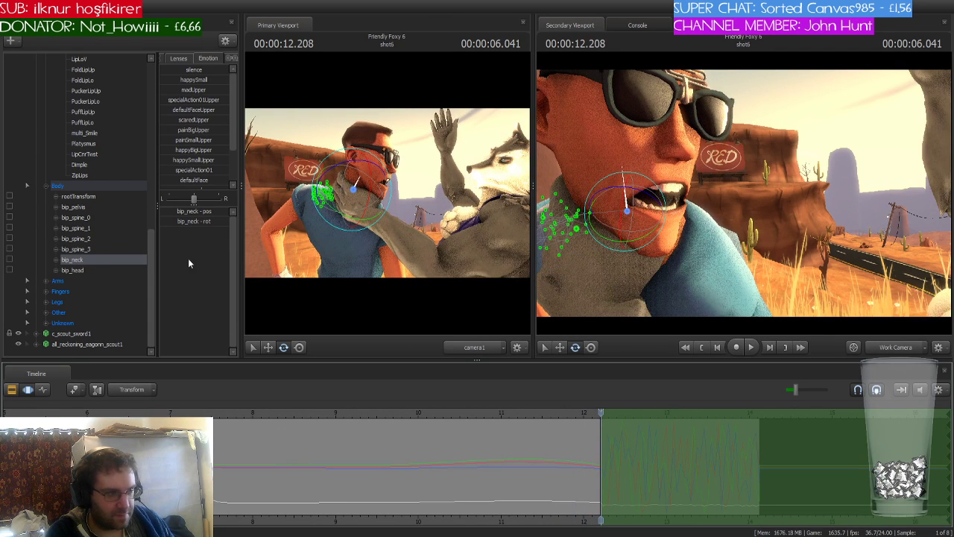
{"action": "left_click", "coordinate": [163, 61]}
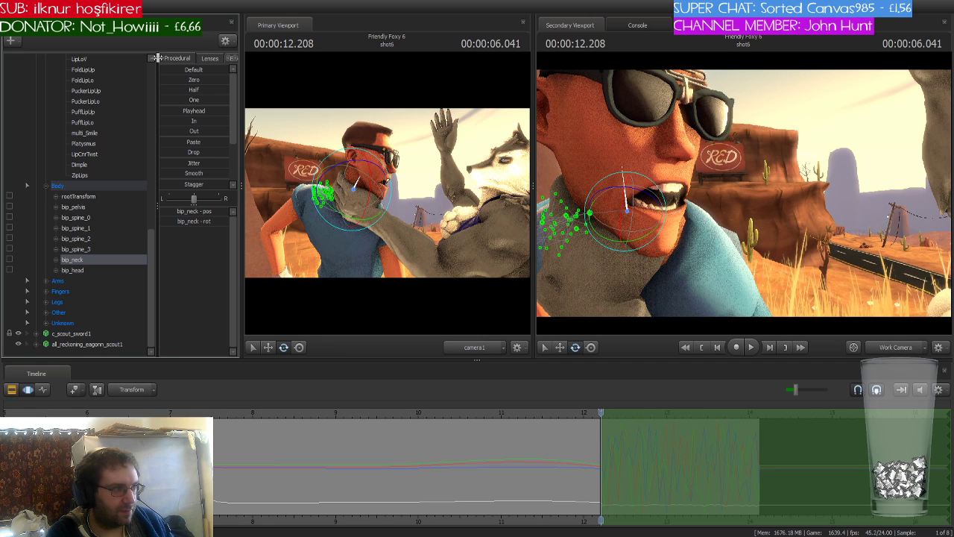
{"action": "left_click", "coordinate": [178, 110]}
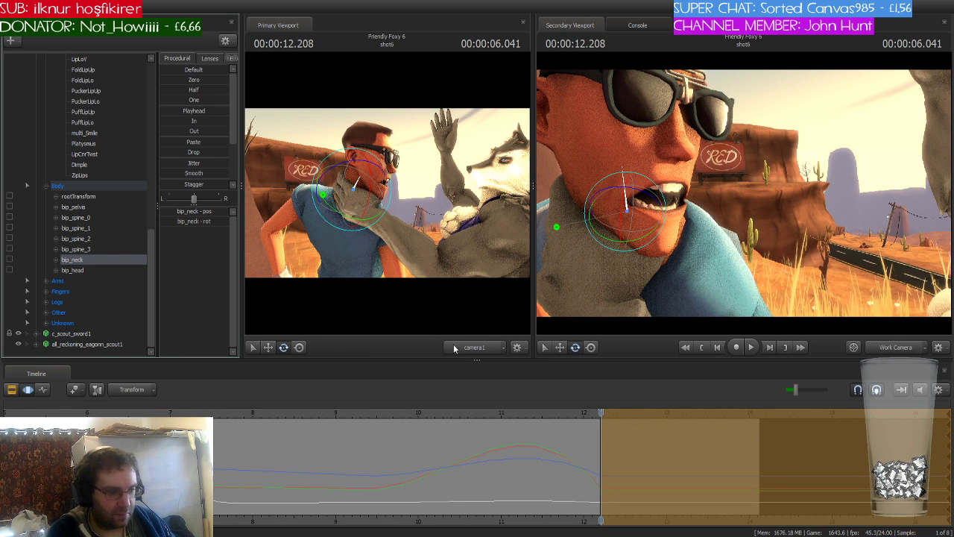
{"action": "mouse_move", "coordinate": [600, 413]}
{"action": "left_mouse_down"}
{"action": "mouse_move", "coordinate": [366, 413]}
{"action": "mouse_move", "coordinate": [642, 415]}
{"action": "mouse_move", "coordinate": [601, 422]}
{"action": "left_mouse_up"}
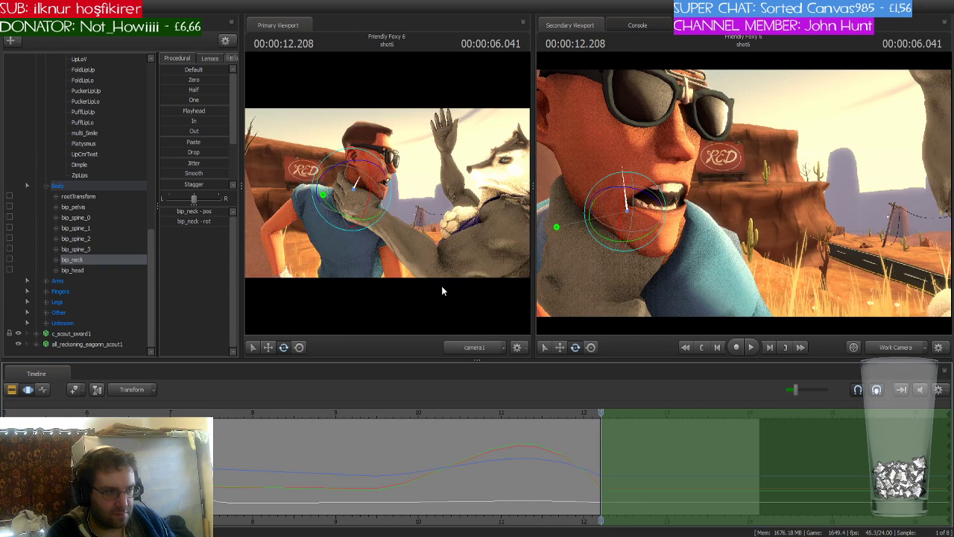
{"action": "key", "text": "ctrl"}
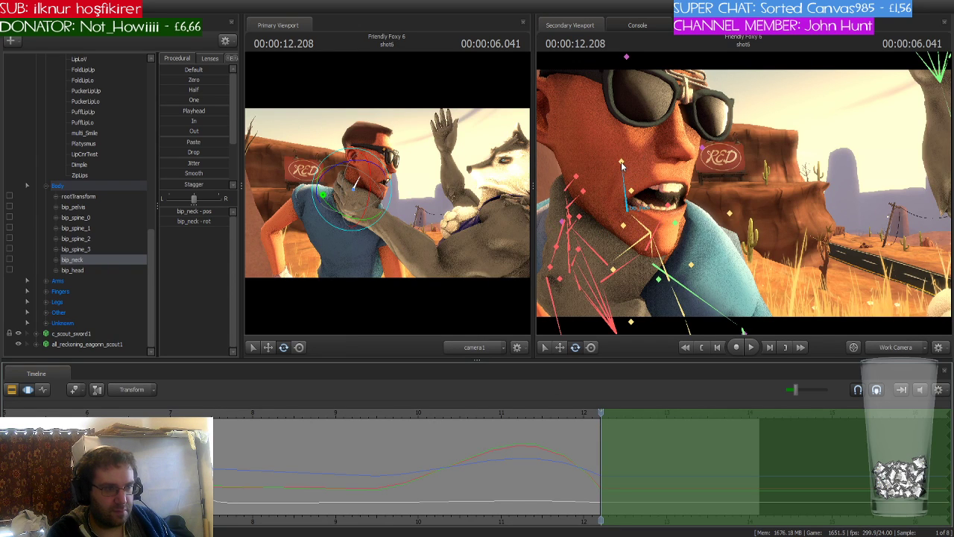
Rotate scout1's bip_head to tilt the head back at frame 148, keying the pose in the graph editor
{"action": "left_click", "coordinate": [43, 389]}
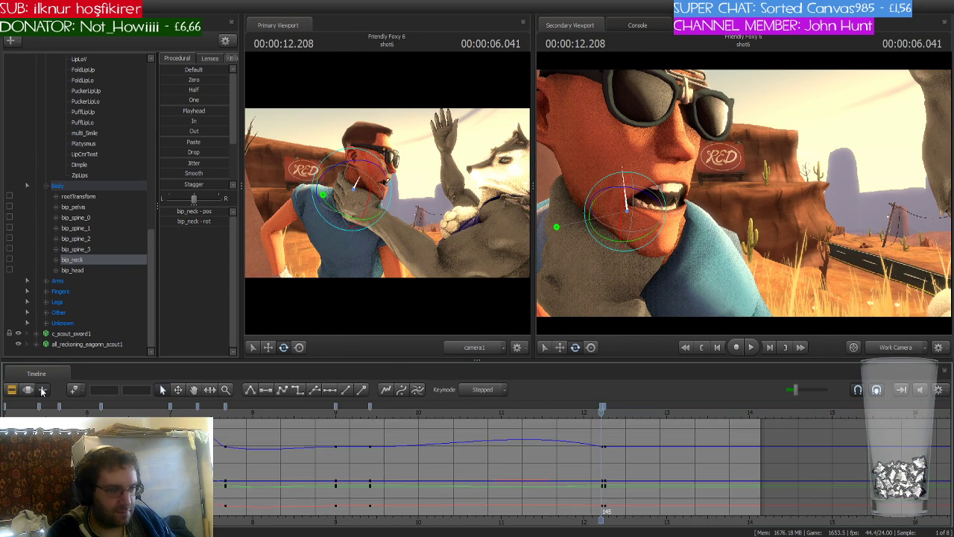
{"action": "scroll", "coordinate": [605, 453], "scroll_direction": "up", "scroll_amount": 2}
{"action": "left_click", "coordinate": [608, 411]}
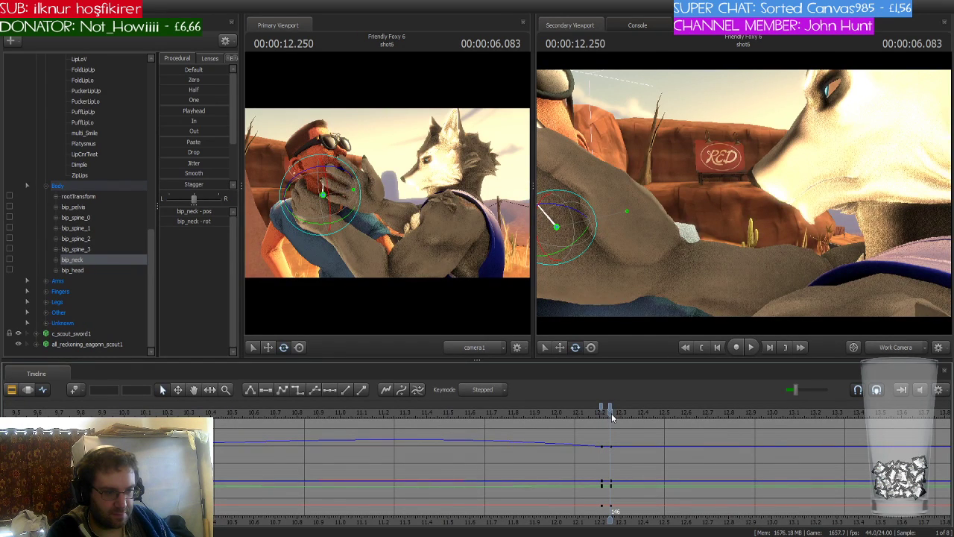
{"action": "key", "text": "Right"}
{"action": "key", "text": "Right"}
{"action": "left_click_drag", "start_coordinate": [706, 175], "coordinate": [633, 172]}
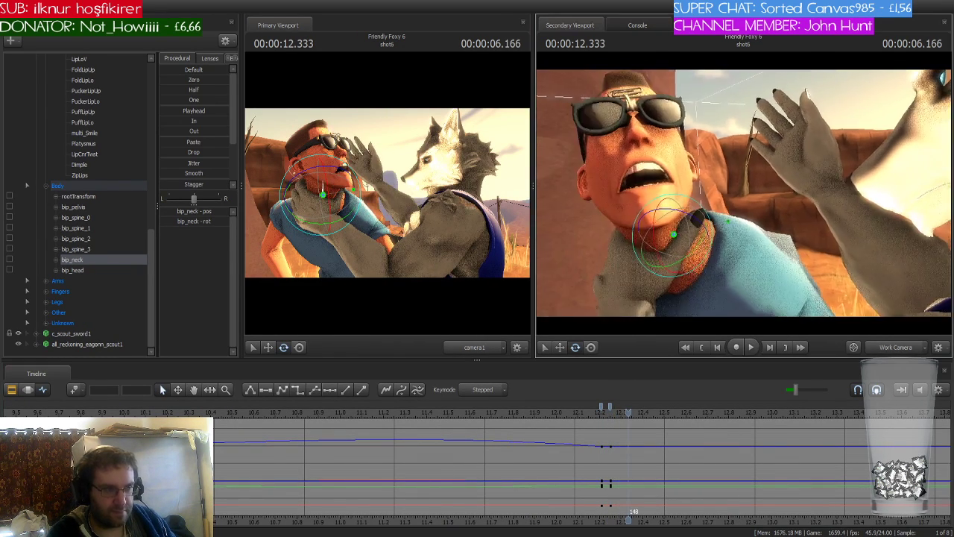
{"action": "left_click", "coordinate": [647, 196], "text": "ctrl"}
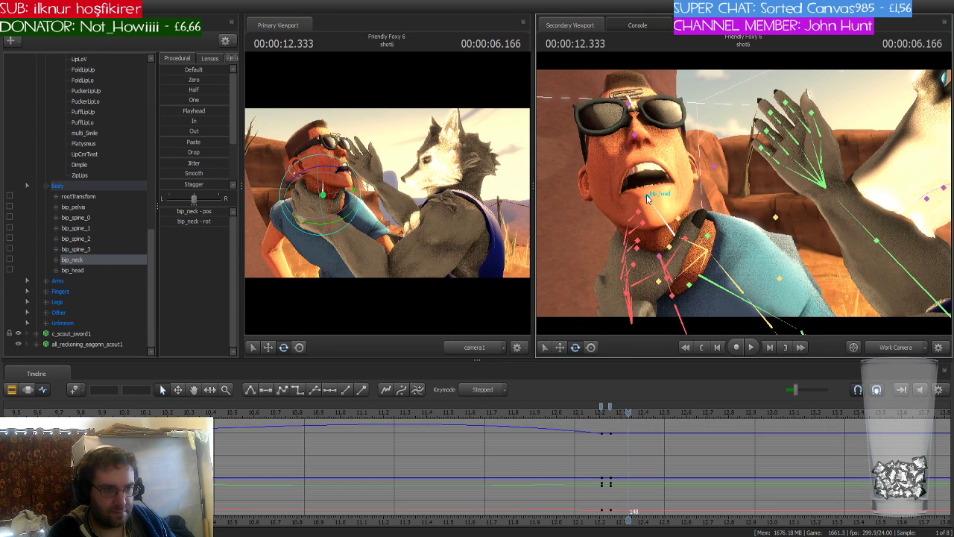
{"action": "left_click", "coordinate": [646, 195]}
{"action": "left_click_drag", "start_coordinate": [665, 192], "coordinate": [626, 237]}
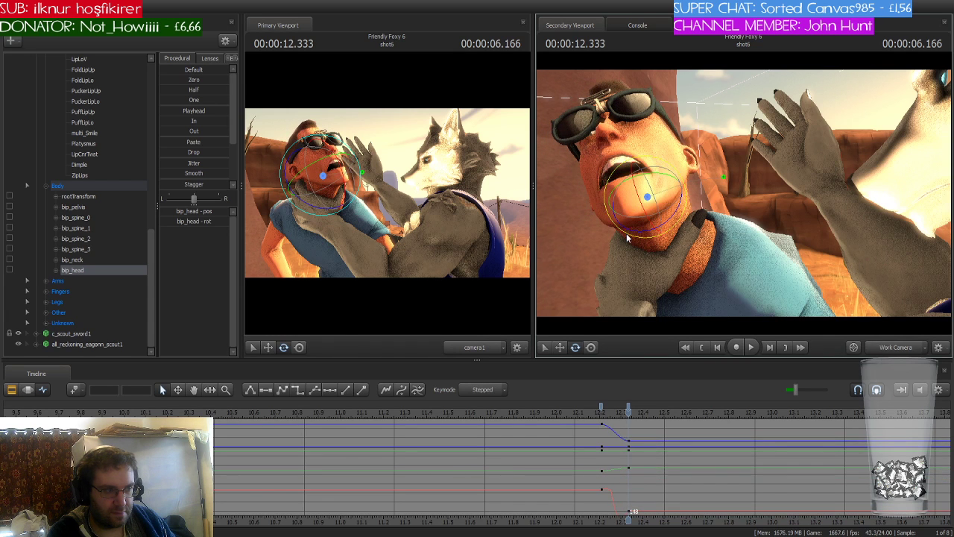
Key different rotations of scout1's bip_head at frames 150, 152 and 154 for a quick head shake
{"action": "key", "text": "Right"}
{"action": "key", "text": "Right"}
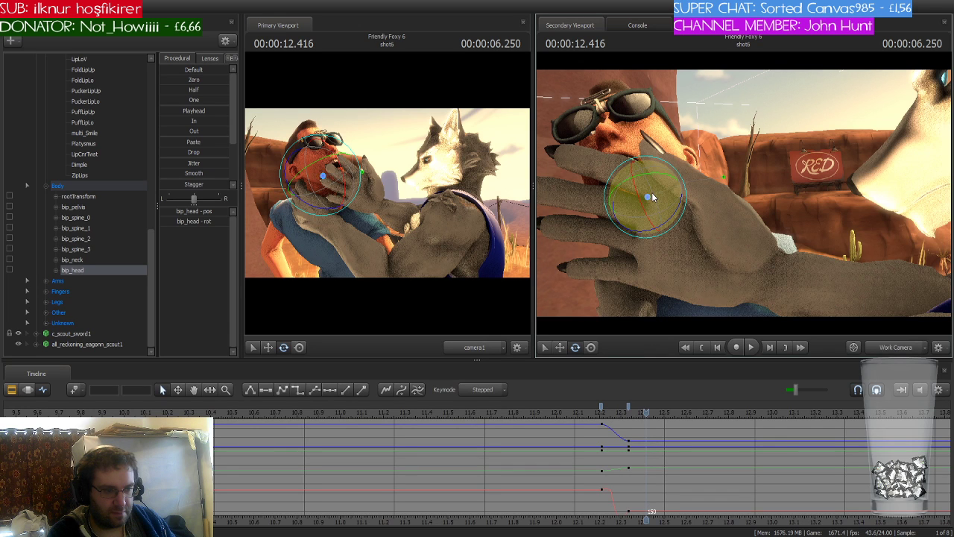
{"action": "left_click_drag", "start_coordinate": [634, 206], "coordinate": [675, 216]}
{"action": "key", "text": "Right"}
{"action": "key", "text": "Right"}
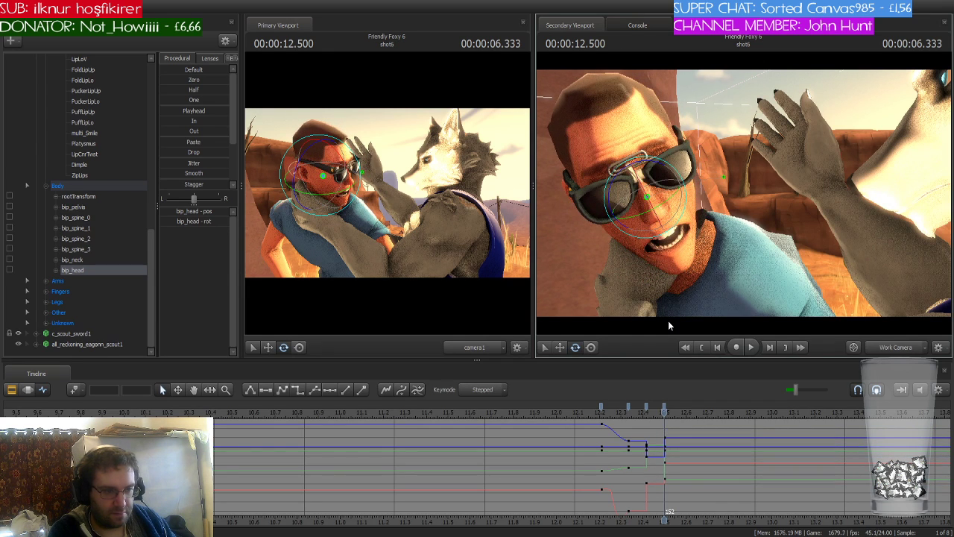
{"action": "key", "text": "Right"}
{"action": "key", "text": "Right"}
{"action": "left_click_drag", "start_coordinate": [656, 198], "coordinate": [661, 191]}
Play shot6 from before the new head keys through frame 166 to check the head shake
{"action": "left_click_drag", "start_coordinate": [680, 413], "coordinate": [503, 420]}
{"action": "key", "text": "space"}
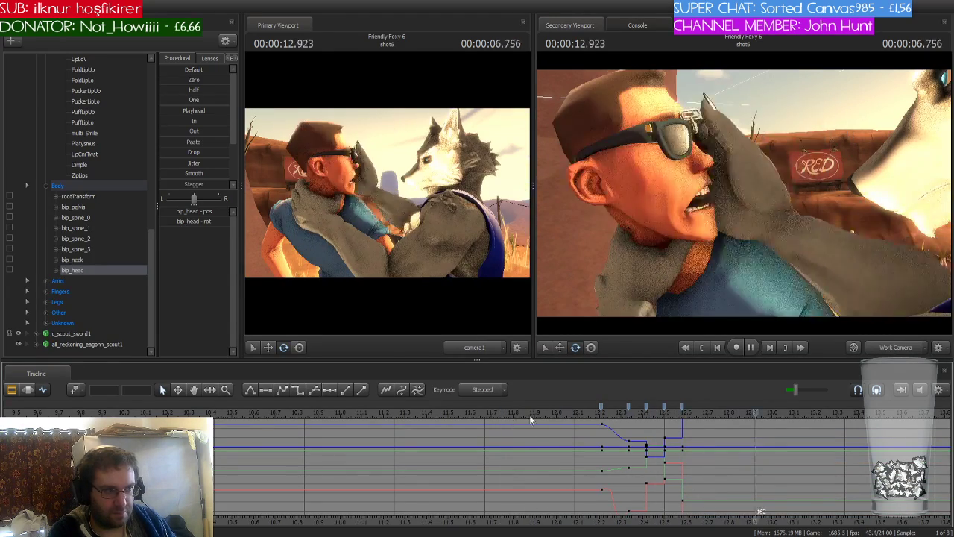
{"action": "key", "text": "space"}
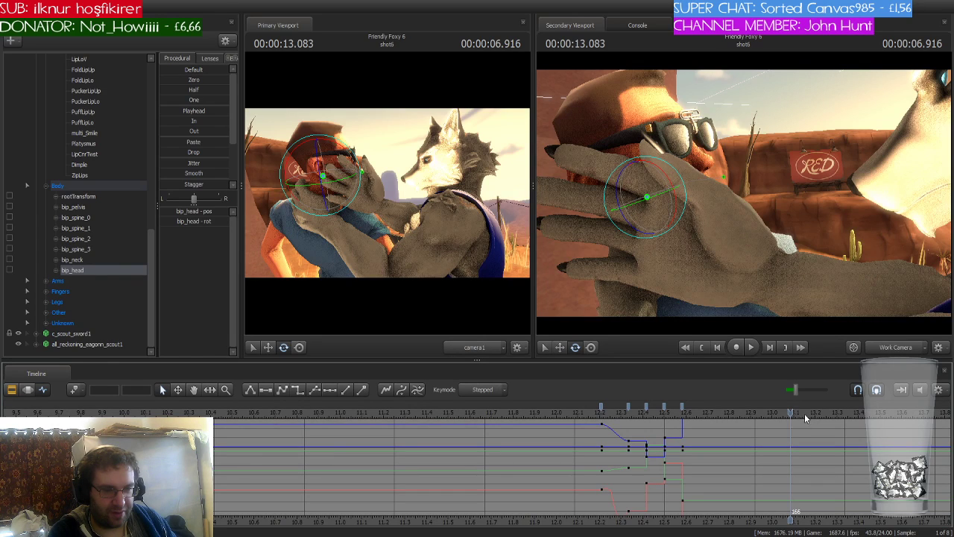
Give the bip_head keyframes from frame 148 to 154 smooth spline tangents and play the motion back
{"action": "left_click_drag", "start_coordinate": [790, 416], "coordinate": [633, 430]}
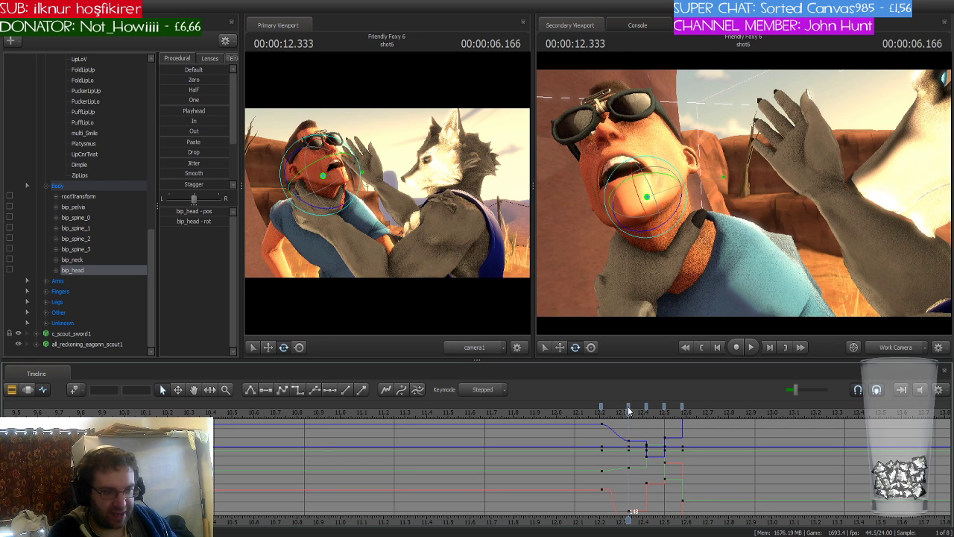
{"action": "left_click", "coordinate": [628, 407]}
{"action": "left_click", "coordinate": [681, 405], "text": "shift"}
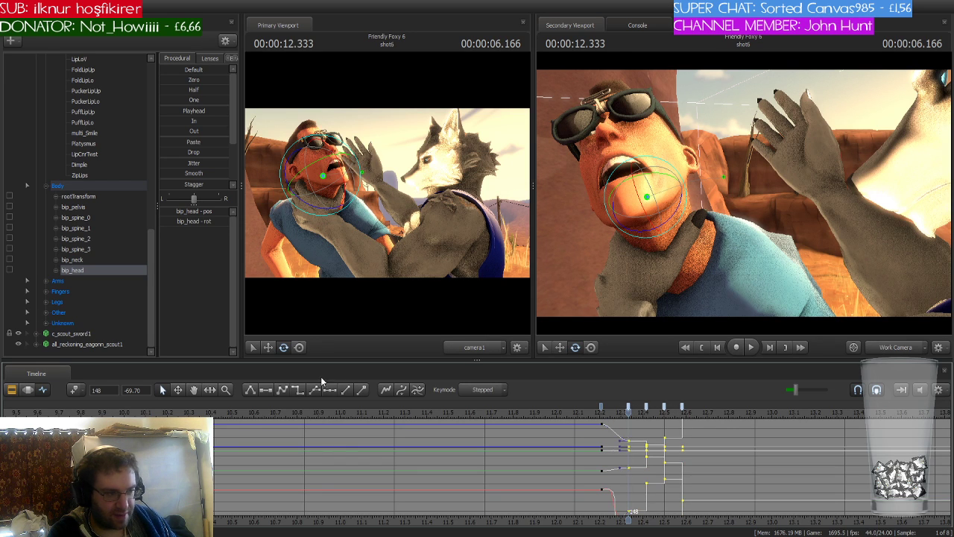
{"action": "left_click", "coordinate": [282, 390]}
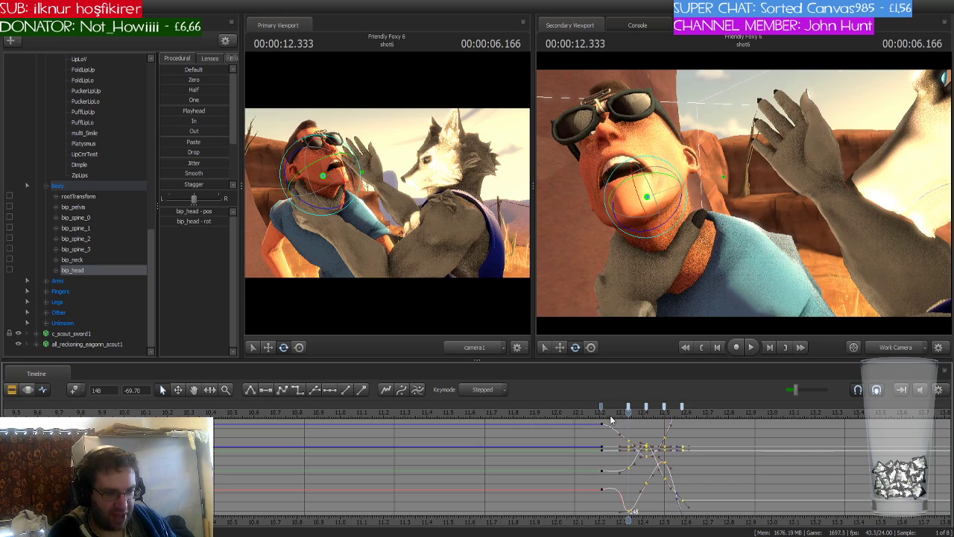
{"action": "left_click_drag", "start_coordinate": [596, 412], "coordinate": [581, 415]}
{"action": "key", "text": "space"}
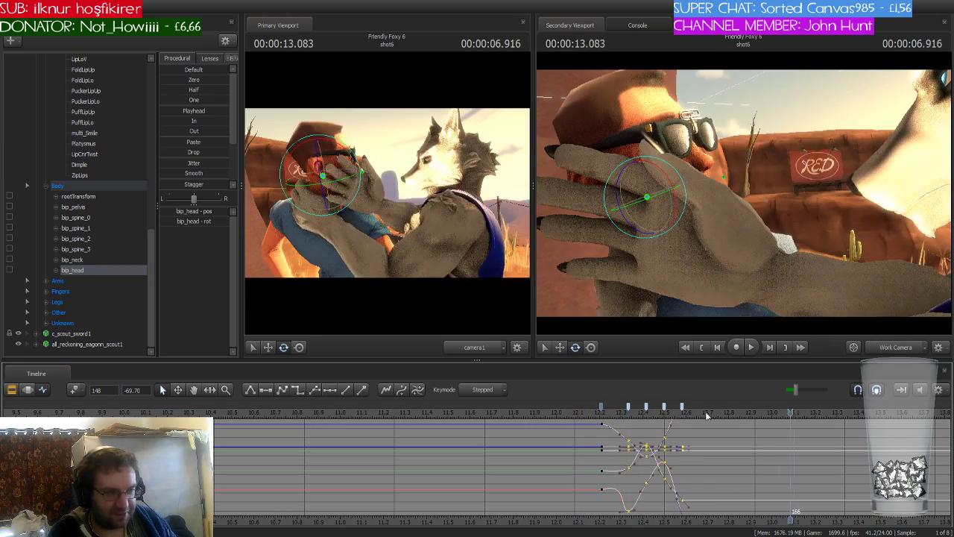
Copy scout1's bip_head keyframes from frame 148 to 154 with the playhead at frame 148
{"action": "left_click_drag", "start_coordinate": [790, 414], "coordinate": [684, 425]}
{"action": "left_click", "coordinate": [628, 408]}
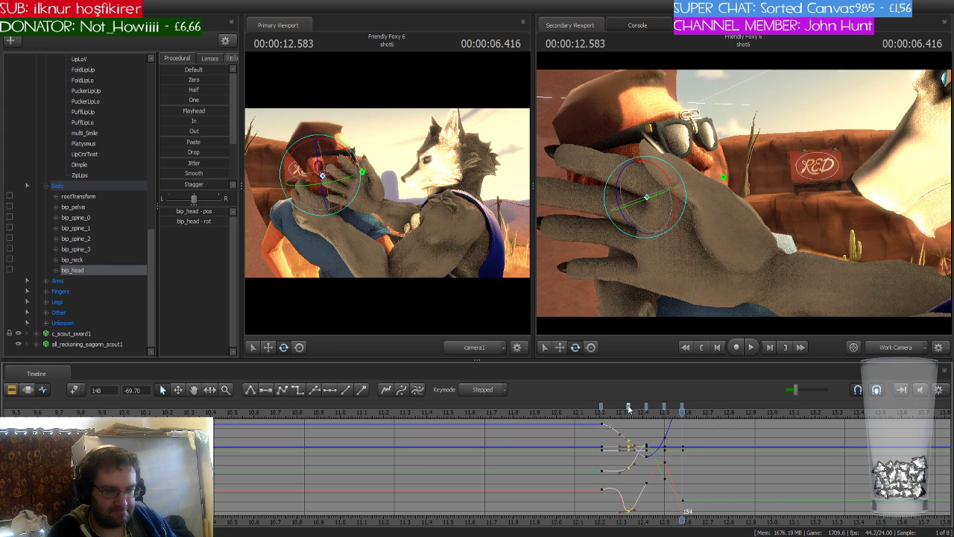
{"action": "left_click_drag", "start_coordinate": [682, 412], "coordinate": [628, 417]}
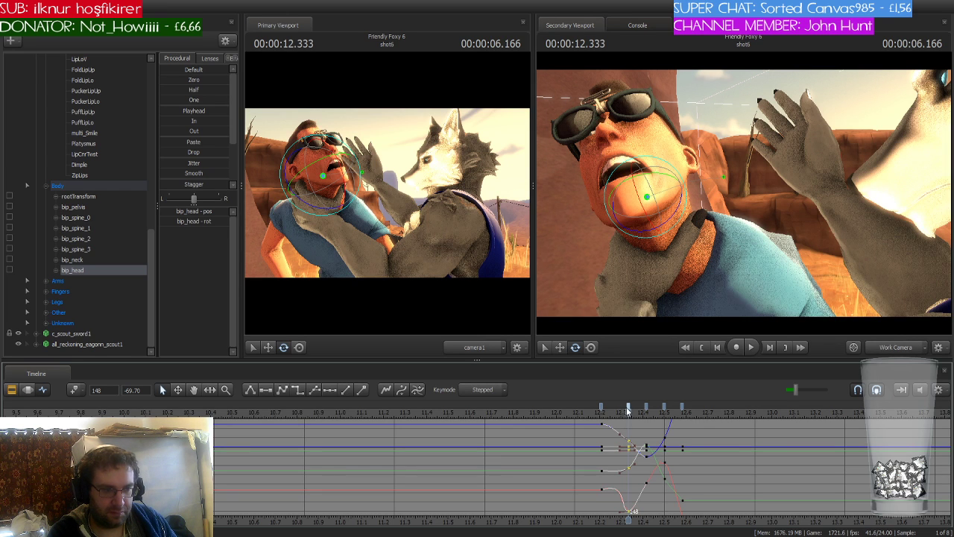
{"action": "left_click", "coordinate": [599, 410]}
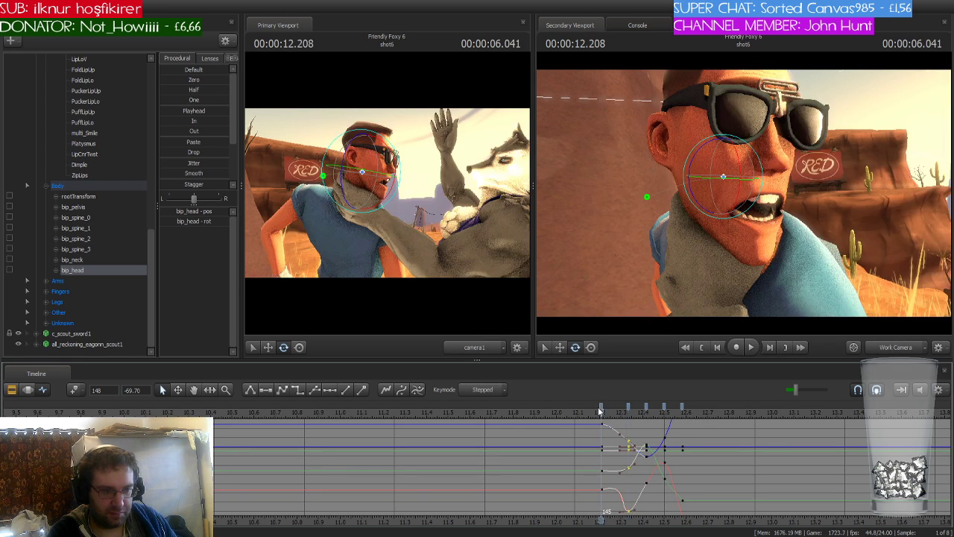
{"action": "left_click", "coordinate": [600, 408]}
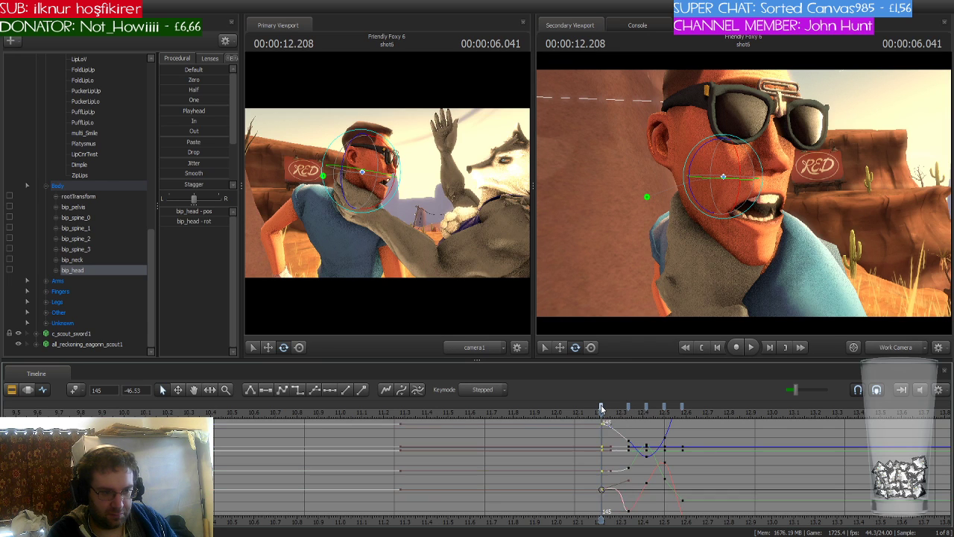
{"action": "left_click", "coordinate": [681, 409], "text": "shift"}
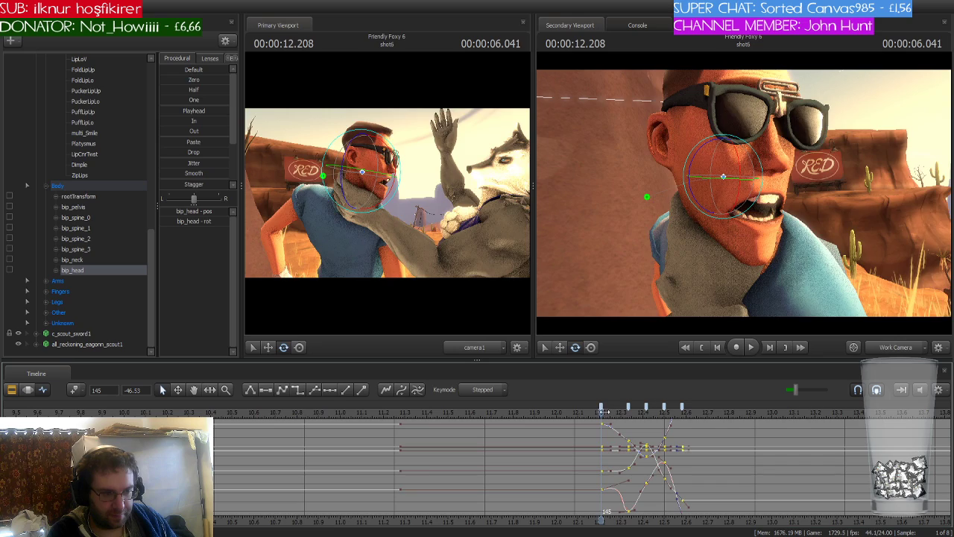
{"action": "left_click_drag", "start_coordinate": [603, 411], "coordinate": [628, 419]}
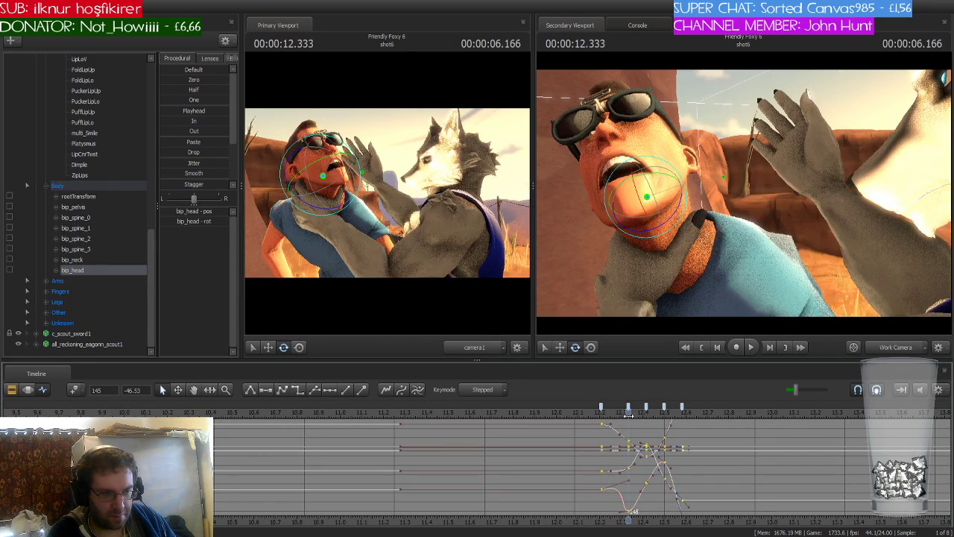
{"action": "left_click", "coordinate": [628, 407]}
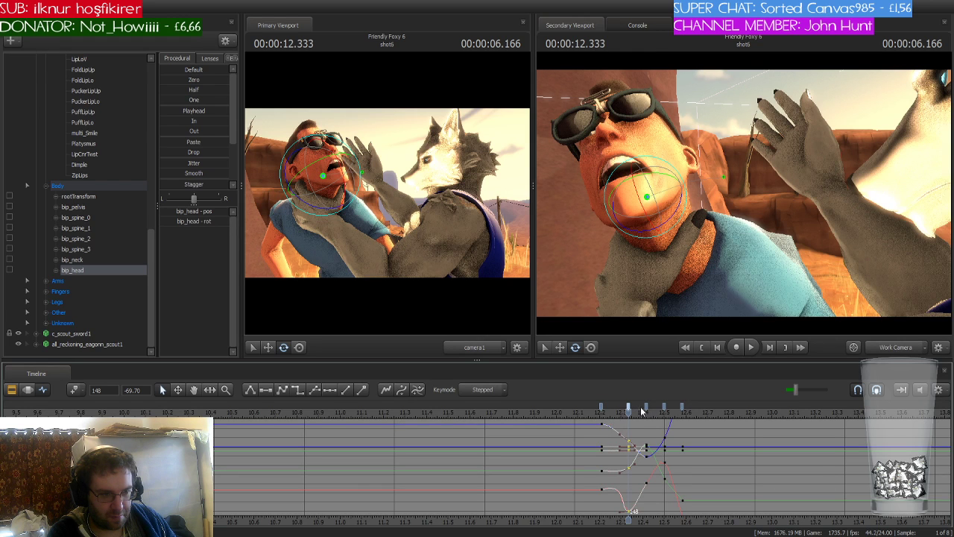
{"action": "left_click", "coordinate": [682, 408], "text": "shift"}
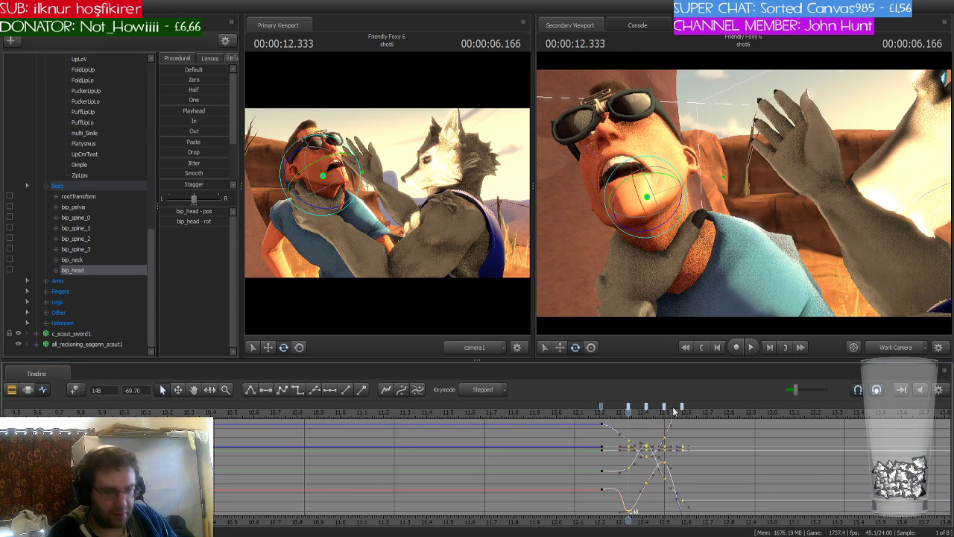
Paste the copied head-shake keyframes at frame 156 and again at frame 164
{"action": "left_click_drag", "start_coordinate": [630, 412], "coordinate": [683, 415]}
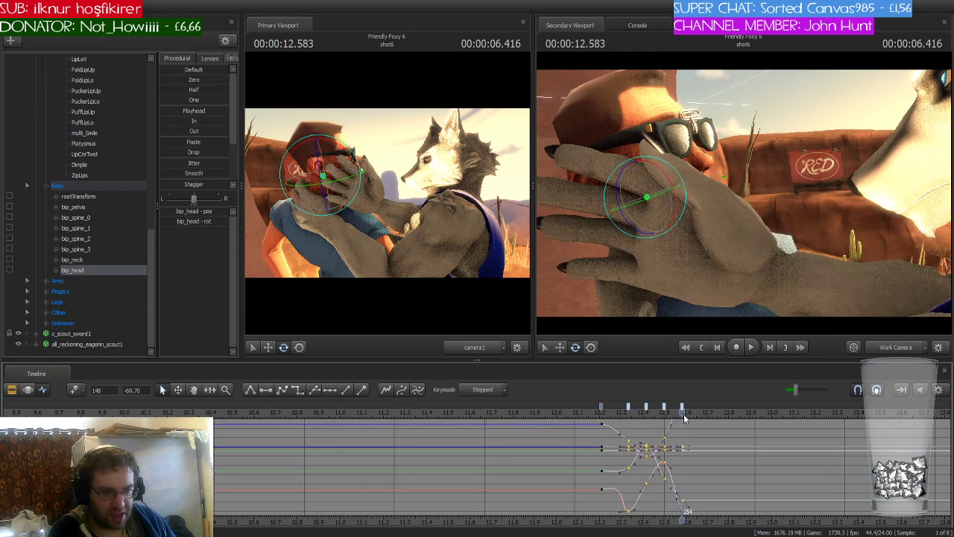
{"action": "key", "text": "Right"}
{"action": "key", "text": "Right"}
{"action": "key", "text": "ctrl+v"}
{"action": "key", "text": "Right"}
{"action": "key", "text": "Right"}
{"action": "key", "text": "Right"}
{"action": "key", "text": "Right"}
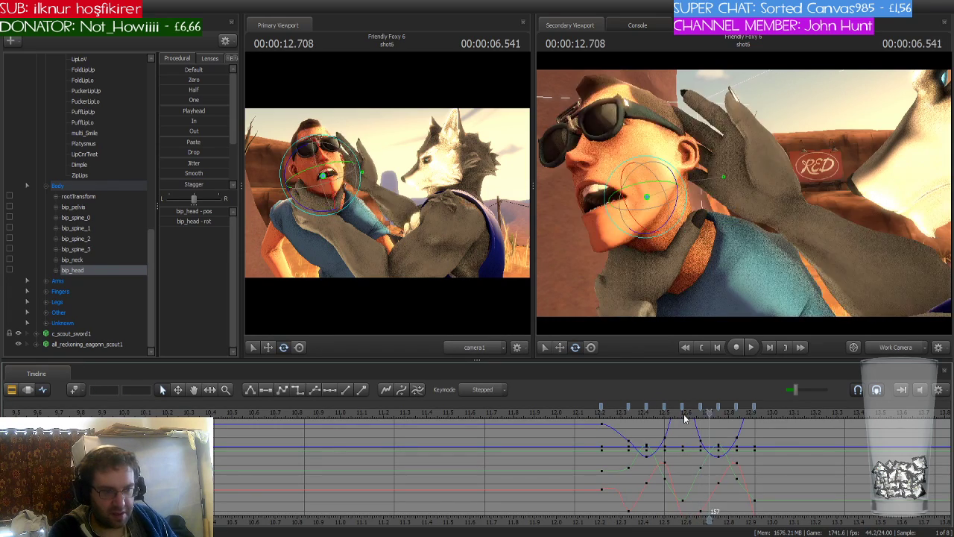
{"action": "key", "text": "Right"}
{"action": "key", "text": "Right"}
{"action": "key", "text": "Right"}
{"action": "key", "text": "ctrl+v"}
{"action": "key", "text": "Right"}
{"action": "key", "text": "Right"}
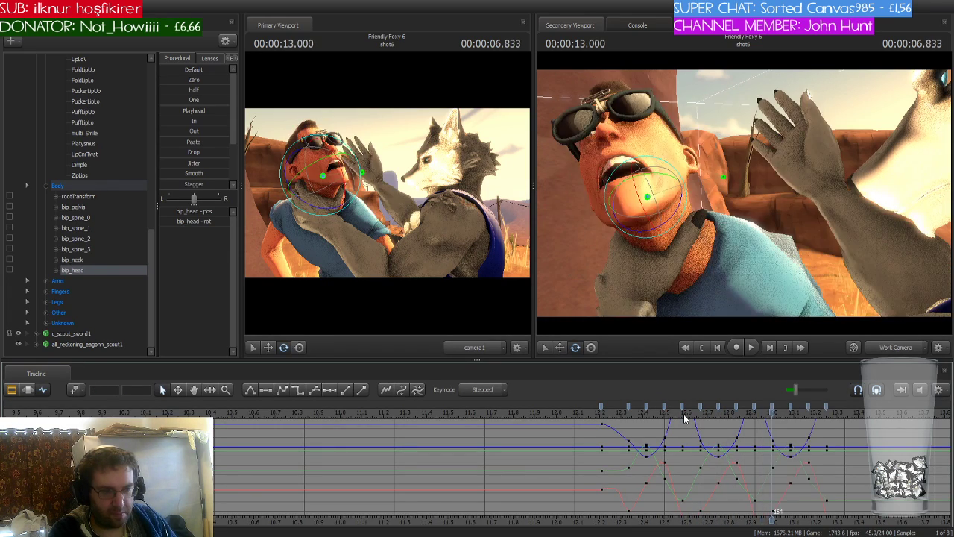
Repeat the head shake by pasting the copied bip_head keyframes at frames 172 and 180
{"action": "key", "text": "Right"}
{"action": "key", "text": "Right"}
{"action": "key", "text": "Right"}
{"action": "key", "text": "Right"}
{"action": "key", "text": "Right"}
{"action": "key", "text": "Right"}
{"action": "key", "text": "Right"}
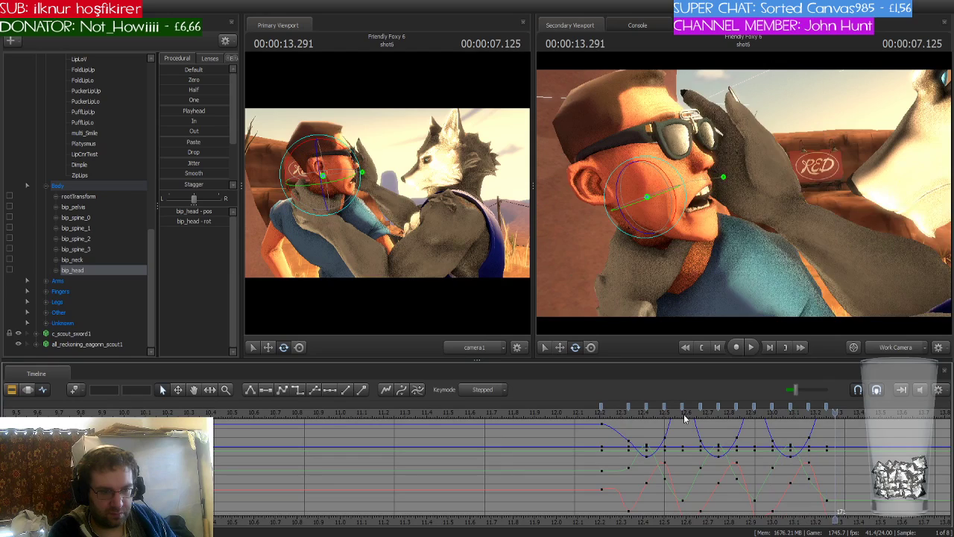
{"action": "key", "text": "ctrl+v"}
{"action": "key", "text": "Right"}
{"action": "key", "text": "Right"}
{"action": "key", "text": "Right"}
{"action": "key", "text": "Right"}
{"action": "key", "text": "Right"}
{"action": "key", "text": "Right"}
{"action": "key", "text": "Right"}
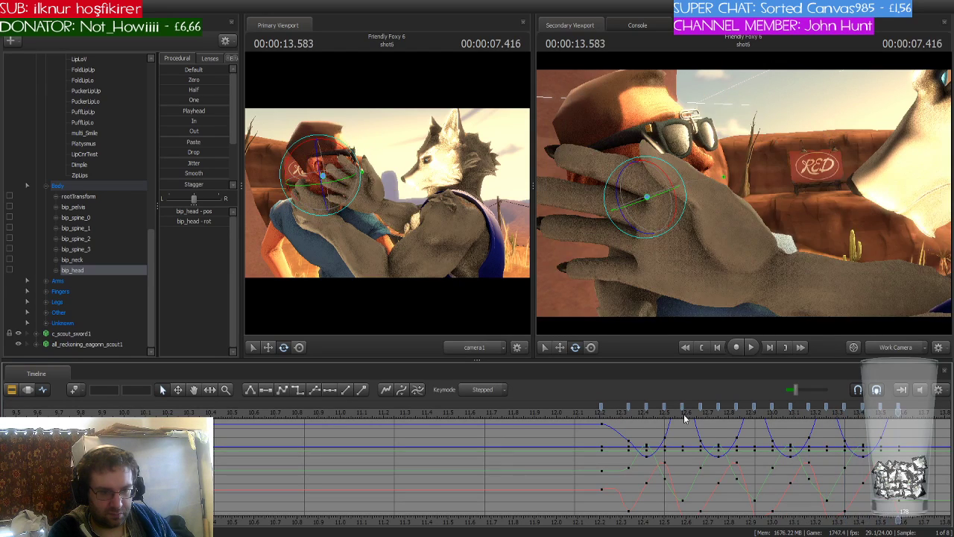
{"action": "key", "text": "Right"}
{"action": "key", "text": "ctrl+v"}
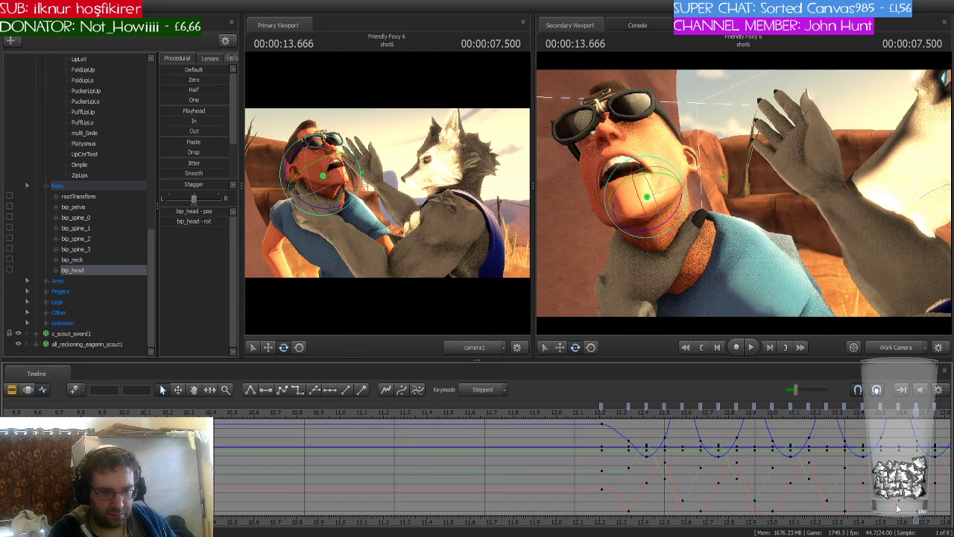
Paste one more set of the bip_head shake keyframes at frame 188, near the end of the shot
{"action": "middle_click_drag", "start_coordinate": [920, 518], "coordinate": [620, 519]}
{"action": "key", "text": "Right"}
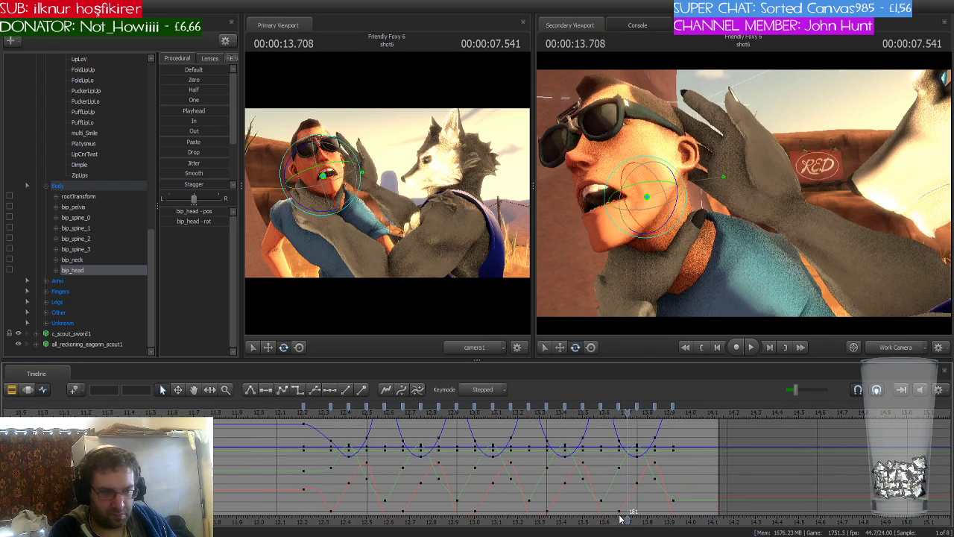
{"action": "key", "text": "Right"}
{"action": "key", "text": "Right"}
{"action": "key", "text": "Right"}
{"action": "key", "text": "Right"}
{"action": "key", "text": "Right"}
{"action": "key", "text": "ctrl+v"}
{"action": "key", "text": "Right"}
{"action": "key", "text": "Right"}
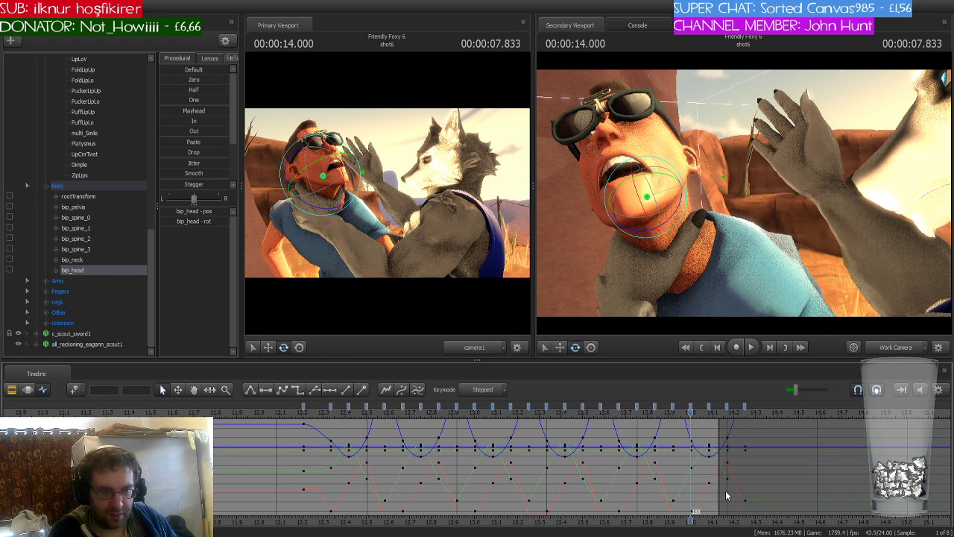
{"action": "left_click", "coordinate": [727, 407]}
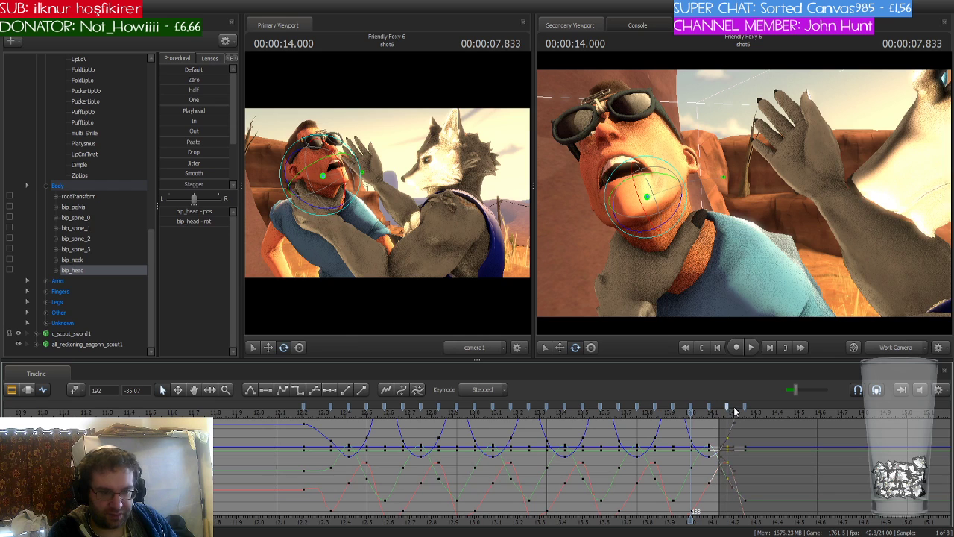
{"action": "left_click", "coordinate": [744, 407]}
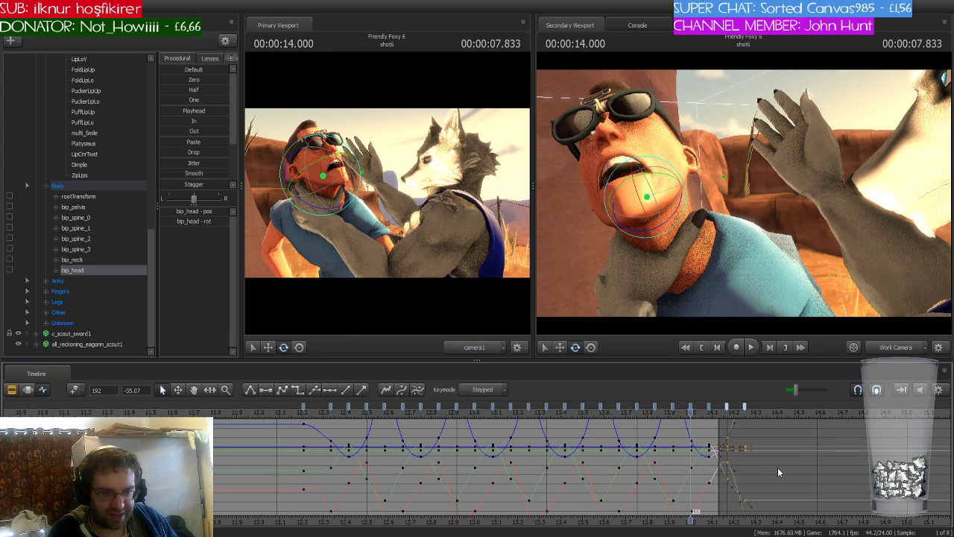
{"action": "key", "text": "Delete"}
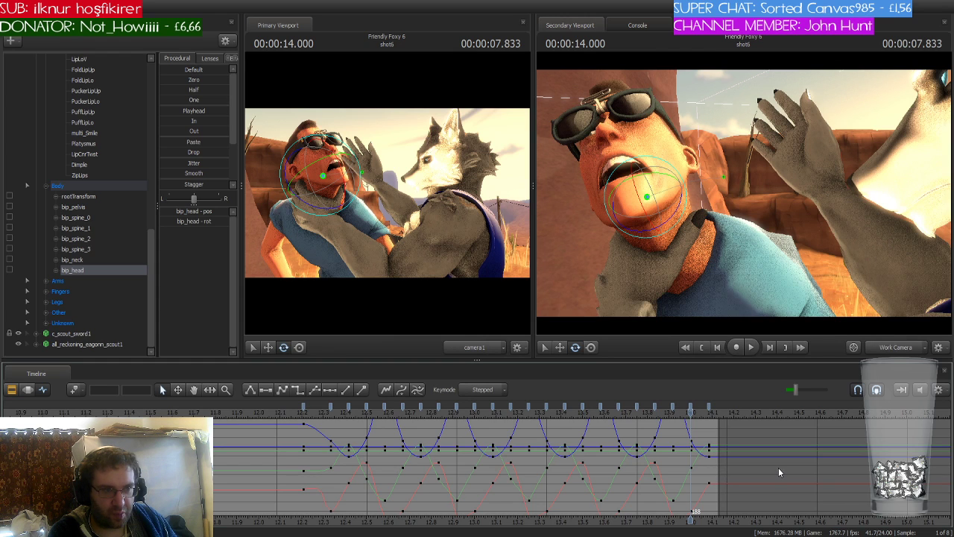
{"action": "key", "text": "ctrl+z"}
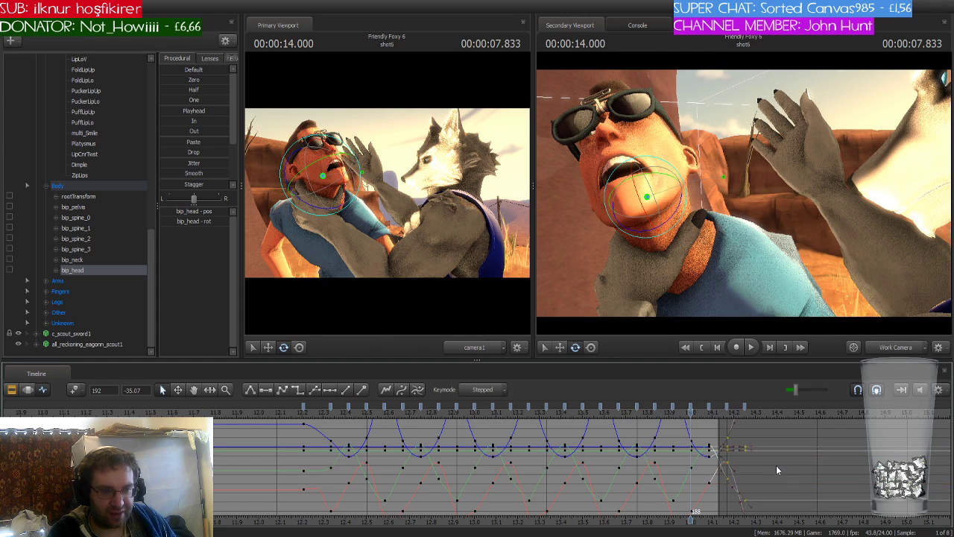
Delete only the bip_head keyframe at frame 194 past the shot's end, and play the repeated head shake
{"action": "left_click", "coordinate": [743, 411]}
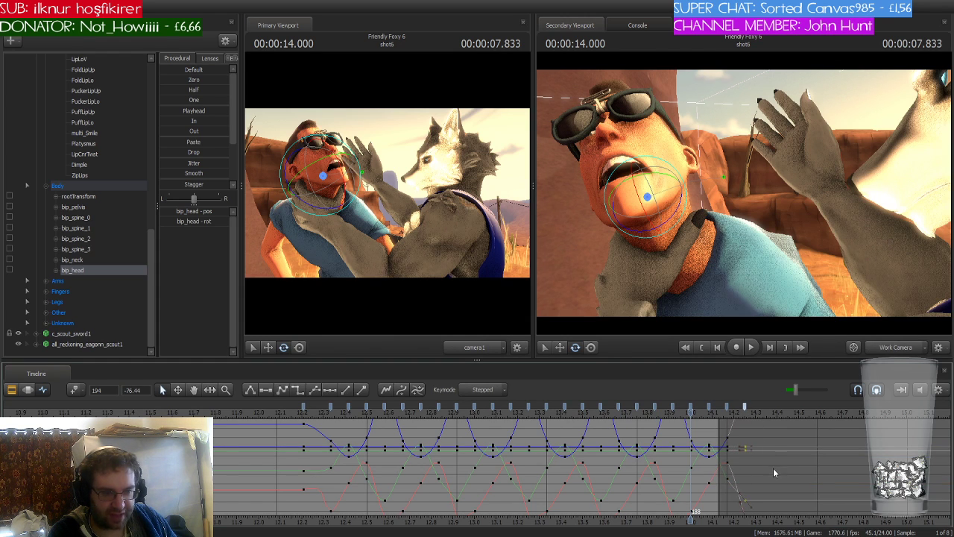
{"action": "key", "text": "Delete"}
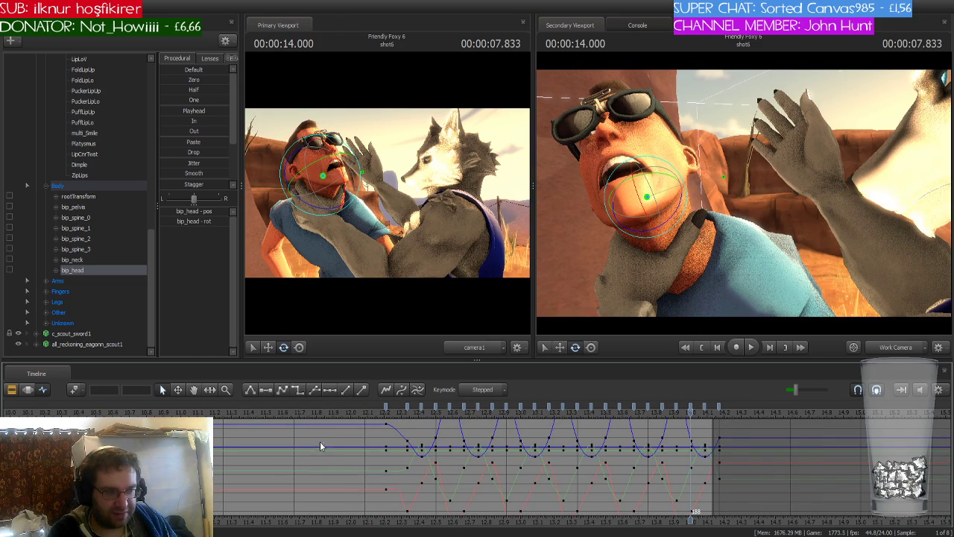
{"action": "left_click", "coordinate": [380, 412]}
{"action": "key", "text": "space"}
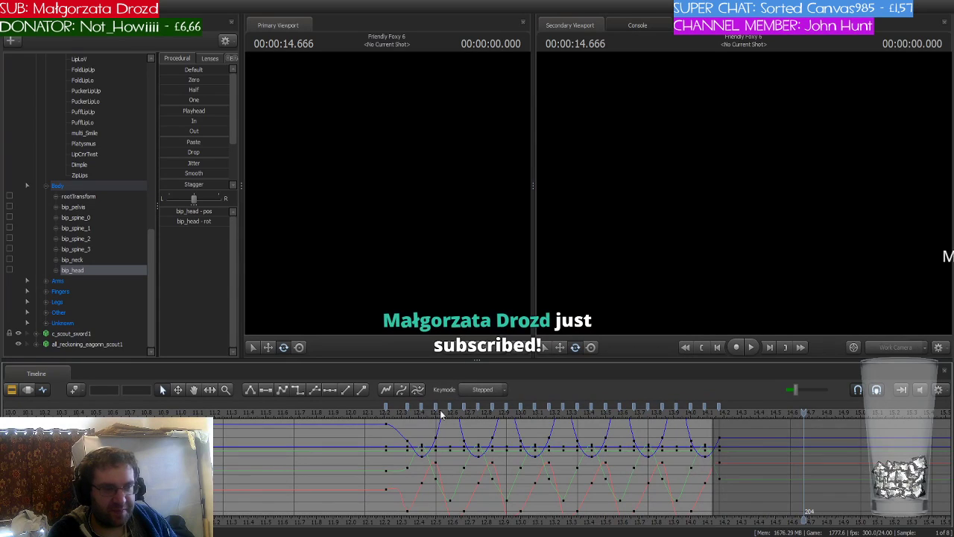
Move the playhead to frame 150 and select scout1's flexes and Face control groups together
{"action": "left_click", "coordinate": [407, 416]}
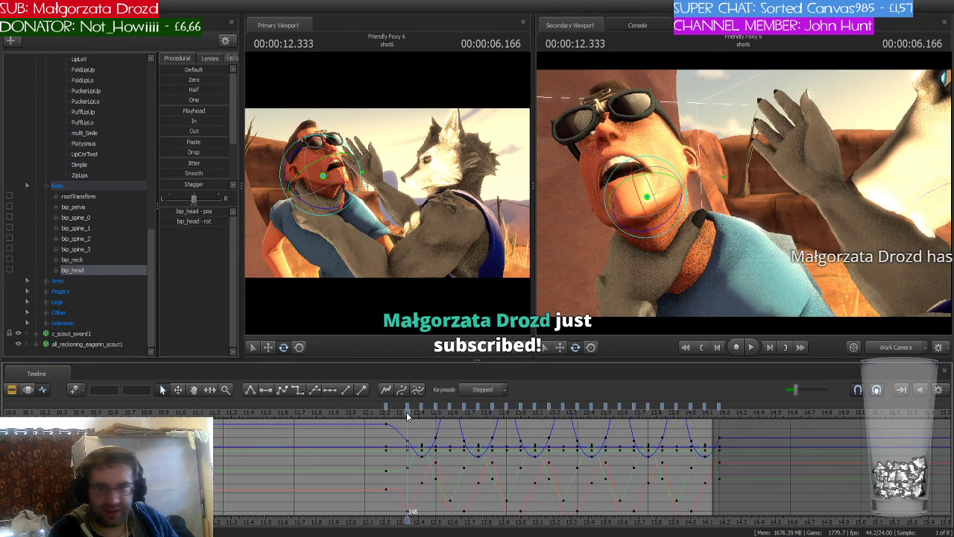
{"action": "scroll", "coordinate": [407, 416], "scroll_direction": "up", "scroll_amount": 1}
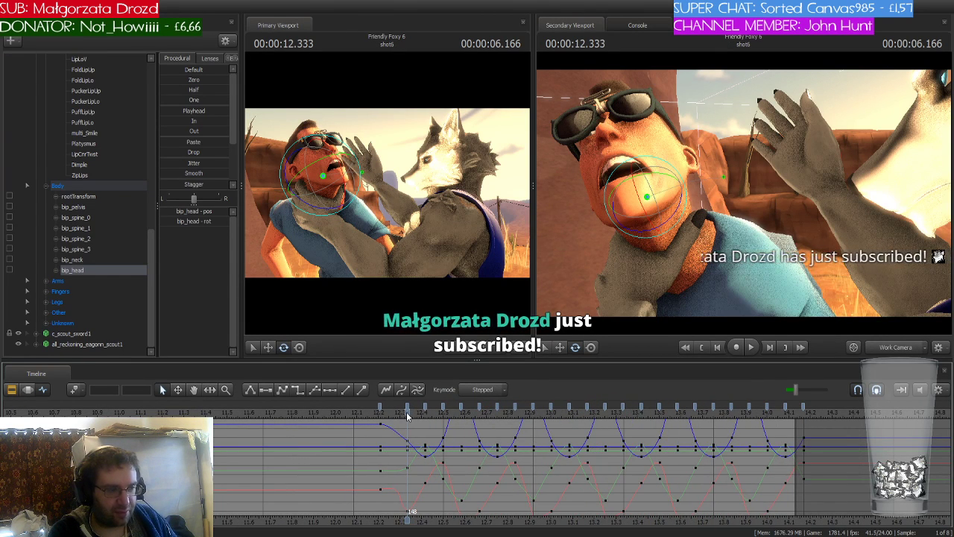
{"action": "left_click", "coordinate": [425, 413]}
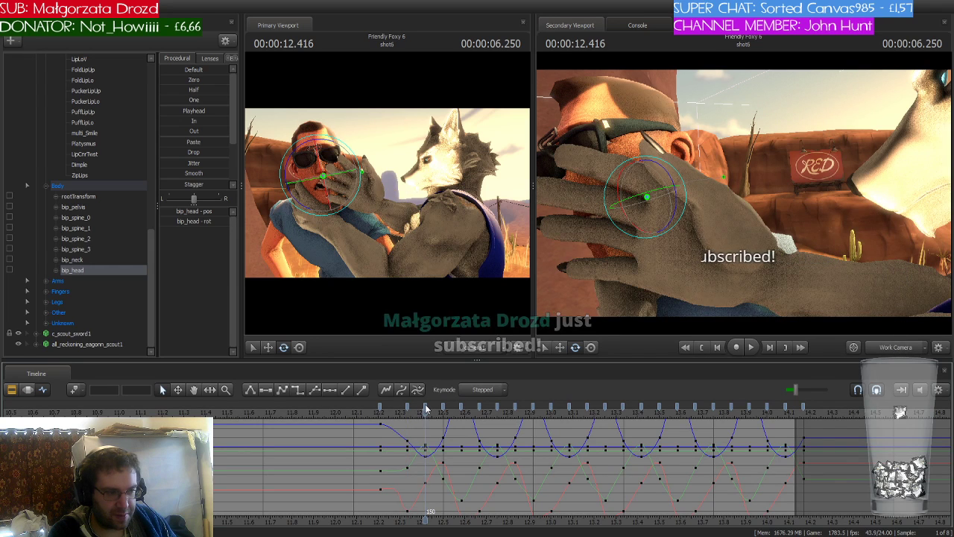
{"action": "left_click", "coordinate": [425, 407]}
{"action": "scroll", "coordinate": [126, 253], "scroll_direction": "up", "scroll_amount": 10}
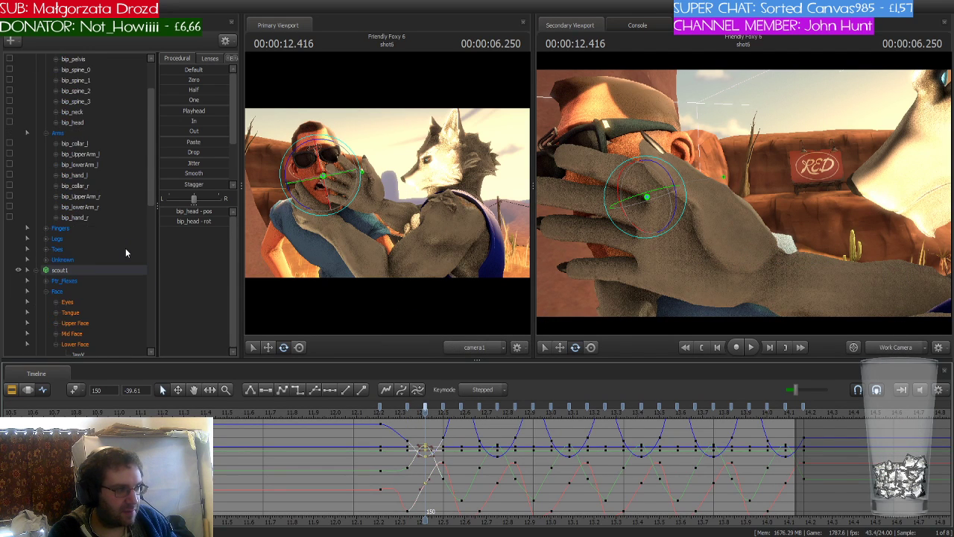
{"action": "left_click", "coordinate": [45, 259]}
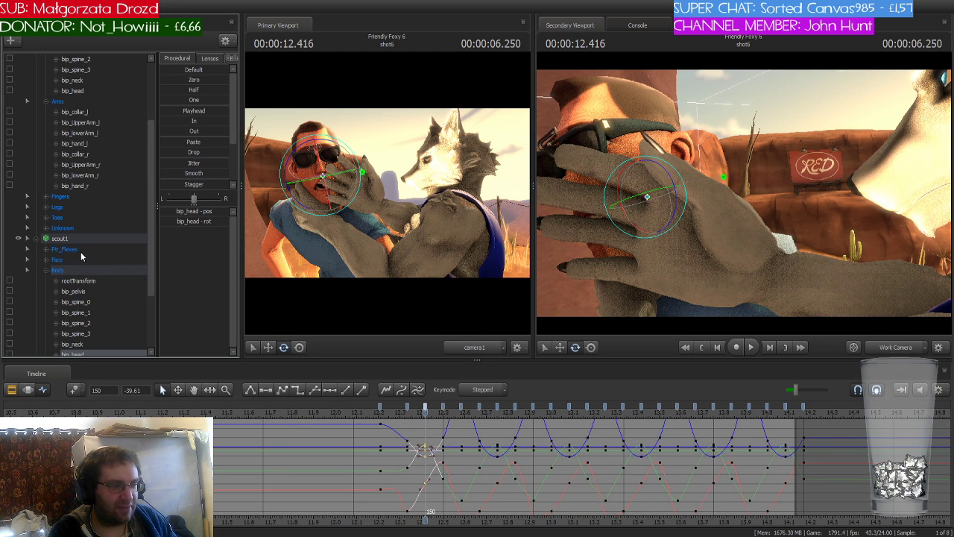
{"action": "left_click", "coordinate": [81, 251]}
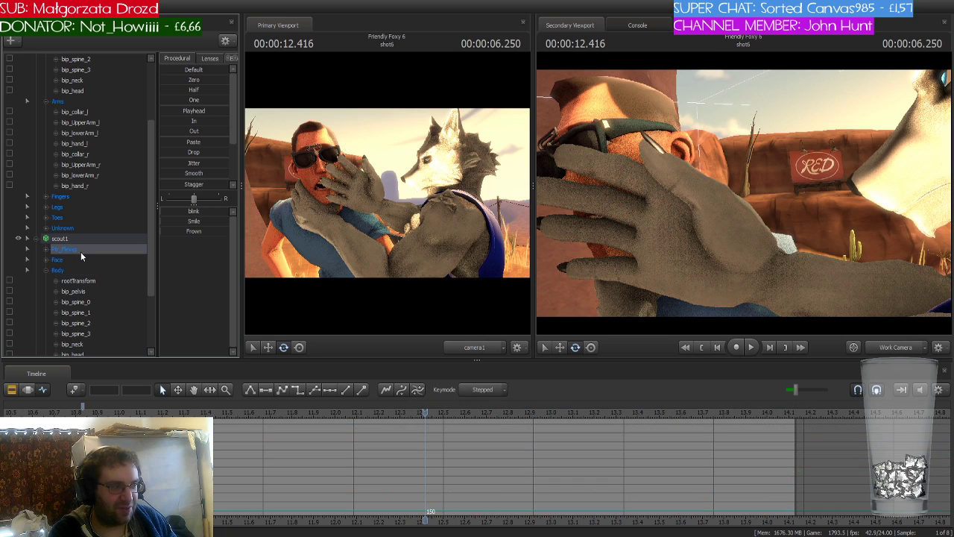
{"action": "left_click", "coordinate": [69, 259], "text": "ctrl"}
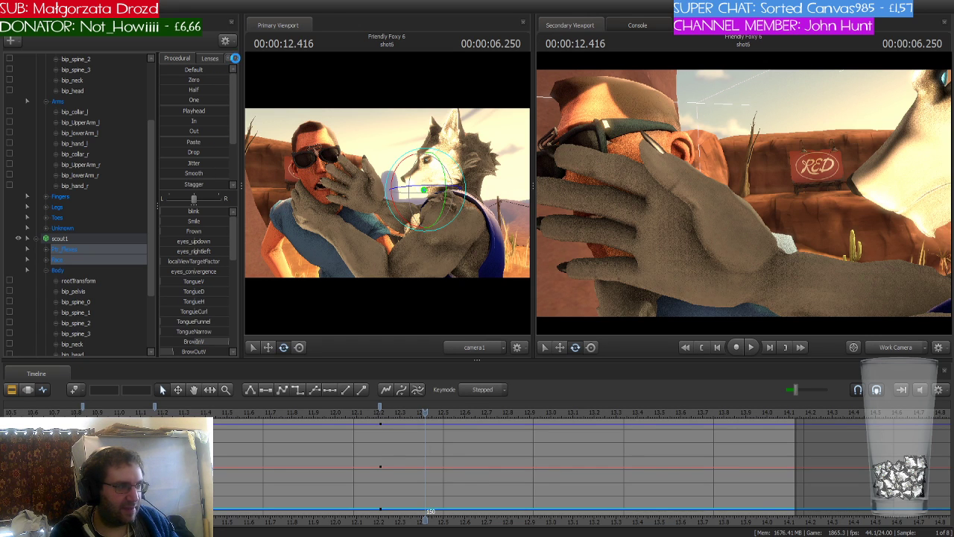
Apply the painBig emotion preset to scout1's face at frame 150
{"action": "left_click", "coordinate": [235, 58]}
{"action": "left_click", "coordinate": [234, 58]}
{"action": "left_click", "coordinate": [235, 58]}
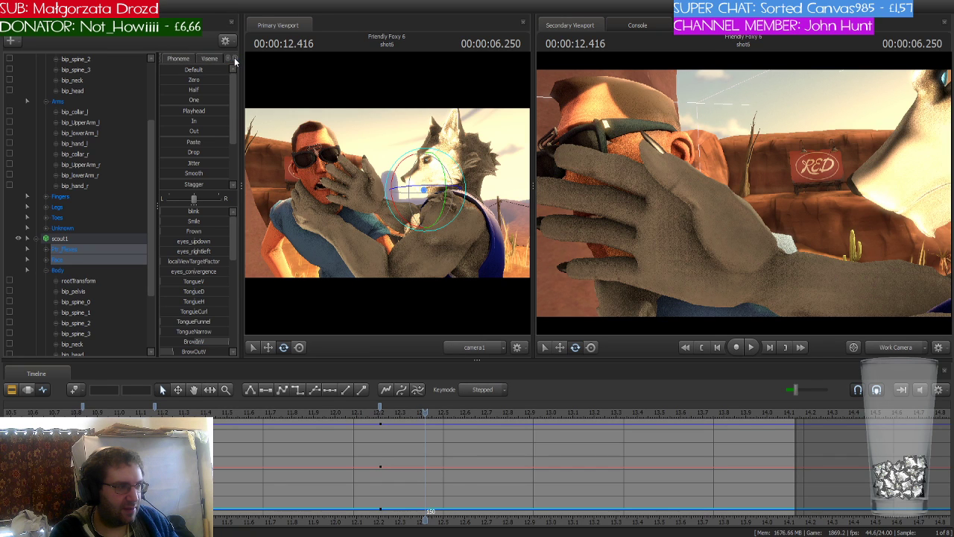
{"action": "left_click", "coordinate": [188, 58]}
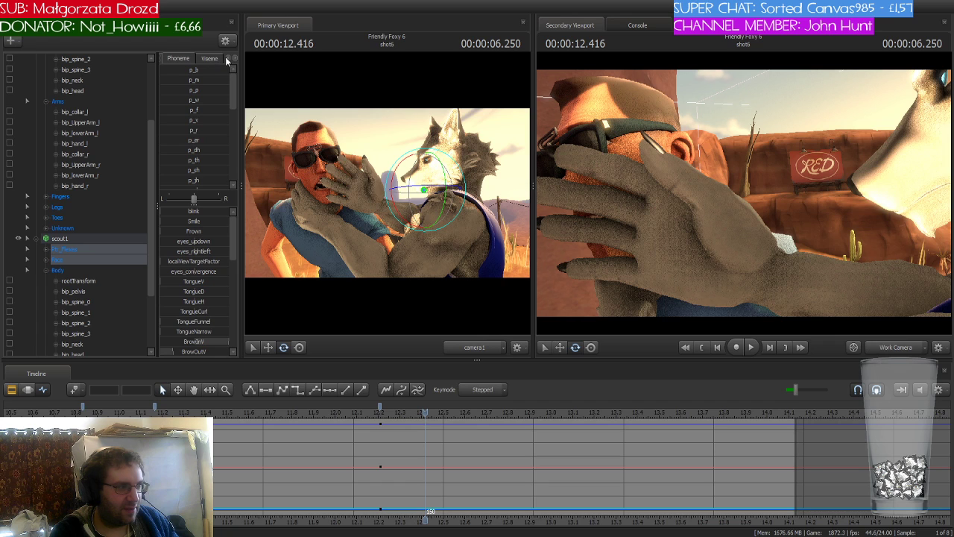
{"action": "left_click", "coordinate": [227, 59]}
{"action": "left_click", "coordinate": [185, 58]}
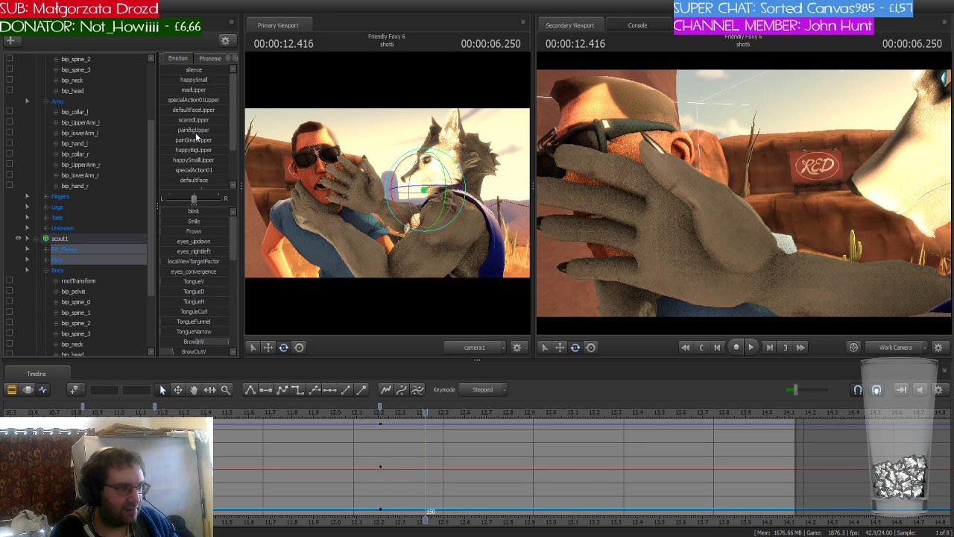
{"action": "scroll", "coordinate": [195, 132], "scroll_direction": "down", "scroll_amount": 2}
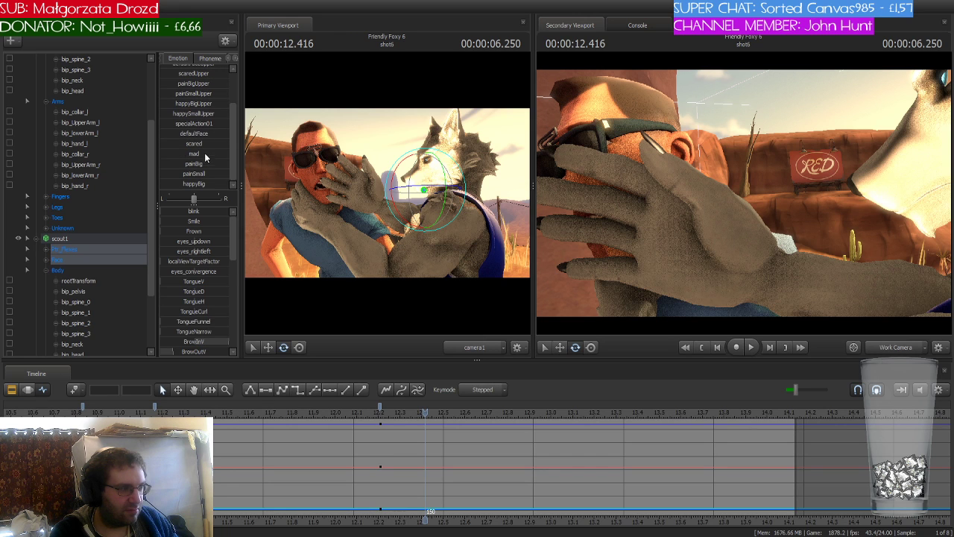
{"action": "left_click", "coordinate": [170, 164]}
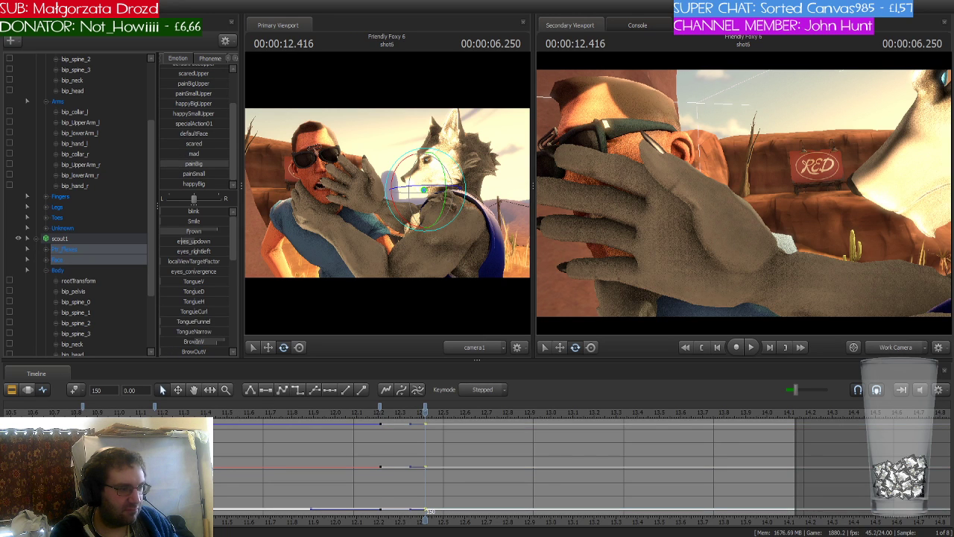
Apply the scared emotion preset to scout1's face with the playhead at frame 152, and scrub back to check it
{"action": "key", "text": "Right"}
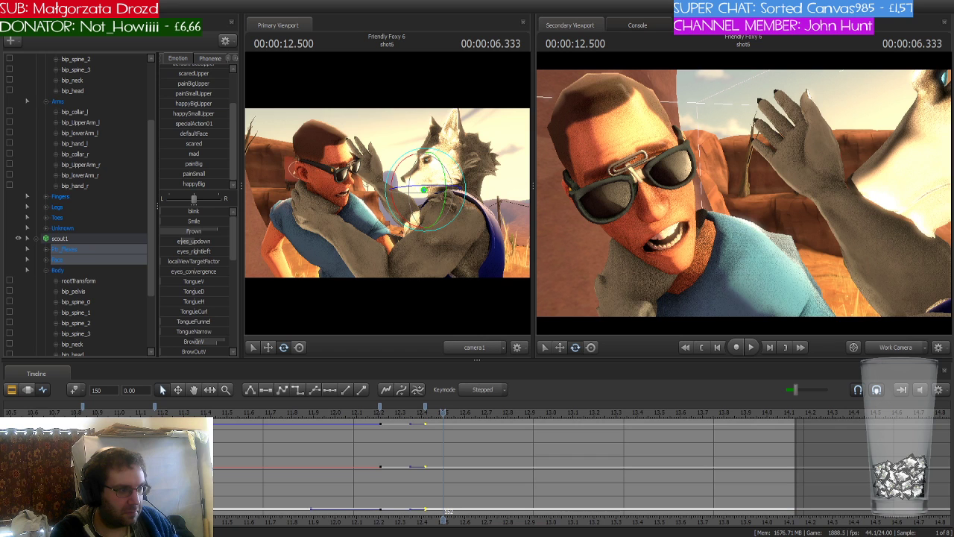
{"action": "left_click", "coordinate": [174, 142]}
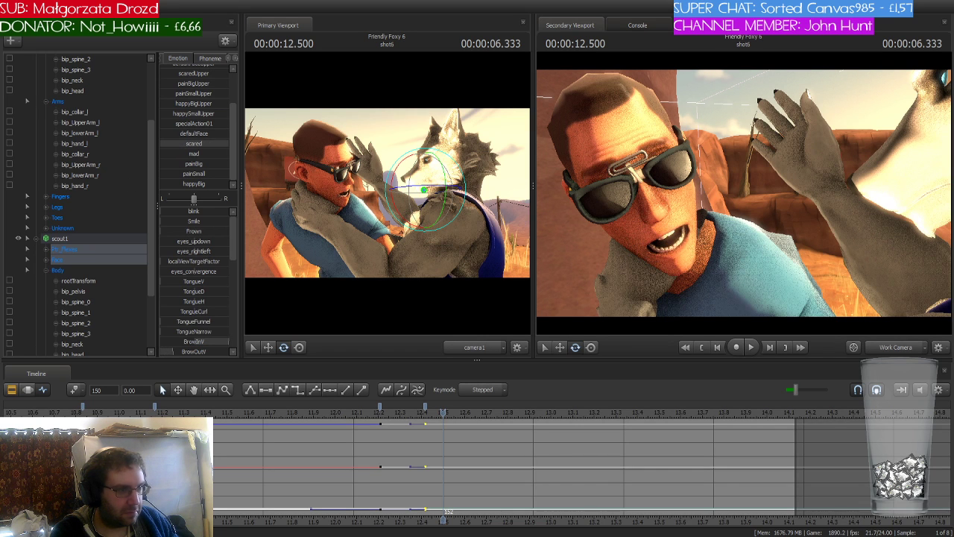
{"action": "left_click_drag", "start_coordinate": [446, 512], "coordinate": [257, 423]}
Examine scout1's face frame by frame between frames 145 and 149 as the hand strikes
{"action": "left_click", "coordinate": [380, 415]}
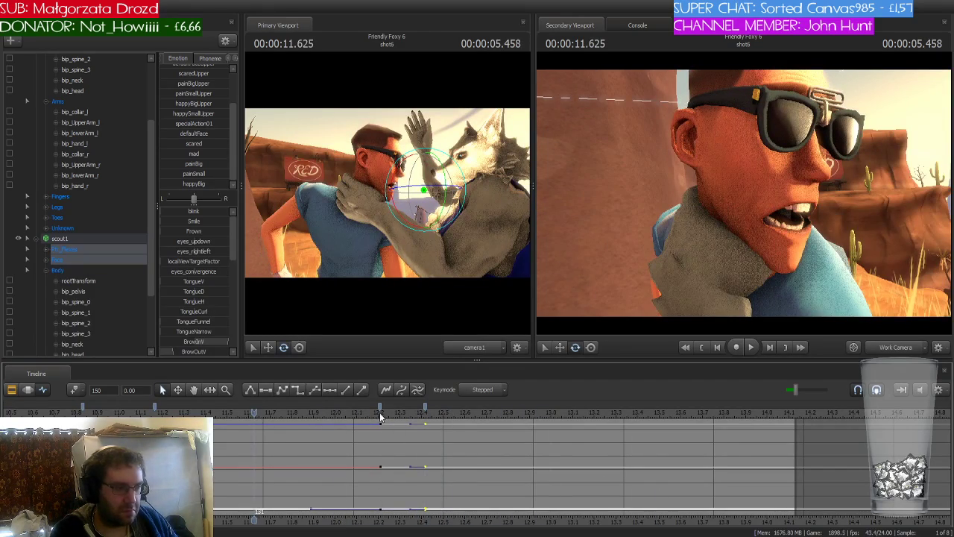
{"action": "key", "text": "Right"}
{"action": "key", "text": "Right"}
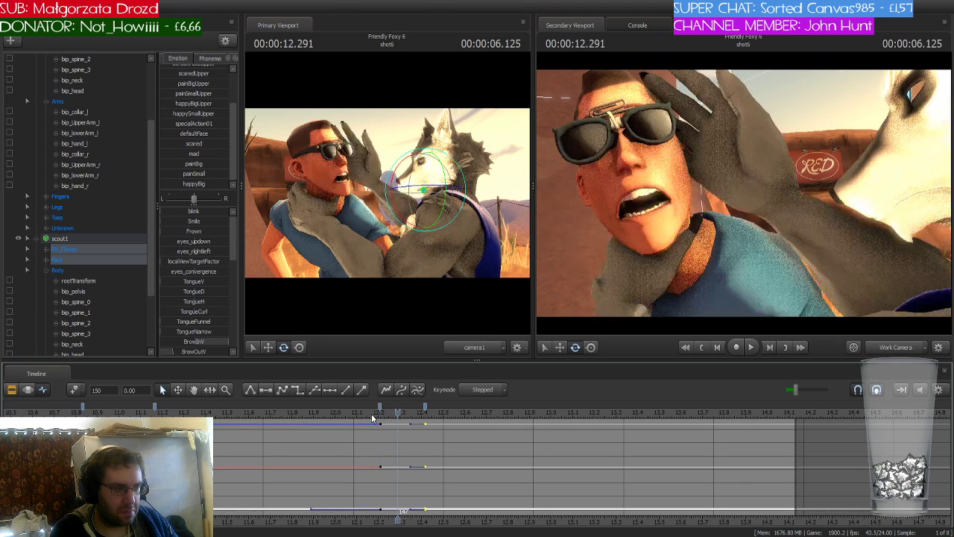
{"action": "key", "text": "Right"}
{"action": "key", "text": "Right"}
{"action": "key", "text": "Right"}
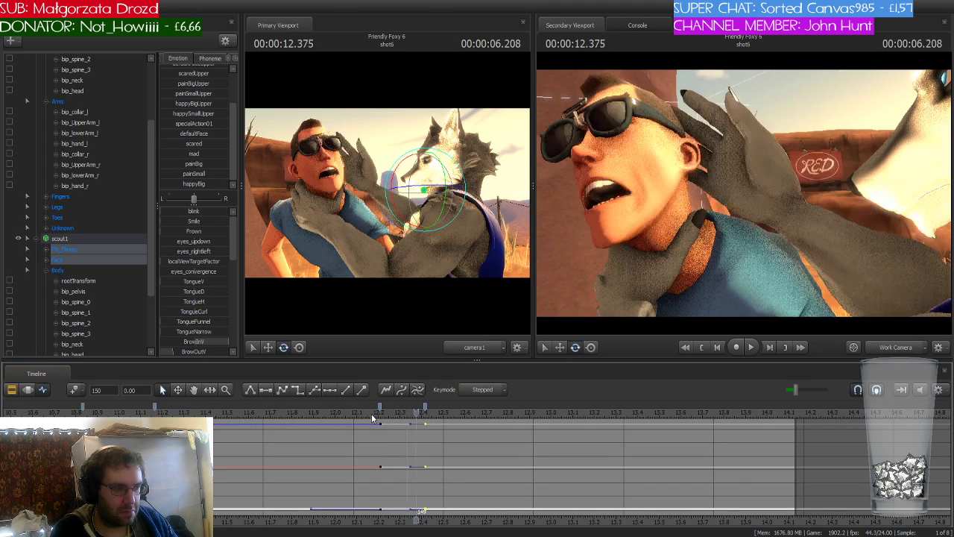
{"action": "key", "text": "Left"}
{"action": "key", "text": "Left"}
{"action": "key", "text": "Left"}
{"action": "key", "text": "Left"}
{"action": "key", "text": "Left"}
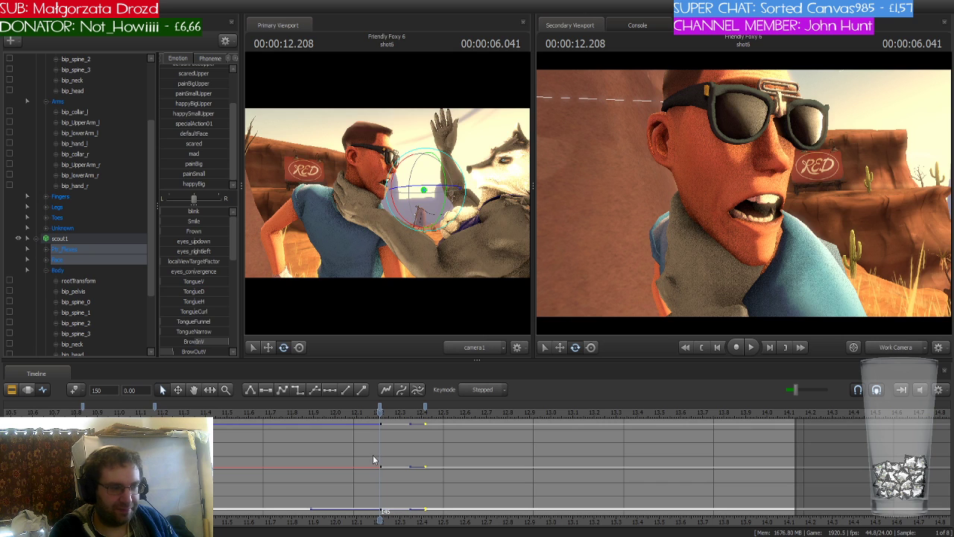
Add a keyframe for scout1's face at frame 147 and apply the painBig emotion preset to it
{"action": "key", "text": "Right"}
{"action": "key", "text": "Right"}
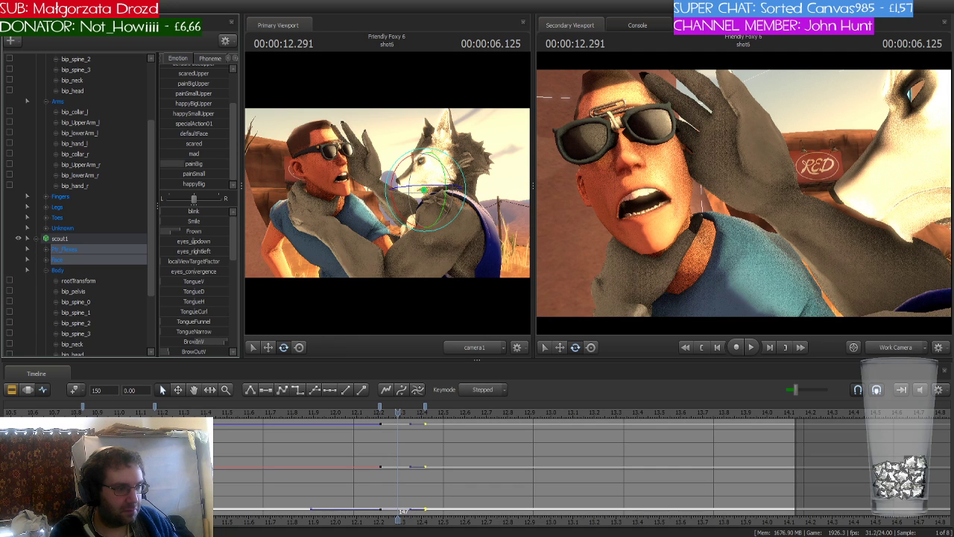
{"action": "left_click", "coordinate": [73, 391]}
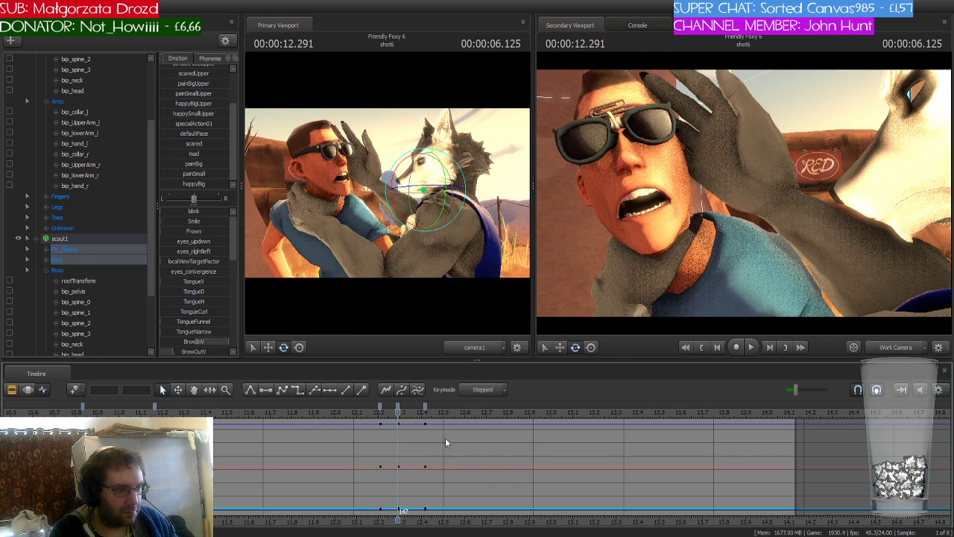
{"action": "scroll", "coordinate": [417, 444], "scroll_direction": "up", "scroll_amount": 2}
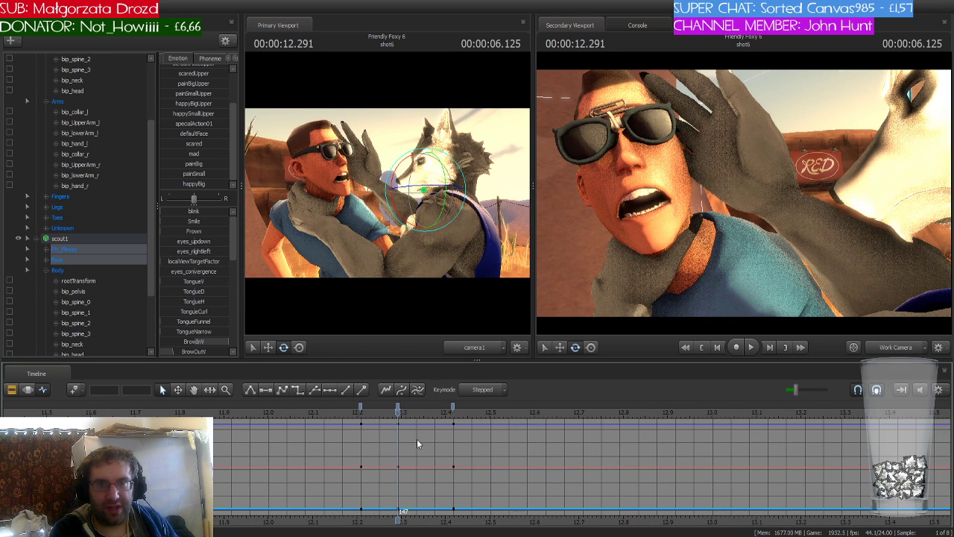
{"action": "left_click", "coordinate": [397, 407]}
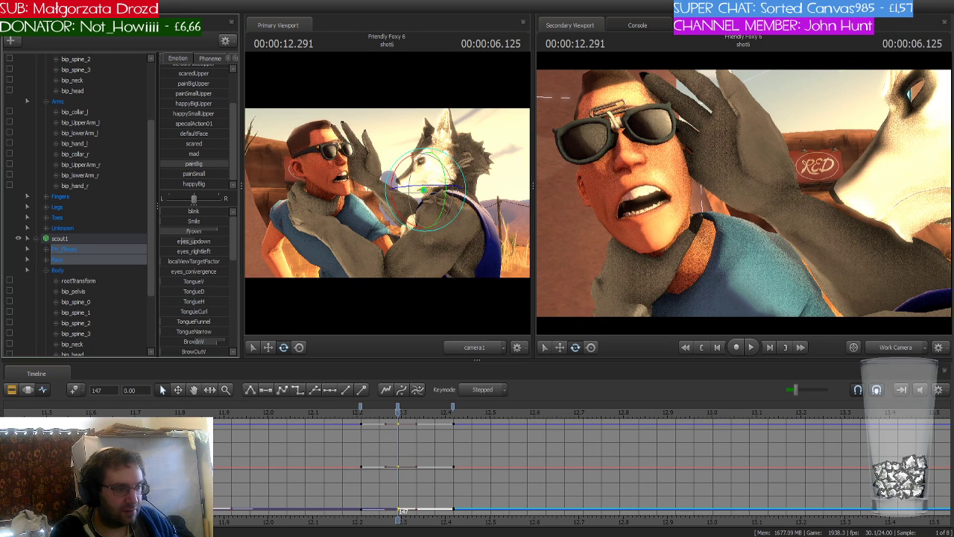
Select the face keyframe at frame 145 and play the slap to review the expression change
{"action": "left_click", "coordinate": [360, 409]}
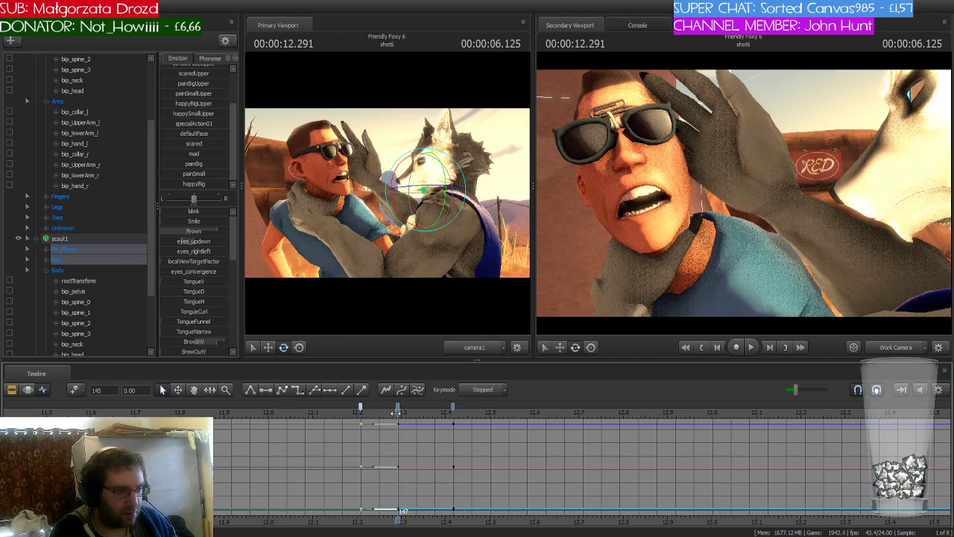
{"action": "left_click_drag", "start_coordinate": [397, 413], "coordinate": [128, 412]}
{"action": "key", "text": "space"}
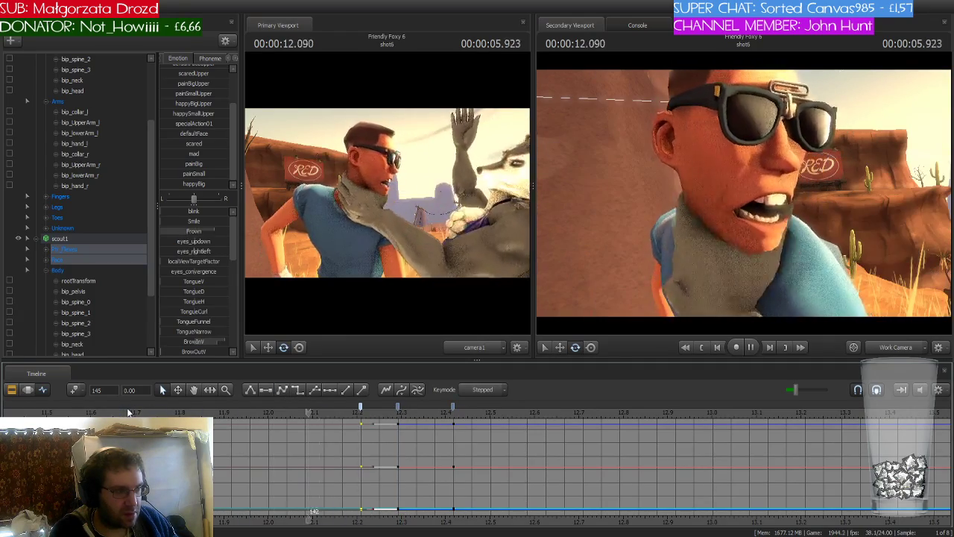
{"action": "key", "text": "space"}
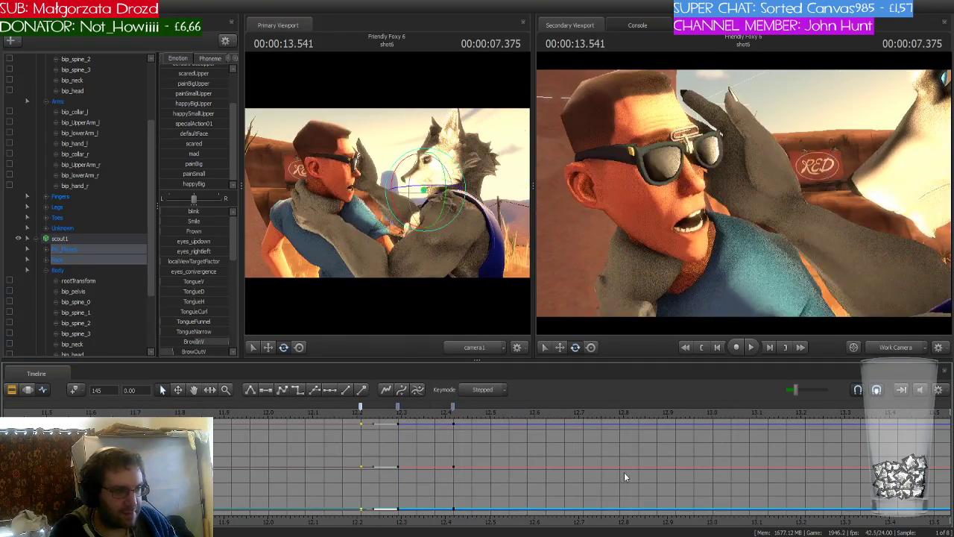
Delete scout1's face keyframe at frame 150
{"action": "scroll", "coordinate": [625, 472], "scroll_direction": "down", "scroll_amount": 4}
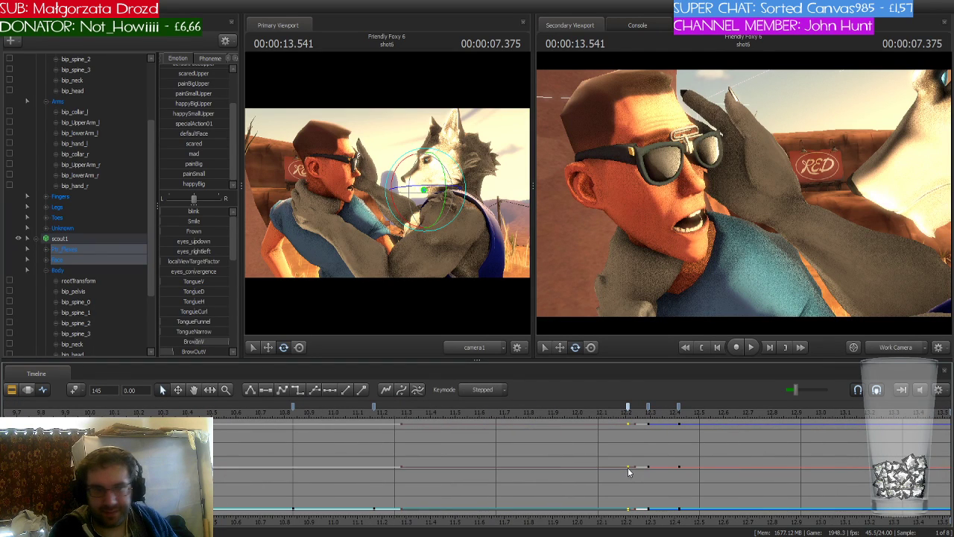
{"action": "left_click", "coordinate": [678, 406]}
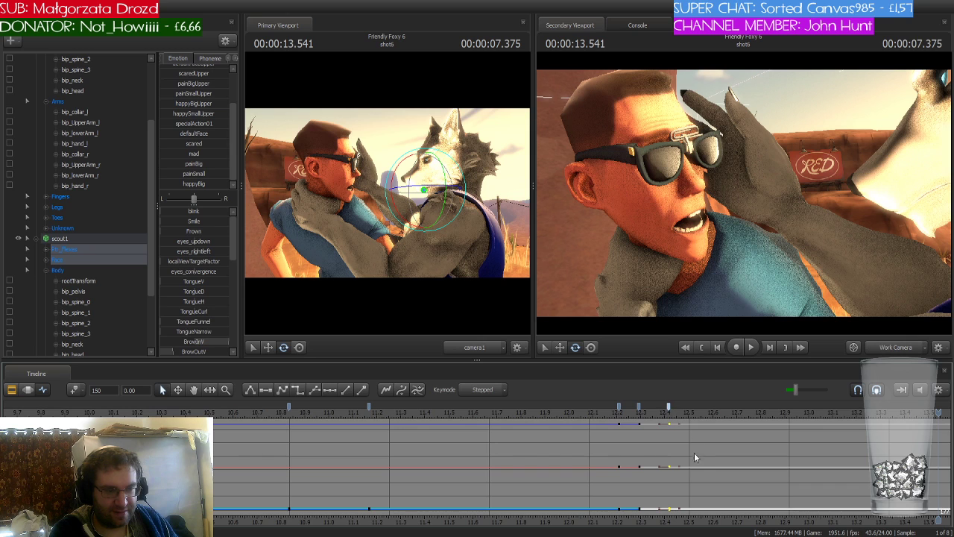
{"action": "key", "text": "Delete"}
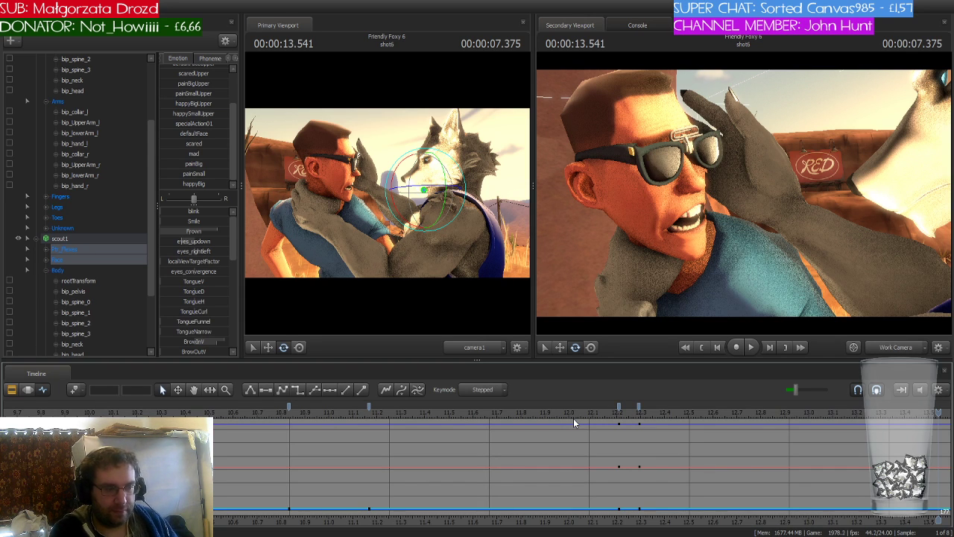
Step from frame 145 to 147 and apply the mad emotion preset to scout1's face keyframe at frame 147
{"action": "mouse_move", "coordinate": [619, 419]}
{"action": "left_mouse_down"}
{"action": "mouse_move", "coordinate": [262, 413]}
{"action": "mouse_move", "coordinate": [672, 416]}
{"action": "mouse_move", "coordinate": [619, 419]}
{"action": "left_mouse_up"}
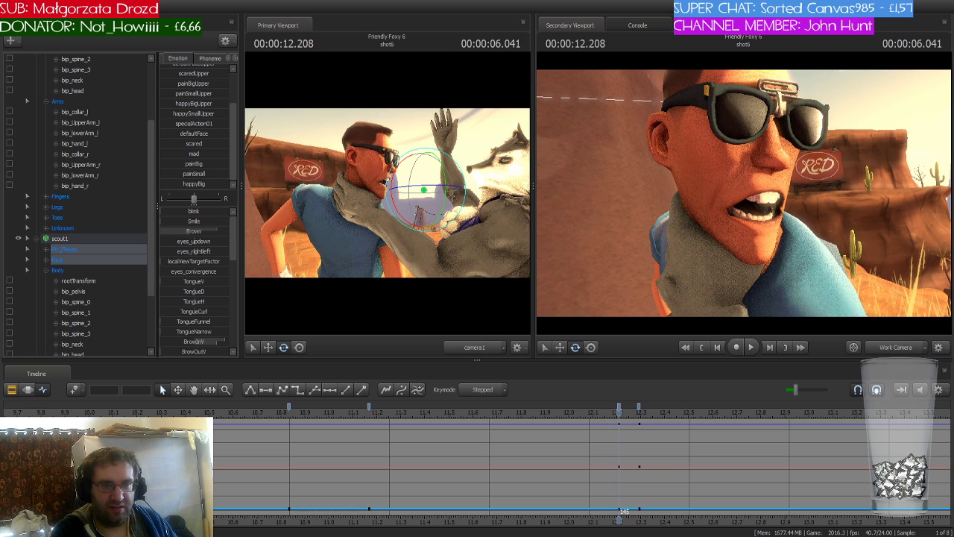
{"action": "scroll", "coordinate": [647, 403], "scroll_direction": "up", "scroll_amount": 1}
{"action": "scroll", "coordinate": [646, 408], "scroll_direction": "up", "scroll_amount": 2}
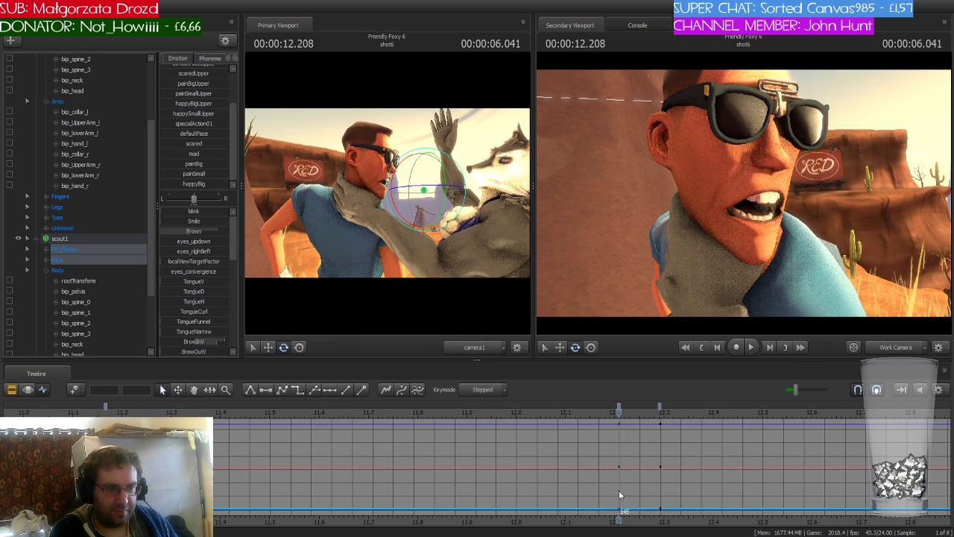
{"action": "middle_click_drag", "start_coordinate": [619, 517], "coordinate": [445, 511]}
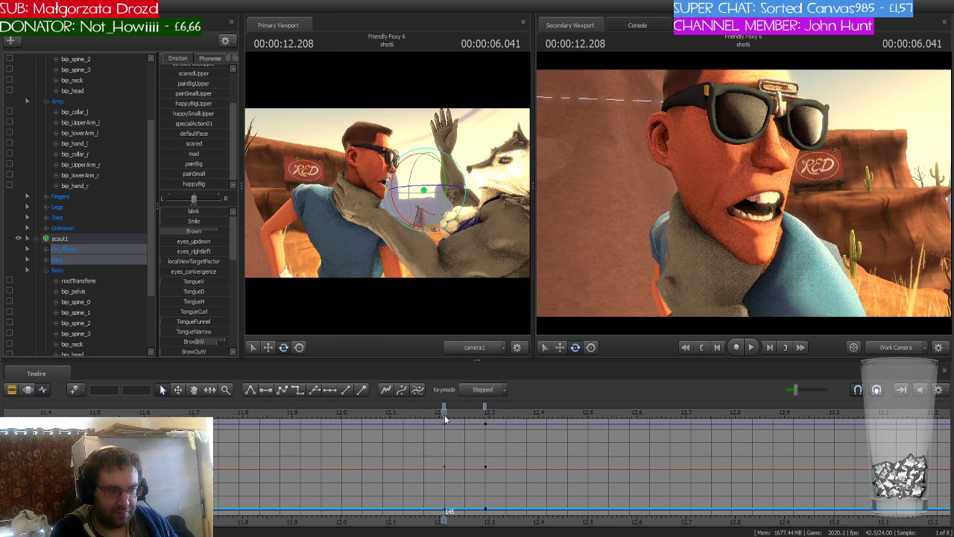
{"action": "key", "text": "Right"}
{"action": "key", "text": "Right"}
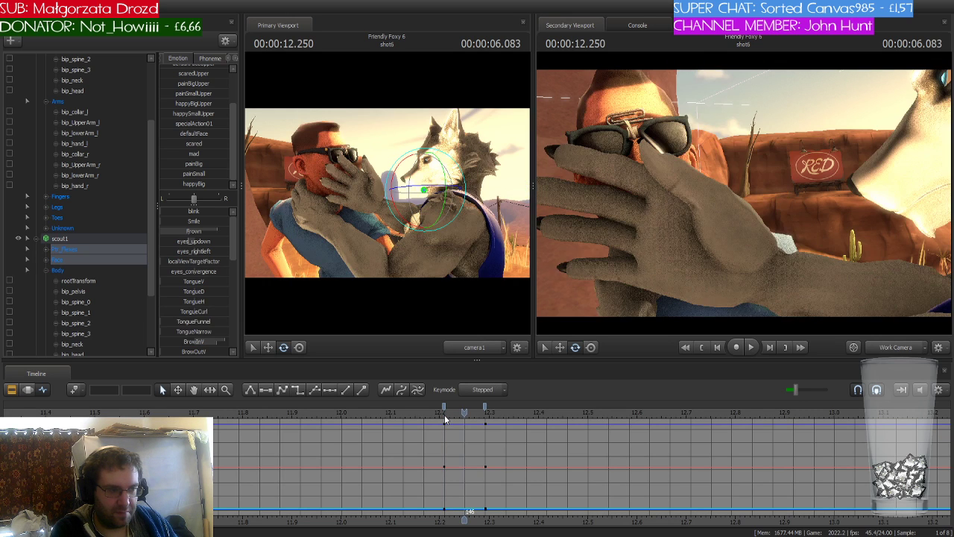
{"action": "left_click", "coordinate": [484, 406]}
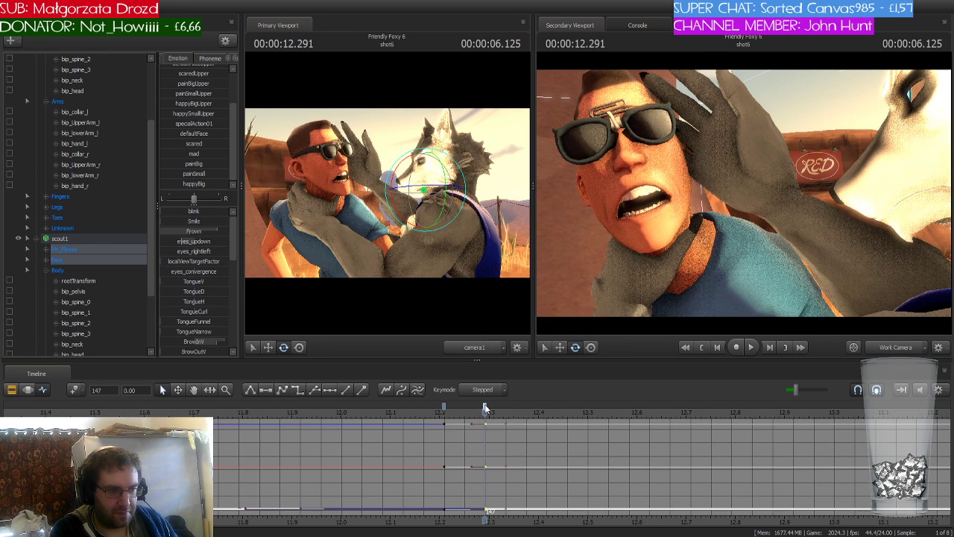
{"action": "left_click_drag", "start_coordinate": [178, 155], "coordinate": [202, 155]}
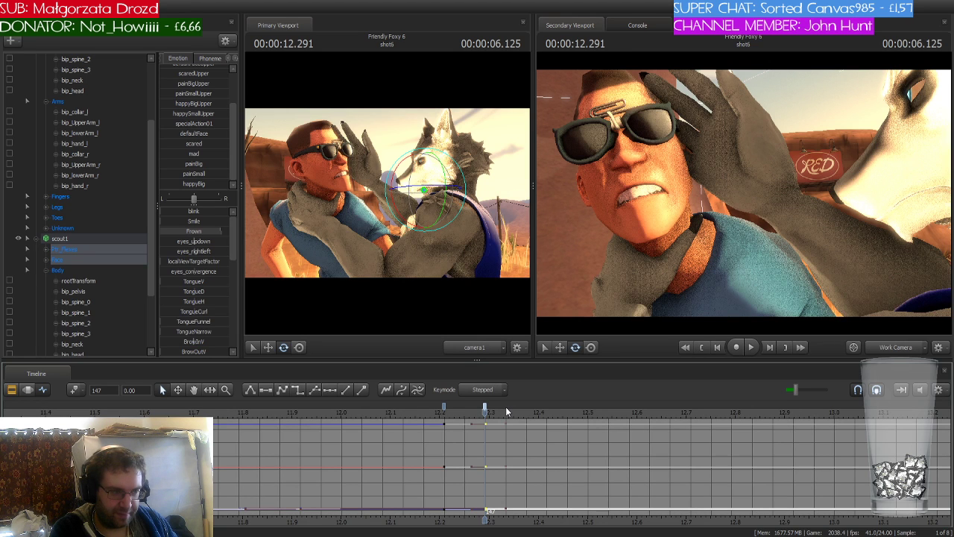
Apply the scared emotion preset to scout1's face at frame 149 with the frame 147 keyframe selected
{"action": "key", "text": "Right"}
{"action": "key", "text": "Right"}
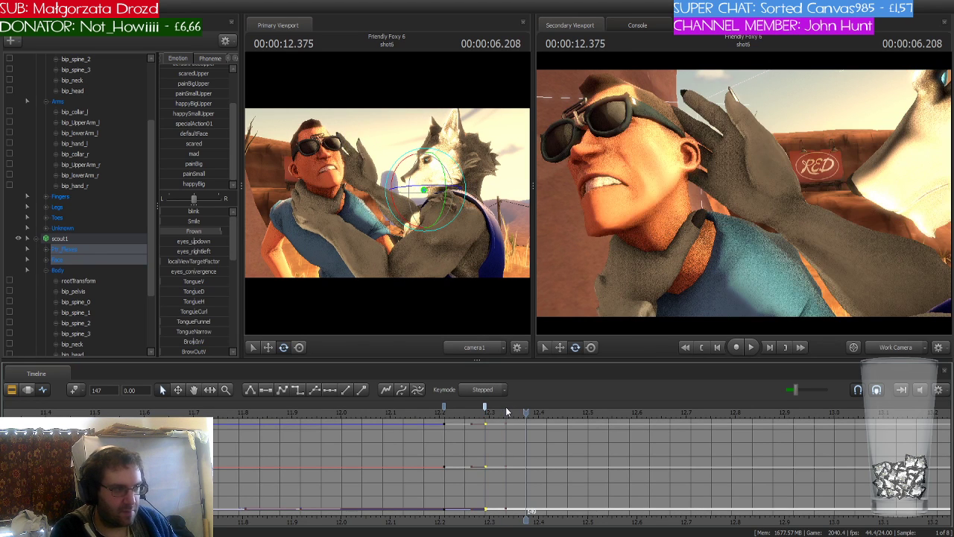
{"action": "left_click_drag", "start_coordinate": [182, 185], "coordinate": [264, 140]}
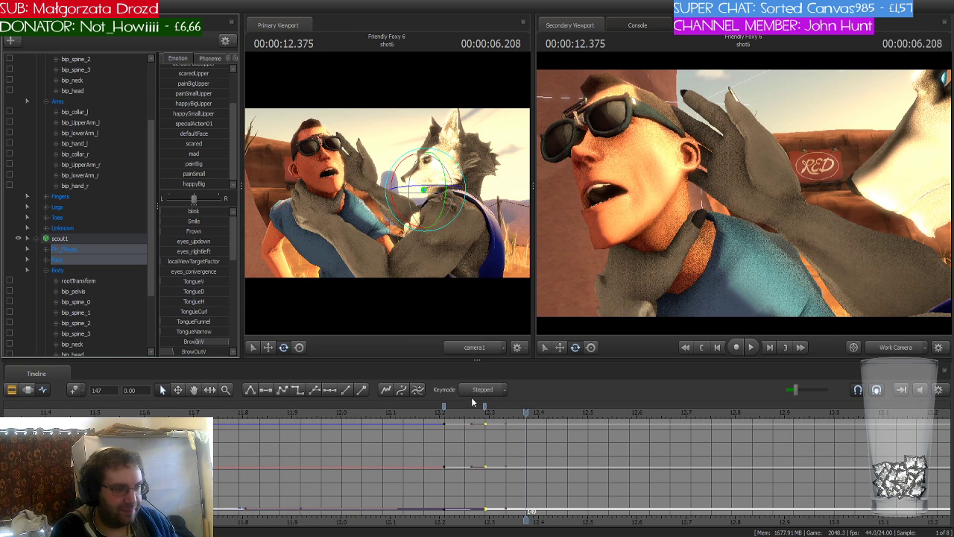
Try adding a separate keyframe for scout1's face at frame 149
{"action": "left_click", "coordinate": [74, 391]}
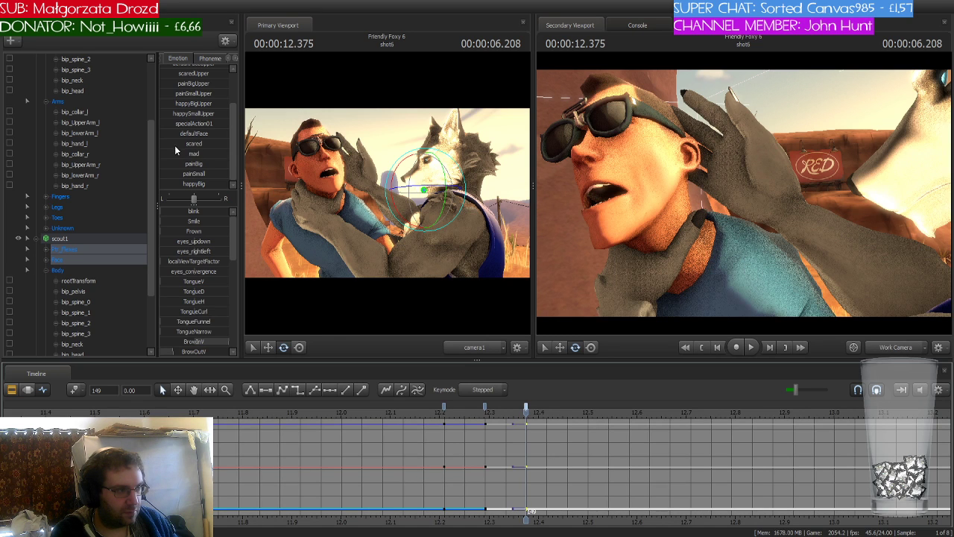
{"action": "left_click_drag", "start_coordinate": [526, 412], "coordinate": [460, 418]}
{"action": "key", "text": "Down"}
{"action": "key", "text": "Down"}
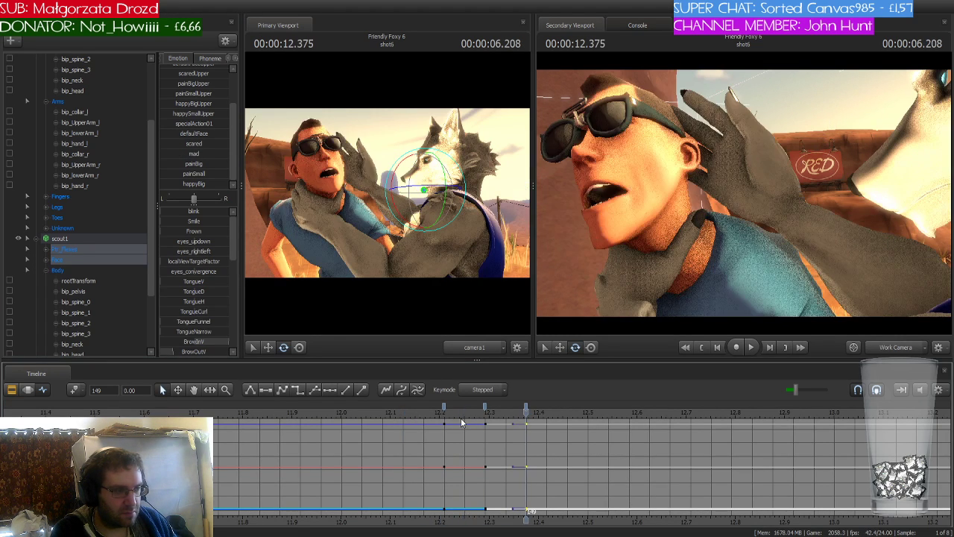
Move the playhead back to frame 147 and check scout1's expression there
{"action": "scroll", "coordinate": [462, 422], "scroll_direction": "down", "scroll_amount": 3}
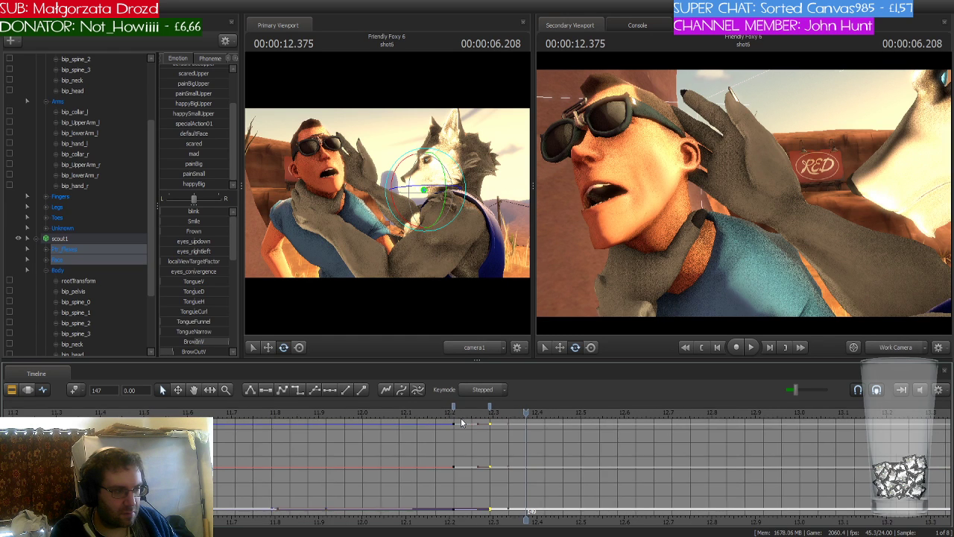
{"action": "scroll", "coordinate": [467, 418], "scroll_direction": "down", "scroll_amount": 5}
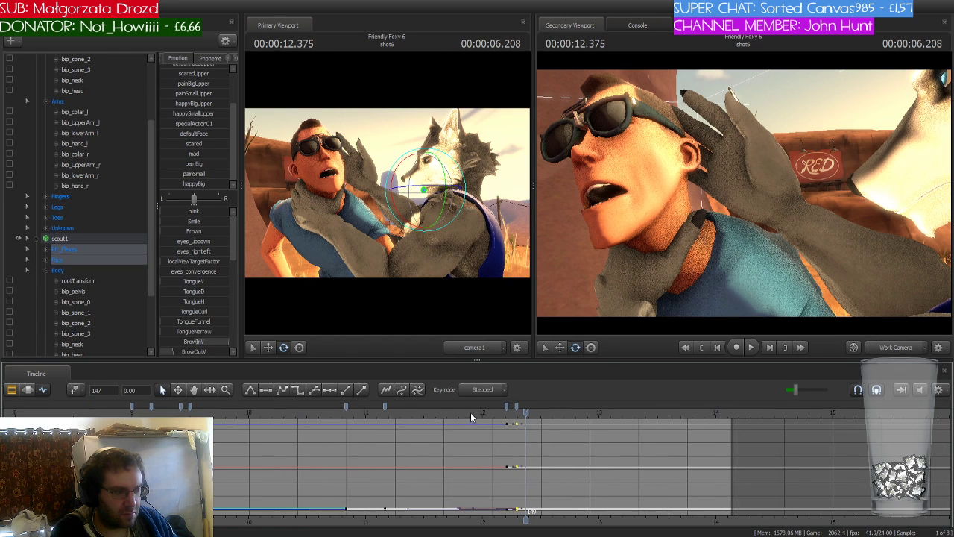
{"action": "scroll", "coordinate": [471, 416], "scroll_direction": "up", "scroll_amount": 4}
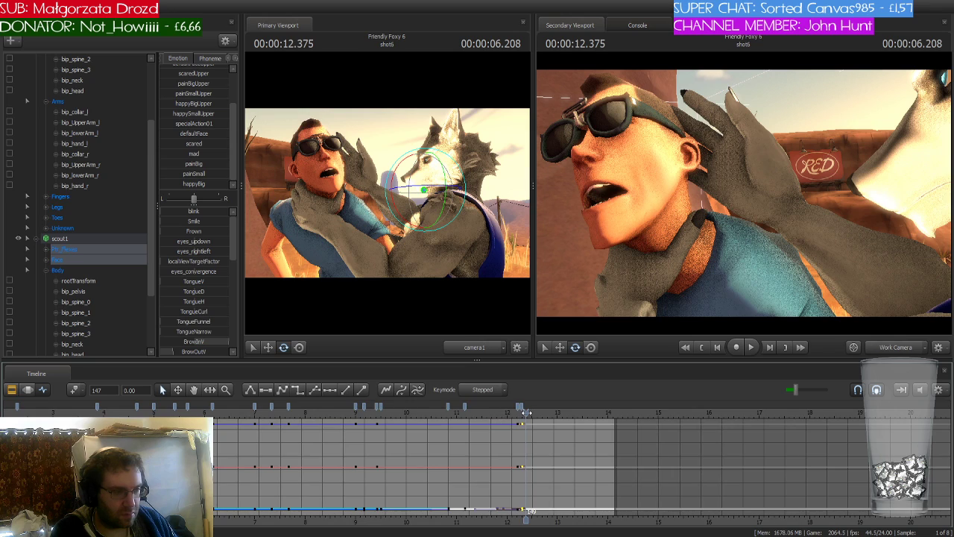
{"action": "scroll", "coordinate": [526, 412], "scroll_direction": "up", "scroll_amount": 5}
{"action": "left_click_drag", "start_coordinate": [526, 412], "coordinate": [498, 422]}
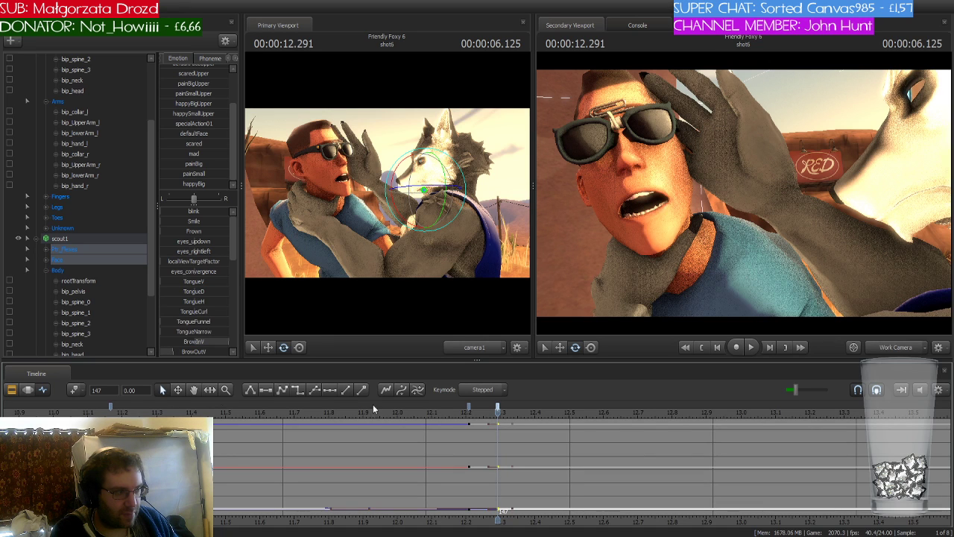
Extend the motion editor's time selection back to the start of the shot, and return to the graph editor around frame 147
{"action": "left_click", "coordinate": [27, 389]}
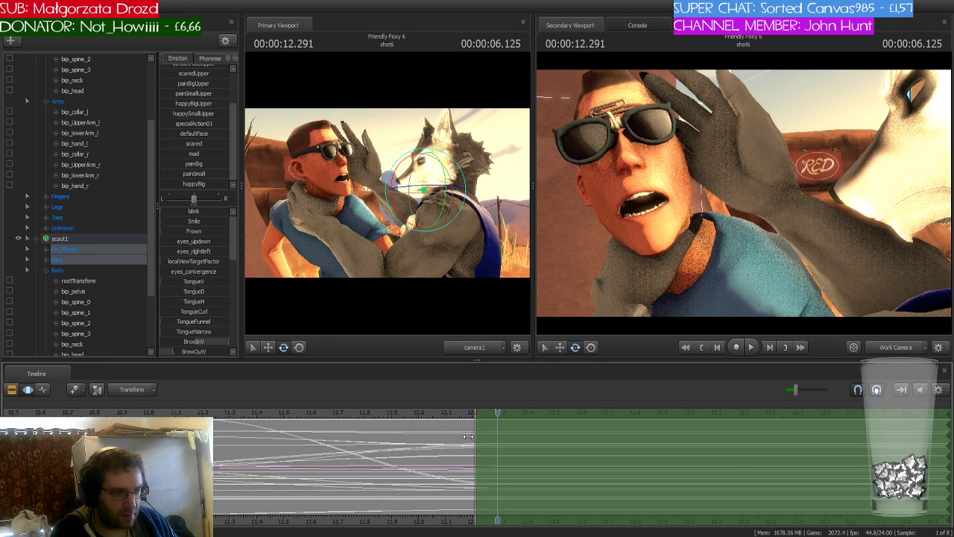
{"action": "scroll", "coordinate": [473, 431], "scroll_direction": "down", "scroll_amount": 8}
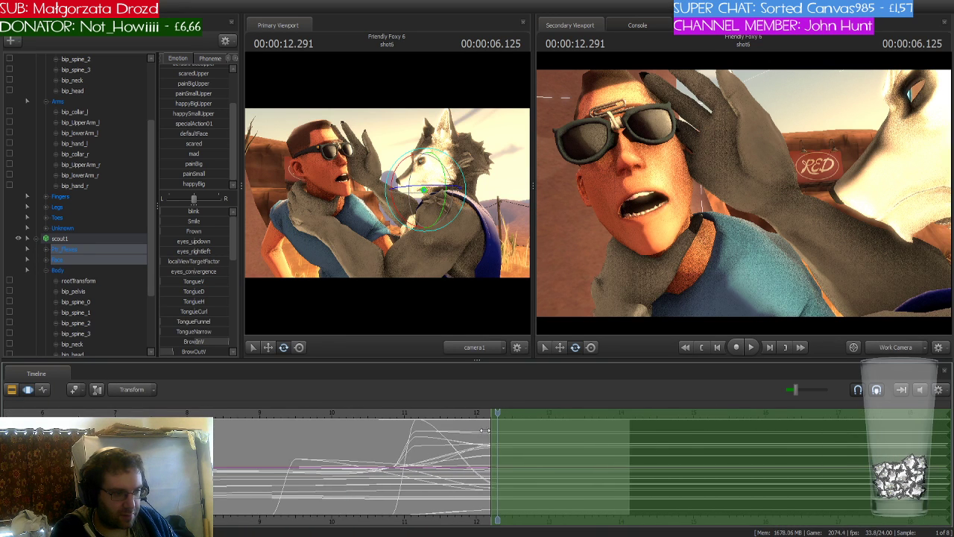
{"action": "left_click_drag", "start_coordinate": [482, 428], "coordinate": [242, 447]}
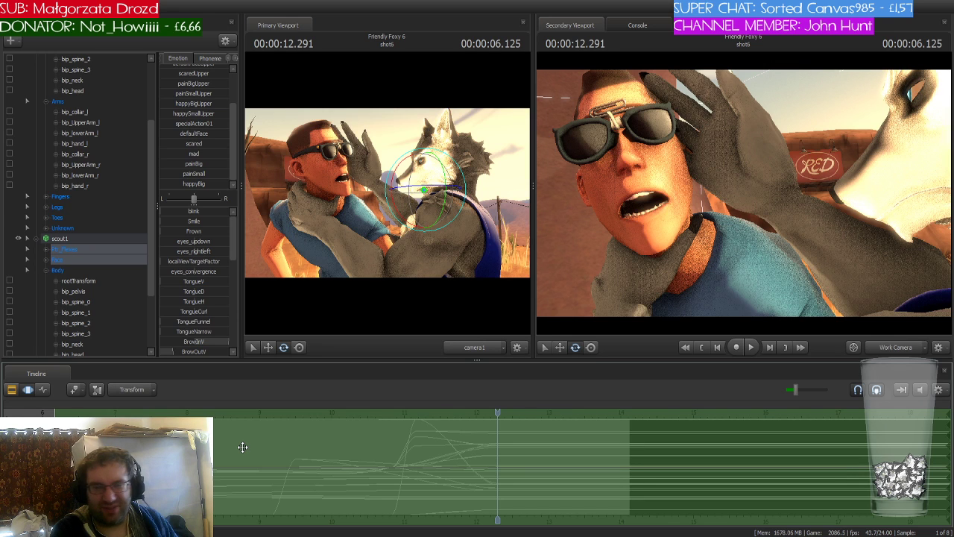
{"action": "left_click", "coordinate": [44, 390]}
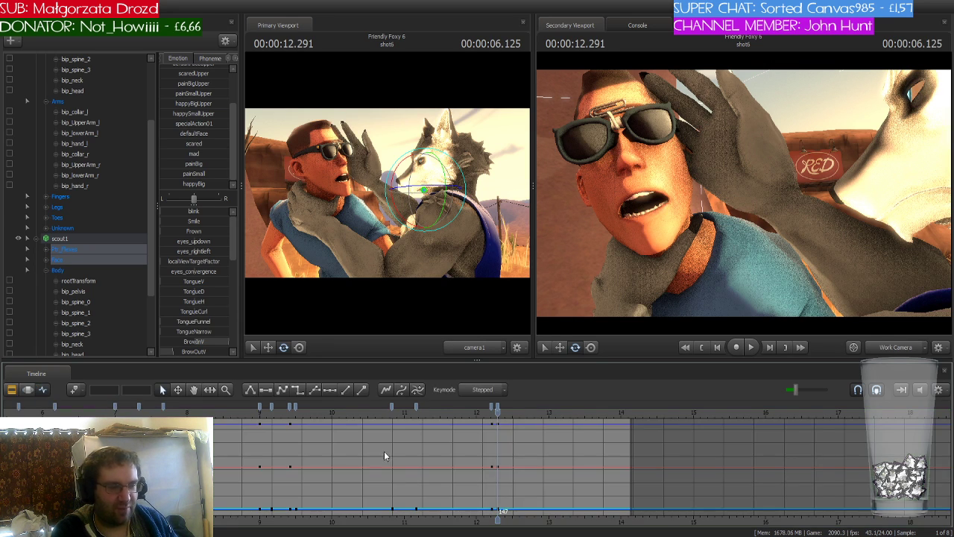
{"action": "scroll", "coordinate": [434, 439], "scroll_direction": "up", "scroll_amount": 4}
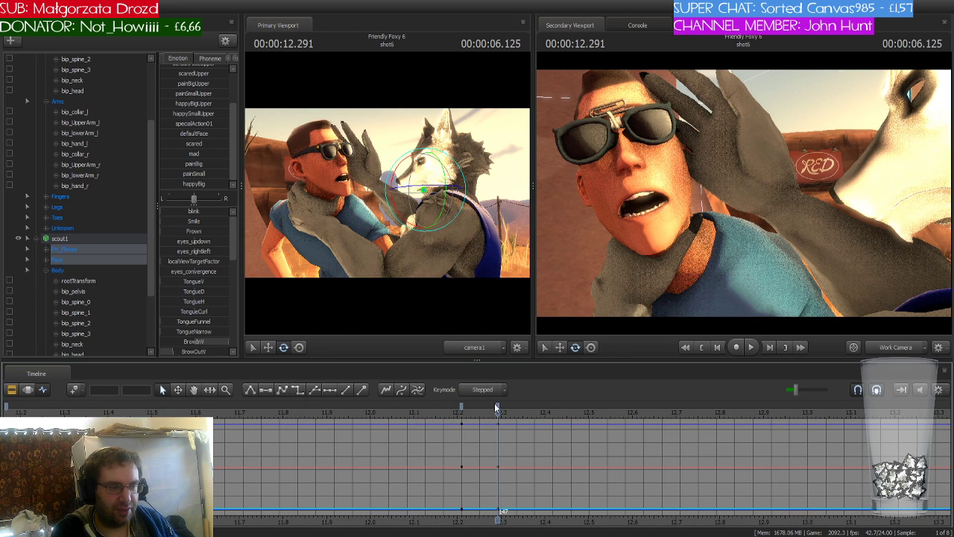
Apply the painBig emotion preset to scout1's face at the frame 147 keyframe
{"action": "left_click", "coordinate": [498, 408]}
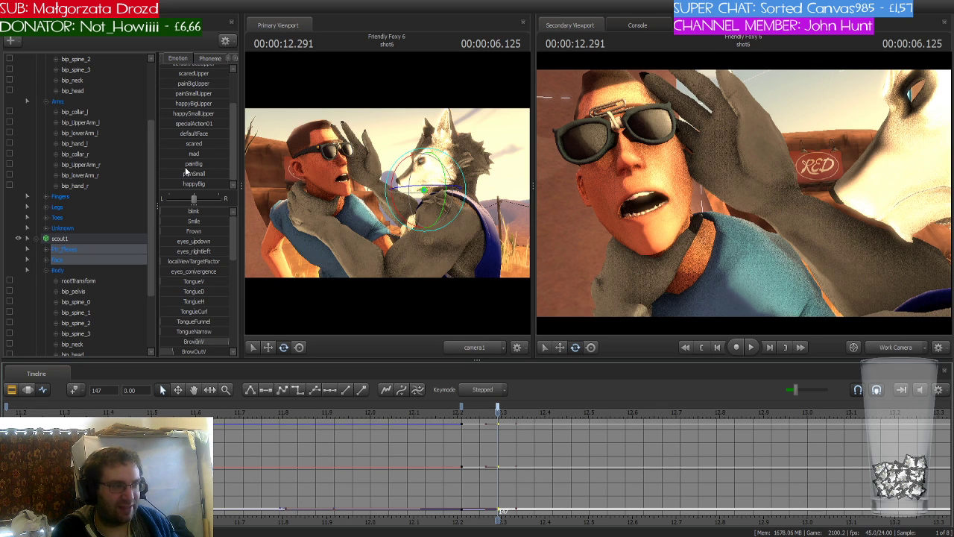
{"action": "left_click_drag", "start_coordinate": [185, 167], "coordinate": [226, 166]}
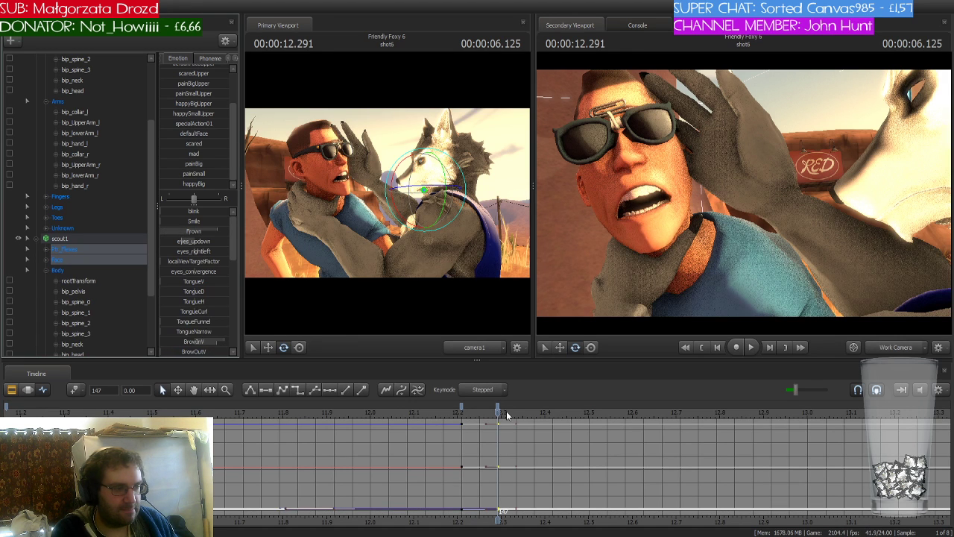
Scrub between frames 123 and 147 to check how scout1's expression changes going into the slap
{"action": "left_click", "coordinate": [459, 407]}
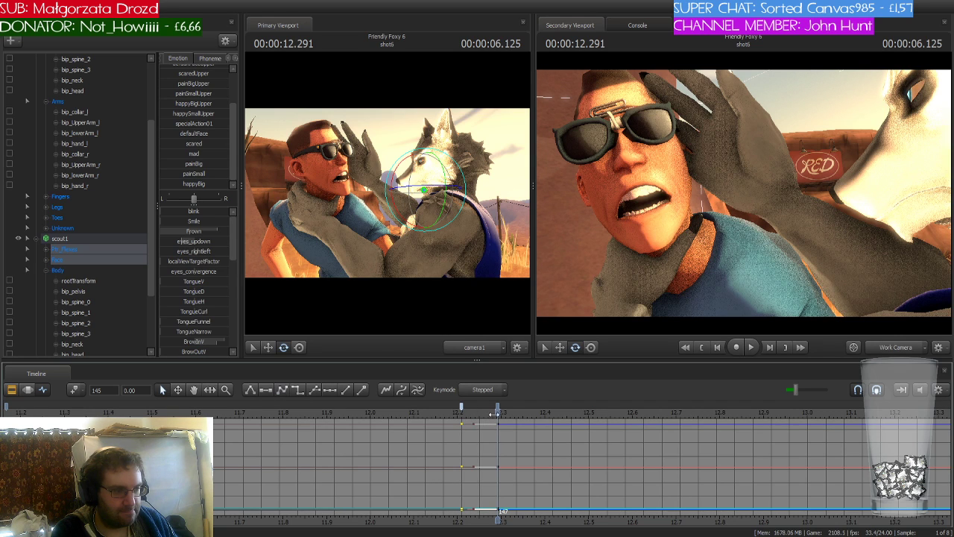
{"action": "left_click_drag", "start_coordinate": [496, 414], "coordinate": [61, 413]}
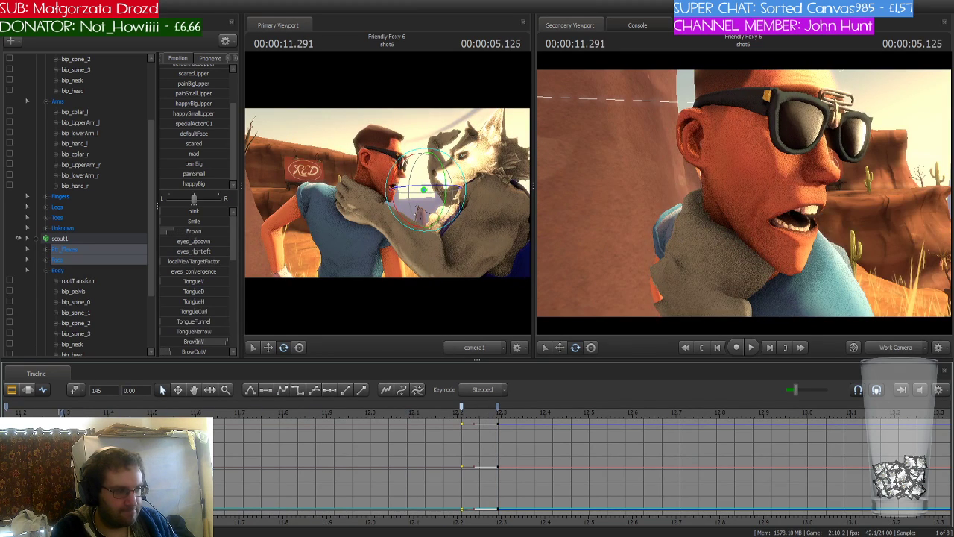
{"action": "middle_click_drag", "start_coordinate": [127, 492], "coordinate": [479, 505]}
{"action": "scroll", "coordinate": [440, 446], "scroll_direction": "down", "scroll_amount": 5}
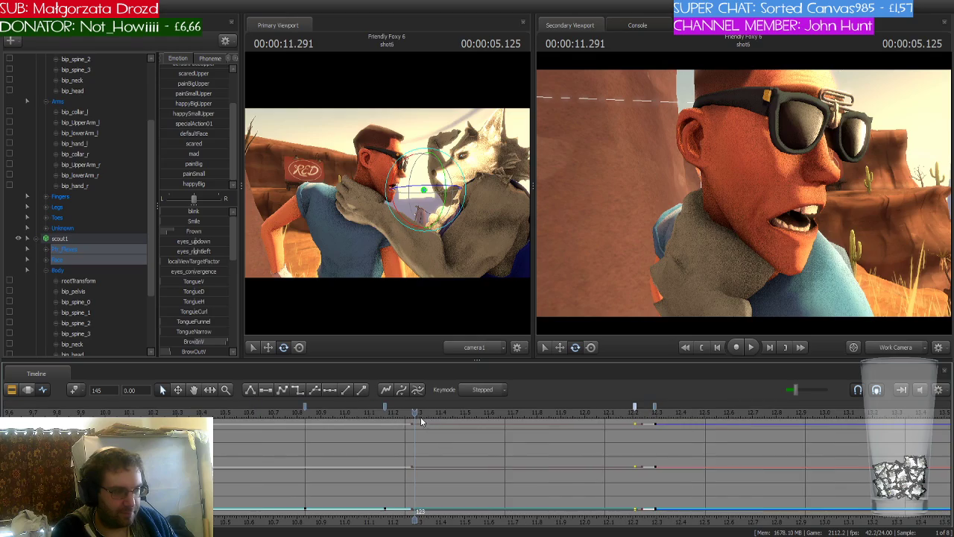
{"action": "left_click_drag", "start_coordinate": [415, 417], "coordinate": [638, 425]}
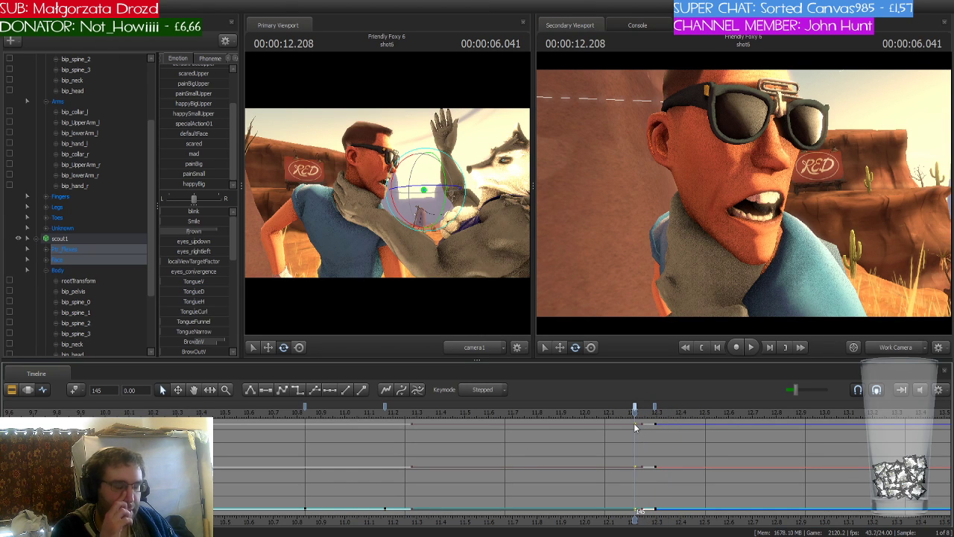
{"action": "key", "text": "Right"}
{"action": "key", "text": "Right"}
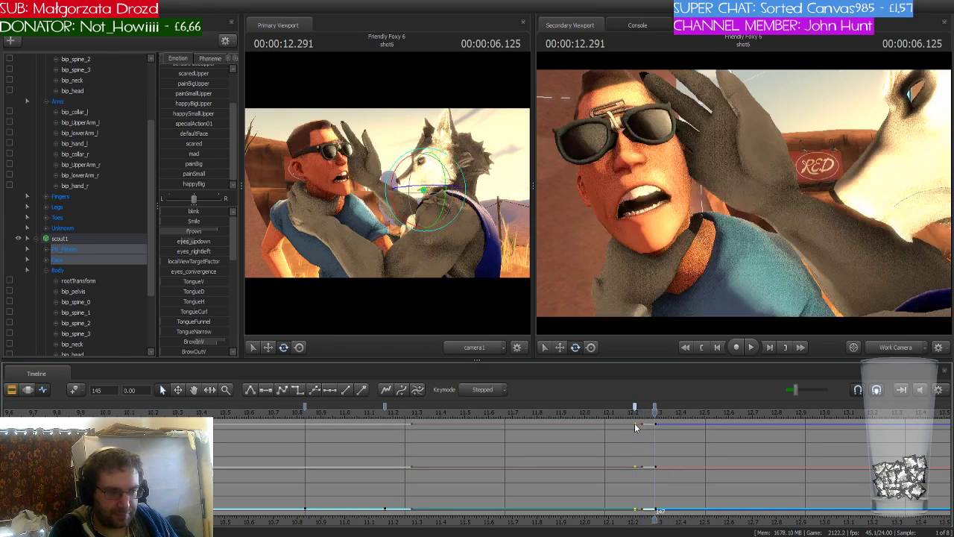
Add keyframes for scout1's face on every second frame from frame 149 to frame 189
{"action": "key", "text": "Right"}
{"action": "key", "text": "Right"}
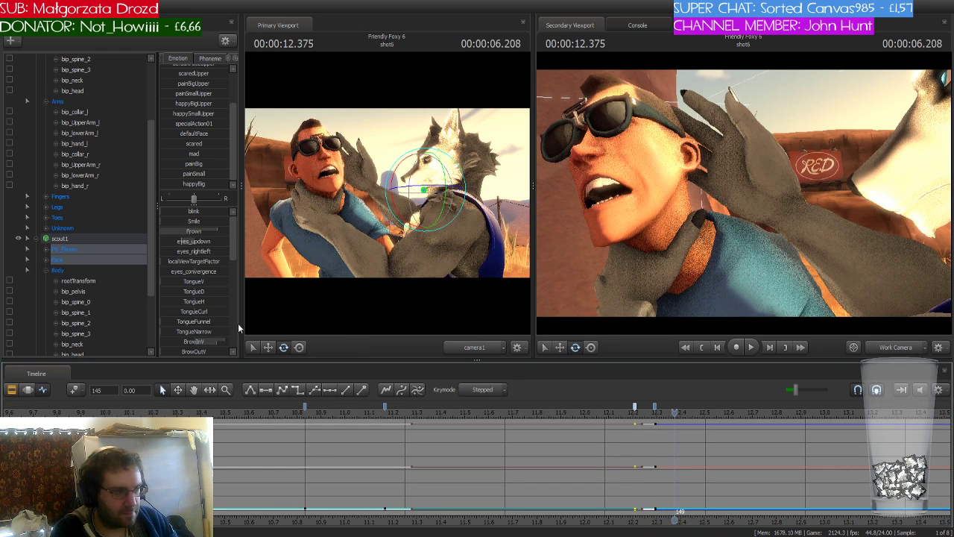
{"action": "key", "text": "Right"}
{"action": "key", "text": "Right"}
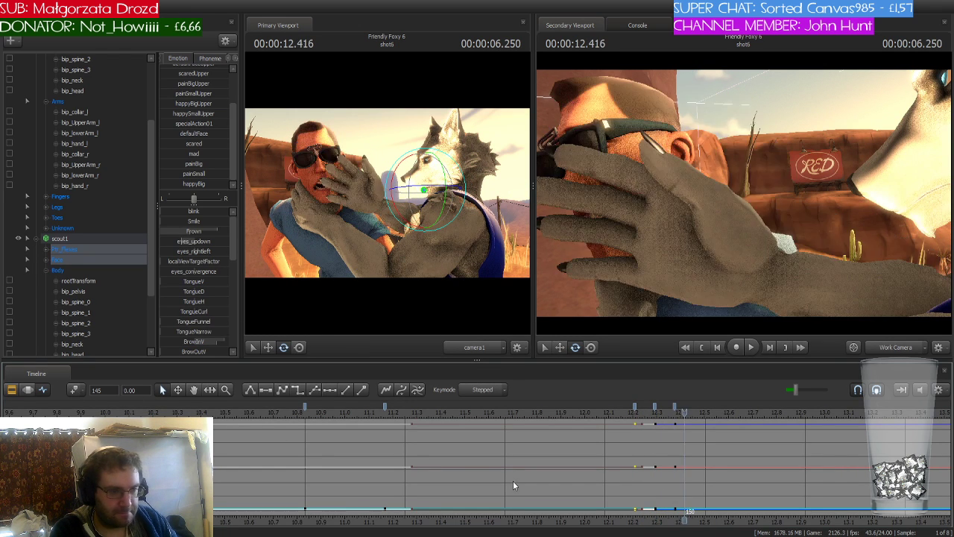
{"action": "left_click", "coordinate": [72, 391]}
{"action": "key", "text": "Right"}
{"action": "key", "text": "Right"}
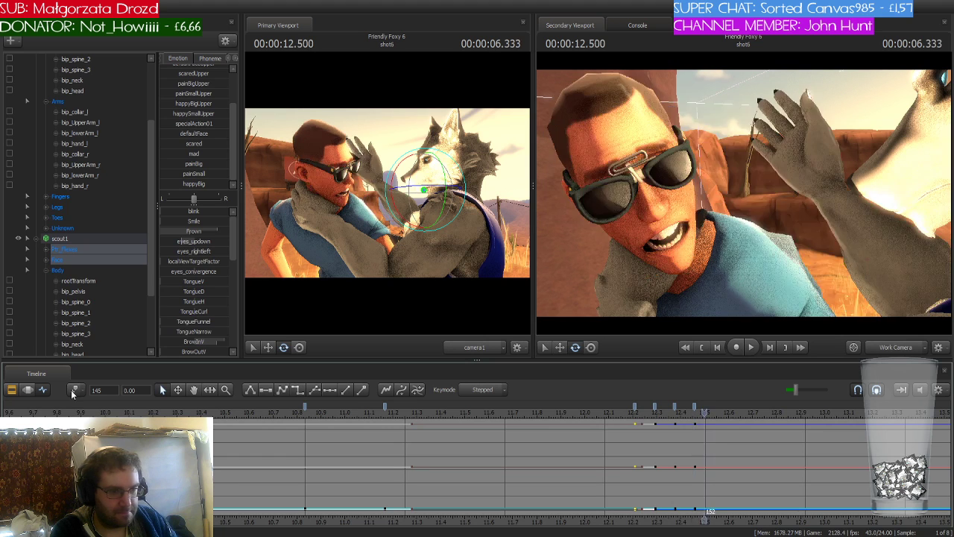
{"action": "left_click", "coordinate": [73, 391]}
{"action": "key", "text": "Right"}
{"action": "key", "text": "Right"}
{"action": "left_click", "coordinate": [73, 392]}
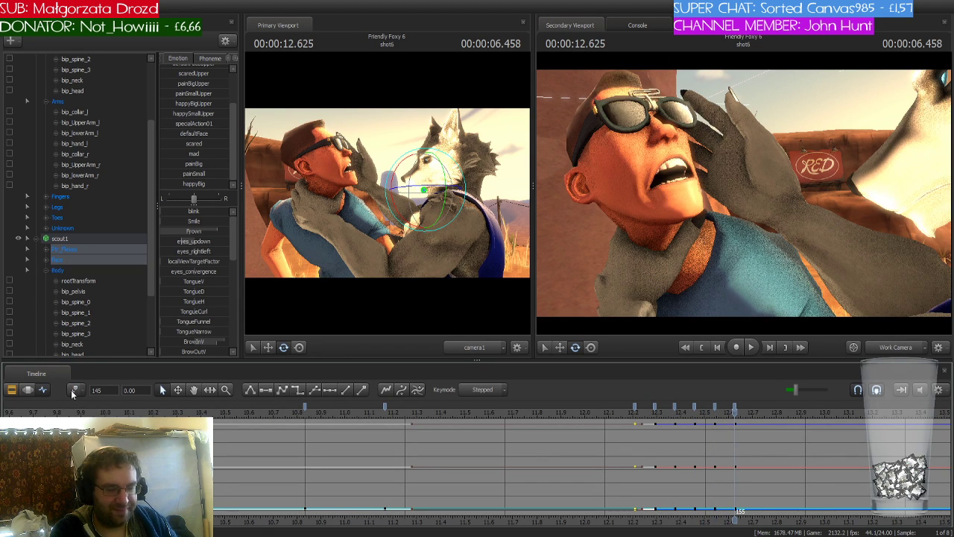
{"action": "key", "text": "Right"}
{"action": "key", "text": "Right"}
{"action": "left_click", "coordinate": [73, 392]}
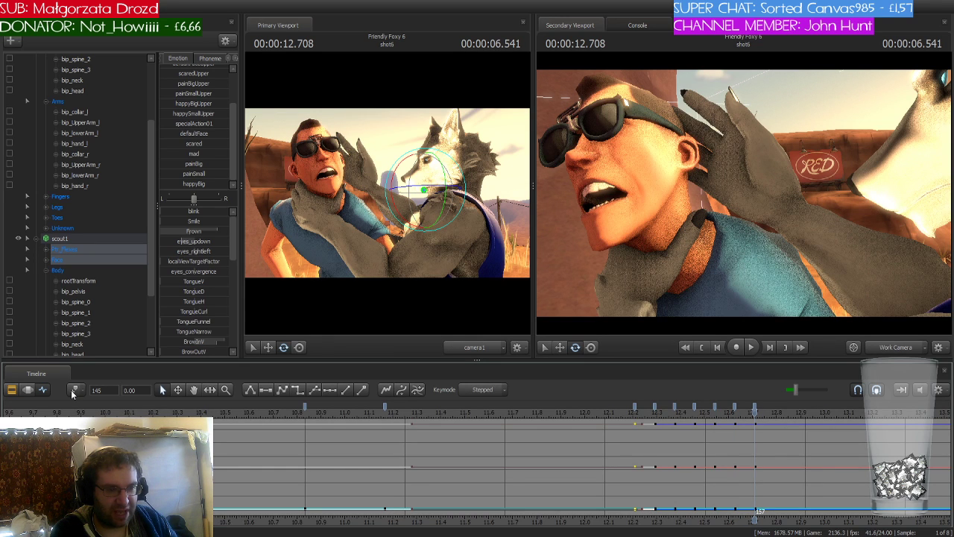
{"action": "key", "text": "Right"}
{"action": "key", "text": "Right"}
{"action": "left_click", "coordinate": [72, 391]}
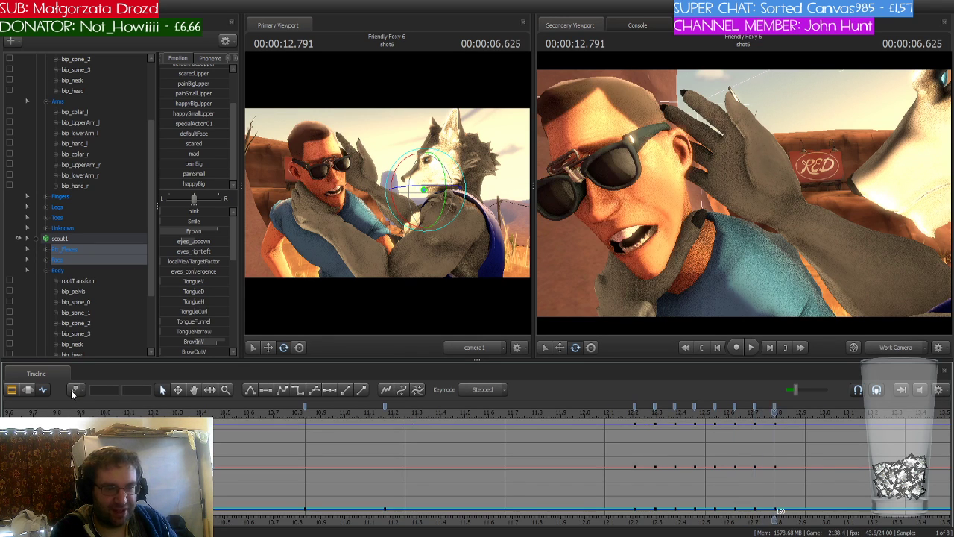
{"action": "key", "text": "Right"}
{"action": "key", "text": "Right"}
{"action": "key", "text": "Right"}
{"action": "key", "text": "Right"}
{"action": "left_click", "coordinate": [72, 391]}
{"action": "key", "text": "Right"}
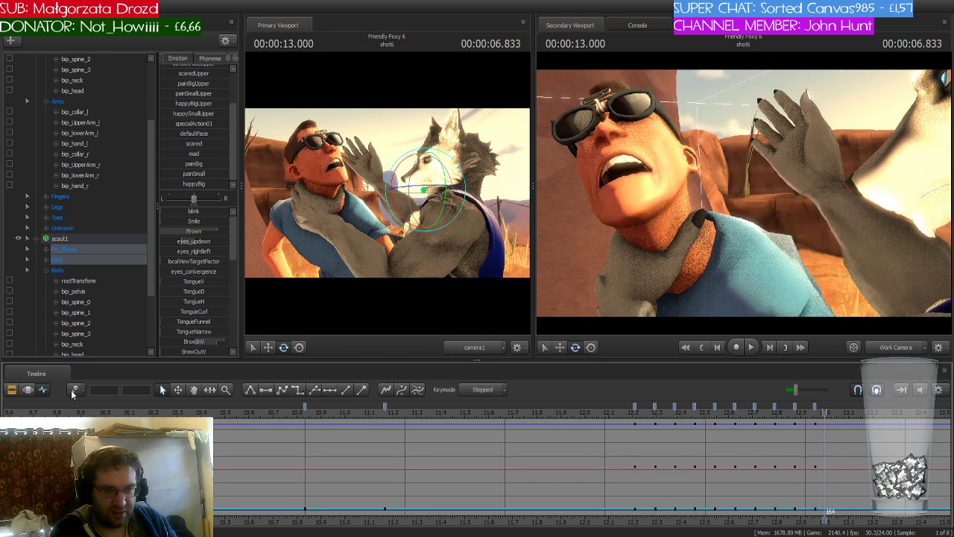
{"action": "key", "text": "Right"}
{"action": "left_click", "coordinate": [73, 391]}
{"action": "key", "text": "Right"}
{"action": "key", "text": "Right"}
{"action": "left_click", "coordinate": [72, 391]}
{"action": "key", "text": "Right"}
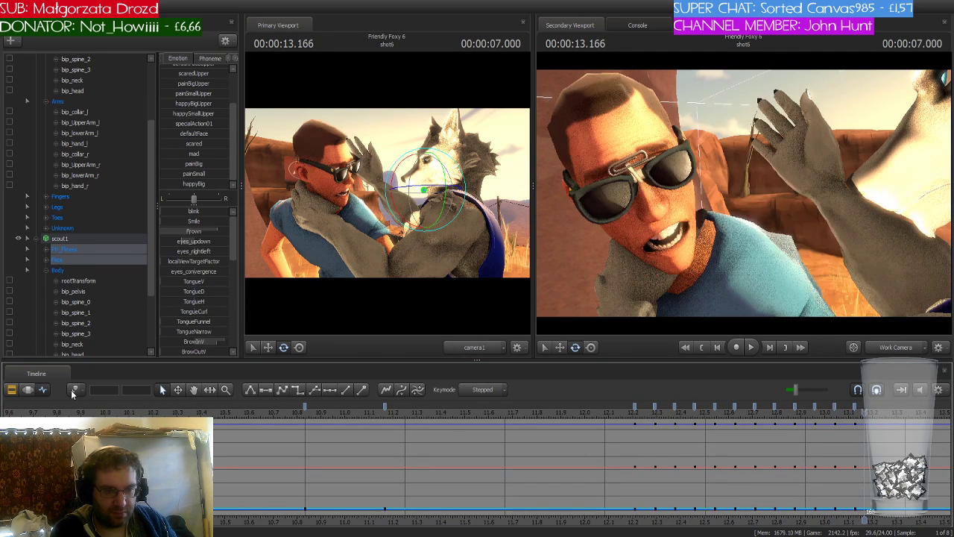
{"action": "key", "text": "Right"}
{"action": "left_click", "coordinate": [72, 391]}
{"action": "key", "text": "Right"}
{"action": "key", "text": "Right"}
{"action": "left_click", "coordinate": [72, 391]}
{"action": "key", "text": "Right"}
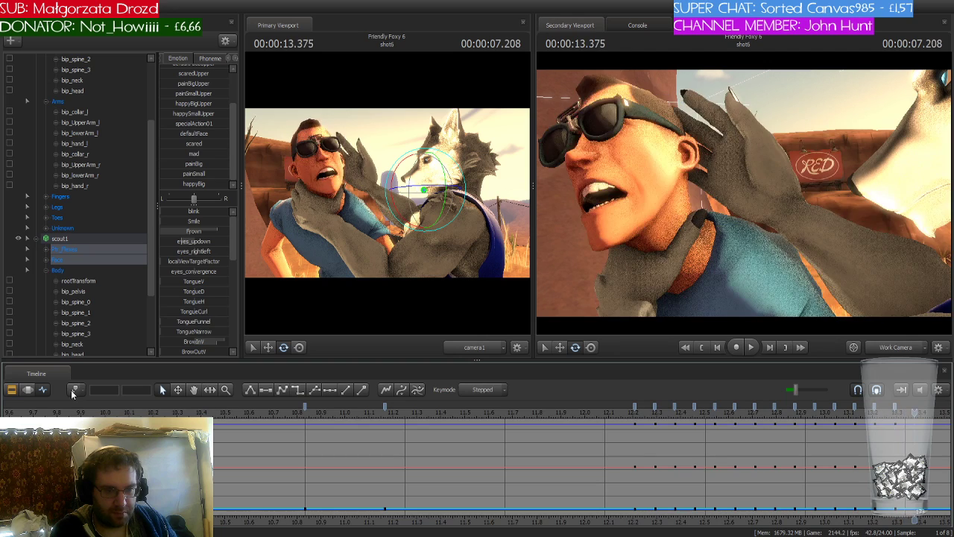
{"action": "key", "text": "Right"}
{"action": "key", "text": "Right"}
{"action": "left_click", "coordinate": [72, 391]}
{"action": "key", "text": "Right"}
{"action": "key", "text": "Right"}
{"action": "left_click", "coordinate": [73, 391]}
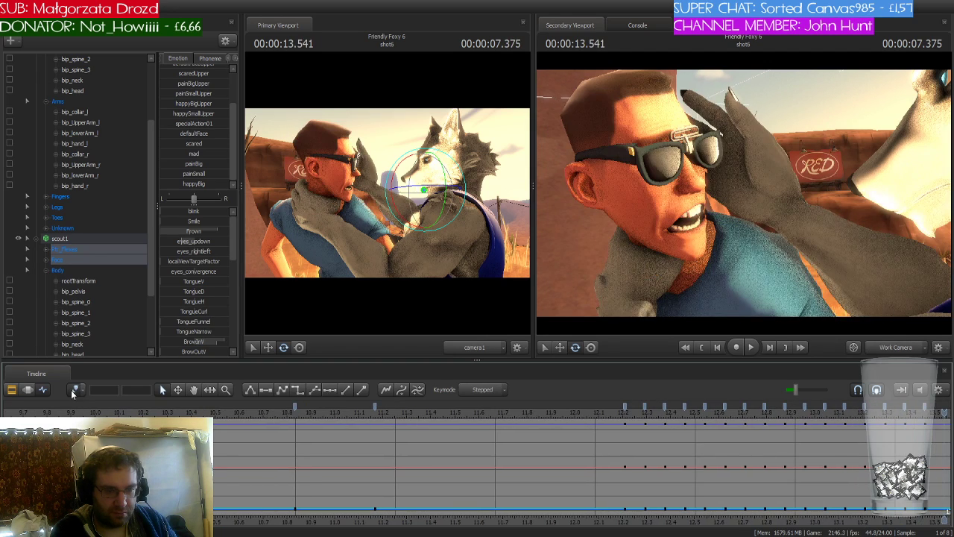
{"action": "key", "text": "Right"}
{"action": "key", "text": "Right"}
{"action": "left_click", "coordinate": [72, 391]}
{"action": "key", "text": "Right"}
{"action": "key", "text": "Right"}
{"action": "left_click", "coordinate": [72, 391]}
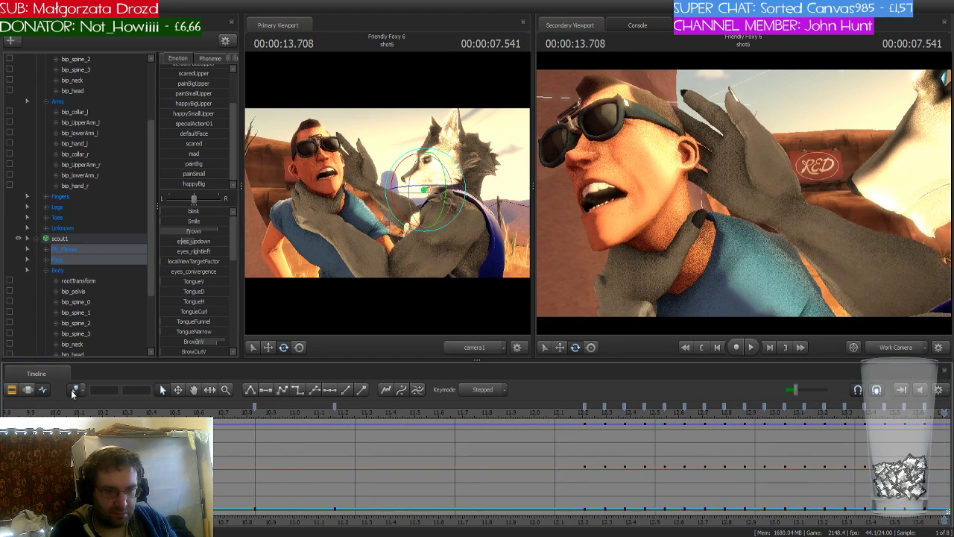
{"action": "key", "text": "Right"}
{"action": "key", "text": "Right"}
{"action": "key", "text": "Right"}
{"action": "key", "text": "Right"}
{"action": "left_click", "coordinate": [72, 391]}
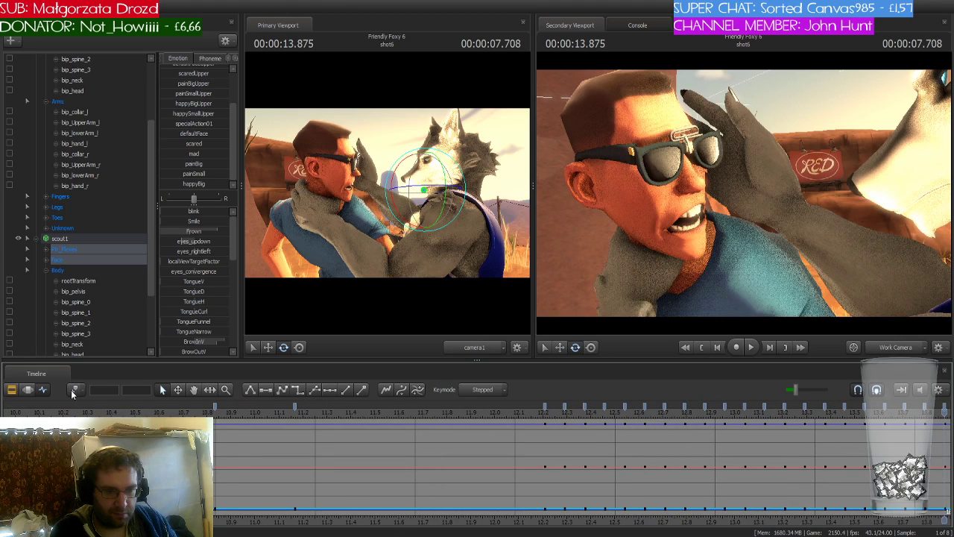
{"action": "key", "text": "Right"}
{"action": "key", "text": "Right"}
{"action": "left_click", "coordinate": [72, 391]}
{"action": "key", "text": "Right"}
{"action": "key", "text": "Right"}
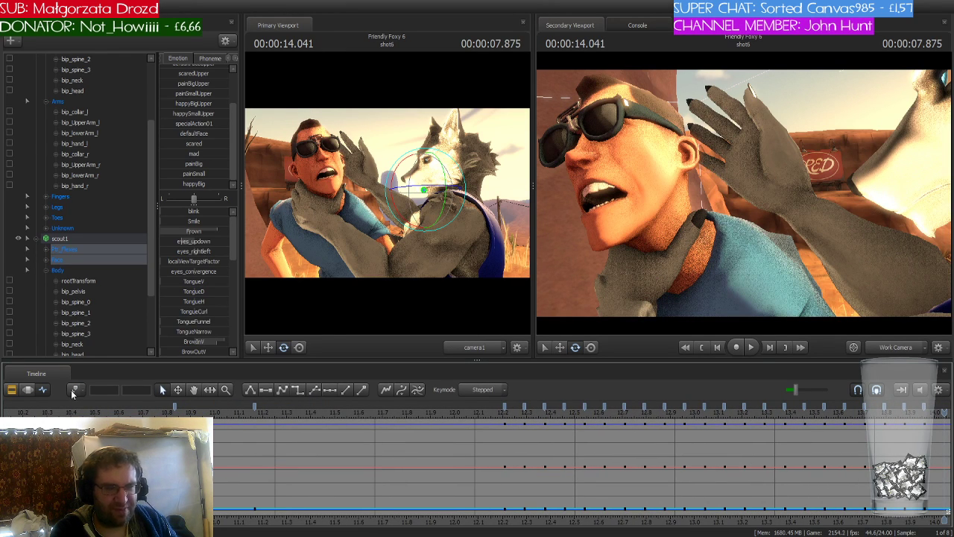
{"action": "left_click", "coordinate": [72, 391]}
{"action": "key", "text": "Right"}
{"action": "key", "text": "Right"}
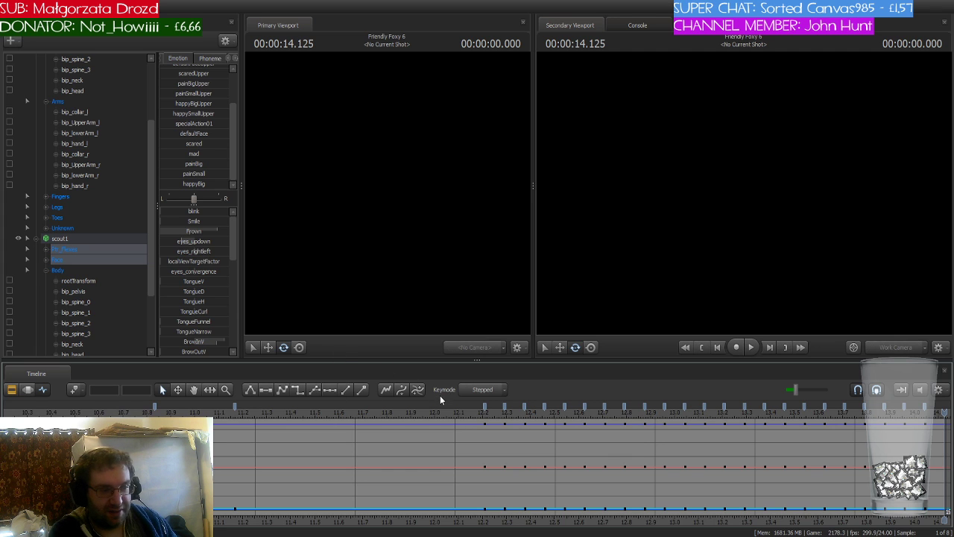
Reselect scout1's face control groups and apply the painSmall emotion preset at the frame 147 keyframe
{"action": "left_click", "coordinate": [483, 414]}
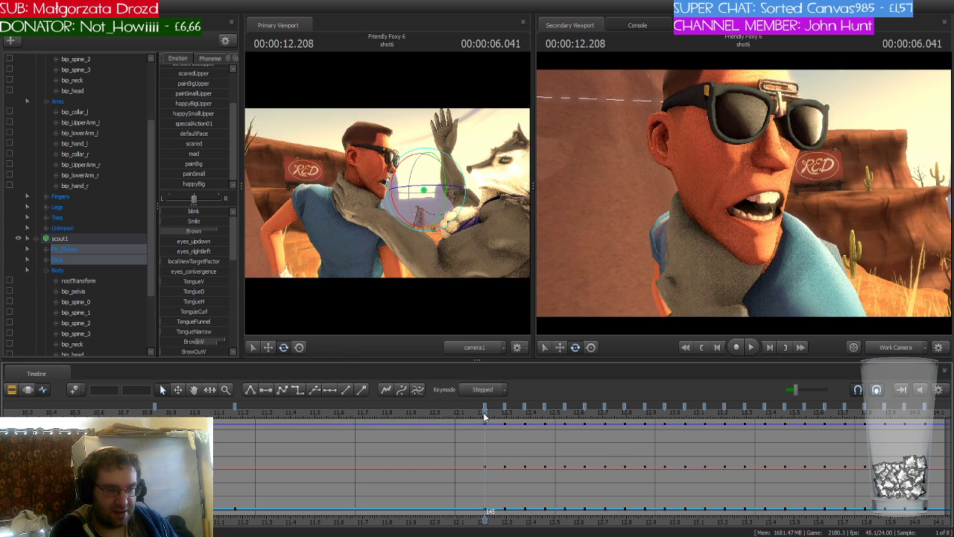
{"action": "scroll", "coordinate": [483, 416], "scroll_direction": "down", "scroll_amount": 1}
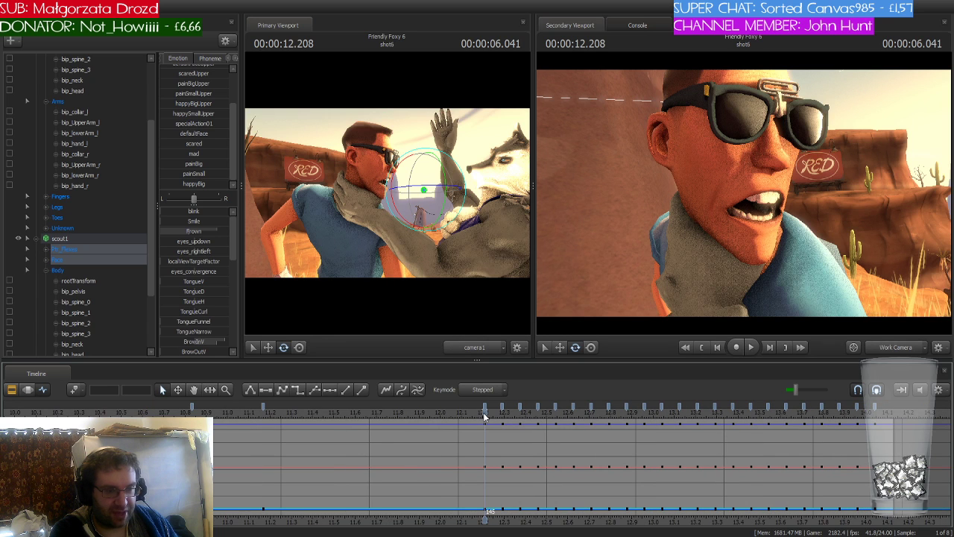
{"action": "left_click", "coordinate": [503, 411]}
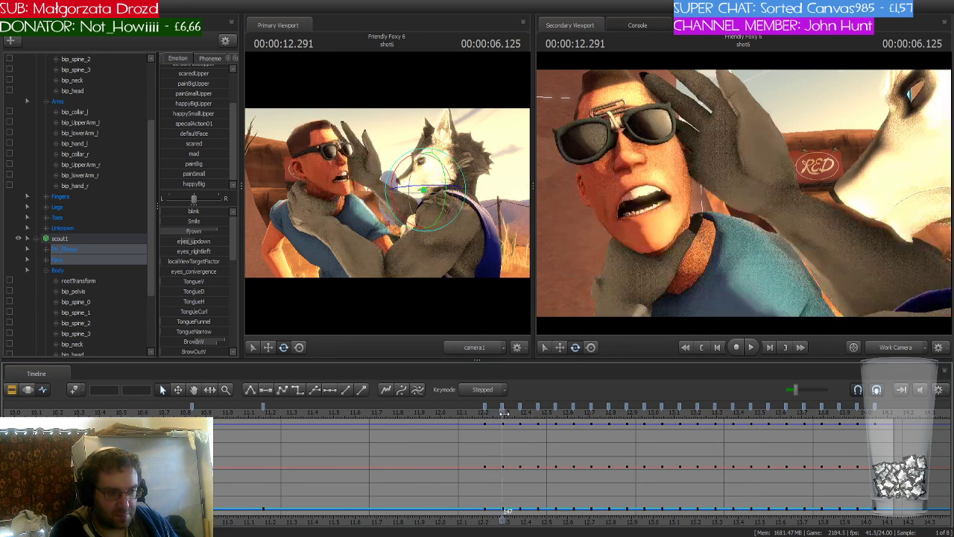
{"action": "left_click", "coordinate": [84, 249]}
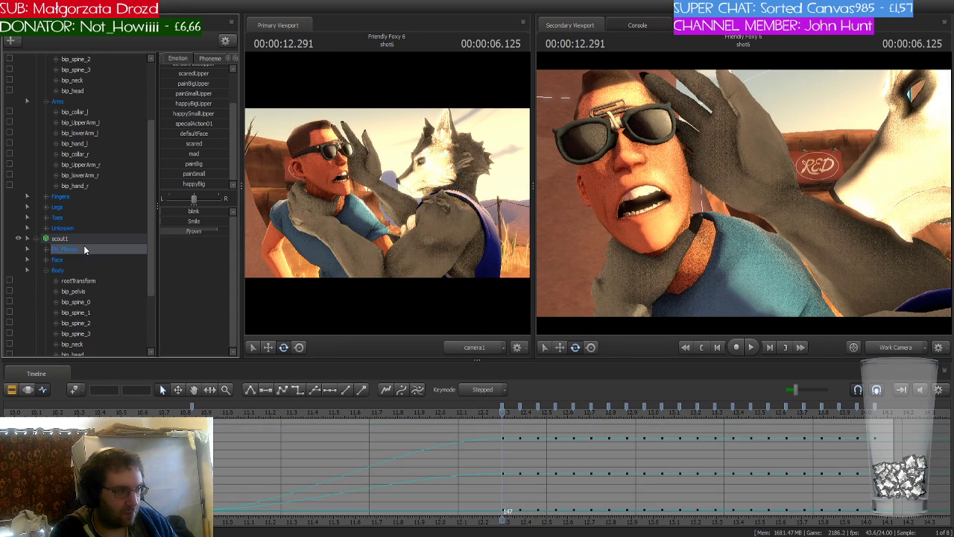
{"action": "left_click", "coordinate": [57, 258], "text": "ctrl"}
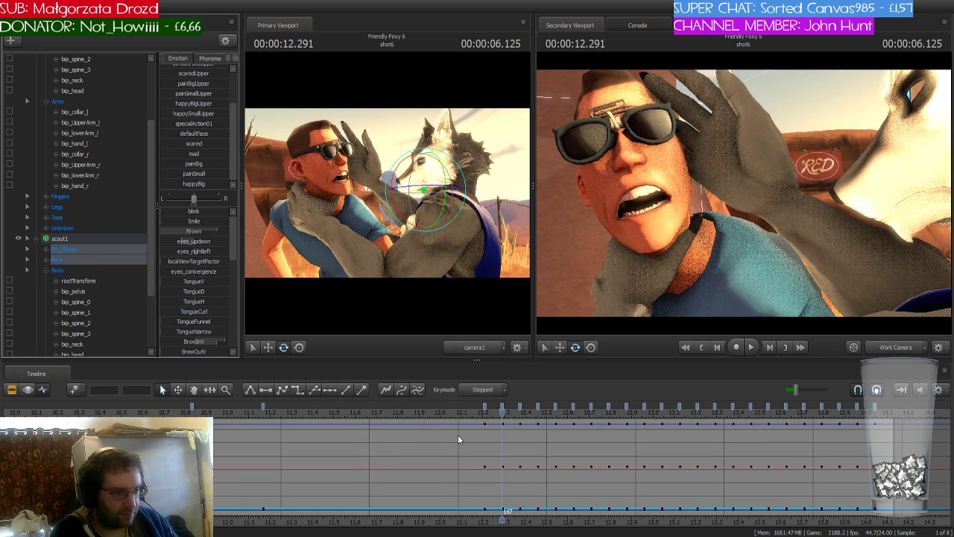
{"action": "scroll", "coordinate": [459, 436], "scroll_direction": "up", "scroll_amount": 1}
{"action": "scroll", "coordinate": [460, 435], "scroll_direction": "up", "scroll_amount": 4}
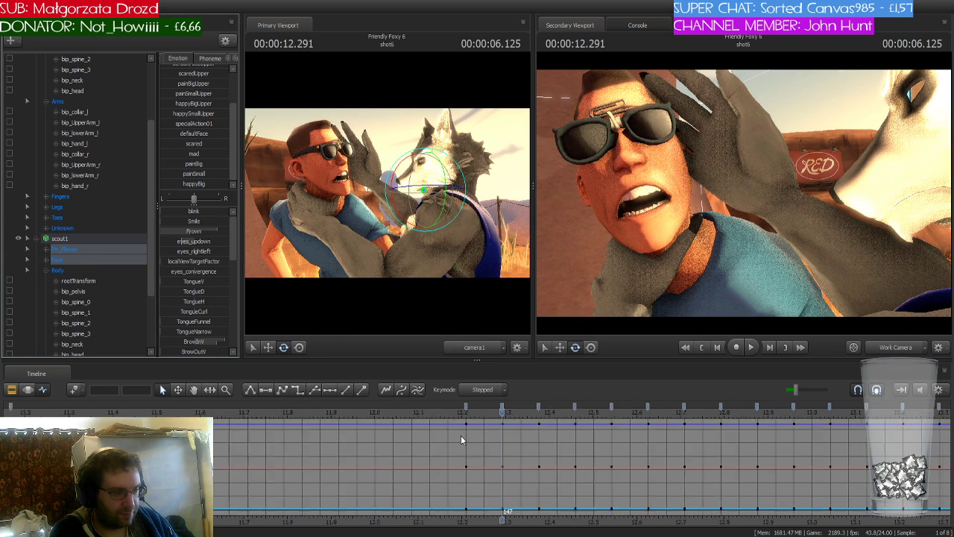
{"action": "left_click", "coordinate": [501, 407]}
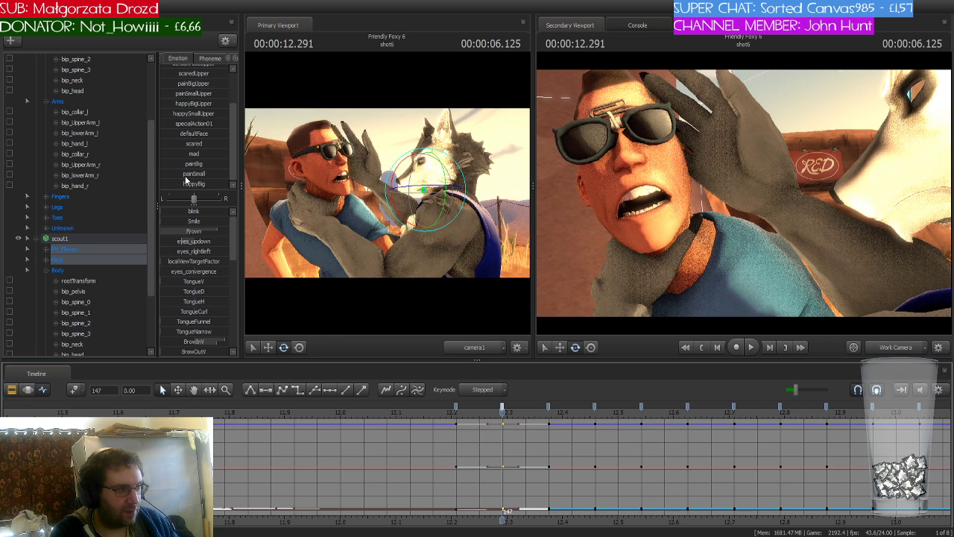
{"action": "left_click_drag", "start_coordinate": [176, 174], "coordinate": [223, 173]}
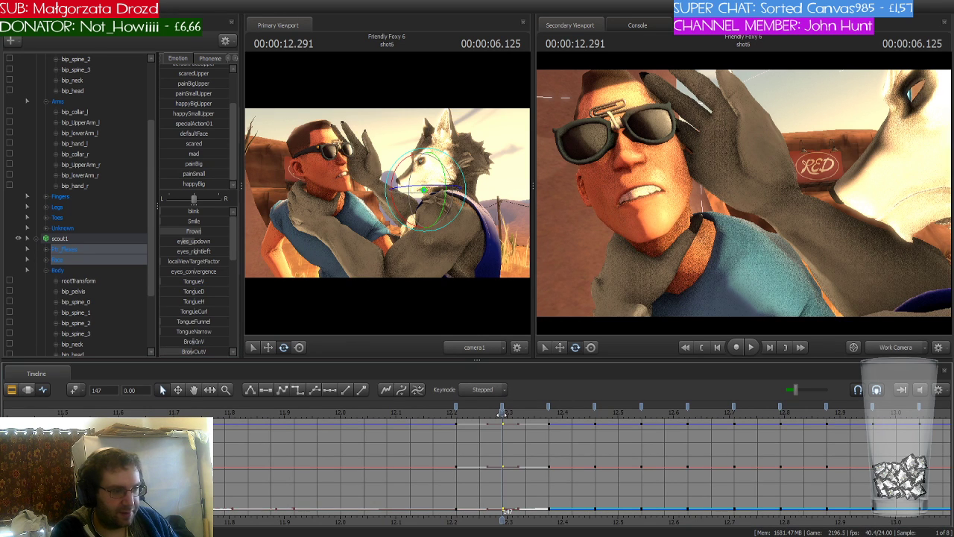
Check scout1's expression at frame 145 and examine the spacing of the face keyframes around it
{"action": "left_click_drag", "start_coordinate": [497, 413], "coordinate": [456, 416]}
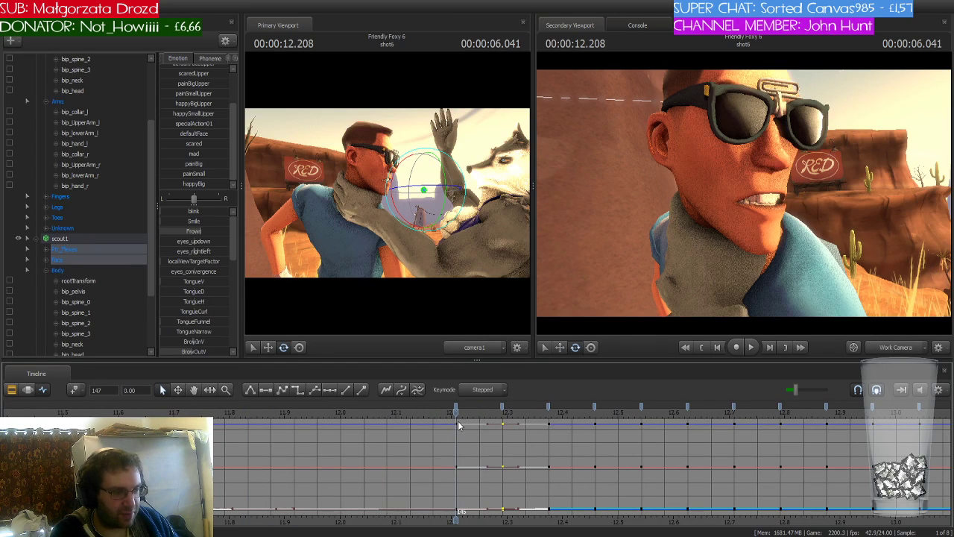
{"action": "scroll", "coordinate": [458, 425], "scroll_direction": "down", "scroll_amount": 3}
{"action": "scroll", "coordinate": [458, 424], "scroll_direction": "down", "scroll_amount": 4}
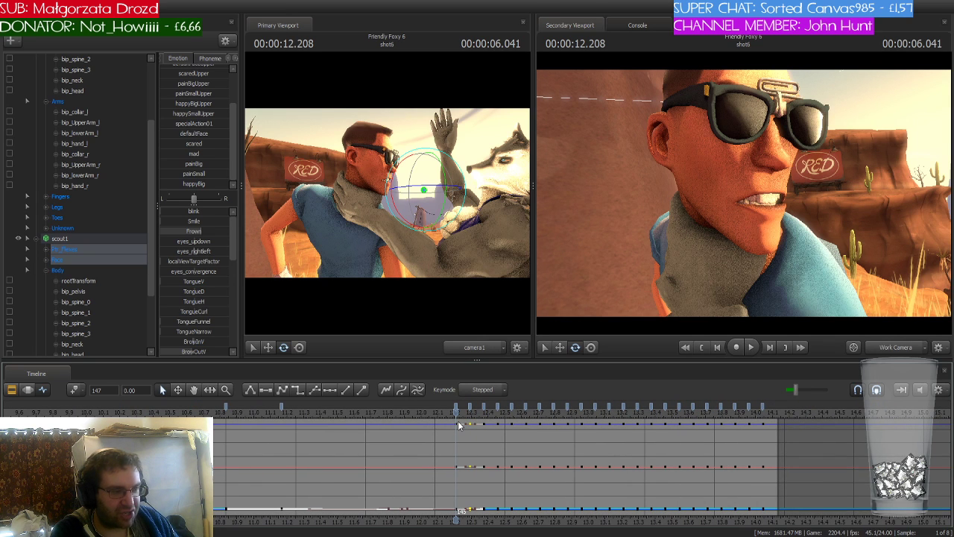
{"action": "scroll", "coordinate": [459, 424], "scroll_direction": "up", "scroll_amount": 5}
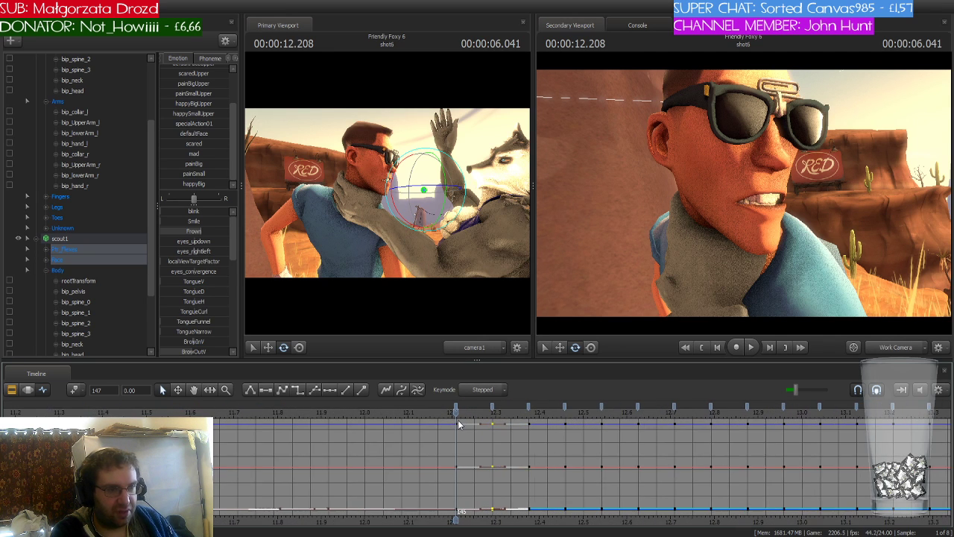
{"action": "scroll", "coordinate": [457, 419], "scroll_direction": "down", "scroll_amount": 3}
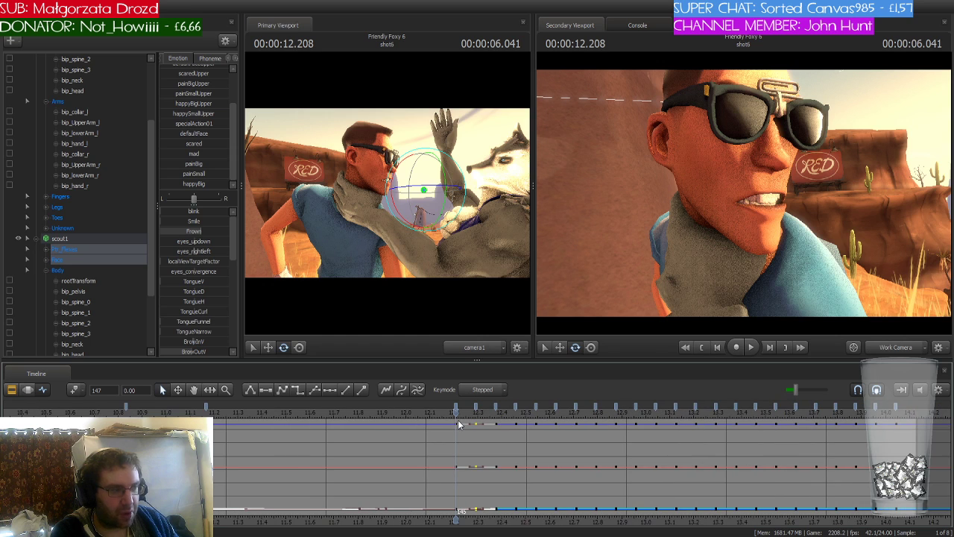
Examine scout1's face curves in the Motion Editor and check the expression between frames 127 and 145
{"action": "left_click", "coordinate": [27, 389]}
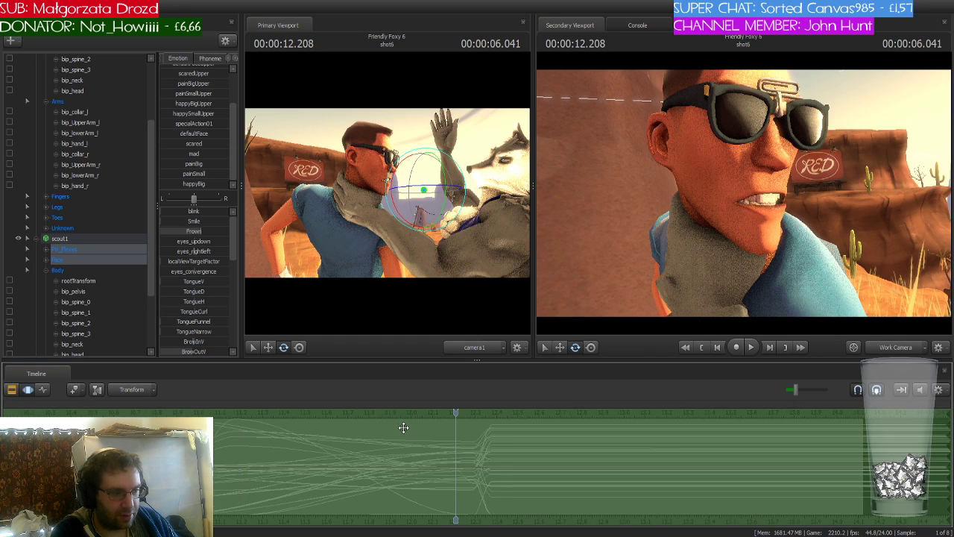
{"action": "scroll", "coordinate": [405, 426], "scroll_direction": "down", "scroll_amount": 4}
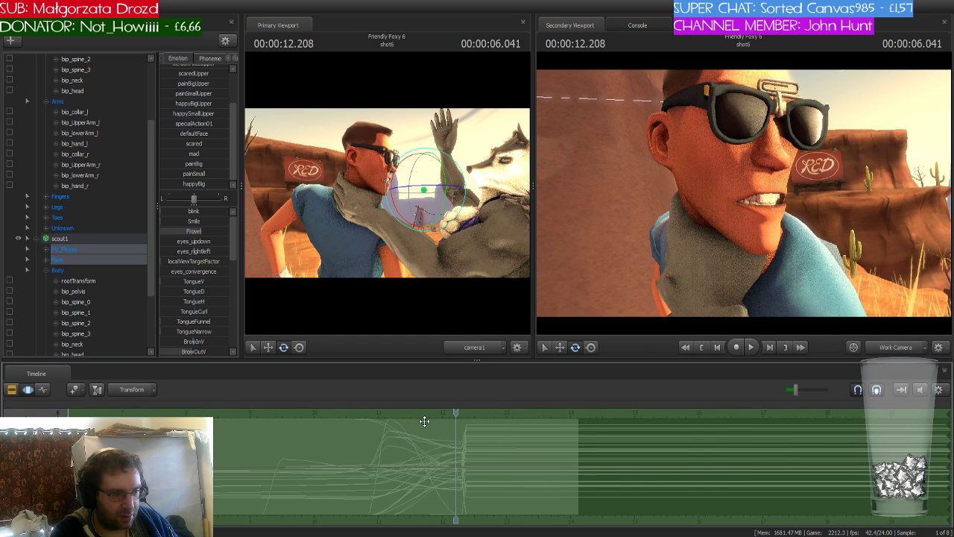
{"action": "left_click", "coordinate": [459, 414]}
{"action": "left_click_drag", "start_coordinate": [458, 414], "coordinate": [409, 414]}
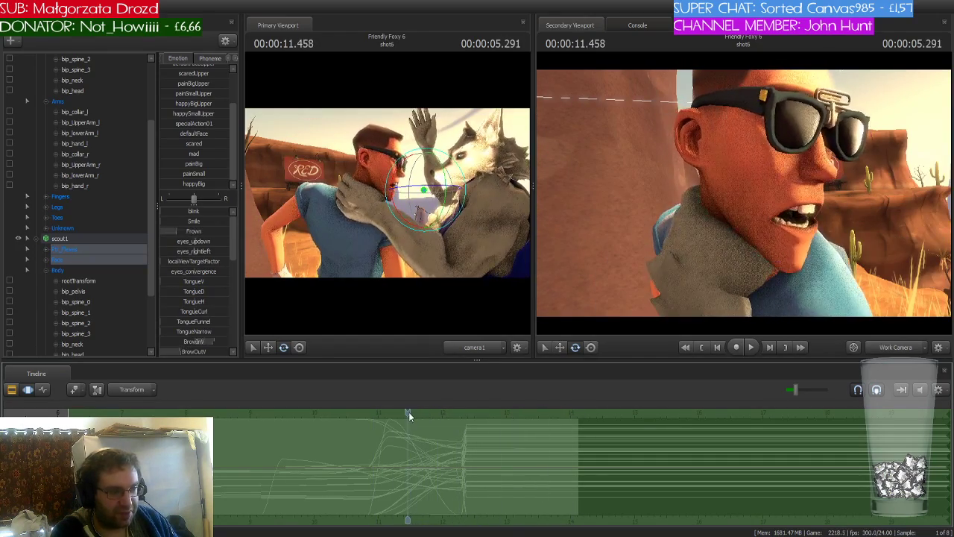
Undo the painSmall preset on scout1's face and return to frame 147 in the Graph Editor
{"action": "key", "text": "ctrl+z"}
{"action": "key", "text": "F4"}
{"action": "key", "text": "Right"}
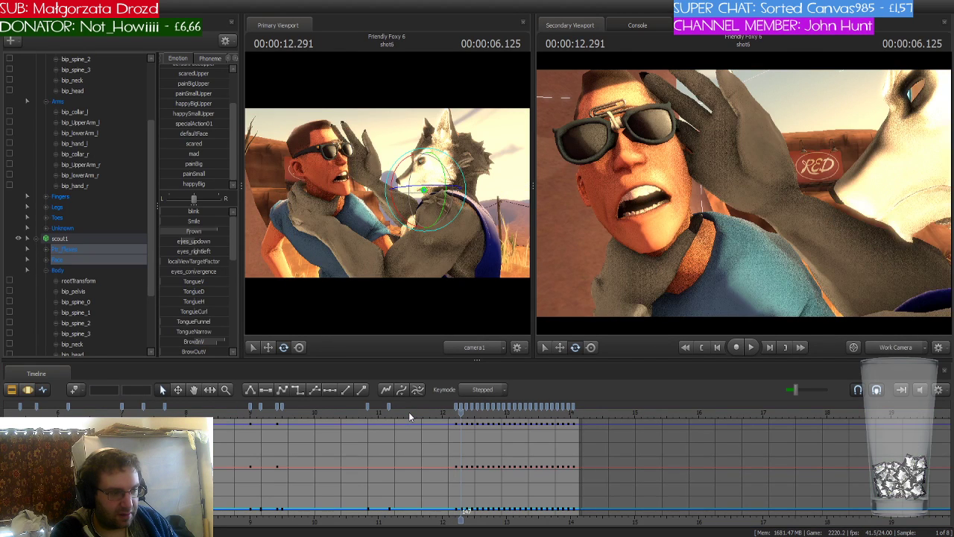
Check scout1's expression from frame 121 to frame 145 with the work camera facing him more directly
{"action": "left_click", "coordinate": [27, 389]}
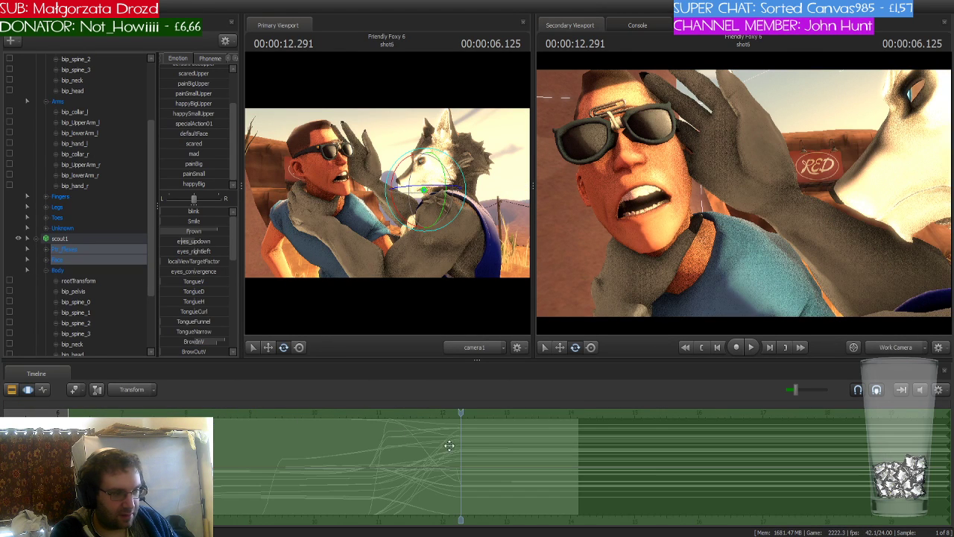
{"action": "left_click_drag", "start_coordinate": [460, 412], "coordinate": [280, 413]}
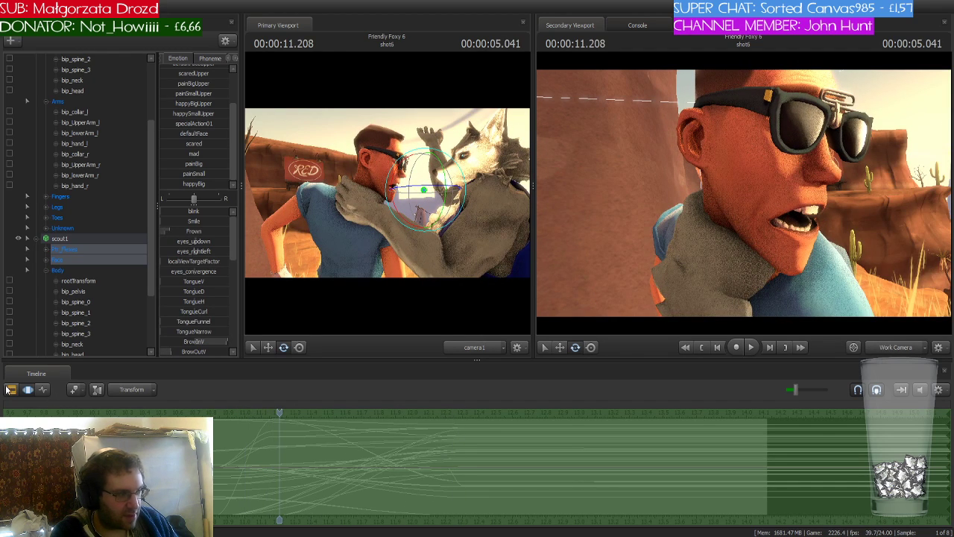
{"action": "left_click", "coordinate": [42, 389]}
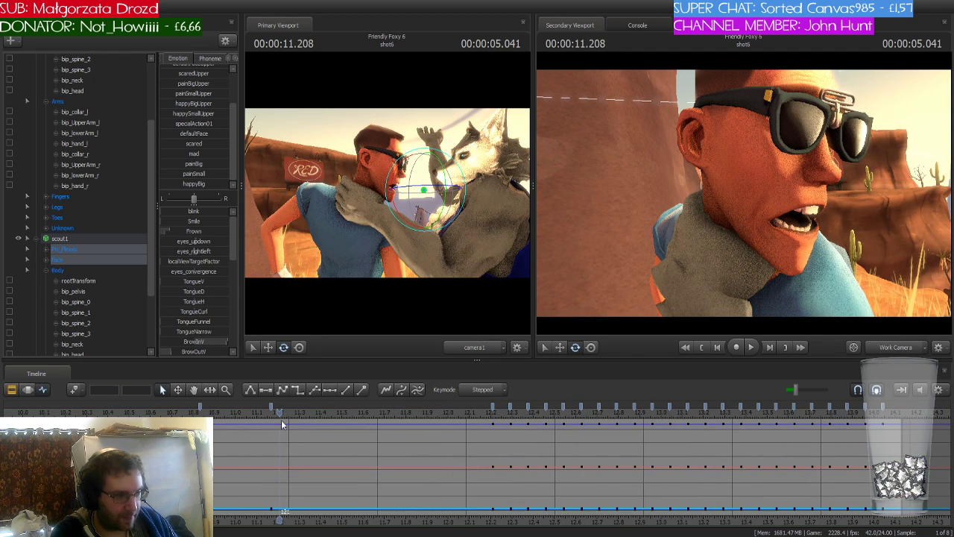
{"action": "left_click_drag", "start_coordinate": [281, 417], "coordinate": [467, 431]}
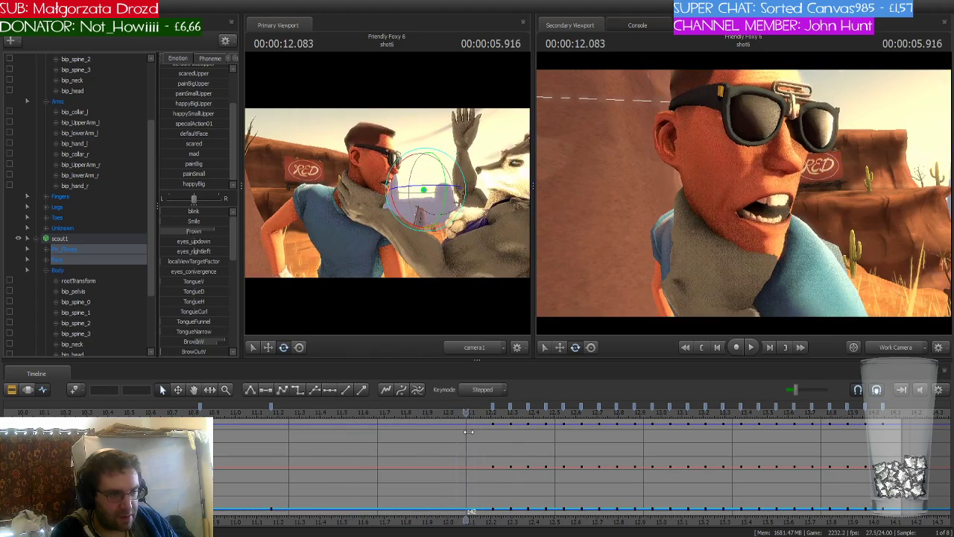
{"action": "left_click_drag", "start_coordinate": [743, 193], "coordinate": [715, 201]}
{"action": "key", "text": "w"}
{"action": "key", "text": "s"}
{"action": "key", "text": "s"}
{"action": "left_click_drag", "start_coordinate": [467, 412], "coordinate": [492, 413]}
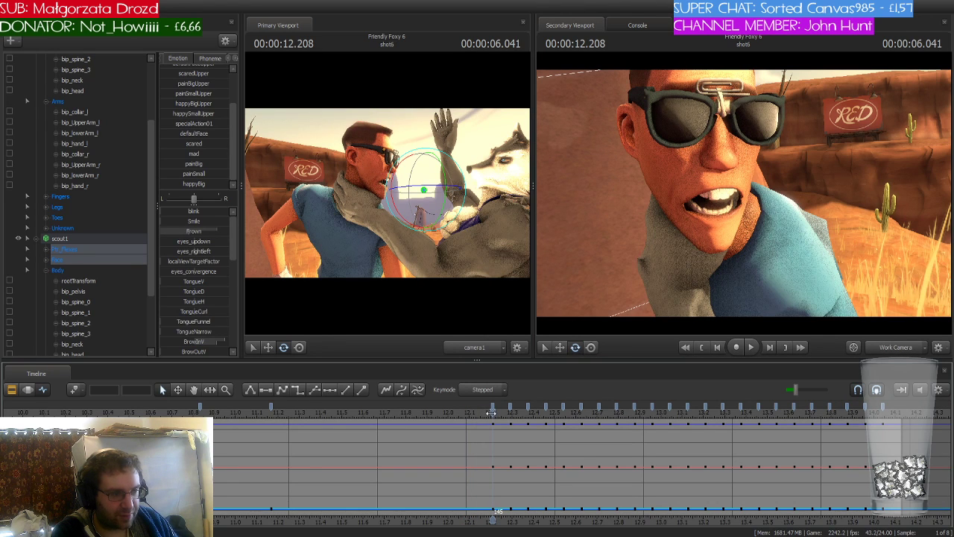
Apply the Playhead procedural preset fully to scout1's face over the time selection from frame 145 onward
{"action": "left_click", "coordinate": [28, 389]}
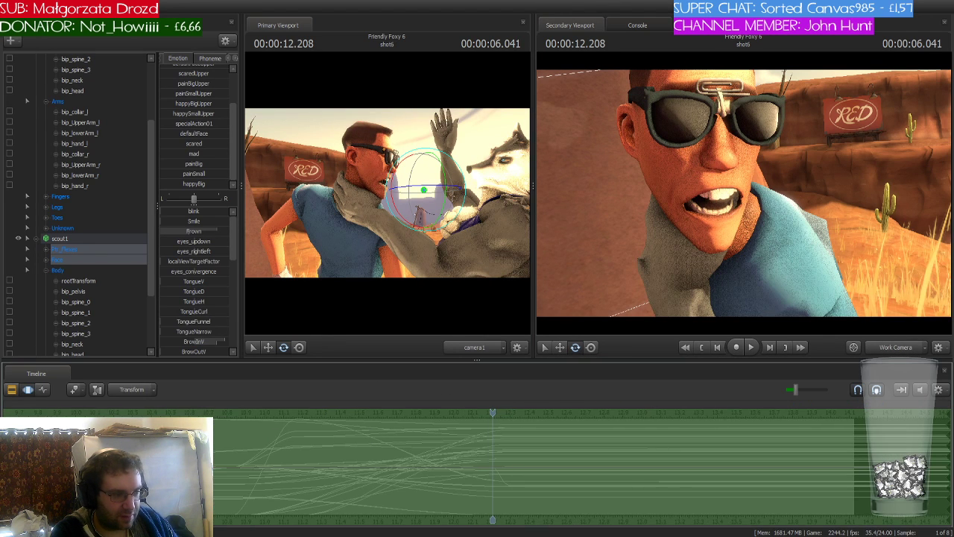
{"action": "scroll", "coordinate": [492, 466], "scroll_direction": "down", "scroll_amount": 2}
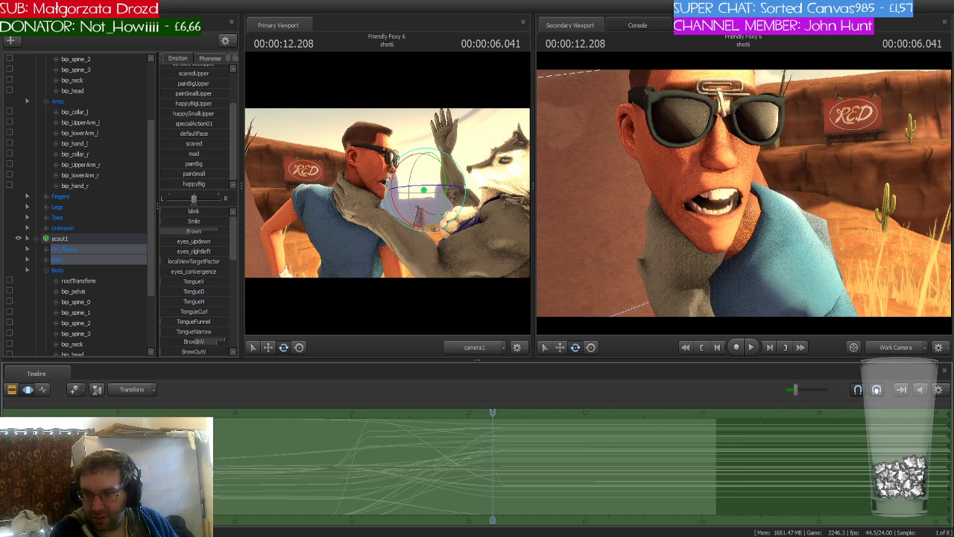
{"action": "scroll", "coordinate": [492, 466], "scroll_direction": "down", "scroll_amount": 2}
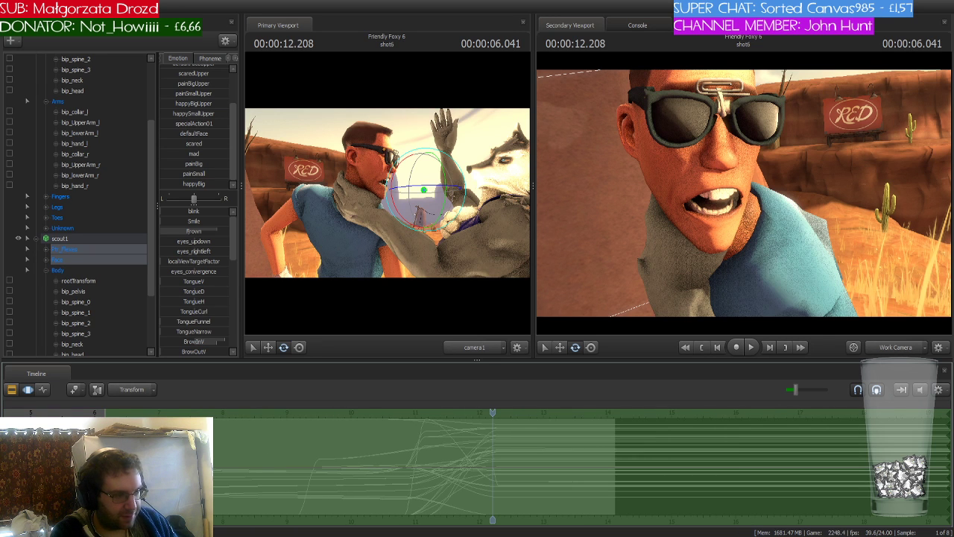
{"action": "left_click_drag", "start_coordinate": [105, 440], "coordinate": [493, 442]}
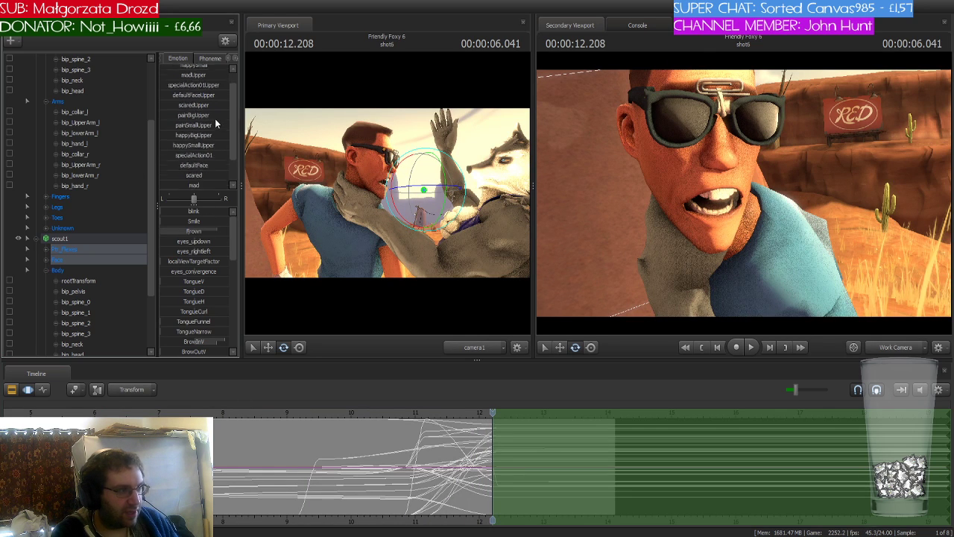
{"action": "scroll", "coordinate": [215, 121], "scroll_direction": "up", "scroll_amount": 2}
{"action": "scroll", "coordinate": [161, 58], "scroll_direction": "up", "scroll_amount": 2}
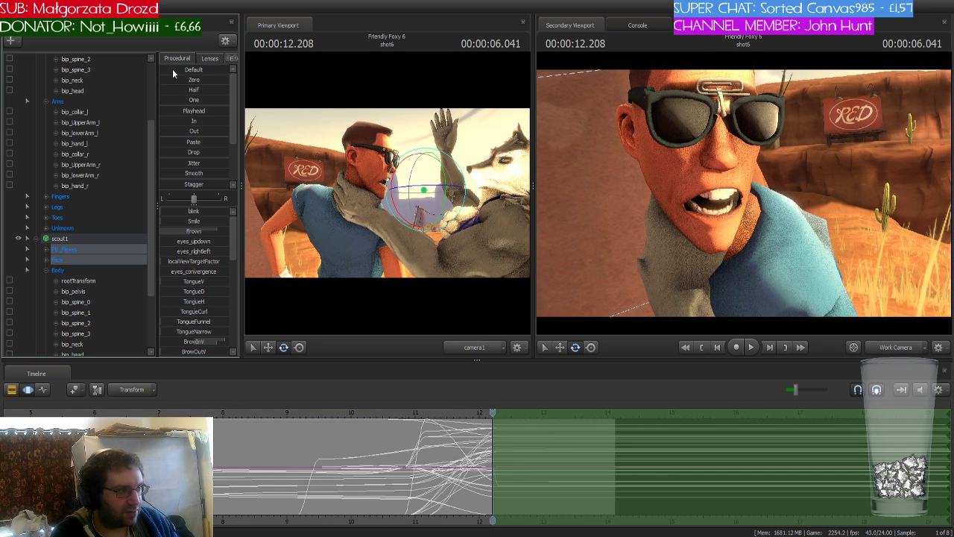
{"action": "left_click_drag", "start_coordinate": [175, 110], "coordinate": [342, 111]}
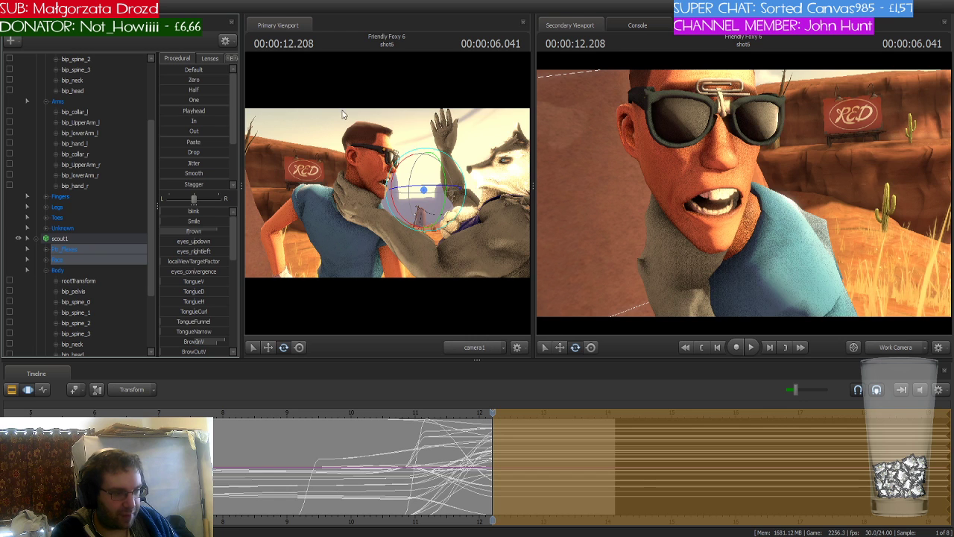
Try the painSmall emotion preset on scout1's face at the frame 147 keyframe in the Graph Editor
{"action": "left_click", "coordinate": [43, 389]}
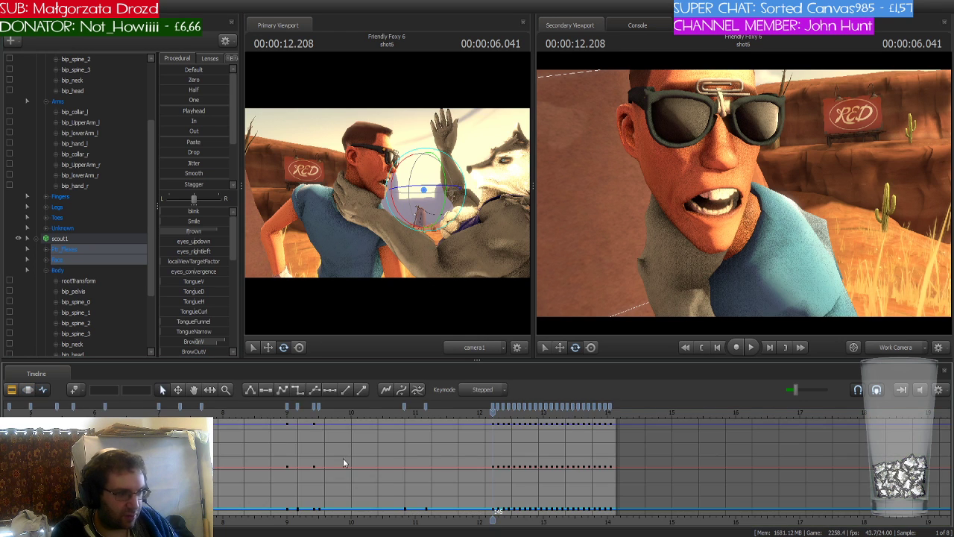
{"action": "scroll", "coordinate": [522, 477], "scroll_direction": "up", "scroll_amount": 3}
{"action": "left_click", "coordinate": [501, 412]}
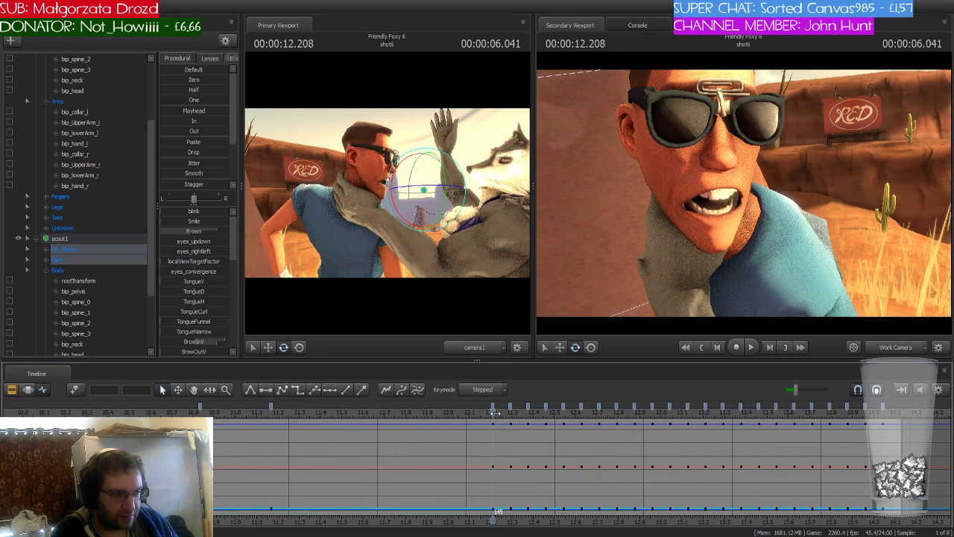
{"action": "left_click_drag", "start_coordinate": [500, 413], "coordinate": [511, 413]}
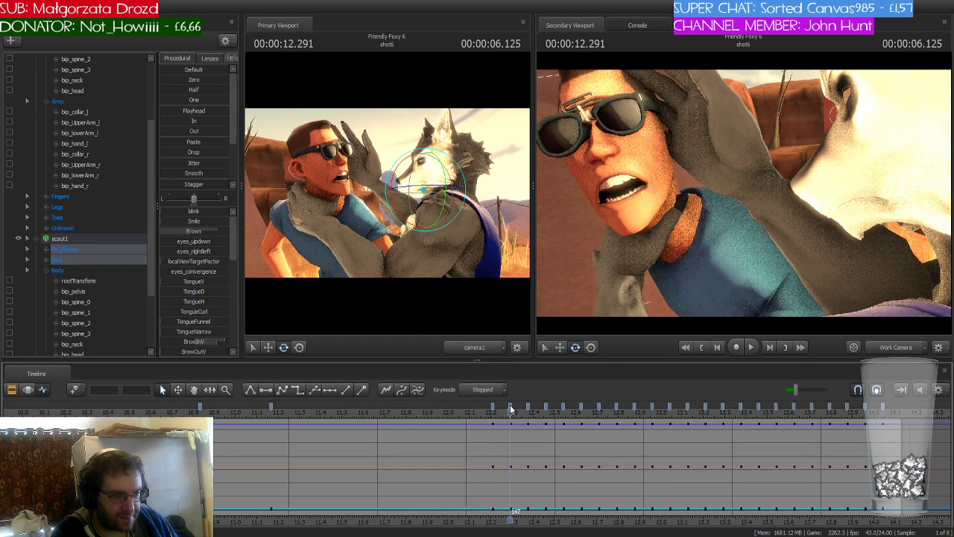
{"action": "left_click", "coordinate": [510, 406]}
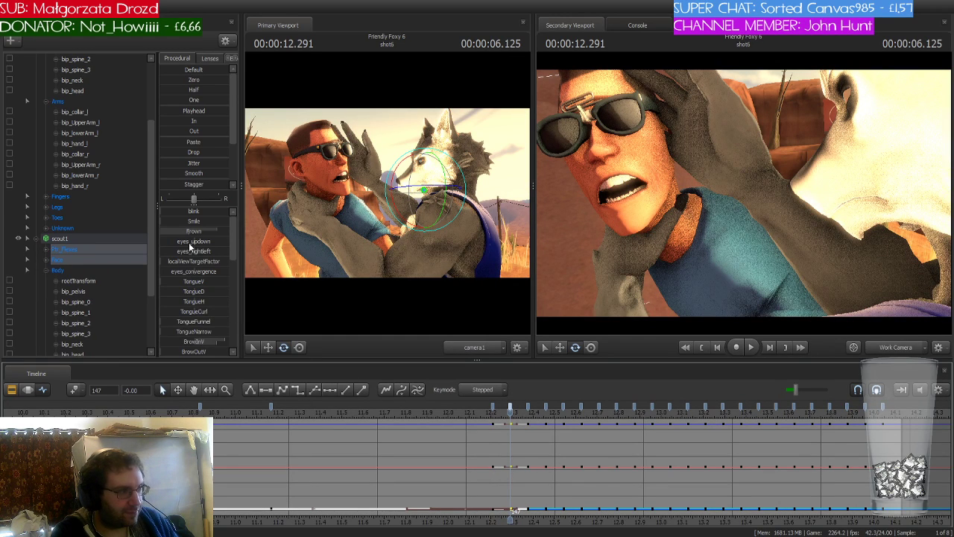
{"action": "left_click", "coordinate": [233, 59]}
{"action": "left_click", "coordinate": [234, 60]}
{"action": "left_click", "coordinate": [175, 59]}
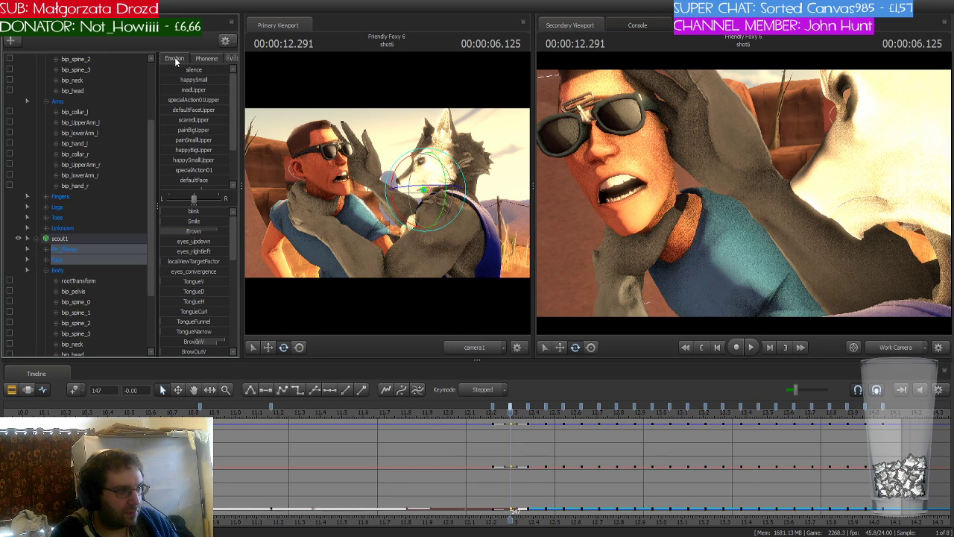
{"action": "scroll", "coordinate": [207, 172], "scroll_direction": "down", "scroll_amount": 2}
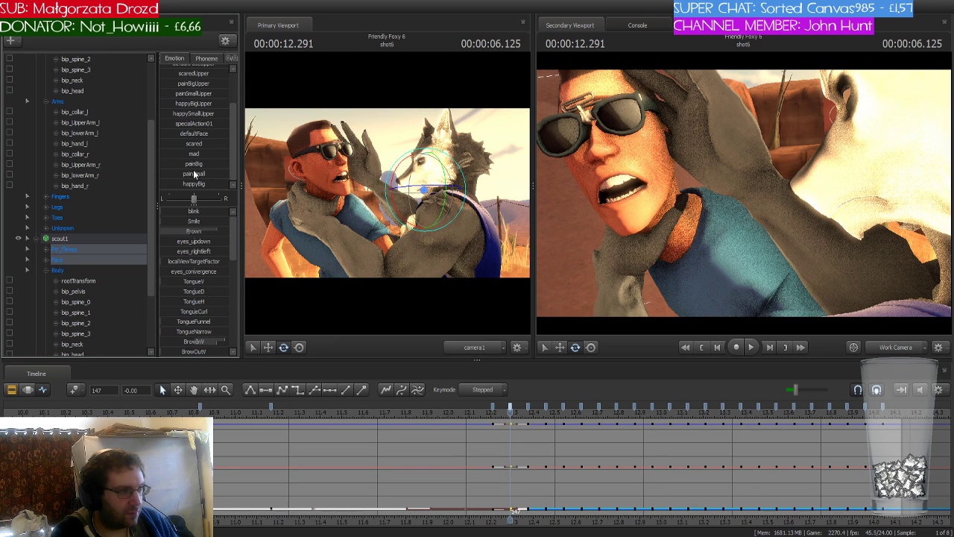
{"action": "left_click", "coordinate": [196, 173]}
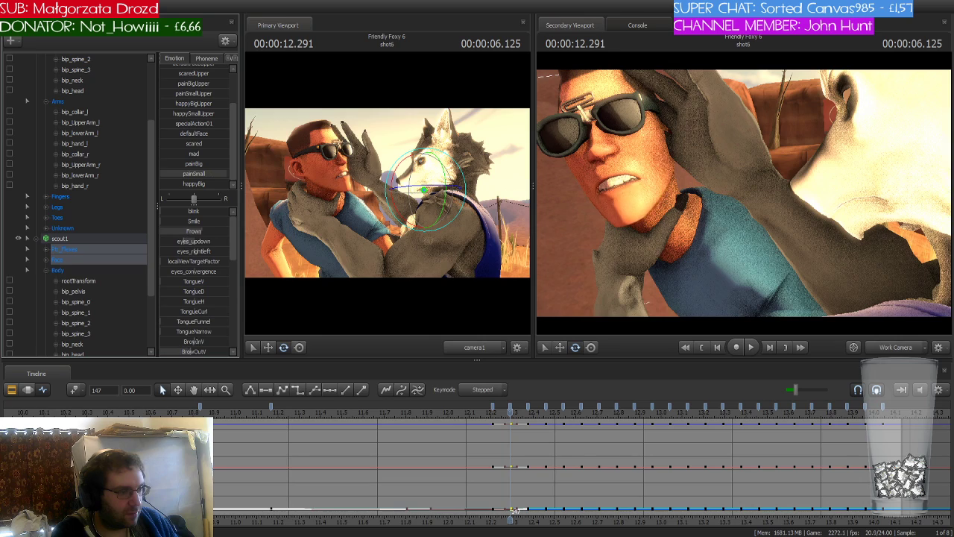
Compare scout1's expression at frame 147 with frame 142 and inspect the frame 145 keyframe
{"action": "mouse_move", "coordinate": [510, 413]}
{"action": "left_mouse_down"}
{"action": "mouse_move", "coordinate": [403, 414]}
{"action": "mouse_move", "coordinate": [475, 414]}
{"action": "mouse_move", "coordinate": [519, 425]}
{"action": "mouse_move", "coordinate": [502, 429]}
{"action": "mouse_move", "coordinate": [512, 430]}
{"action": "left_mouse_up"}
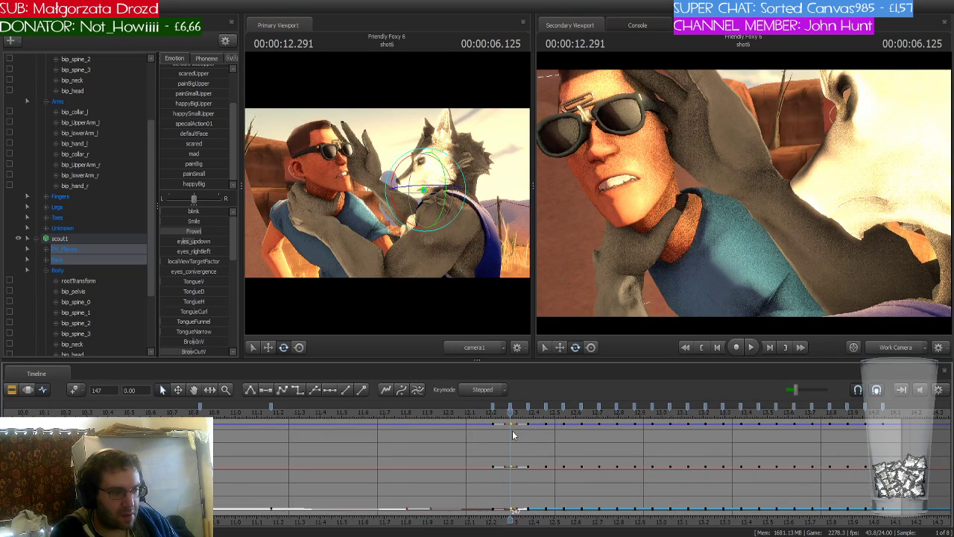
{"action": "scroll", "coordinate": [513, 430], "scroll_direction": "down", "scroll_amount": 1}
{"action": "scroll", "coordinate": [512, 430], "scroll_direction": "up", "scroll_amount": 3}
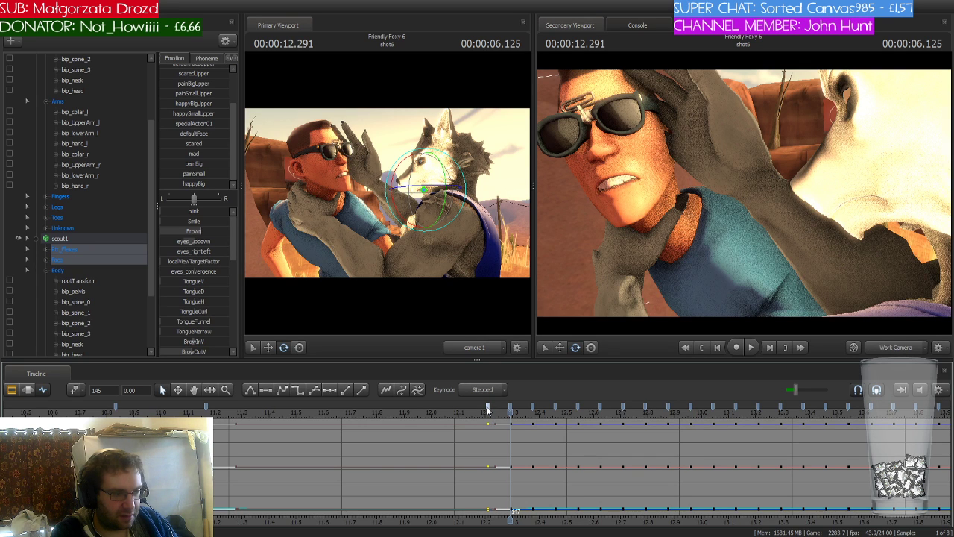
{"action": "left_click", "coordinate": [453, 412]}
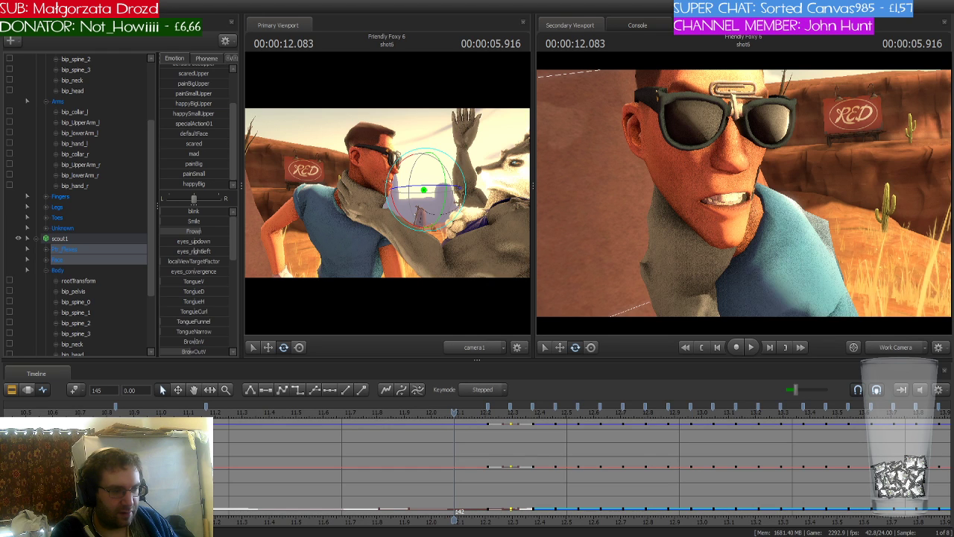
Undo the painSmall trial, recheck the face around frame 146, and reapply painSmall to the frame 147 keyframe
{"action": "left_click", "coordinate": [511, 412]}
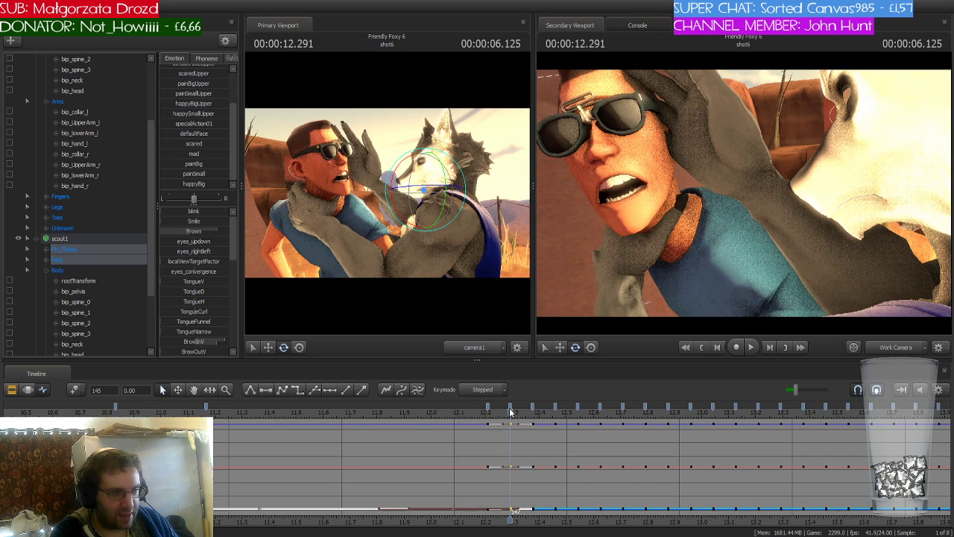
{"action": "left_click", "coordinate": [498, 415]}
{"action": "left_click", "coordinate": [464, 414]}
{"action": "left_click", "coordinate": [498, 414]}
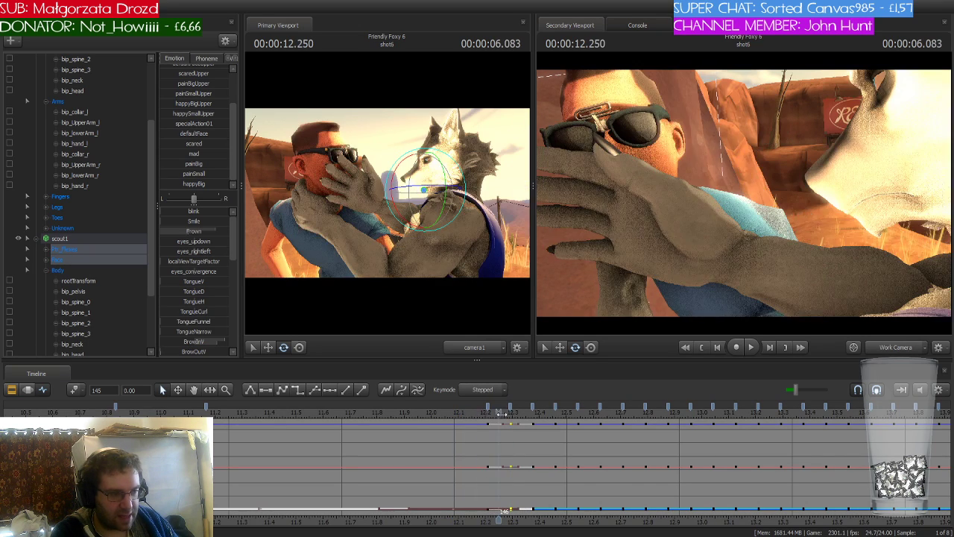
{"action": "left_click", "coordinate": [509, 412]}
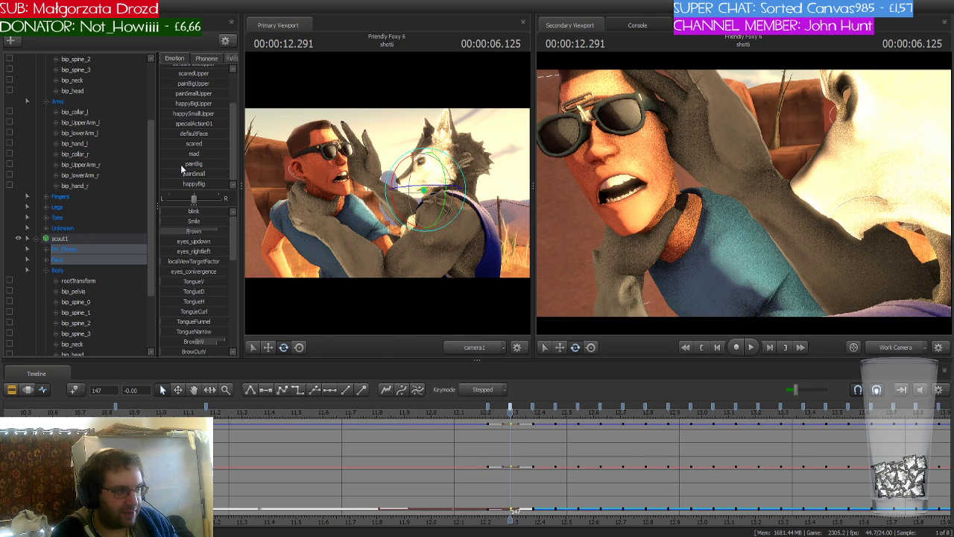
{"action": "left_click_drag", "start_coordinate": [181, 165], "coordinate": [212, 173]}
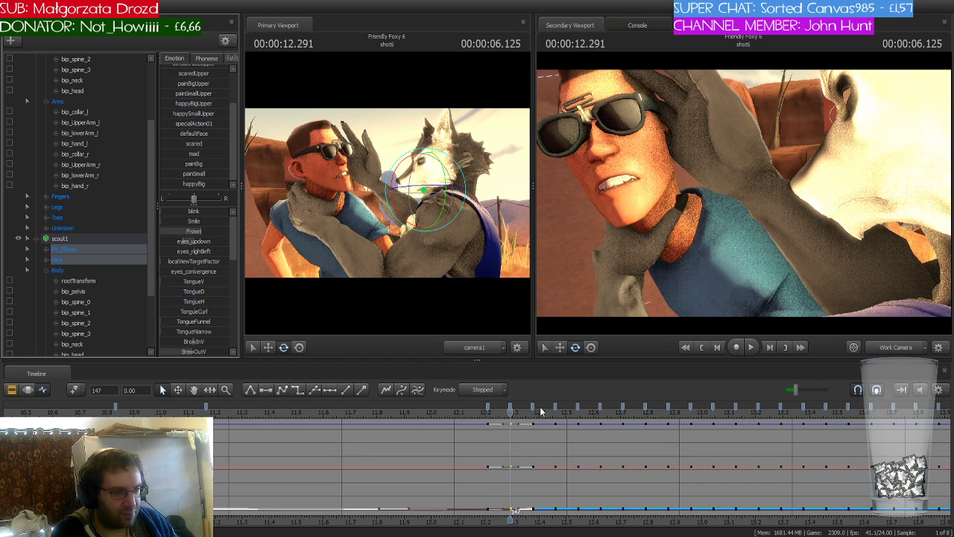
Check scout1's expression from frame 123 to 145 and examine the face curves after frame 145 in the Motion Editor
{"action": "left_click_drag", "start_coordinate": [510, 411], "coordinate": [240, 412]}
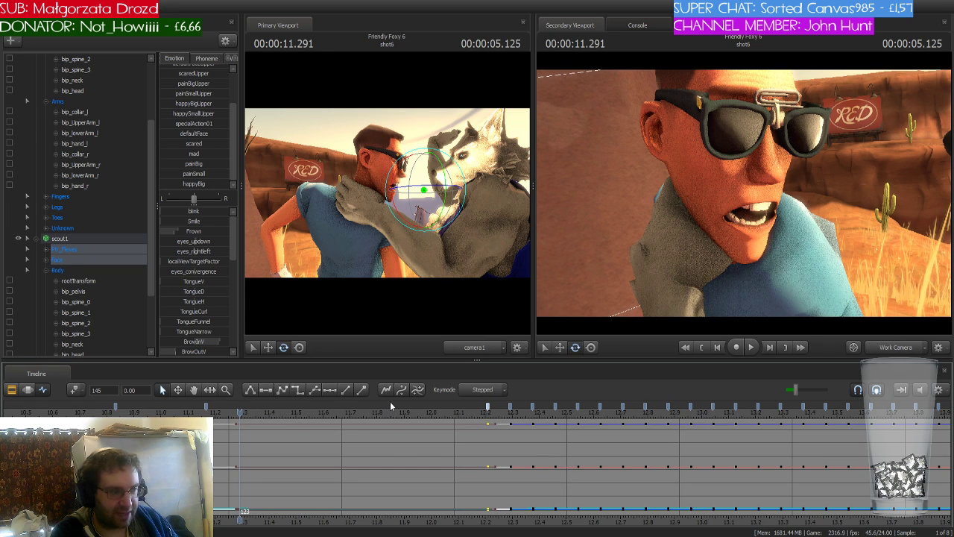
{"action": "left_click_drag", "start_coordinate": [245, 411], "coordinate": [485, 419]}
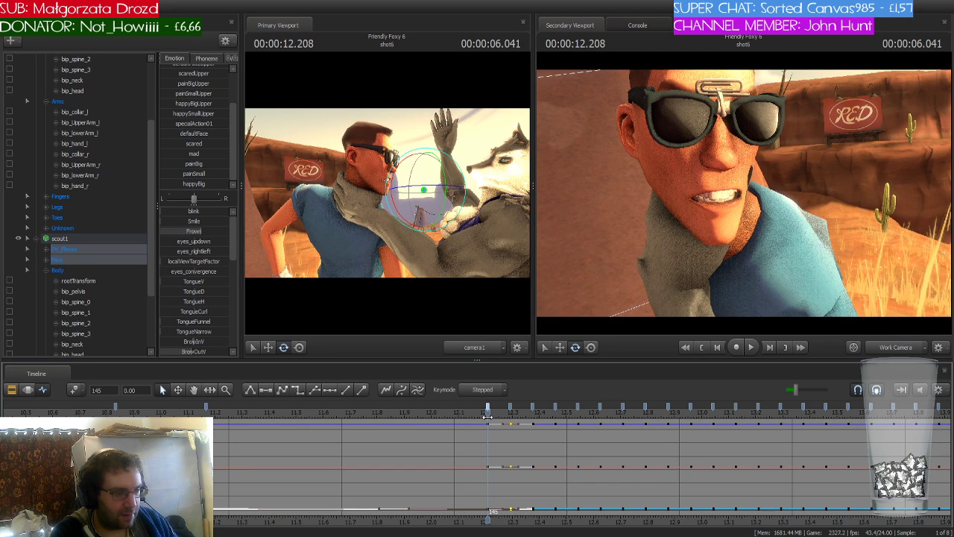
{"action": "scroll", "coordinate": [487, 415], "scroll_direction": "down", "scroll_amount": 2}
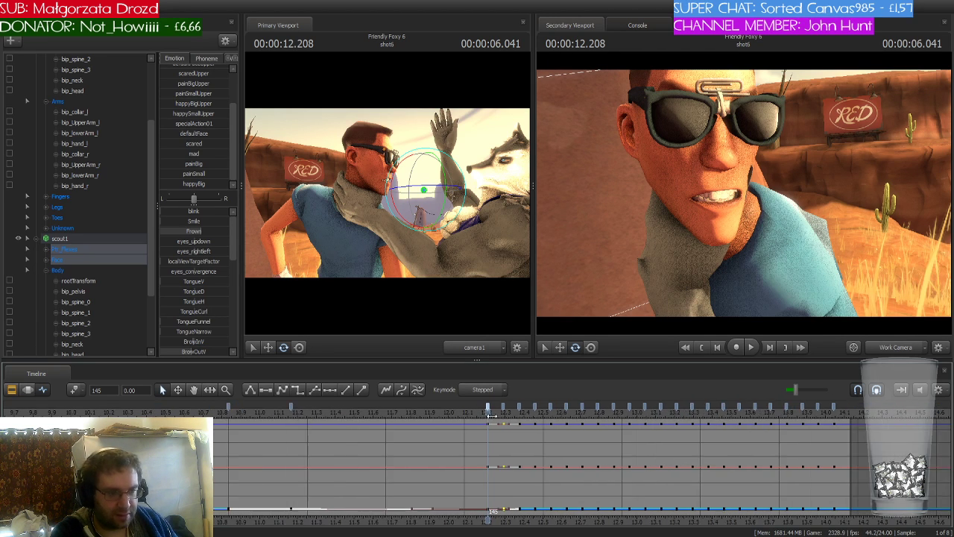
{"action": "scroll", "coordinate": [487, 415], "scroll_direction": "down", "scroll_amount": 2}
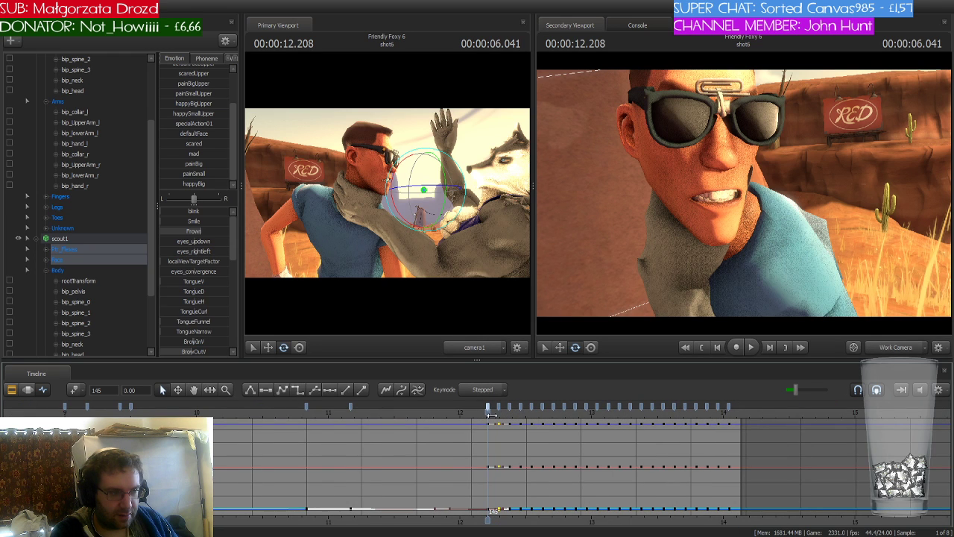
{"action": "left_click", "coordinate": [29, 390]}
{"action": "scroll", "coordinate": [532, 461], "scroll_direction": "up", "scroll_amount": 6}
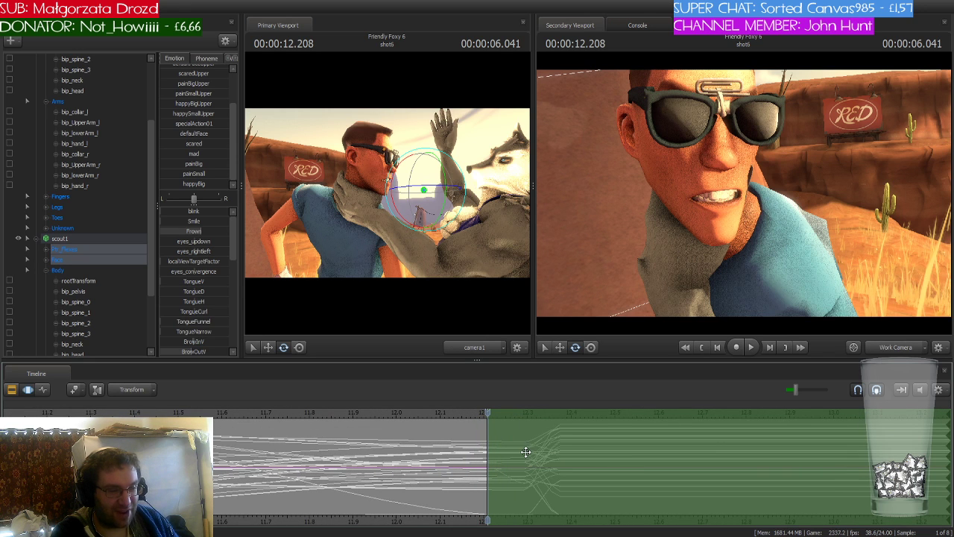
{"action": "scroll", "coordinate": [525, 451], "scroll_direction": "down", "scroll_amount": 3}
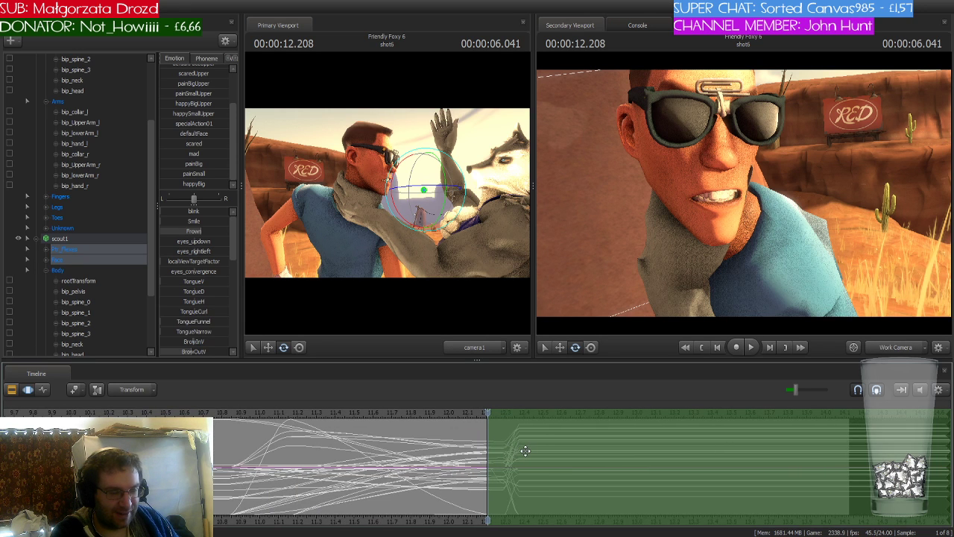
Return to the Graph Editor, check scout1's face at frame 147, and play the shot from frame 120
{"action": "key", "text": "F4"}
{"action": "key", "text": "Up"}
{"action": "key", "text": "Right"}
{"action": "key", "text": "Right"}
{"action": "key", "text": "Down"}
{"action": "key", "text": "ctrl+v"}
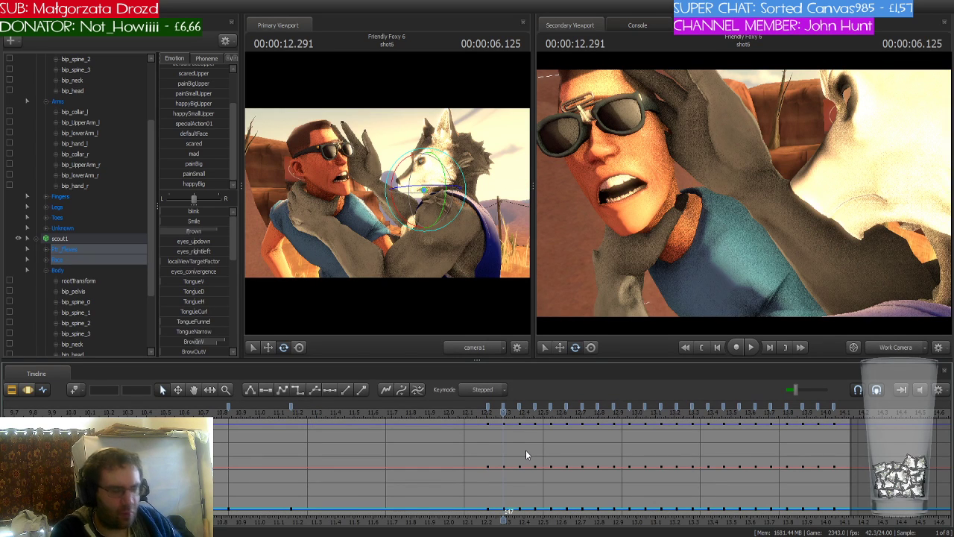
{"action": "left_click", "coordinate": [290, 412]}
{"action": "key", "text": "space"}
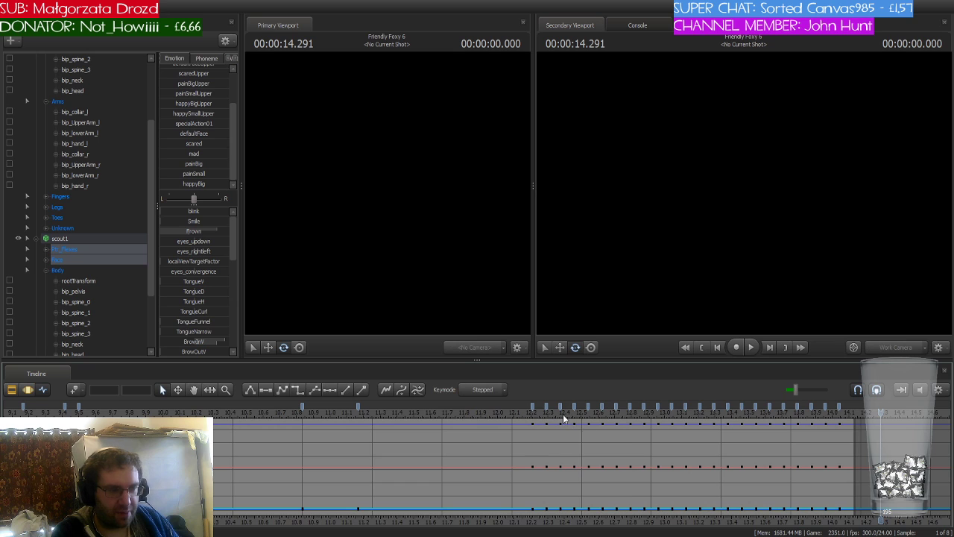
Try deleting all of scout1's face keyframes from frame 147 to the end of the shot
{"action": "scroll", "coordinate": [553, 421], "scroll_direction": "up", "scroll_amount": 1}
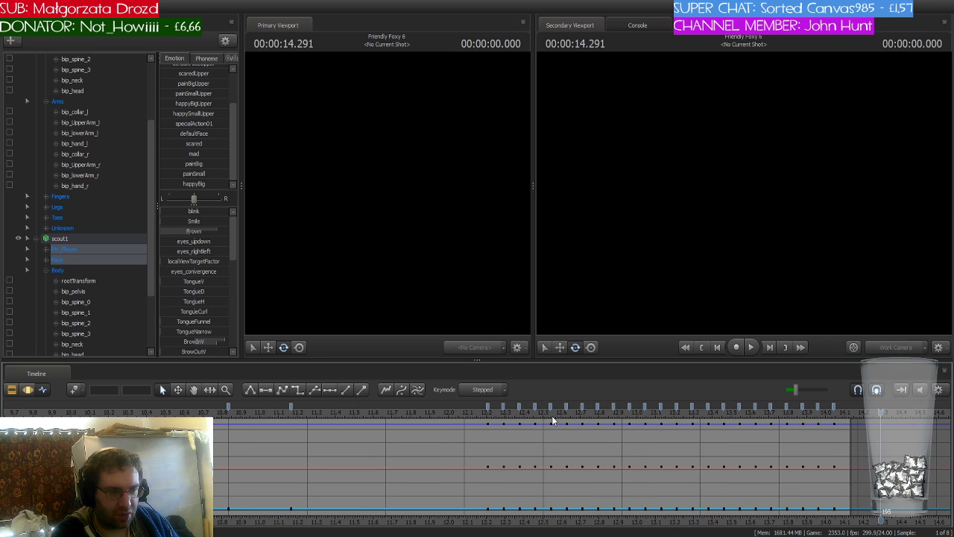
{"action": "left_click", "coordinate": [504, 409]}
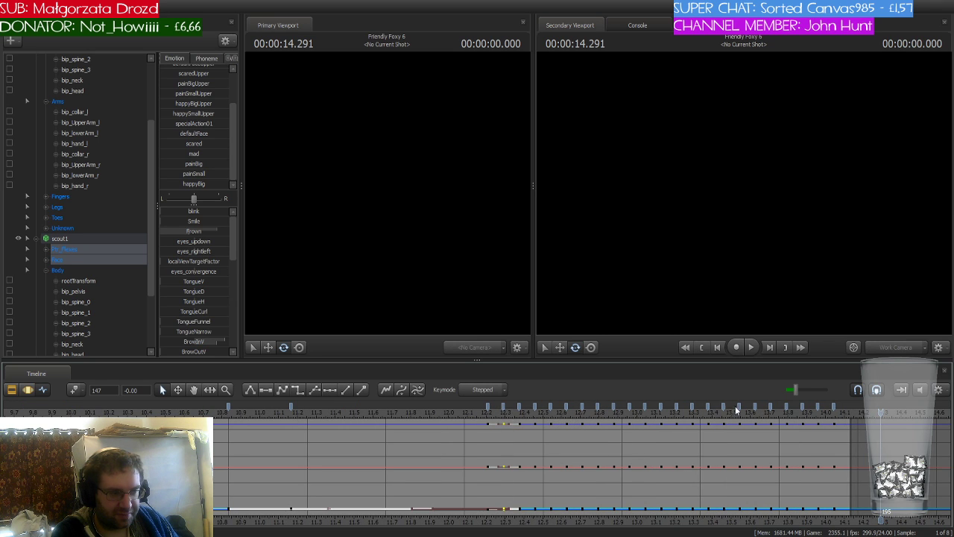
{"action": "left_click", "coordinate": [504, 408]}
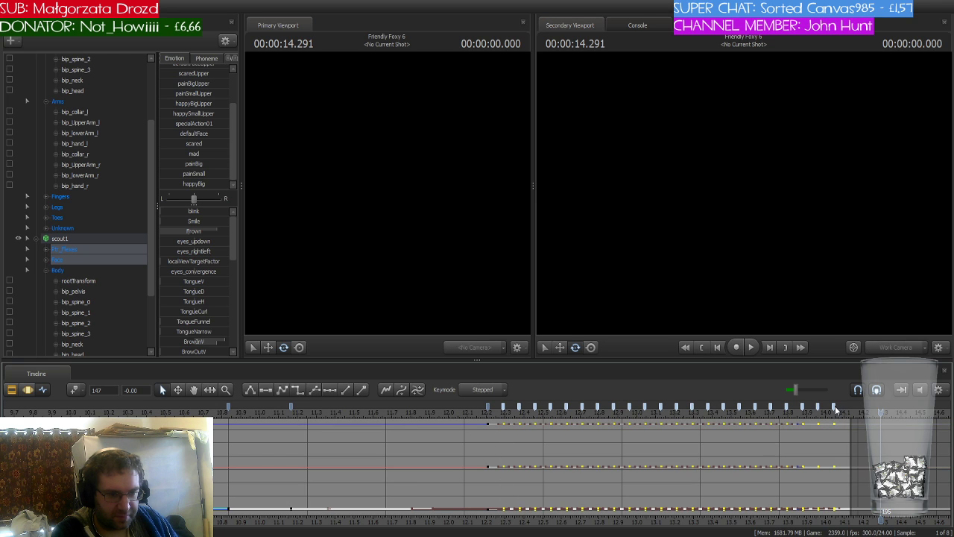
{"action": "key", "text": "Delete"}
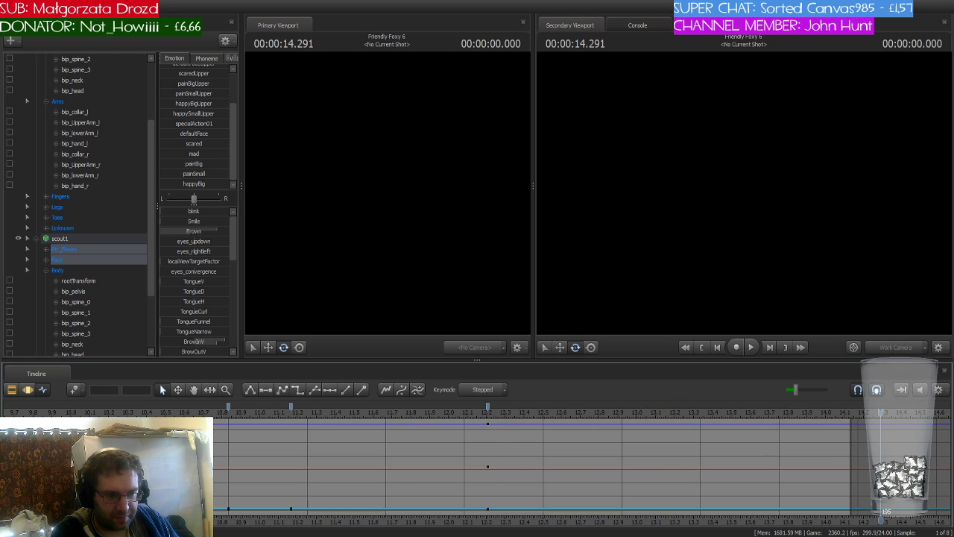
Add keyframes for scout1's face controls at frames 120 and 112
{"action": "left_click", "coordinate": [287, 414]}
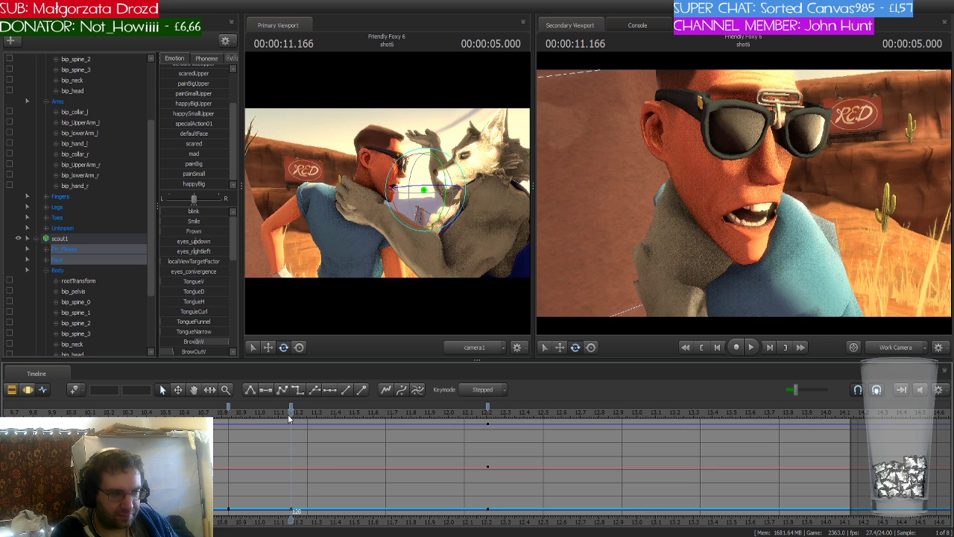
{"action": "left_click", "coordinate": [73, 392]}
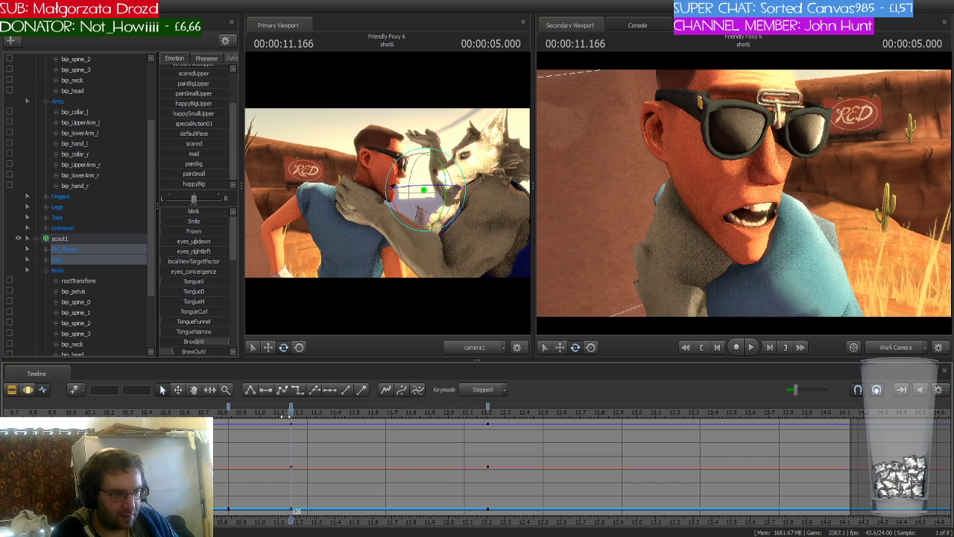
{"action": "left_click_drag", "start_coordinate": [287, 416], "coordinate": [228, 415]}
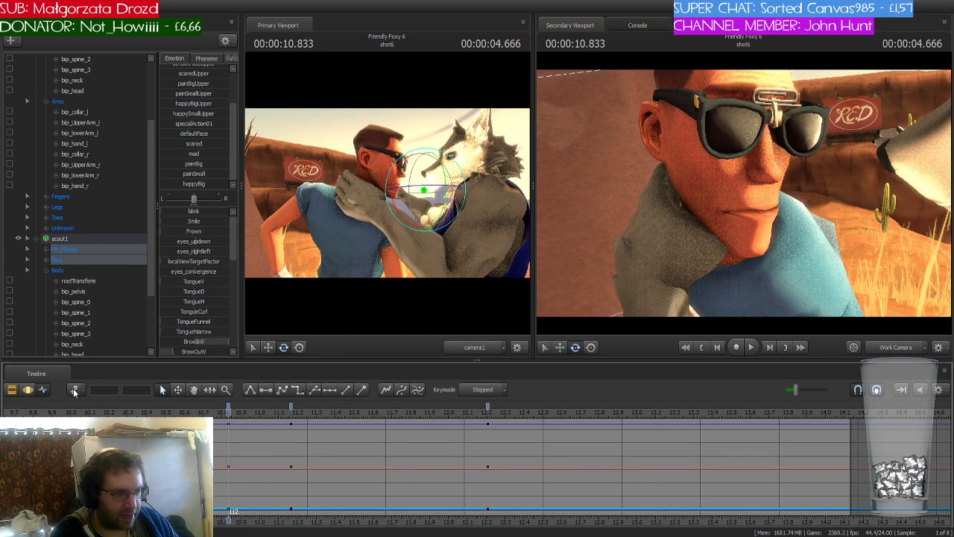
{"action": "scroll", "coordinate": [216, 441], "scroll_direction": "down", "scroll_amount": 6}
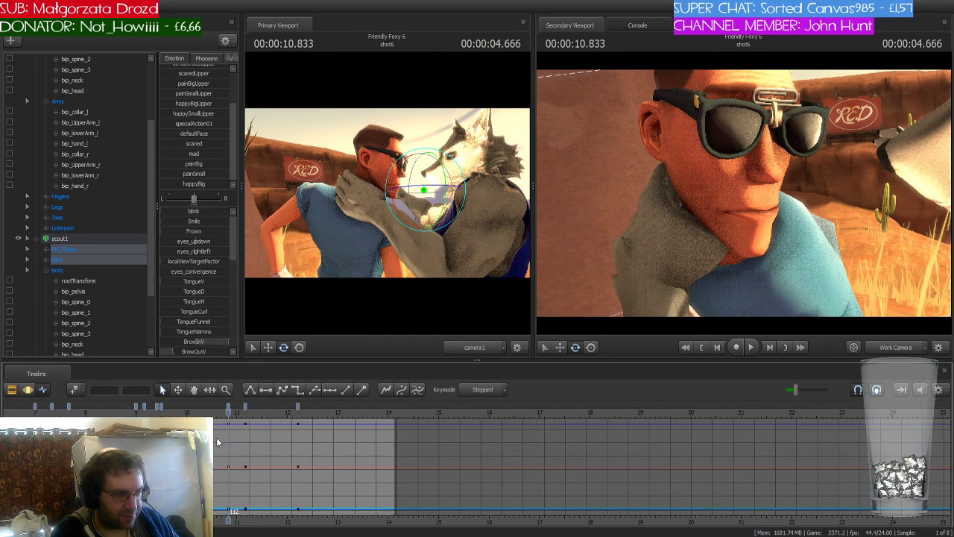
{"action": "scroll", "coordinate": [217, 442], "scroll_direction": "up", "scroll_amount": 6}
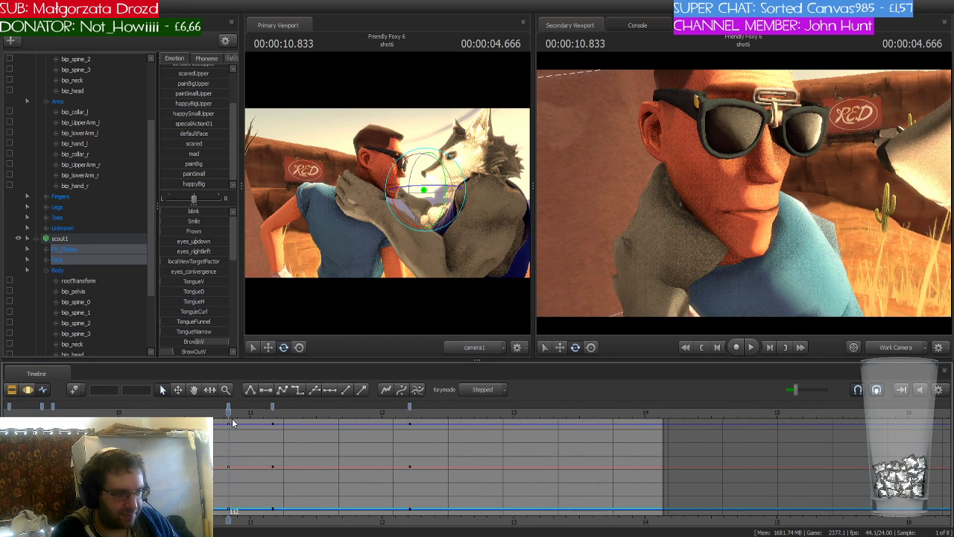
Undo the two added face keyframes and the keyframe deletion after frame 145
{"action": "key", "text": "Down"}
{"action": "key", "text": "ctrl+z"}
{"action": "key", "text": "ctrl+z"}
{"action": "key", "text": "ctrl+z"}
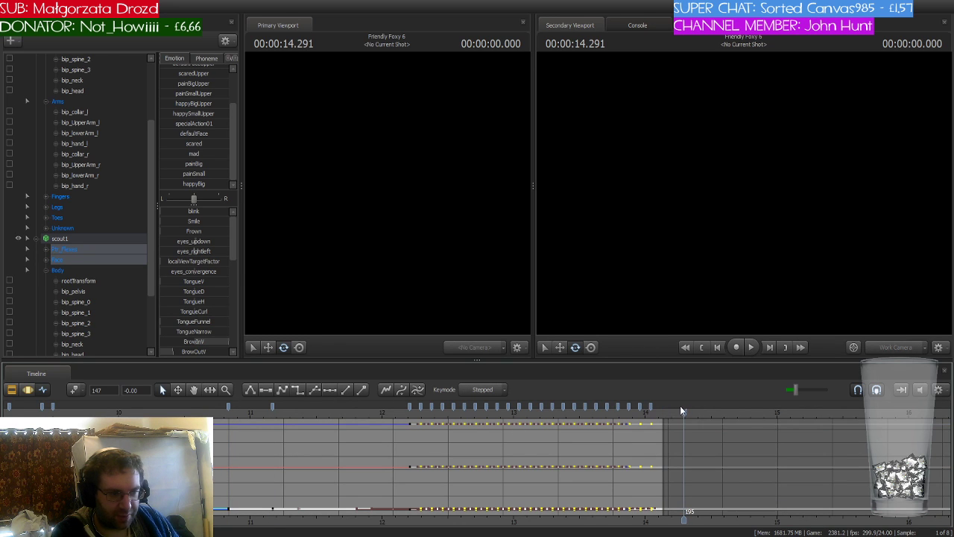
Key scout1's face again at frames 120 and 112, and play back through the slap
{"action": "left_click_drag", "start_coordinate": [679, 413], "coordinate": [272, 413]}
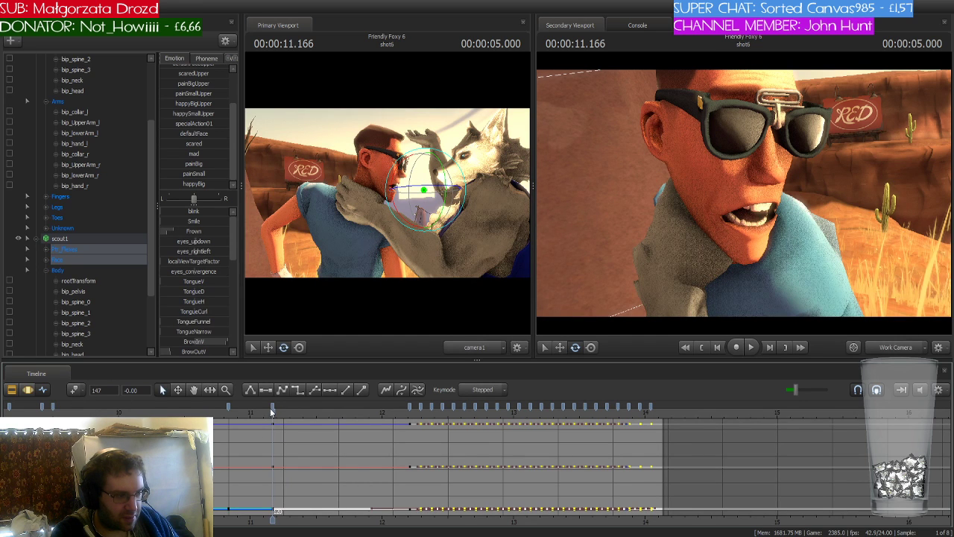
{"action": "left_click_drag", "start_coordinate": [272, 412], "coordinate": [229, 412]}
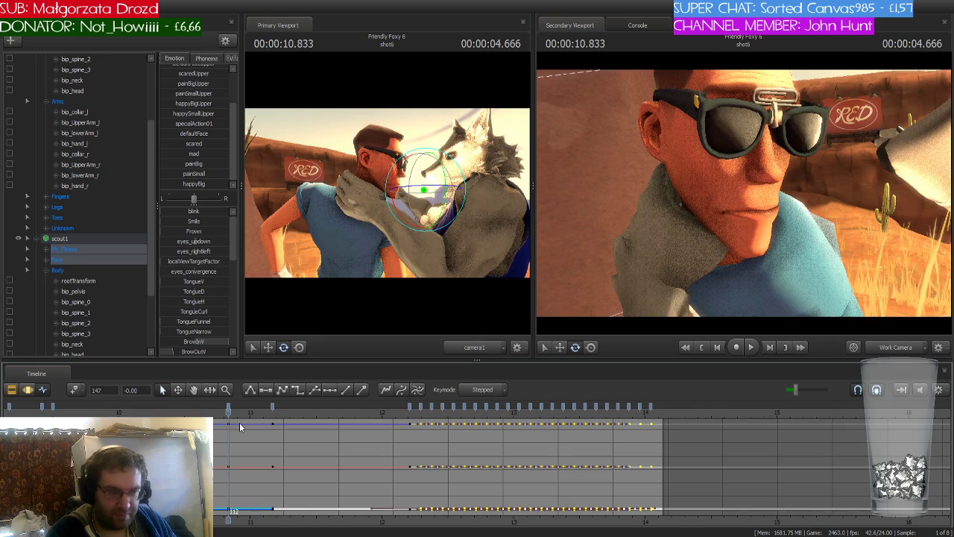
{"action": "key", "text": "space"}
{"action": "scroll", "coordinate": [512, 498], "scroll_direction": "up", "scroll_amount": 2}
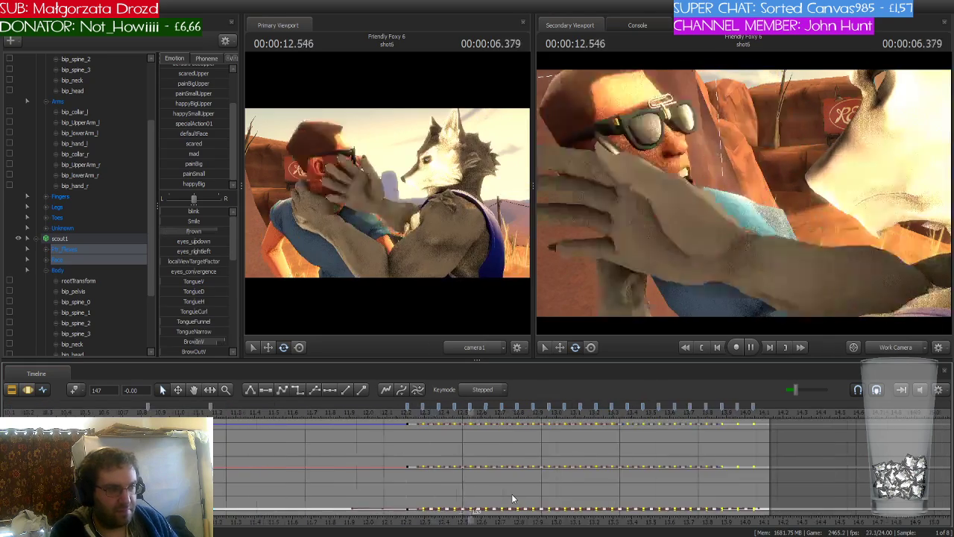
{"action": "key", "text": "space"}
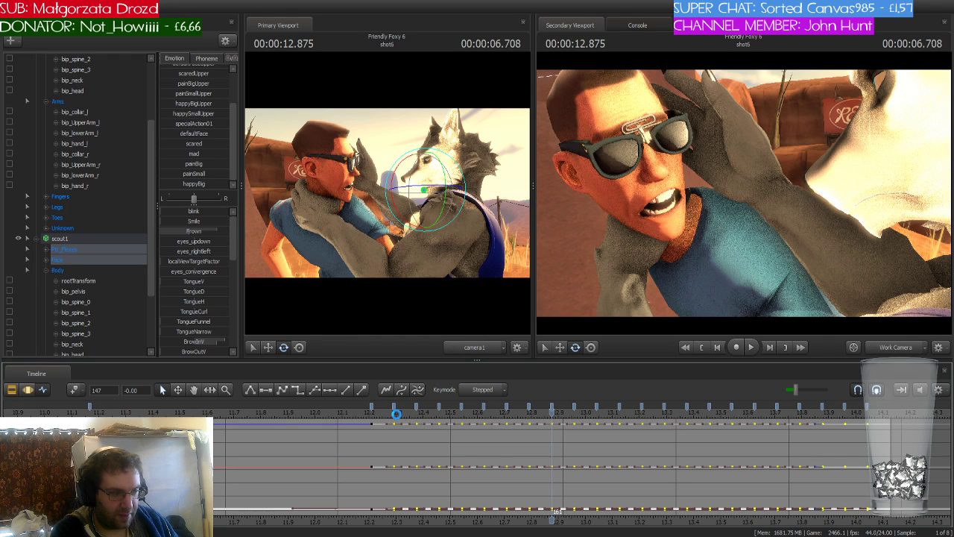
Try the mad emotion preset on scout1's frame 147 keyframe and compare it with frame 145
{"action": "left_click", "coordinate": [394, 410]}
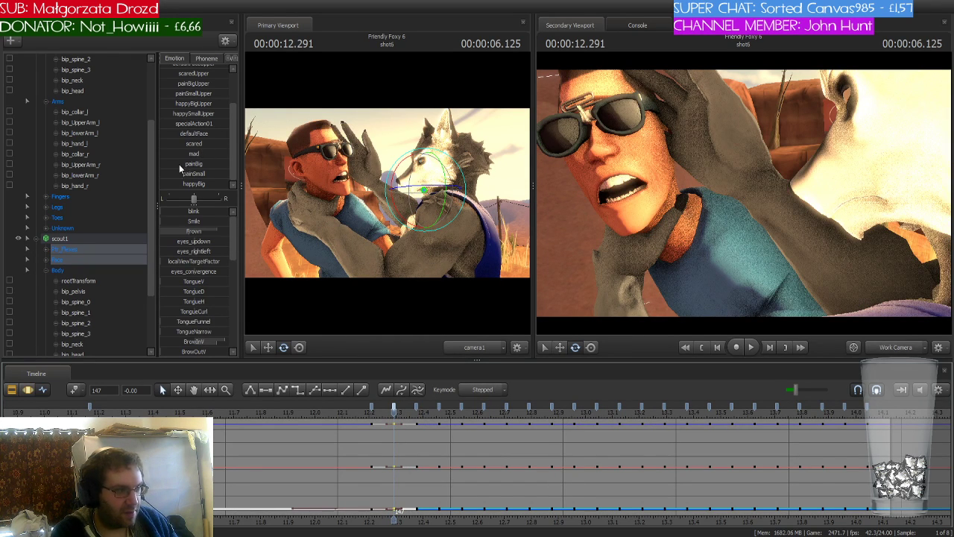
{"action": "left_click_drag", "start_coordinate": [166, 154], "coordinate": [228, 154]}
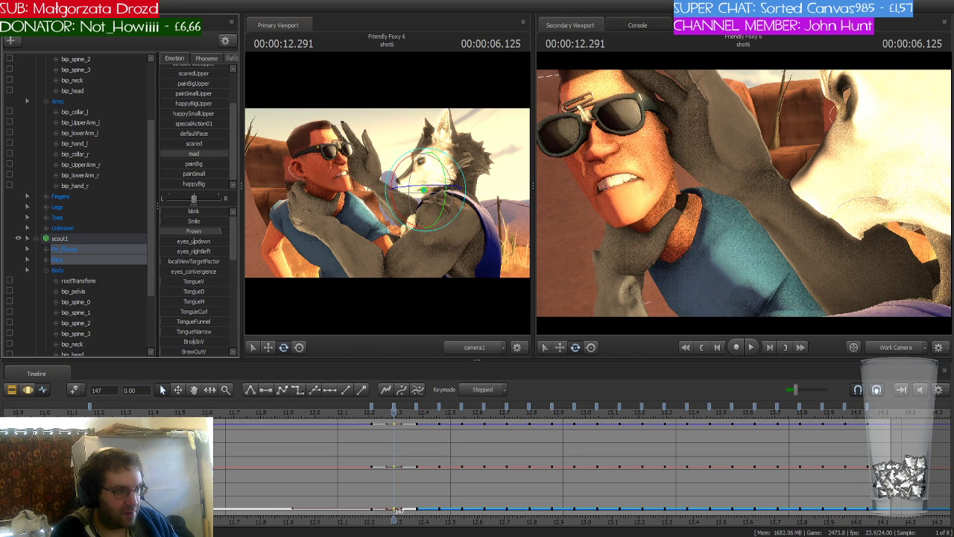
{"action": "left_click_drag", "start_coordinate": [393, 412], "coordinate": [370, 415]}
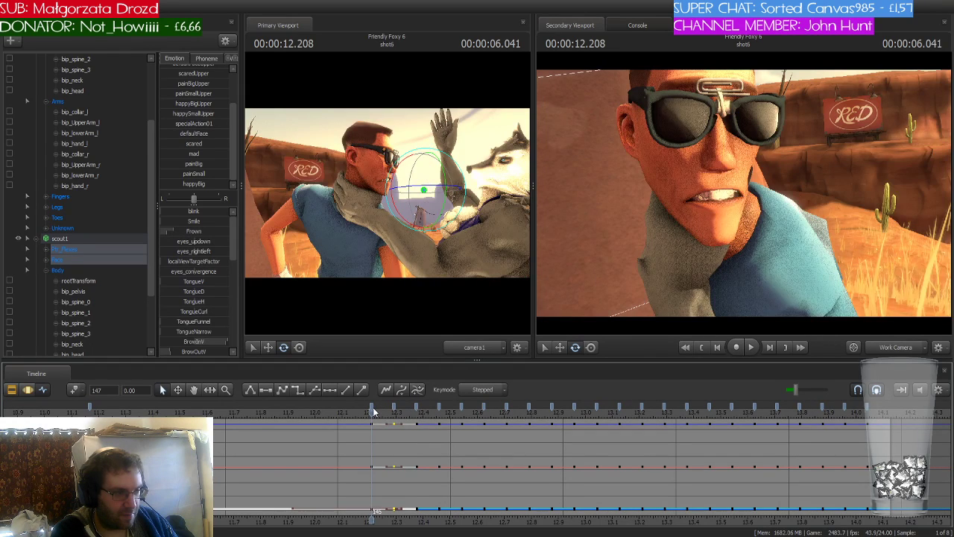
{"action": "key", "text": "space"}
{"action": "key", "text": "Left"}
{"action": "key", "text": "Left"}
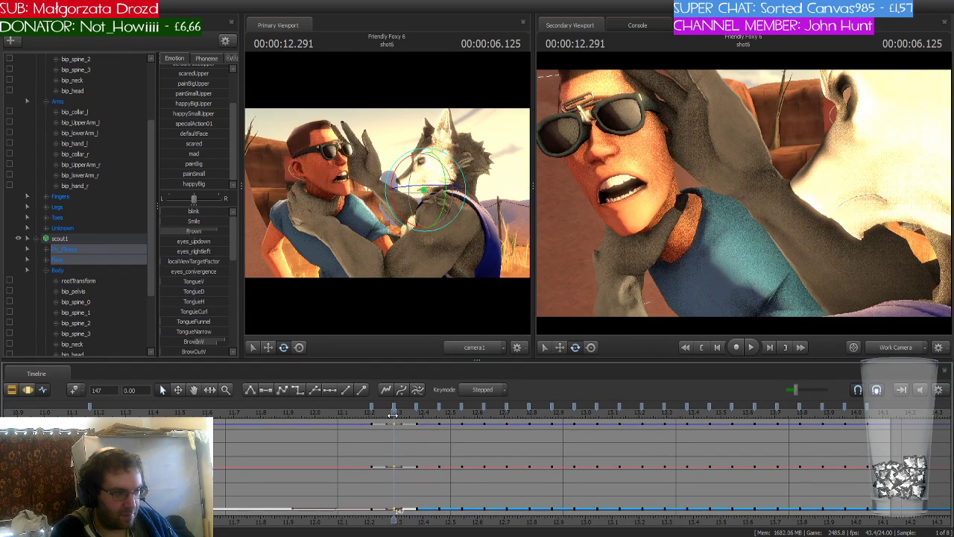
Key scout1's open-mouthed expression at frame 145 and apply the mad preset to the frame 147 keyframe
{"action": "left_click_drag", "start_coordinate": [392, 416], "coordinate": [370, 415]}
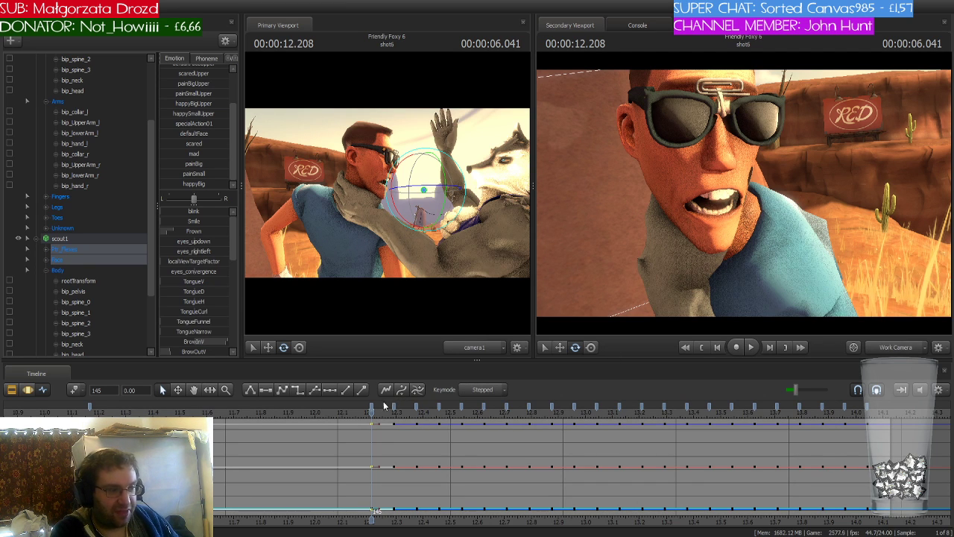
{"action": "left_click", "coordinate": [75, 390]}
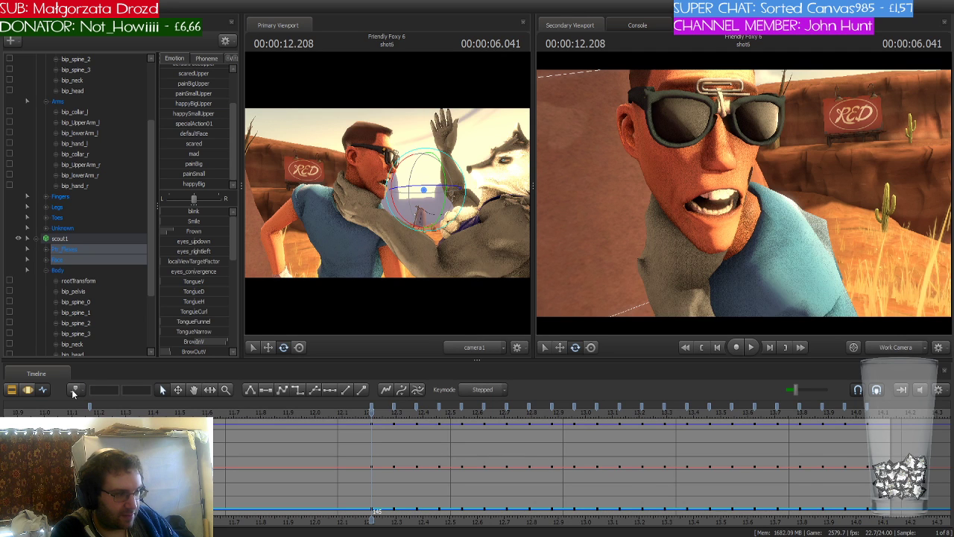
{"action": "left_click_drag", "start_coordinate": [370, 413], "coordinate": [395, 408]}
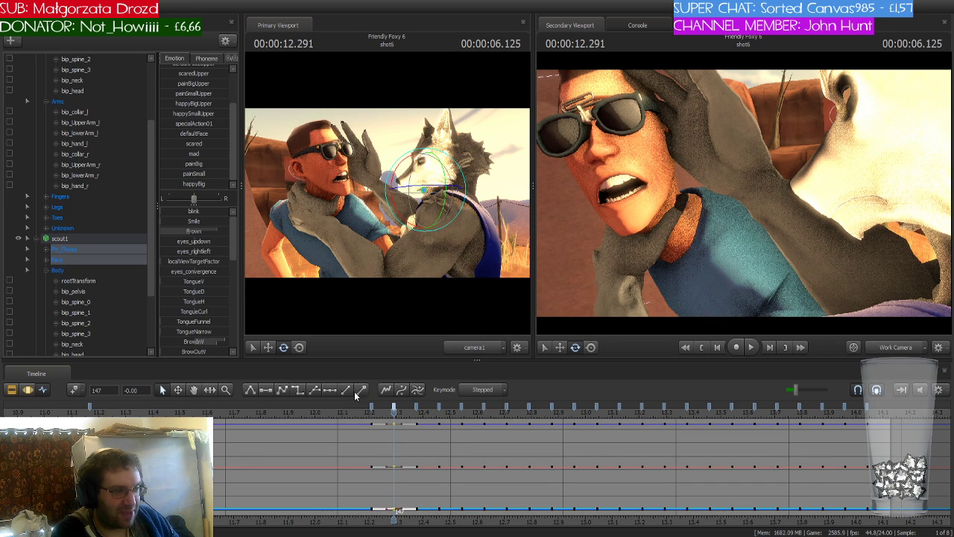
{"action": "left_click_drag", "start_coordinate": [182, 154], "coordinate": [217, 155]}
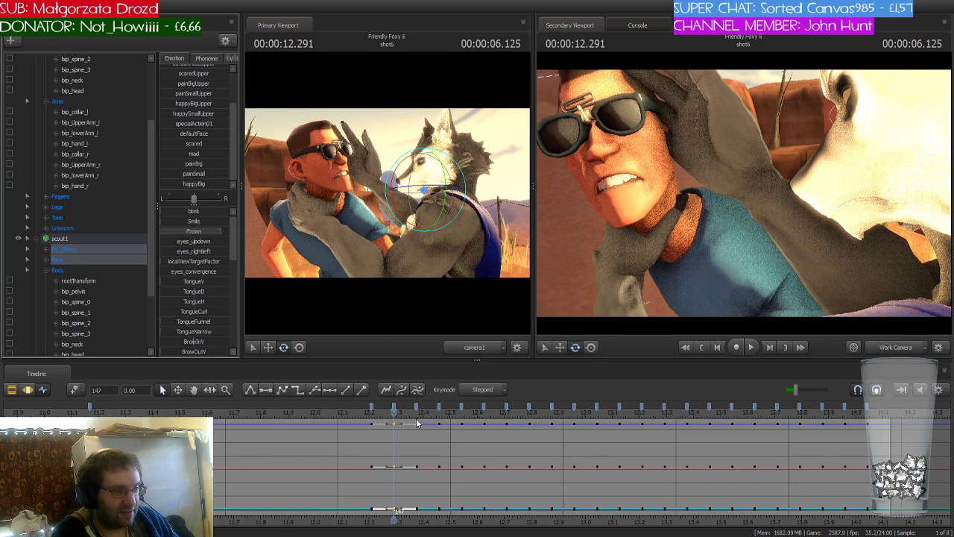
Apply the painSmall preset to scout1's frame 149 keyframe and the scared preset to the frame 151 keyframe
{"action": "left_click_drag", "start_coordinate": [396, 412], "coordinate": [415, 417]}
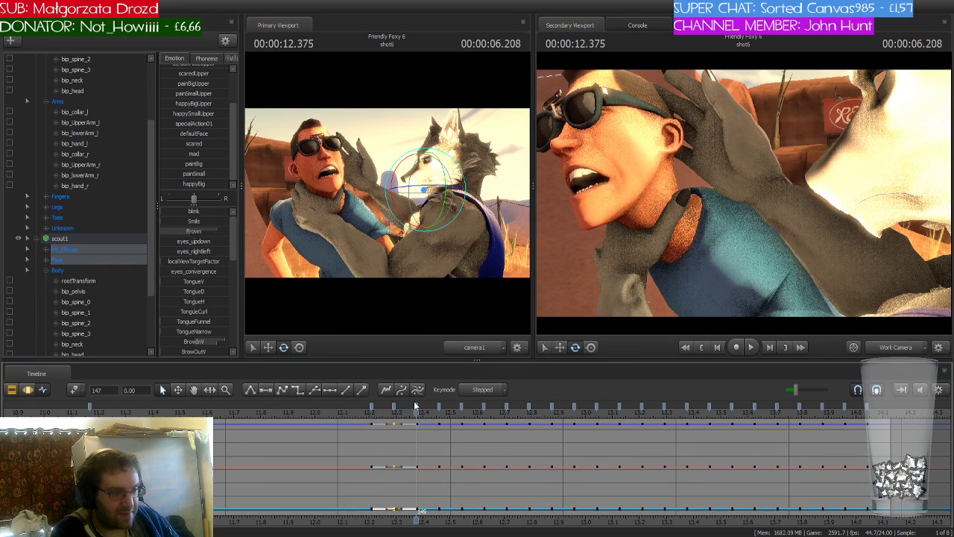
{"action": "left_click", "coordinate": [416, 407]}
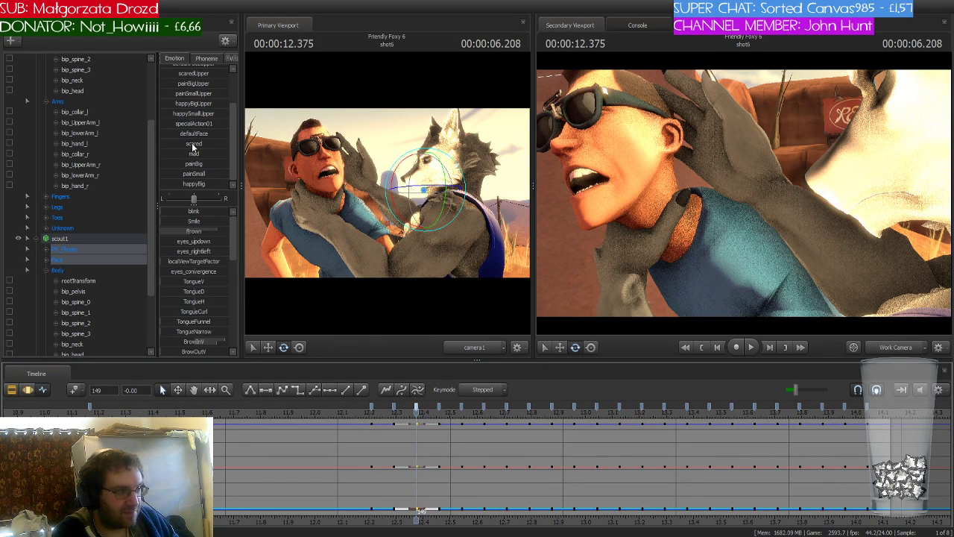
{"action": "left_click", "coordinate": [193, 173]}
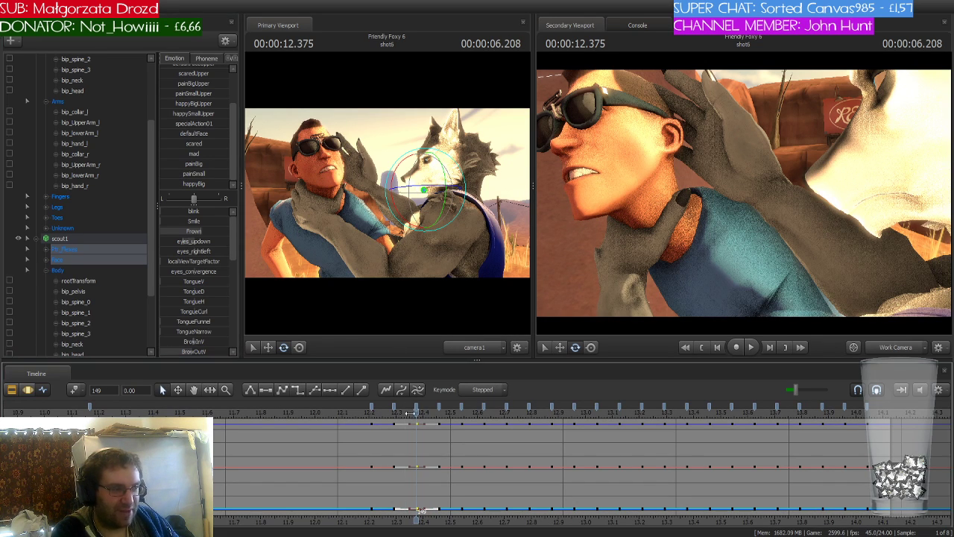
{"action": "left_click_drag", "start_coordinate": [416, 411], "coordinate": [442, 415]}
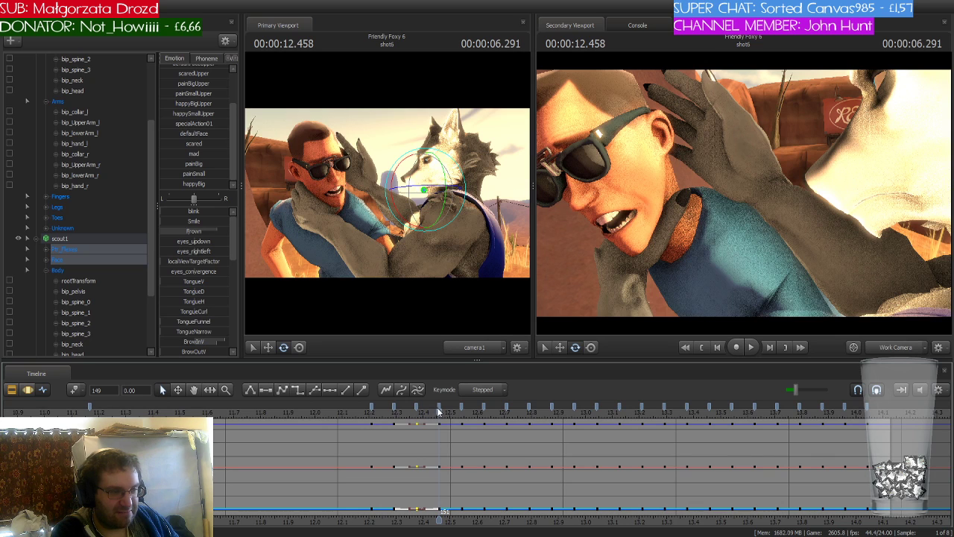
{"action": "left_click", "coordinate": [439, 407]}
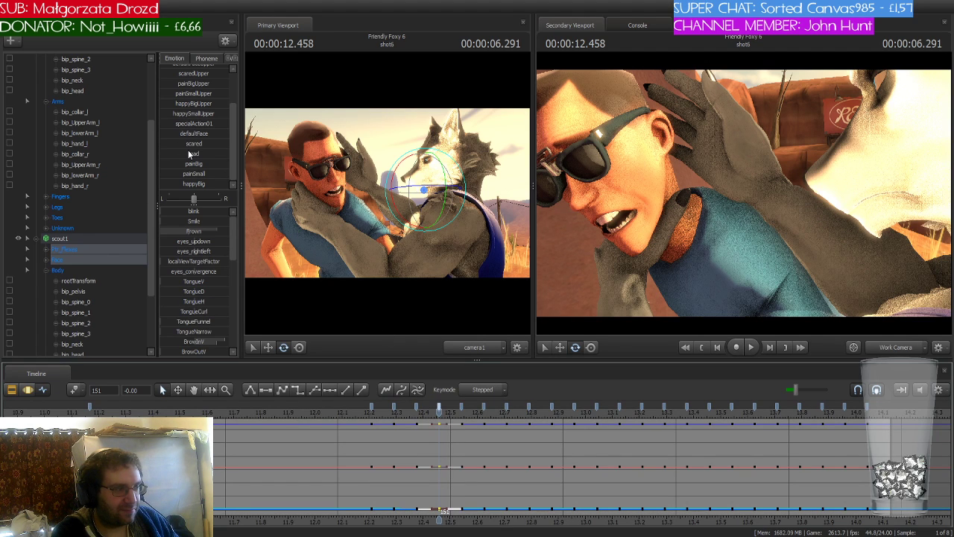
{"action": "left_click_drag", "start_coordinate": [207, 145], "coordinate": [229, 145]}
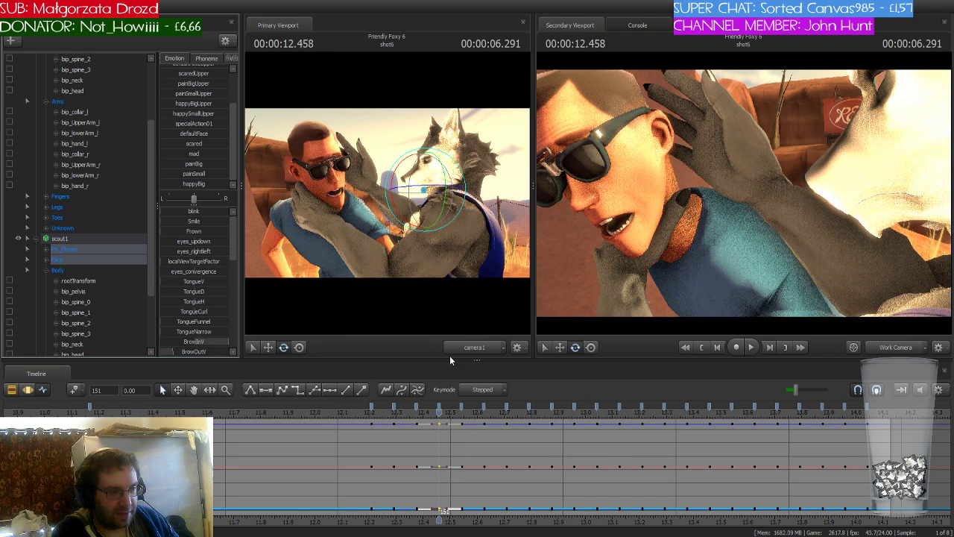
Copy scout1's facial keyframes from frames 145 to 151 and paste them over the keyframes at frames 153 to 159
{"action": "left_click", "coordinate": [372, 406]}
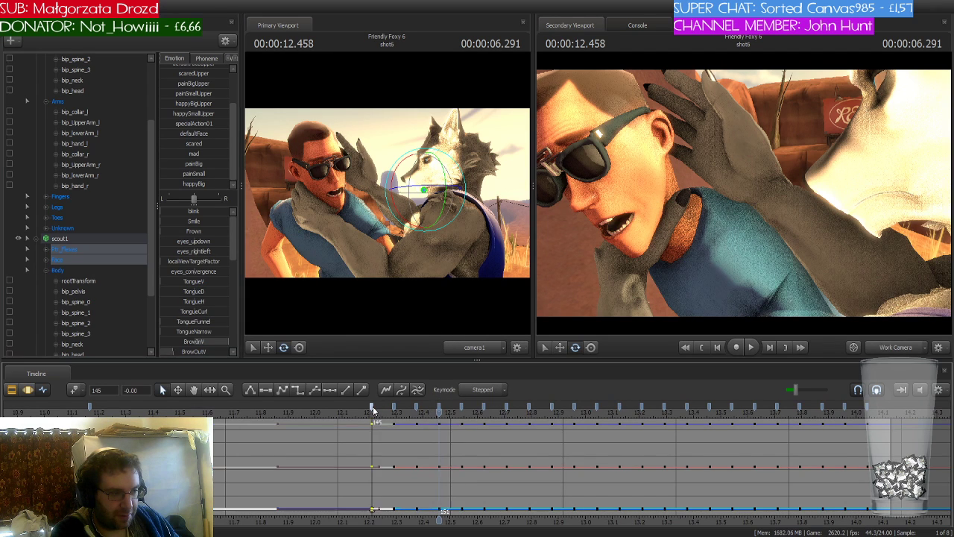
{"action": "left_click", "coordinate": [440, 408], "text": "shift"}
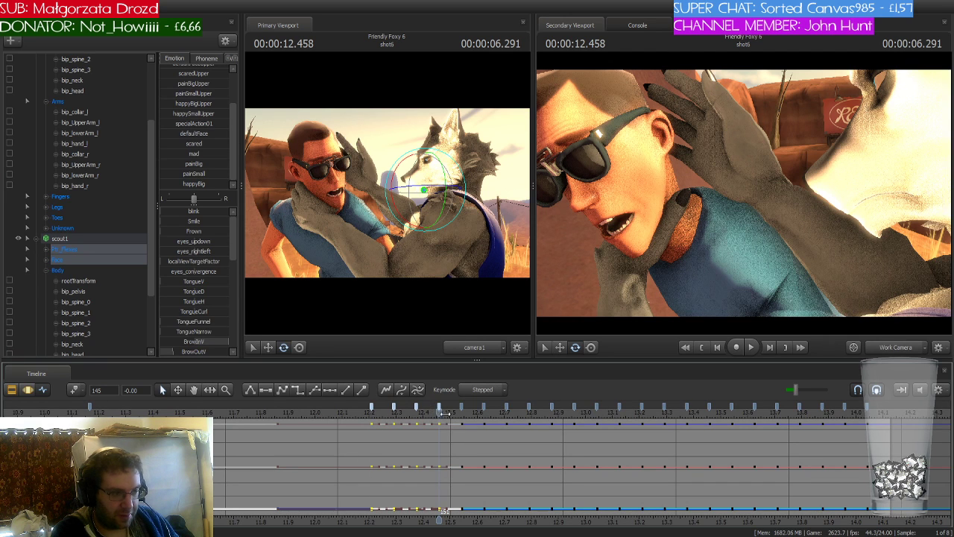
{"action": "left_click", "coordinate": [462, 410]}
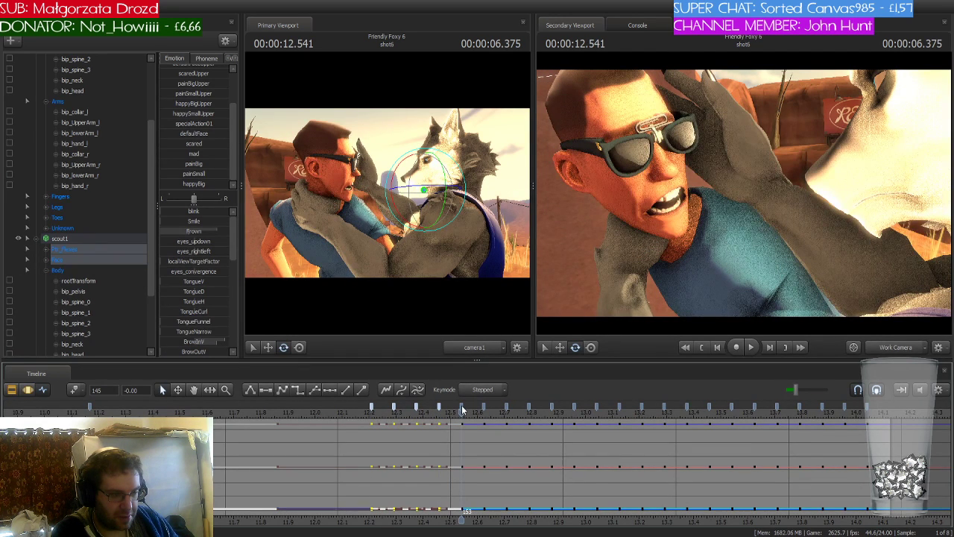
{"action": "left_click", "coordinate": [462, 409]}
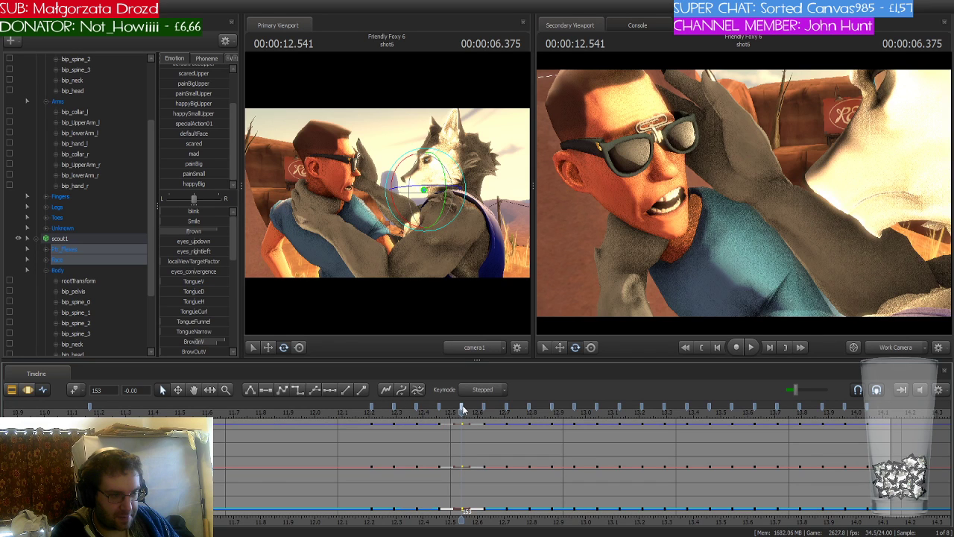
{"action": "left_click", "coordinate": [528, 408], "text": "shift"}
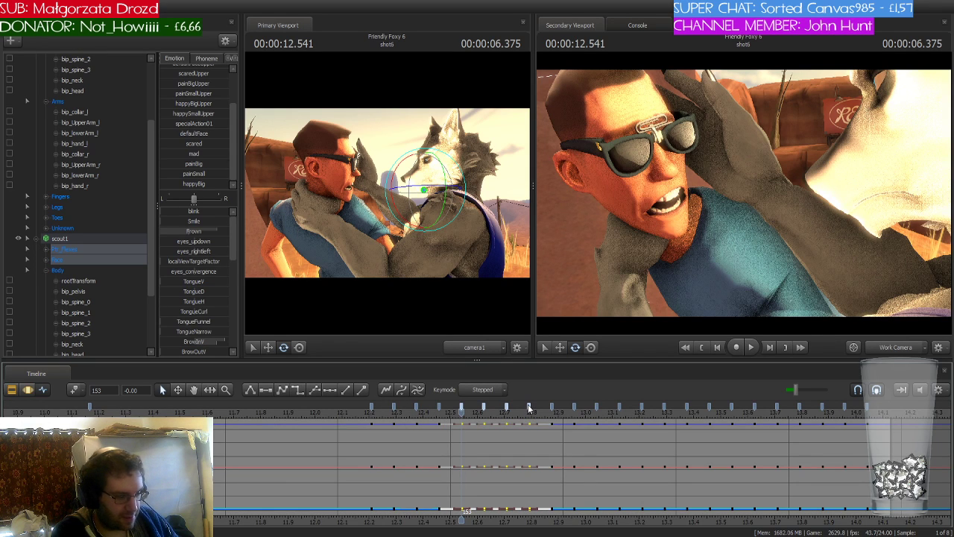
{"action": "key", "text": "ctrl+v"}
Play back scout1's reaction from frame 145 and check the repeated expressions frame by frame up to frame 161
{"action": "left_click_drag", "start_coordinate": [462, 410], "coordinate": [369, 416]}
{"action": "key", "text": "space"}
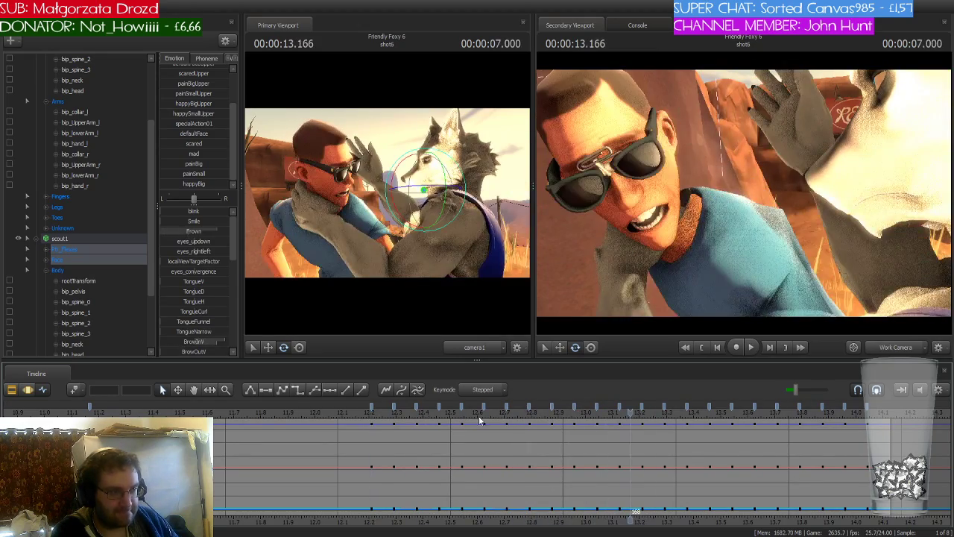
{"action": "key", "text": "space"}
{"action": "key", "text": "Right"}
{"action": "key", "text": "Right"}
{"action": "key", "text": "Right"}
{"action": "key", "text": "Right"}
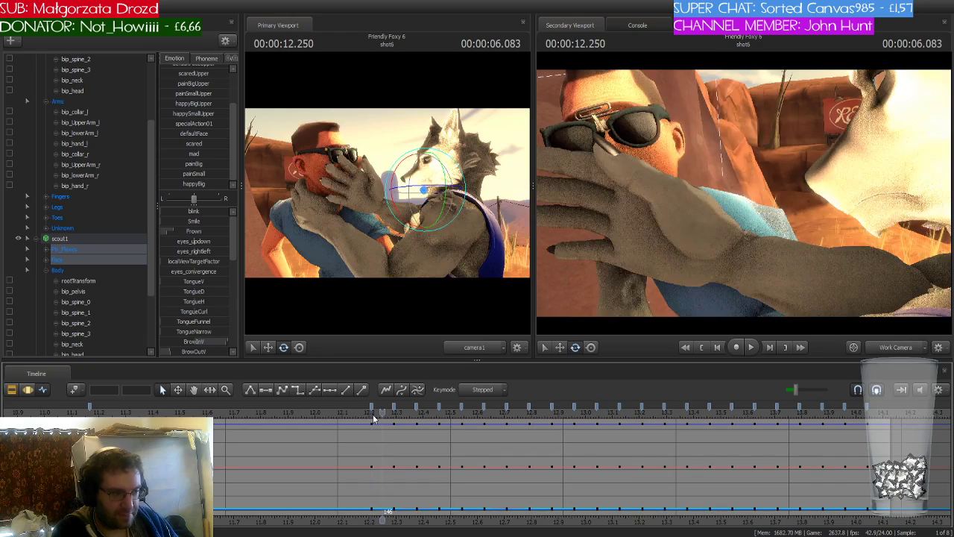
{"action": "key", "text": "Right"}
{"action": "key", "text": "Right"}
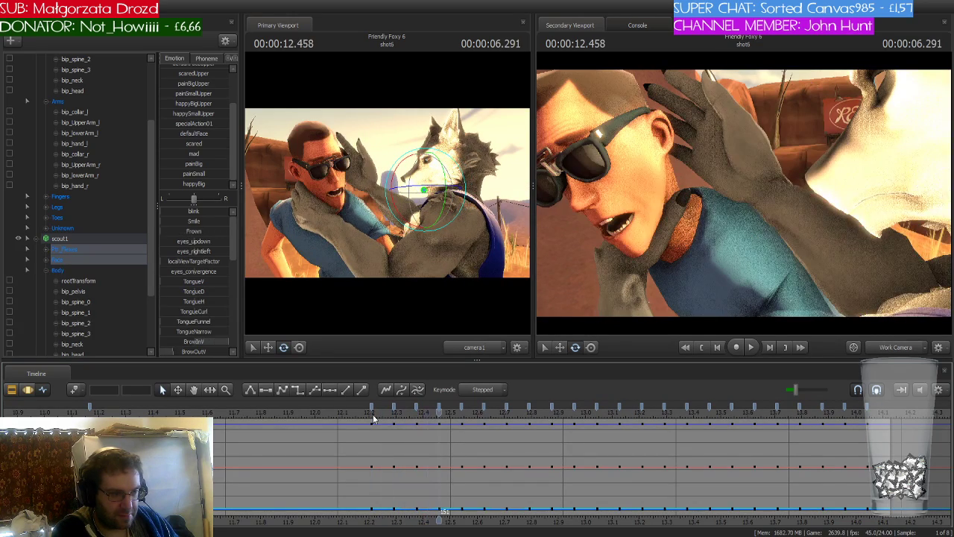
{"action": "key", "text": "Right"}
{"action": "key", "text": "Right"}
{"action": "key", "text": "Right"}
{"action": "key", "text": "Right"}
{"action": "key", "text": "Right"}
{"action": "key", "text": "Right"}
{"action": "key", "text": "Right"}
{"action": "key", "text": "Right"}
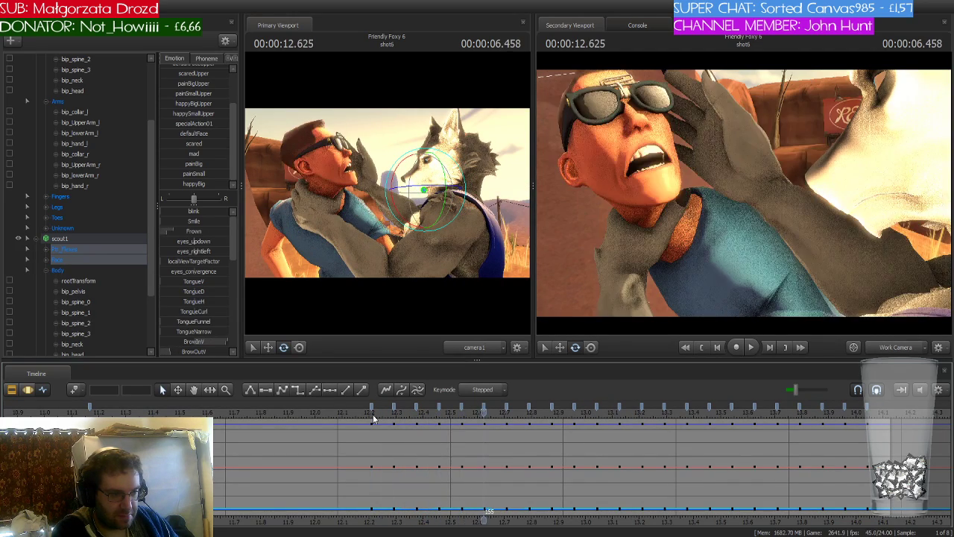
{"action": "key", "text": "Right"}
{"action": "key", "text": "Right"}
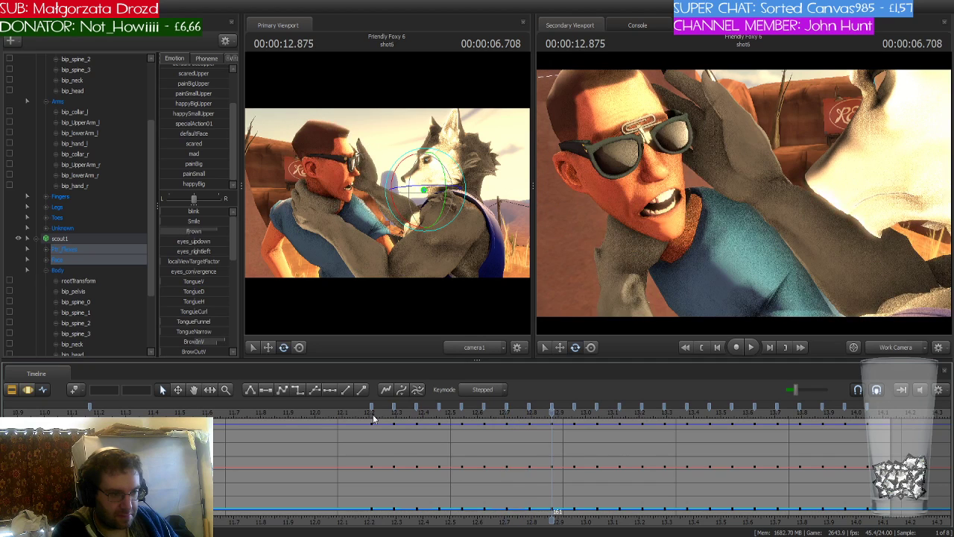
Paste the copied expression keyframes over scout1's keyframes at frames 161 to 167 and 169 to 175
{"action": "left_click", "coordinate": [553, 410]}
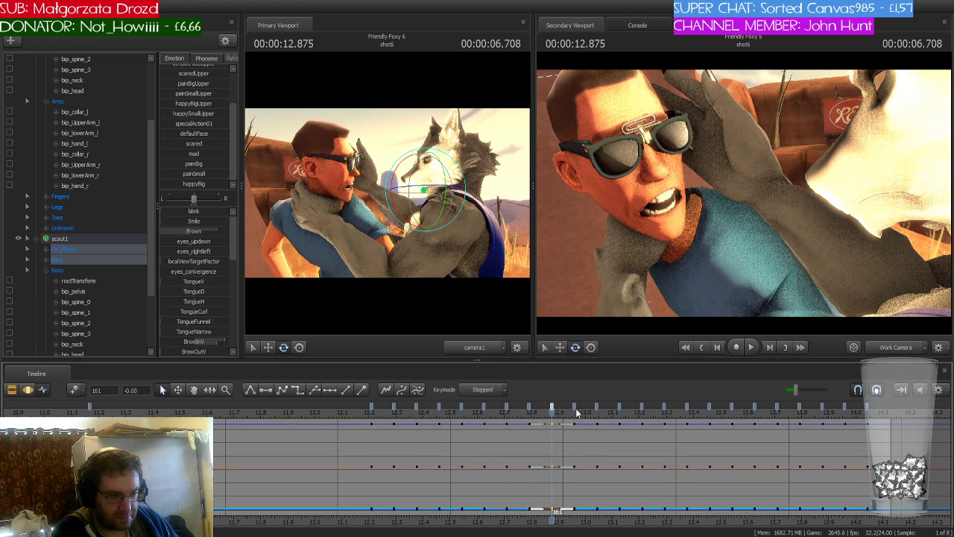
{"action": "left_click", "coordinate": [619, 406], "text": "shift"}
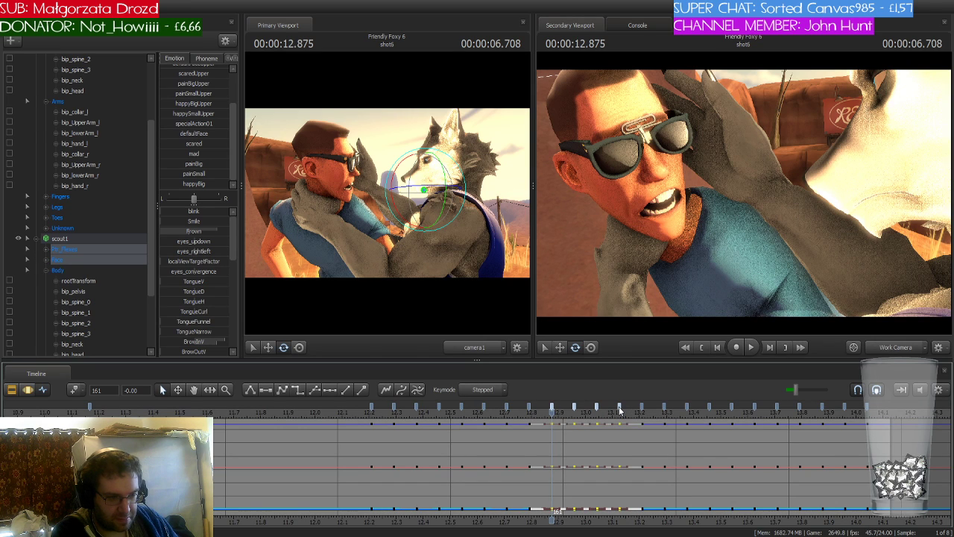
{"action": "key", "text": "ctrl+v"}
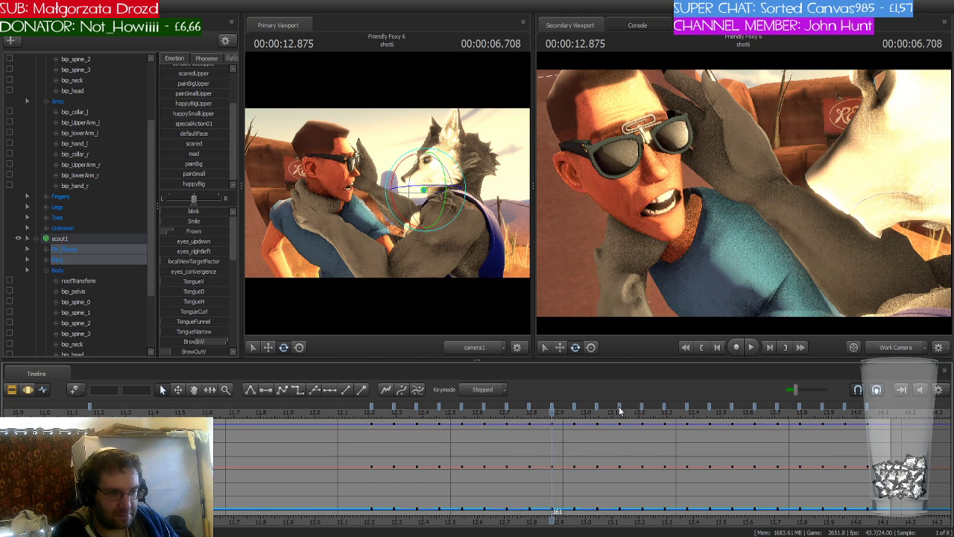
{"action": "left_click", "coordinate": [641, 408]}
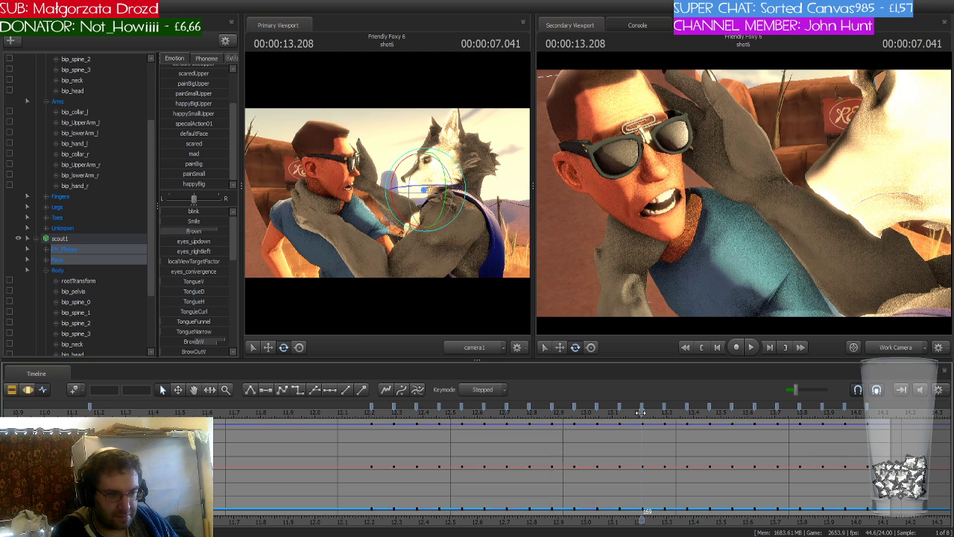
{"action": "left_click", "coordinate": [641, 409]}
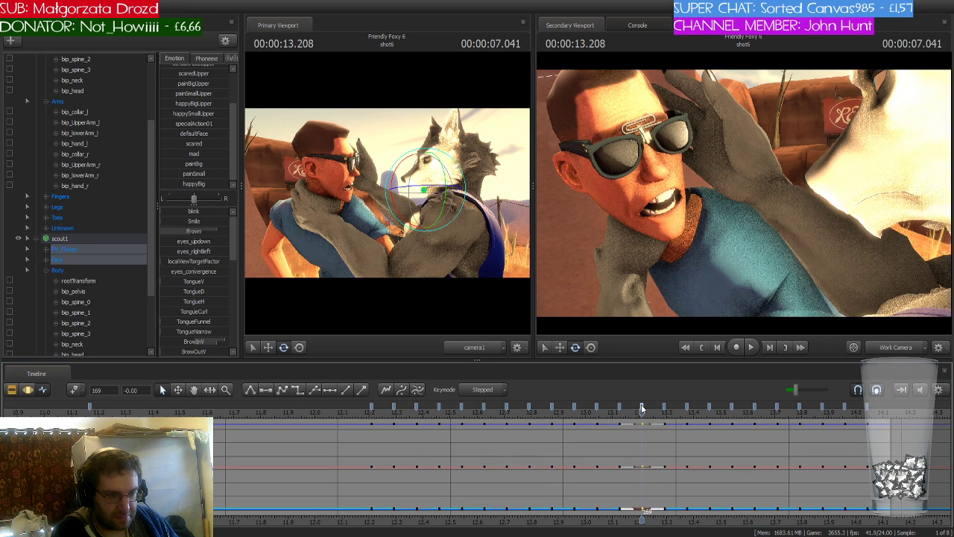
{"action": "left_click", "coordinate": [710, 408], "text": "shift"}
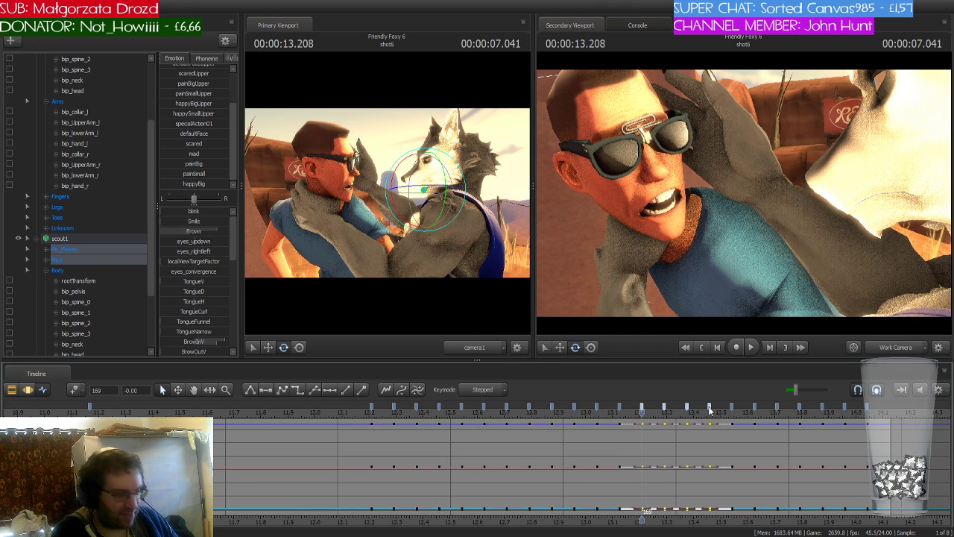
{"action": "key", "text": "ctrl+v"}
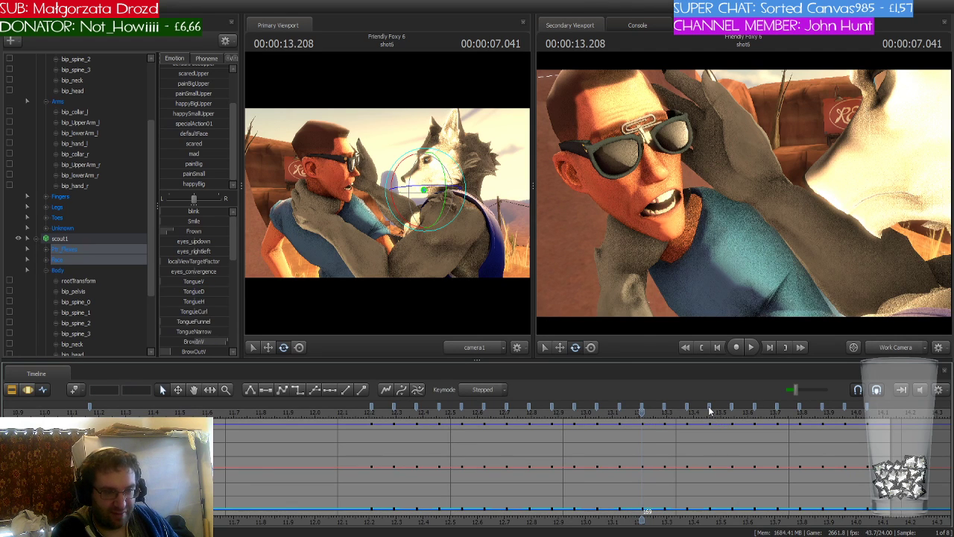
Paste the same expression keyframes over scout1's keyframes at frames 177 to 183 and from frame 185 to the last keyframe
{"action": "left_click", "coordinate": [731, 409]}
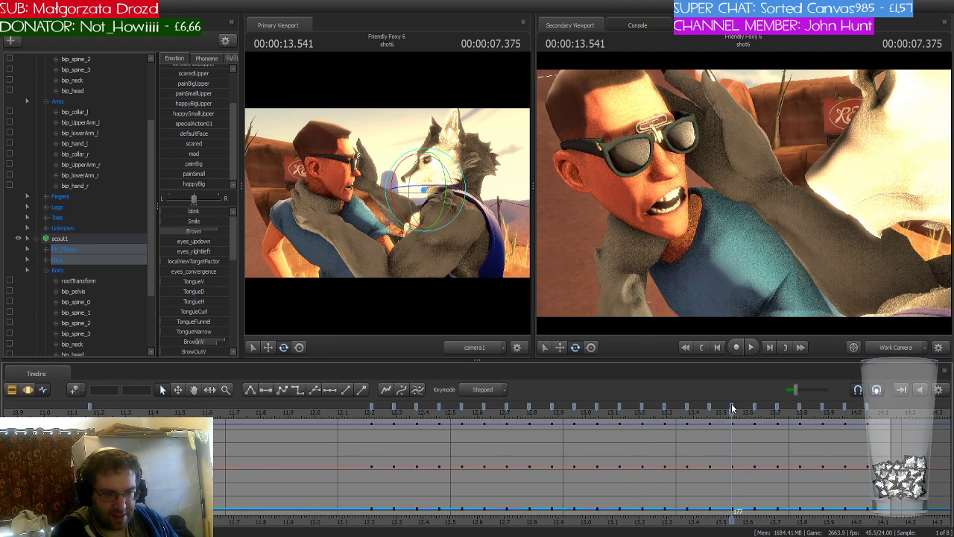
{"action": "left_click", "coordinate": [732, 408]}
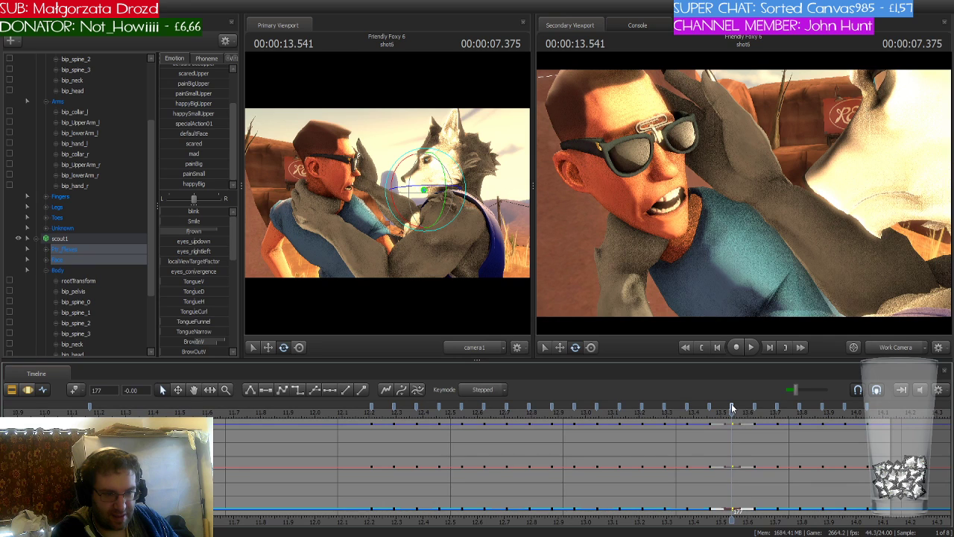
{"action": "left_click", "coordinate": [799, 404], "text": "shift"}
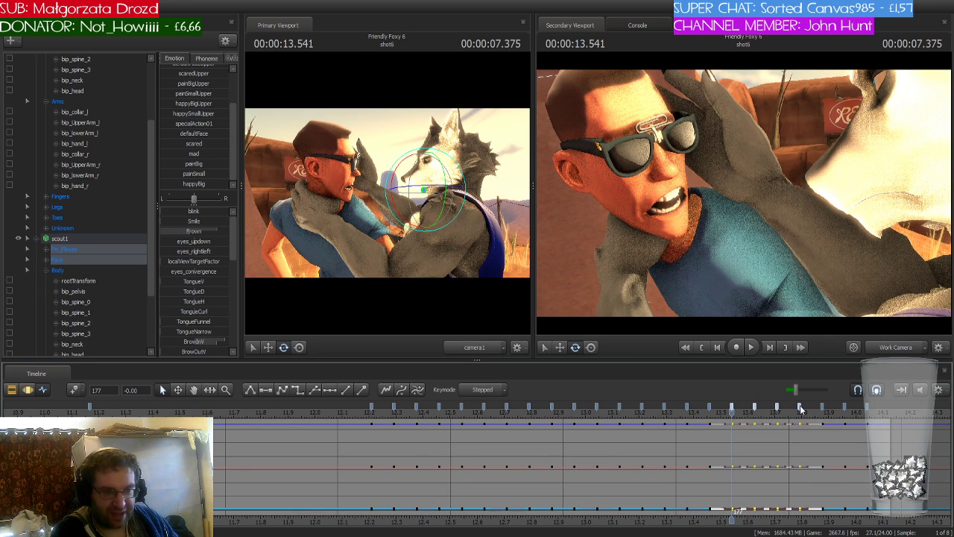
{"action": "left_click", "coordinate": [424, 452]}
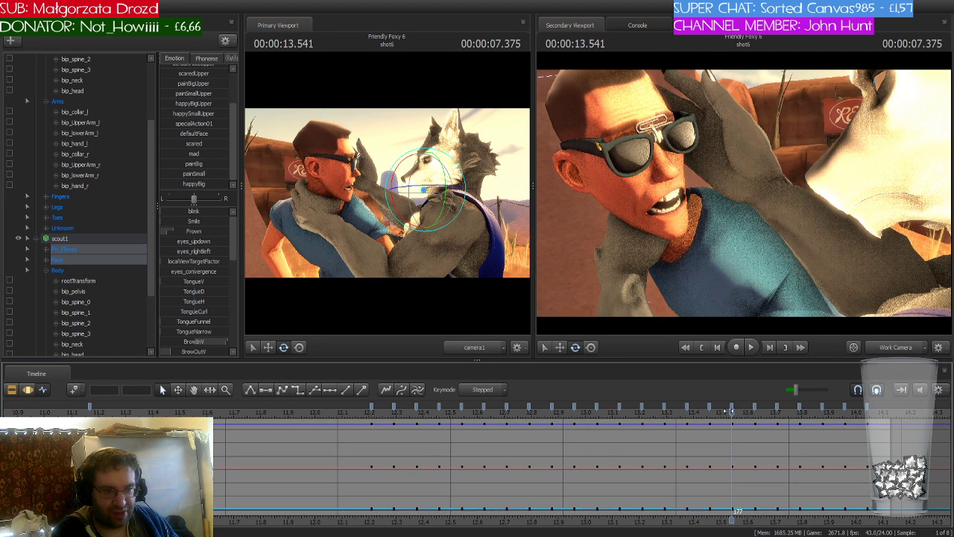
{"action": "left_click_drag", "start_coordinate": [733, 413], "coordinate": [823, 412]}
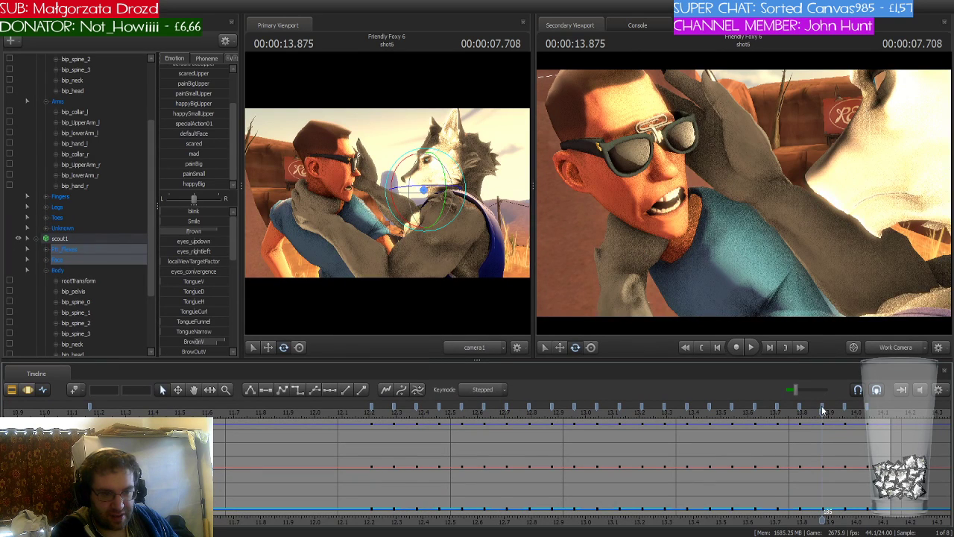
{"action": "left_click", "coordinate": [823, 408]}
{"action": "left_click", "coordinate": [867, 407], "text": "shift"}
{"action": "key", "text": "ctrl+v"}
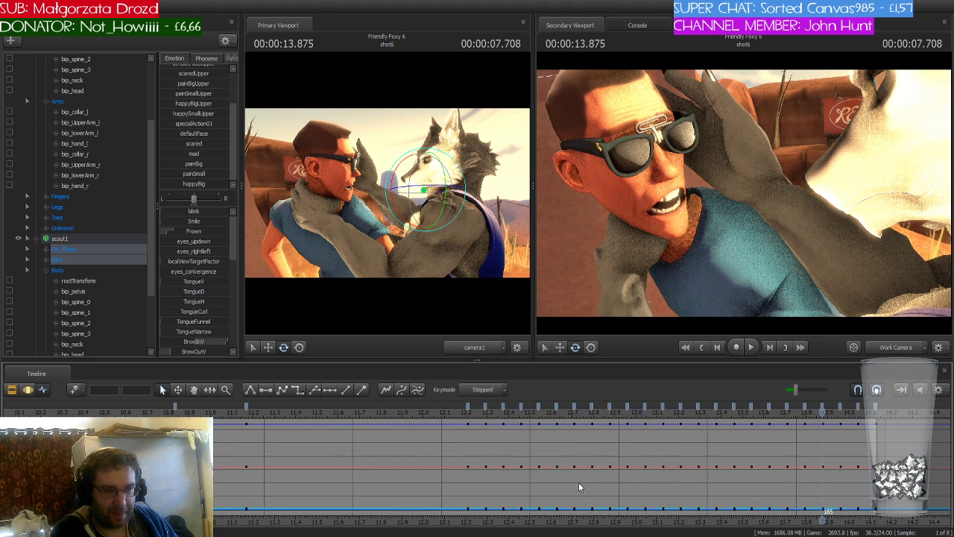
Select scout1's facial keyframes from frame 145 to the last one and play back the slap sequence to the end of the shot
{"action": "scroll", "coordinate": [566, 462], "scroll_direction": "down", "scroll_amount": 2}
{"action": "left_click", "coordinate": [542, 415]}
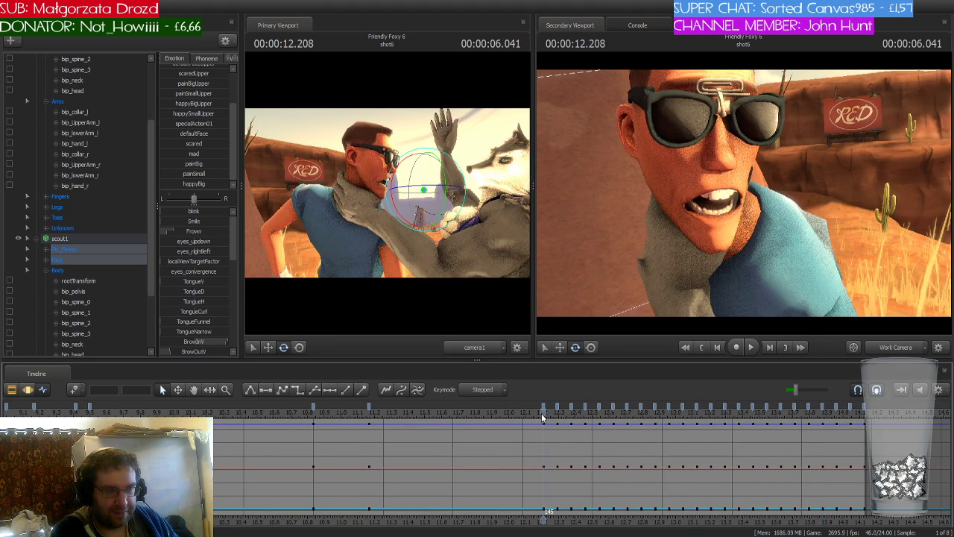
{"action": "left_click", "coordinate": [544, 407]}
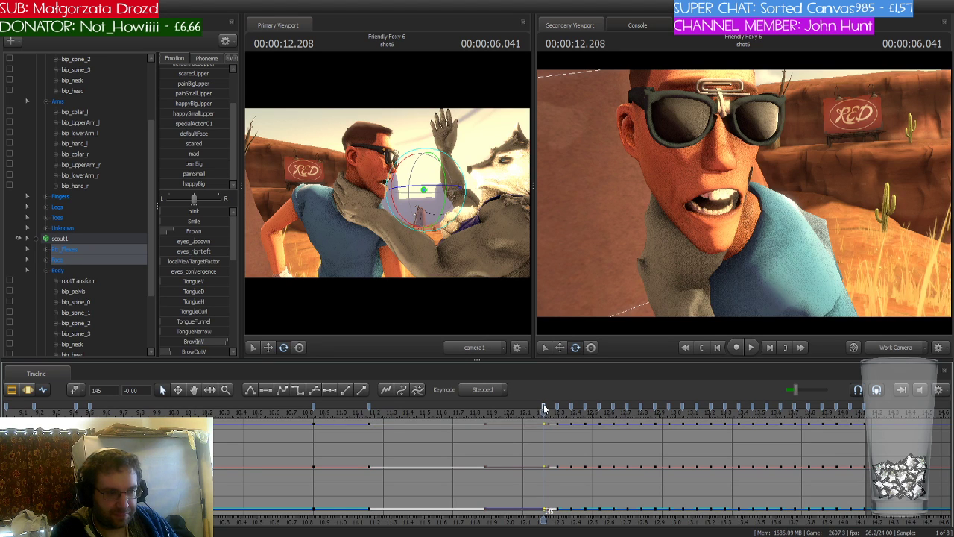
{"action": "left_click", "coordinate": [862, 404], "text": "shift"}
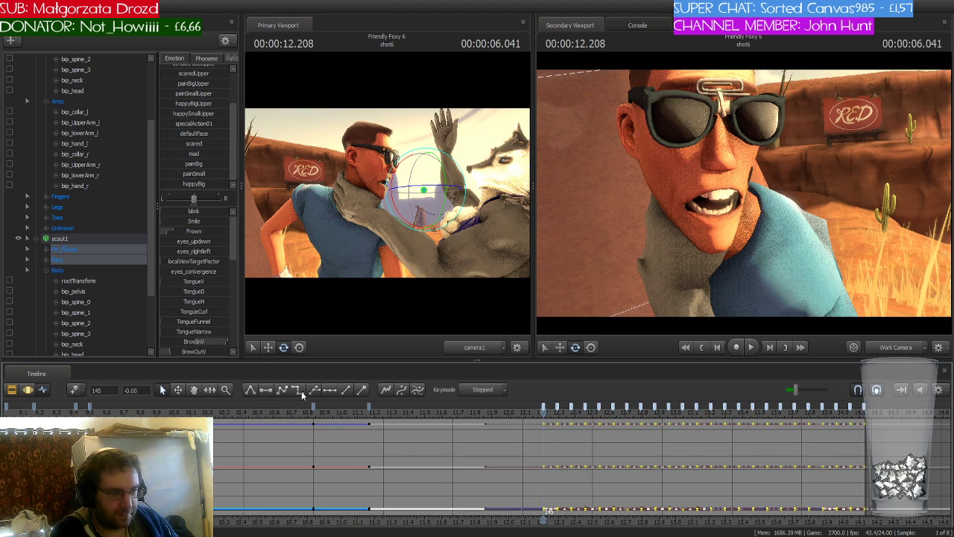
{"action": "key", "text": "space"}
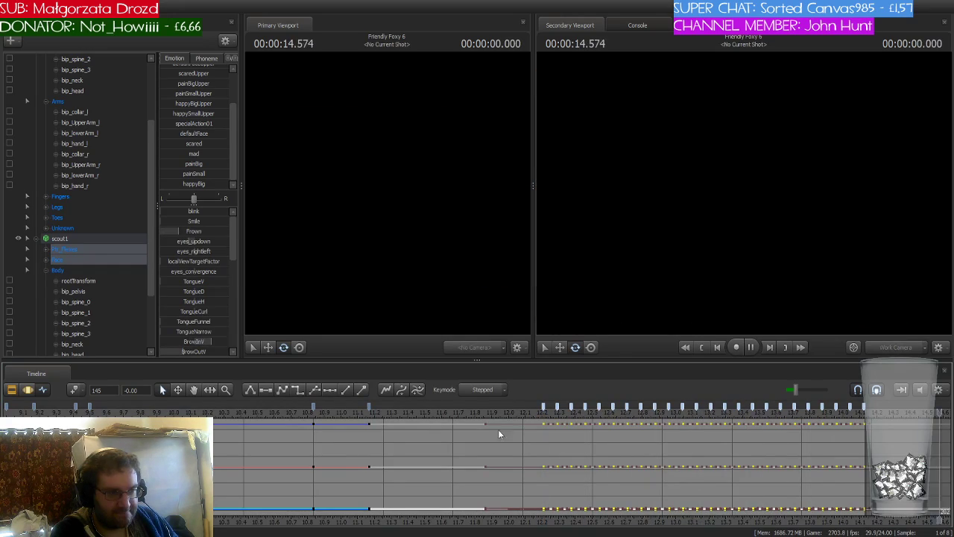
{"action": "key", "text": "space"}
{"action": "scroll", "coordinate": [505, 430], "scroll_direction": "down", "scroll_amount": 4}
{"action": "left_click_drag", "start_coordinate": [841, 523], "coordinate": [811, 522]}
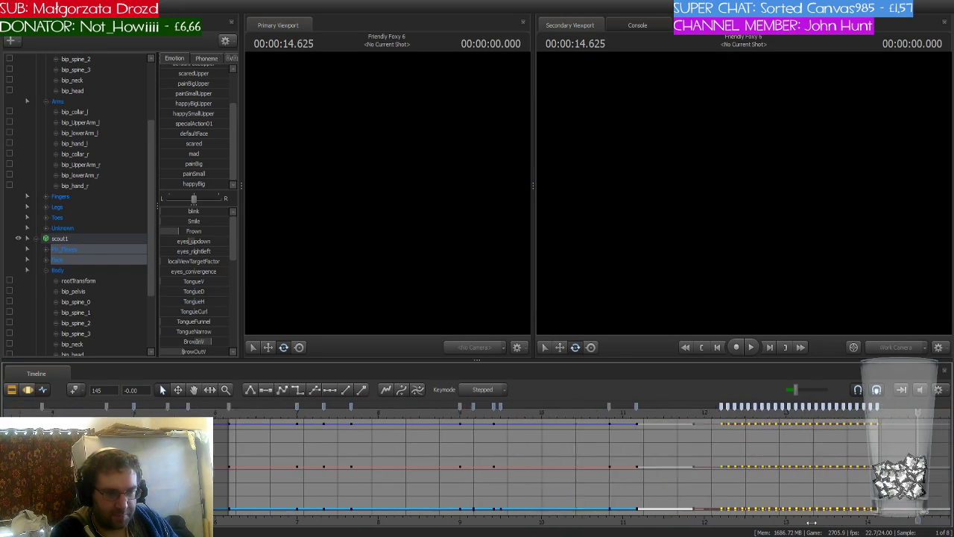
Show only the curves of scout1's flex group above Face, and play back the slap reaction from frame 132
{"action": "left_click", "coordinate": [79, 249]}
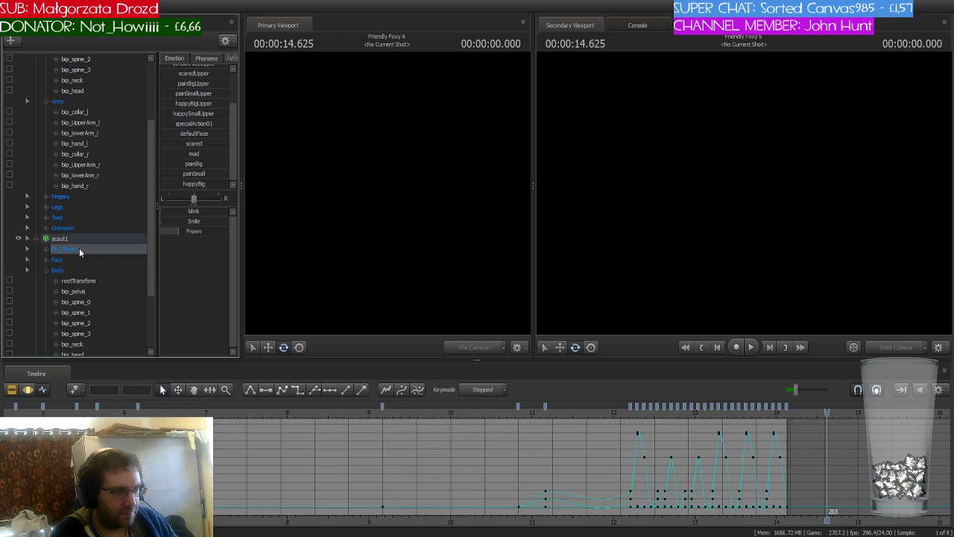
{"action": "left_click", "coordinate": [632, 418]}
{"action": "key", "text": "space"}
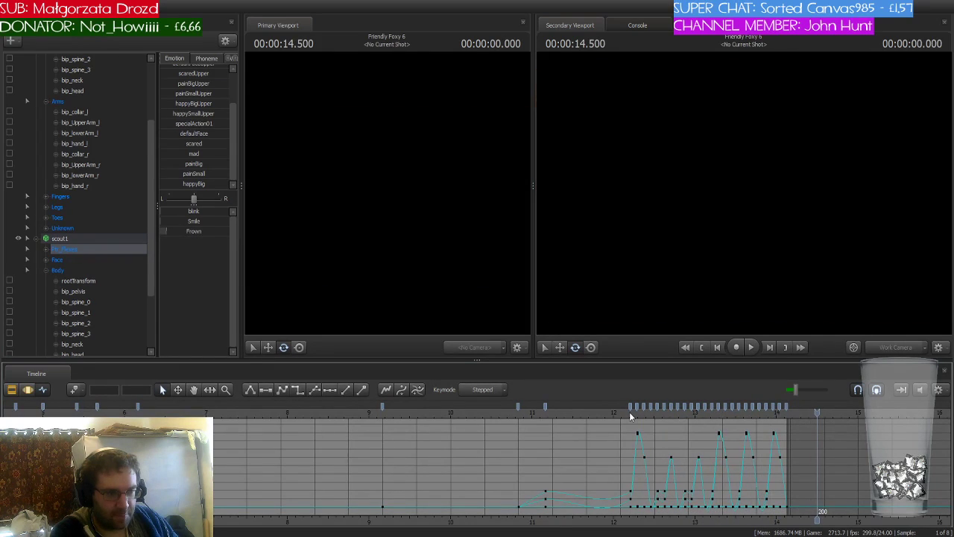
{"action": "left_click", "coordinate": [587, 414]}
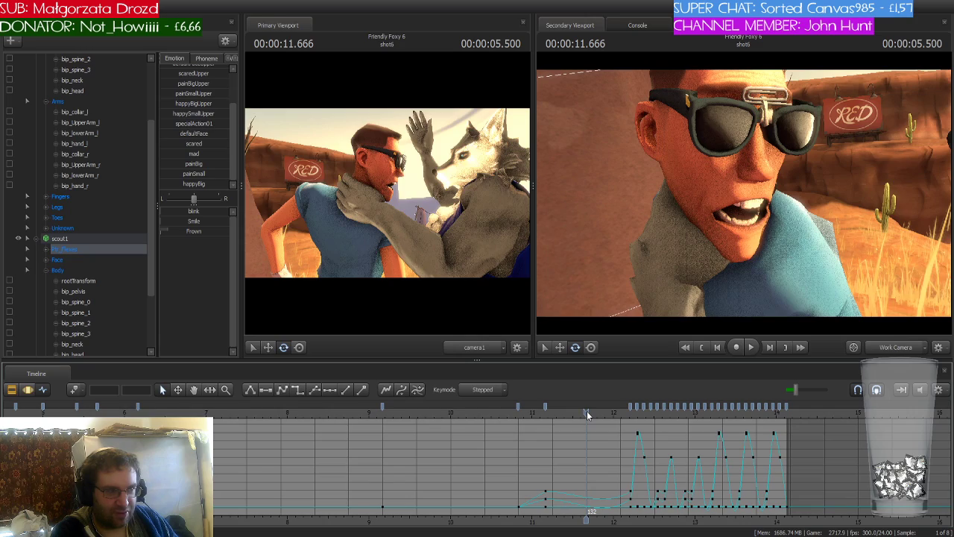
{"action": "key", "text": "space"}
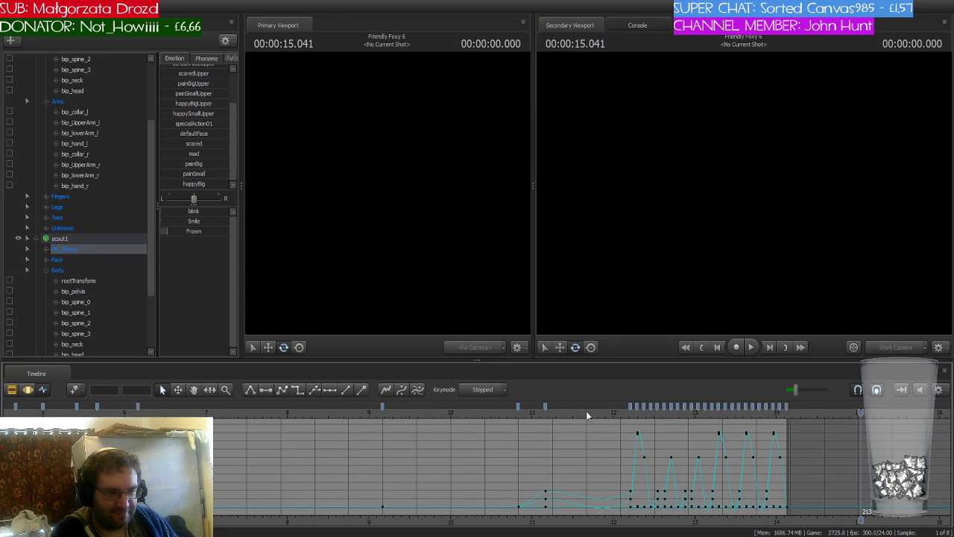
Show a wider span of the timeline and return the playhead to the start of shot6
{"action": "scroll", "coordinate": [586, 411], "scroll_direction": "down", "scroll_amount": 3}
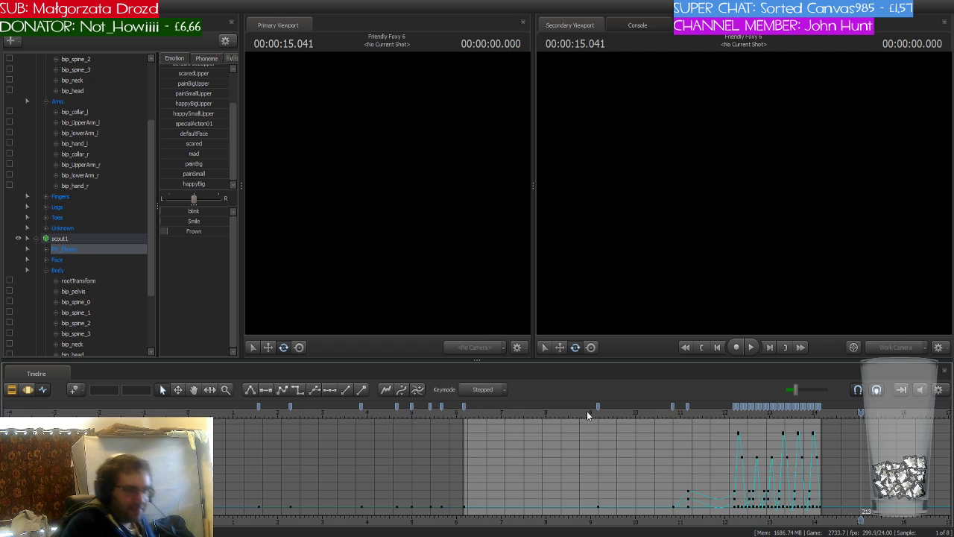
{"action": "key", "text": "Up"}
{"action": "key", "text": "Up"}
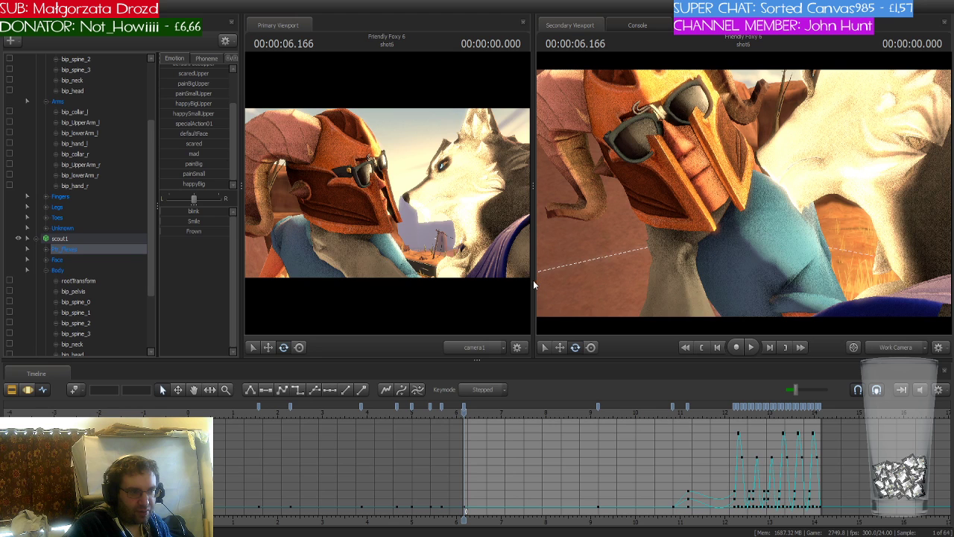
{"action": "left_click", "coordinate": [514, 323]}
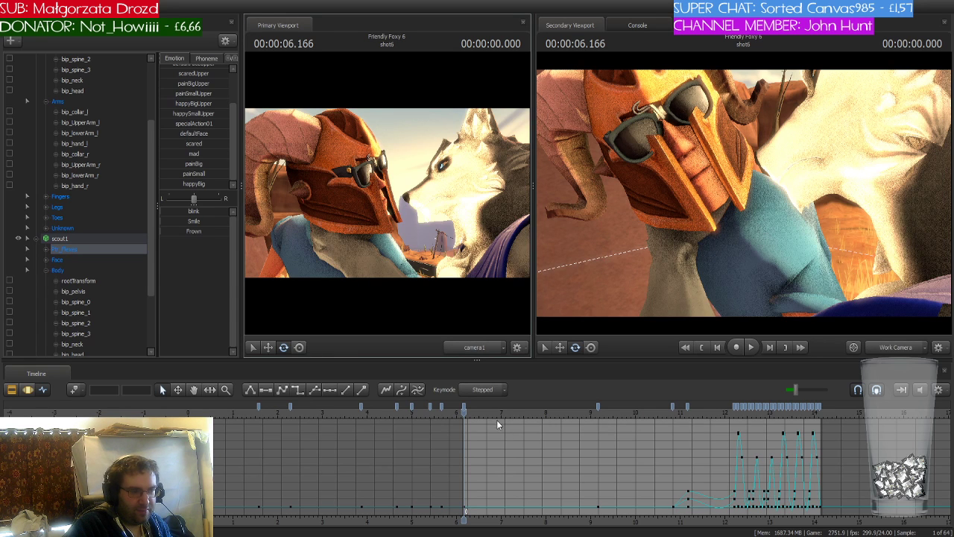
Step through the start of the slap reaction to frame 154 and switch the timeline to the Clip Editor
{"action": "left_click_drag", "start_coordinate": [717, 409], "coordinate": [743, 410]}
{"action": "key", "text": "Right"}
{"action": "key", "text": "Right"}
{"action": "key", "text": "Right"}
{"action": "key", "text": "Right"}
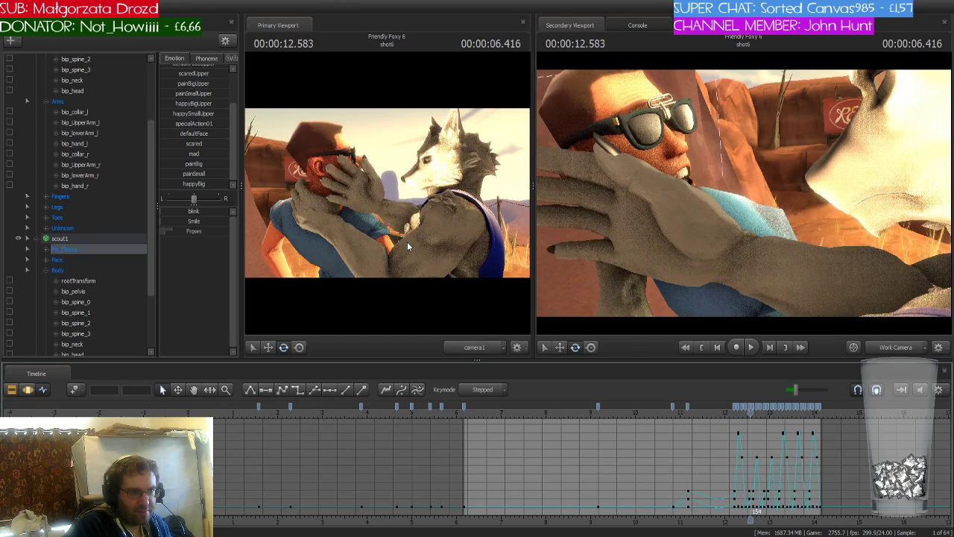
{"action": "left_click", "coordinate": [12, 389]}
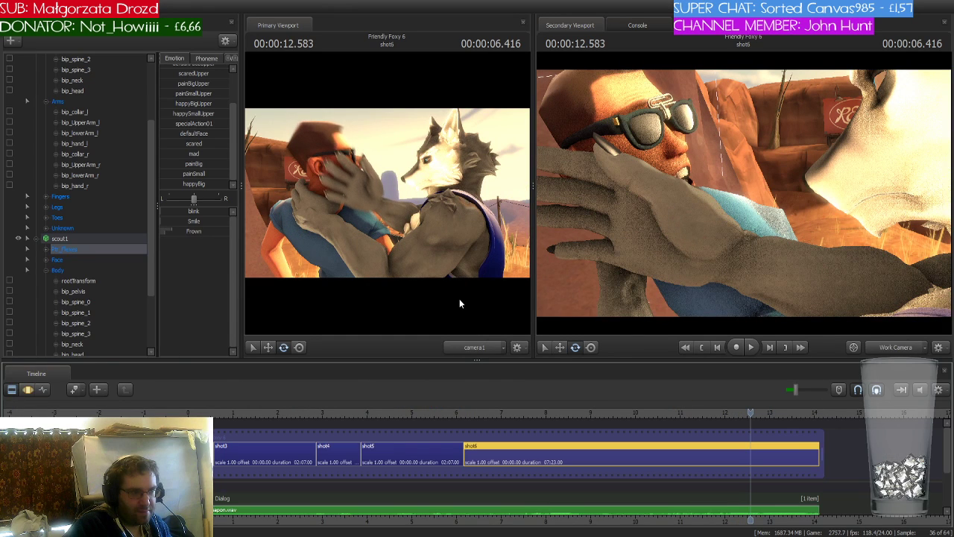
{"action": "left_click", "coordinate": [448, 238]}
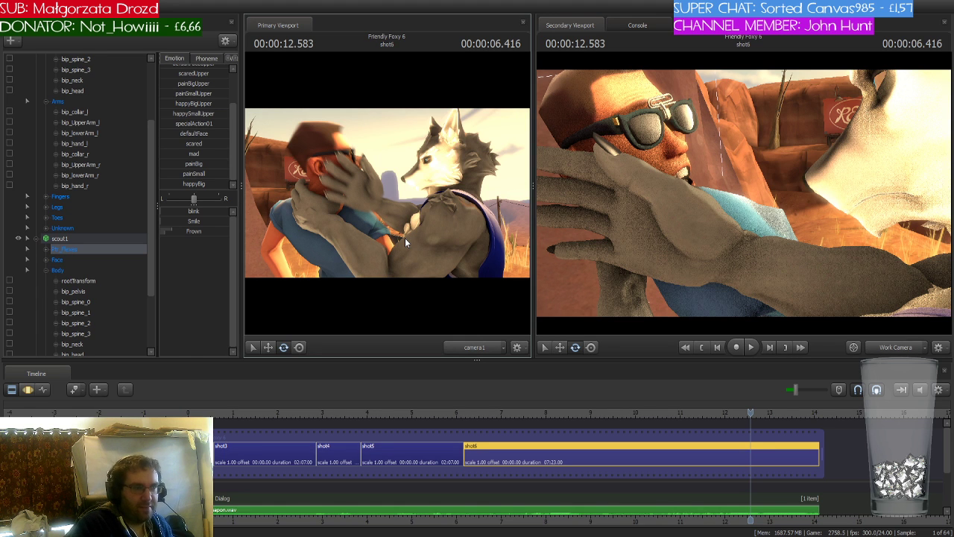
Examine scout's expressions frame by frame through the repeated slaps from 12.583 to 13.083 seconds
{"action": "left_click", "coordinate": [748, 412]}
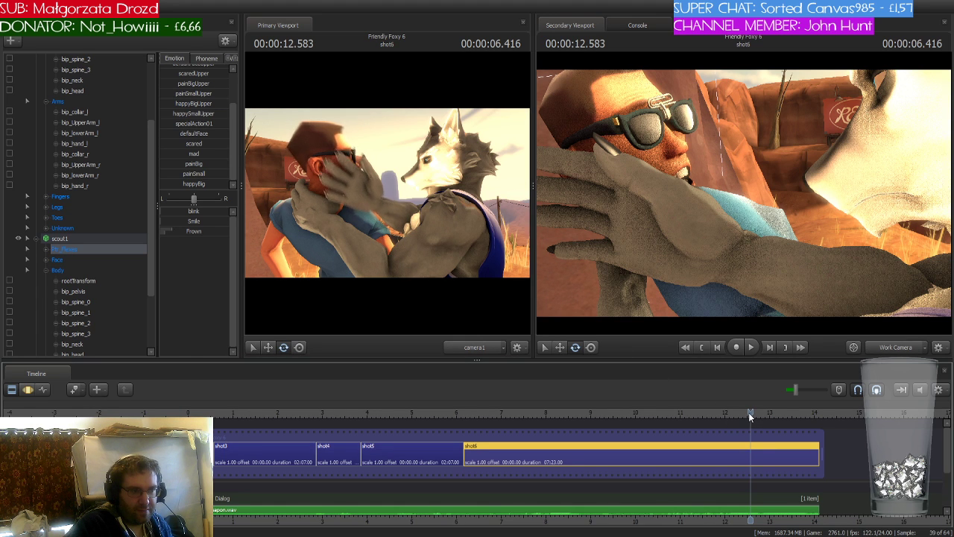
{"action": "key", "text": "Right"}
{"action": "key", "text": "Right"}
{"action": "key", "text": "Right"}
{"action": "key", "text": "Right"}
{"action": "key", "text": "Right"}
{"action": "key", "text": "Right"}
{"action": "key", "text": "Right"}
{"action": "key", "text": "Right"}
{"action": "key", "text": "Right"}
{"action": "key", "text": "Right"}
{"action": "key", "text": "Right"}
{"action": "key", "text": "Right"}
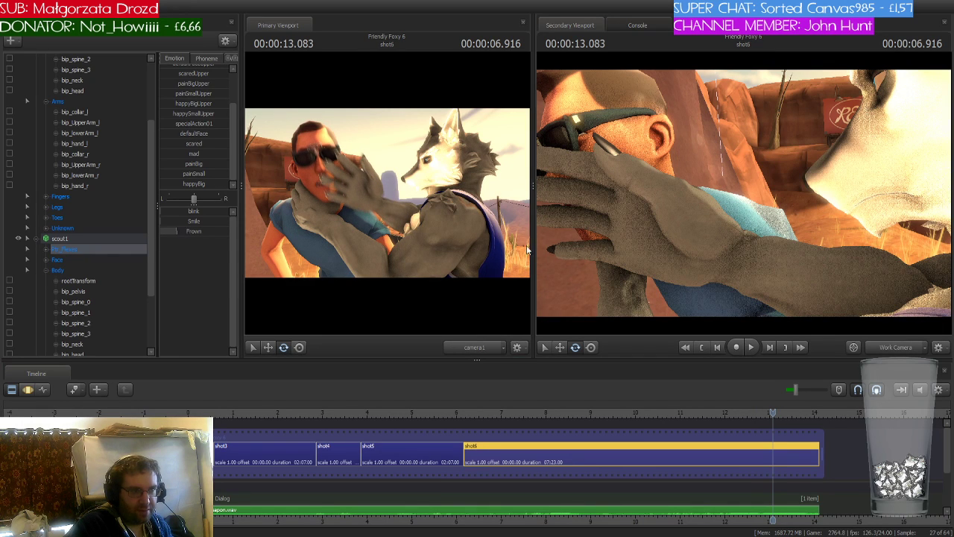
{"action": "left_click", "coordinate": [510, 322]}
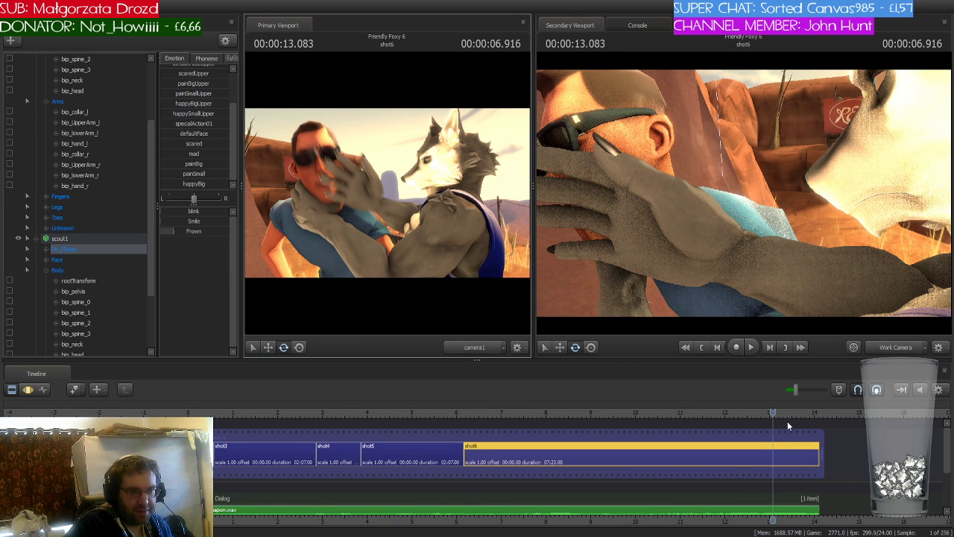
Play back the lead-in to the first slap in shot6 from about 11.7 seconds
{"action": "left_click_drag", "start_coordinate": [776, 409], "coordinate": [708, 413]}
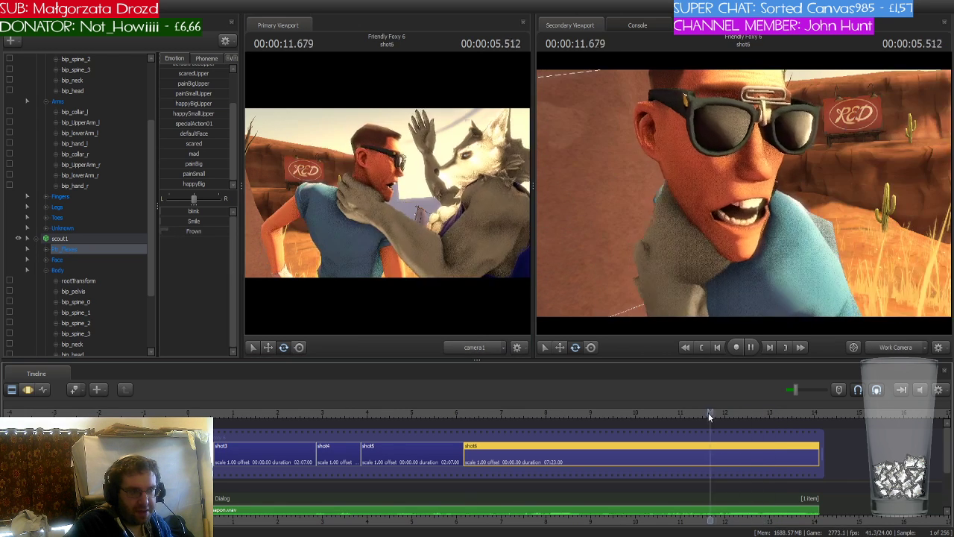
{"action": "key", "text": "space"}
{"action": "key", "text": "space"}
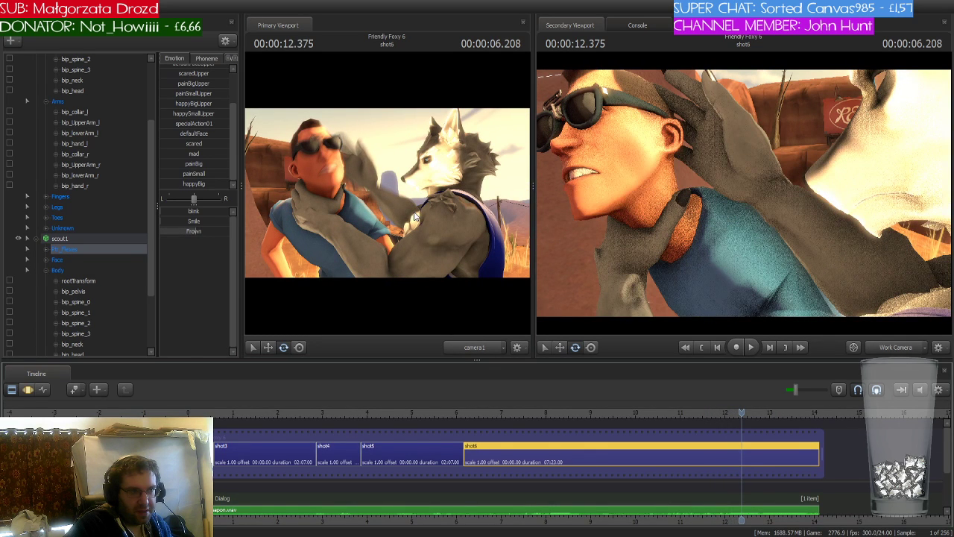
Examine the hand and face poses frame by frame from the first slap impact up to 13.000 seconds
{"action": "key", "text": "Right"}
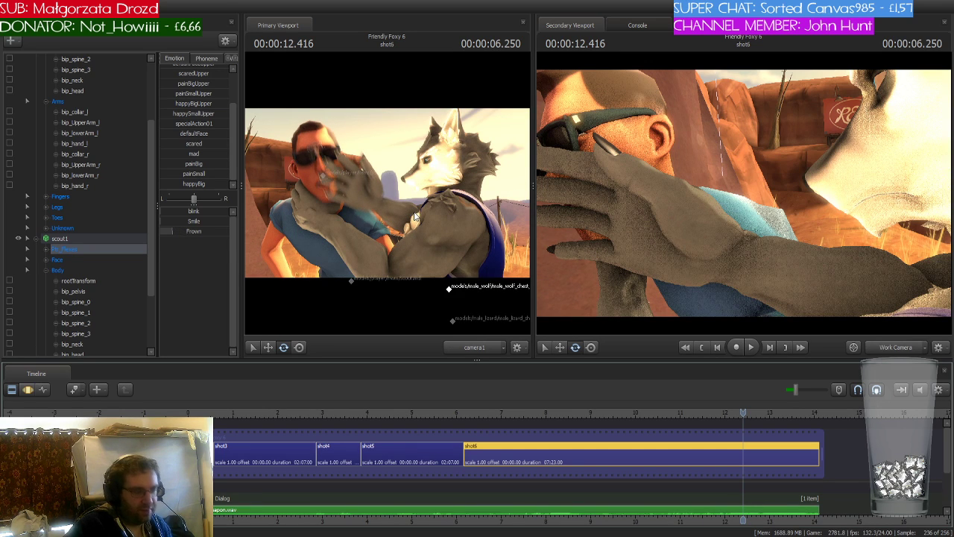
{"action": "key", "text": "Right"}
{"action": "key", "text": "Right"}
{"action": "key", "text": "Right"}
{"action": "key", "text": "Right"}
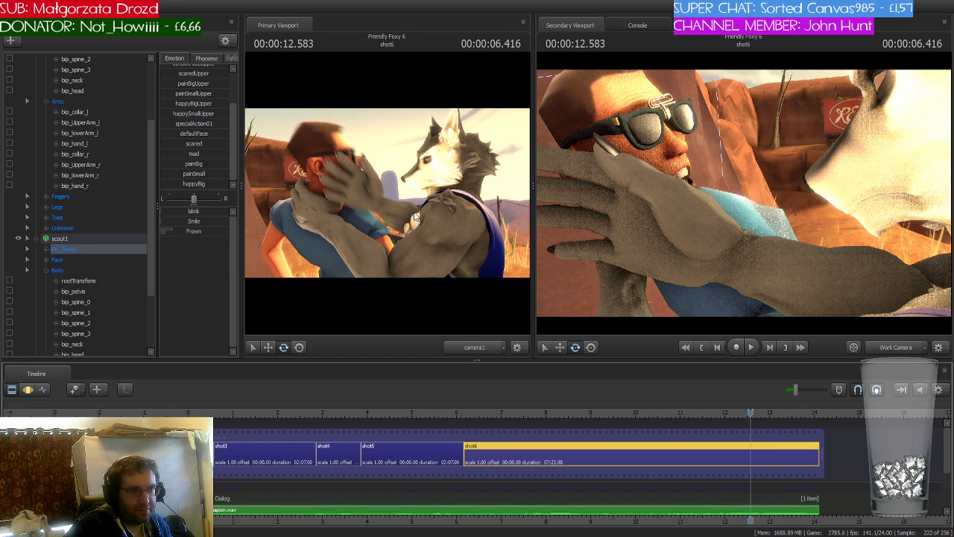
{"action": "key", "text": "Right"}
{"action": "key", "text": "Right"}
{"action": "key", "text": "Right"}
{"action": "key", "text": "Right"}
{"action": "key", "text": "Right"}
{"action": "key", "text": "Right"}
{"action": "key", "text": "Right"}
{"action": "key", "text": "Right"}
{"action": "key", "text": "Right"}
{"action": "key", "text": "Right"}
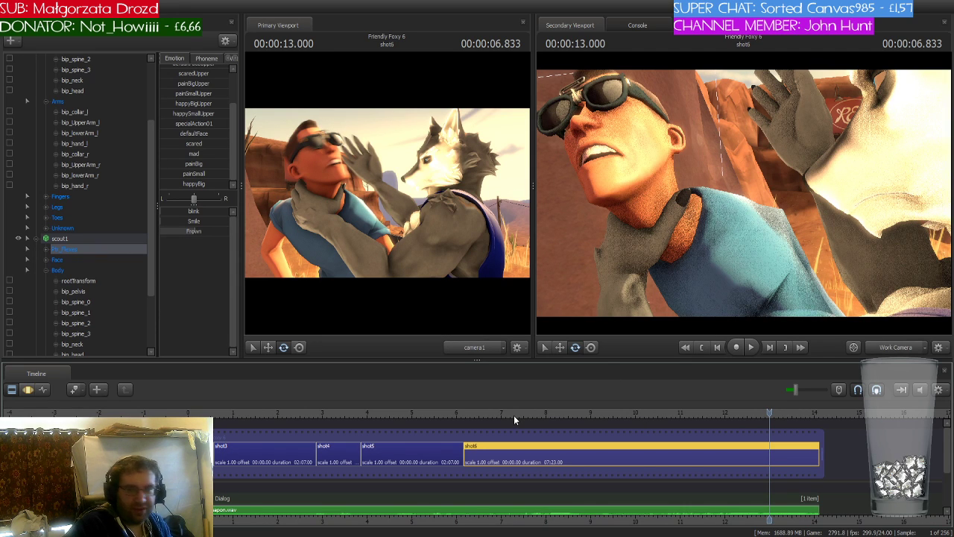
Play back the whole sequence from the first shot to the end, and return the playhead to the start of shot6
{"action": "left_click", "coordinate": [462, 412]}
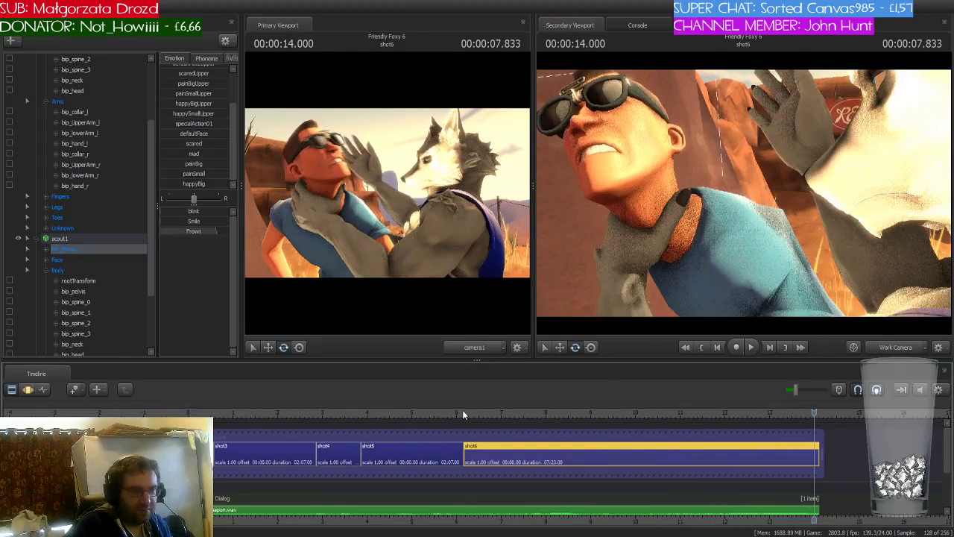
{"action": "key", "text": "Up"}
{"action": "key", "text": "Up"}
{"action": "key", "text": "Up"}
{"action": "key", "text": "Up"}
{"action": "key", "text": "Up"}
{"action": "key", "text": "space"}
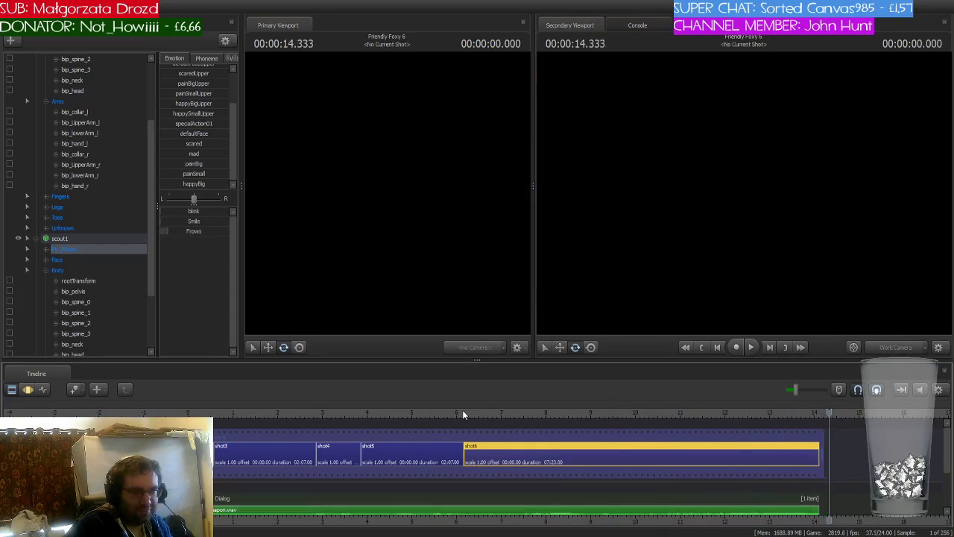
{"action": "key", "text": "space"}
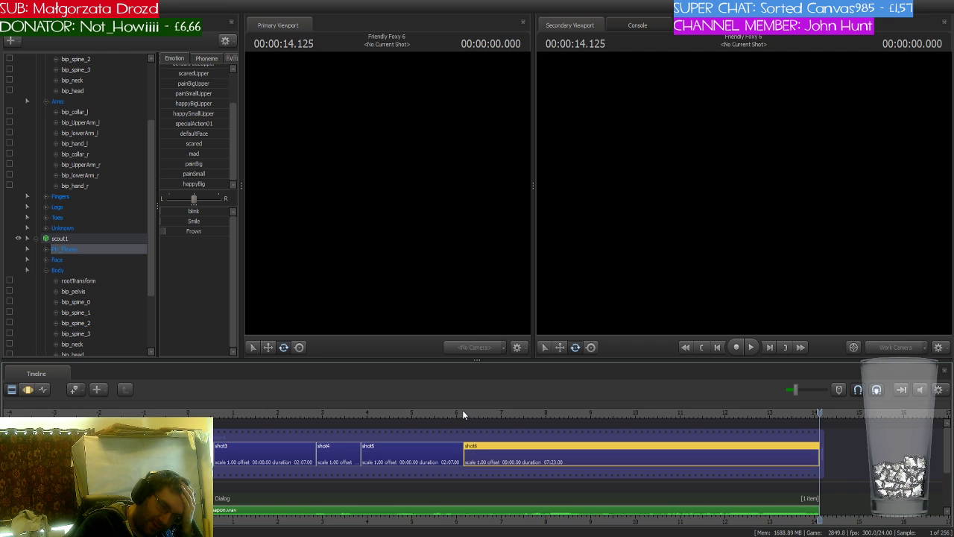
{"action": "left_click", "coordinate": [463, 413]}
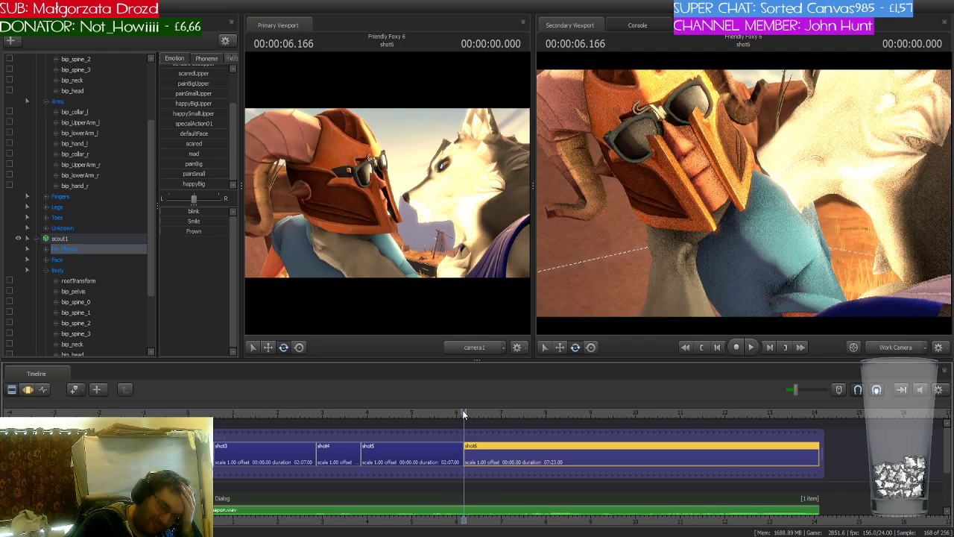
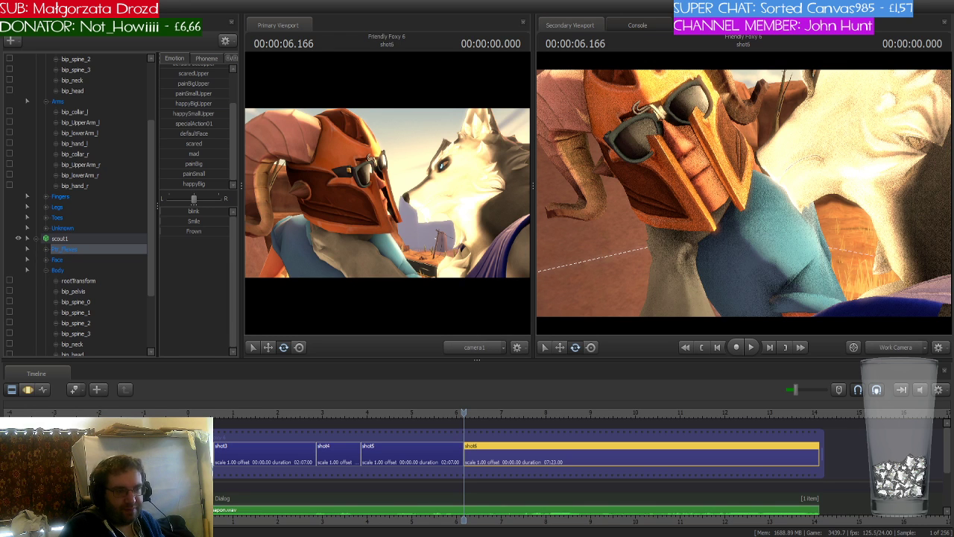
Return the playhead to the start of shot2 and play back the sequence through the following shots
{"action": "key", "text": "Up"}
{"action": "key", "text": "Up"}
{"action": "key", "text": "Up"}
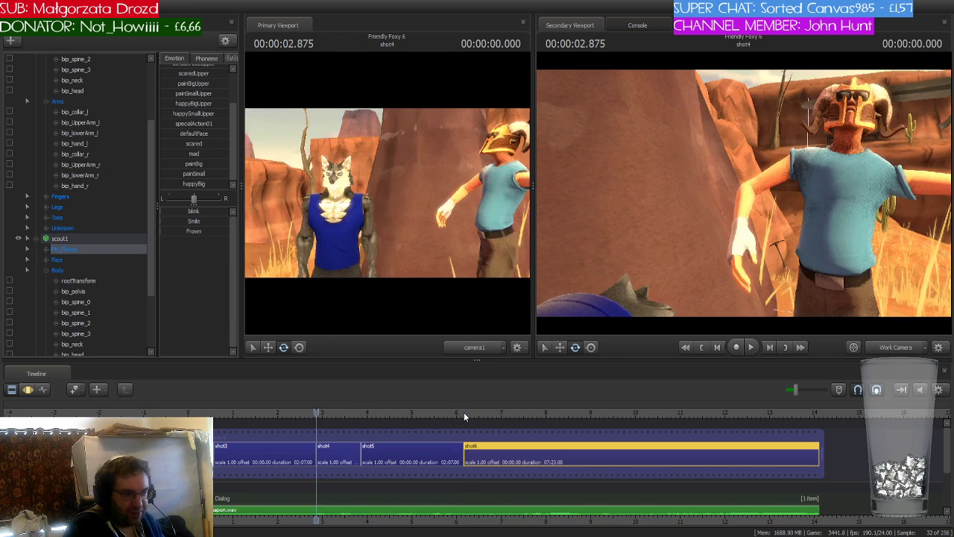
{"action": "key", "text": "Up"}
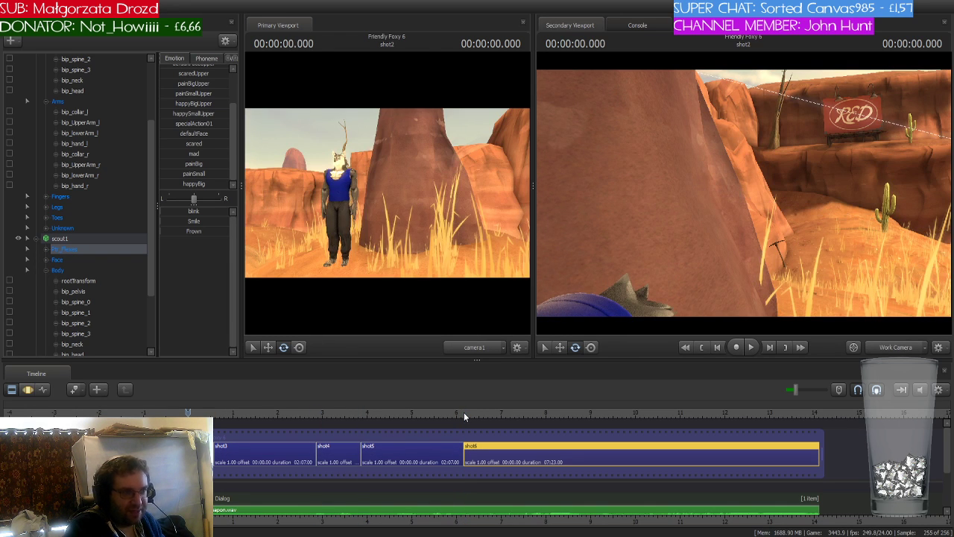
{"action": "key", "text": "space"}
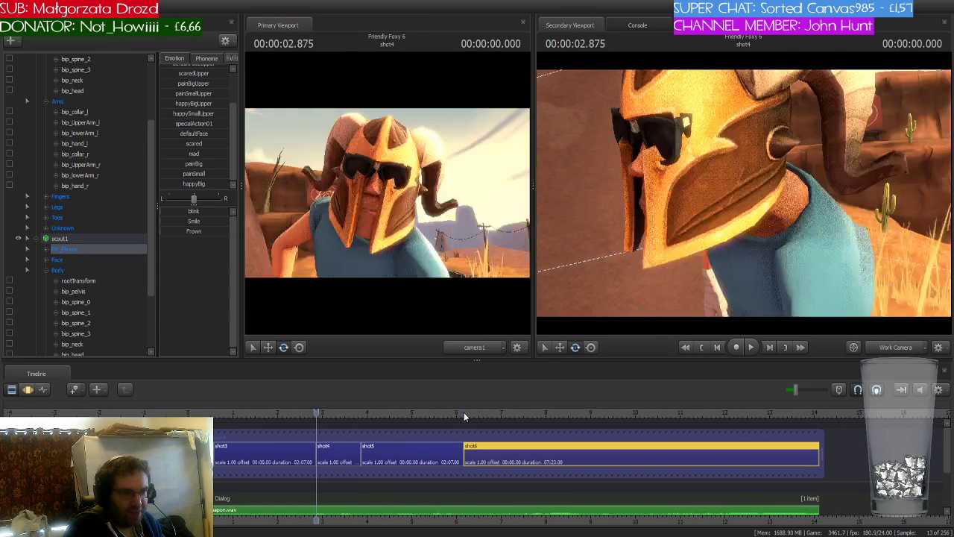
{"action": "key", "text": "space"}
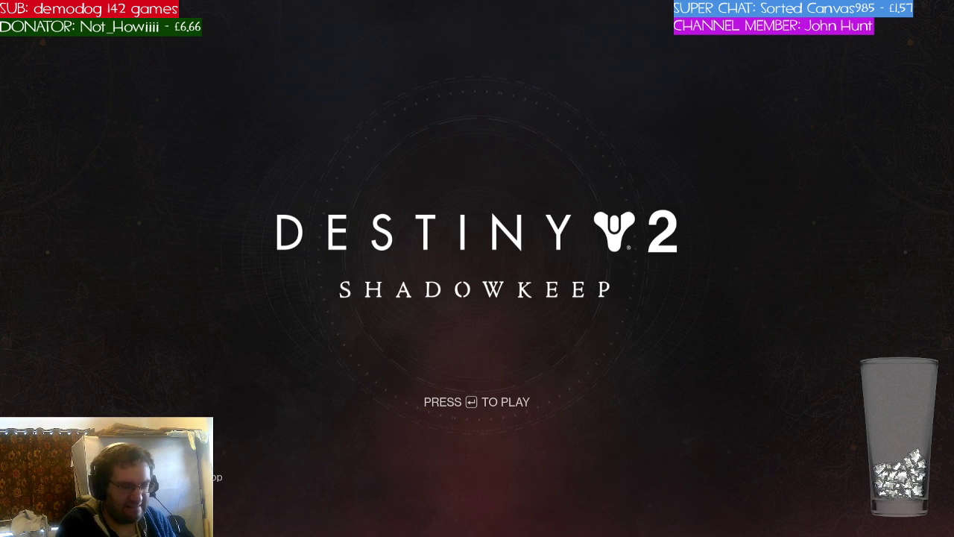
Start the game, log in with the Warlock character and open the Director
{"action": "key", "text": "Return"}
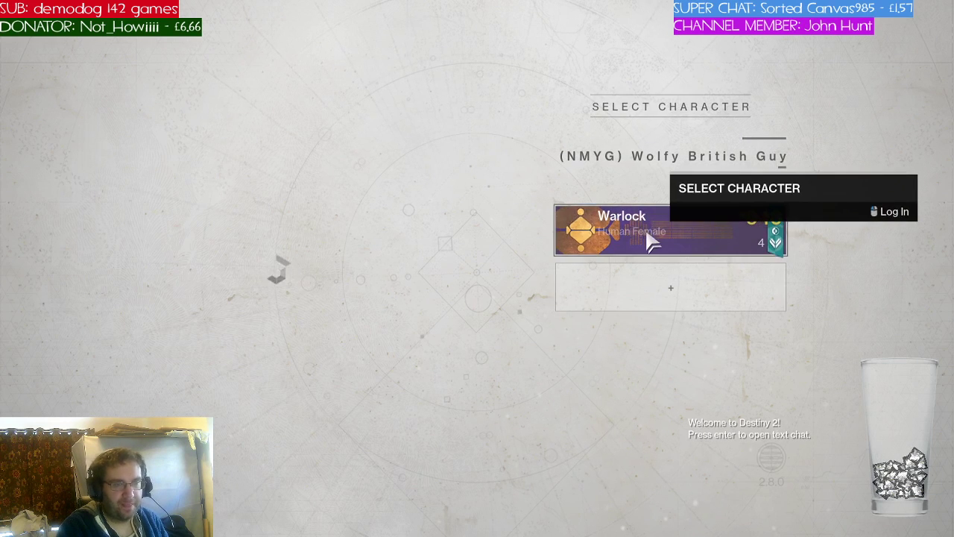
{"action": "left_click", "coordinate": [647, 233]}
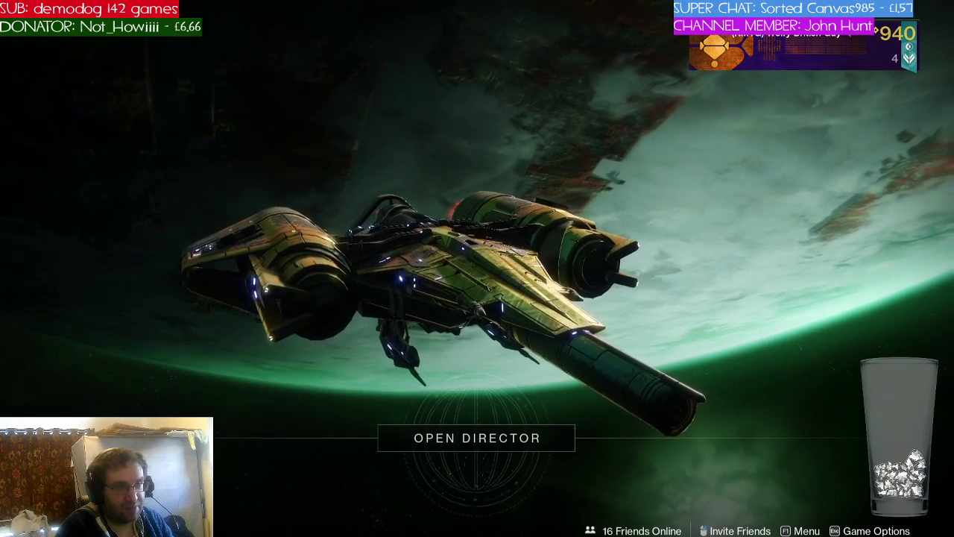
{"action": "left_click", "coordinate": [501, 431]}
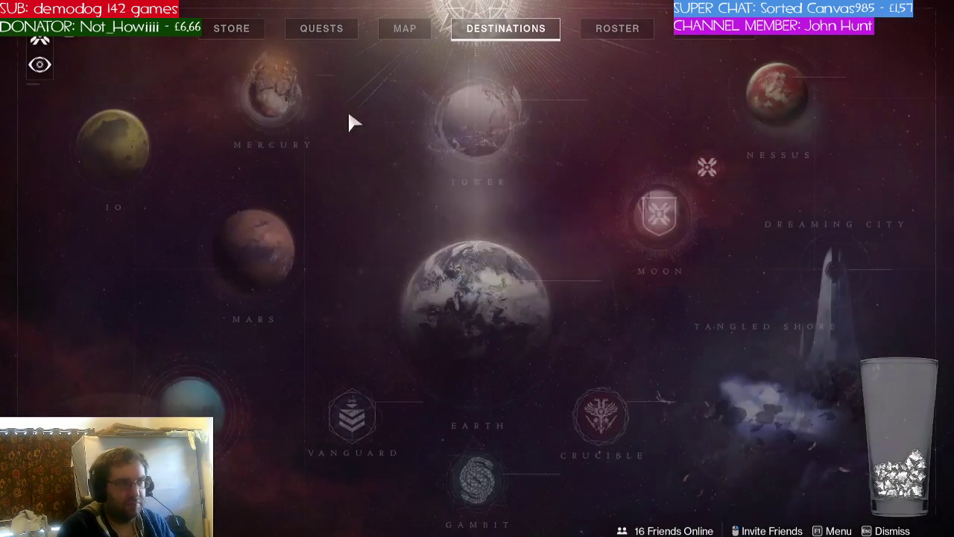
Launch the Nightfall: The Ordeal strike at Adept difficulty from the Vanguard activities
{"action": "left_click", "coordinate": [346, 430]}
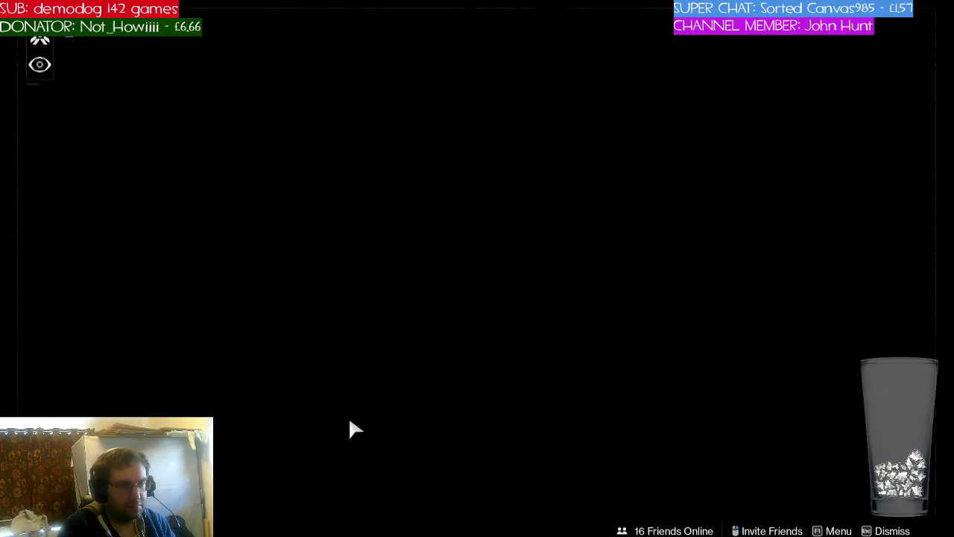
{"action": "mouse_move", "coordinate": [536, 264]}
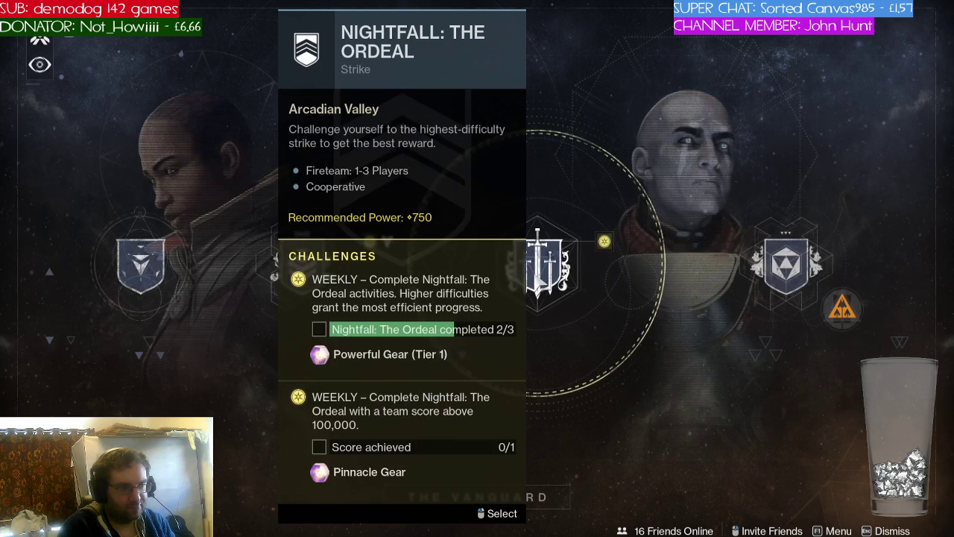
{"action": "mouse_move", "coordinate": [308, 275]}
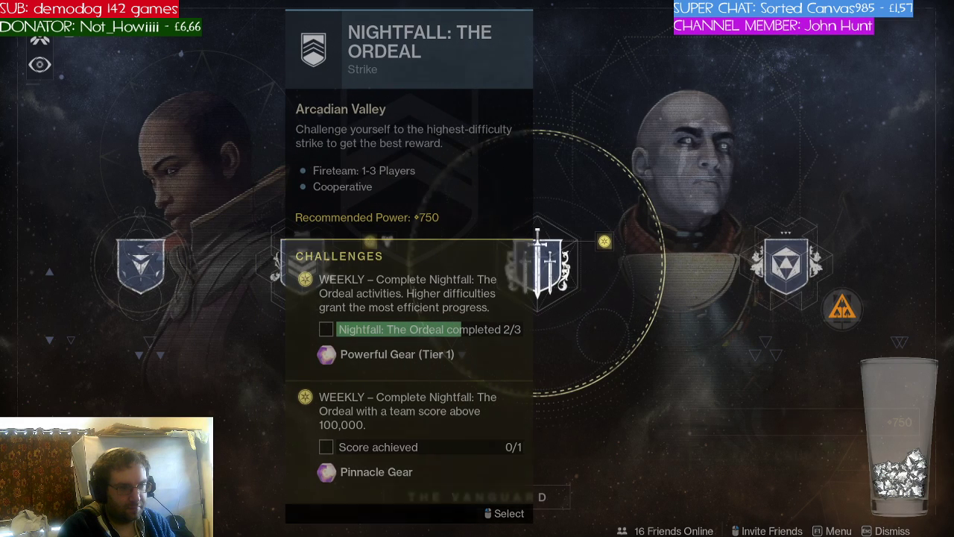
{"action": "left_click", "coordinate": [548, 268]}
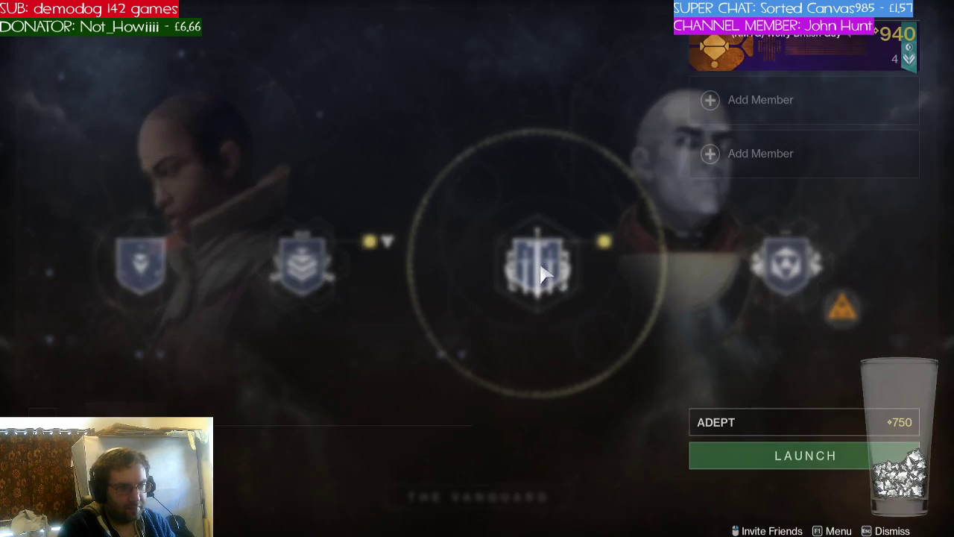
{"action": "left_click", "coordinate": [777, 466]}
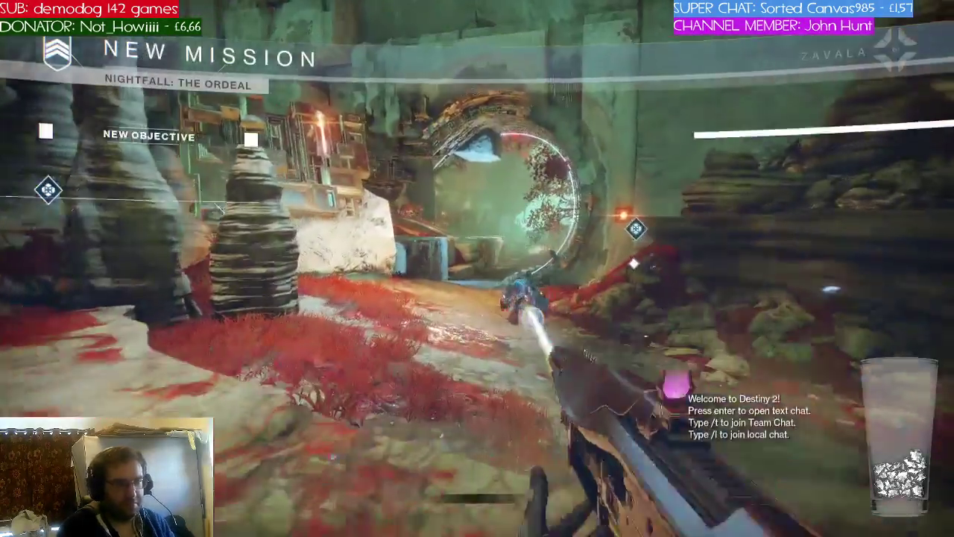
Ride the Sparrow through The Tangle on Nessus, following the objective to locate the Insight Terminus
{"action": "key", "text": "r"}
{"action": "key", "text": "w"}
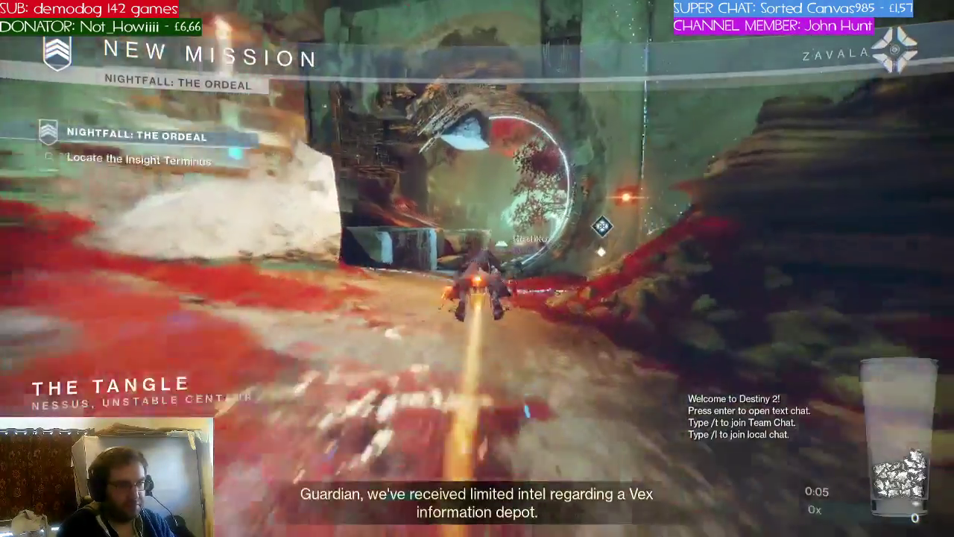
{"action": "key", "text": "w"}
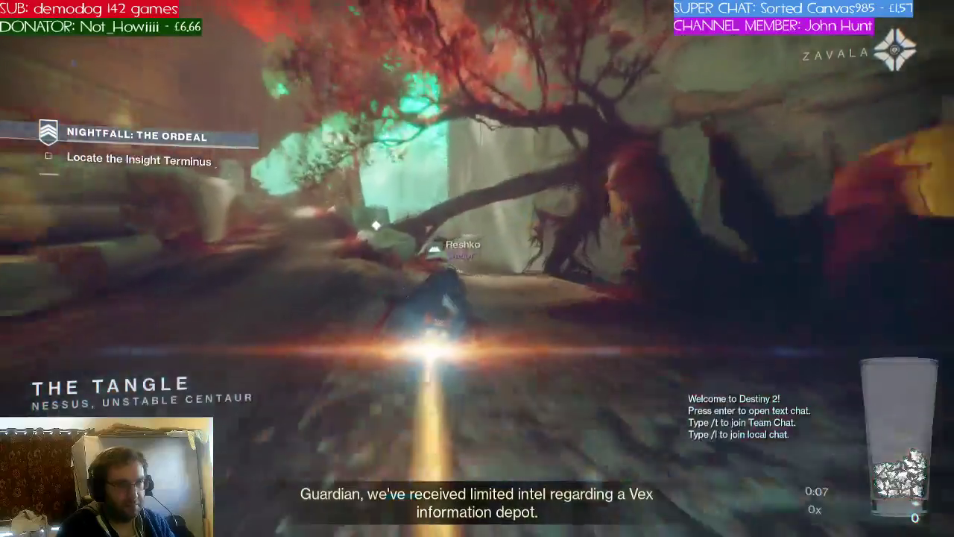
{"action": "key", "text": "w"}
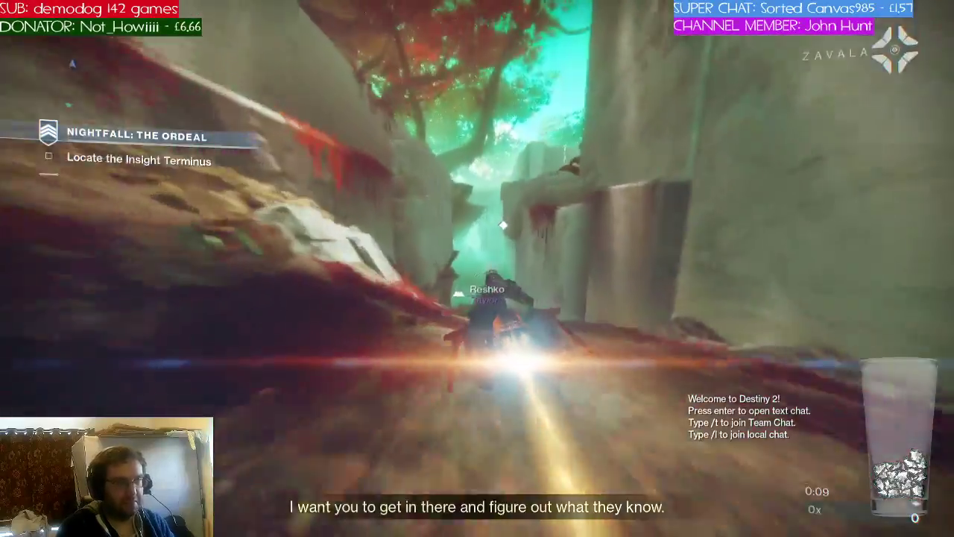
{"action": "key", "text": "w"}
{"action": "key", "text": "w"}
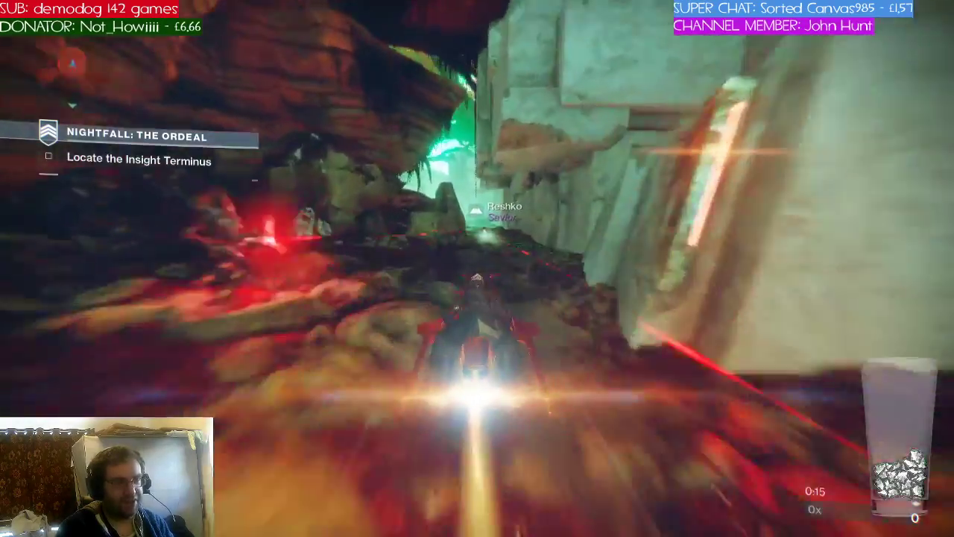
{"action": "key", "text": "w"}
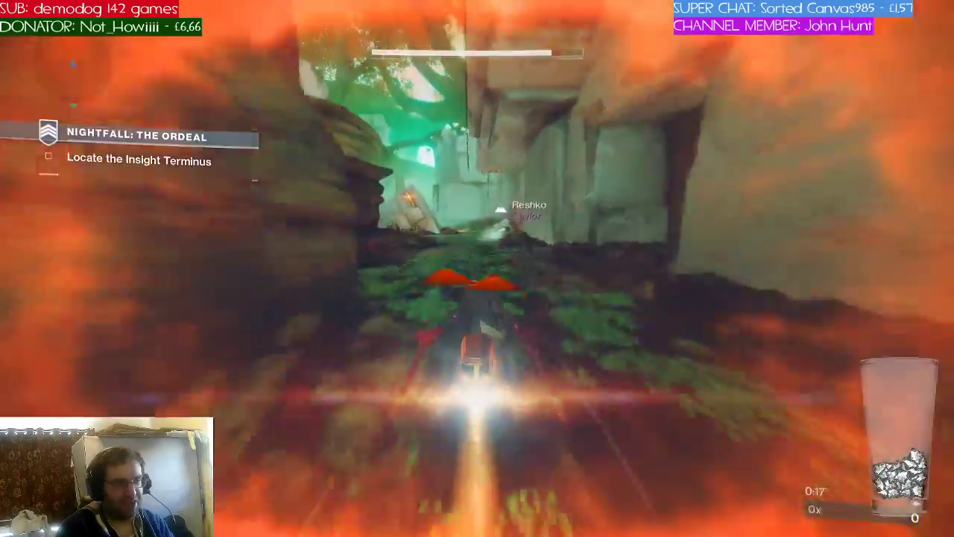
{"action": "key", "text": "w"}
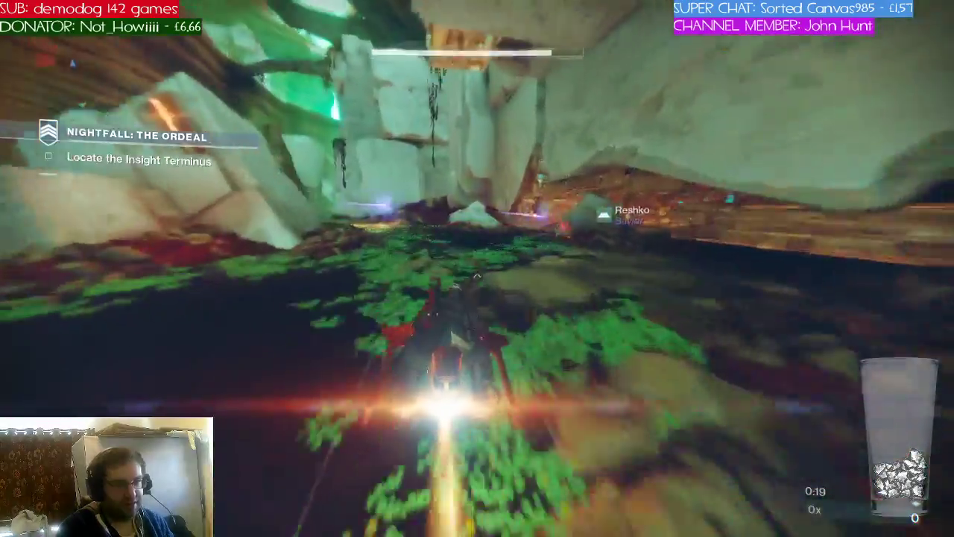
Ride through the dark tunnel into The Mists restricted zone and dismount beside the Vex enemies
{"action": "key", "text": "w"}
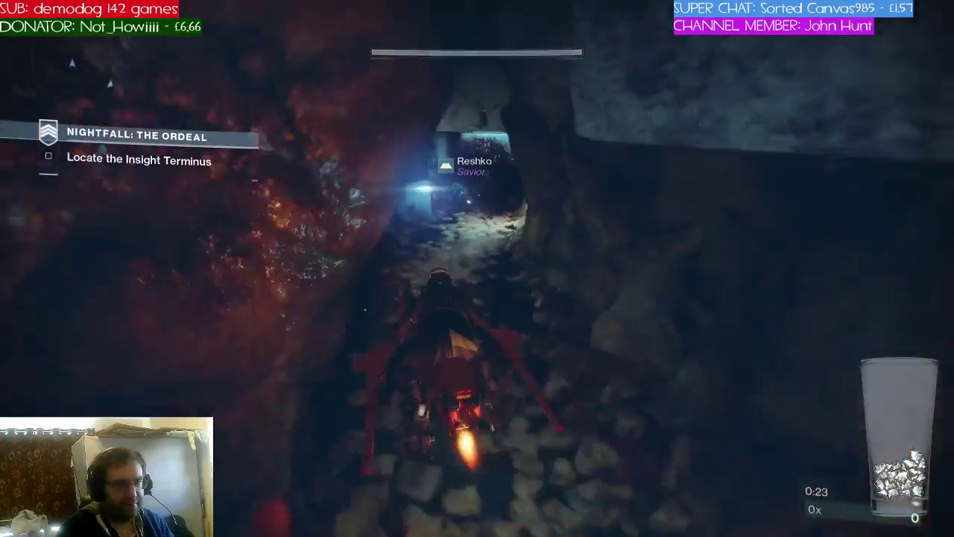
{"action": "key", "text": "w"}
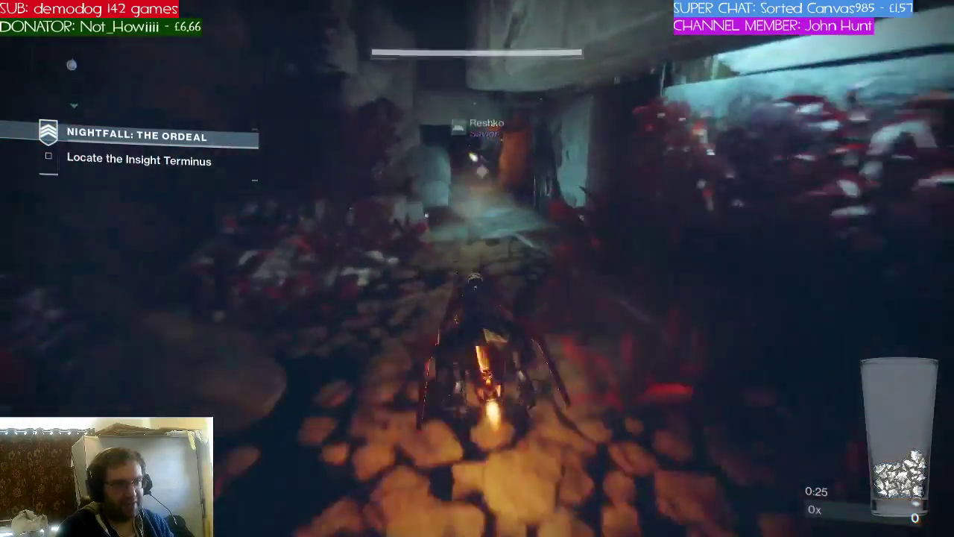
{"action": "key", "text": "w"}
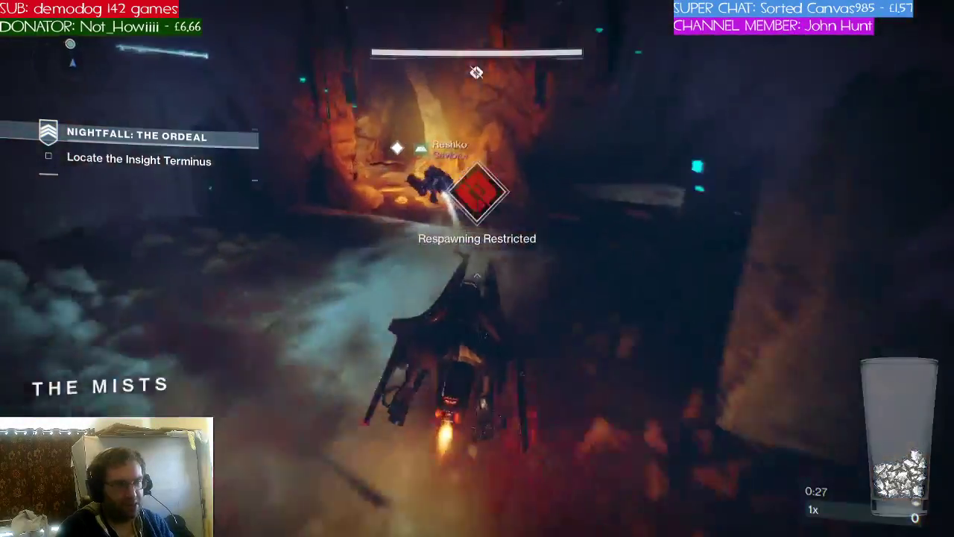
{"action": "key", "text": "w"}
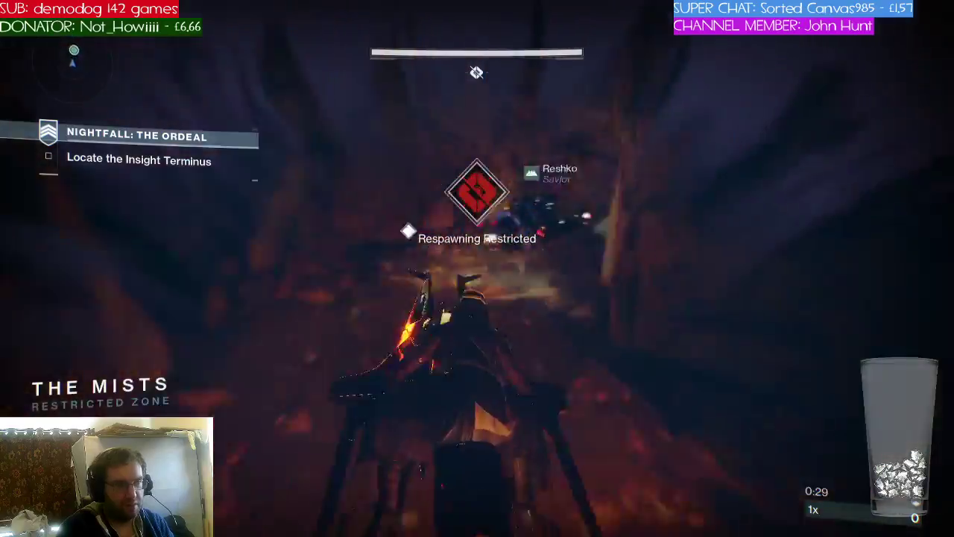
{"action": "key", "text": "w"}
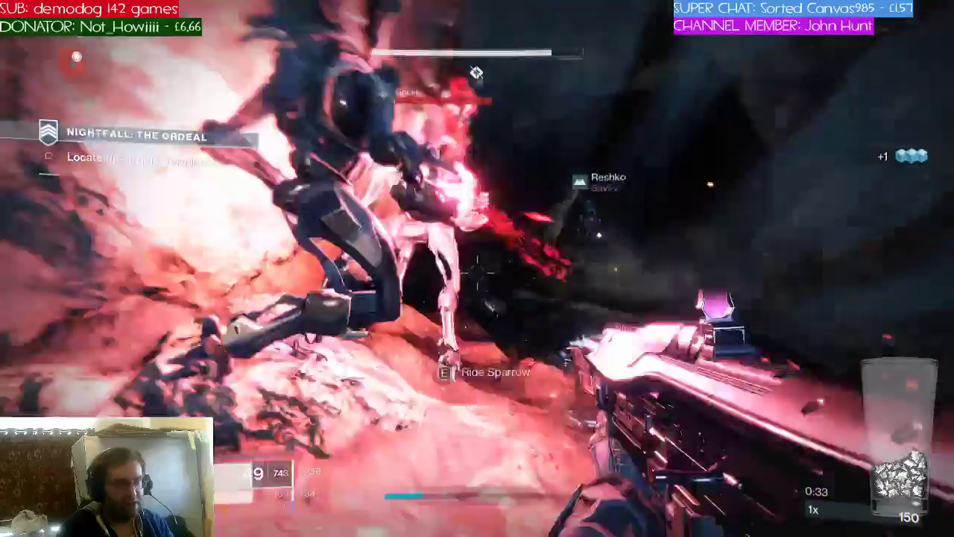
Kill the Goblins in the cave passage with gunfire and a melee attack, and reload the weapon
{"action": "left_click", "coordinate": [477, 276]}
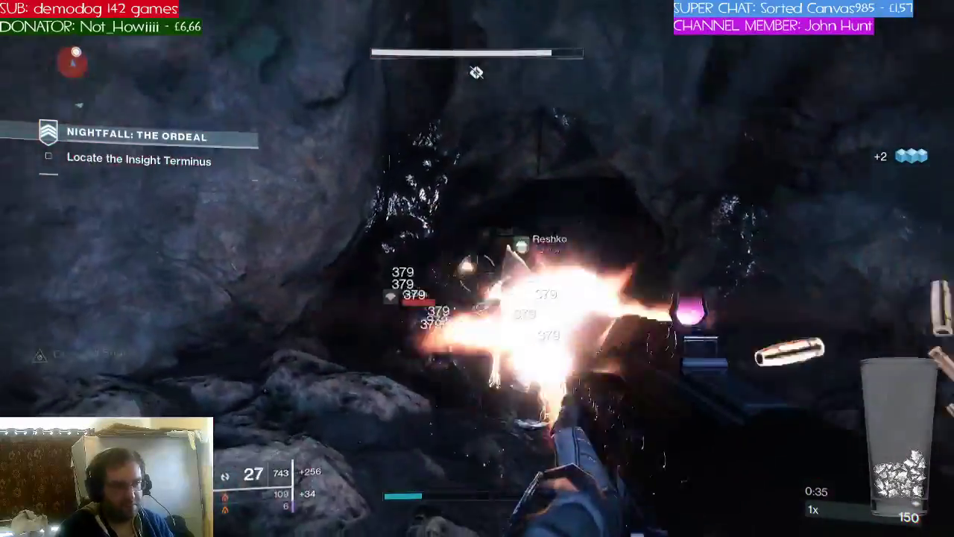
{"action": "left_click", "coordinate": [477, 273]}
{"action": "key", "text": "c"}
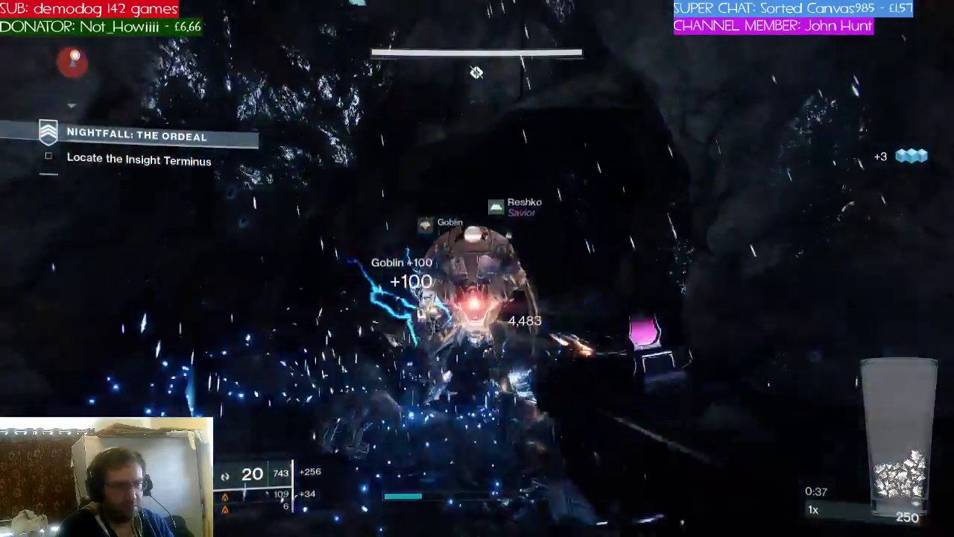
{"action": "left_click", "coordinate": [477, 275]}
{"action": "key", "text": "r"}
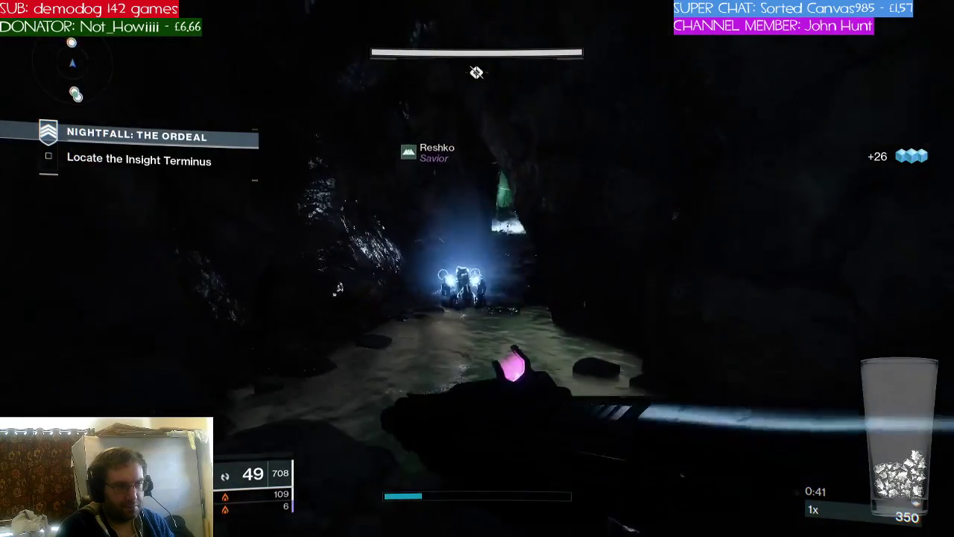
Advance through the dark cave to the misty cavern and shoot the Harpies and Goblins there
{"action": "key", "text": "w"}
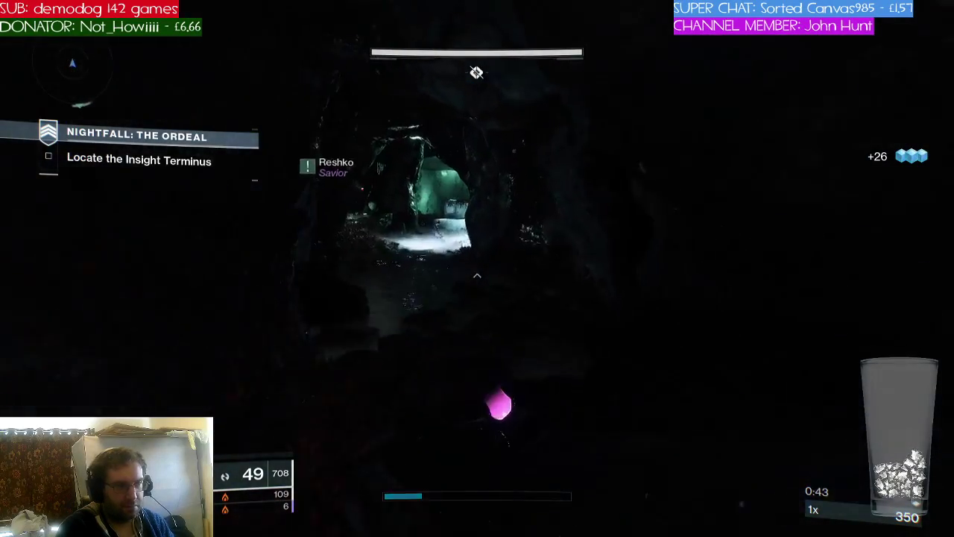
{"action": "key", "text": "w"}
{"action": "right_click", "coordinate": [477, 268]}
{"action": "left_click", "coordinate": [477, 268]}
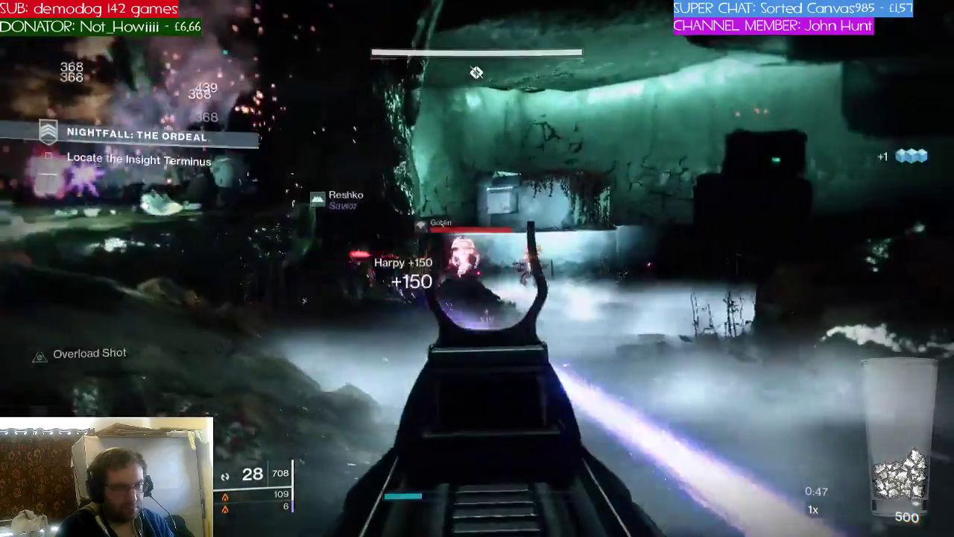
{"action": "left_click", "coordinate": [476, 272]}
{"action": "left_click", "coordinate": [477, 273]}
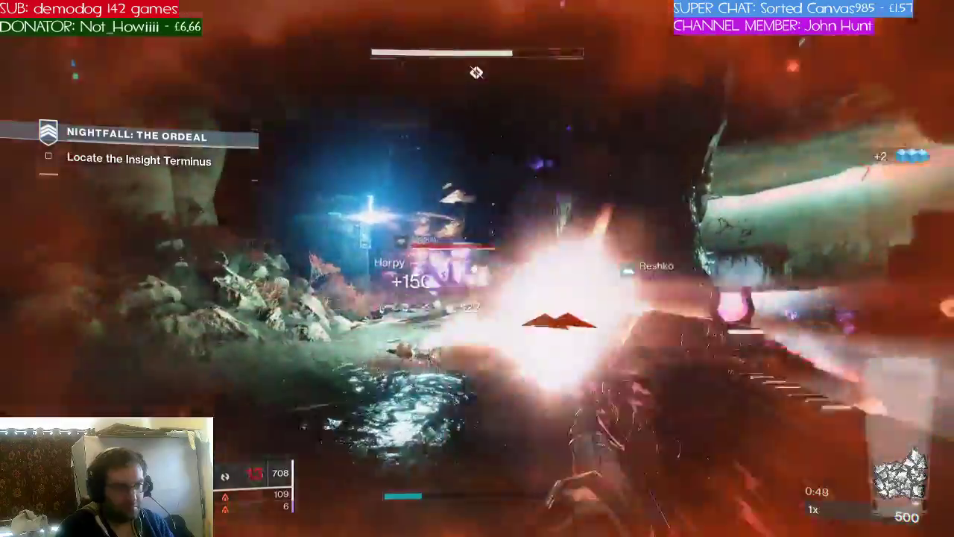
Fight the Minotaur at close range with an ability and gunfire, and cast a Healing Rift
{"action": "key", "text": "q"}
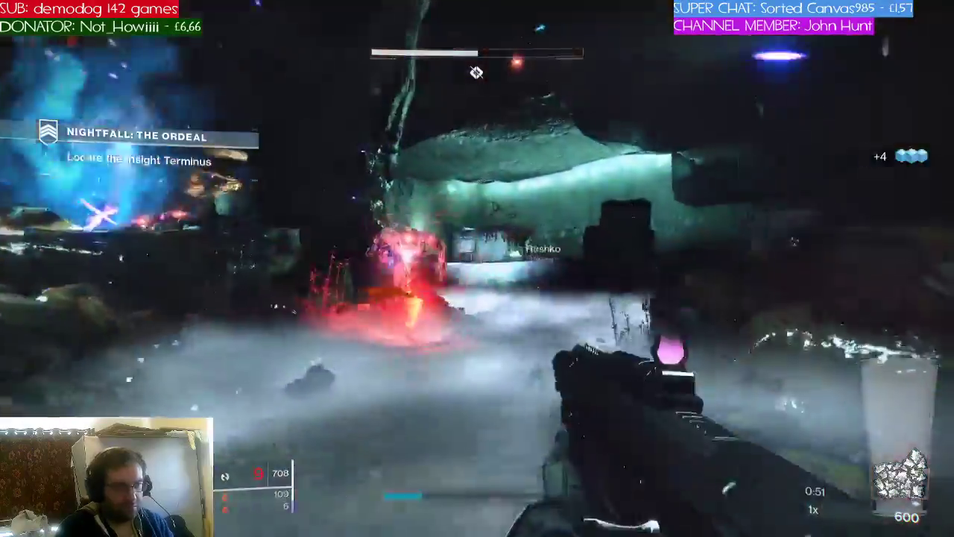
{"action": "left_click", "coordinate": [477, 273]}
{"action": "left_click", "coordinate": [477, 273]}
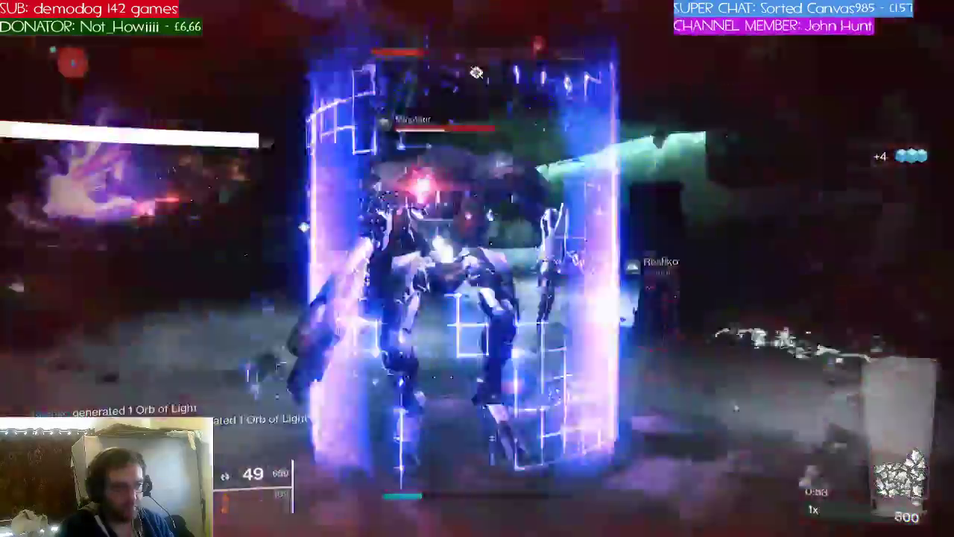
{"action": "left_click", "coordinate": [477, 273]}
{"action": "left_click", "coordinate": [477, 273]}
{"action": "key", "text": "v"}
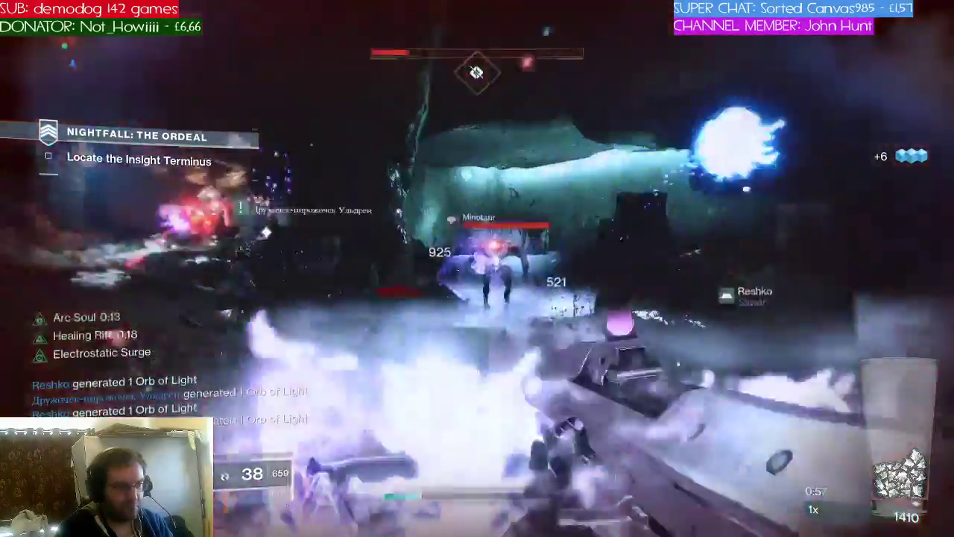
Shoot the Minotaur and the remaining Vex in the misty cavern
{"action": "left_click", "coordinate": [477, 272]}
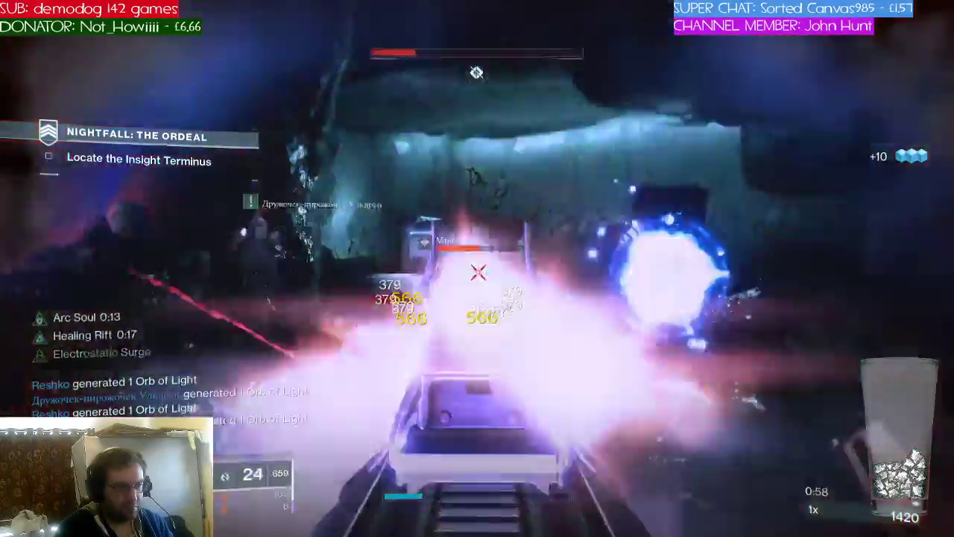
{"action": "left_click", "coordinate": [477, 273]}
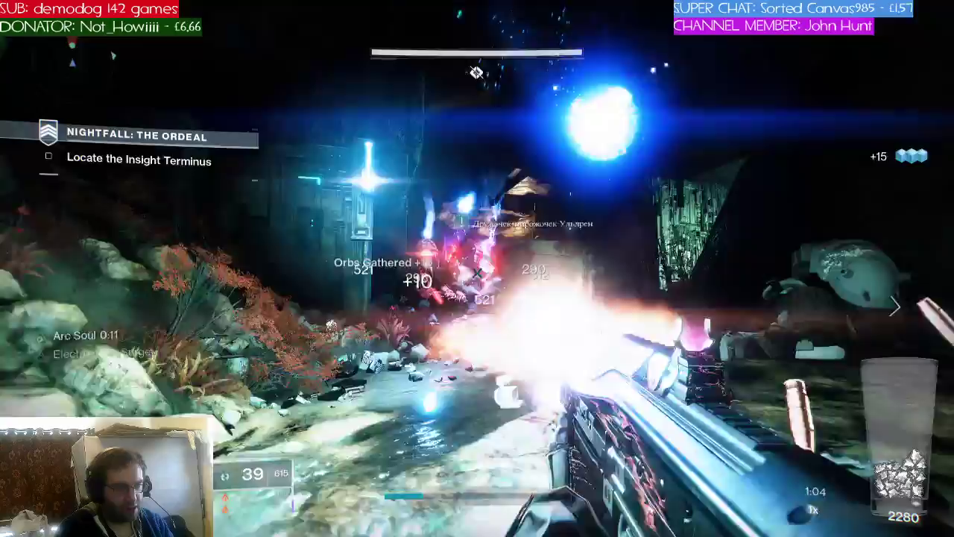
{"action": "left_click", "coordinate": [477, 273]}
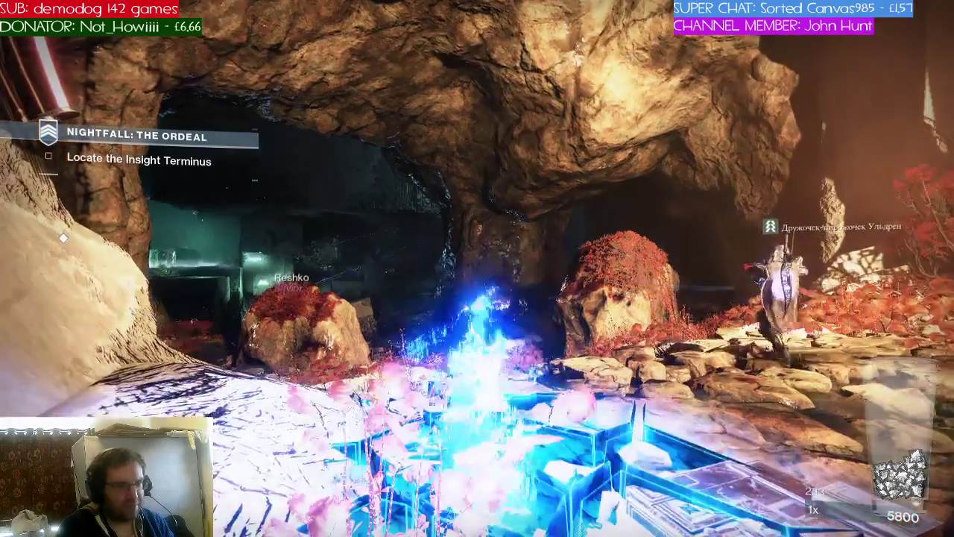
Sprint on foot past the red-moss rocks and across the ledges deeper into the cavern towards the Insight Terminus
{"action": "key", "text": "shift+w"}
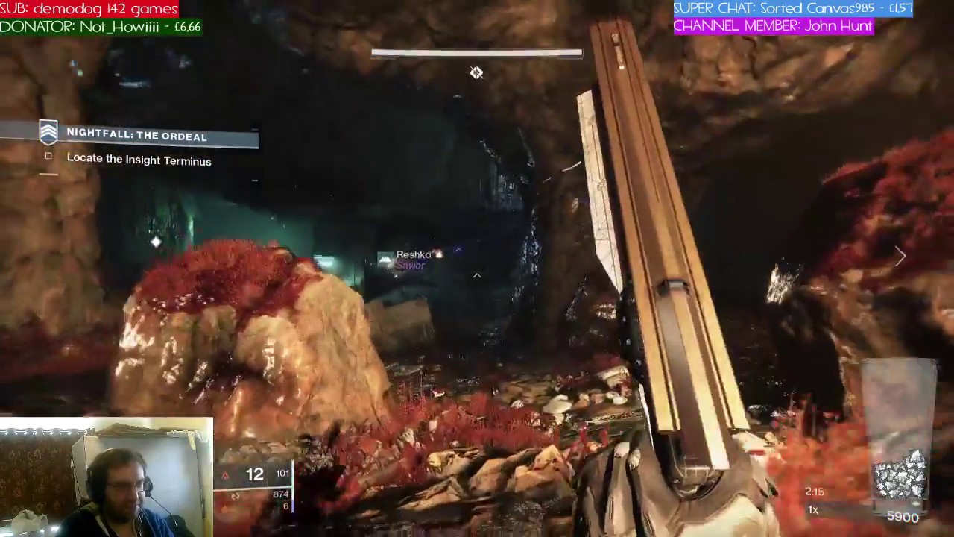
{"action": "key", "text": "shift+w"}
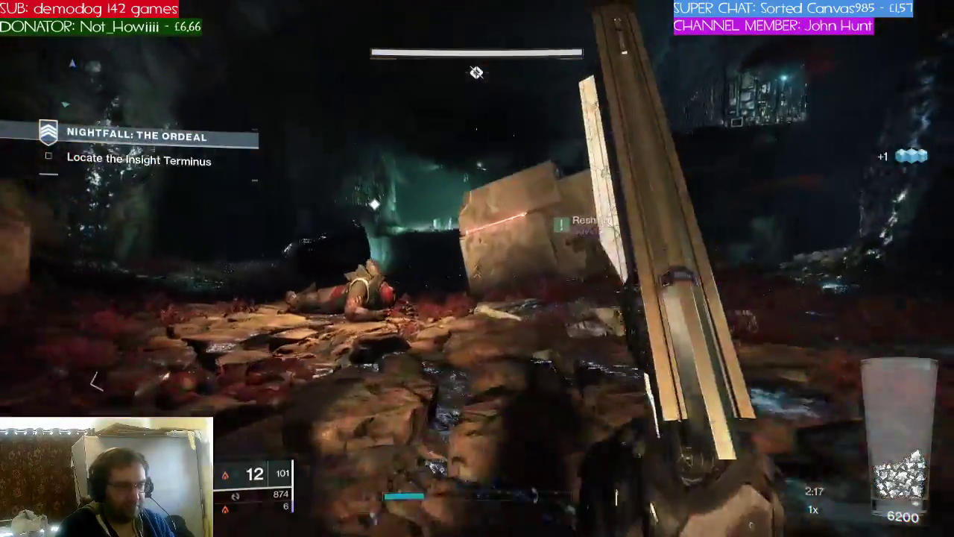
{"action": "key", "text": "w"}
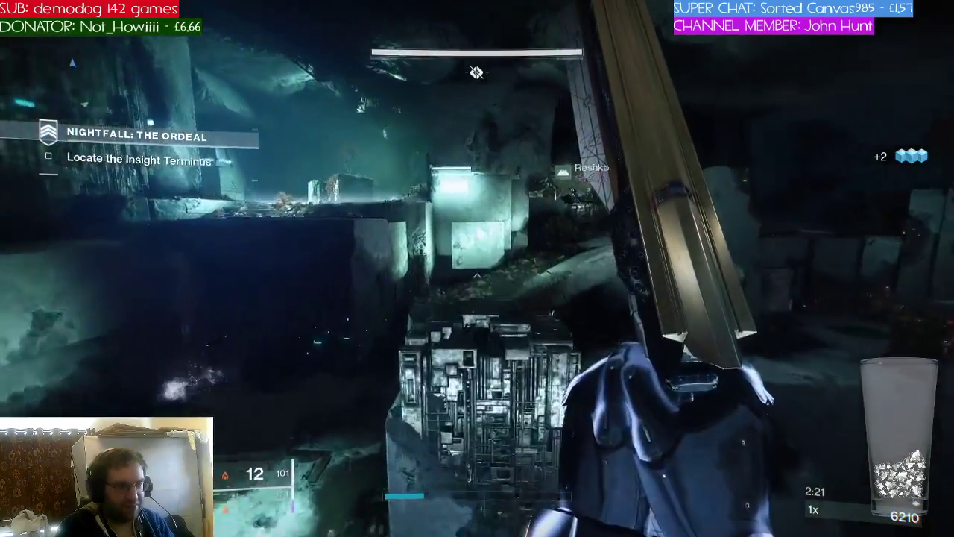
{"action": "key", "text": "w"}
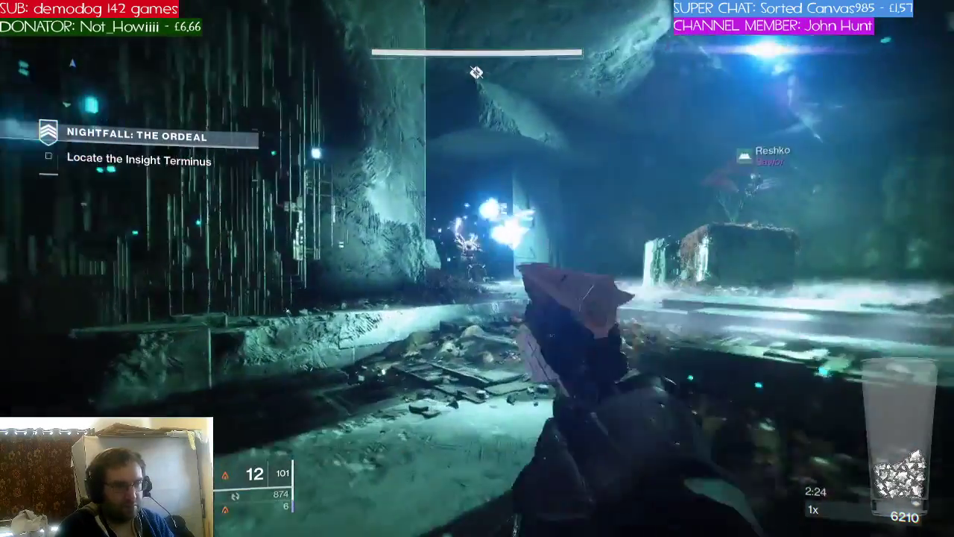
Shoot Valus Pra'urg repeatedly with the hand cannon while closing in along the cavern's rock wall
{"action": "left_click", "coordinate": [477, 271]}
{"action": "left_click", "coordinate": [477, 271]}
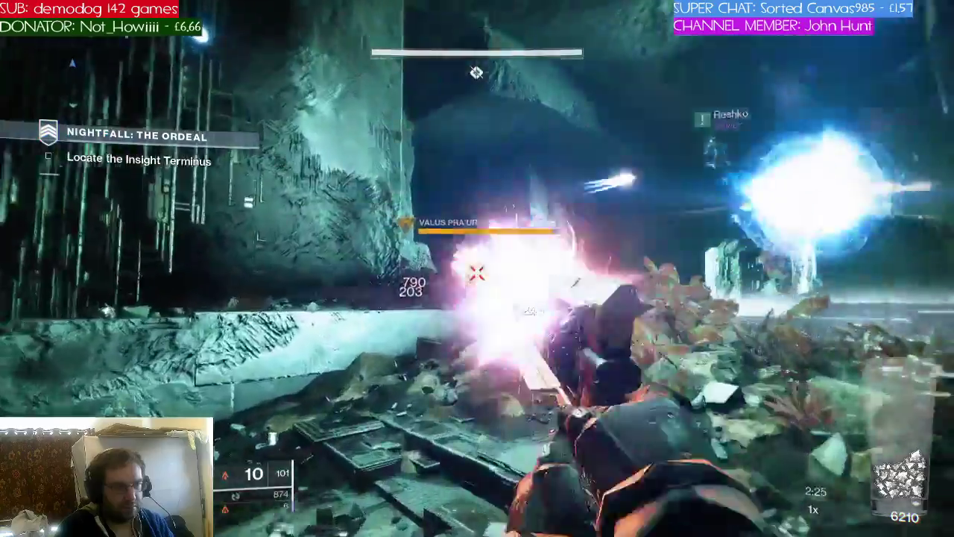
{"action": "left_click", "coordinate": [477, 271]}
{"action": "left_click", "coordinate": [477, 271]}
{"action": "key", "text": "q"}
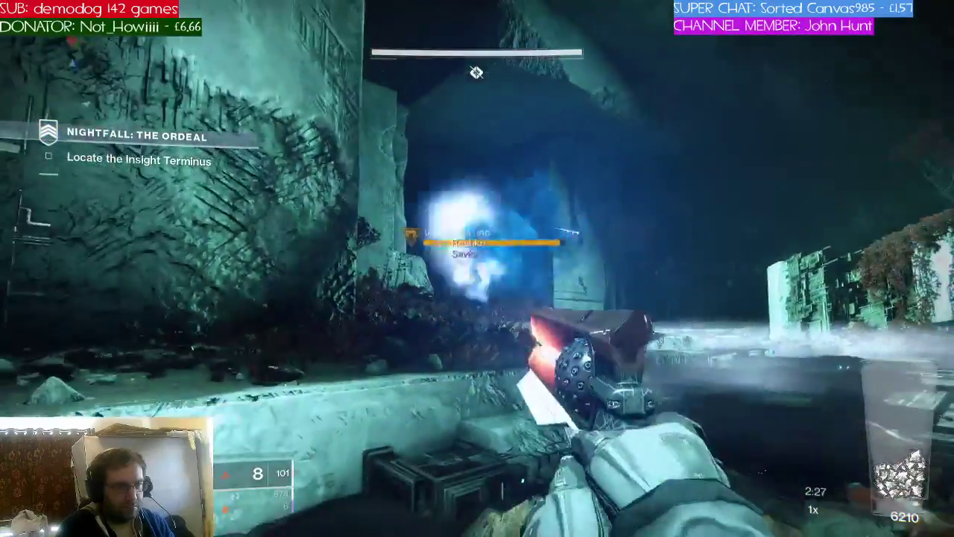
{"action": "left_click", "coordinate": [477, 271]}
{"action": "left_click", "coordinate": [477, 271]}
{"action": "left_click", "coordinate": [477, 271]}
{"action": "left_click", "coordinate": [477, 272]}
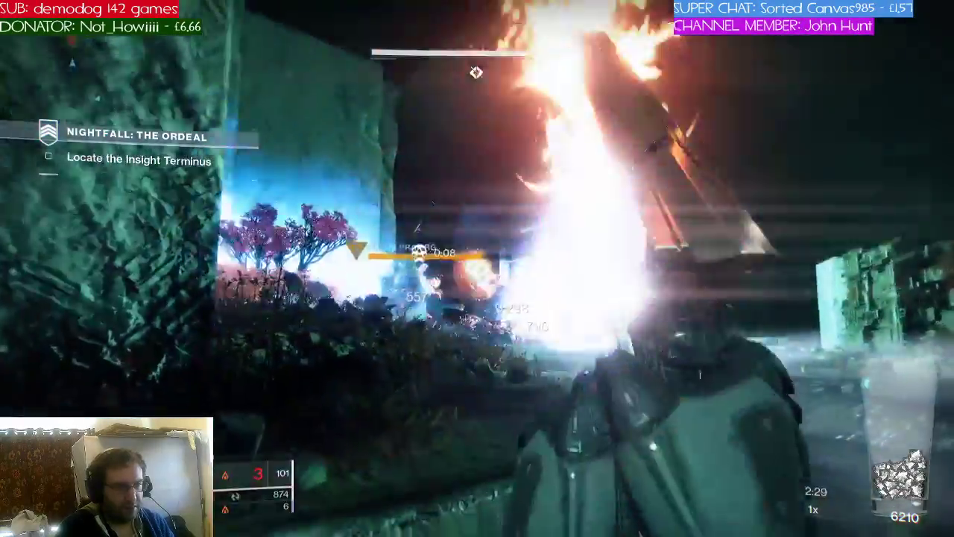
{"action": "left_click", "coordinate": [477, 271]}
Switch to the heavy weapon, fire it at Valus Pra'urg, and move along the rock wall towards him
{"action": "key", "text": "3"}
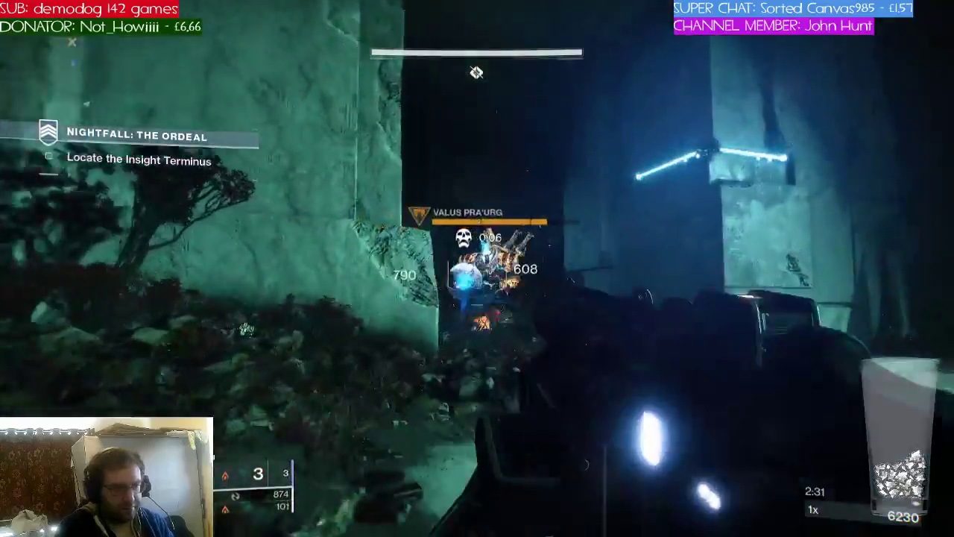
{"action": "left_click", "coordinate": [477, 271]}
{"action": "left_click", "coordinate": [477, 271]}
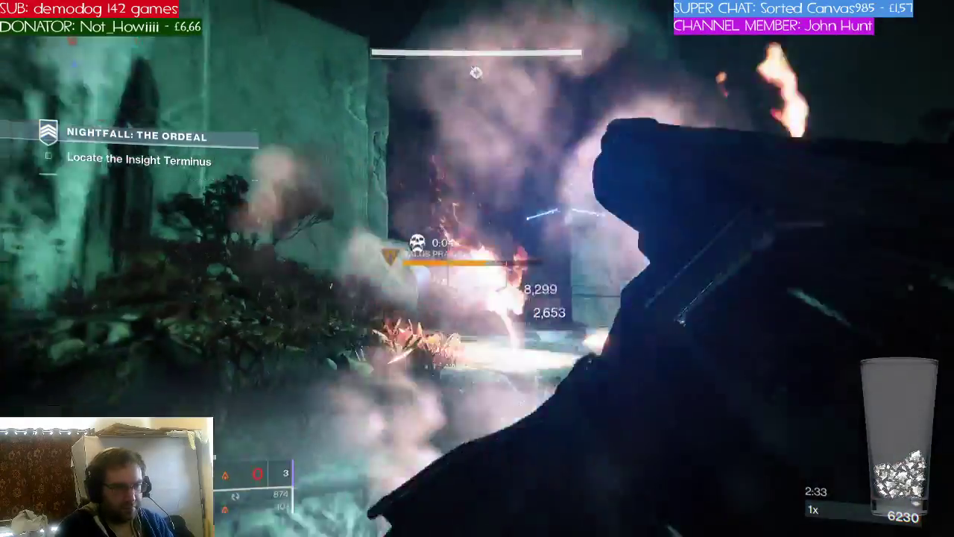
{"action": "key", "text": "a"}
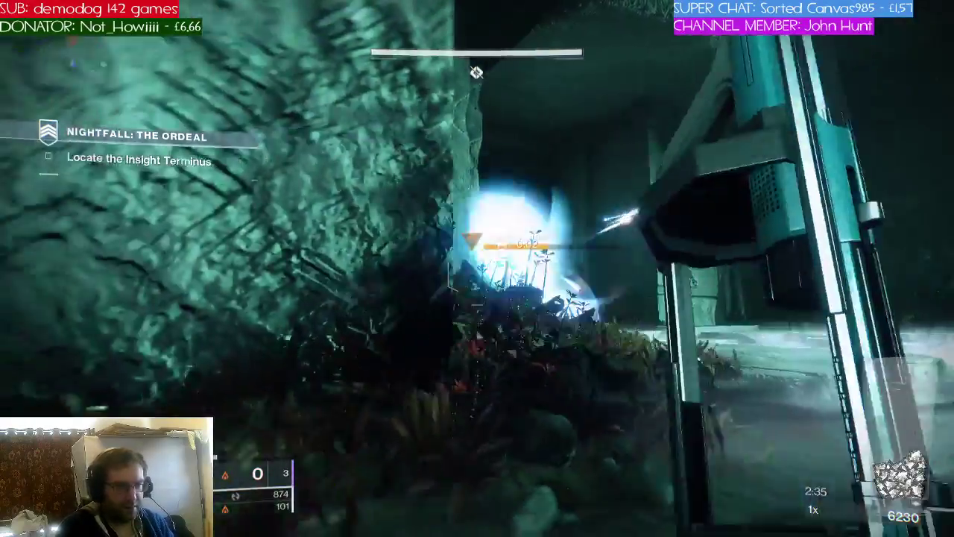
{"action": "key", "text": "w"}
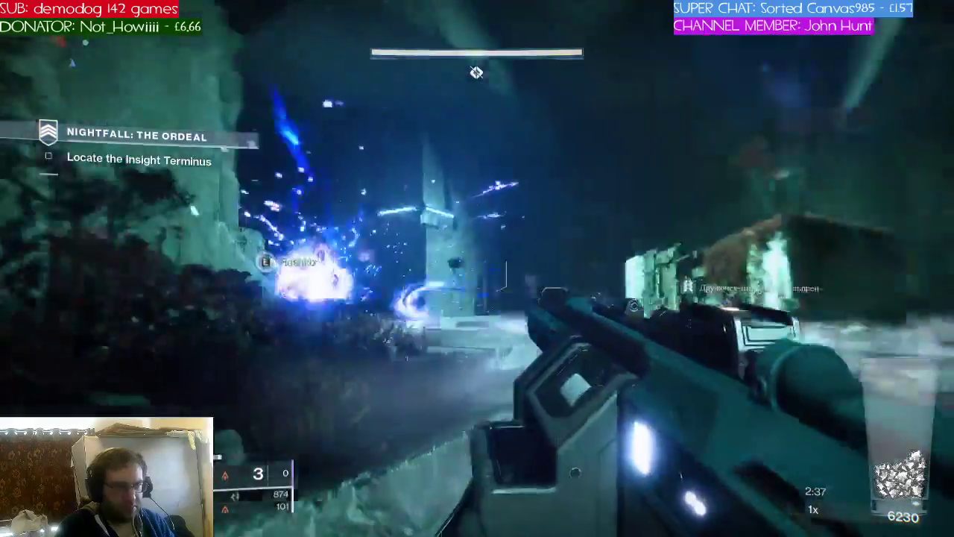
Advance past the stone wall and over the rubble into the dark tunnel
{"action": "key", "text": "w"}
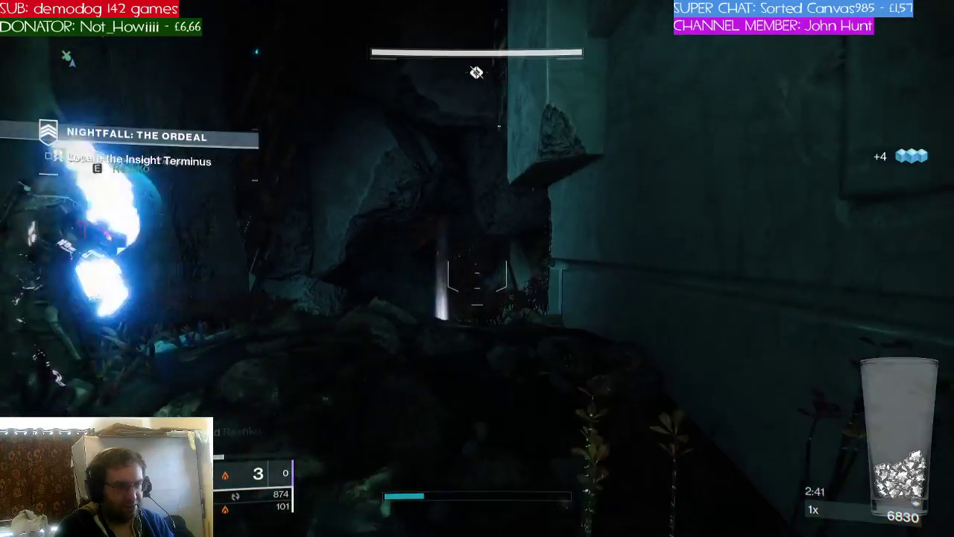
{"action": "key", "text": "w"}
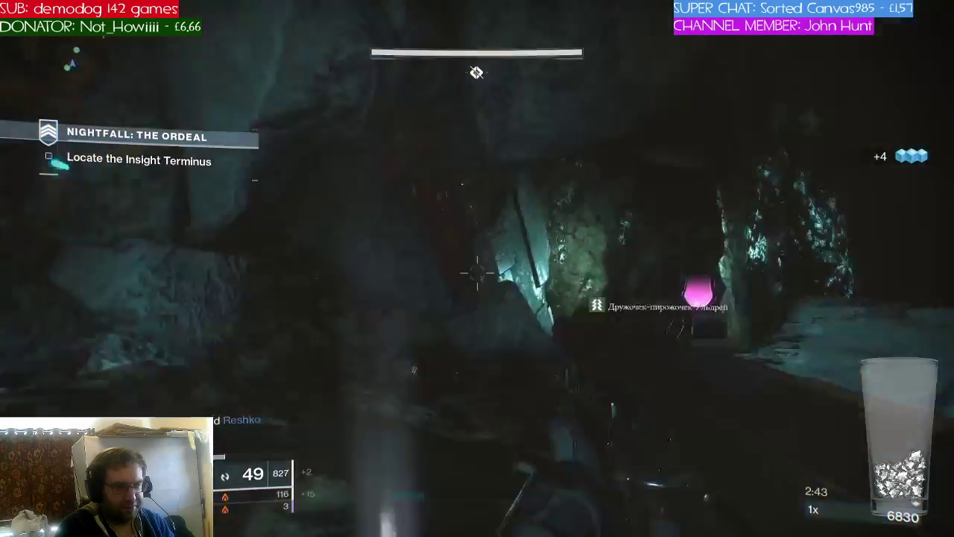
{"action": "key", "text": "w"}
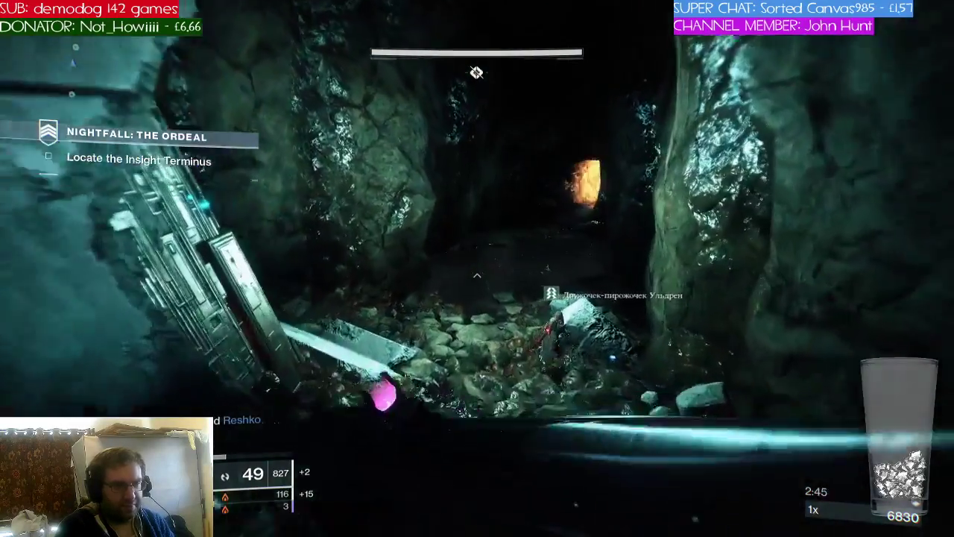
Shoot the Goblins in the dark tunnel with the automatic weapon while pushing forward
{"action": "key", "text": "w"}
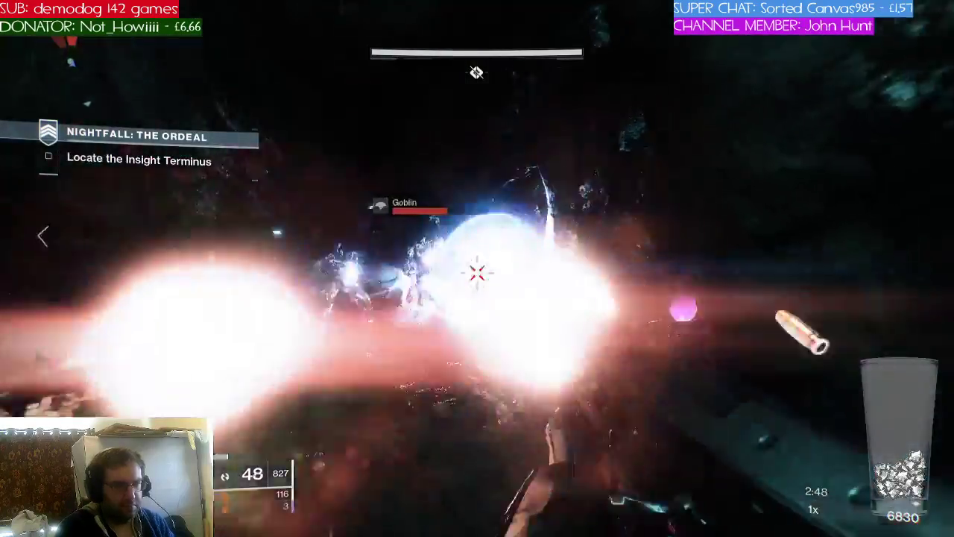
{"action": "left_click", "coordinate": [477, 273]}
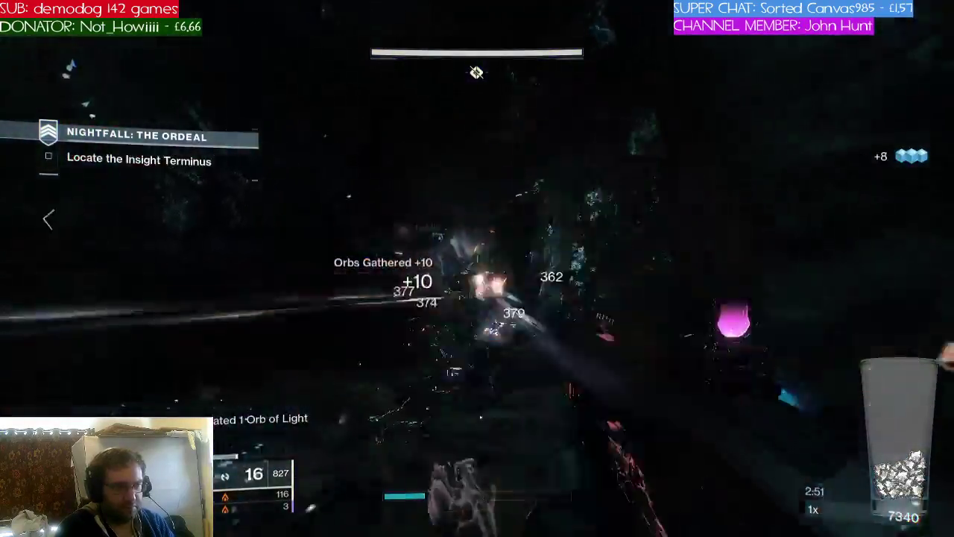
{"action": "key", "text": "w"}
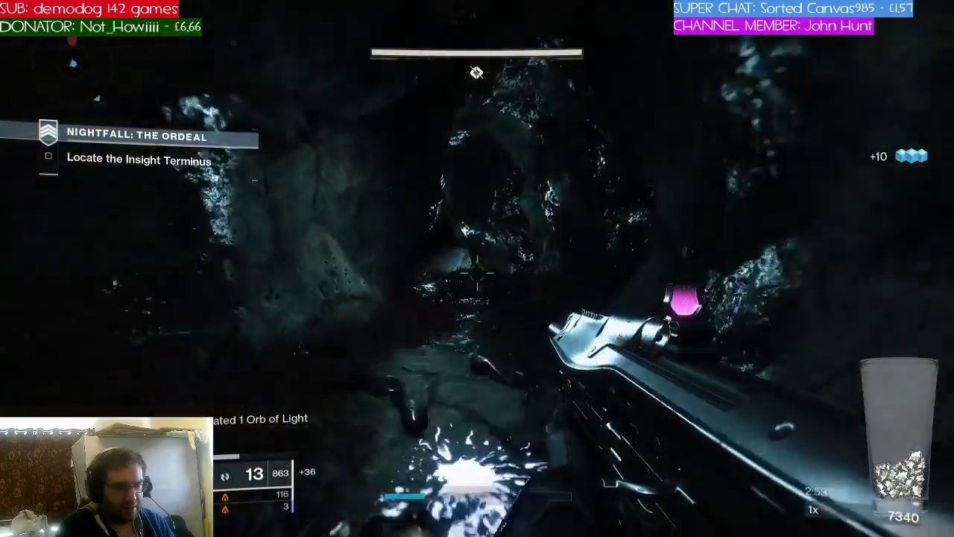
Run through the rock crevice to the glowing Vex platform between the white pillars, reload, and move onto it
{"action": "key", "text": "w"}
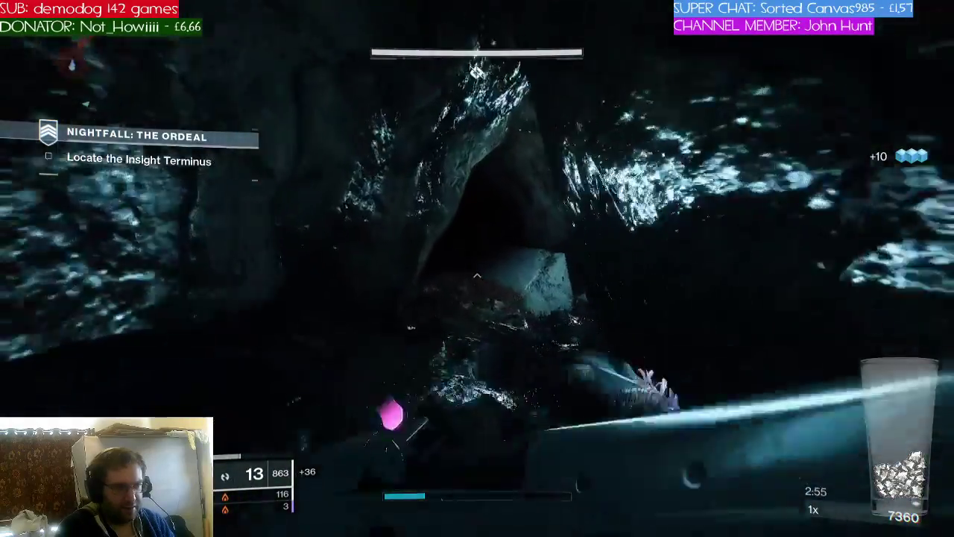
{"action": "key", "text": "w"}
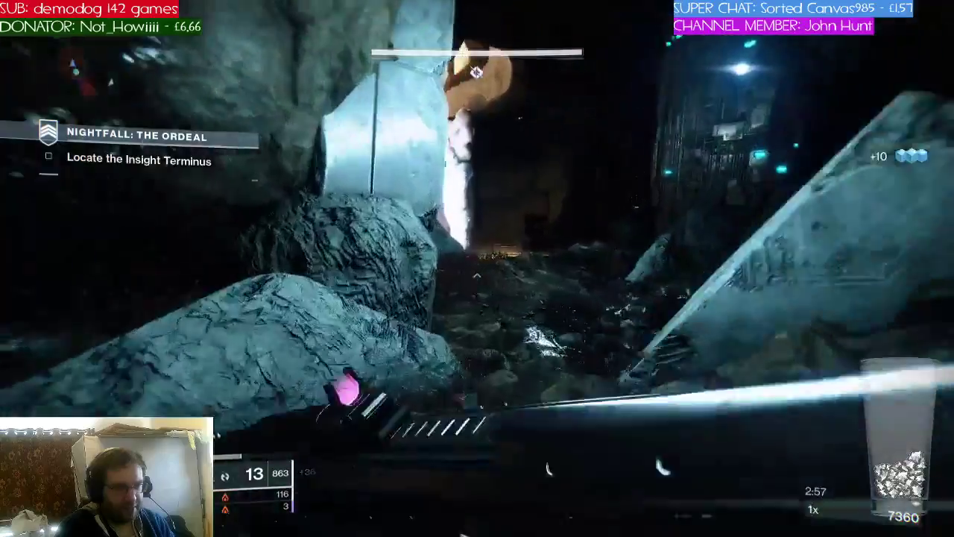
{"action": "key", "text": "w"}
{"action": "key", "text": "r"}
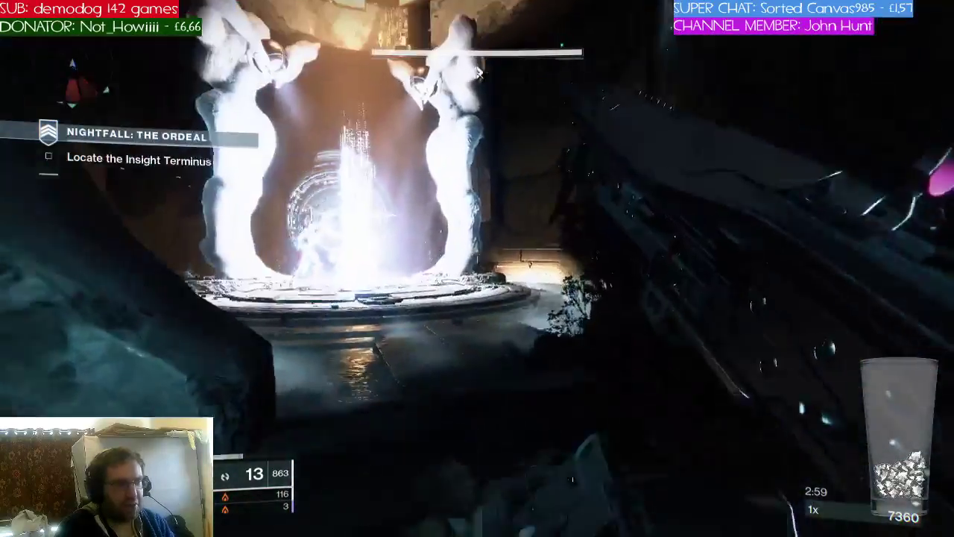
{"action": "key", "text": "w"}
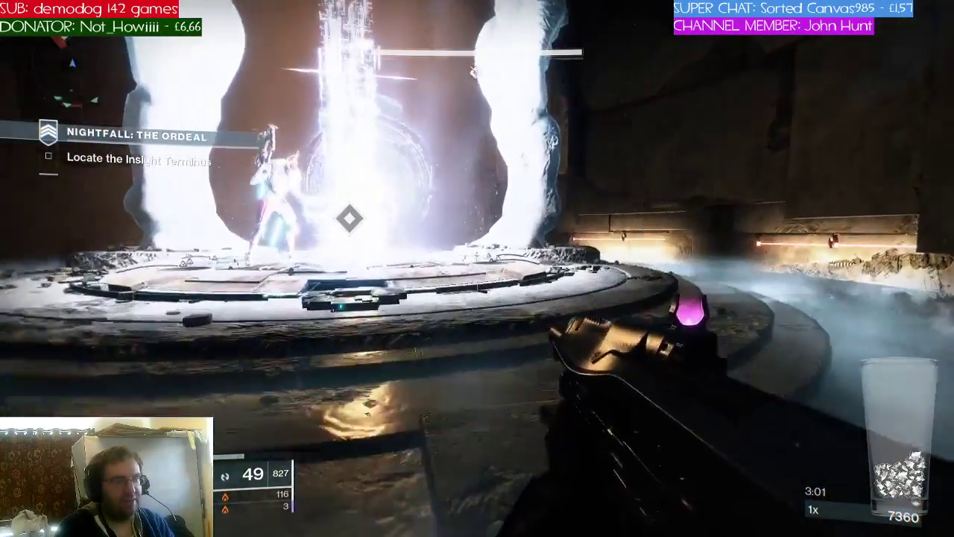
{"action": "key", "text": "w"}
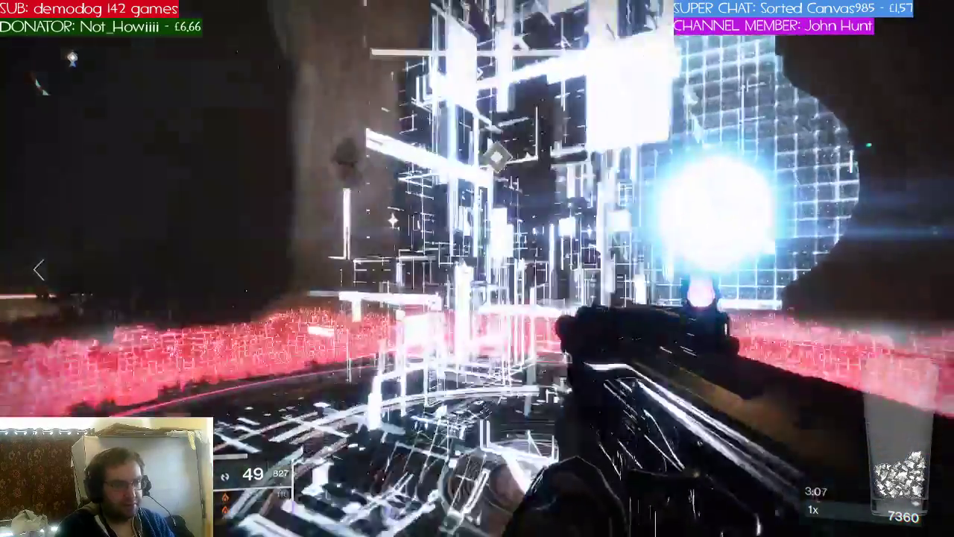
{"action": "key", "text": "w"}
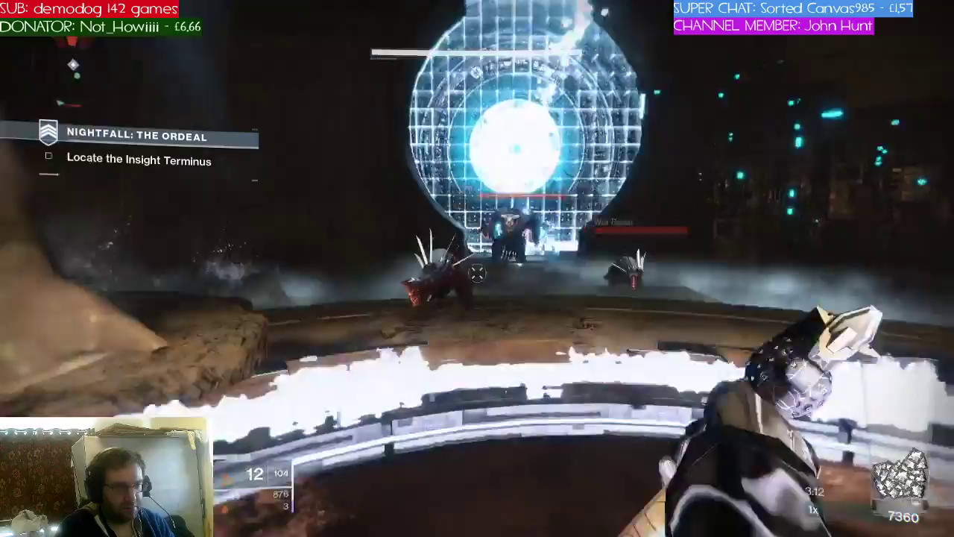
Shoot the War Beasts and Gladiators attacking the Vex platform with the hand cannon, using an ability between shots
{"action": "left_click", "coordinate": [477, 273]}
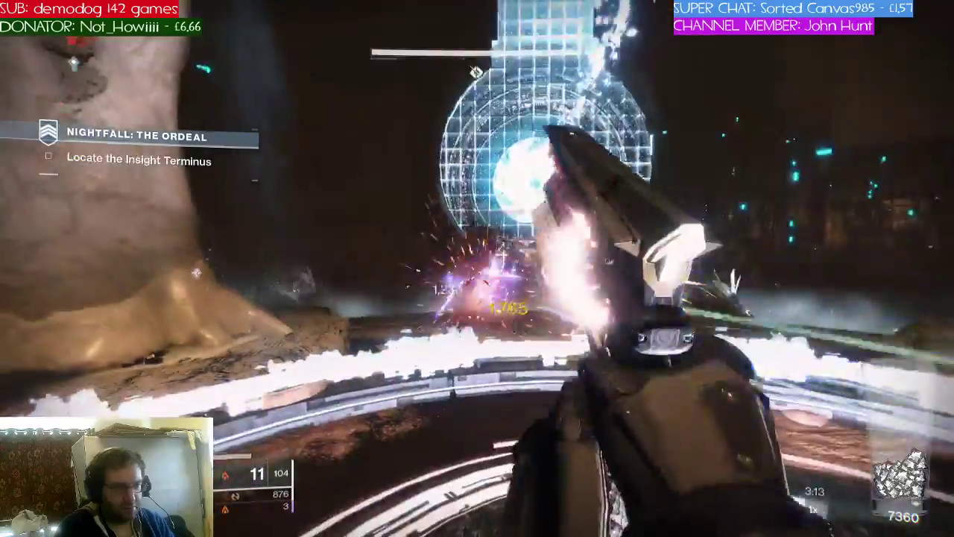
{"action": "left_click", "coordinate": [477, 273]}
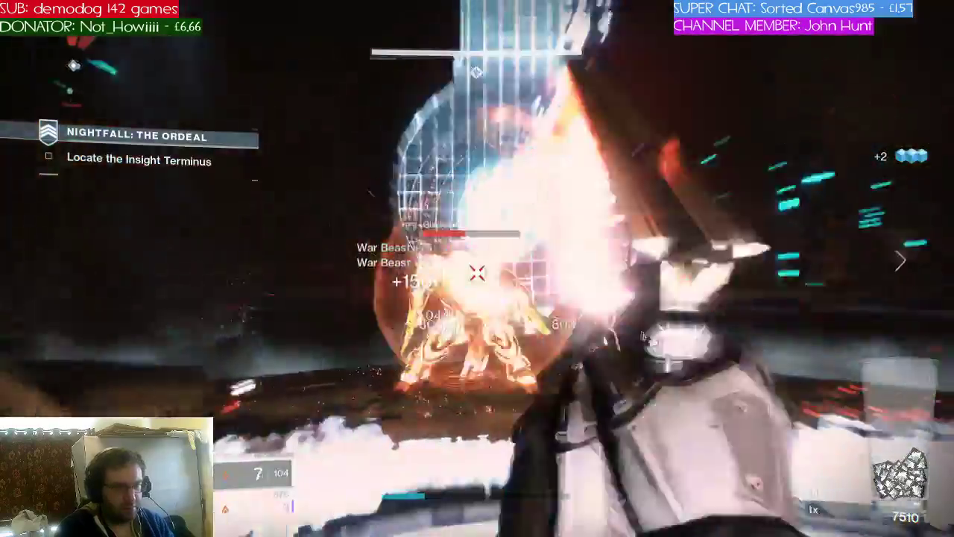
{"action": "left_click", "coordinate": [477, 272]}
{"action": "key", "text": "f"}
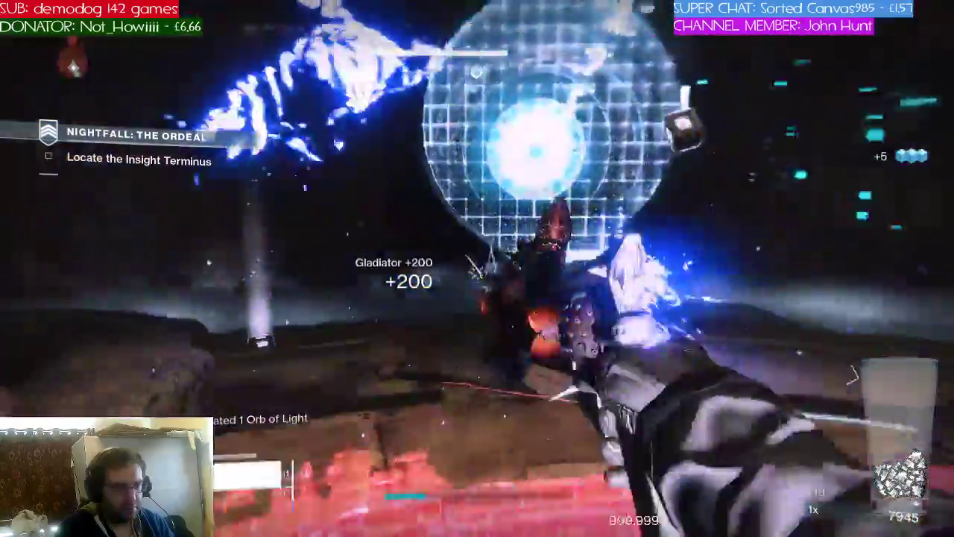
{"action": "left_click", "coordinate": [477, 273]}
{"action": "left_click", "coordinate": [477, 272]}
{"action": "left_click", "coordinate": [477, 273]}
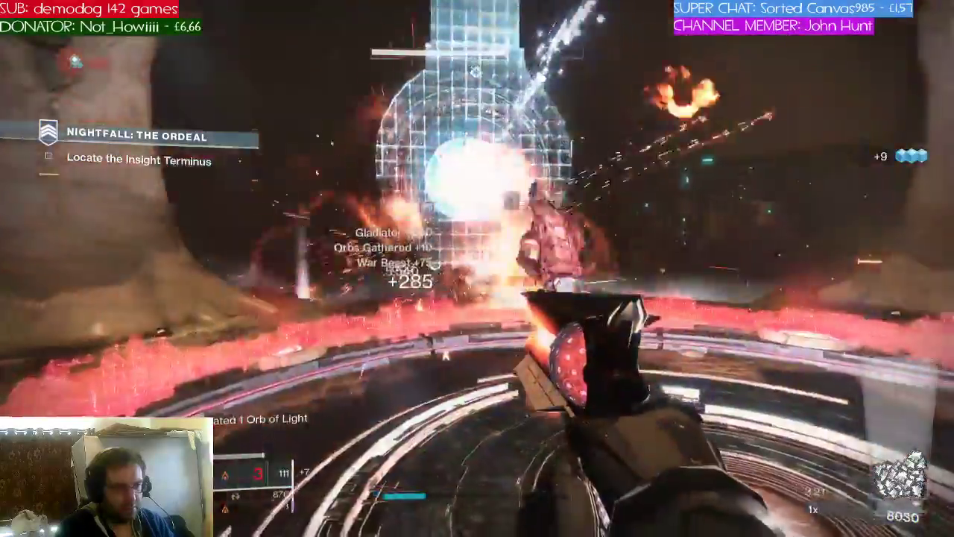
Fight off the remaining War Beasts and Cabal around the platform at close range, reloading the hand cannon
{"action": "key", "text": "c"}
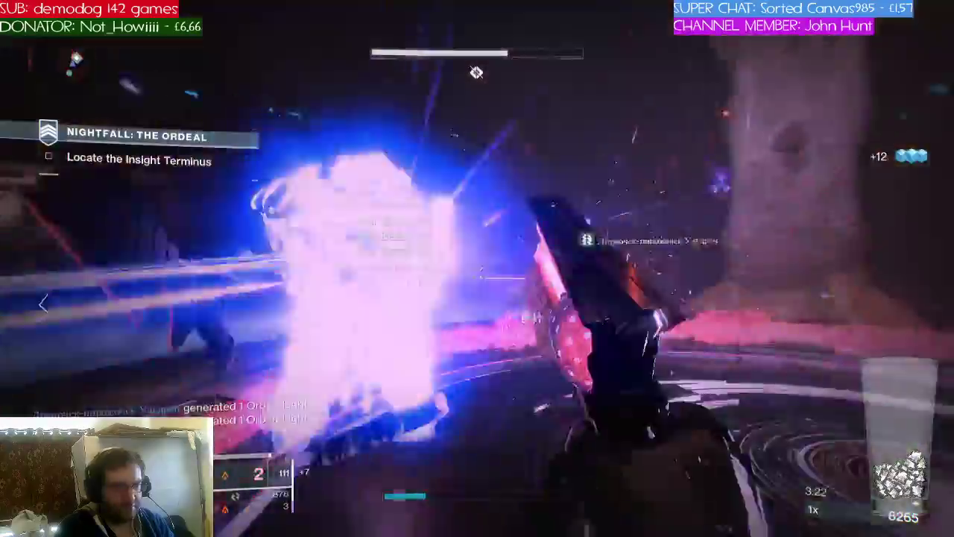
{"action": "left_click", "coordinate": [477, 272]}
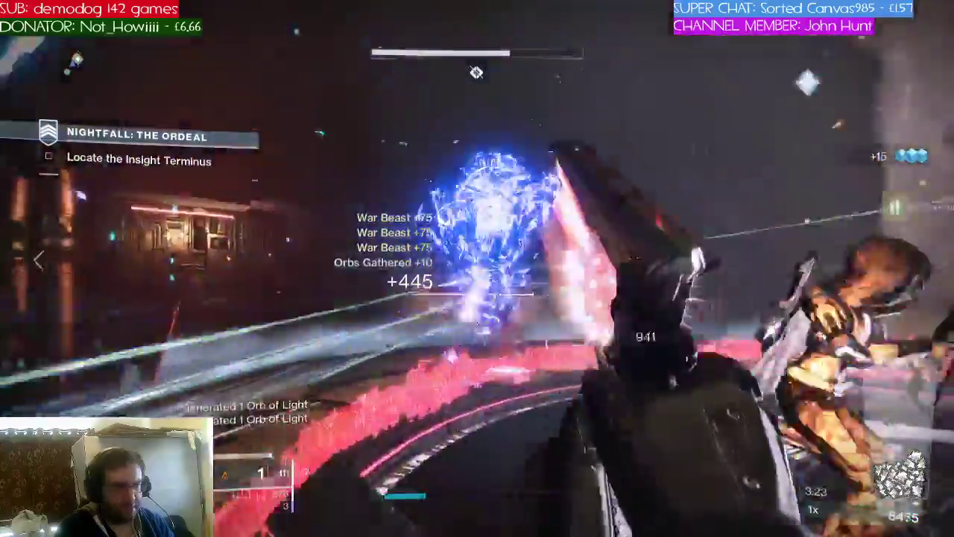
{"action": "key", "text": "r"}
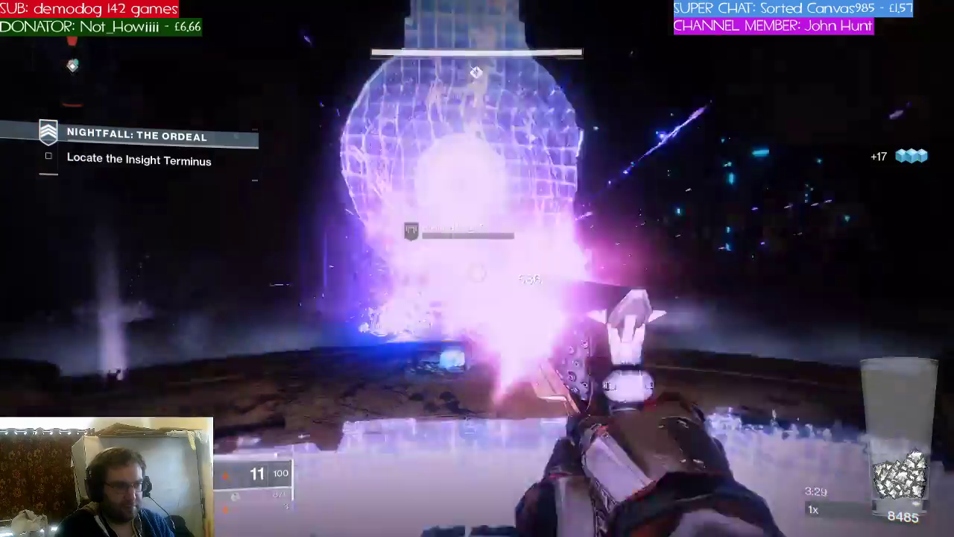
{"action": "key", "text": "r"}
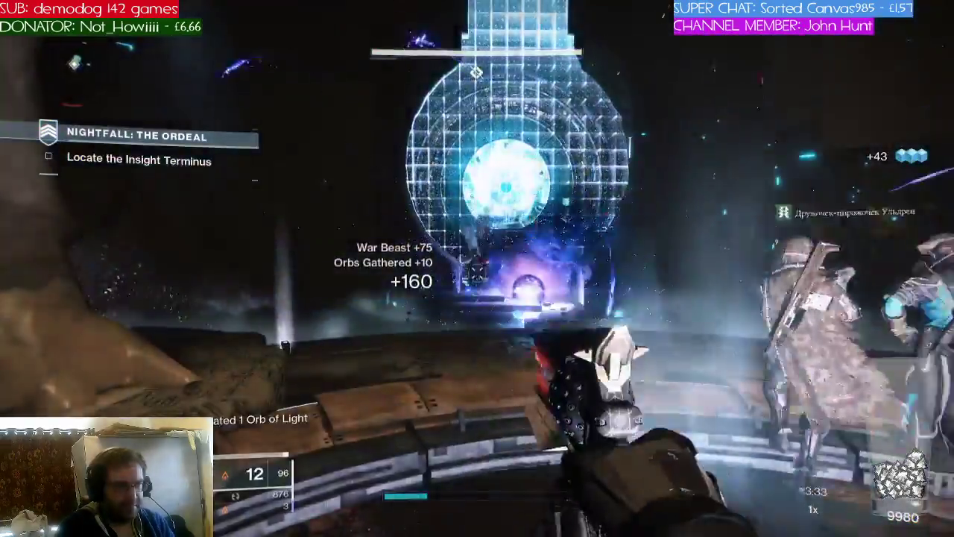
Pursue Kargen past the Legionary and the Cabal crates into the dark blue hall
{"action": "key", "text": "shift"}
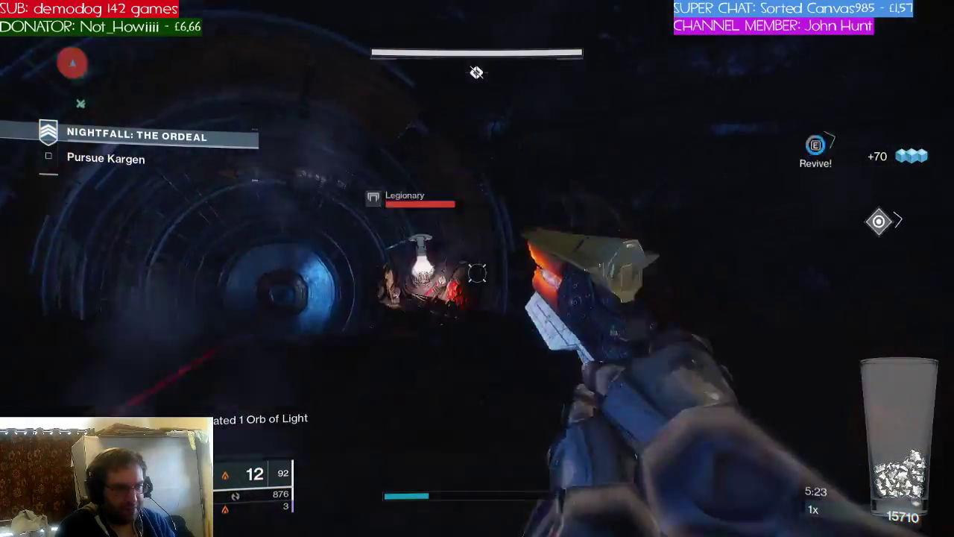
{"action": "key", "text": "c"}
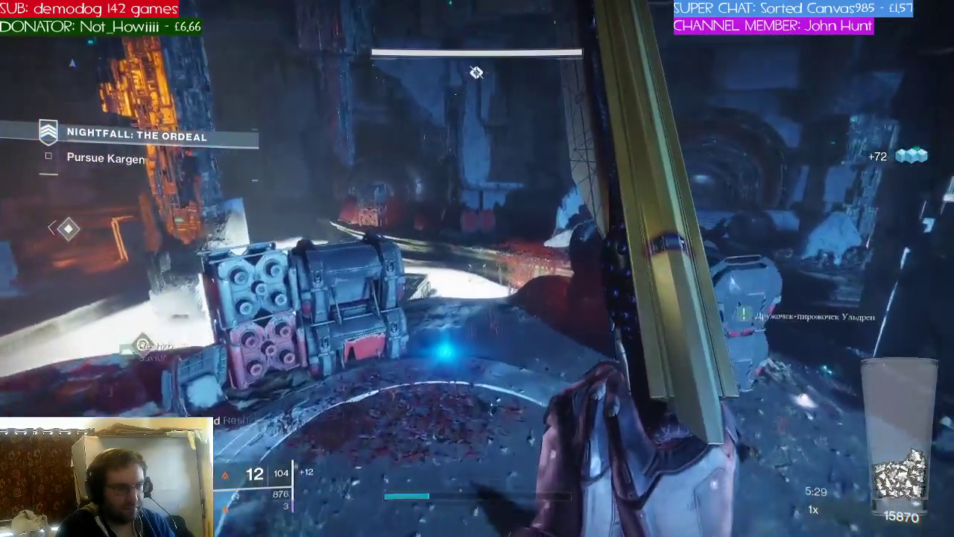
{"action": "key", "text": "w"}
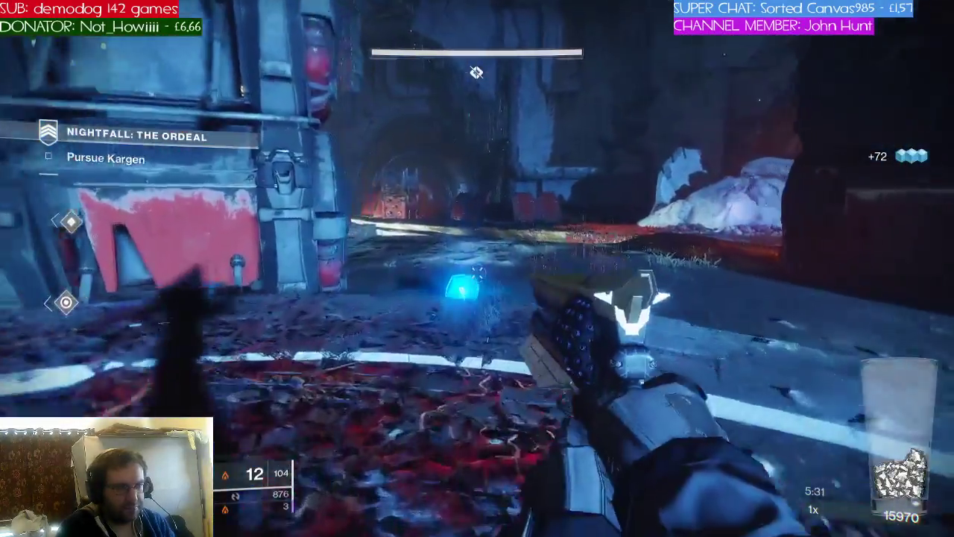
{"action": "key", "text": "w"}
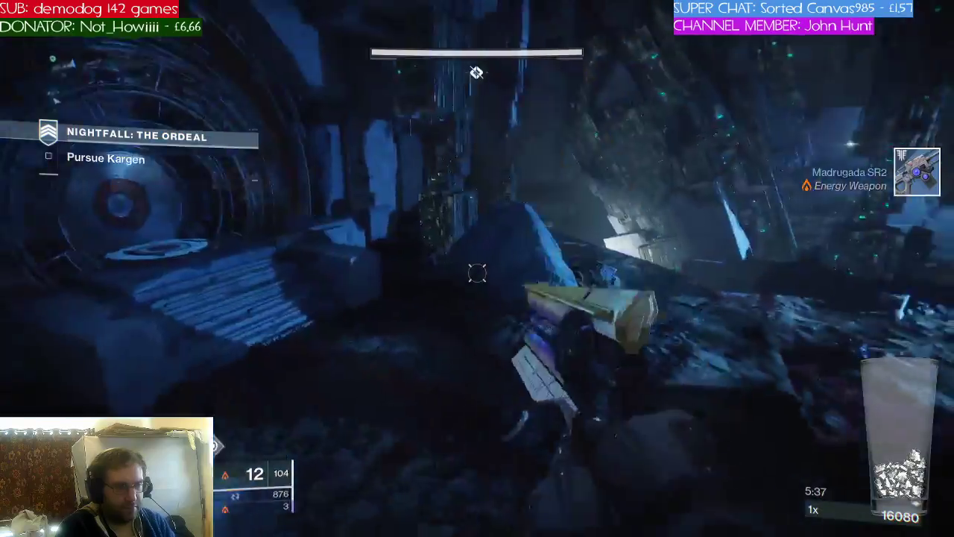
Pick up the heavy ammo in the rocky hollow and follow the curved path to the stairs between the Vex statues
{"action": "key", "text": "w"}
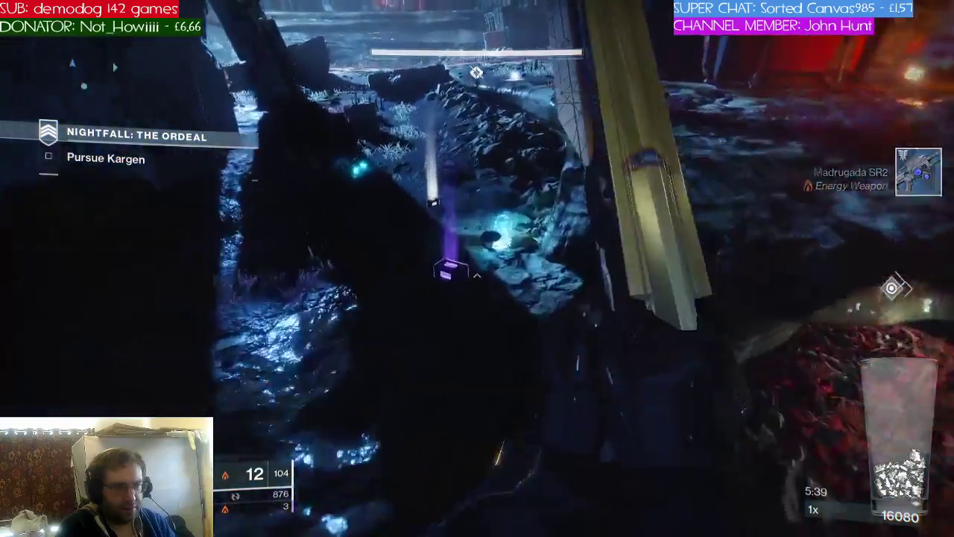
{"action": "key", "text": "w"}
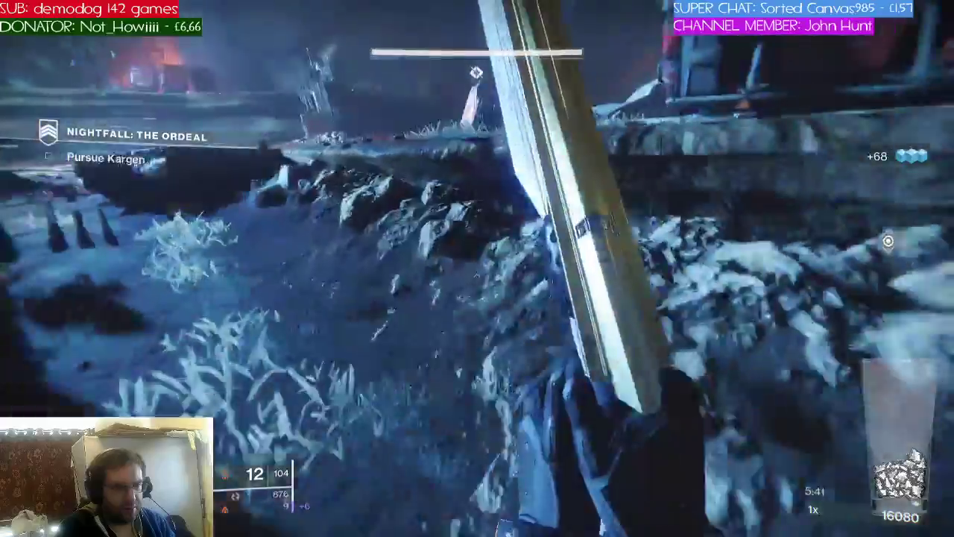
{"action": "key", "text": "w"}
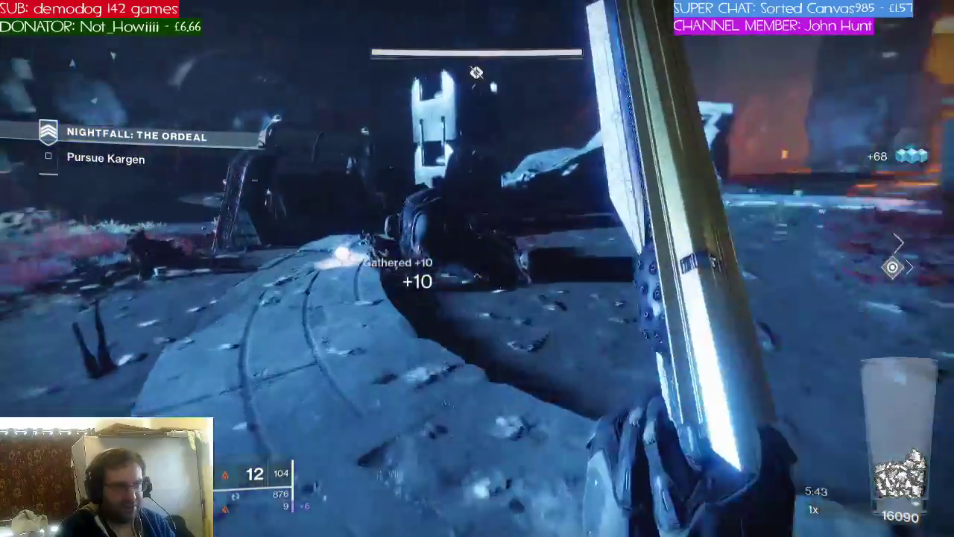
{"action": "key", "text": "w"}
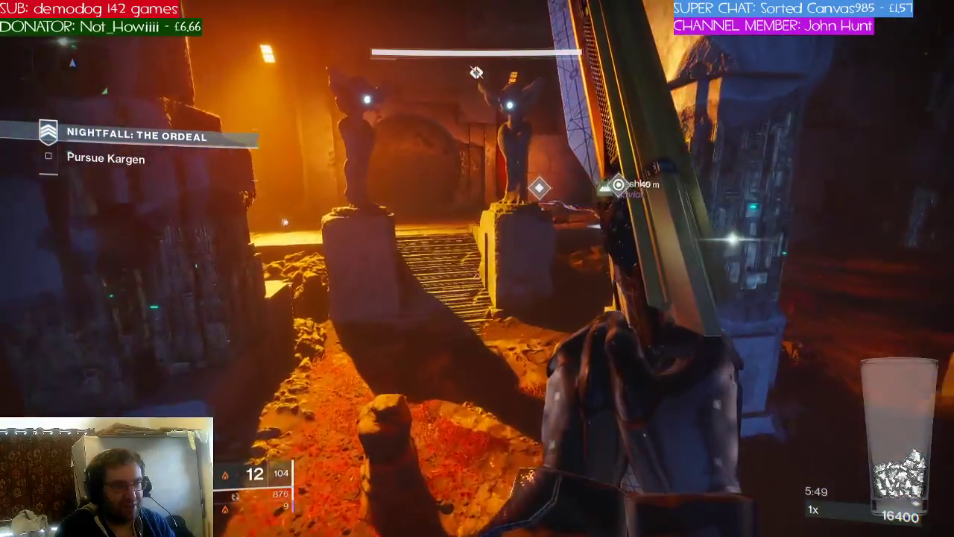
Run from the statue stairs through the rocky hollow, collect the Orb of Light and head for the blue-lit Cabal camp
{"action": "key", "text": "w"}
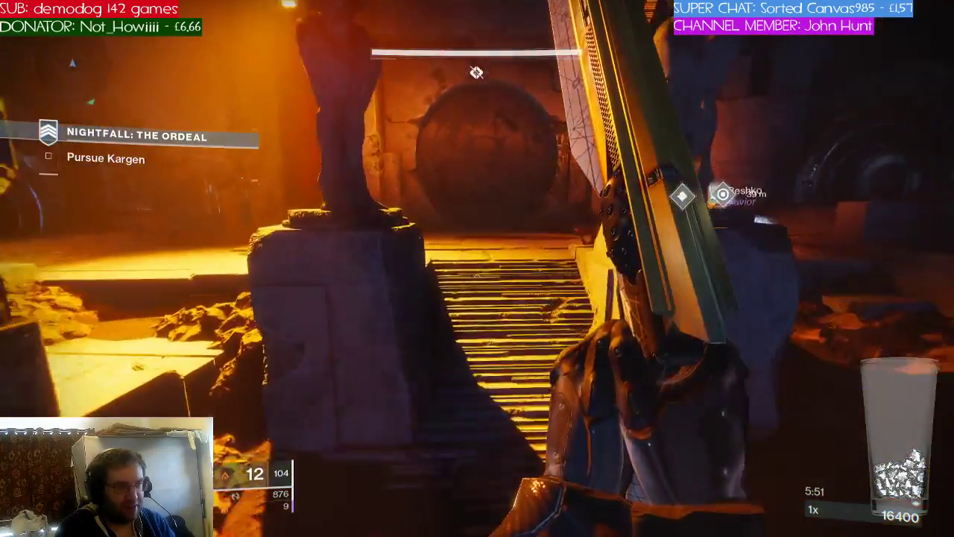
{"action": "key", "text": "w"}
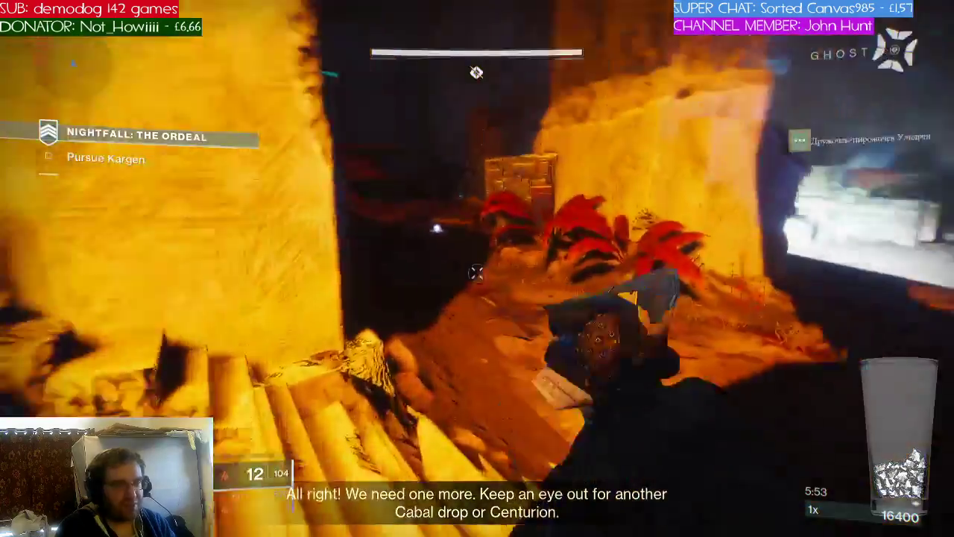
{"action": "key", "text": "w"}
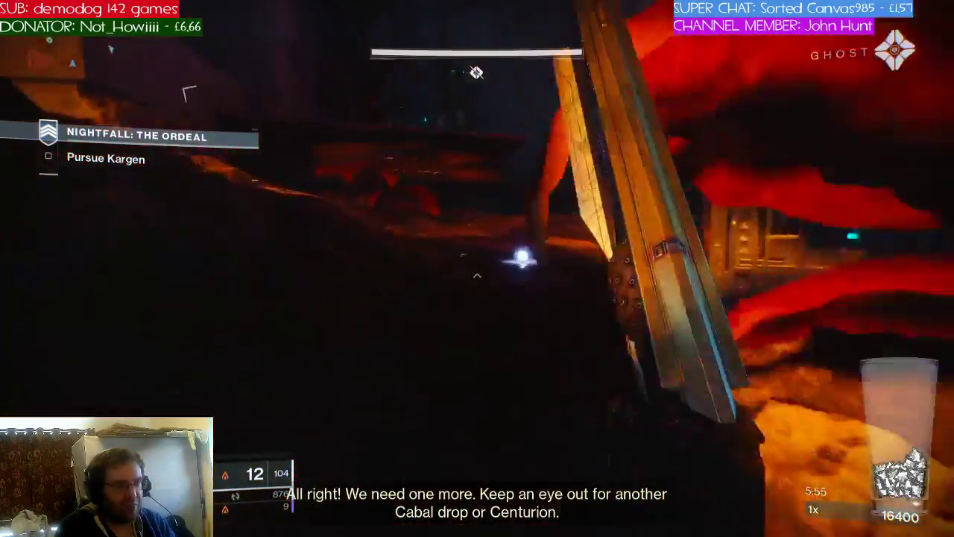
{"action": "key", "text": "w"}
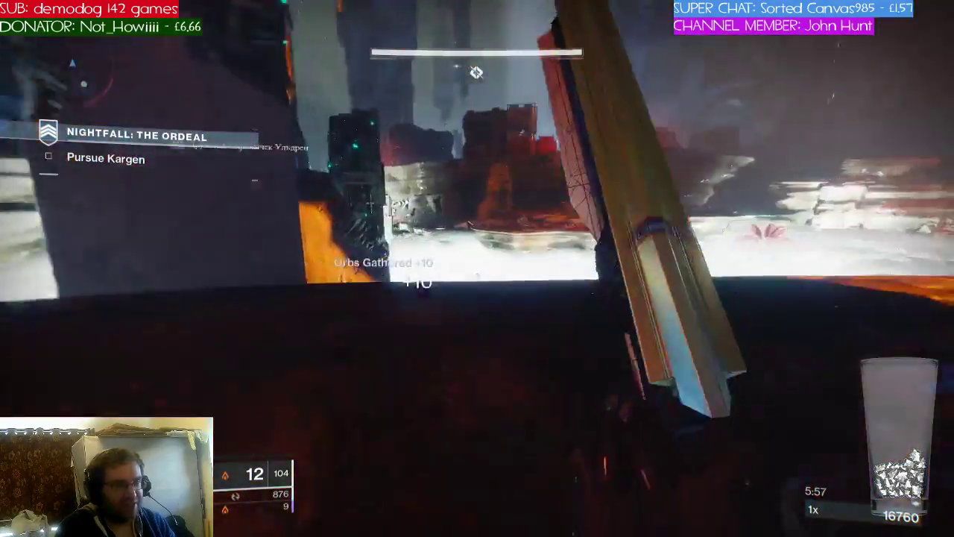
{"action": "key", "text": "w"}
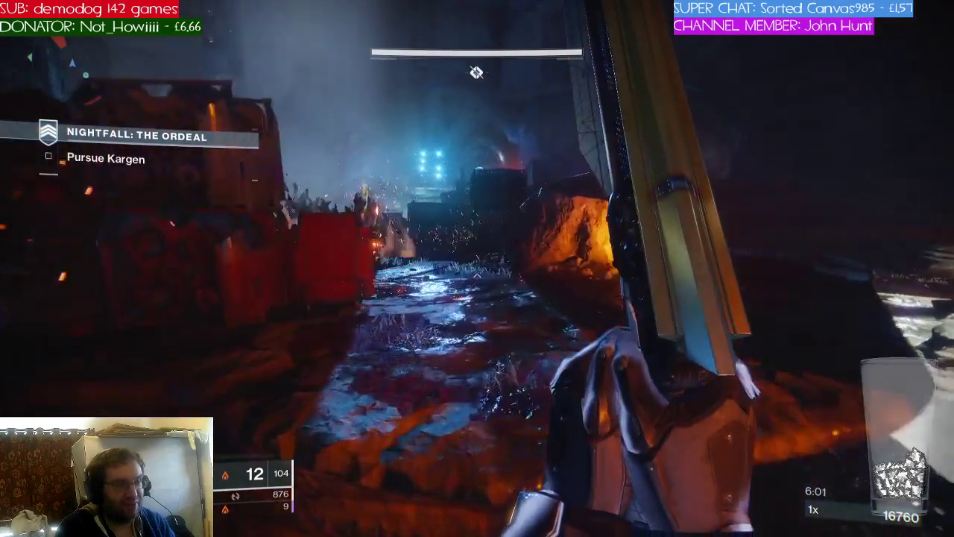
{"action": "key", "text": "w"}
Shoot the Ouragos Phalanx and the shielded Cabal beside it with the hand cannon, sidestepping around the red Cabal barricades
{"action": "left_click", "coordinate": [477, 268]}
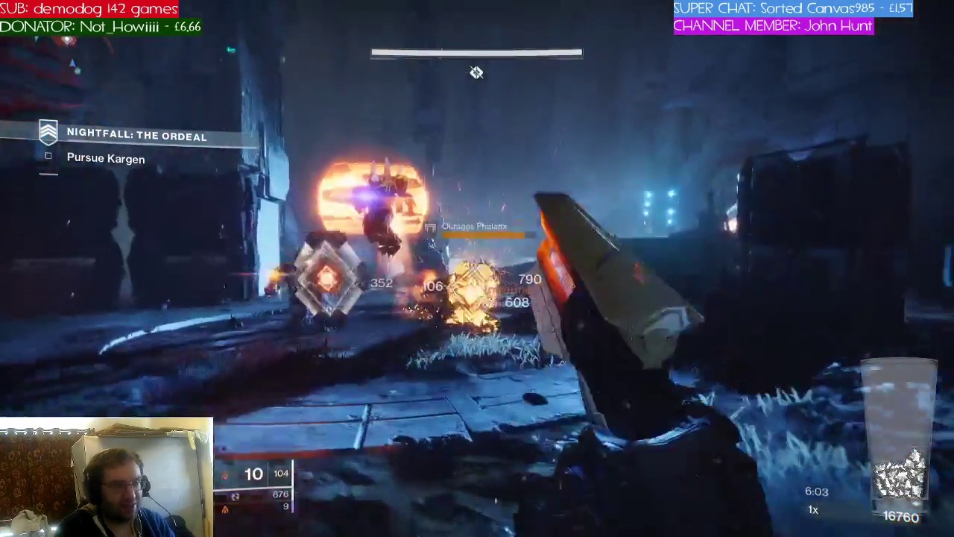
{"action": "left_click", "coordinate": [477, 268]}
{"action": "left_click", "coordinate": [477, 268]}
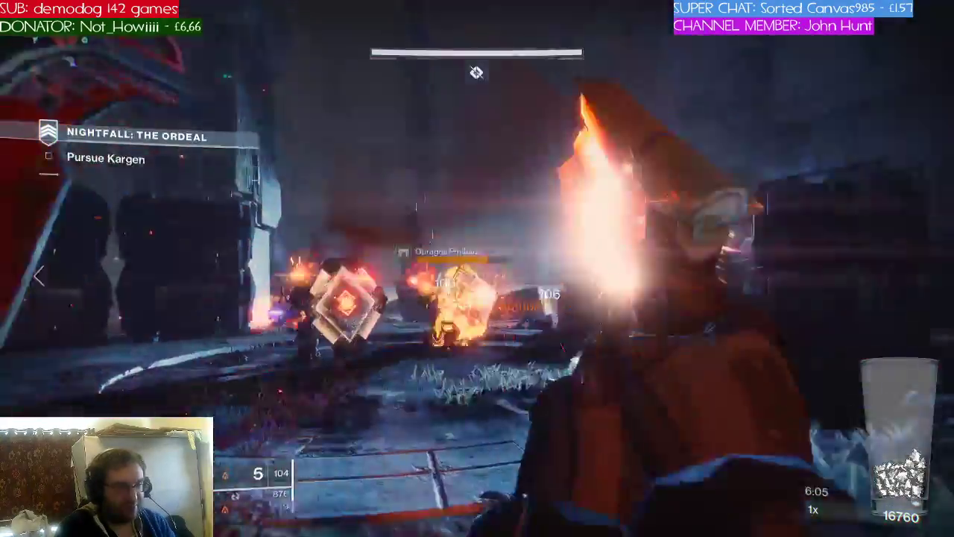
{"action": "left_click", "coordinate": [477, 268]}
{"action": "left_click", "coordinate": [477, 268]}
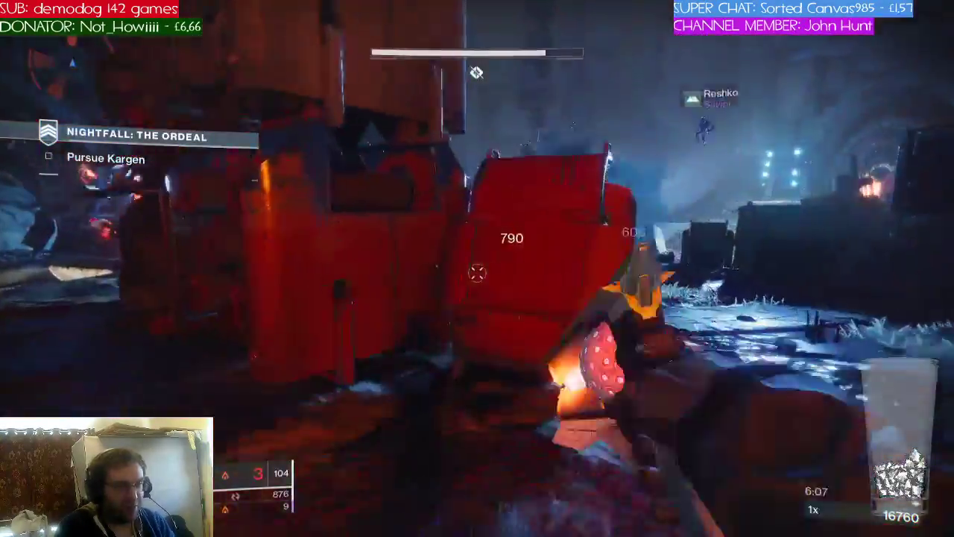
{"action": "key", "text": "d"}
{"action": "left_click", "coordinate": [477, 269]}
{"action": "left_click", "coordinate": [477, 268]}
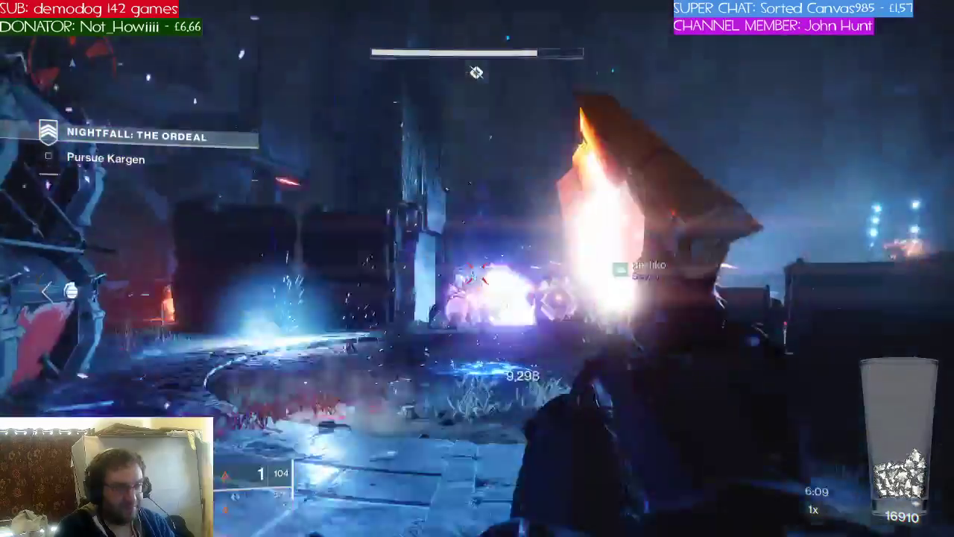
Kill the remaining Ouragos Phalanx near the pale Vex pillar with the hand cannon
{"action": "left_click", "coordinate": [477, 268]}
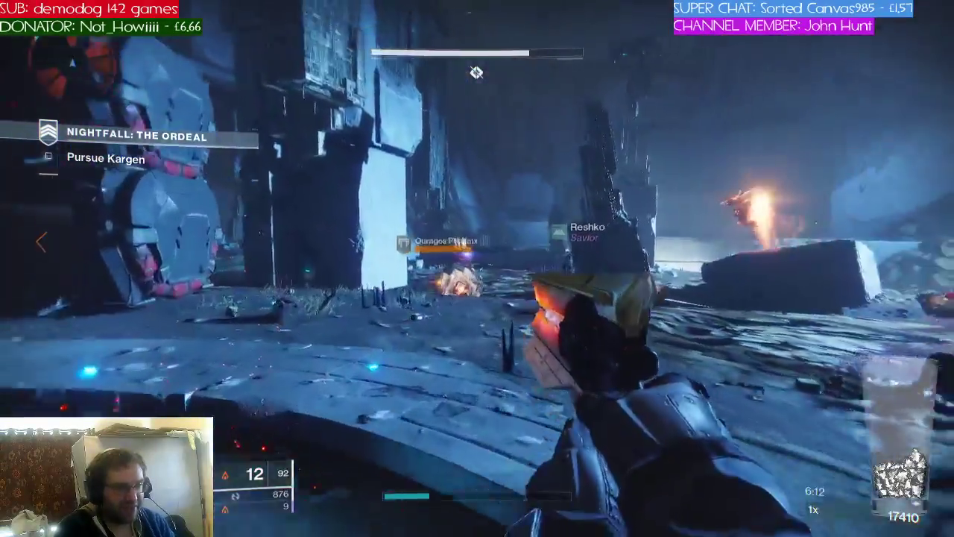
{"action": "left_click", "coordinate": [477, 268]}
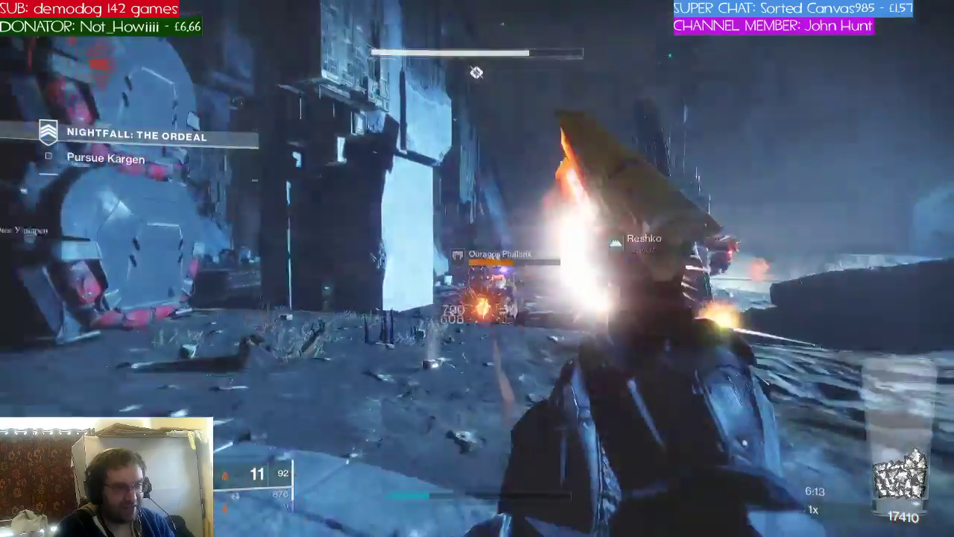
{"action": "left_click", "coordinate": [477, 268]}
{"action": "left_click", "coordinate": [477, 268]}
{"action": "left_click", "coordinate": [476, 268]}
{"action": "left_click", "coordinate": [477, 268]}
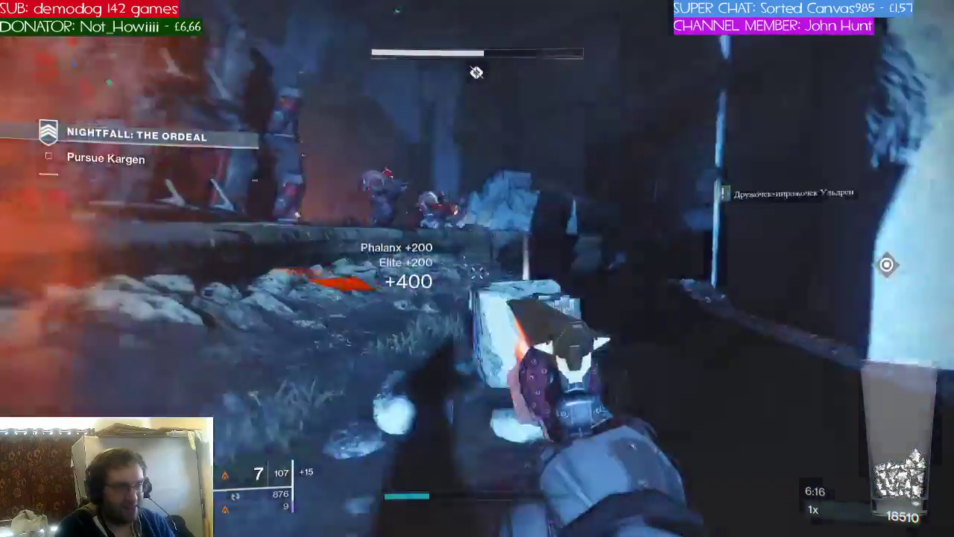
Shoot the Legionaries by the stacked Cabal containers with the hand cannon
{"action": "left_click", "coordinate": [476, 268]}
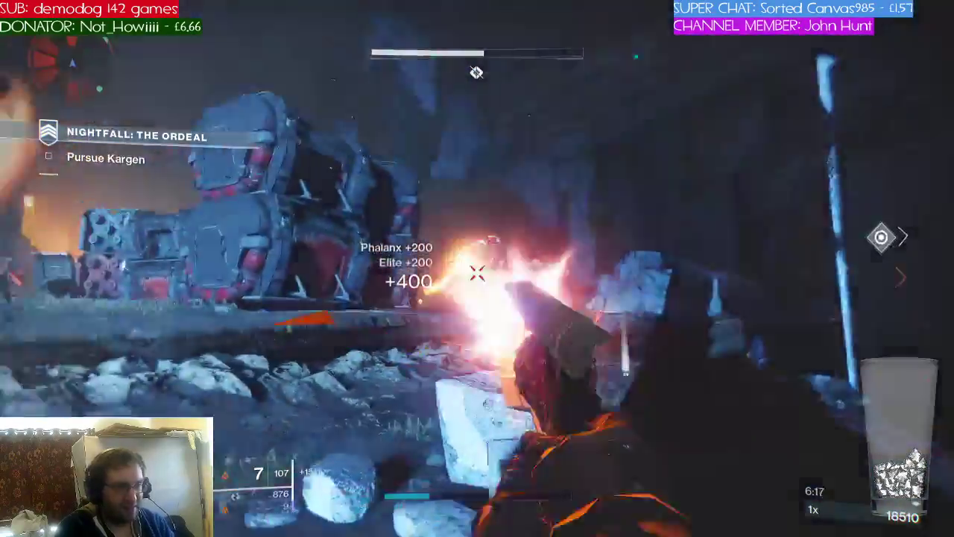
{"action": "left_click", "coordinate": [477, 268]}
{"action": "left_click", "coordinate": [477, 268]}
{"action": "left_click", "coordinate": [477, 269]}
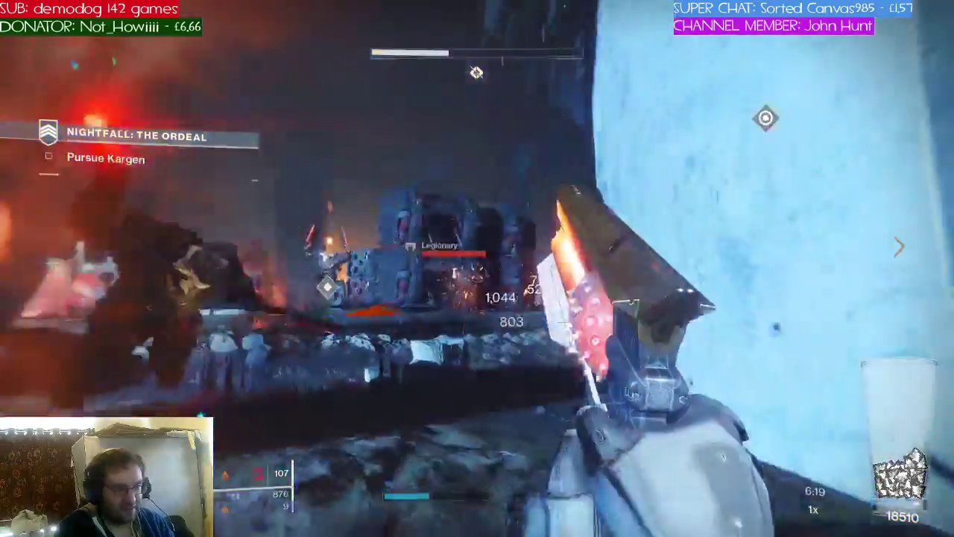
{"action": "left_click", "coordinate": [477, 268]}
{"action": "left_click", "coordinate": [476, 269]}
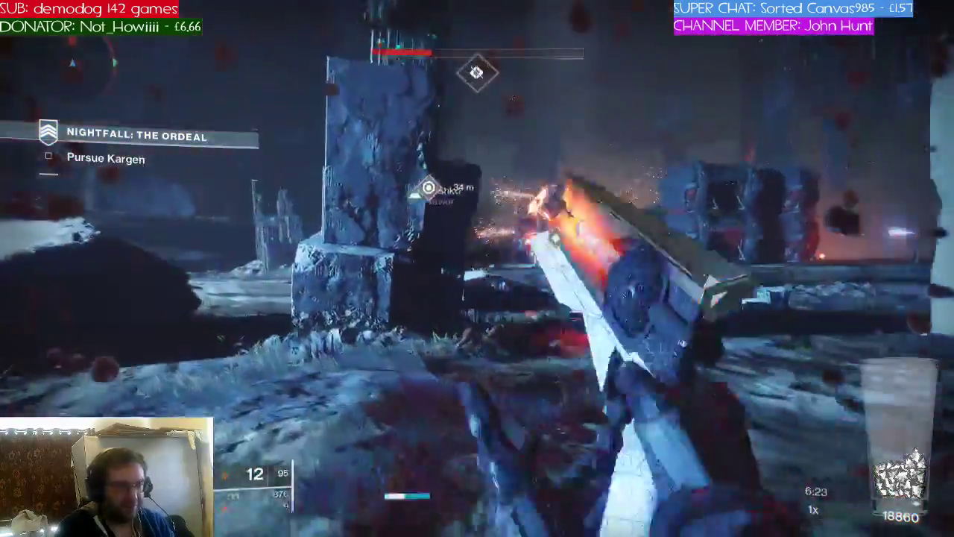
Cast a Healing Rift behind the stone pillars, shoot the Honored Legionary and other distant Cabal from it, and reload the hand cannon
{"action": "key", "text": "v"}
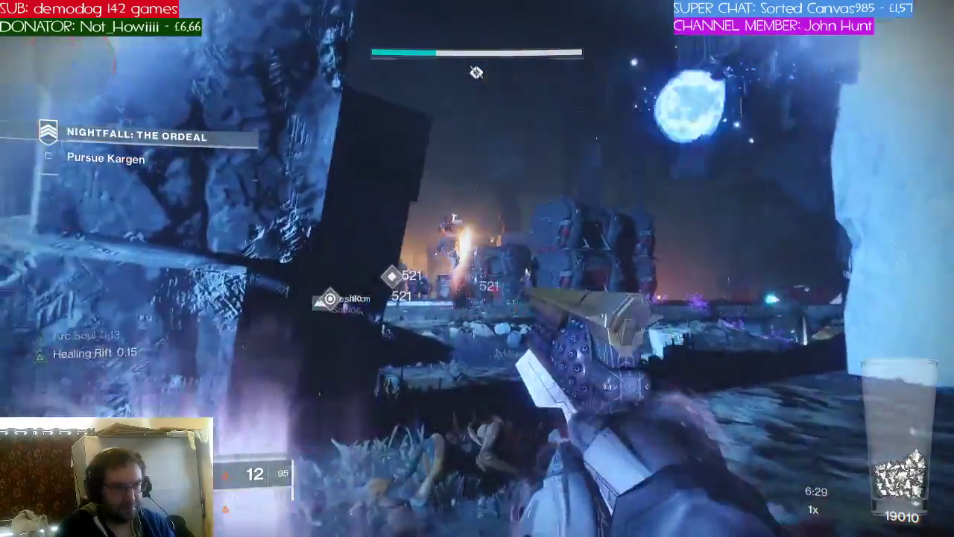
{"action": "left_click", "coordinate": [477, 268]}
{"action": "left_click", "coordinate": [477, 268]}
{"action": "left_click", "coordinate": [477, 268]}
{"action": "left_click", "coordinate": [477, 268]}
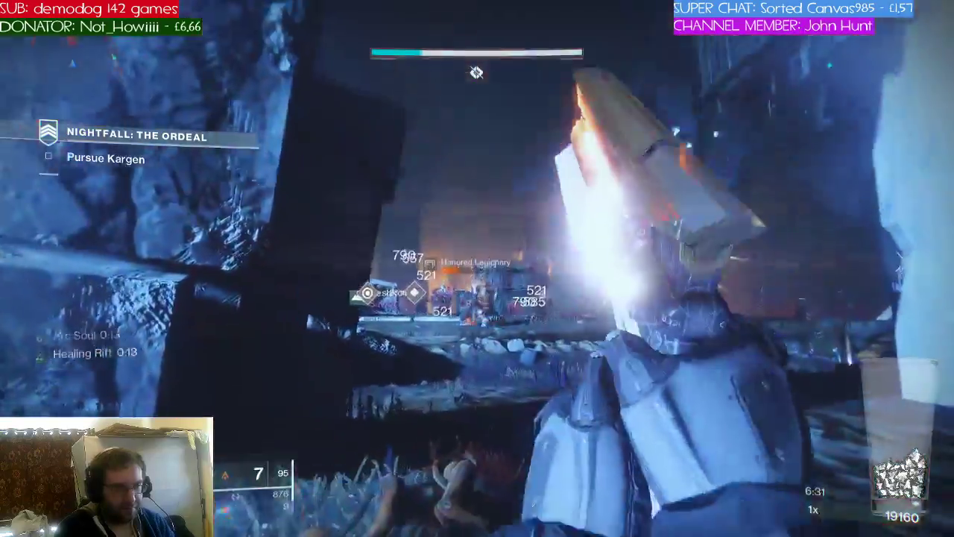
{"action": "left_click", "coordinate": [477, 268]}
{"action": "left_click", "coordinate": [477, 268]}
{"action": "left_click", "coordinate": [477, 268]}
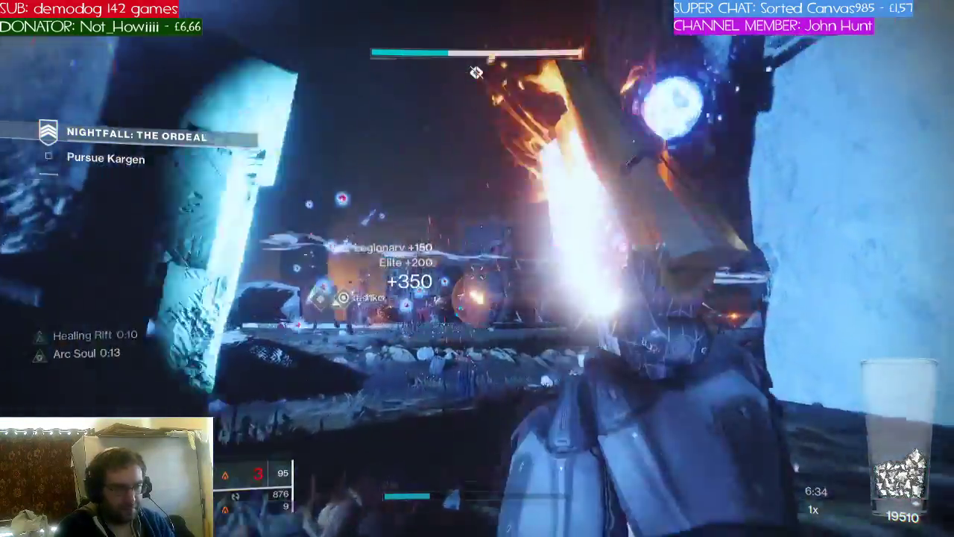
{"action": "left_click", "coordinate": [477, 268]}
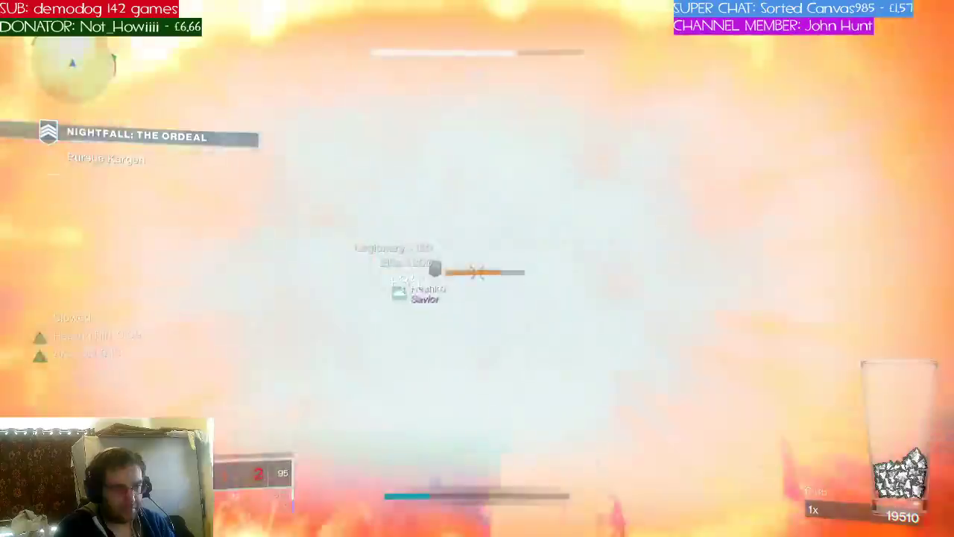
{"action": "left_click", "coordinate": [477, 269]}
{"action": "key", "text": "r"}
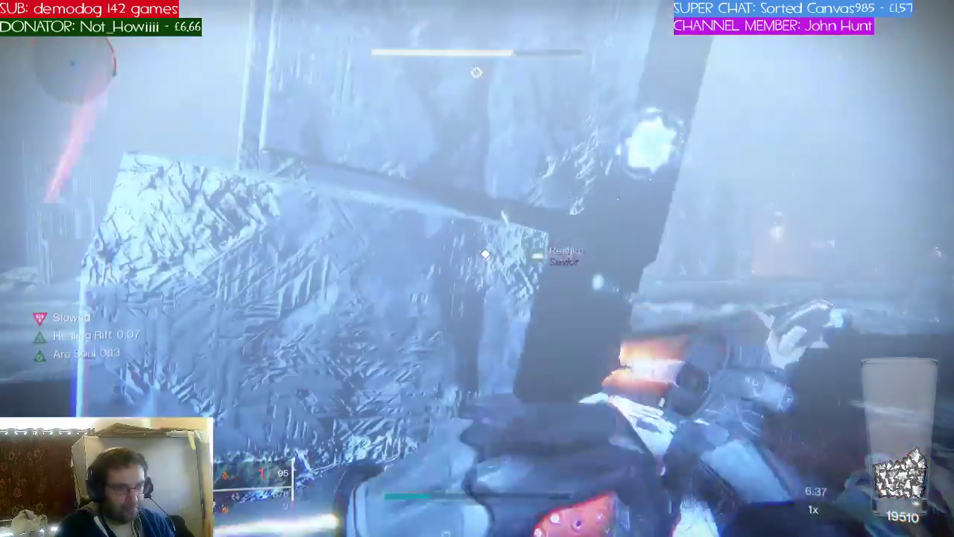
Advance past the Honored Legionary and over the pale rocks towards the orange-lit ruins
{"action": "key", "text": "w"}
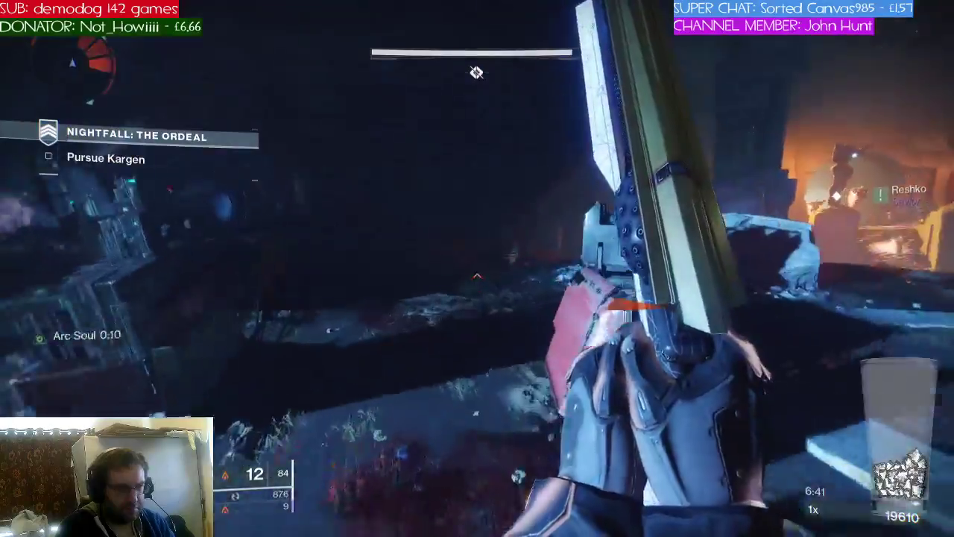
{"action": "key", "text": "w"}
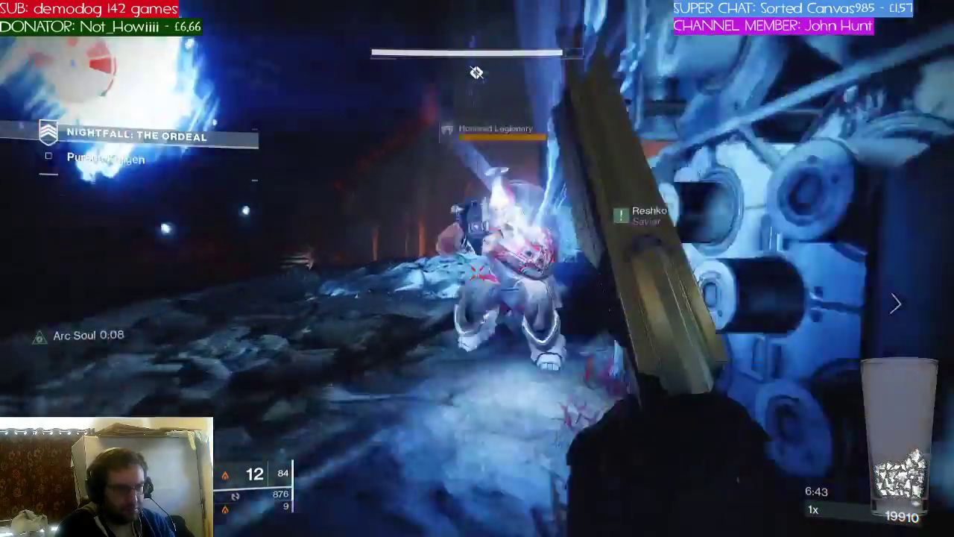
{"action": "key", "text": "w"}
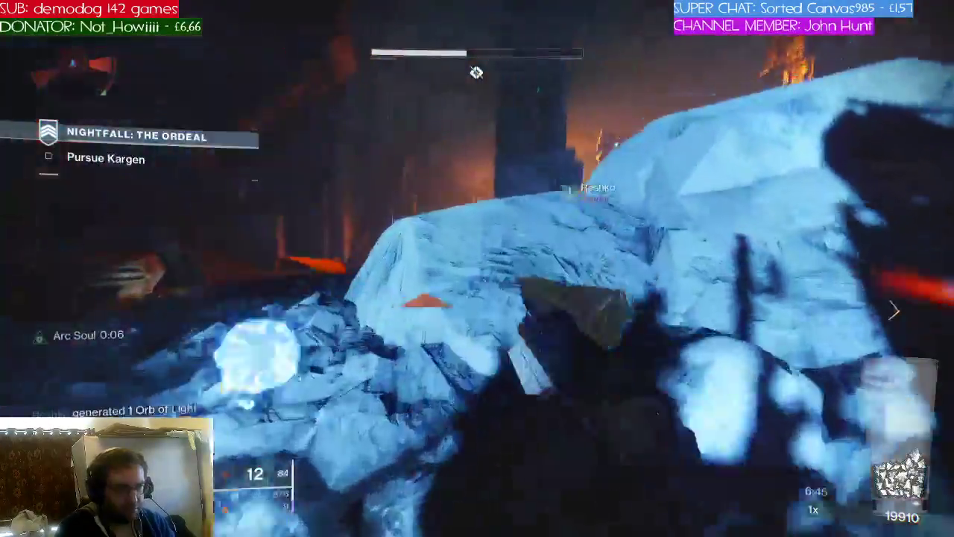
{"action": "key", "text": "w"}
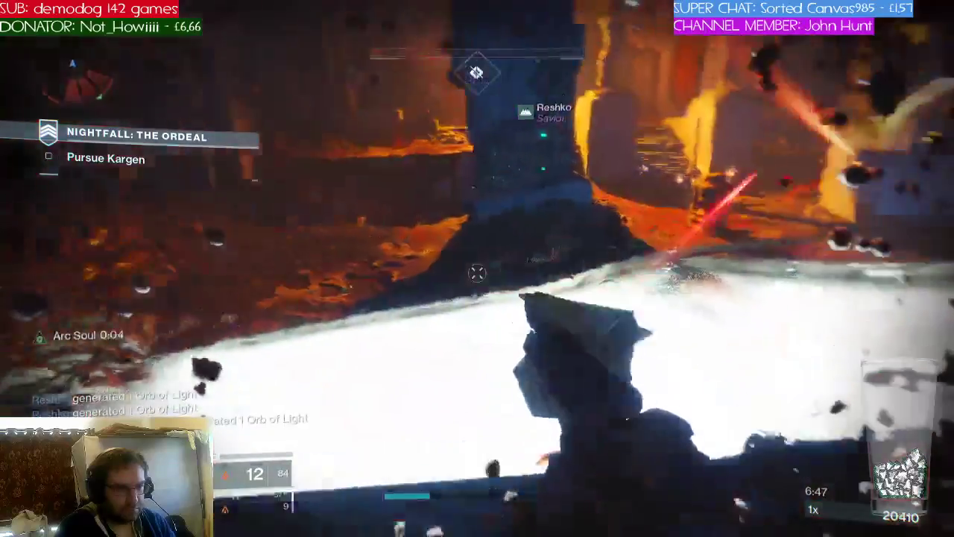
Cycle the spectator view between teammates while waiting for a revive
{"action": "key", "text": "w"}
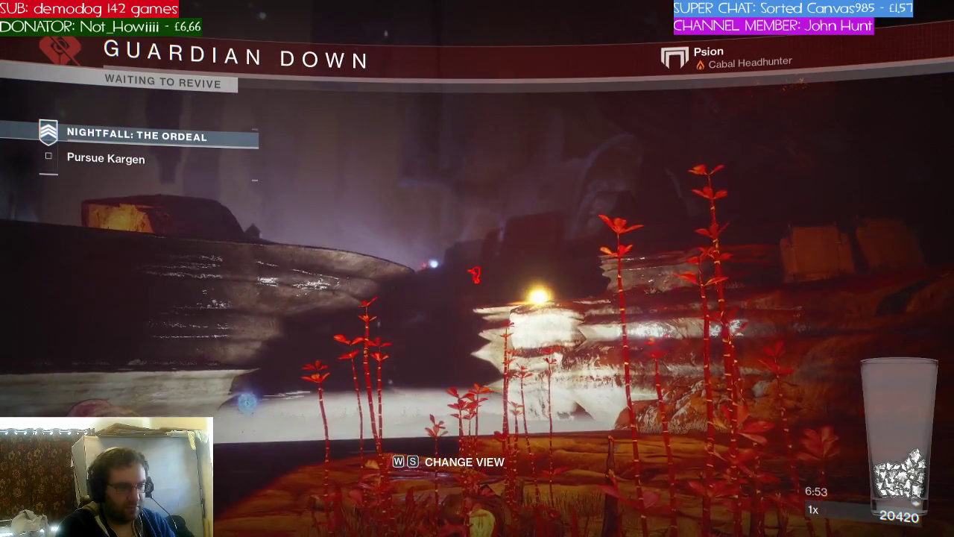
{"action": "key", "text": "w"}
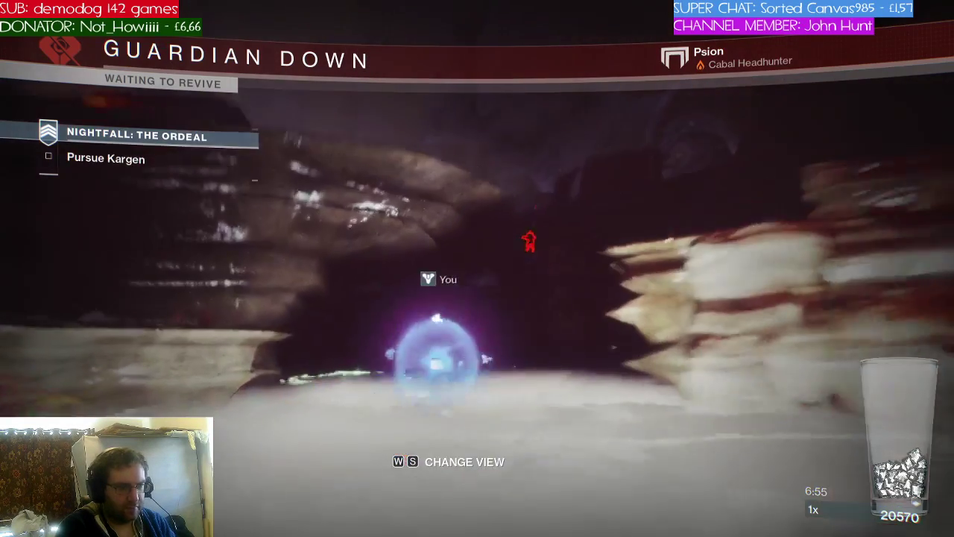
{"action": "key", "text": "w"}
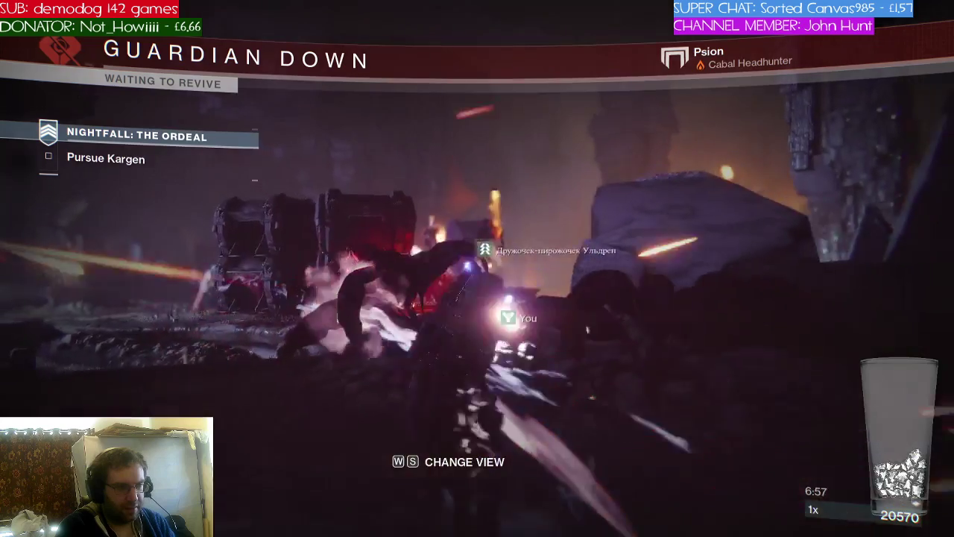
{"action": "key", "text": "w"}
{"action": "key", "text": "w"}
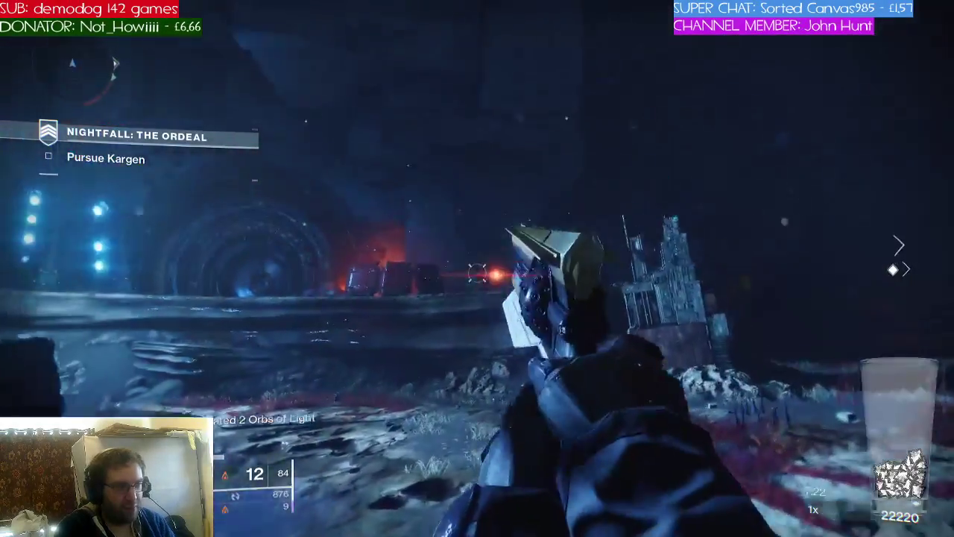
Shoot the Cabal on the distant ledge, and run past the Cabal containers towards the Vex statues
{"action": "left_click", "coordinate": [477, 268]}
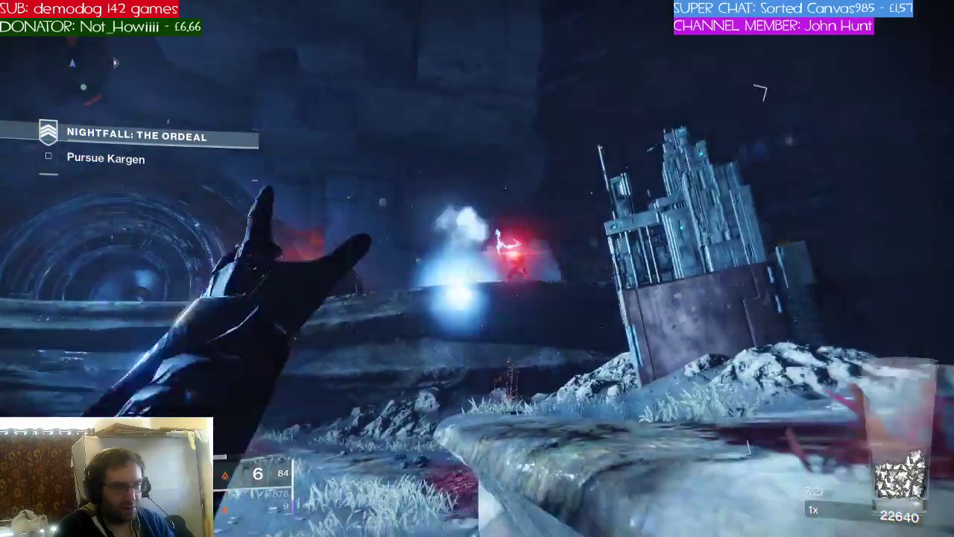
{"action": "key", "text": "w"}
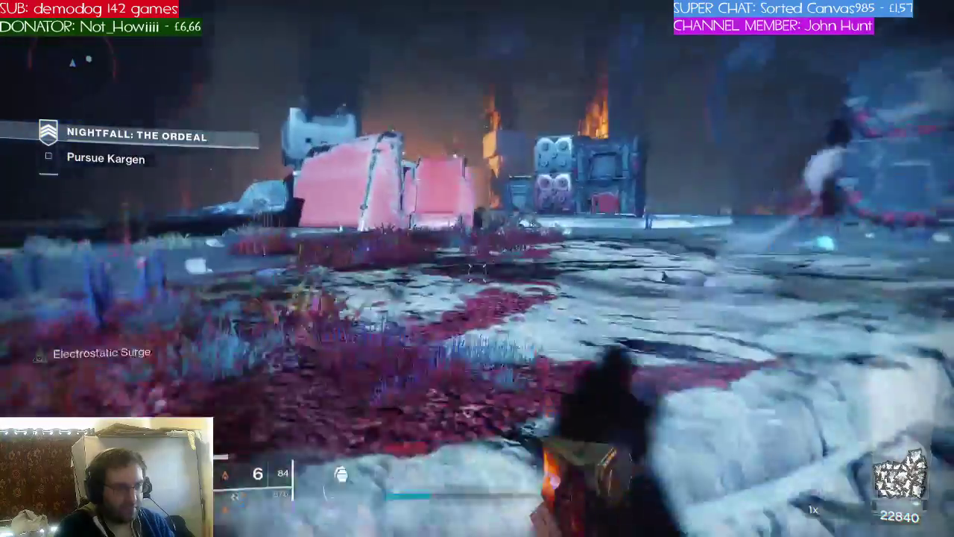
{"action": "key", "text": "w"}
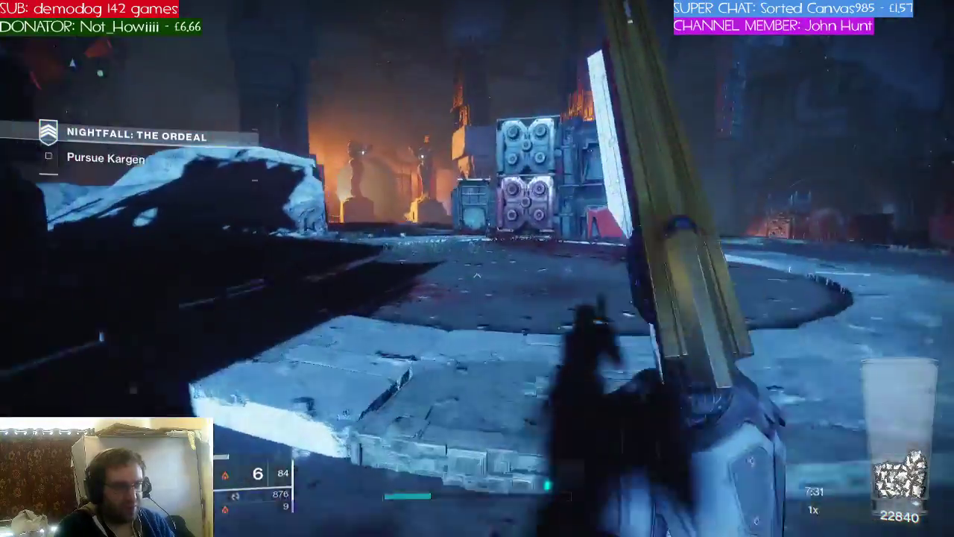
{"action": "key", "text": "w"}
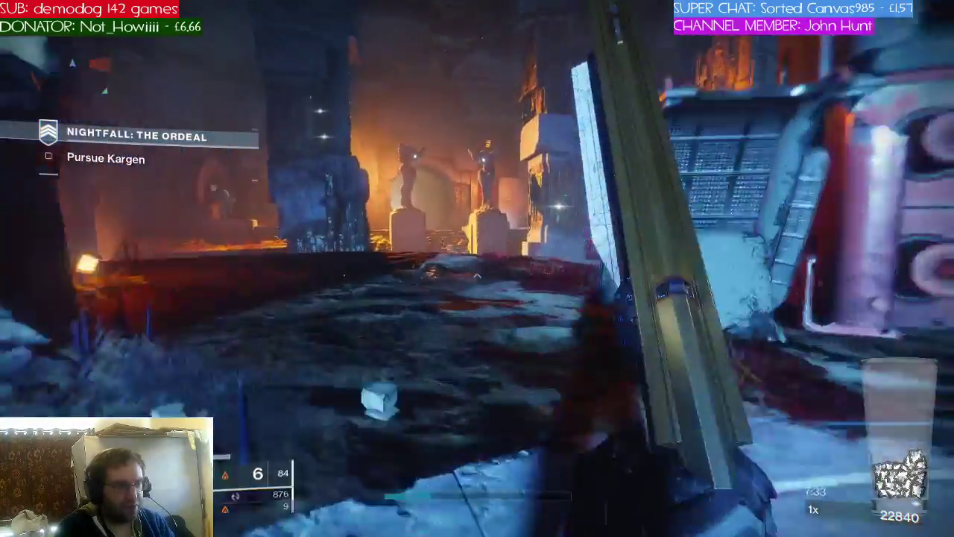
{"action": "key", "text": "w"}
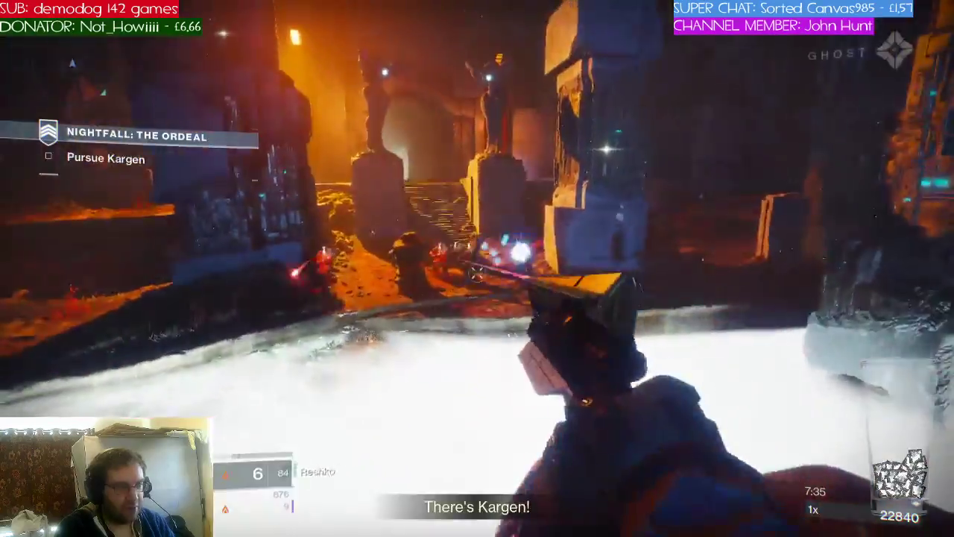
Shoot the Cabal in front of the Vex statues with the hand cannon and reload it
{"action": "left_click", "coordinate": [477, 268]}
{"action": "left_click", "coordinate": [477, 268]}
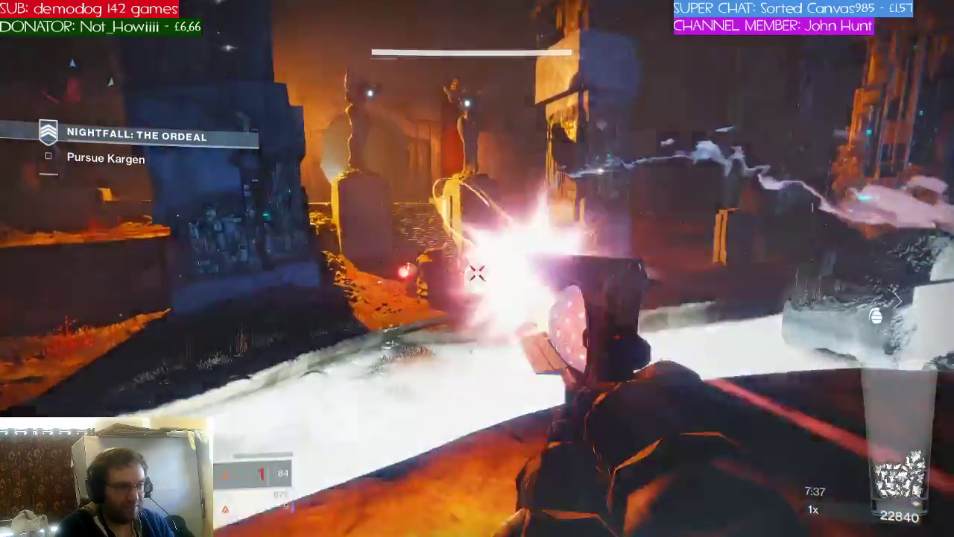
{"action": "left_click", "coordinate": [477, 269]}
{"action": "key", "text": "r"}
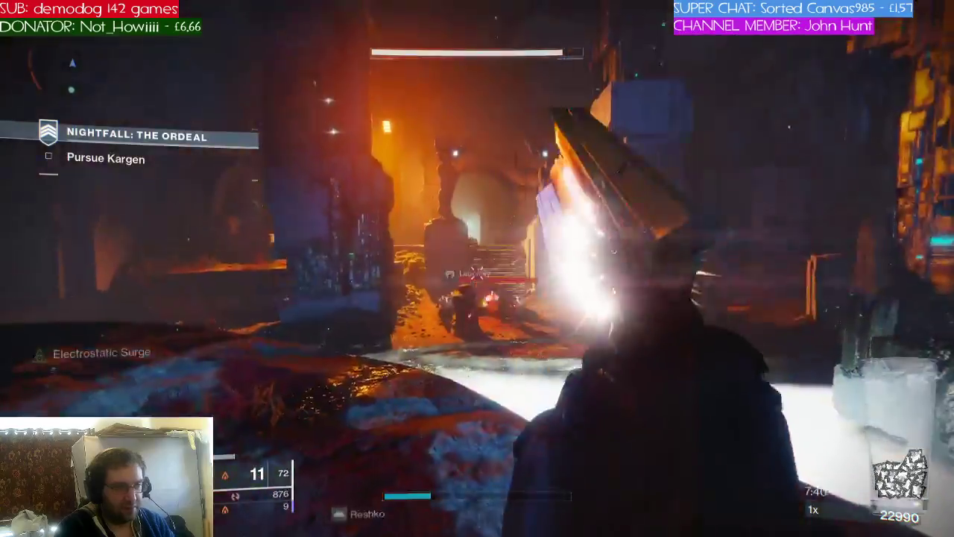
Fire the hand cannon at the Legionaries below the Vex statues and push forward into their group
{"action": "left_click", "coordinate": [477, 268]}
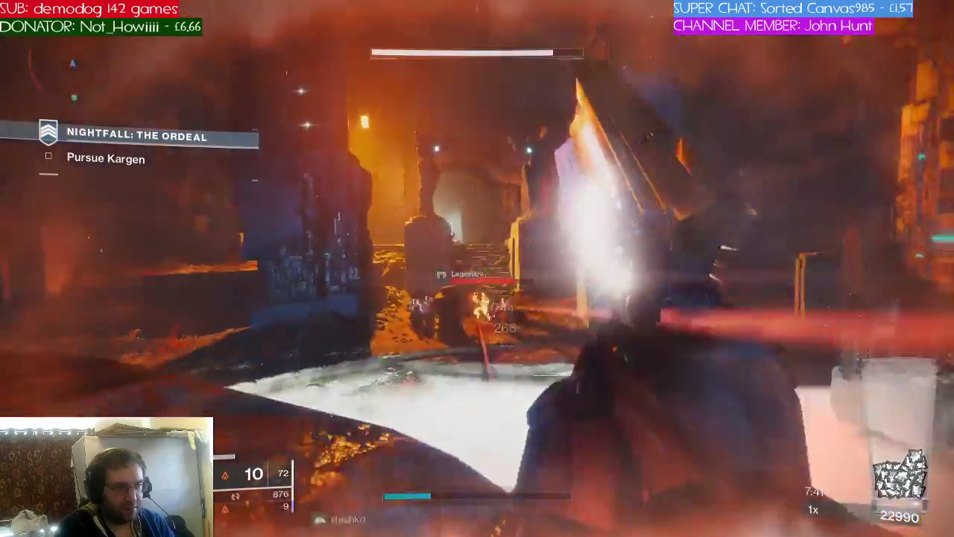
{"action": "left_click", "coordinate": [477, 268]}
{"action": "left_click", "coordinate": [477, 268]}
{"action": "left_click", "coordinate": [477, 268]}
{"action": "left_click", "coordinate": [477, 268]}
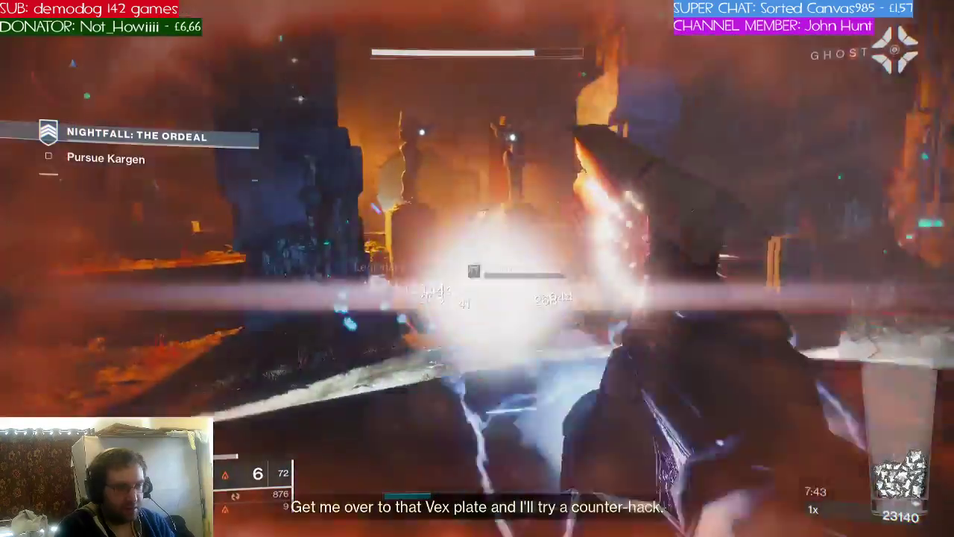
{"action": "left_click", "coordinate": [477, 269]}
{"action": "left_click", "coordinate": [477, 268]}
{"action": "key", "text": "shift"}
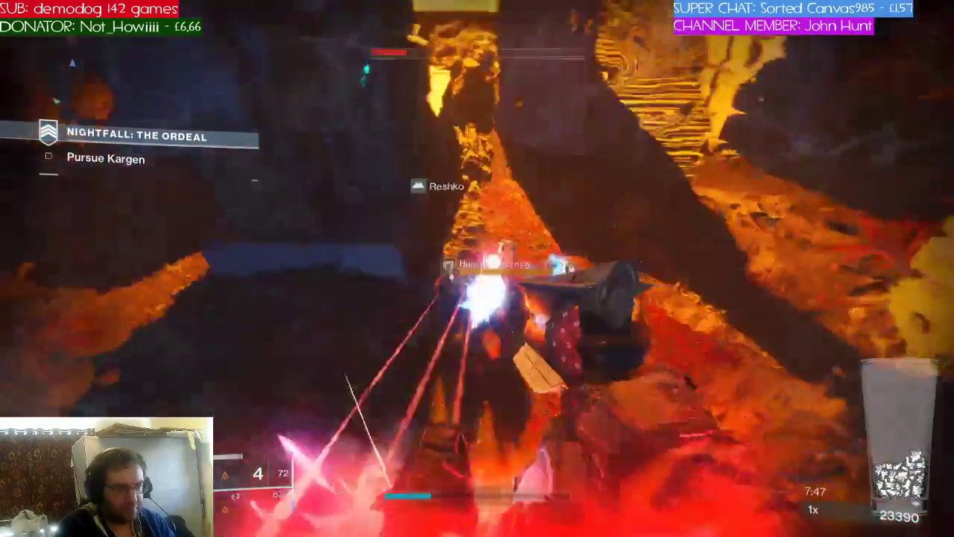
{"action": "left_click", "coordinate": [477, 269]}
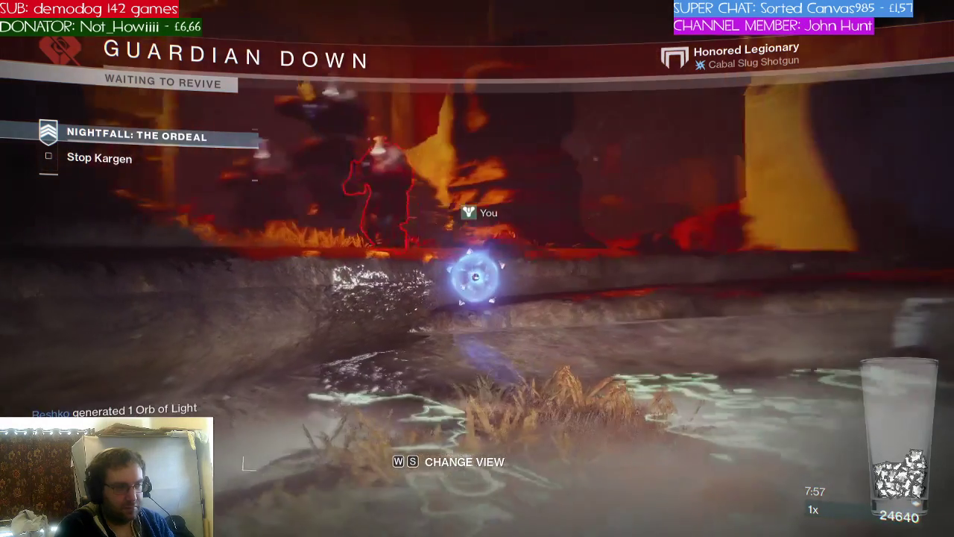
Cycle the spectator view between the downed Guardian and the teammates while awaiting a revive
{"action": "key", "text": "w"}
{"action": "key", "text": "s"}
{"action": "key", "text": "w"}
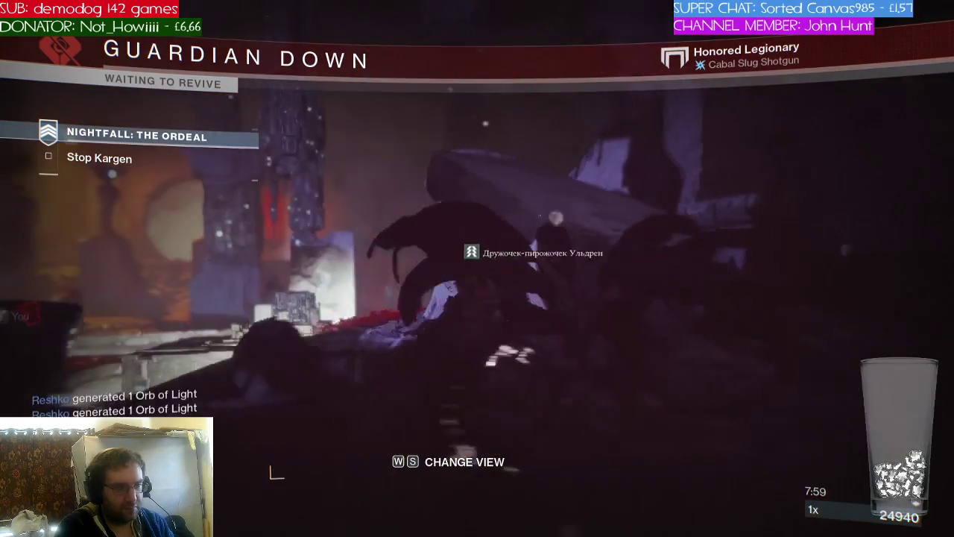
{"action": "key", "text": "s"}
{"action": "key", "text": "w"}
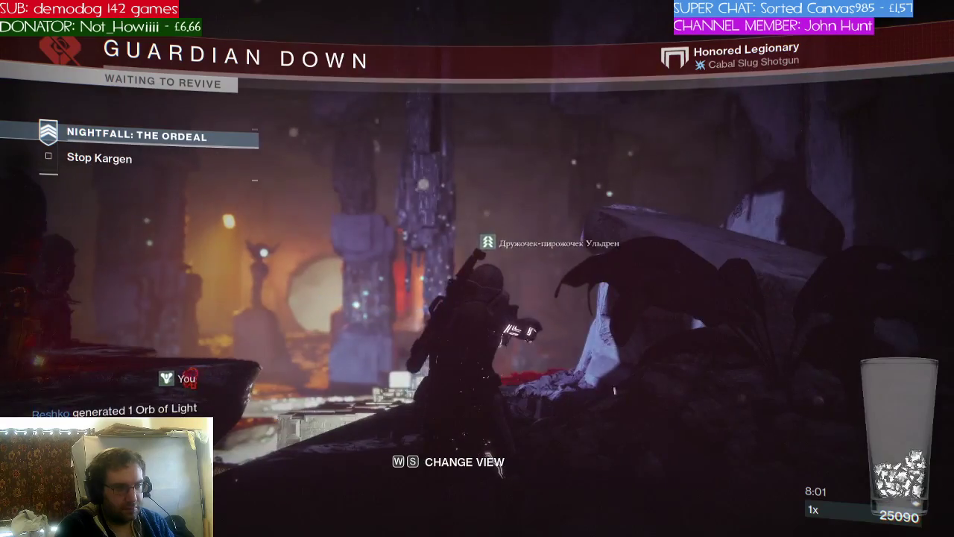
{"action": "key", "text": "s"}
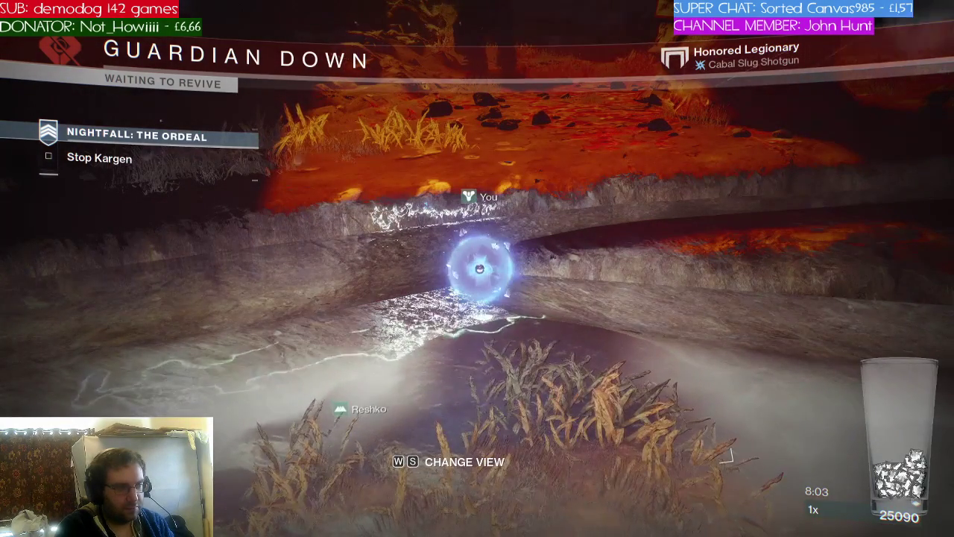
Check the fireteam members in the roster and return to the strike
{"action": "key", "text": "m"}
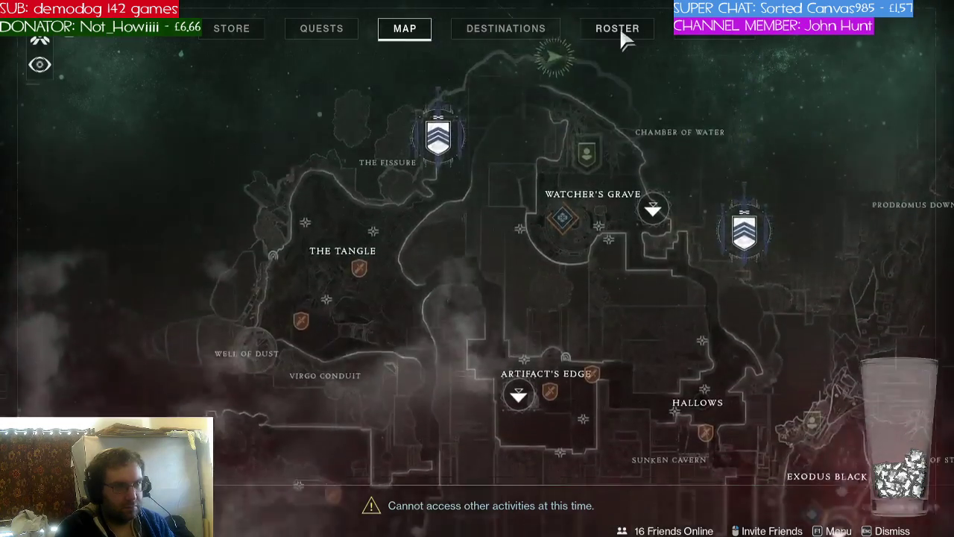
{"action": "left_click", "coordinate": [618, 29]}
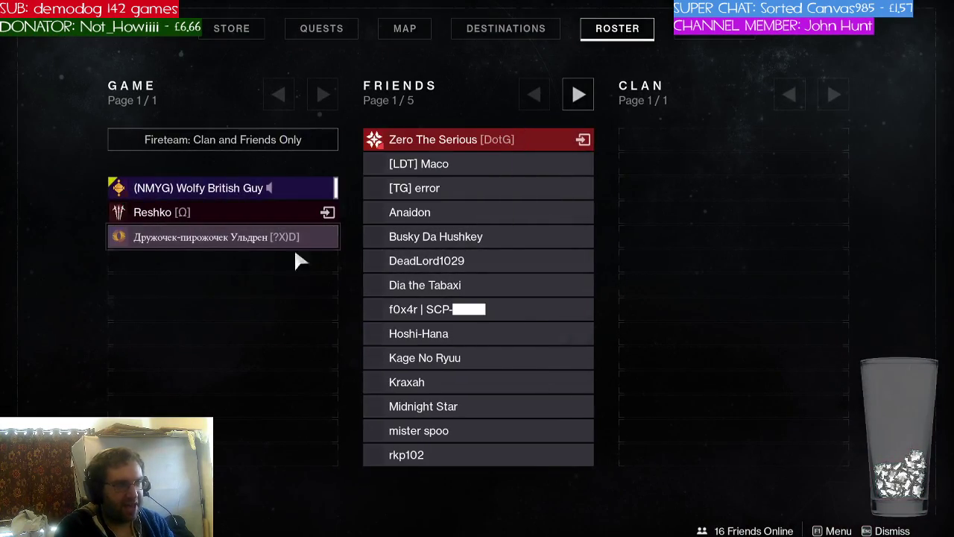
{"action": "key", "text": "Escape"}
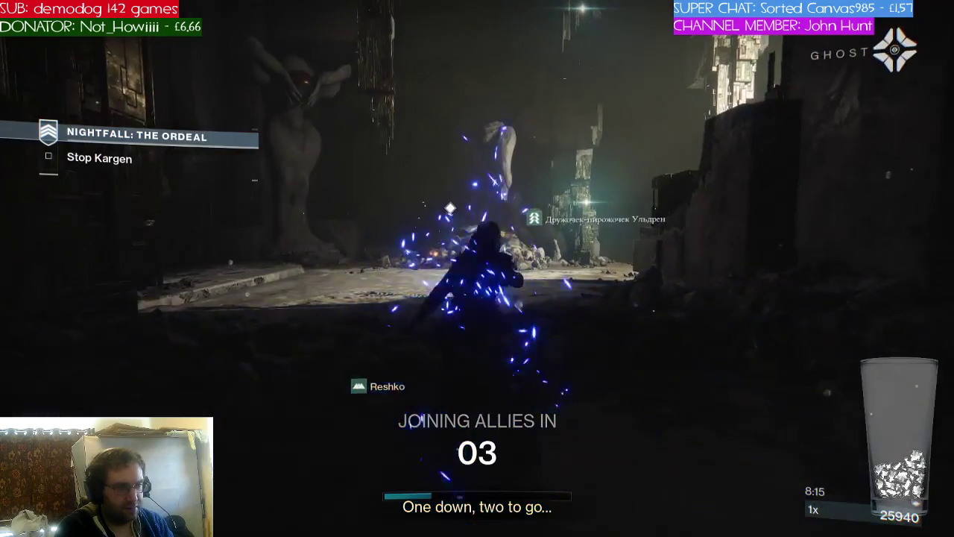
Advance into the Quiet Epiphany arena and shoot the Cabal in front of the lit tunnel with the hand cannon
{"action": "key", "text": "w"}
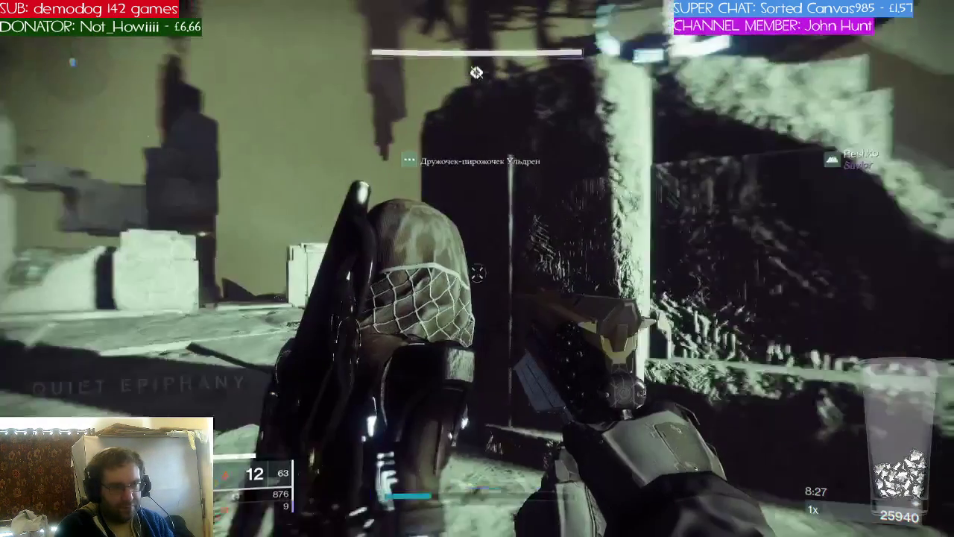
{"action": "key", "text": "w"}
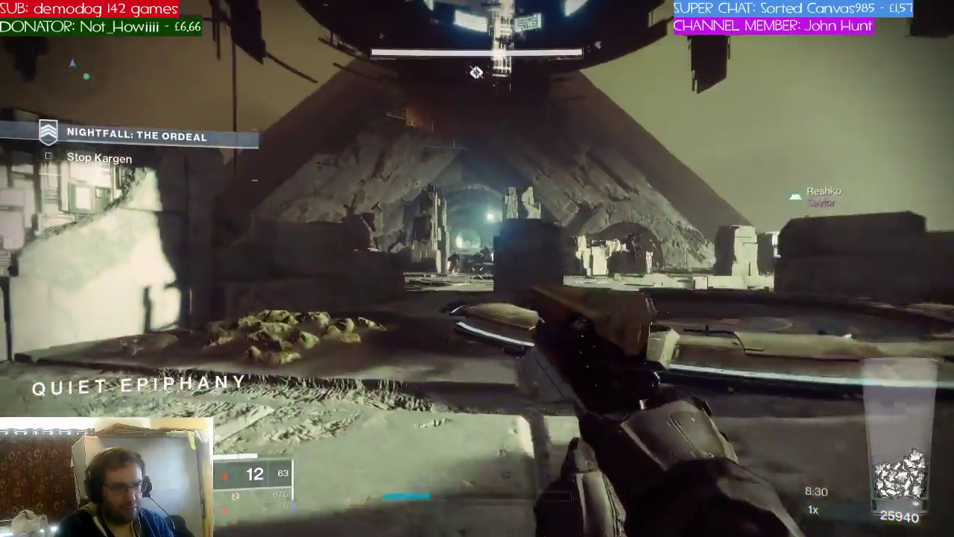
{"action": "left_click", "coordinate": [477, 268]}
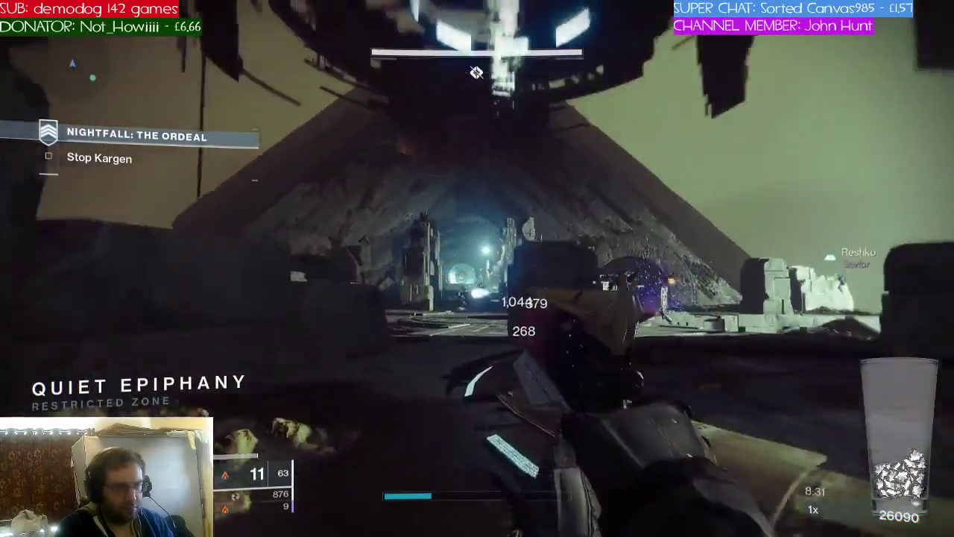
{"action": "left_click", "coordinate": [477, 268]}
{"action": "left_click", "coordinate": [476, 269]}
{"action": "left_click", "coordinate": [477, 269]}
{"action": "left_click", "coordinate": [477, 268]}
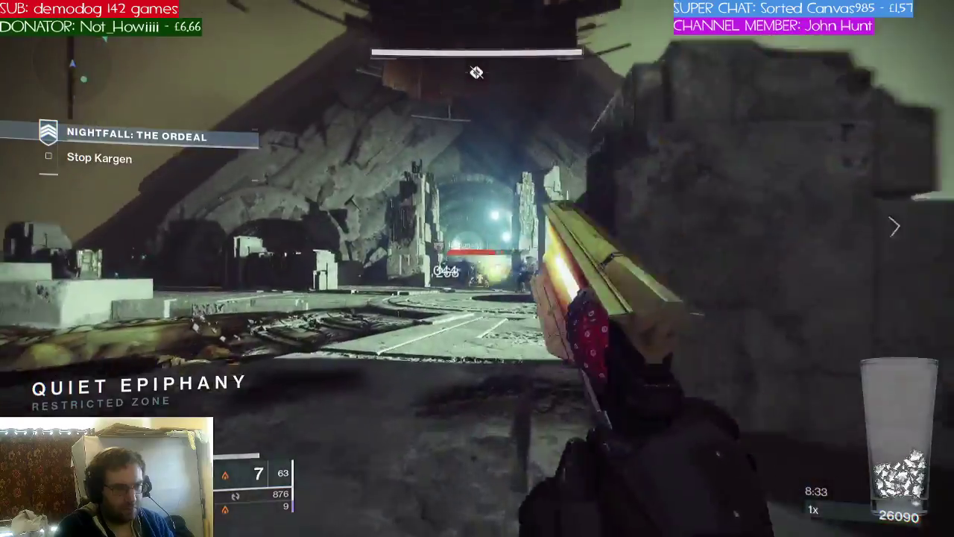
Cross towards the dark circular plate and empty the hand cannon at the airborne Cabal and the Legionaries by the stone blocks
{"action": "left_click", "coordinate": [477, 268]}
{"action": "left_click", "coordinate": [477, 268]}
{"action": "left_click", "coordinate": [477, 268]}
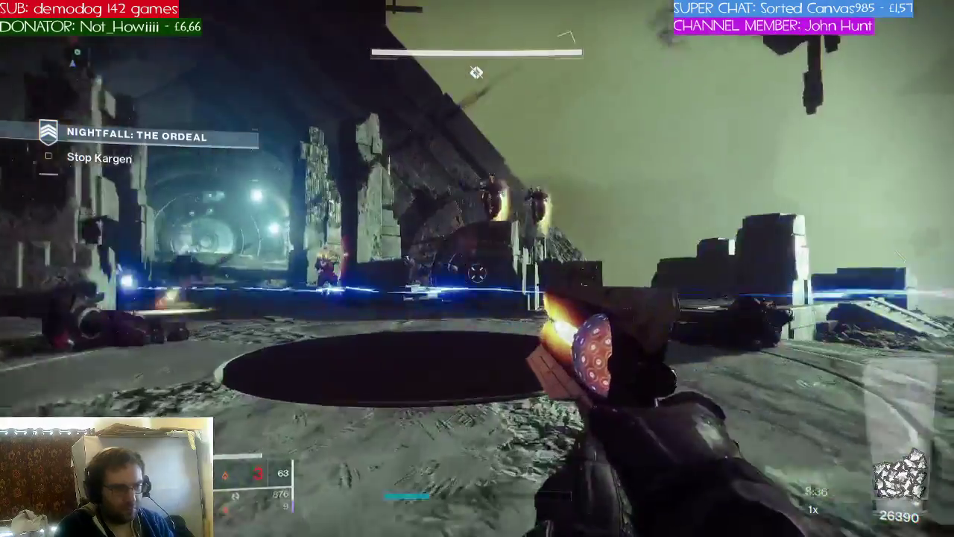
{"action": "left_click", "coordinate": [477, 268]}
{"action": "left_click", "coordinate": [477, 268]}
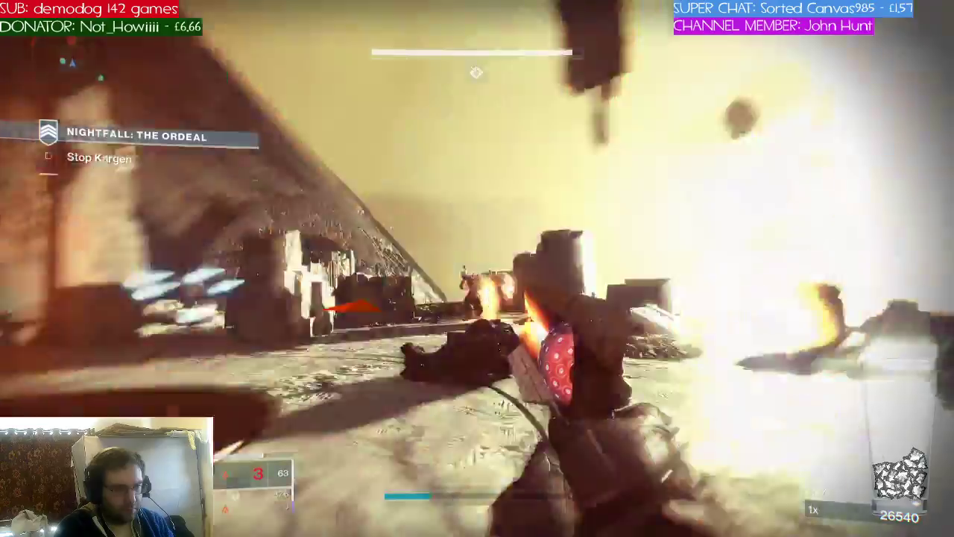
{"action": "left_click", "coordinate": [477, 269]}
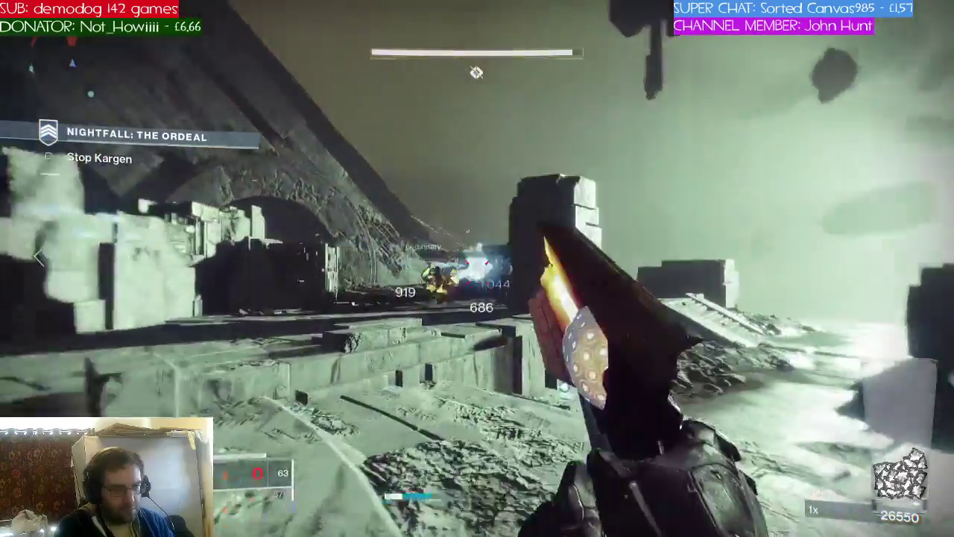
Kill the Legionary beside the stone pillar, then attack Kargen the Technocrat with the hand cannon
{"action": "key", "text": "w"}
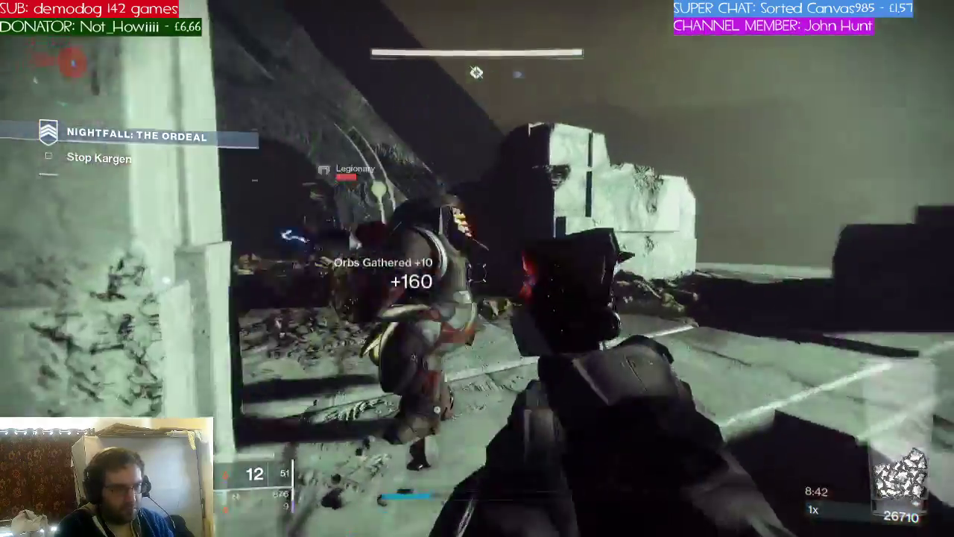
{"action": "left_click", "coordinate": [477, 273]}
{"action": "key", "text": "w"}
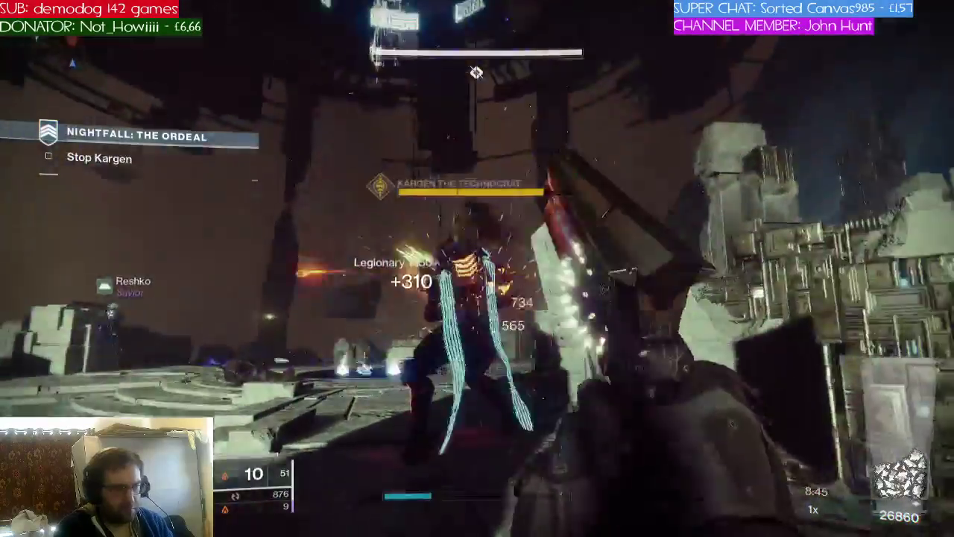
{"action": "left_click", "coordinate": [477, 272]}
{"action": "left_click", "coordinate": [477, 273]}
{"action": "left_click", "coordinate": [477, 272]}
{"action": "left_click", "coordinate": [477, 273]}
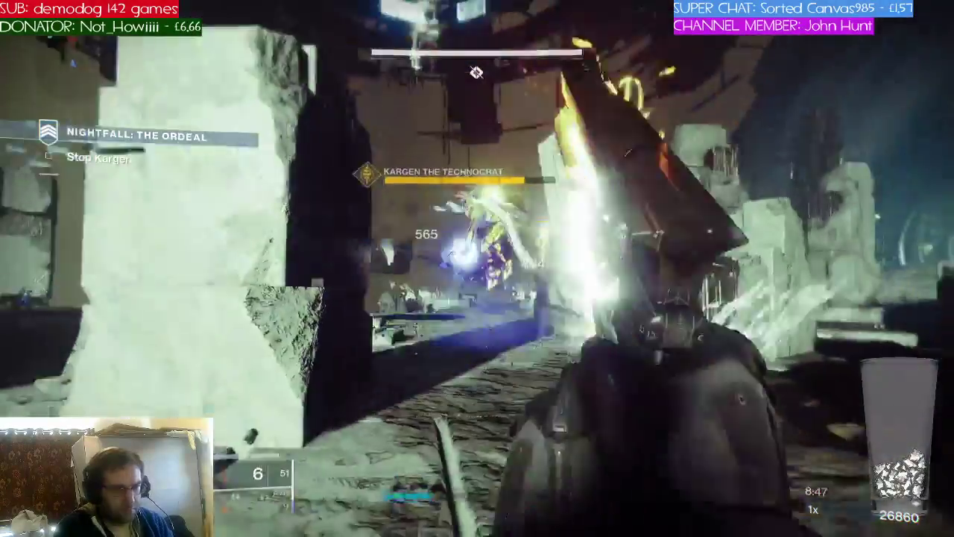
Switch to the heavy weapon and fire it at Kargen while moving around the stone pillar for cover
{"action": "key", "text": "3"}
{"action": "left_click", "coordinate": [477, 272]}
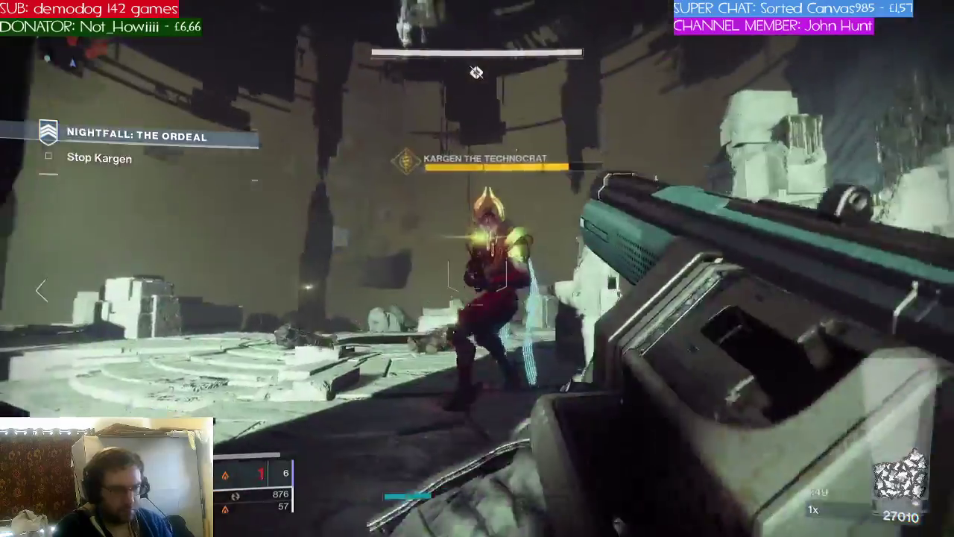
{"action": "left_click", "coordinate": [477, 273]}
{"action": "key", "text": "a"}
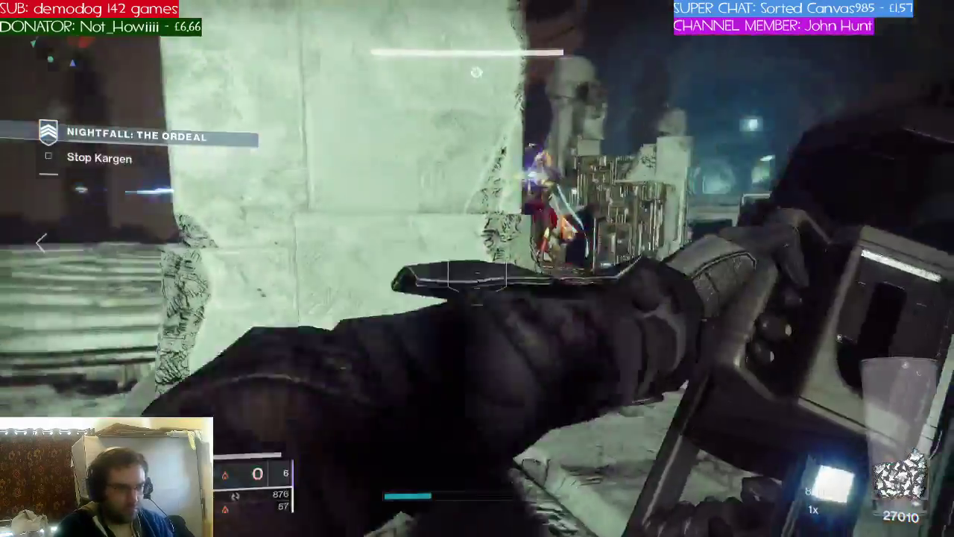
{"action": "key", "text": "d"}
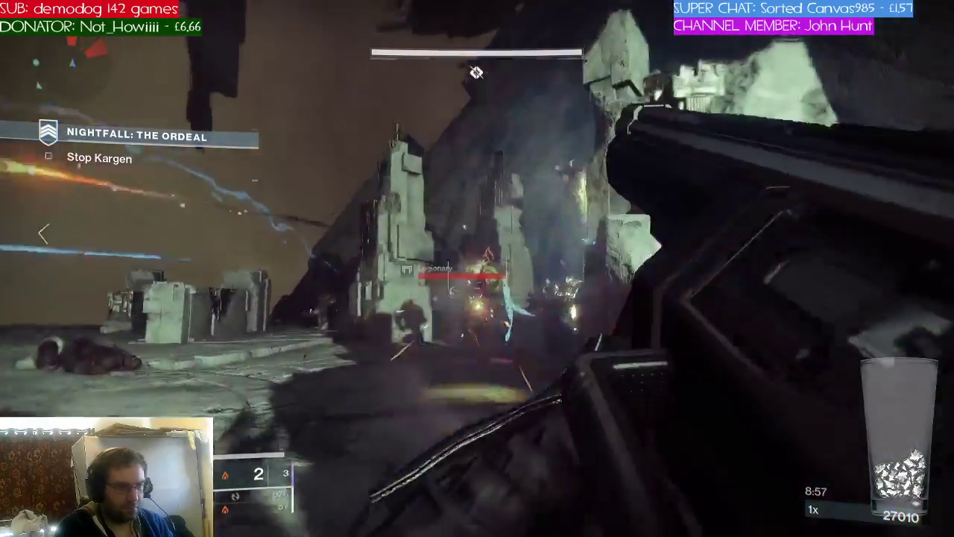
{"action": "key", "text": "w"}
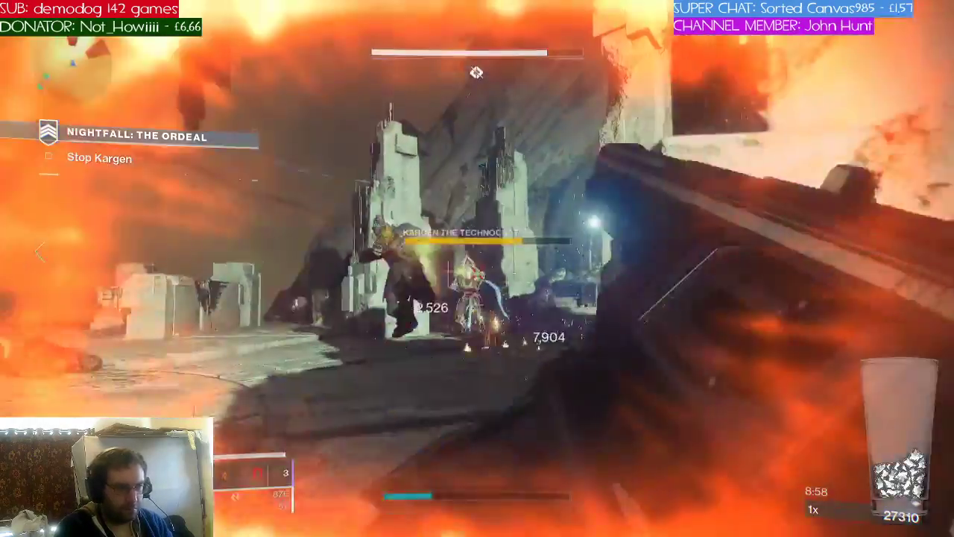
{"action": "left_click", "coordinate": [477, 268]}
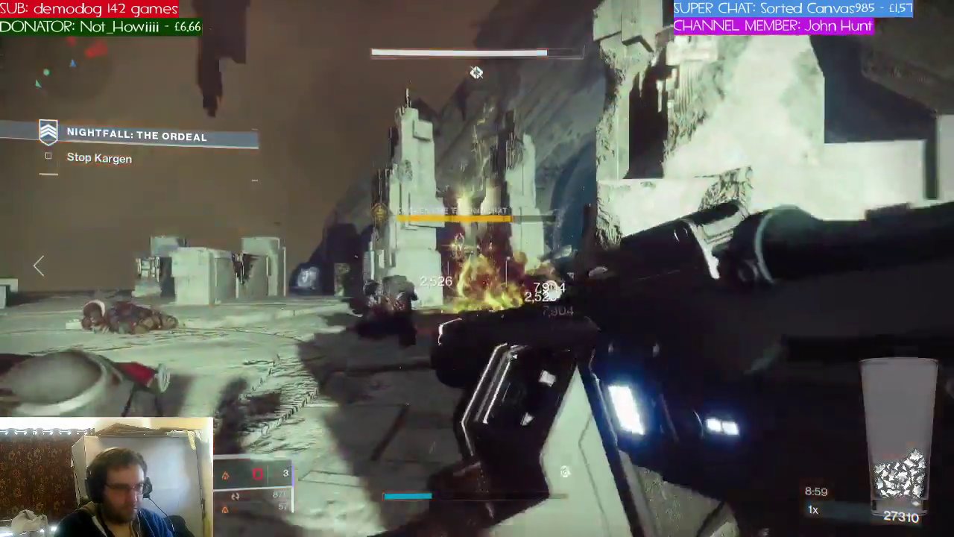
Strafe around the pale stone blocks, jump to fire another heavy shot at the enemies, and retreat towards the teammate
{"action": "key", "text": "d"}
{"action": "key", "text": "a"}
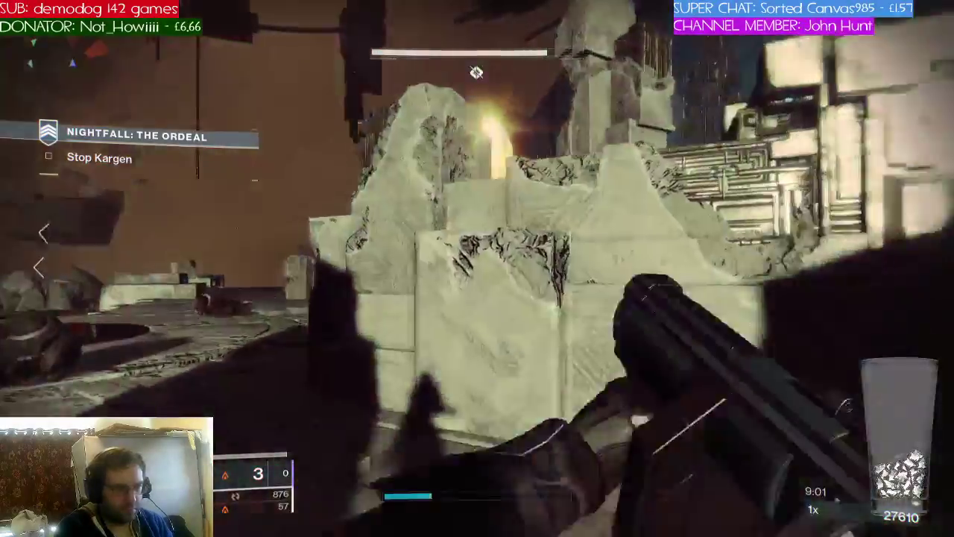
{"action": "key", "text": "a"}
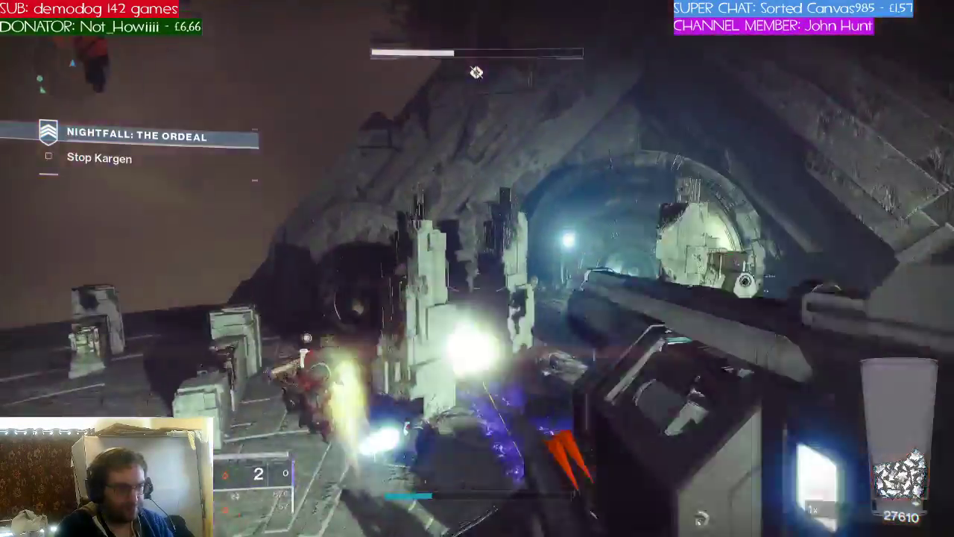
{"action": "key", "text": "space"}
{"action": "left_click", "coordinate": [477, 268]}
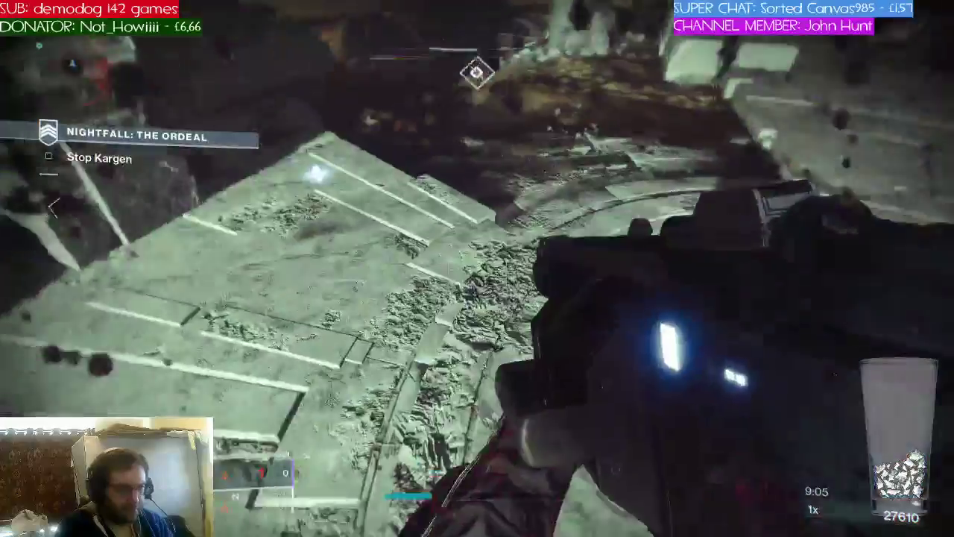
{"action": "key", "text": "w"}
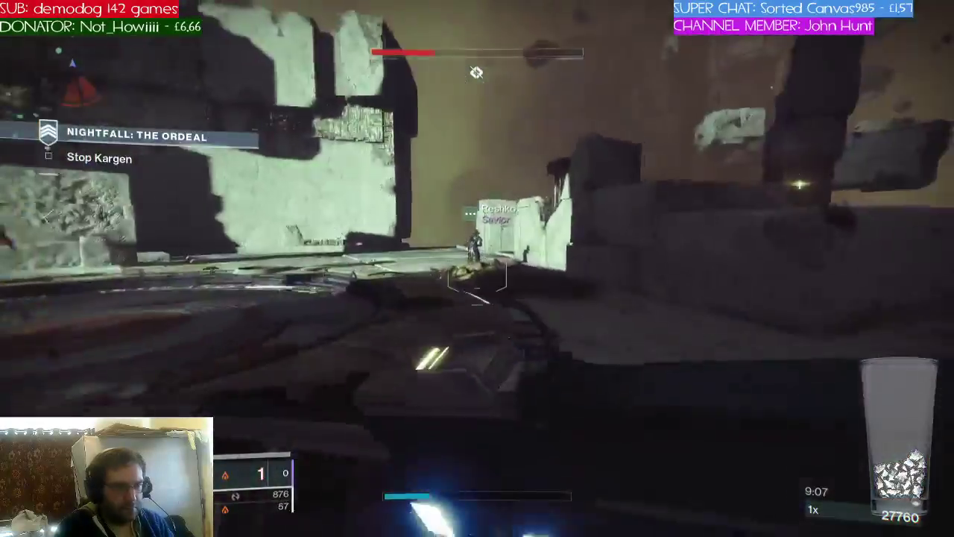
Switch to the automatic kinetic weapon and shoot the Legionaries beyond the stone blocks
{"action": "key", "text": "1"}
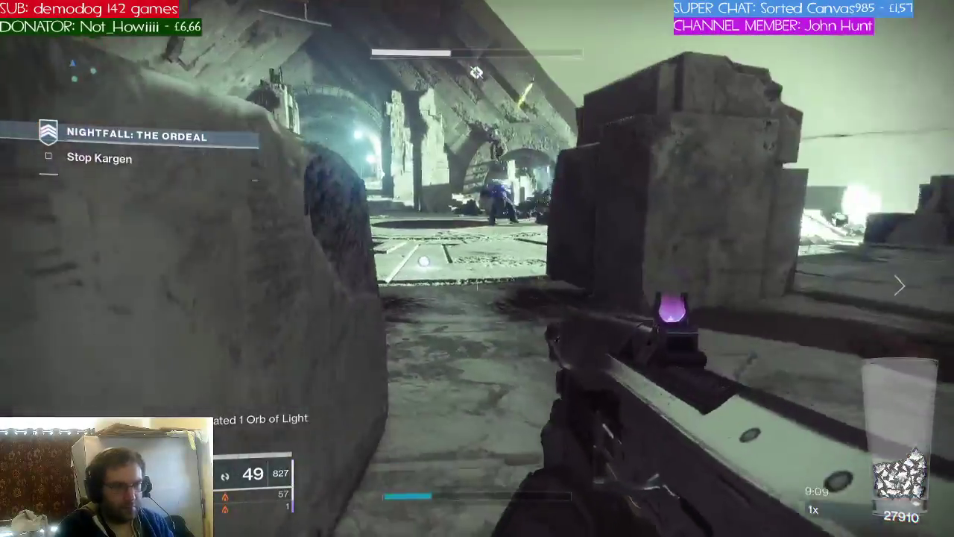
{"action": "left_click", "coordinate": [477, 268]}
{"action": "left_click", "coordinate": [477, 268]}
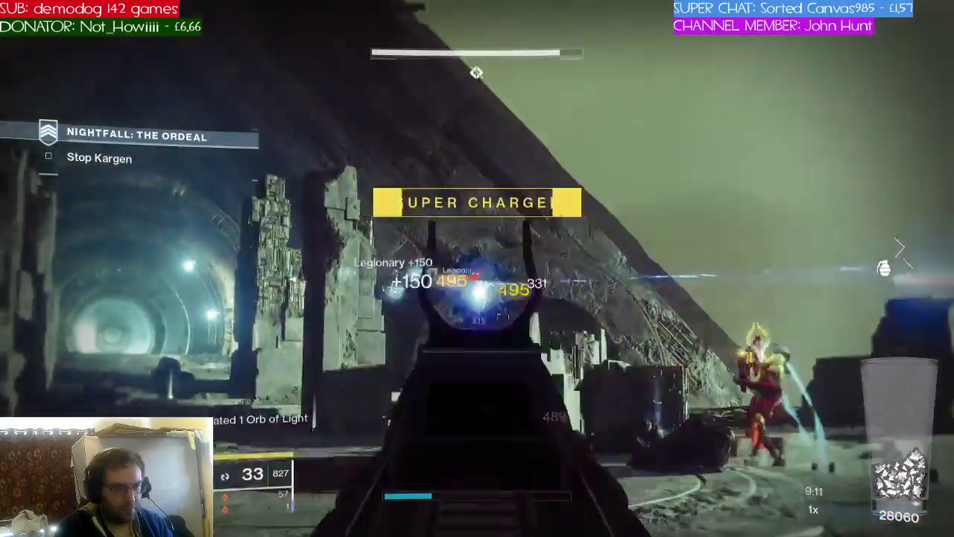
Damage Kargen the Technocrat with aimed bursts of the automatic weapon while closing in on the lit tunnel
{"action": "left_click", "coordinate": [477, 268]}
{"action": "left_click", "coordinate": [477, 269]}
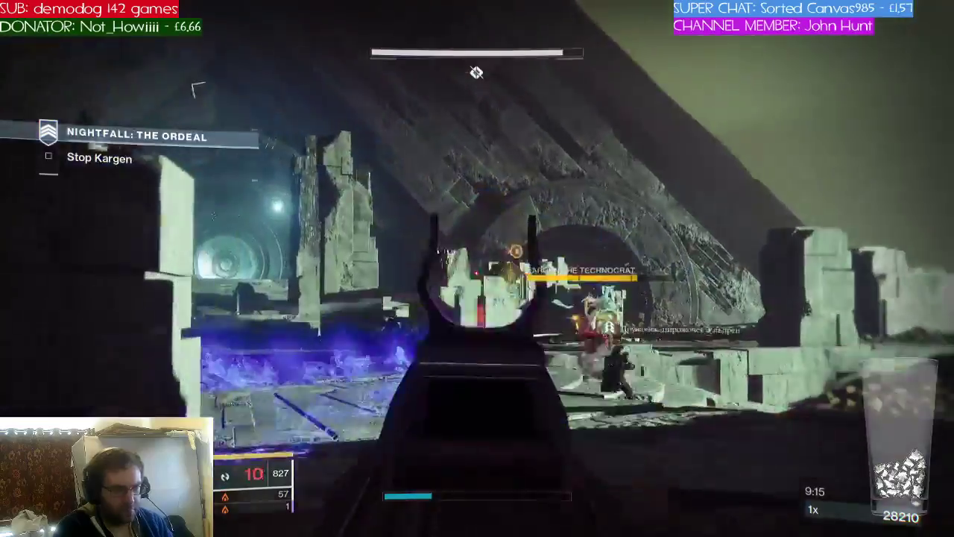
{"action": "left_click", "coordinate": [477, 269]}
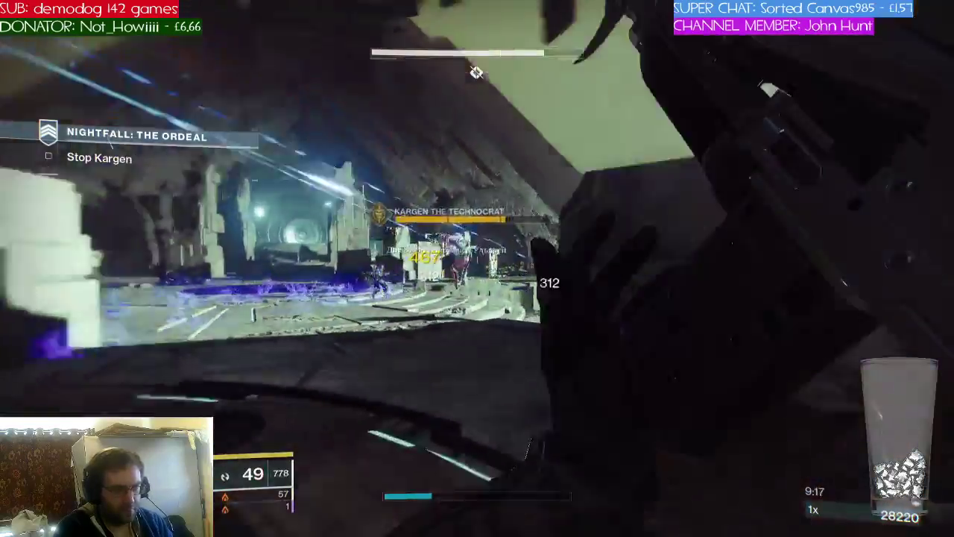
{"action": "left_click", "coordinate": [477, 268]}
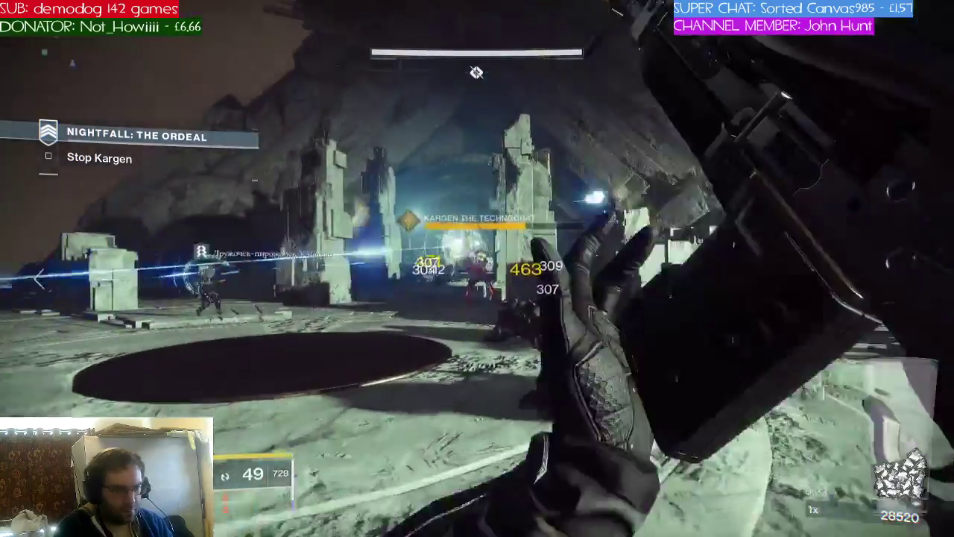
{"action": "key", "text": "d"}
{"action": "left_click", "coordinate": [477, 269]}
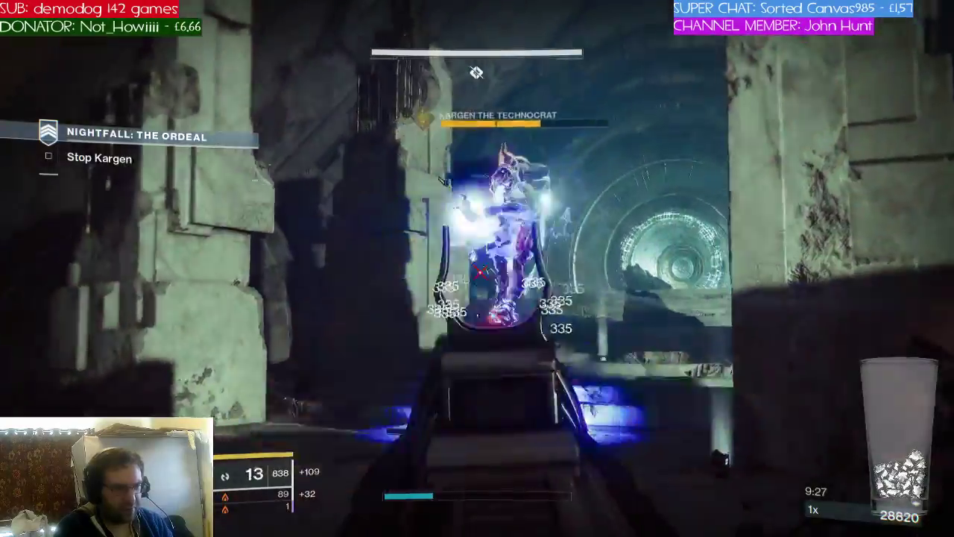
Turn away from Kargen, reload the automatic weapon and shoot the Legionary on the open stone floor
{"action": "key", "text": "q"}
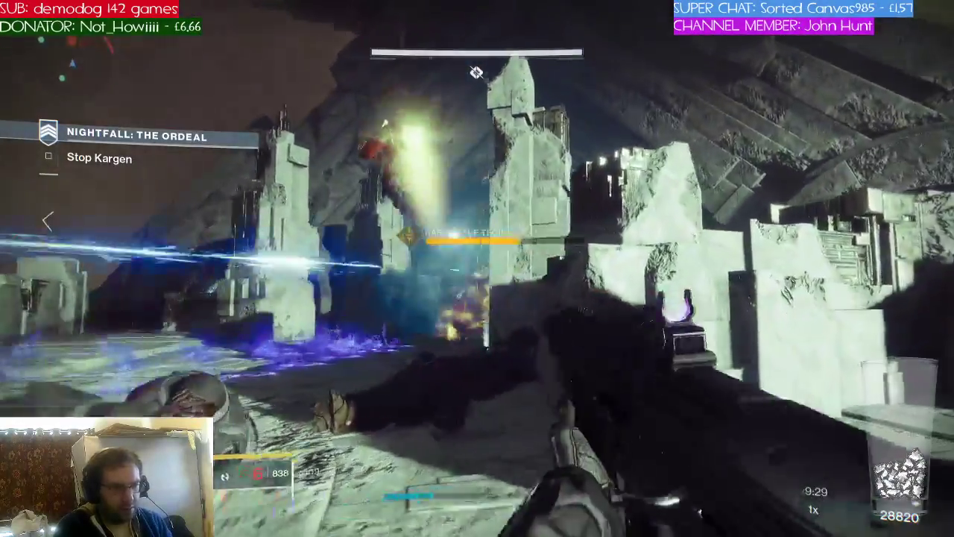
{"action": "key", "text": "r"}
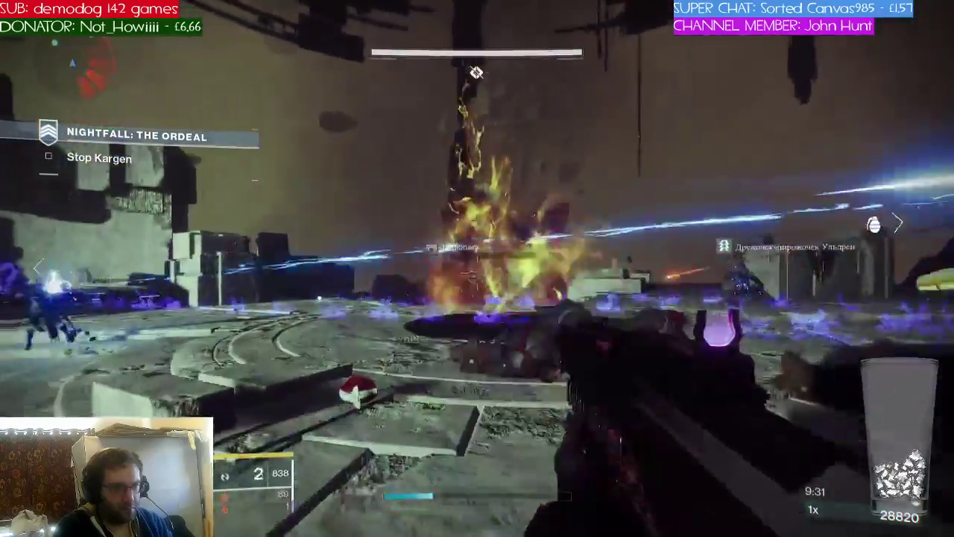
{"action": "key", "text": "r"}
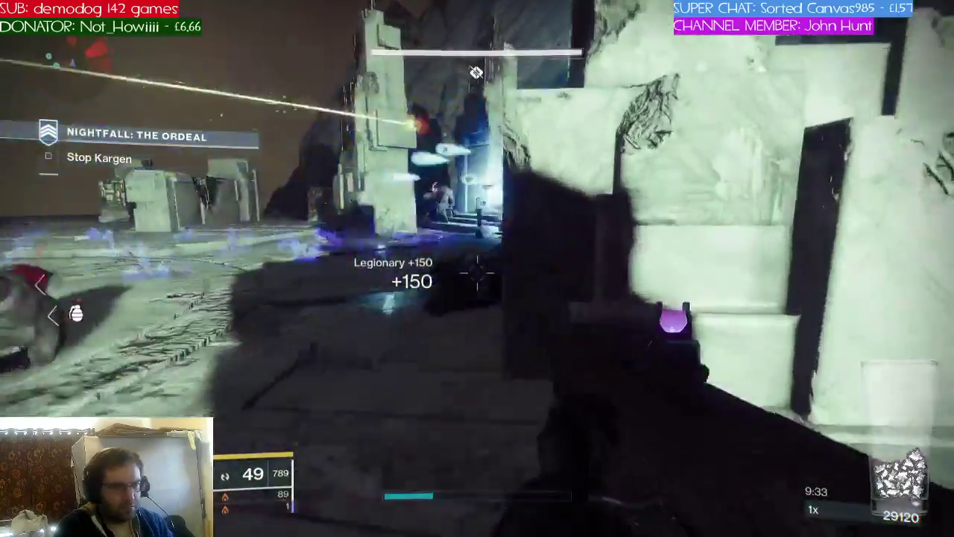
Advance towards the tunnel steps and fight the Legionaries with automatic fire and melee, reloading between bursts
{"action": "key", "text": "w"}
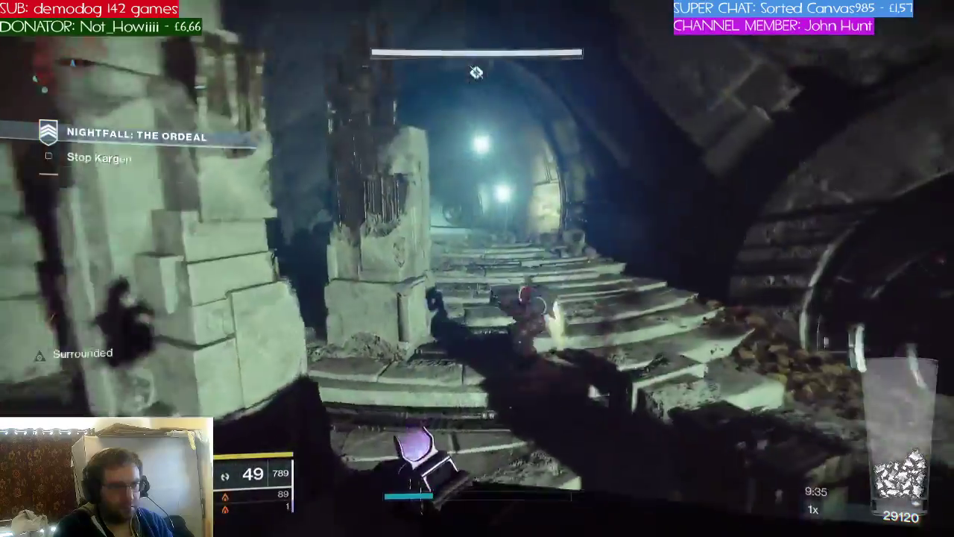
{"action": "left_click", "coordinate": [476, 273]}
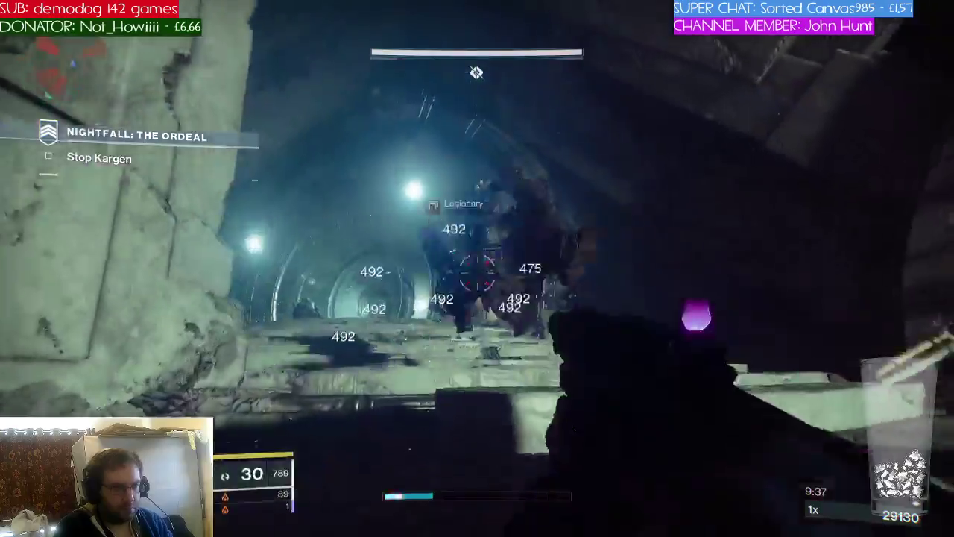
{"action": "left_click", "coordinate": [477, 273]}
{"action": "key", "text": "r"}
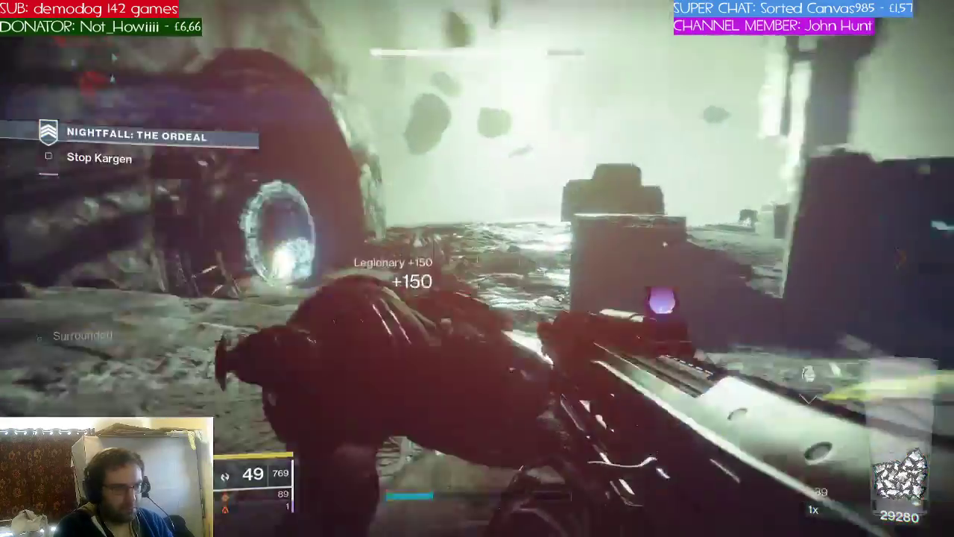
{"action": "left_click", "coordinate": [477, 273]}
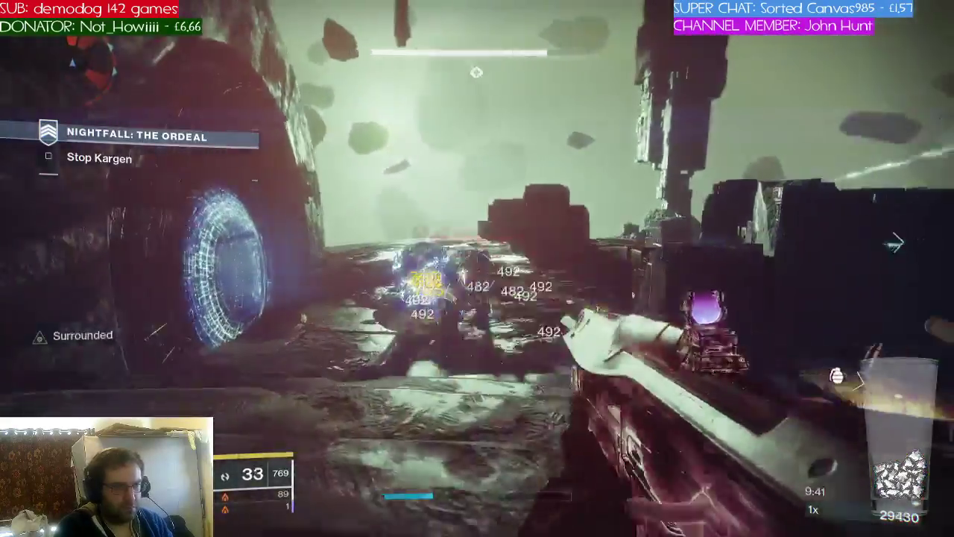
{"action": "left_click", "coordinate": [477, 272]}
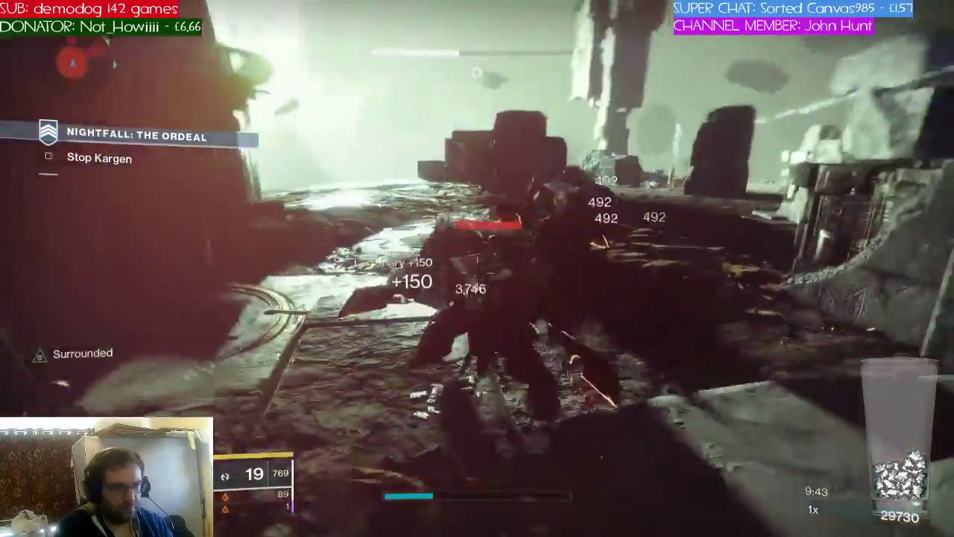
{"action": "key", "text": "c"}
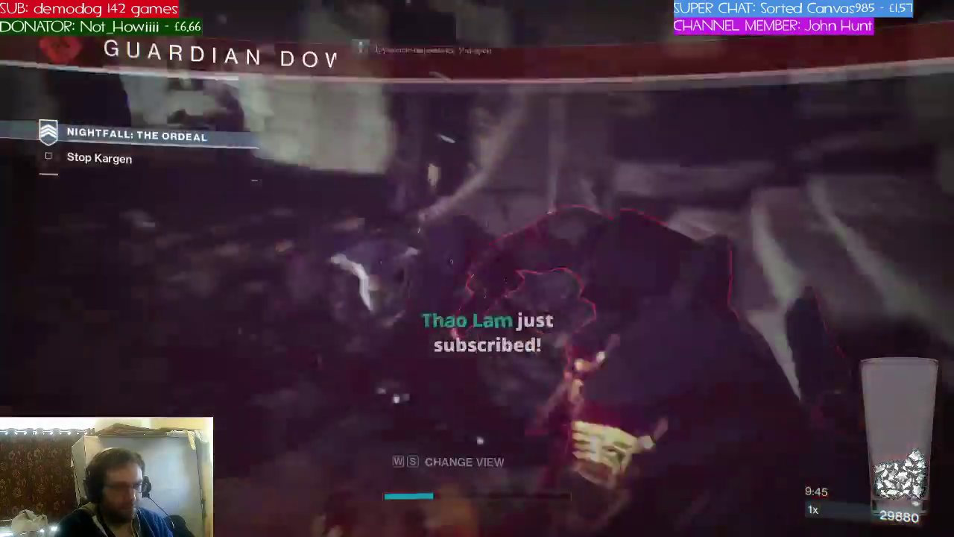
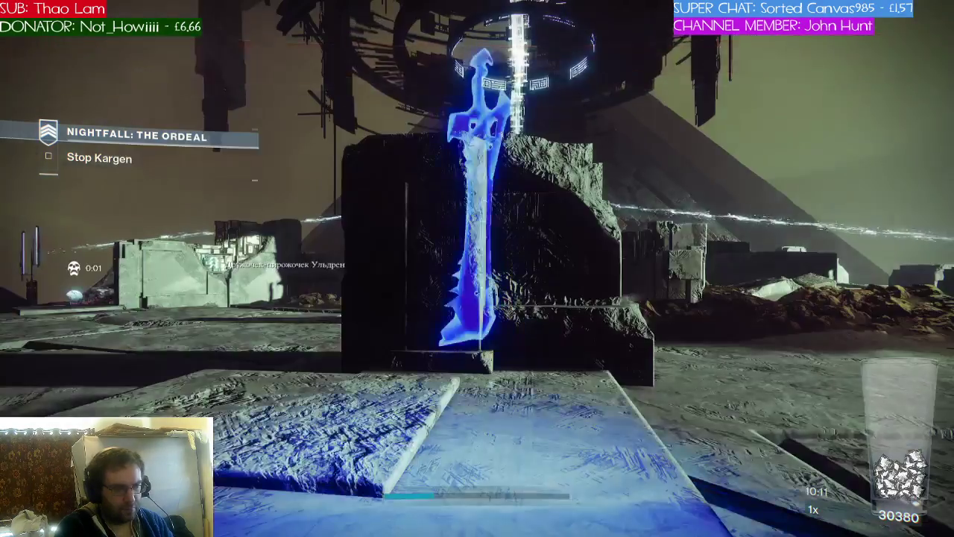
Run from the respawn point onto the large circular plate and sidestep to face the stone stairs
{"action": "key", "text": "w"}
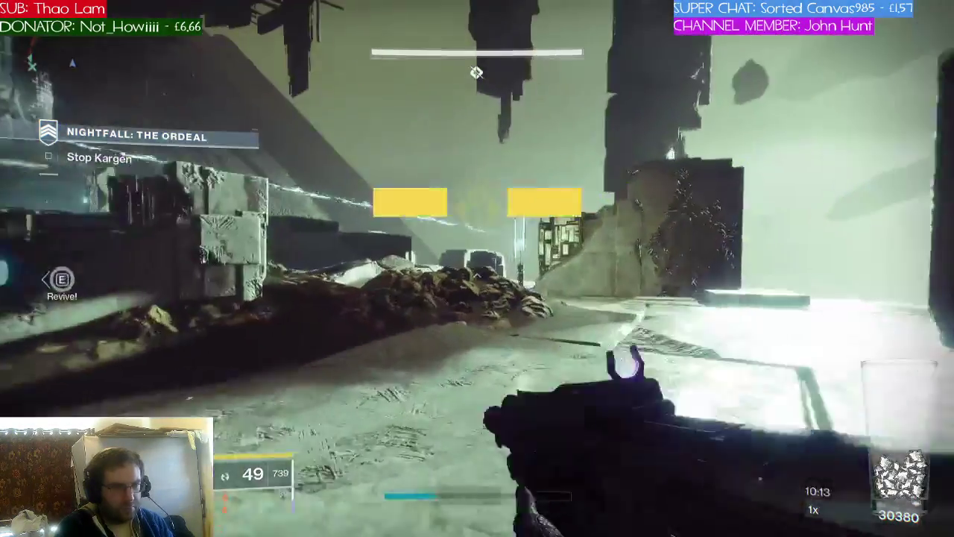
{"action": "key", "text": "w"}
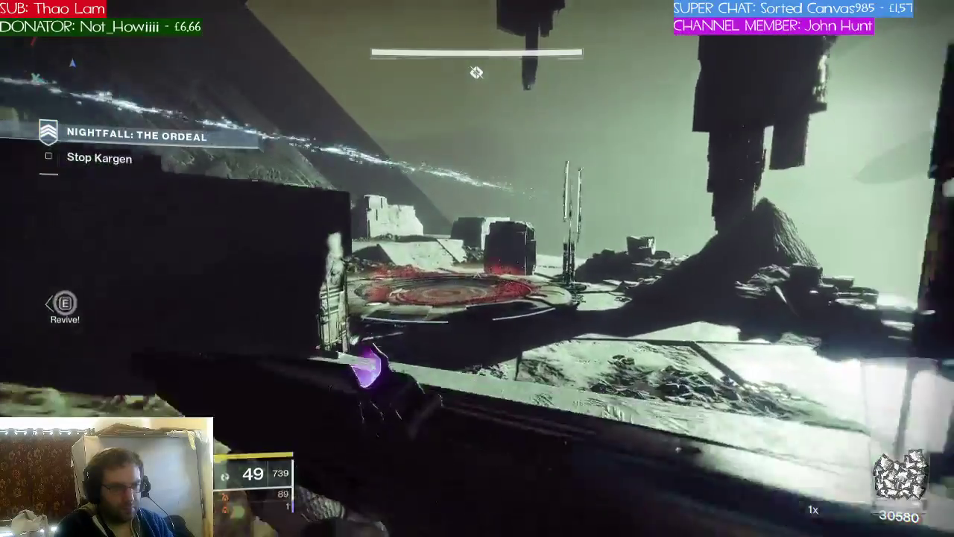
{"action": "key", "text": "w"}
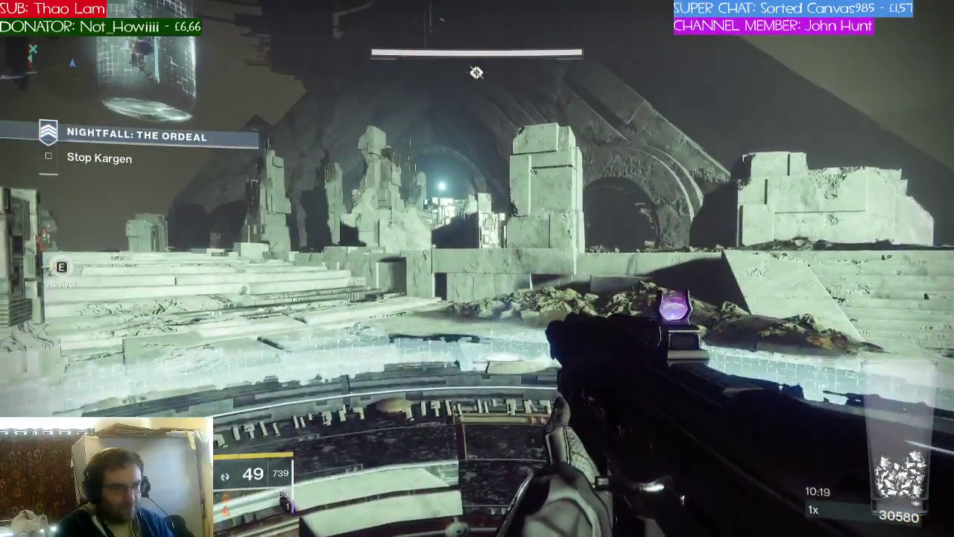
{"action": "key", "text": "w"}
{"action": "key", "text": "d"}
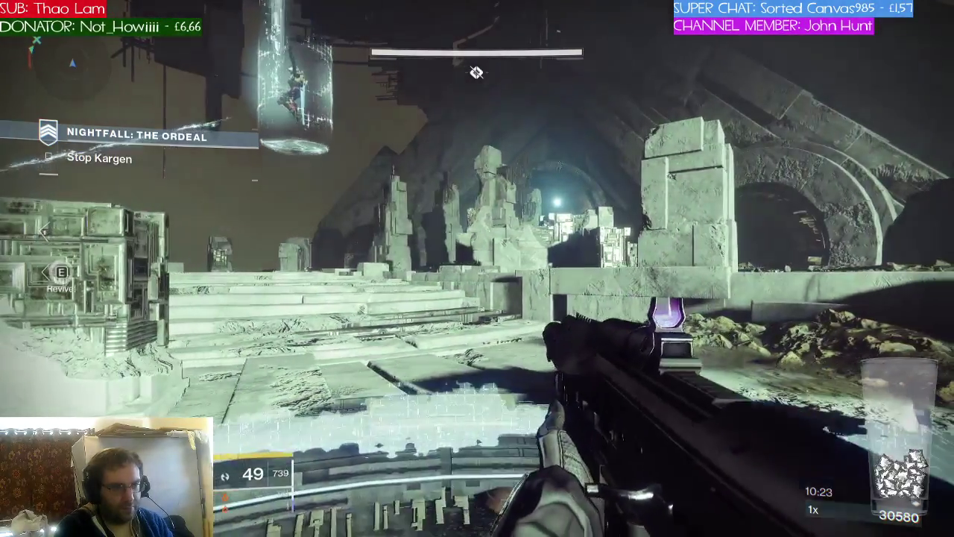
{"action": "key", "text": "d"}
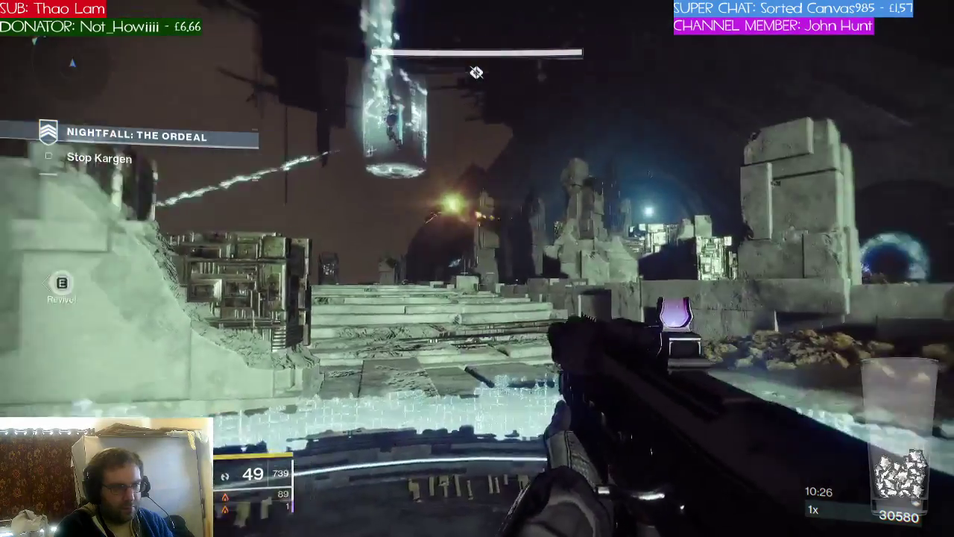
Shoot the Gladiator on the stone stairs with aimed automatic bursts and reload the weapon
{"action": "right_click", "coordinate": [477, 272]}
{"action": "left_click", "coordinate": [477, 272]}
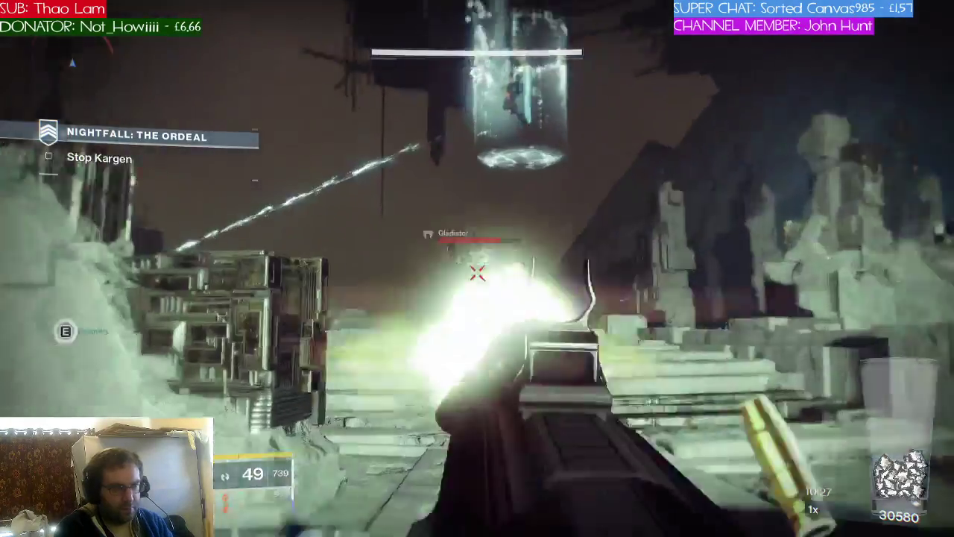
{"action": "left_click", "coordinate": [477, 272]}
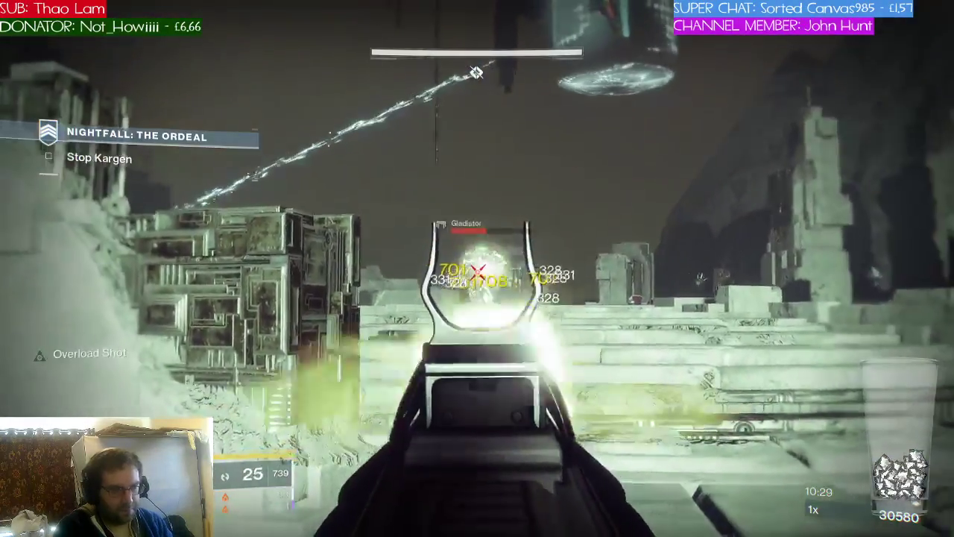
{"action": "key", "text": "r"}
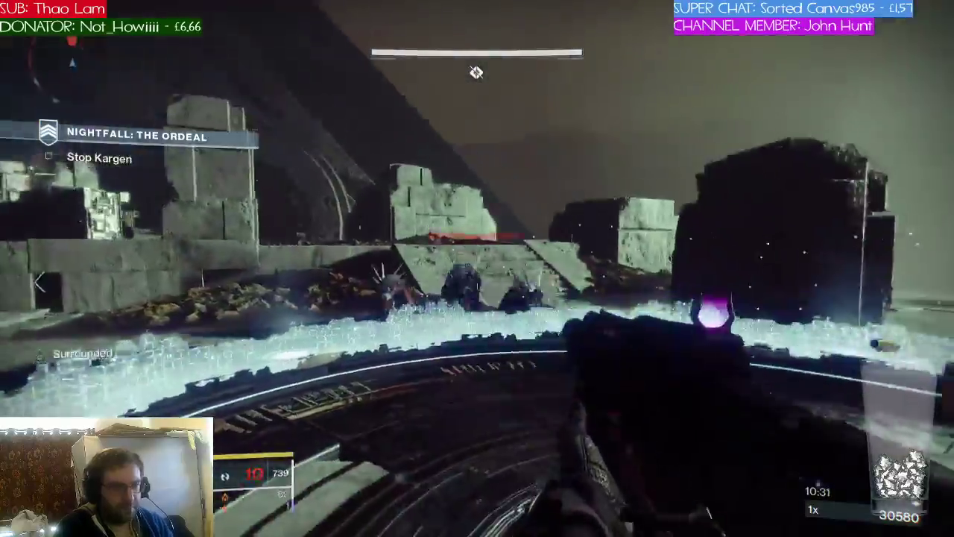
Fight off the War Beasts on the circular plate with automatic fire, melee and a healing rift
{"action": "left_click", "coordinate": [477, 272]}
{"action": "key", "text": "c"}
{"action": "key", "text": "v"}
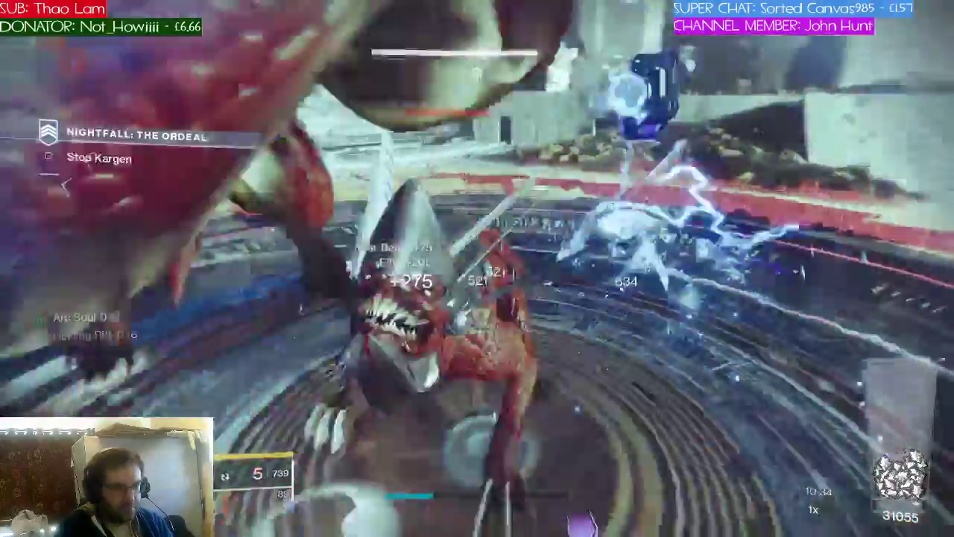
{"action": "left_click", "coordinate": [477, 272]}
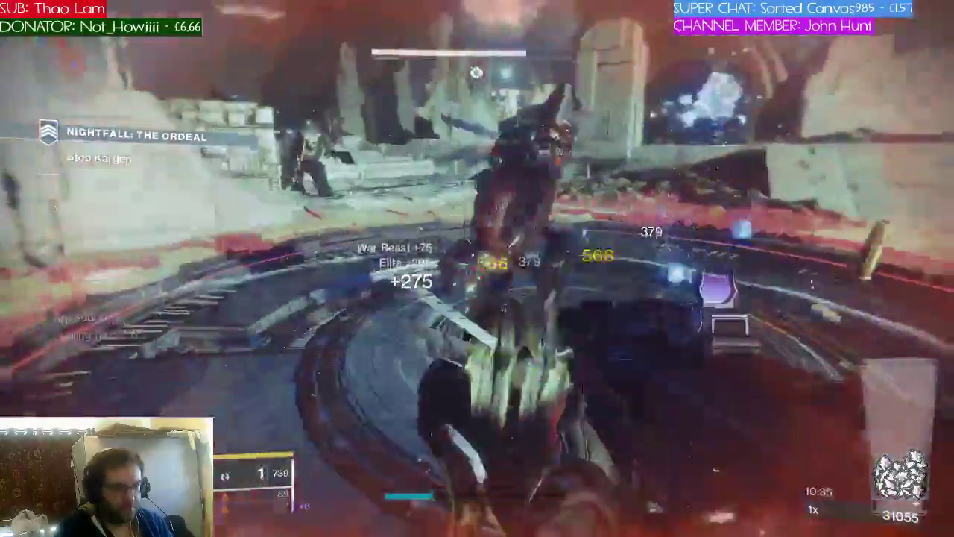
Reload, aim at the orange-bar enemy by the stone pillars and finish the nearby attackers with bursts and melee
{"action": "key", "text": "r"}
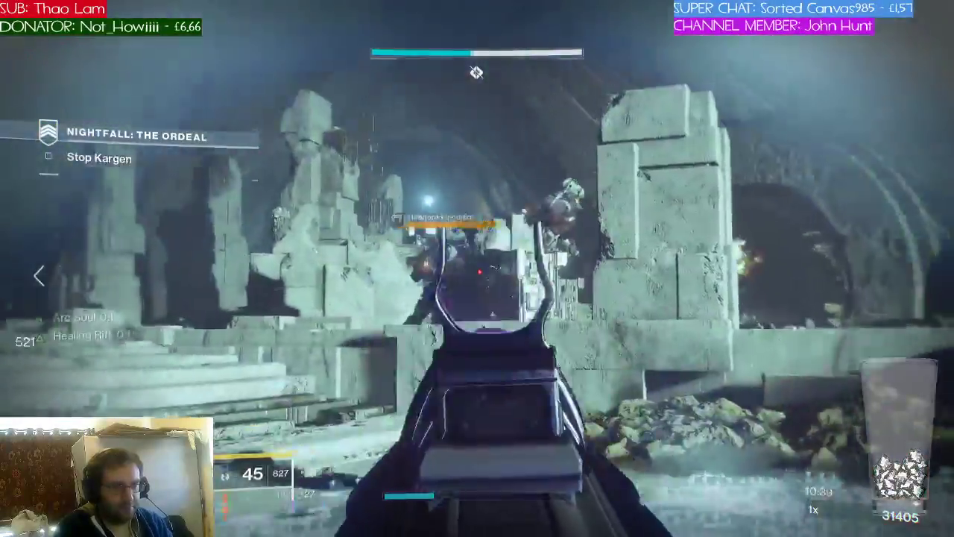
{"action": "left_click_drag", "start_coordinate": [477, 272], "coordinate": [477, 272]}
{"action": "key", "text": "c"}
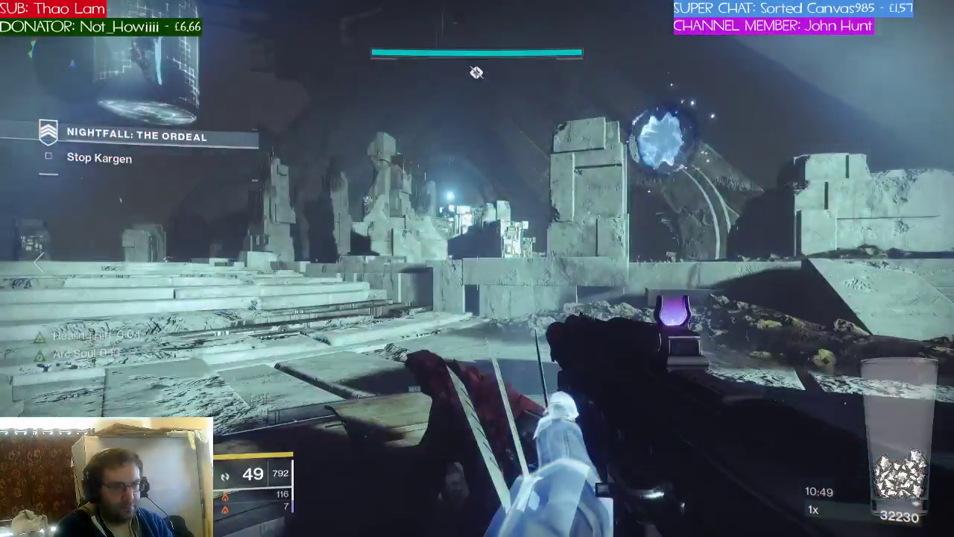
Climb the stone stairs, jump around Kargen the Technocrat while emptying the automatic weapon at him, and reload
{"action": "key", "text": "w"}
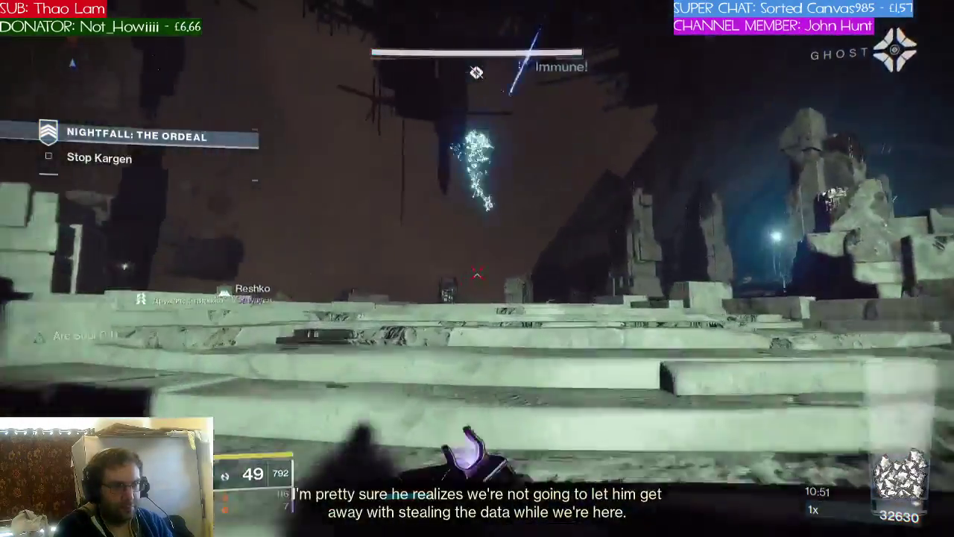
{"action": "key", "text": "space"}
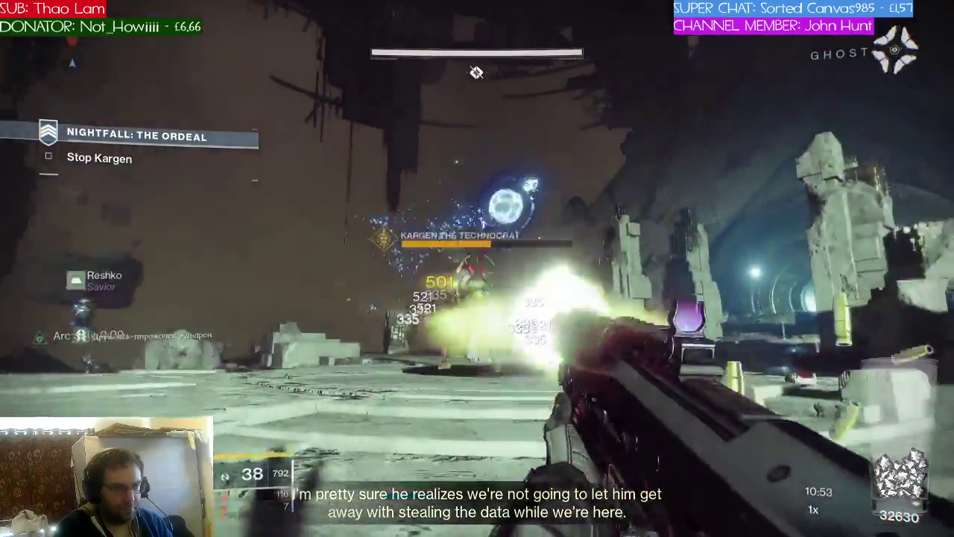
{"action": "key", "text": "space"}
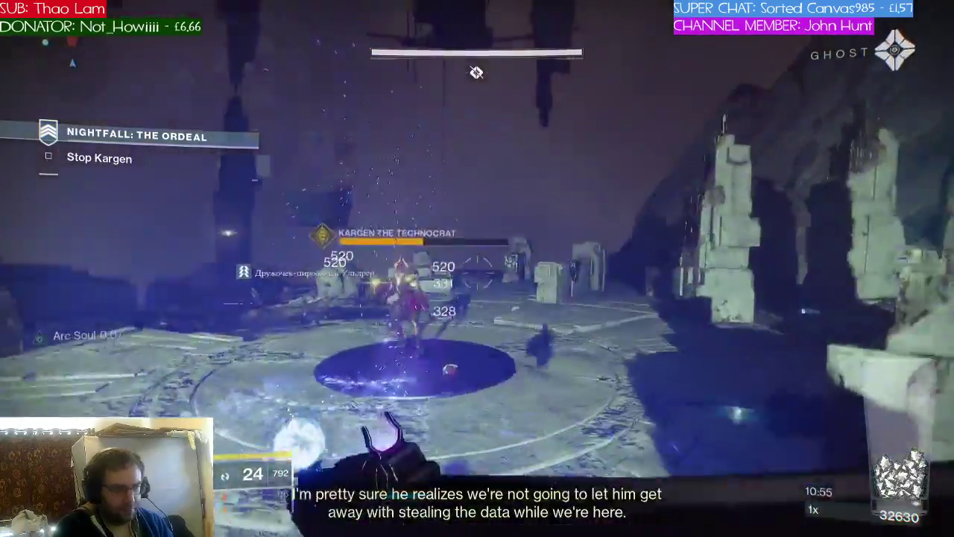
{"action": "left_click", "coordinate": [477, 274]}
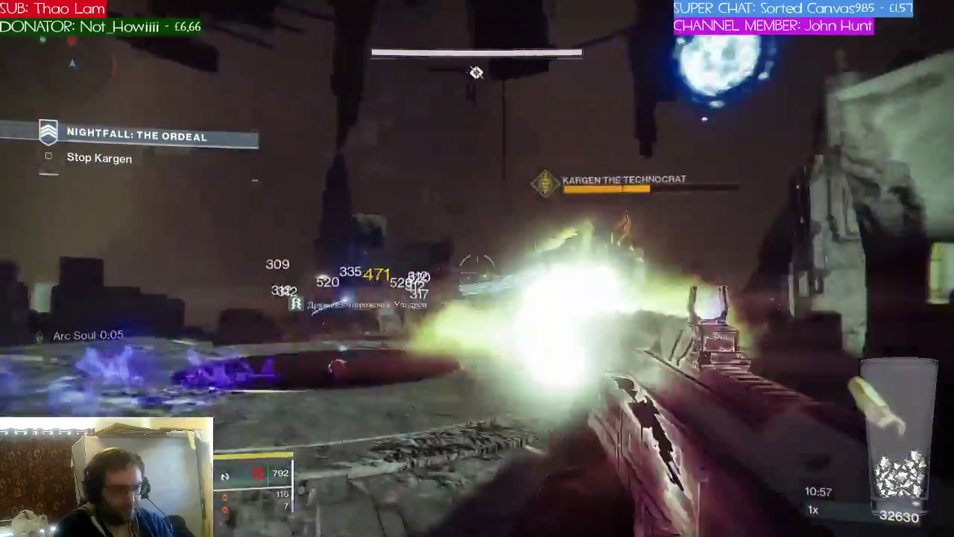
{"action": "key", "text": "r"}
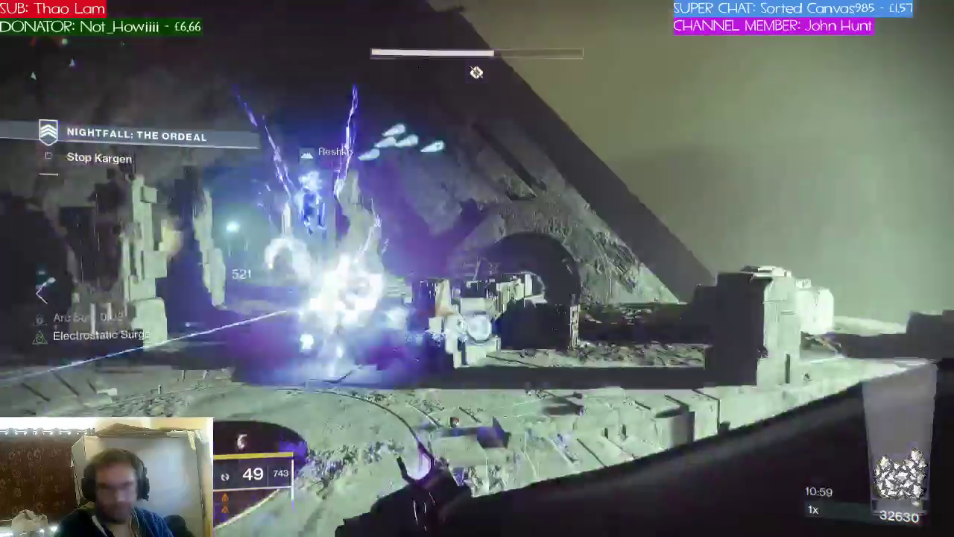
Damage Kargen the Technocrat with aimed bursts from beside the stone block, and strafe back behind it for cover
{"action": "right_click", "coordinate": [477, 275]}
{"action": "left_click", "coordinate": [477, 274]}
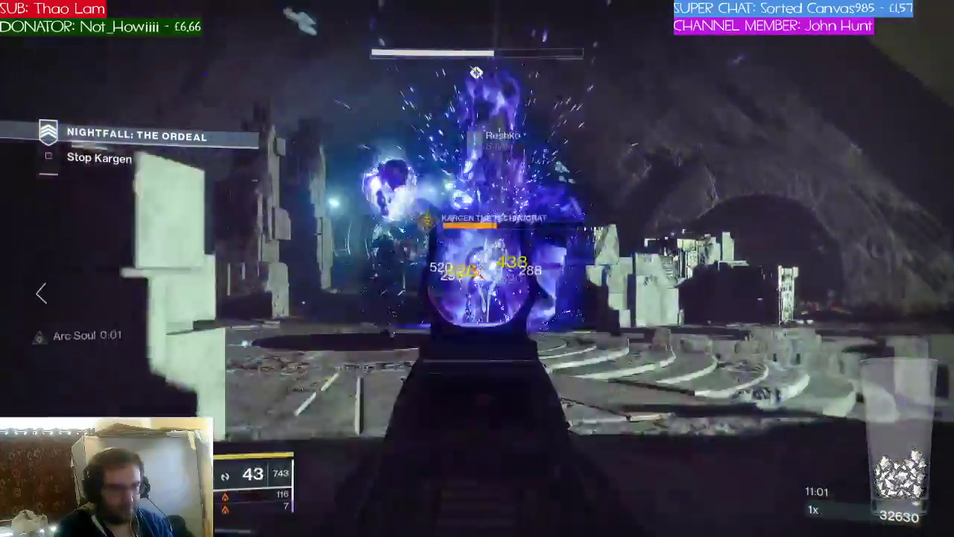
{"action": "left_click", "coordinate": [477, 274]}
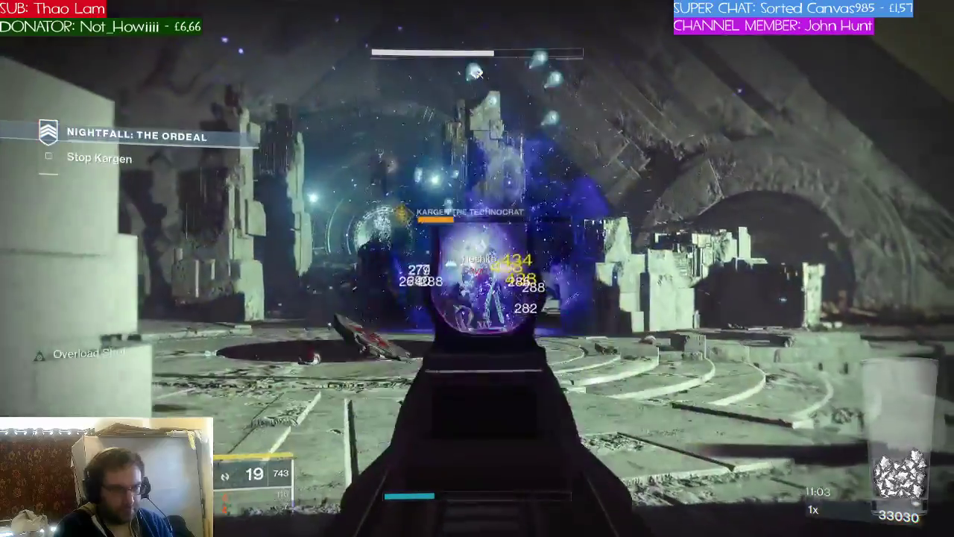
{"action": "left_click", "coordinate": [477, 274]}
{"action": "key", "text": "space"}
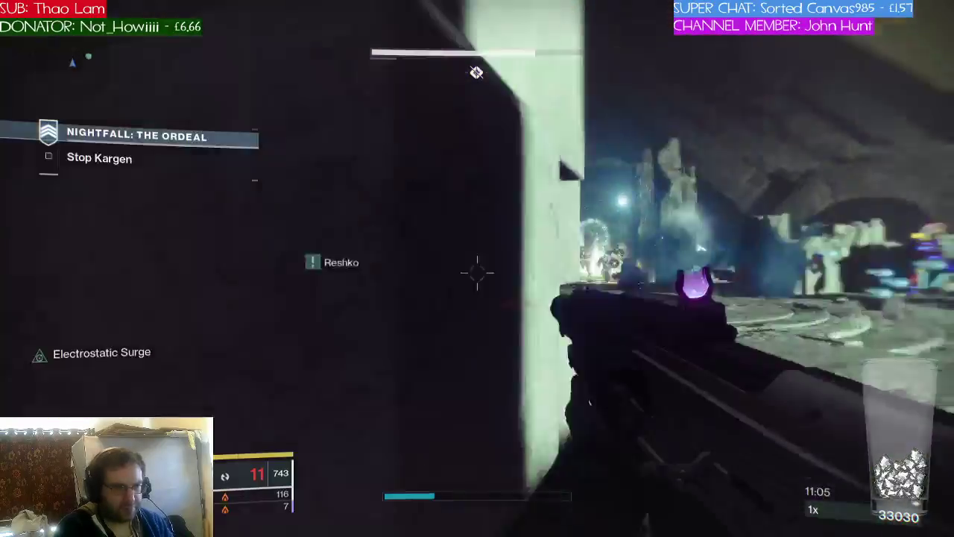
{"action": "key", "text": "a"}
{"action": "key", "text": "a"}
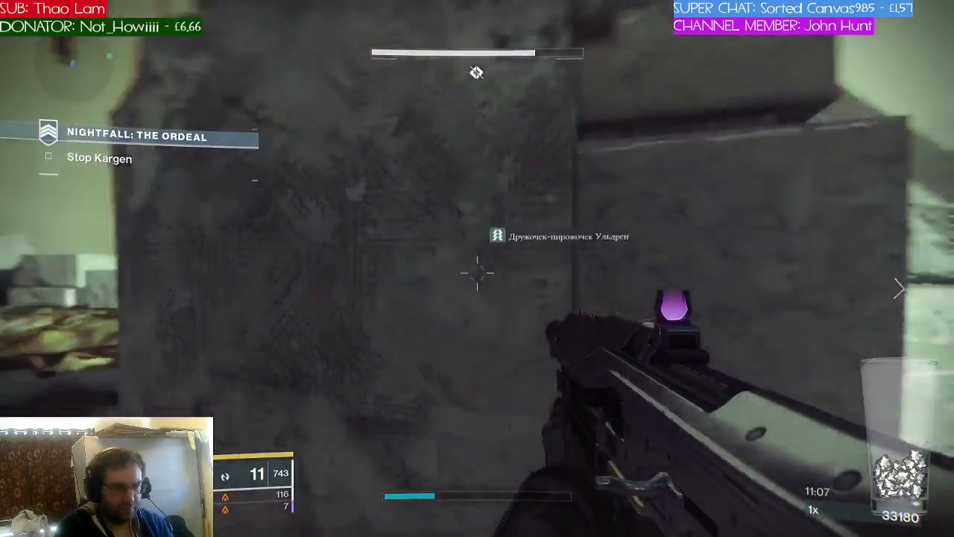
Switch to the heavy weapon, fire at the Legionaries in front of the lit tunnel and sidestep behind the block
{"action": "key", "text": "3"}
{"action": "right_click", "coordinate": [477, 274]}
{"action": "left_click", "coordinate": [477, 274]}
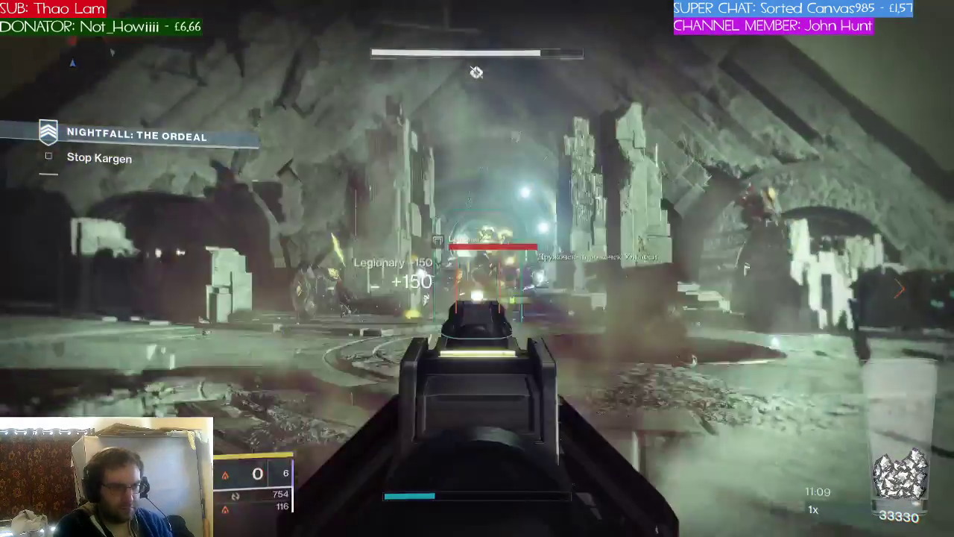
{"action": "key", "text": "d"}
{"action": "key", "text": "d"}
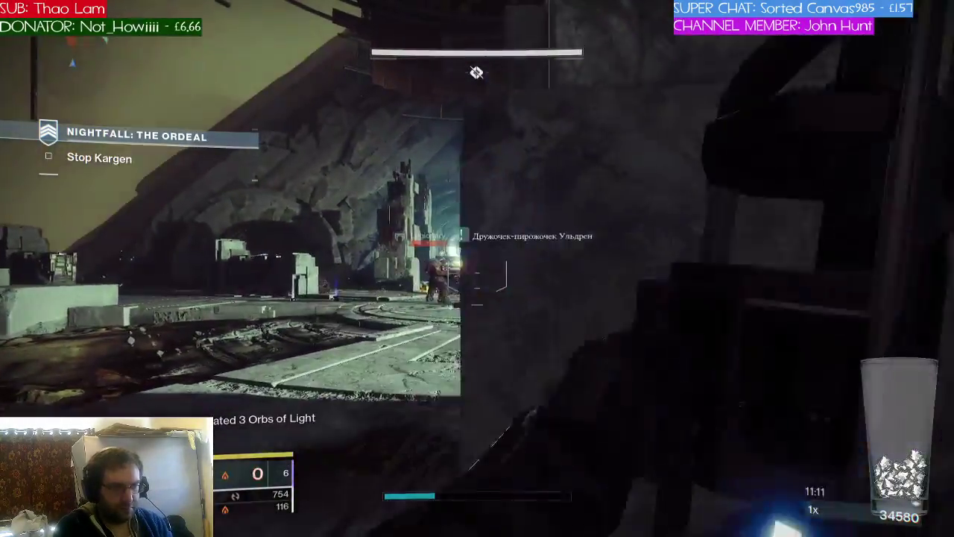
Step out from cover and fire the remaining loaded heavy shots at the Legionaries
{"action": "key", "text": "a"}
{"action": "right_click", "coordinate": [477, 274]}
{"action": "left_click", "coordinate": [477, 274]}
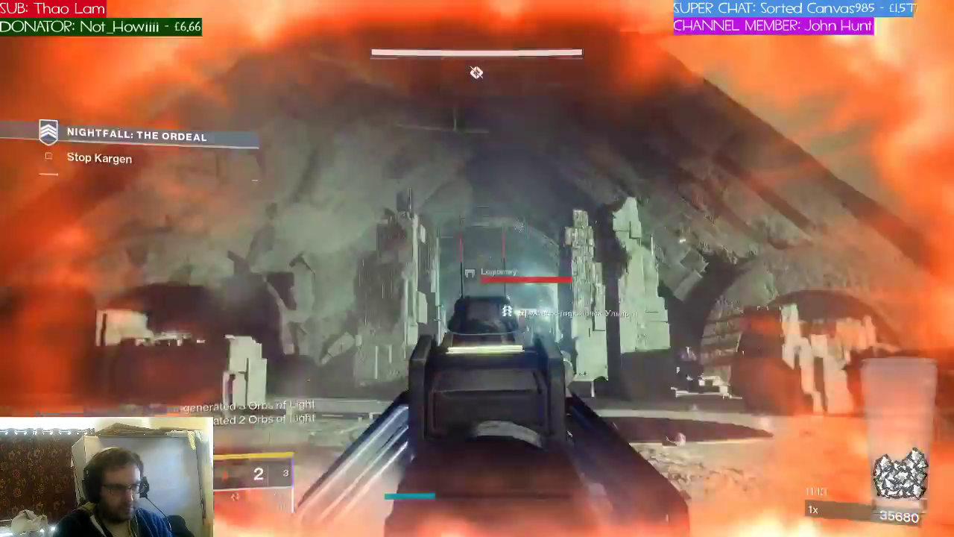
{"action": "left_click", "coordinate": [477, 274]}
{"action": "left_click", "coordinate": [476, 274]}
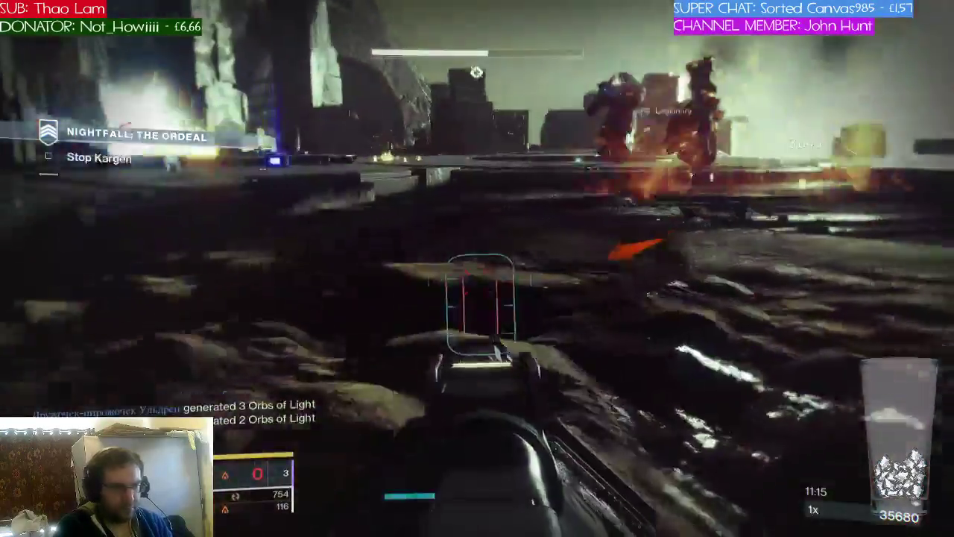
Jump past the stone blocks, reload the heavy weapon, and fire aimed shots at the Legionaries on the circular platform
{"action": "key", "text": "w"}
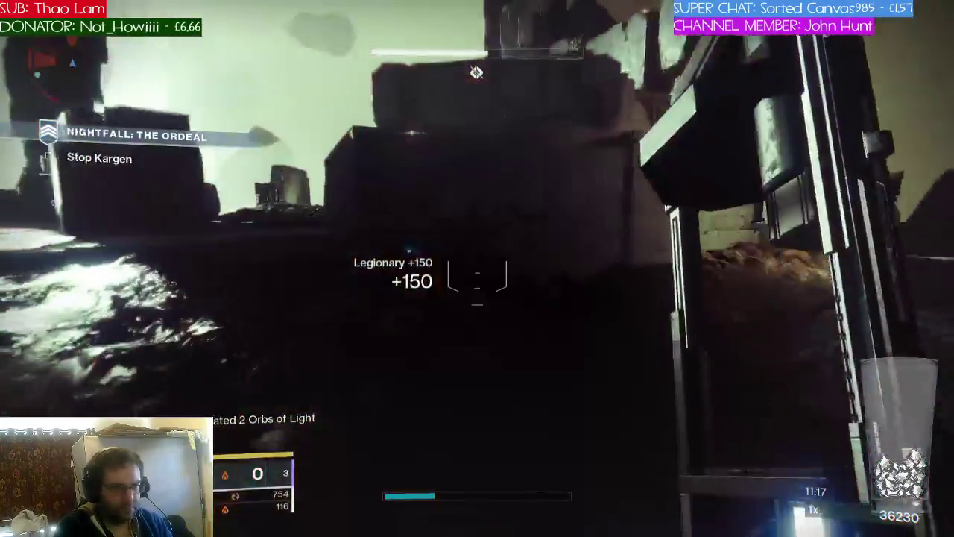
{"action": "key", "text": "space"}
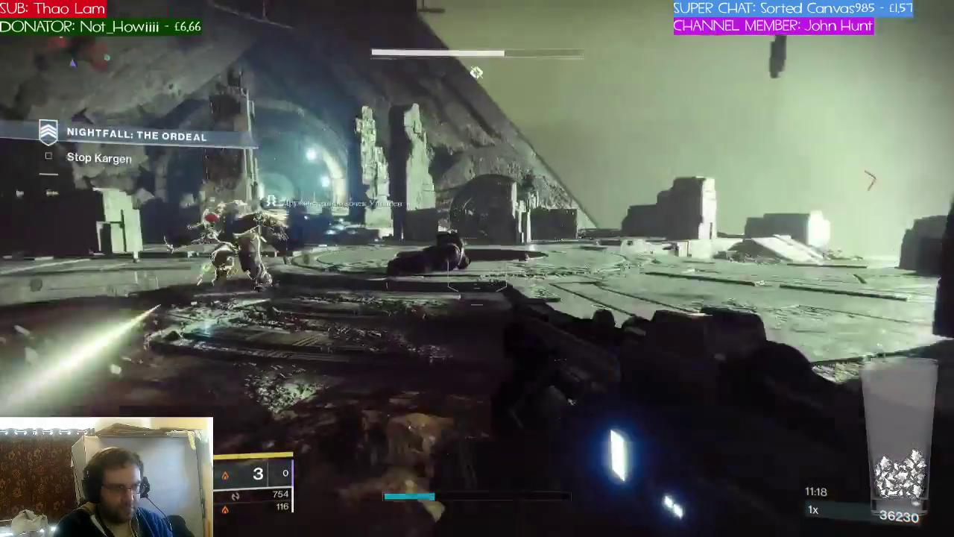
{"action": "right_click", "coordinate": [477, 274]}
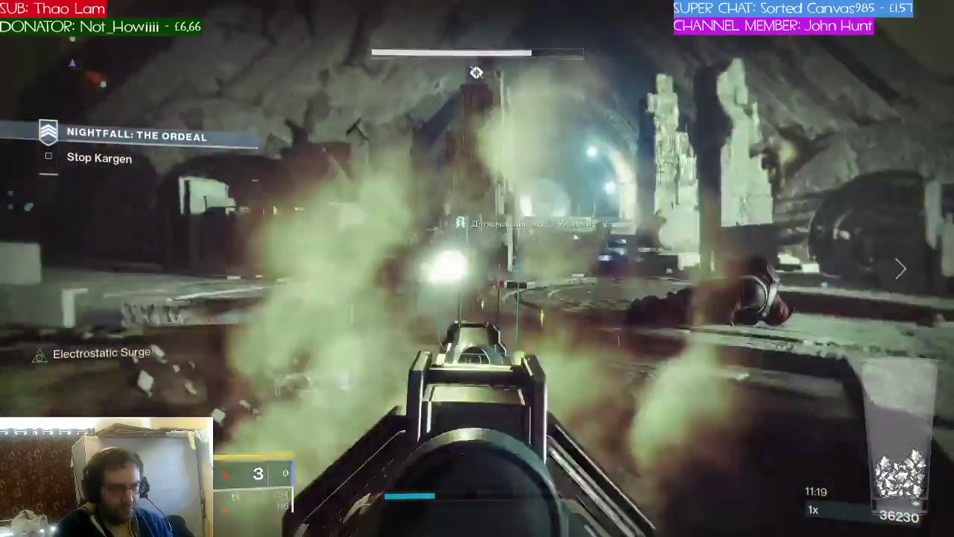
{"action": "left_click", "coordinate": [477, 274]}
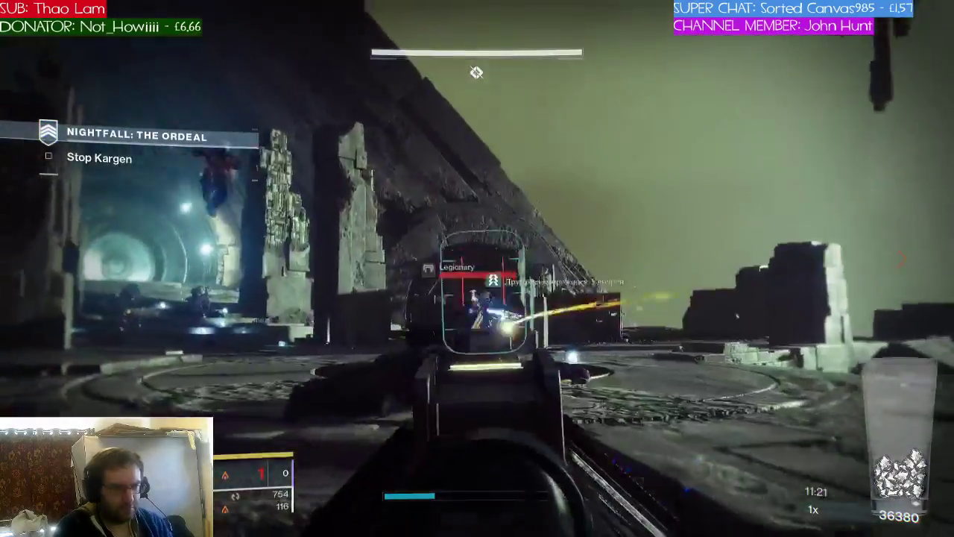
{"action": "key", "text": "w"}
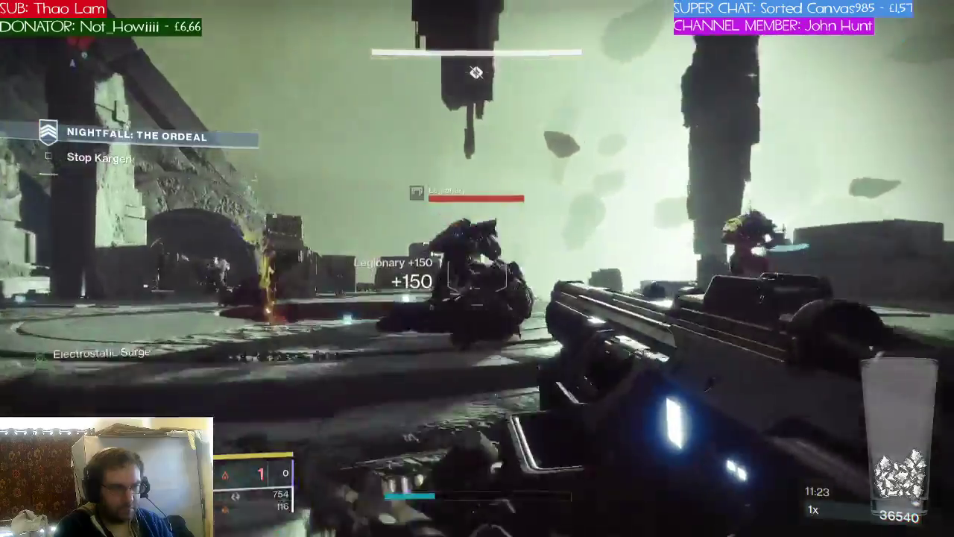
{"action": "left_click", "coordinate": [477, 274]}
Cross the platform to collect ammo, move in beside the dark pillar and shoot Kargen the Technocrat with the heavy weapon
{"action": "key", "text": "w"}
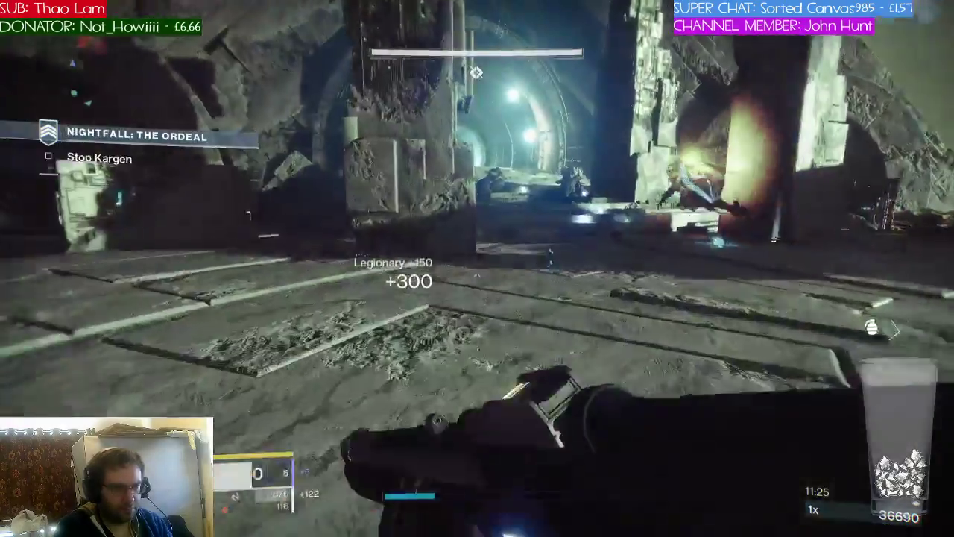
{"action": "key", "text": "w"}
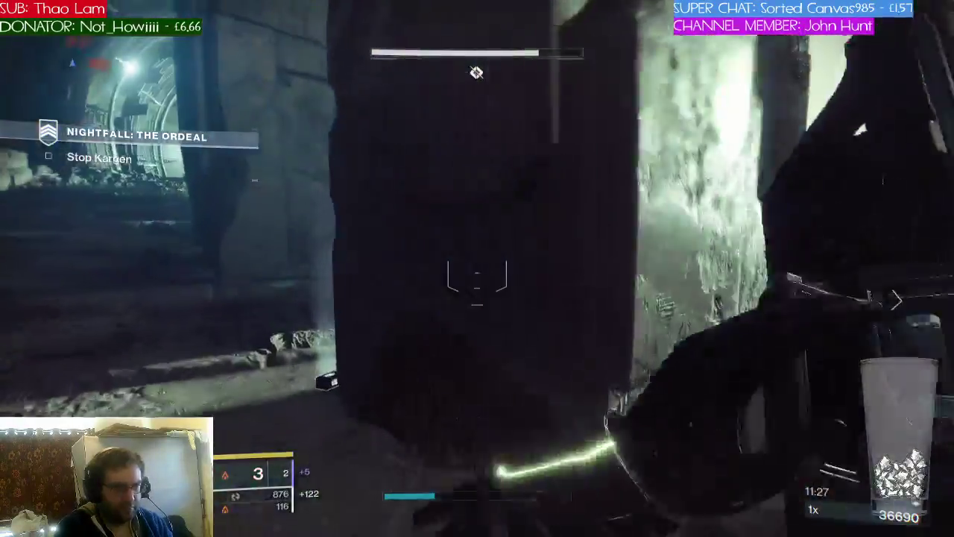
{"action": "left_click", "coordinate": [477, 275]}
{"action": "key", "text": "w"}
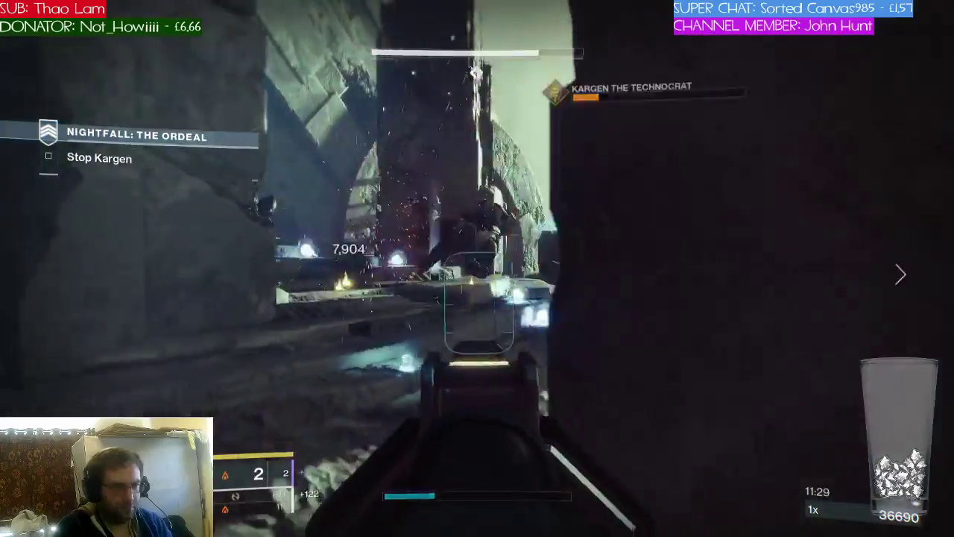
Advance onto the open platform and fire the two remaining loaded heavy shots at Kargen the Technocrat
{"action": "key", "text": "w"}
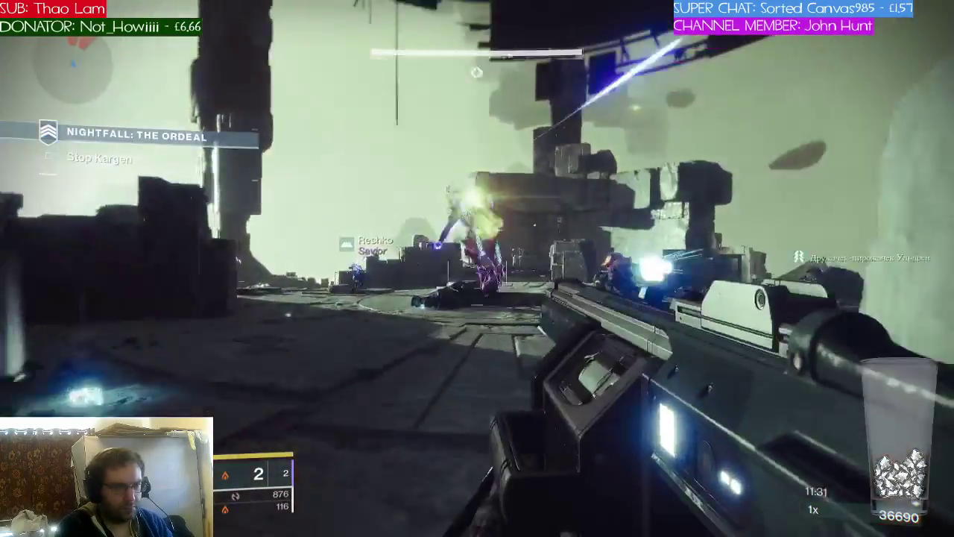
{"action": "left_click", "coordinate": [477, 274]}
{"action": "left_click", "coordinate": [476, 275]}
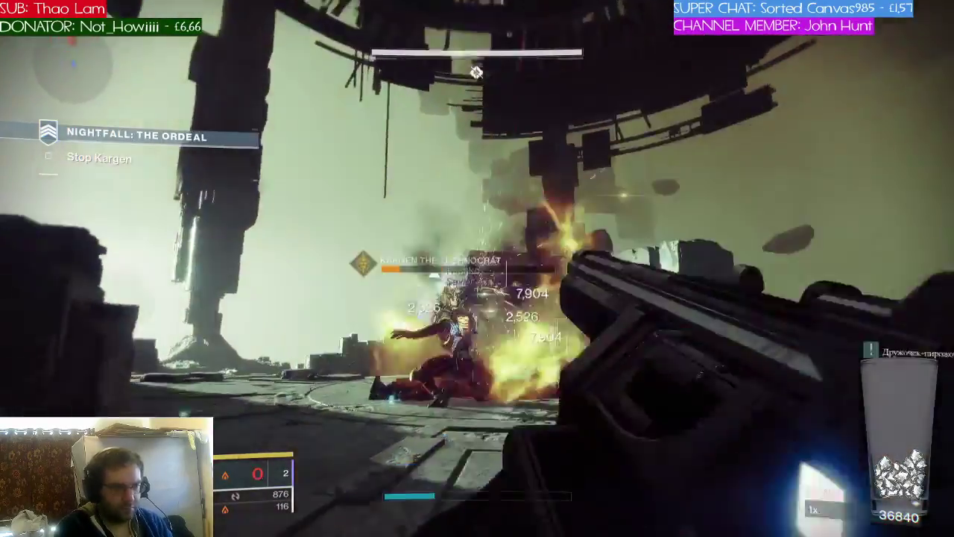
Activate the Arc super, chase Kargen the Technocrat toward the lit tunnel, and strike him and the surrounding Cabal with lightning
{"action": "key", "text": "f"}
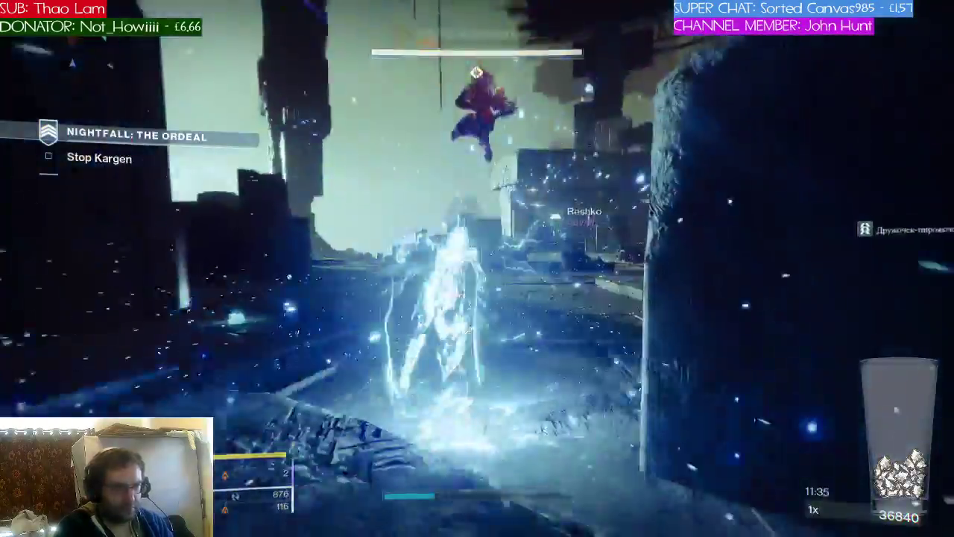
{"action": "key", "text": "w"}
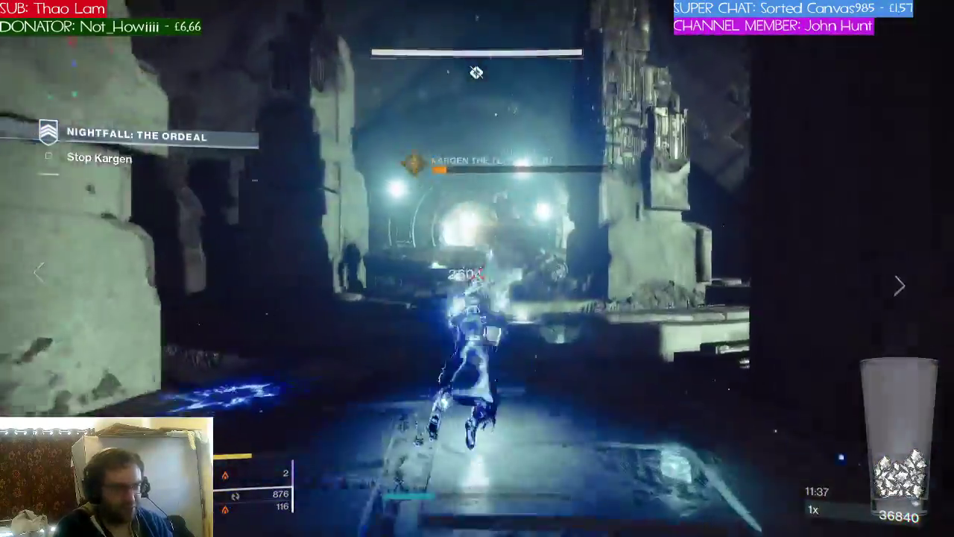
{"action": "left_click", "coordinate": [477, 274]}
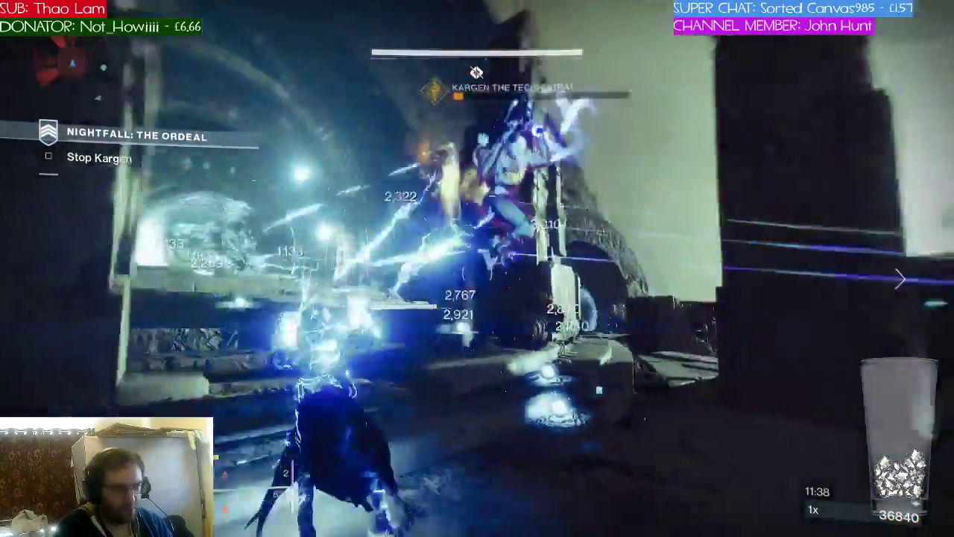
{"action": "left_click", "coordinate": [477, 274]}
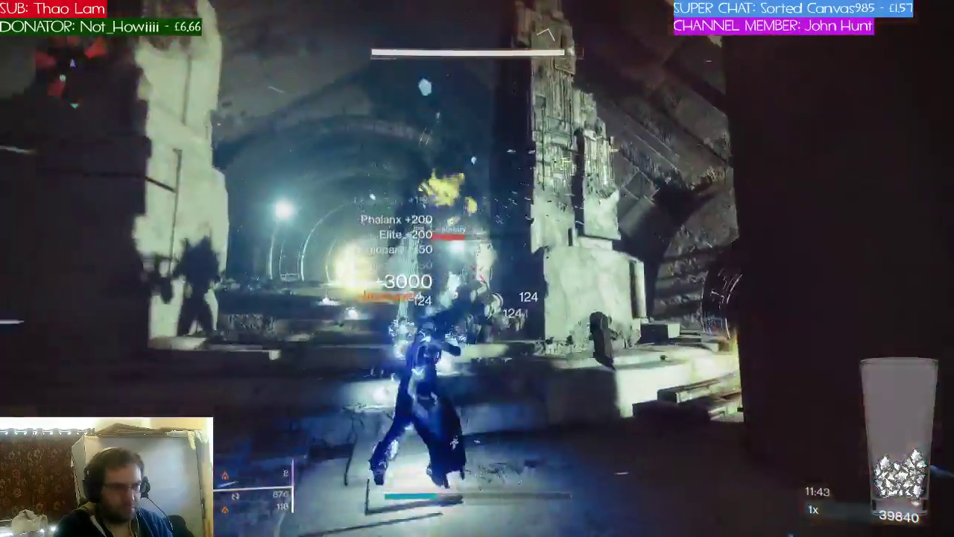
{"action": "left_click", "coordinate": [477, 274]}
Run around the stone steps in front of the tunnel to gather the Orbs of Light, and reload the heavy weapon
{"action": "key", "text": "w"}
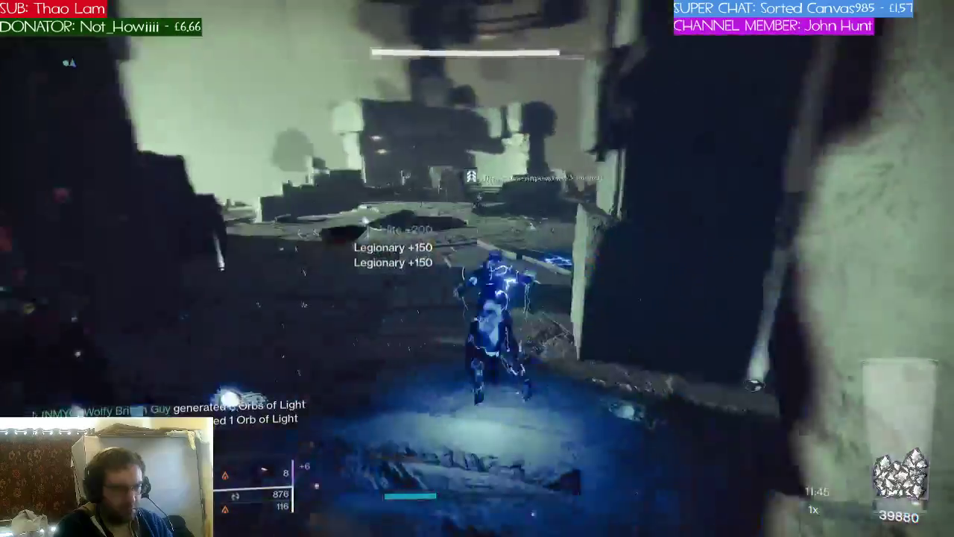
{"action": "key", "text": "w"}
{"action": "key", "text": "w"}
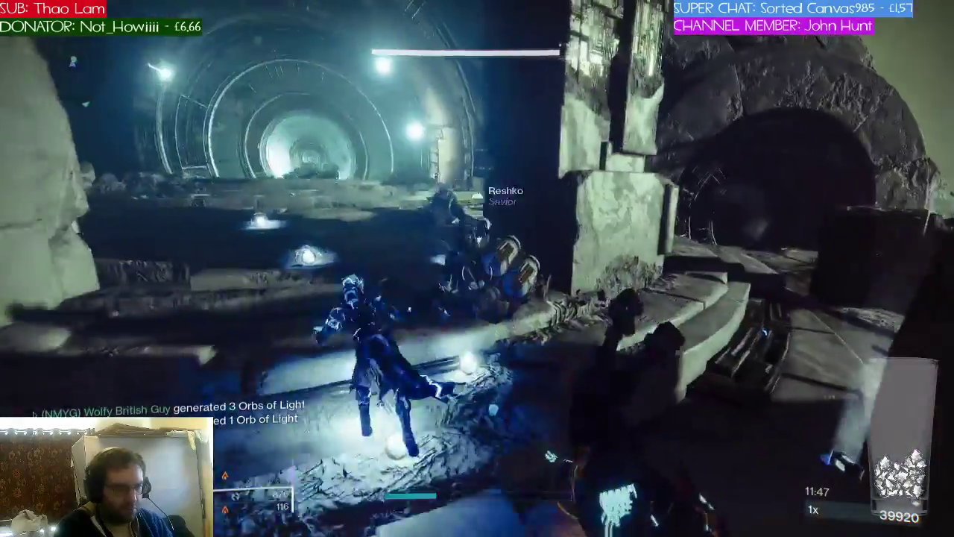
{"action": "key", "text": "r"}
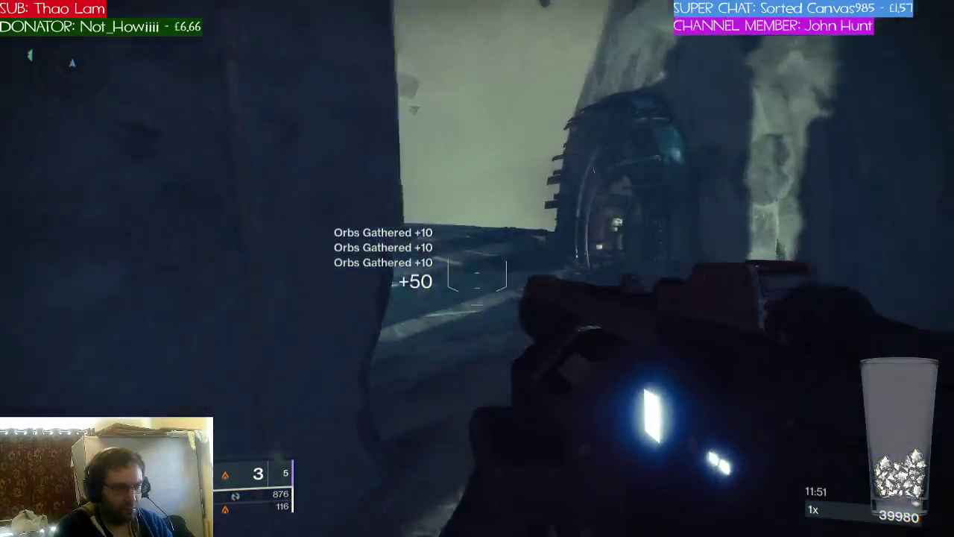
Roam the arena around the circular platform during the mission-end countdown and return to orbit
{"action": "key", "text": "shift"}
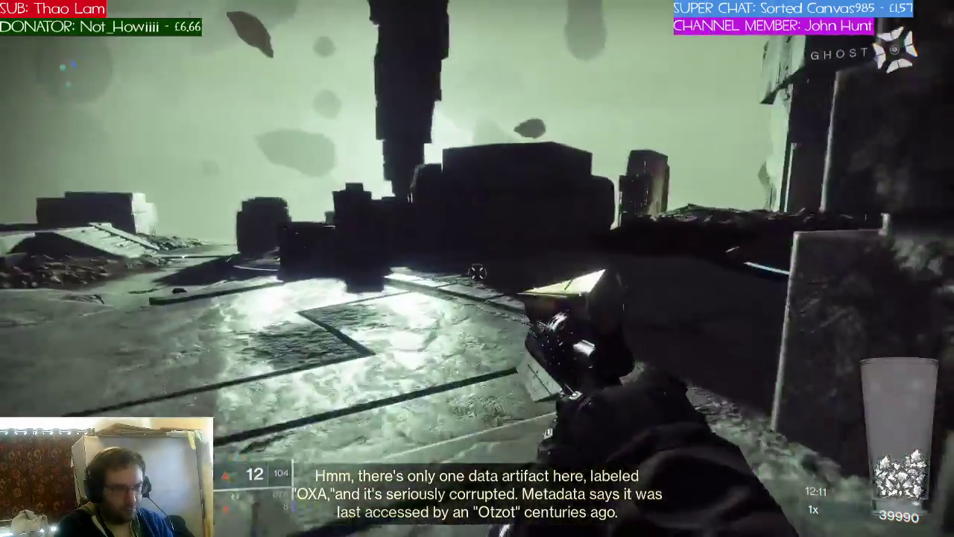
{"action": "key", "text": "w"}
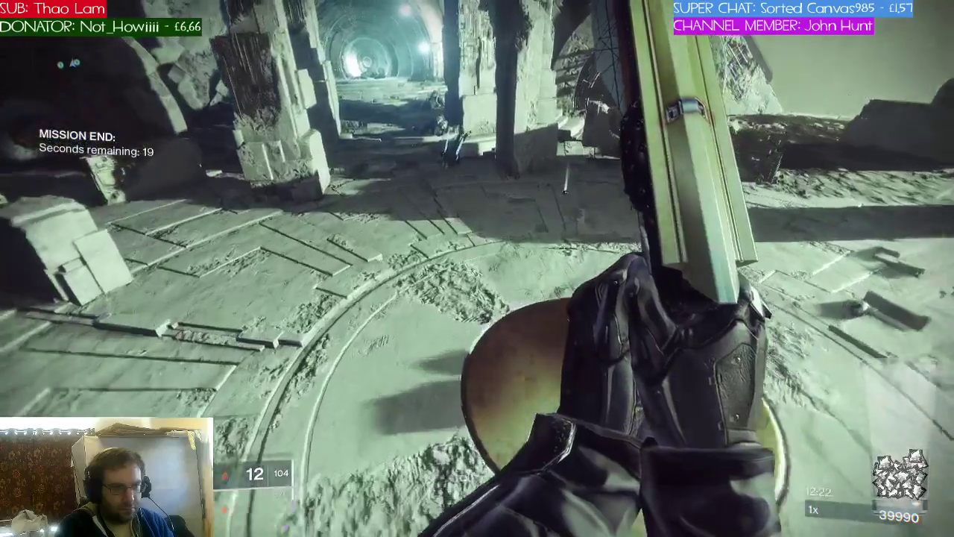
{"action": "key", "text": "w"}
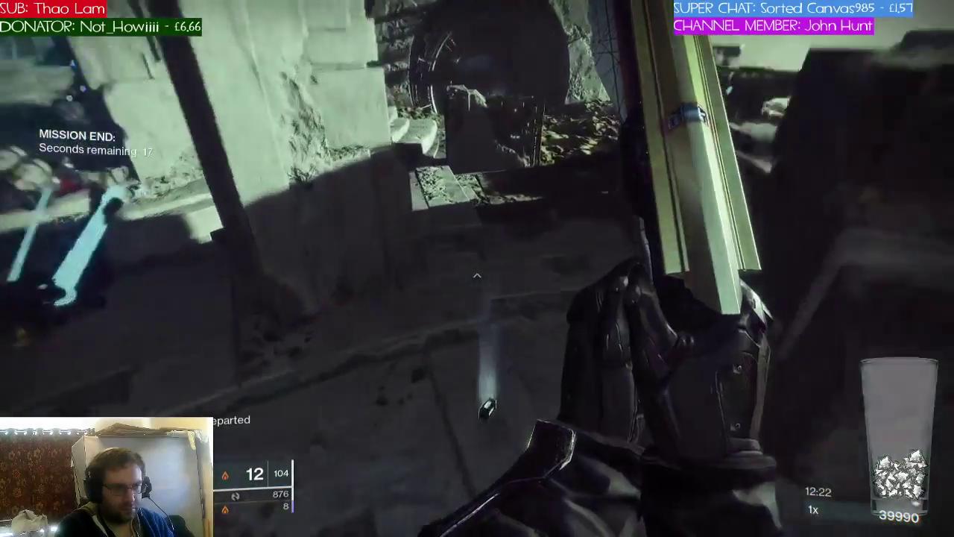
{"action": "key", "text": "w"}
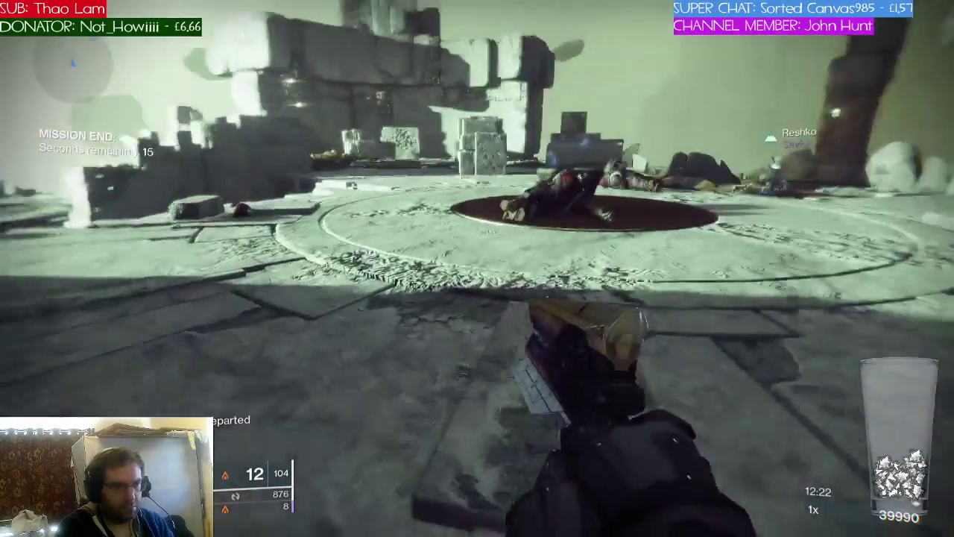
{"action": "key", "text": "Tab"}
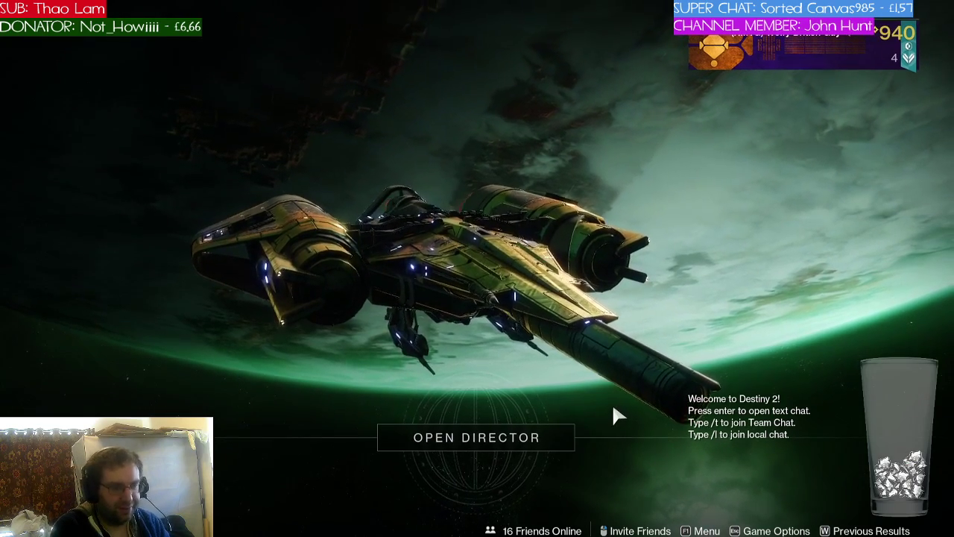
Open the character screen and examine the power levels and stats of the equipped and spare weapons and armor
{"action": "key", "text": "F1"}
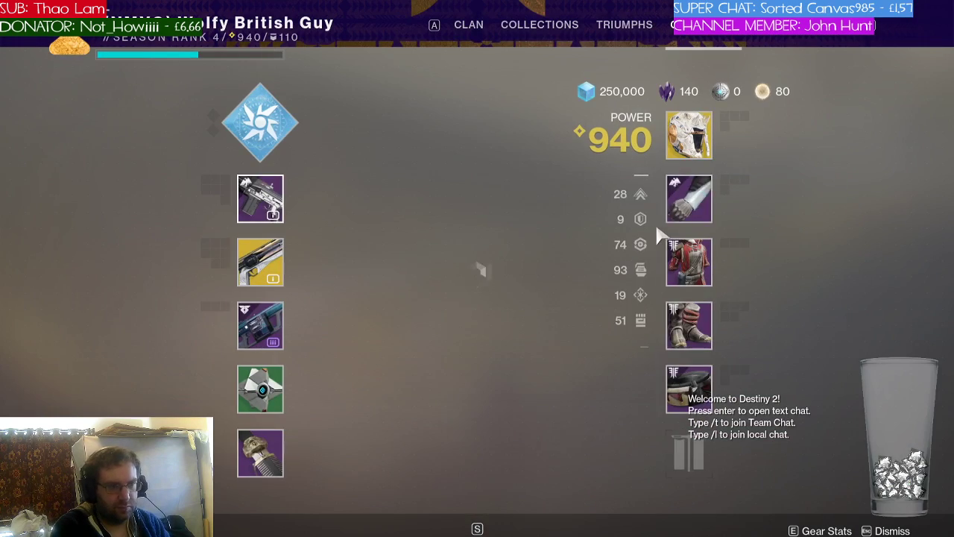
{"action": "mouse_move", "coordinate": [682, 217]}
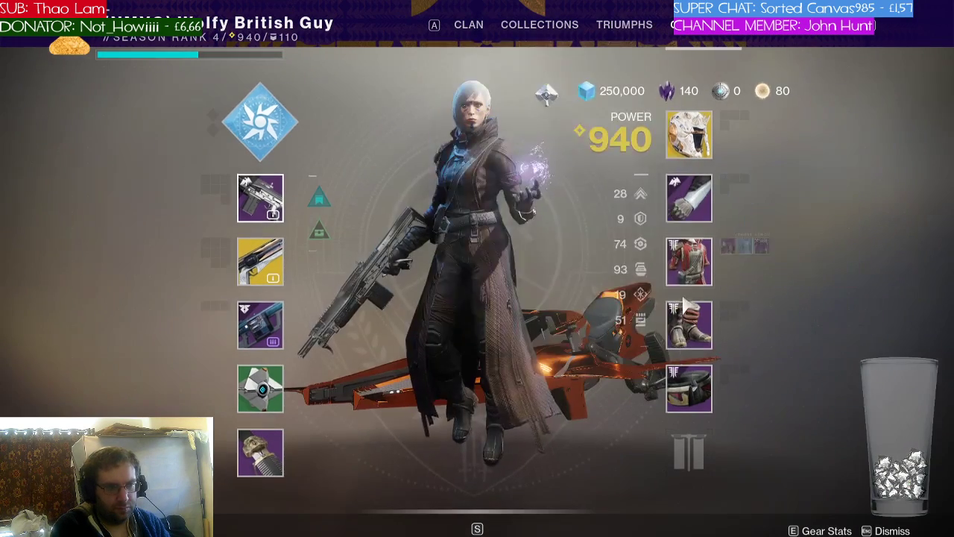
{"action": "mouse_move", "coordinate": [699, 313]}
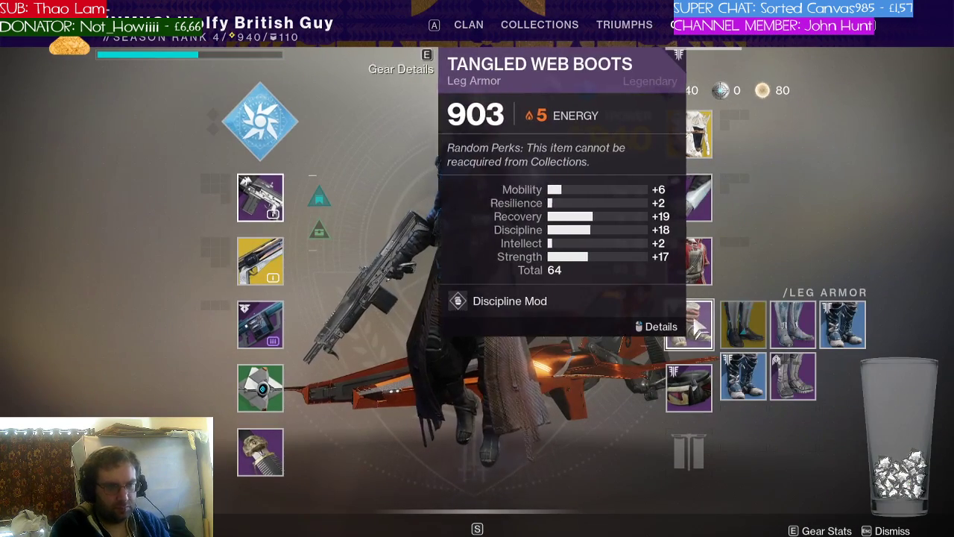
{"action": "mouse_move", "coordinate": [176, 353]}
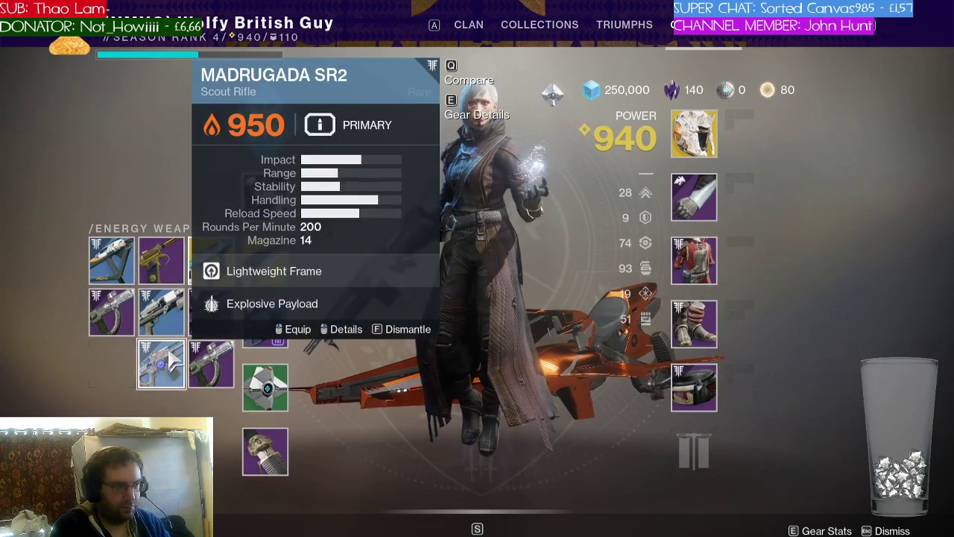
{"action": "mouse_move", "coordinate": [264, 344]}
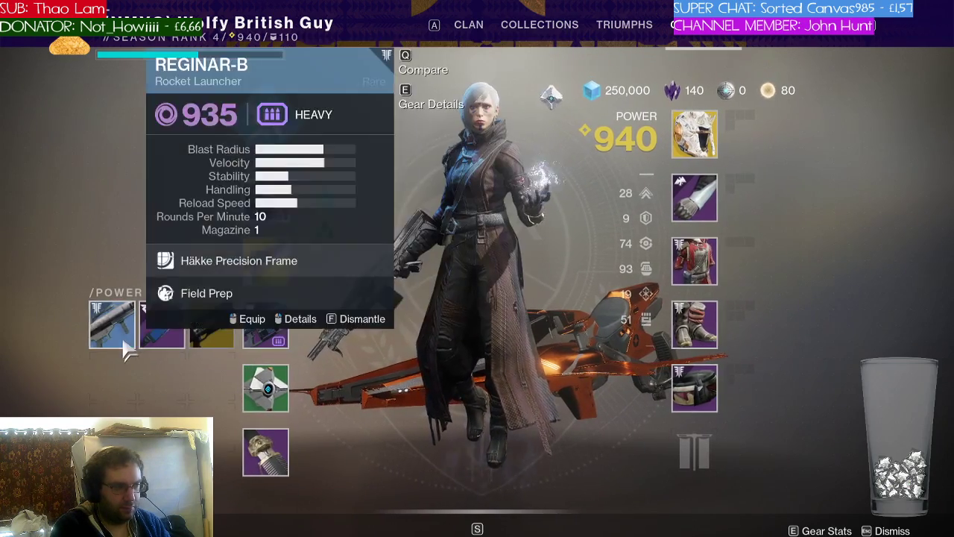
{"action": "mouse_move", "coordinate": [261, 199]}
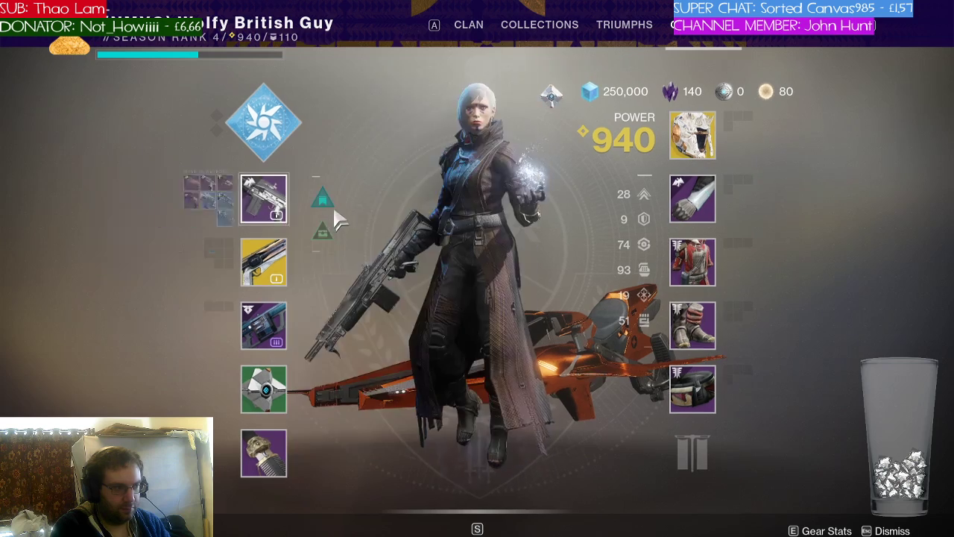
{"action": "mouse_move", "coordinate": [700, 160]}
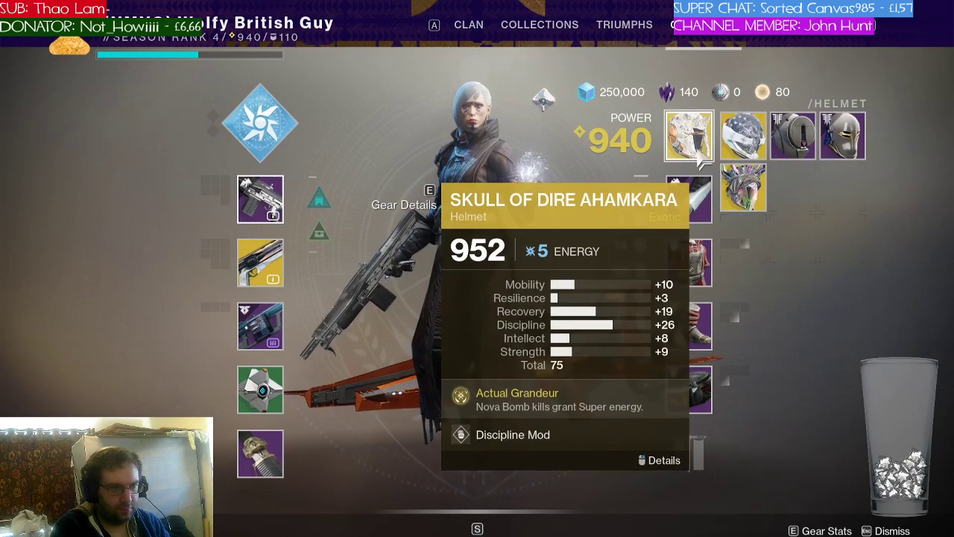
{"action": "mouse_move", "coordinate": [678, 264]}
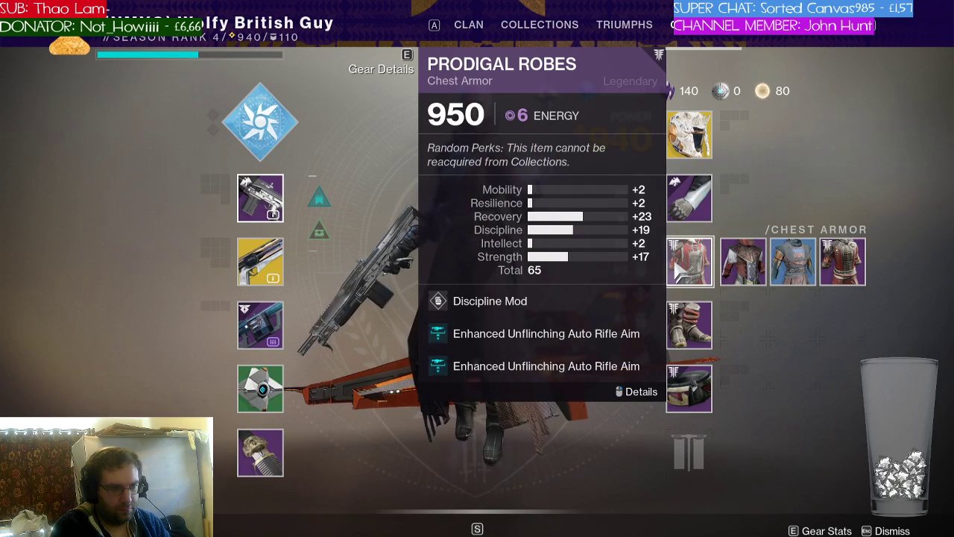
{"action": "mouse_move", "coordinate": [689, 331]}
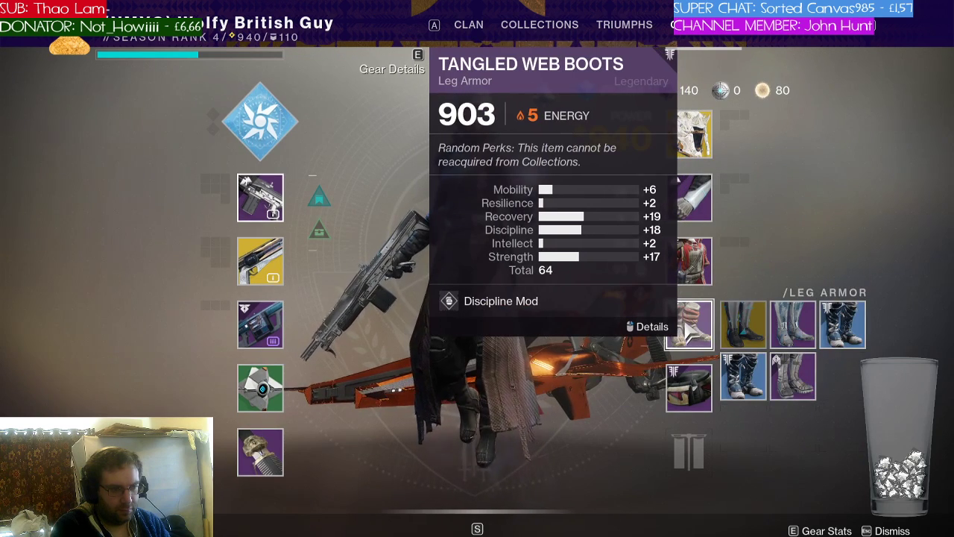
Inspect the armor energy and mods of the Tangled Web Boots, and open the details of the Righteous Gloves
{"action": "right_click", "coordinate": [689, 331]}
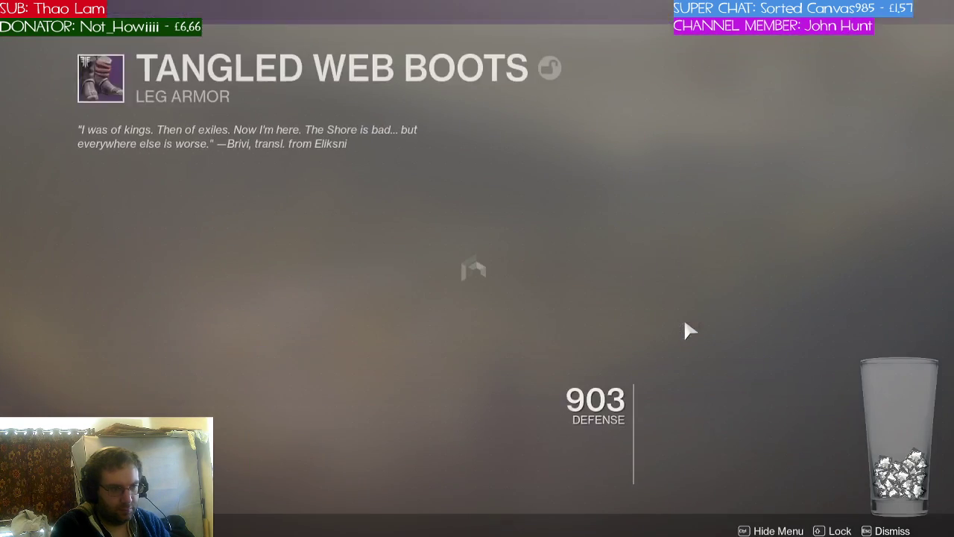
{"action": "mouse_move", "coordinate": [273, 289]}
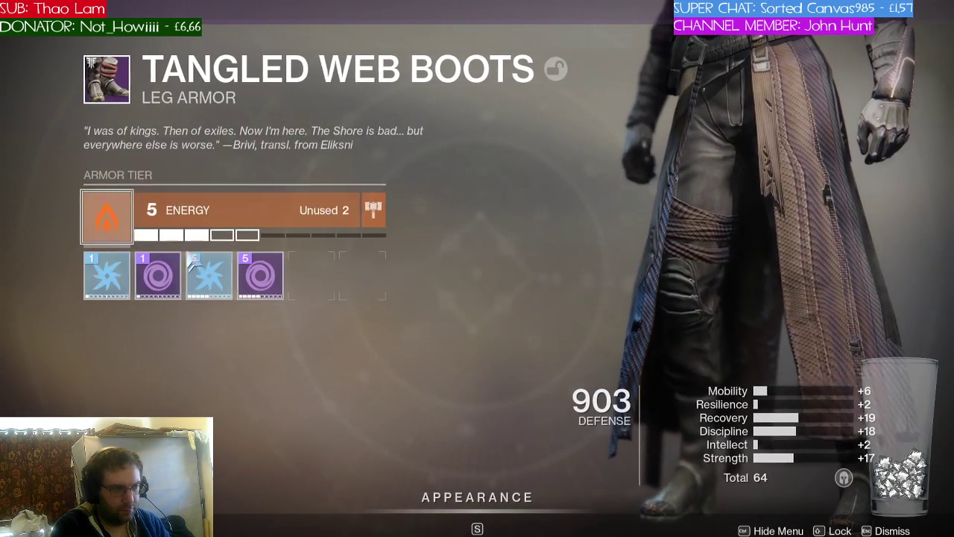
{"action": "key", "text": "Escape"}
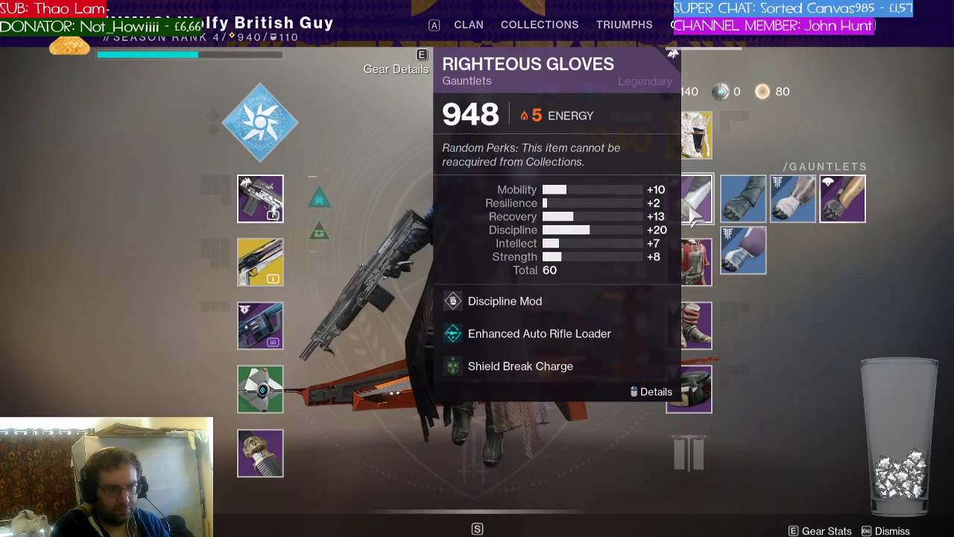
{"action": "left_click", "coordinate": [692, 214]}
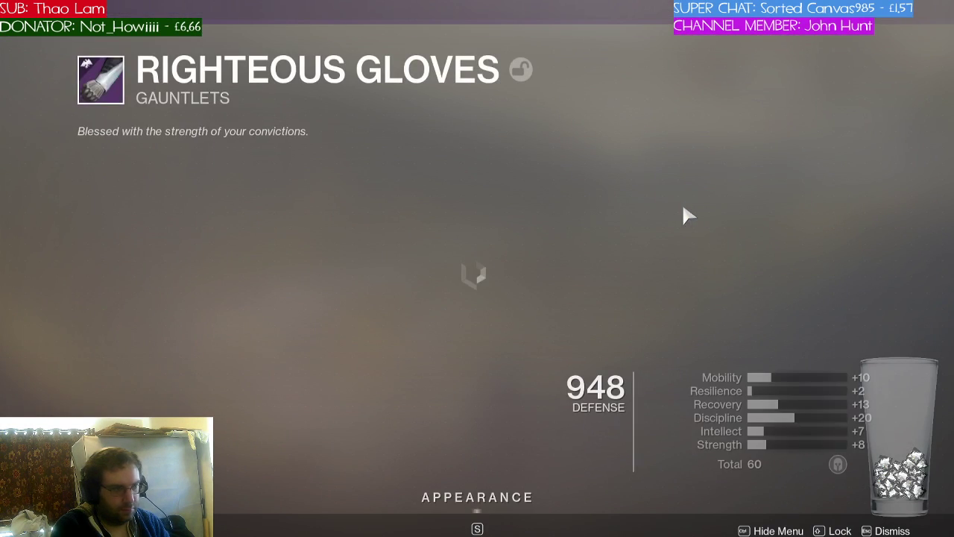
Examine the Righteous Gloves' arms and Dawn mod options, including Fastball and Empowered Finish, and the armor upgrade cost
{"action": "mouse_move", "coordinate": [322, 282]}
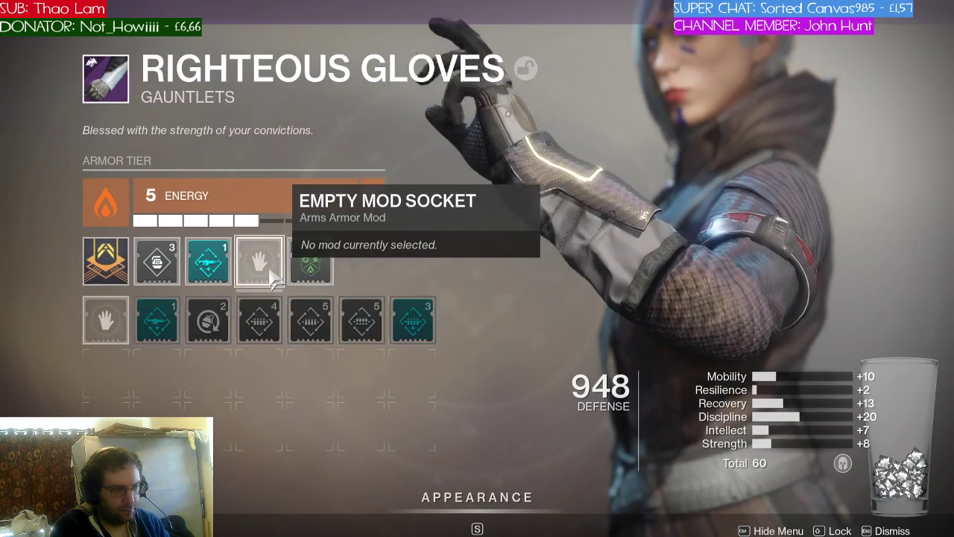
{"action": "mouse_move", "coordinate": [311, 320]}
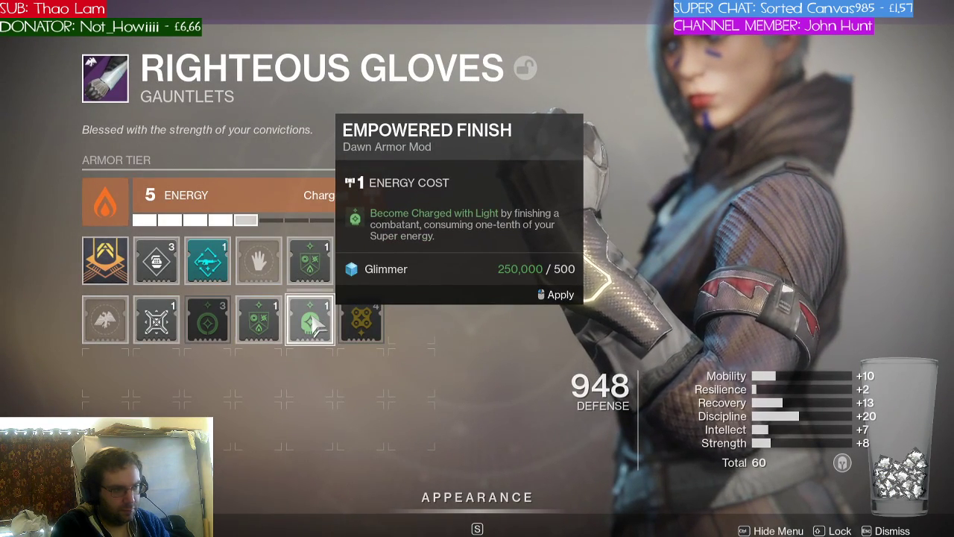
{"action": "left_click", "coordinate": [261, 273]}
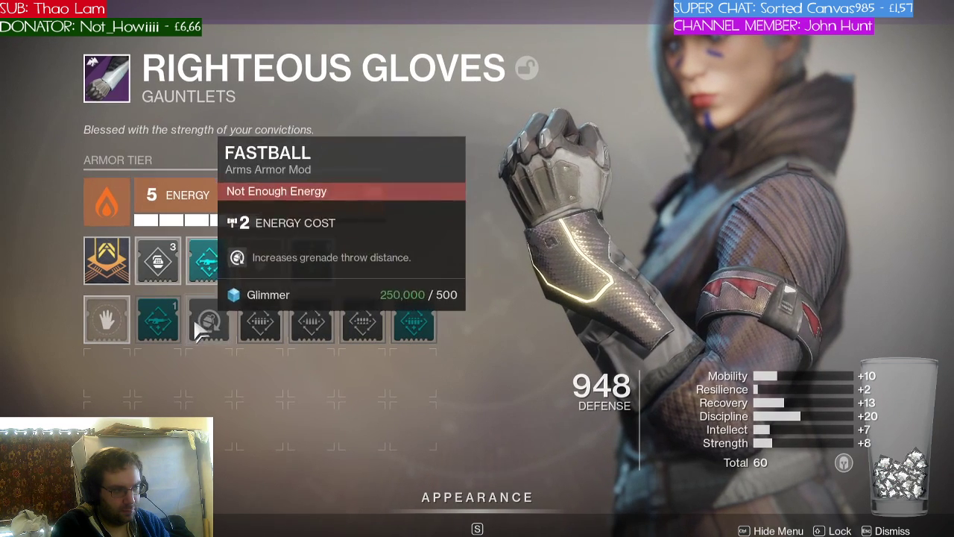
{"action": "mouse_move", "coordinate": [163, 322]}
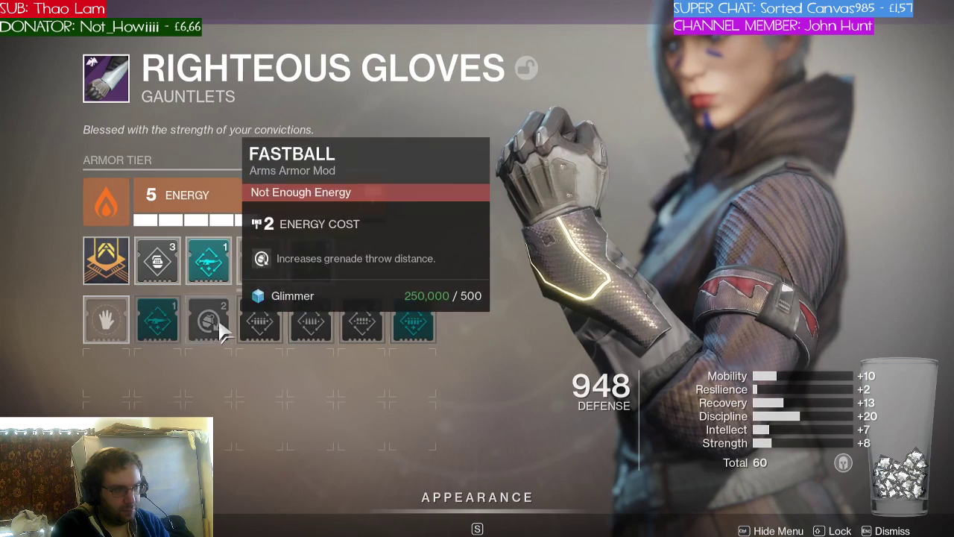
{"action": "mouse_move", "coordinate": [322, 207]}
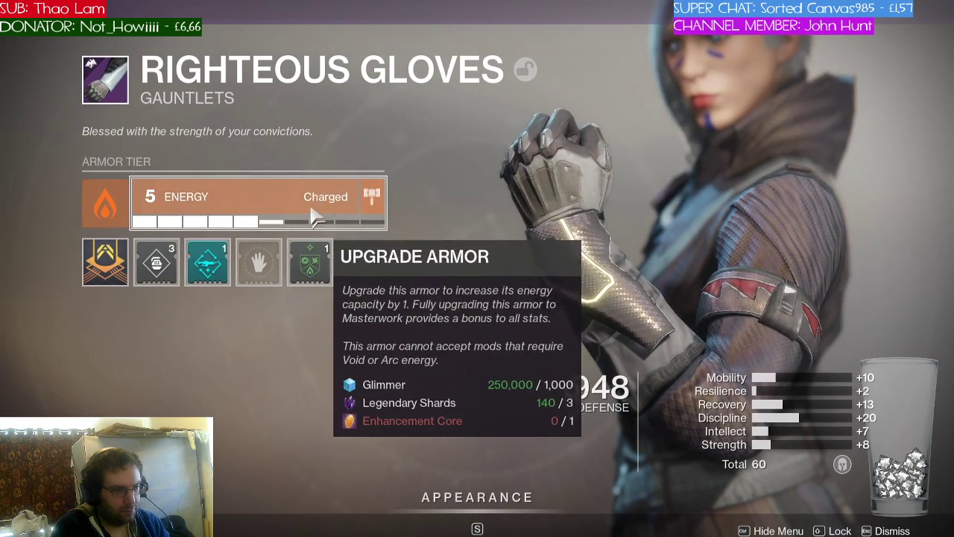
{"action": "left_click", "coordinate": [166, 320]}
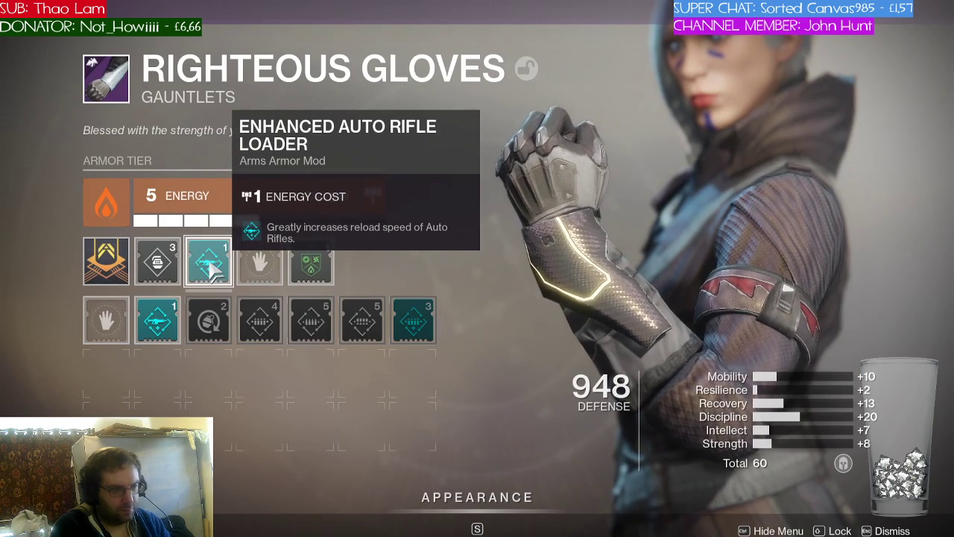
{"action": "key", "text": "Escape"}
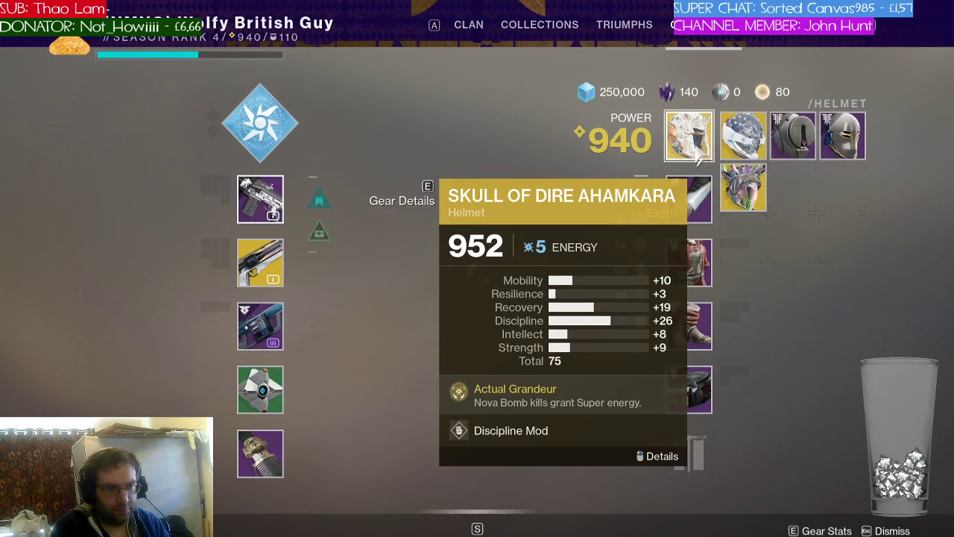
Inspect the mod sockets of the Skull of Dire Ahamkara, and the Prodigal Bond's mods and infusion options
{"action": "middle_click", "coordinate": [696, 145]}
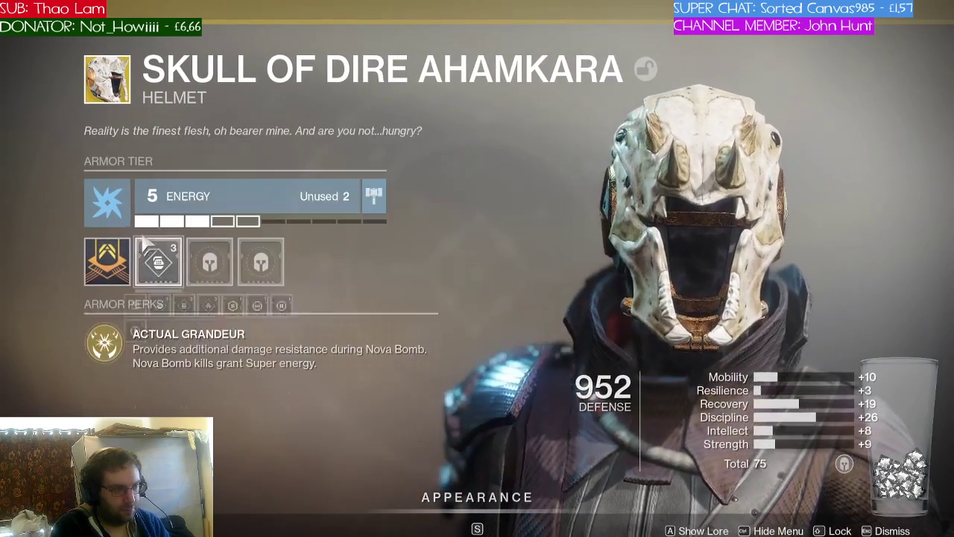
{"action": "key", "text": "Escape"}
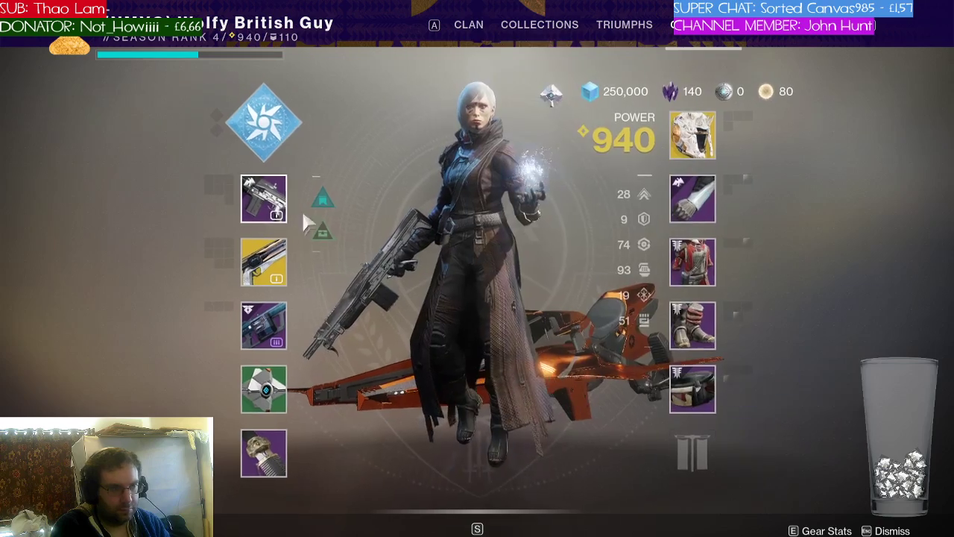
{"action": "right_click", "coordinate": [692, 385]}
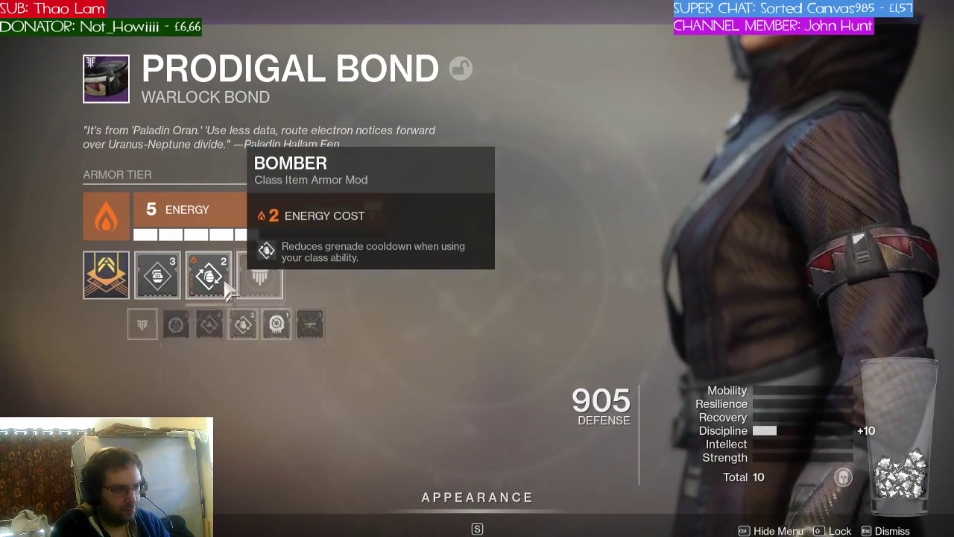
{"action": "left_click", "coordinate": [259, 334]}
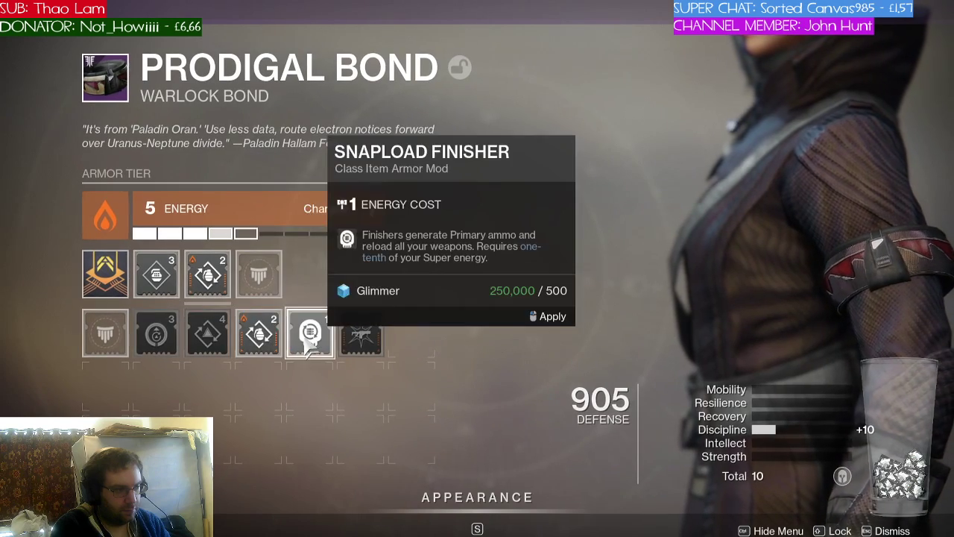
{"action": "mouse_move", "coordinate": [108, 274]}
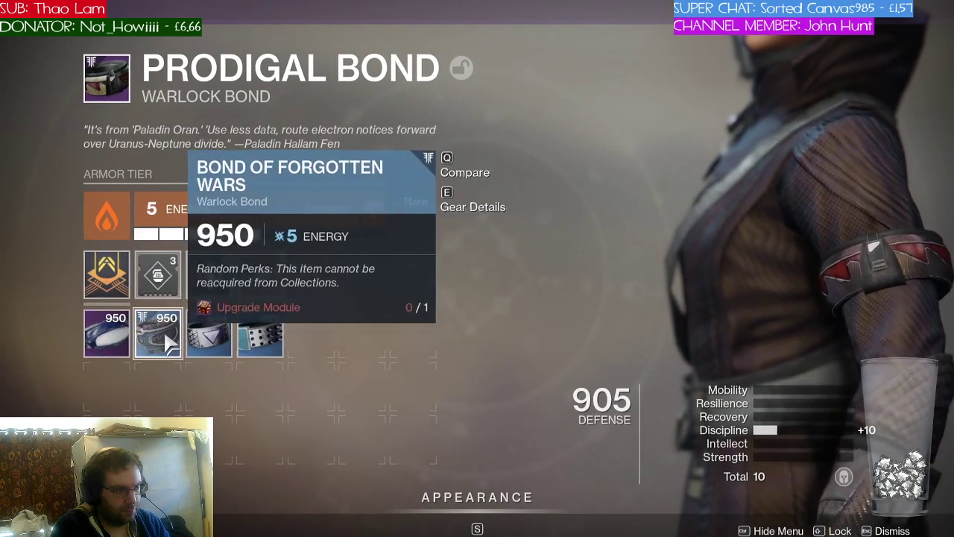
{"action": "mouse_move", "coordinate": [112, 339]}
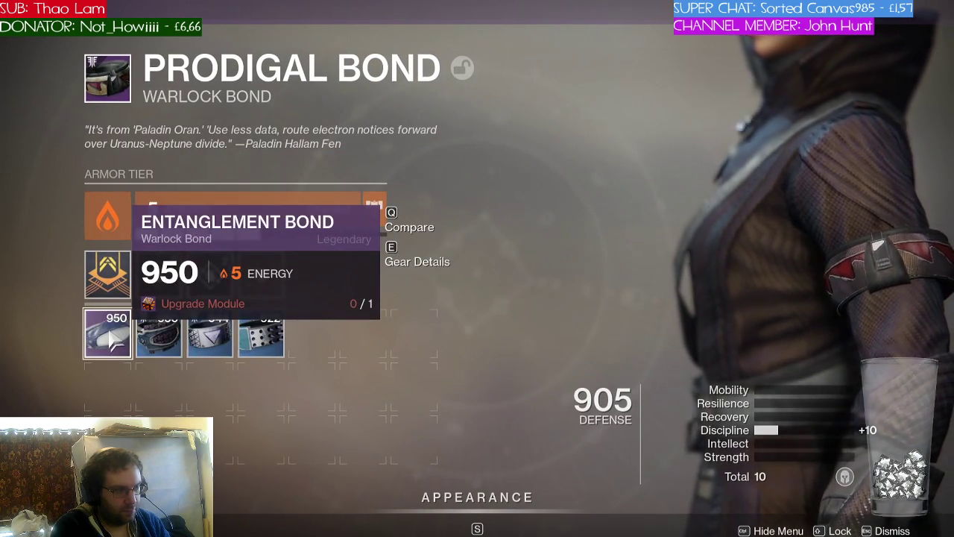
{"action": "mouse_move", "coordinate": [106, 294]}
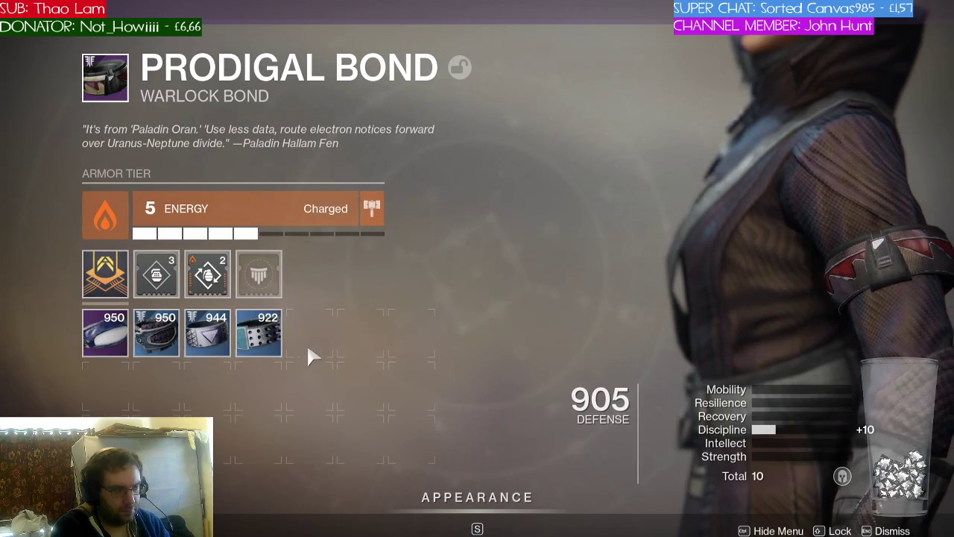
{"action": "key", "text": "Escape"}
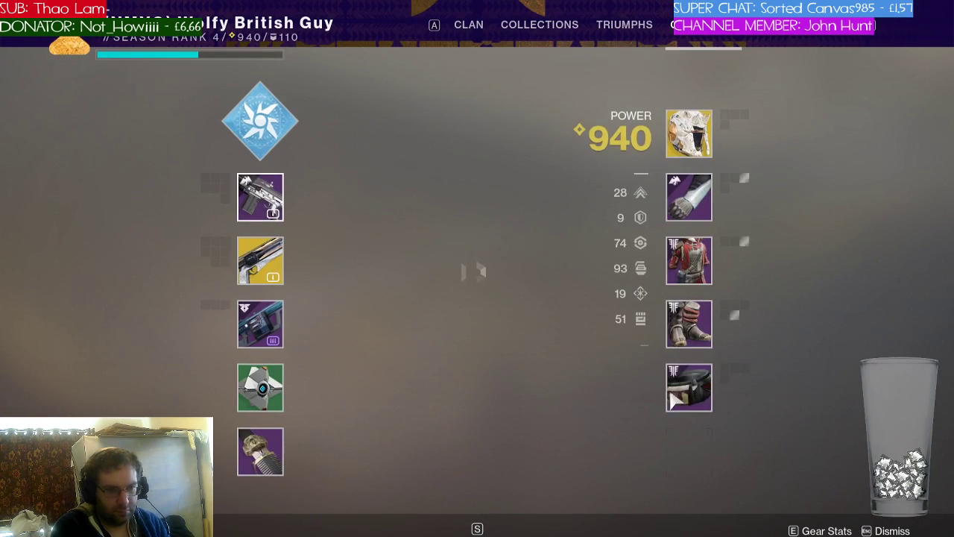
Equip the Entanglement Bond and fit it with the Discipline Mod and the Bomber mod
{"action": "left_click", "coordinate": [743, 440]}
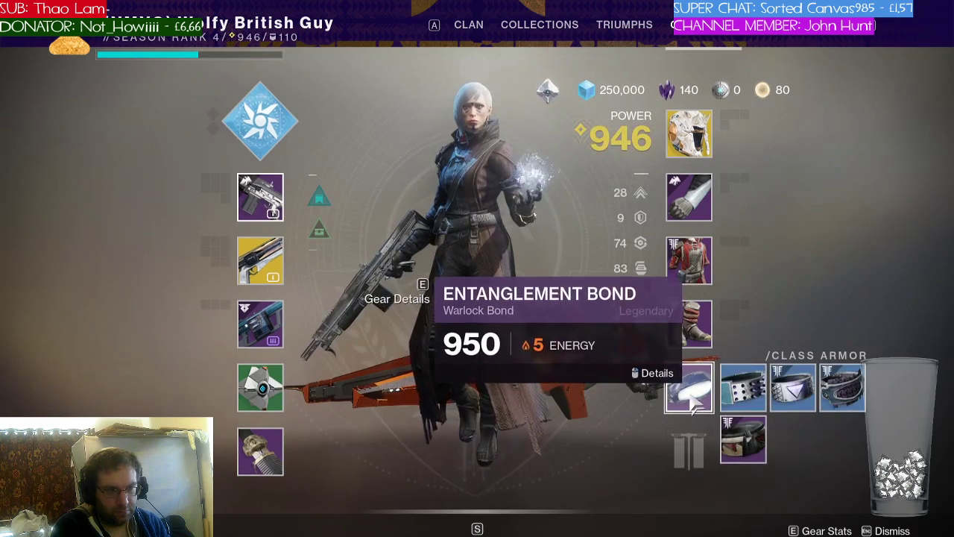
{"action": "right_click", "coordinate": [688, 388]}
{"action": "left_click", "coordinate": [158, 274]}
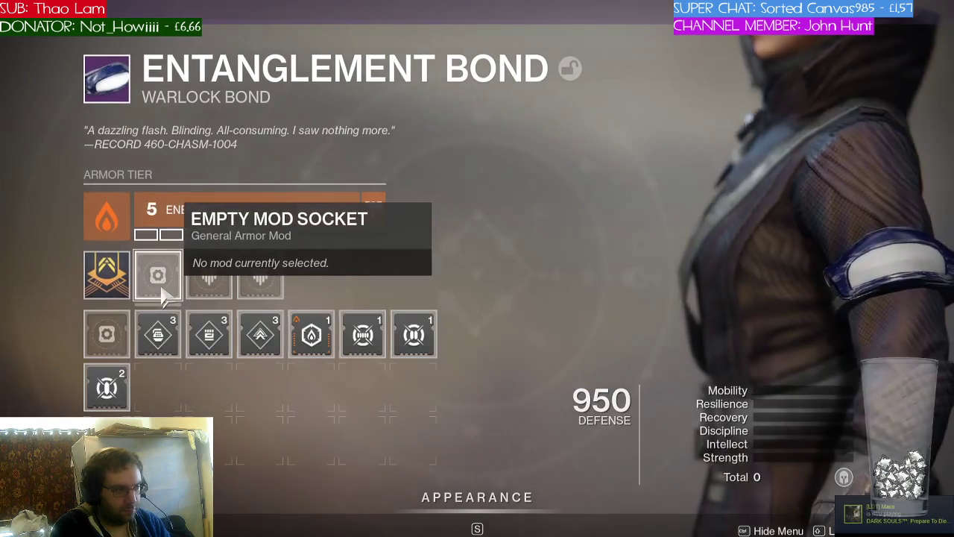
{"action": "left_click_drag", "start_coordinate": [169, 337], "coordinate": [169, 336]}
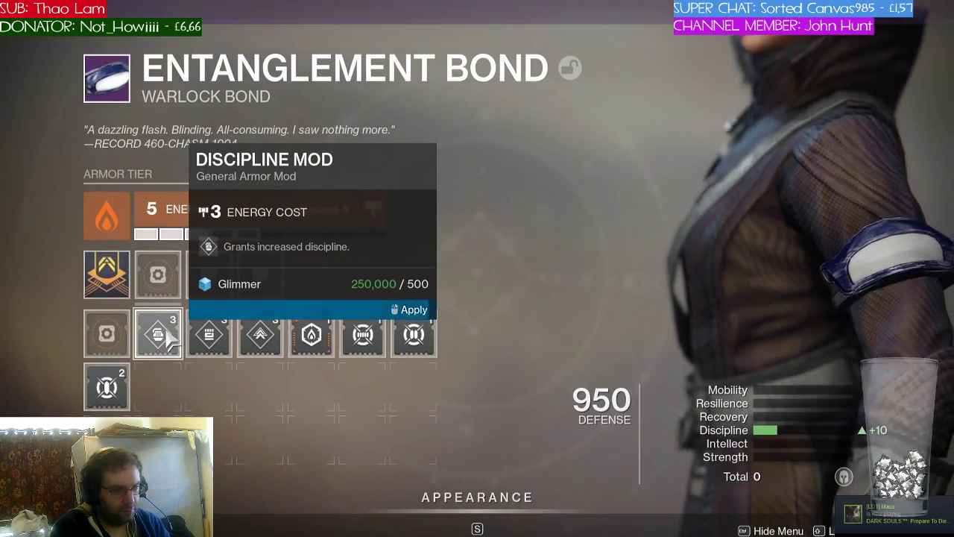
{"action": "left_click", "coordinate": [209, 275]}
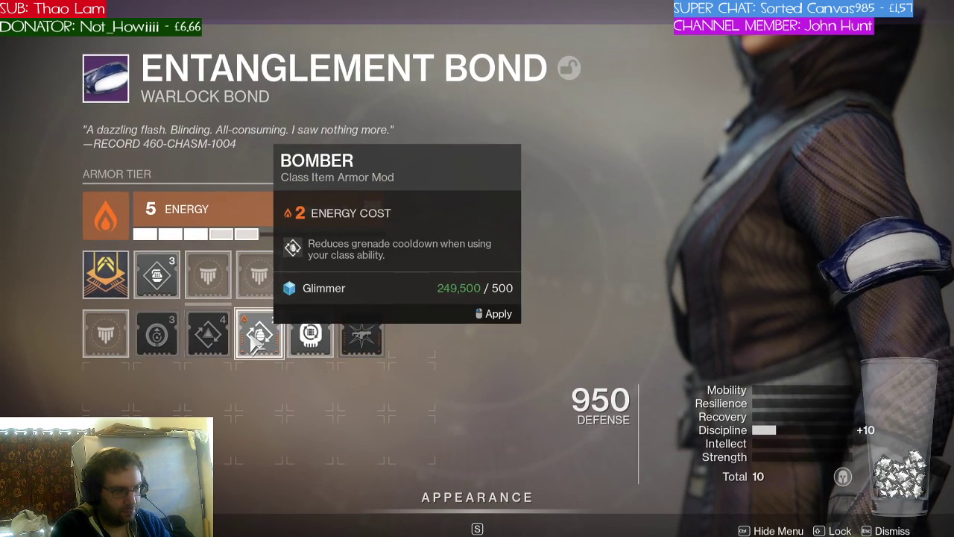
{"action": "left_click_drag", "start_coordinate": [253, 339], "coordinate": [254, 339]}
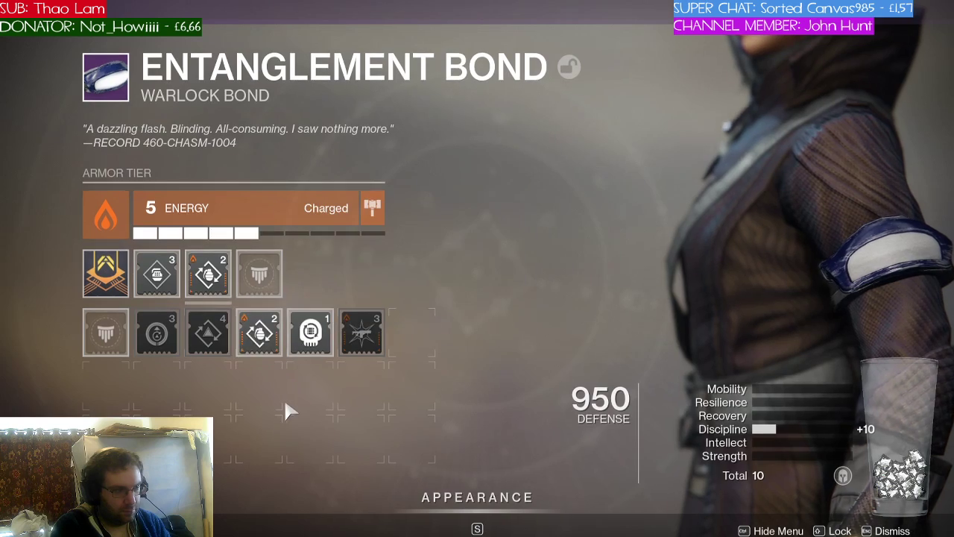
{"action": "key", "text": "Escape"}
{"action": "mouse_move", "coordinate": [670, 404]}
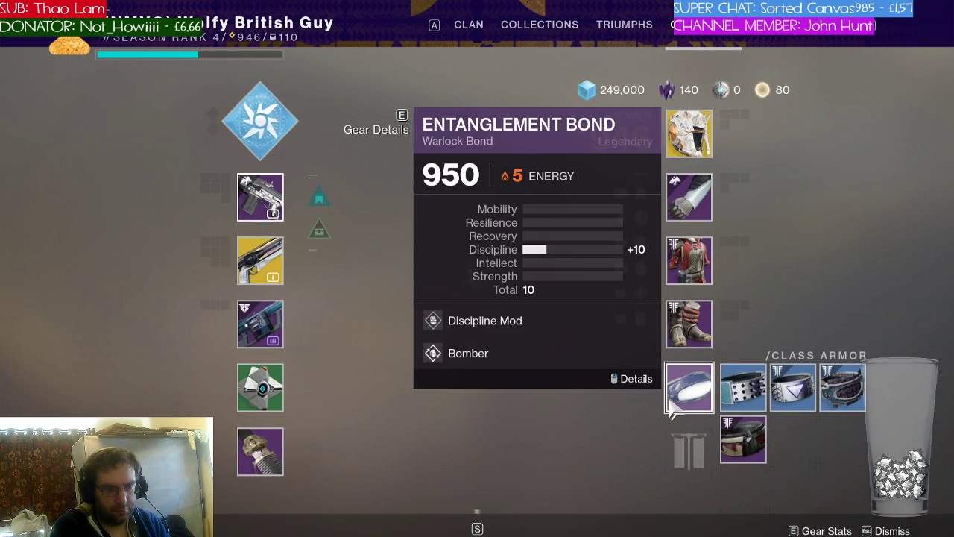
{"action": "mouse_move", "coordinate": [737, 441]}
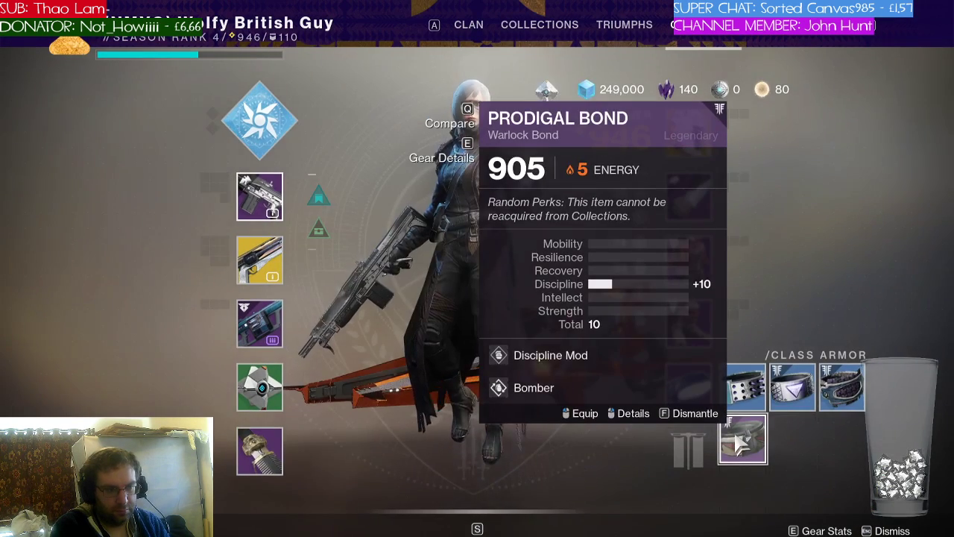
Compare the stats of the Tangled Web Boots with the spare leg armor, including Prophet Snow and Xenos Vale IV
{"action": "mouse_move", "coordinate": [680, 313]}
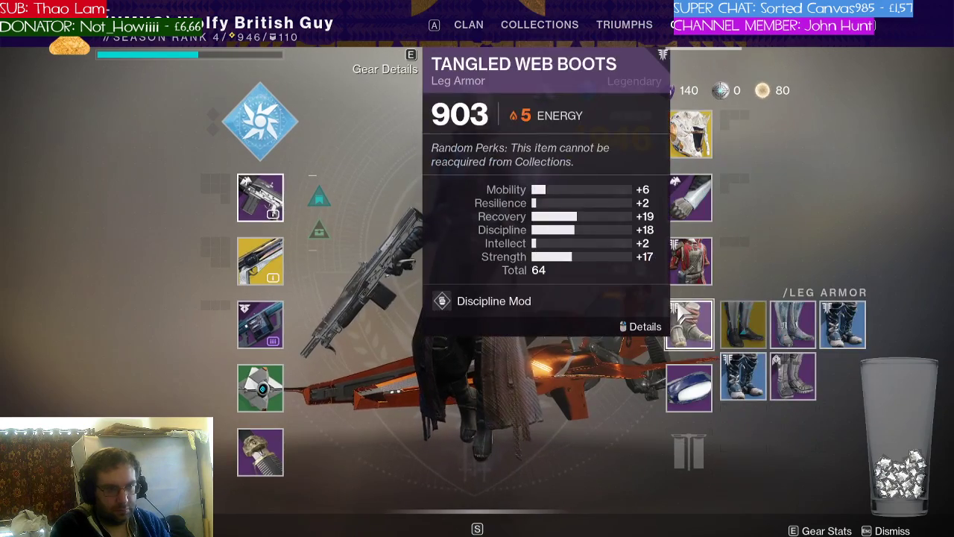
{"action": "left_click", "coordinate": [755, 380]}
{"action": "mouse_move", "coordinate": [796, 336]}
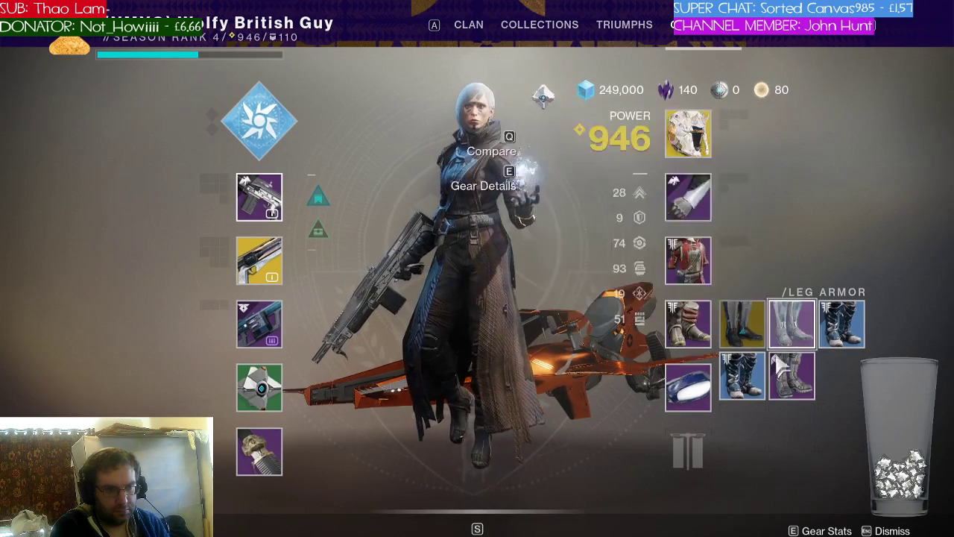
{"action": "mouse_move", "coordinate": [701, 350]}
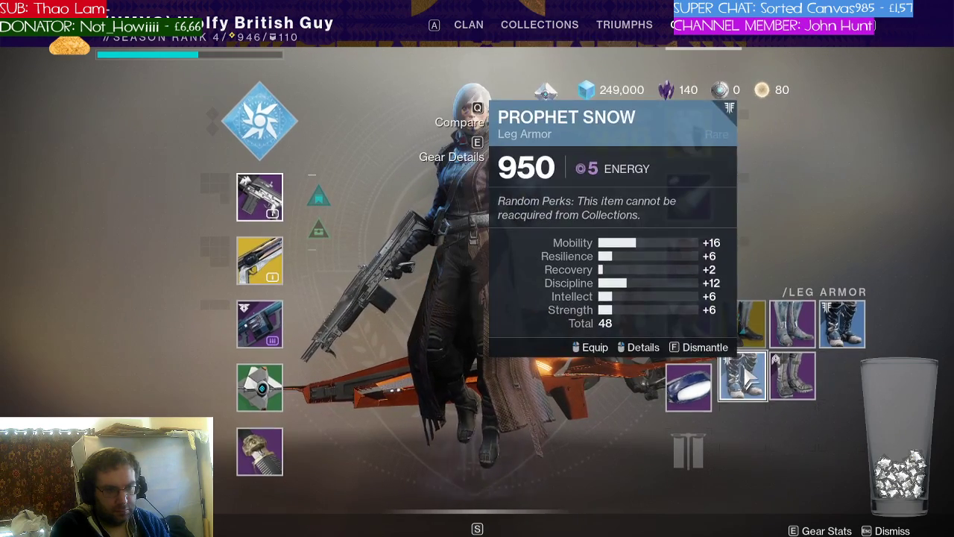
{"action": "mouse_move", "coordinate": [796, 399]}
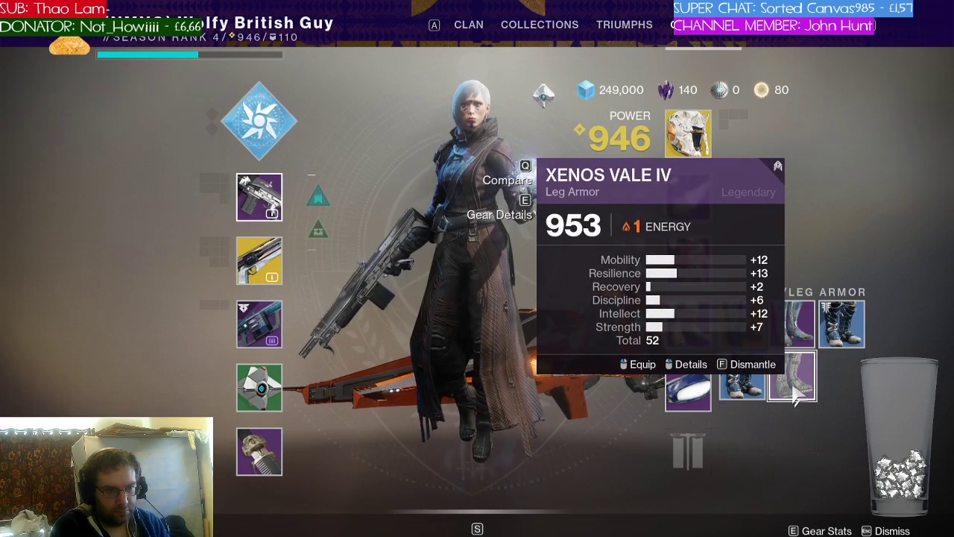
{"action": "mouse_move", "coordinate": [701, 332]}
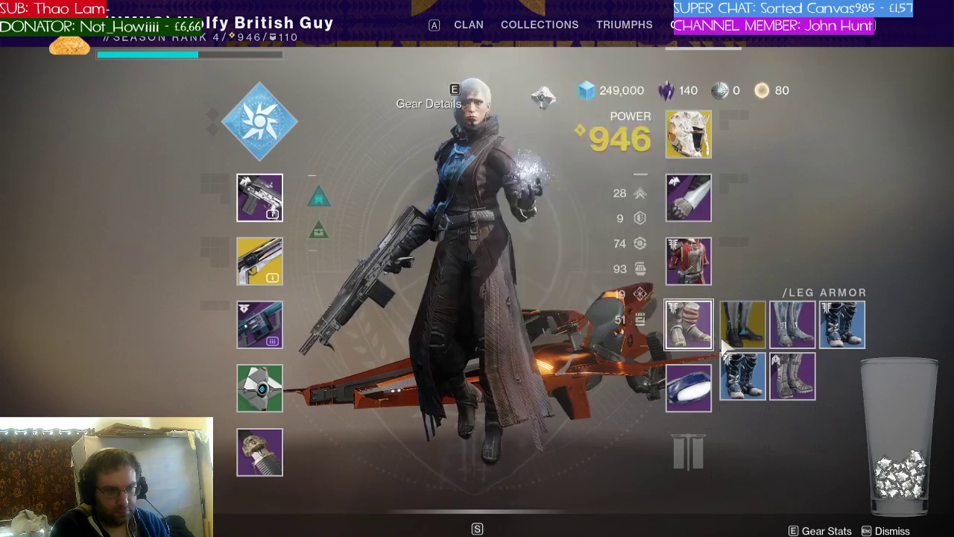
{"action": "mouse_move", "coordinate": [805, 357]}
{"action": "mouse_move", "coordinate": [786, 380]}
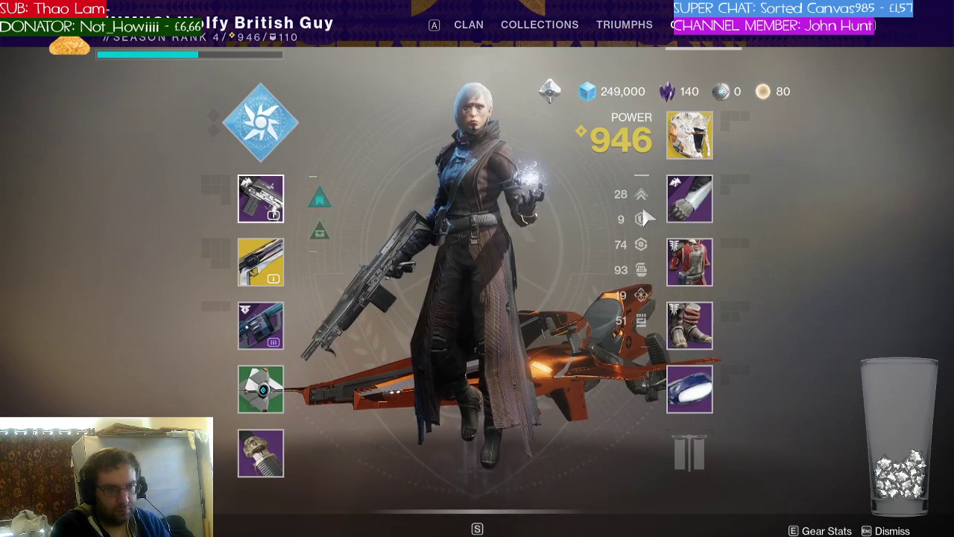
Compare the Righteous Gloves with the spare gauntlets, and inspect the energy and mod sockets of the Substitutional Alloy Gloves
{"action": "left_click", "coordinate": [680, 208]}
{"action": "mouse_move", "coordinate": [858, 220]}
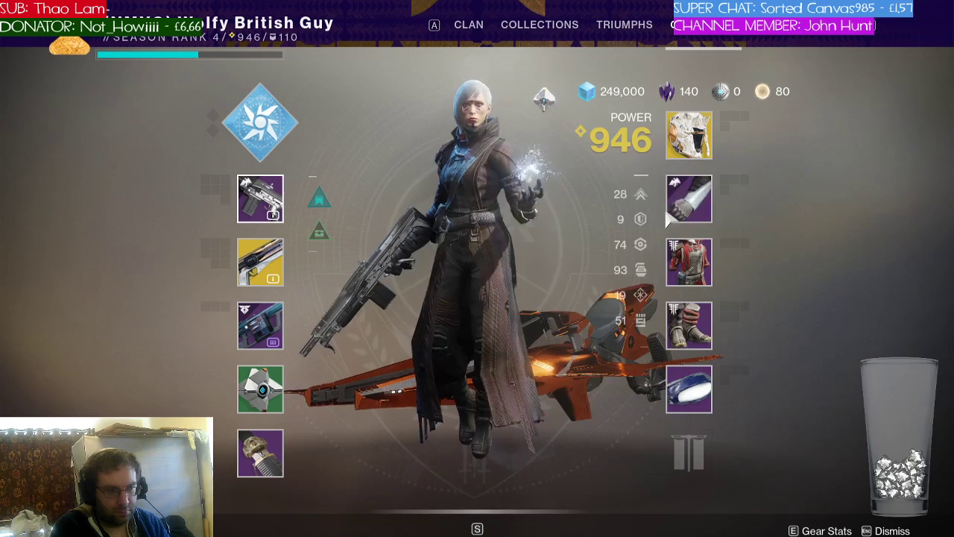
{"action": "mouse_move", "coordinate": [676, 215]}
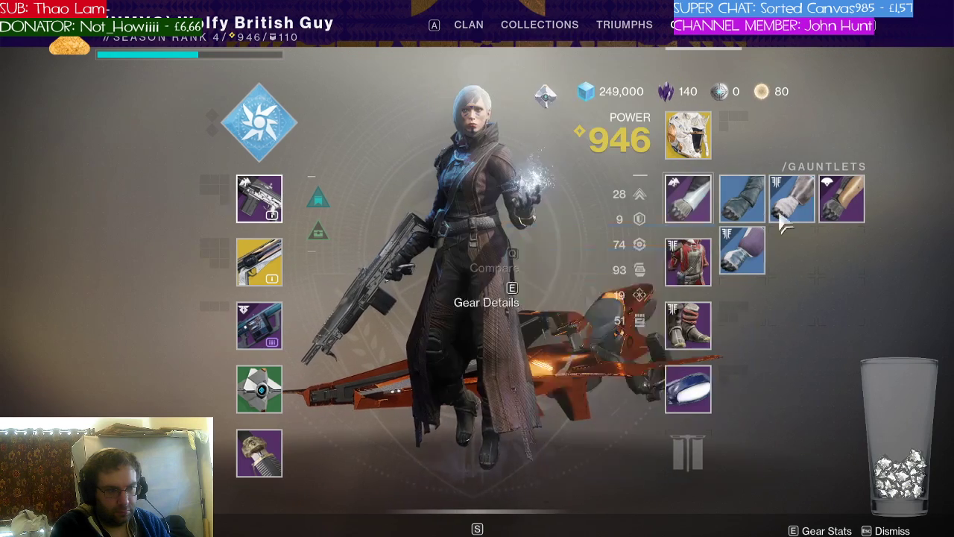
{"action": "mouse_move", "coordinate": [825, 222]}
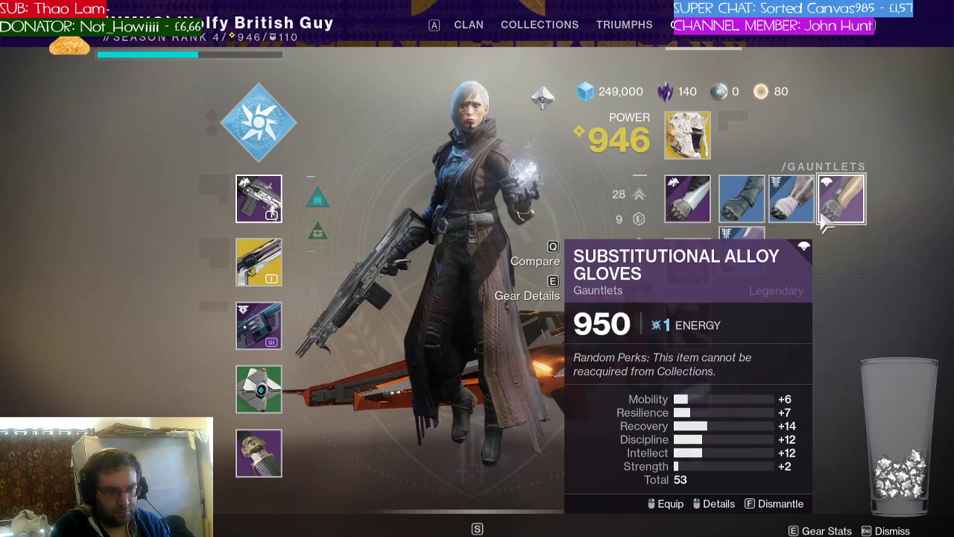
{"action": "mouse_move", "coordinate": [704, 212]}
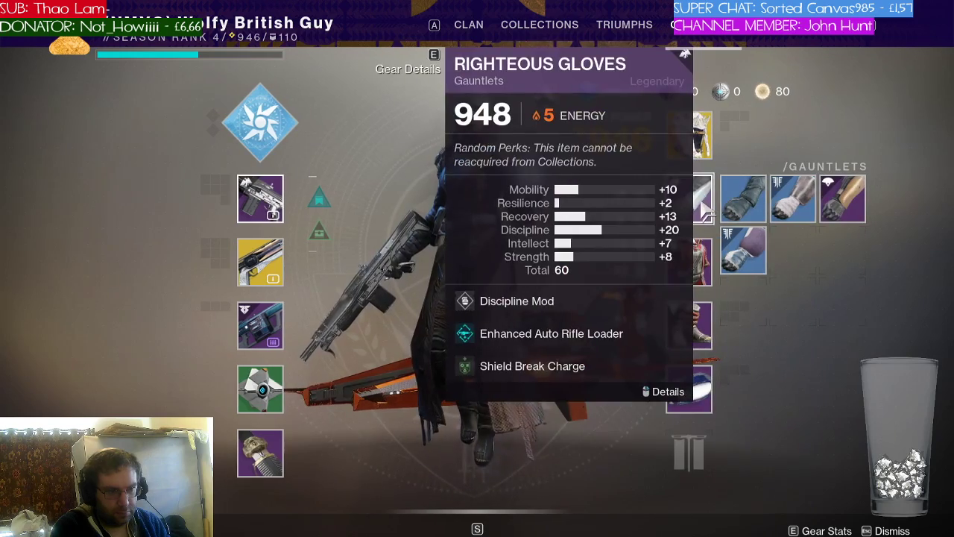
{"action": "right_click", "coordinate": [841, 214]}
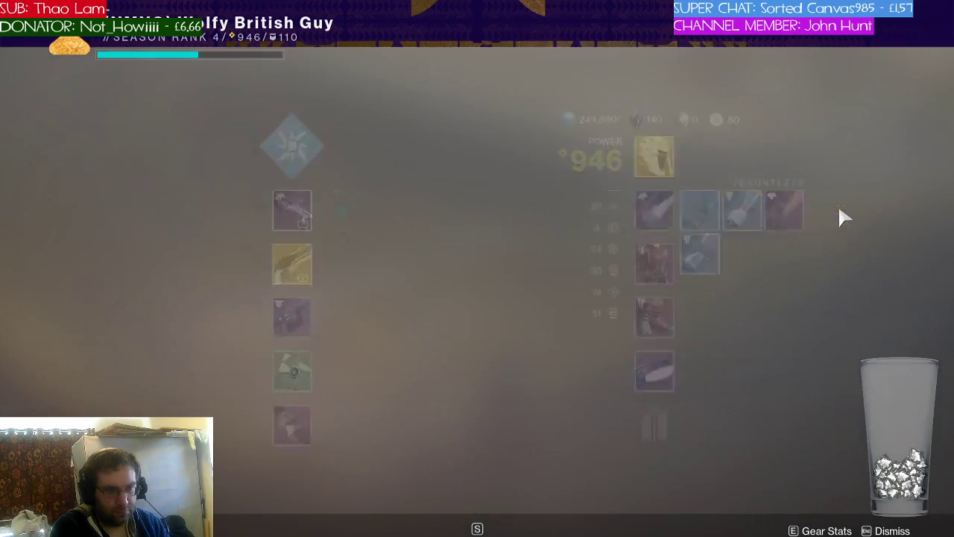
{"action": "key", "text": "Escape"}
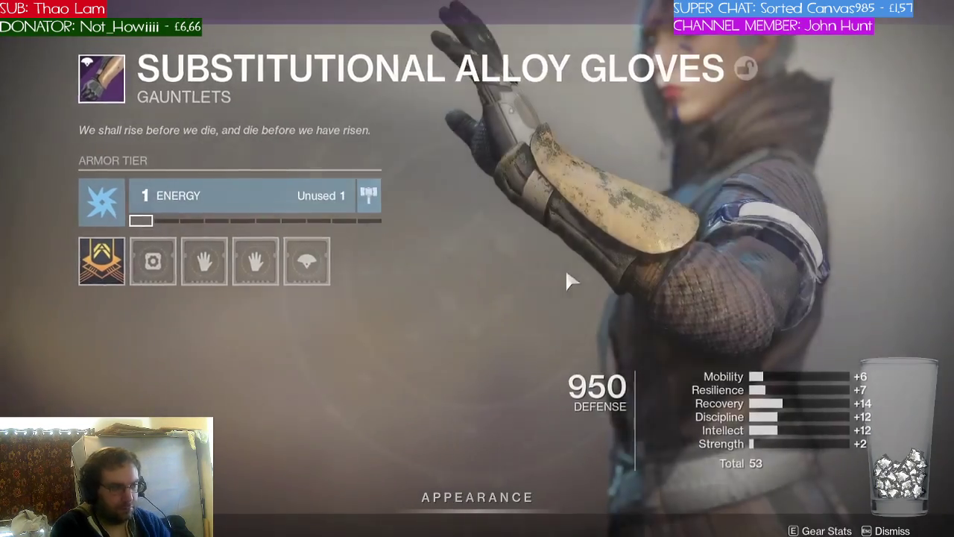
{"action": "mouse_move", "coordinate": [836, 214]}
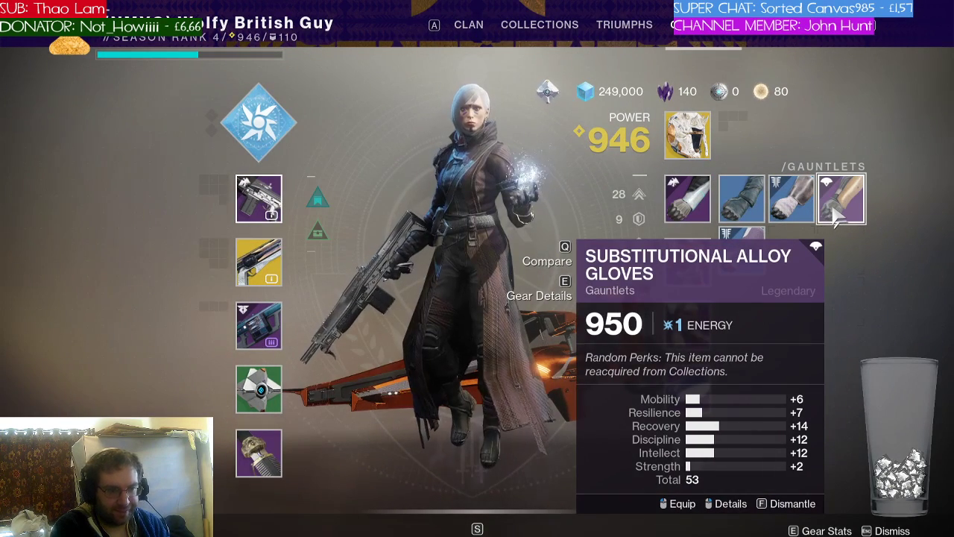
Equip the Substitutional Alloy Gloves and upgrade their armor energy capacity to 5
{"action": "left_click", "coordinate": [838, 216]}
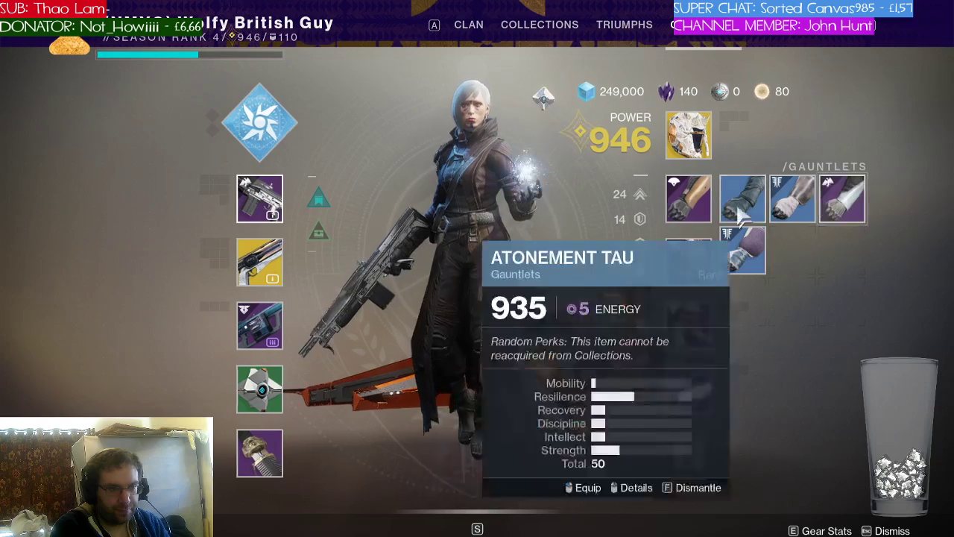
{"action": "right_click", "coordinate": [675, 214]}
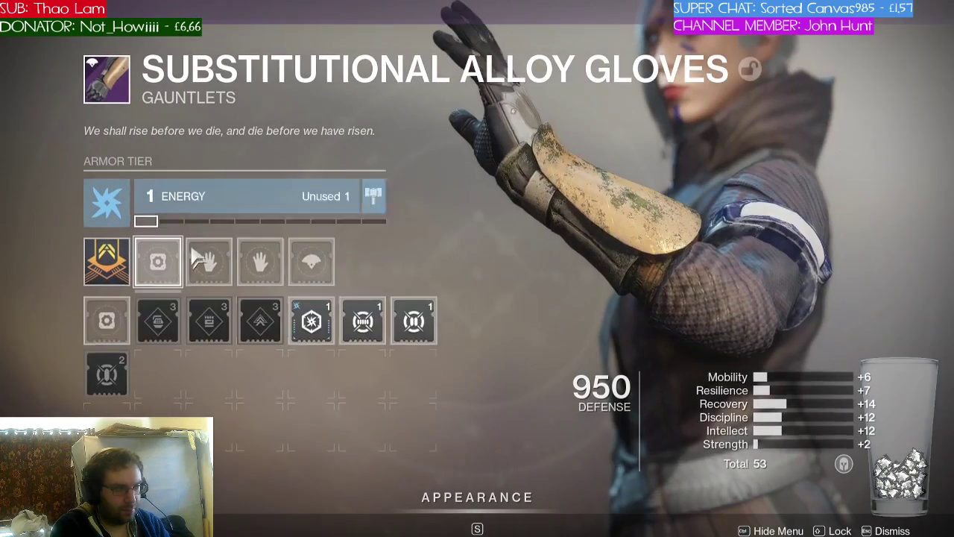
{"action": "mouse_move", "coordinate": [251, 220]}
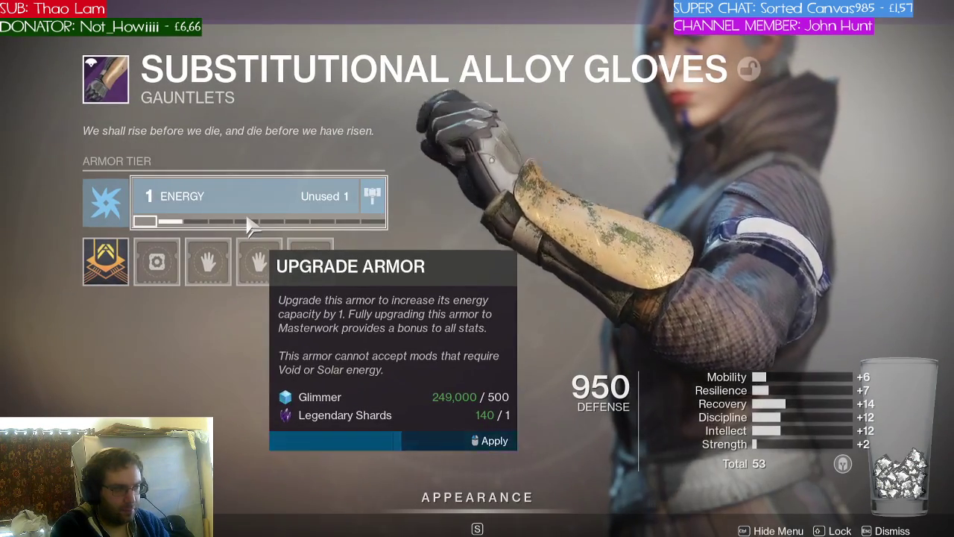
{"action": "left_click", "coordinate": [253, 222]}
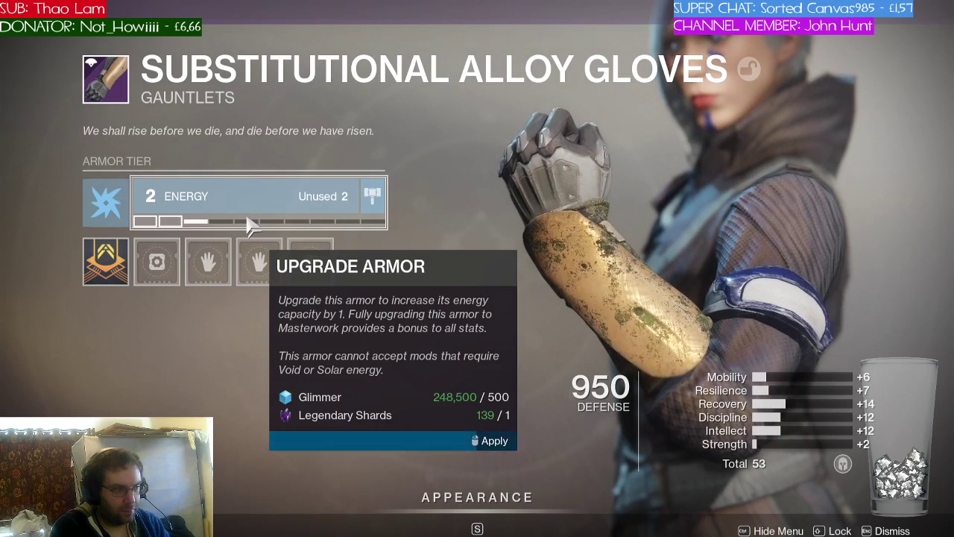
{"action": "left_click", "coordinate": [266, 224]}
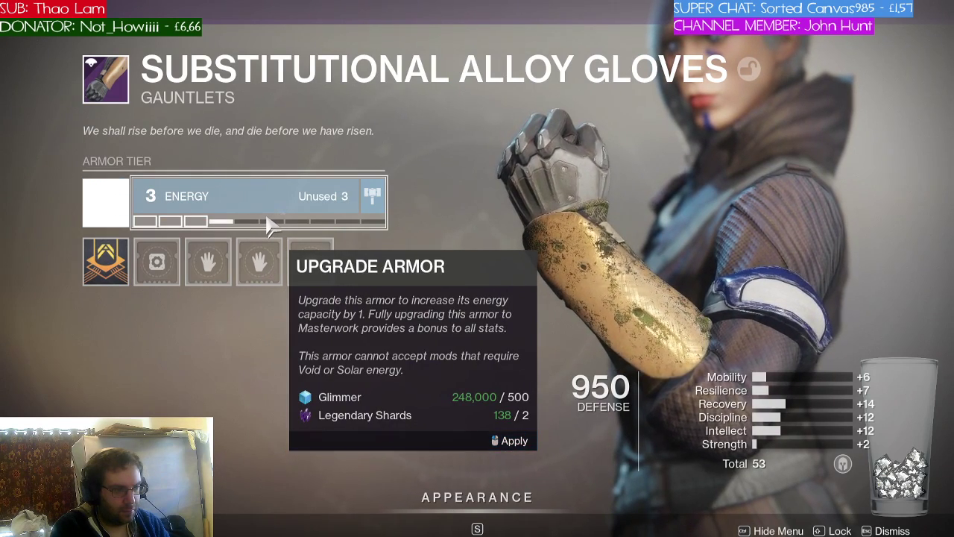
{"action": "left_click_drag", "start_coordinate": [268, 224], "coordinate": [305, 221]}
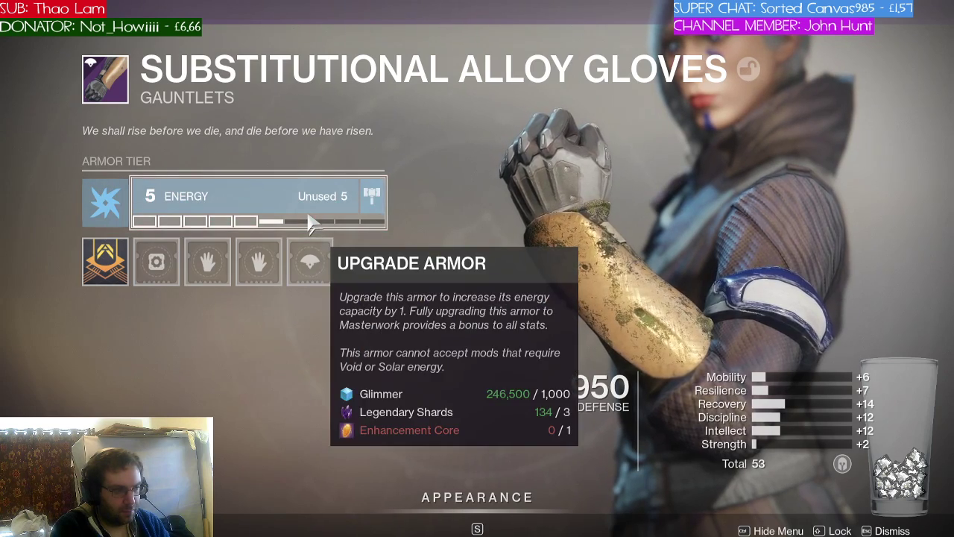
Fit the Substitutional Alloy Gloves with the Discipline Mod and the Fastball mod
{"action": "mouse_move", "coordinate": [158, 261]}
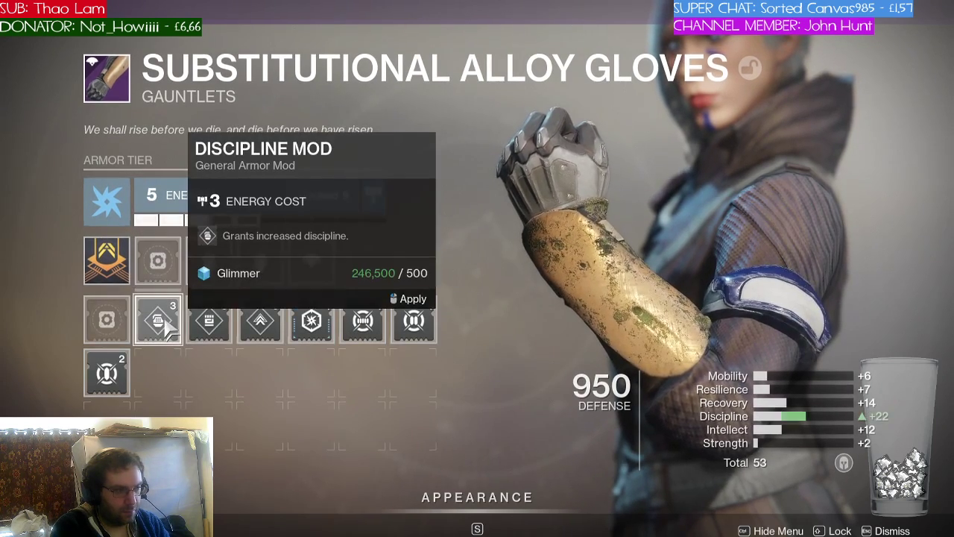
{"action": "left_click_drag", "start_coordinate": [158, 320], "coordinate": [158, 321]}
{"action": "mouse_move", "coordinate": [207, 261]}
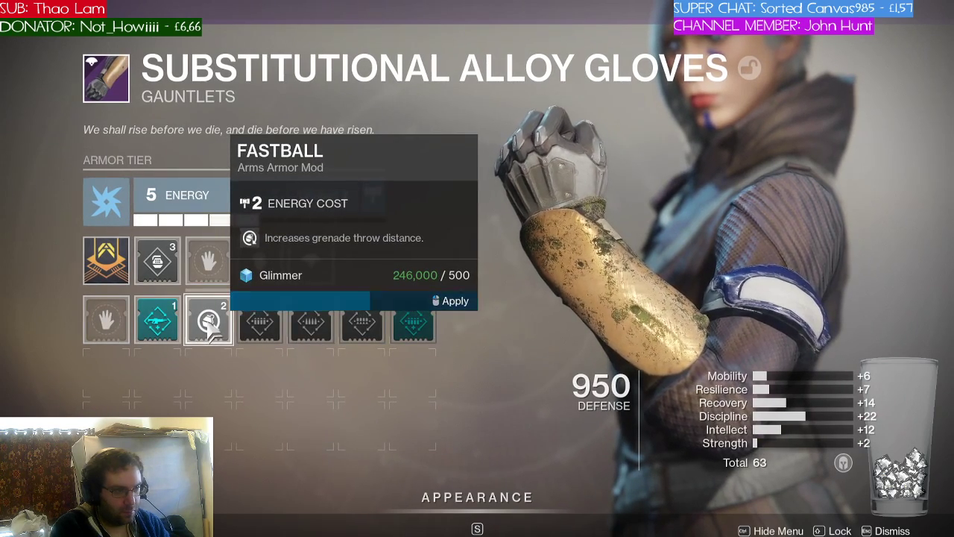
{"action": "left_click_drag", "start_coordinate": [209, 320], "coordinate": [209, 320]}
{"action": "key", "text": "Escape"}
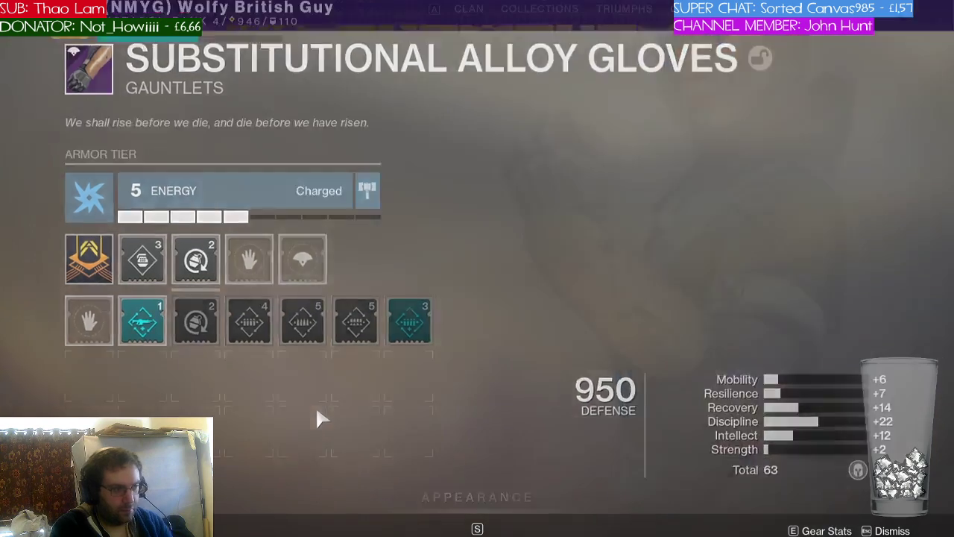
Look over the spare chest armor and compare the Tangled Web Boots with Xenos Vale IV and the Philomath Boots
{"action": "mouse_move", "coordinate": [680, 253]}
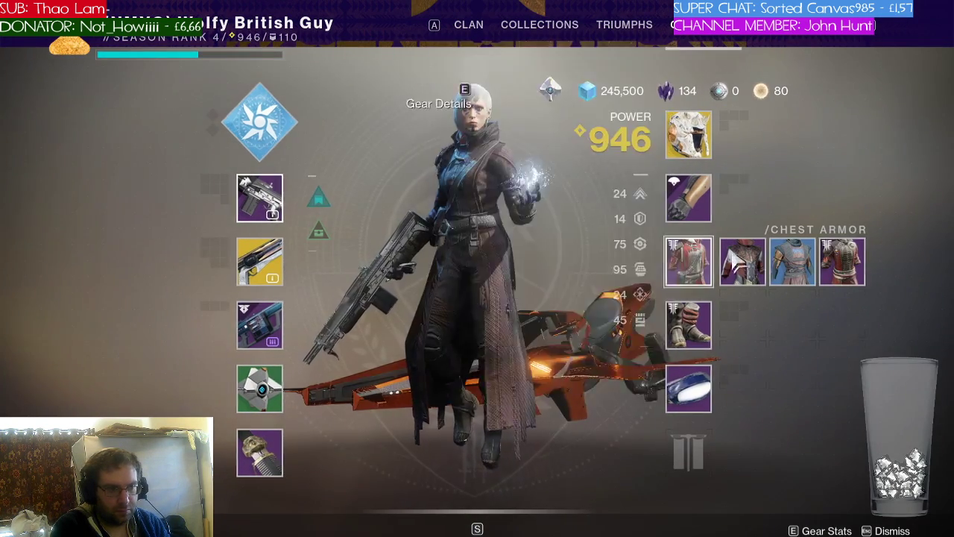
{"action": "mouse_move", "coordinate": [834, 253]}
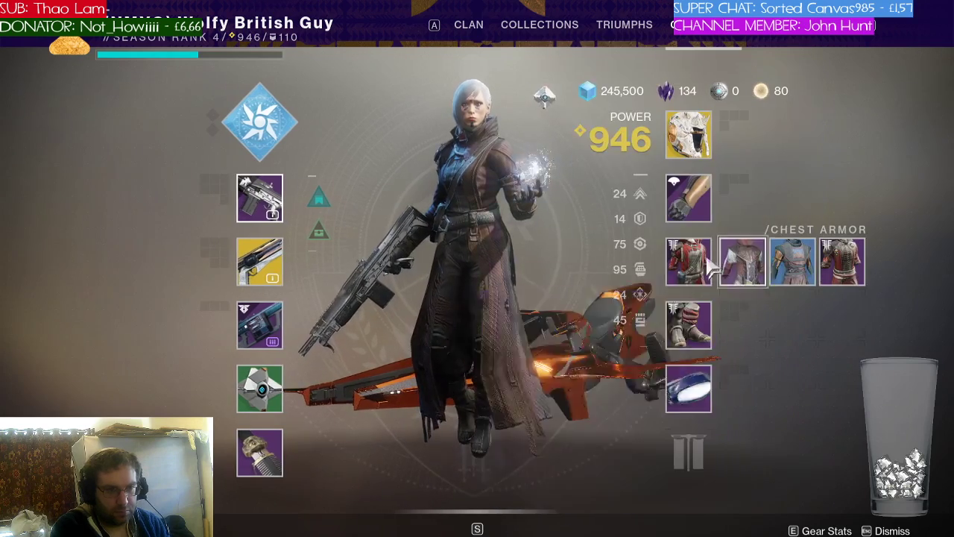
{"action": "mouse_move", "coordinate": [744, 264]}
{"action": "mouse_move", "coordinate": [689, 332]}
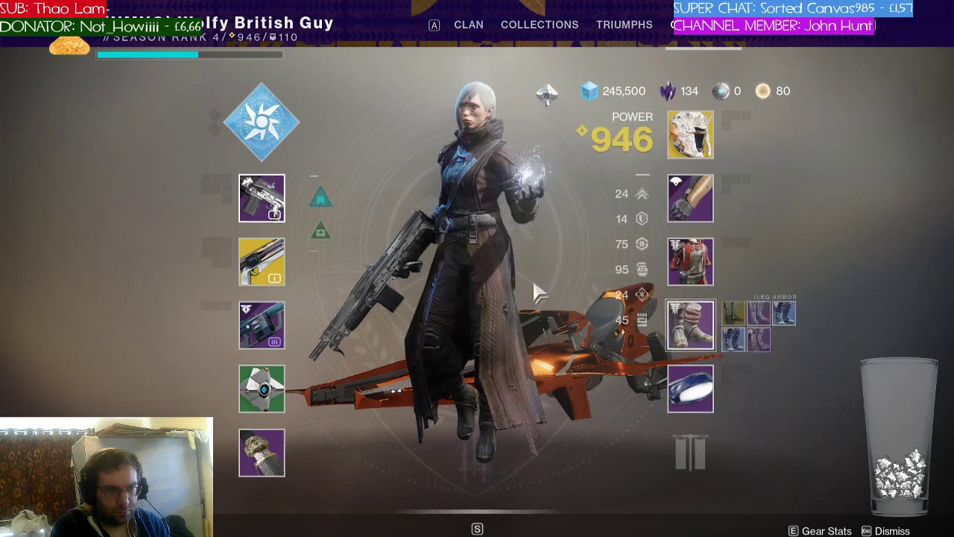
{"action": "mouse_move", "coordinate": [273, 263]}
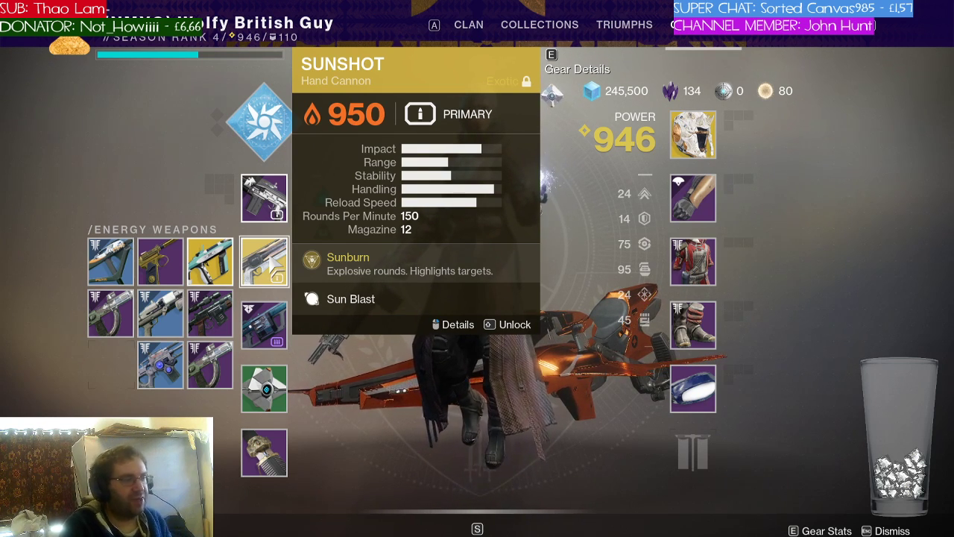
{"action": "left_click", "coordinate": [674, 341]}
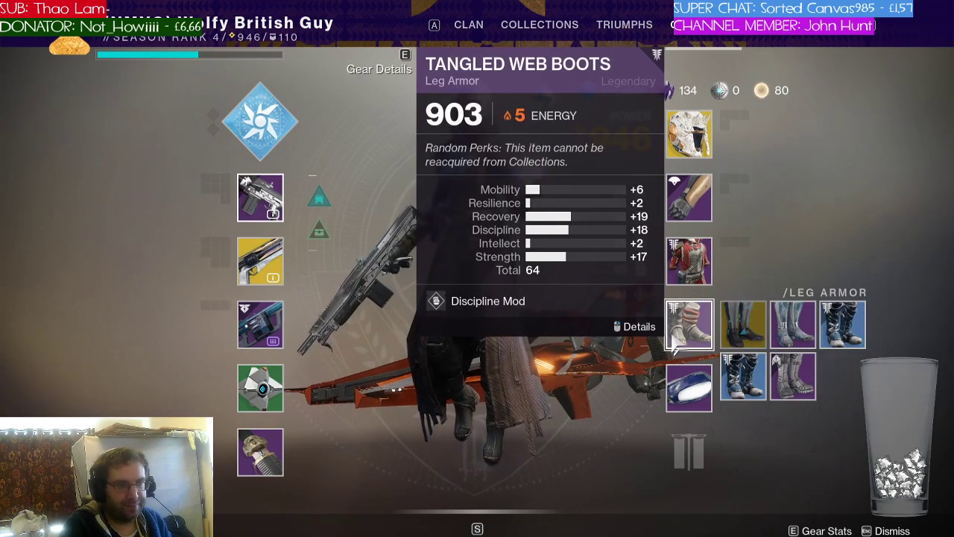
{"action": "mouse_move", "coordinate": [779, 372]}
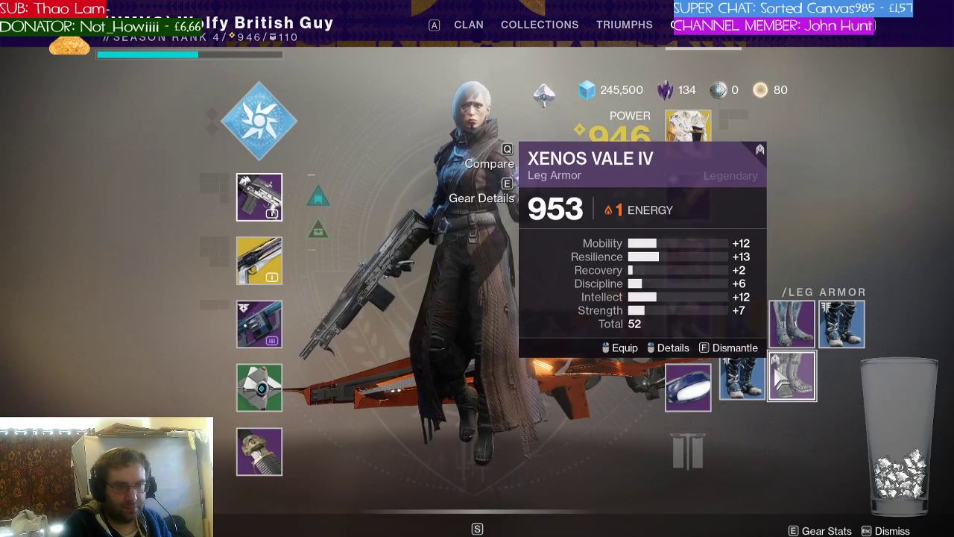
{"action": "mouse_move", "coordinate": [788, 333]}
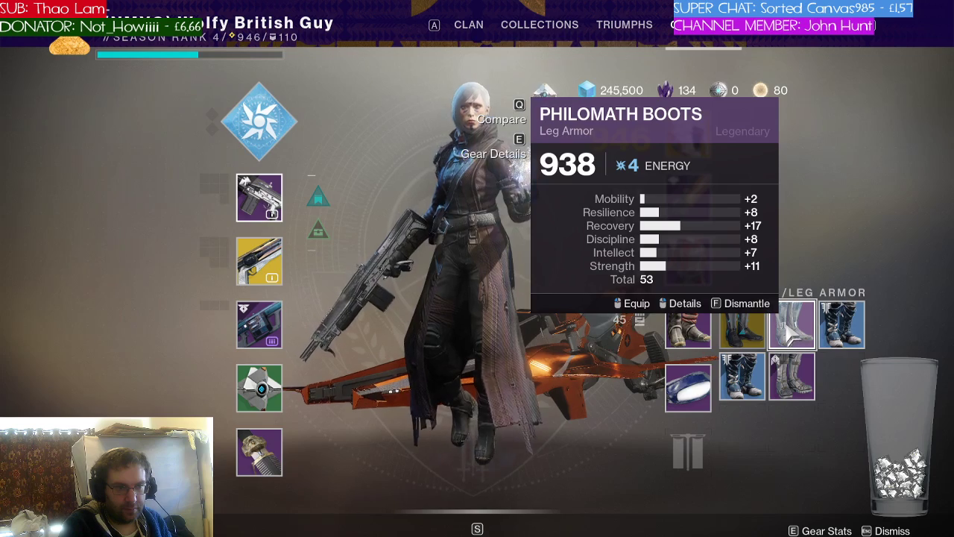
{"action": "mouse_move", "coordinate": [693, 328]}
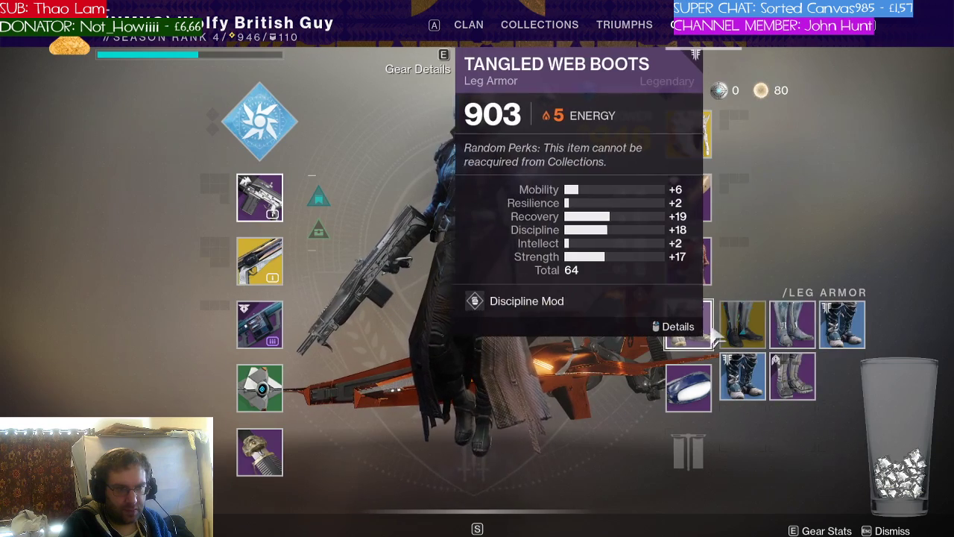
{"action": "mouse_move", "coordinate": [844, 337]}
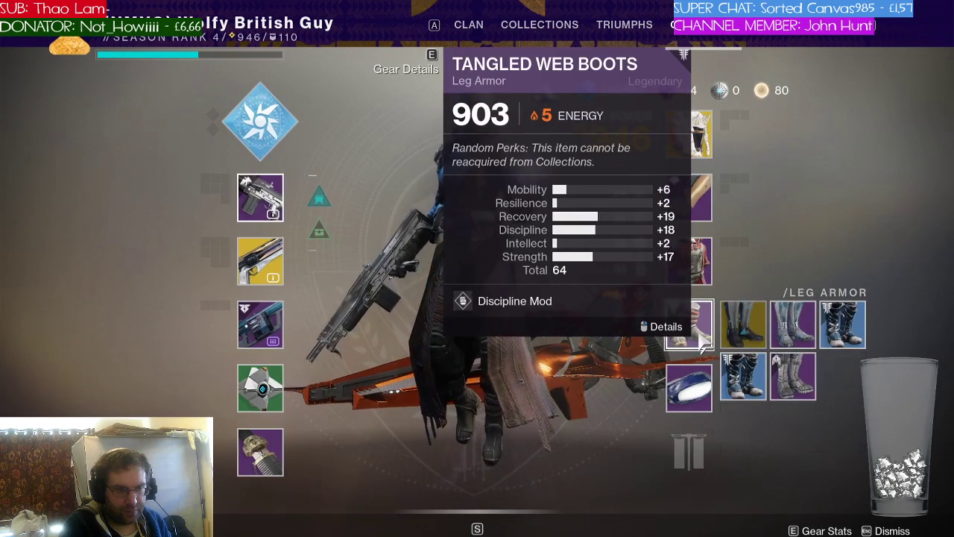
Review the stats of the spare gauntlets, including Atonement Tau and the Righteous Gloves
{"action": "mouse_move", "coordinate": [690, 207]}
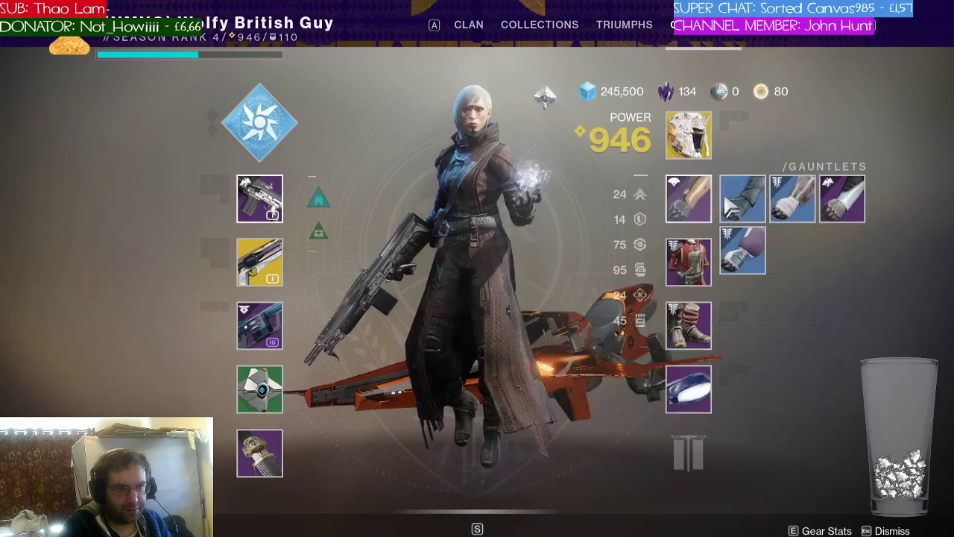
{"action": "mouse_move", "coordinate": [738, 206]}
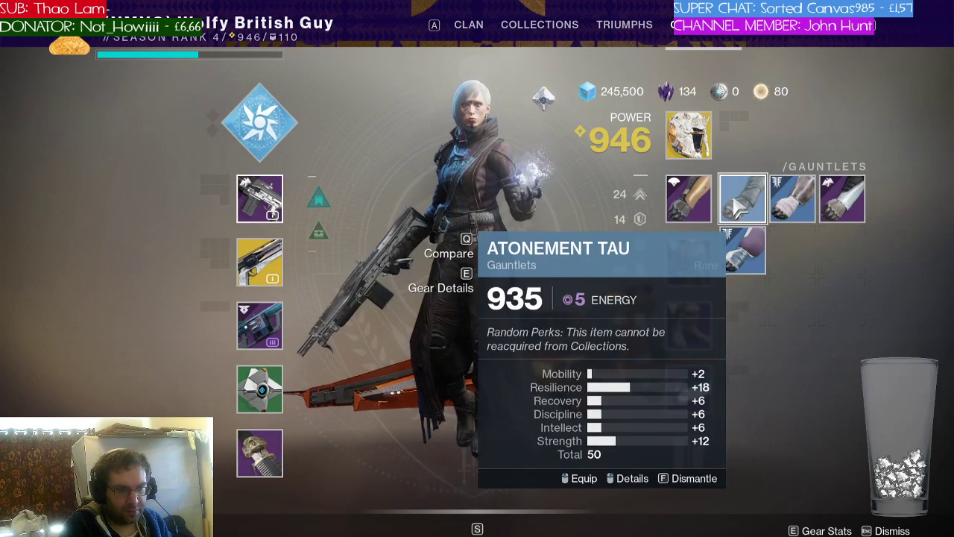
{"action": "mouse_move", "coordinate": [740, 245]}
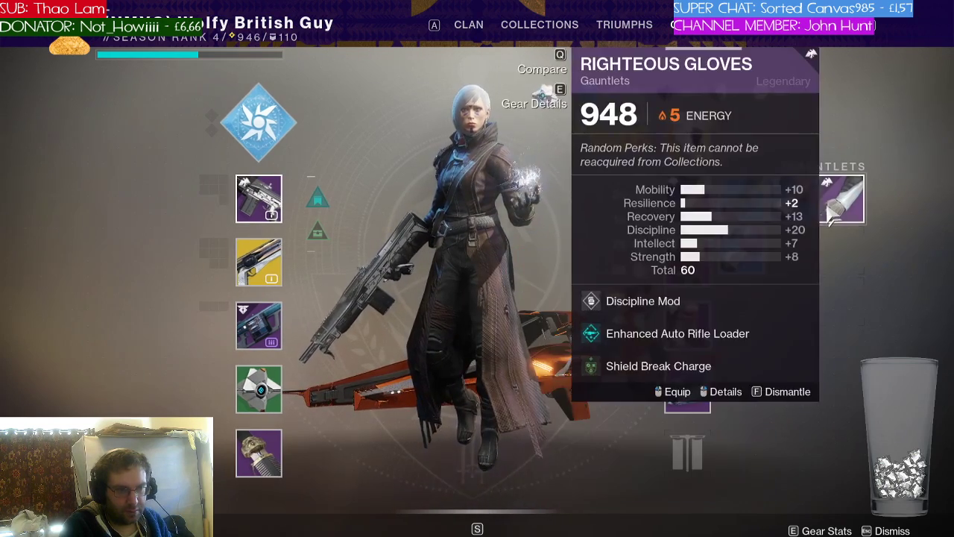
{"action": "mouse_move", "coordinate": [839, 210]}
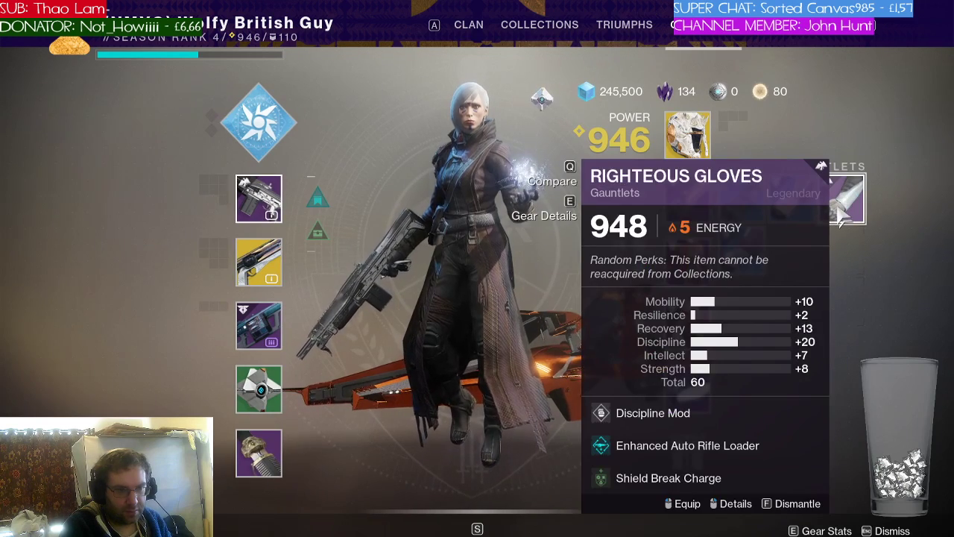
Inspect the stats, energy and available helmet mods of the Skull of Dire Ahamkara
{"action": "mouse_move", "coordinate": [690, 153]}
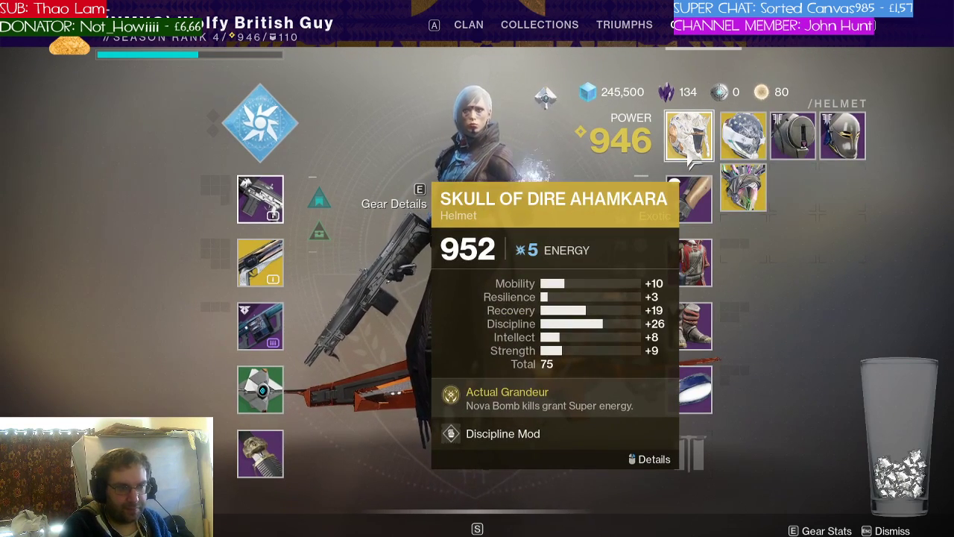
{"action": "right_click", "coordinate": [690, 153]}
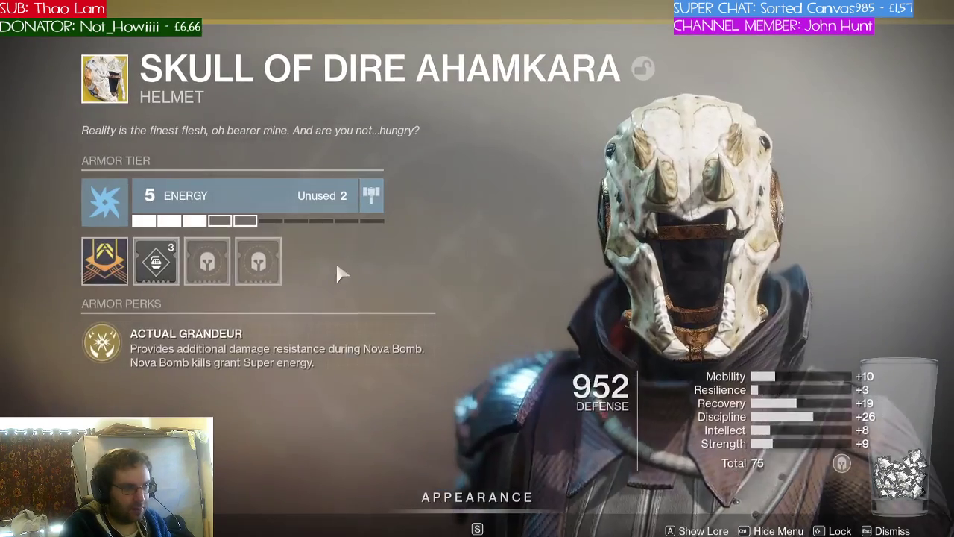
{"action": "mouse_move", "coordinate": [276, 221]}
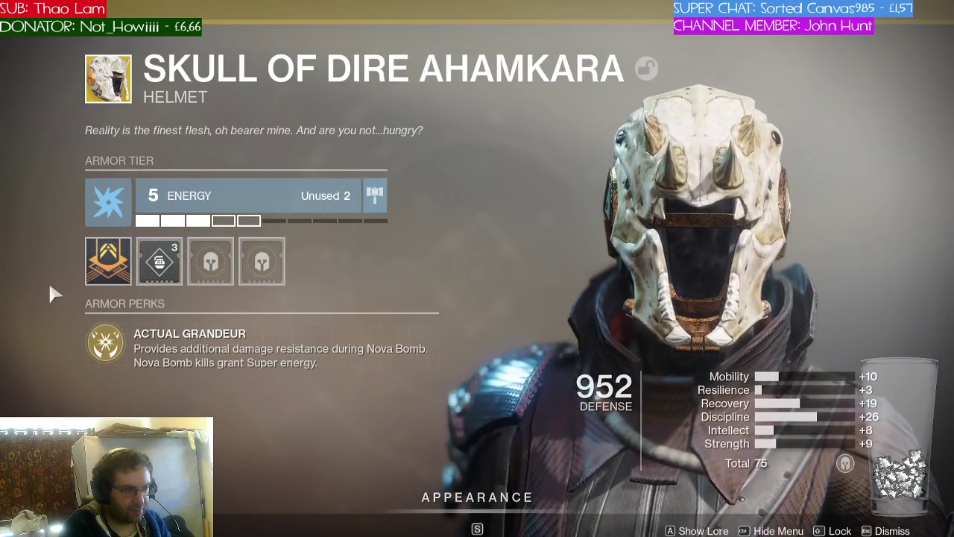
{"action": "left_click", "coordinate": [108, 261]}
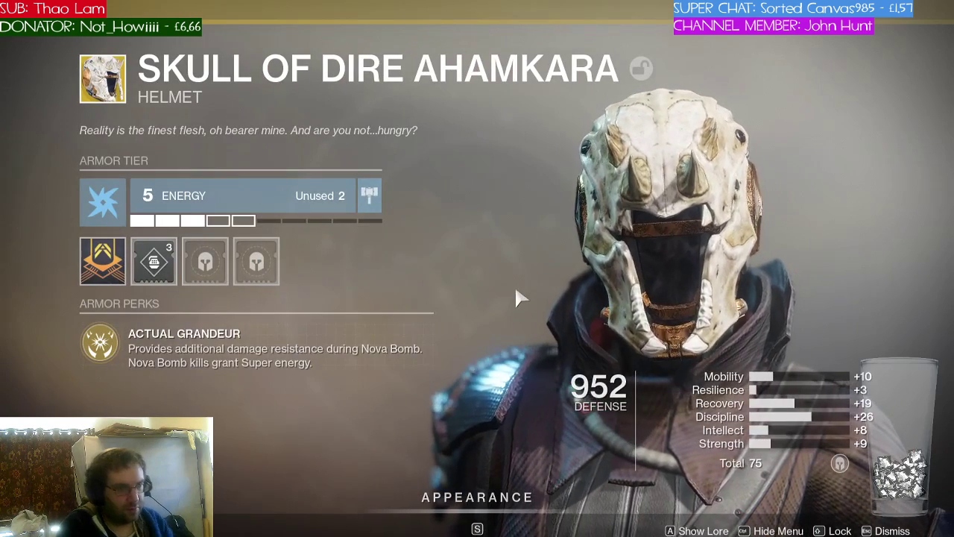
{"action": "key", "text": "Escape"}
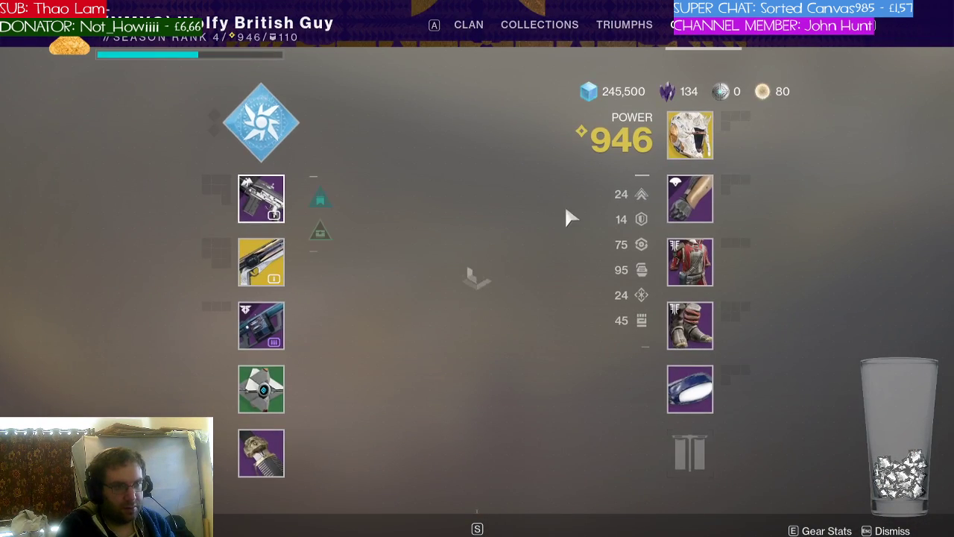
{"action": "mouse_move", "coordinate": [686, 141]}
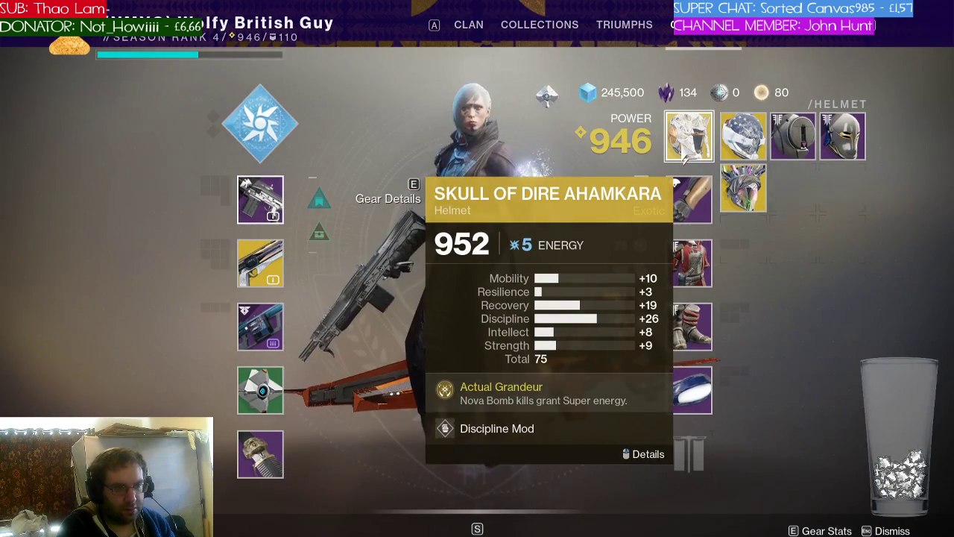
{"action": "key", "text": "e"}
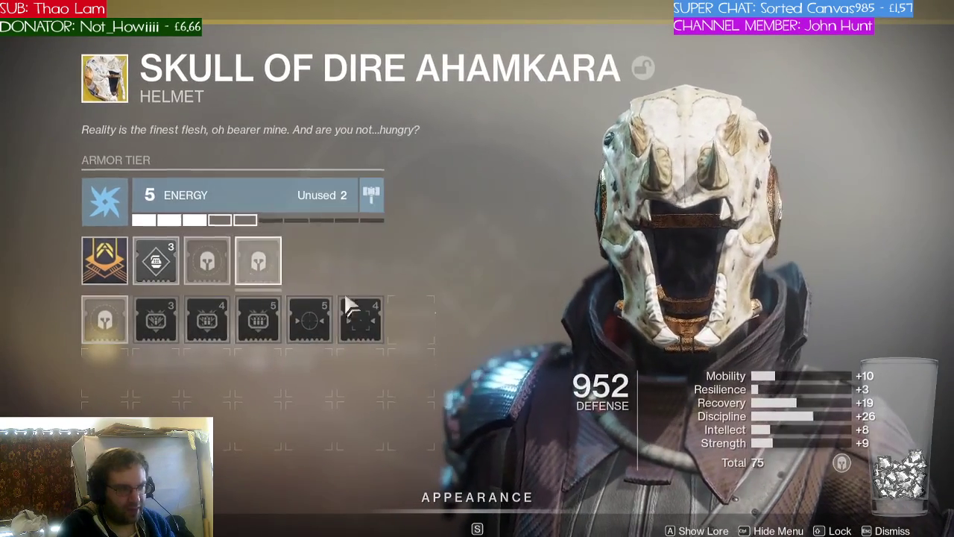
Preview shaders on the Skull of Dire Ahamkara and apply the Buffer Overflow shader
{"action": "key", "text": "s"}
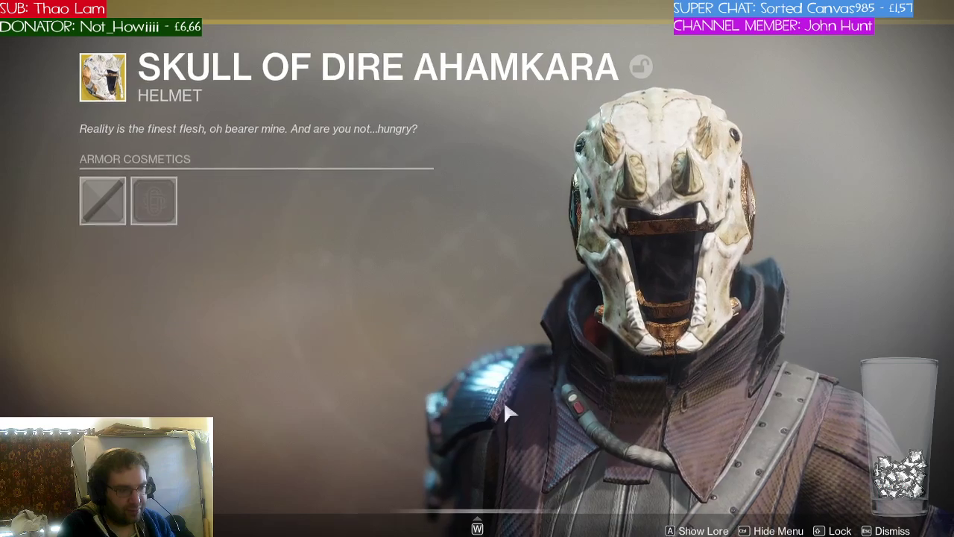
{"action": "mouse_move", "coordinate": [102, 200]}
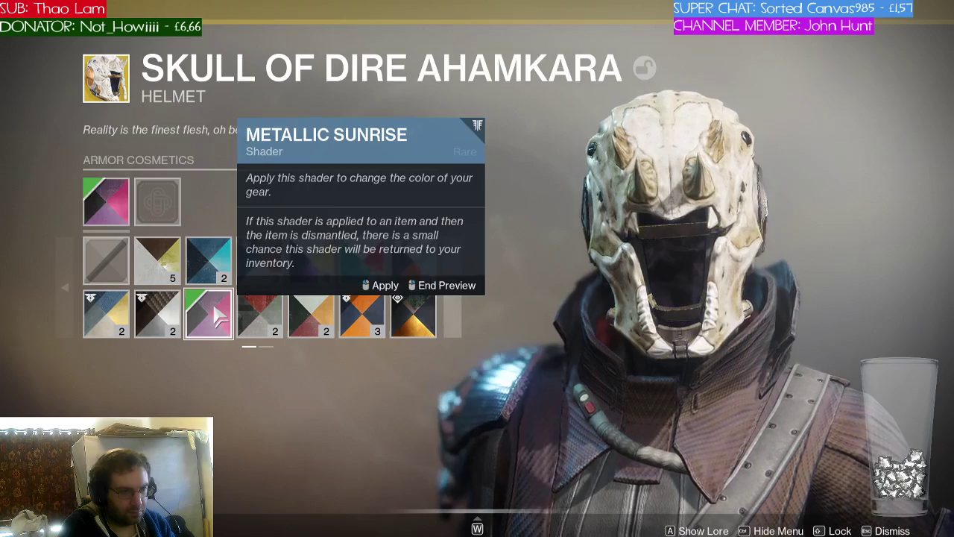
{"action": "left_click", "coordinate": [456, 302]}
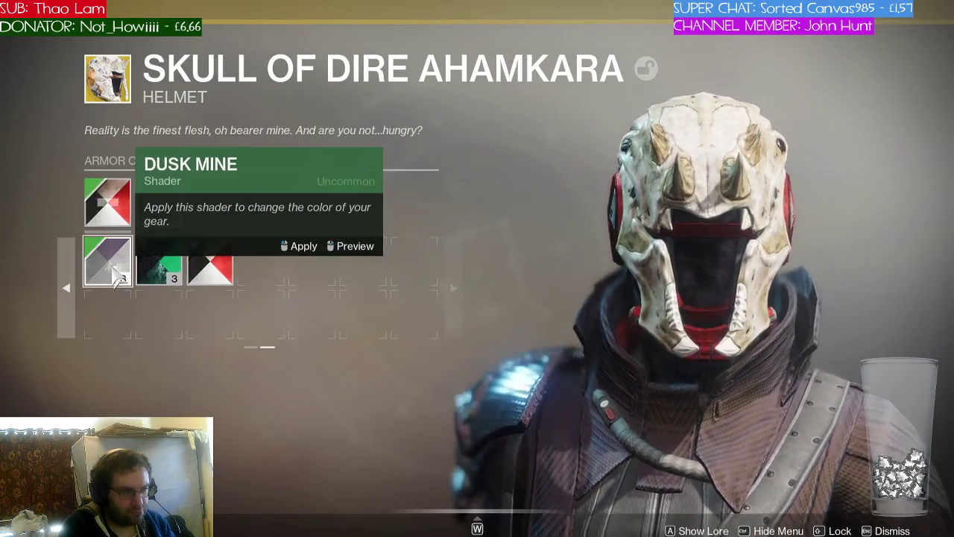
{"action": "left_click", "coordinate": [210, 263]}
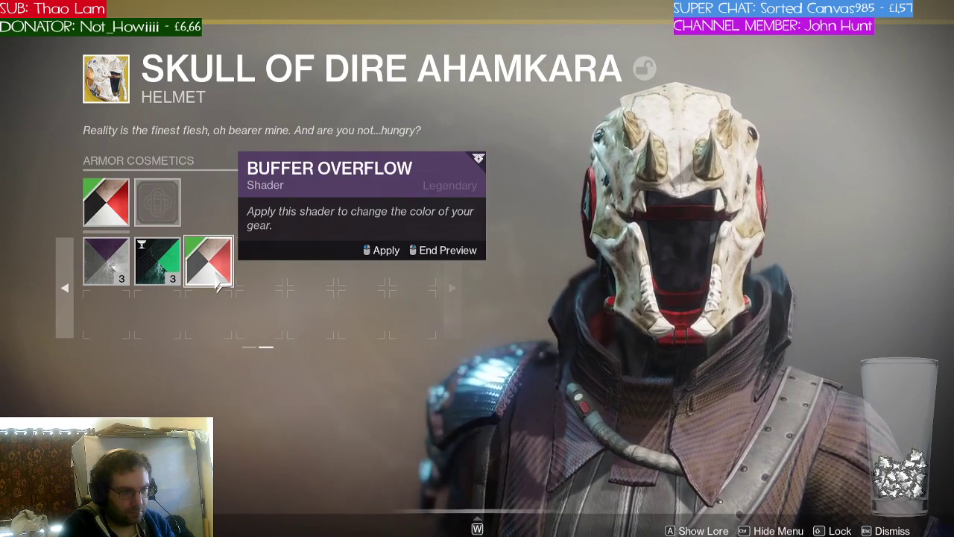
{"action": "left_click", "coordinate": [214, 281]}
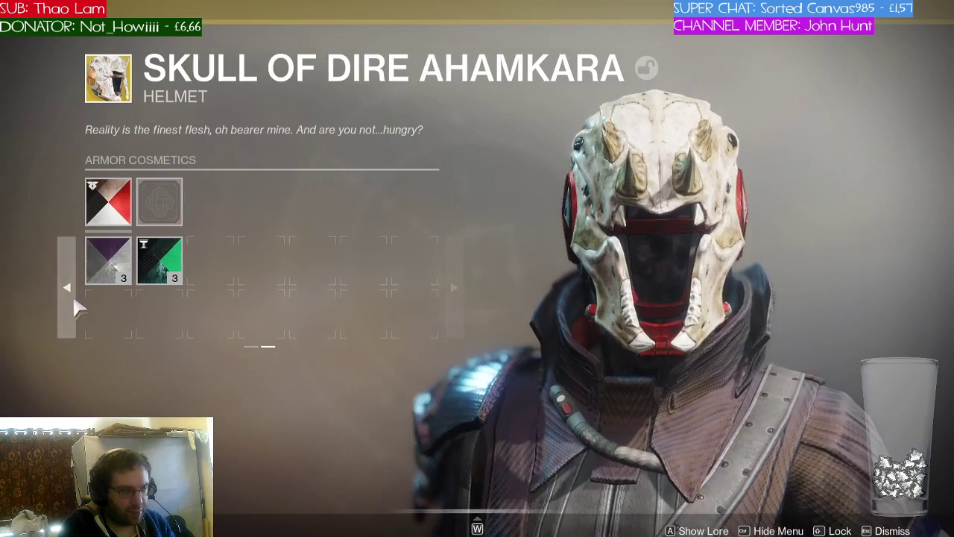
{"action": "key", "text": "Escape"}
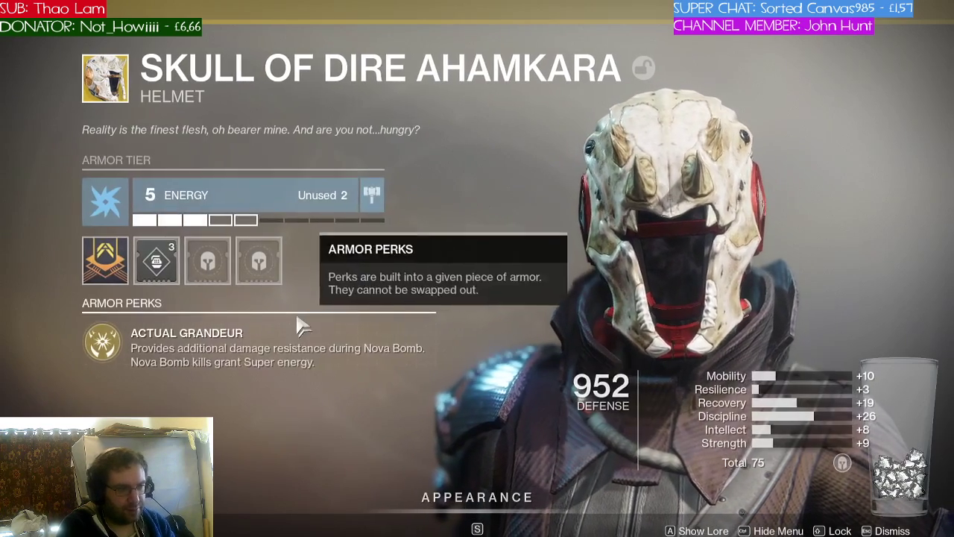
Preview the Atlantis Wash shader on the Substitutional Alloy Gloves without applying it
{"action": "key", "text": "Escape"}
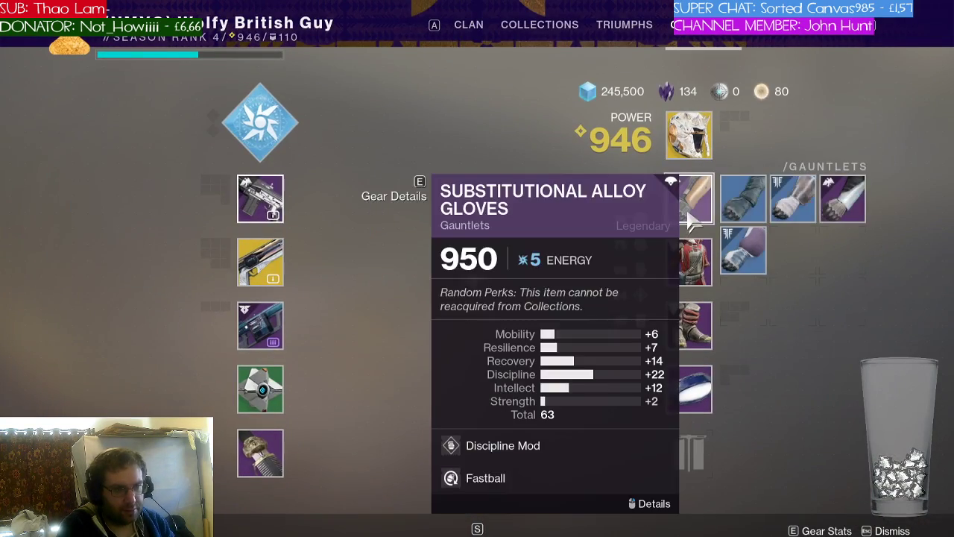
{"action": "right_click", "coordinate": [682, 214]}
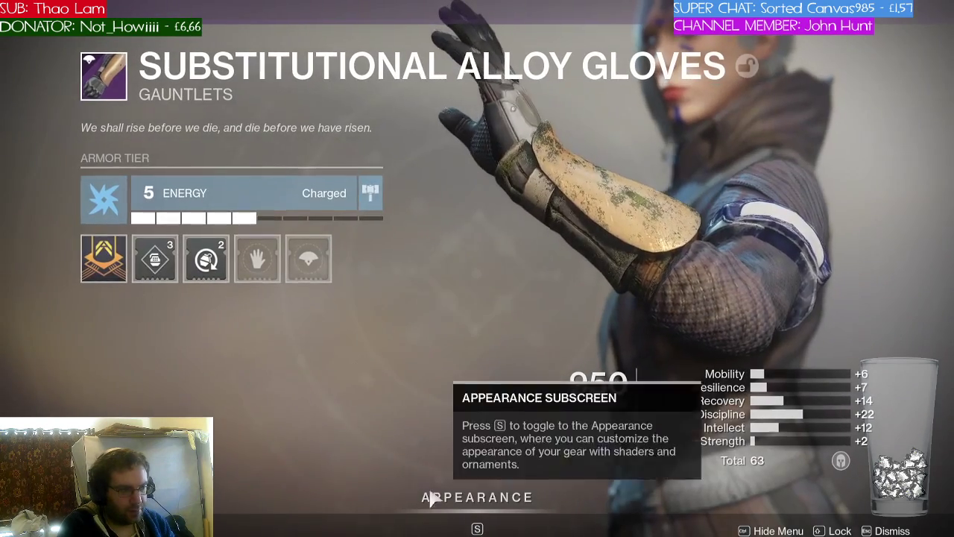
{"action": "left_click", "coordinate": [431, 498]}
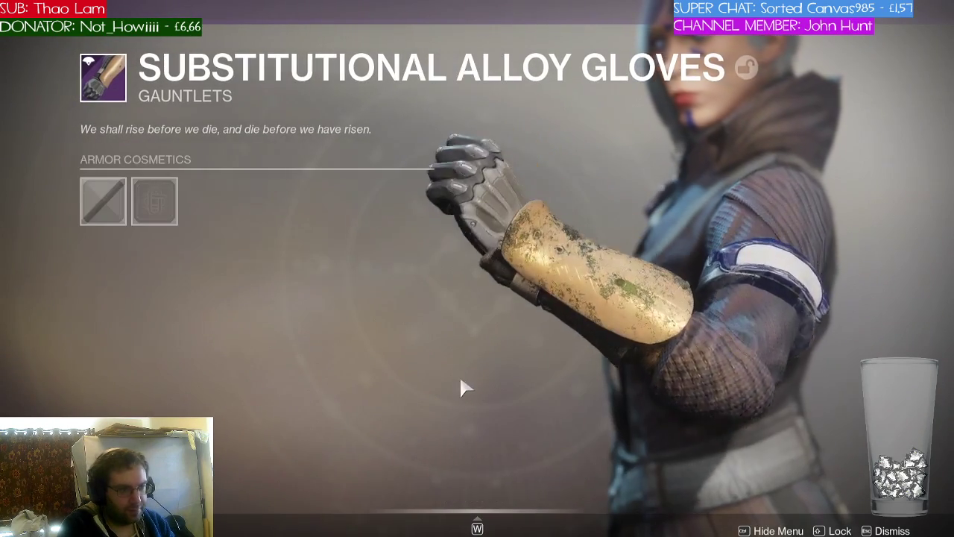
{"action": "left_click", "coordinate": [122, 214]}
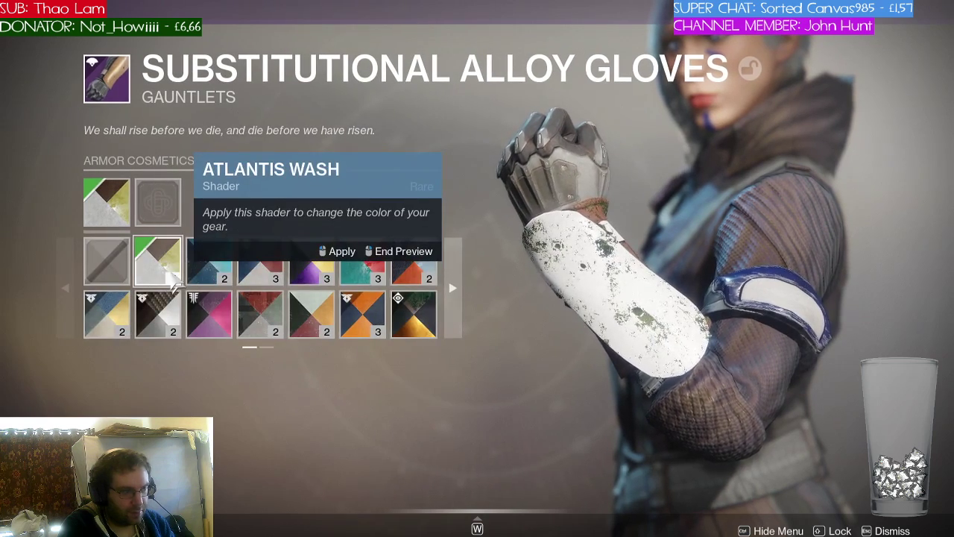
{"action": "key", "text": "Escape"}
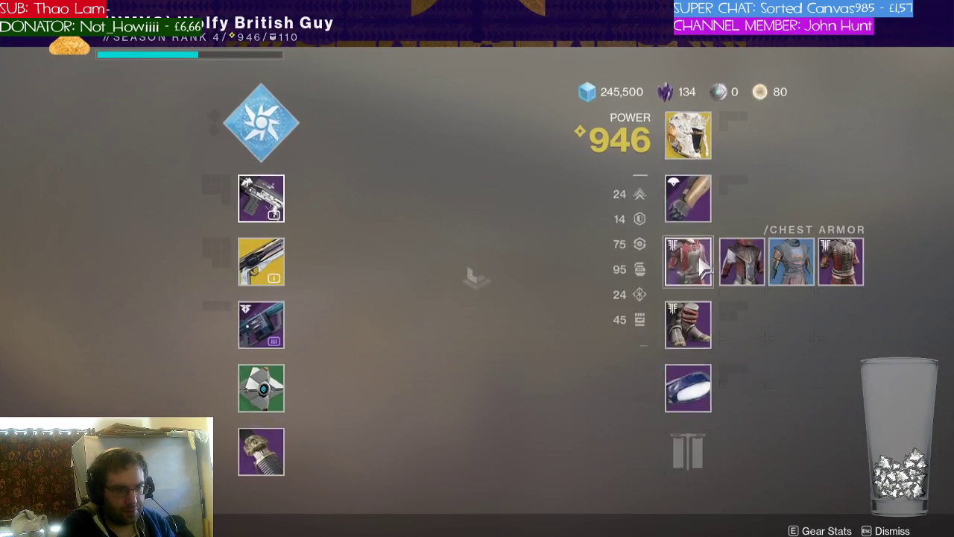
Preview the Atlantis Wash shader on the Prodigal Robes chest armor and apply it
{"action": "right_click", "coordinate": [699, 259]}
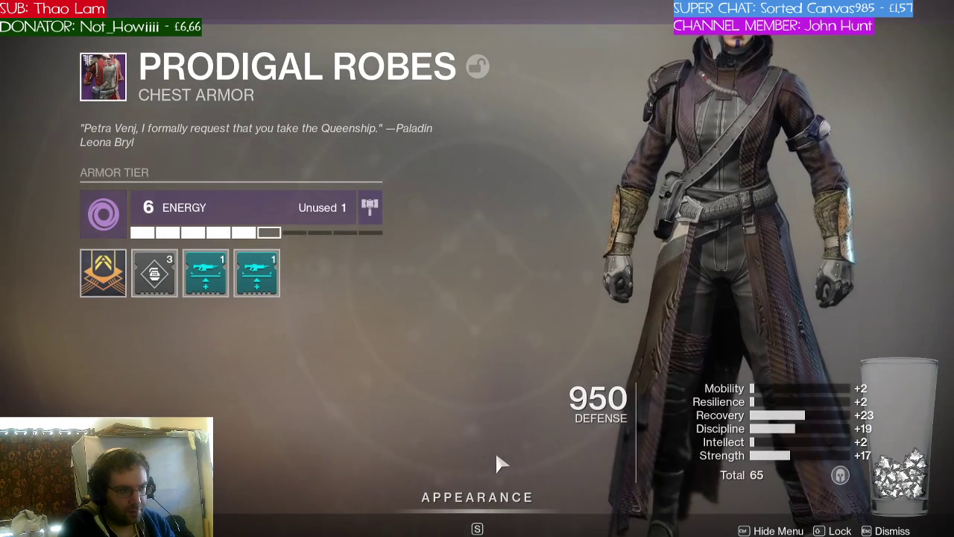
{"action": "key", "text": "s"}
{"action": "mouse_move", "coordinate": [111, 226]}
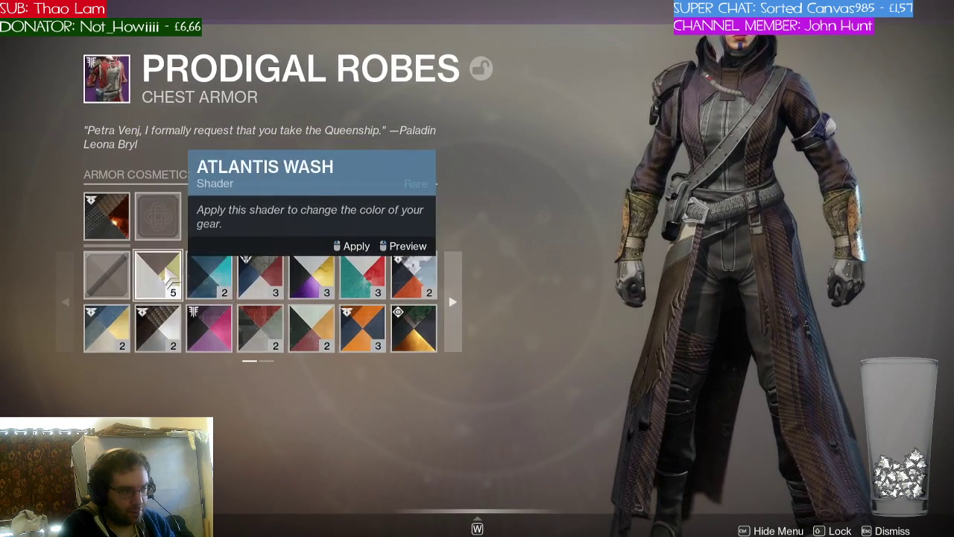
{"action": "right_click", "coordinate": [165, 274]}
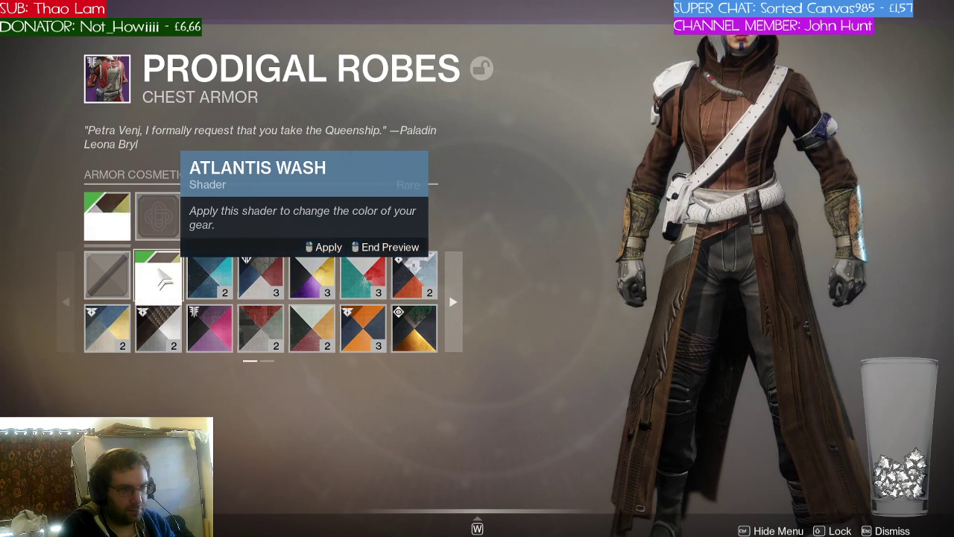
{"action": "left_click", "coordinate": [161, 278]}
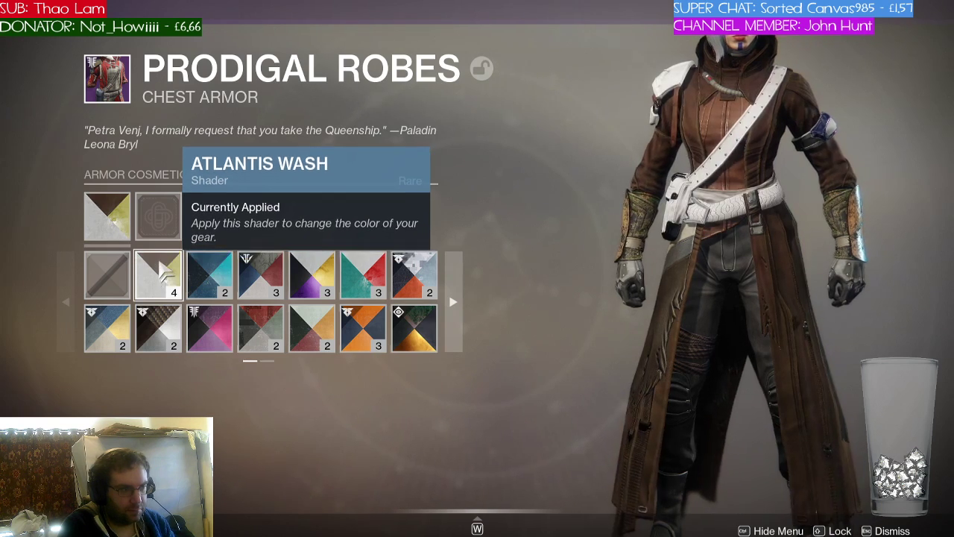
{"action": "key", "text": "Escape"}
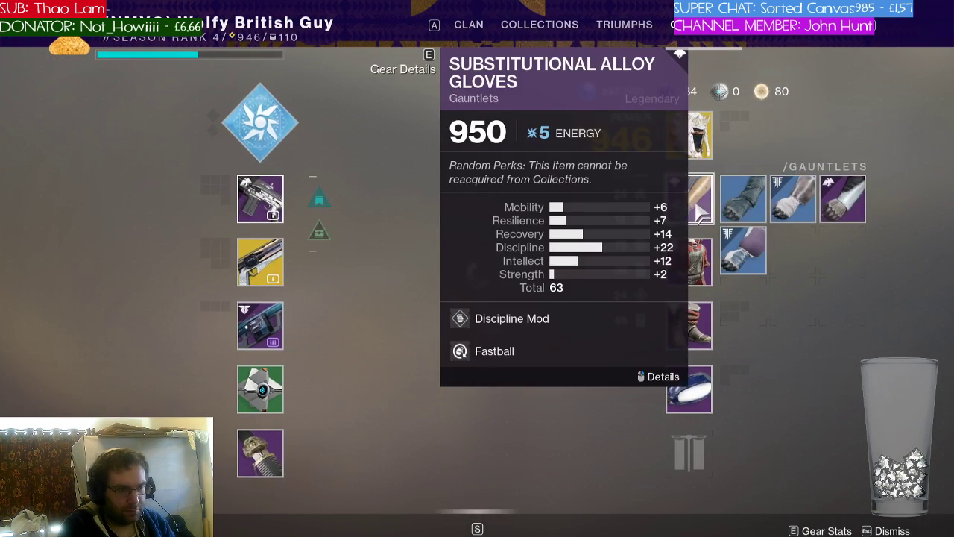
Apply the Atlantis Wash shader to the Substitutional Alloy Gloves
{"action": "right_click", "coordinate": [691, 206]}
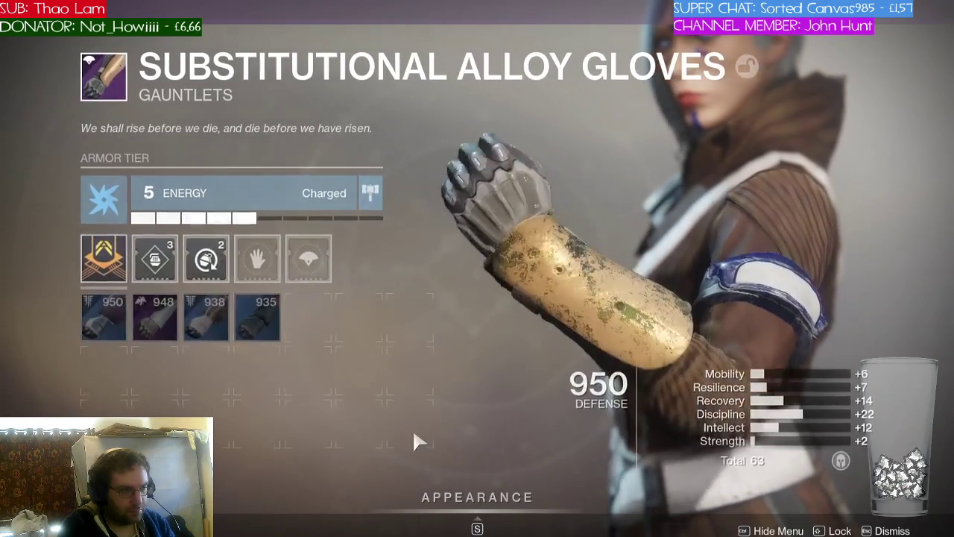
{"action": "key", "text": "s"}
{"action": "mouse_move", "coordinate": [99, 222]}
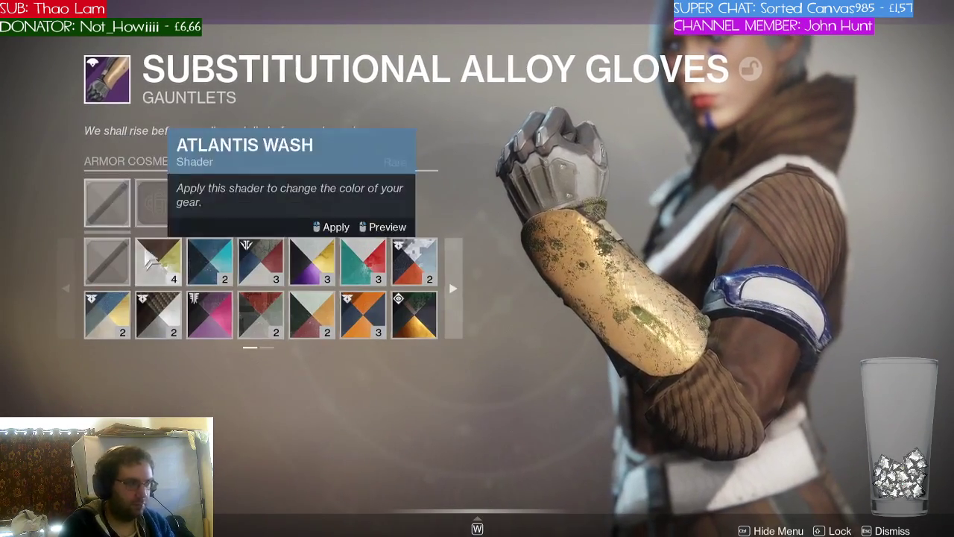
{"action": "left_click", "coordinate": [159, 270]}
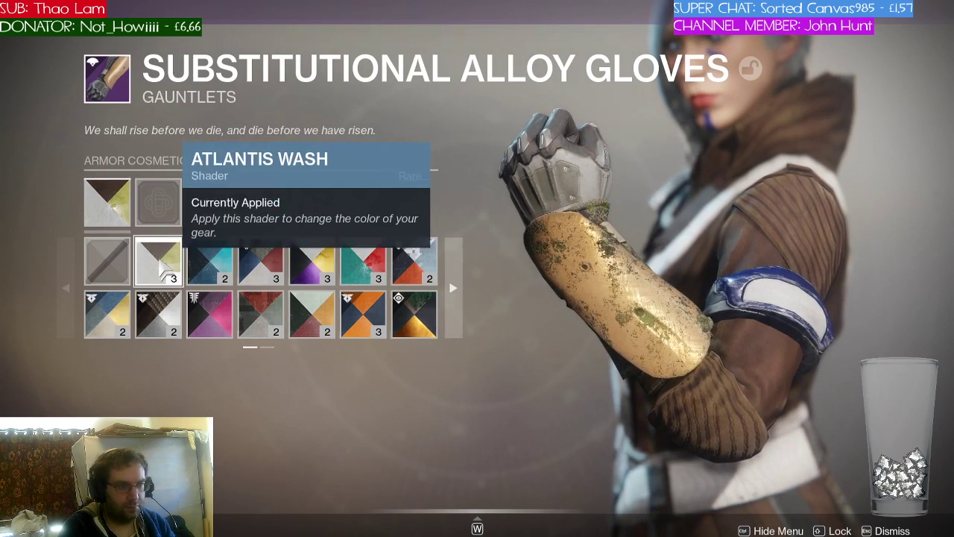
{"action": "key", "text": "Escape"}
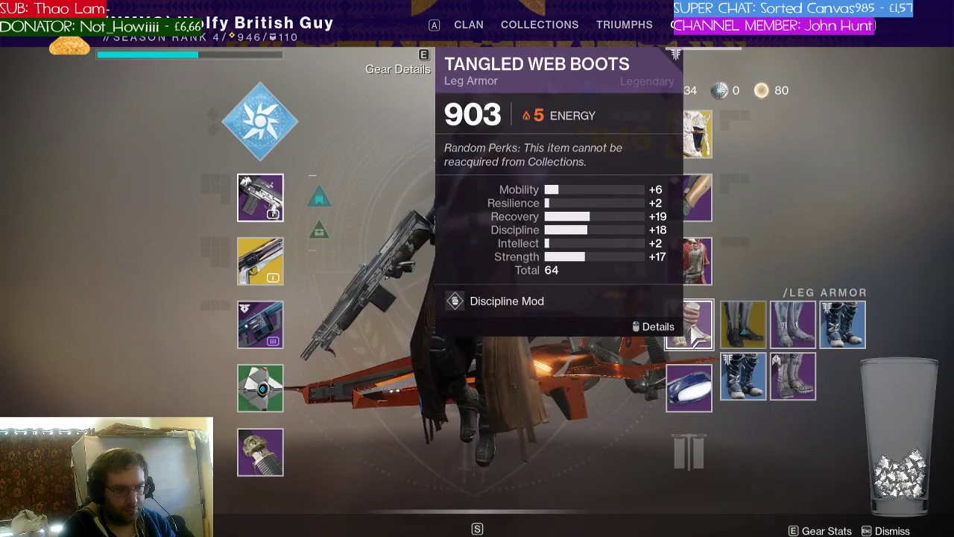
Preview the Atlantis Wash shader on the Tangled Web Boots and apply it
{"action": "middle_click", "coordinate": [692, 331]}
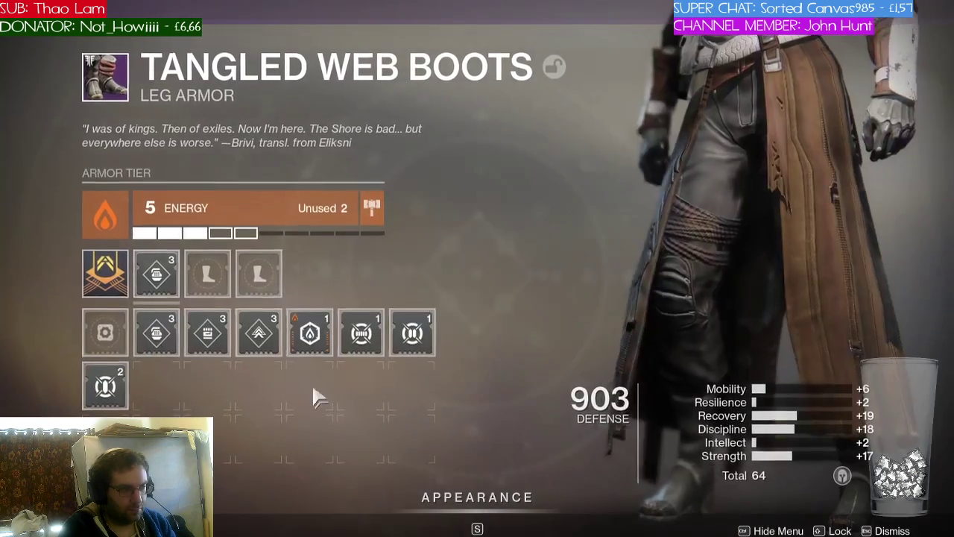
{"action": "key", "text": "s"}
{"action": "mouse_move", "coordinate": [111, 225]}
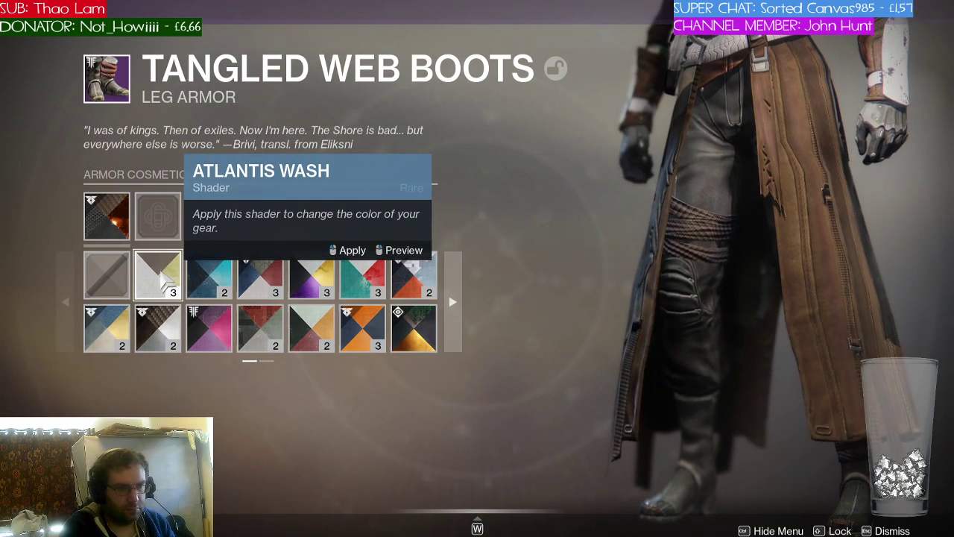
{"action": "right_click", "coordinate": [160, 278]}
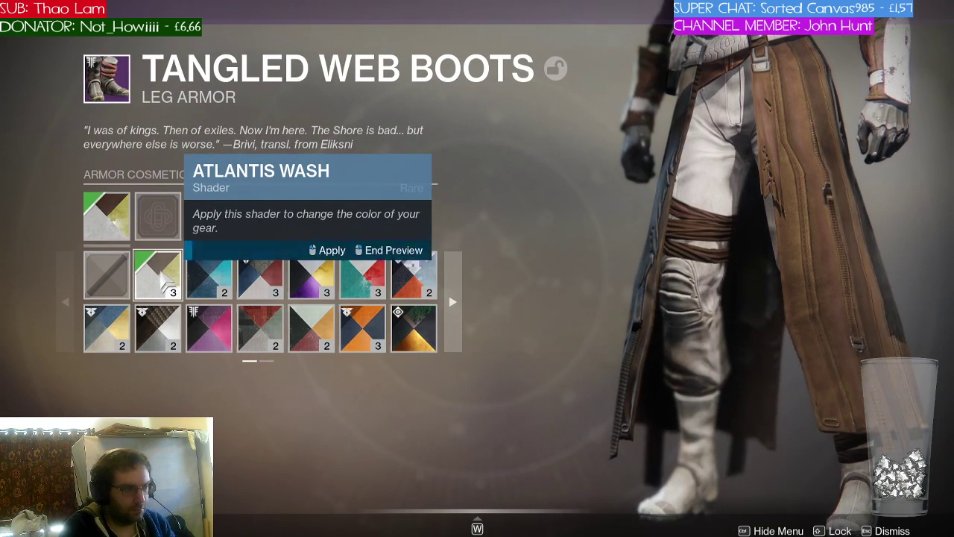
{"action": "left_click", "coordinate": [160, 278]}
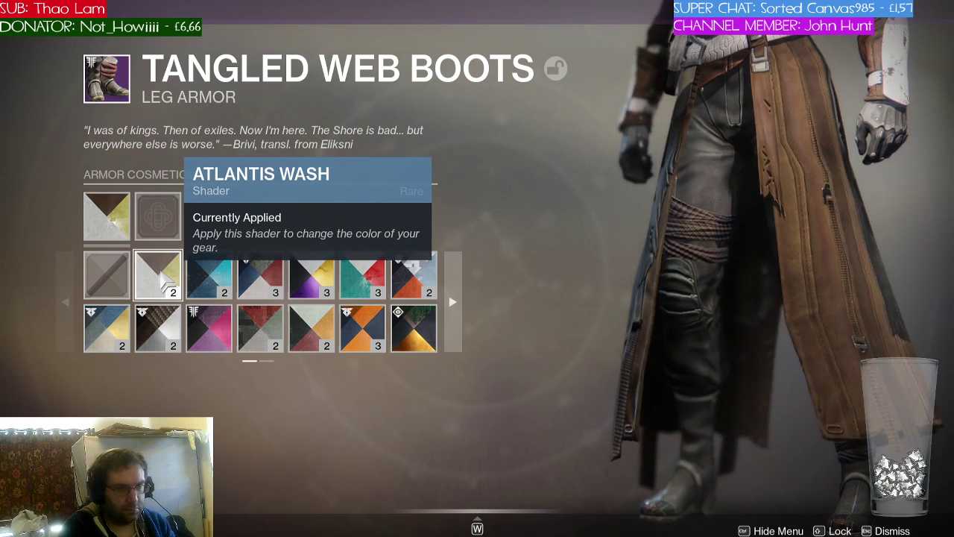
{"action": "key", "text": "Escape"}
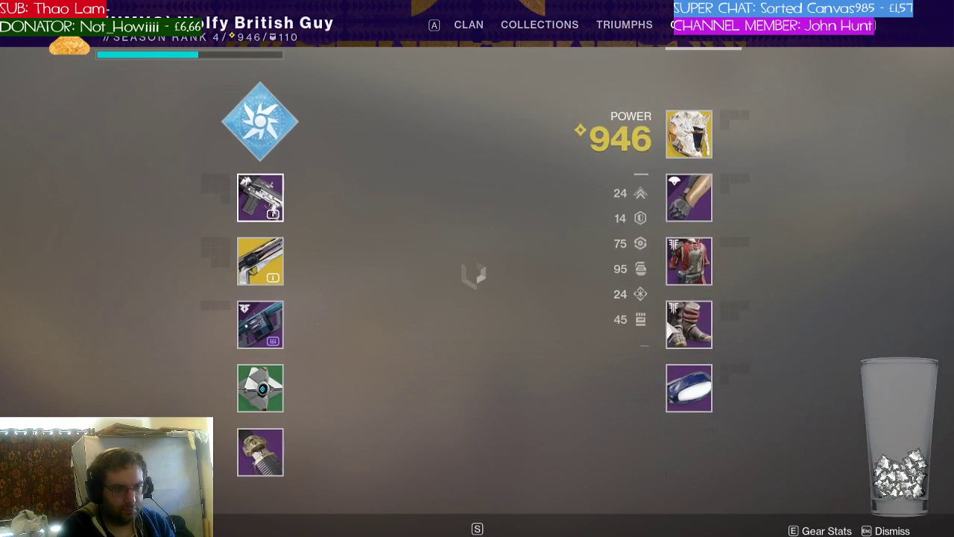
Preview the Atlantis Wash shader on the Entanglement Bond and apply it
{"action": "right_click", "coordinate": [688, 387]}
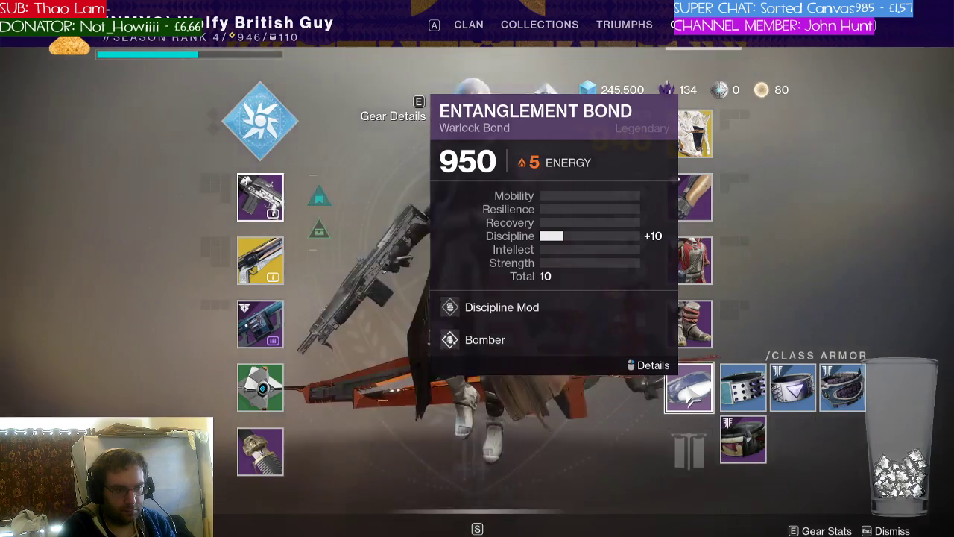
{"action": "scroll", "coordinate": [508, 323], "scroll_direction": "down", "scroll_amount": 1}
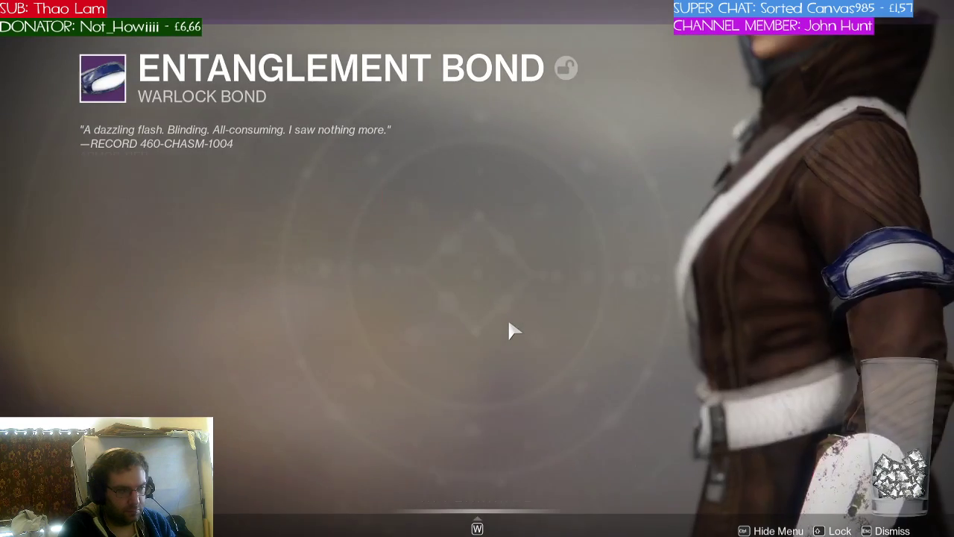
{"action": "left_click", "coordinate": [153, 216]}
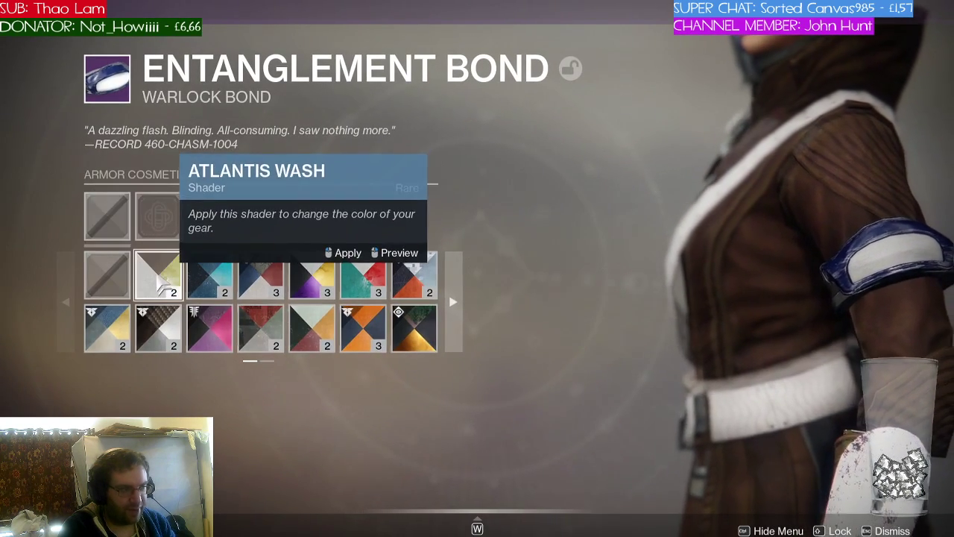
{"action": "right_click", "coordinate": [158, 280]}
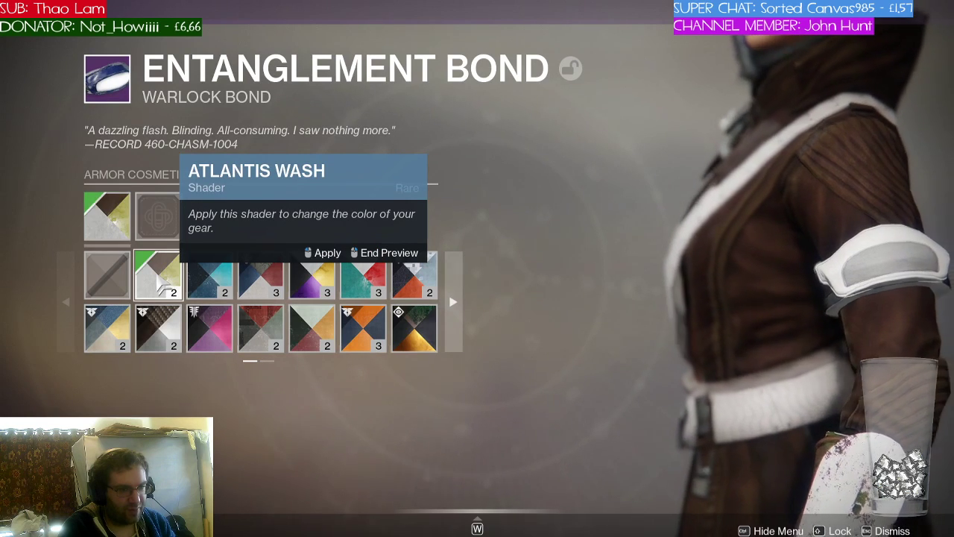
{"action": "left_click", "coordinate": [158, 280]}
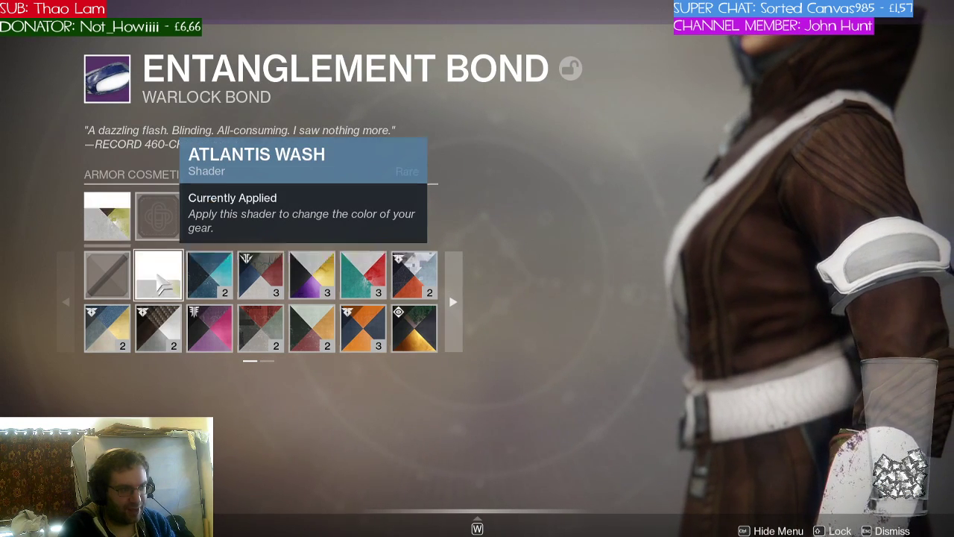
{"action": "key", "text": "Escape"}
{"action": "key", "text": "Escape"}
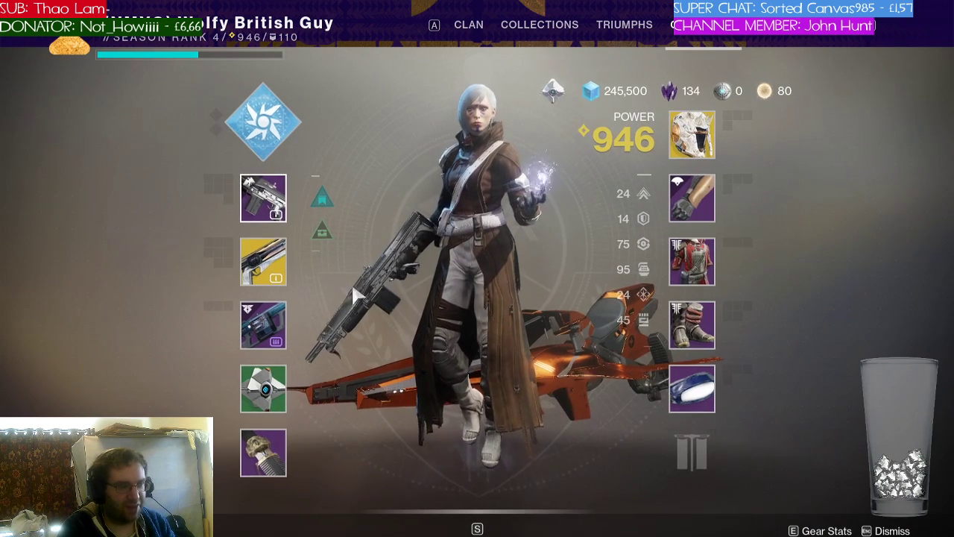
Preview shaders on the Steelfeather Repeater auto rifle, including Descendant Vex Chrome and Dusk Mine
{"action": "mouse_move", "coordinate": [285, 275]}
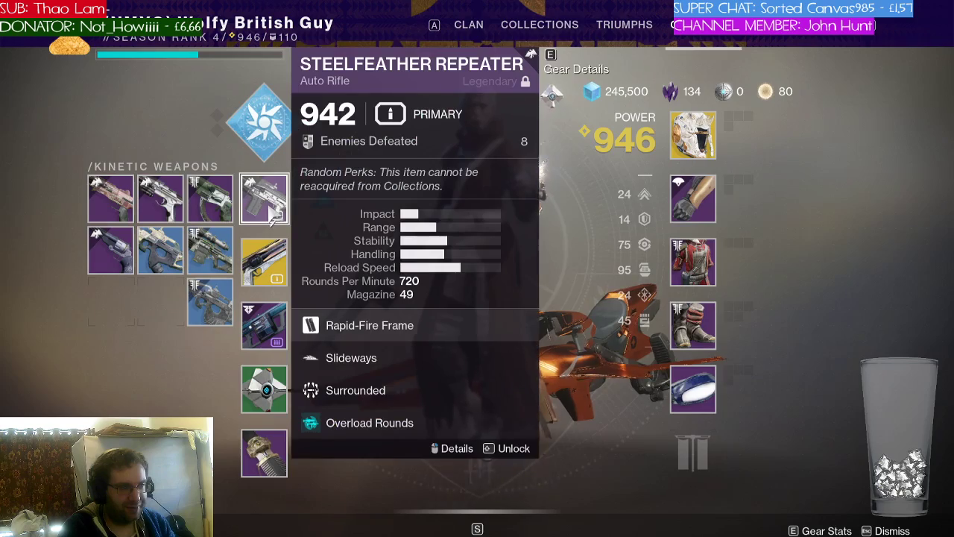
{"action": "right_click", "coordinate": [269, 213]}
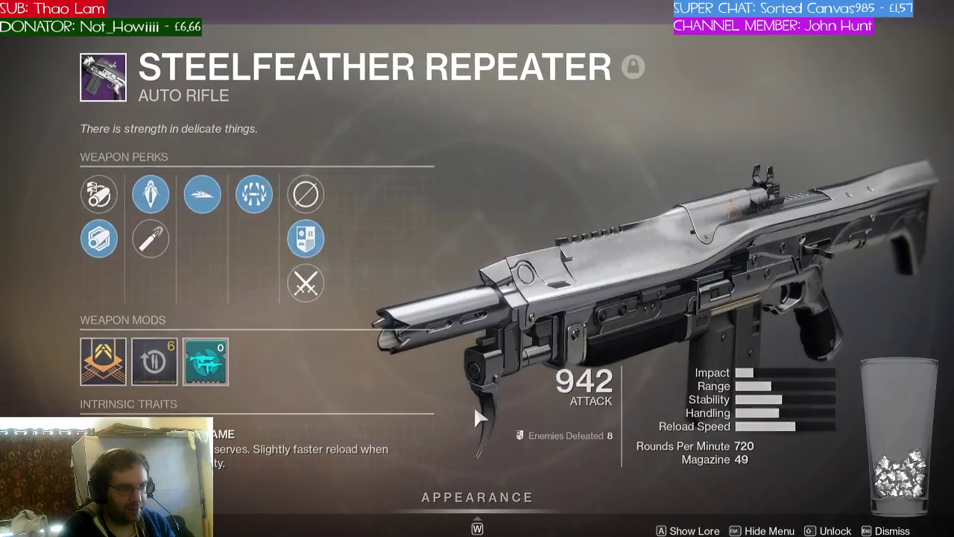
{"action": "key", "text": "w"}
{"action": "mouse_move", "coordinate": [109, 196]}
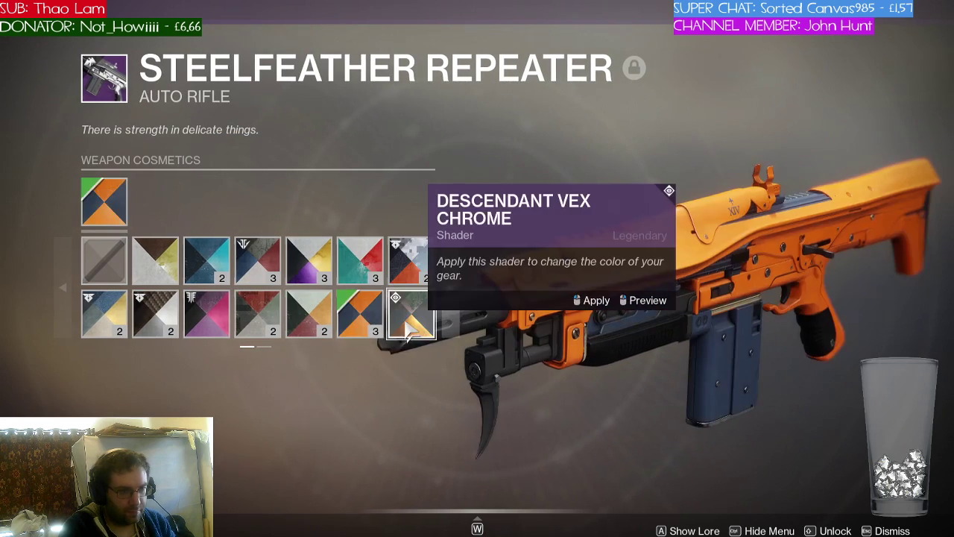
{"action": "left_click", "coordinate": [406, 316]}
{"action": "left_click", "coordinate": [107, 203]}
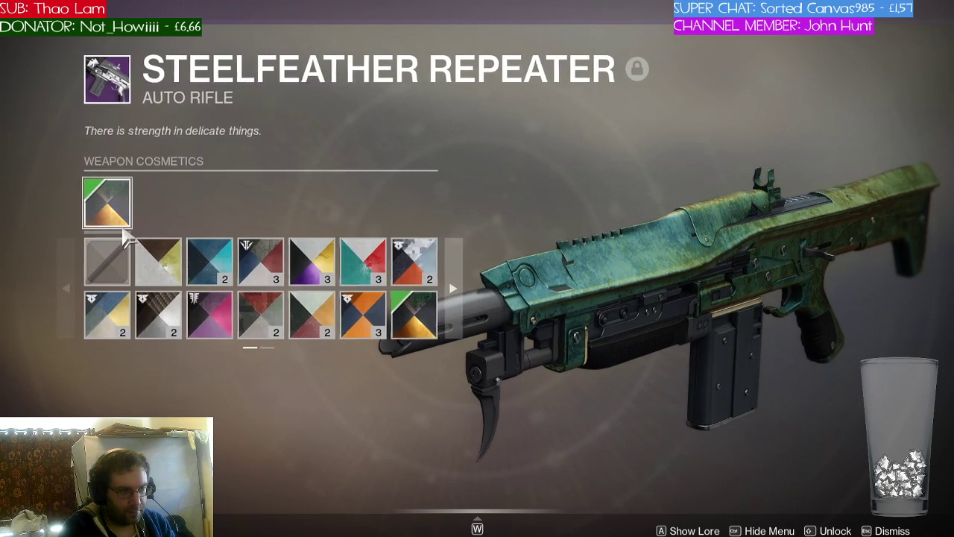
{"action": "left_click", "coordinate": [450, 289]}
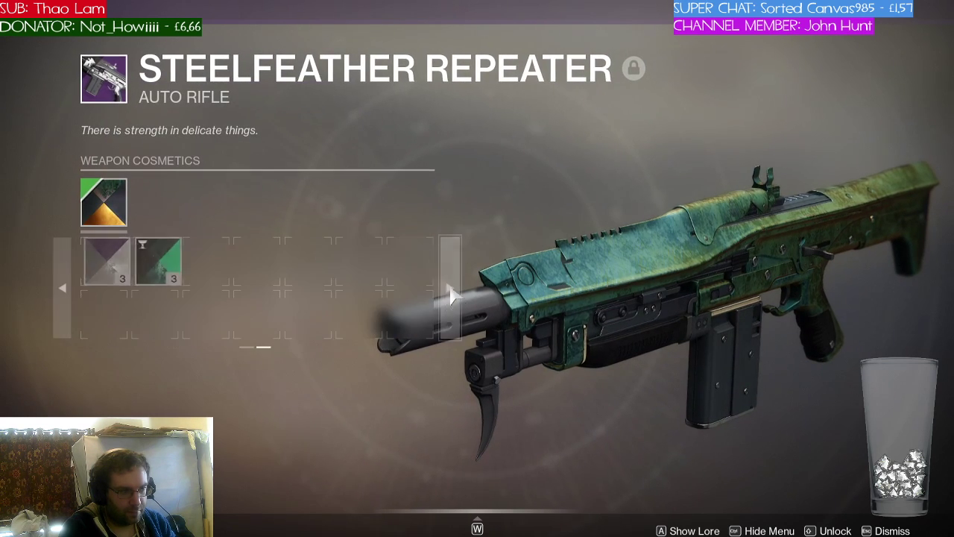
{"action": "right_click", "coordinate": [168, 280]}
{"action": "right_click", "coordinate": [112, 274]}
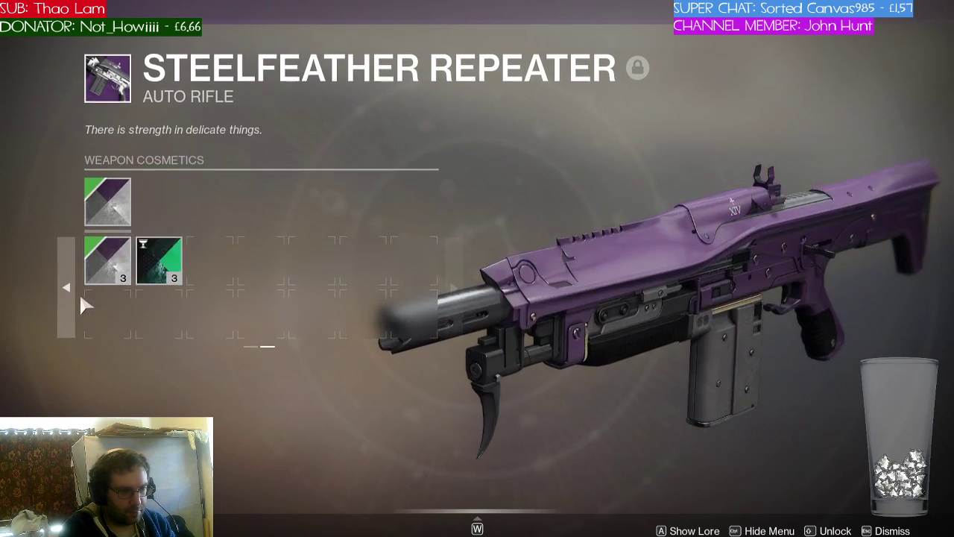
Preview the Vanguard Unity shader on the Steelfeather Repeater and apply it
{"action": "left_click", "coordinate": [73, 307]}
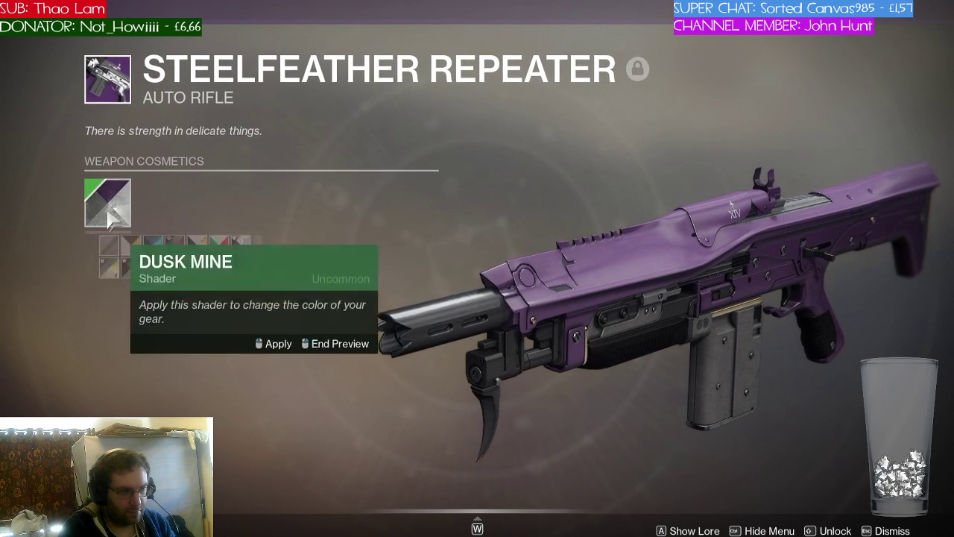
{"action": "left_click", "coordinate": [104, 201]}
{"action": "right_click", "coordinate": [360, 333]}
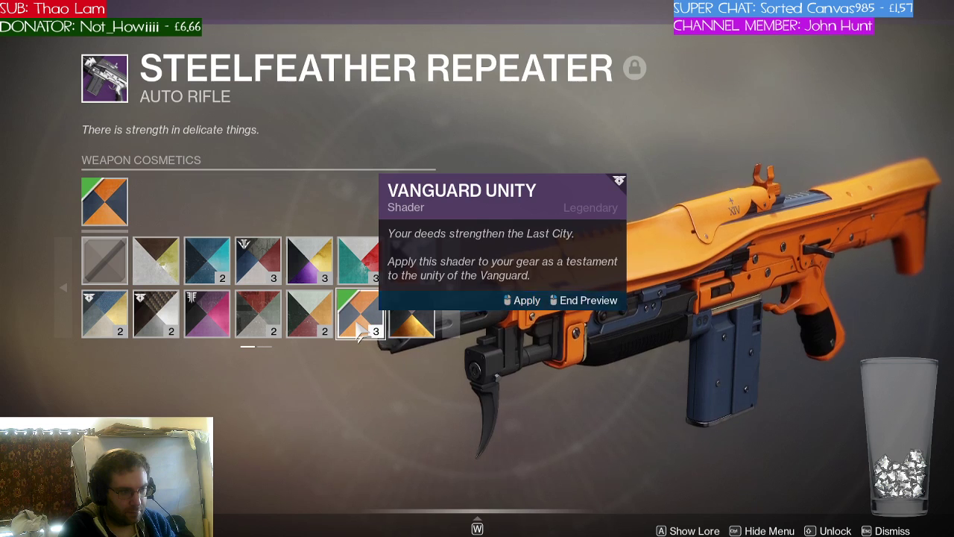
{"action": "left_click", "coordinate": [360, 333]}
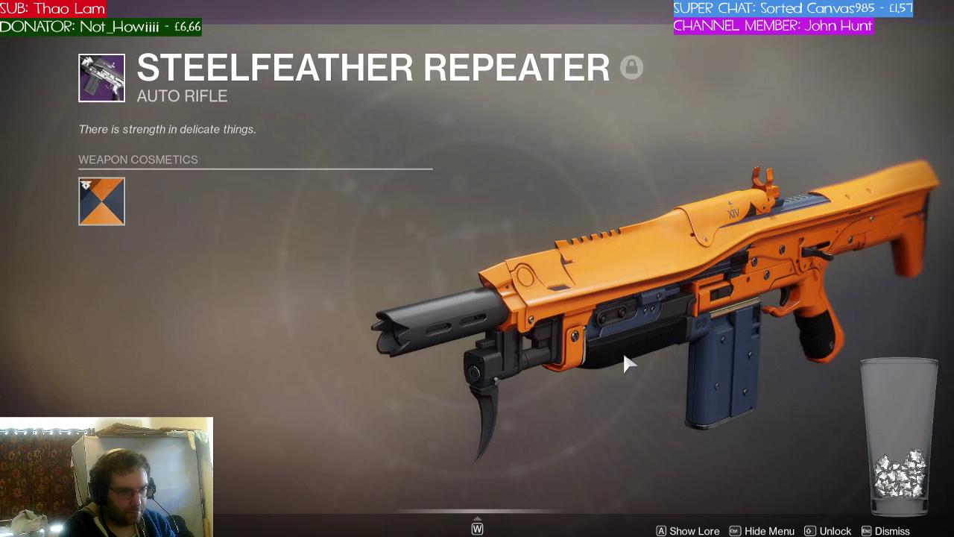
{"action": "key", "text": "Escape"}
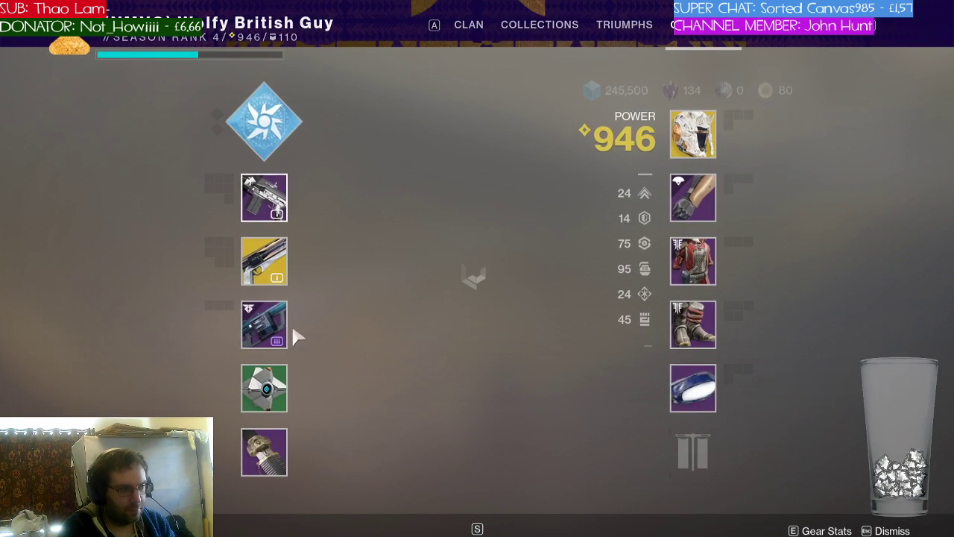
Preview the Vanguard Unity shader on the Courageous Surrender grenade launcher and apply it
{"action": "left_click", "coordinate": [272, 328]}
{"action": "right_click", "coordinate": [271, 327]}
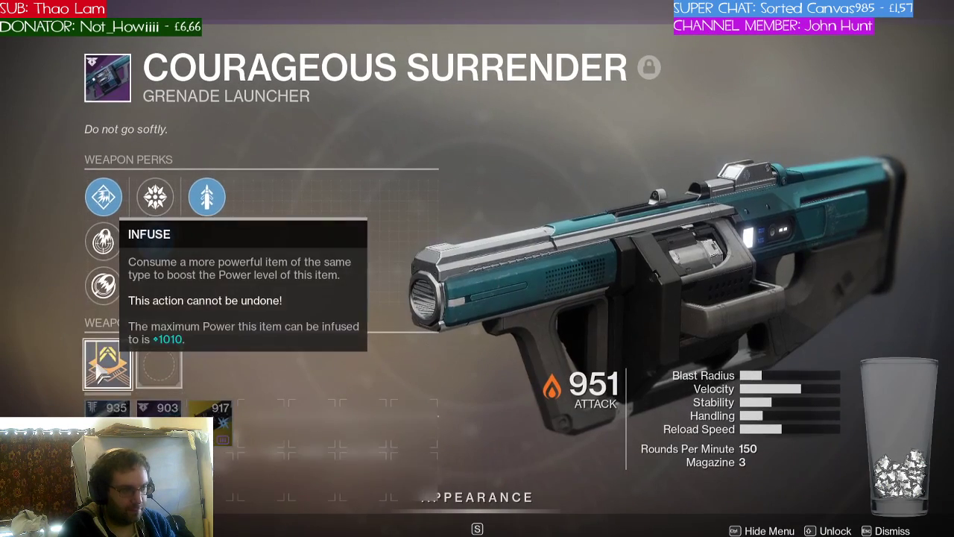
{"action": "key", "text": "s"}
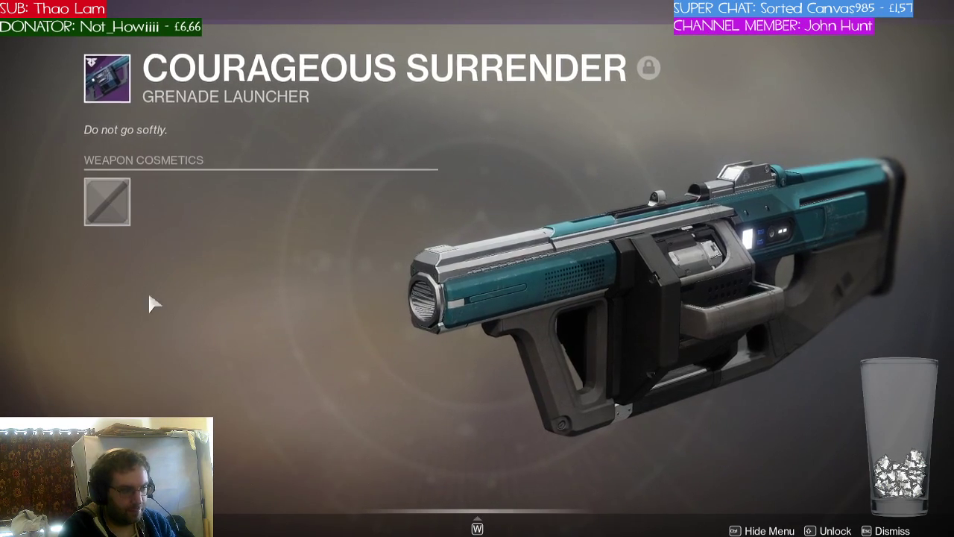
{"action": "left_click", "coordinate": [111, 208]}
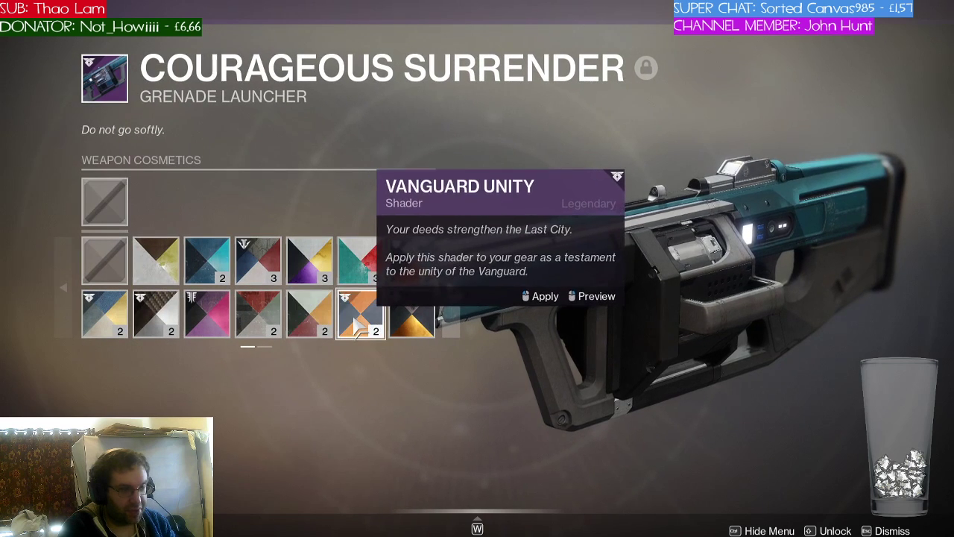
{"action": "right_click", "coordinate": [358, 316]}
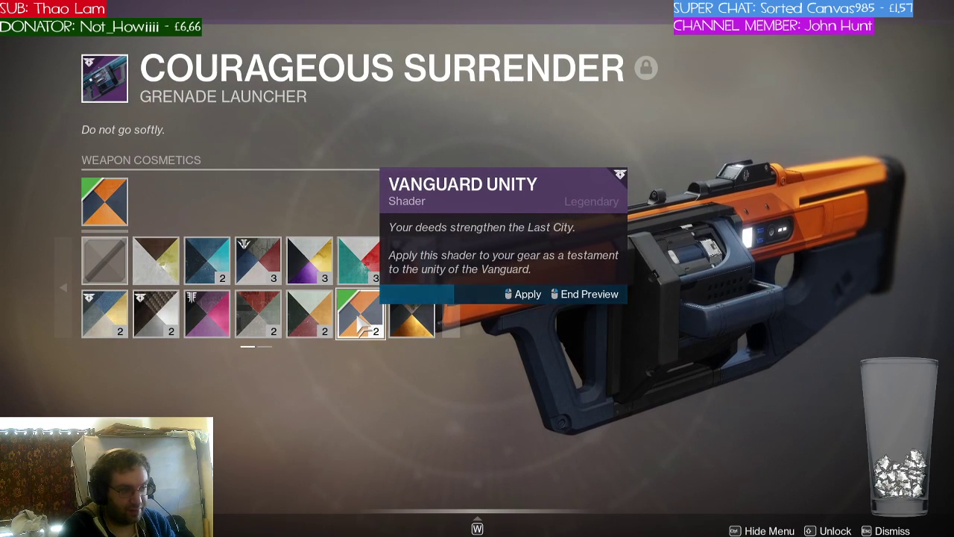
{"action": "left_click", "coordinate": [360, 316]}
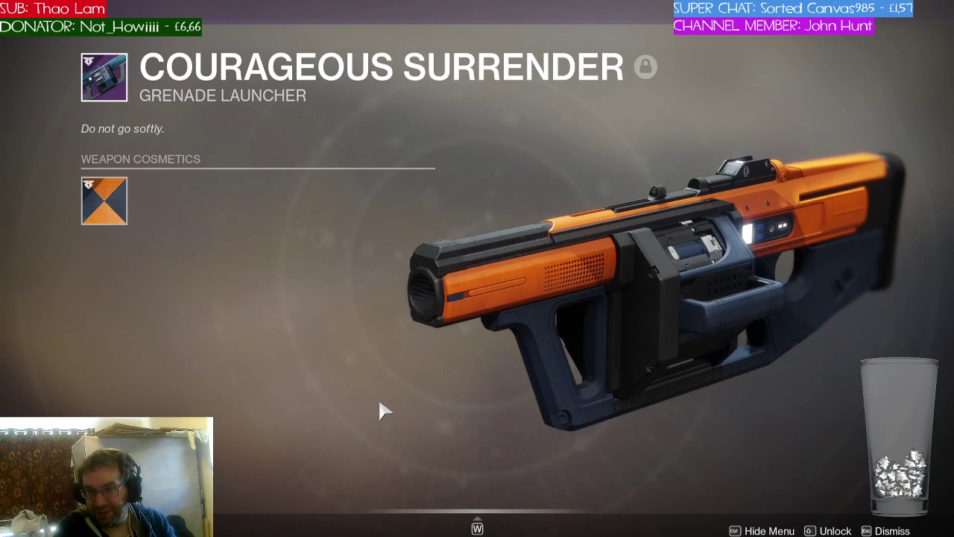
{"action": "key", "text": "Escape"}
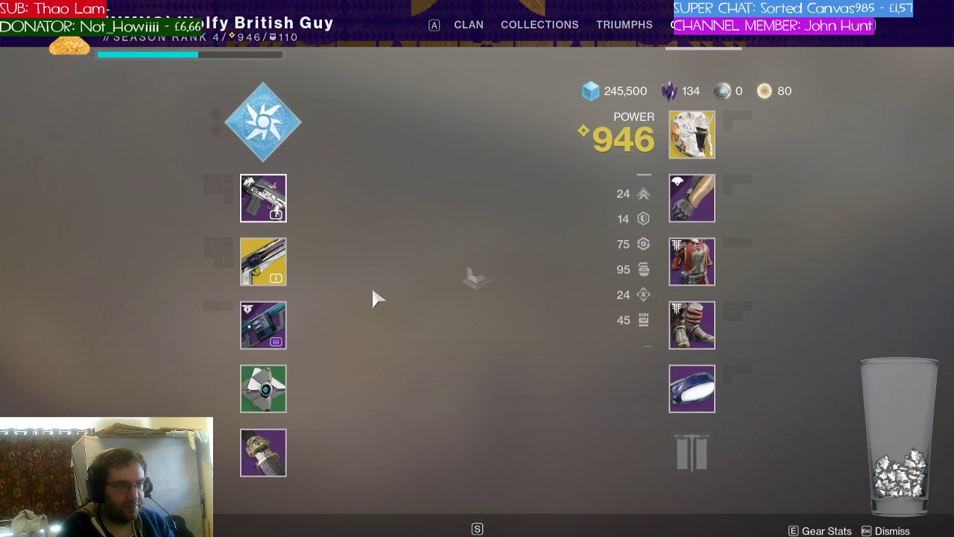
Examine the Warmind Khanjali artifact's power bonus and mods, including Unstoppable Hand Cannon
{"action": "mouse_move", "coordinate": [265, 451]}
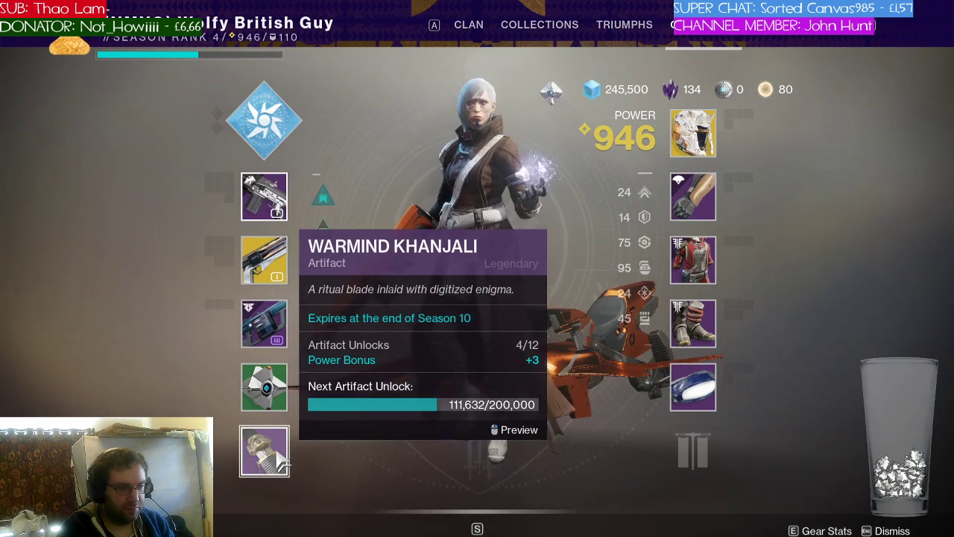
{"action": "left_click", "coordinate": [265, 443]}
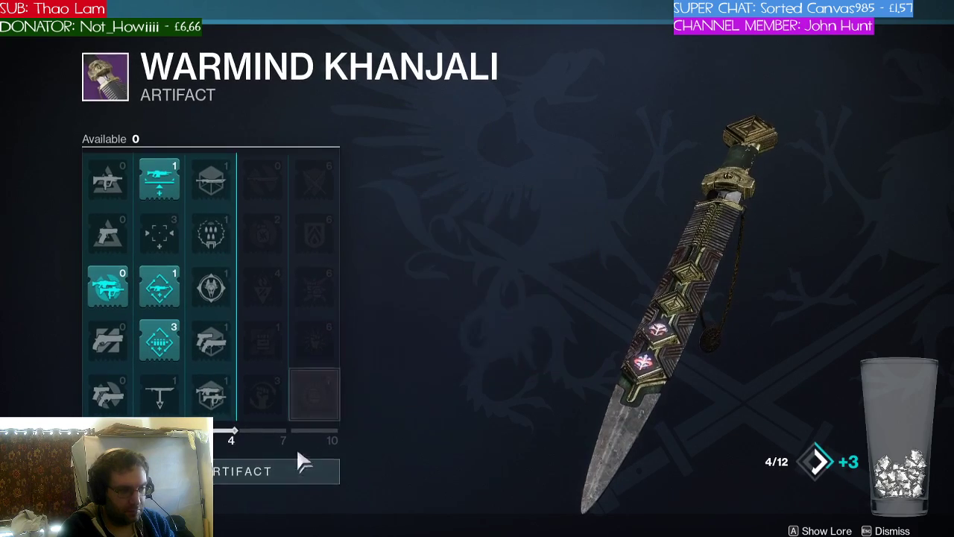
{"action": "mouse_move", "coordinate": [248, 395]}
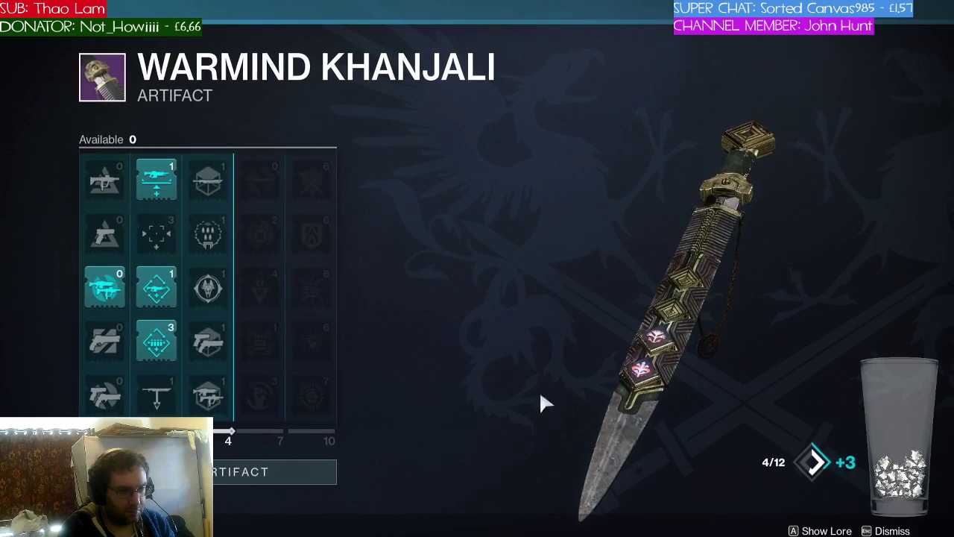
{"action": "mouse_move", "coordinate": [819, 463]}
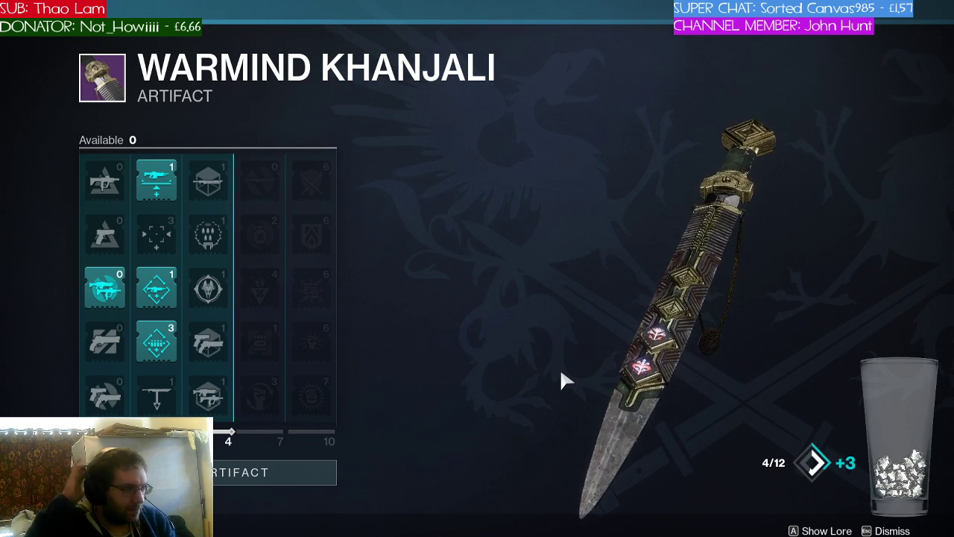
{"action": "mouse_move", "coordinate": [128, 341]}
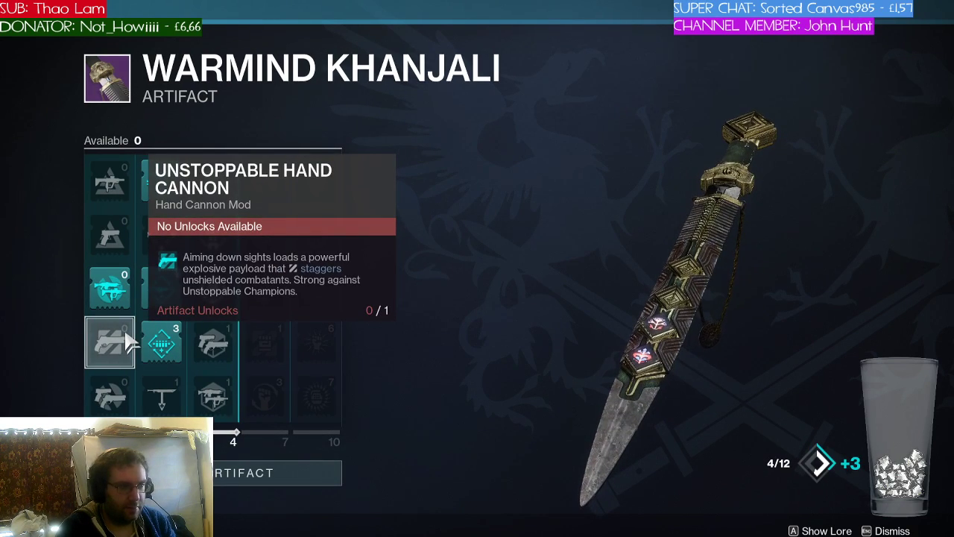
{"action": "mouse_move", "coordinate": [167, 346]}
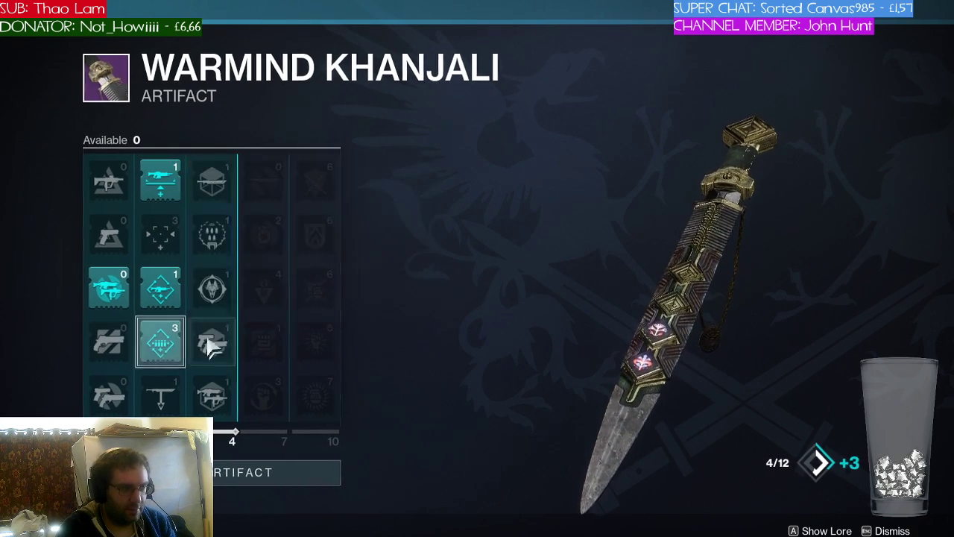
{"action": "key", "text": "Escape"}
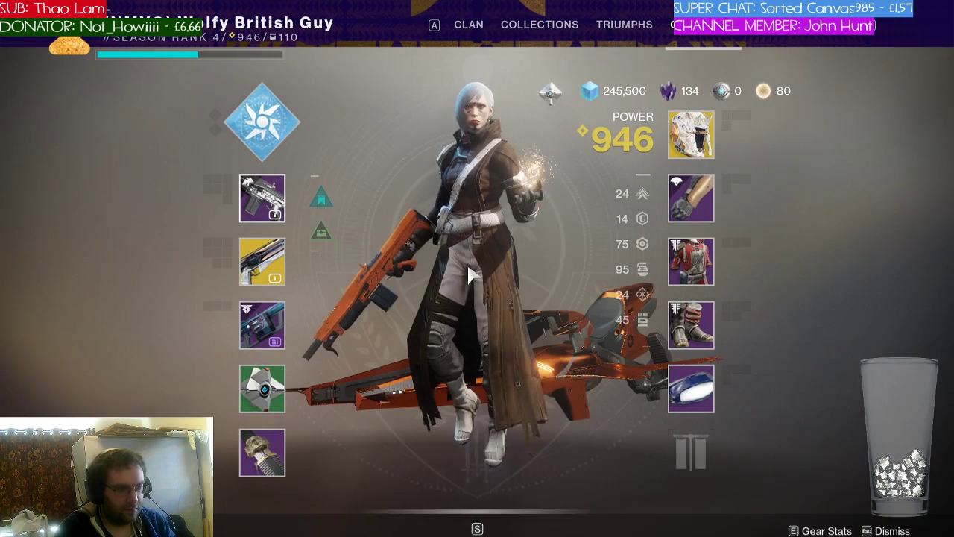
Inspect the Sunshot hand cannon's cosmetics, perks and weapon mods
{"action": "right_click", "coordinate": [276, 269]}
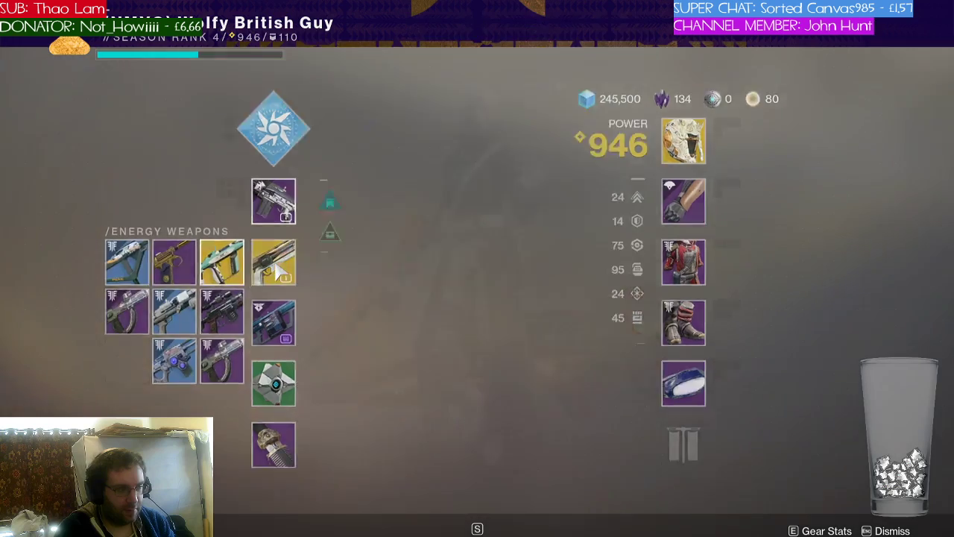
{"action": "key", "text": "s"}
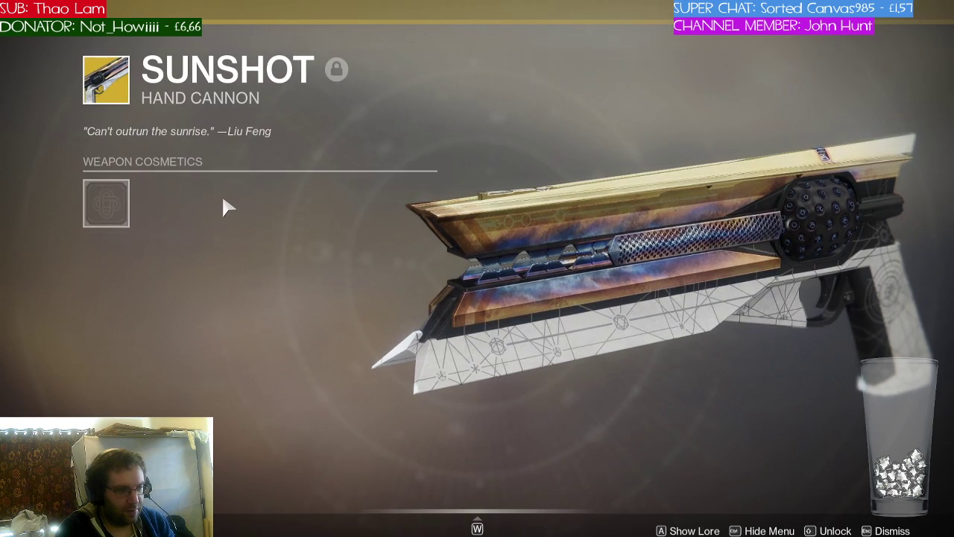
{"action": "key", "text": "w"}
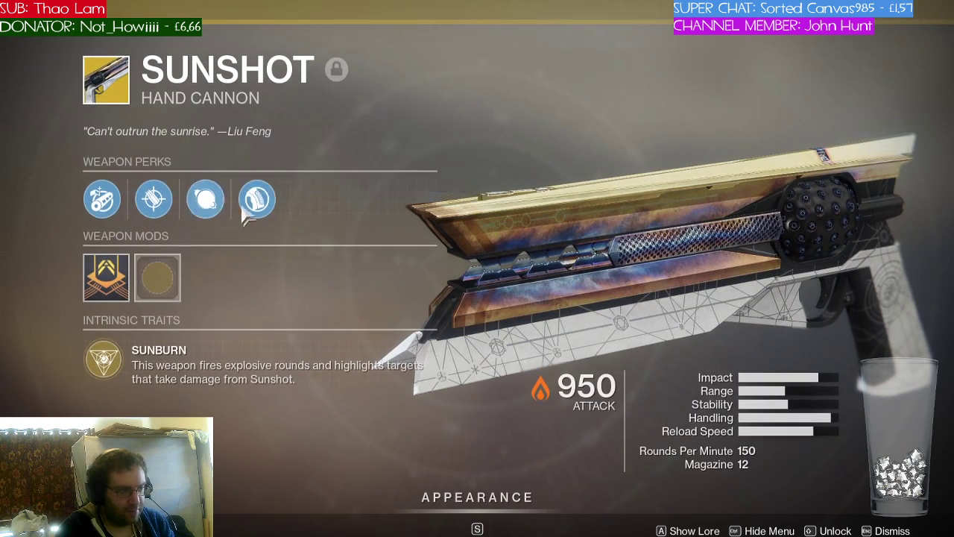
{"action": "mouse_move", "coordinate": [211, 211]}
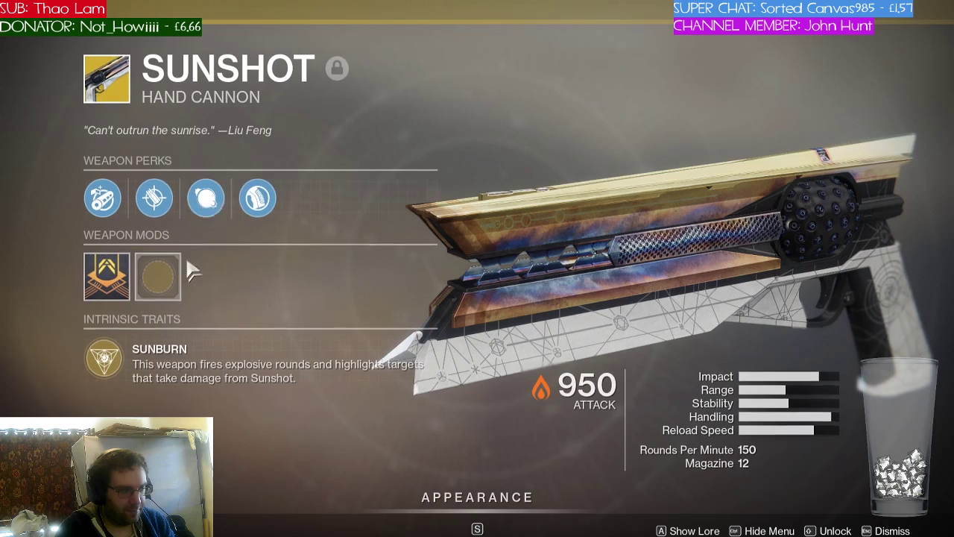
{"action": "mouse_move", "coordinate": [104, 290]}
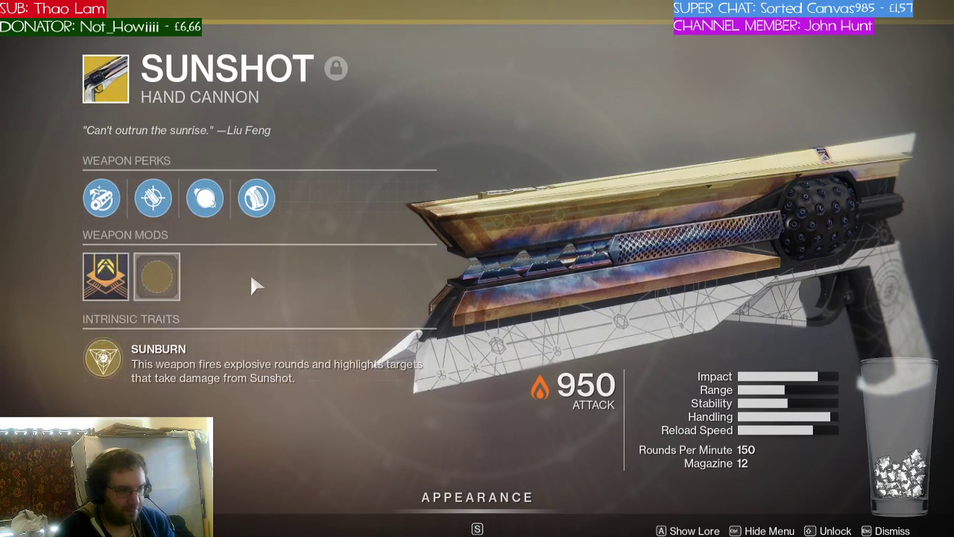
{"action": "key", "text": "Escape"}
{"action": "mouse_move", "coordinate": [266, 217]}
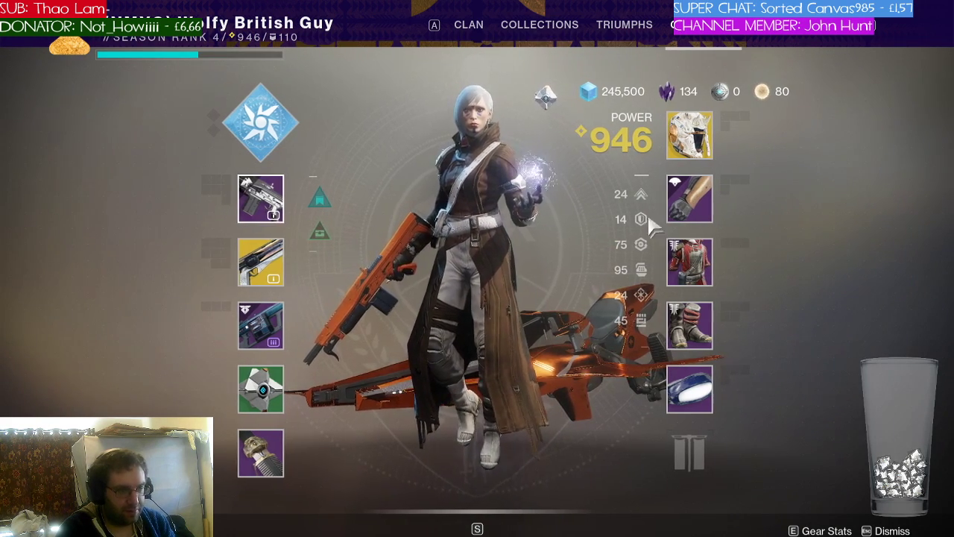
Preview the Vanguard Unity shader on the Prodigal Robes chest armor and apply it
{"action": "right_click", "coordinate": [681, 210]}
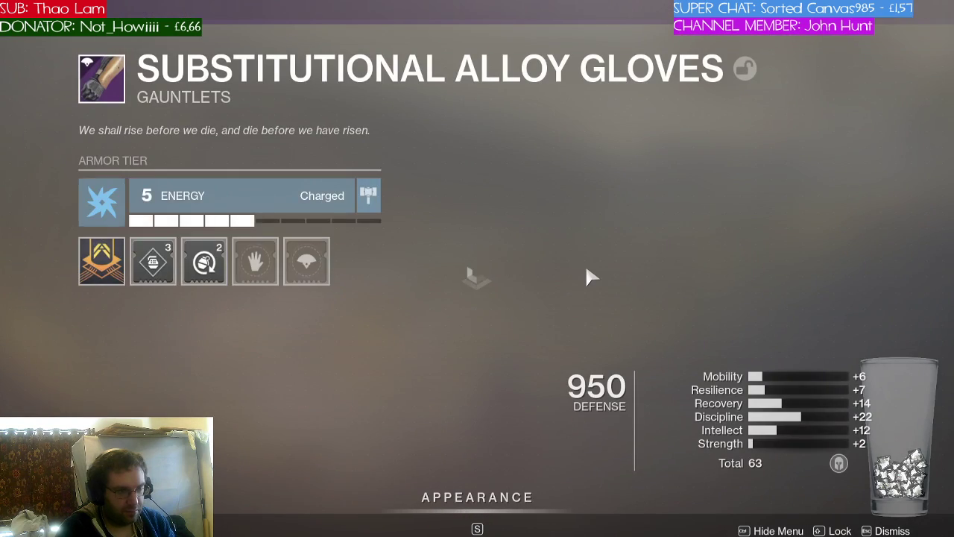
{"action": "key", "text": "Escape"}
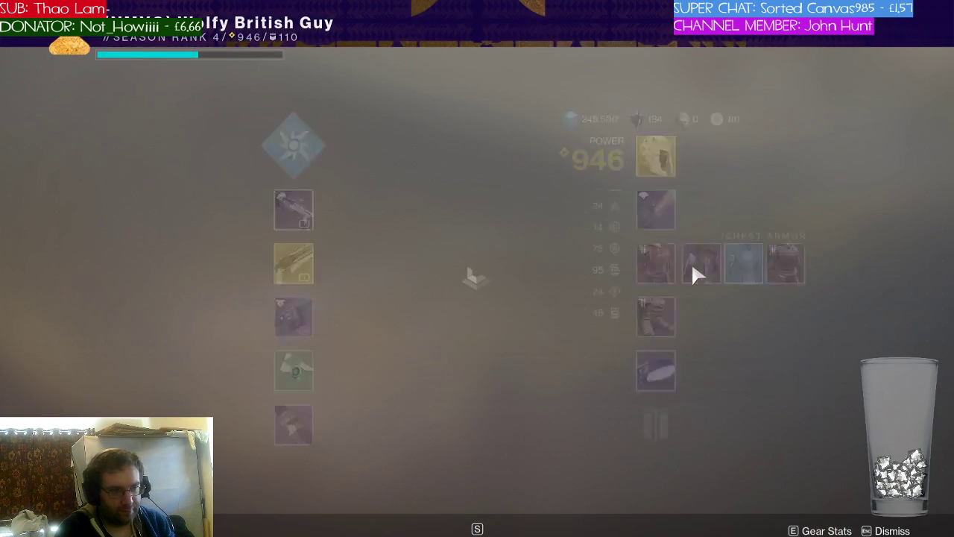
{"action": "right_click", "coordinate": [690, 262]}
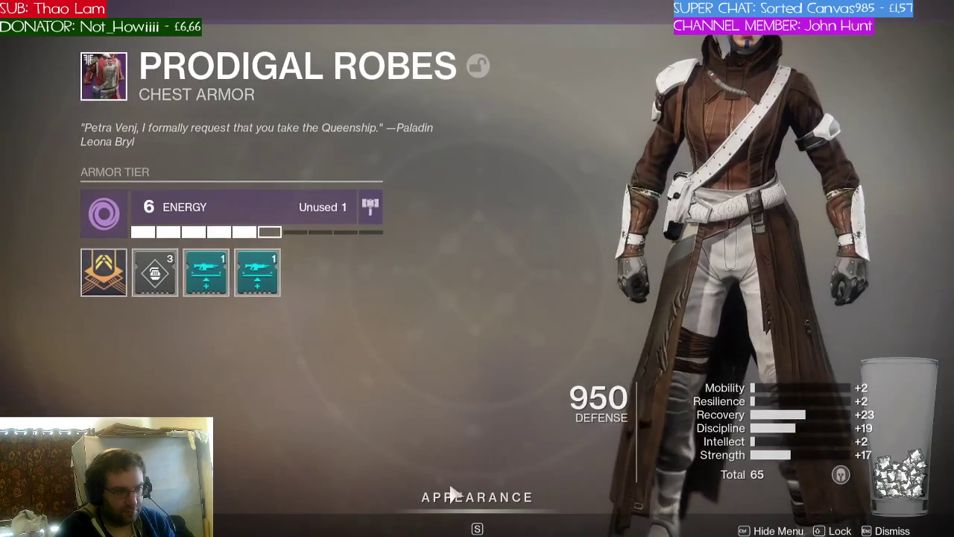
{"action": "key", "text": "s"}
{"action": "left_click", "coordinate": [103, 213]}
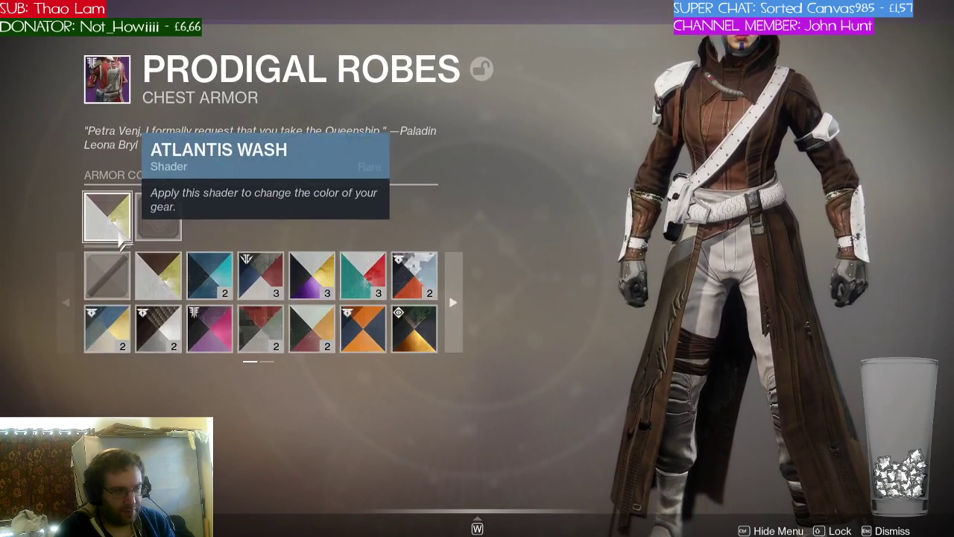
{"action": "right_click", "coordinate": [356, 336]}
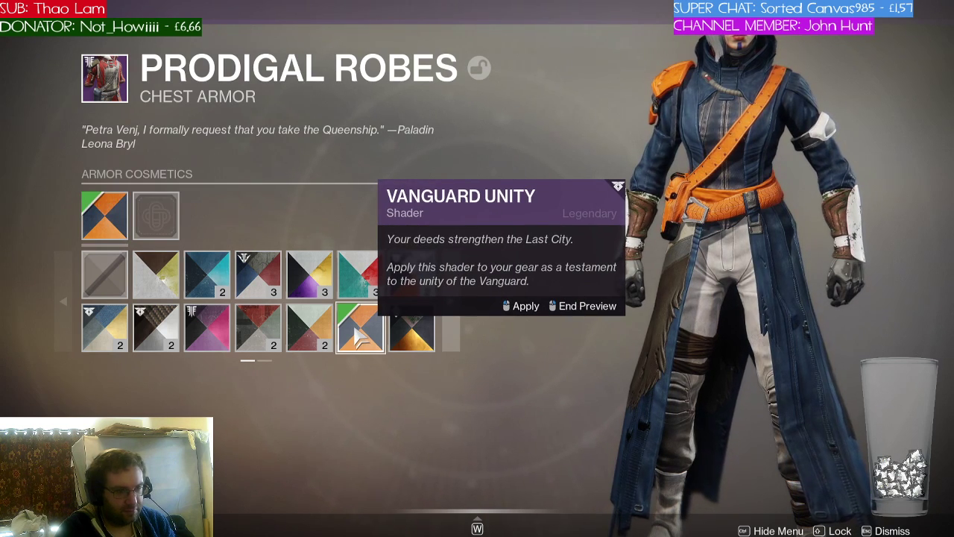
{"action": "left_click", "coordinate": [357, 337]}
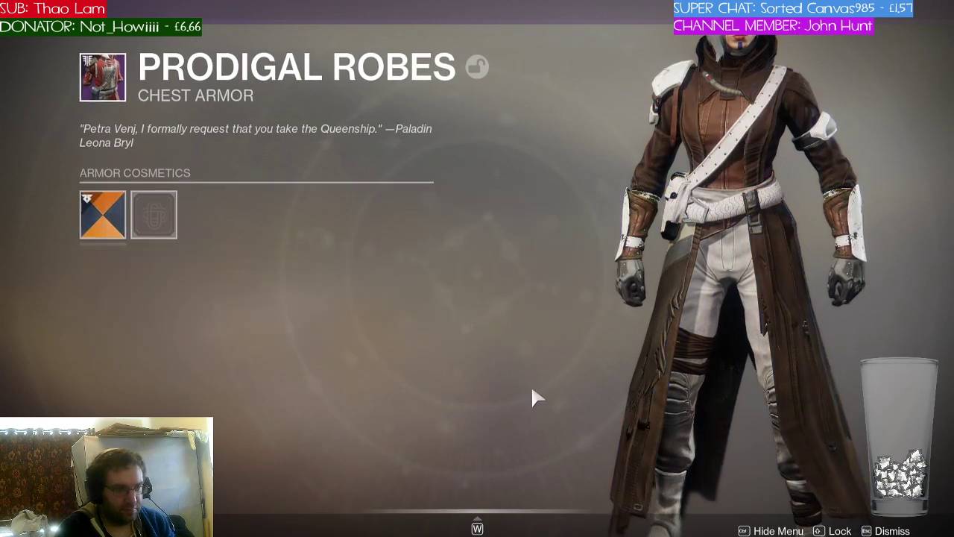
{"action": "key", "text": "Escape"}
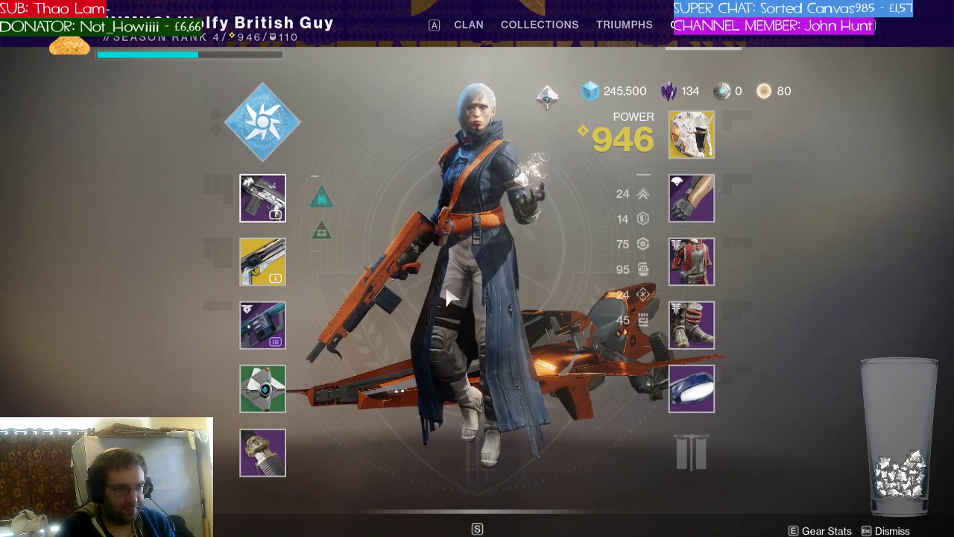
Check the character's active effects and the upcoming Season of the Worthy rewards, including the Seventh Seraph Gloves and Luminous Engram
{"action": "mouse_move", "coordinate": [323, 236]}
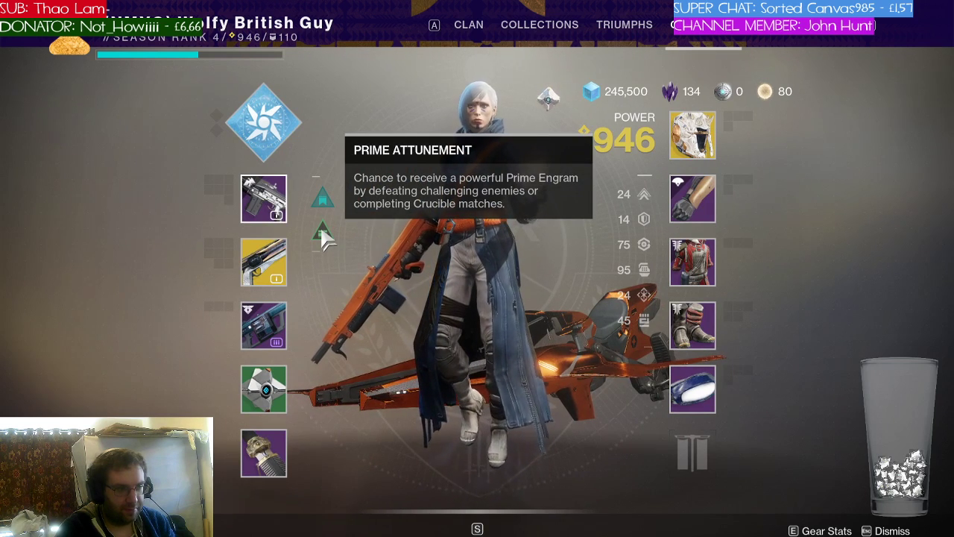
{"action": "mouse_move", "coordinate": [324, 209]}
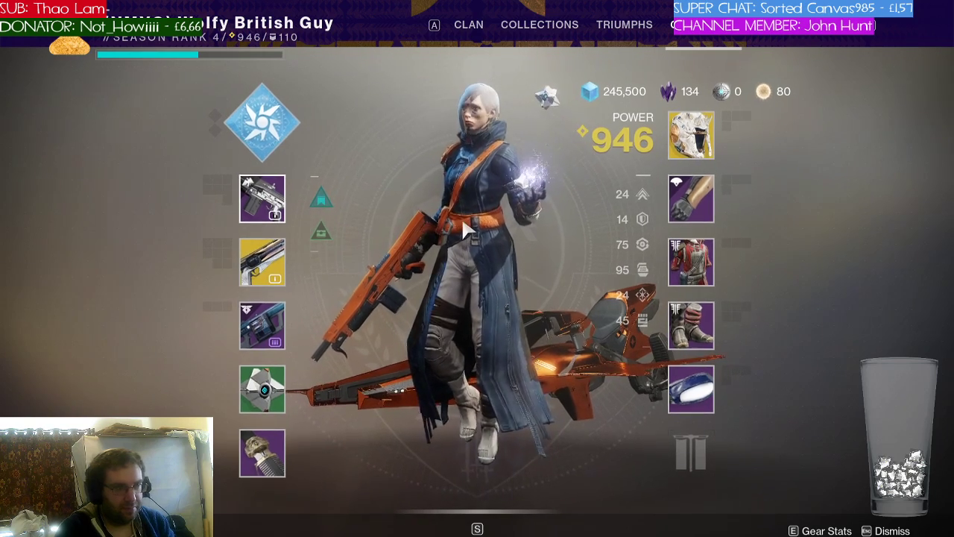
{"action": "key", "text": "m"}
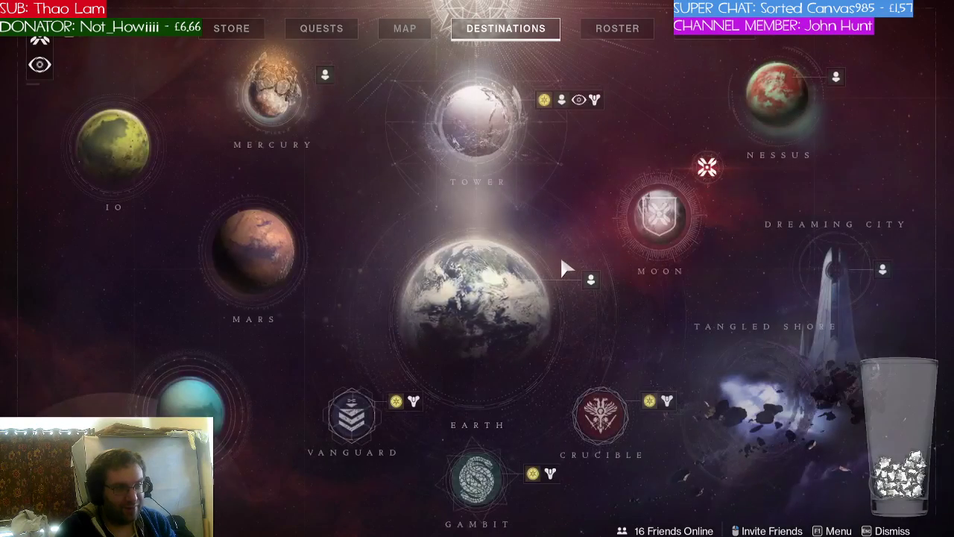
{"action": "key", "text": "e"}
{"action": "key", "text": "e"}
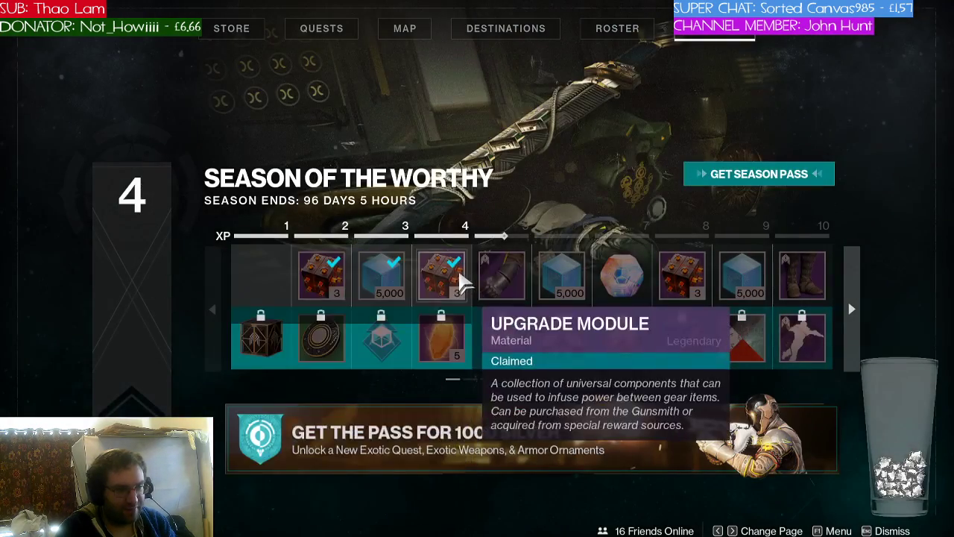
{"action": "mouse_move", "coordinate": [492, 272]}
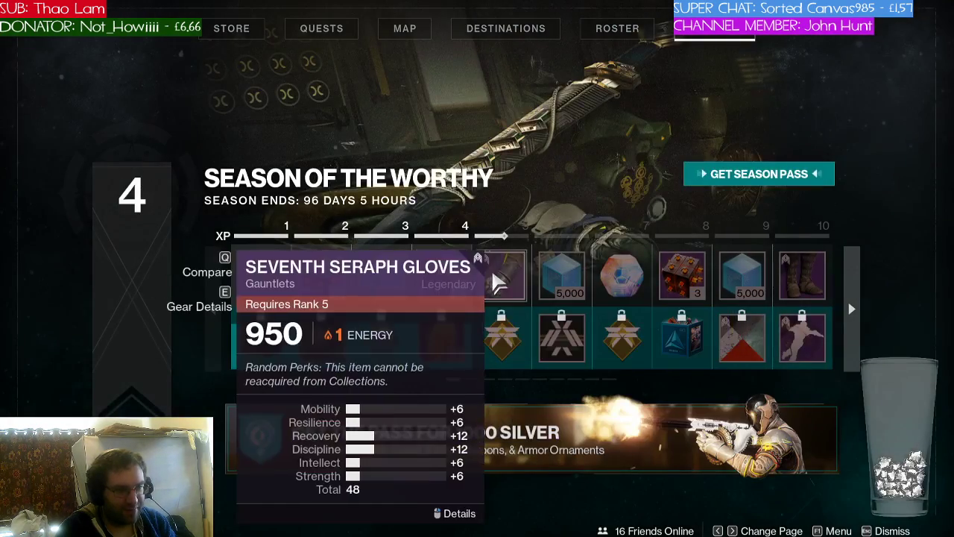
{"action": "mouse_move", "coordinate": [633, 277]}
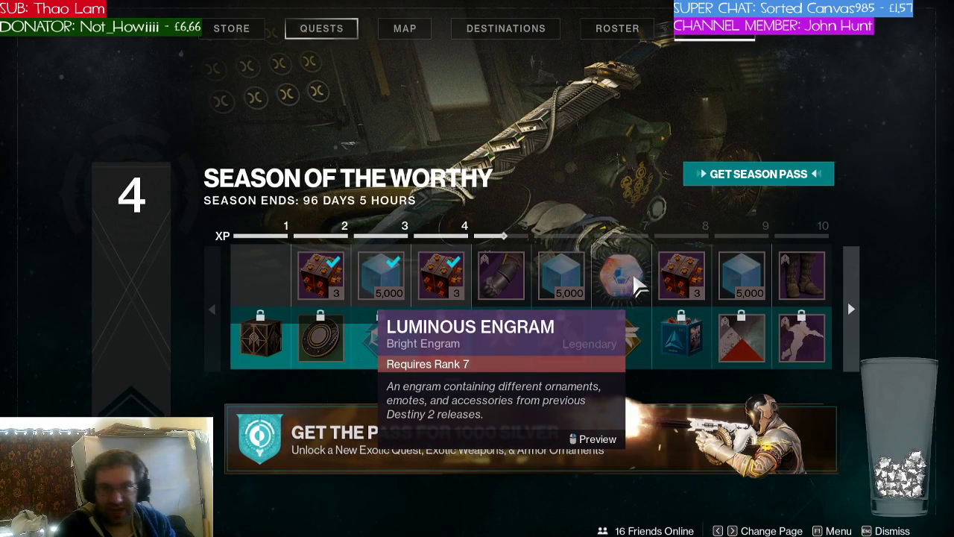
{"action": "key", "text": "Escape"}
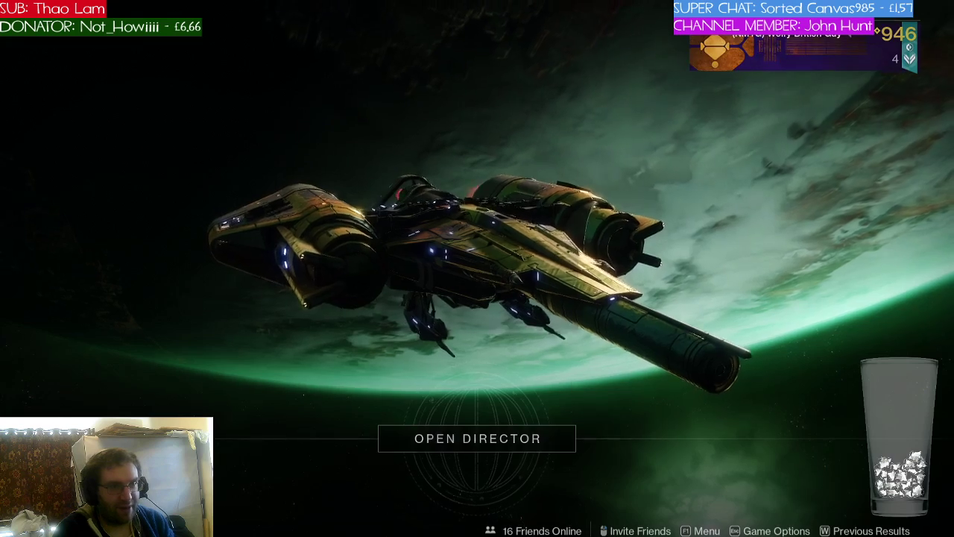
Review the quest log's New Light, all-quests and The Past categories, including Imperial Invitation and Gambit, in Its Prime
{"action": "key", "text": "m"}
{"action": "left_click", "coordinate": [327, 32]}
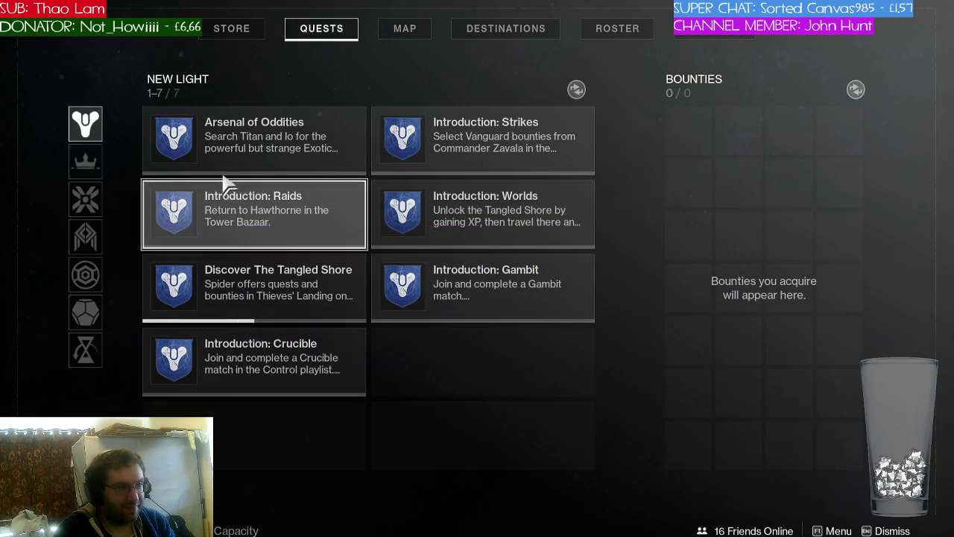
{"action": "mouse_move", "coordinate": [158, 251]}
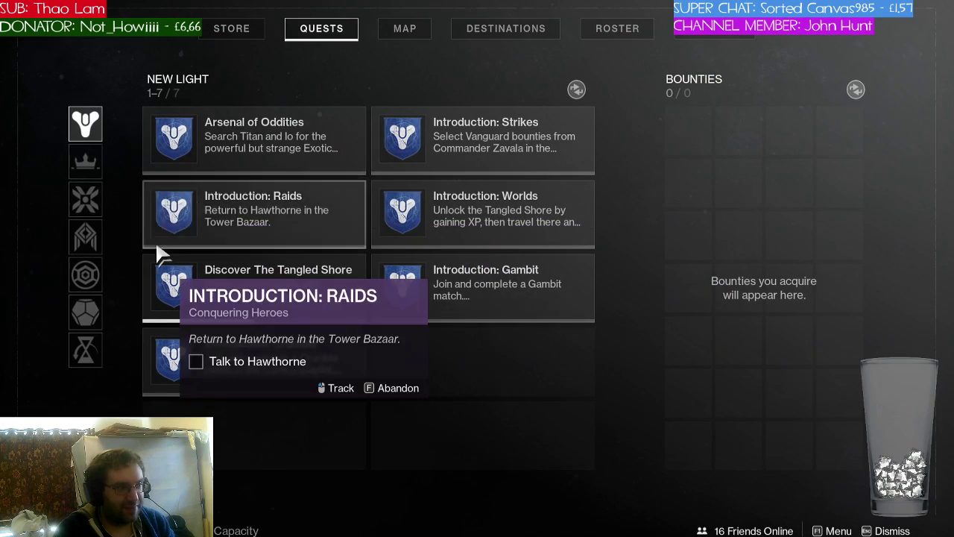
{"action": "left_click", "coordinate": [85, 160]}
{"action": "mouse_move", "coordinate": [340, 284]}
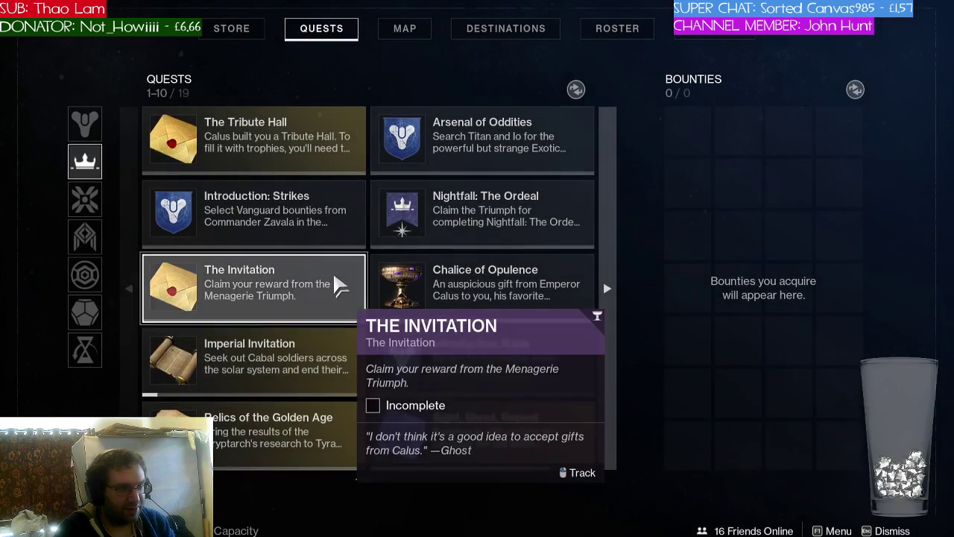
{"action": "mouse_move", "coordinate": [161, 354]}
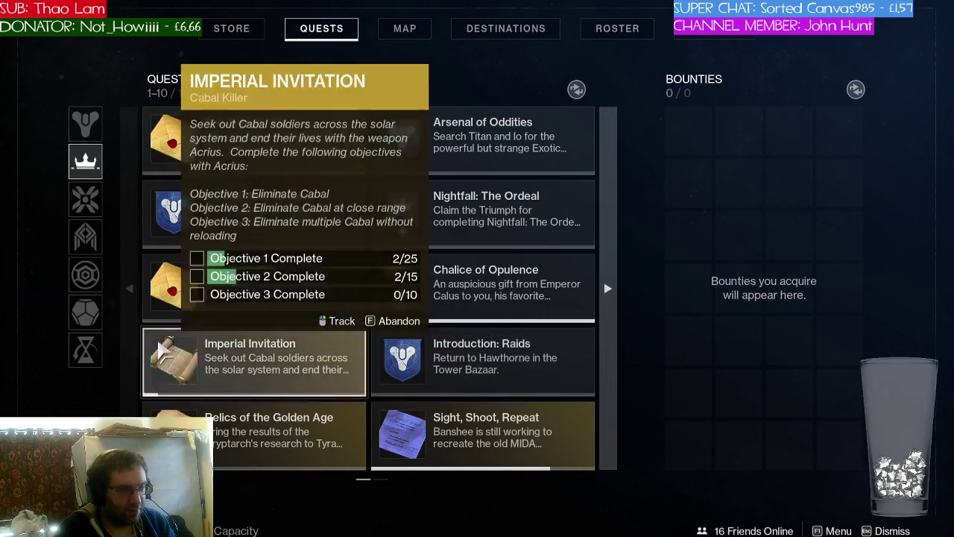
{"action": "left_click", "coordinate": [86, 350]}
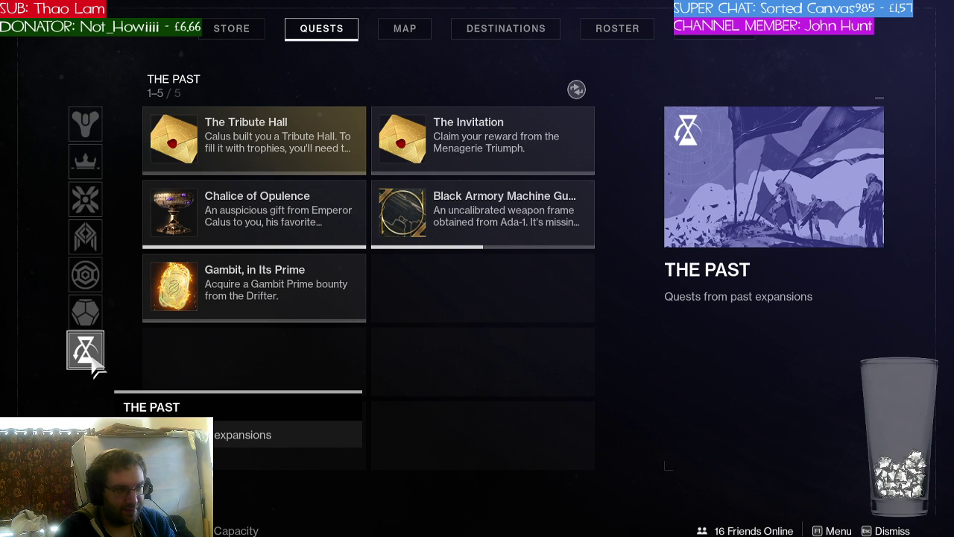
{"action": "mouse_move", "coordinate": [267, 304]}
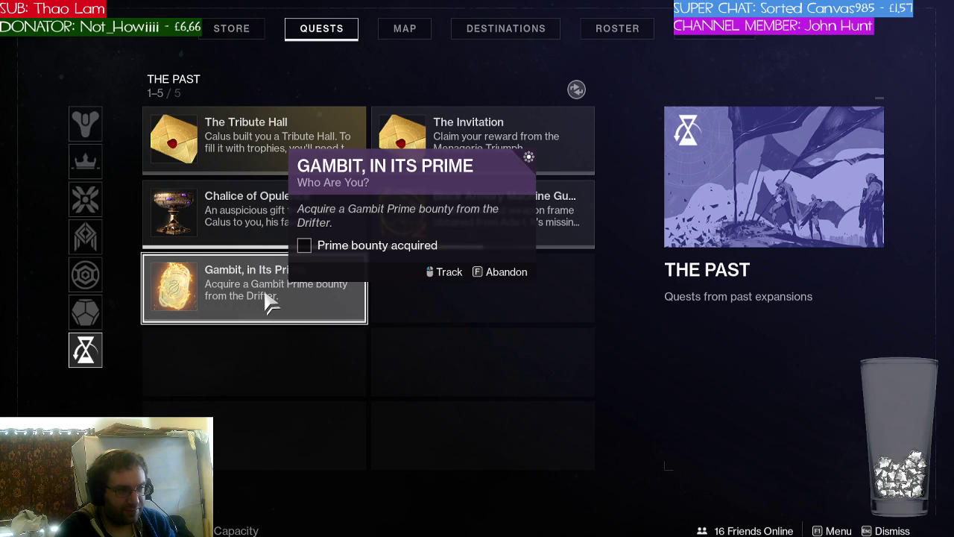
{"action": "key", "text": "Escape"}
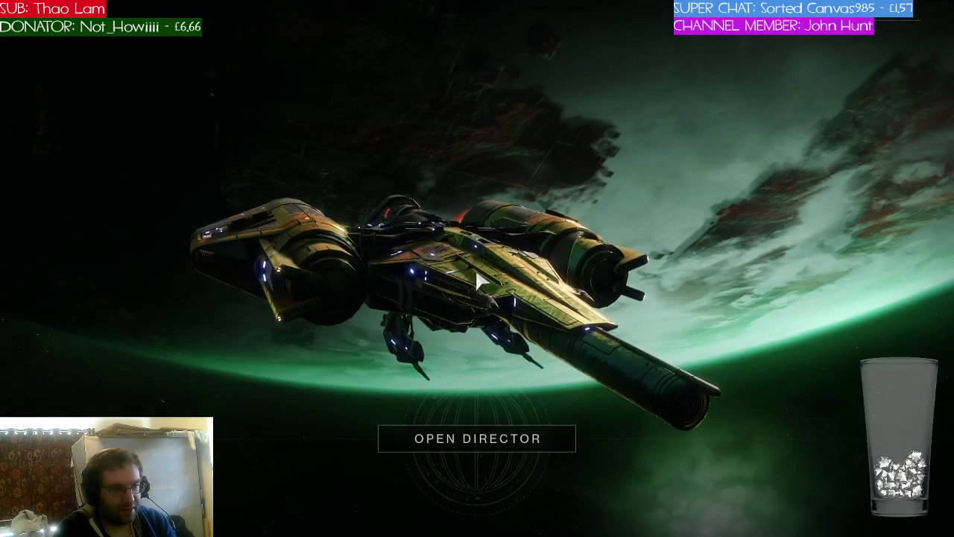